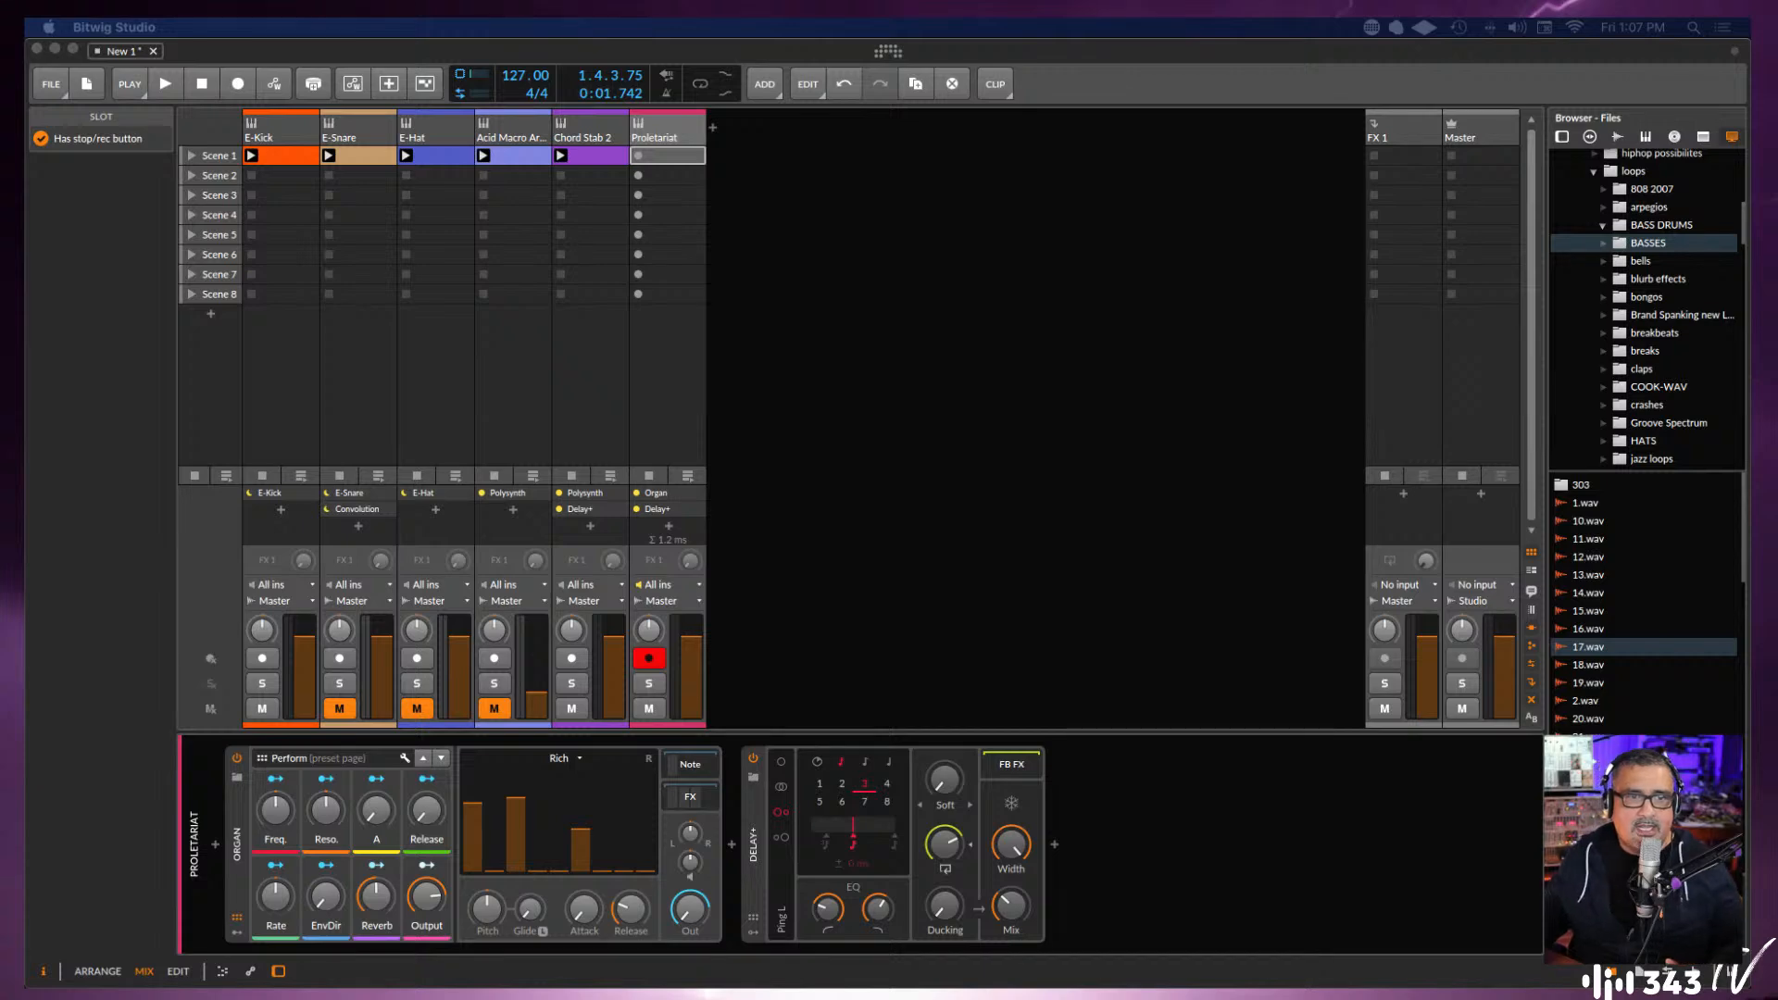
View the project's tracks and clips in the arrange view and return to the mix view.
left_click(975, 278)
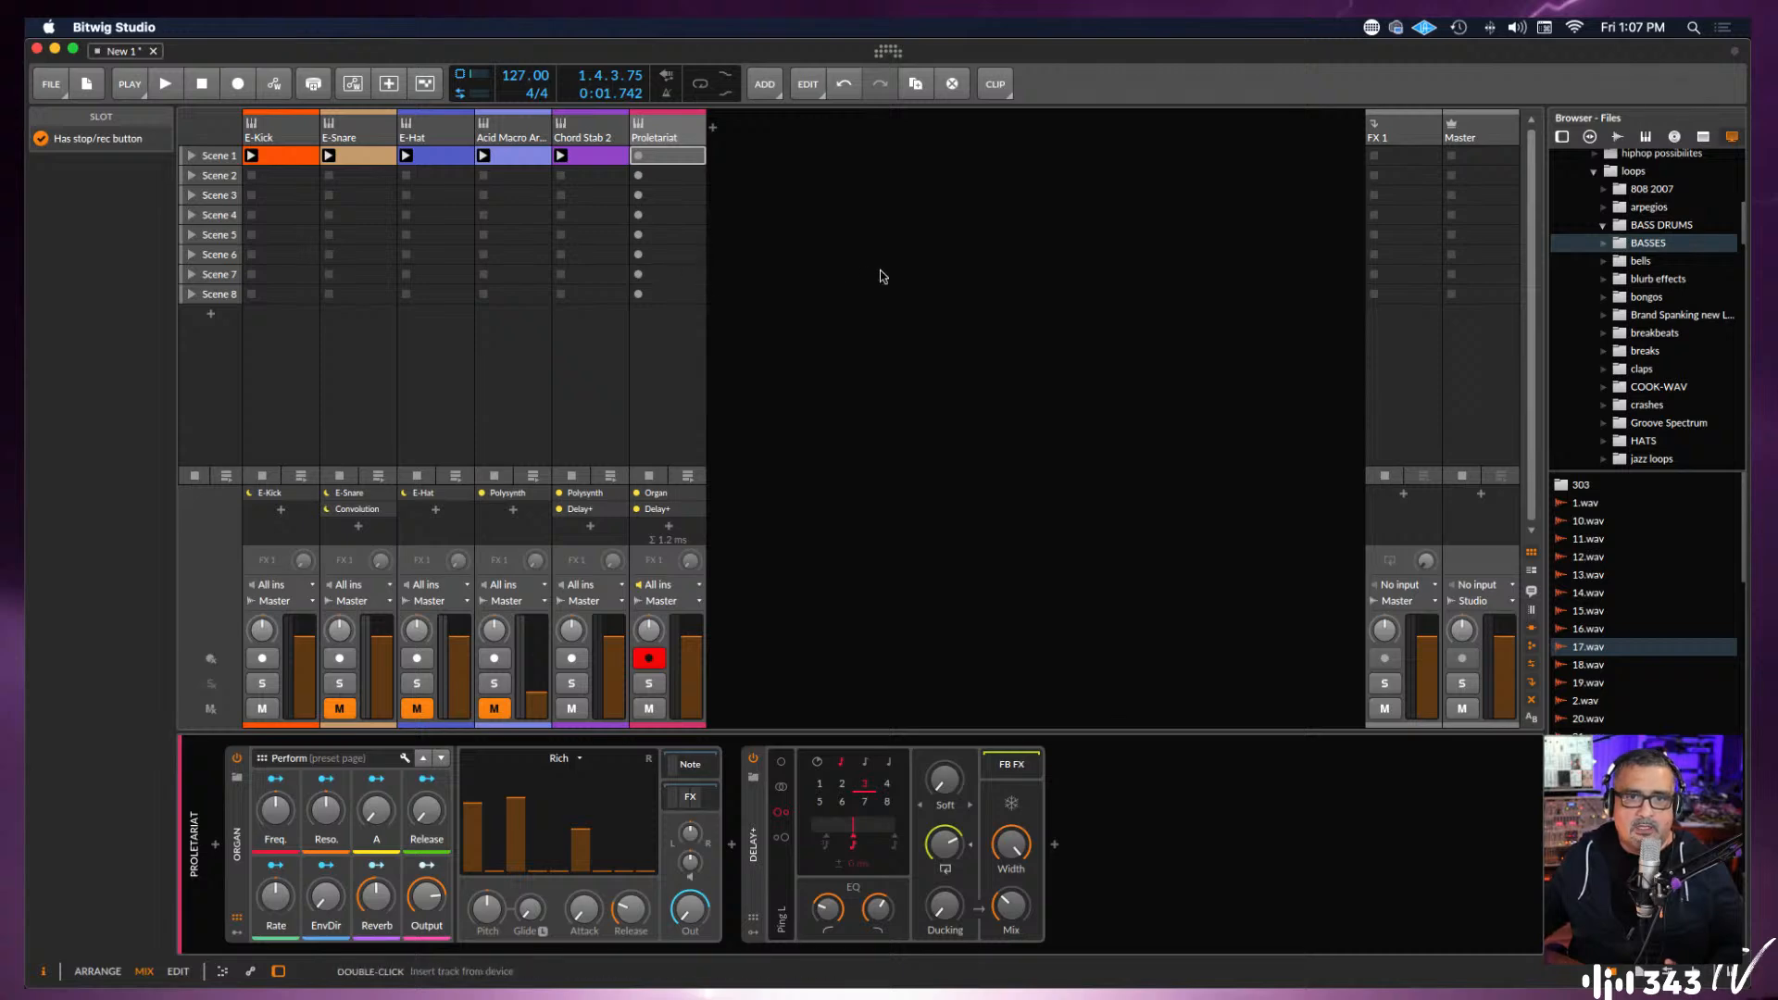
key("alt+1")
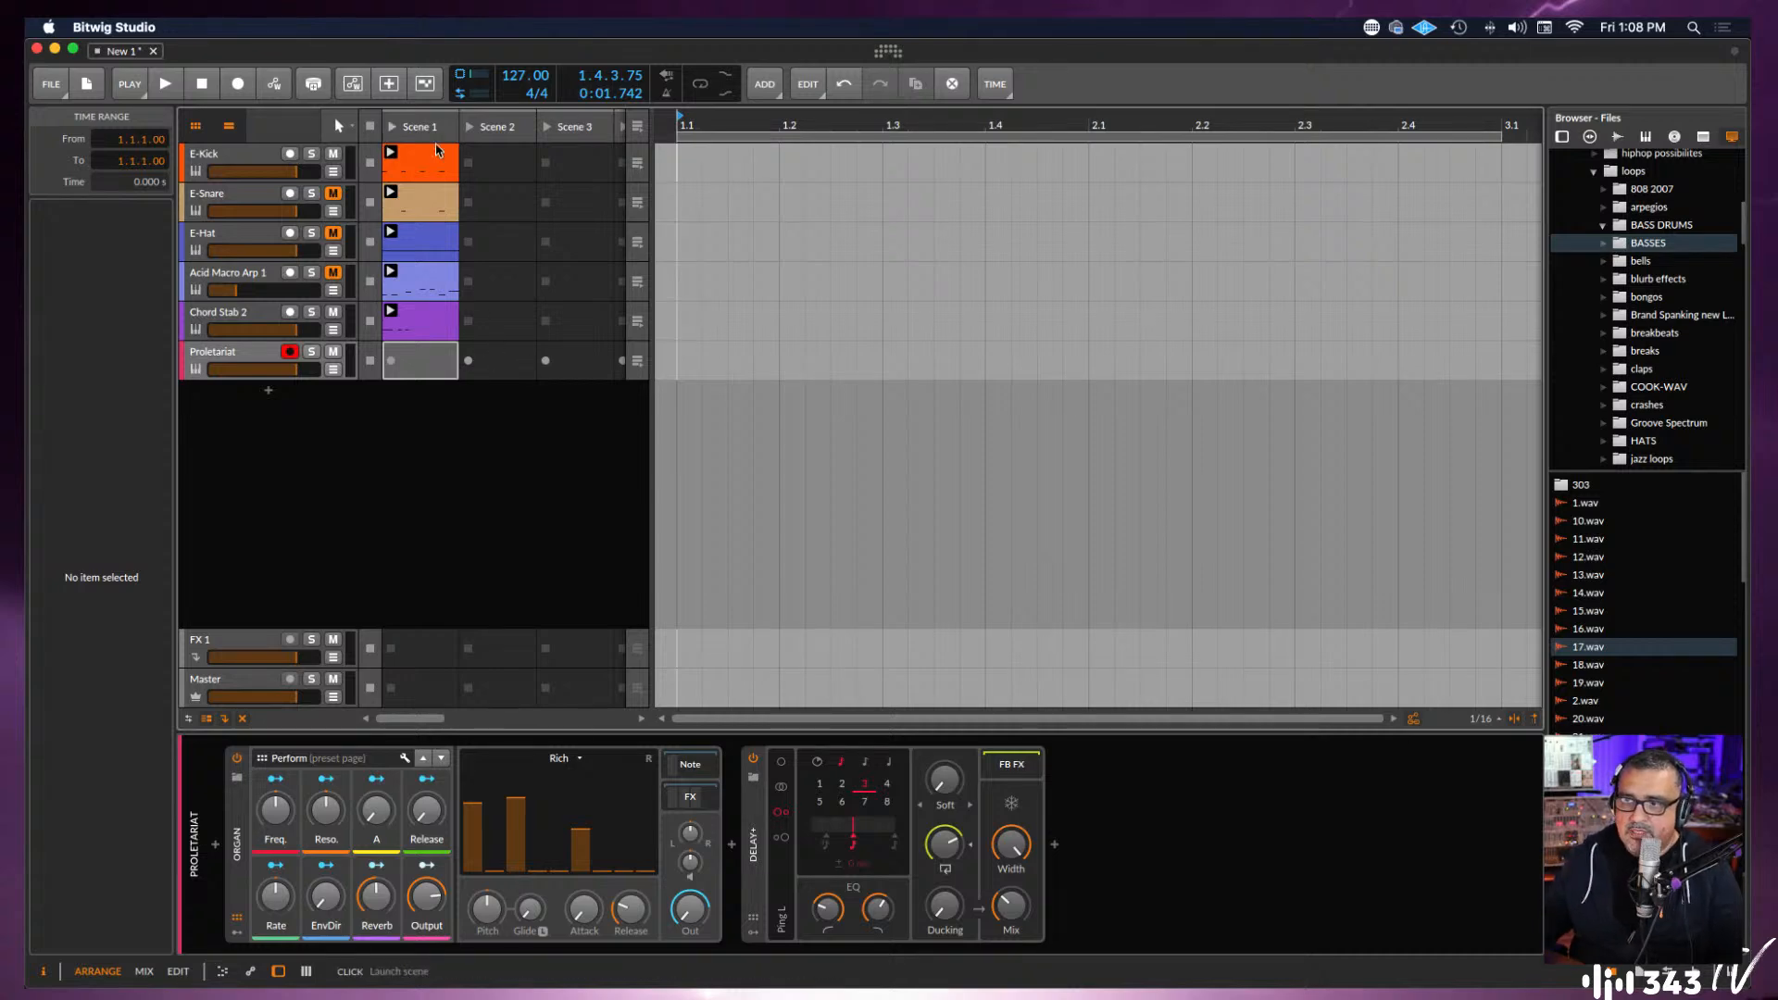
left_click(512, 523)
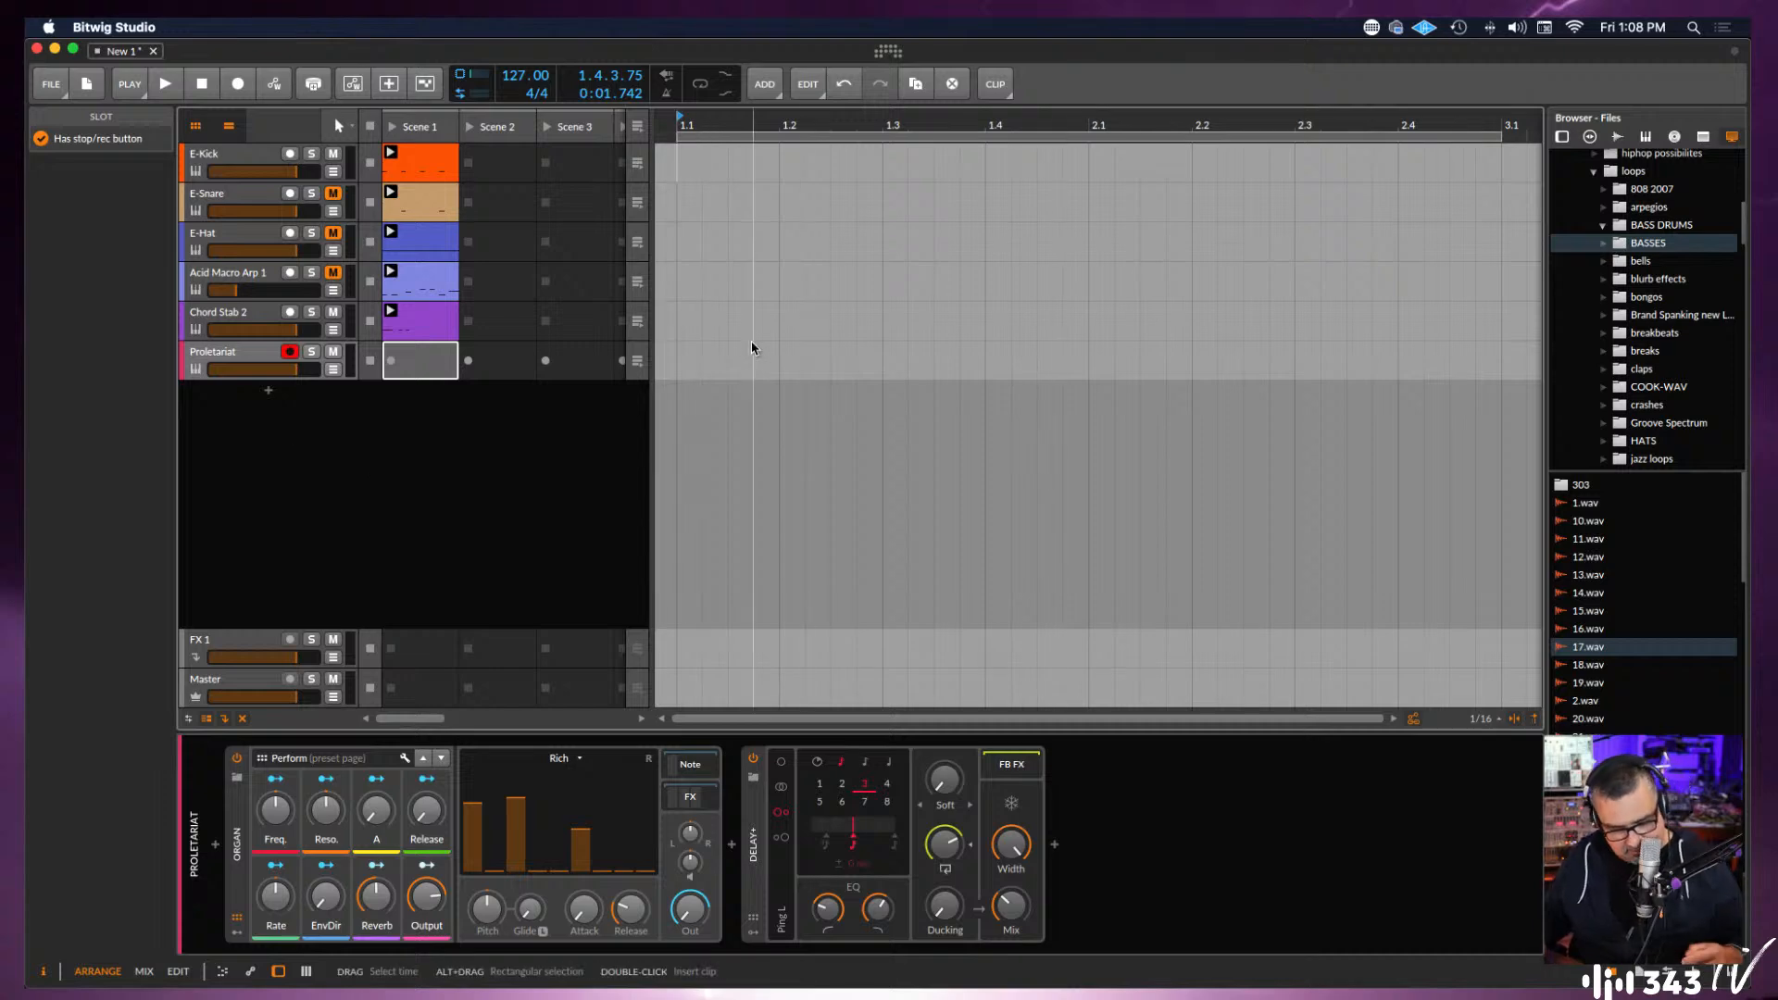
key("alt+2")
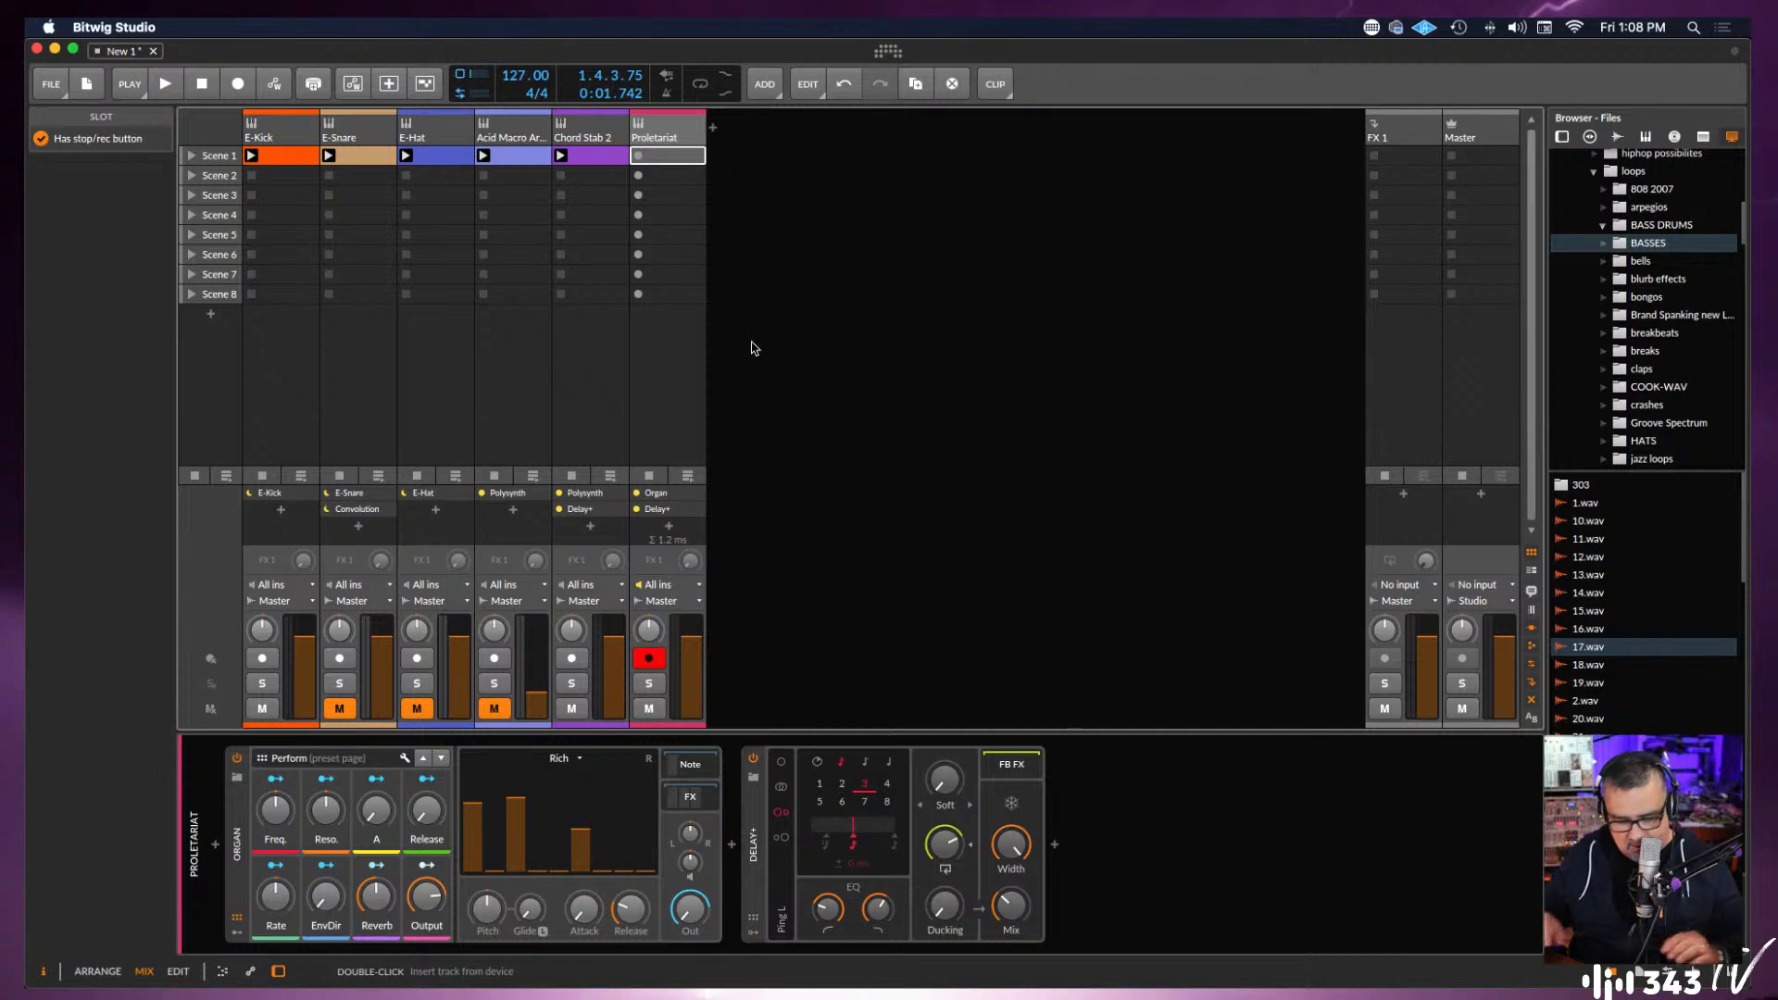
Play the project, unmute the E-Snare, E-Hat and Acid Macro Arp 1 tracks, and stop playback.
key("space")
key("b")
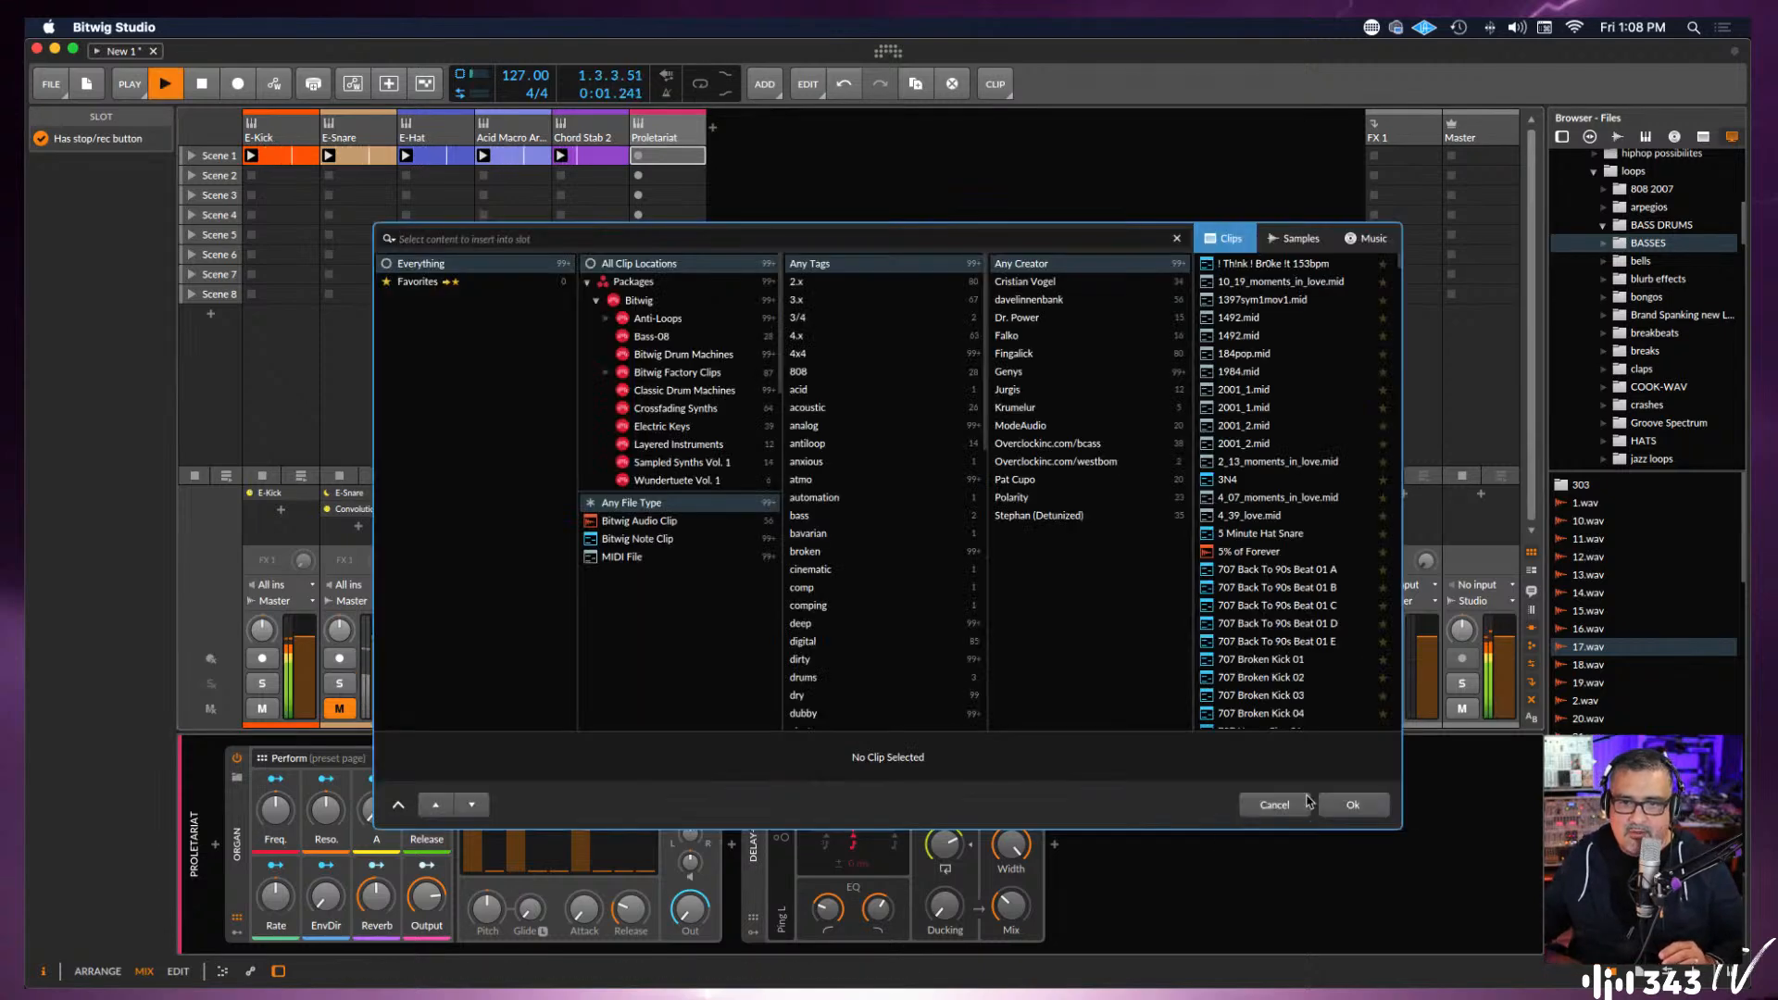
left_click(1286, 809)
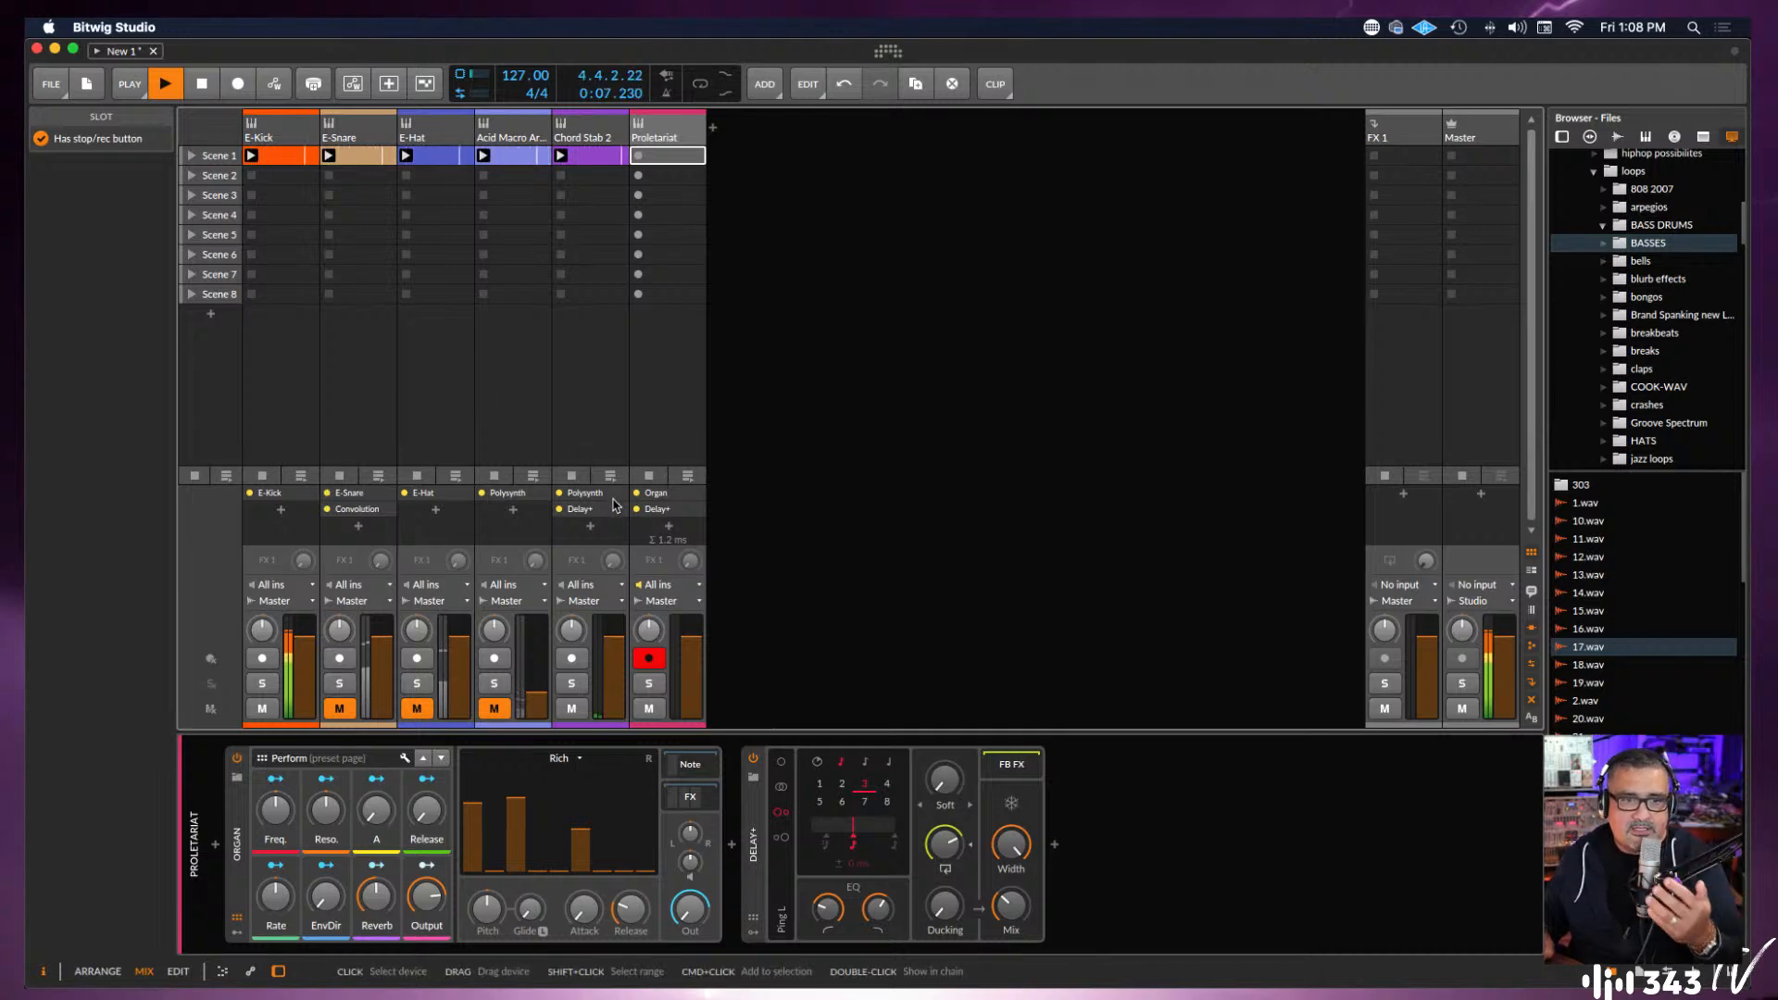
left_click(339, 708)
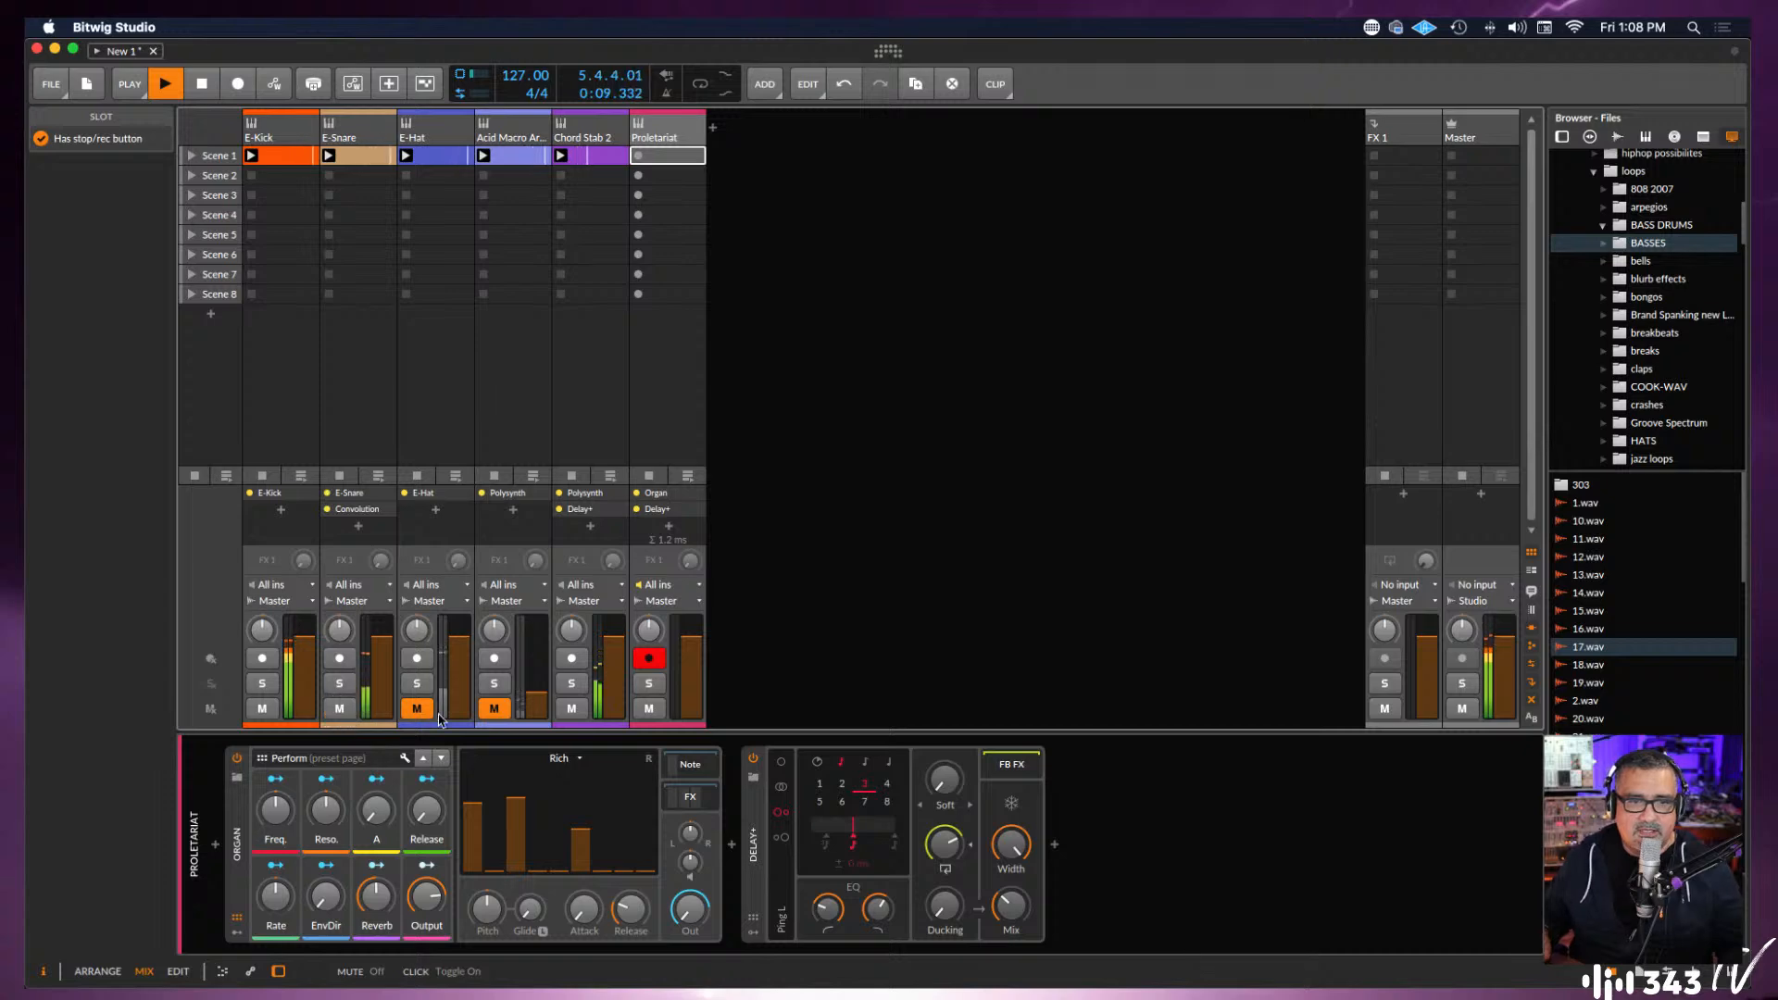
left_click(417, 710)
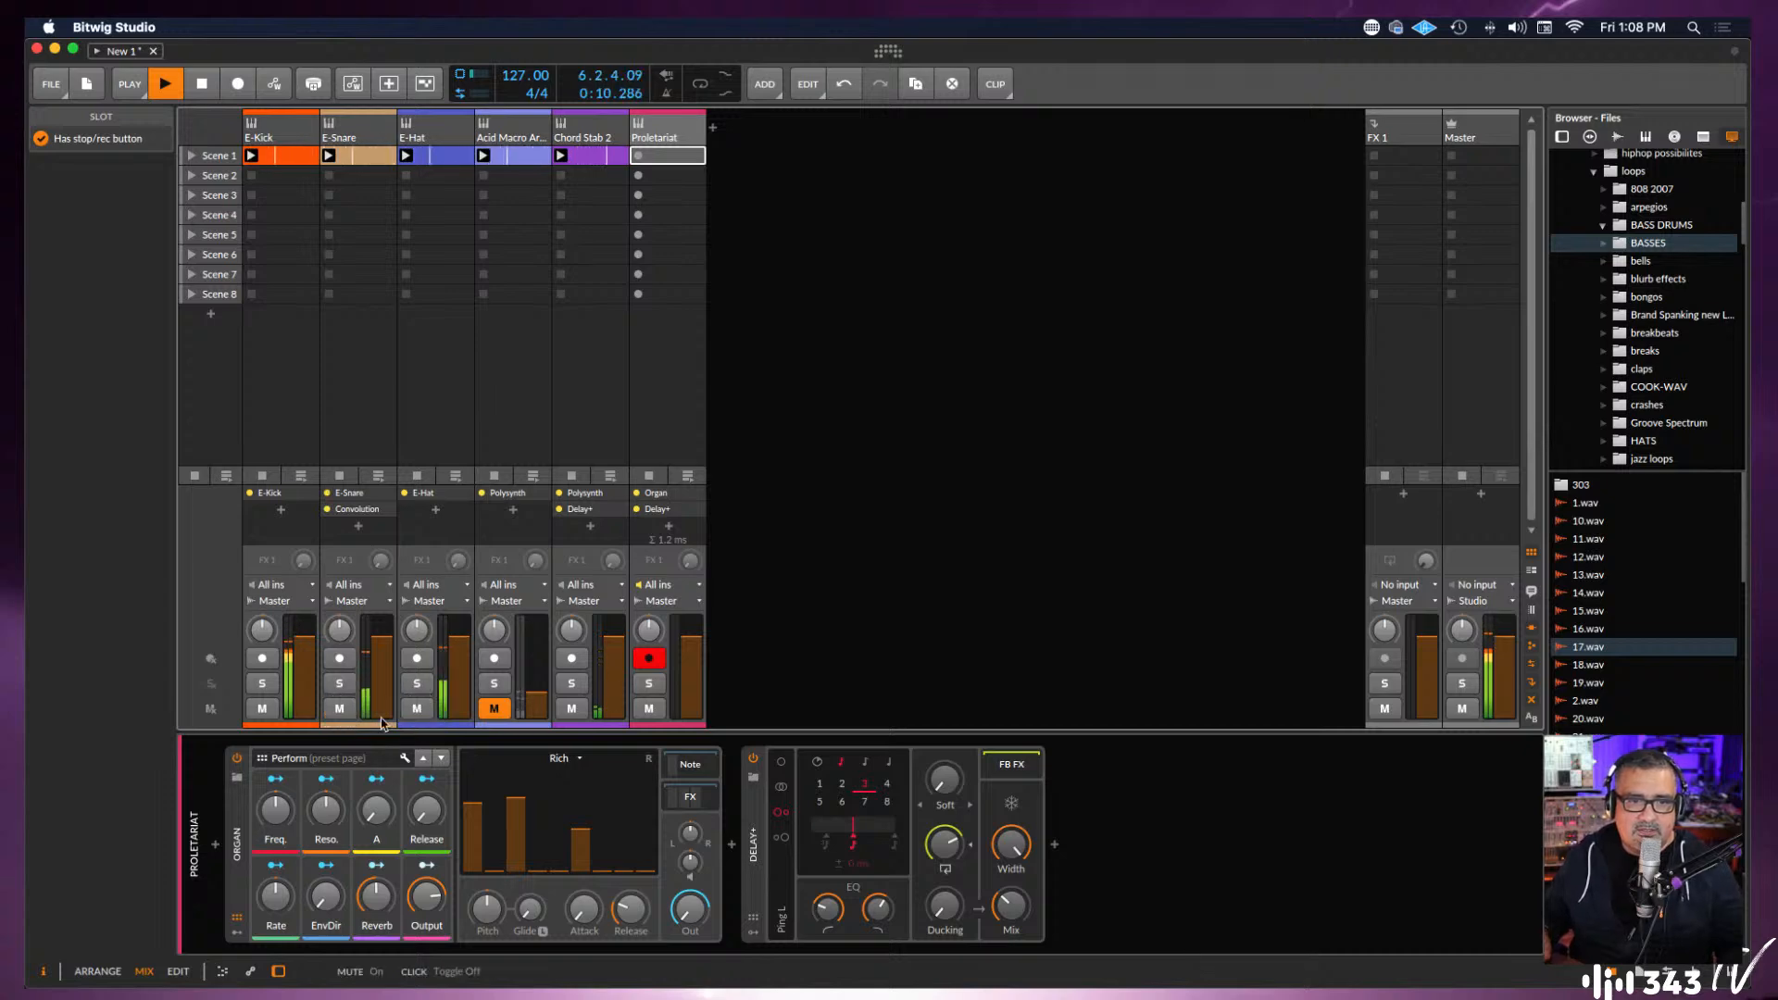
left_click(494, 709)
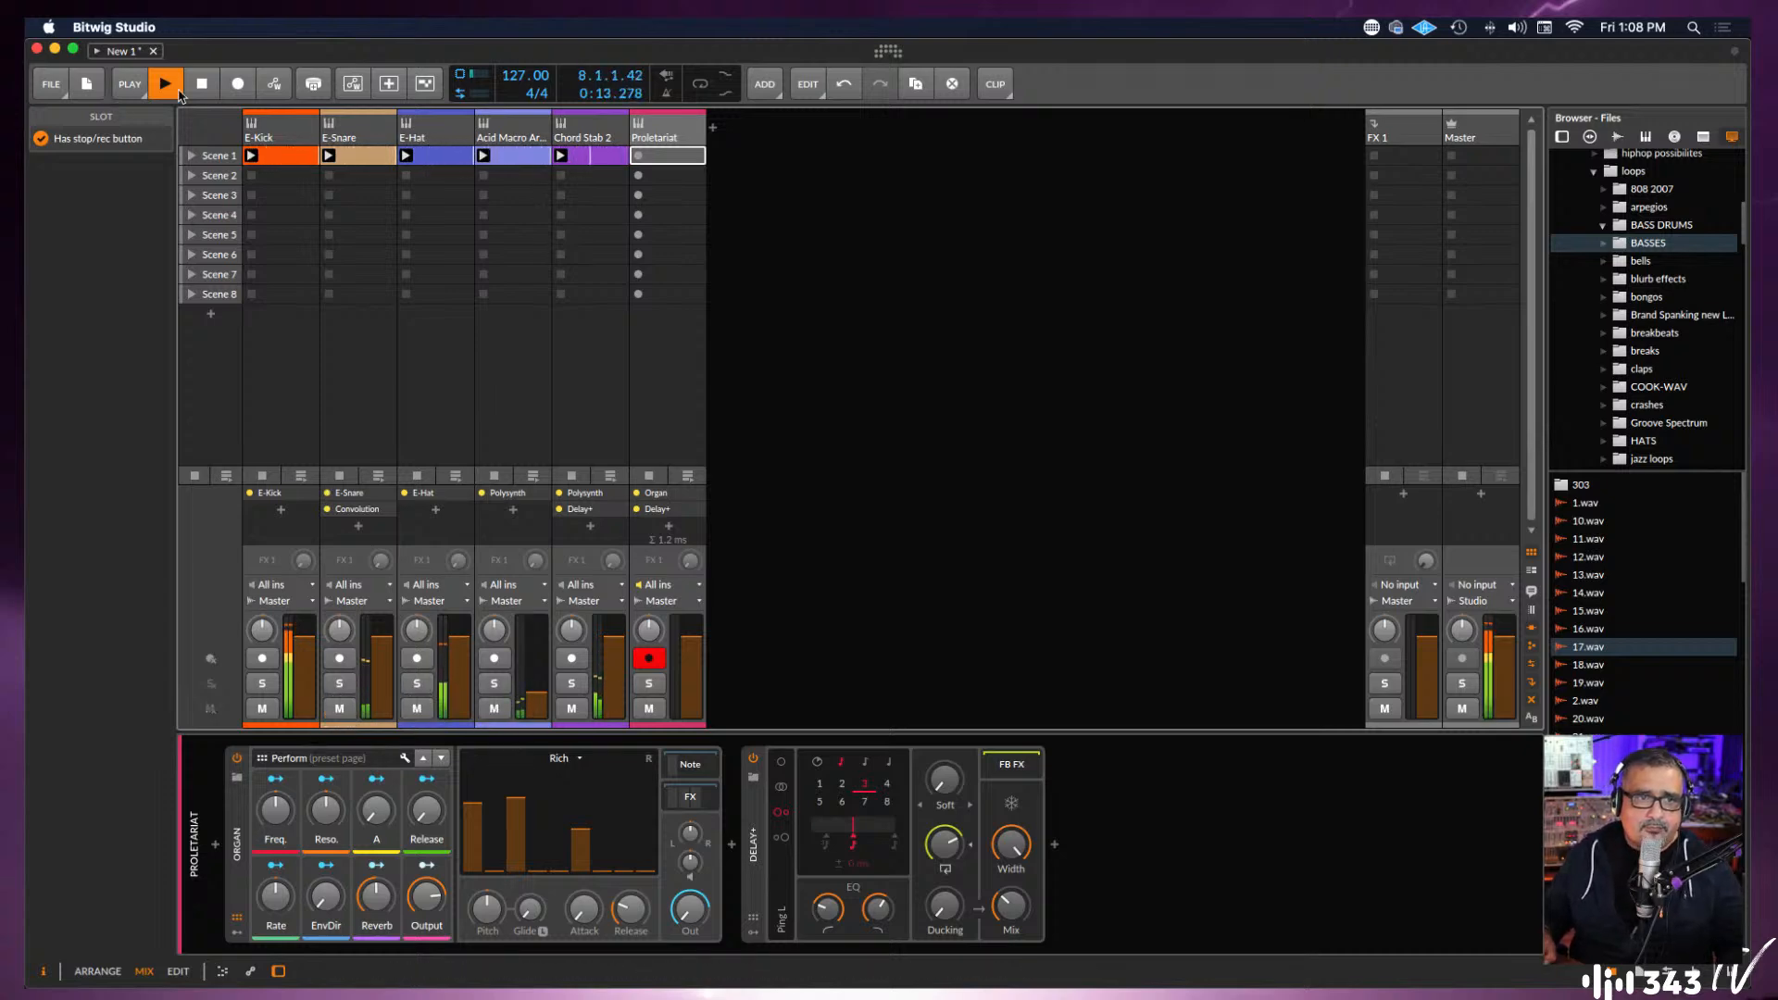
left_click(206, 86)
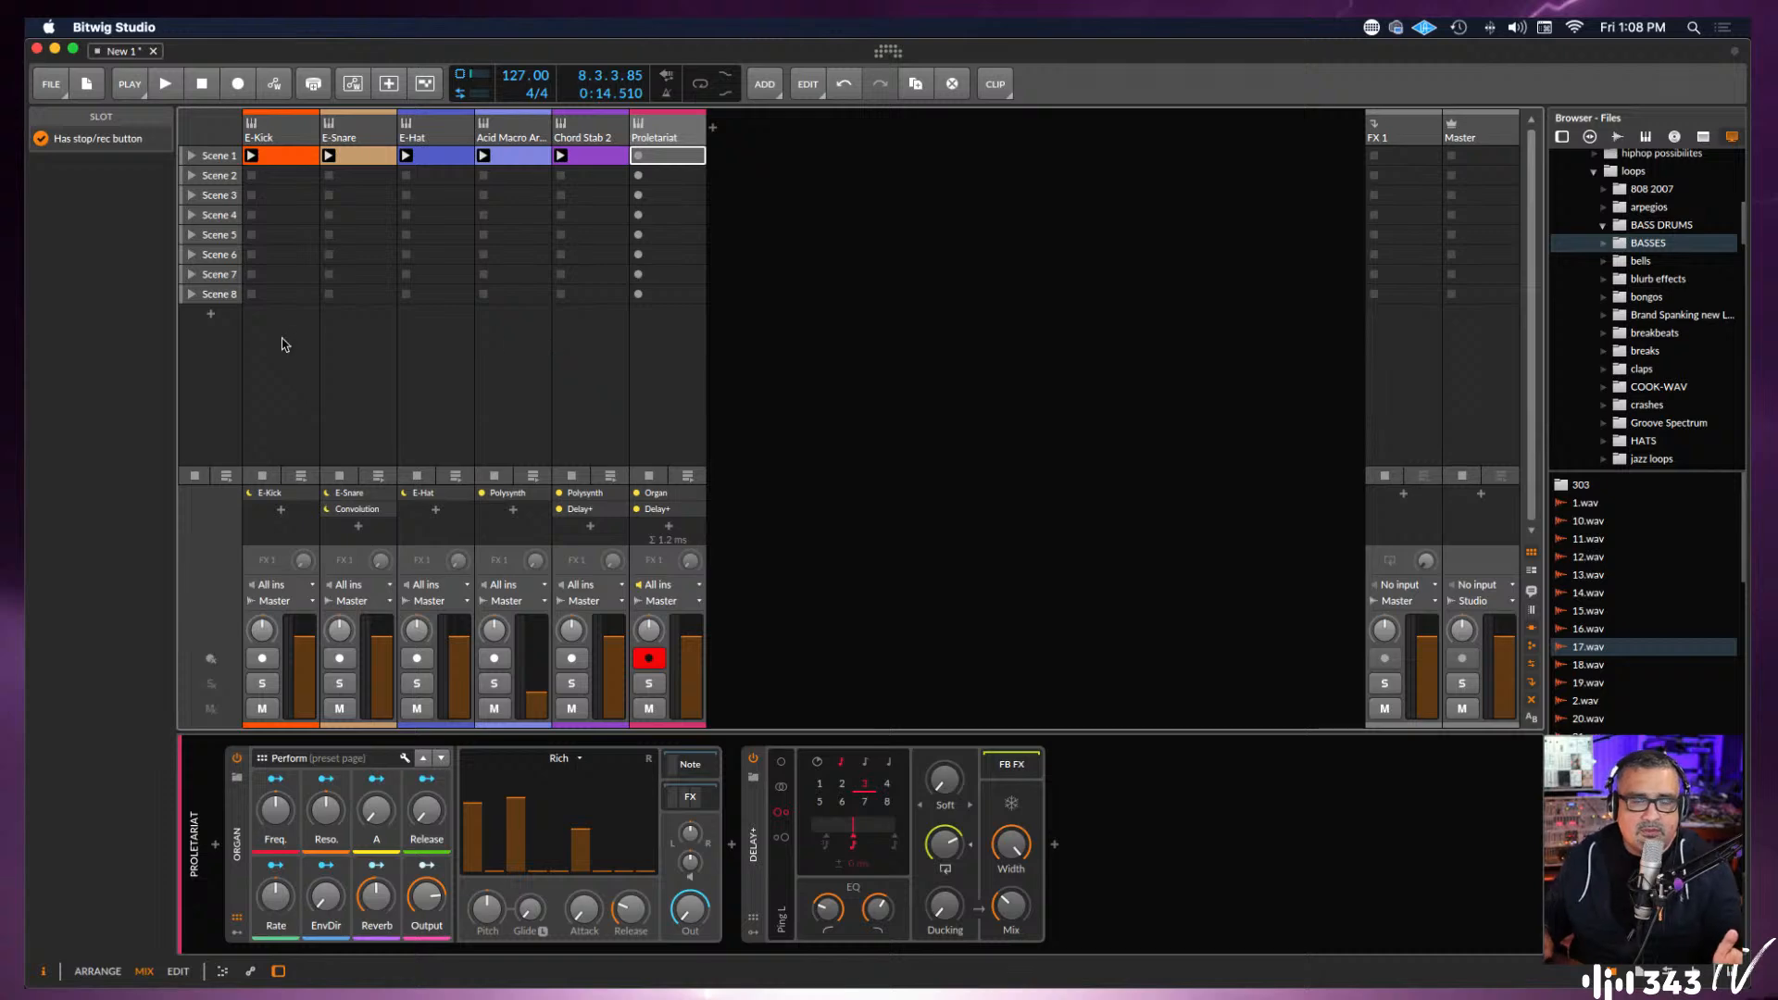
Create a new project and check that both it and the New 1 project can be brought up.
left_click(53, 85)
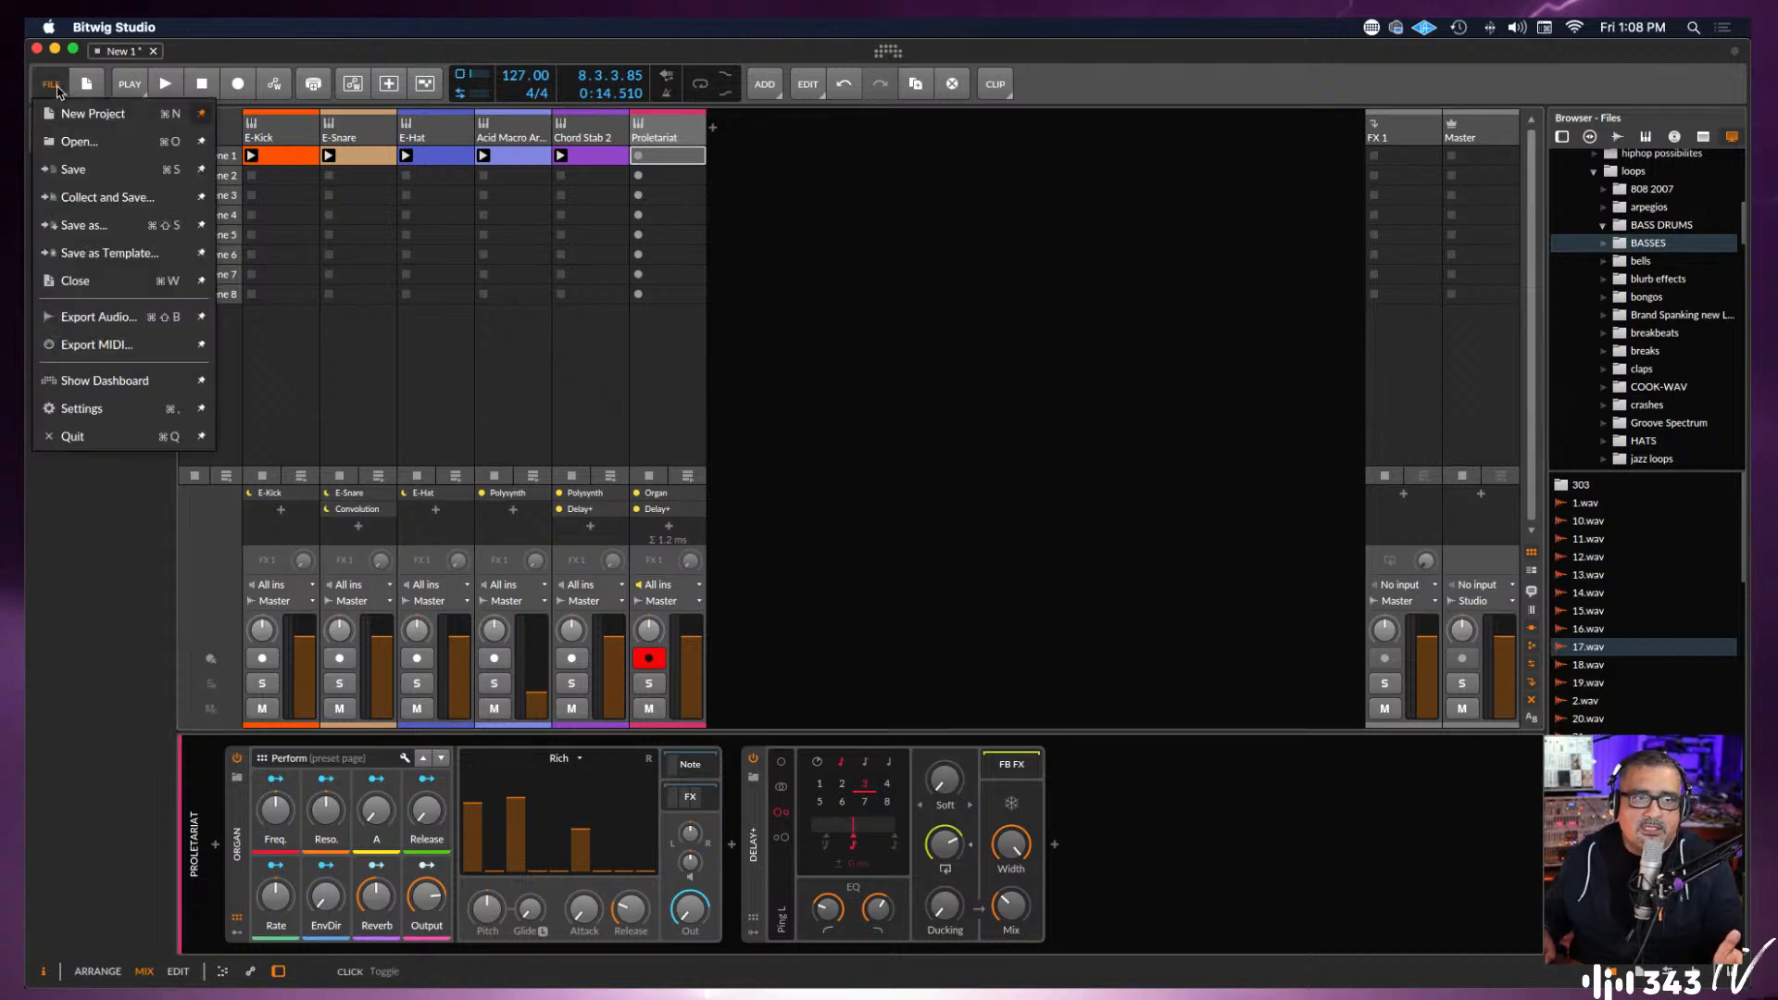
left_click(100, 115)
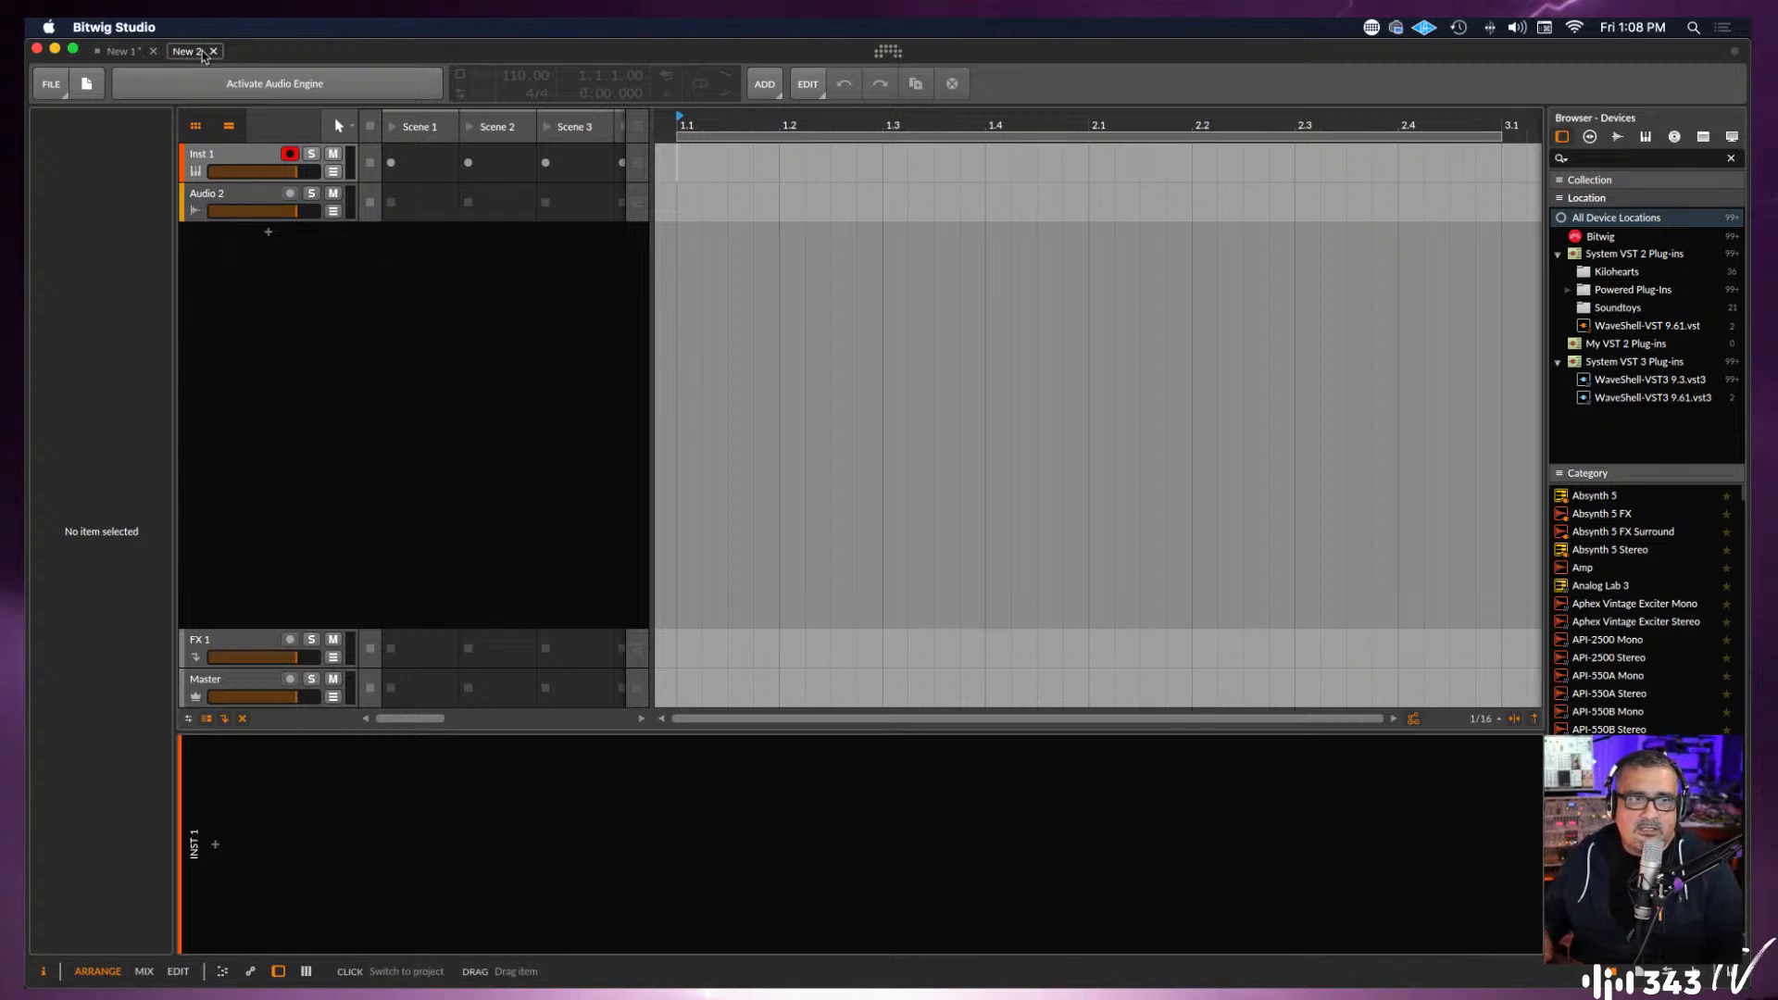
left_click(124, 52)
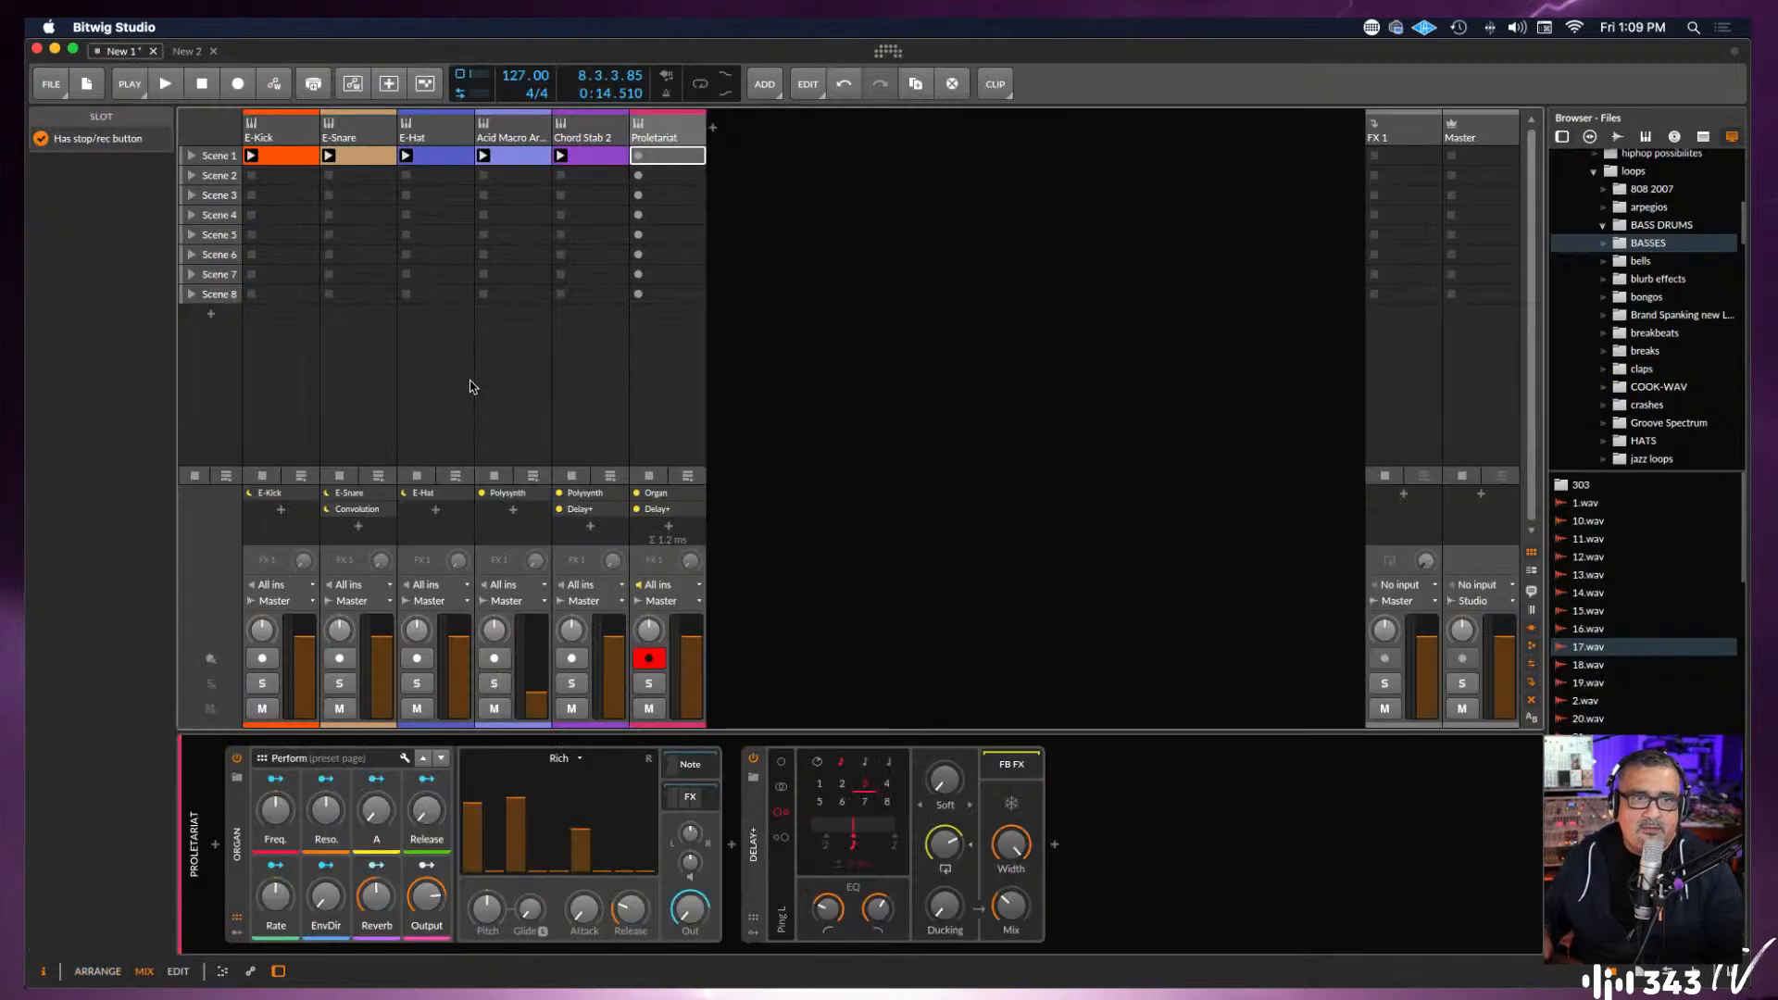
left_click(188, 52)
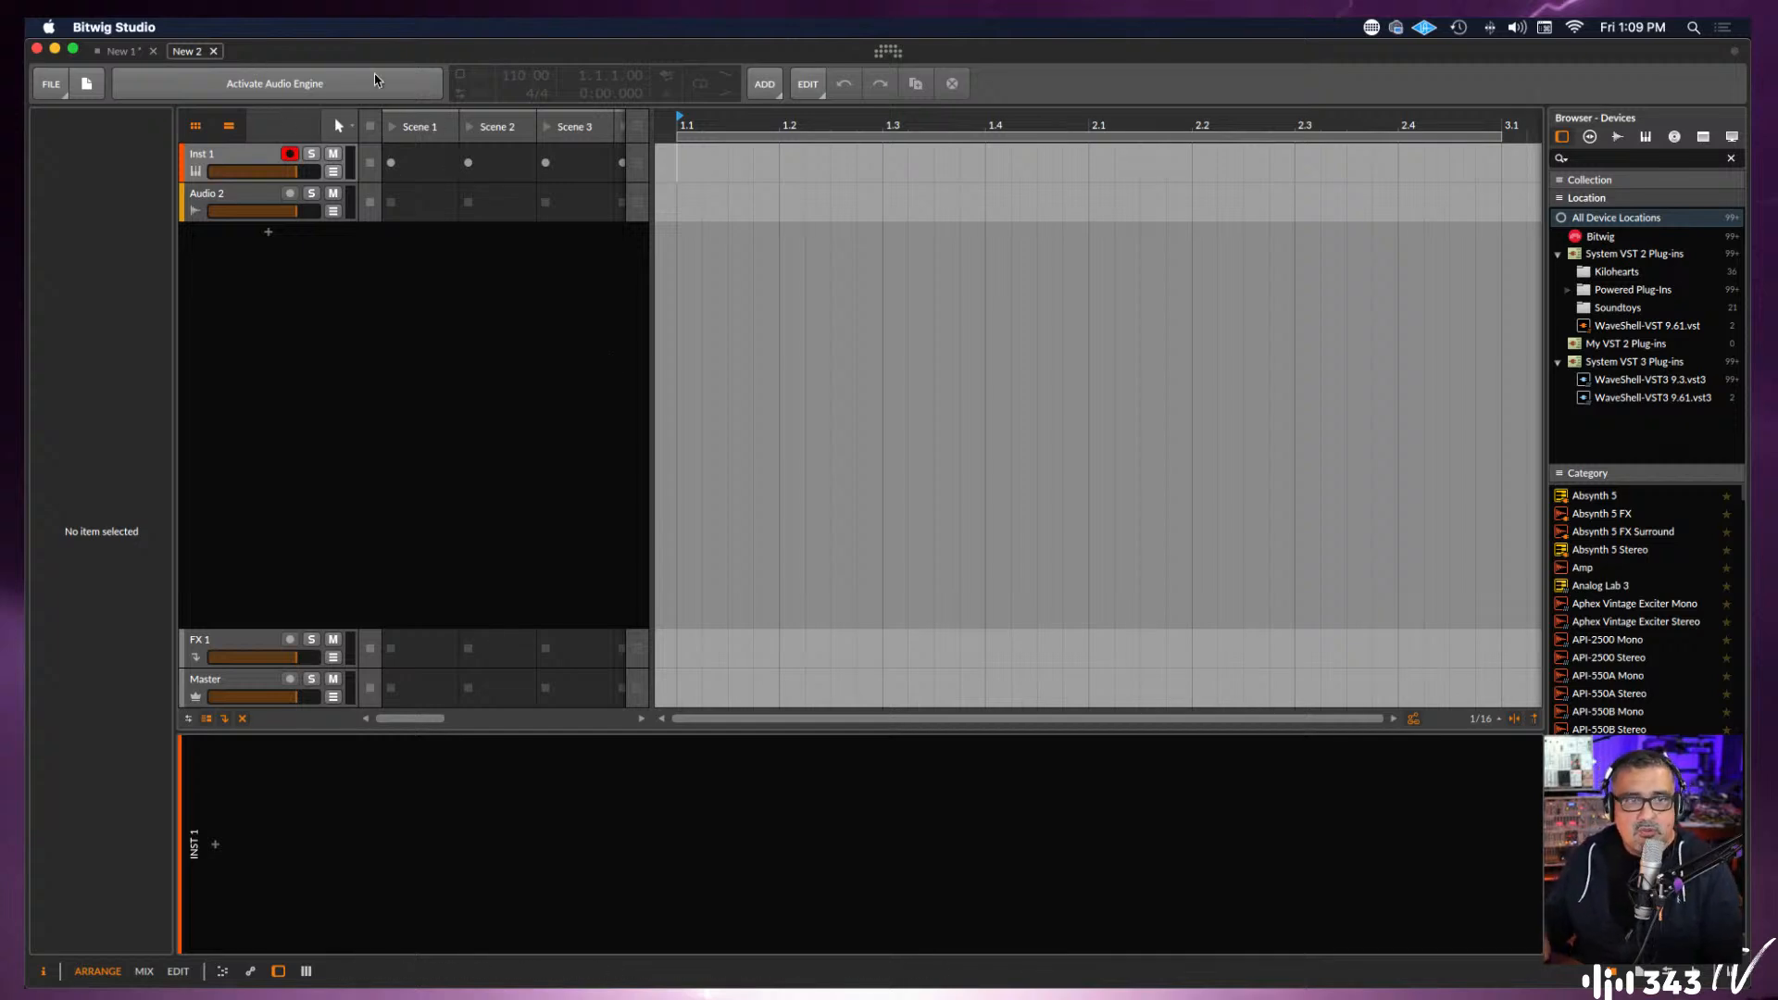
Activate the audio engine for the new project and show it in the mix view.
left_click(322, 91)
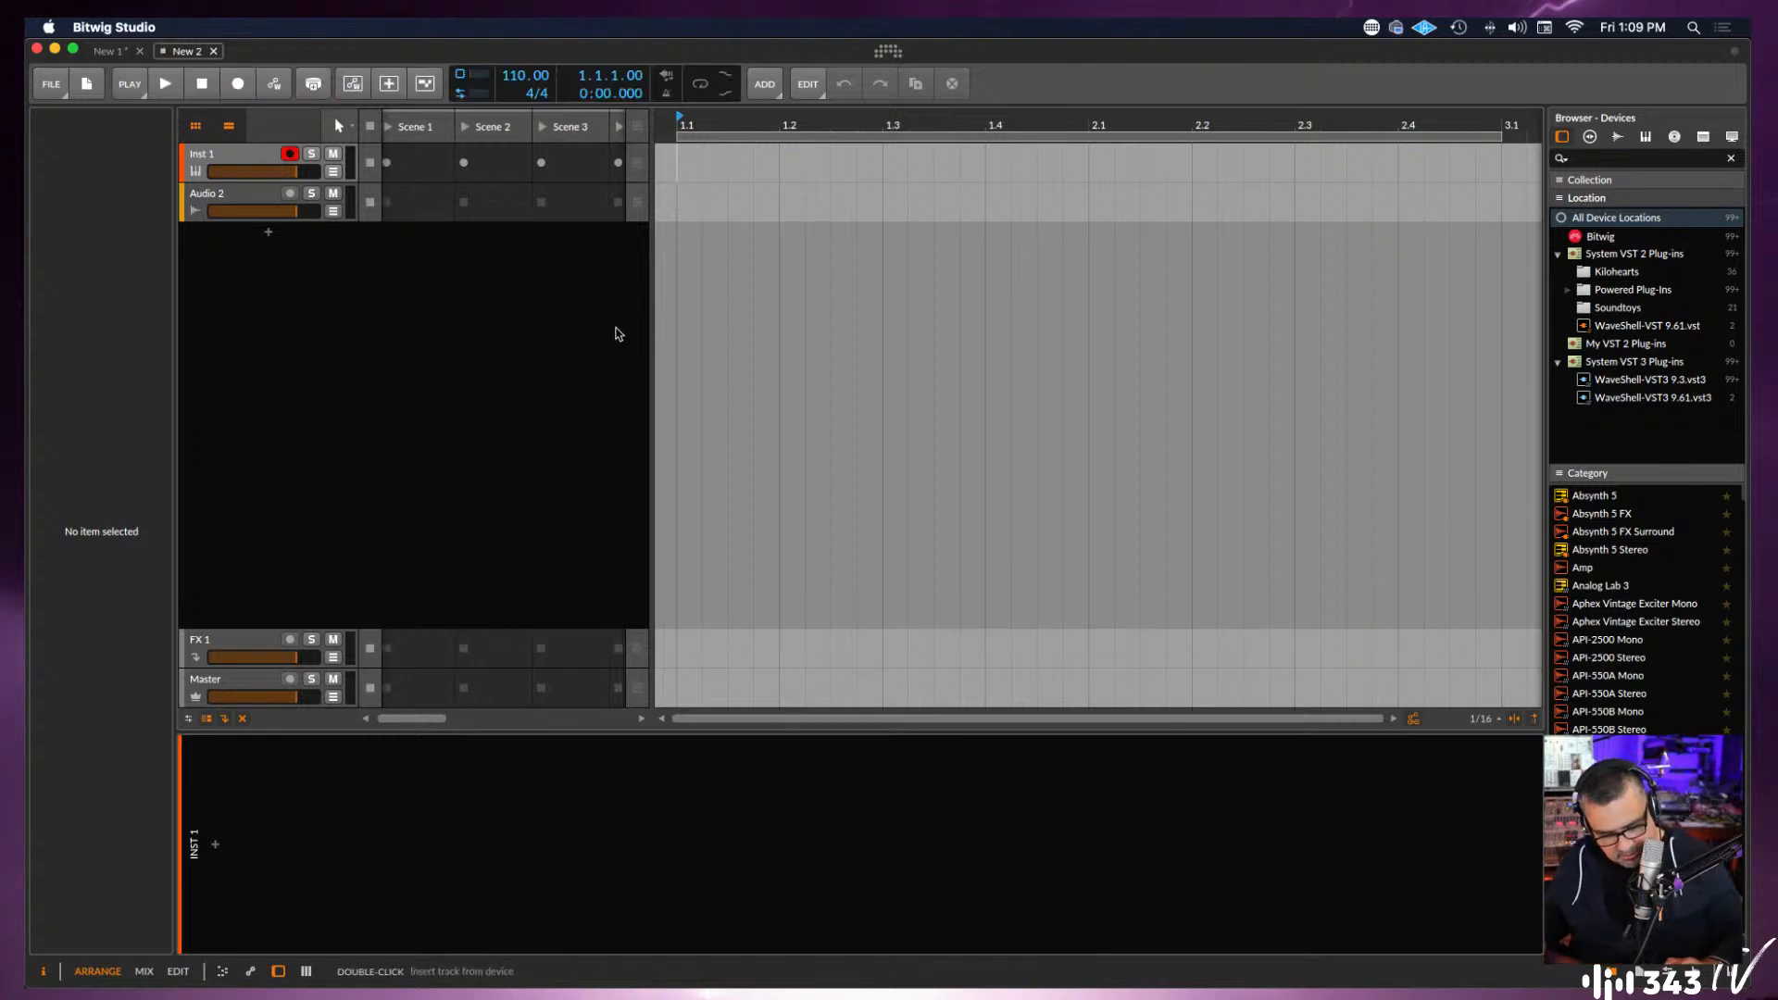
key("F7")
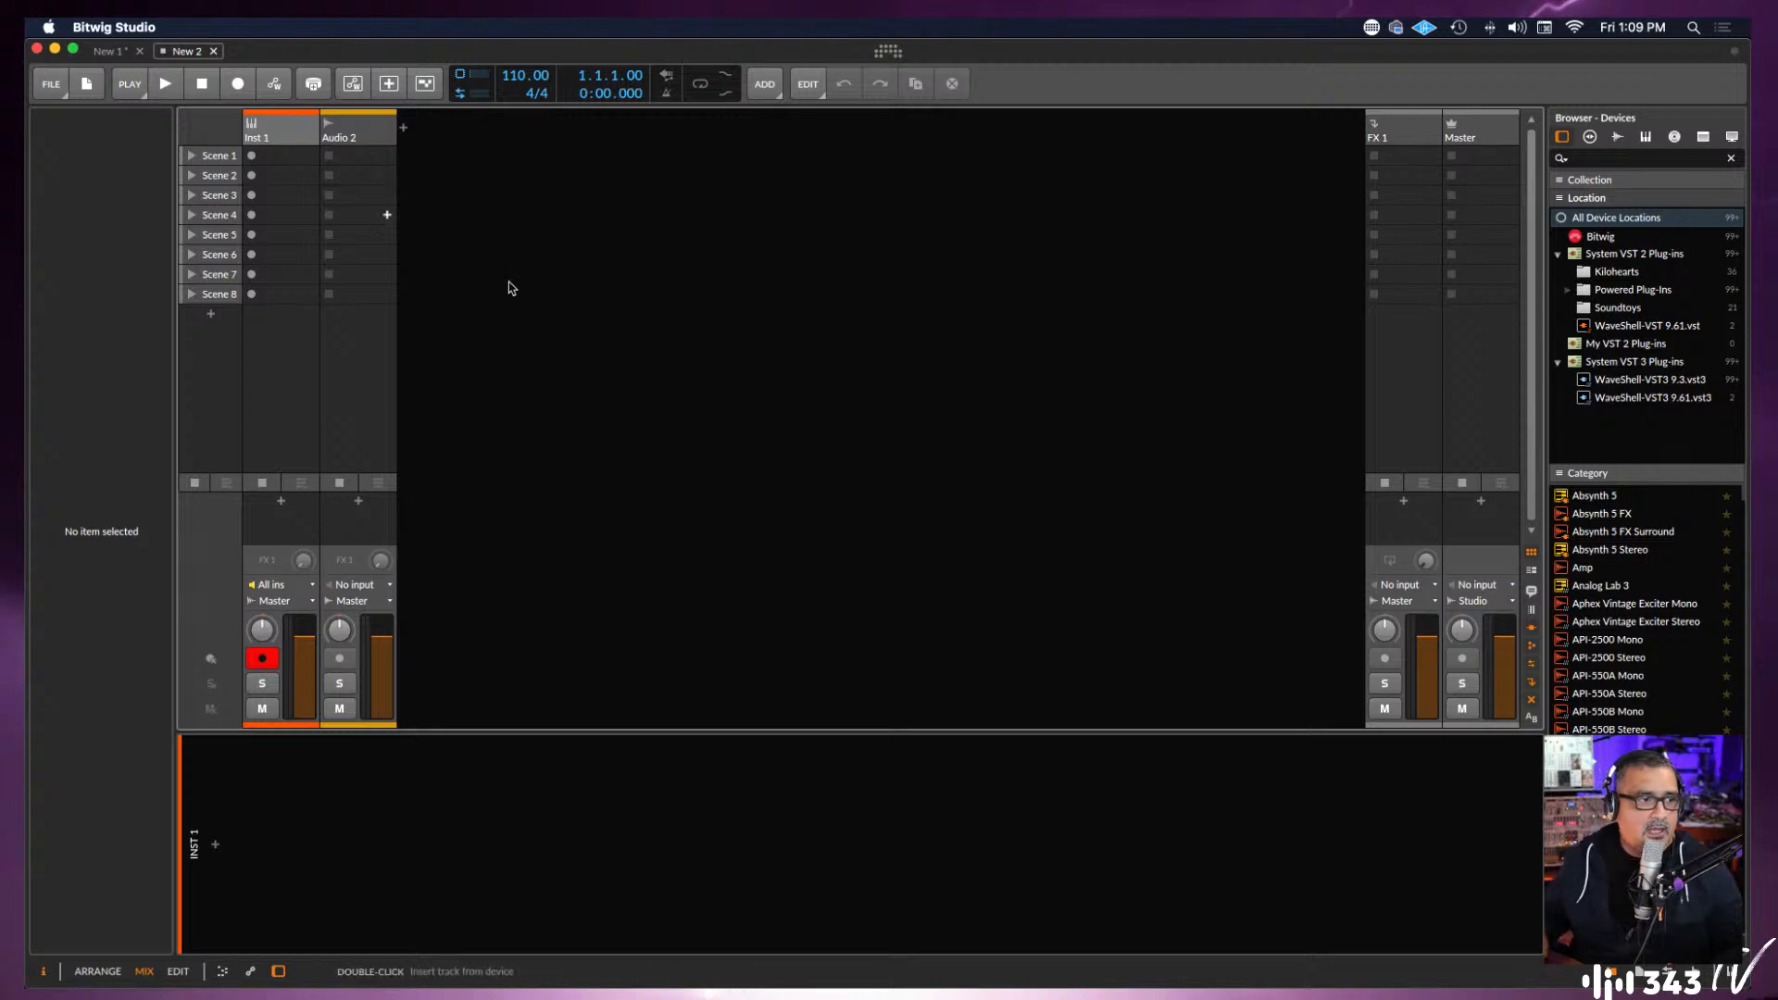
Compare the clip launcher layout of New 1 with that of New 2, ending on New 2.
left_click(119, 52)
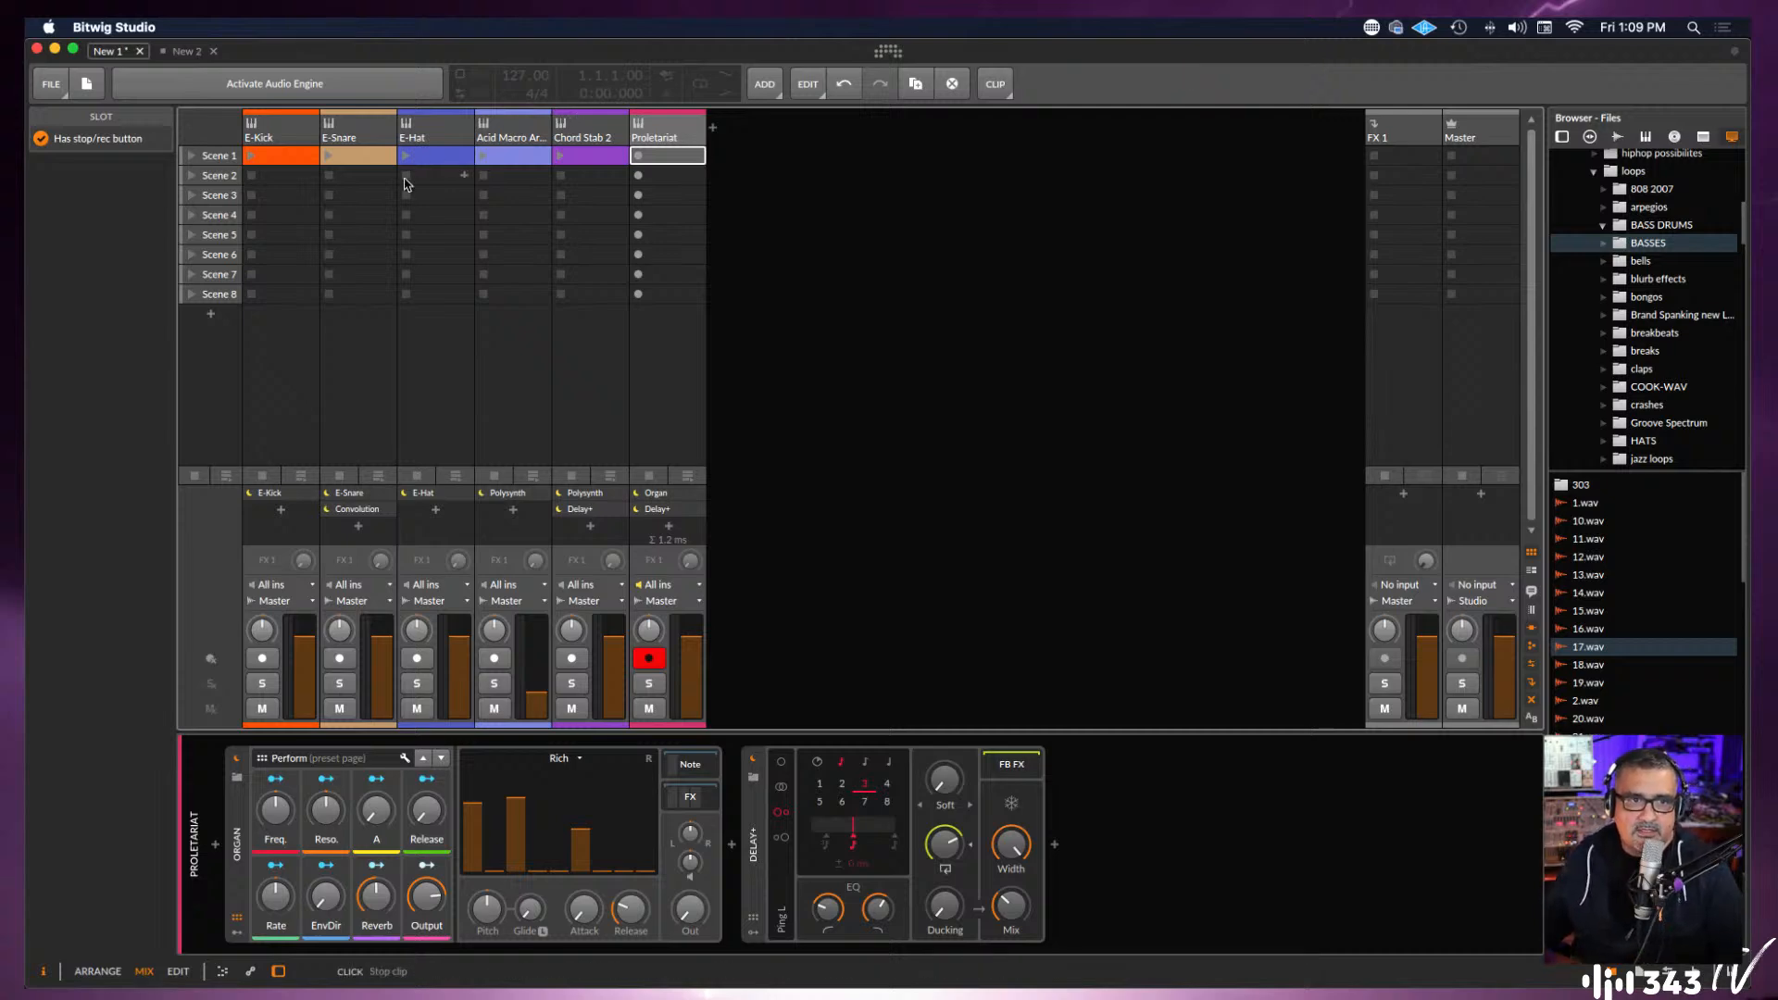
left_click(179, 52)
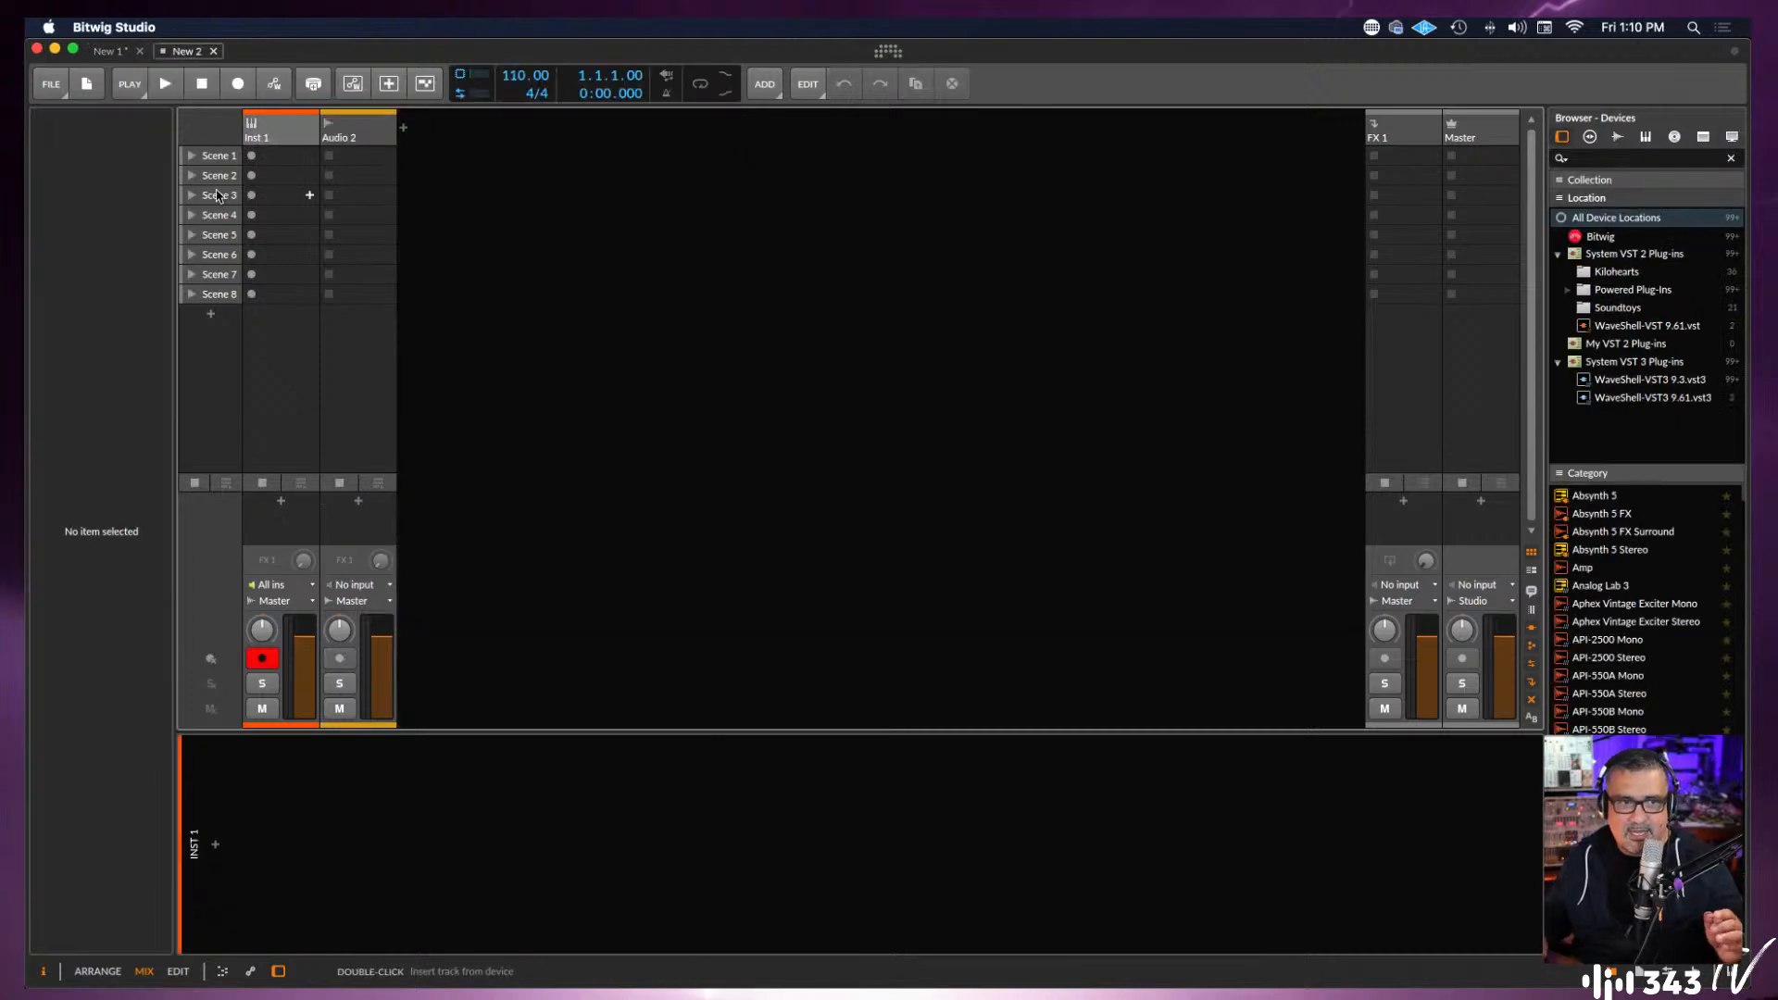
left_click(111, 52)
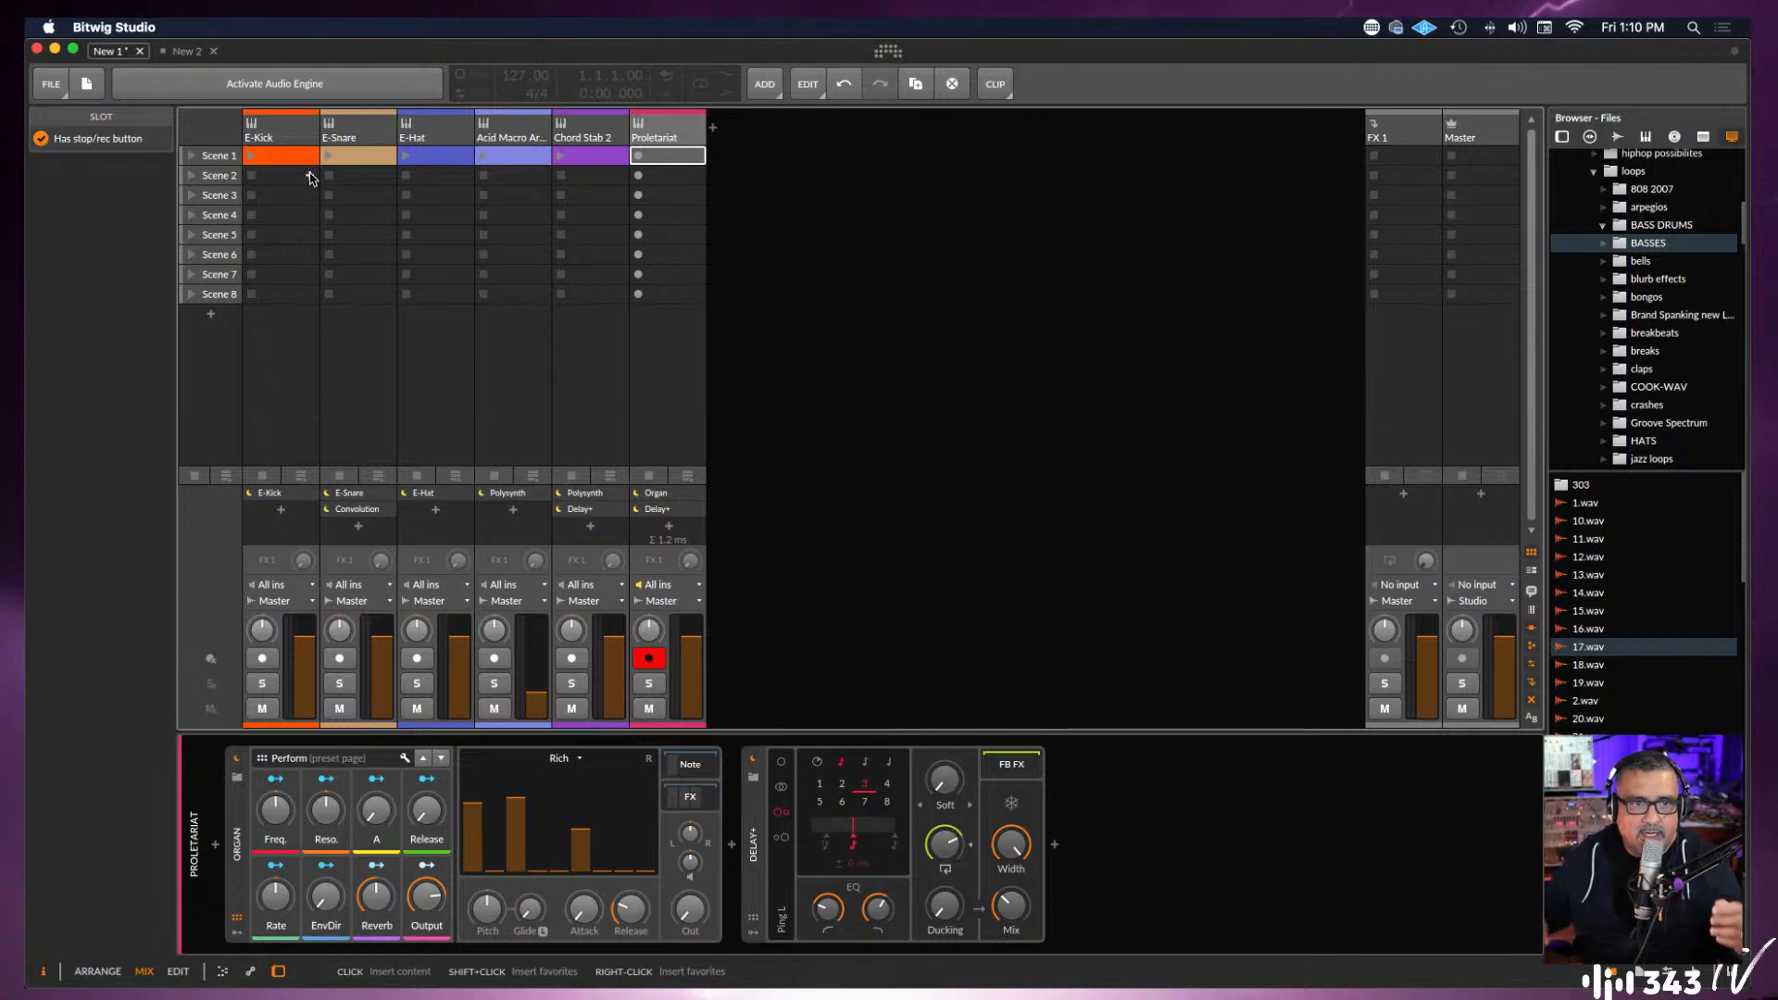
left_click(185, 56)
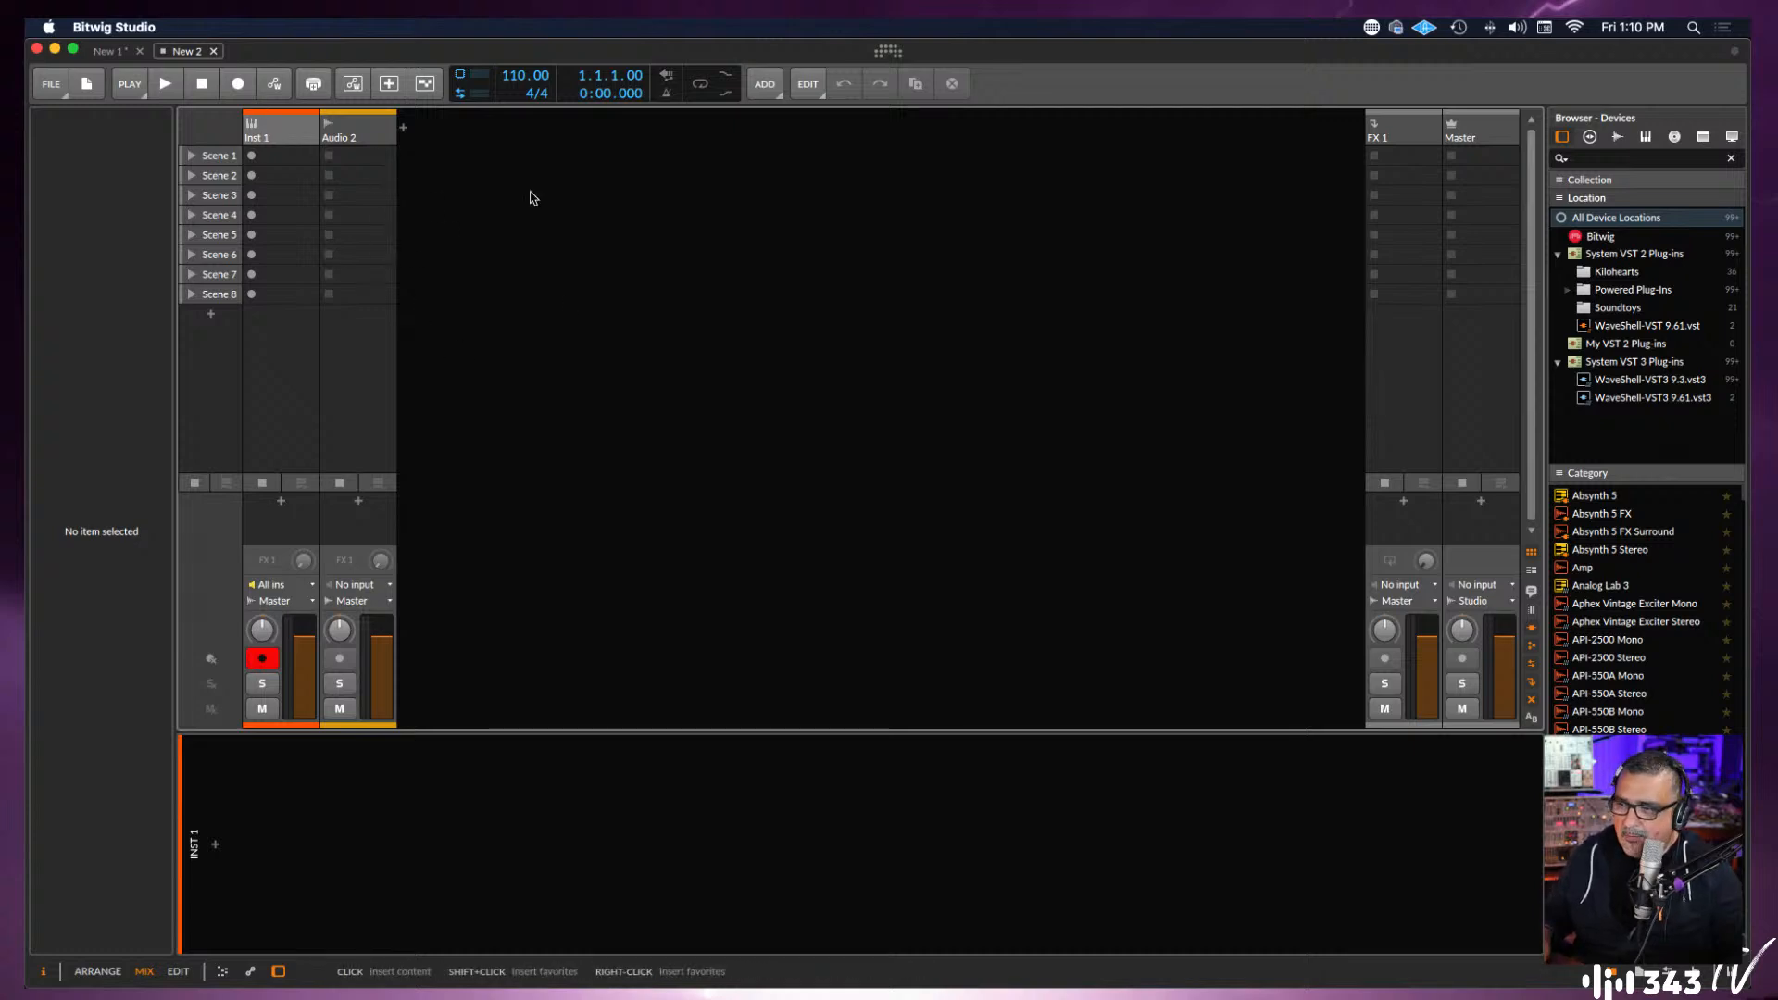
Inspect the track settings of Inst 1 and Audio 2, ending with Inst 1 selected.
left_click(280, 134)
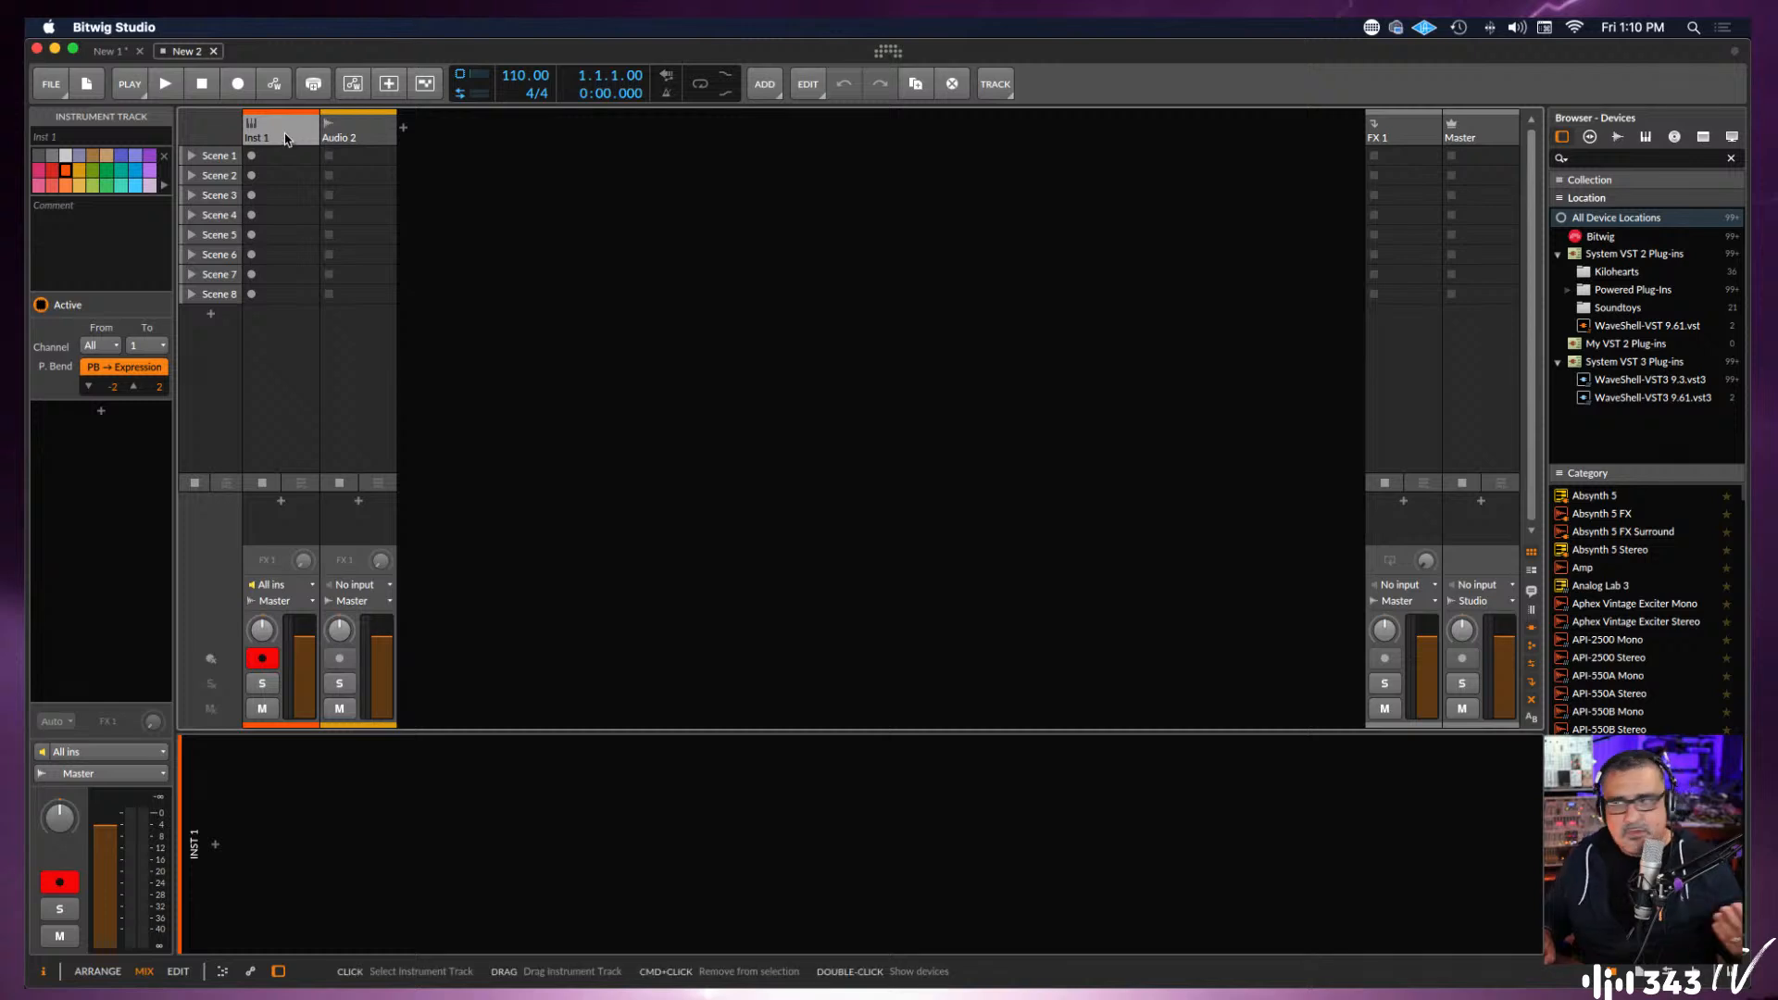
left_click(349, 136)
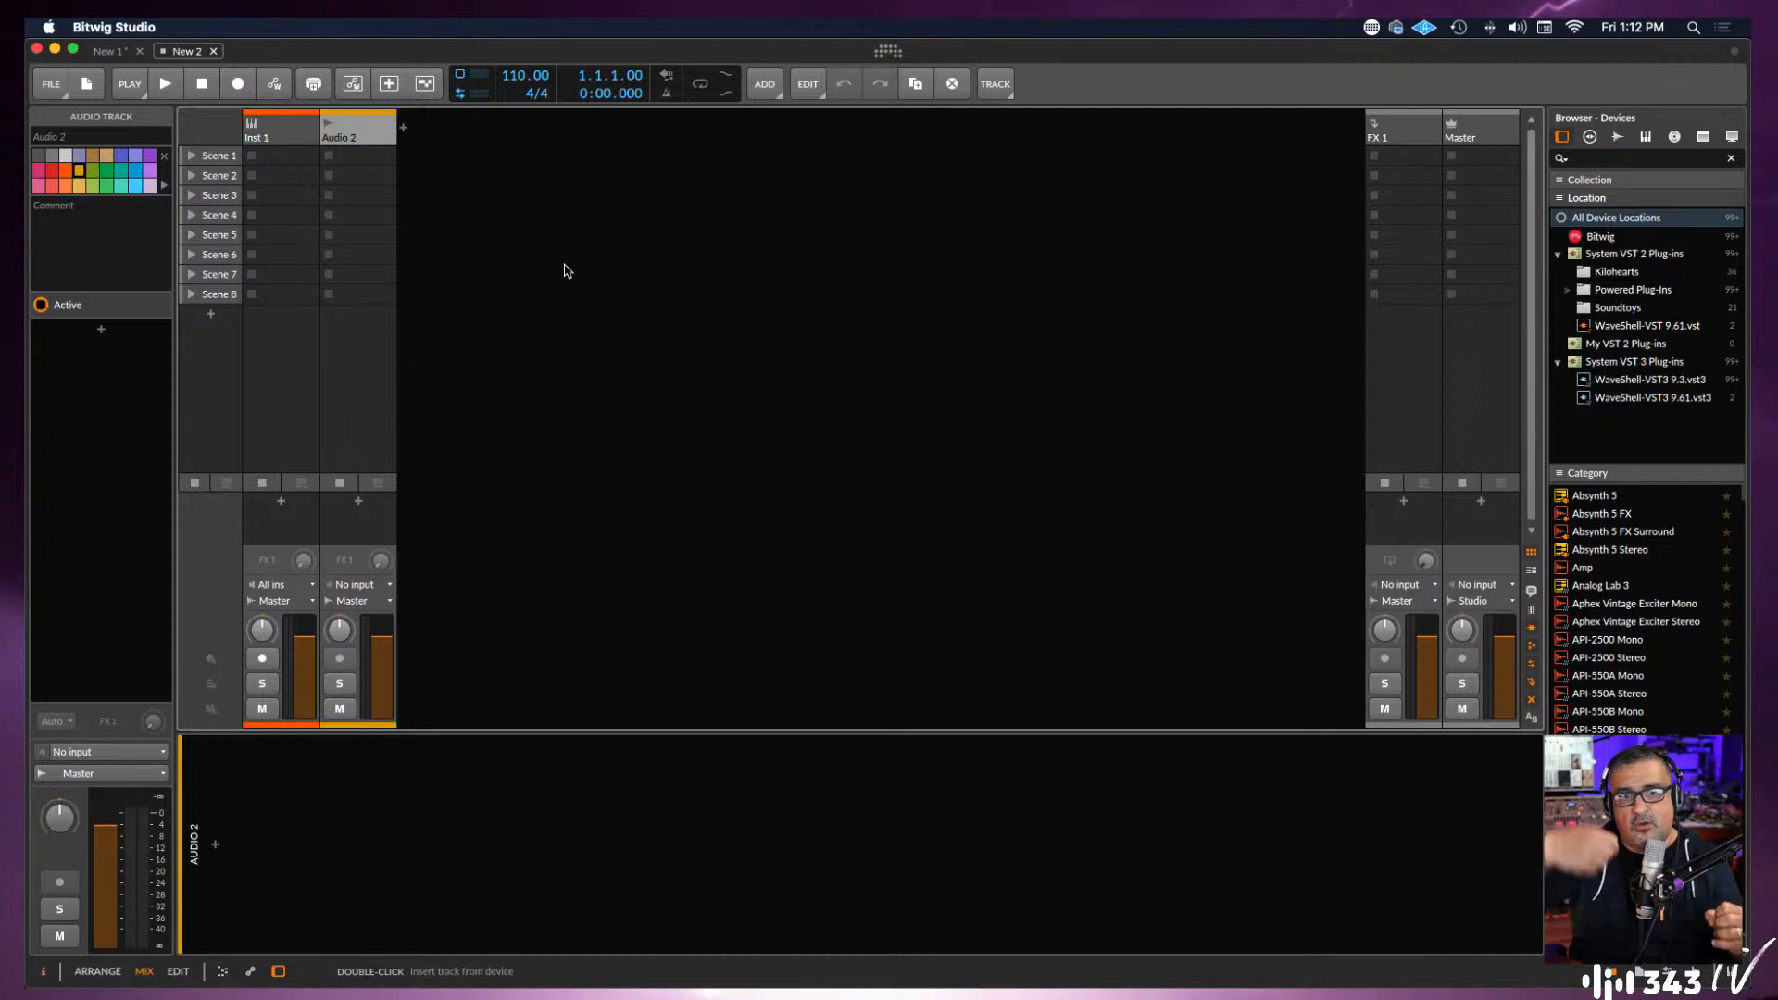
left_click(280, 137)
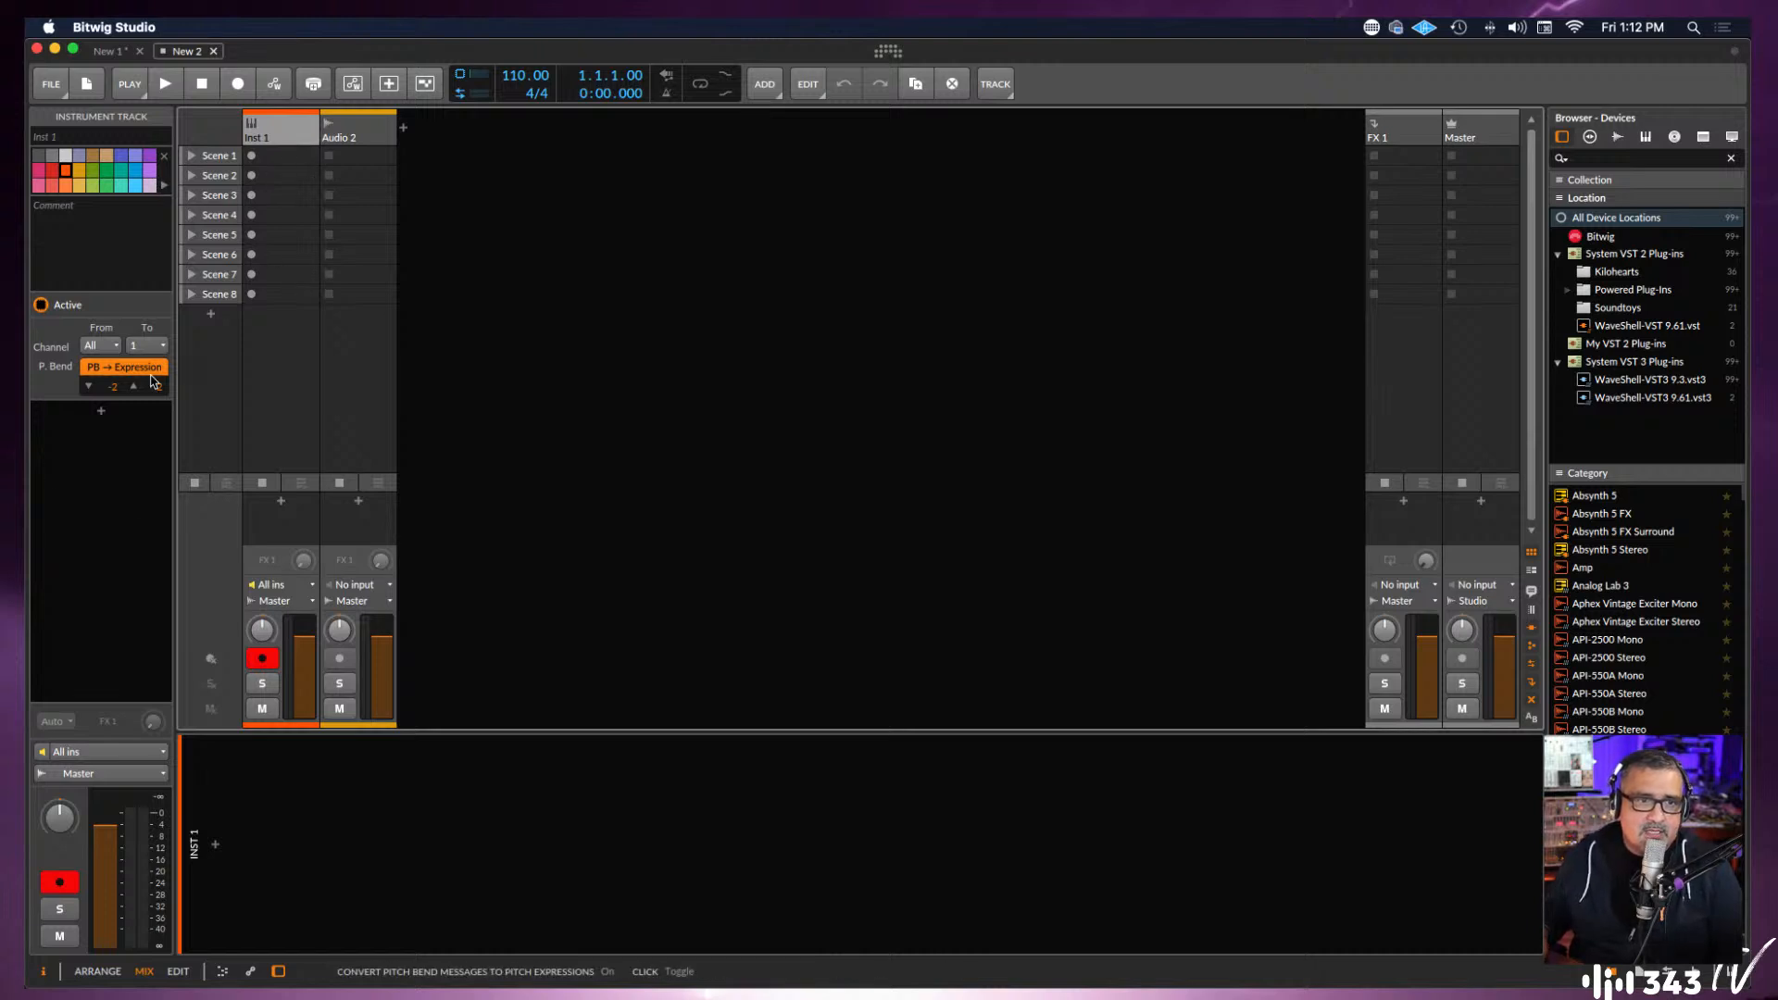
Open the device browser for the Inst 1 track and filter it to Bitwig devices of the Instrument type.
left_click(215, 847)
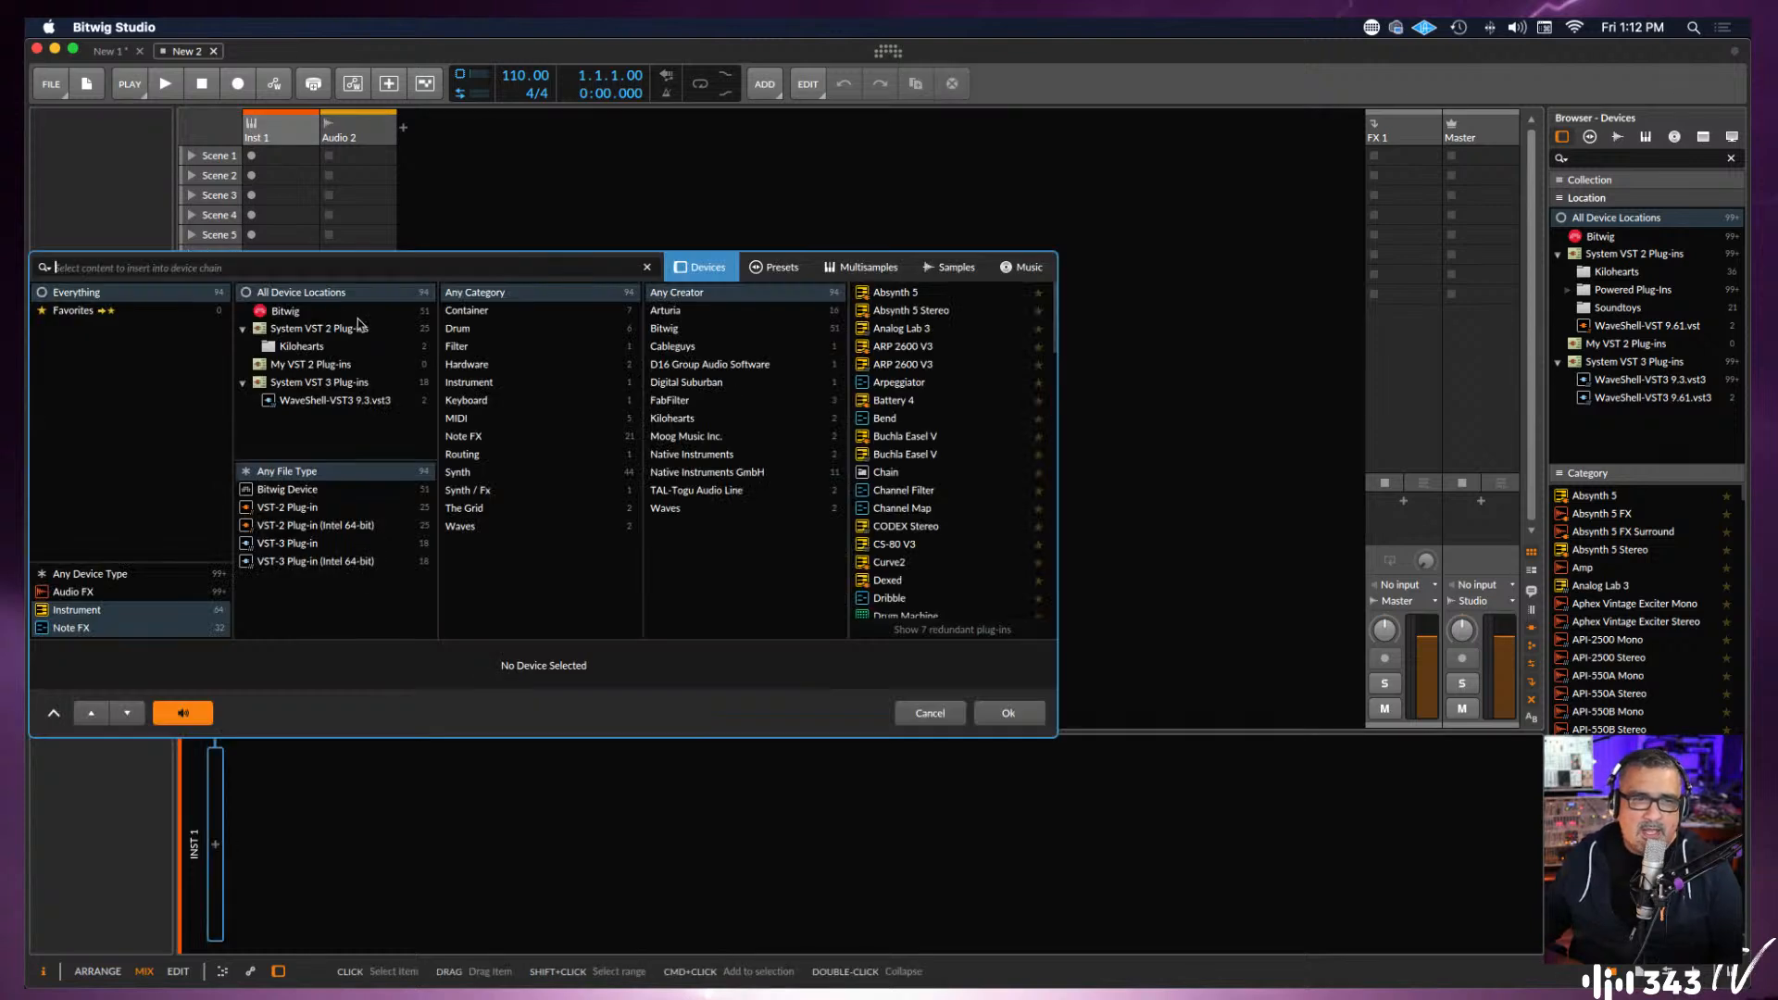
left_click(258, 313)
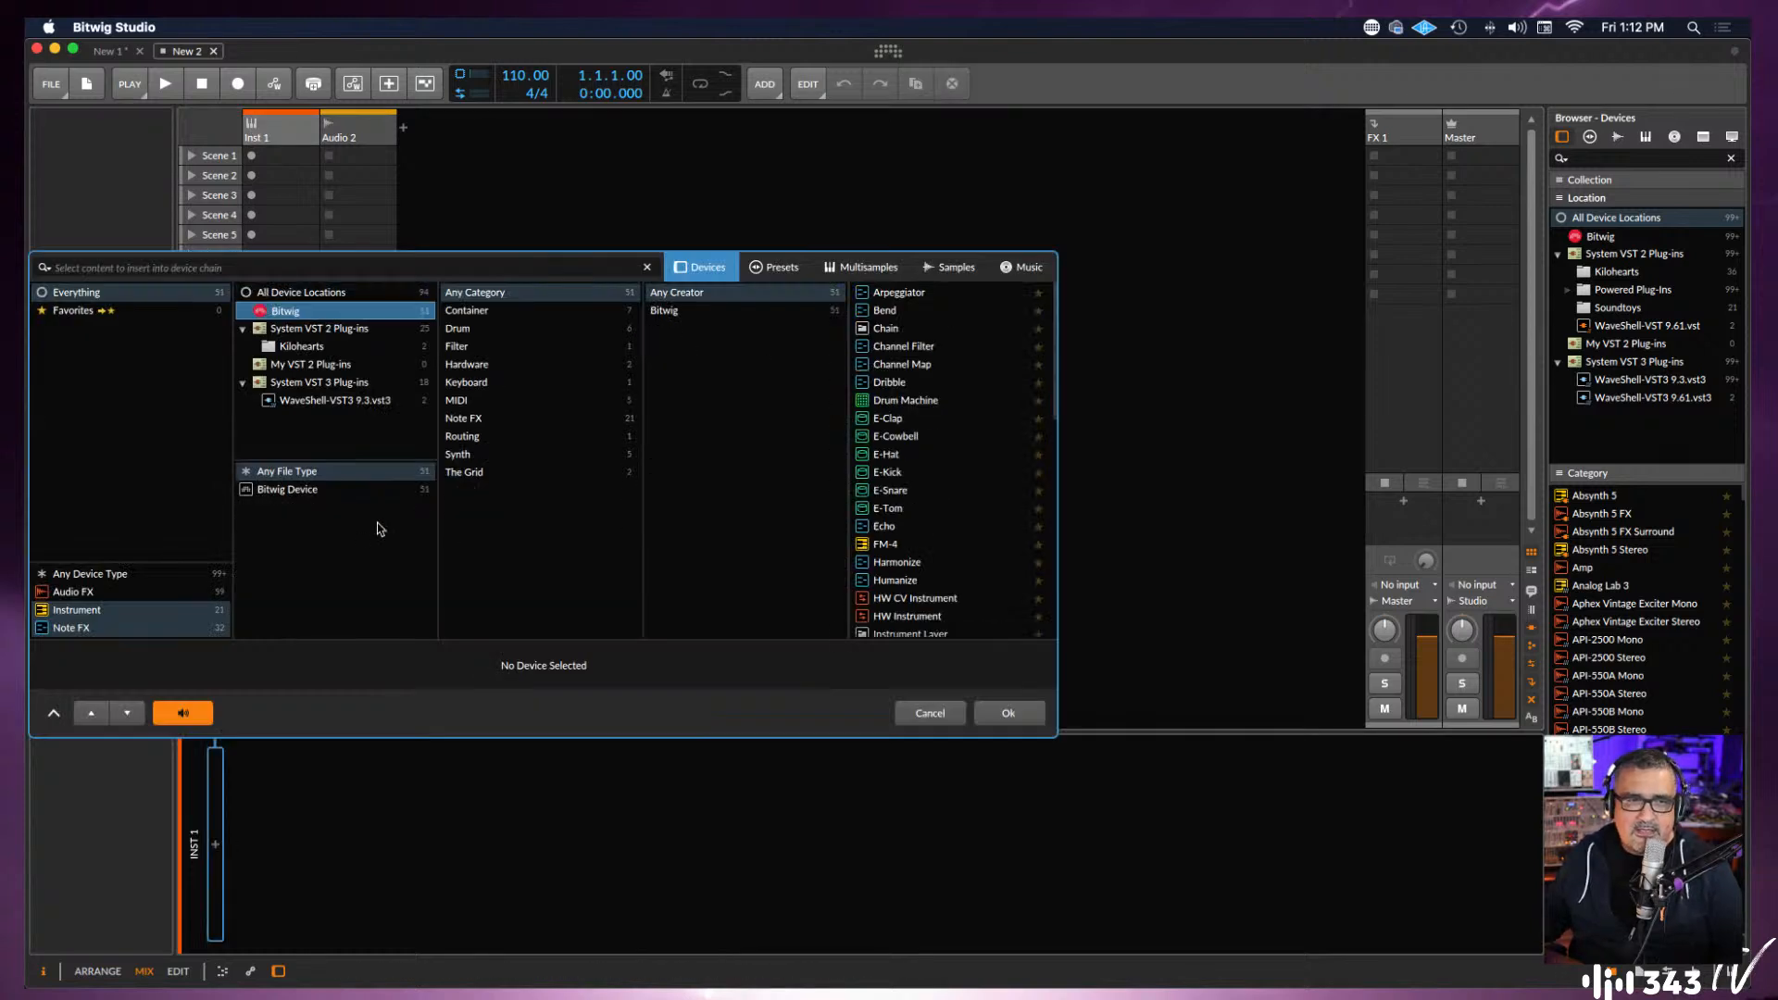
left_click(78, 613)
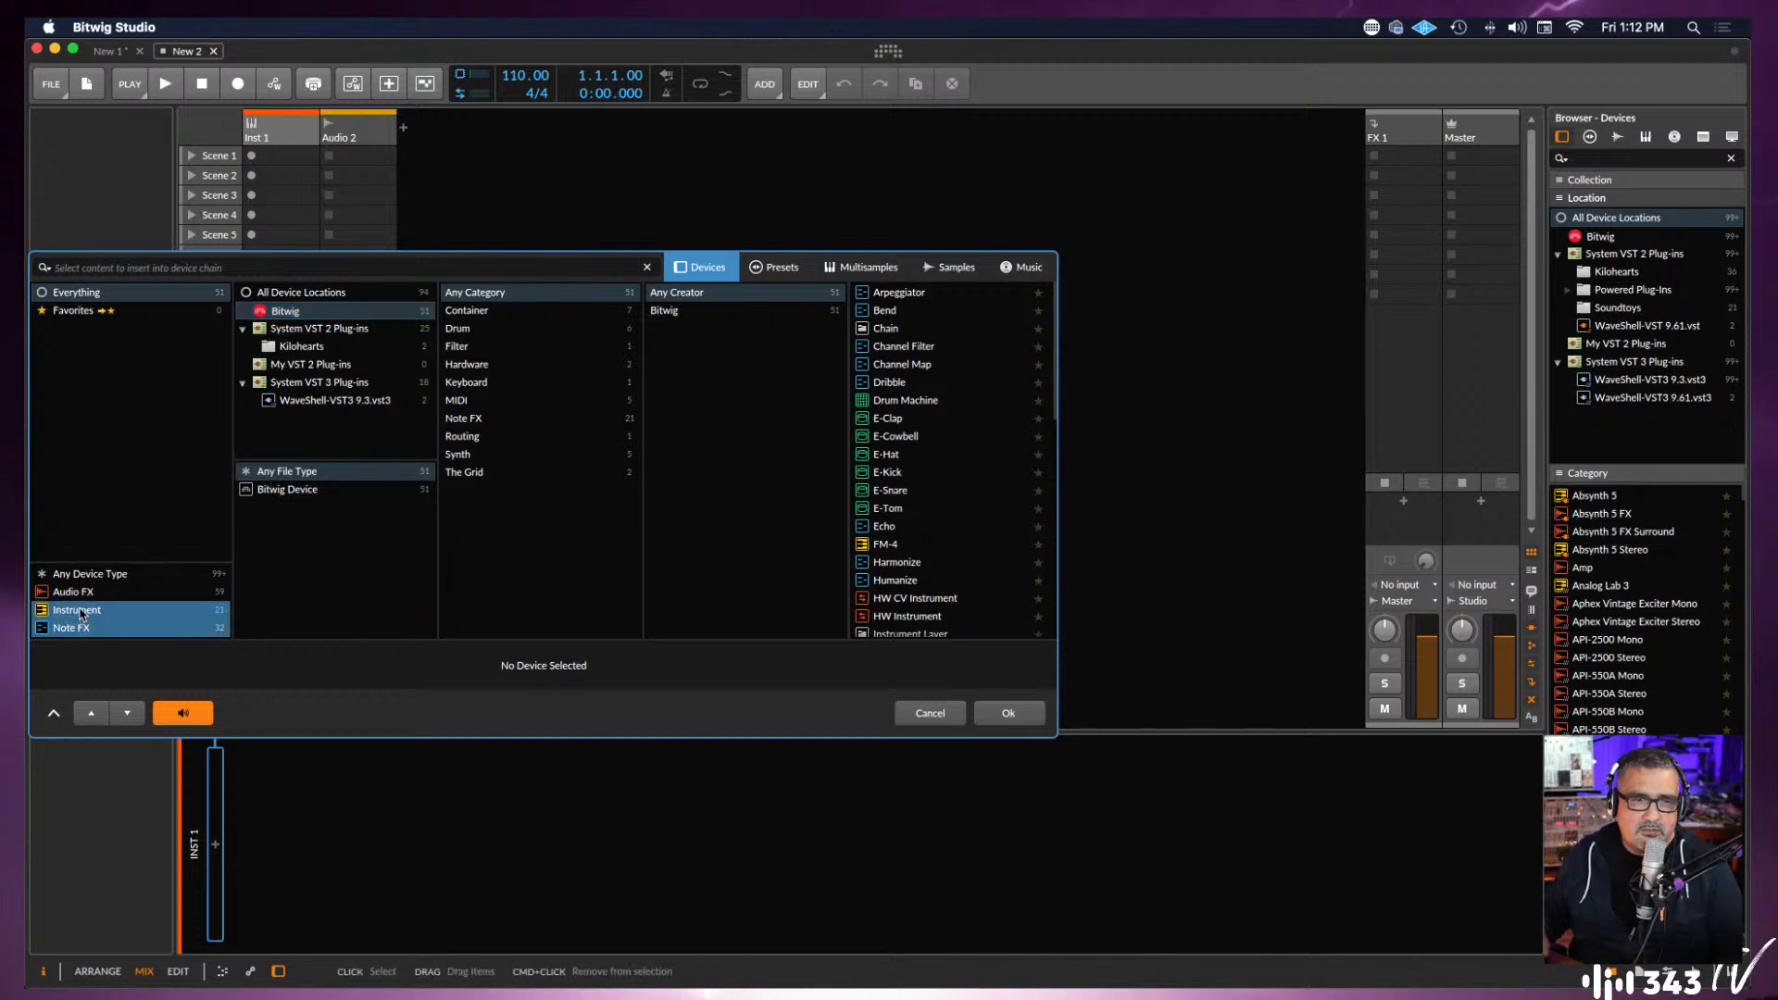
left_click(80, 611)
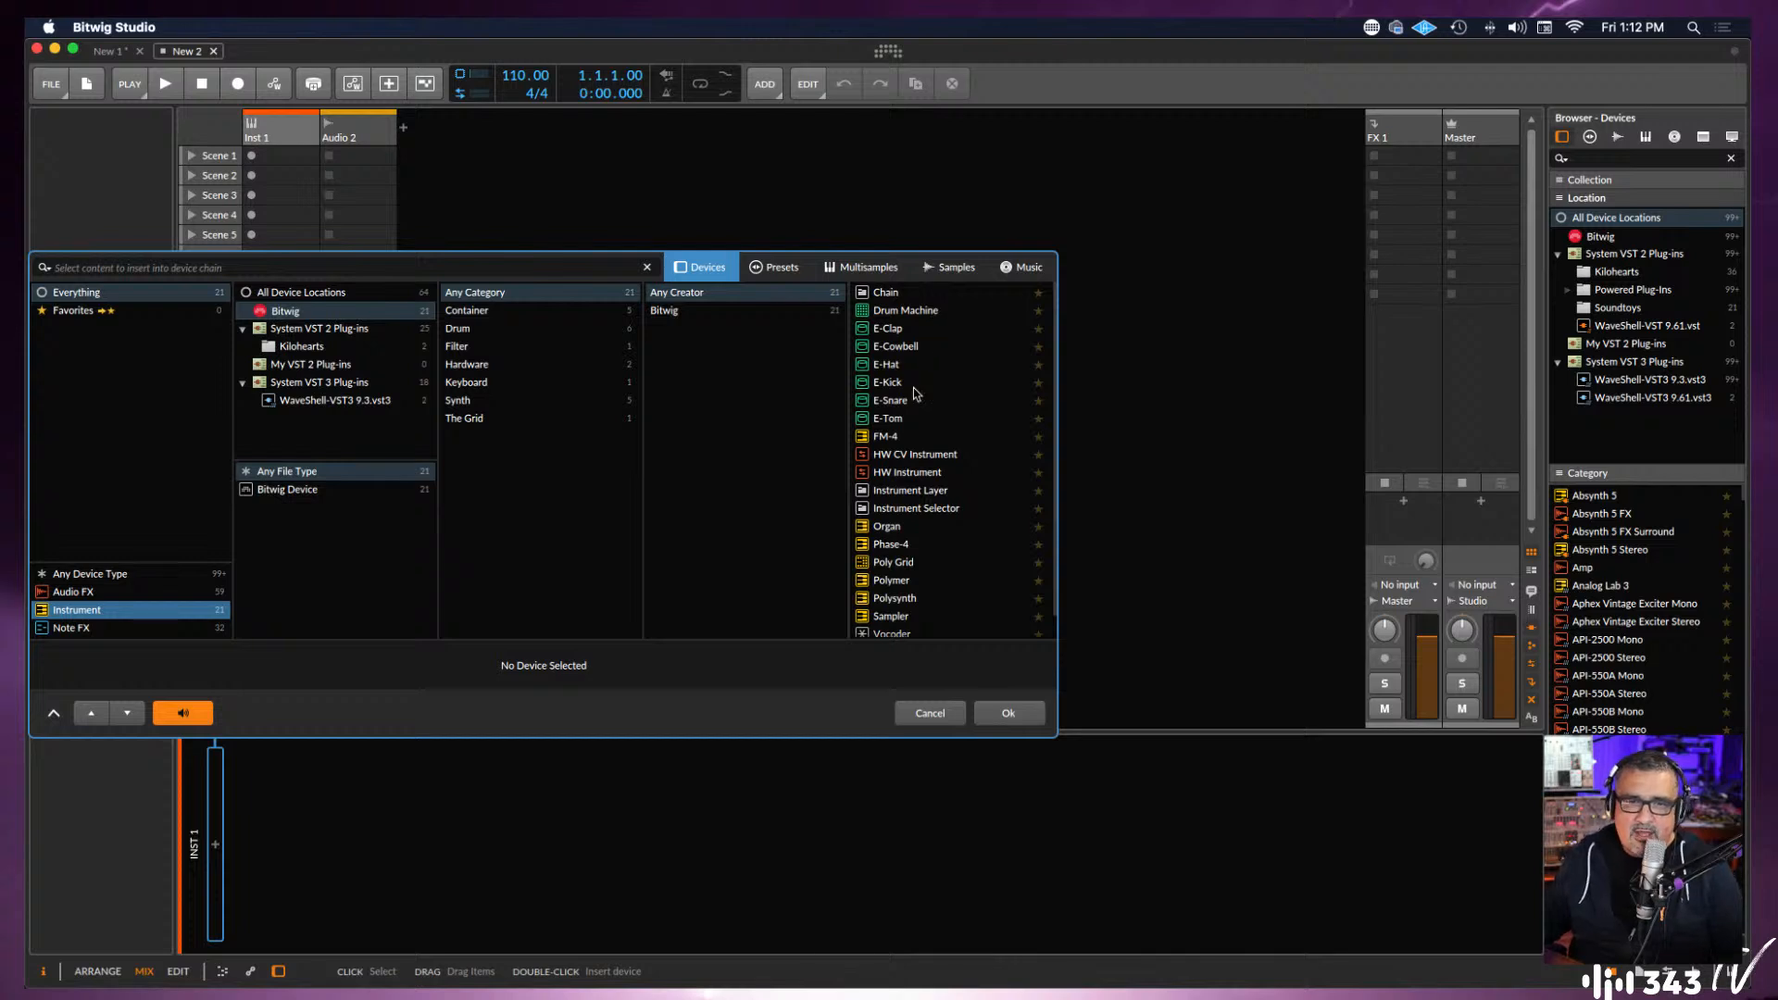
Look through the full list of Bitwig instrument devices, including the drum, container and synth devices.
scroll(915, 393, "down", 2)
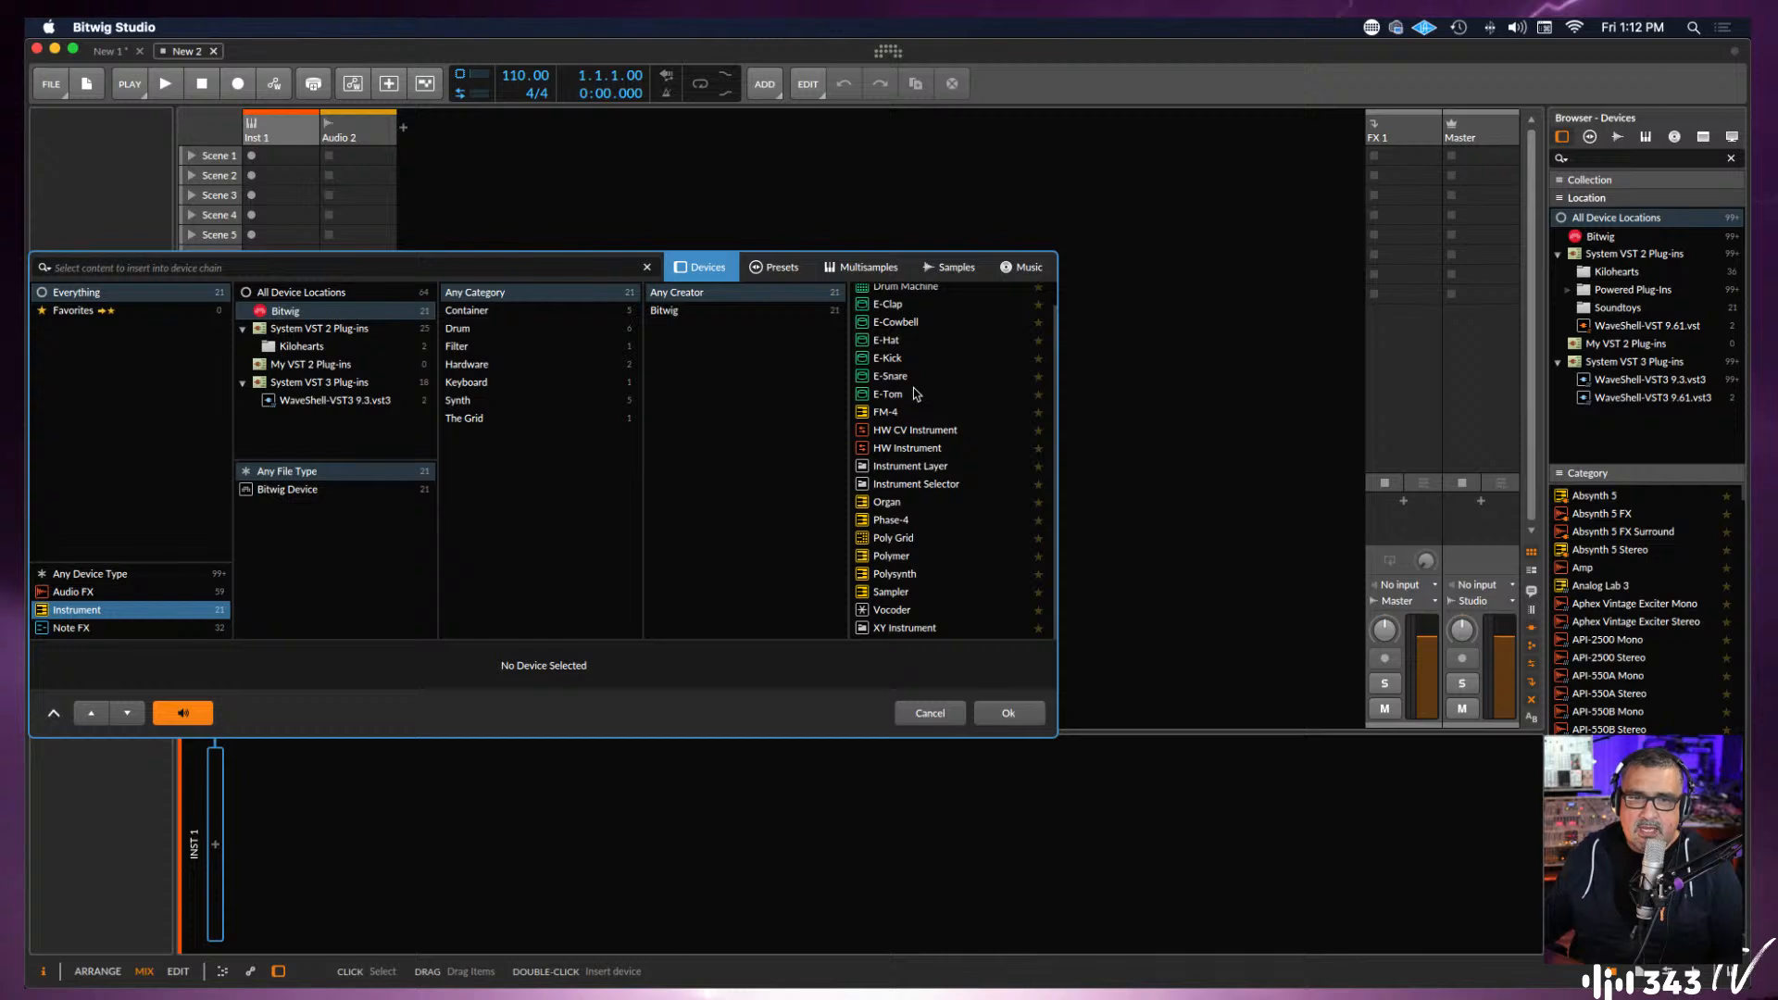
scroll(951, 387, "up", 1)
scroll(950, 388, "down", 1)
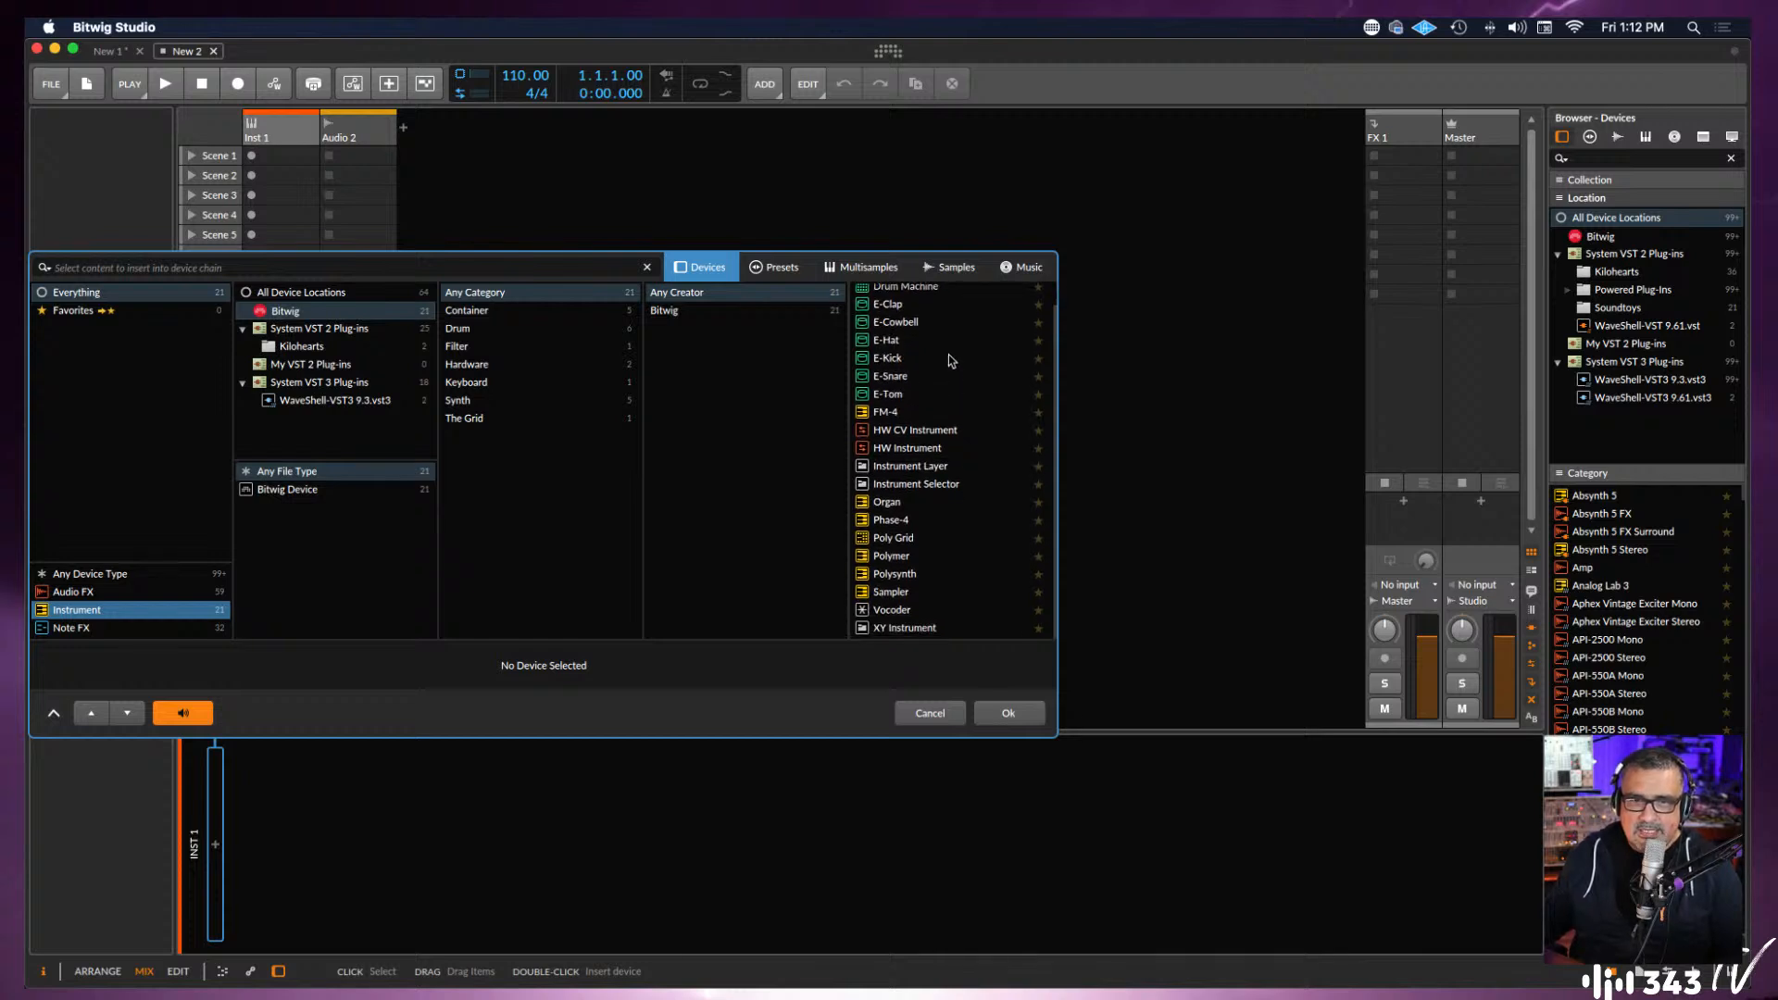
scroll(954, 396, "up", 1)
scroll(968, 445, "down", 1)
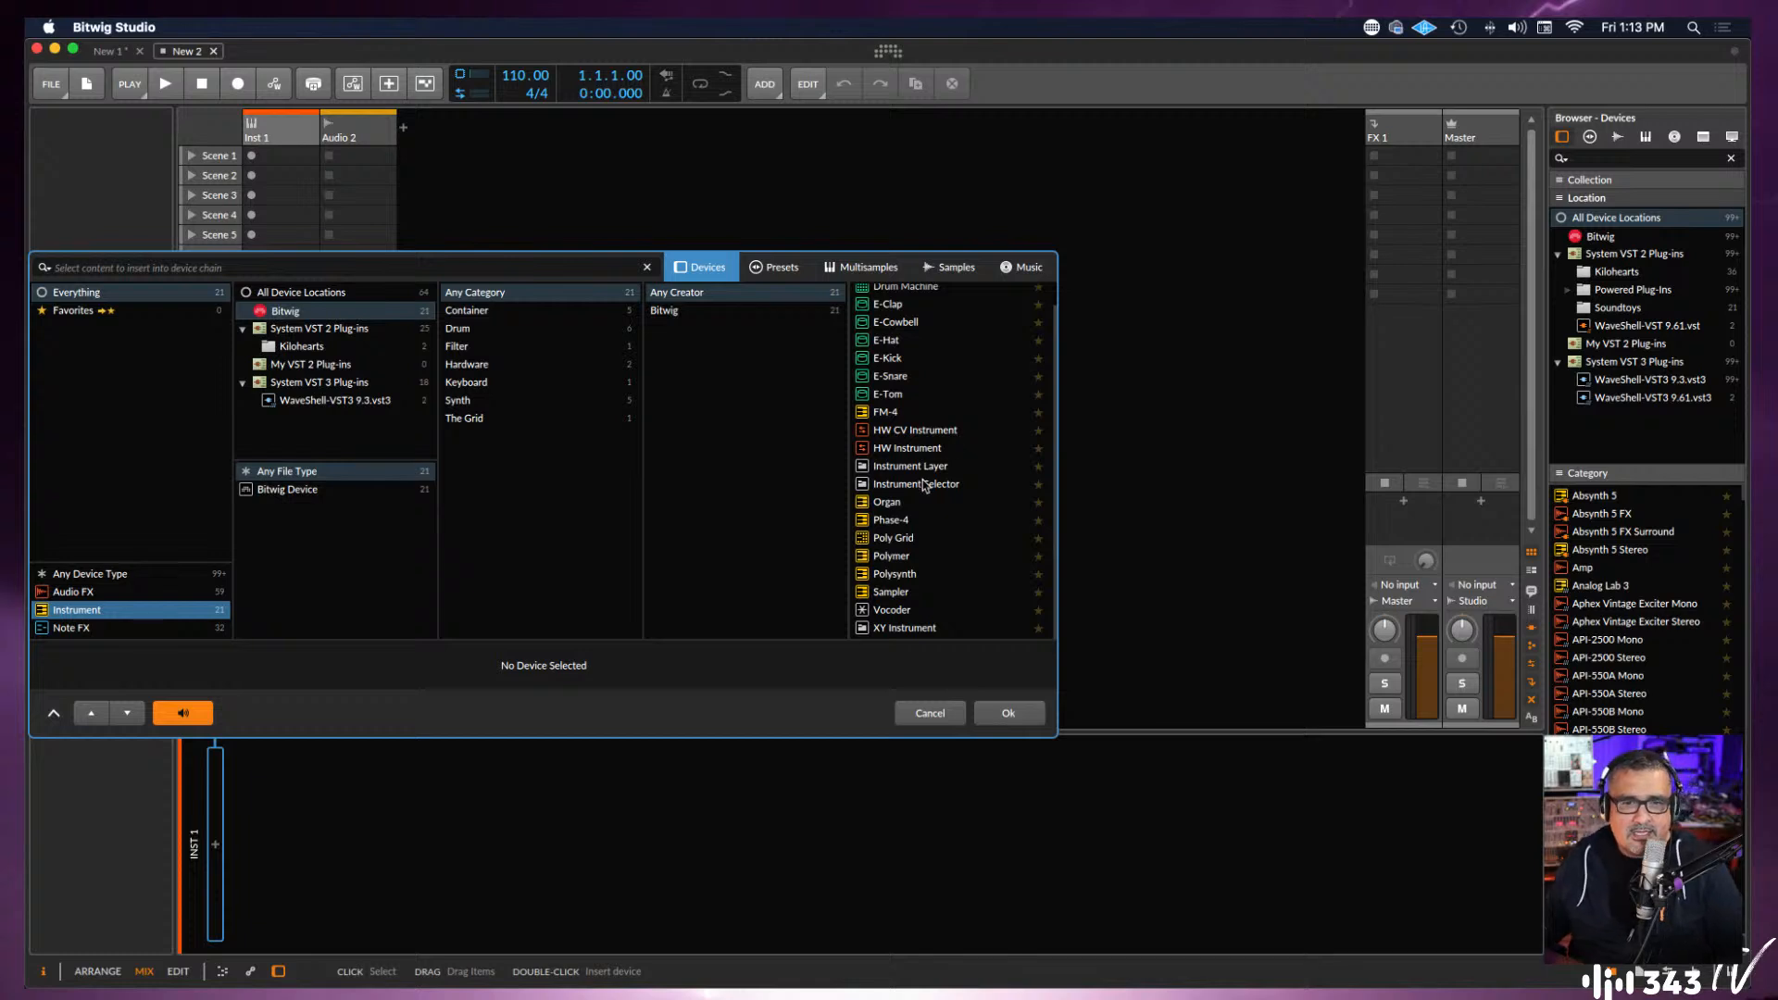
scroll(924, 487, "up", 1)
scroll(926, 491, "down", 1)
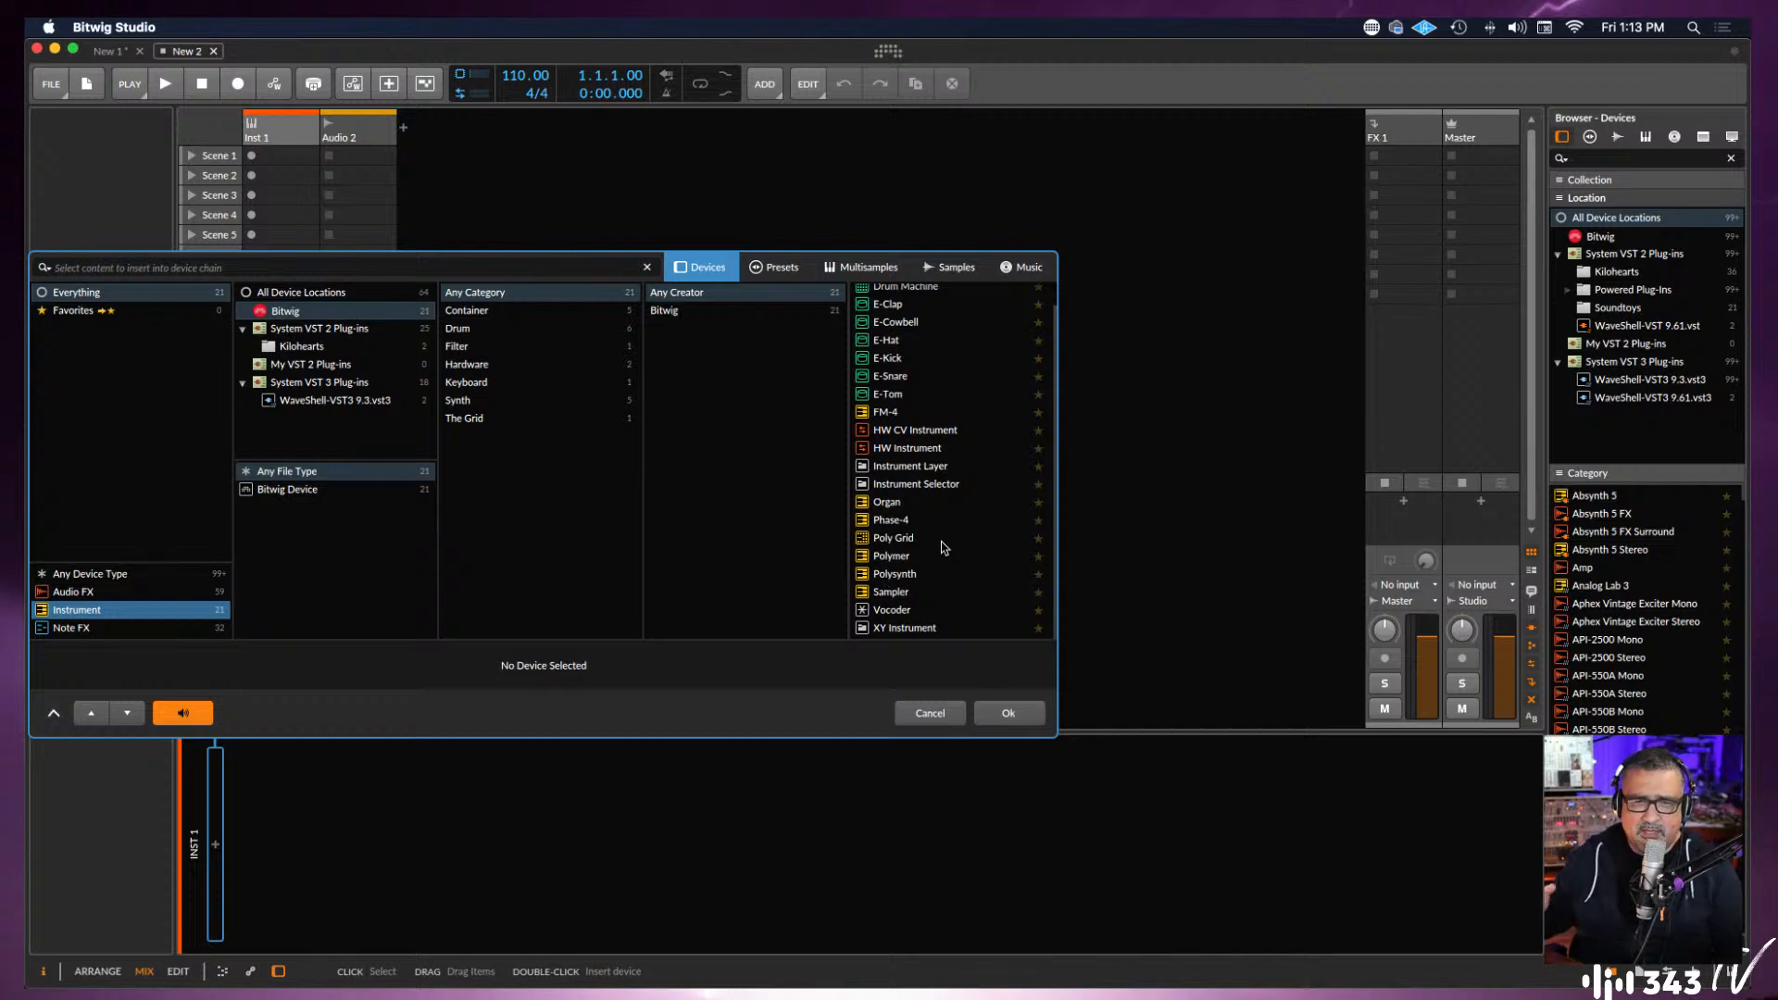
scroll(925, 555, "up", 1)
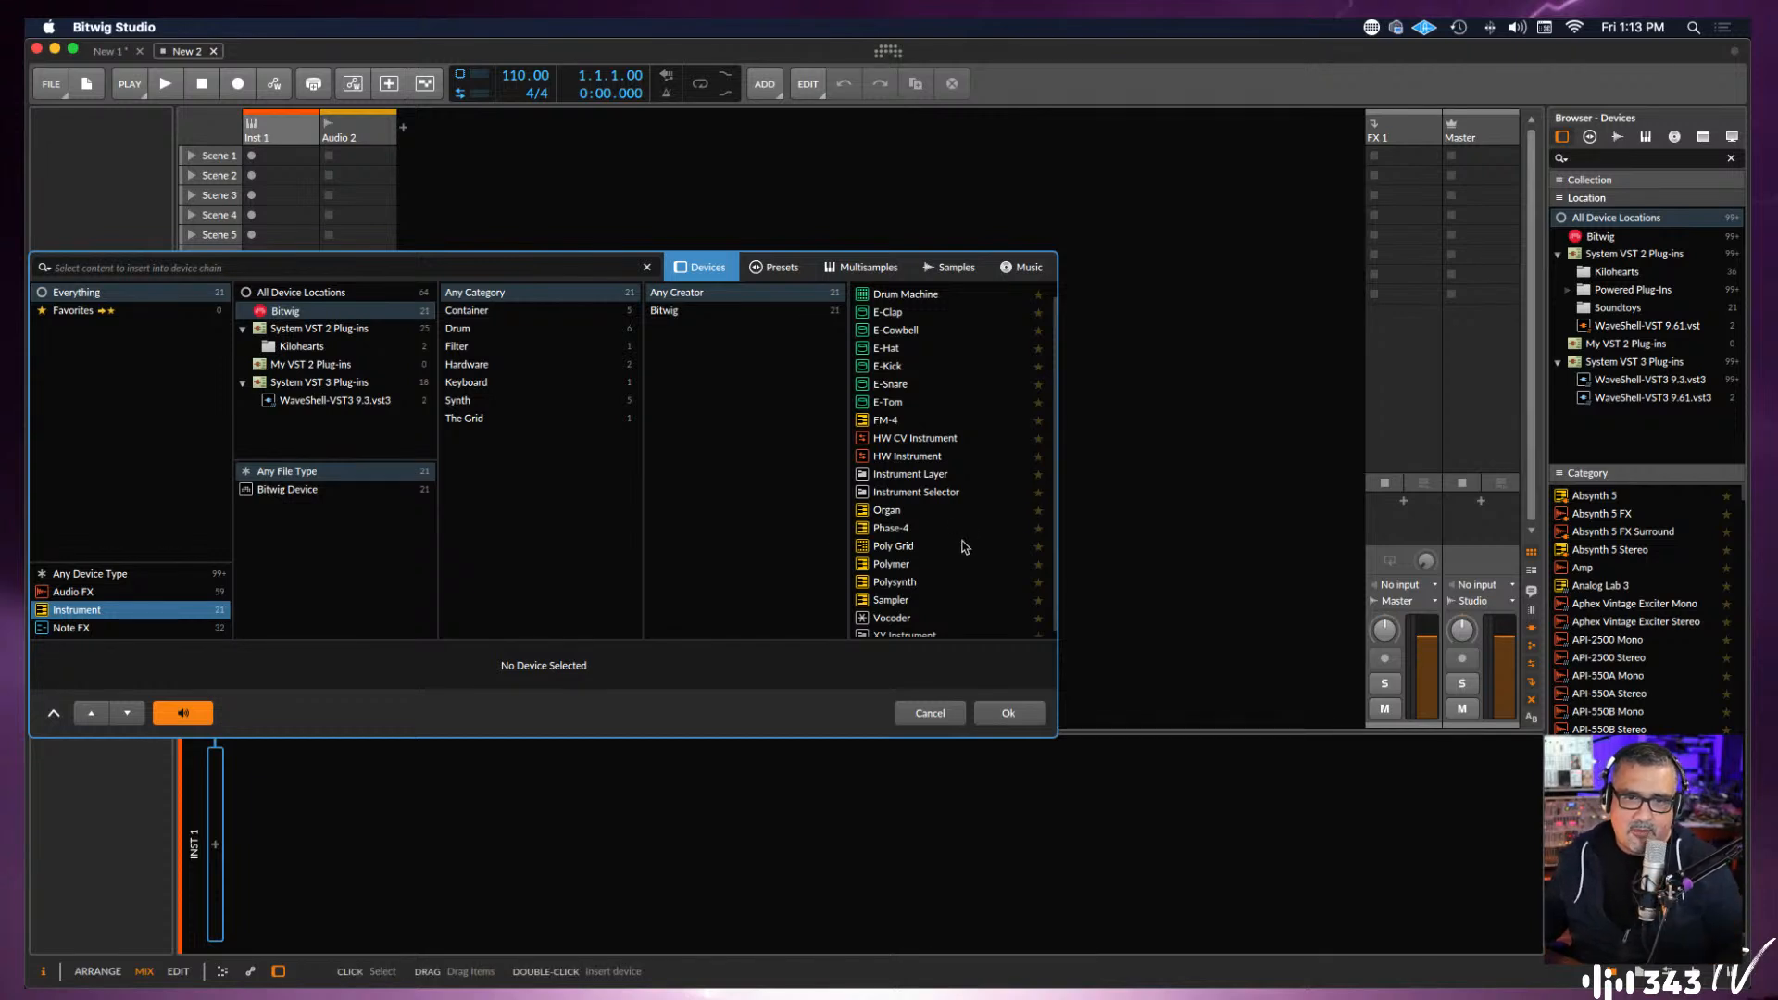
scroll(964, 547, "down", 1)
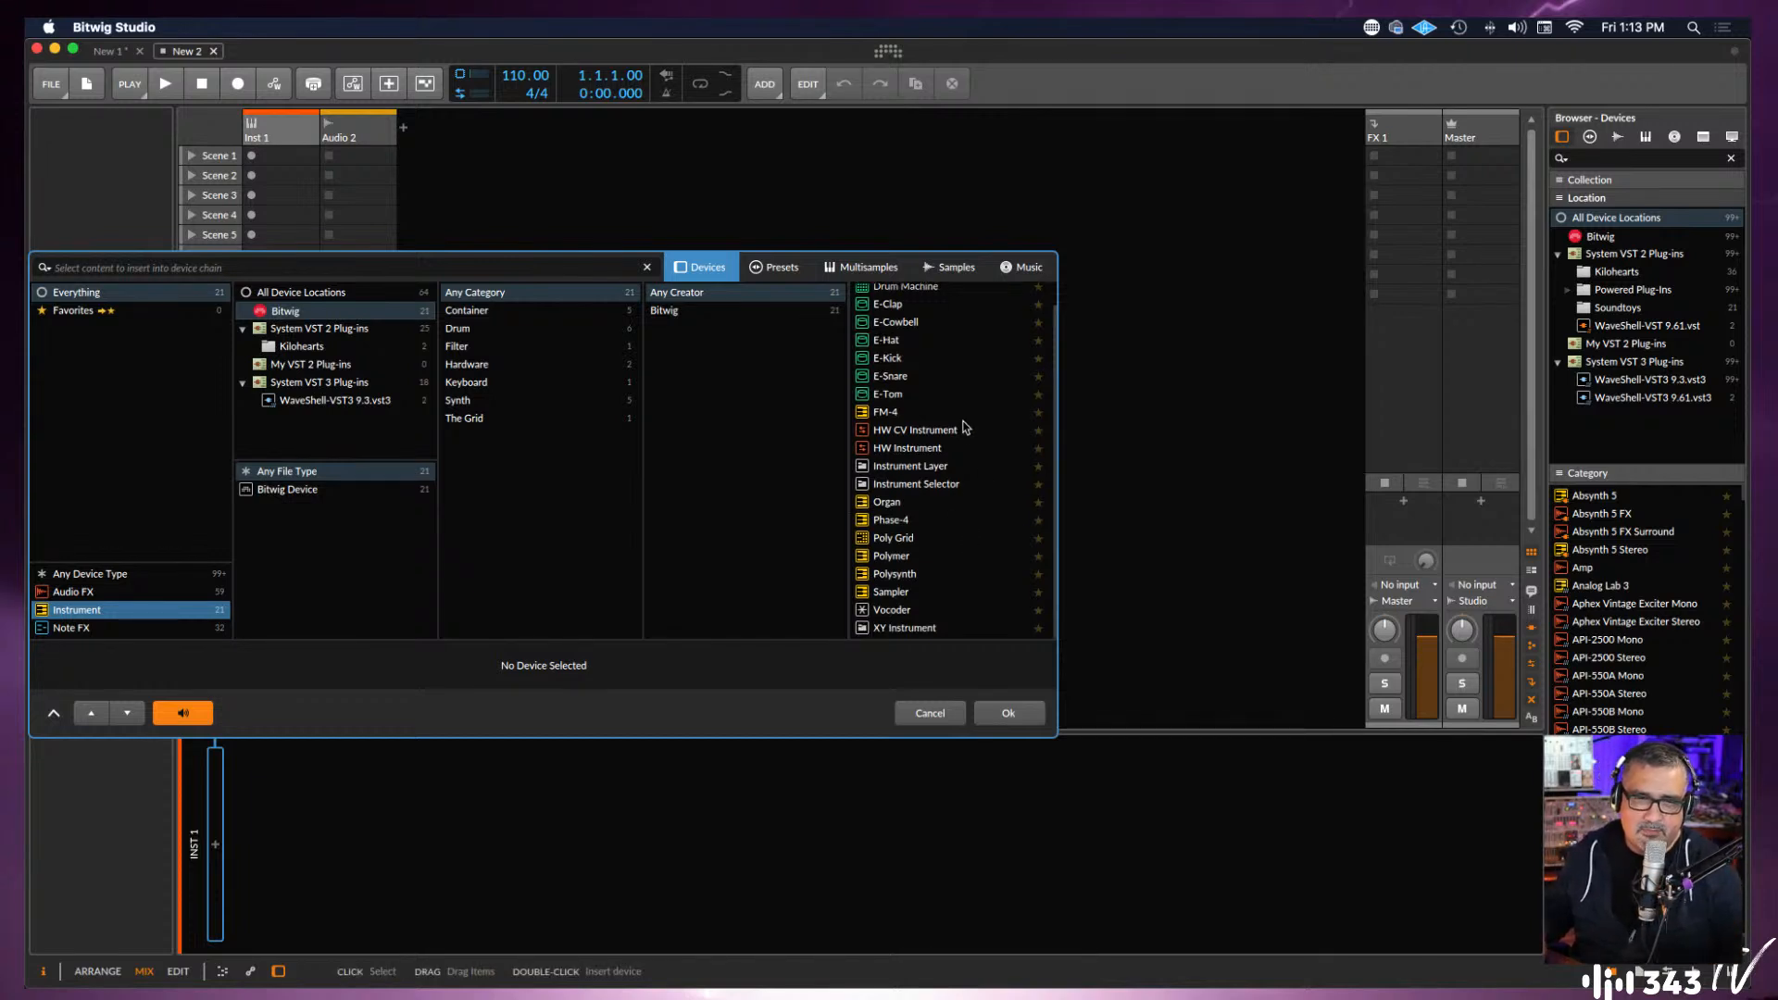
scroll(908, 491, "up", 1)
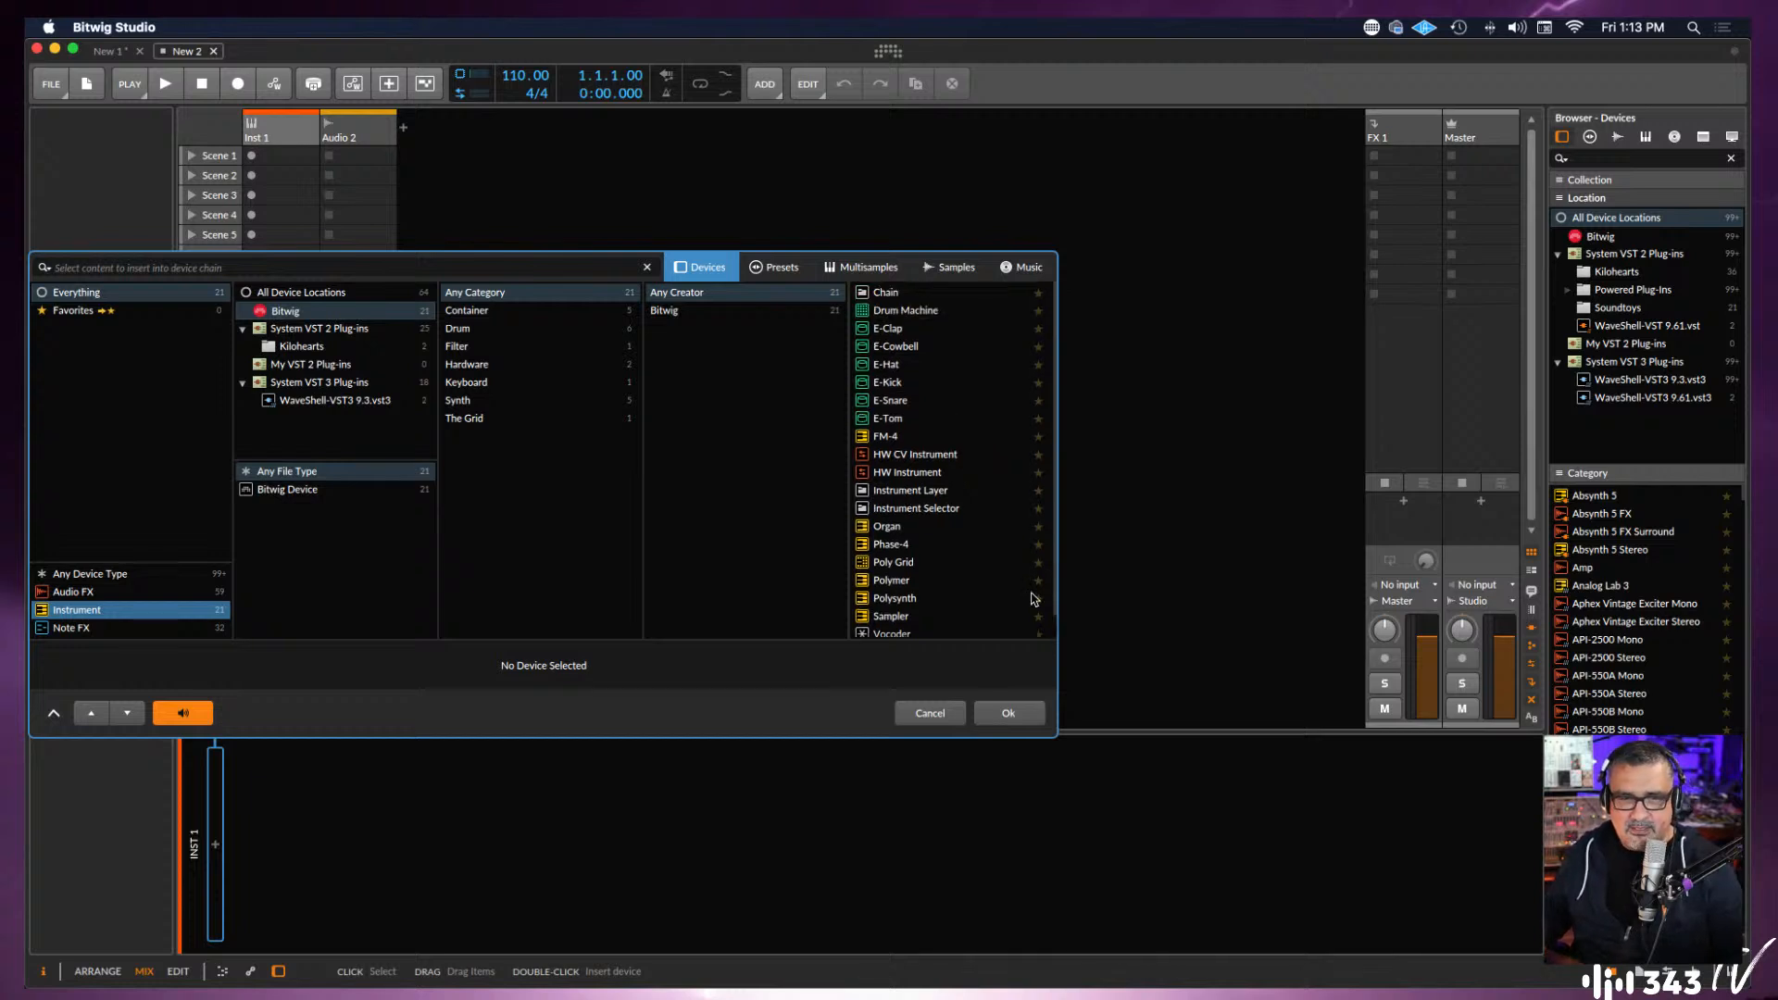
scroll(931, 576, "down", 1)
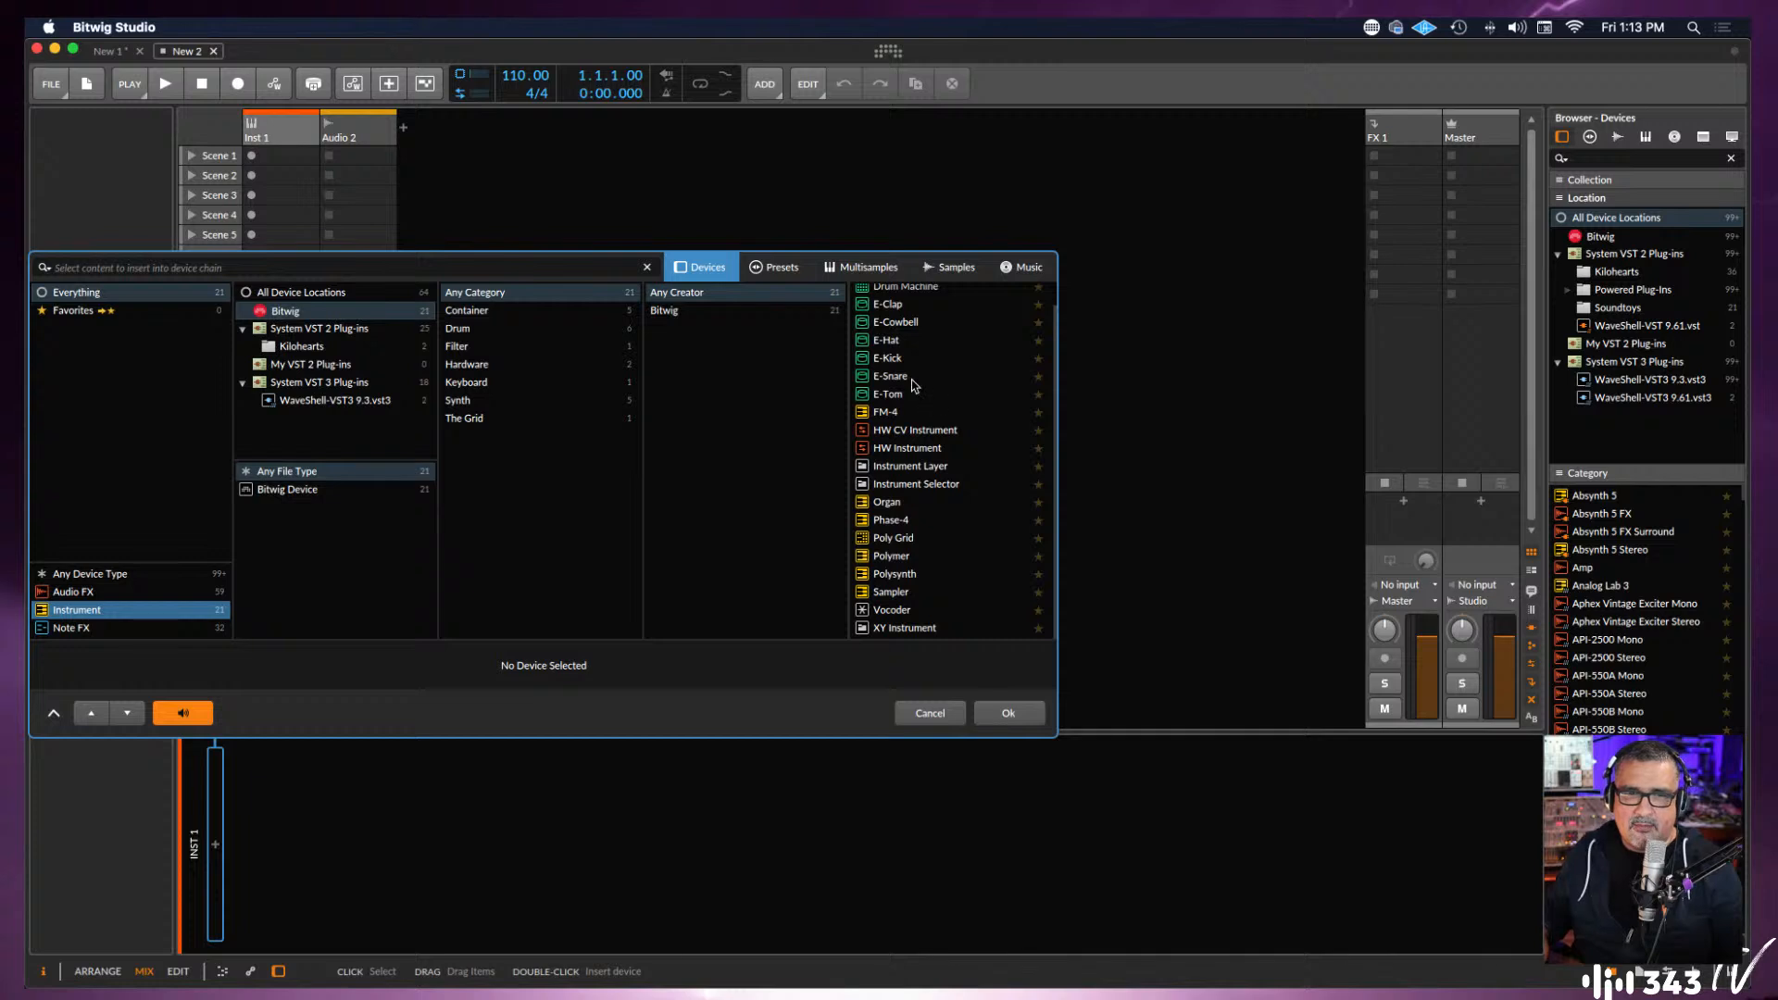
Load the E-Kick drum device onto the Inst 1 track.
scroll(916, 393, "up", 1)
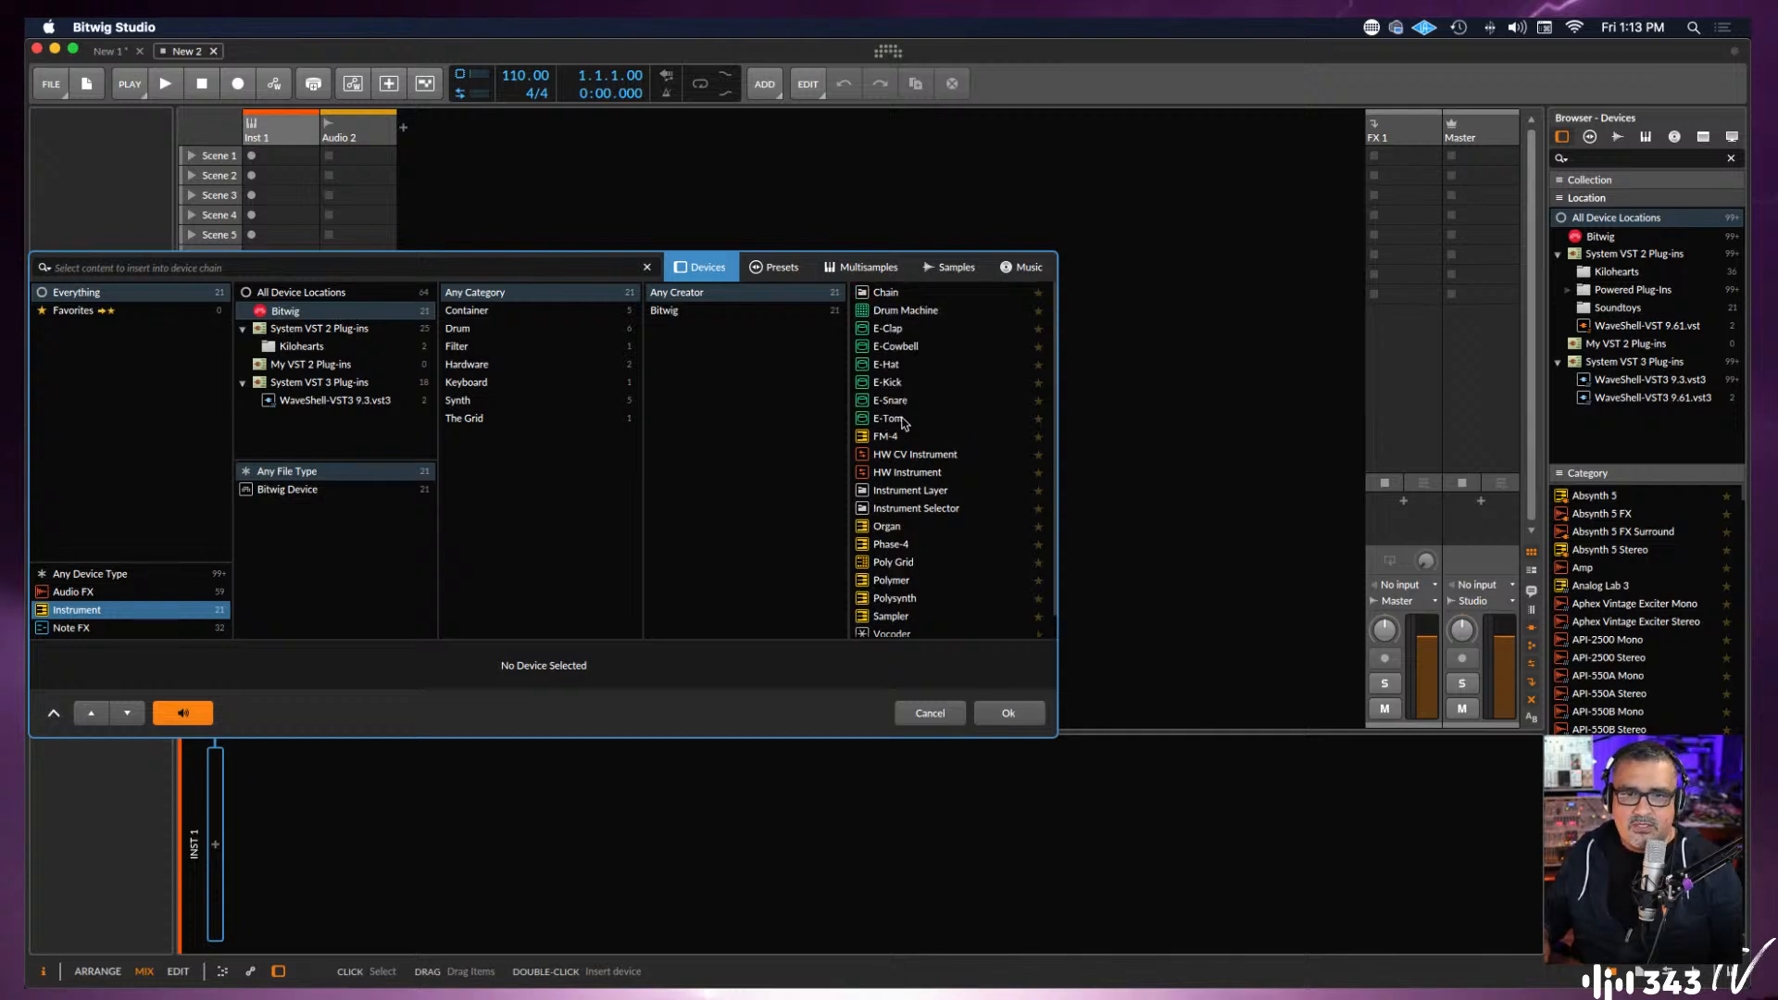
left_click(889, 382)
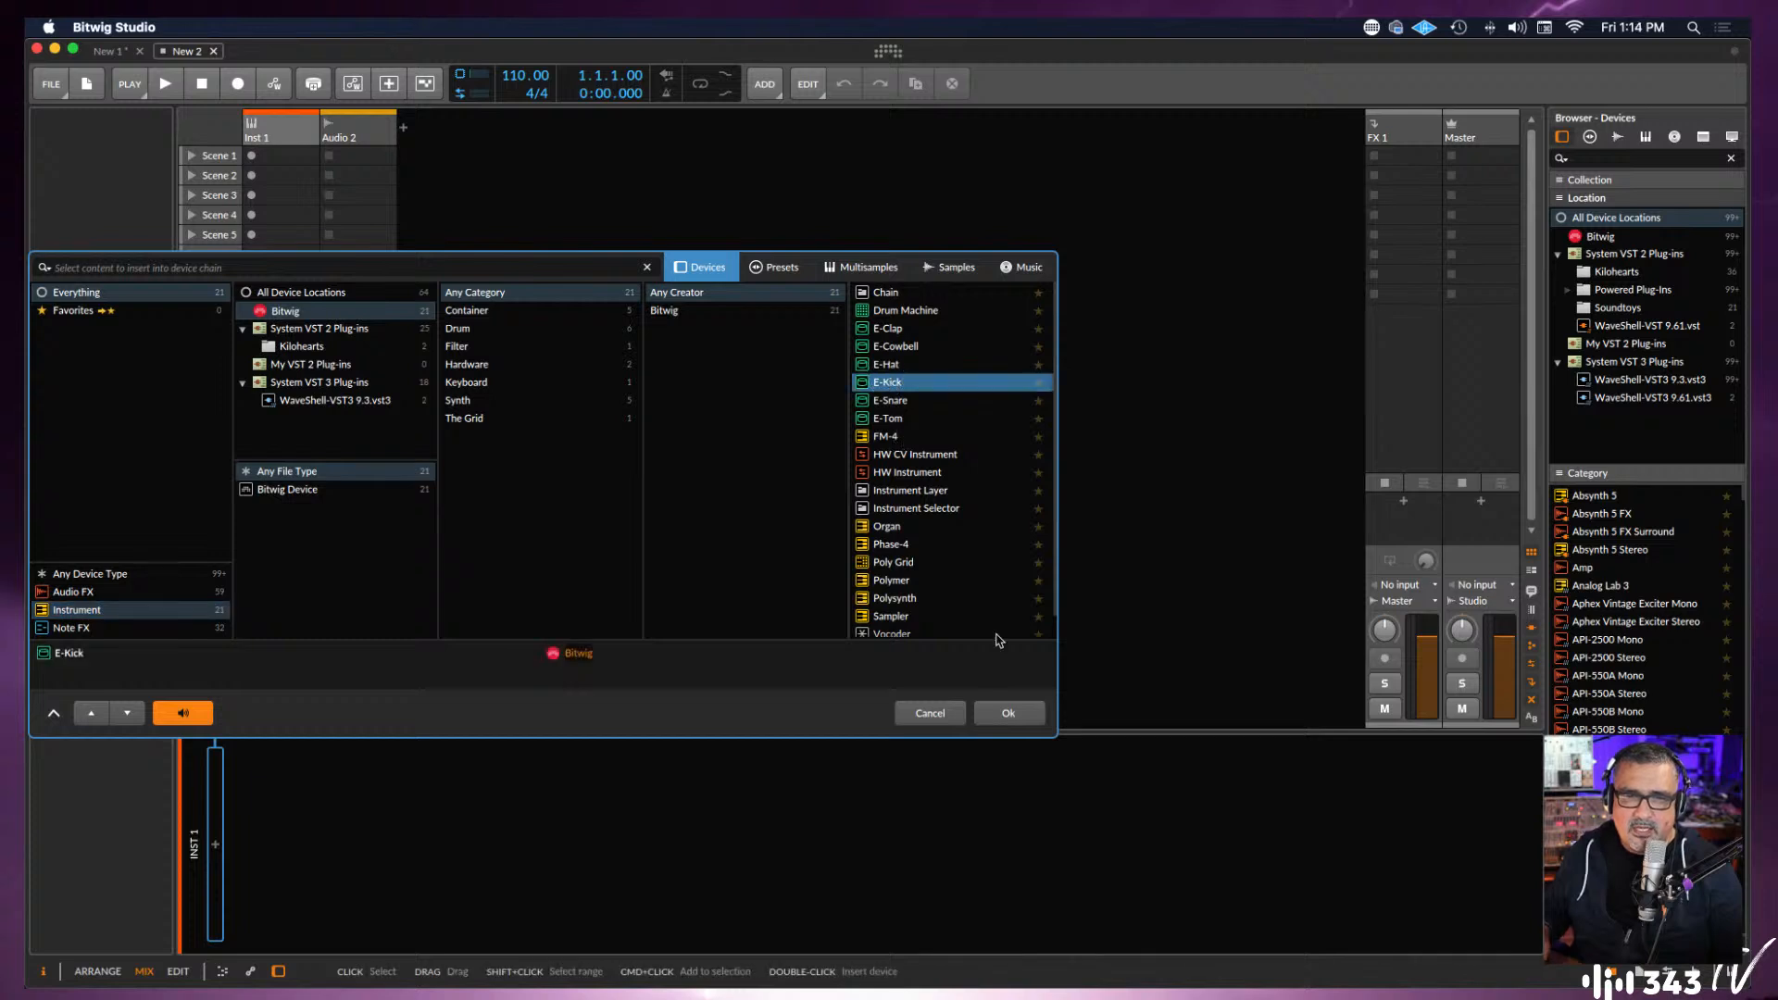
left_click(1015, 712)
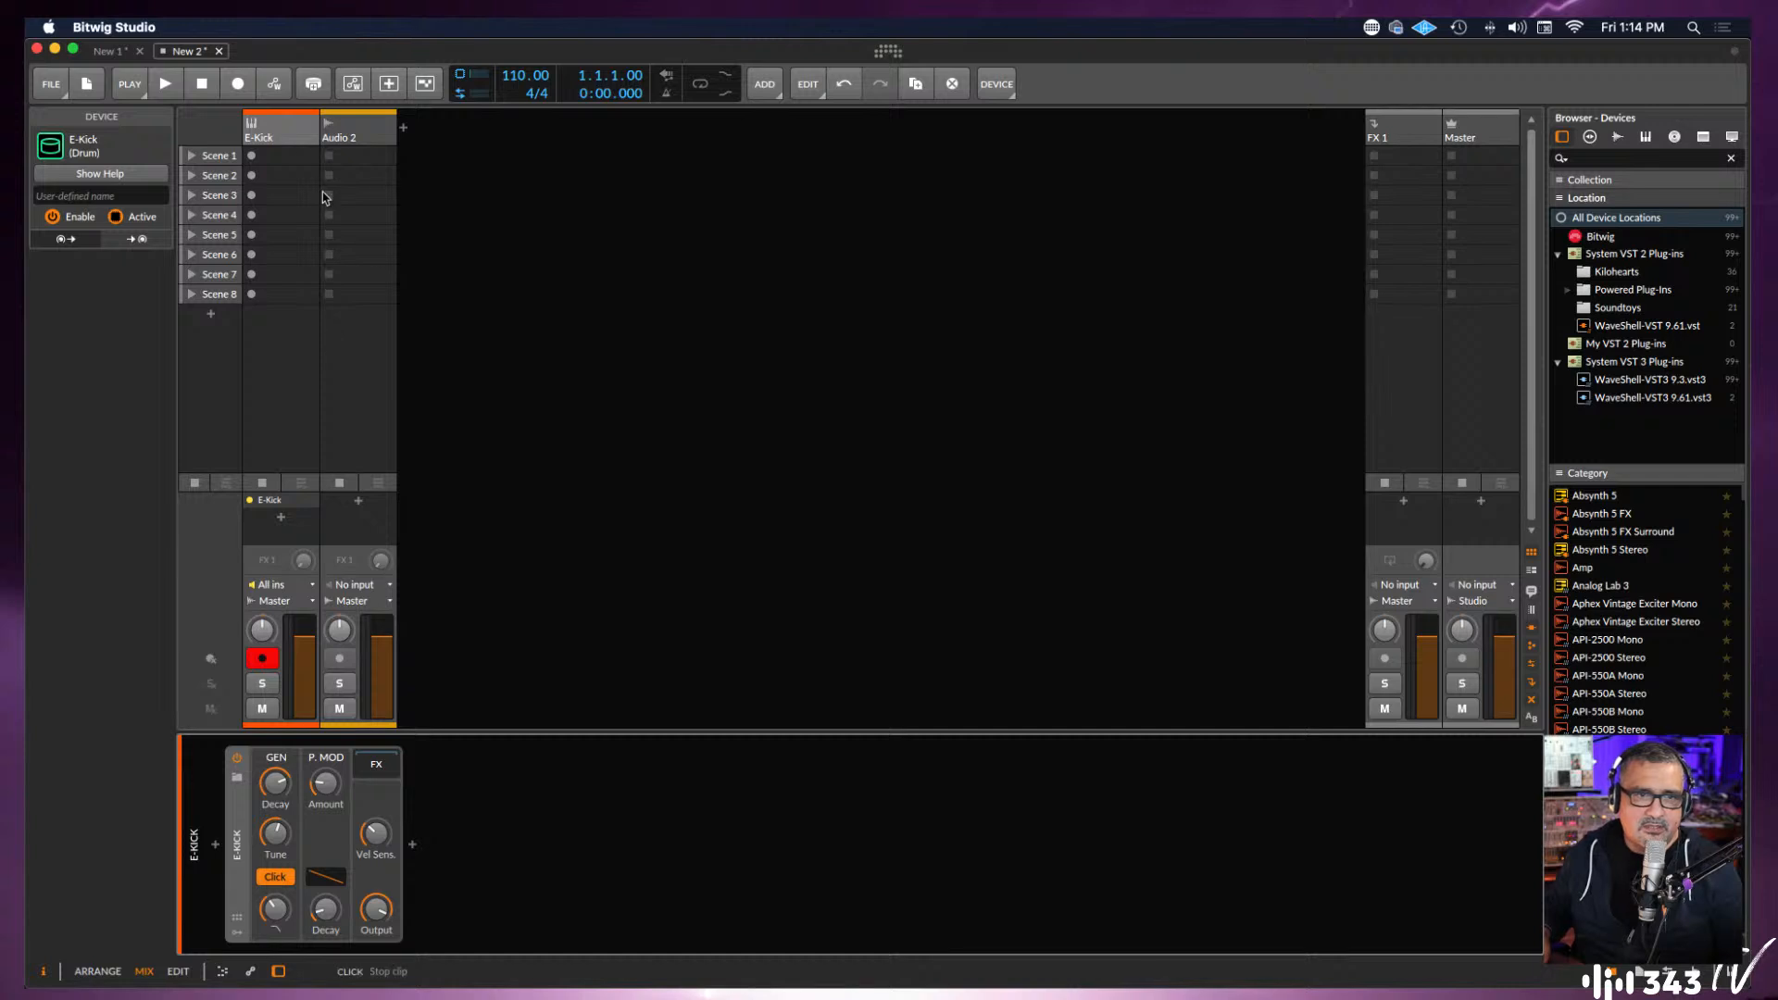
Create a clip in the kick track's Scene 1 slot and draw C#1 notes on beats 1.1, 1.2, 1.3 and 1.4.
double_click(275, 157)
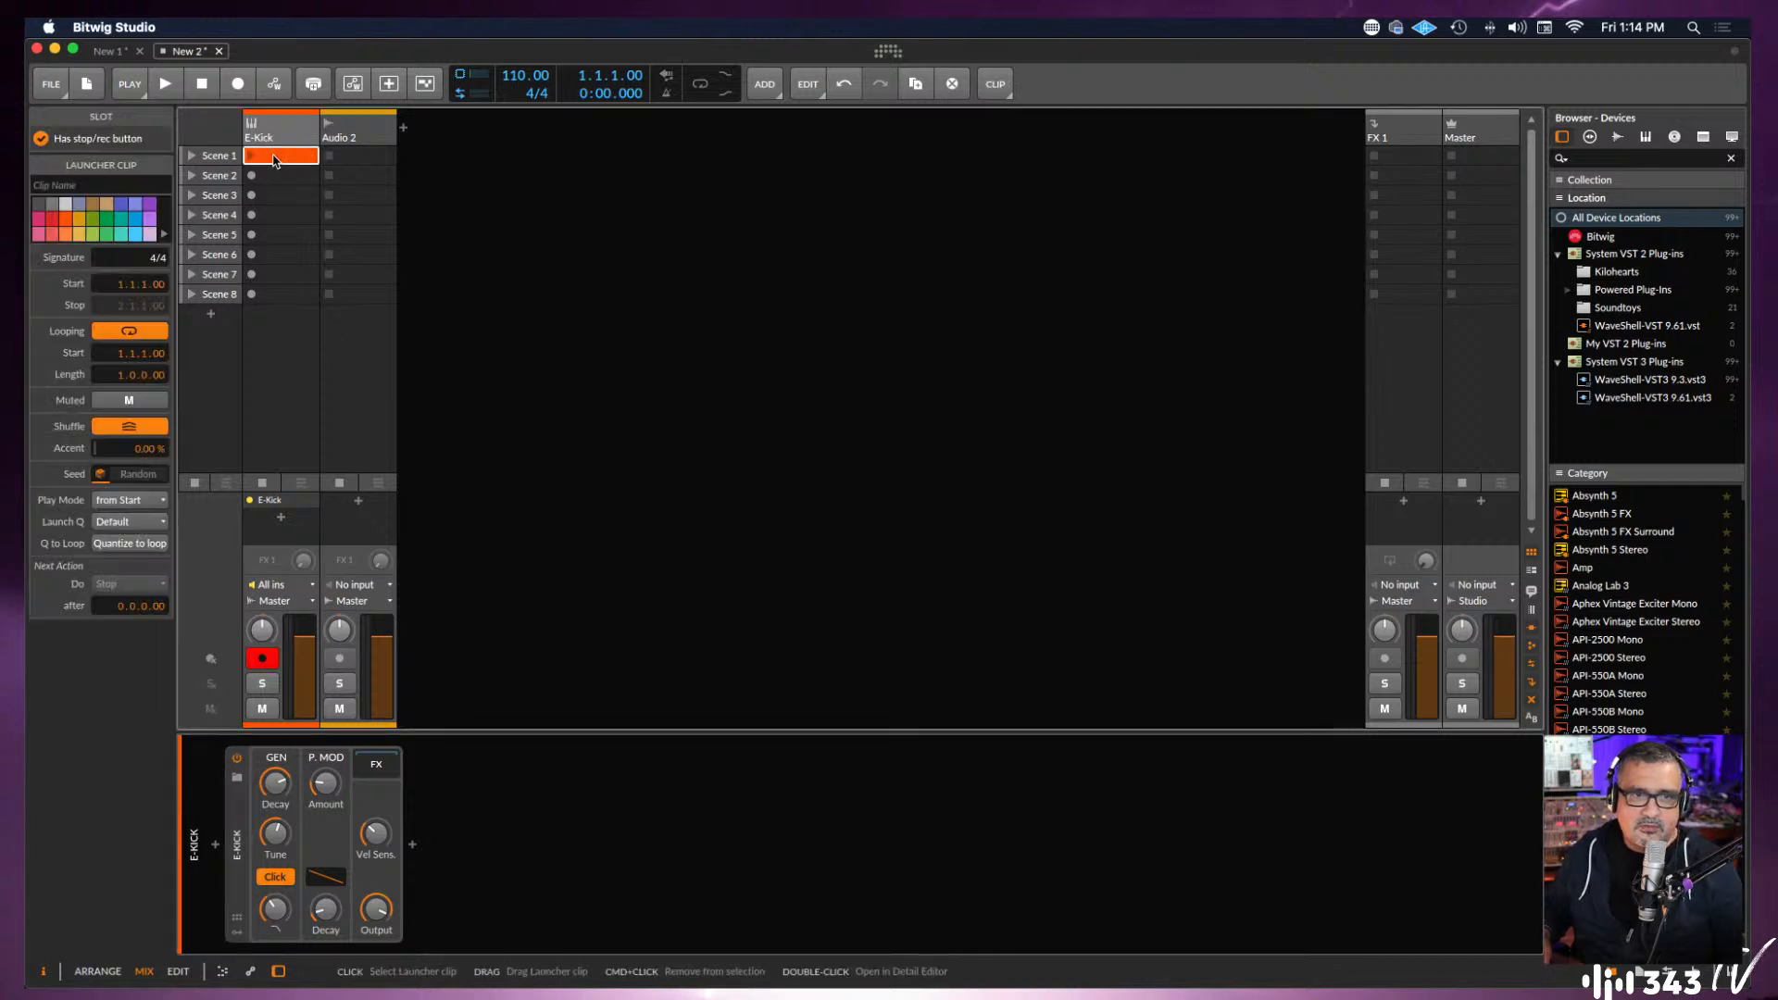
double_click(274, 160)
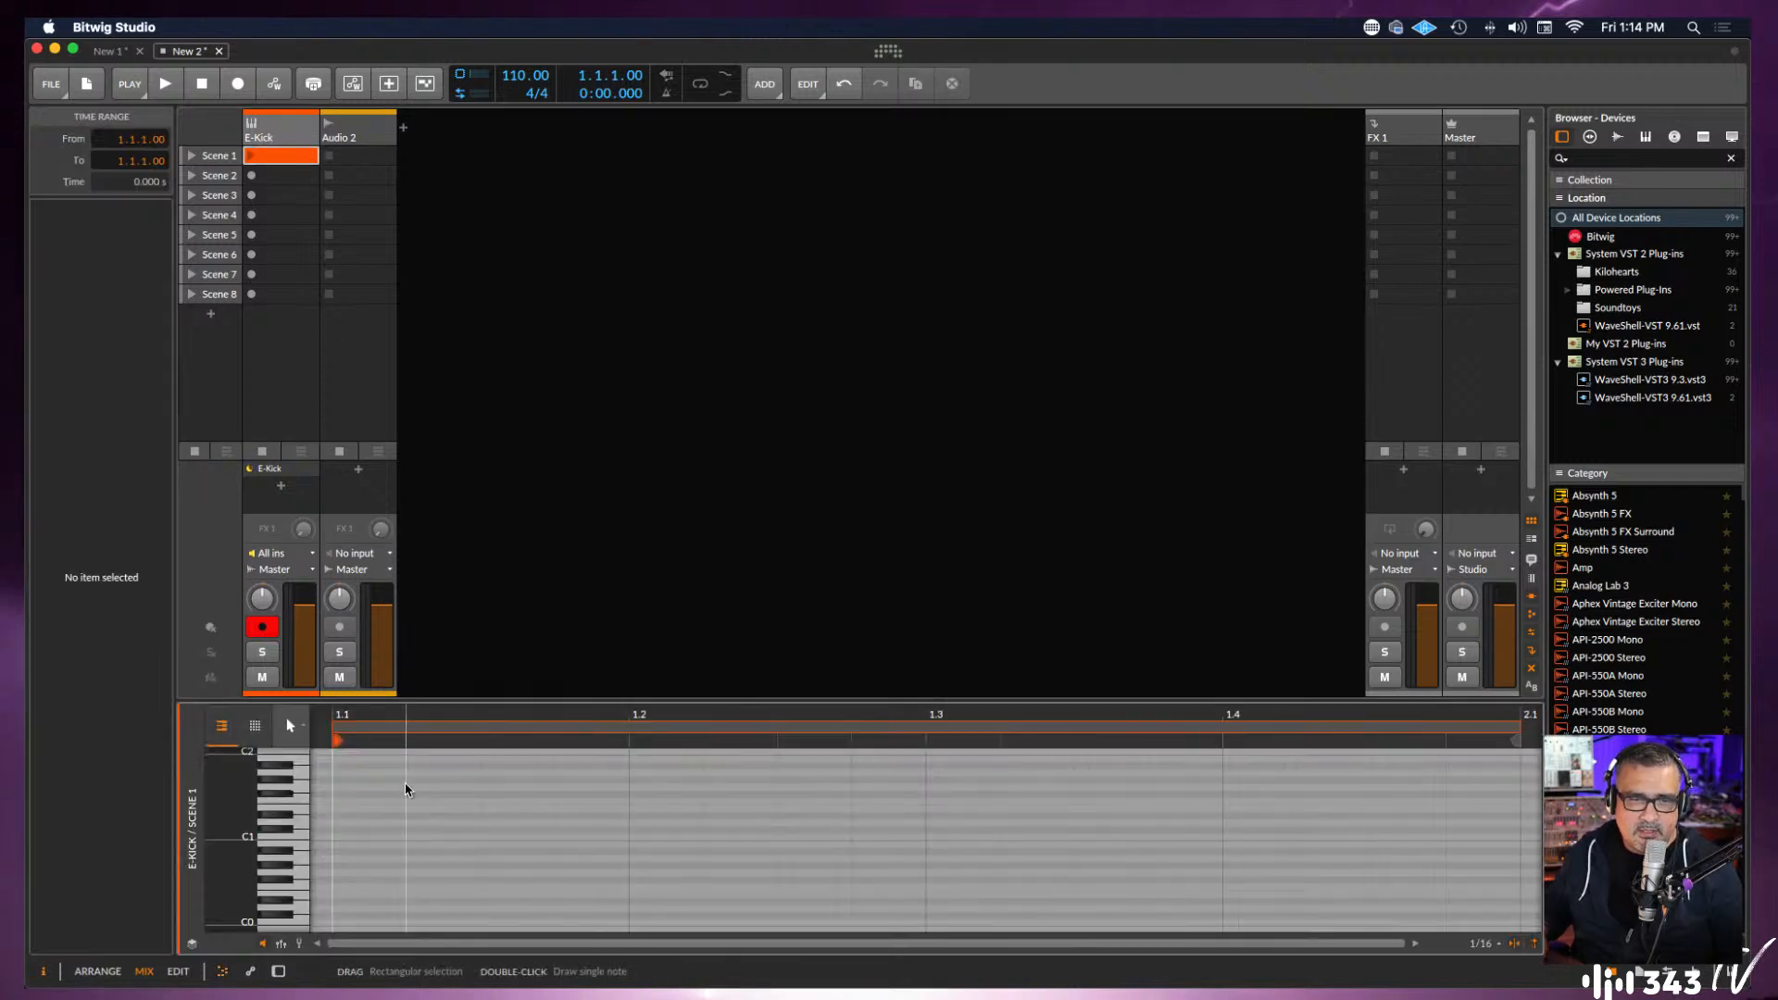
double_click(337, 833)
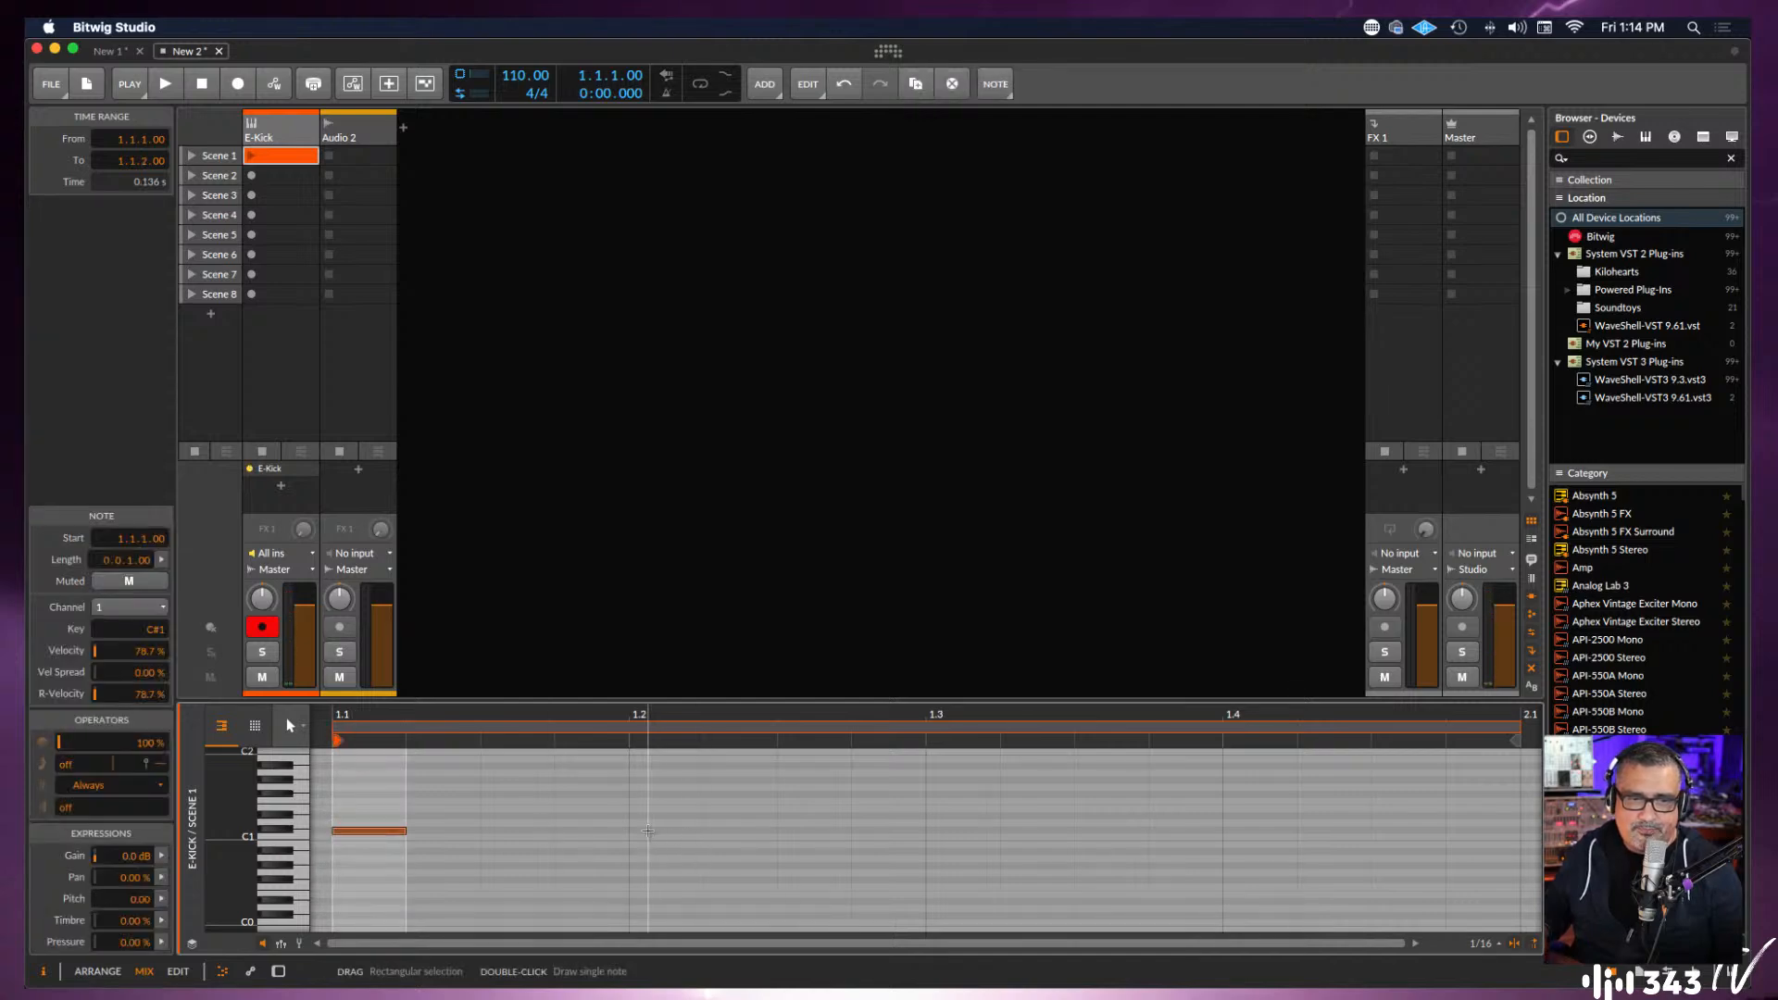
double_click(648, 831)
double_click(947, 831)
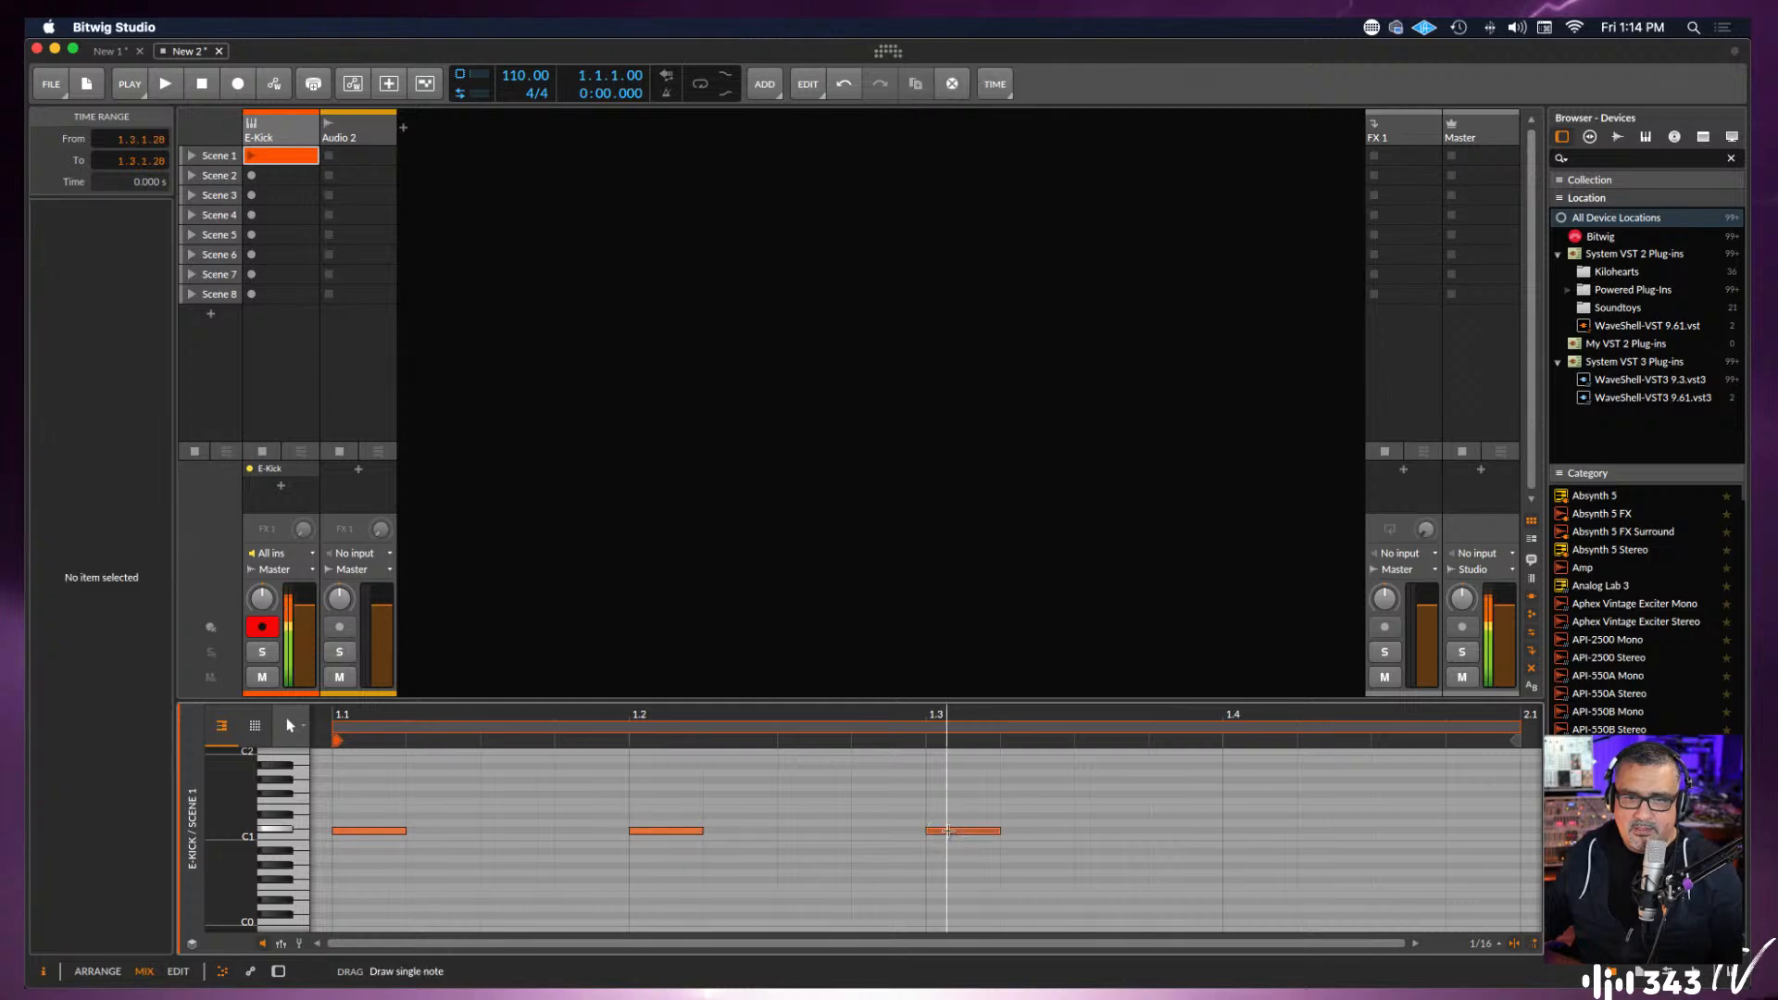
double_click(1241, 831)
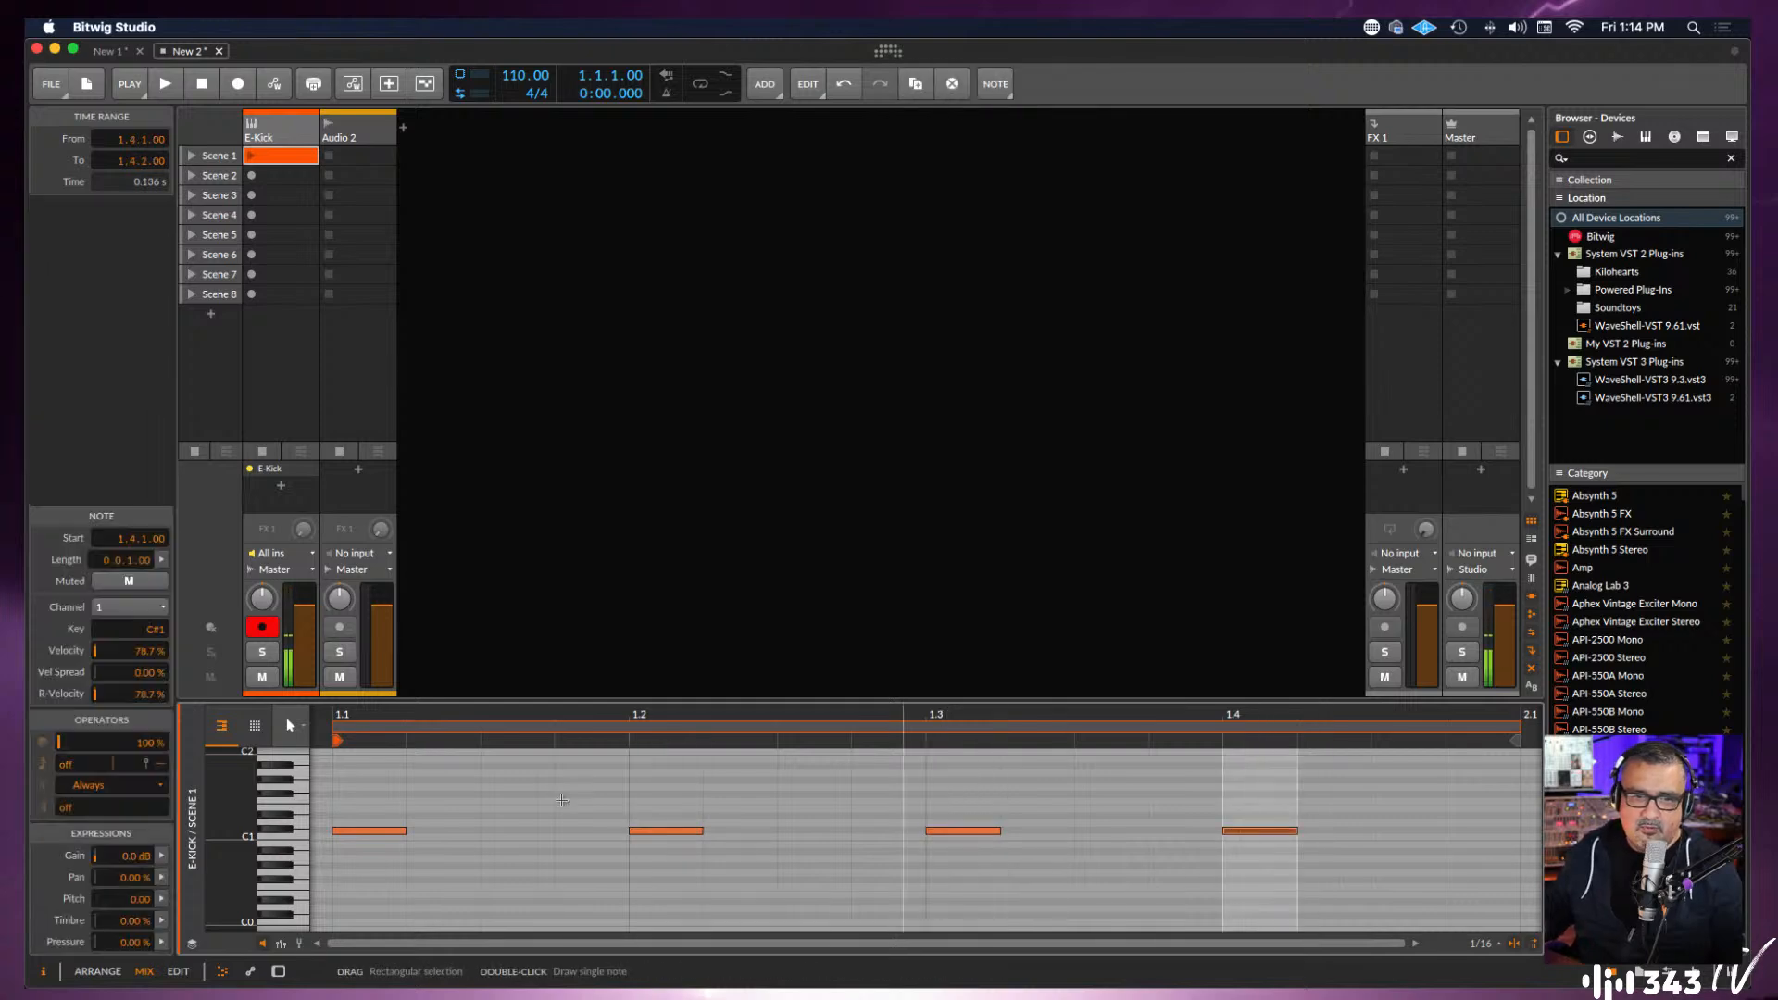
Audition several kick pitches above C1 on the piano keyboard, and start playback of the kick clip.
left_click(297, 819)
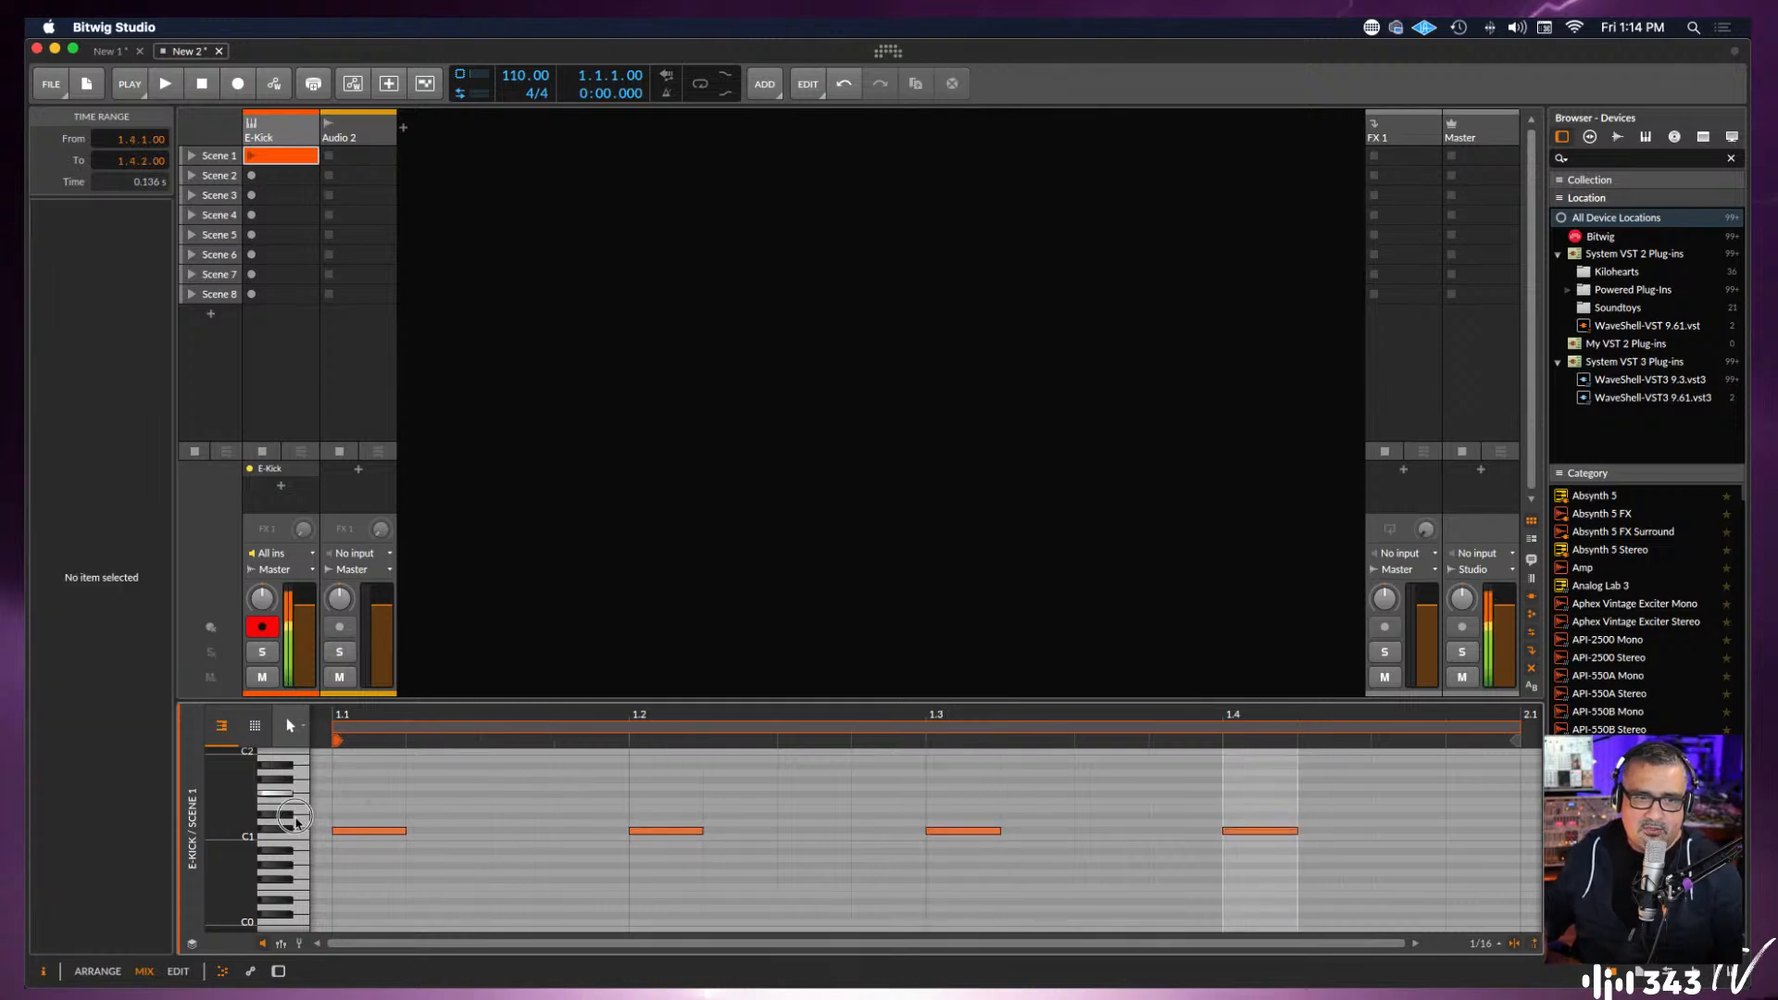
left_click_drag(296, 822, 297, 785)
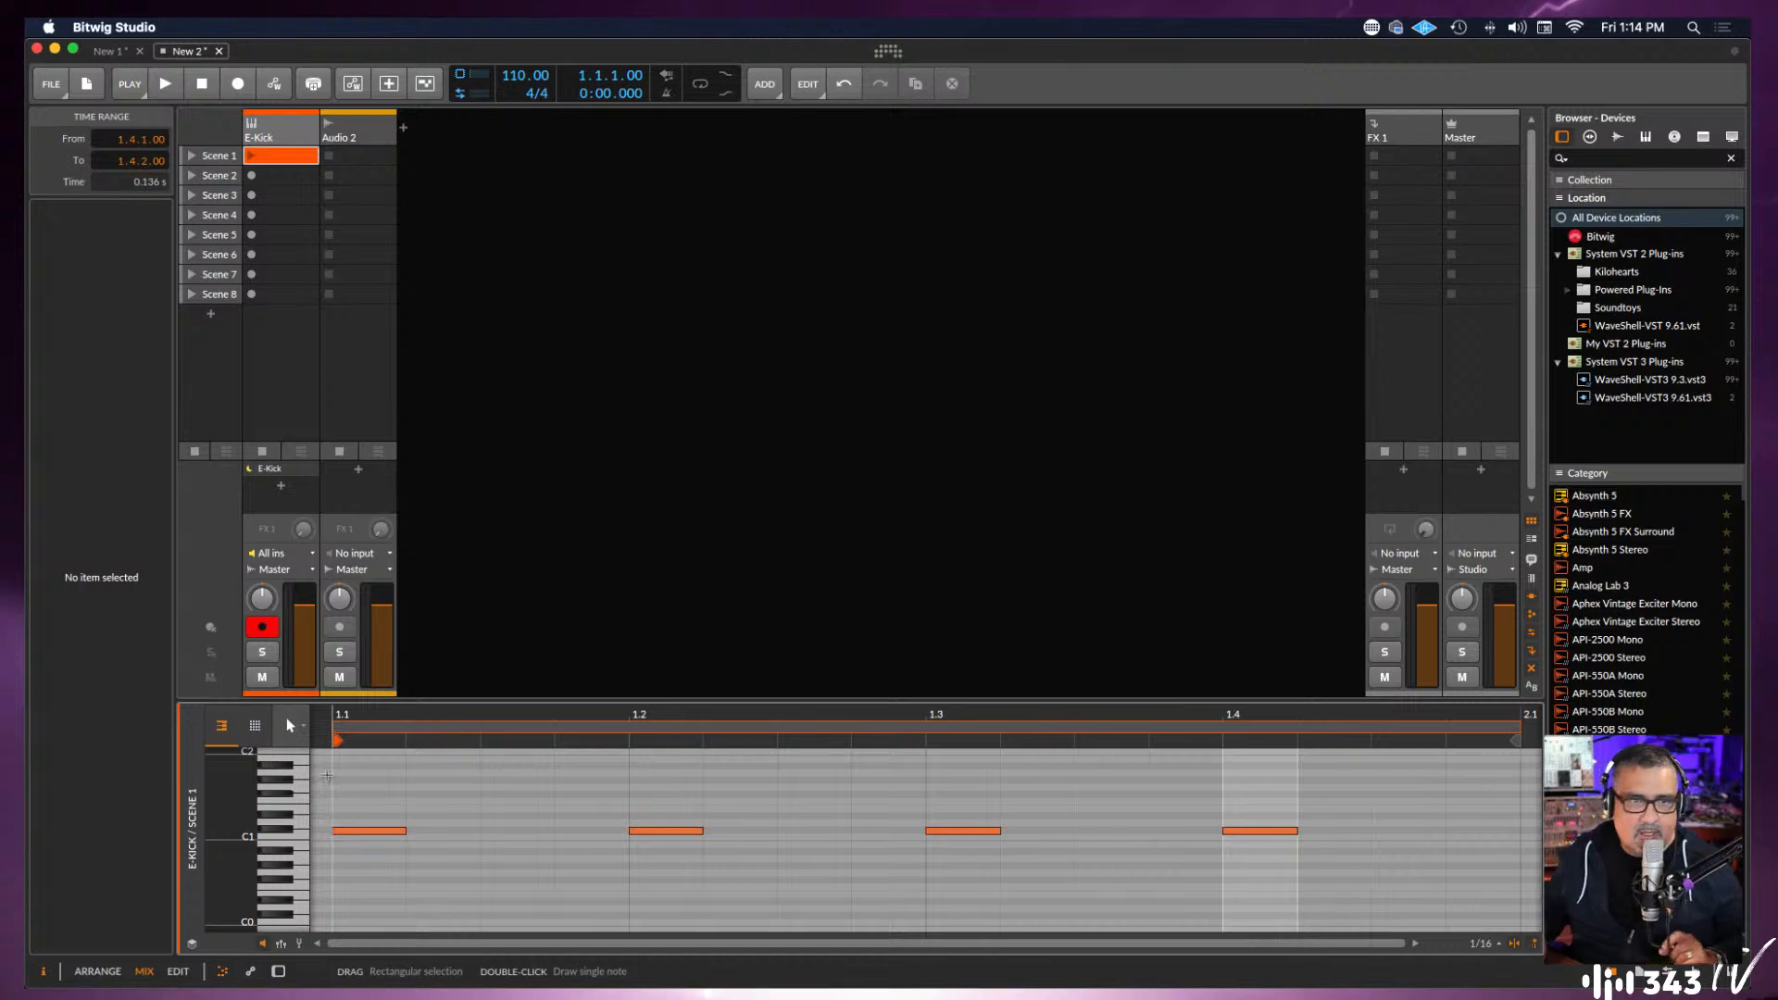
key("space")
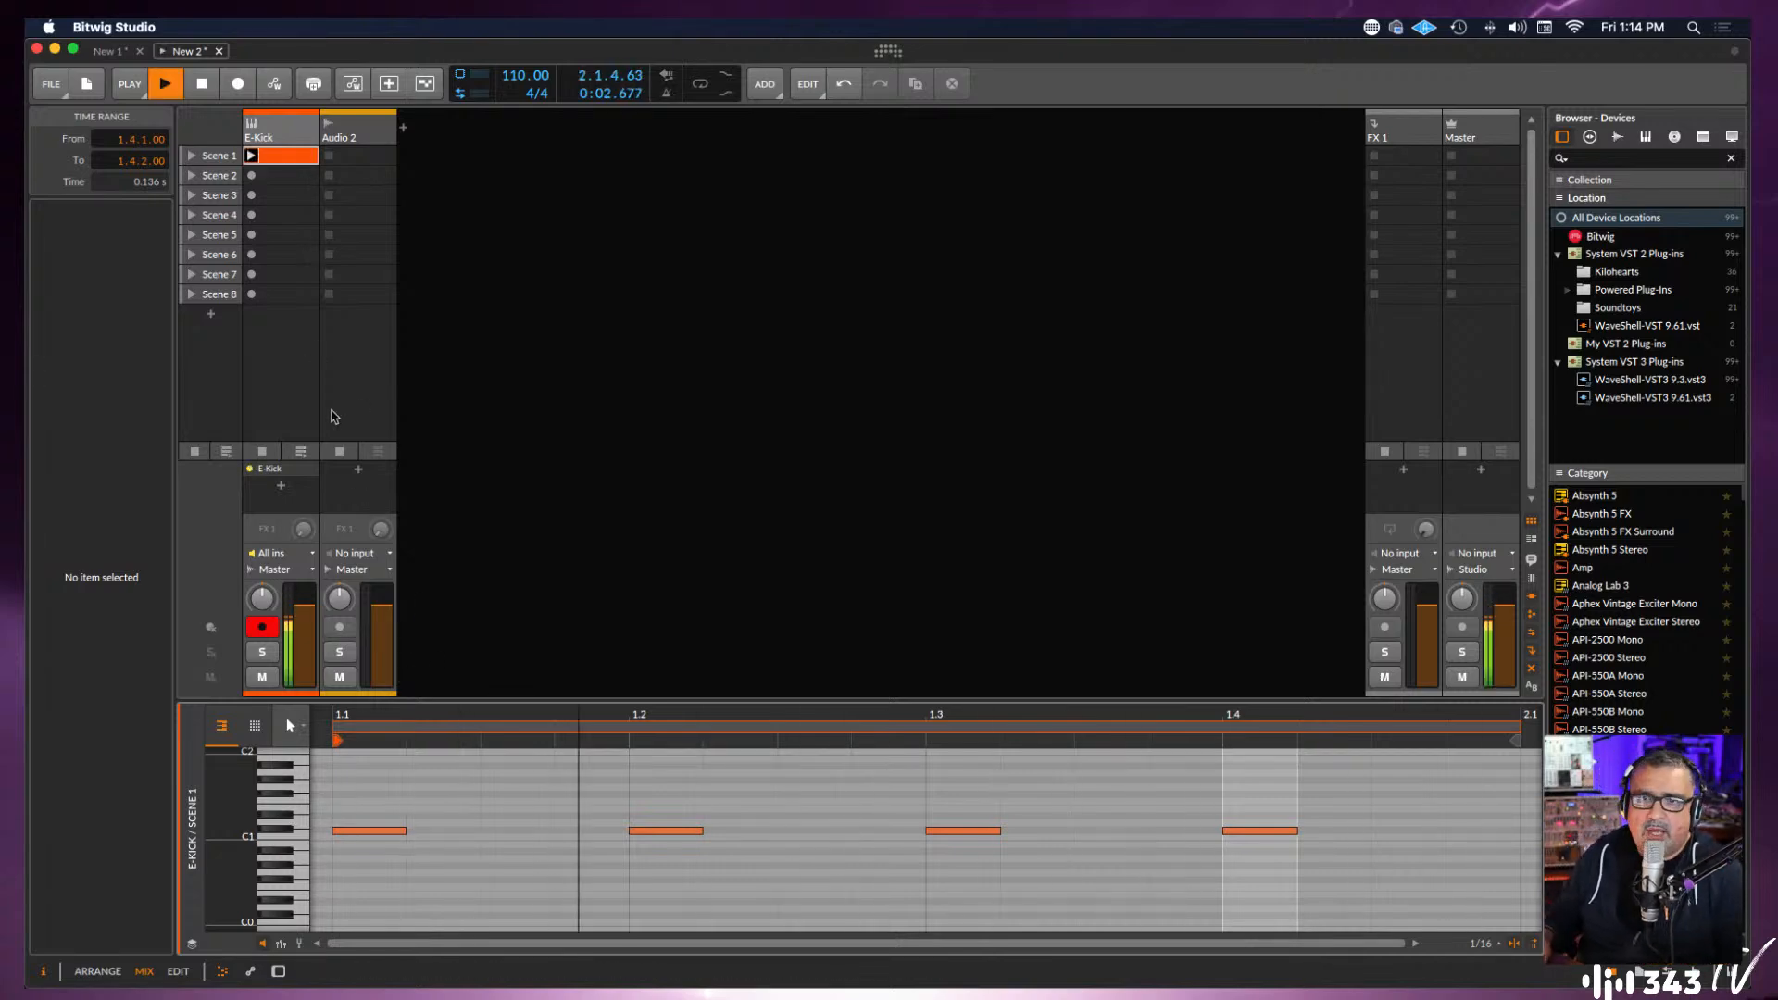
Show the E-Kick device while the clip plays and adjust its pitch modulation amount, curve and decay.
double_click(287, 142)
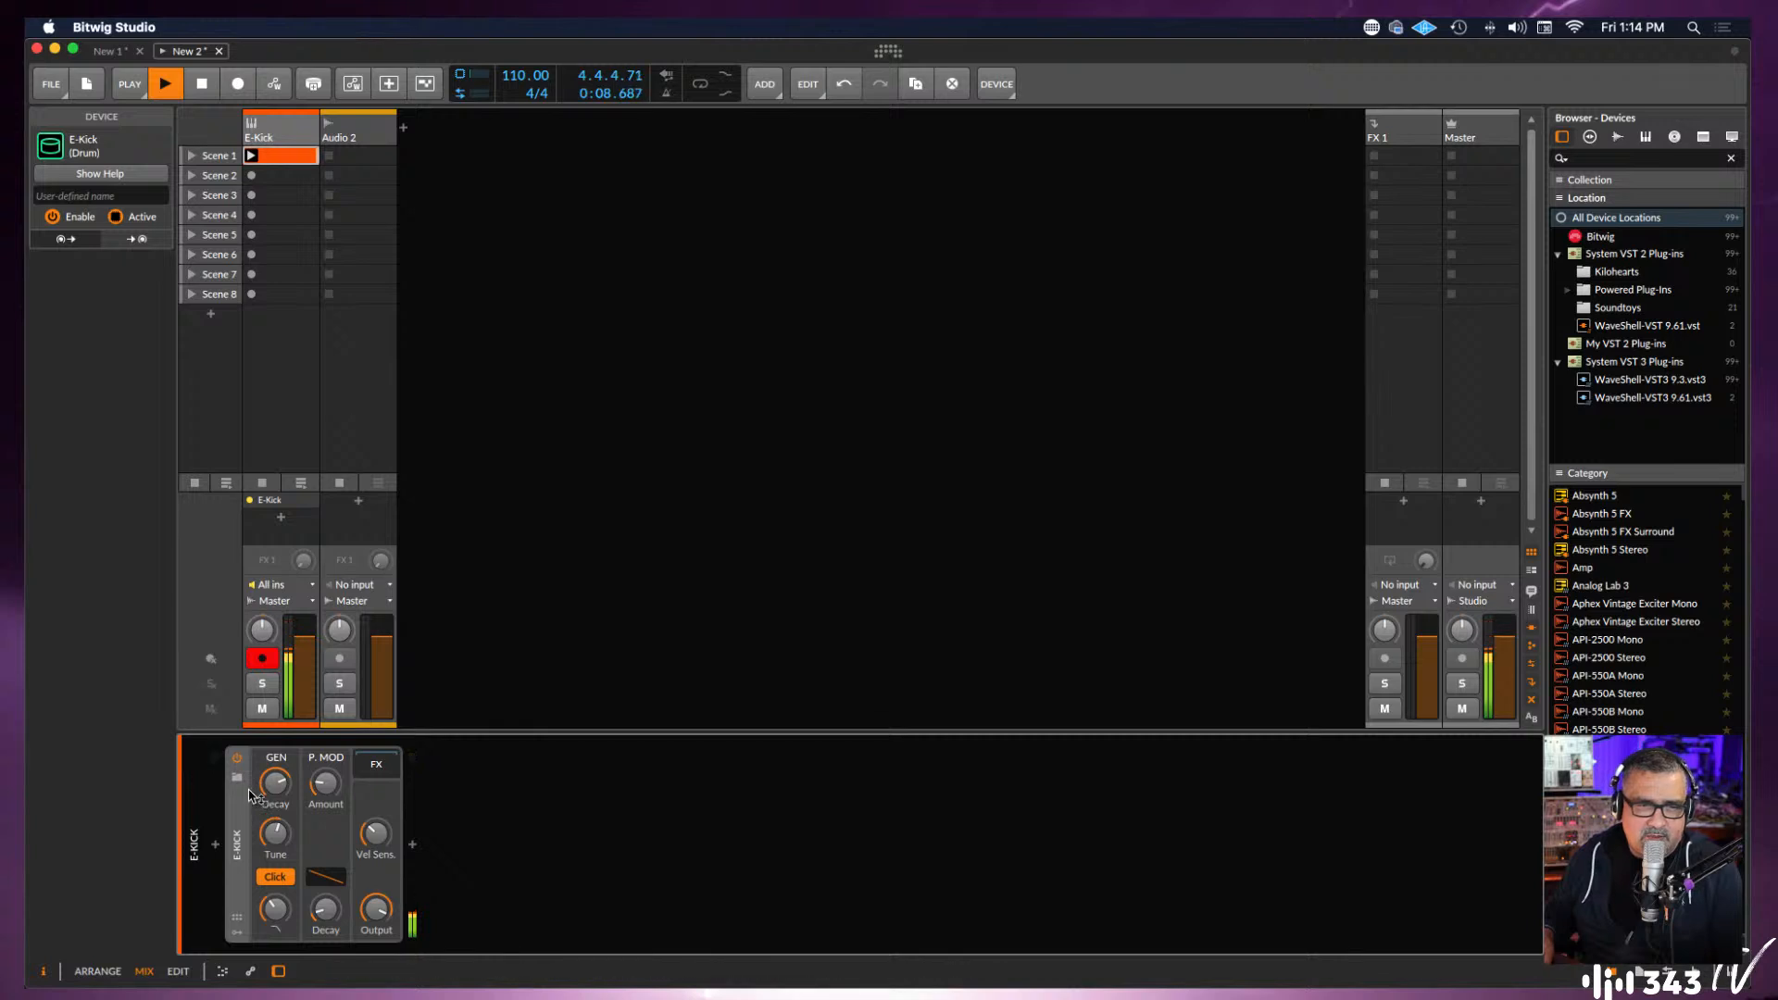
left_click_drag(271, 783, 325, 798)
left_click_drag(327, 878, 325, 875)
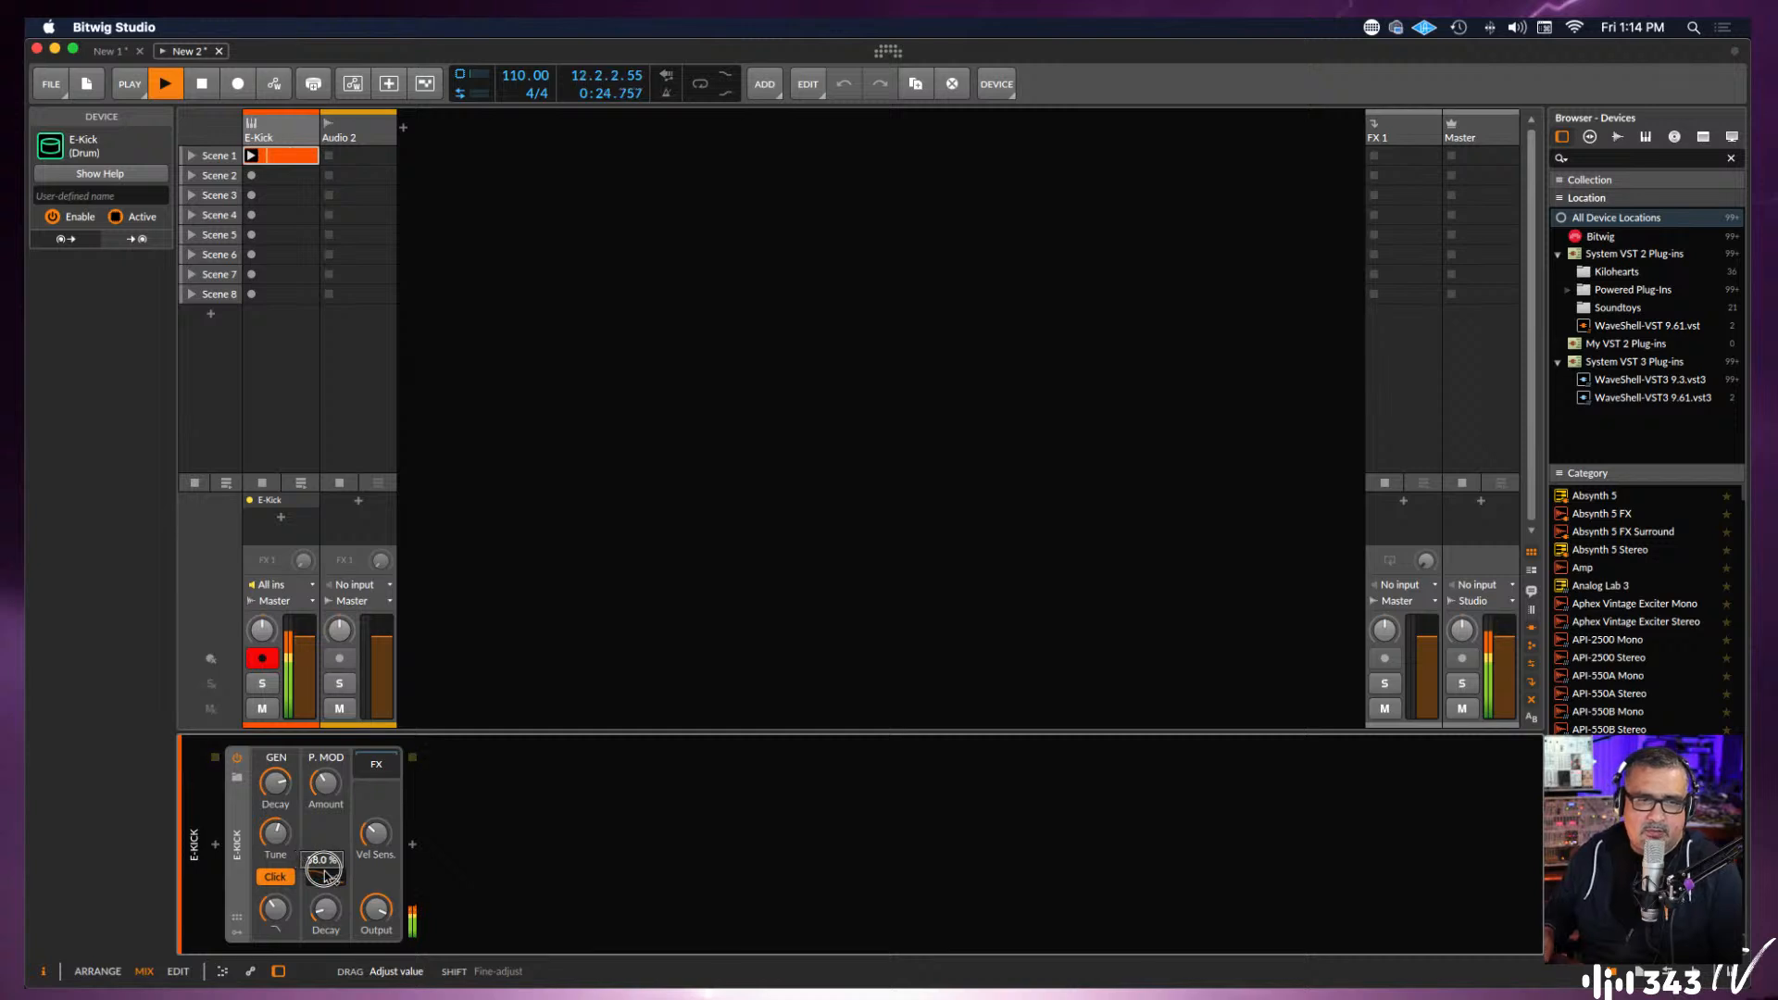
left_click_drag(325, 873, 324, 912)
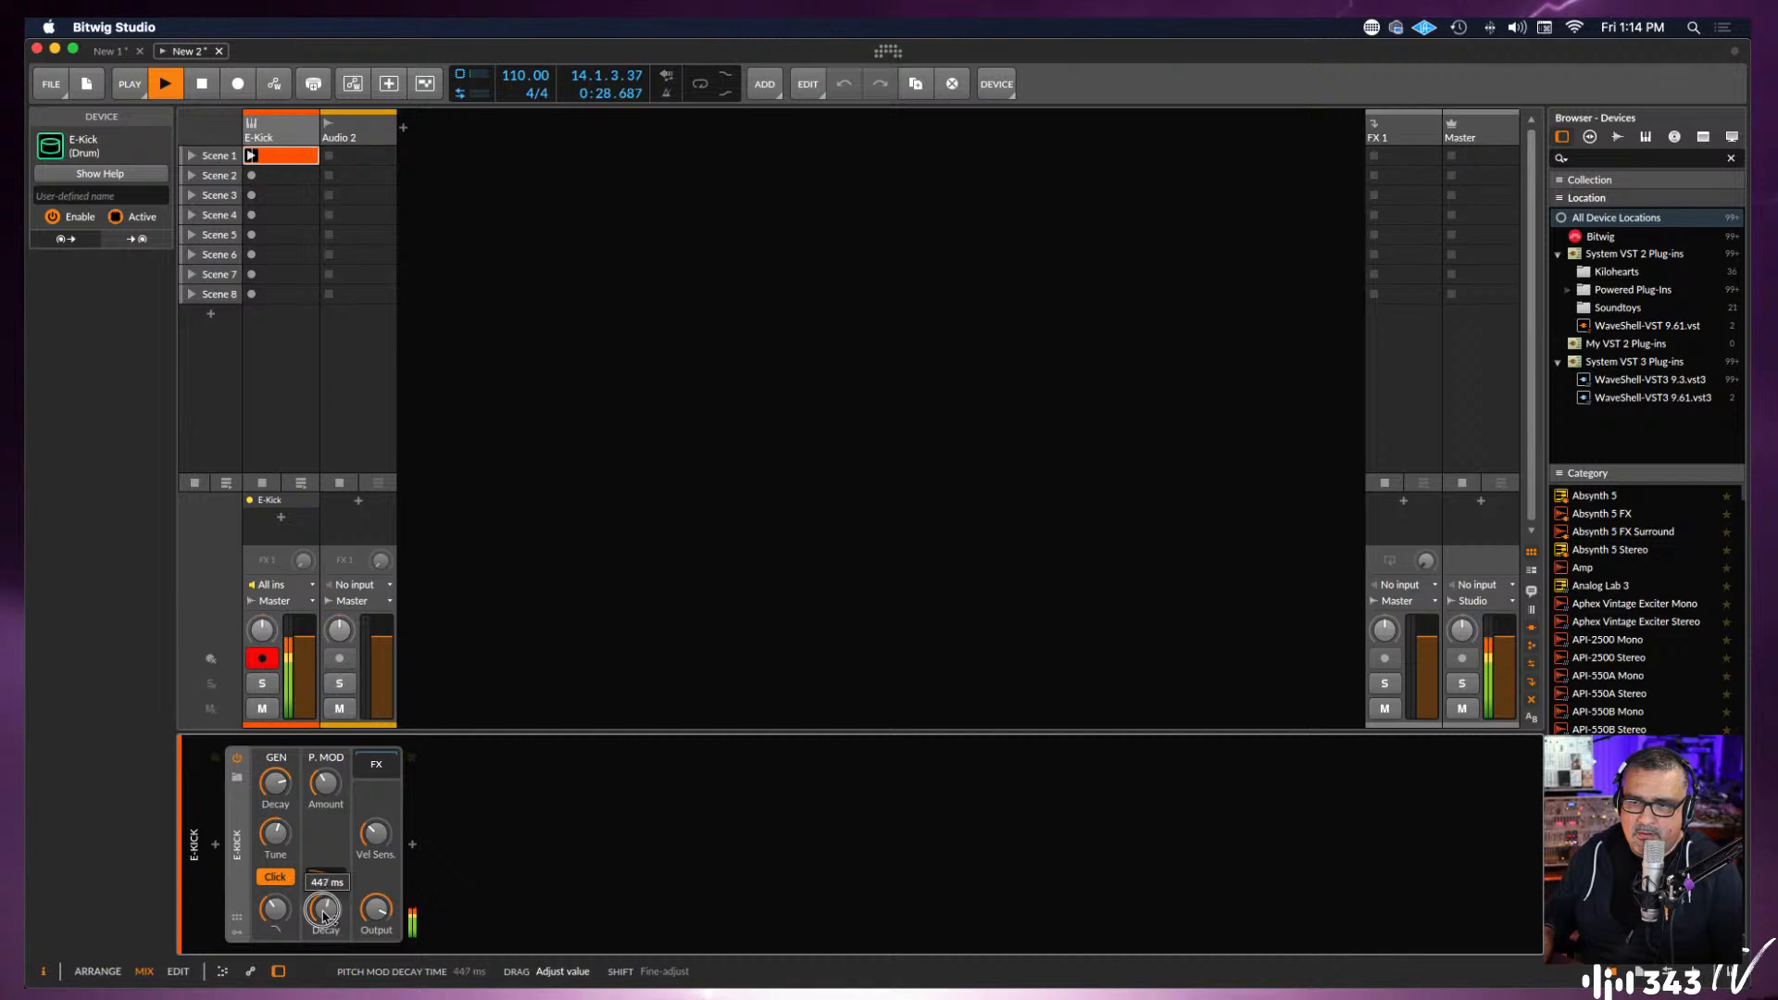
left_click_drag(323, 917, 324, 916)
Adjust the E-Kick's tuning and low-pass cutoff, comparing the sound with the attack click off and on and leaving it on.
left_click(278, 878)
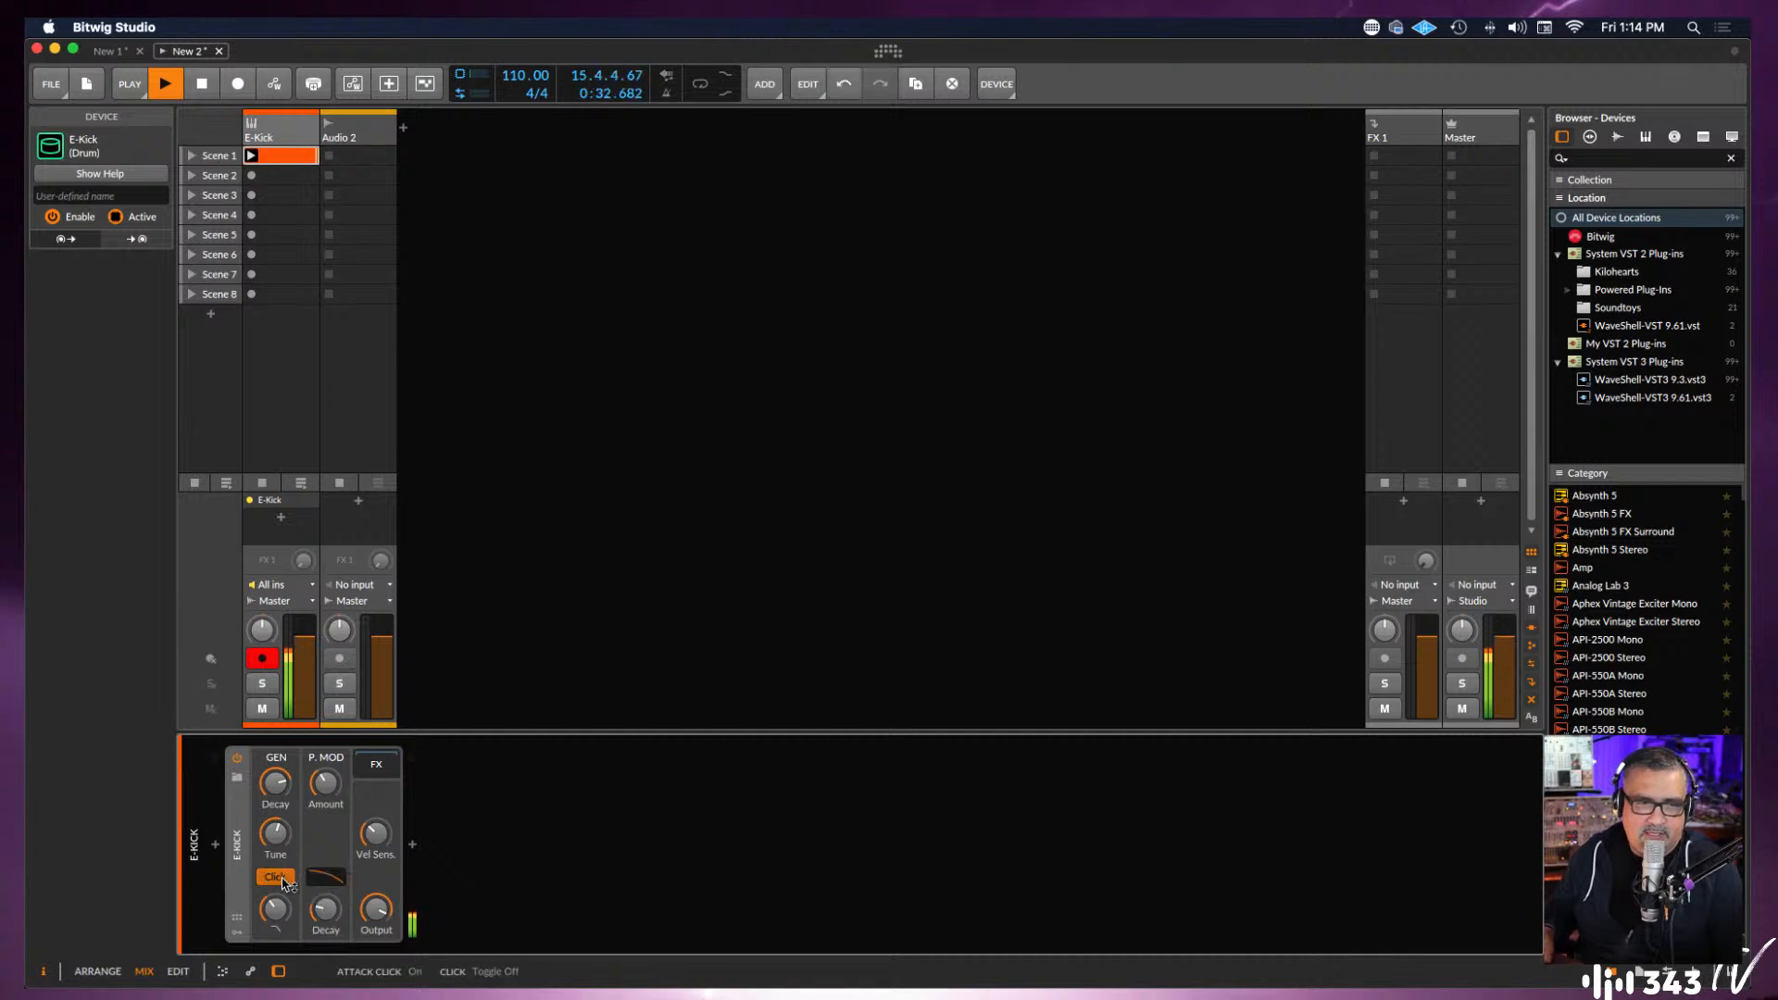
left_click(278, 878)
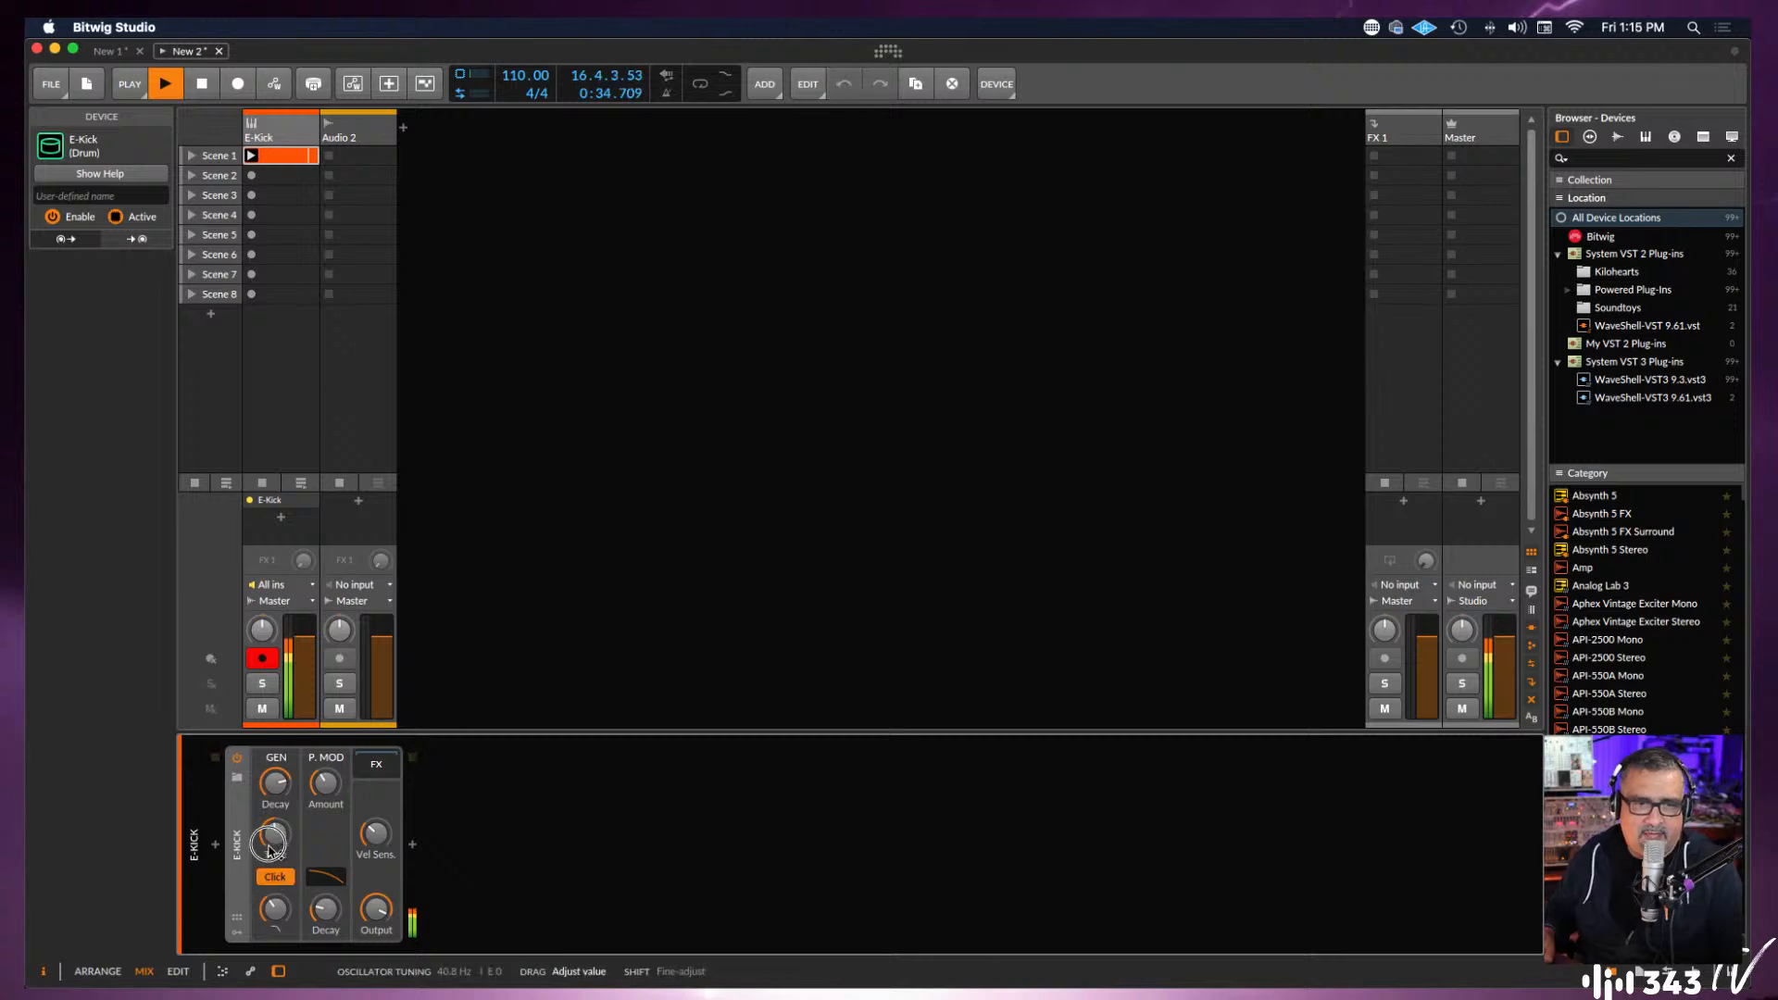
left_click_drag(270, 848, 268, 851)
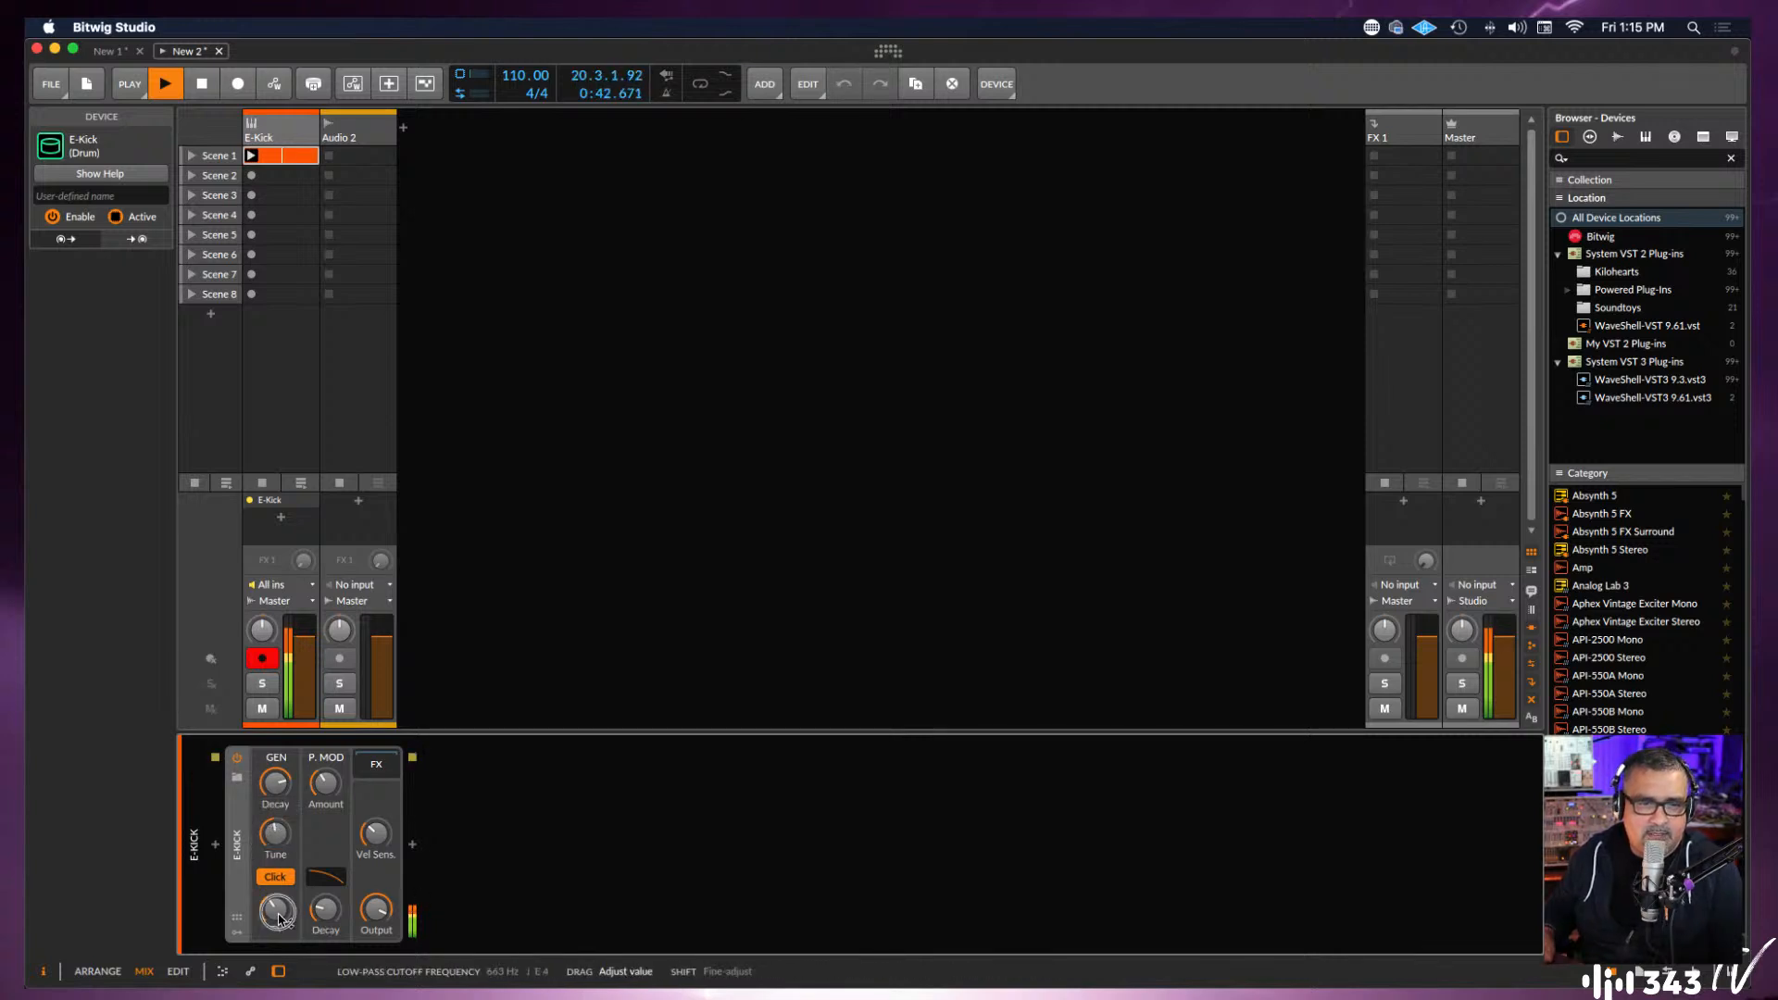
left_click_drag(280, 919, 280, 919)
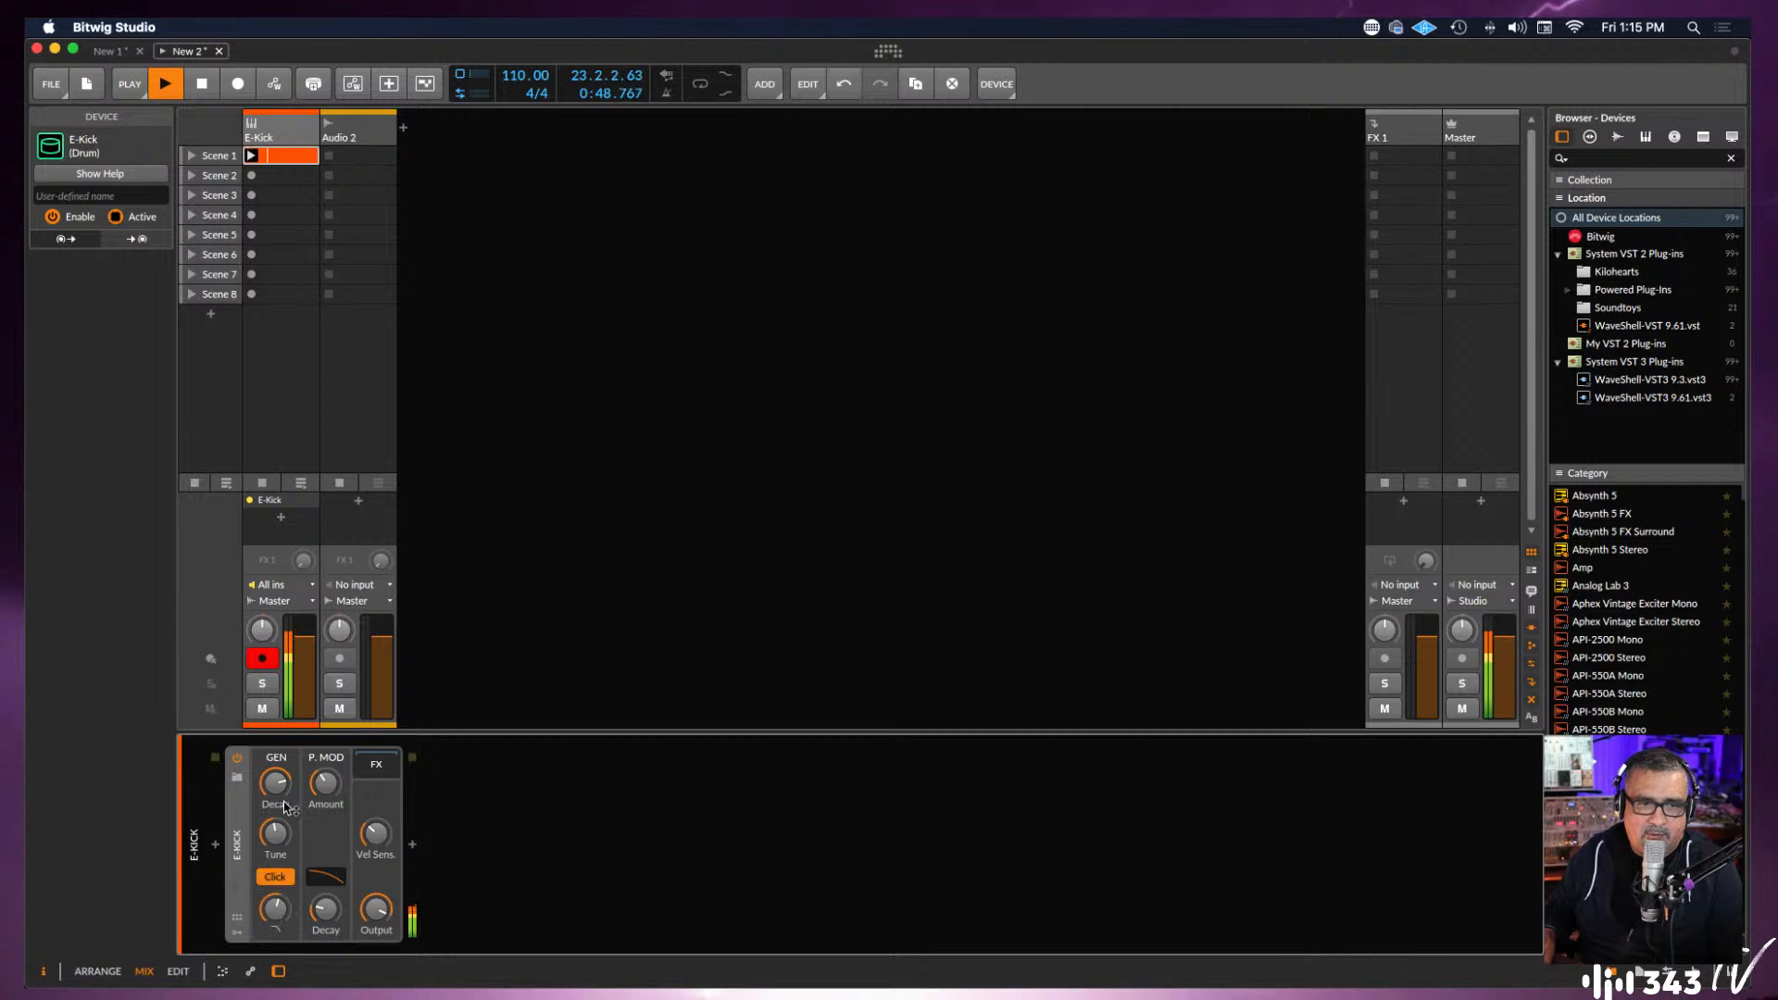
left_click_drag(280, 787, 330, 789)
left_click(278, 878)
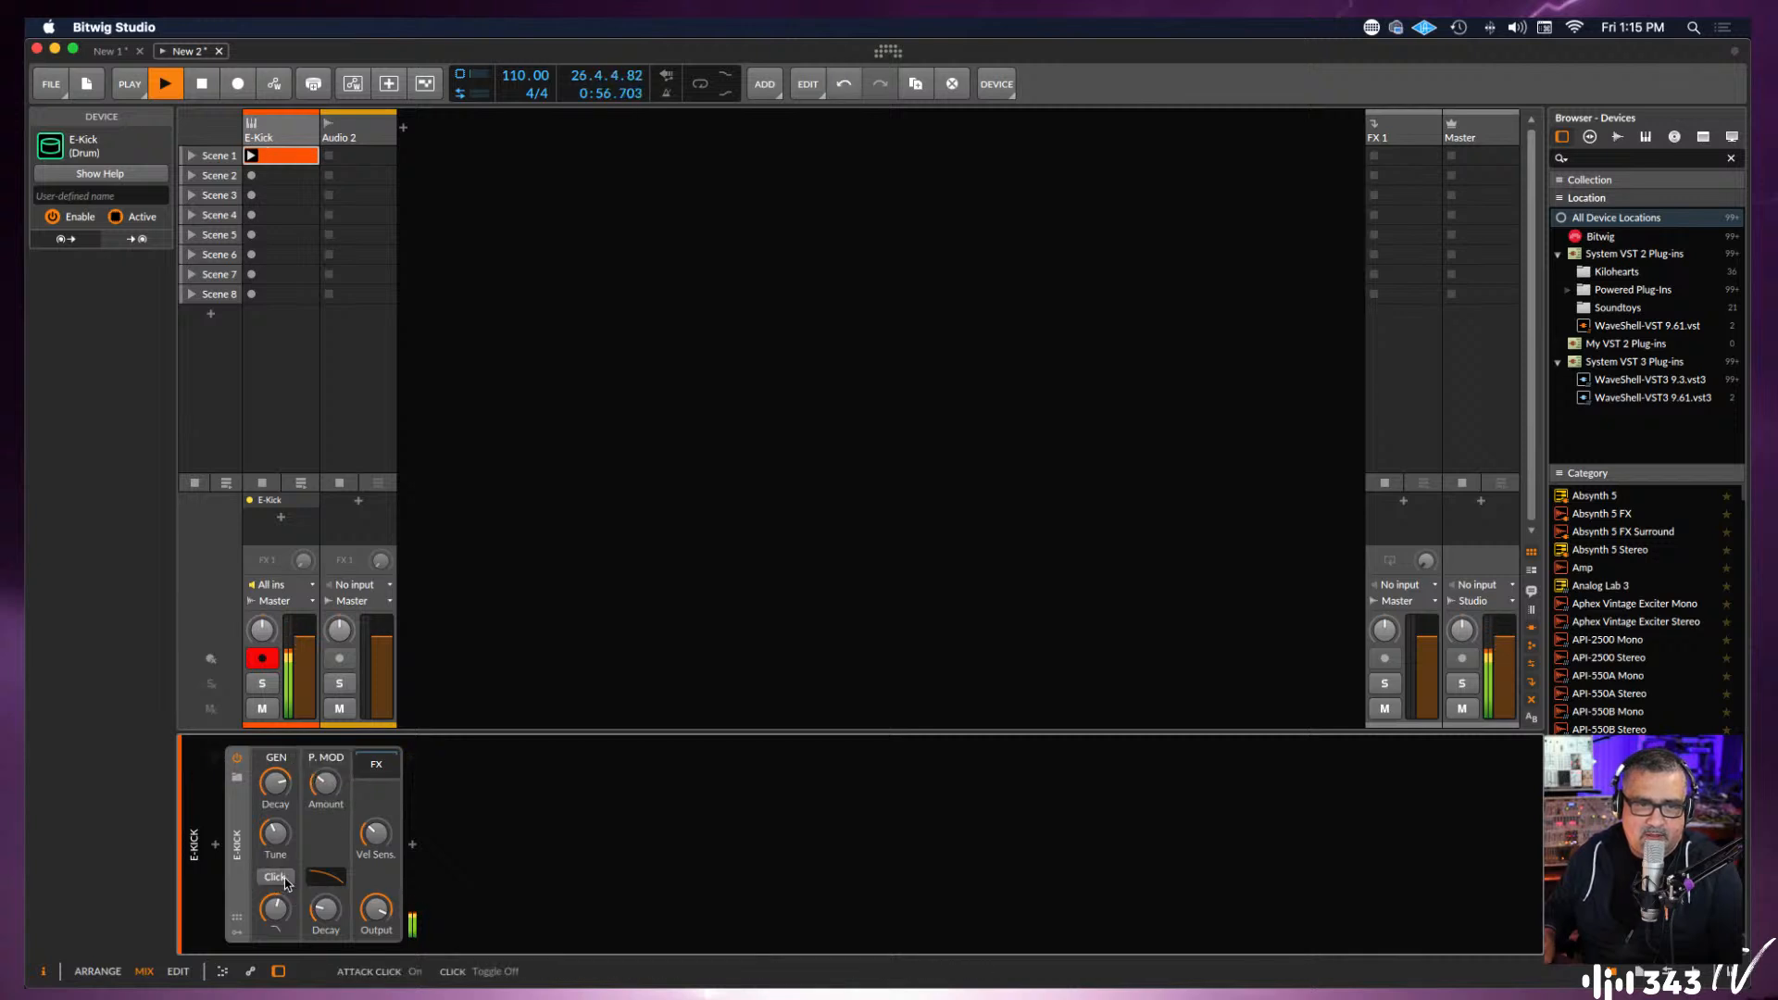
left_click(278, 878)
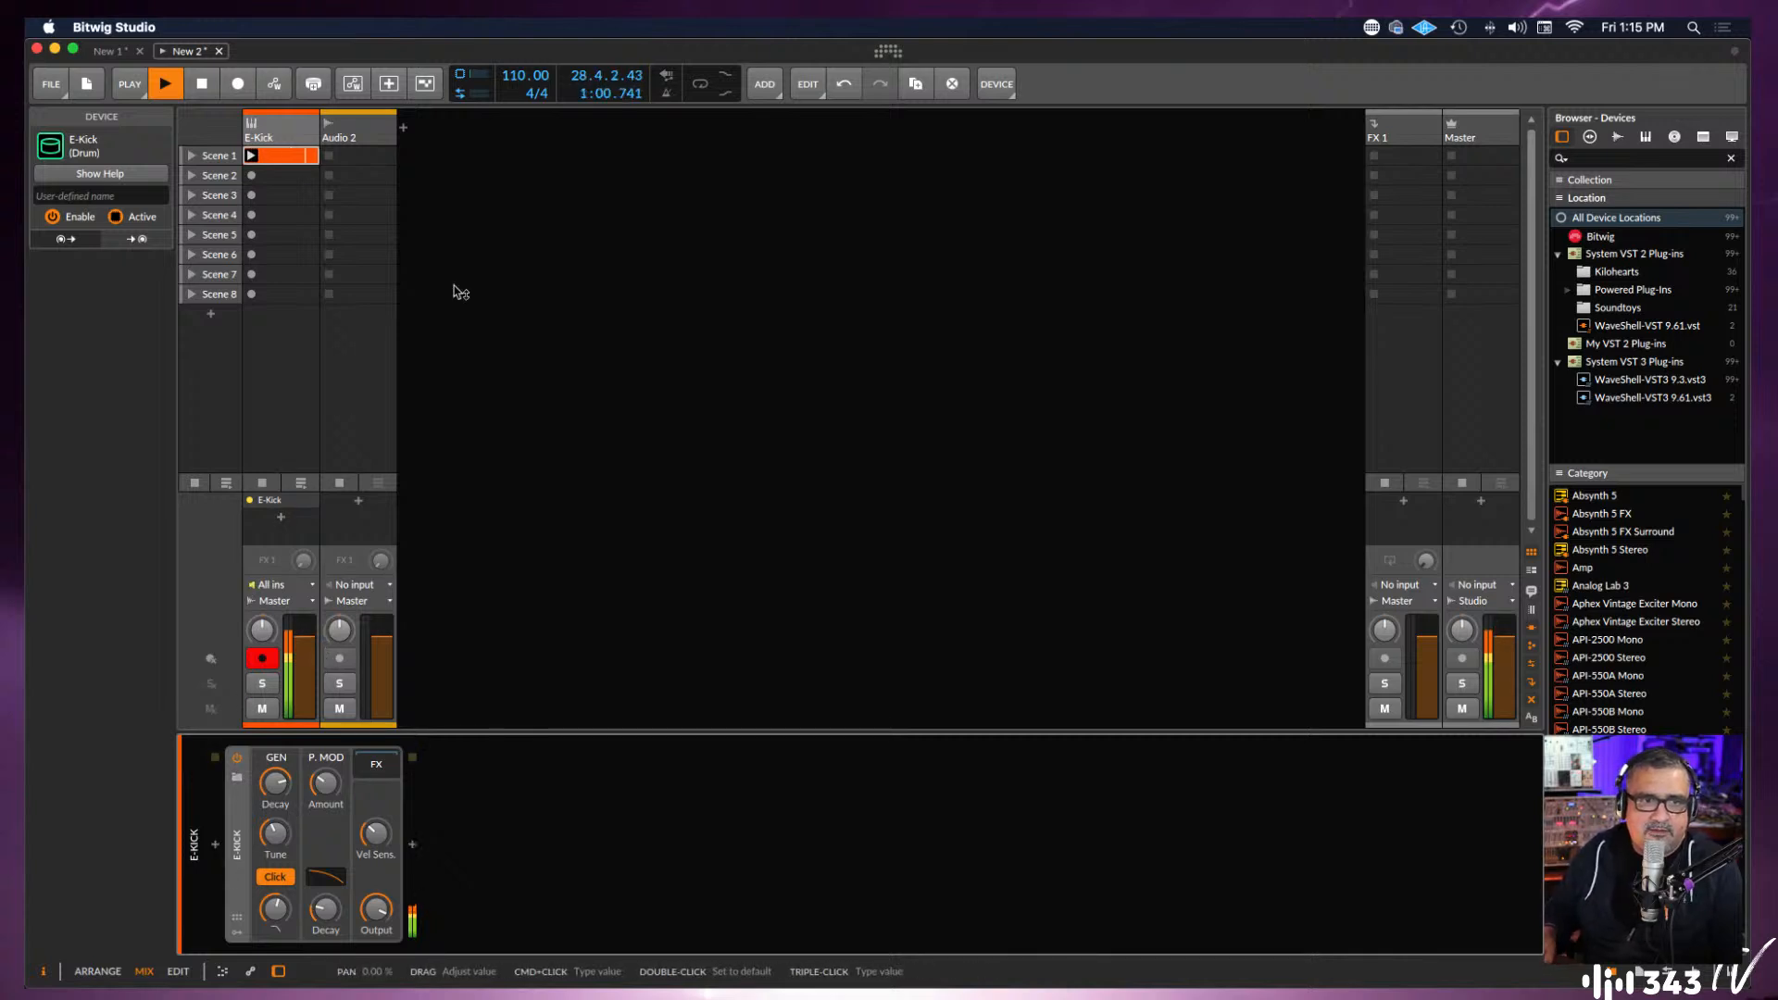
Load the E-Snare instrument device onto the Audio 2 track.
left_click(359, 134)
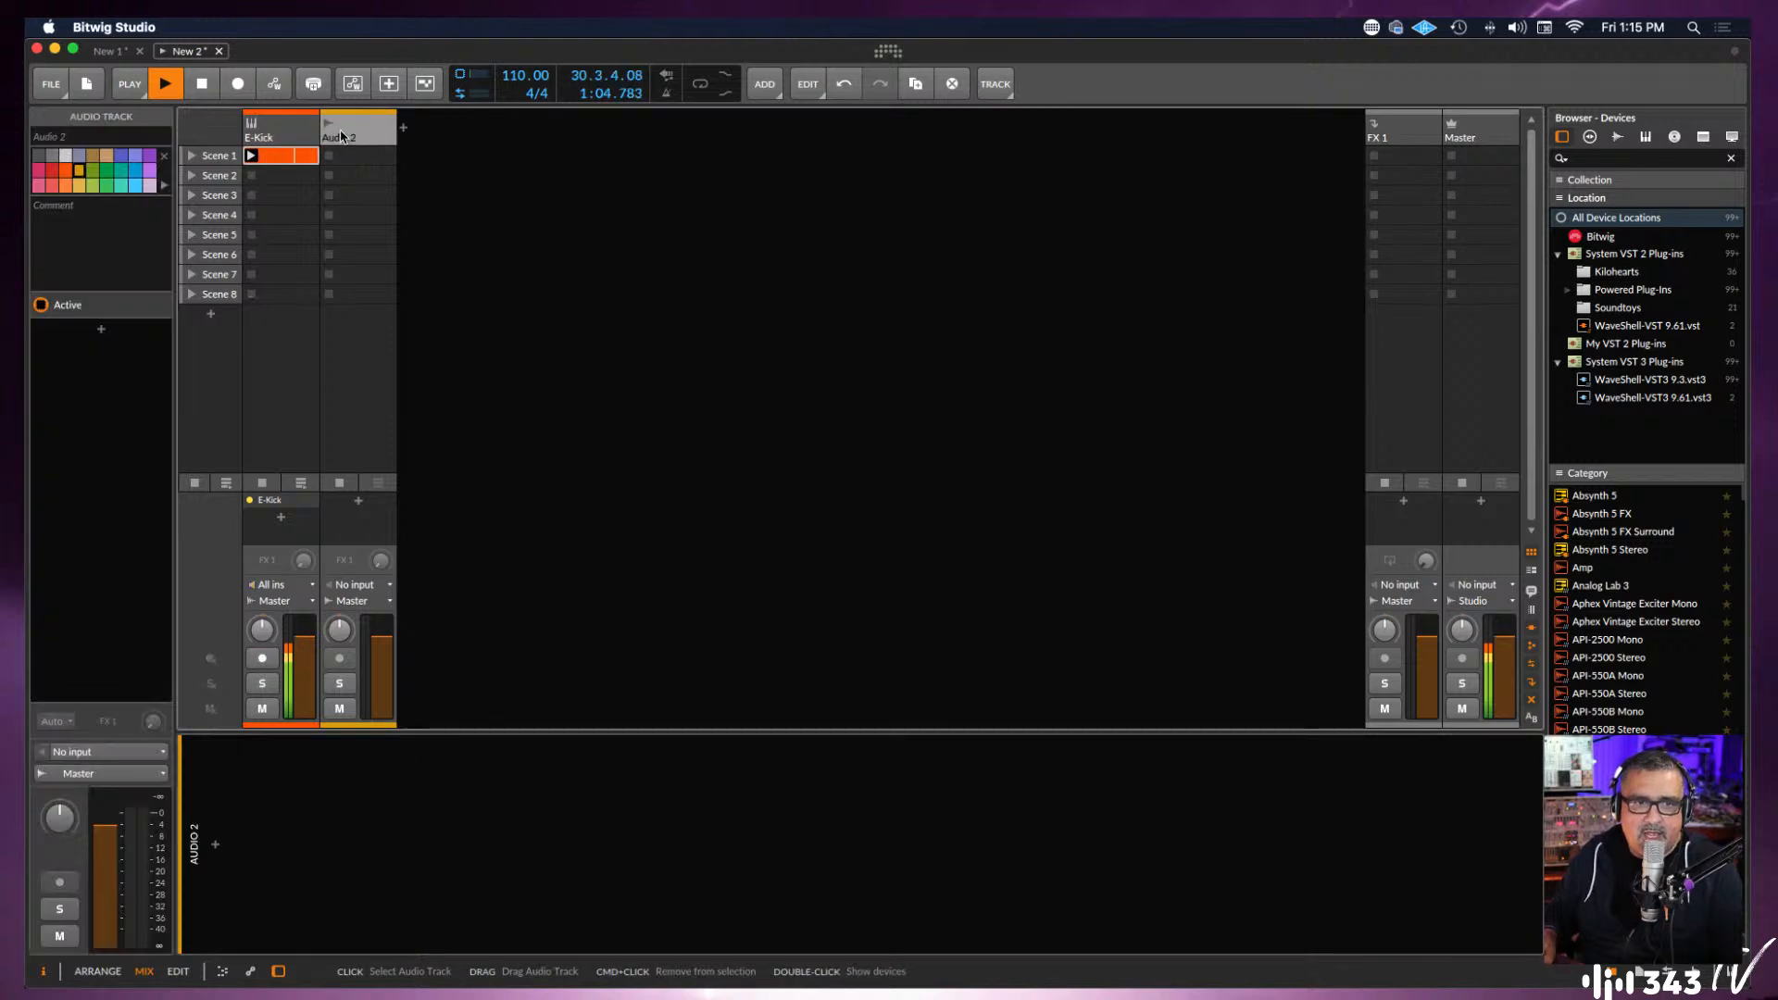
left_click(215, 844)
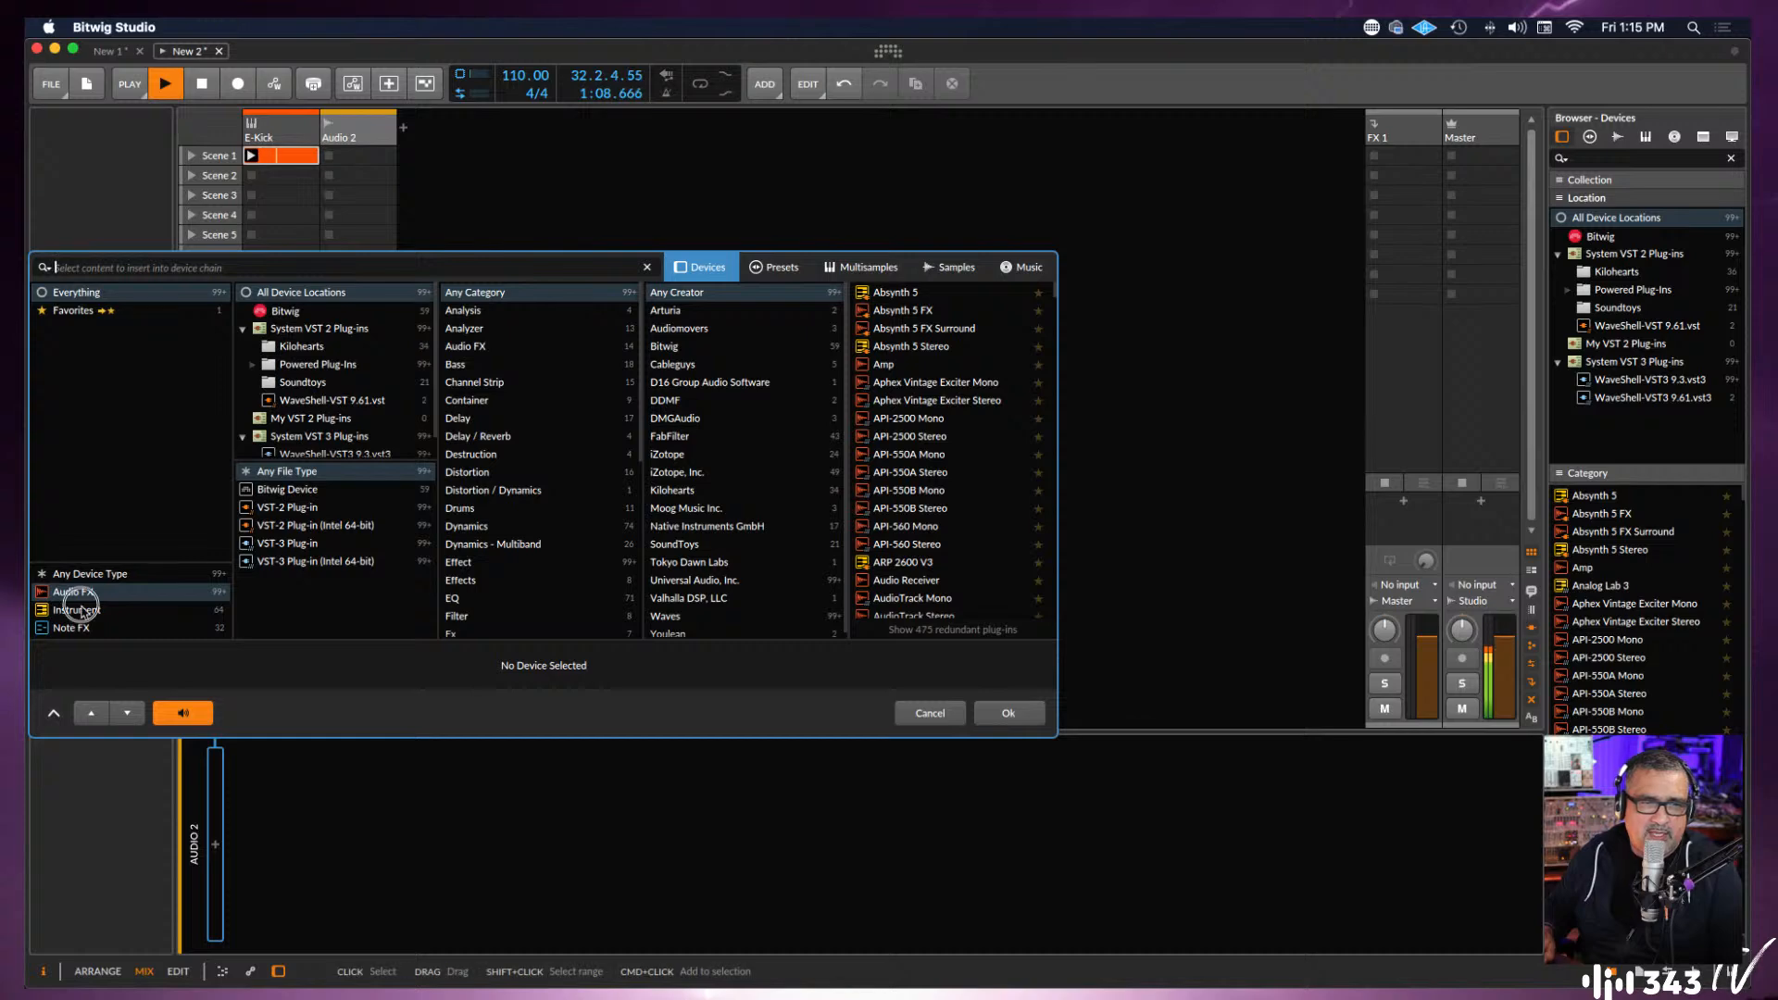
left_click(74, 609)
scroll(888, 545, "down", 5)
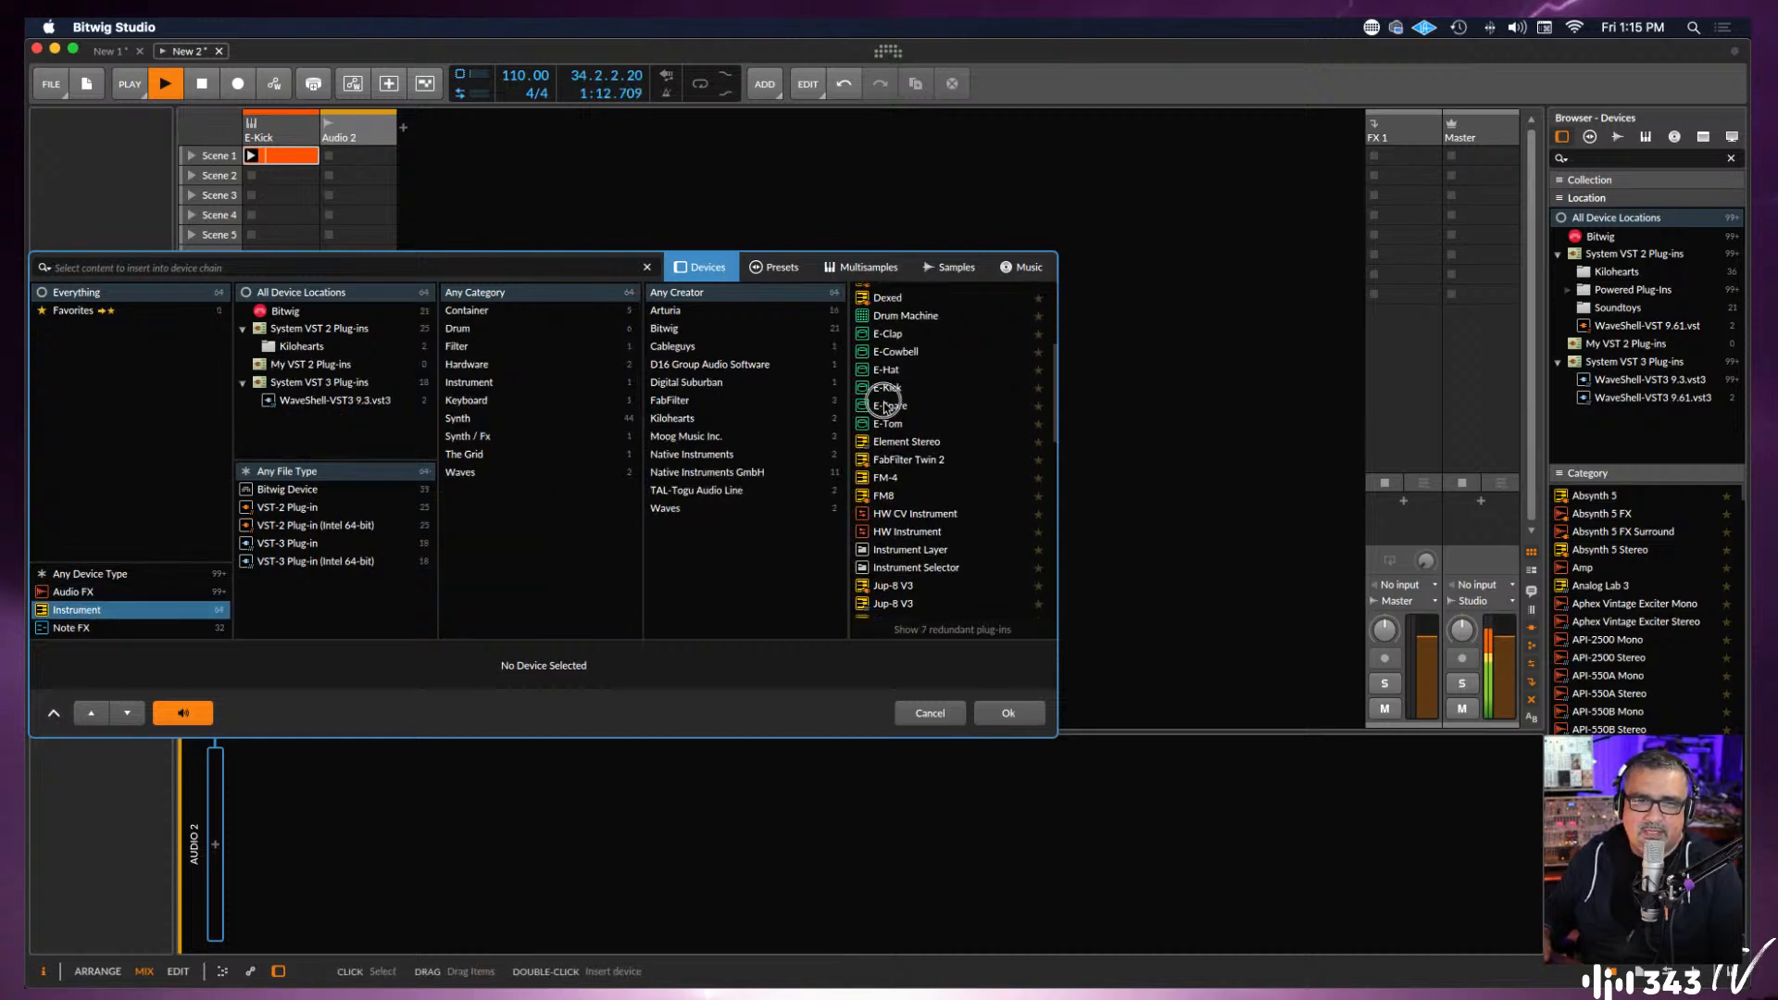
left_click(882, 406)
left_click(1033, 716)
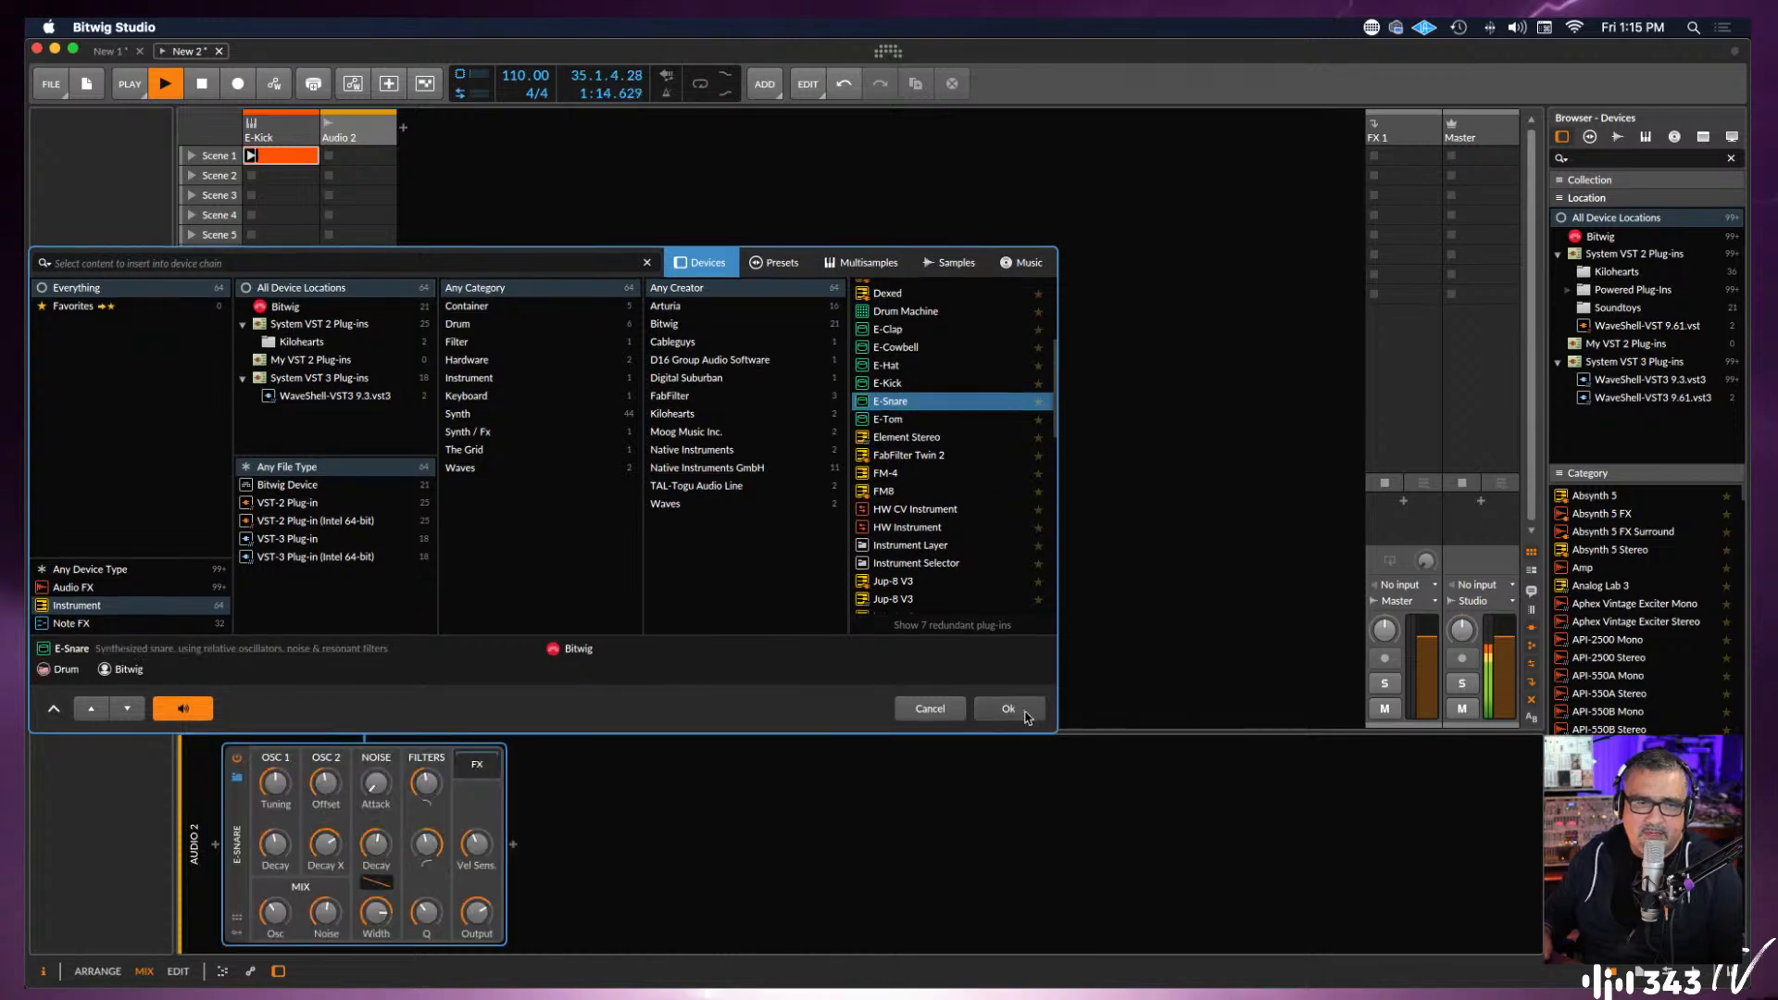
Create a clip in the Scene 1 slot of Audio 2 and try to place a note near beat 1.2.
double_click(361, 158)
double_click(359, 159)
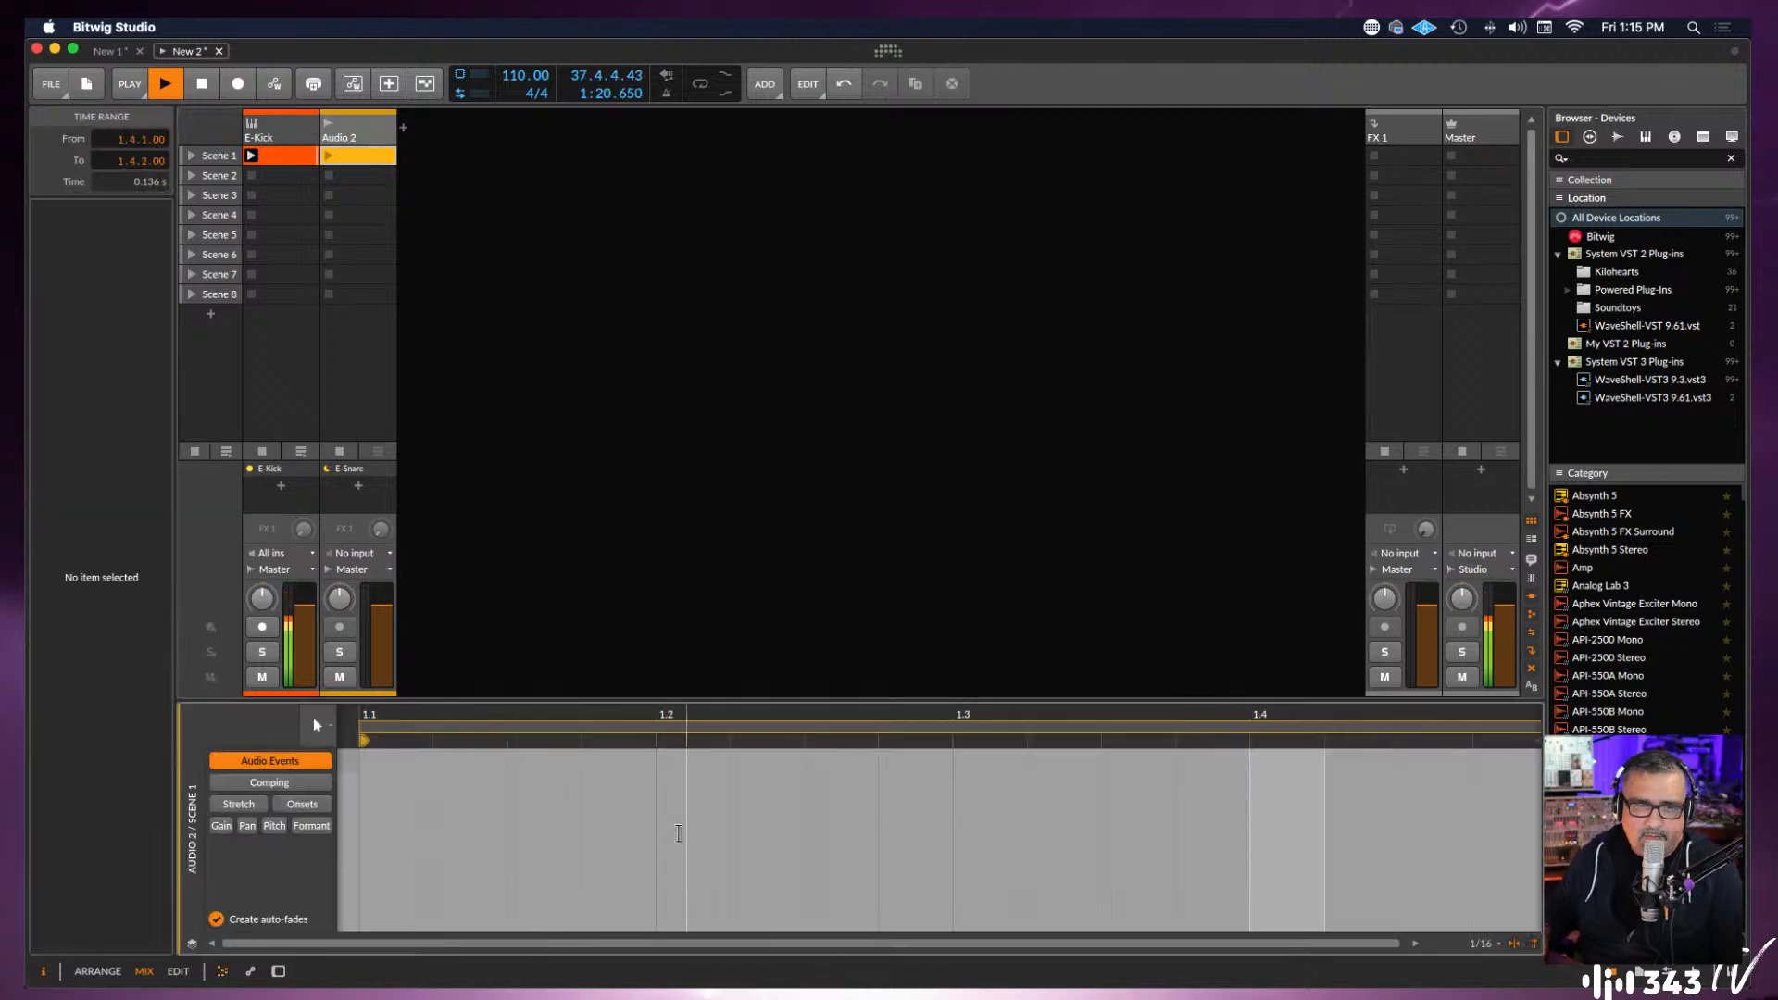
left_click(691, 786)
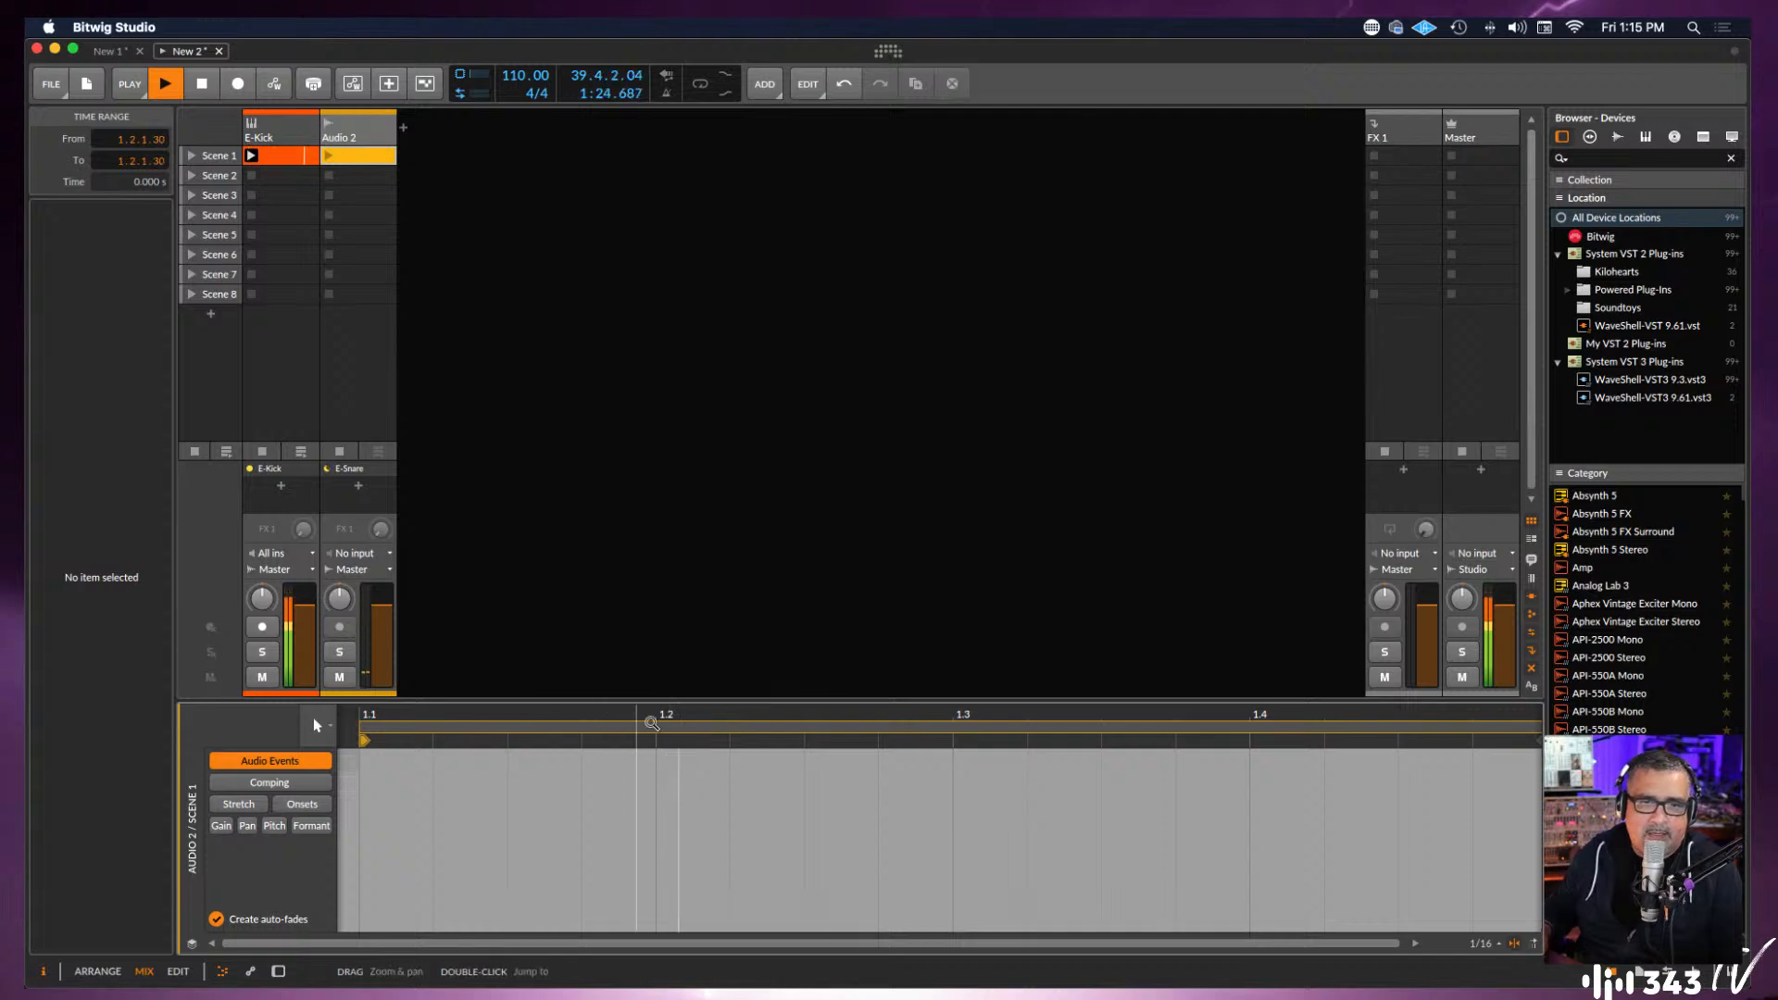
left_click(689, 760)
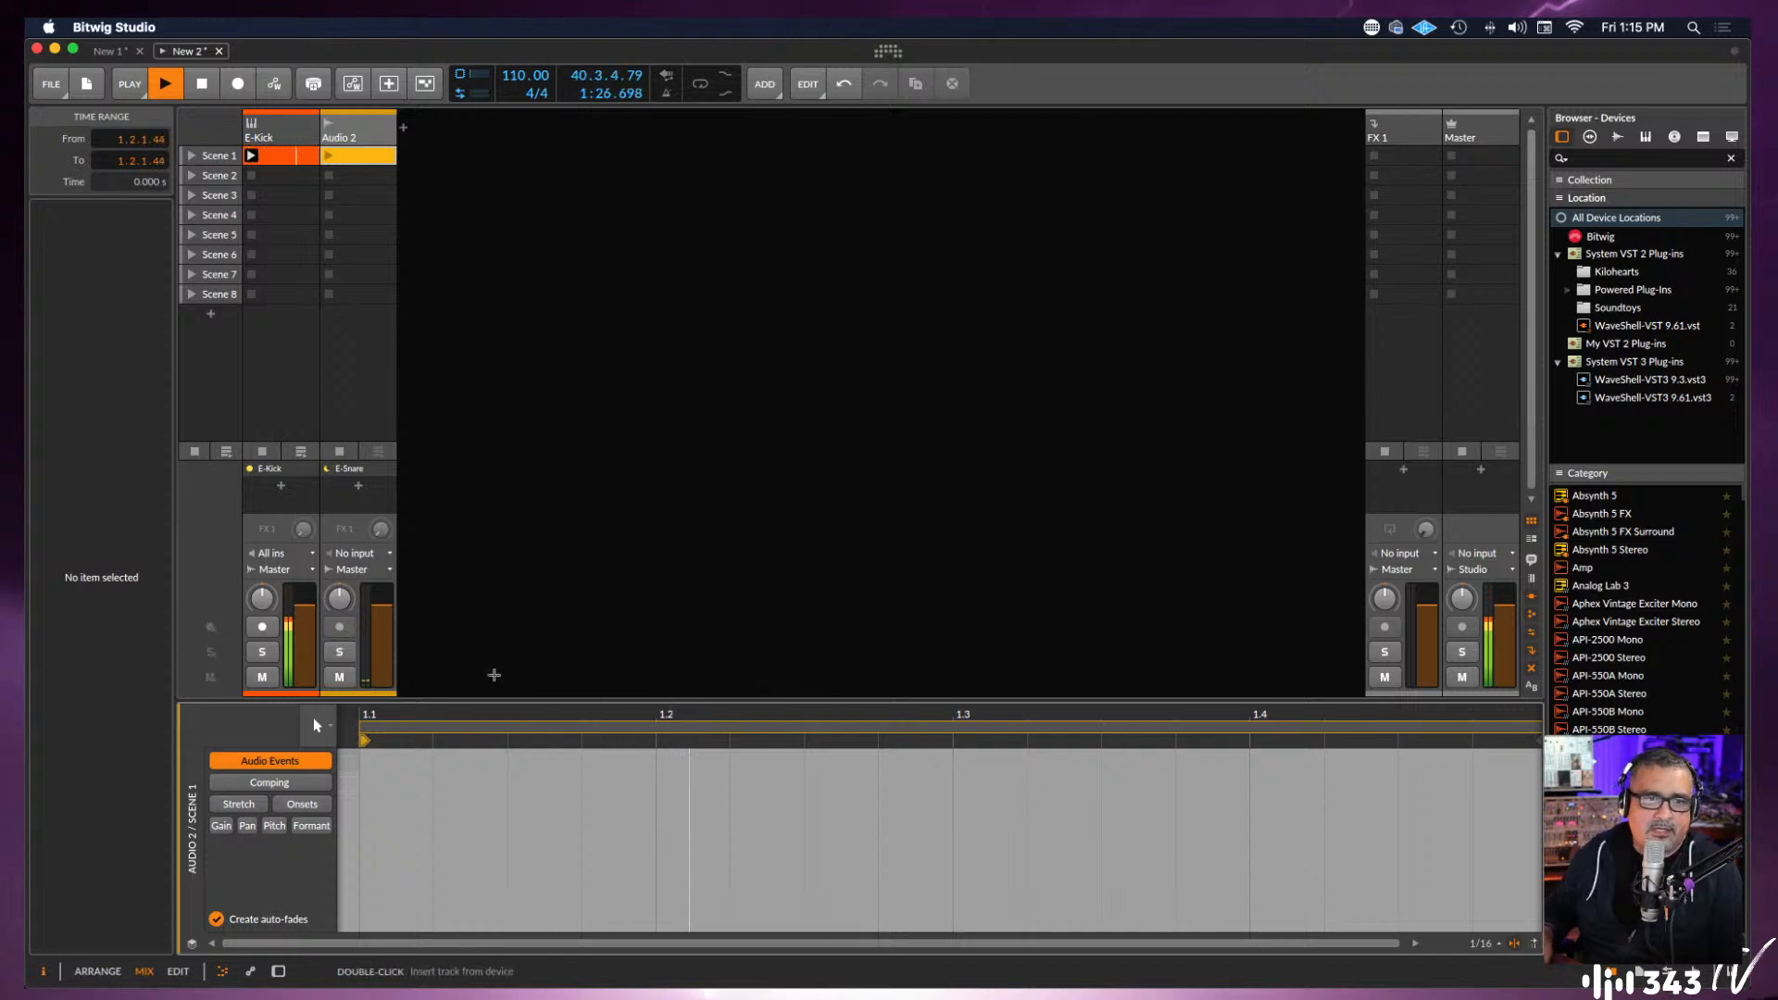
Enlarge the detail editor and try again to place notes in the Audio 2 clip near beats 1.2 and 1.3.
left_click(369, 158)
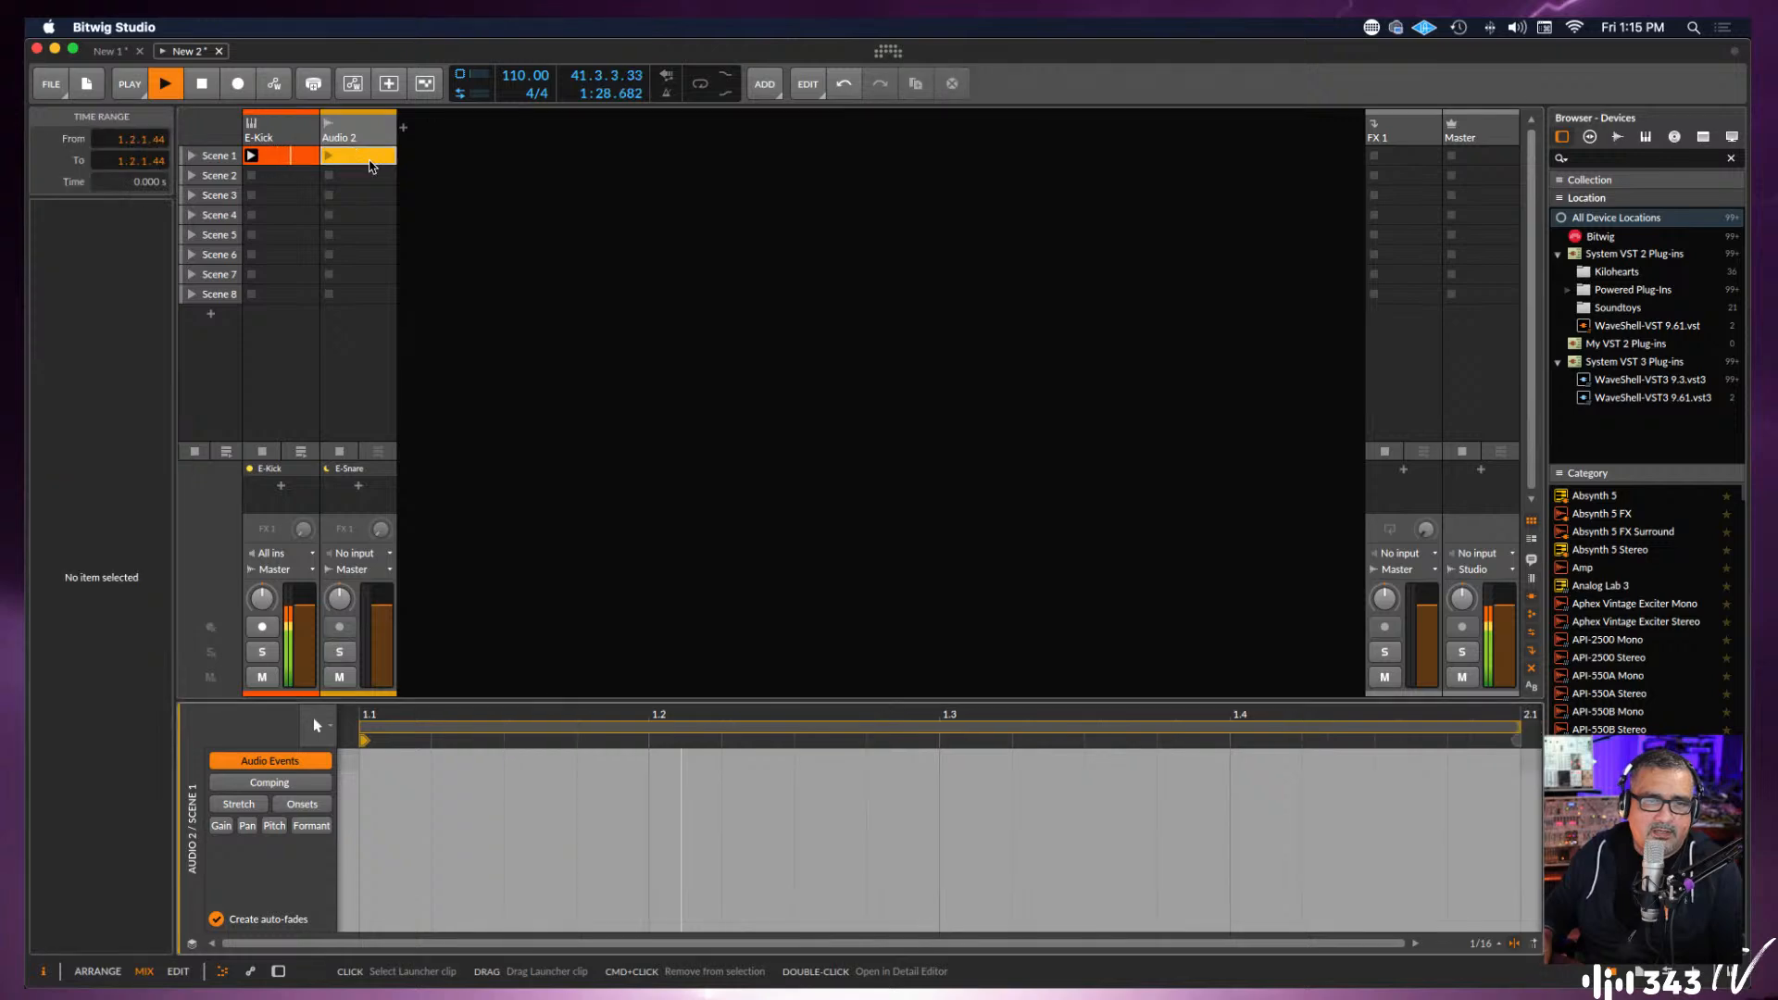
left_click_drag(813, 692, 813, 516)
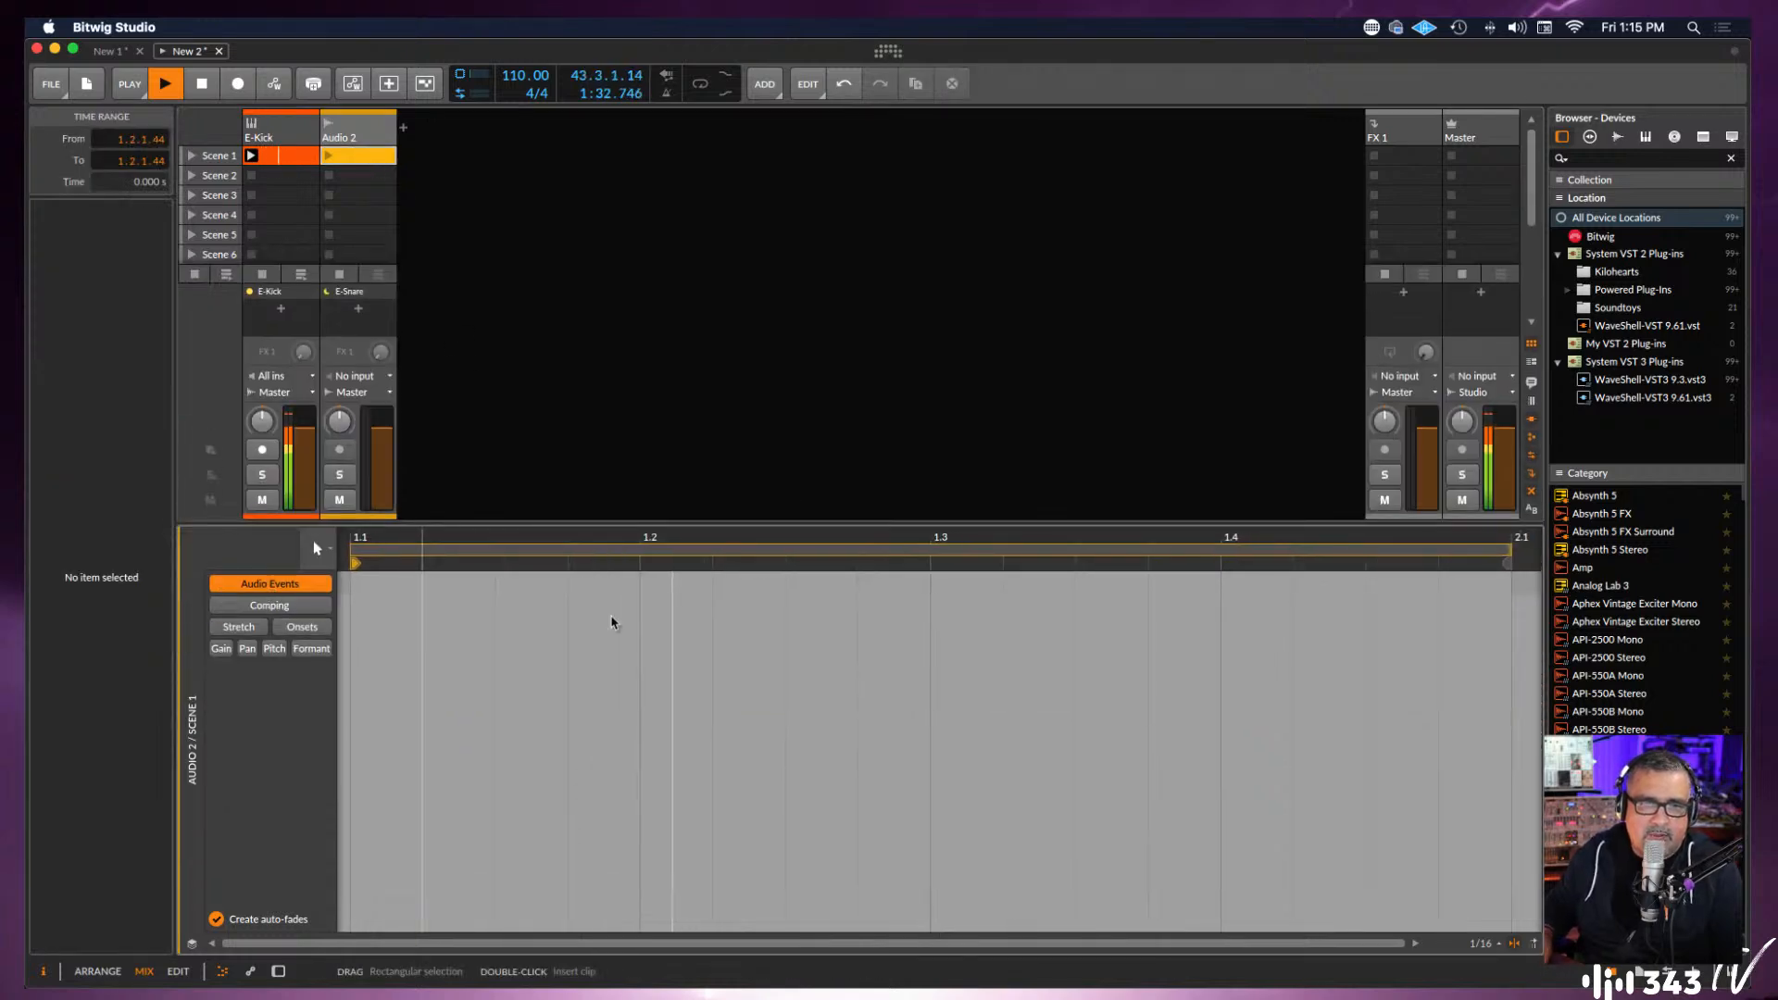
left_click(646, 600)
left_click_drag(986, 597, 1003, 597)
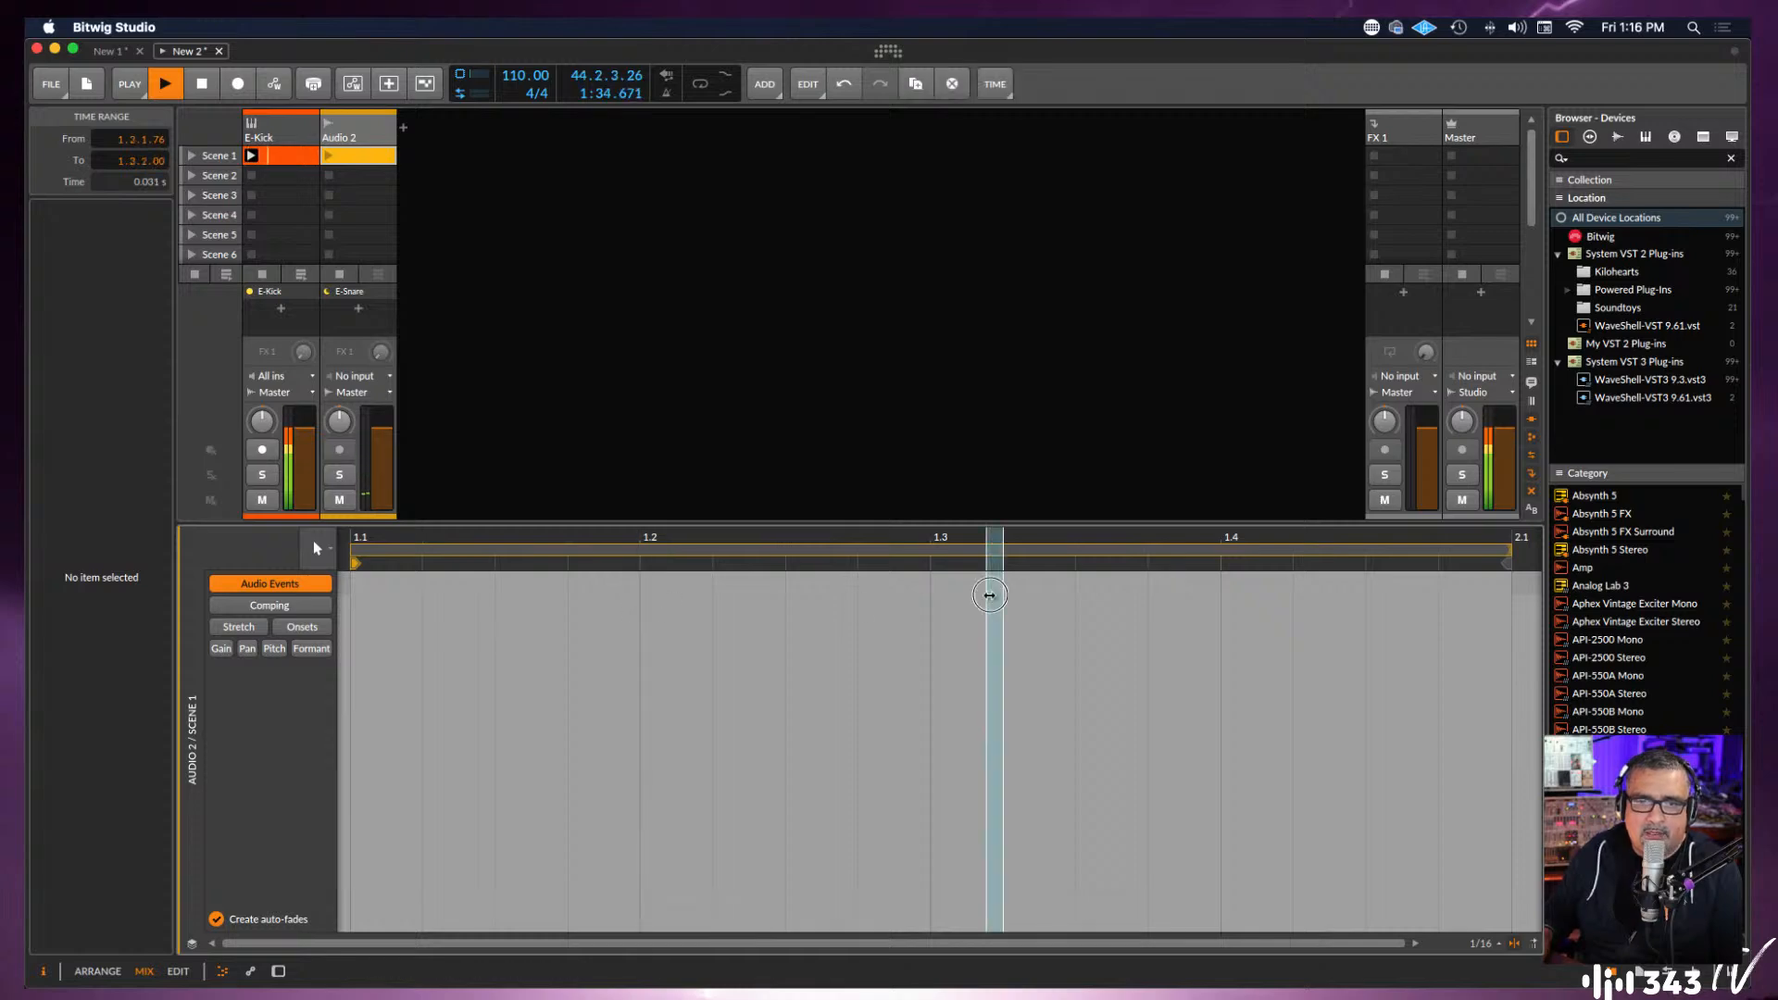
Launch the Audio 2 clip in Scene 1, replace it with a new empty clip, and select the Audio 2 track.
left_click(330, 153)
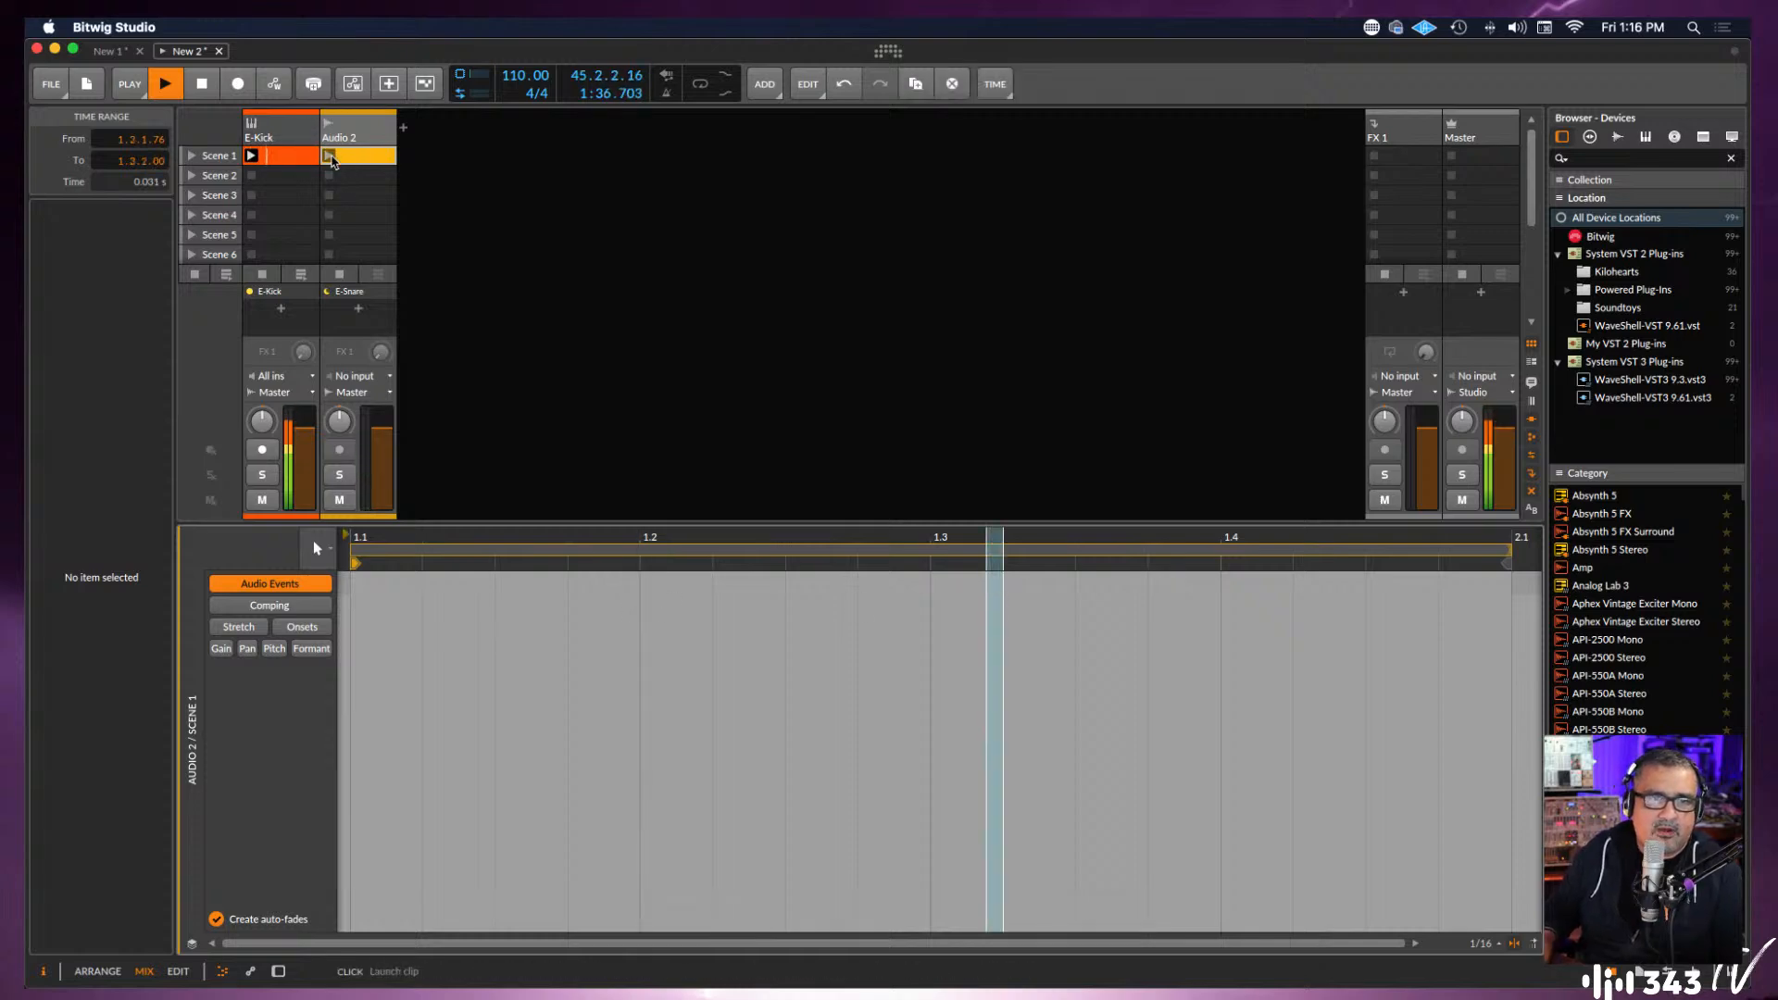
double_click(352, 156)
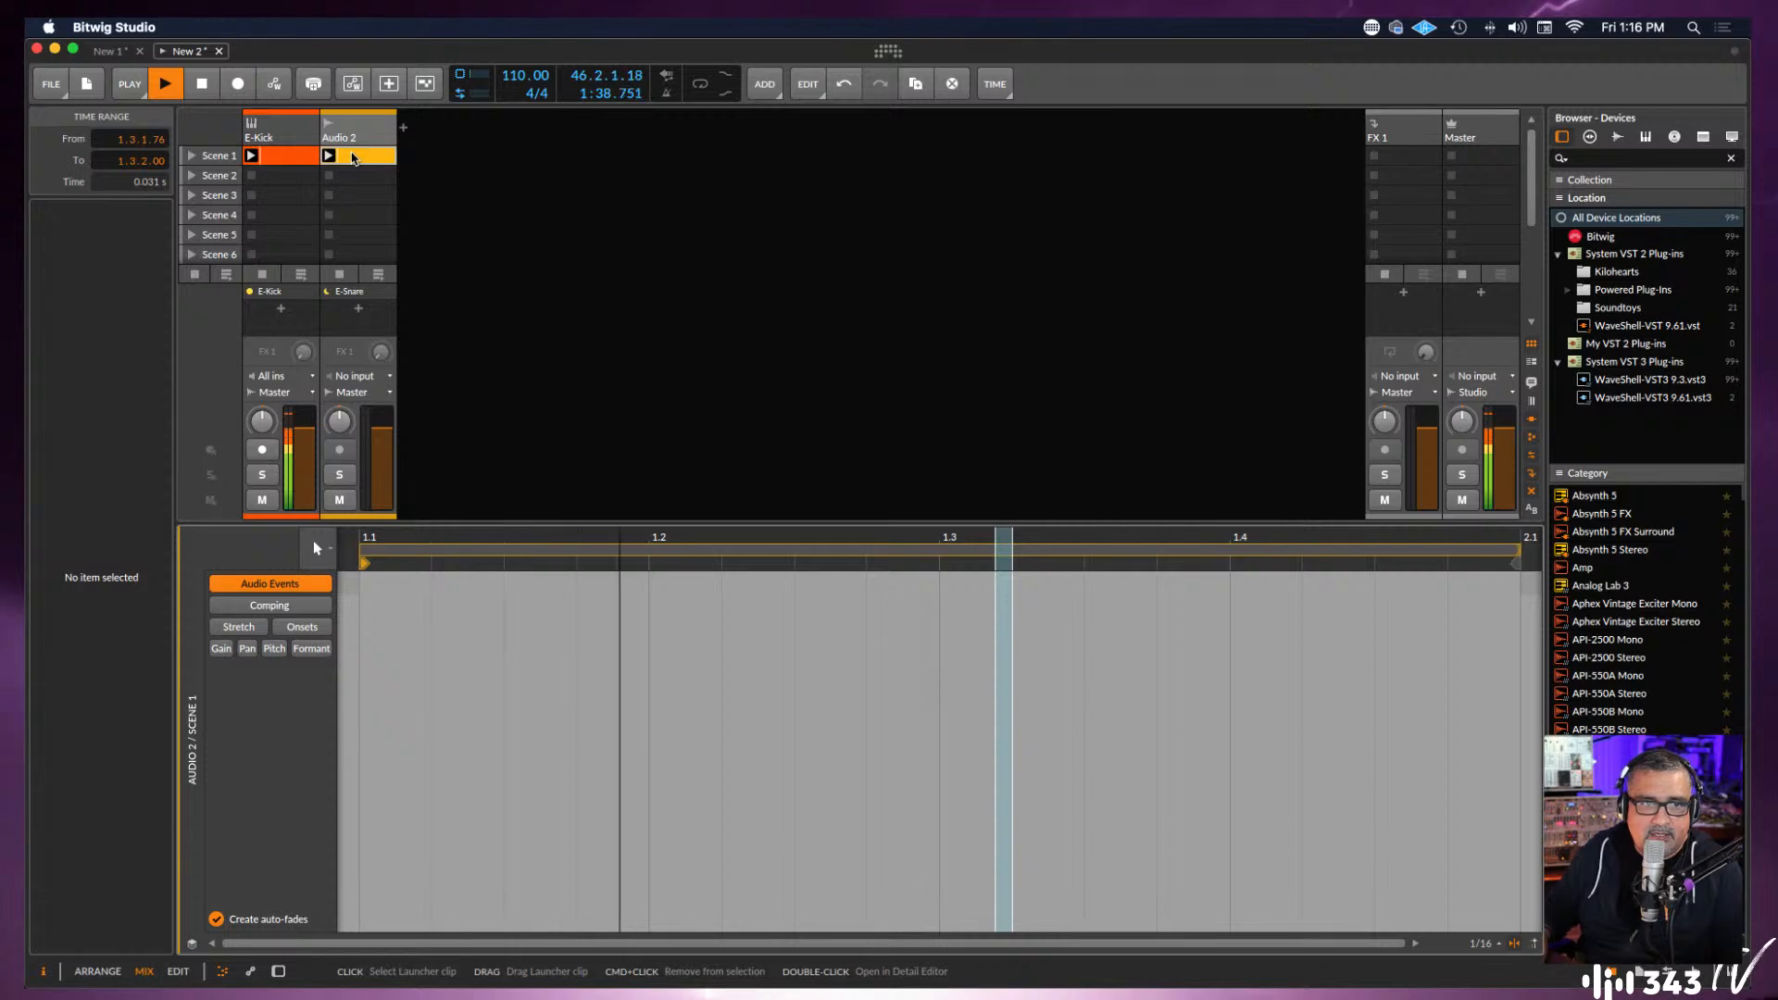
left_click(352, 158)
key("Delete")
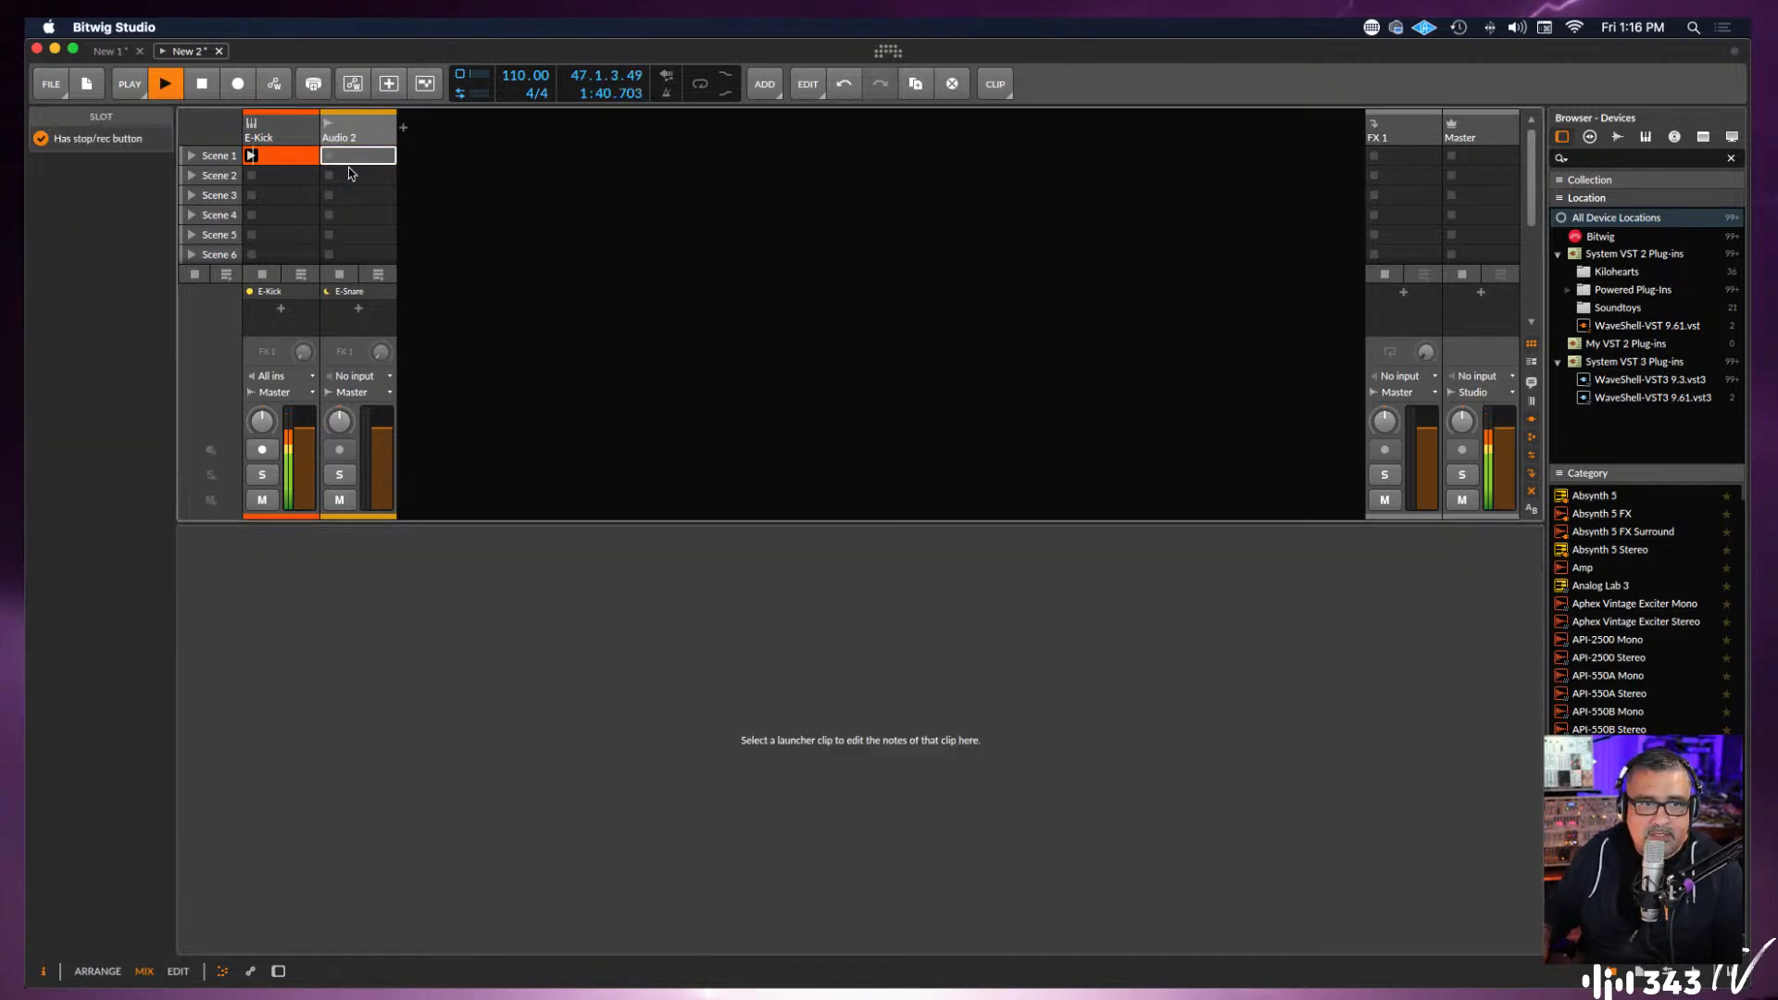
double_click(352, 157)
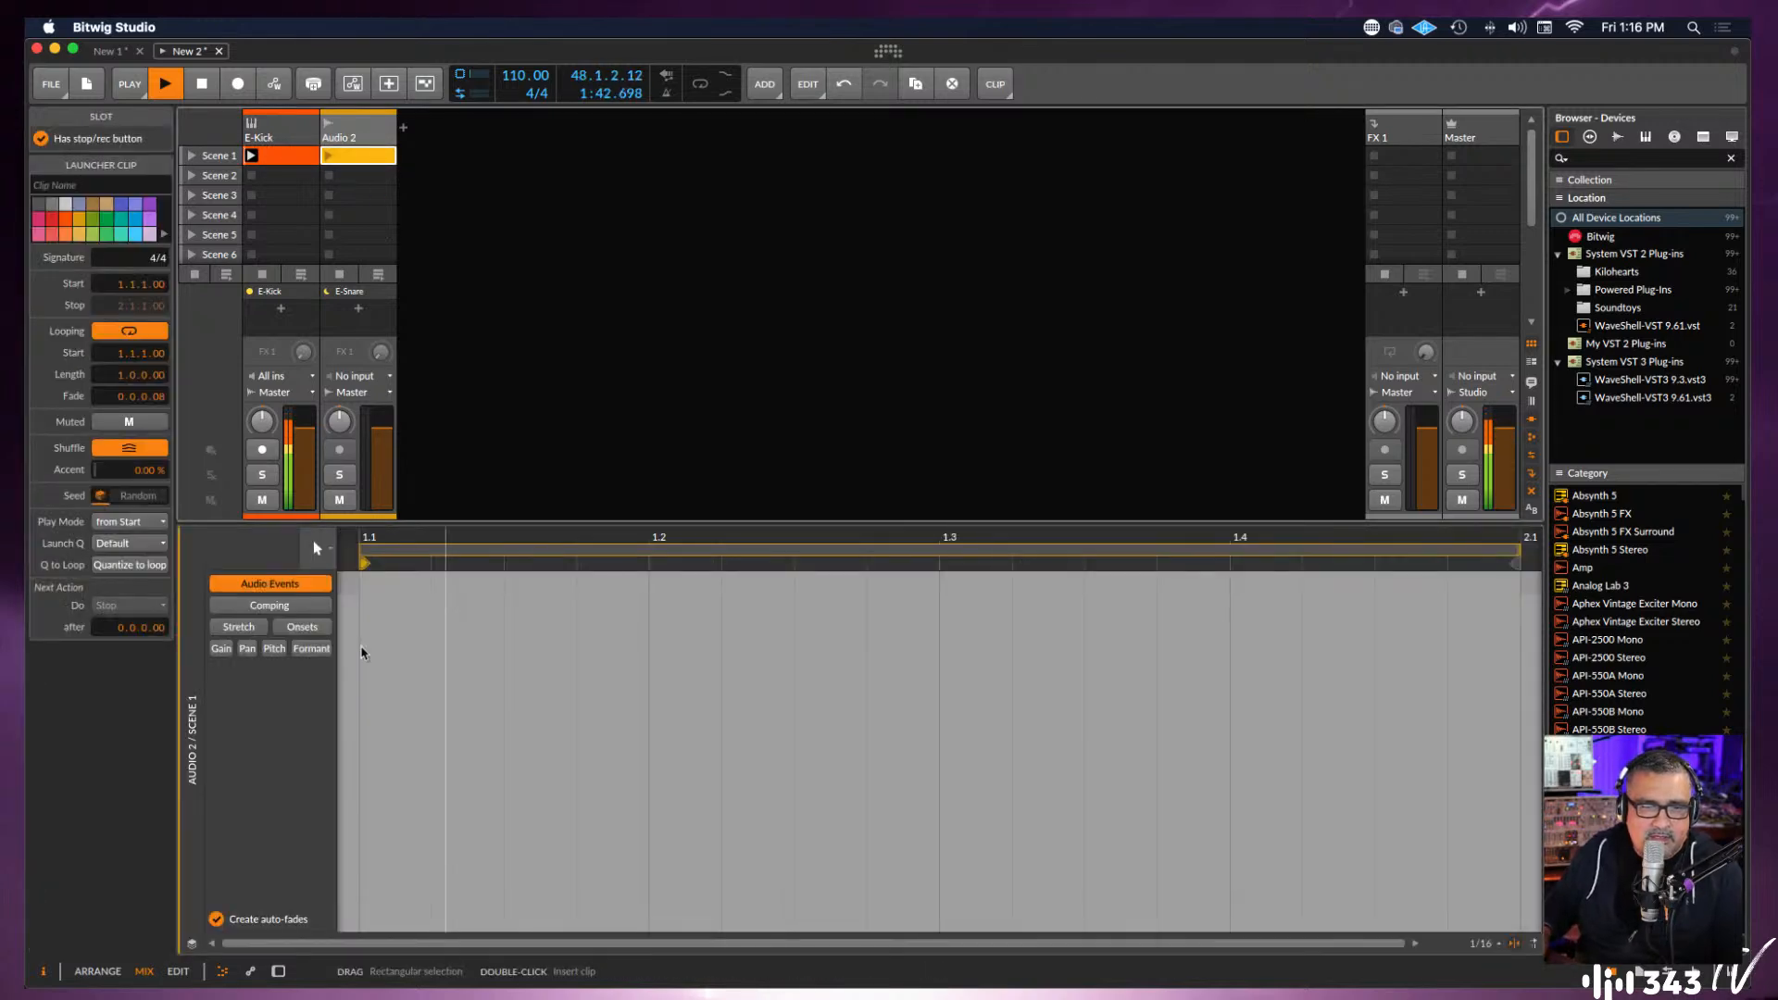
left_click(352, 131)
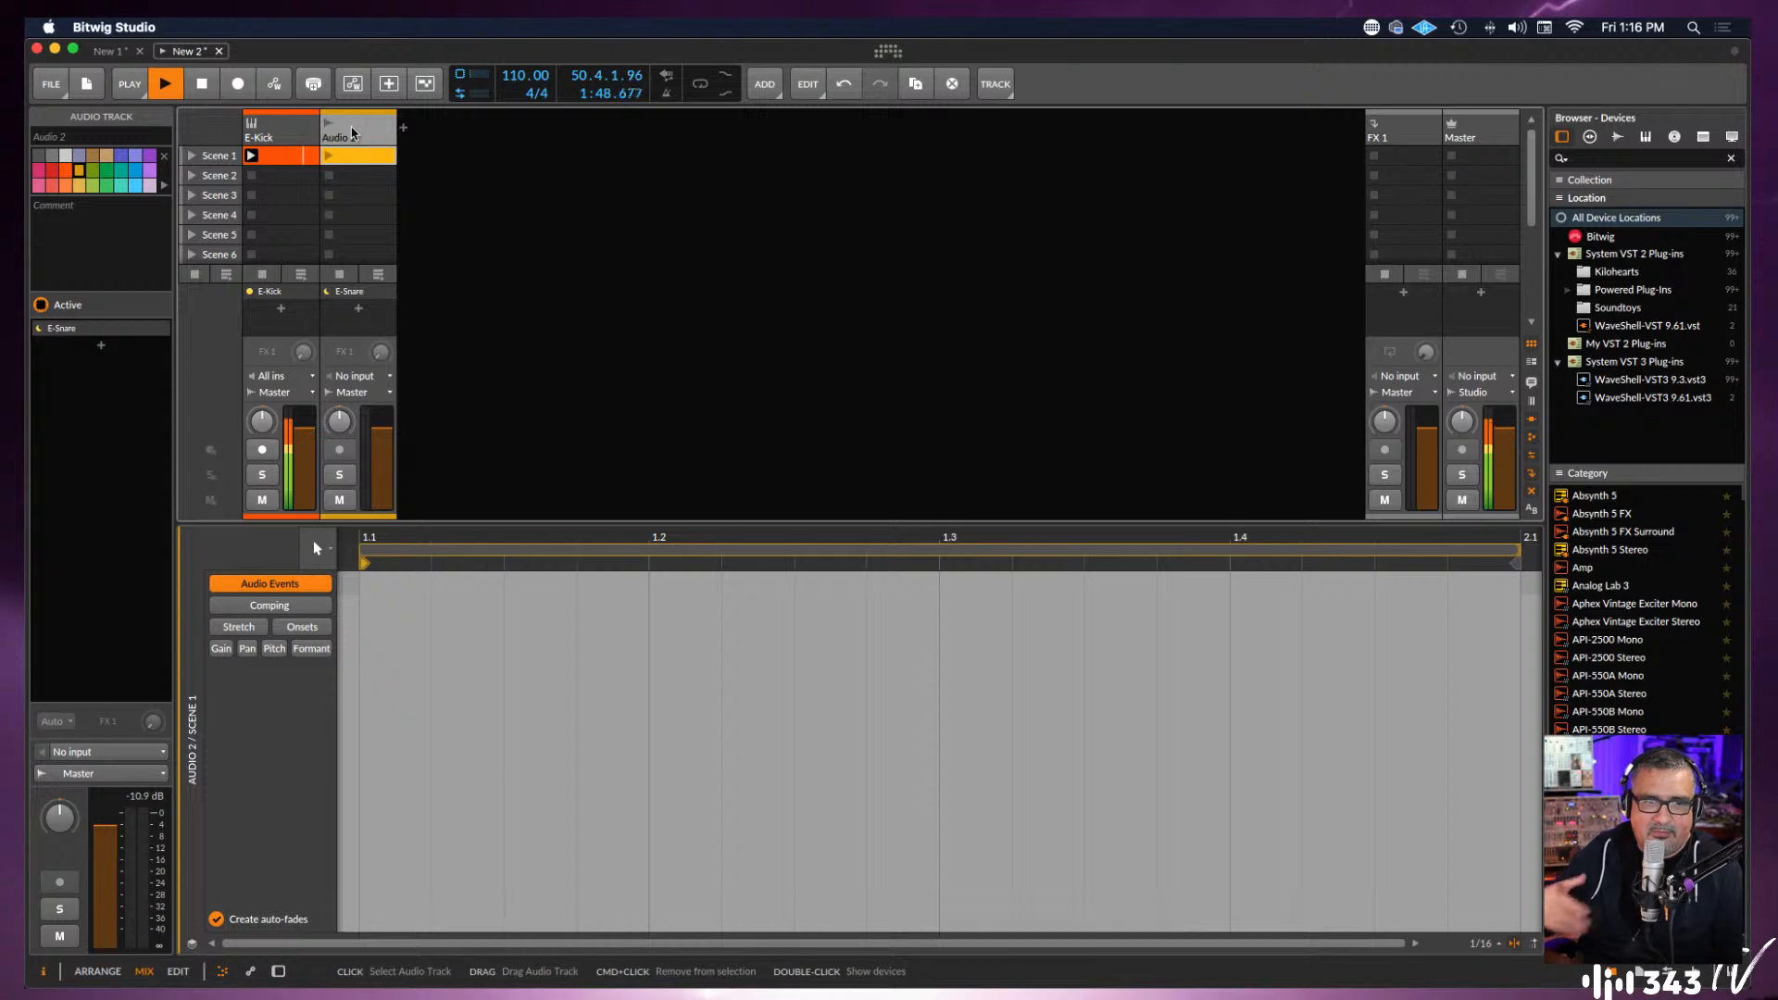
Delete the Audio 2 track and add a new instrument track in its place.
key("Delete")
scroll(321, 202, "down", 3)
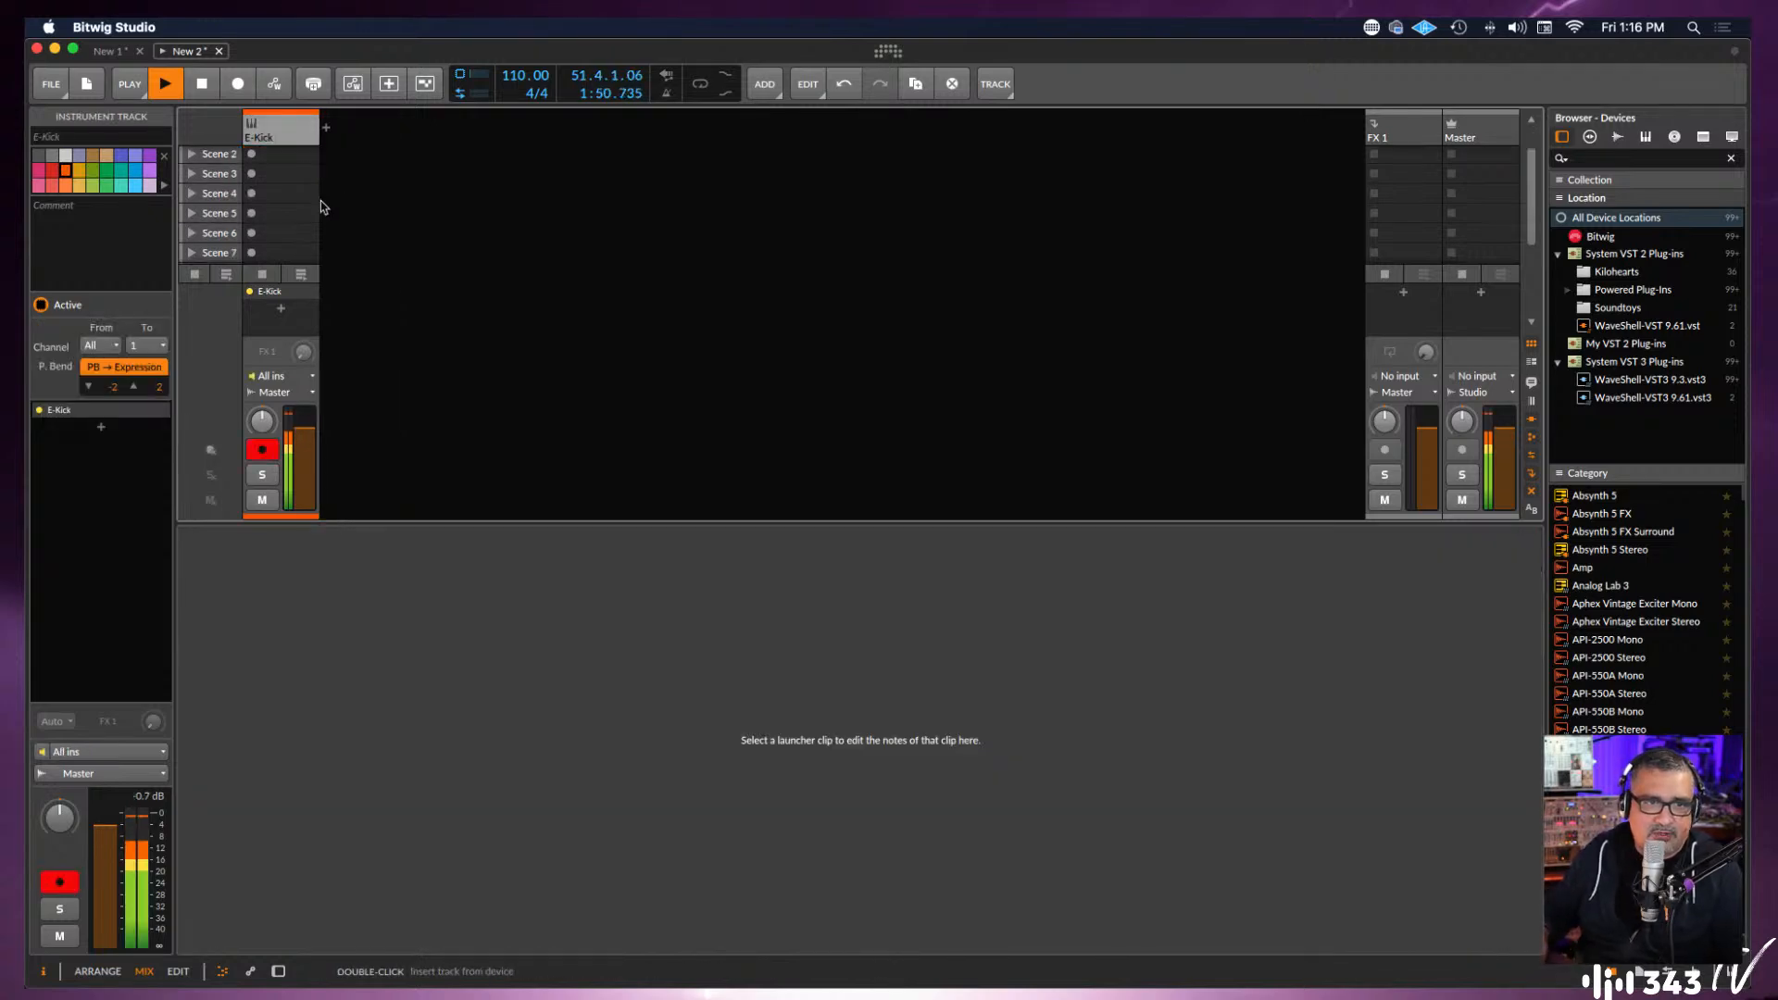
left_click(326, 130)
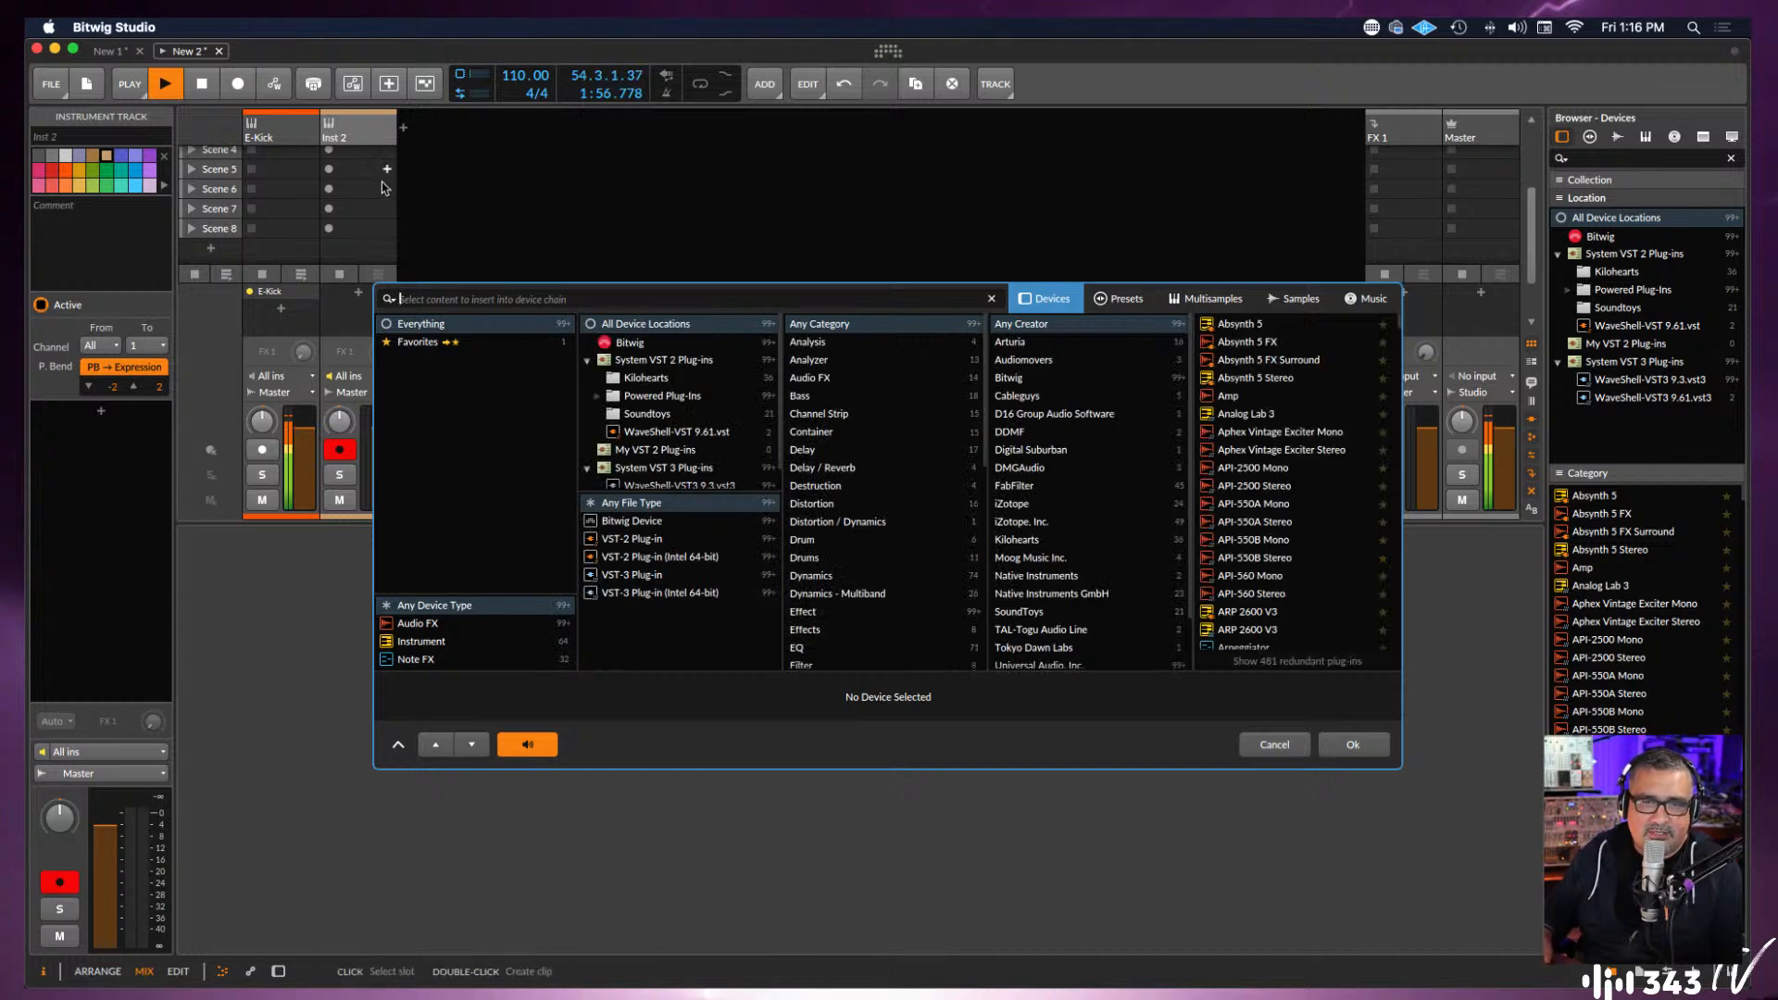
scroll(383, 189, "up", 1)
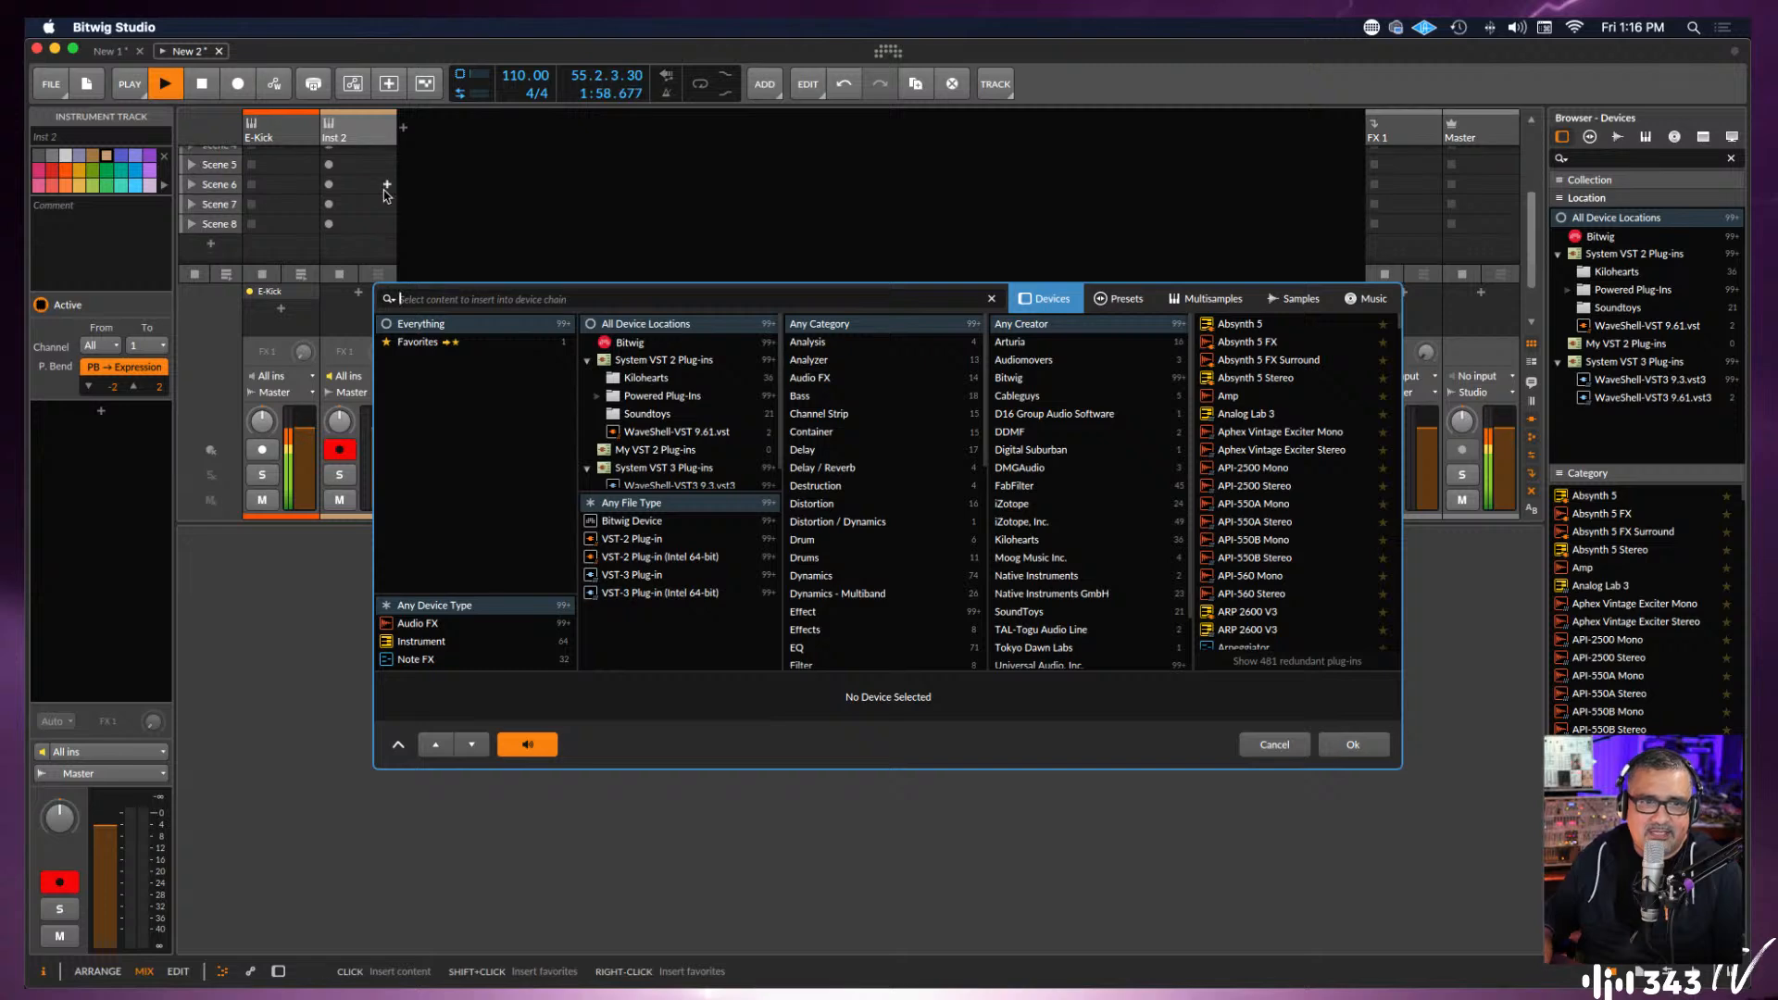
scroll(367, 193, "up", 2)
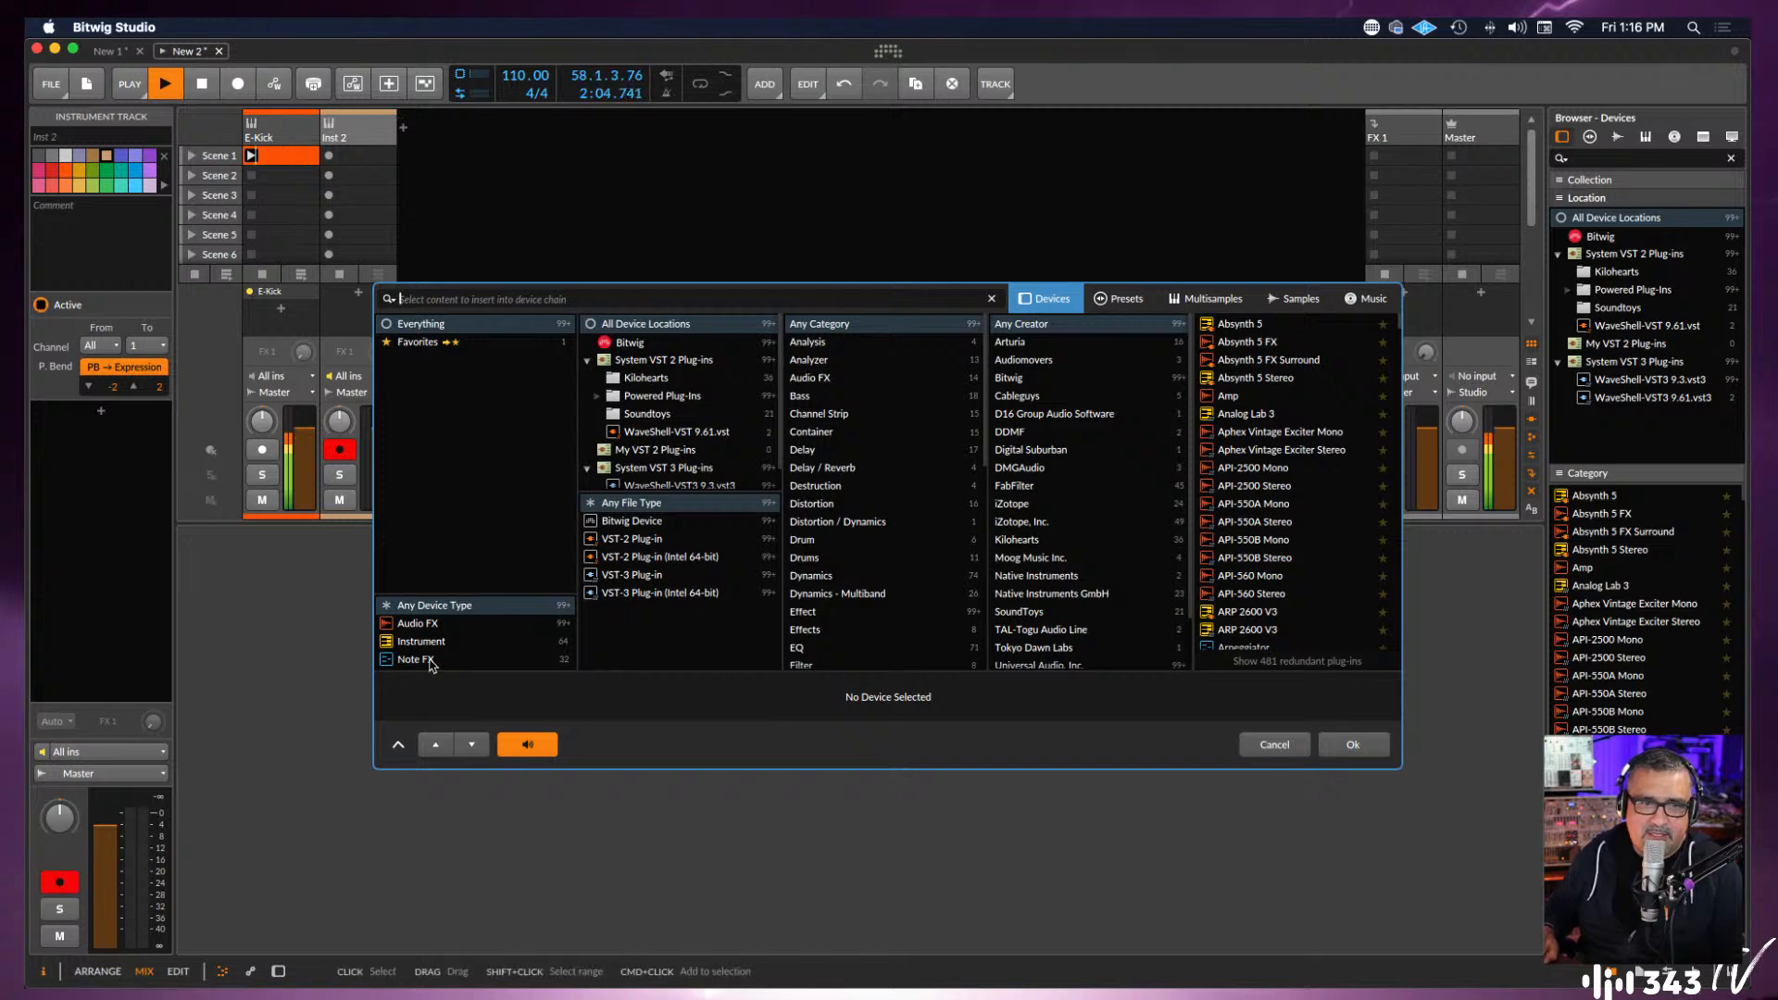
Filter the device list to instruments and load E-Snare onto the new instrument track.
left_click(419, 626)
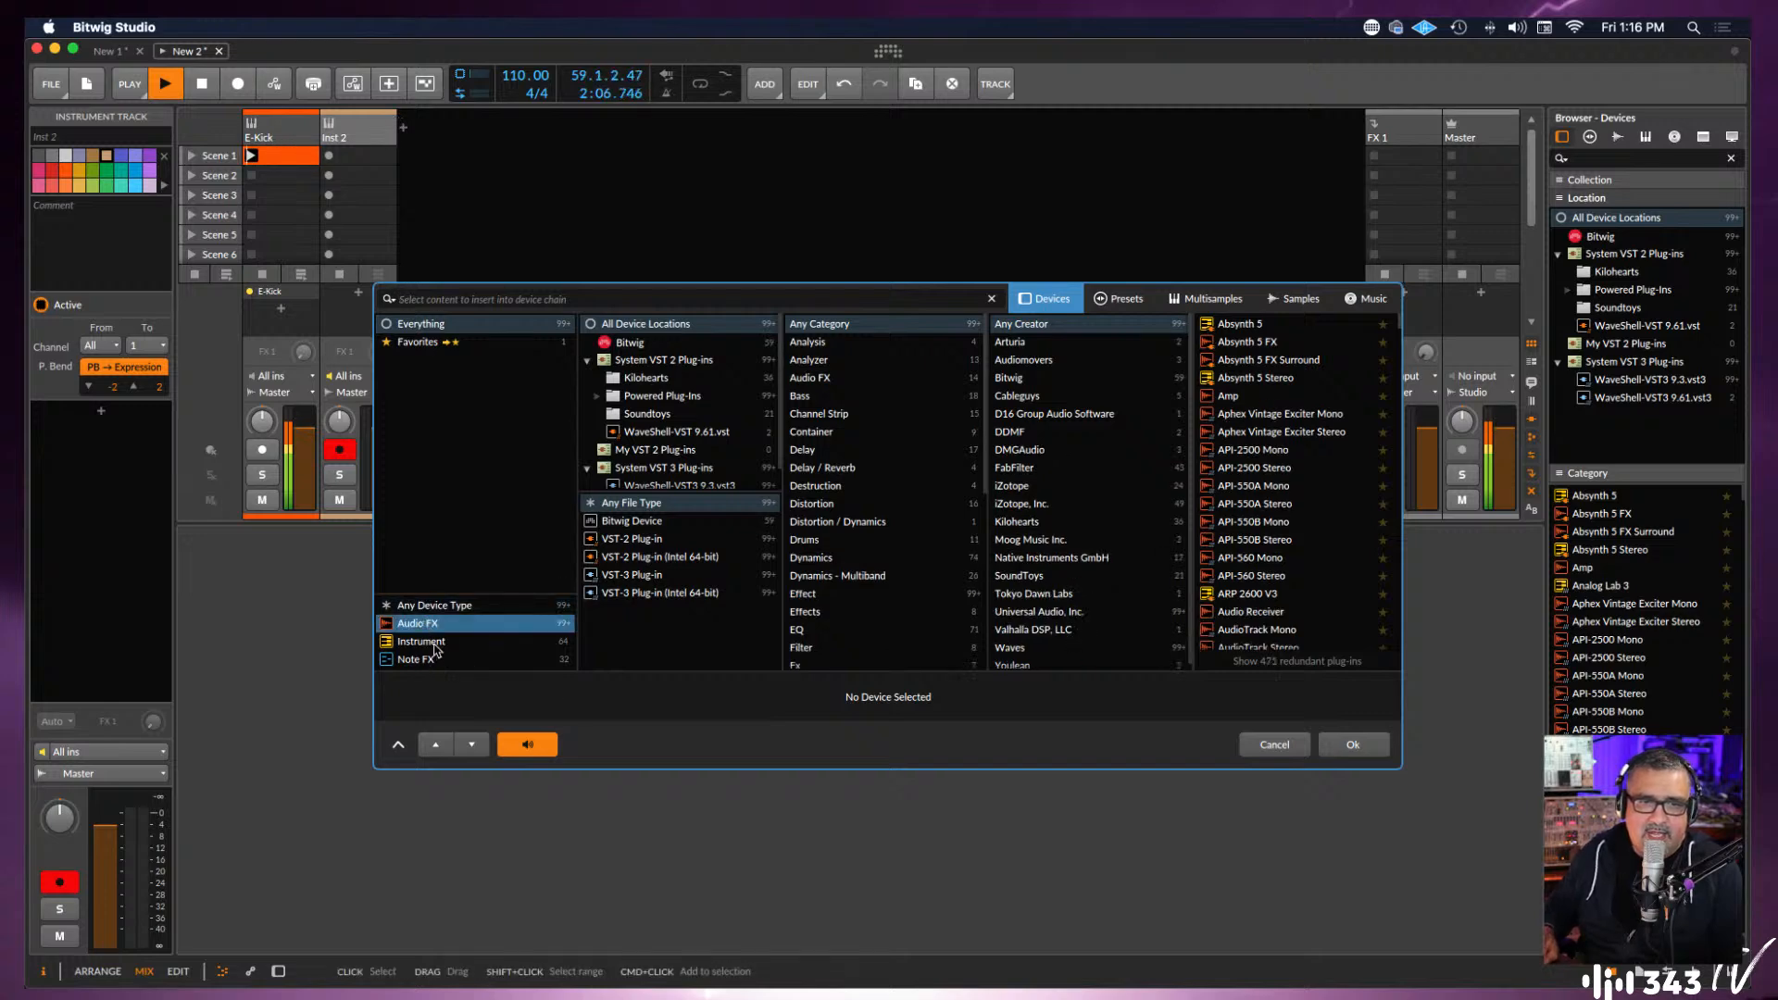
left_click(432, 643)
scroll(1280, 582, "down", 2)
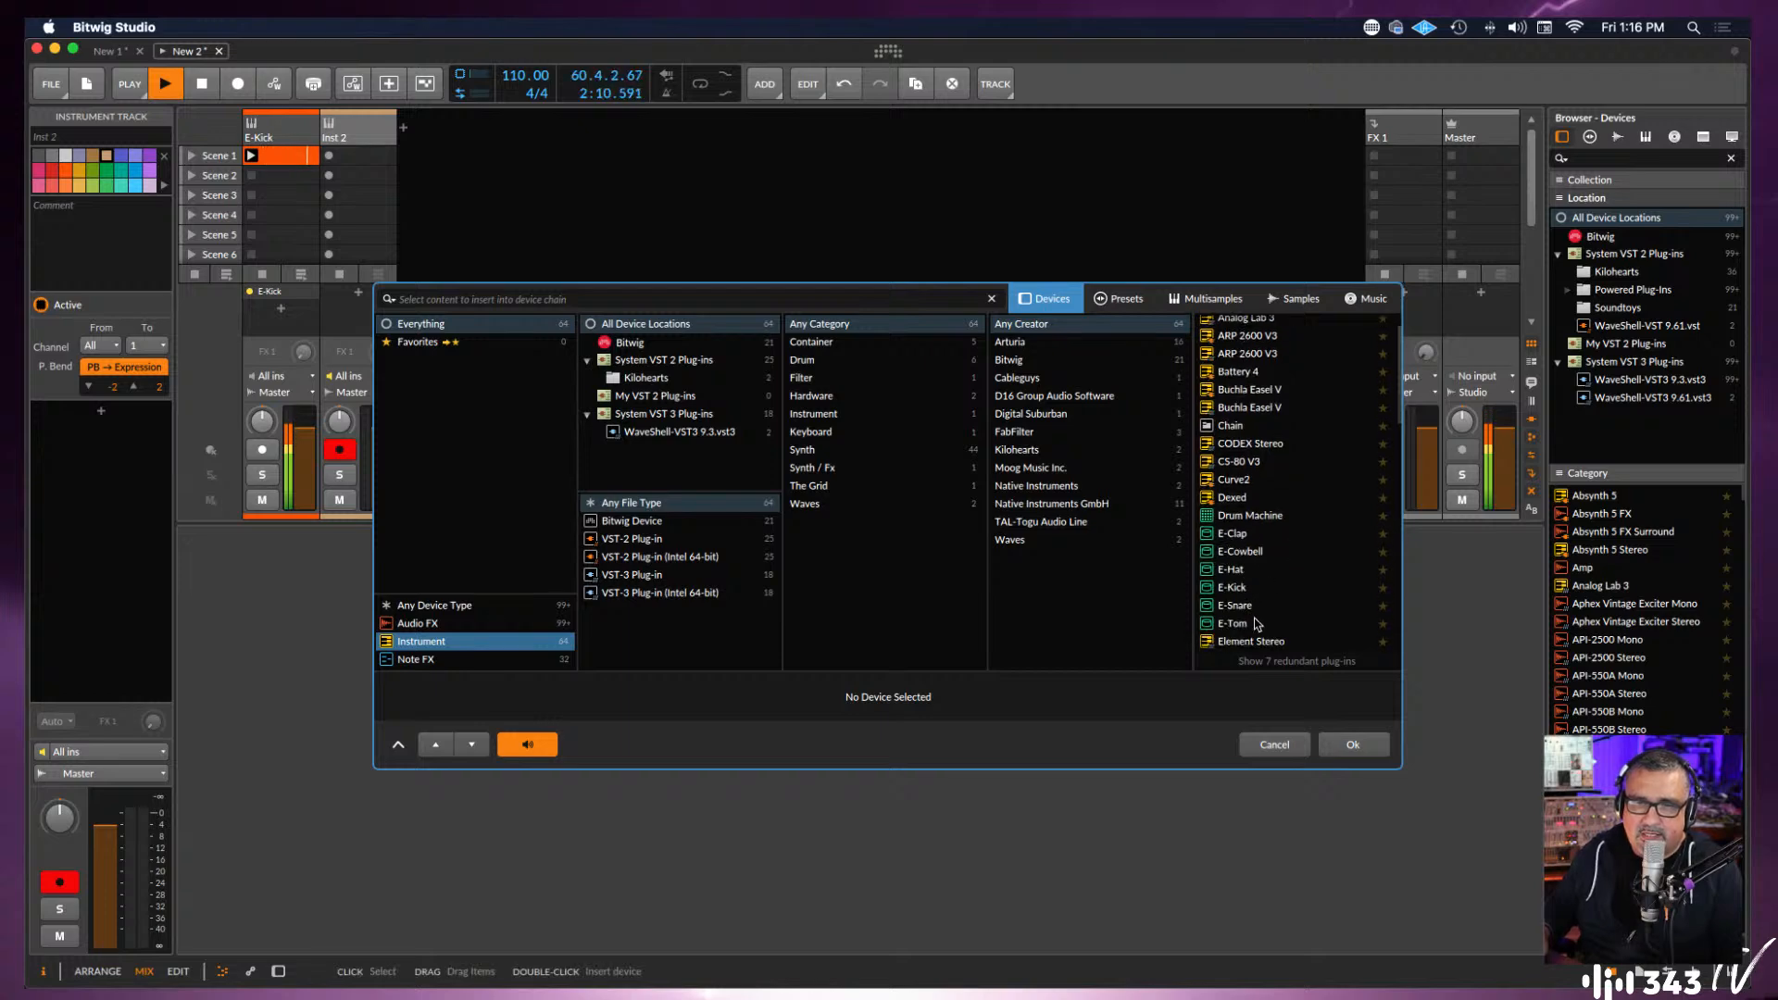
left_click(1239, 606)
left_click(1360, 747)
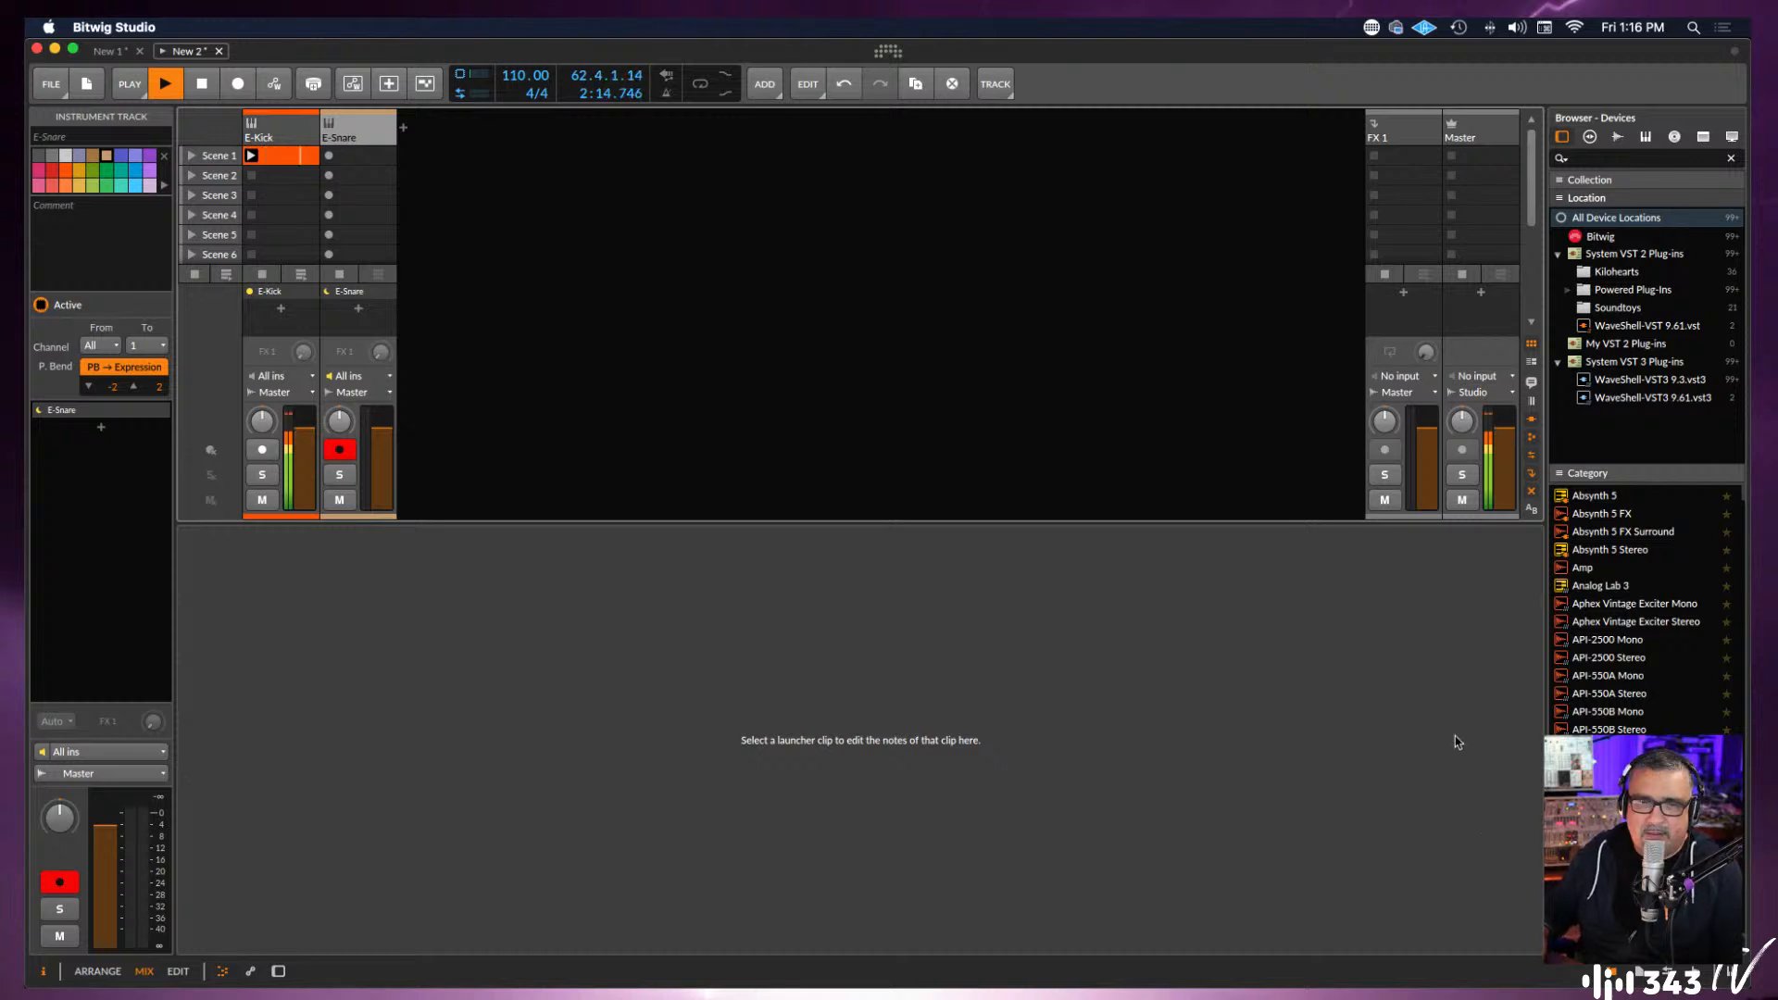
Create a clip in the E-Snare track's Scene 1 slot and open it in the note editor.
left_click(364, 166)
double_click(364, 158)
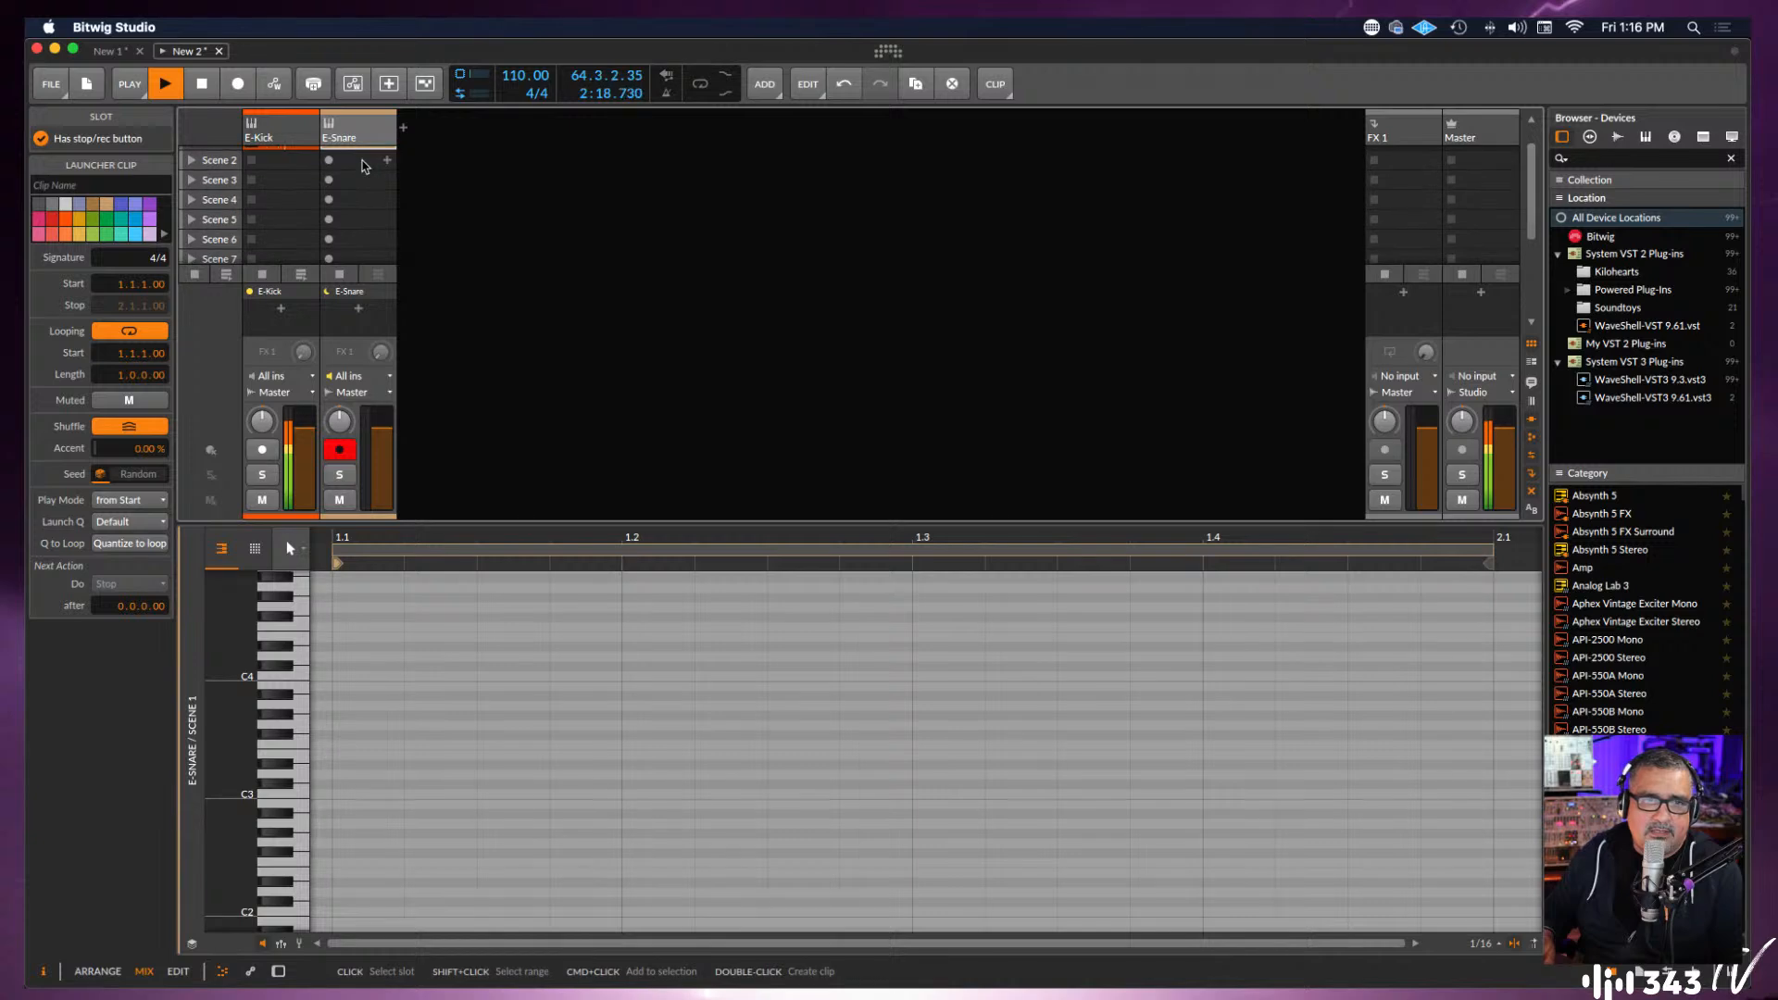
double_click(361, 139)
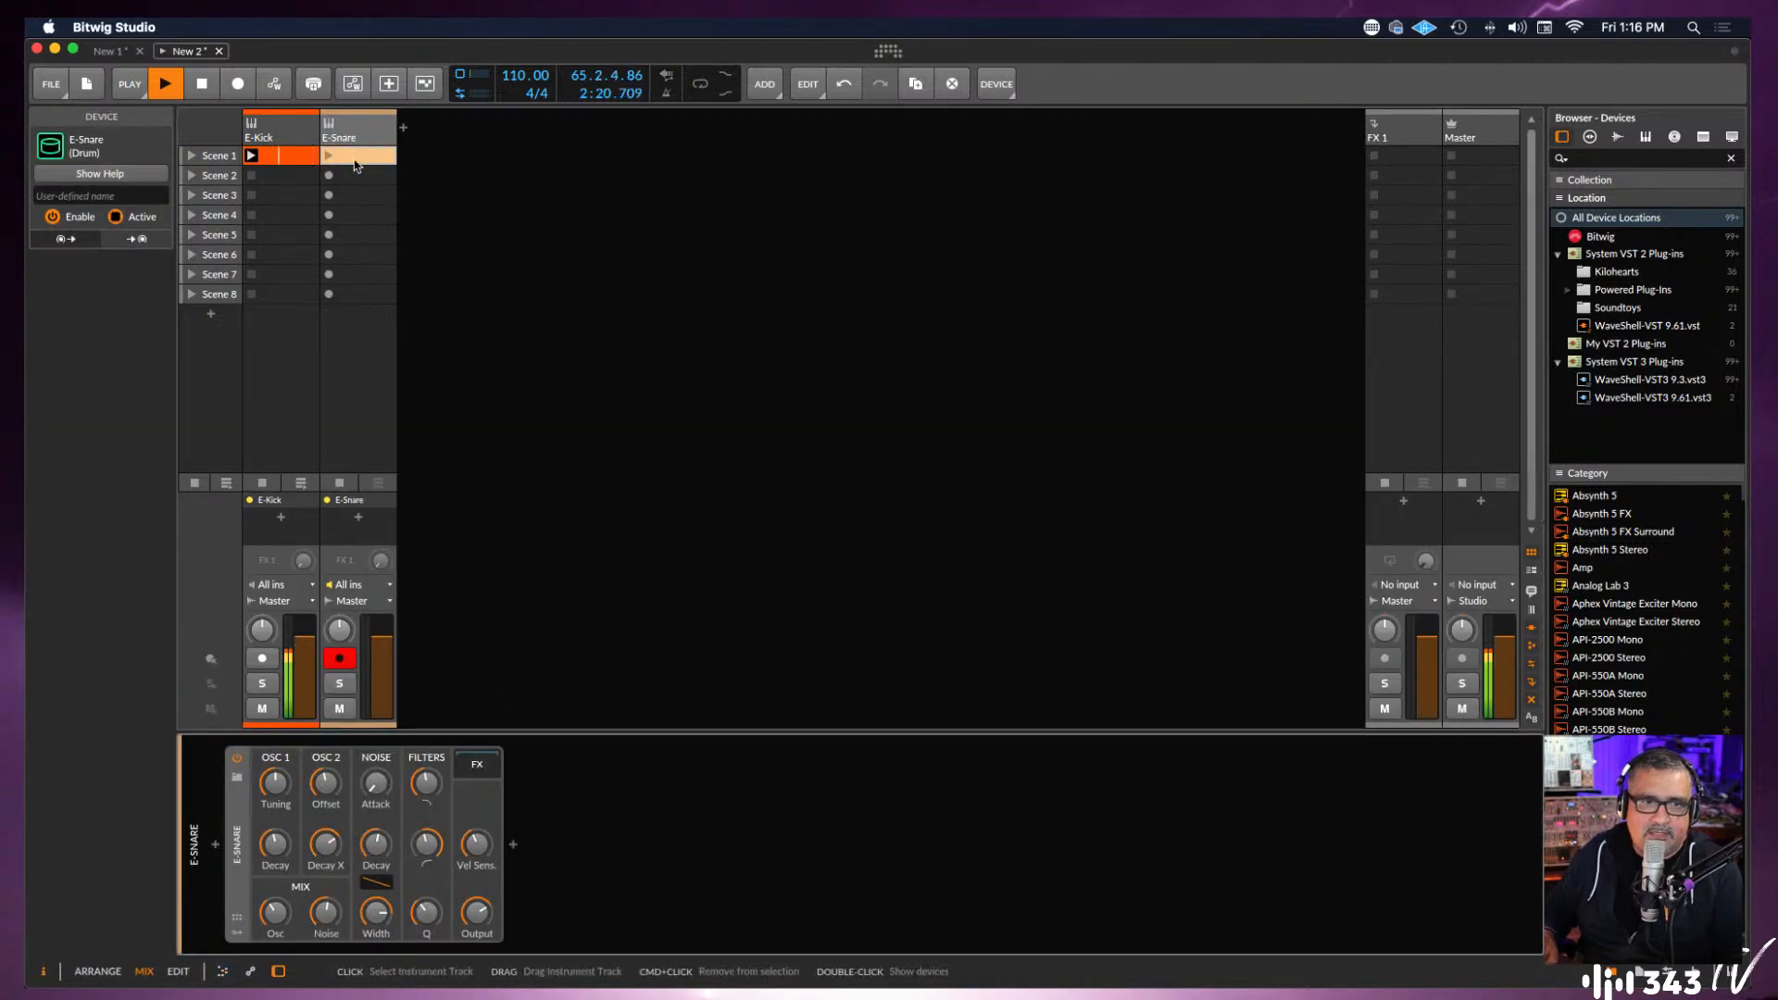
double_click(357, 156)
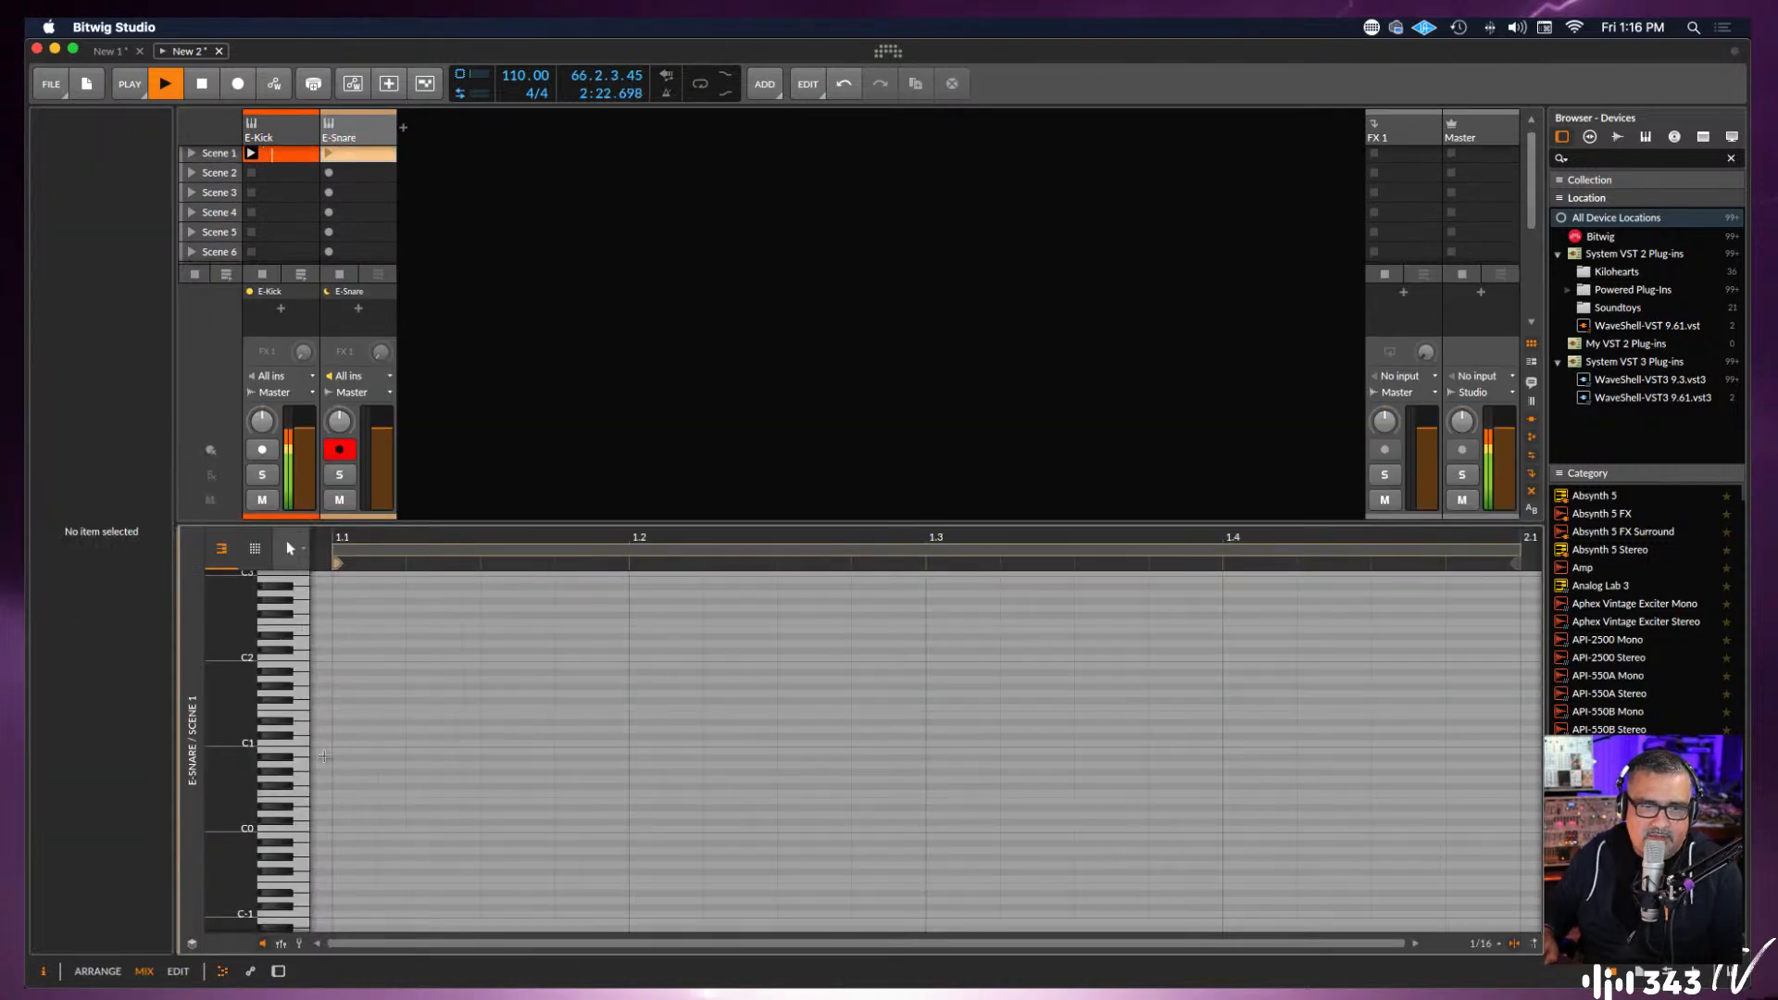
Place C1 snare notes on beats 1.2 and 1.4 of the E-Snare clip and launch the clip.
left_click(299, 685)
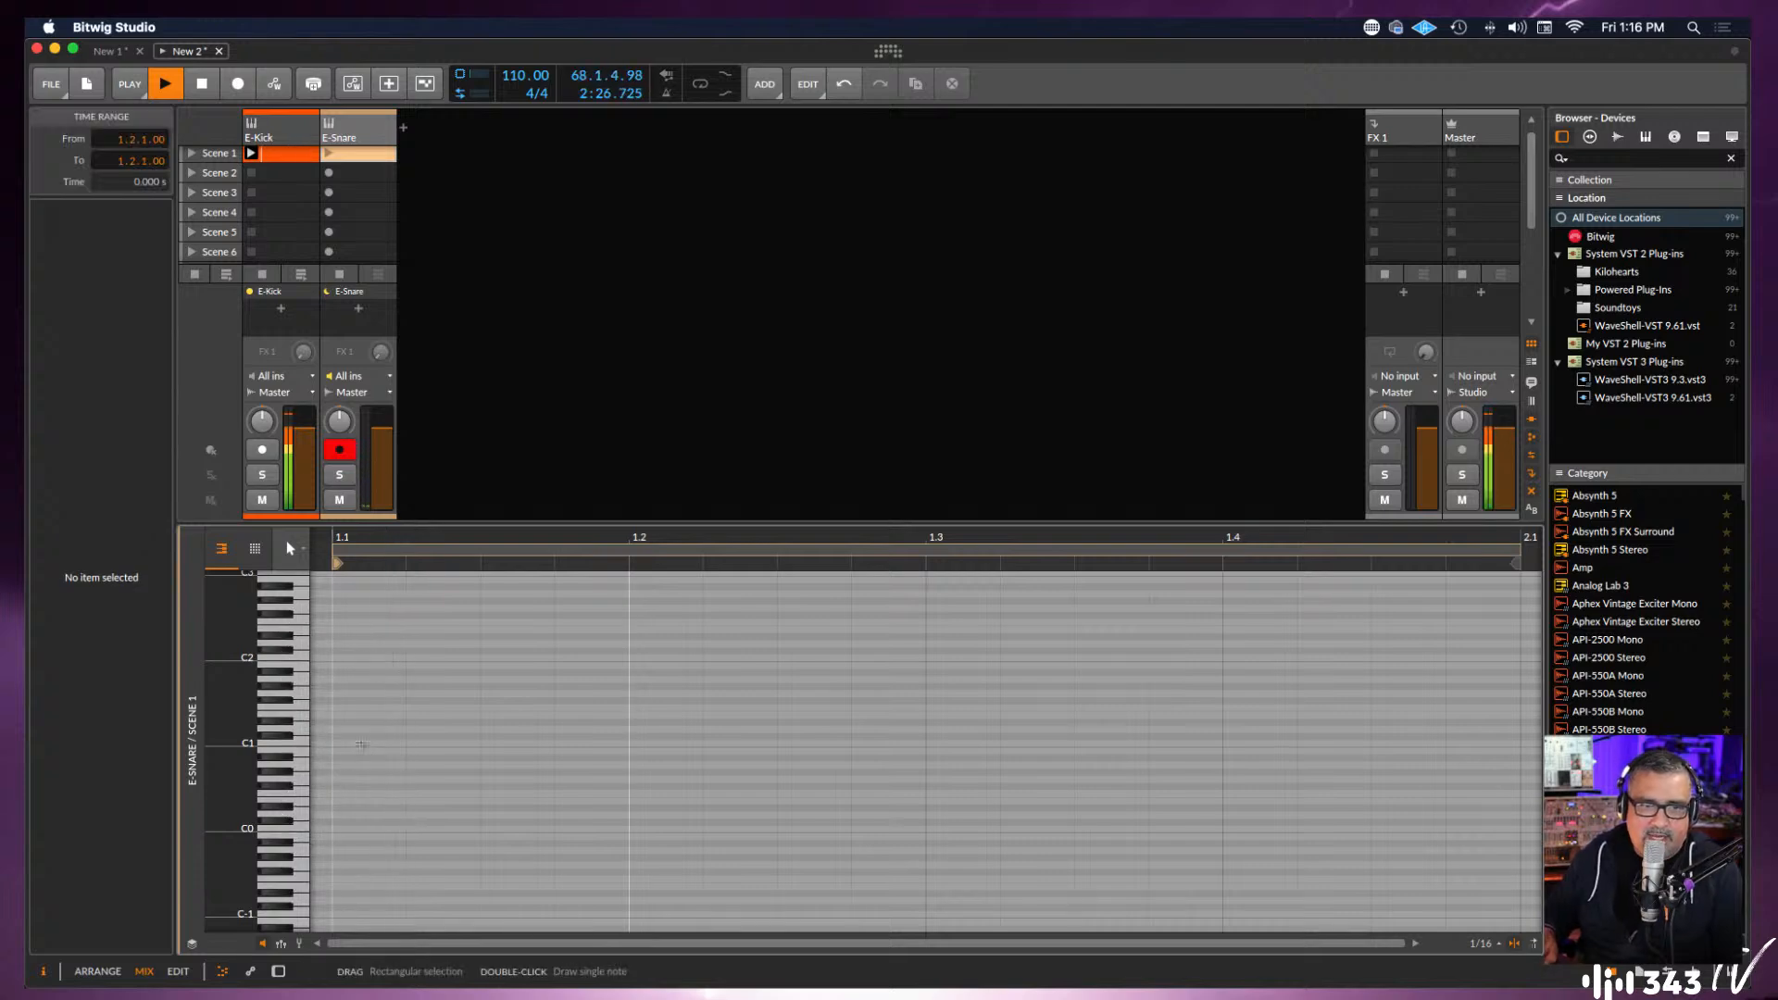
left_click(655, 744)
double_click(655, 744)
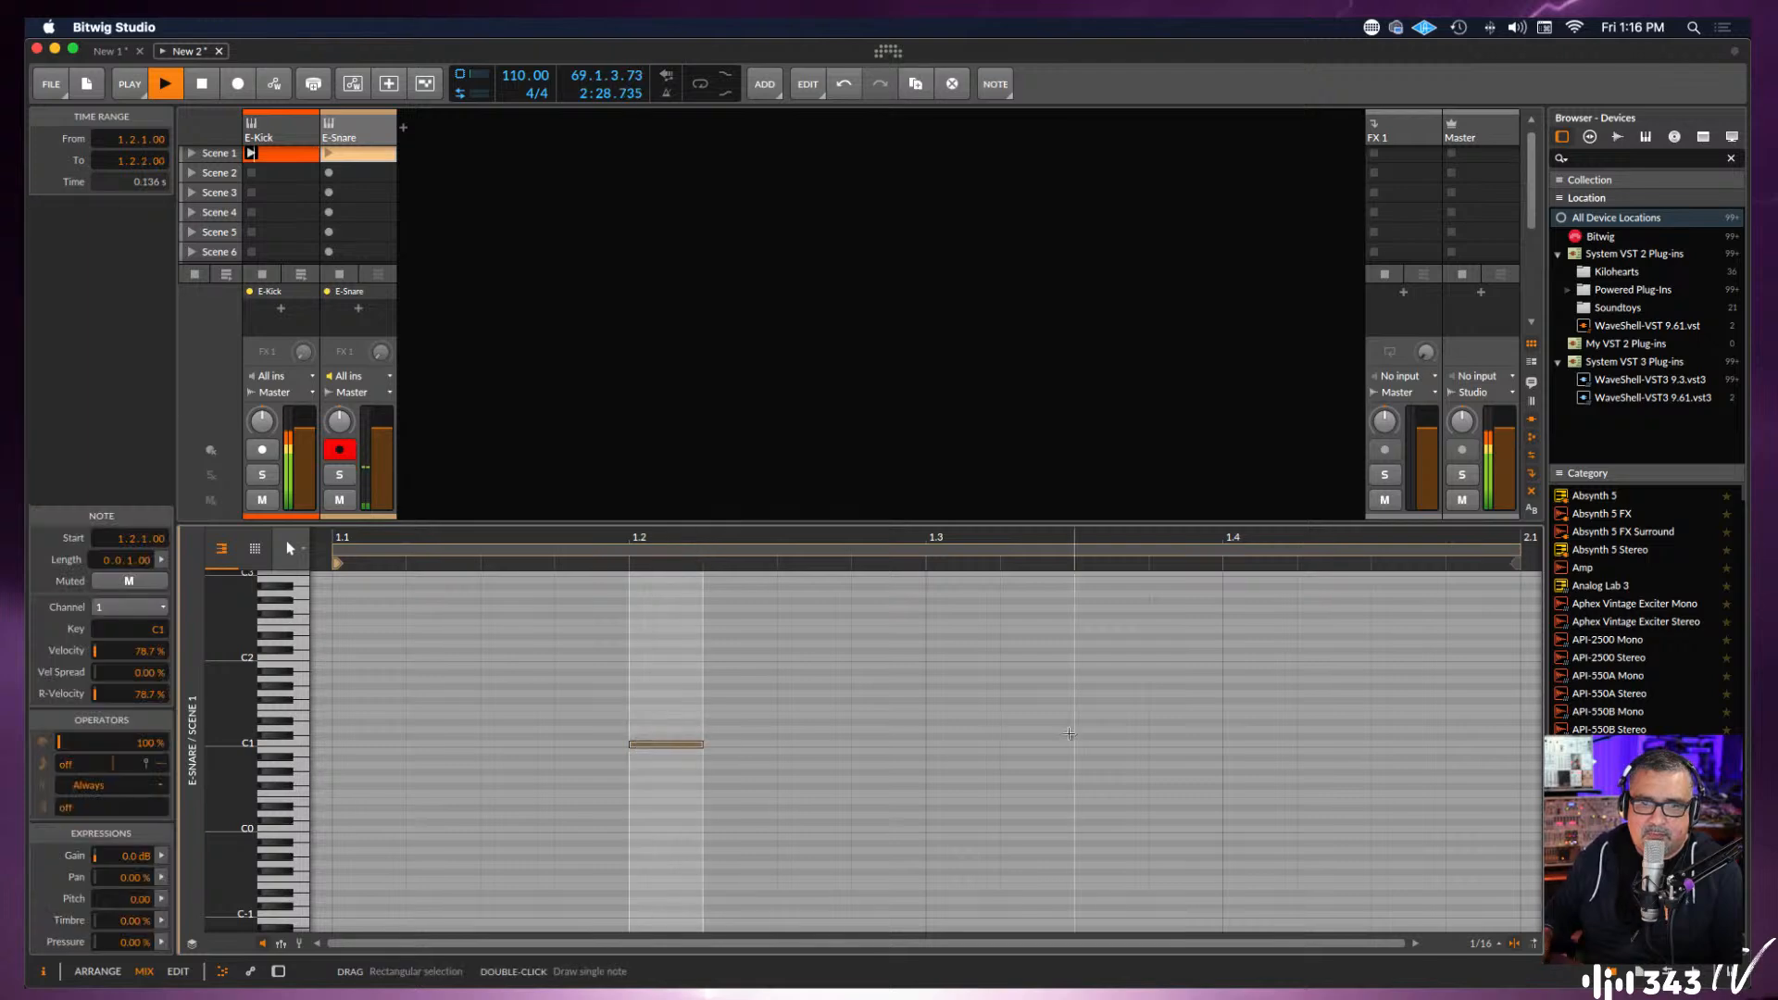
double_click(1253, 744)
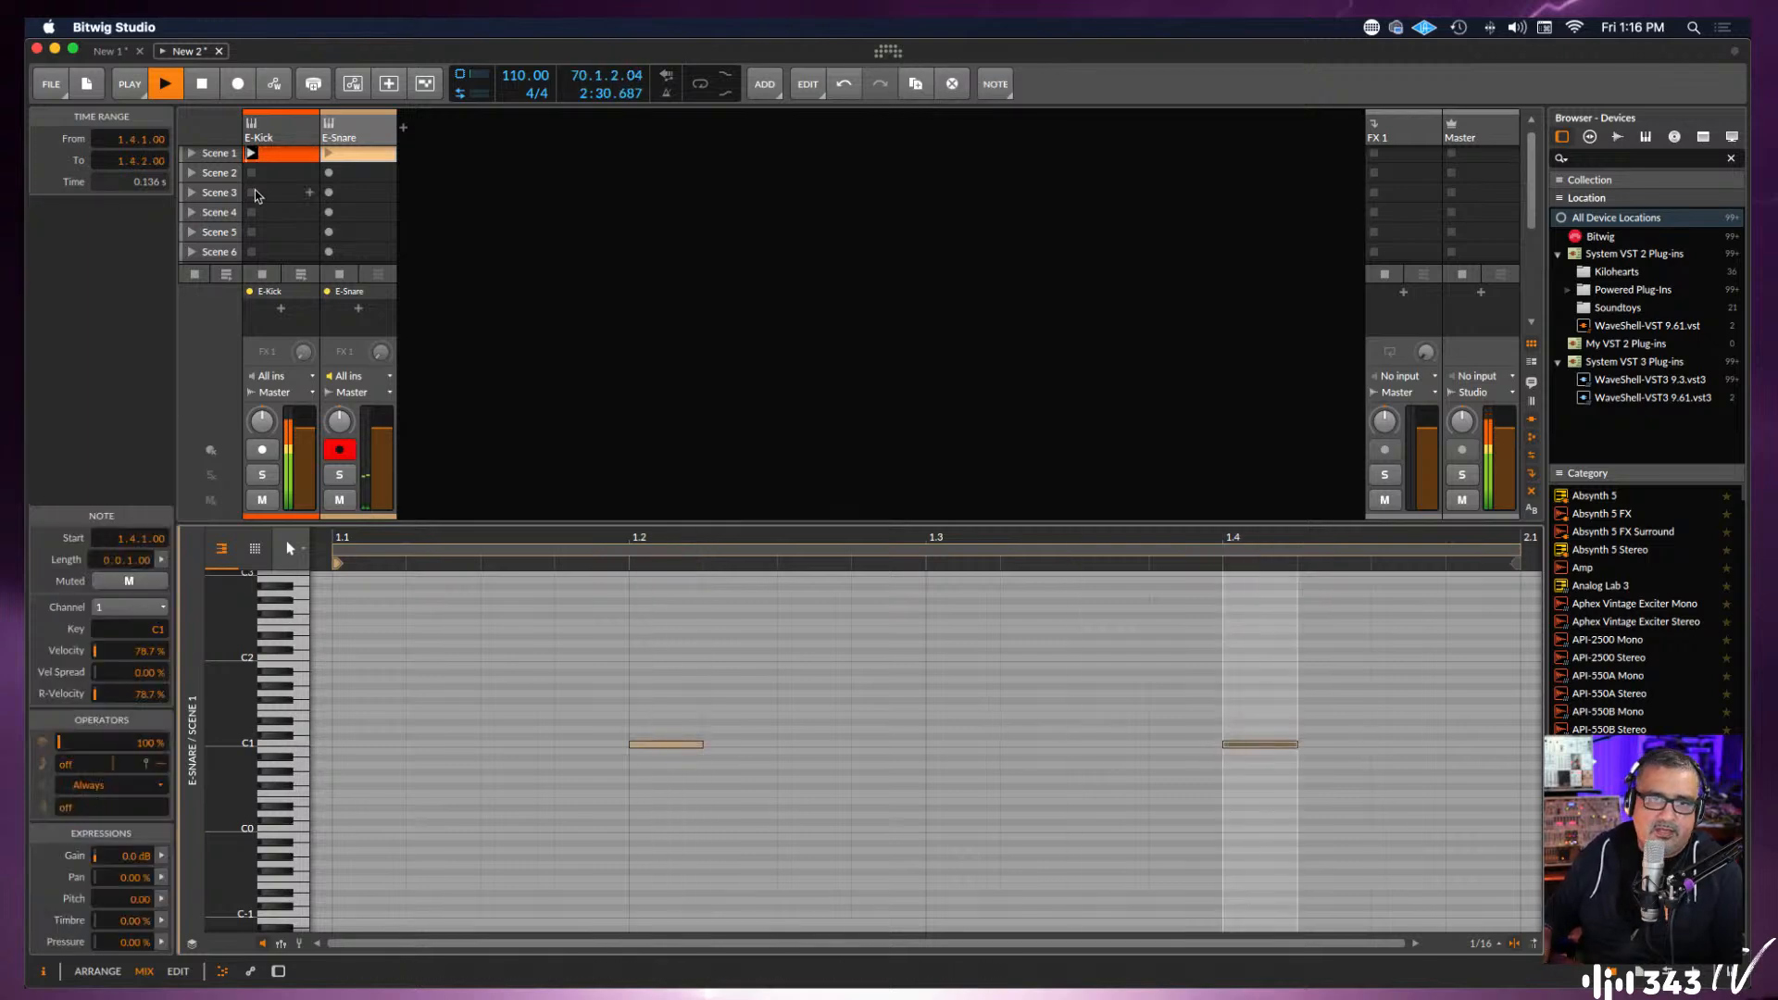
left_click(327, 156)
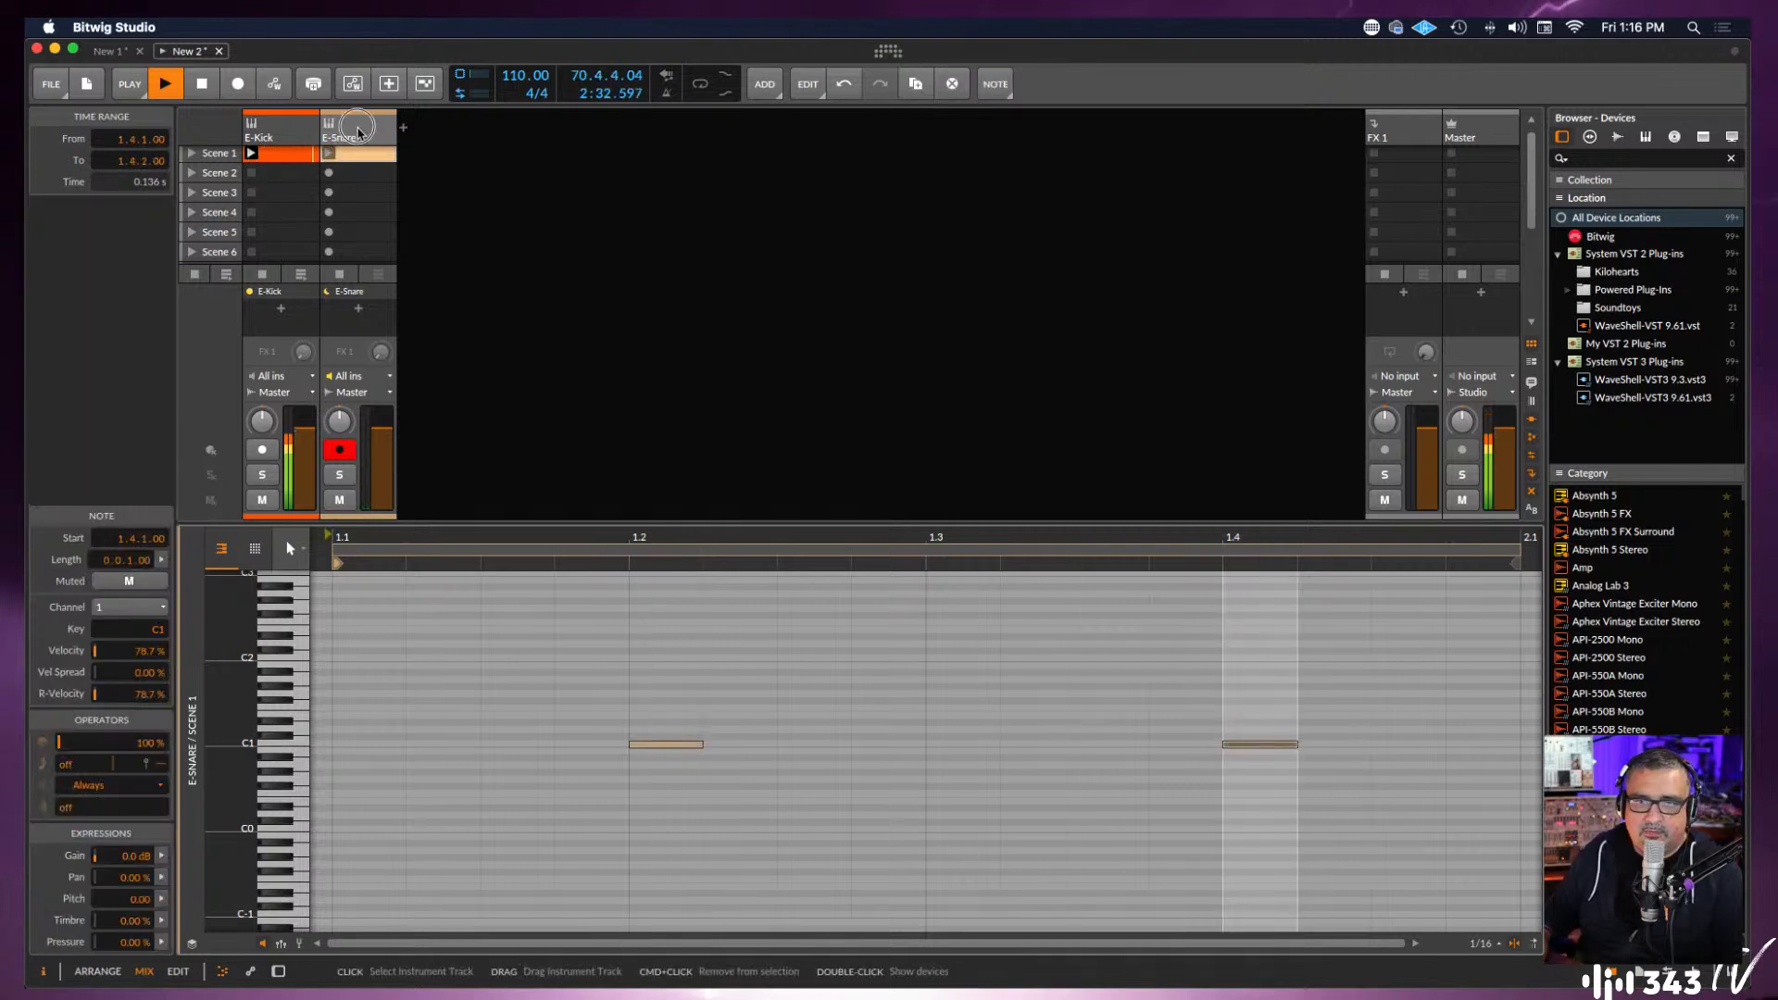
Show the E-Snare device's controls and try out its Osc 1 Tuning.
double_click(361, 133)
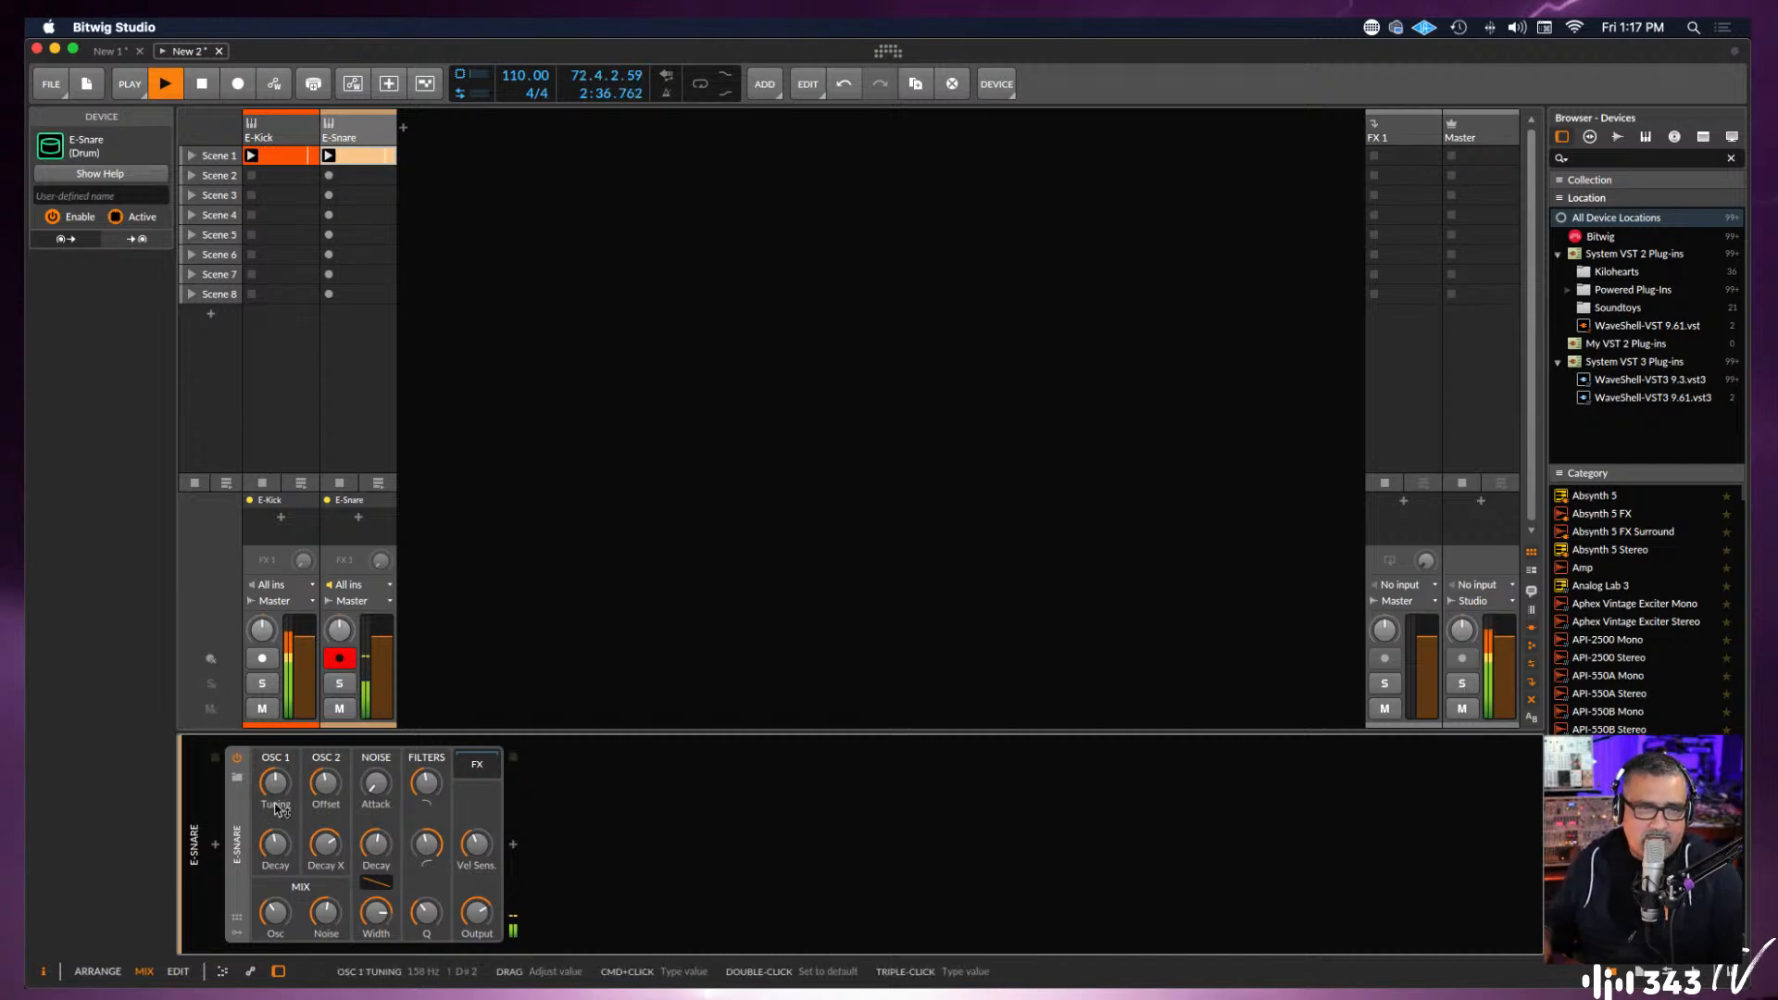
left_click_drag(276, 785, 276, 778)
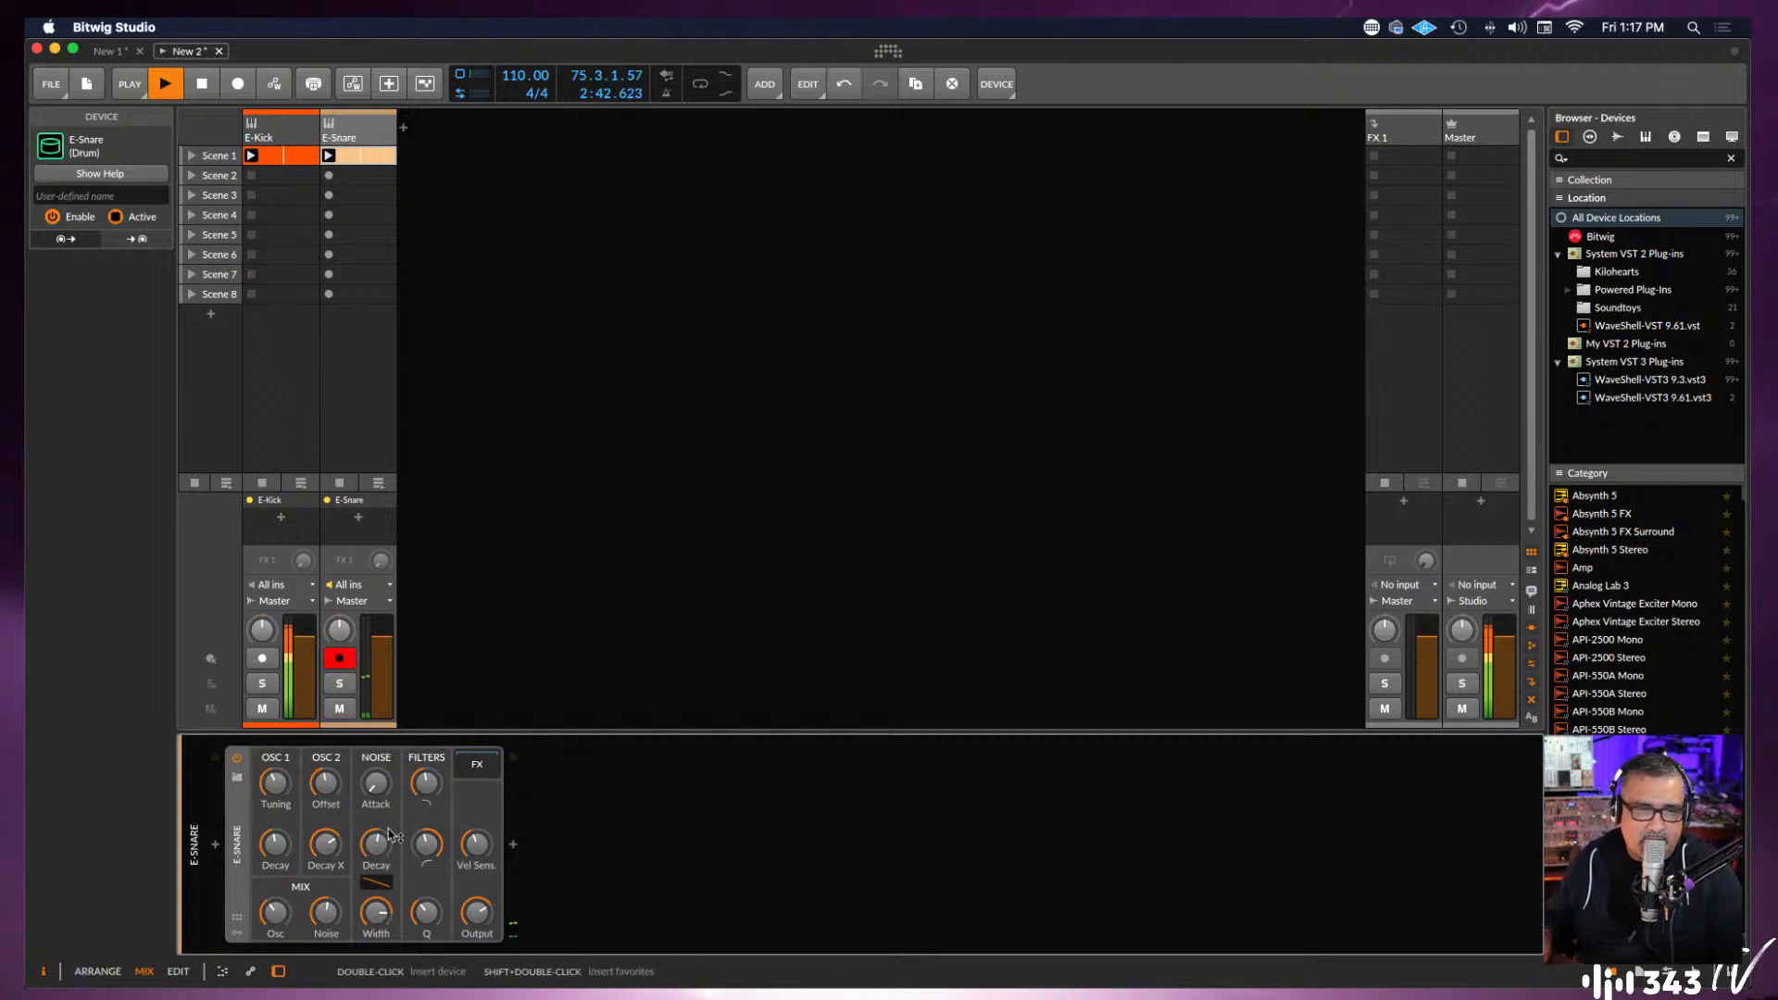
left_click_drag(274, 785, 274, 786)
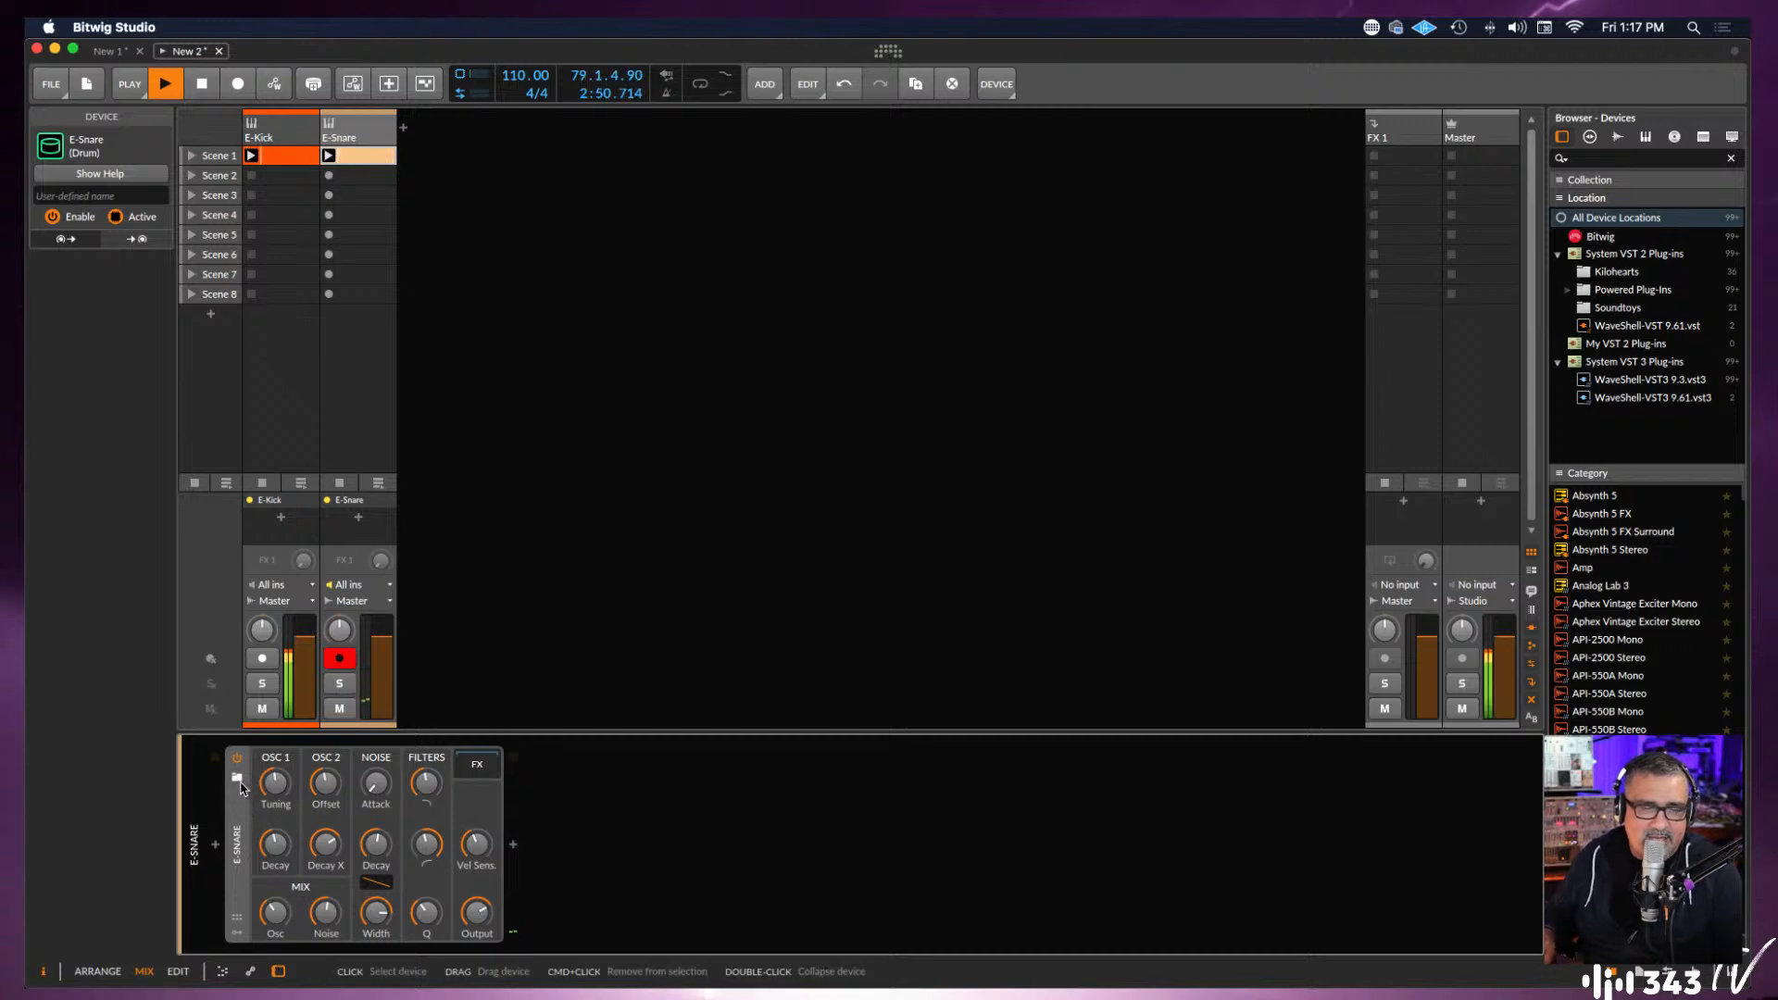
Open the E-Snare device's help view and adjust its oscillator tuning and offset, noise attack and high-cut filter there.
right_click(235, 815)
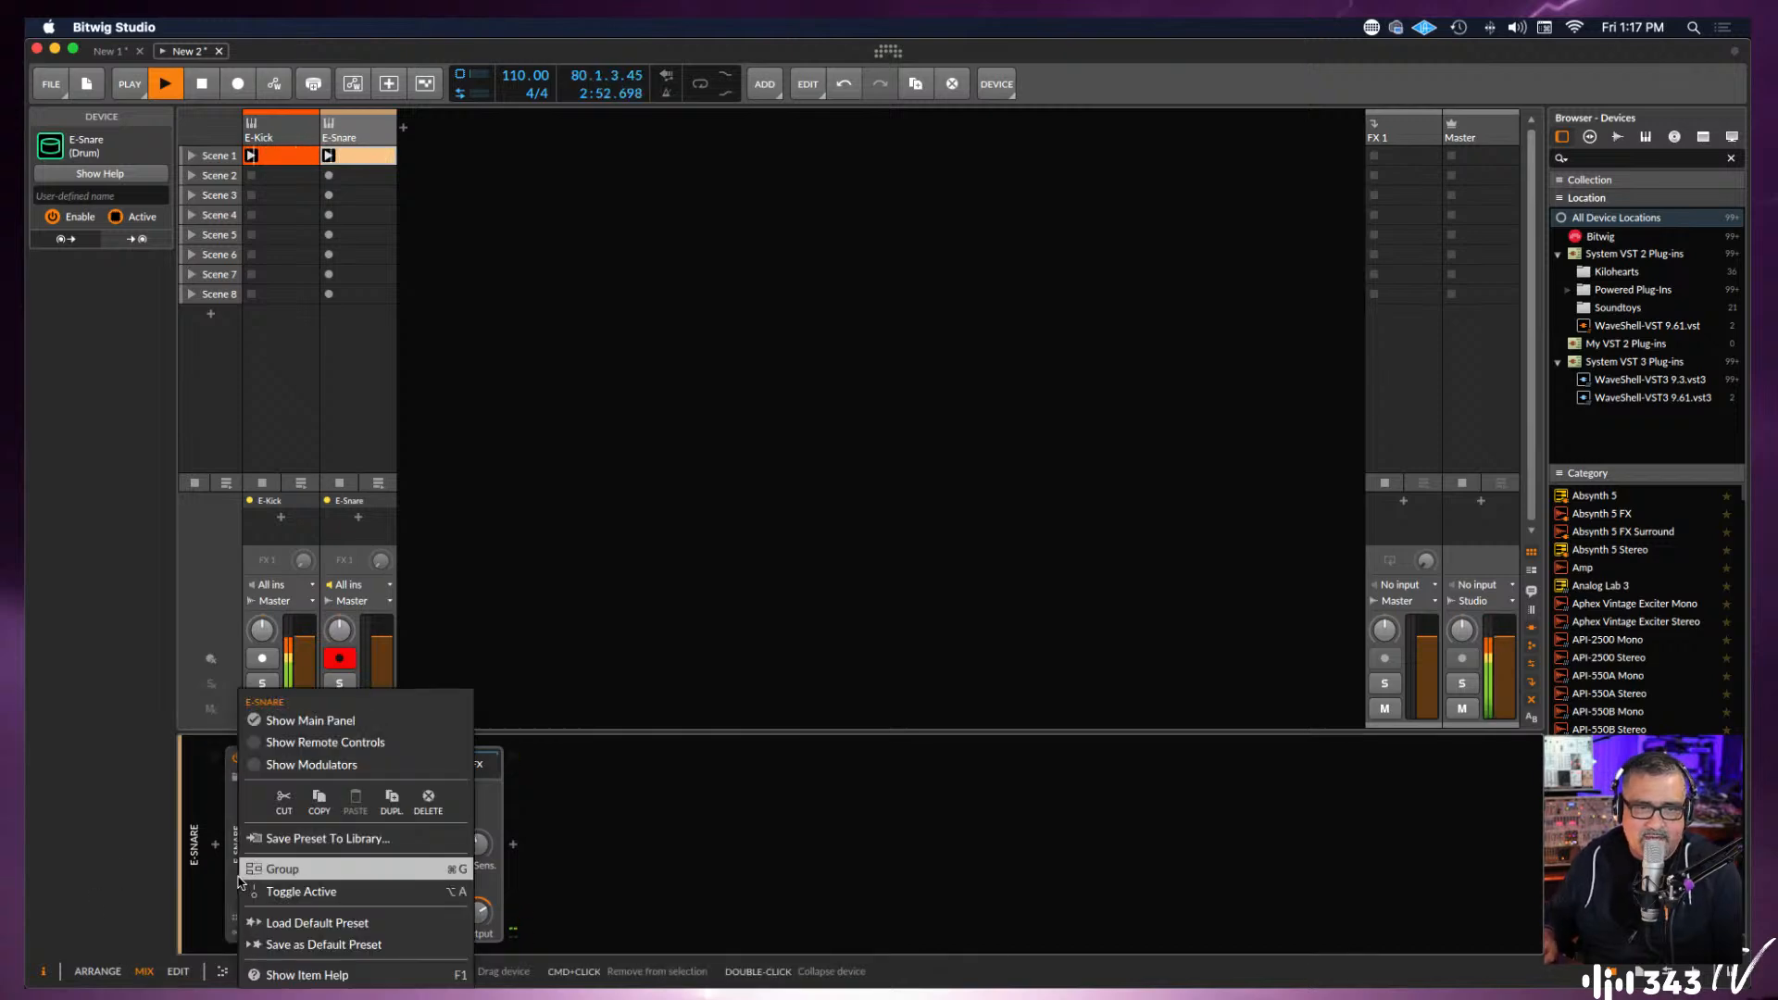
left_click(319, 975)
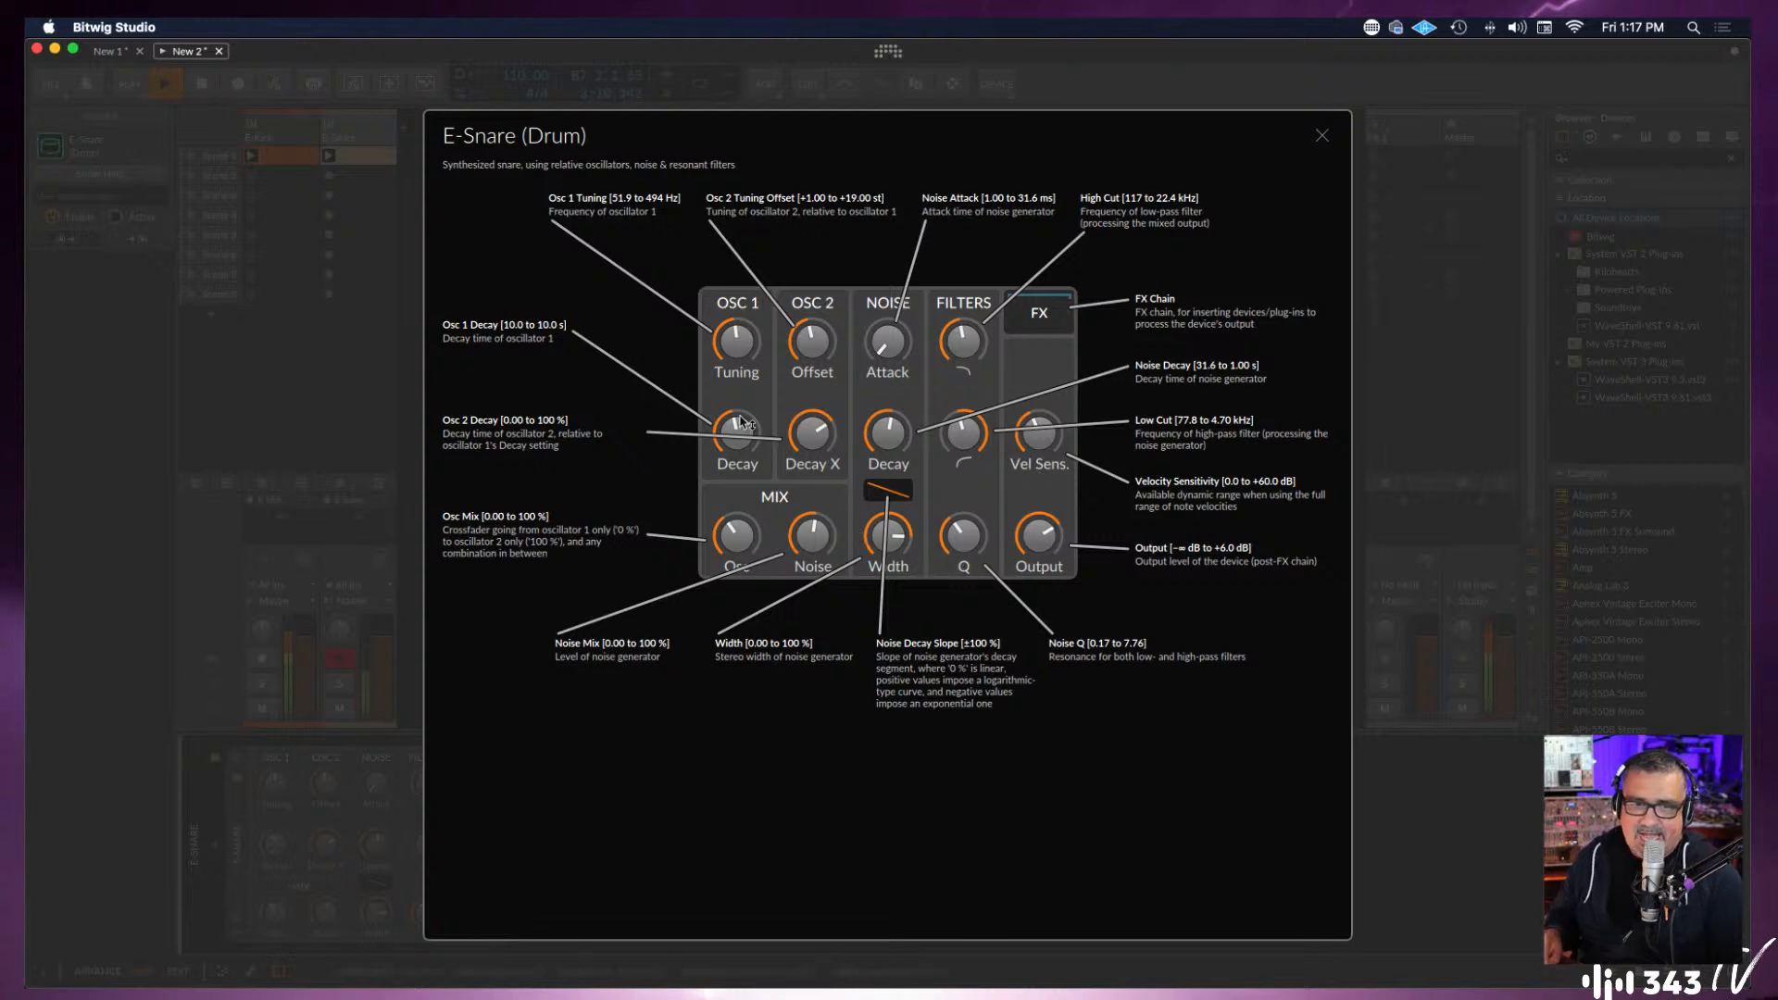
left_click_drag(733, 349, 817, 346)
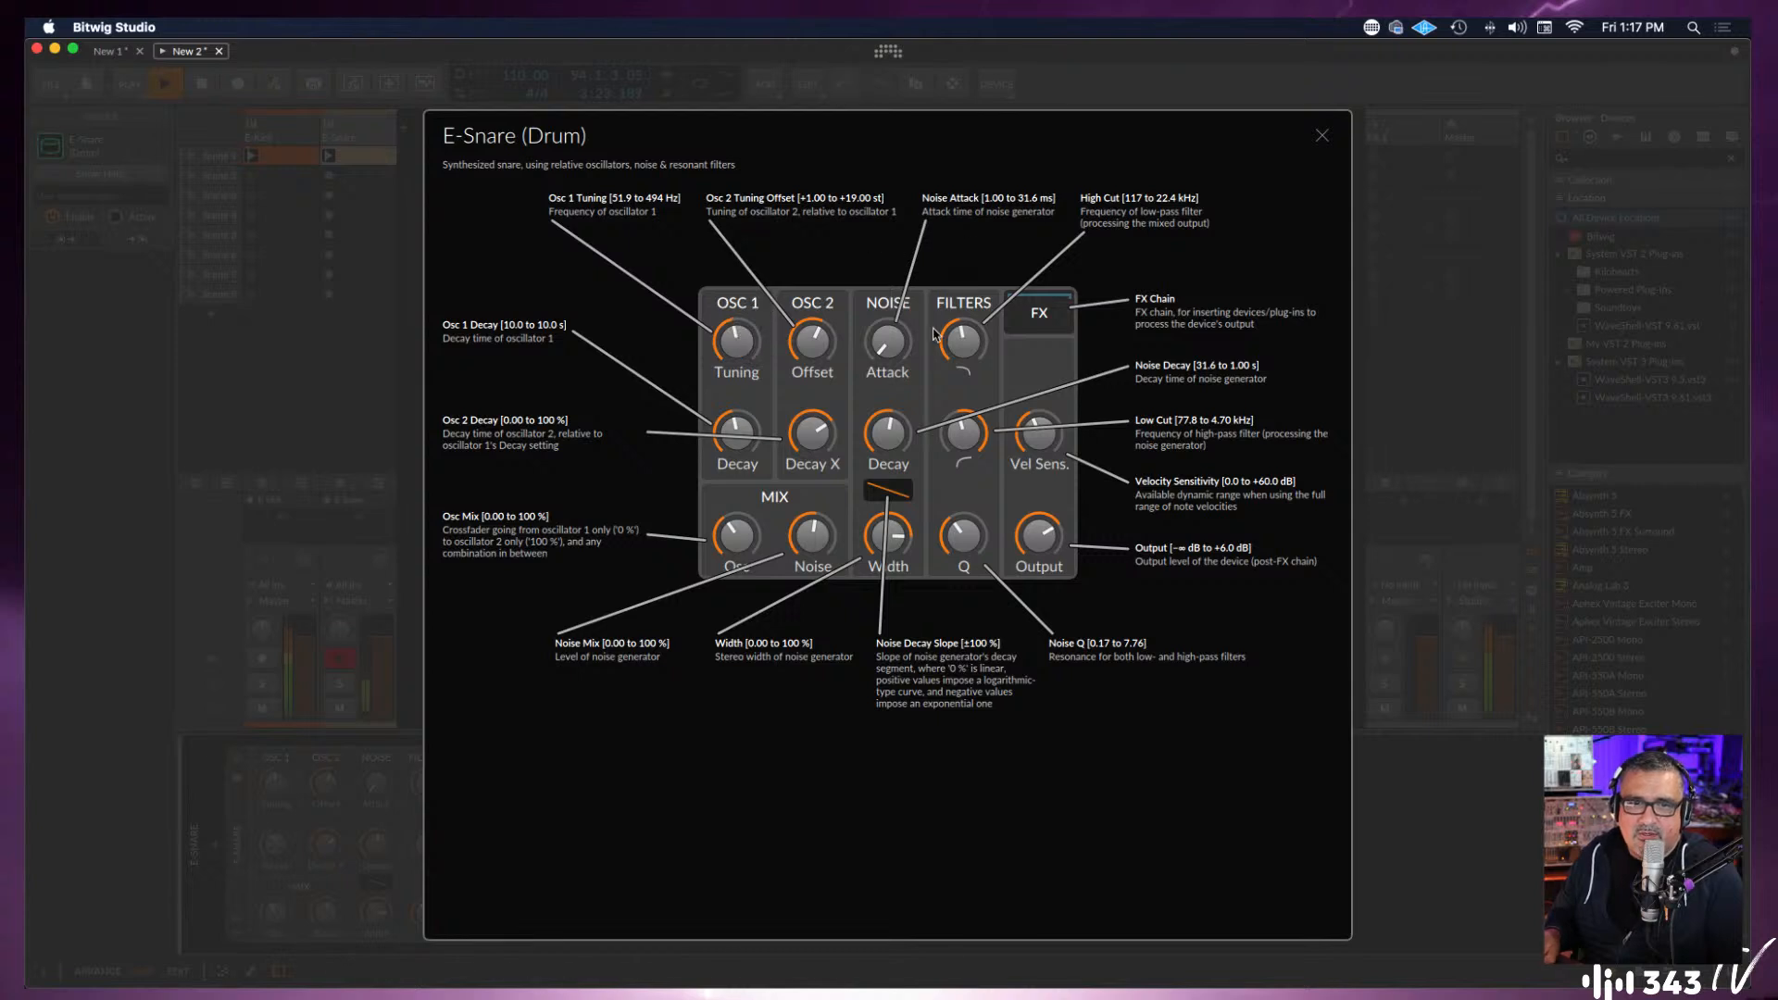
left_click_drag(897, 336, 968, 337)
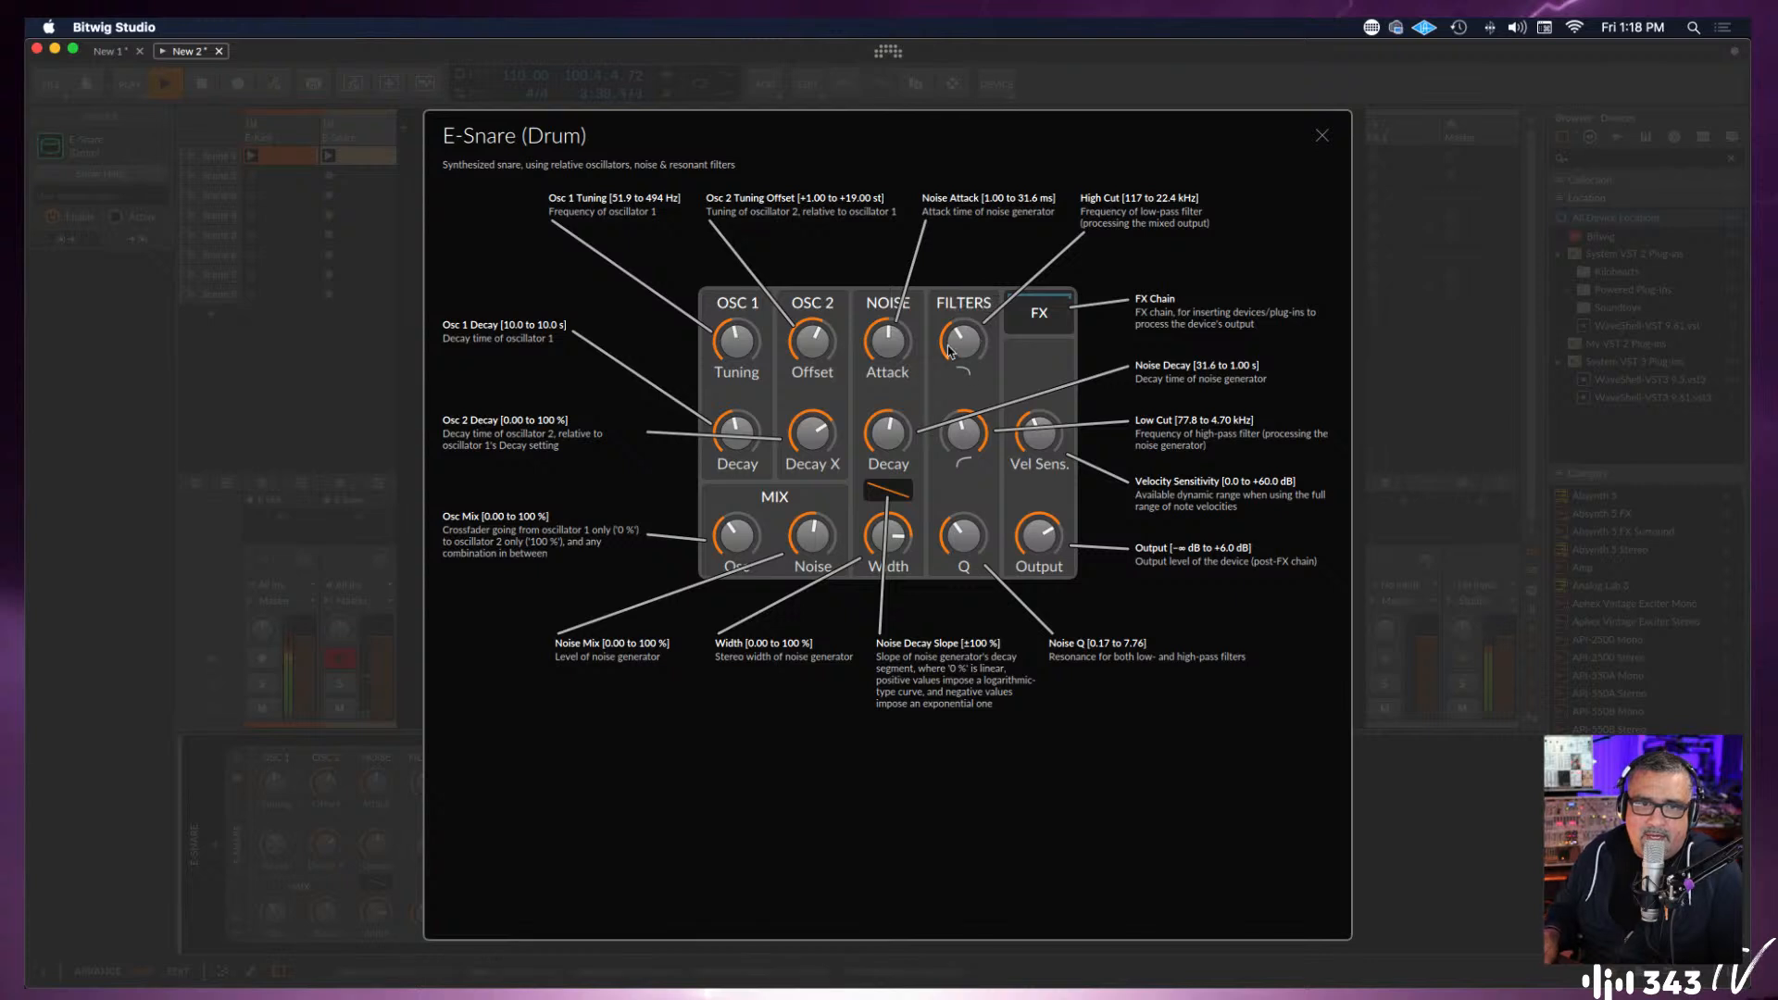
Adjust the E-Snare's Osc 1 Decay and Osc 2 Decay X, plus its Noise and Osc mix levels.
left_click_drag(741, 422, 806, 436)
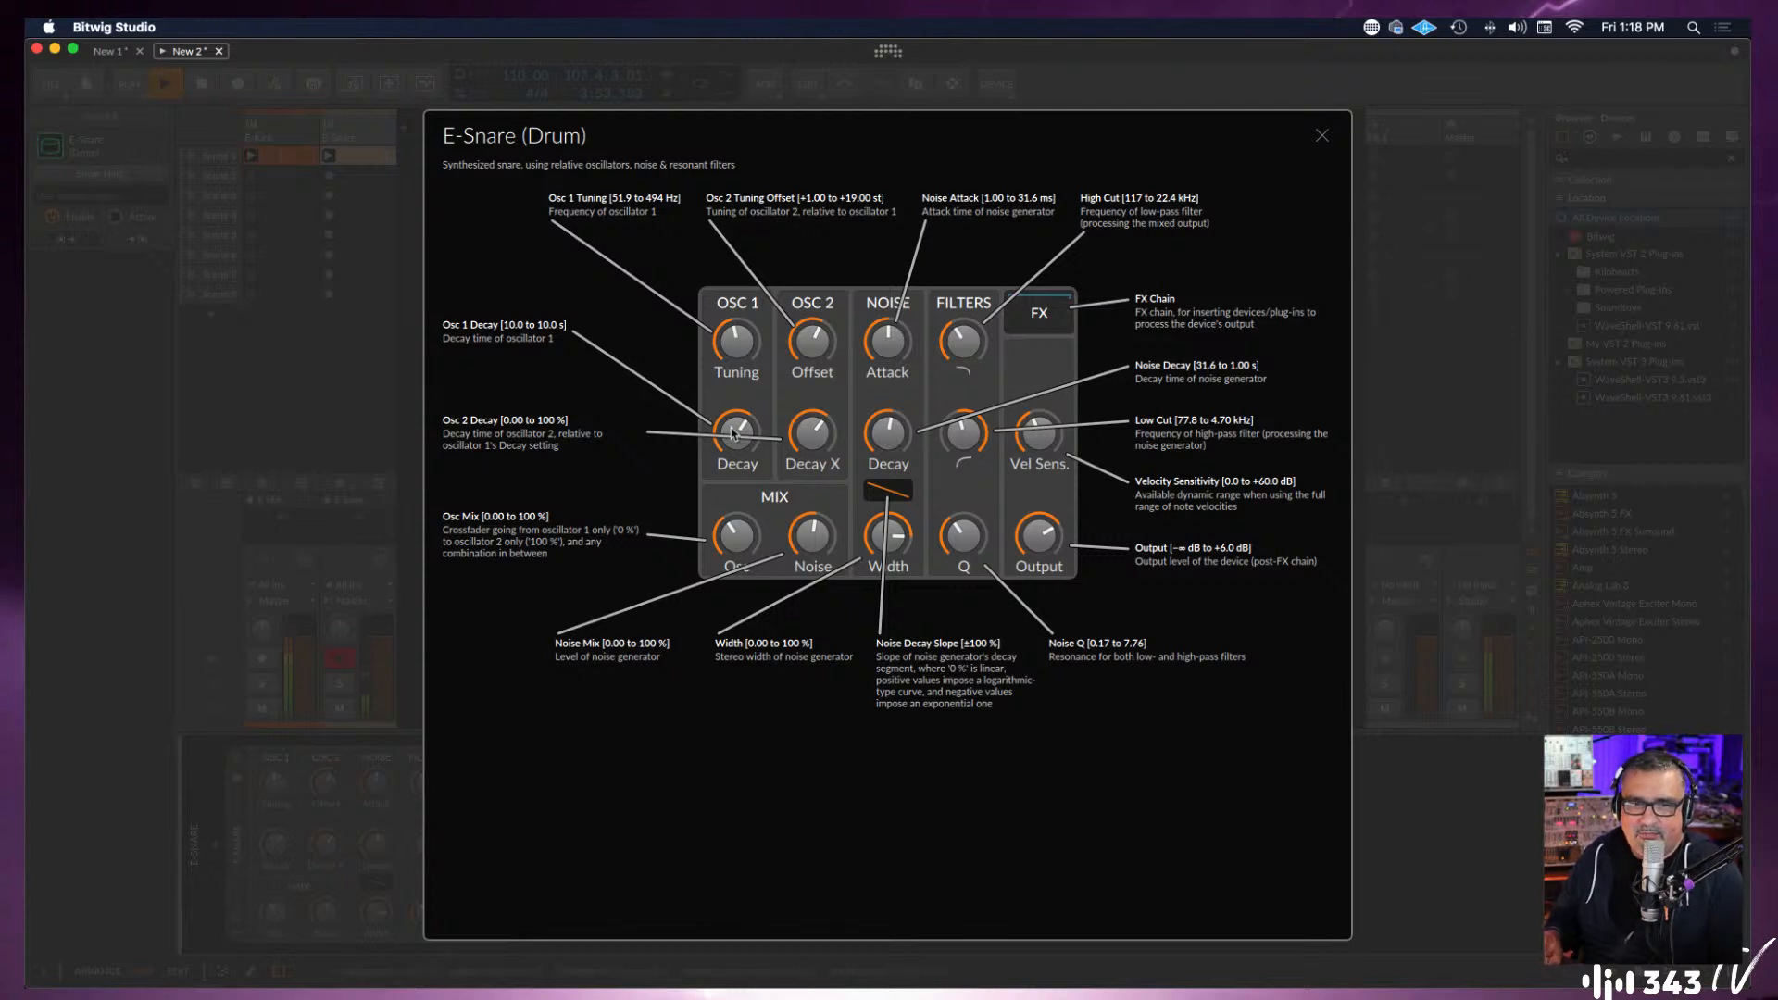
mouse_move(734, 424)
left_mouse_down()
mouse_move(803, 411)
mouse_move(744, 409)
mouse_move(819, 457)
mouse_move(746, 433)
left_mouse_up()
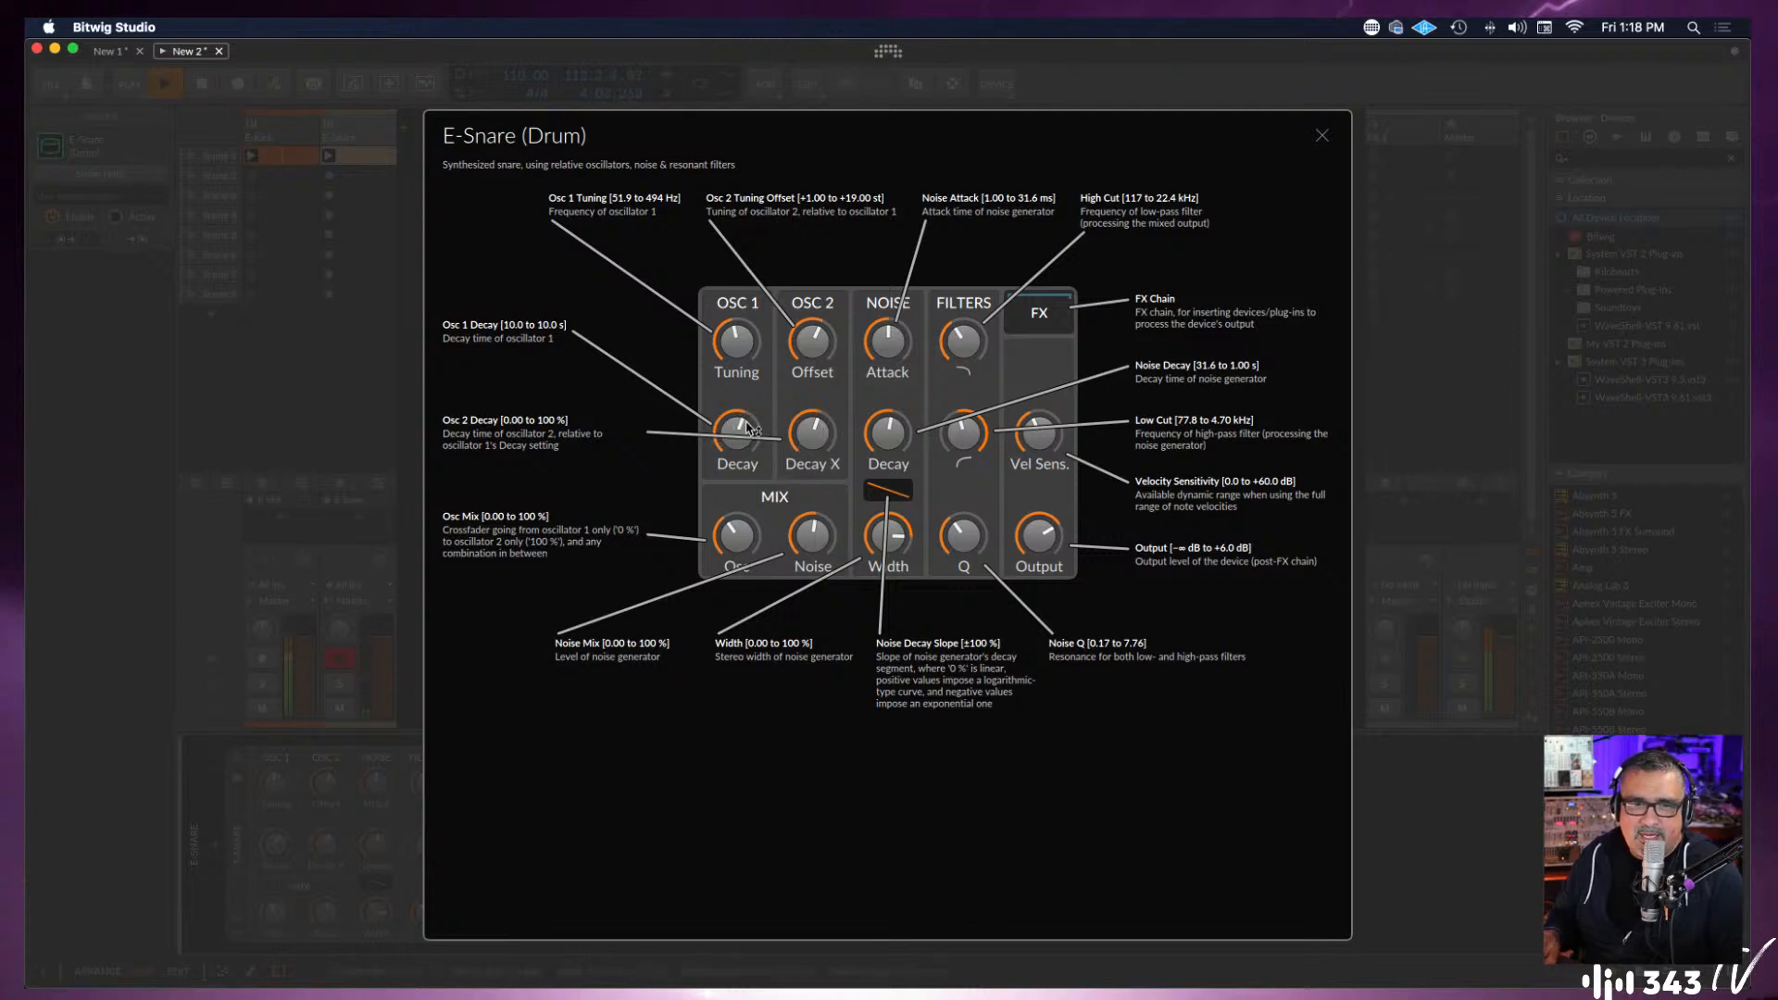
left_click(802, 435)
left_click_drag(814, 534, 739, 537)
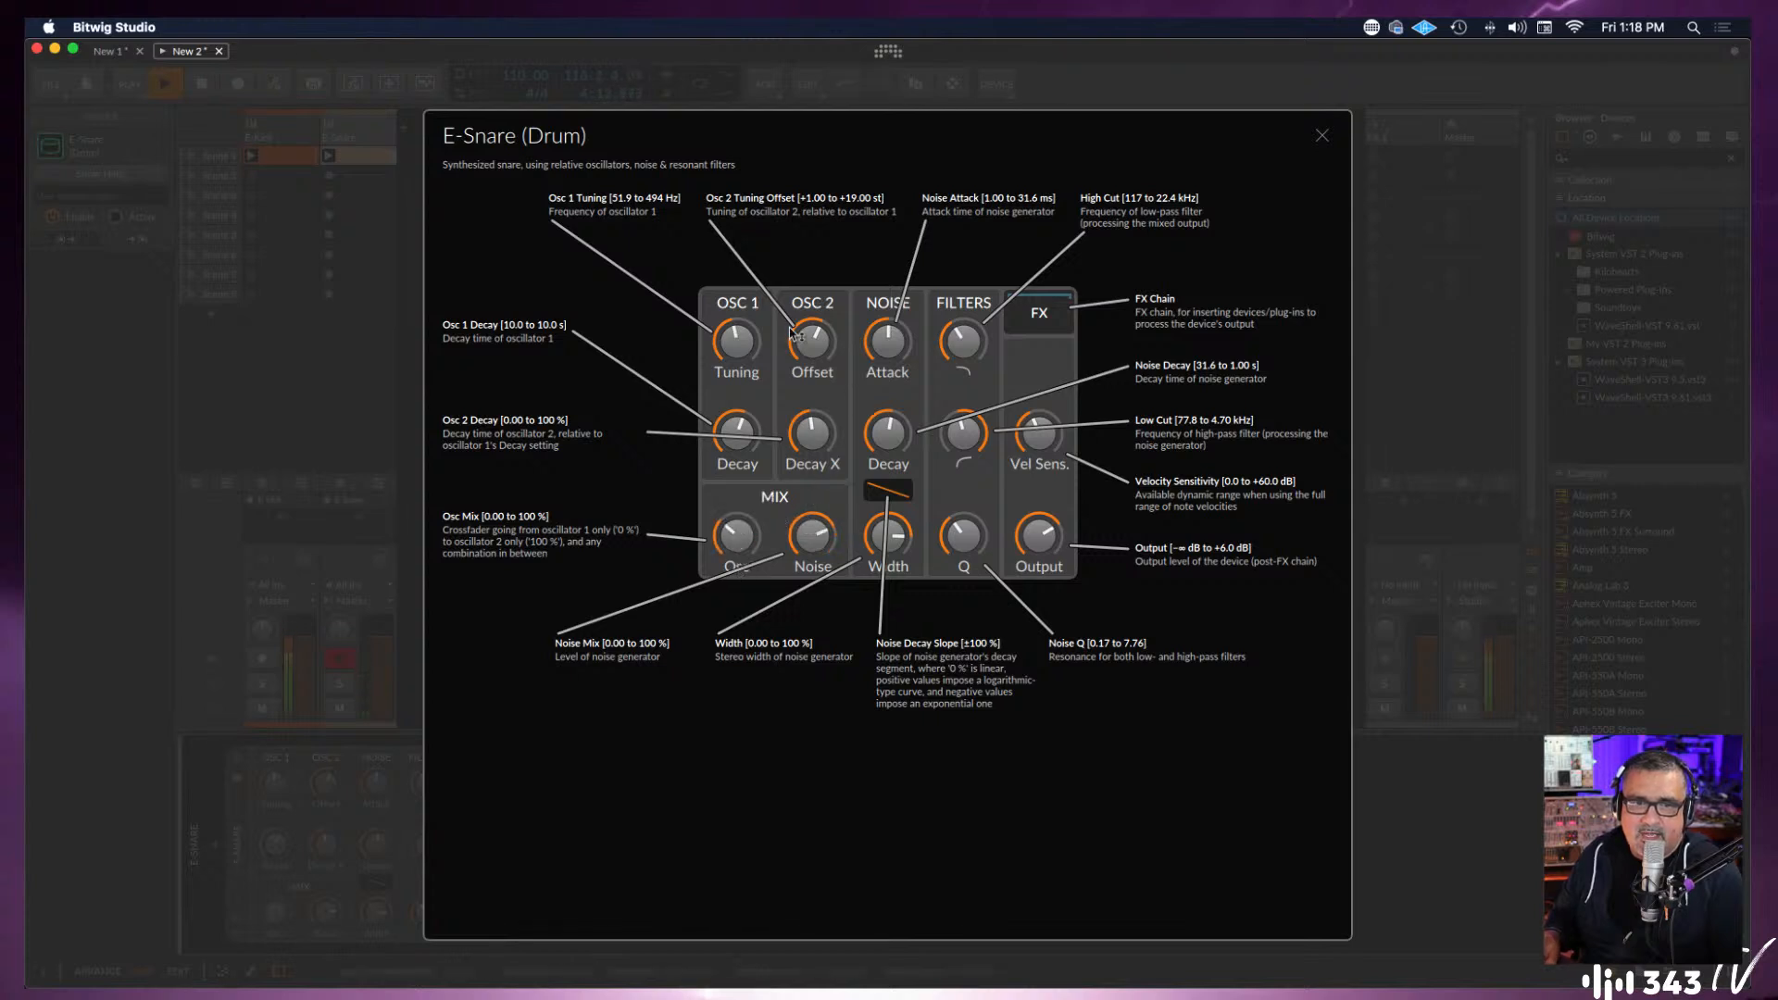
Set the noise attack to about 9.66 ms, adjust the noise decay, decay slope and width, and close the help view.
left_click_drag(880, 346, 881, 337)
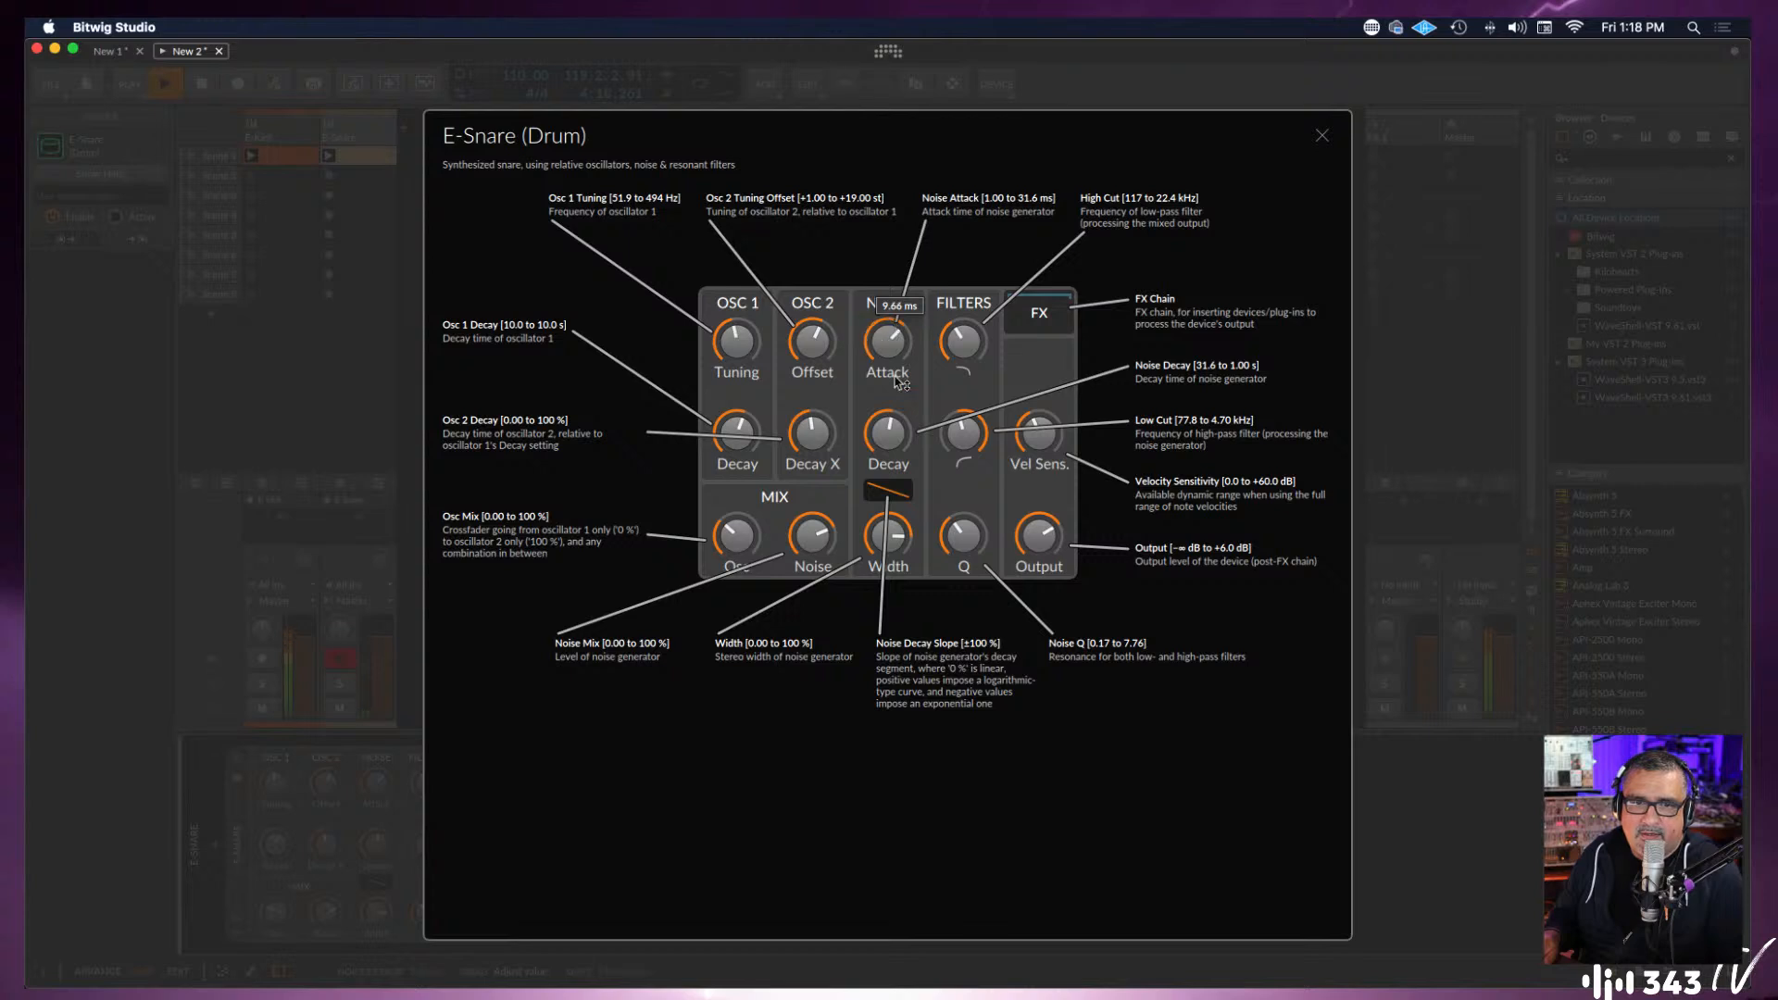
left_click_drag(891, 424, 894, 425)
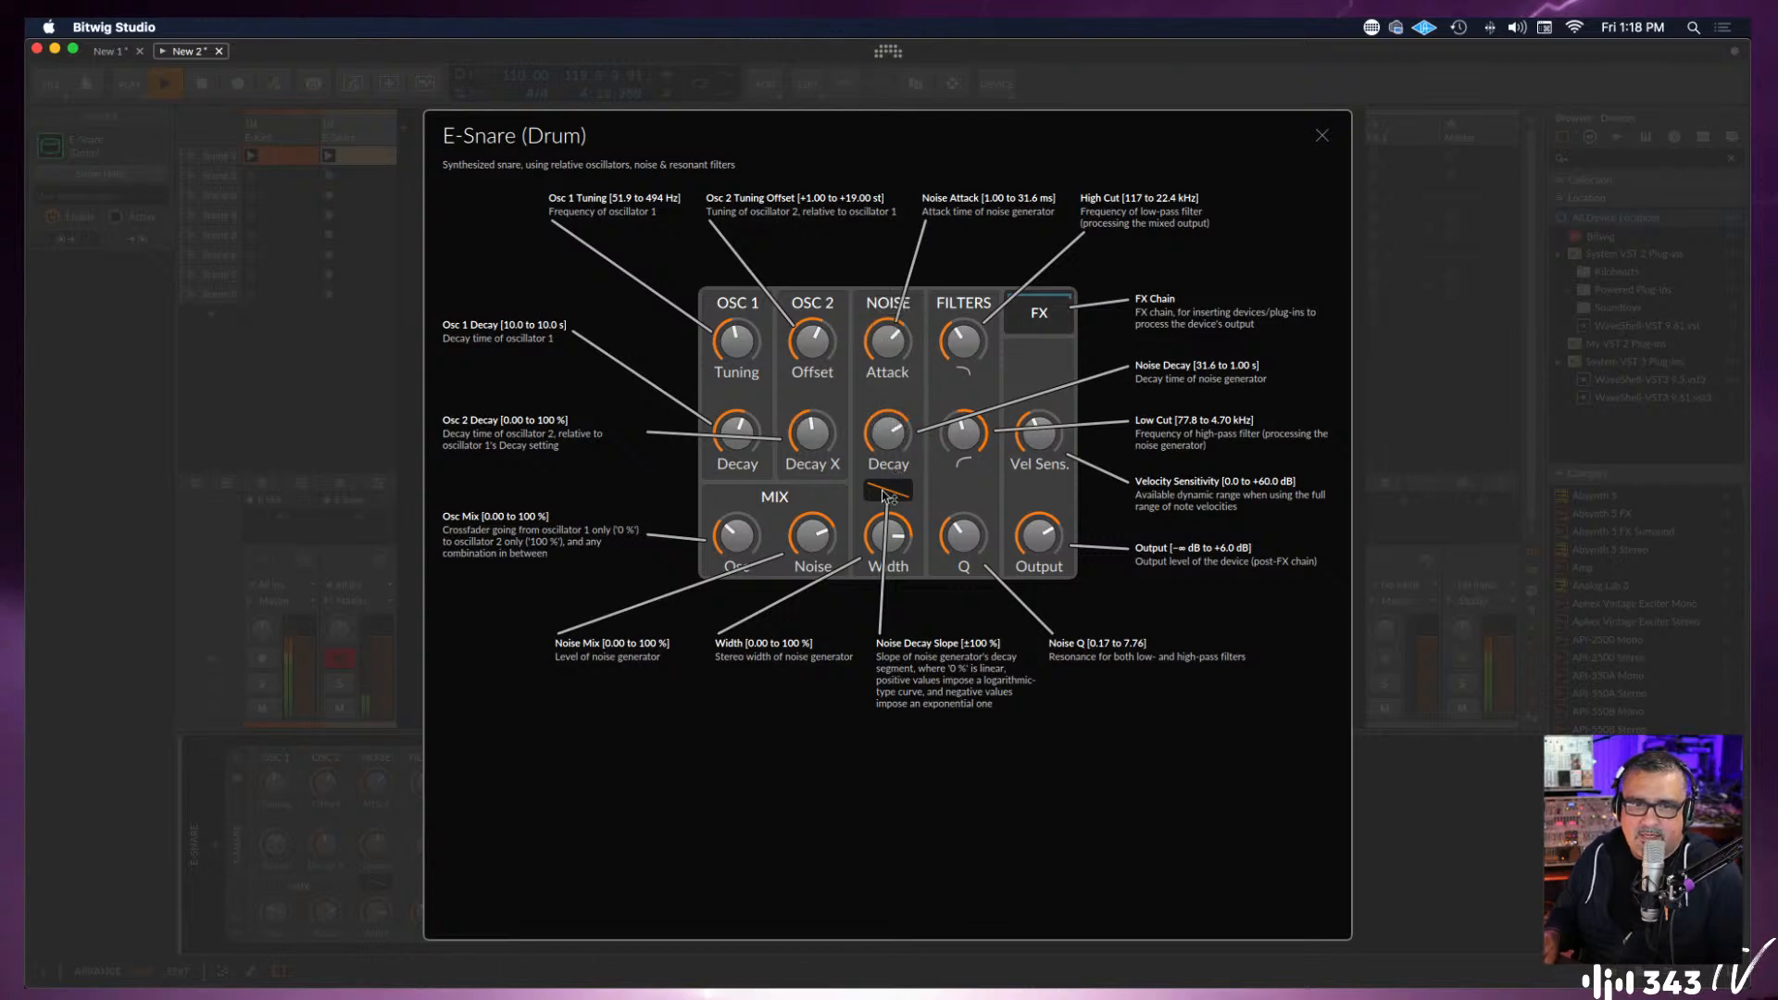
left_click_drag(887, 492, 885, 492)
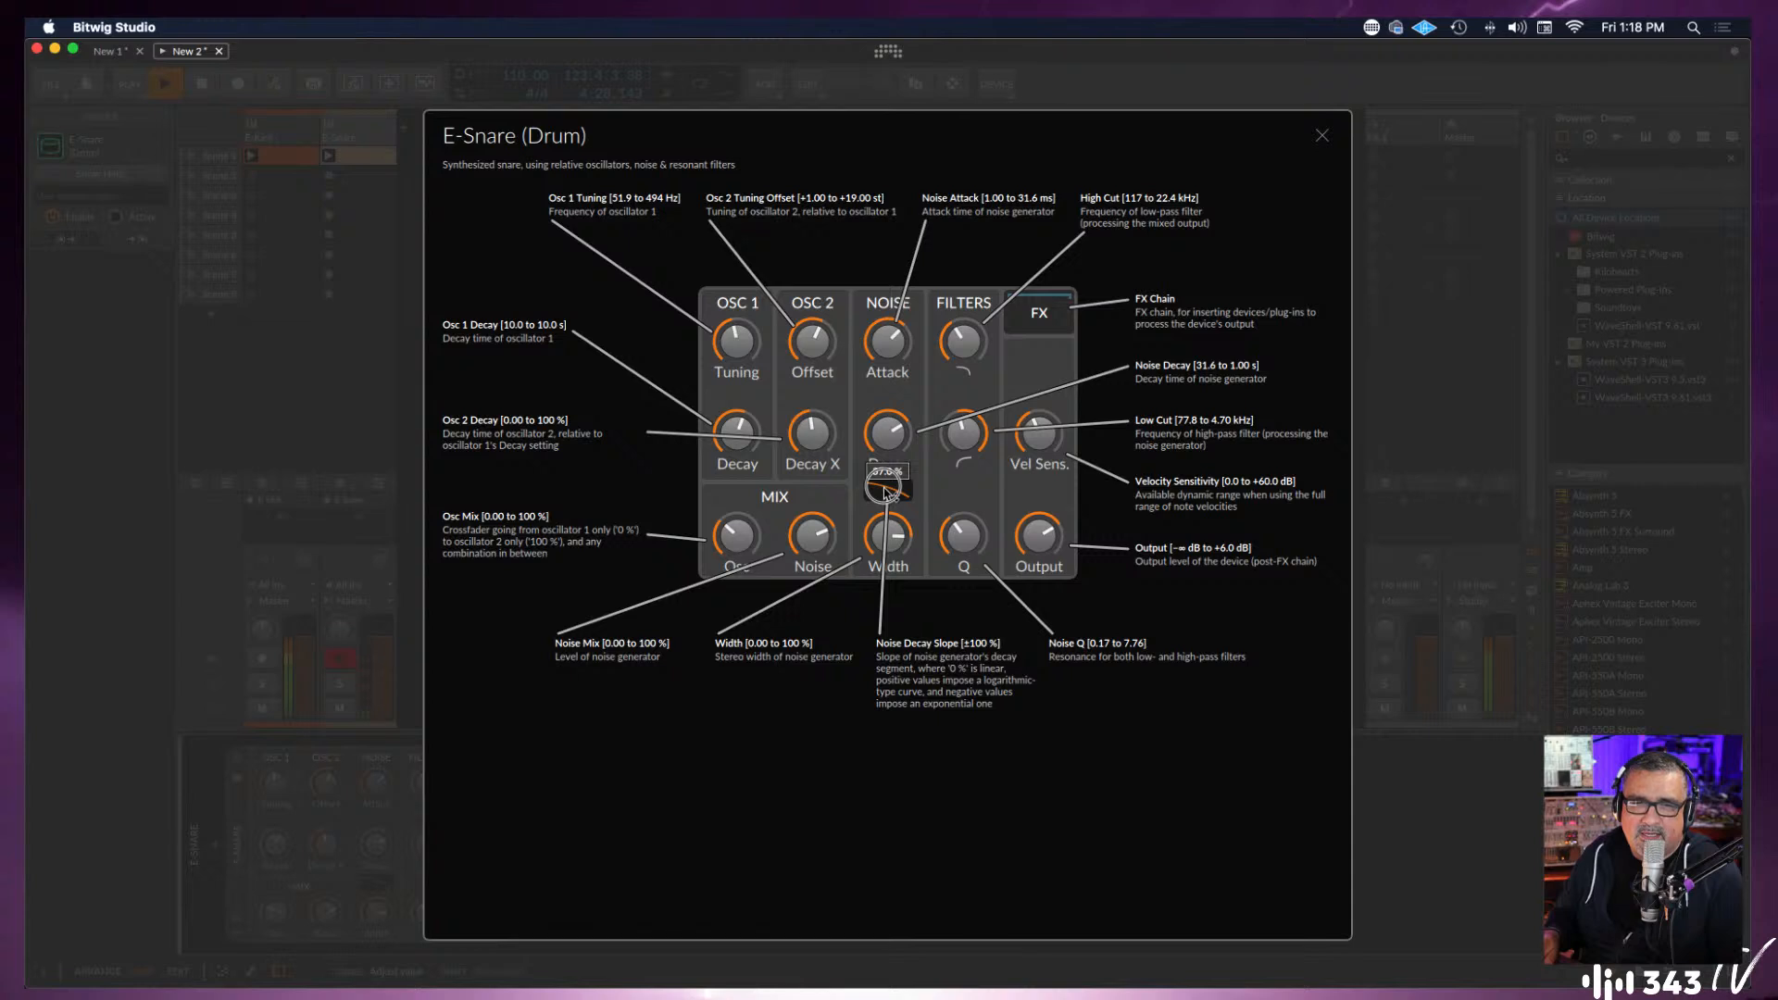
left_click_drag(884, 491, 893, 530)
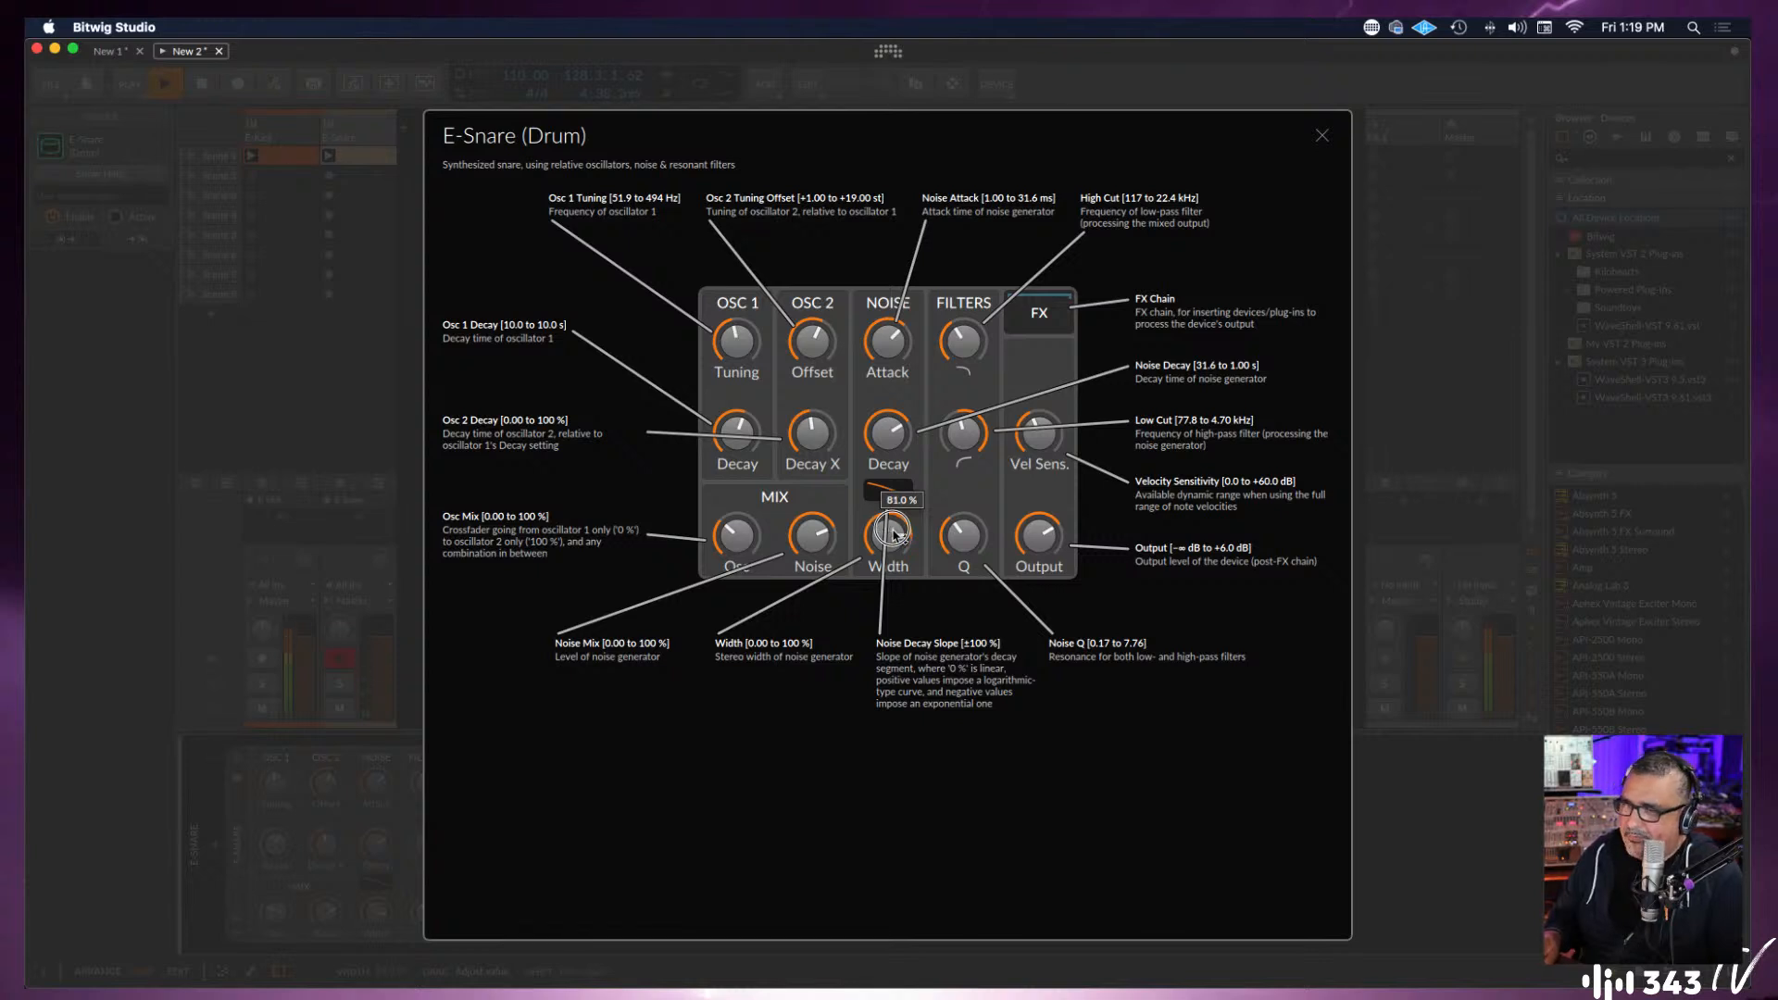
left_click_drag(895, 534, 885, 536)
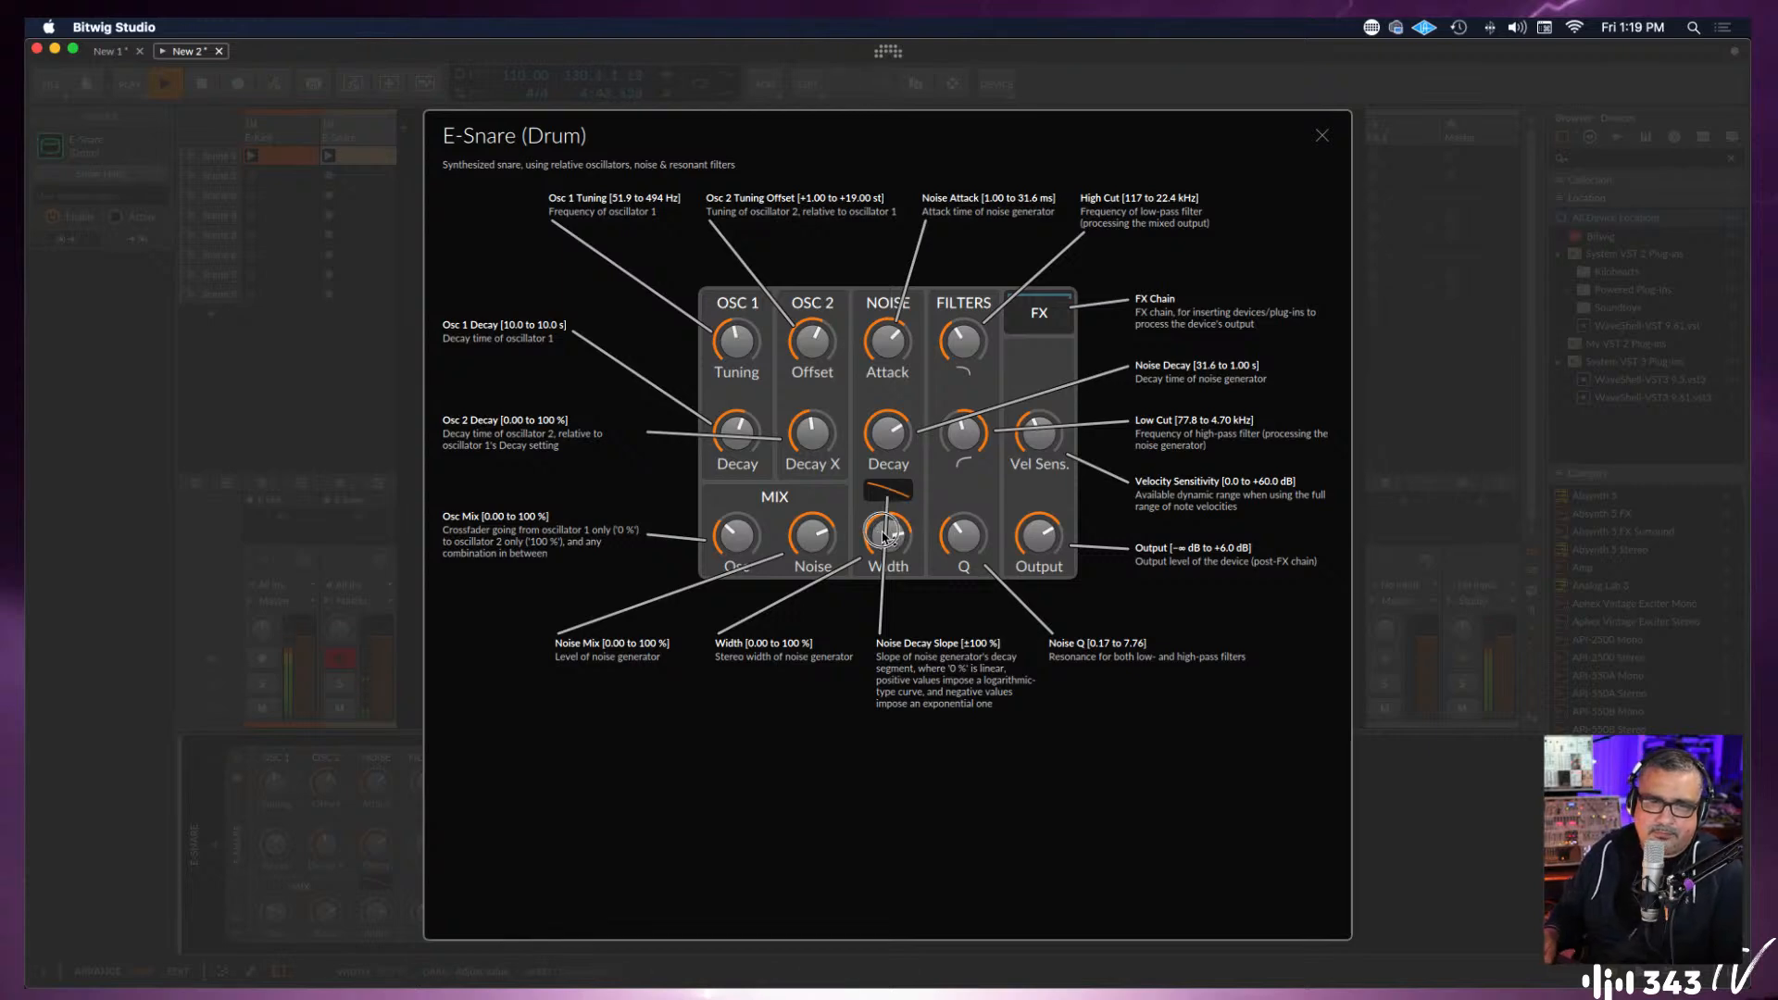
left_click(1322, 136)
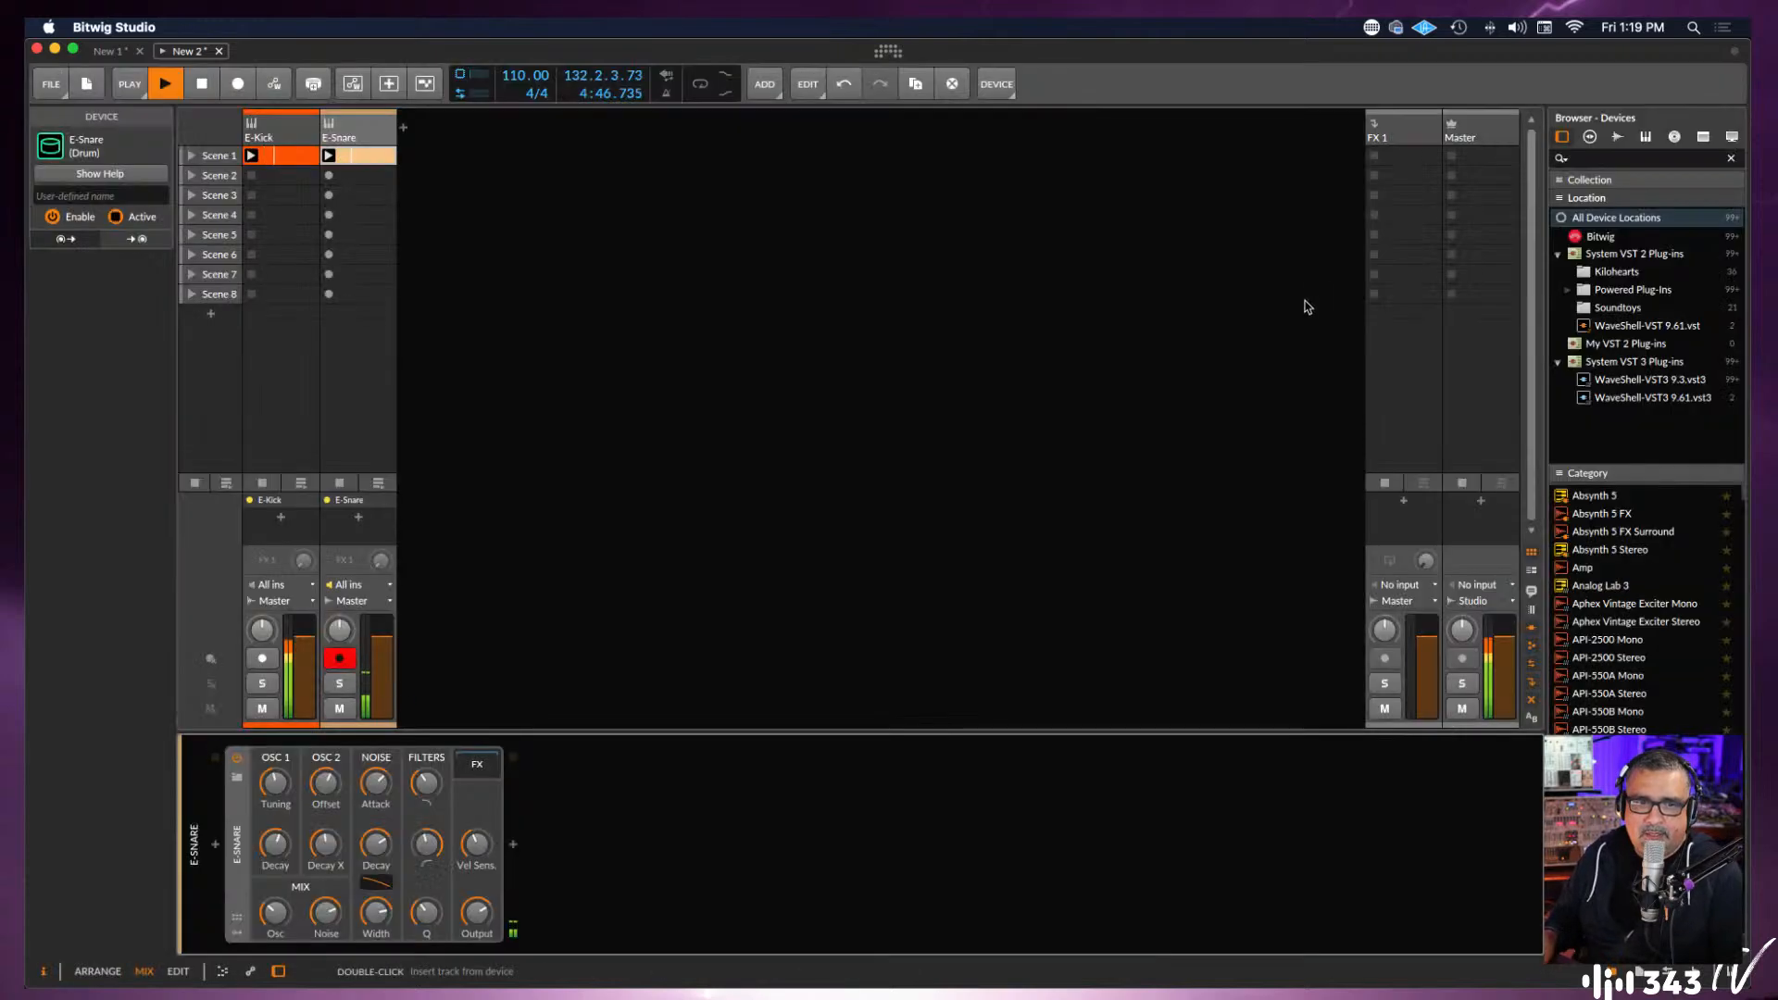
left_click(403, 131)
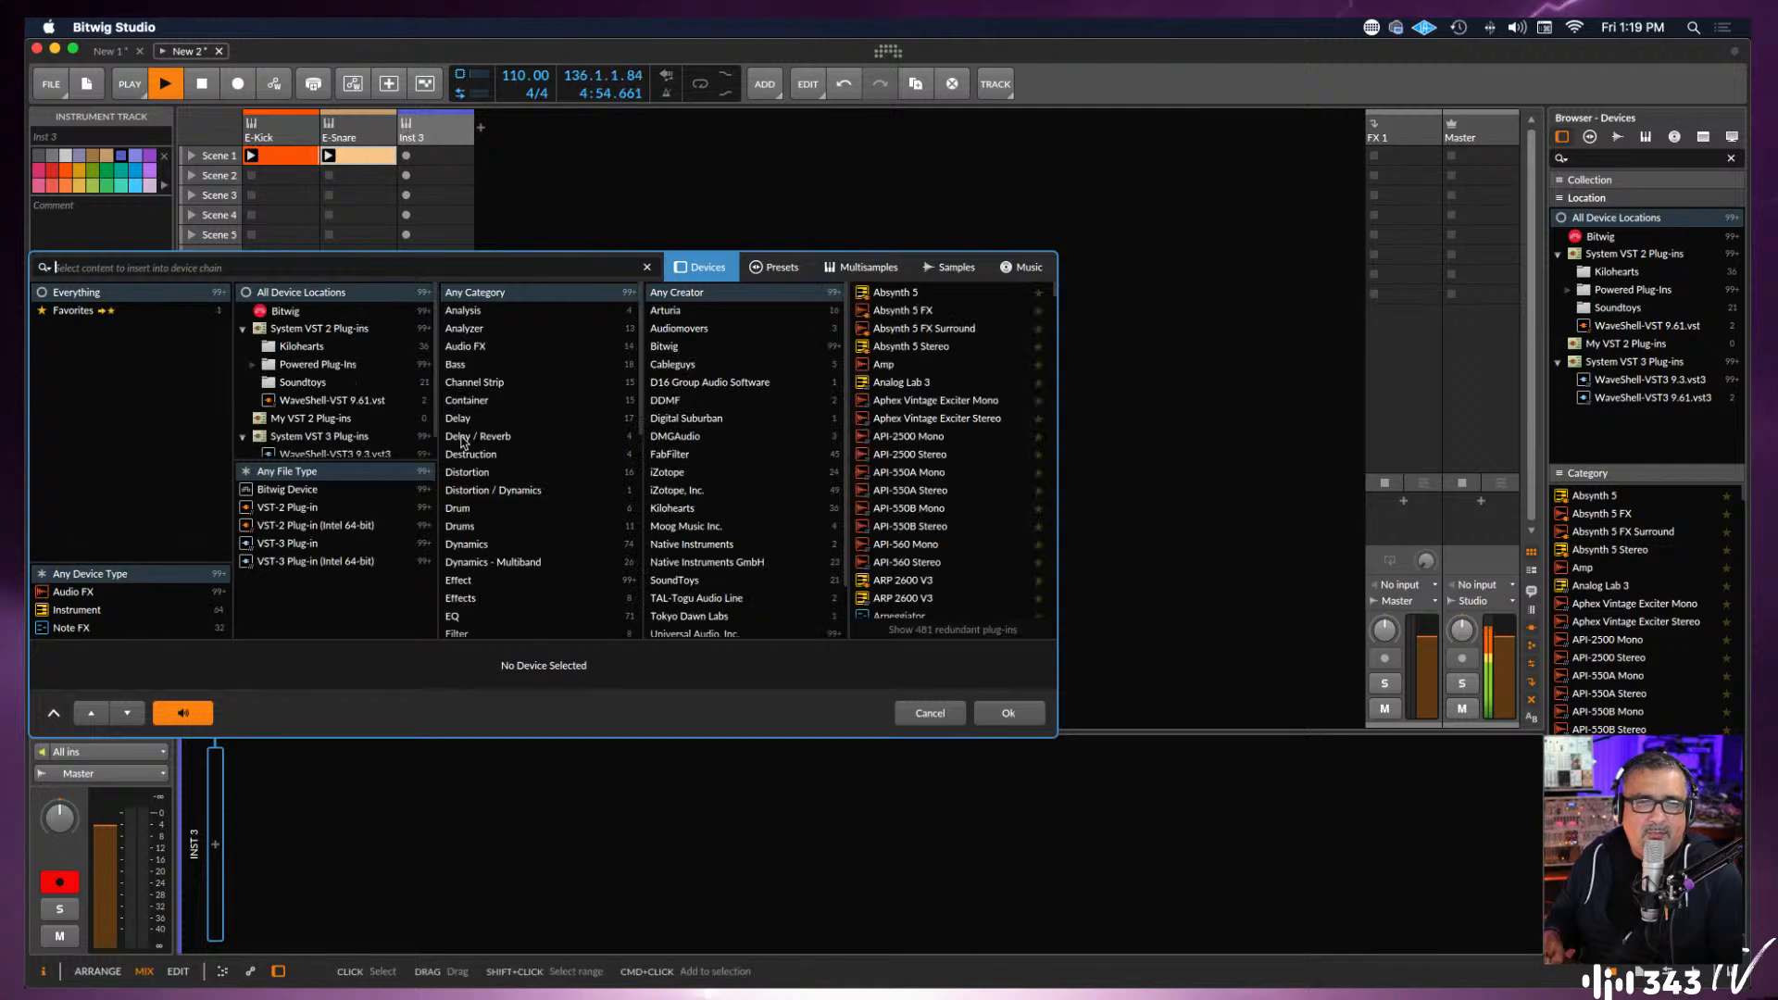
left_click(930, 714)
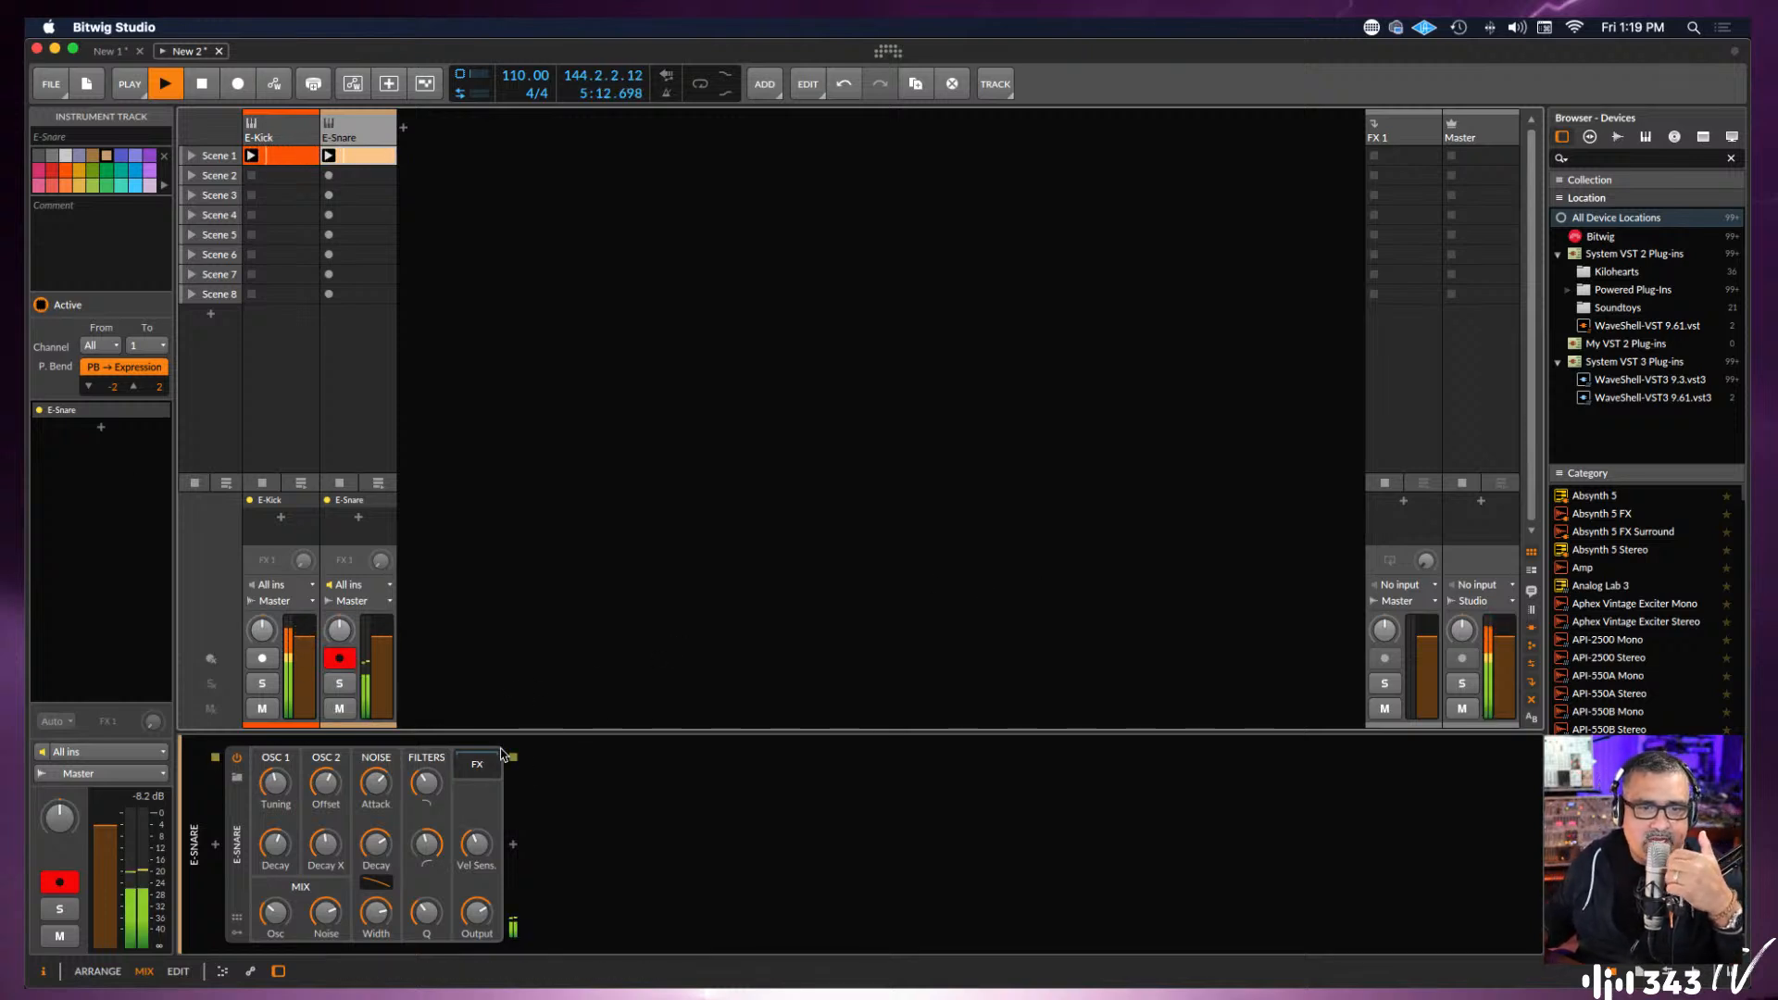
left_click(514, 847)
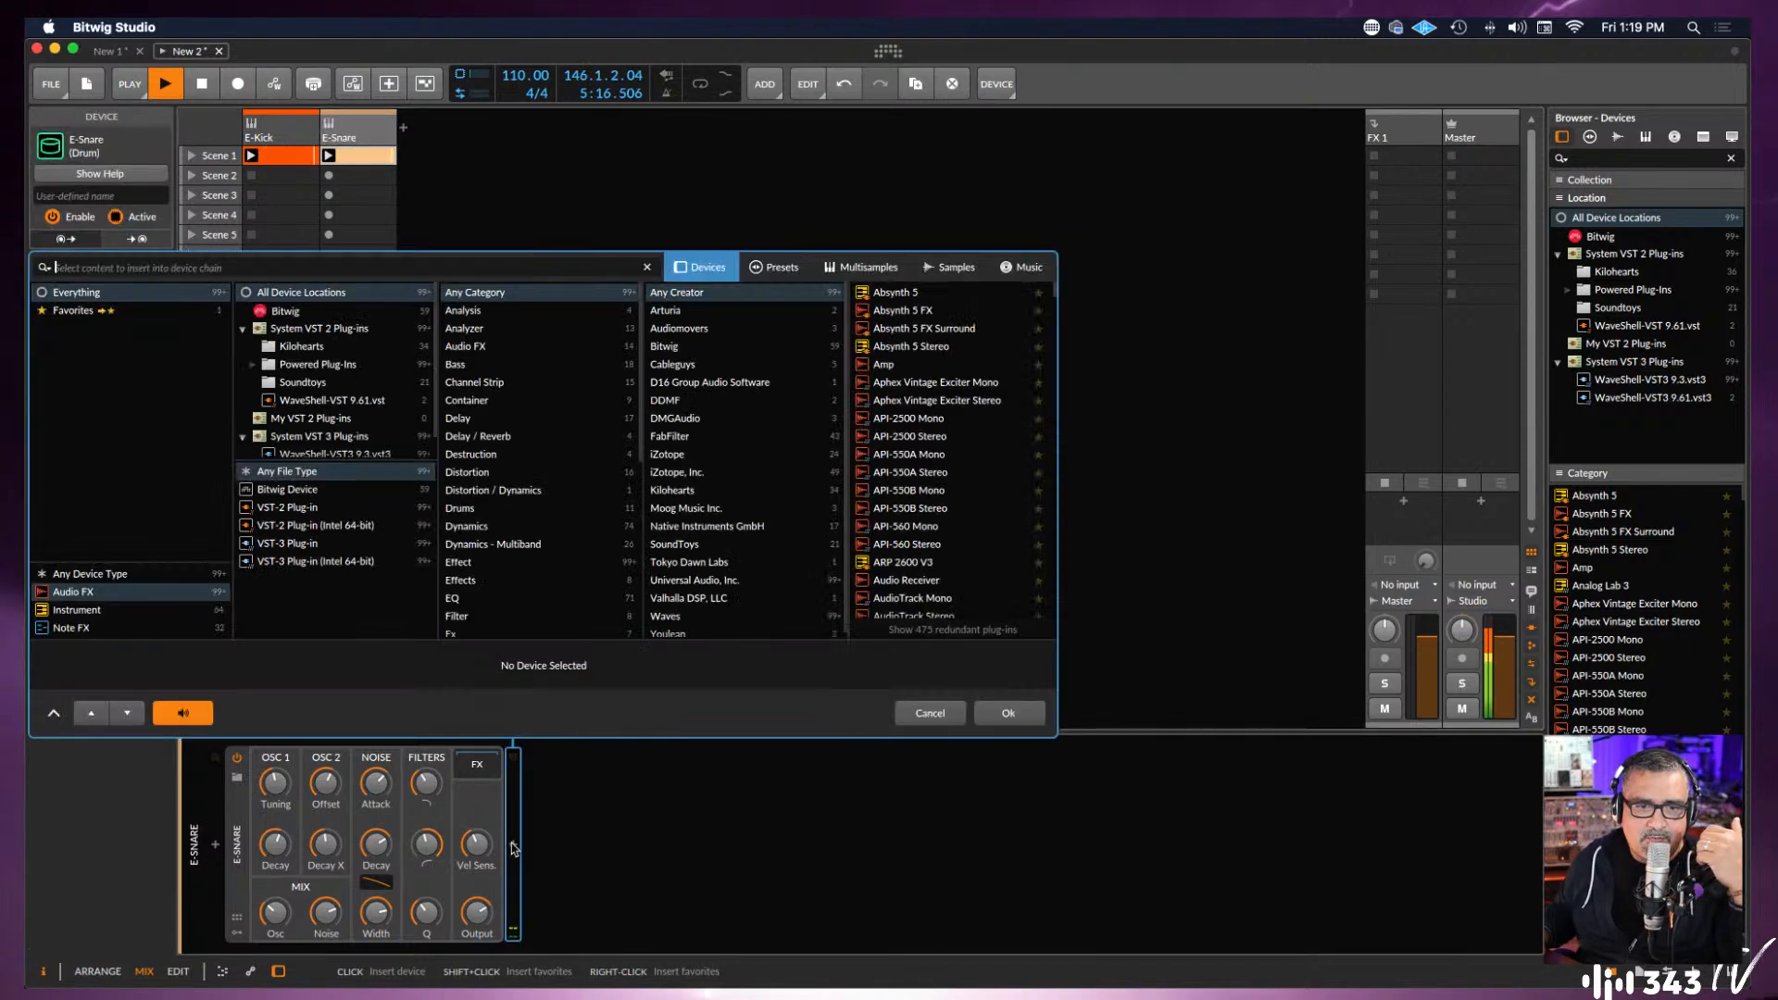
left_click(930, 714)
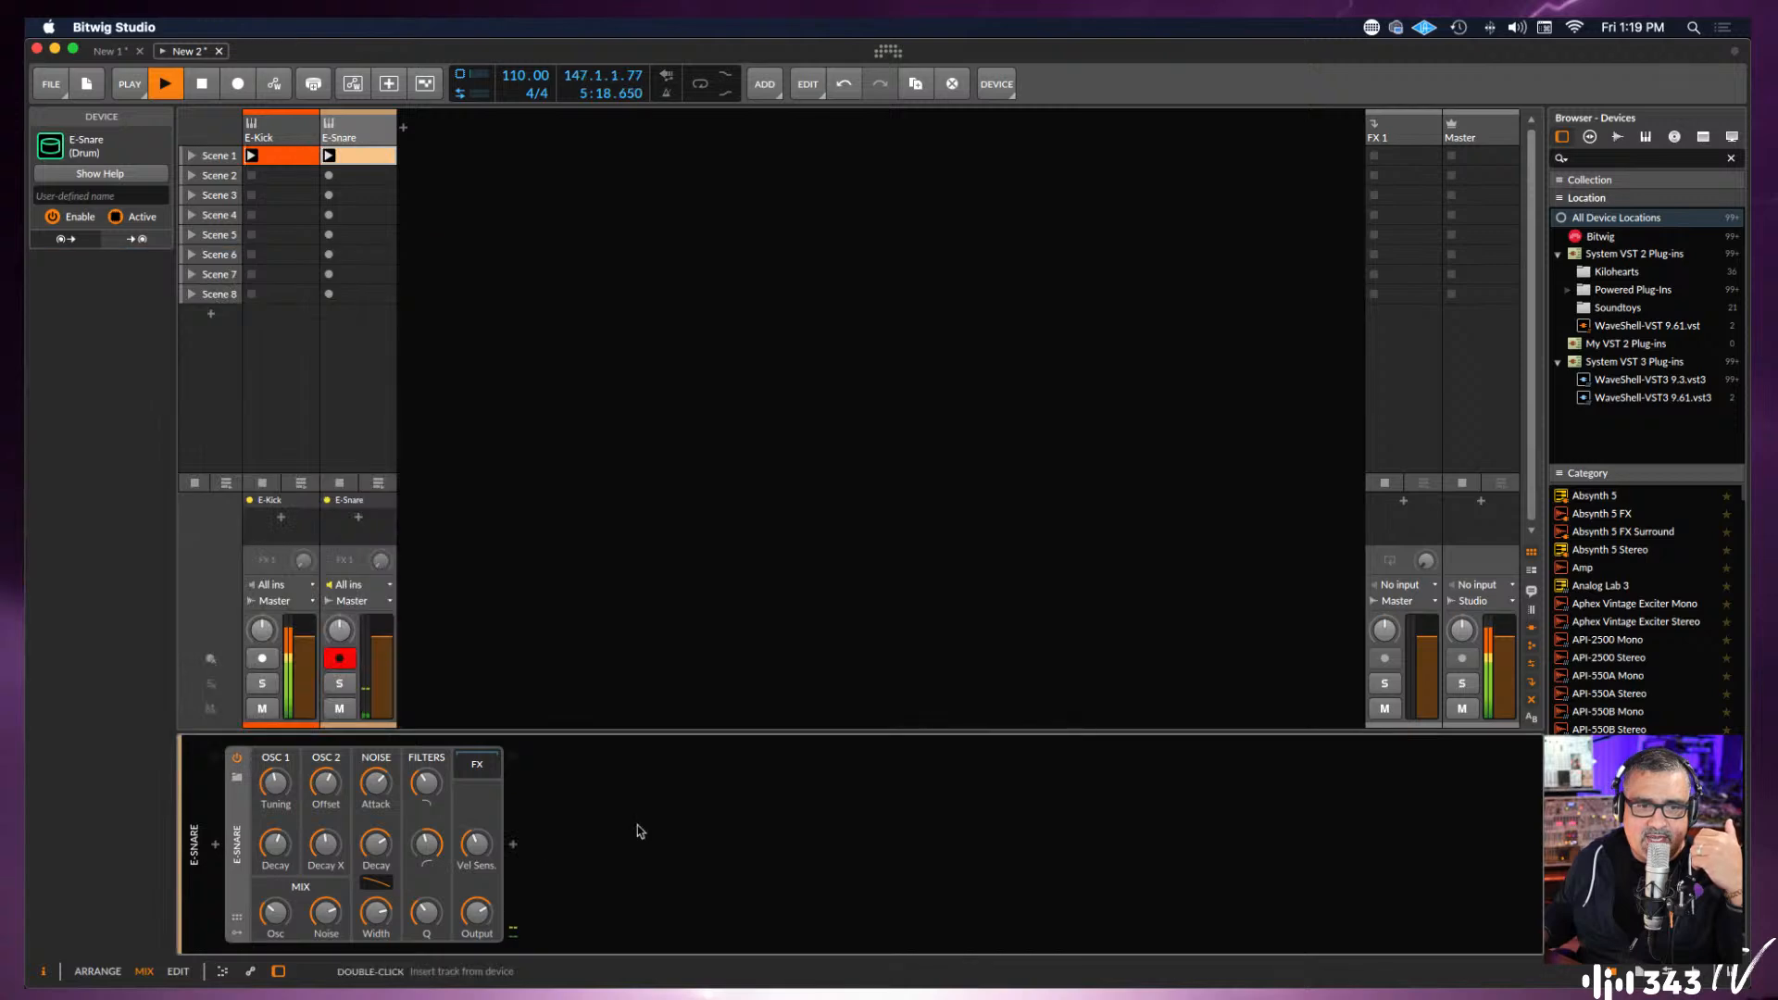
Insert Bitwig's Convolution reverb after the E-Snare in the track's device chain, filtering the devices to Bitwig audio effects.
left_click(515, 848)
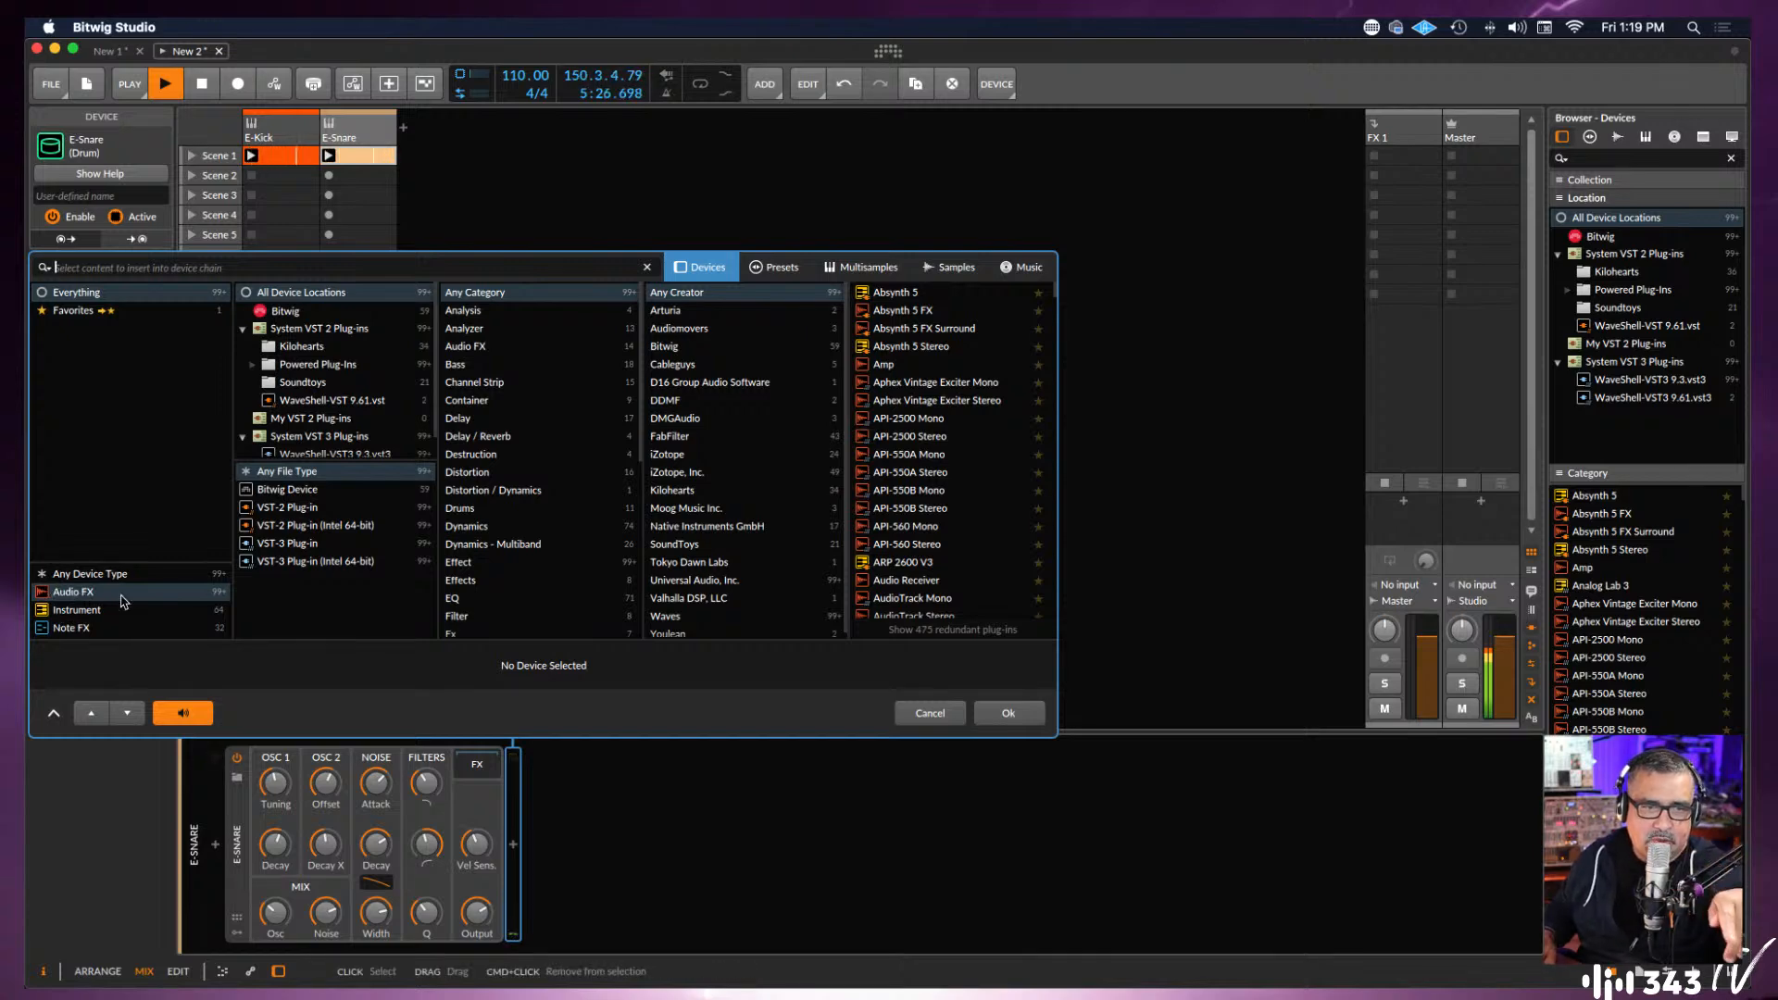
left_click(269, 312)
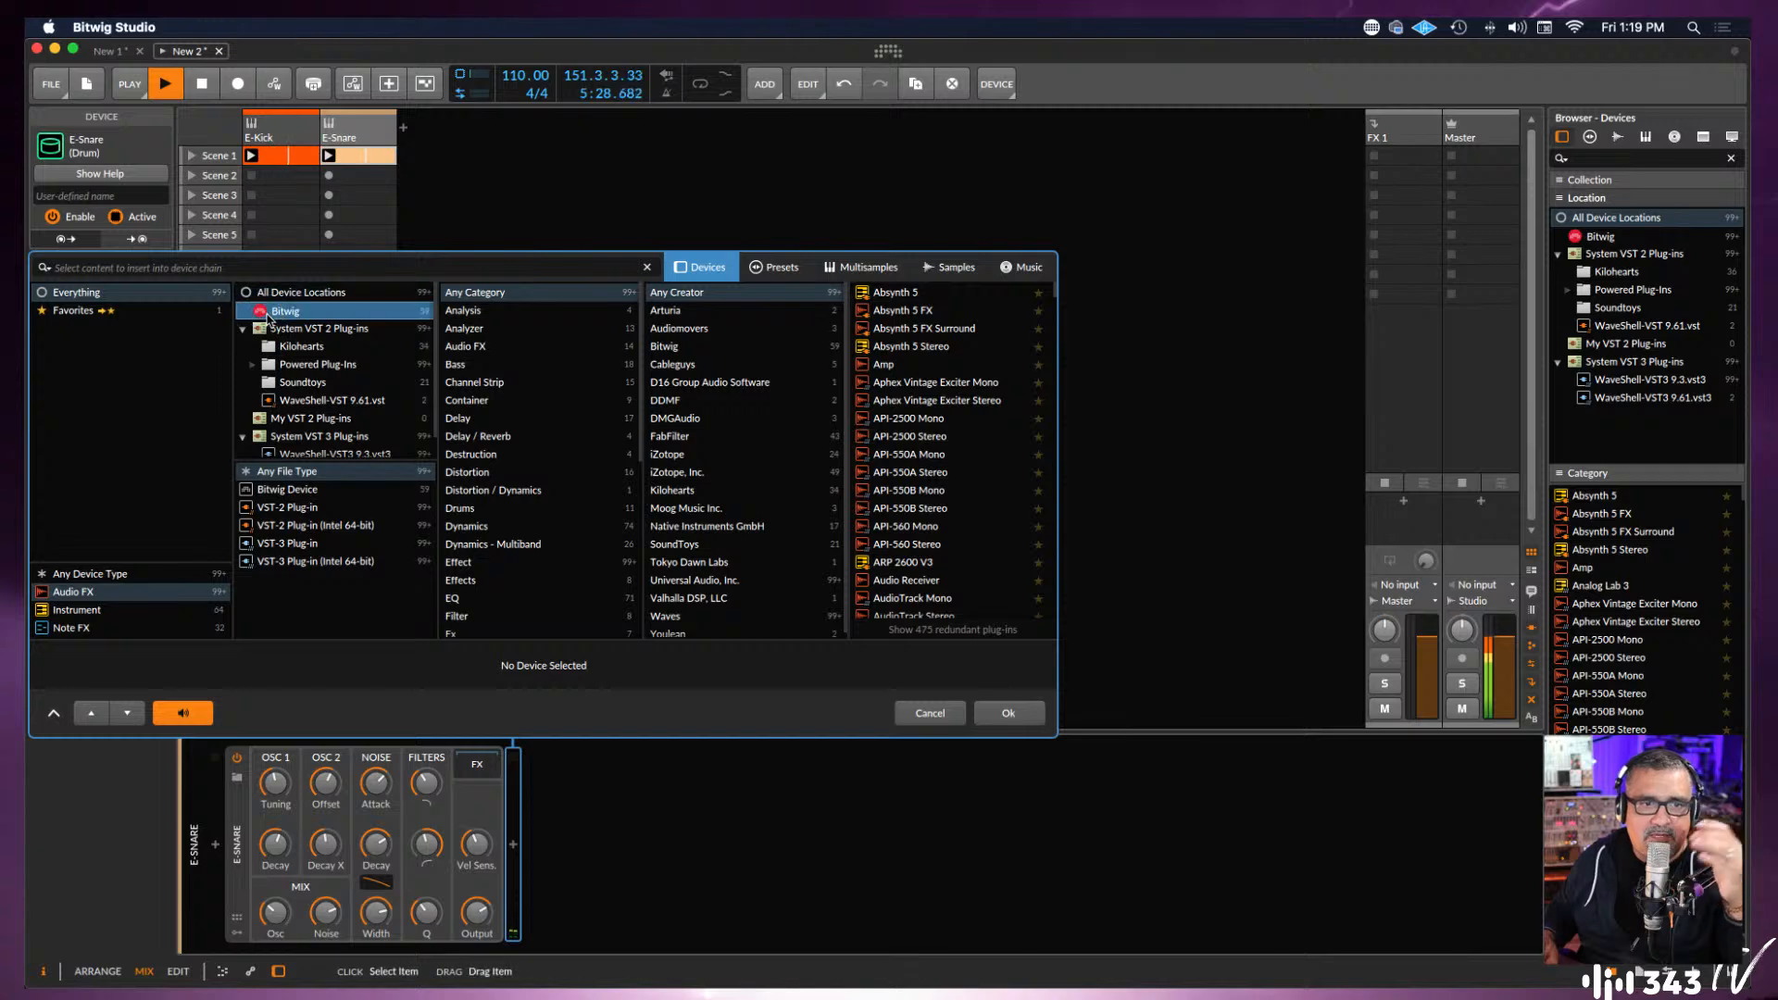
scroll(936, 437, "down", 10)
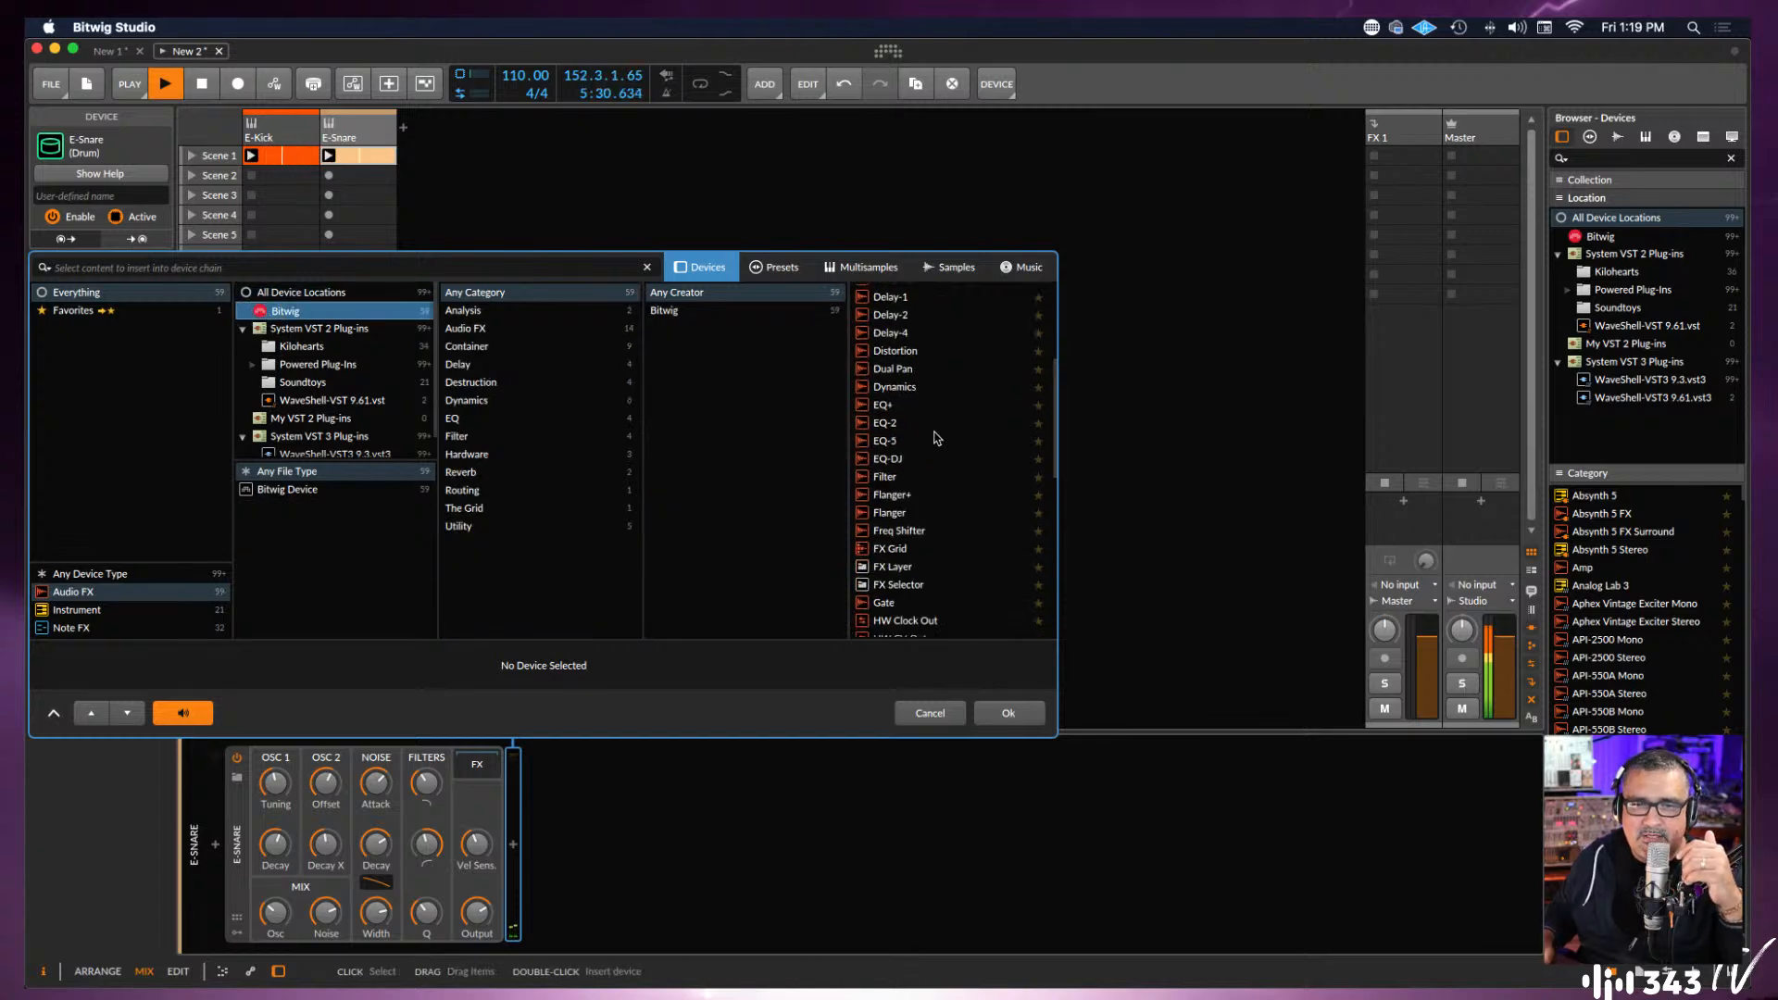
scroll(937, 439, "up", 8)
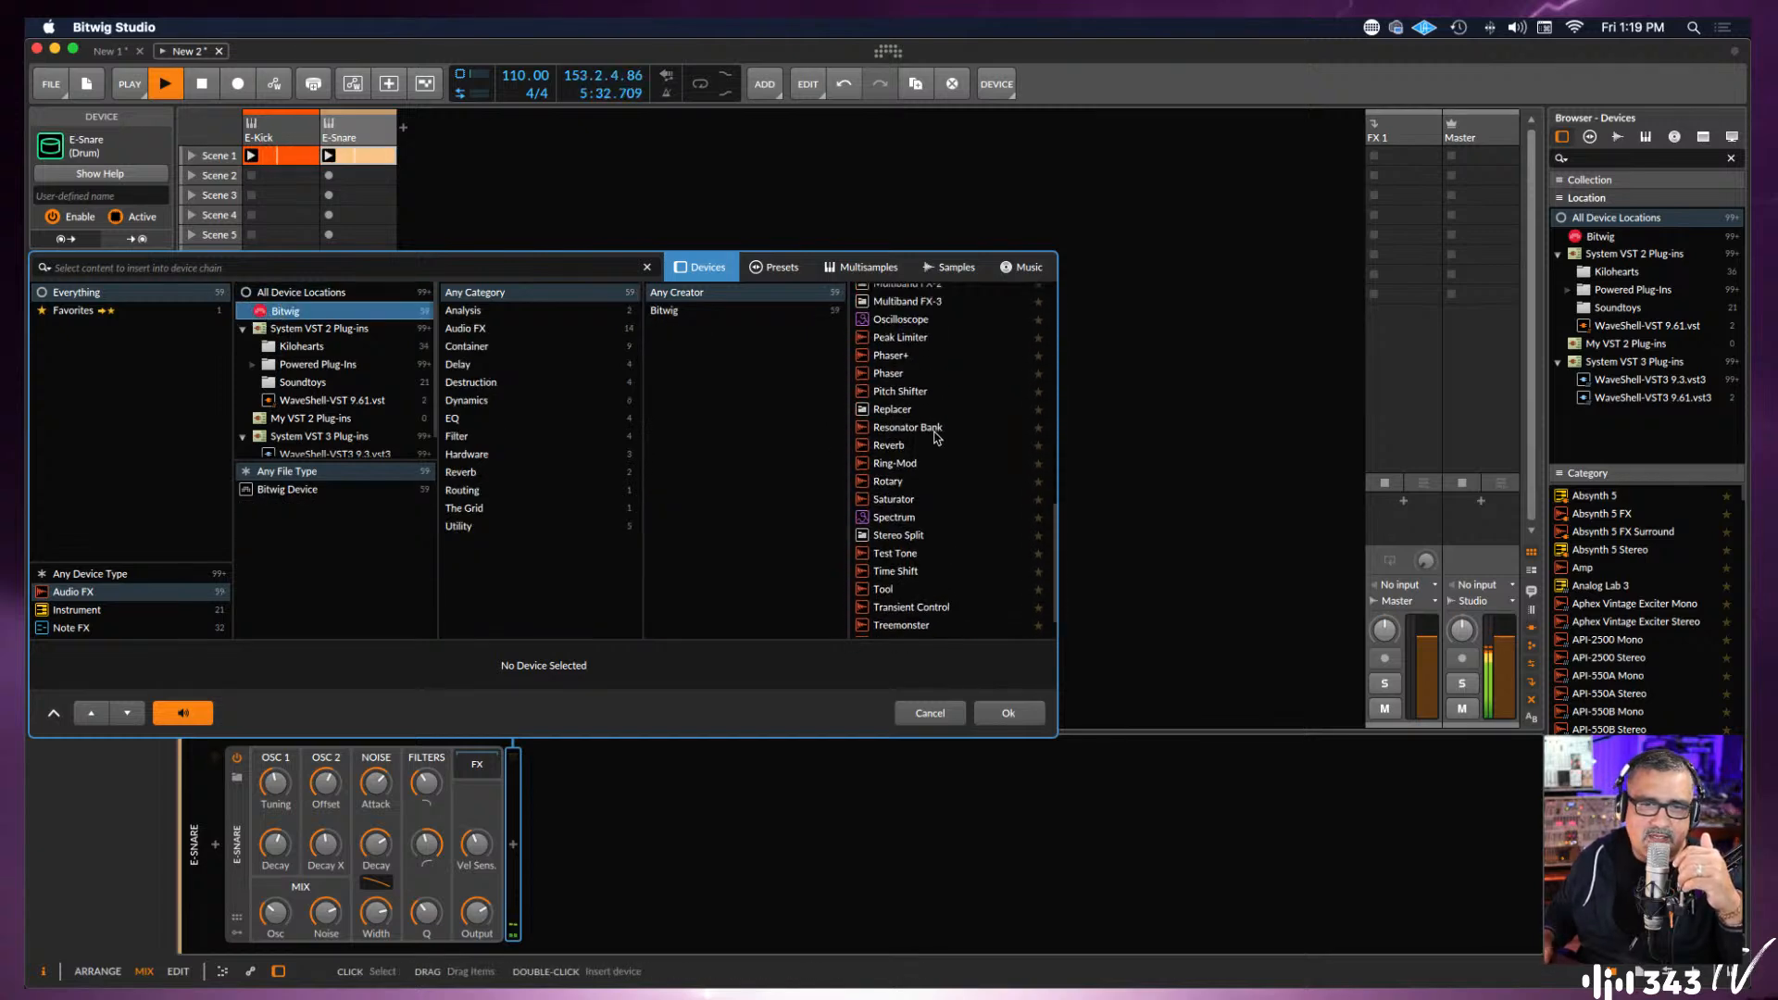
scroll(937, 438, "up", 5)
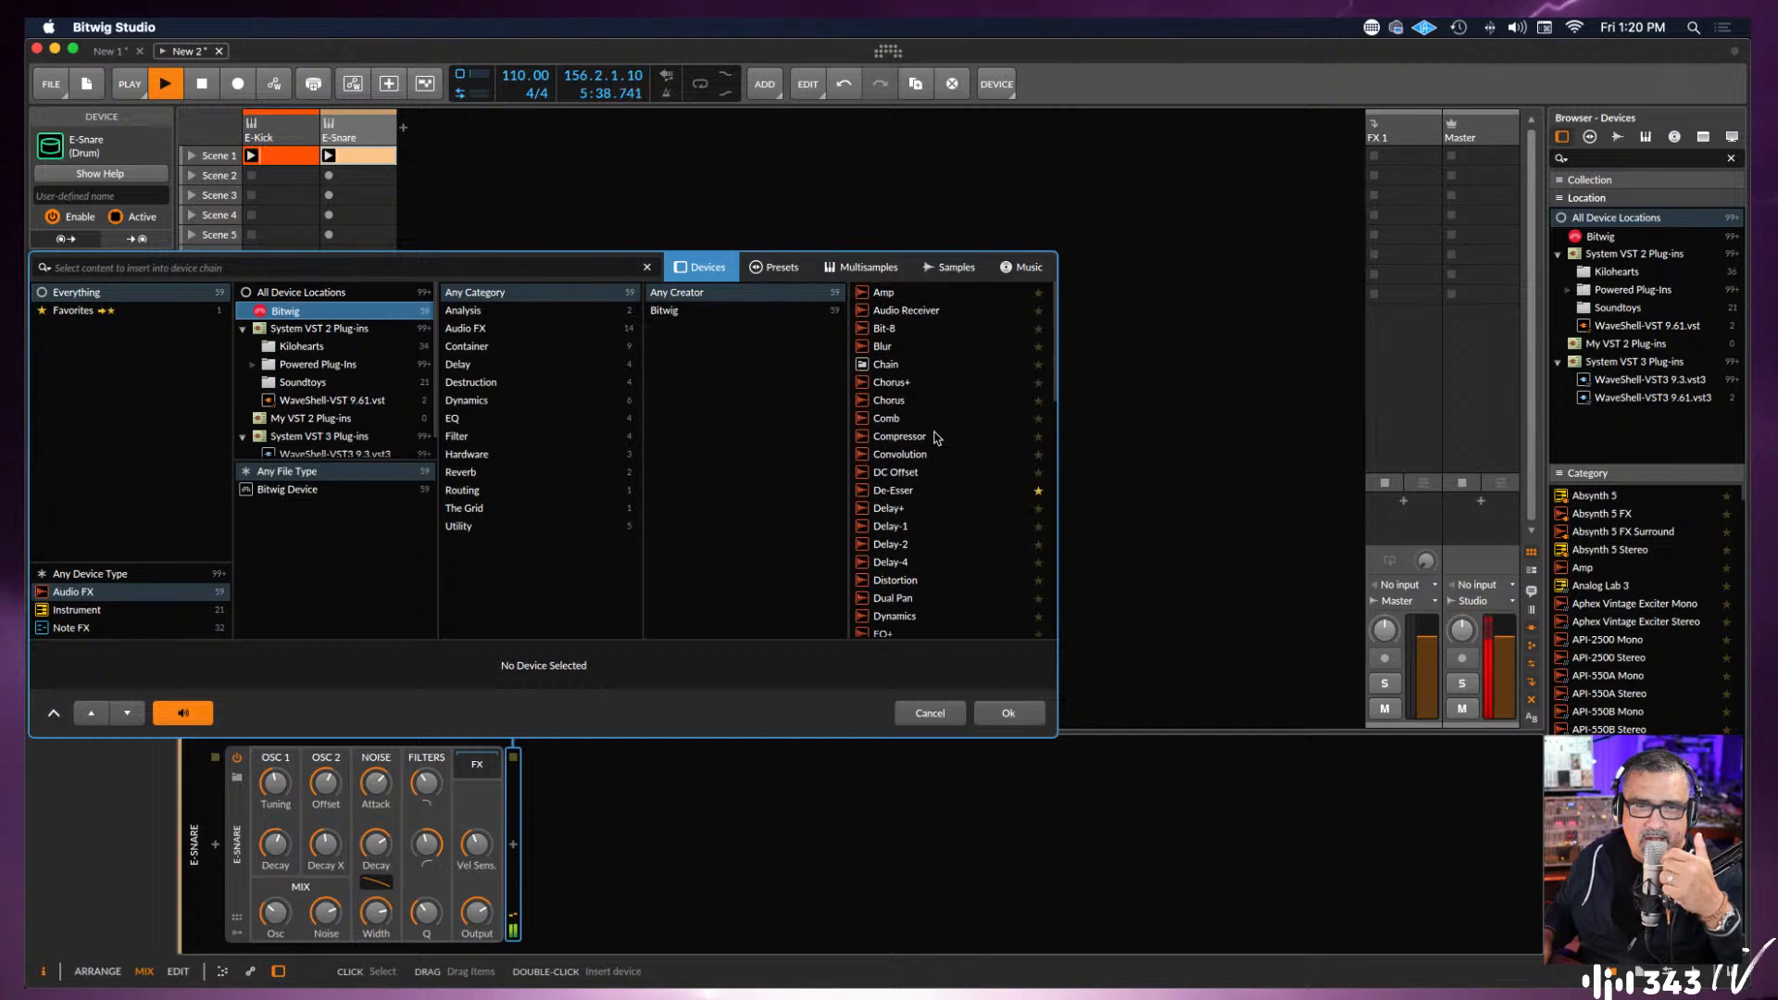
left_click(890, 454)
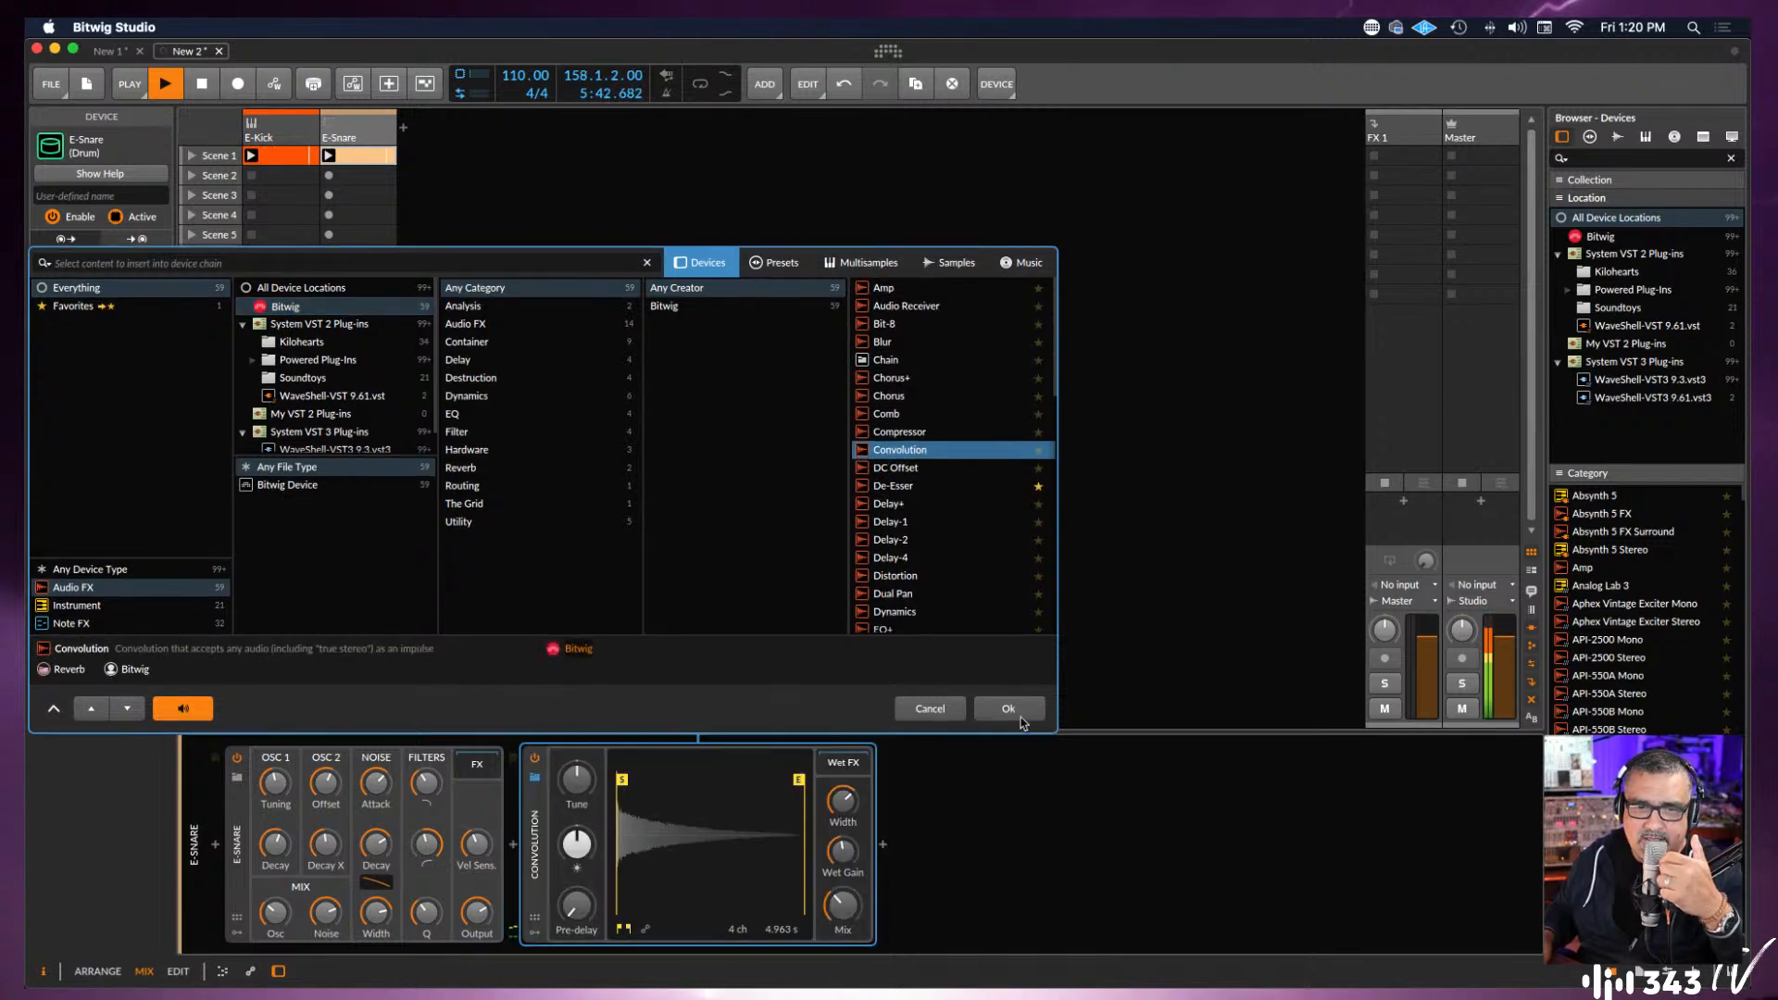
left_click(1016, 712)
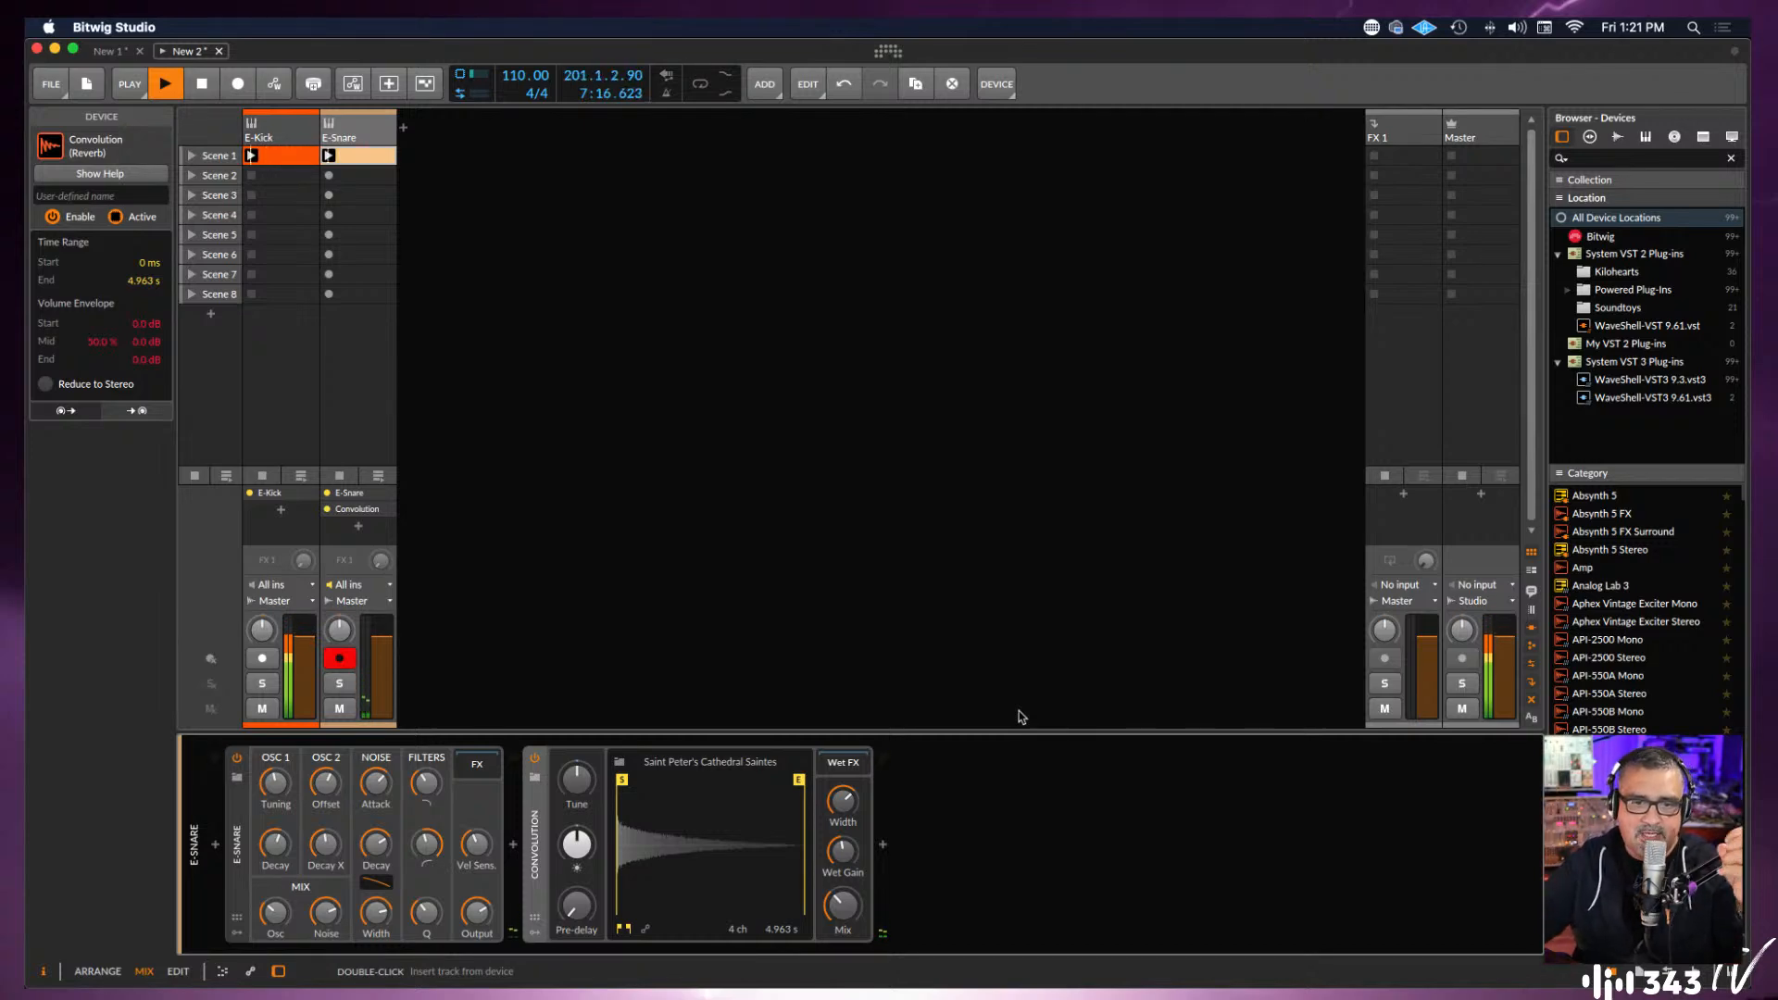
Restart playback and load the Garage Vauhallan preset into the Convolution device.
key("space")
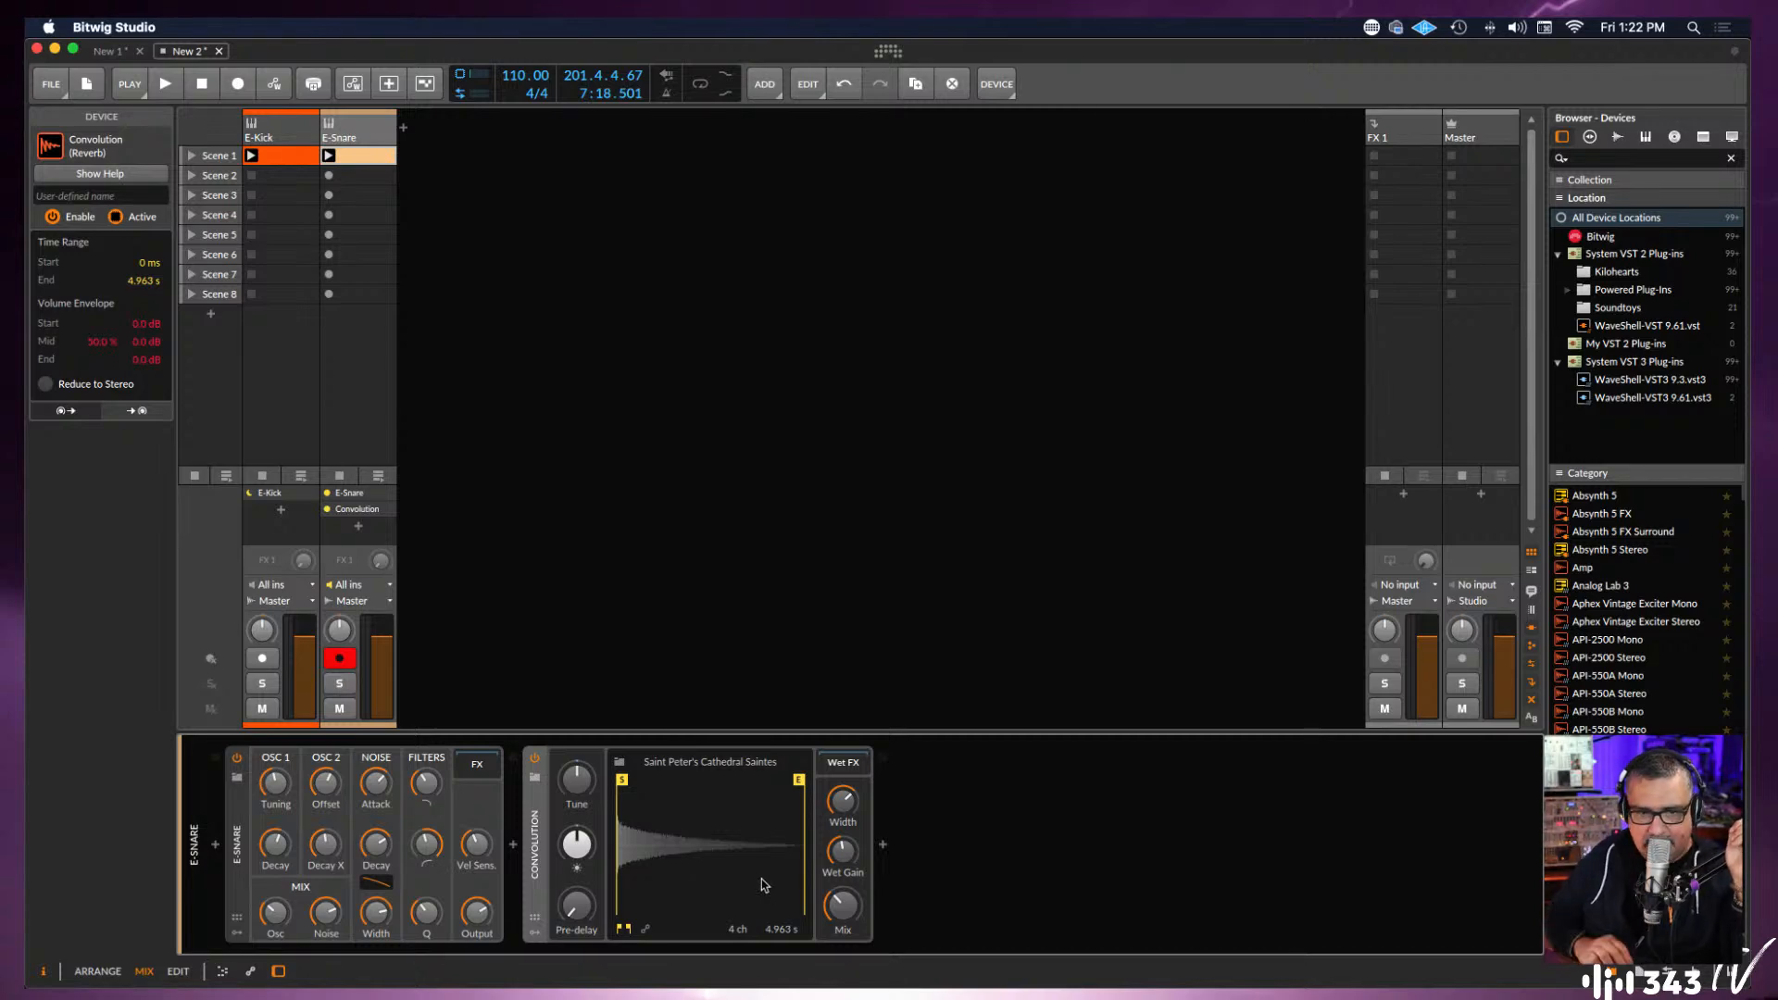
key("space")
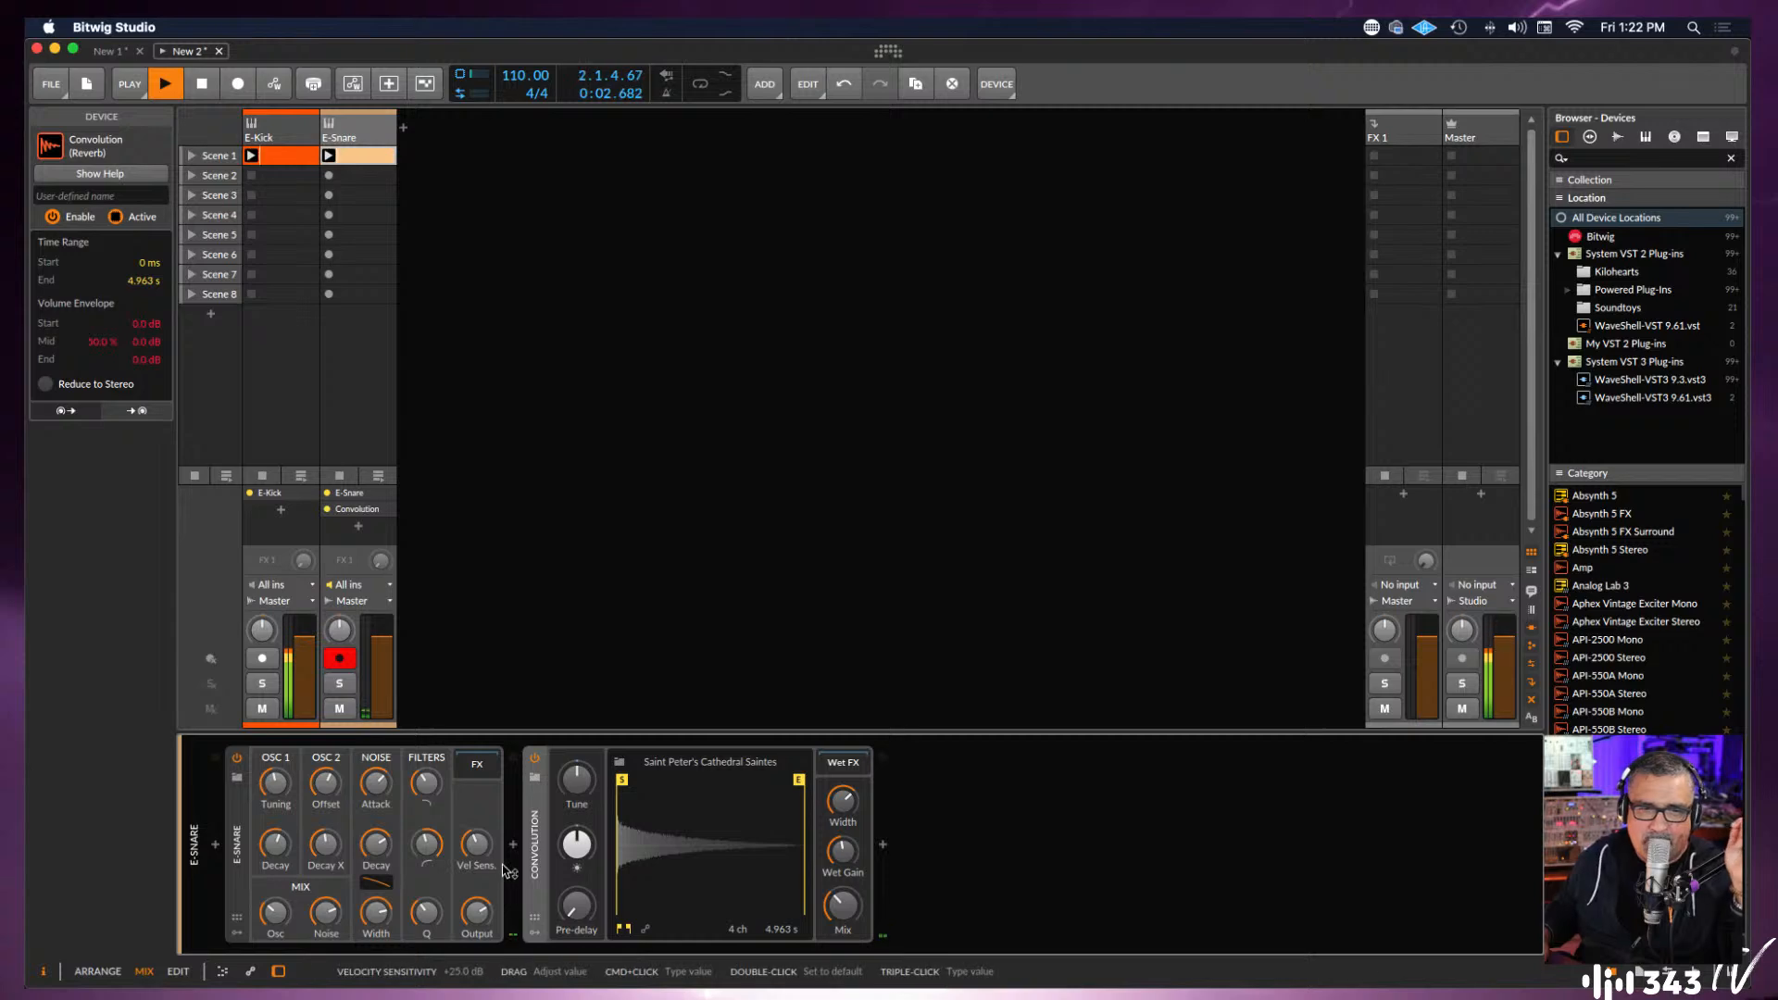
left_click(534, 779)
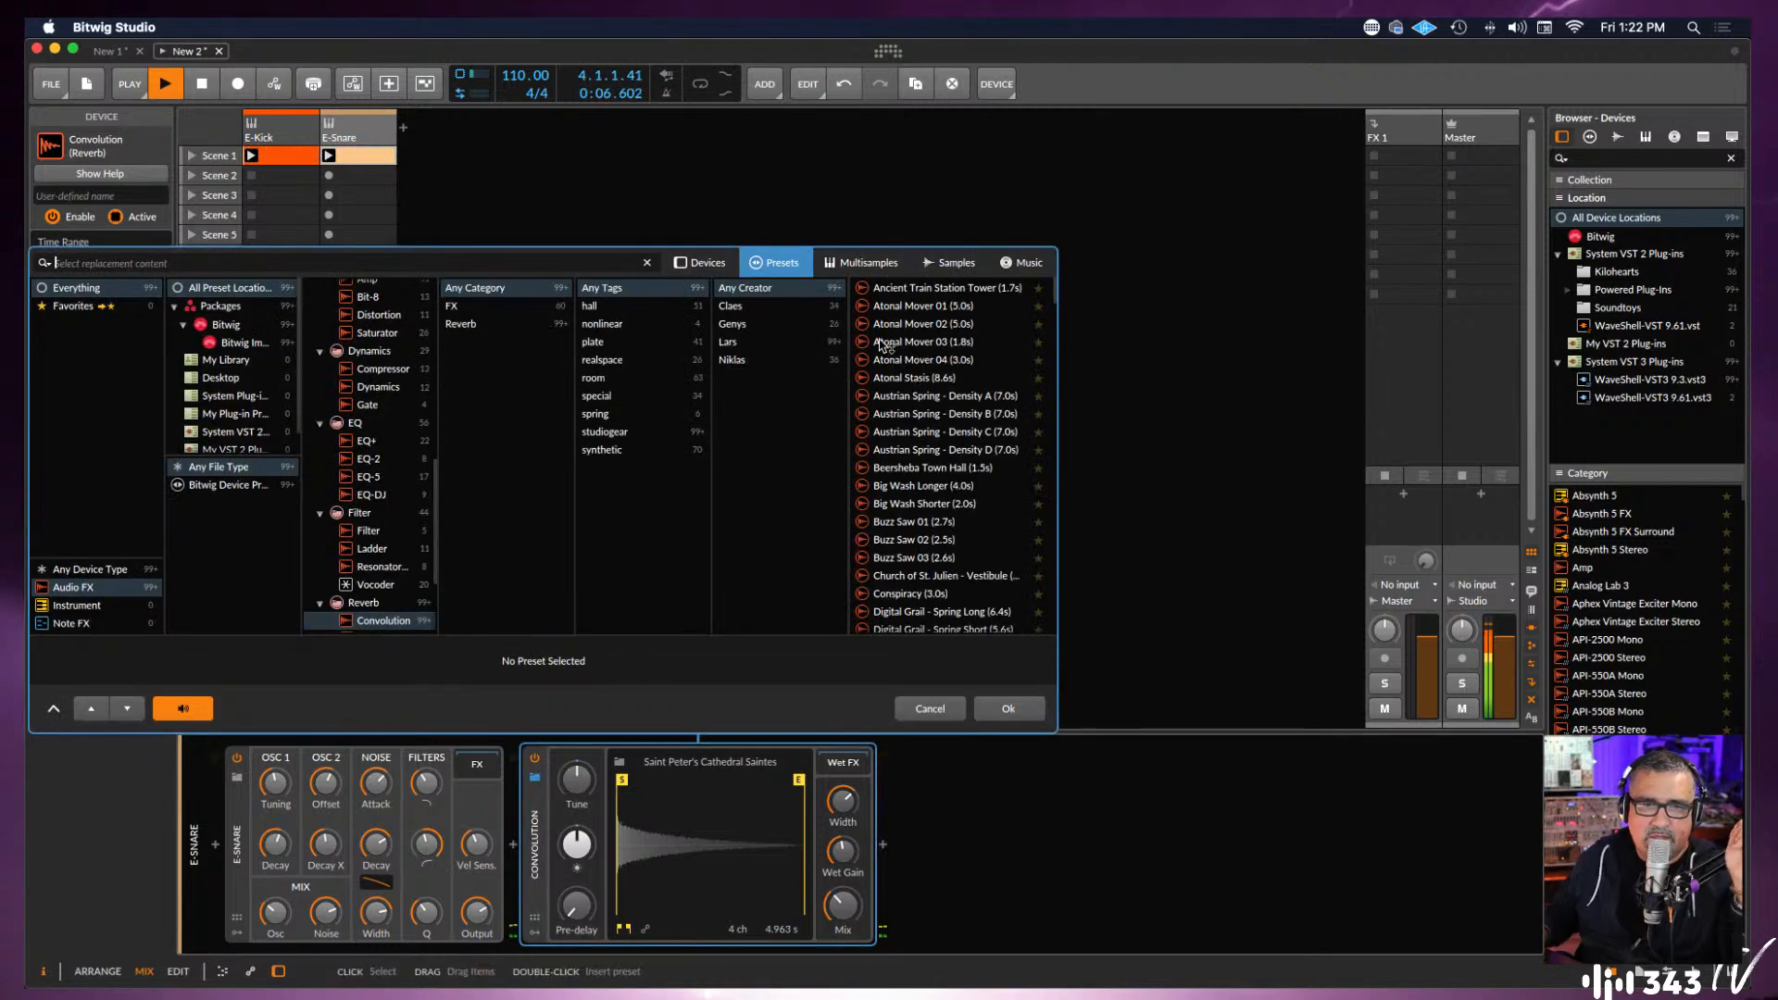
scroll(934, 403, "down", 5)
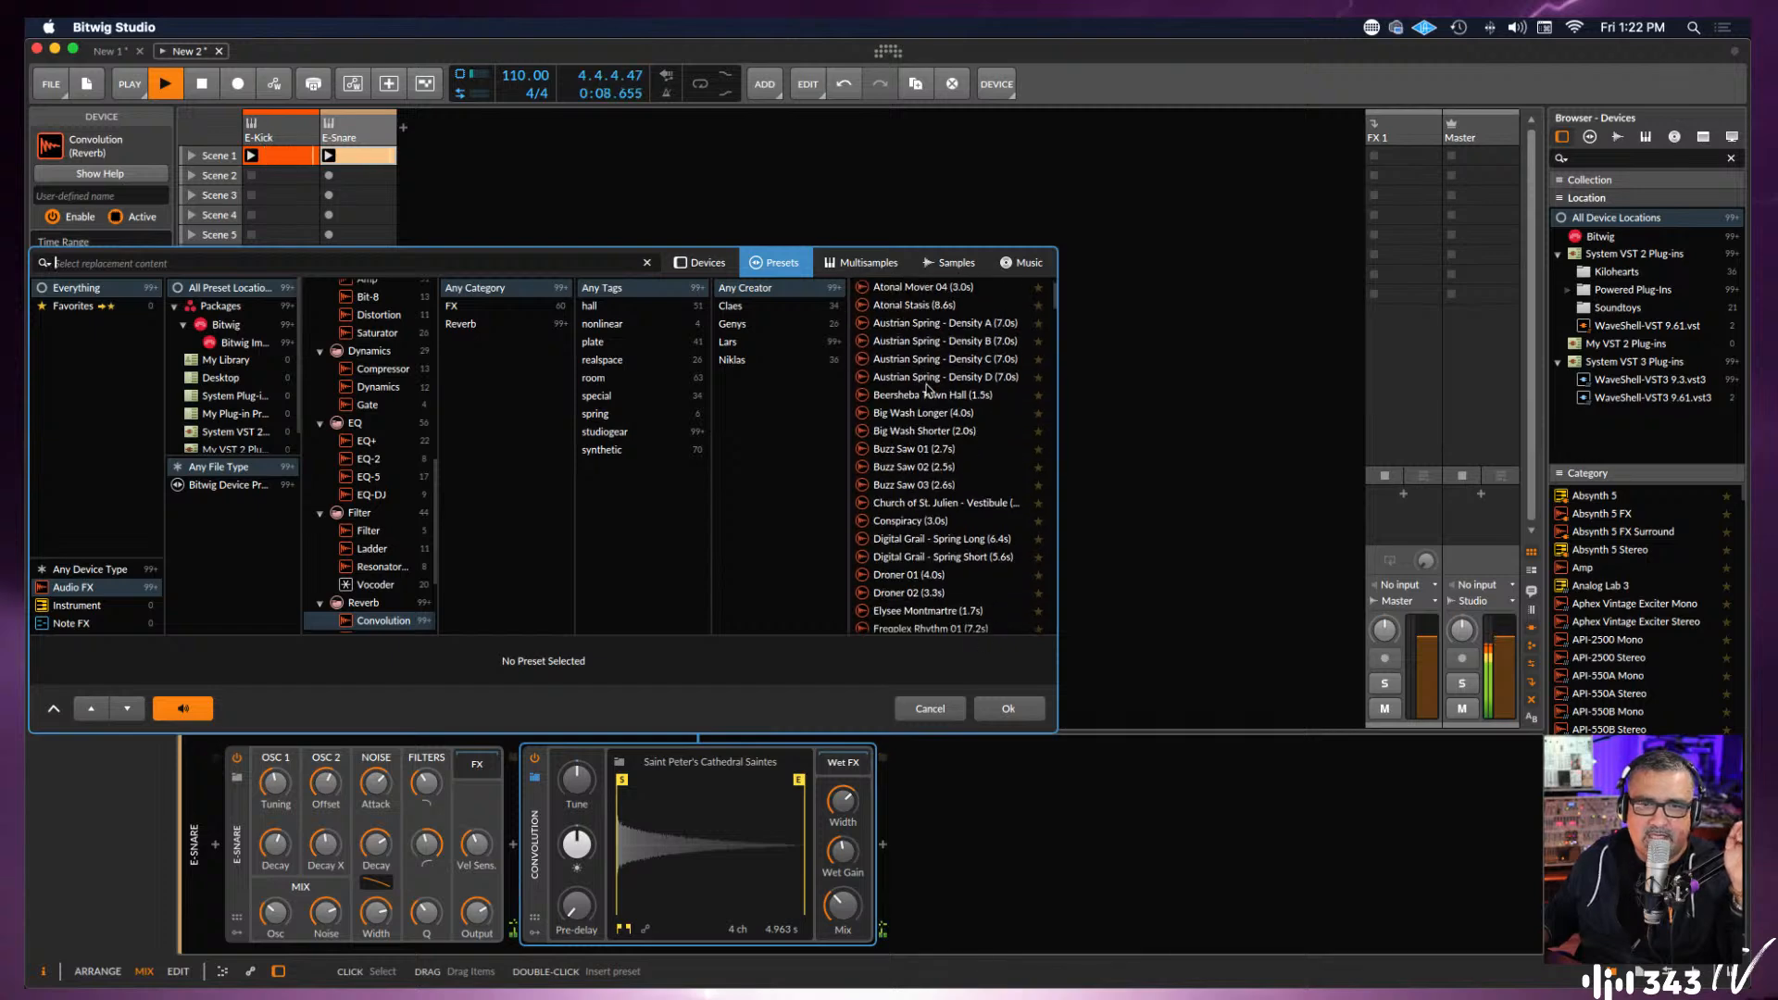
scroll(920, 417, "up", 5)
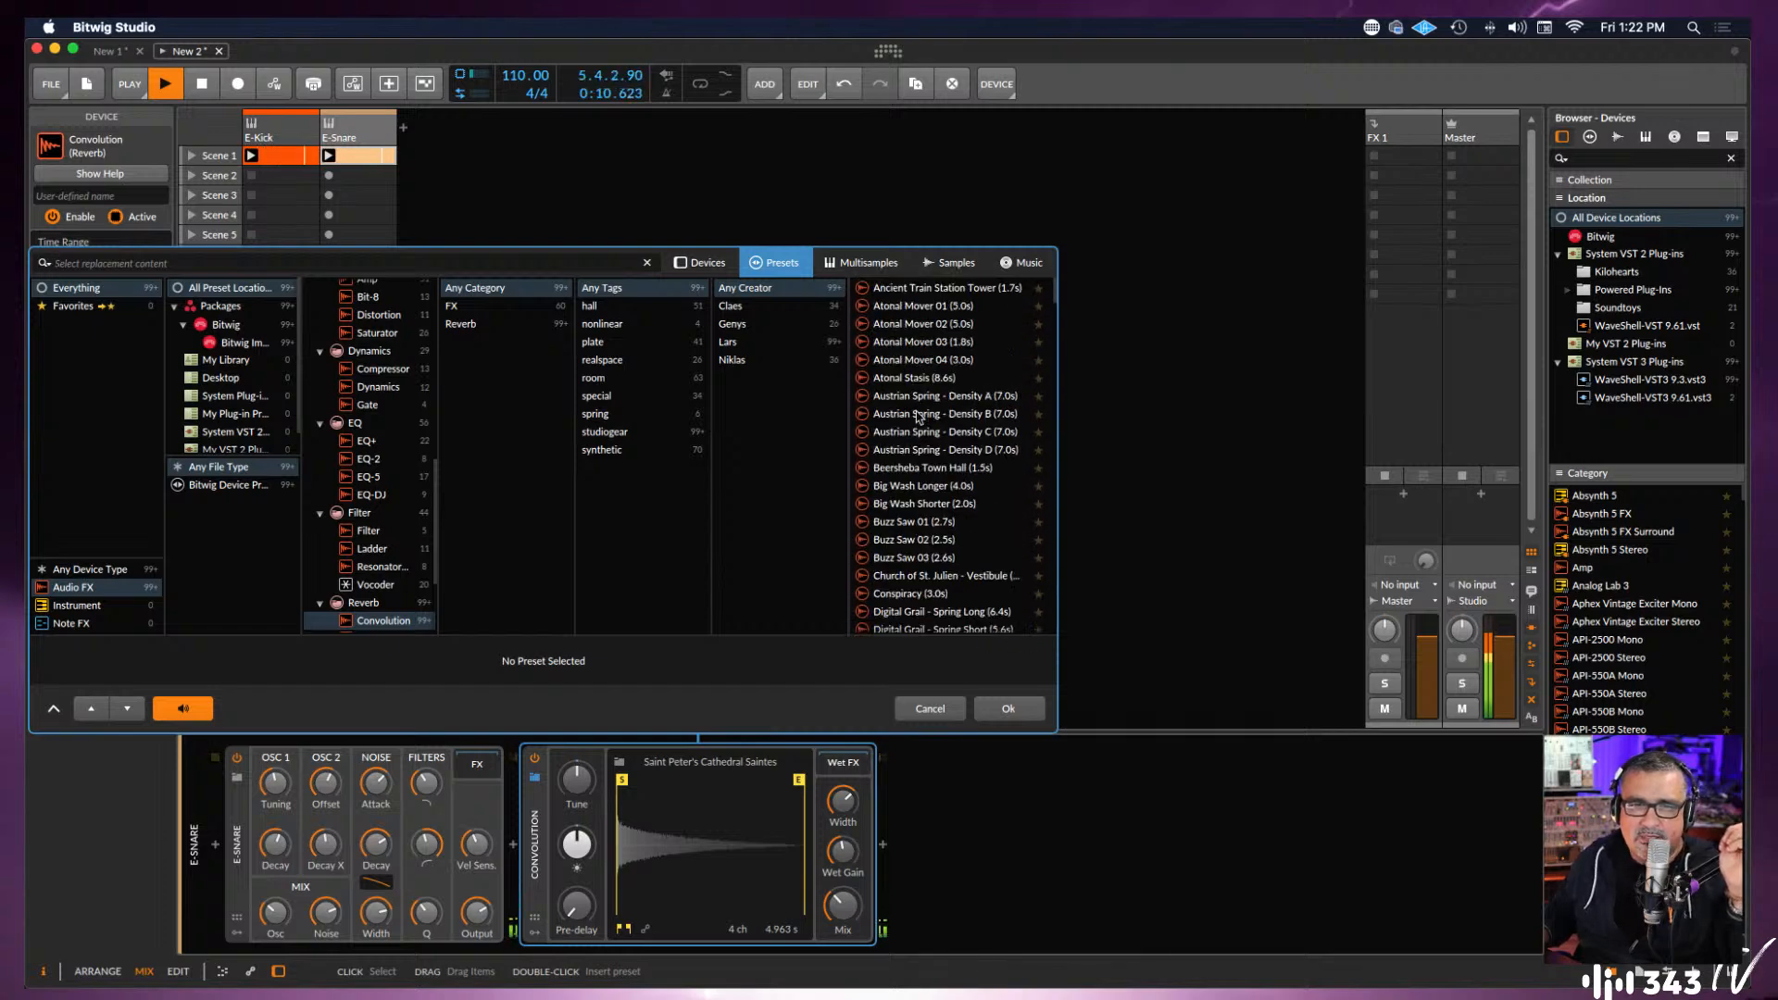
scroll(913, 511, "down", 2)
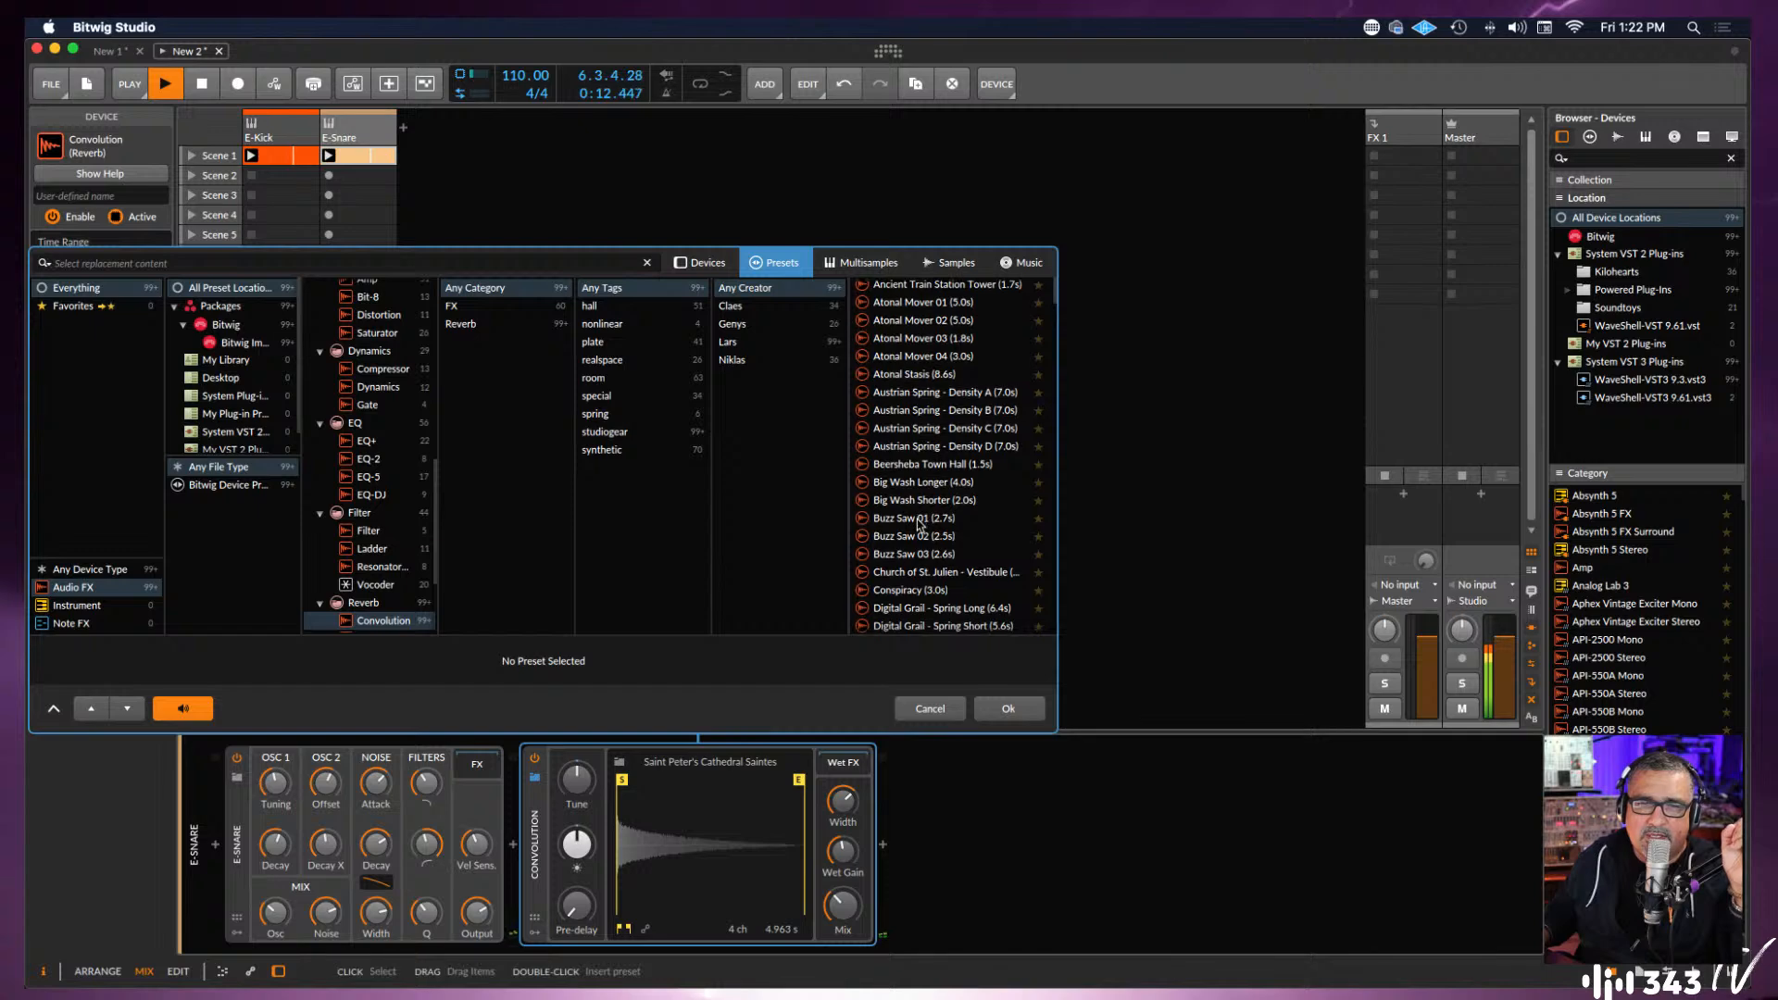
scroll(898, 514, "down", 3)
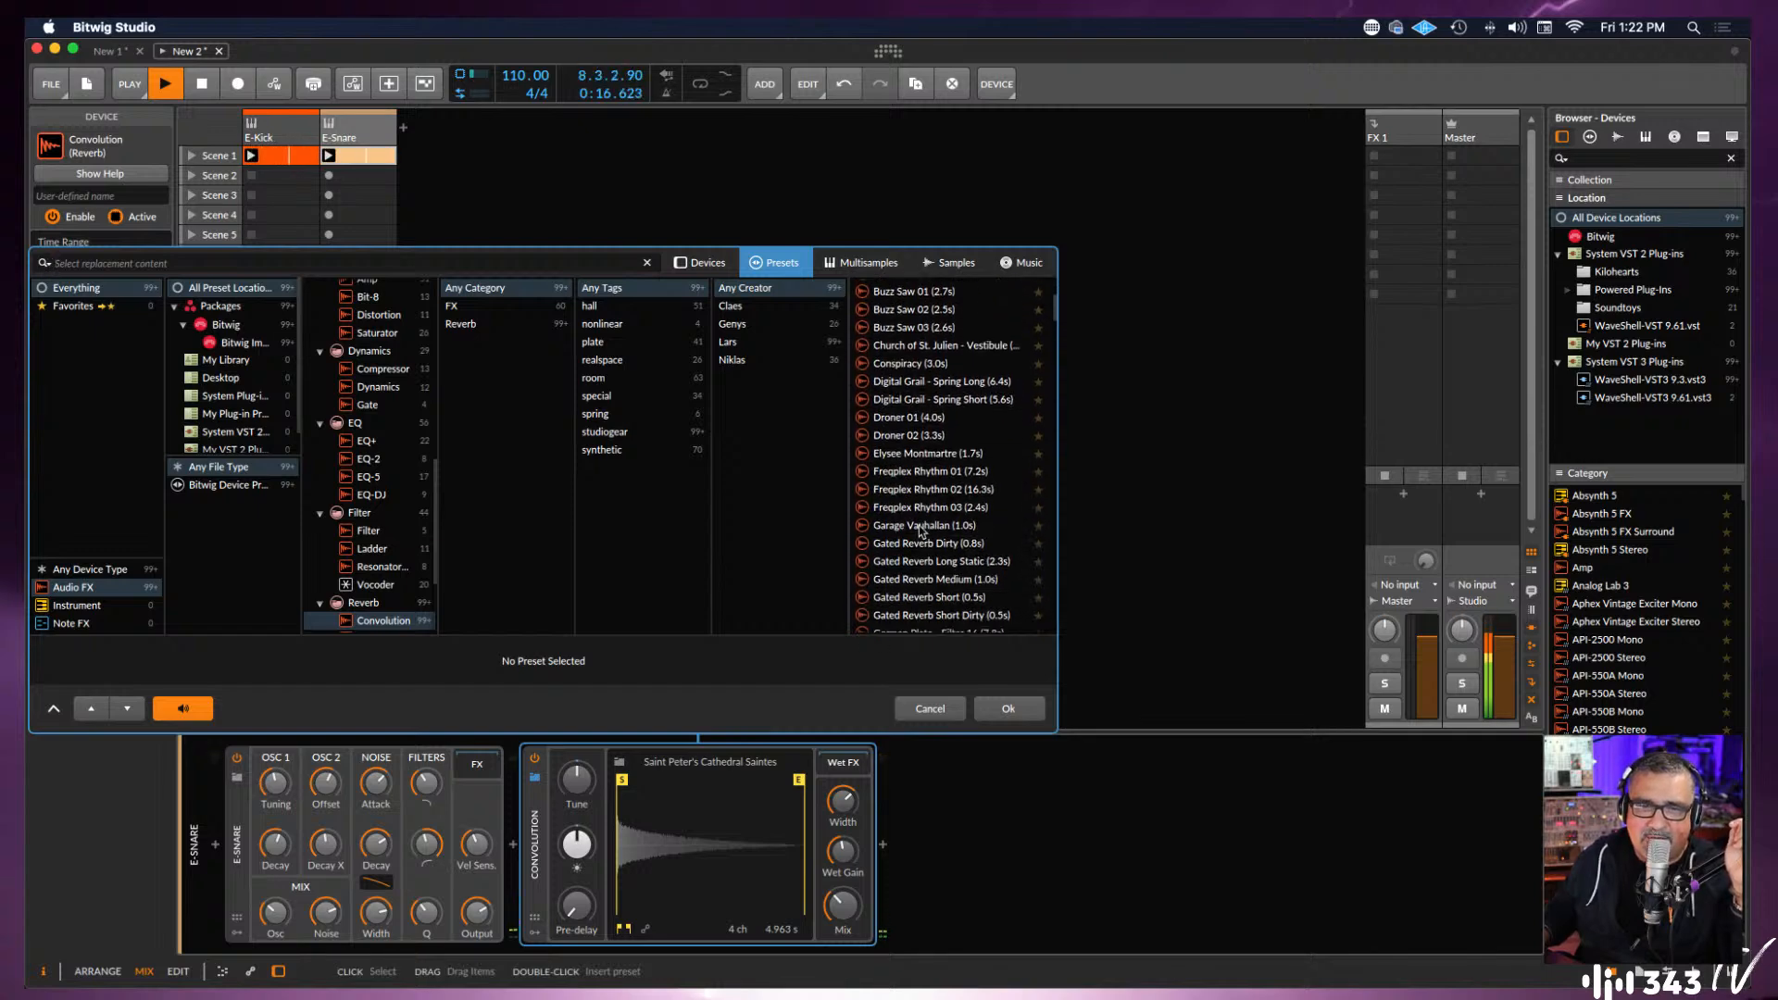
left_click(922, 537)
left_click(998, 707)
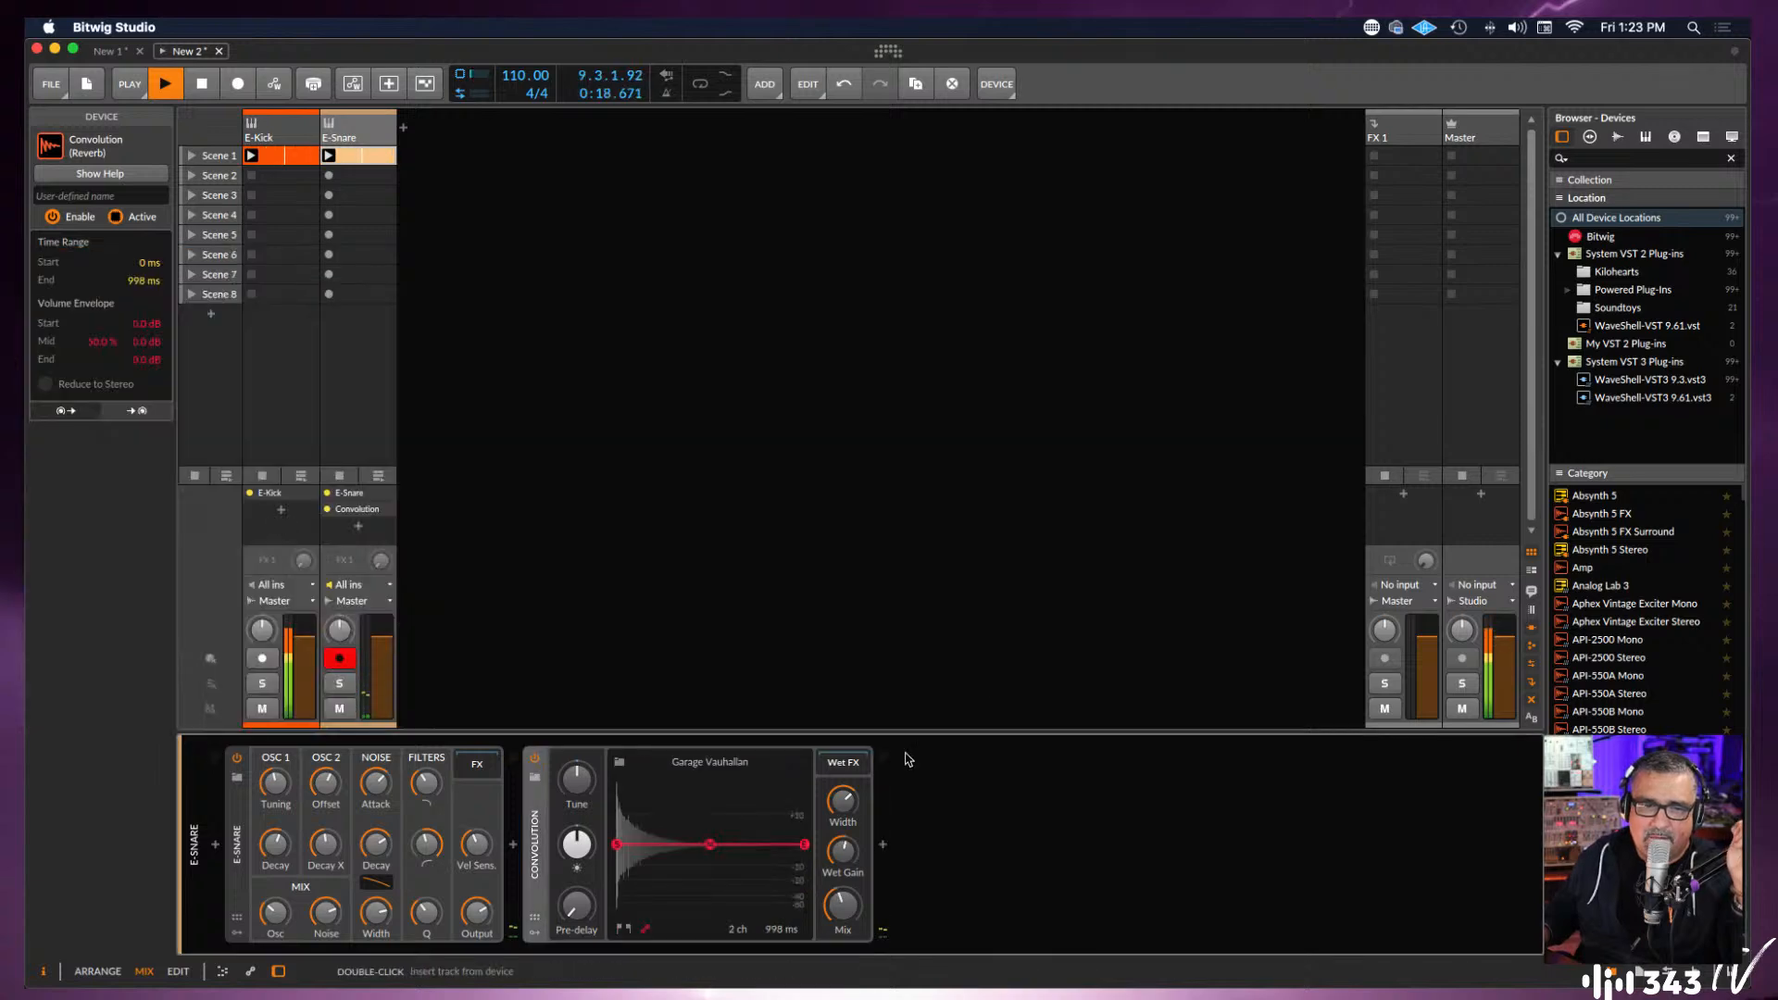
Replace the Convolution's impulse response with ISS - Metalizer 02.
left_click(620, 763)
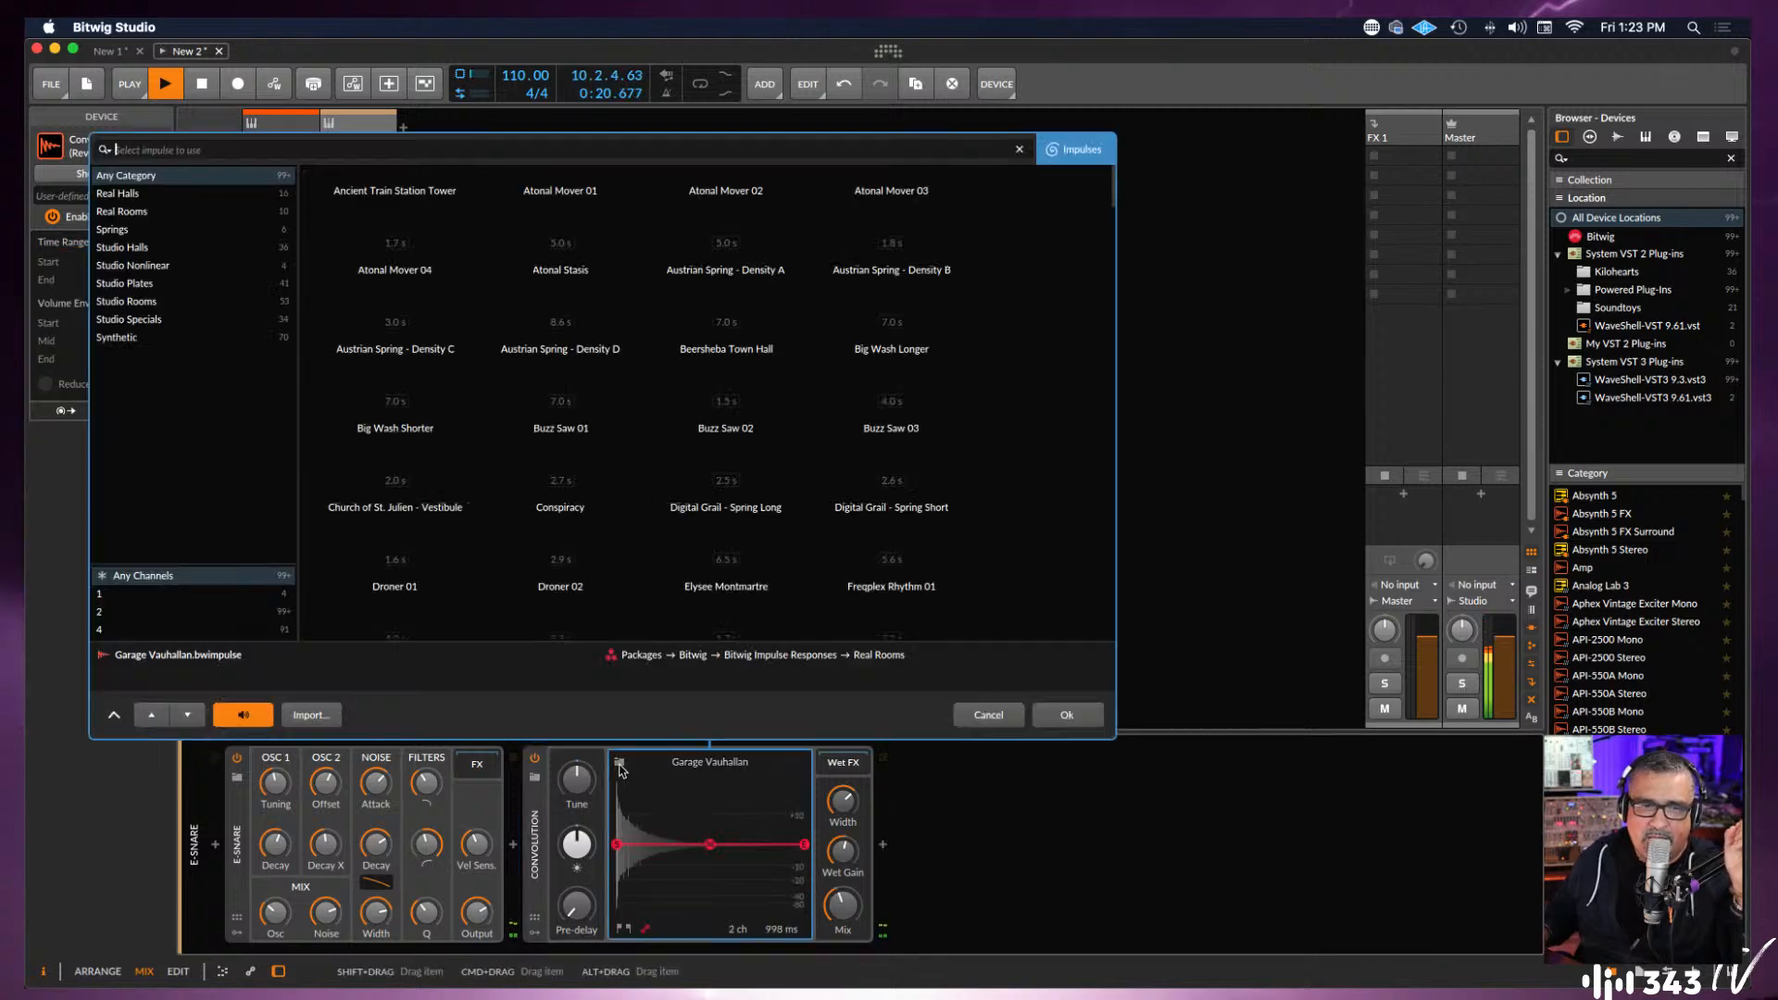
scroll(533, 335, "down", 3)
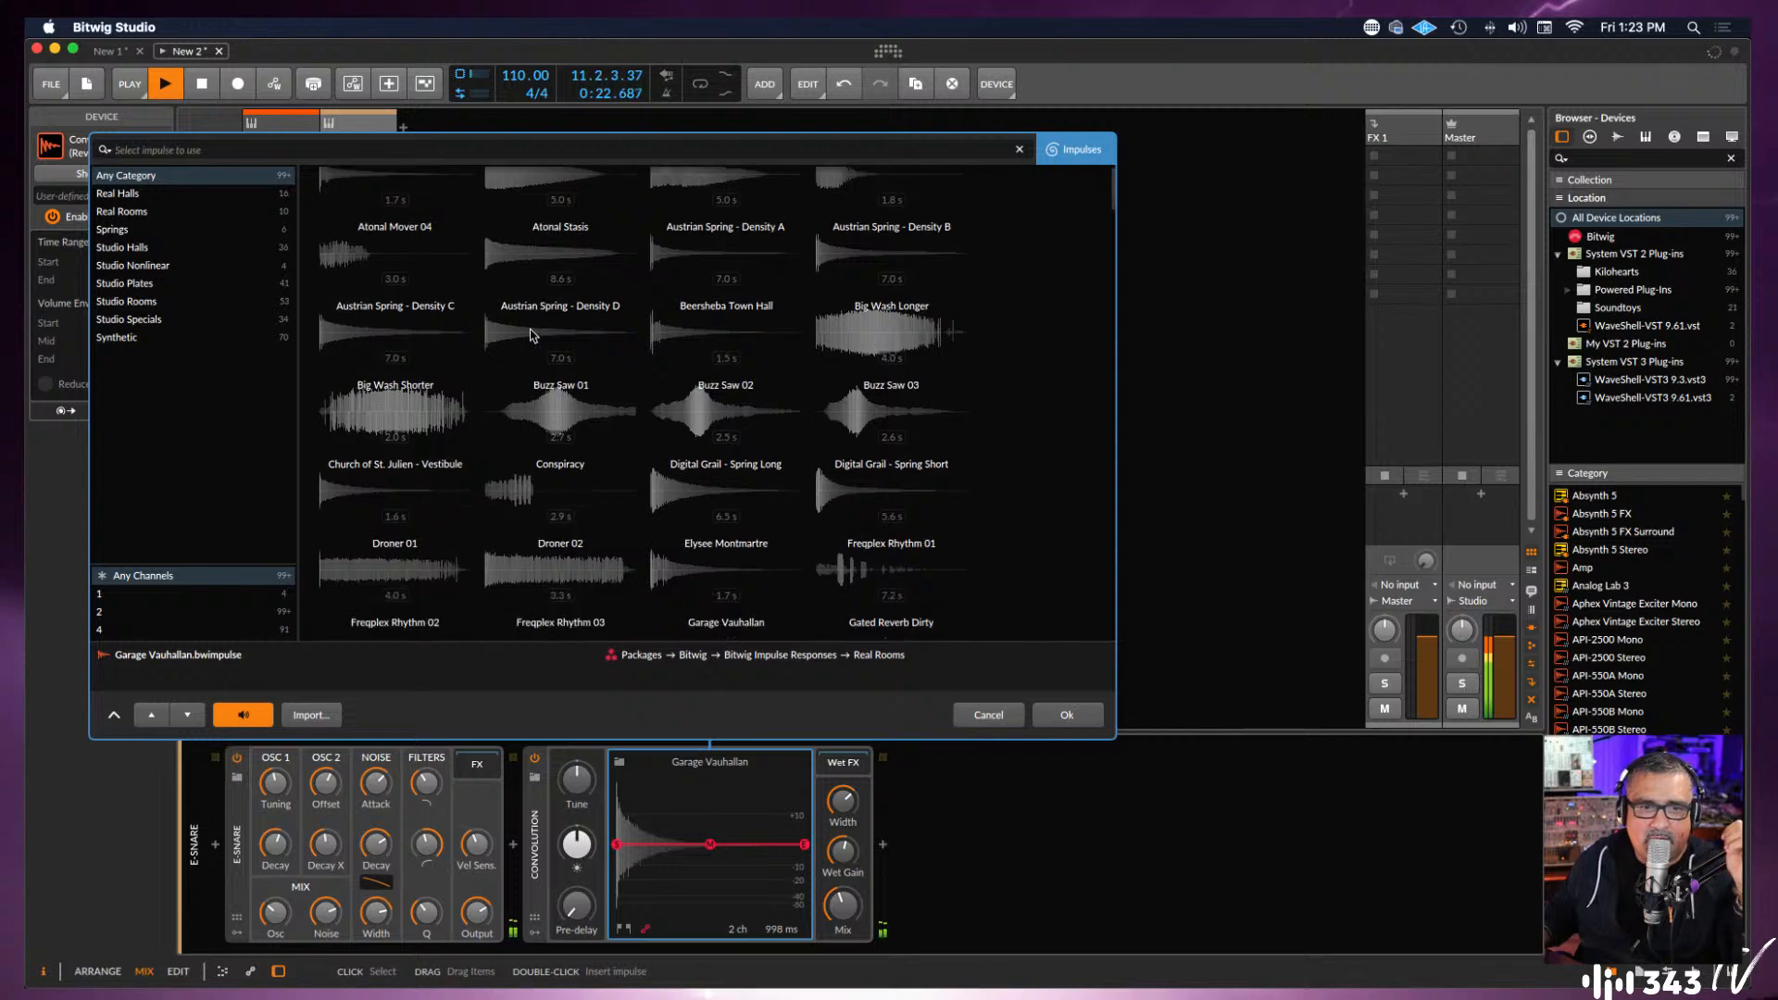
scroll(532, 335, "down", 2)
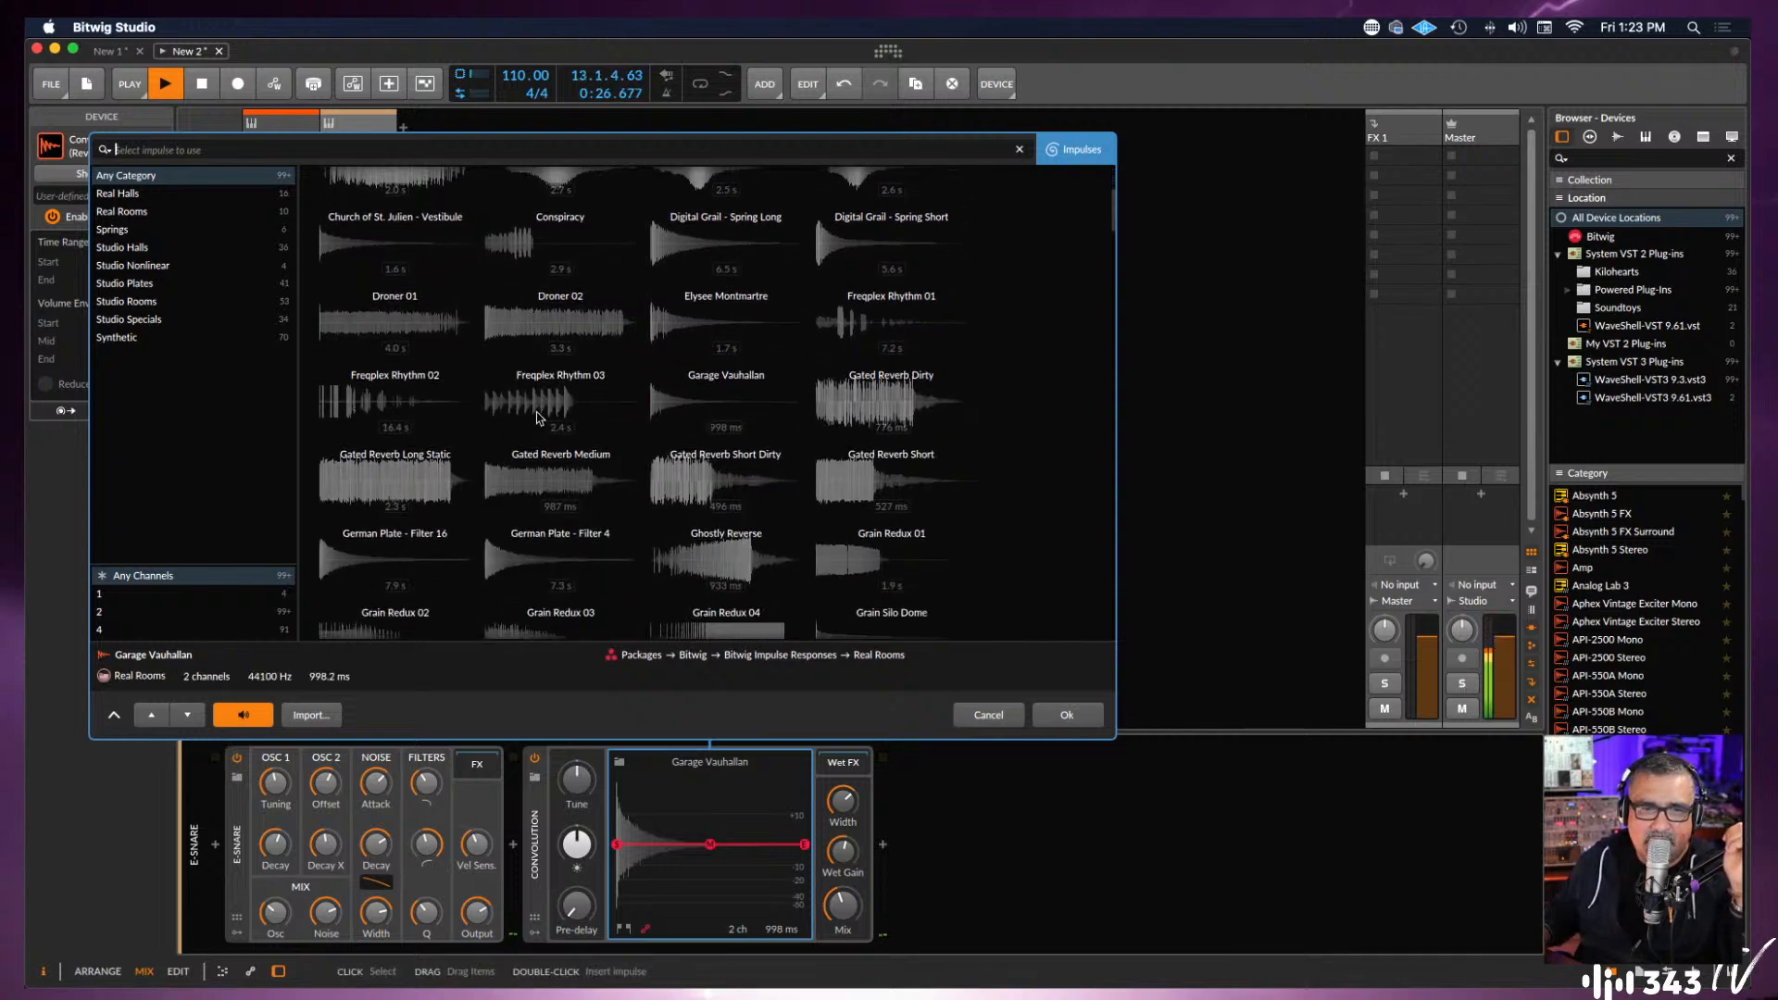
scroll(539, 418, "down", 3)
scroll(539, 418, "down", 3)
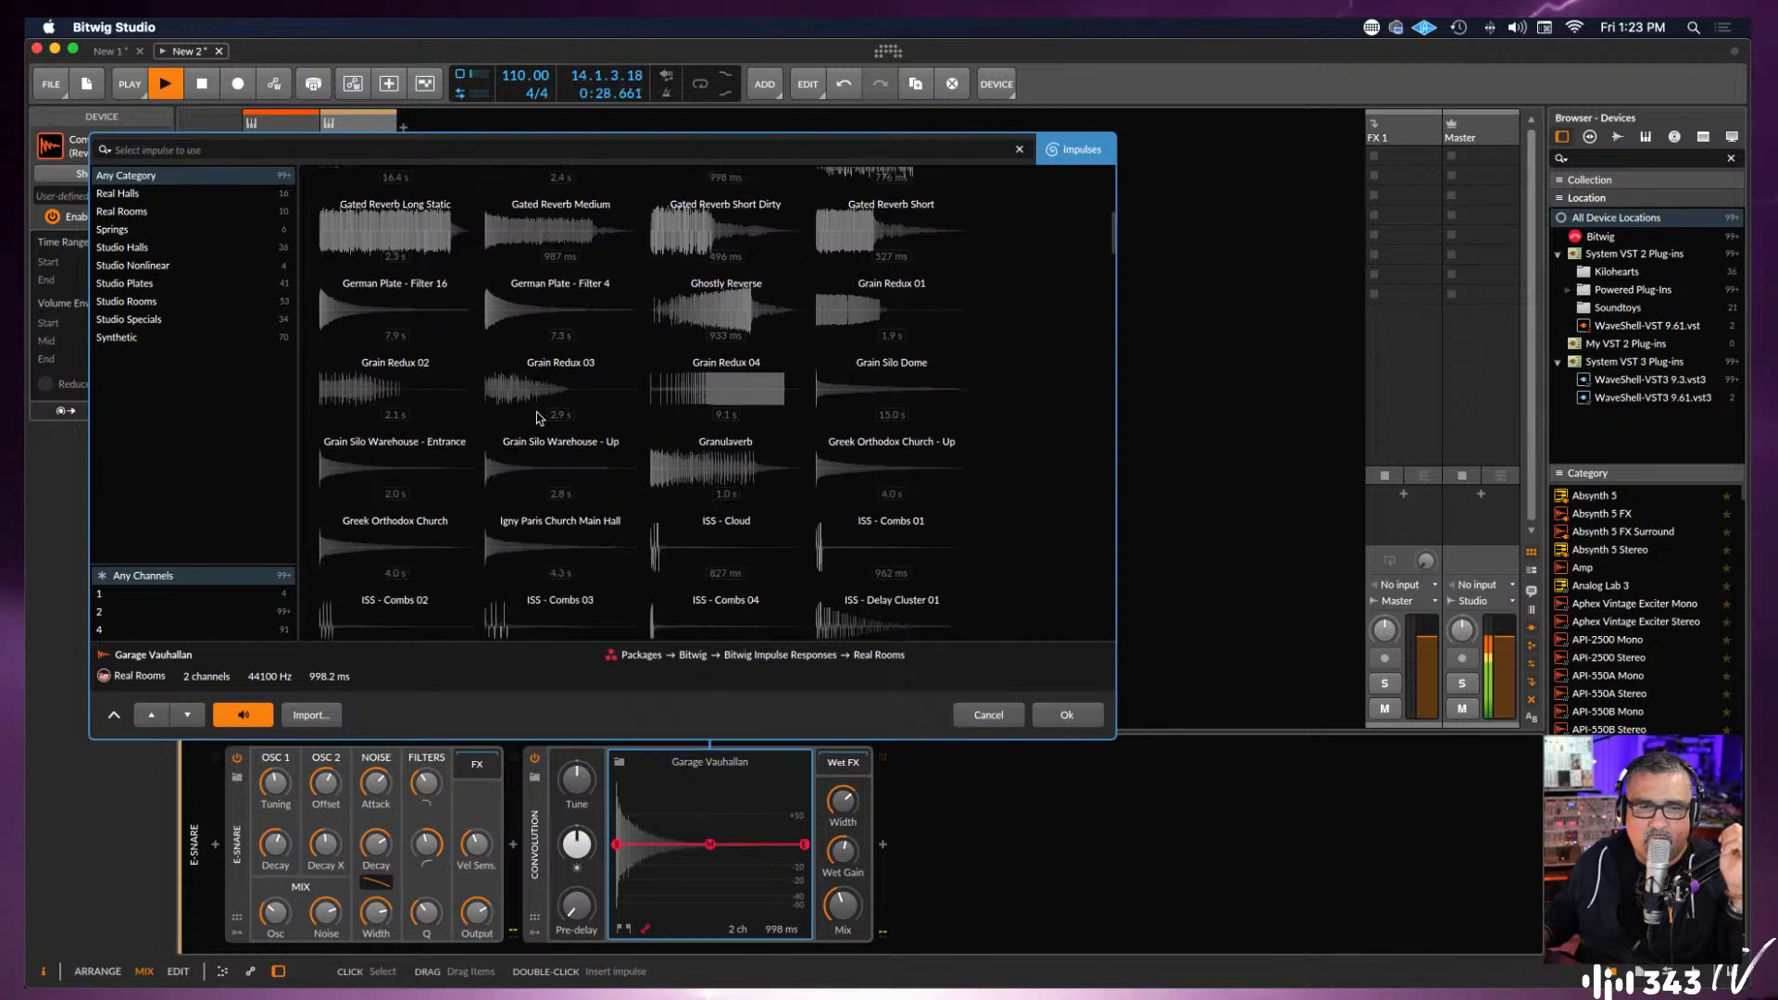
scroll(656, 424, "down", 2)
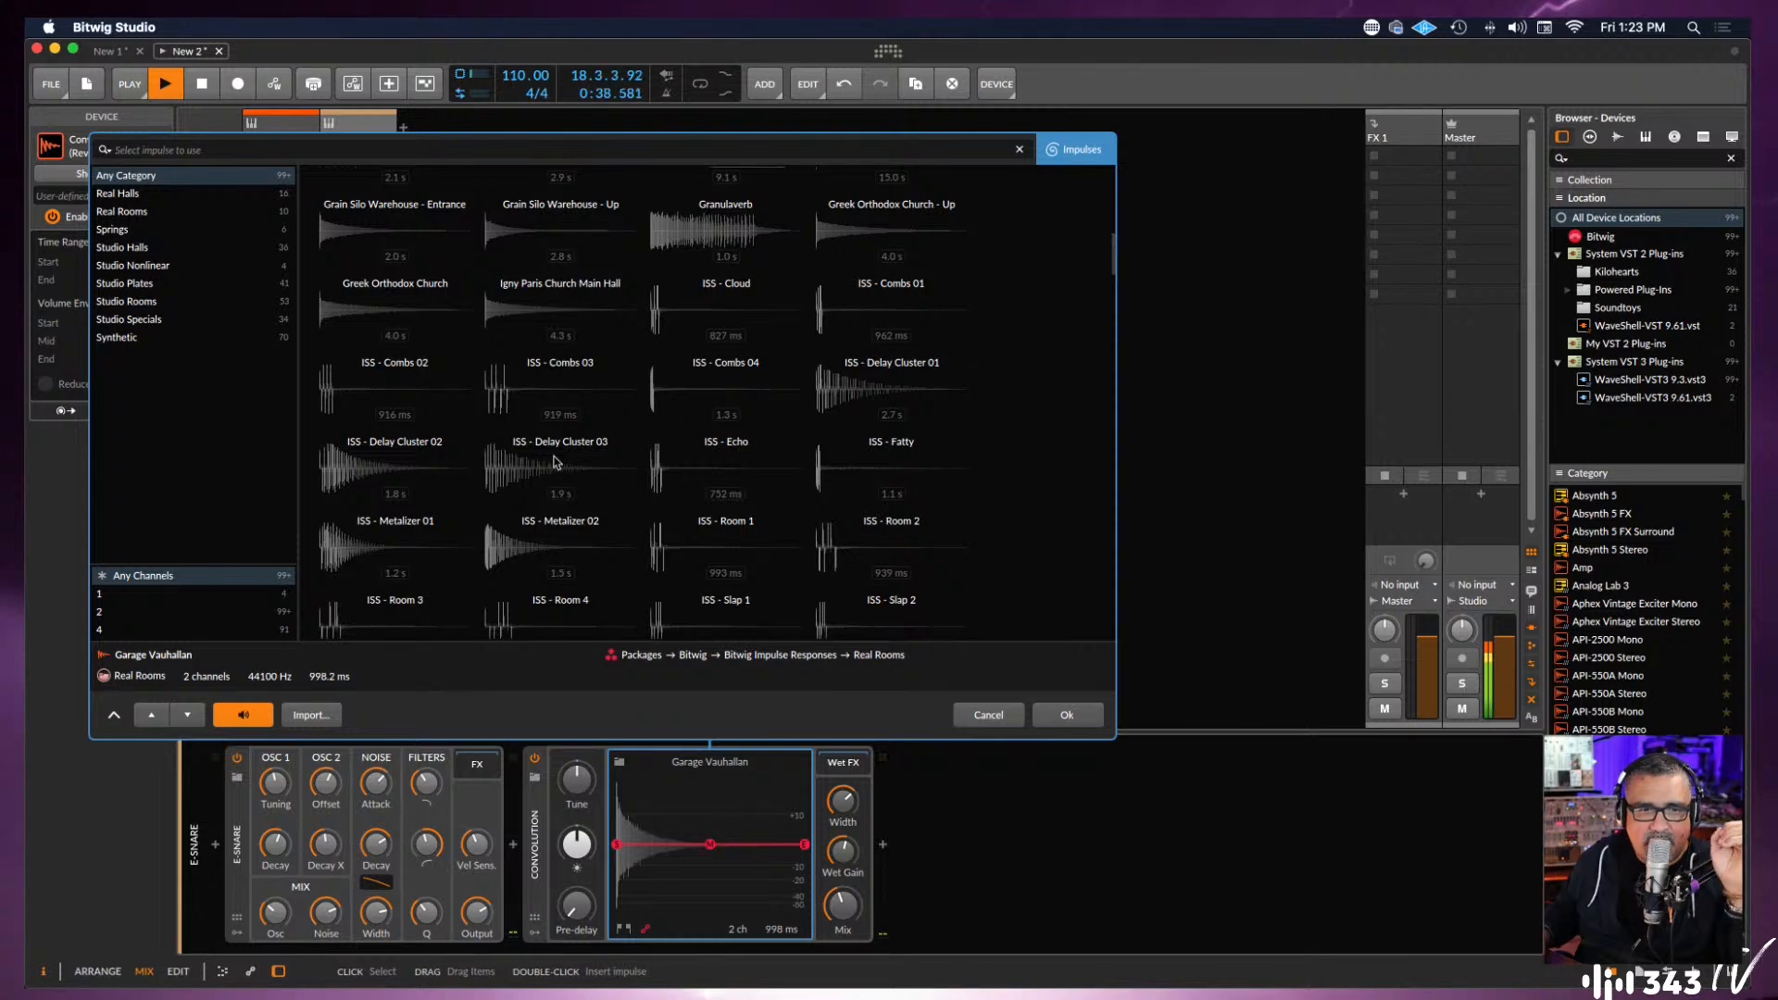
left_click(498, 556)
left_click(1065, 715)
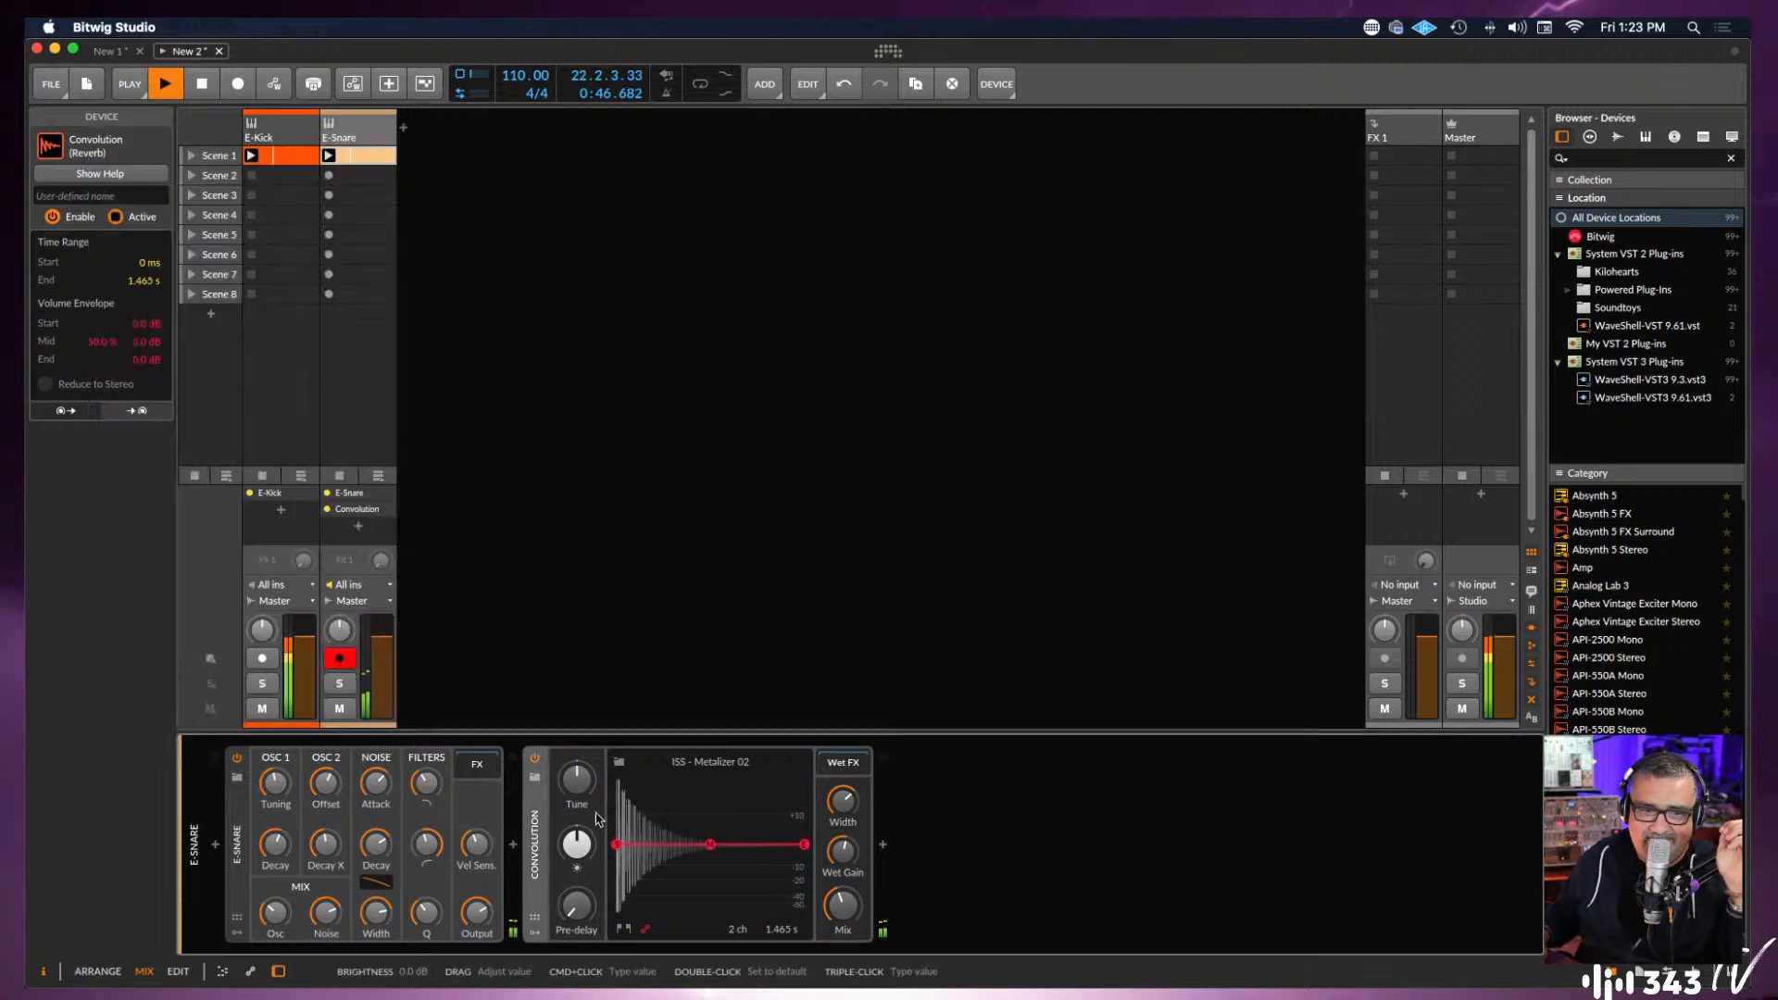
Switch the Convolution's impulse response to MA7 - Large Plate.
left_click(621, 764)
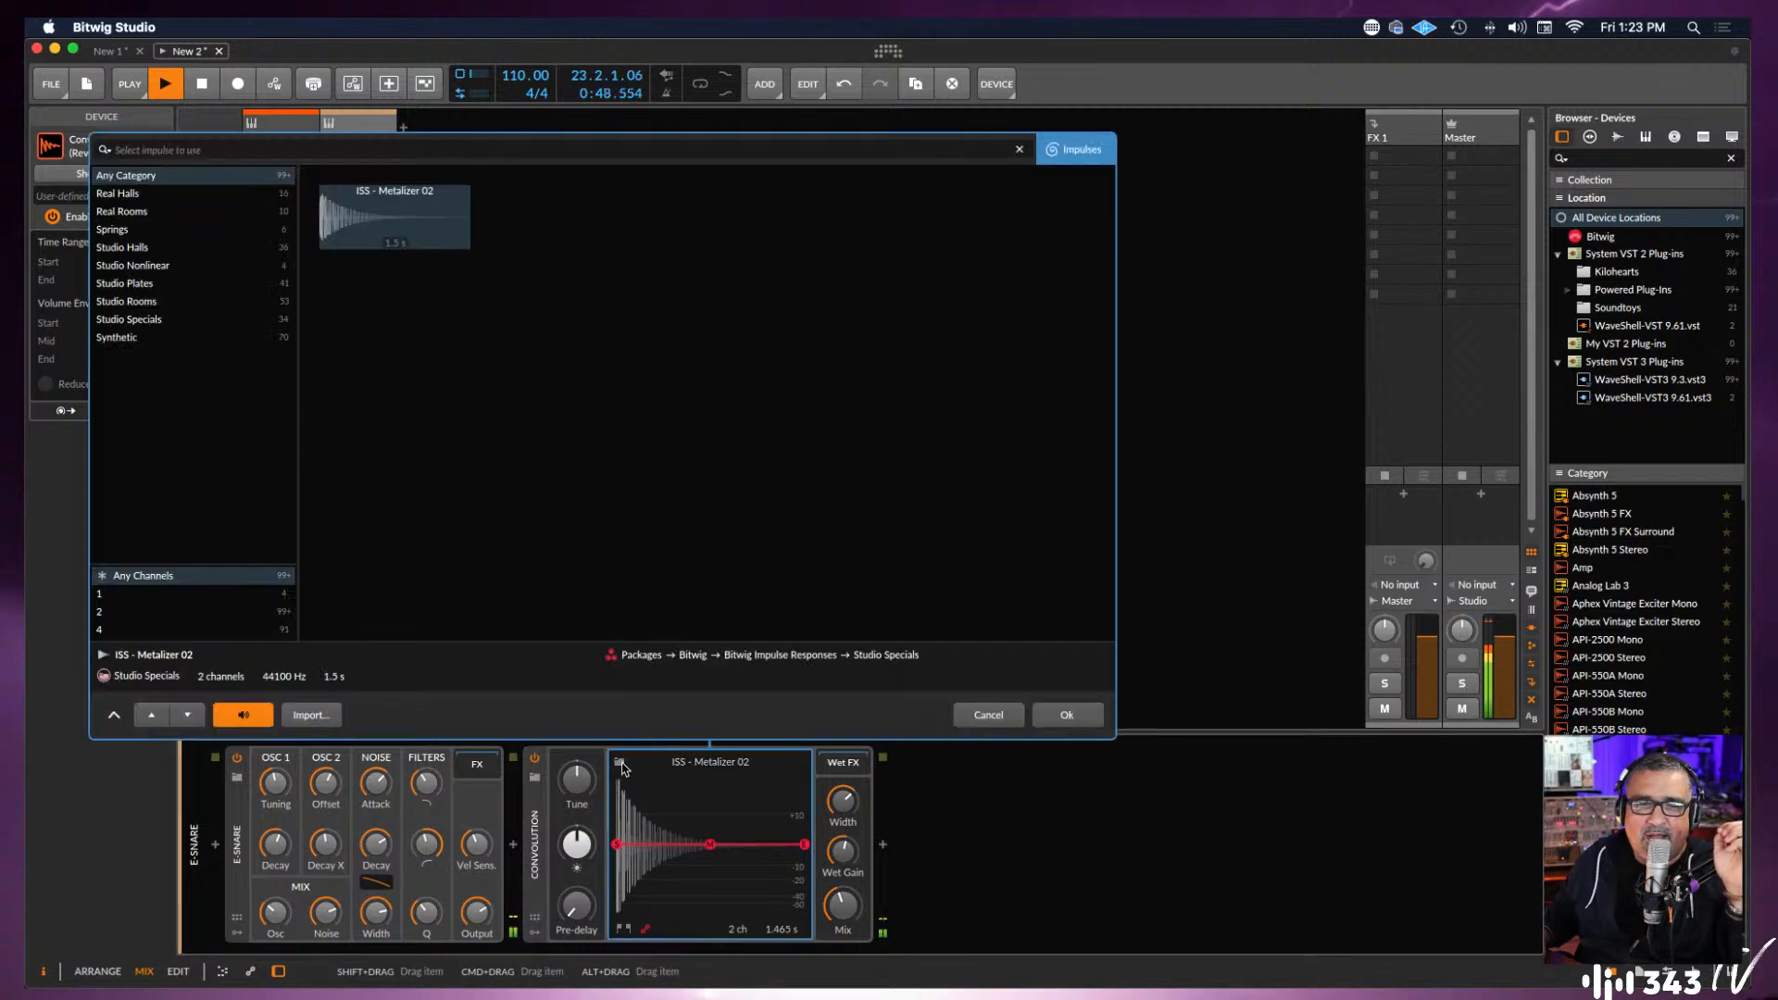
scroll(643, 593, "down", 10)
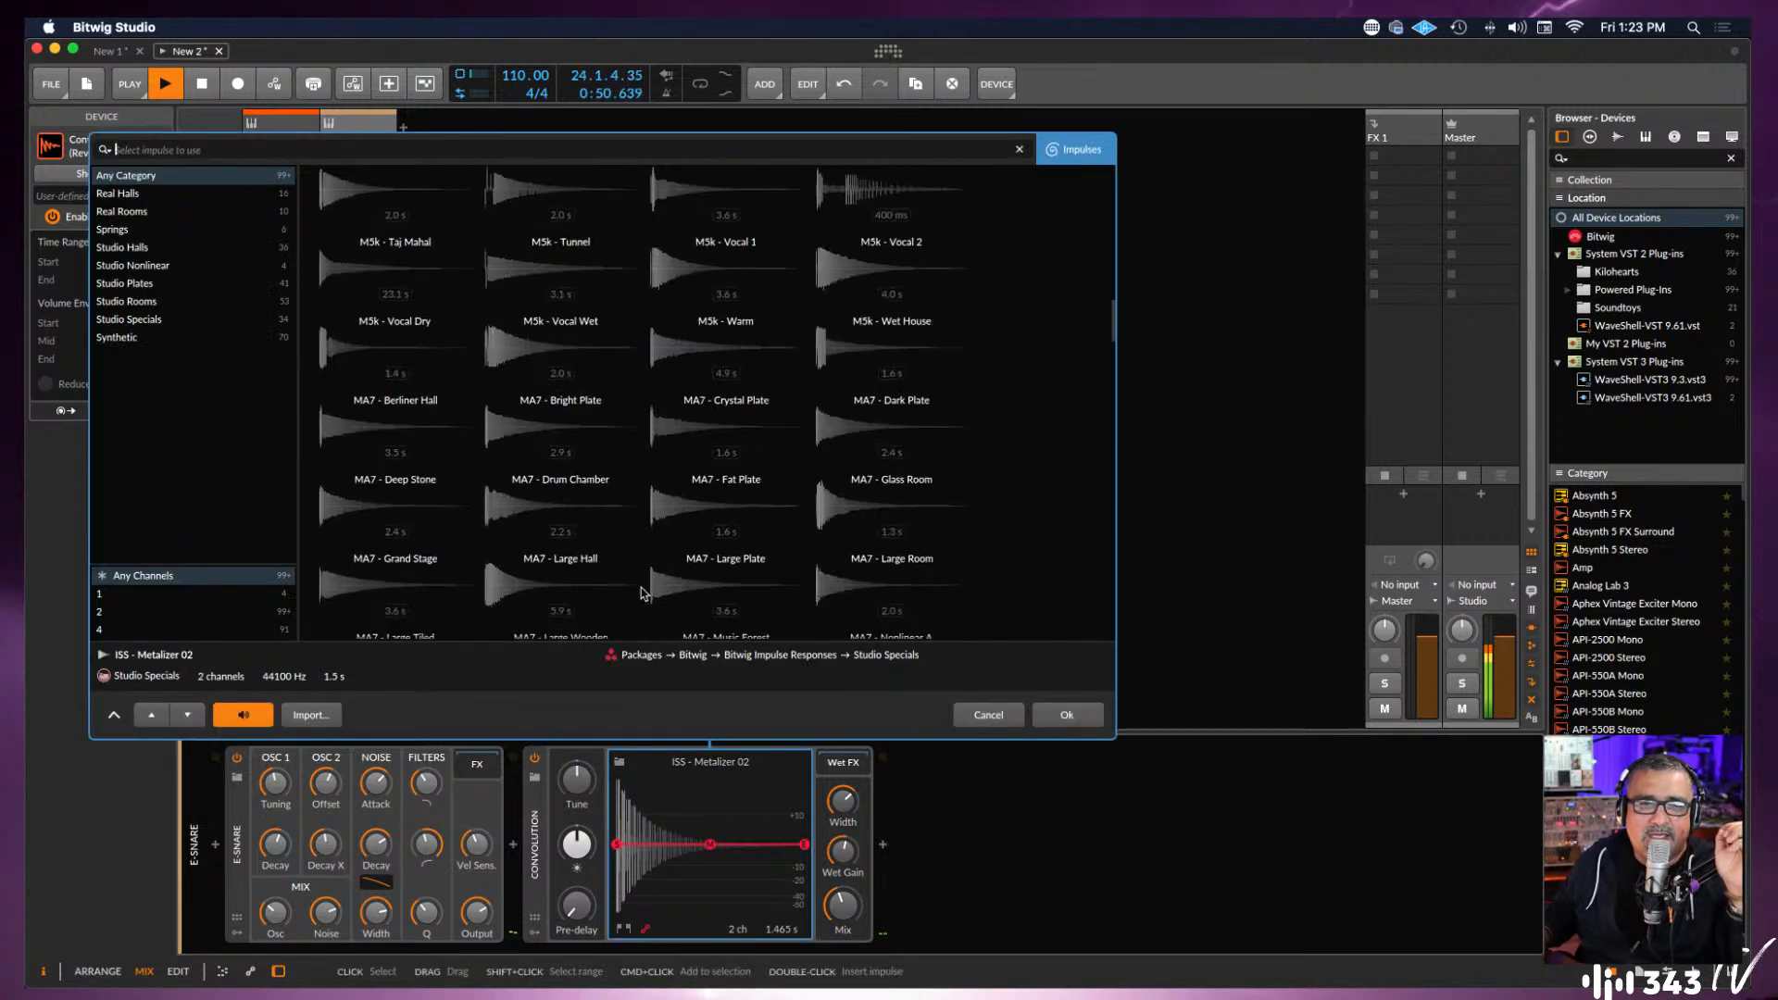
scroll(505, 550, "down", 2)
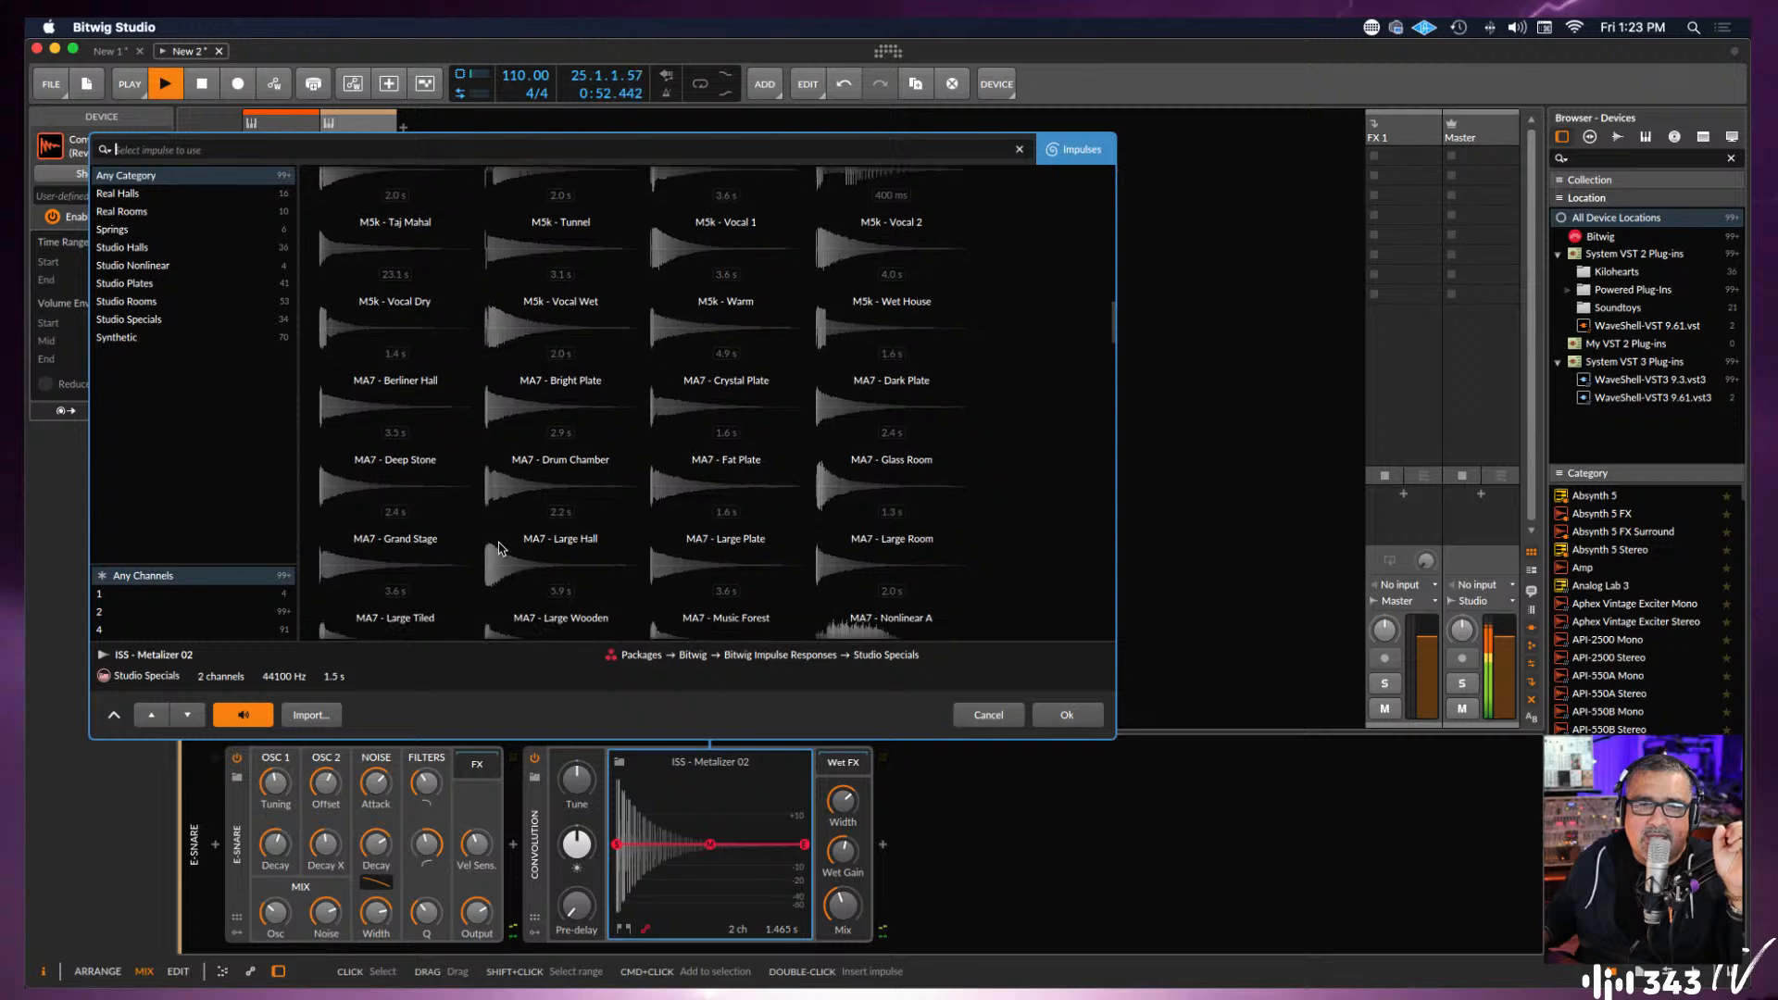
left_click(727, 495)
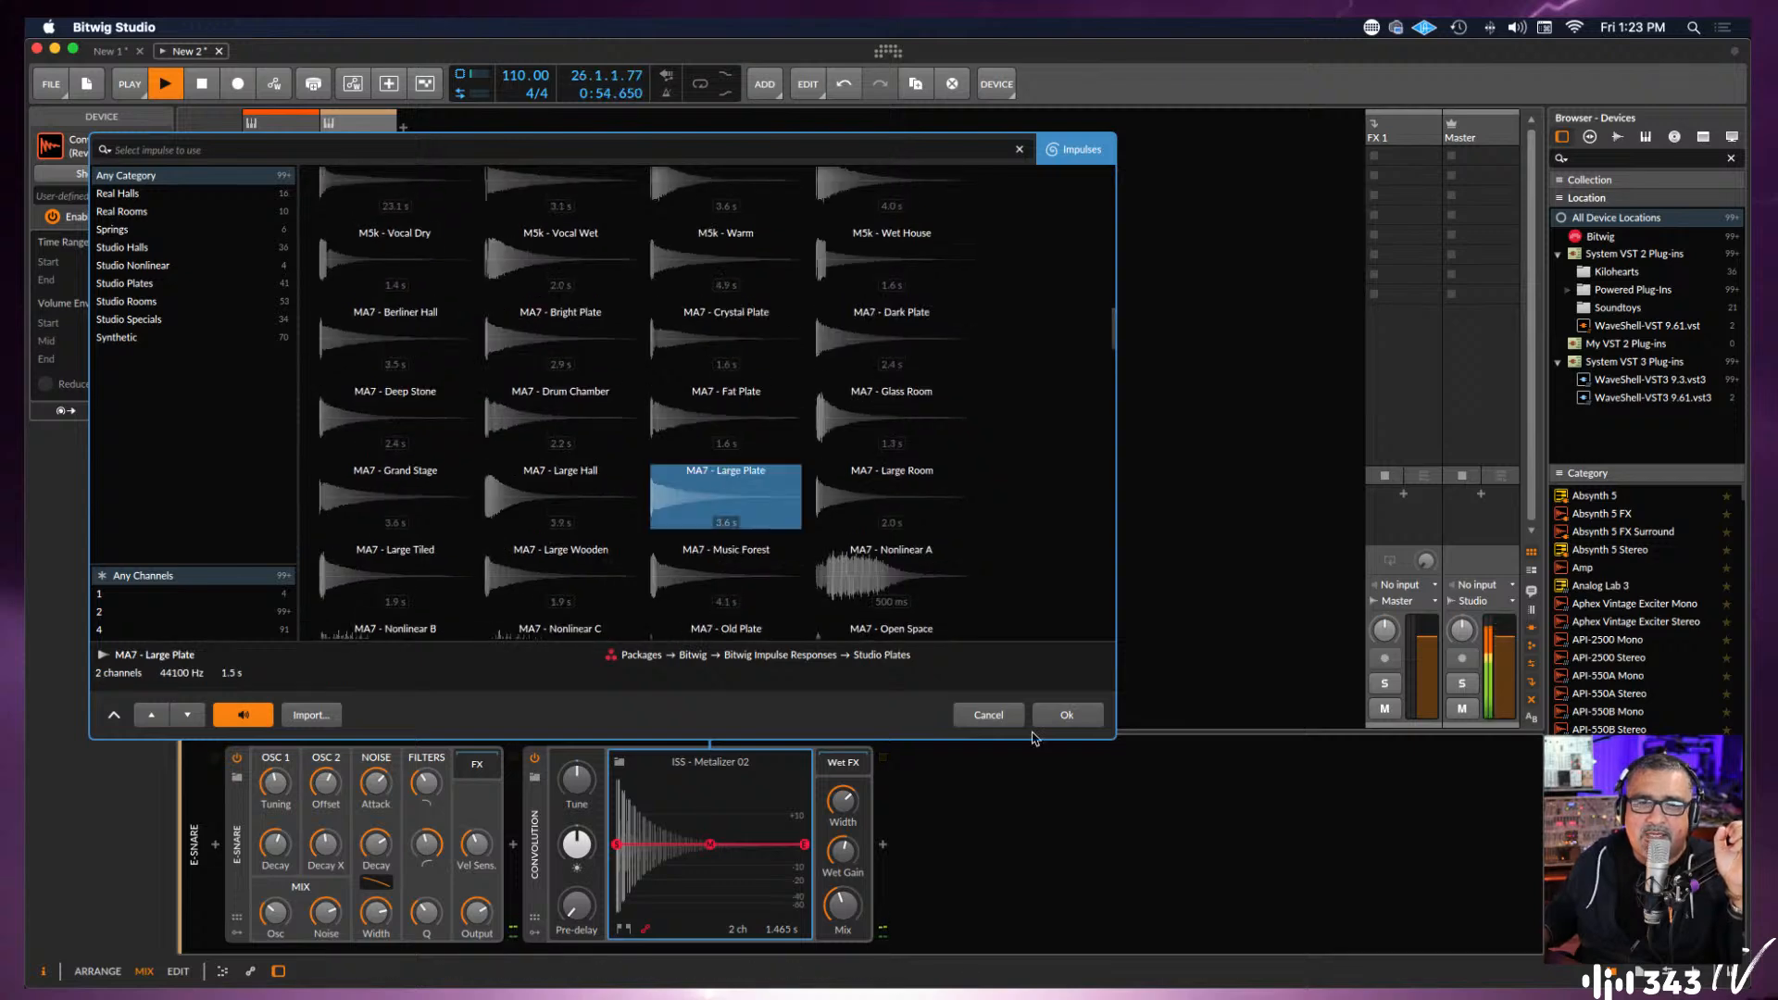
left_click(1066, 716)
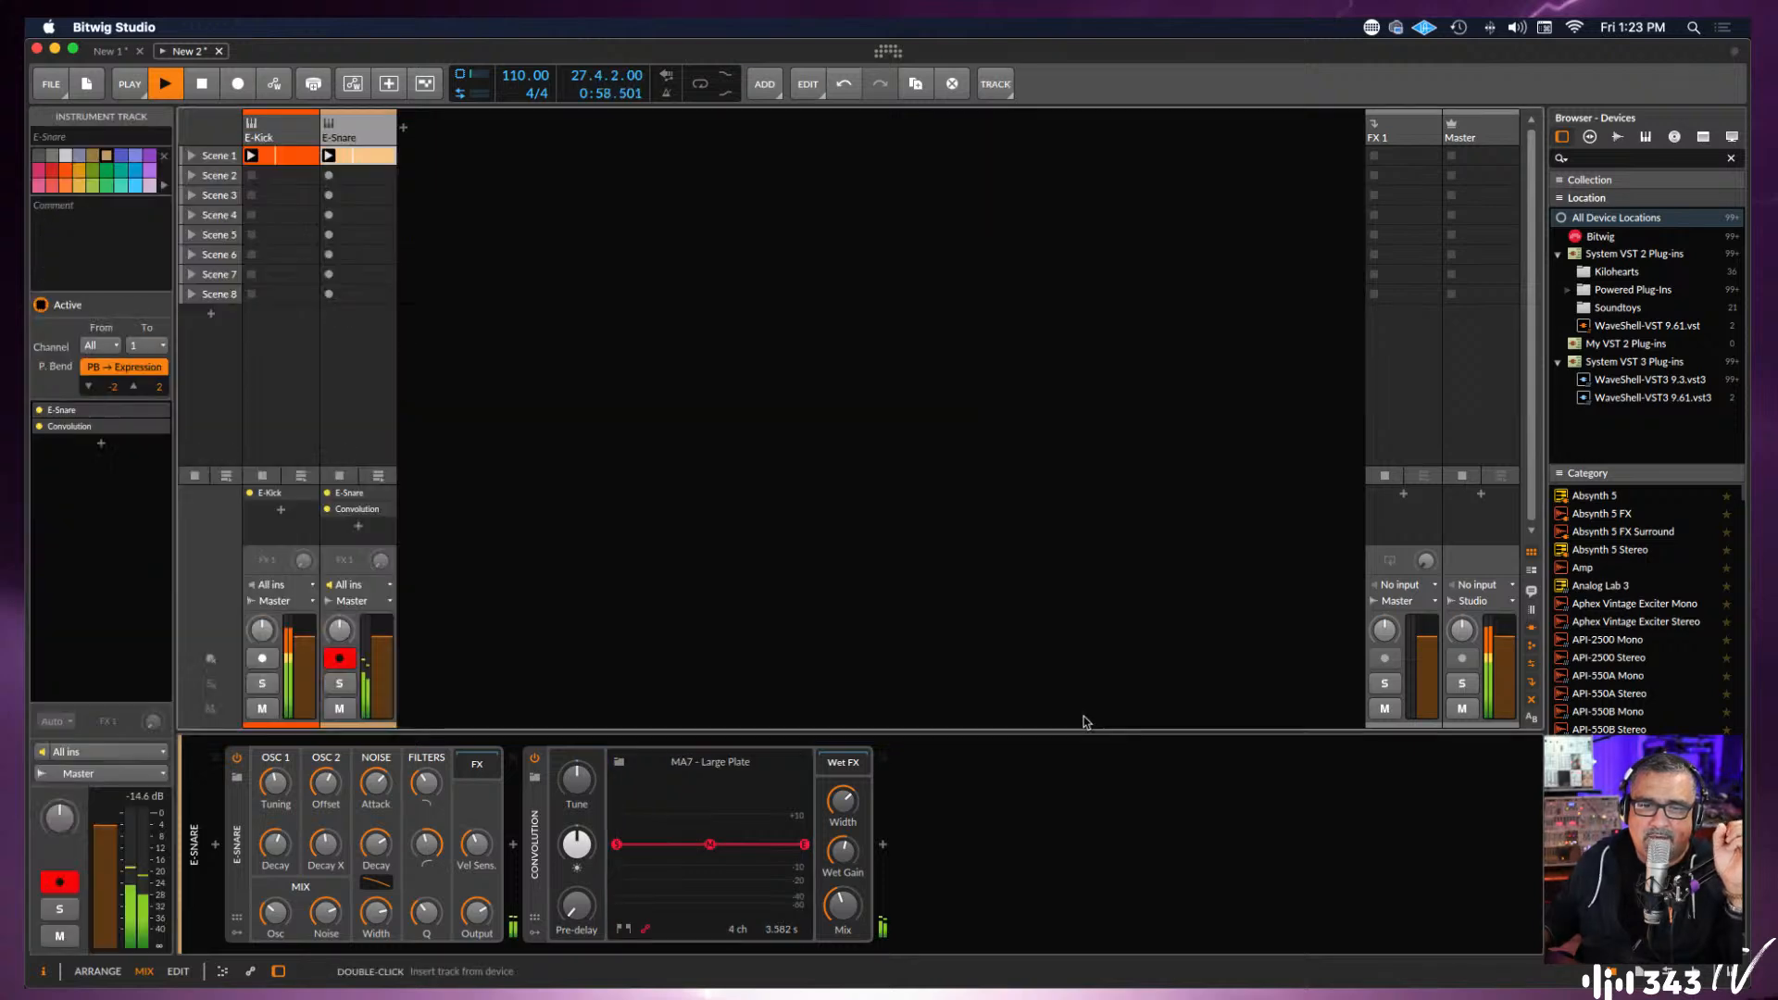
double_click(860, 746)
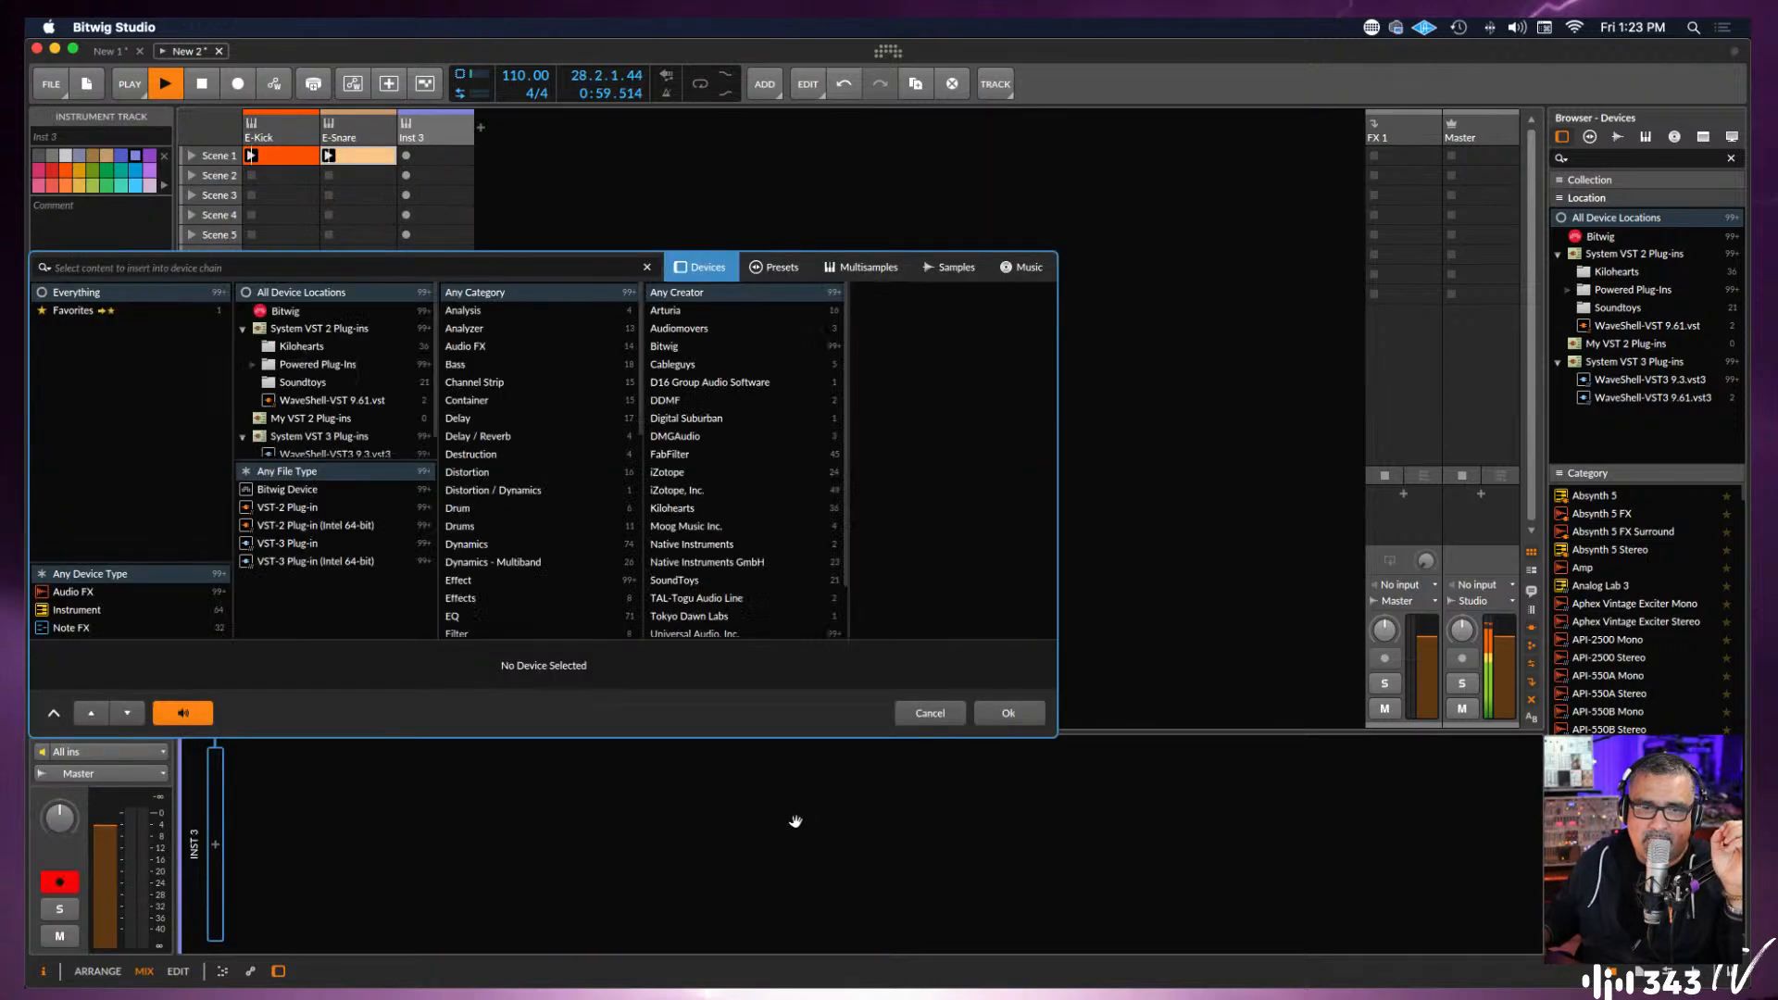
left_click(931, 713)
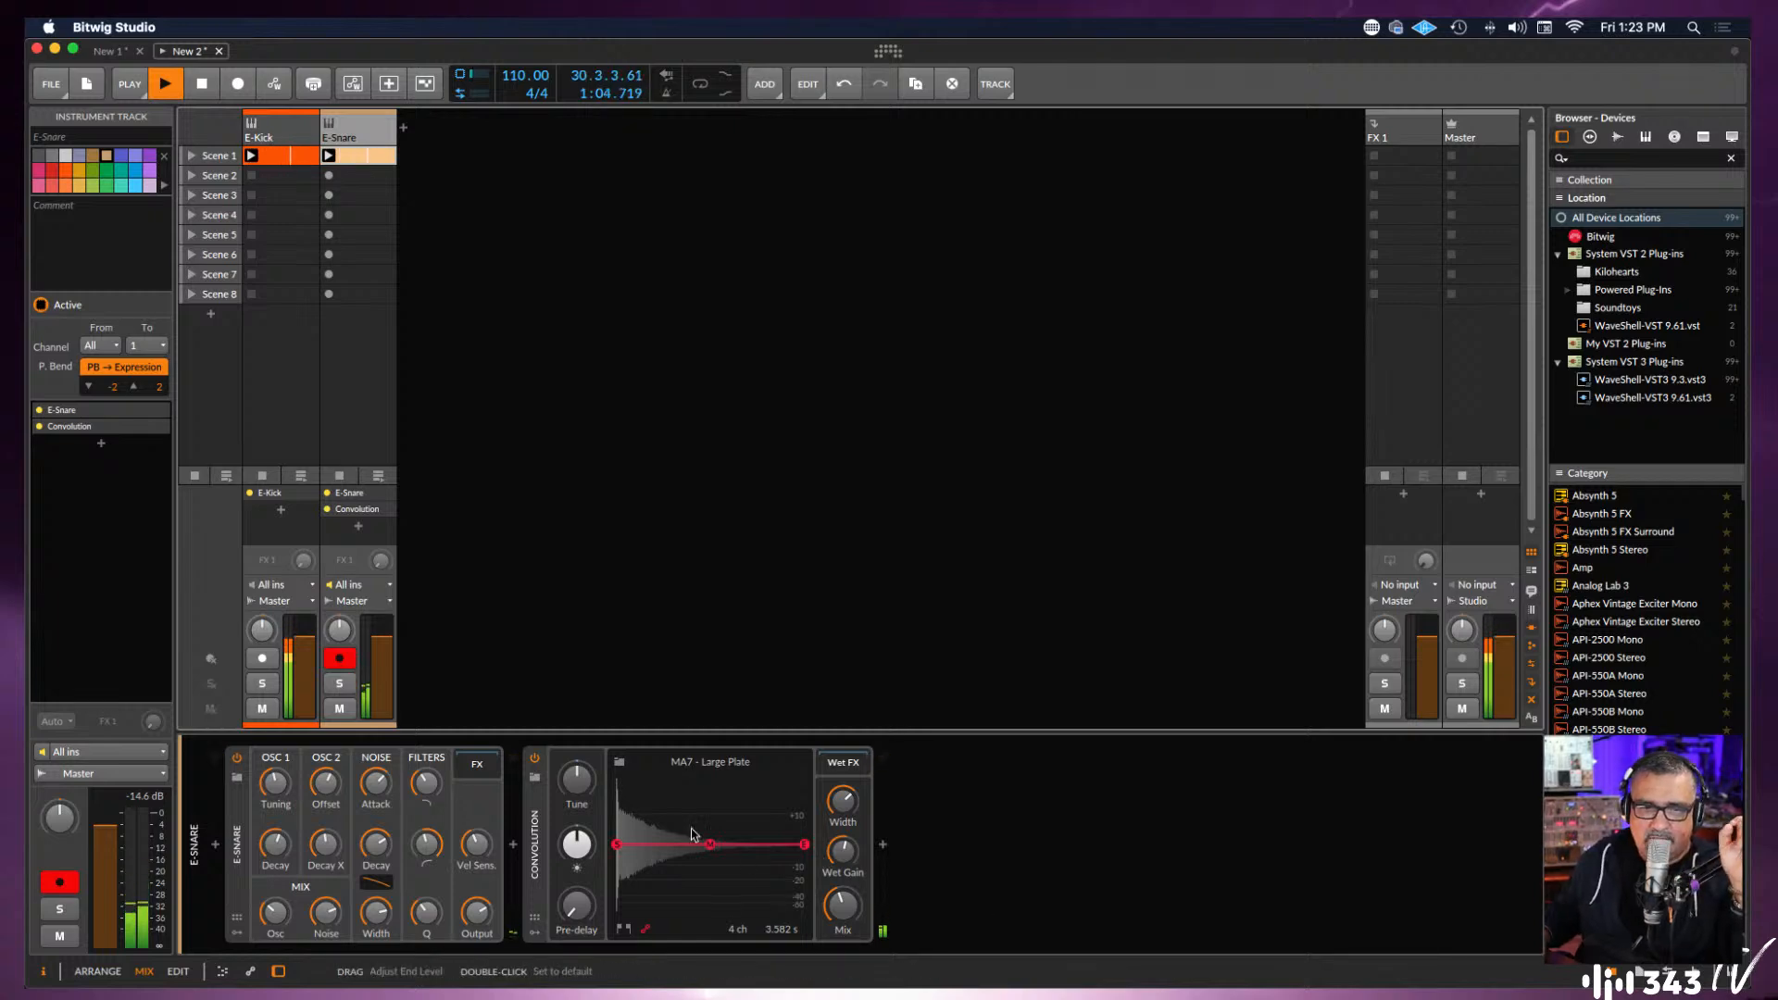
Load the Mornac Church impulse response into the E-Snare track's Convolution device.
left_click(710, 762)
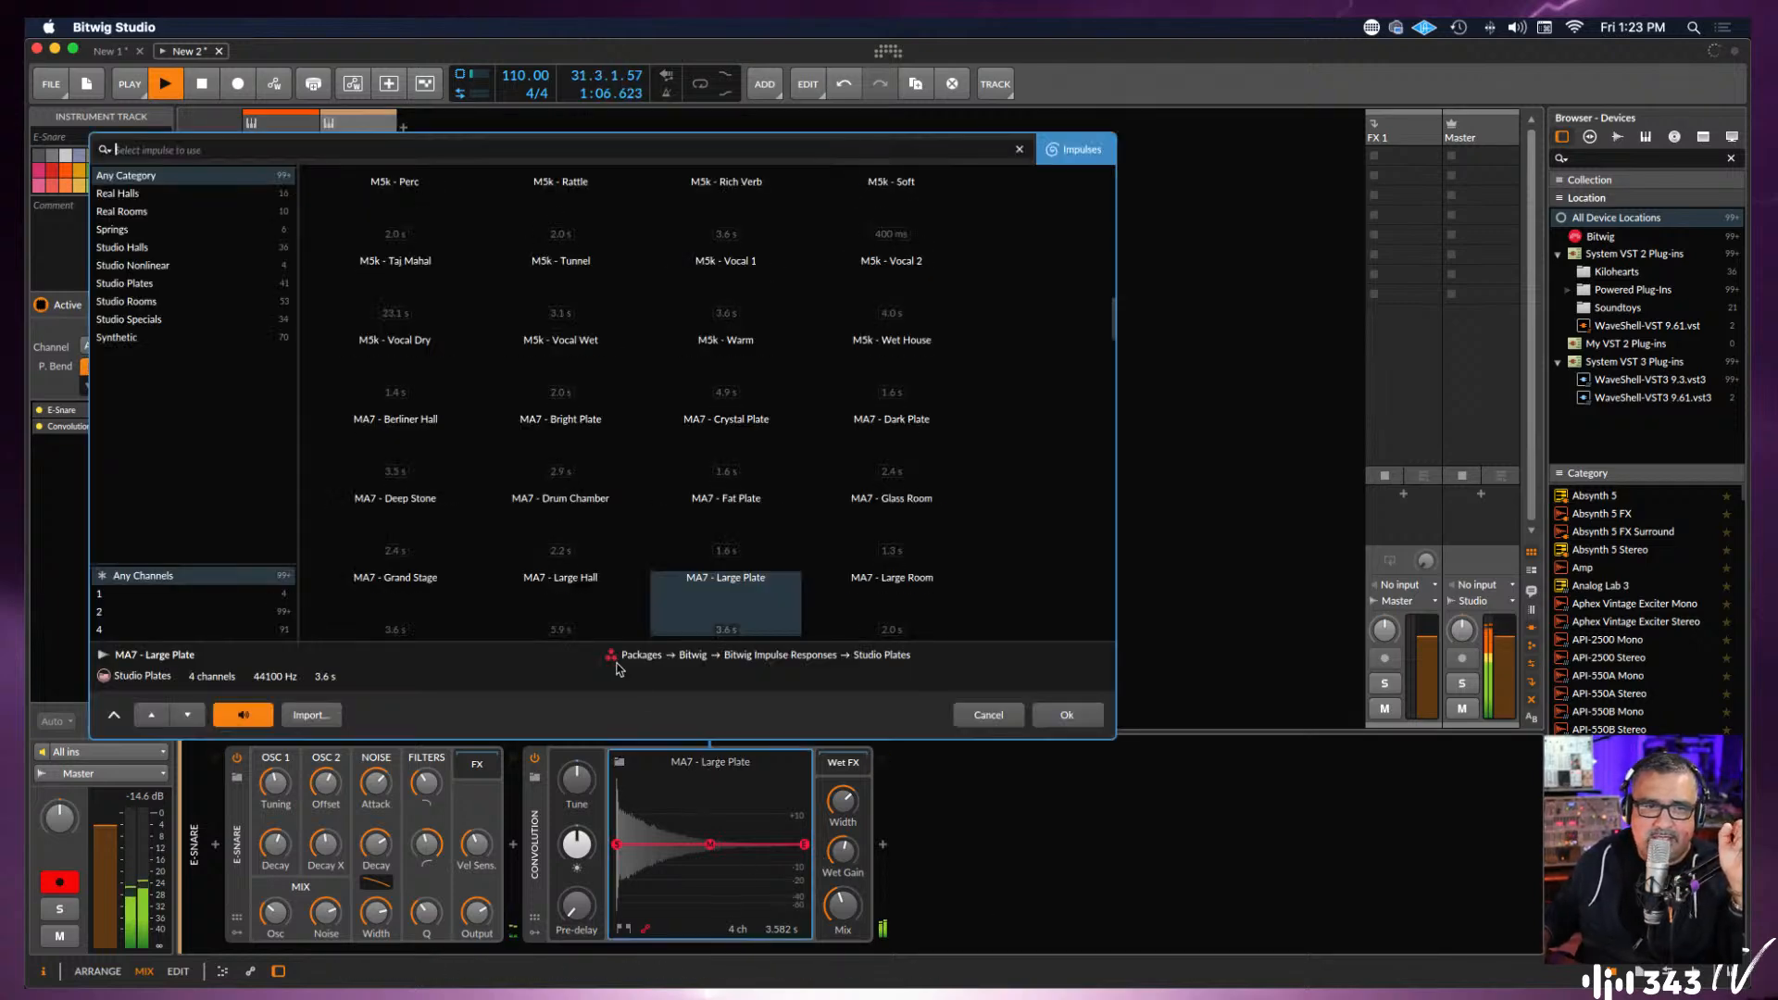
scroll(633, 558, "down", 3)
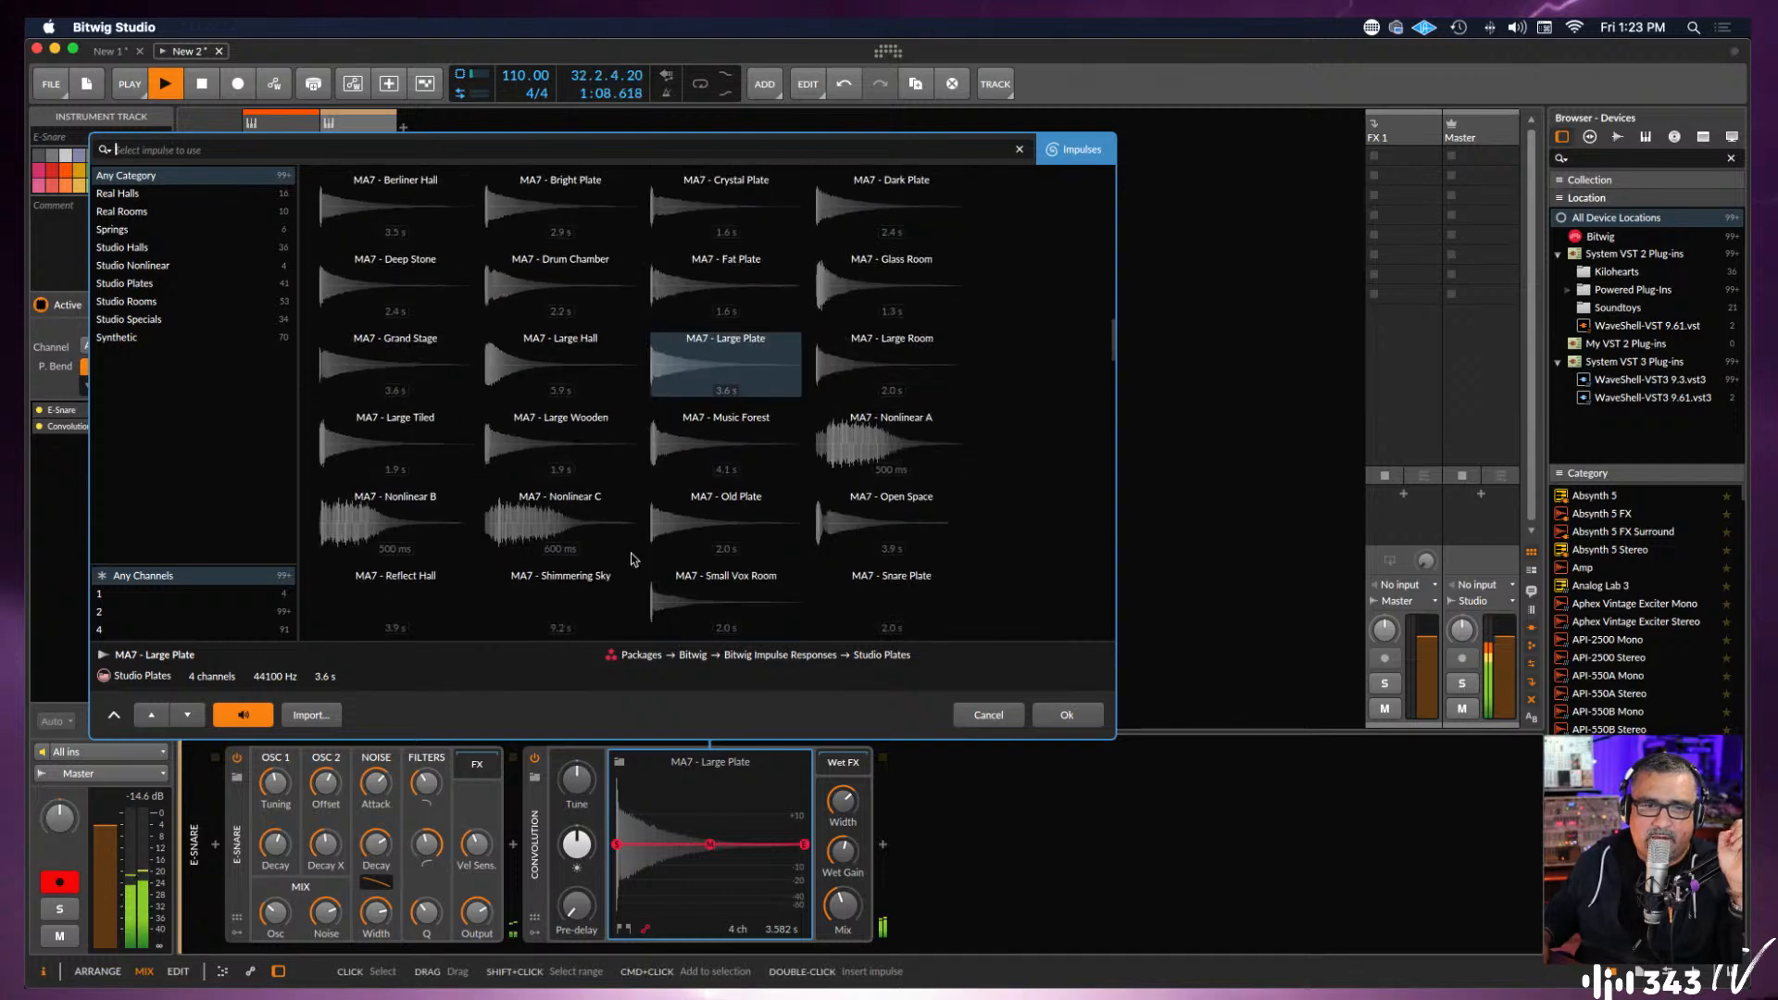
scroll(633, 558, "down", 4)
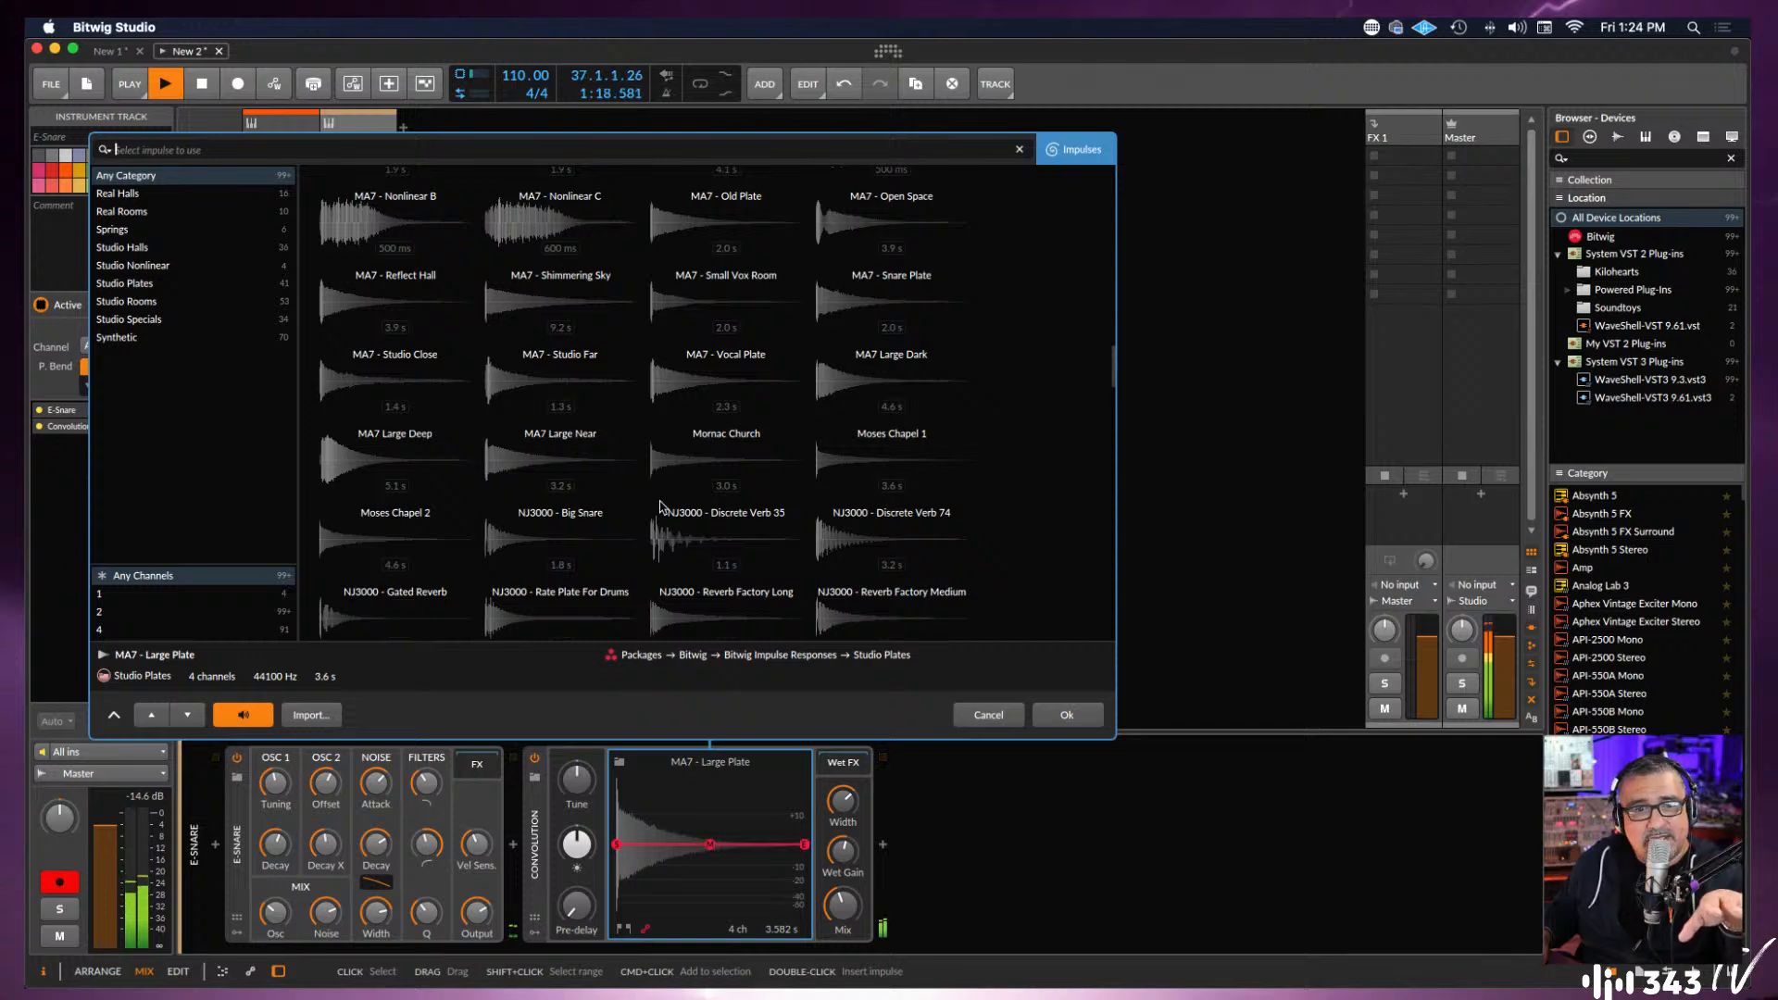
scroll(661, 506, "down", 1)
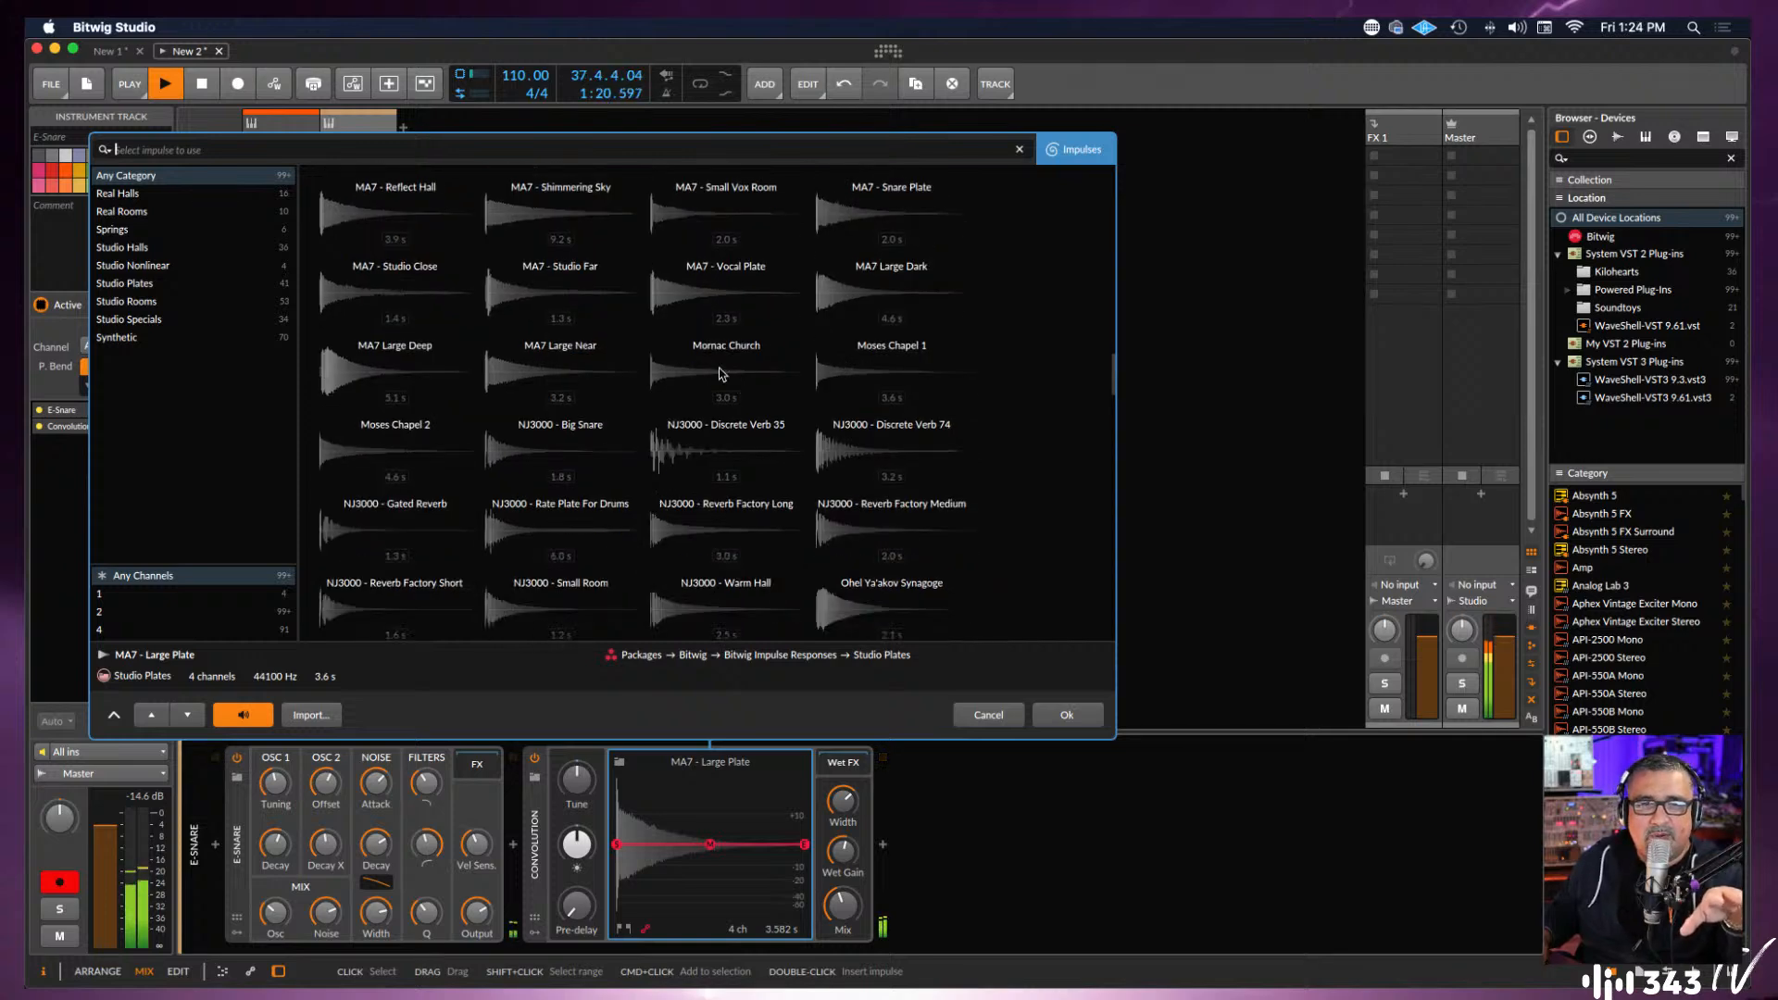
left_click(722, 373)
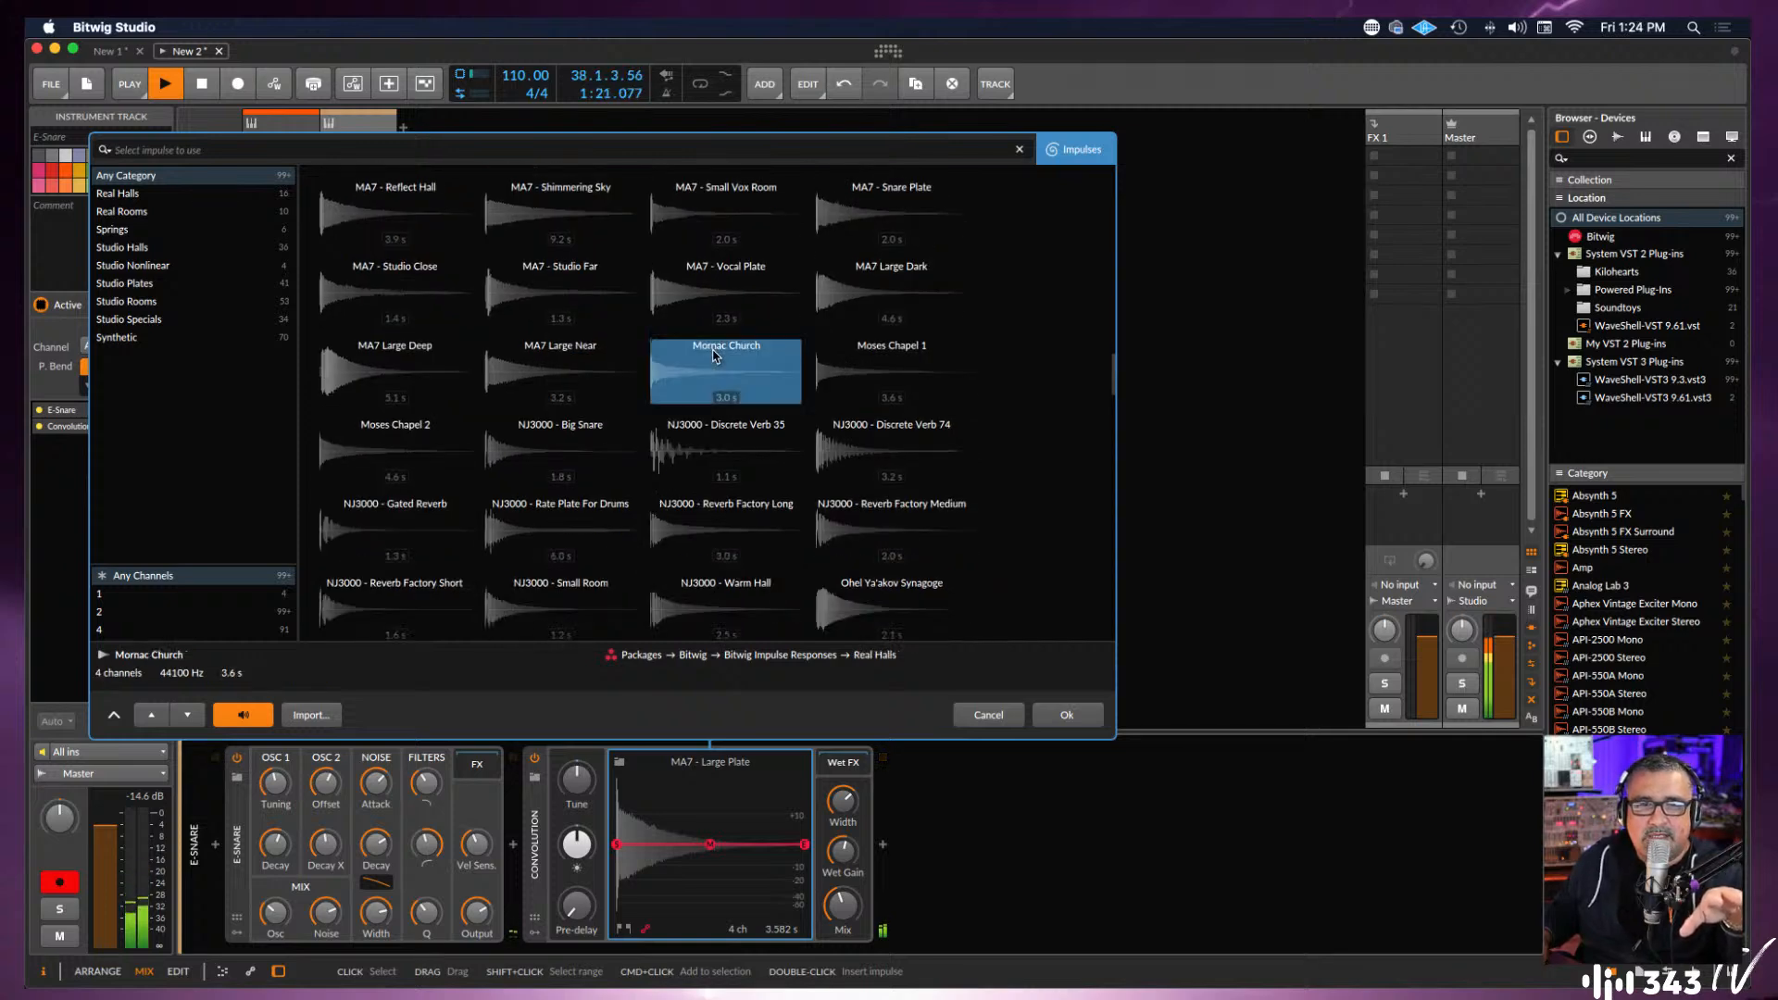
left_click(1065, 718)
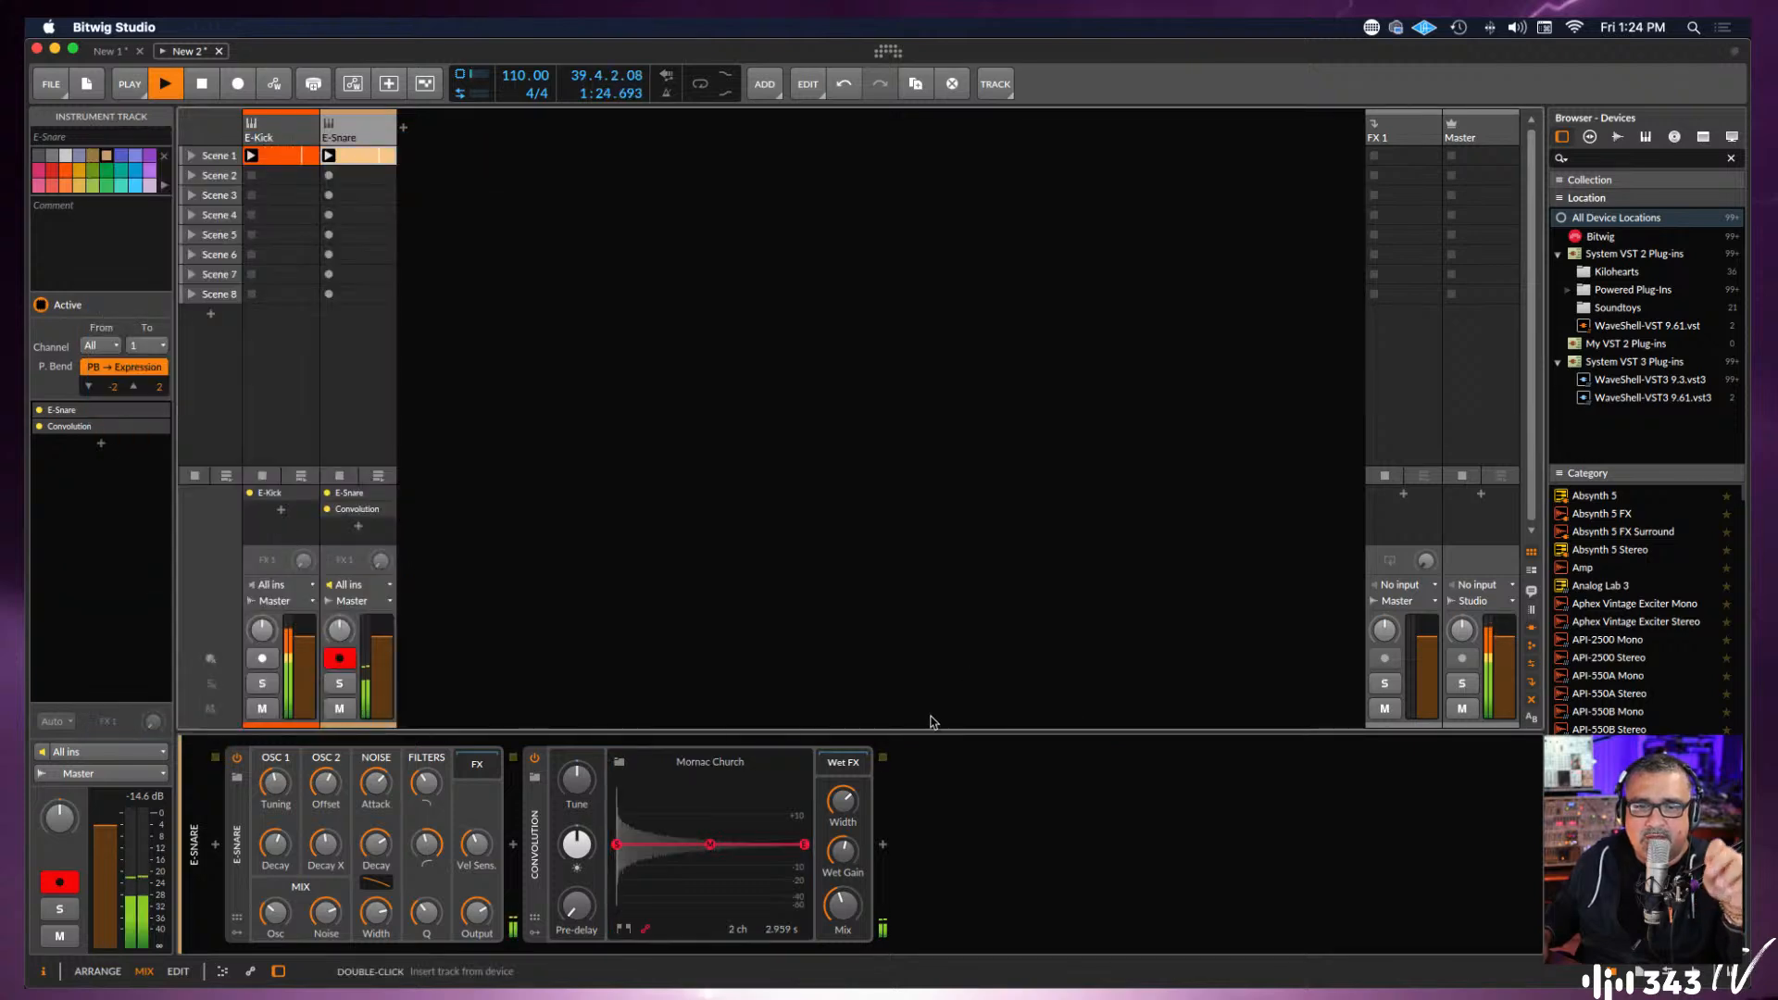
Replace the E-Snare Convolution's impulse response with Prime Verb Short.
left_click(710, 761)
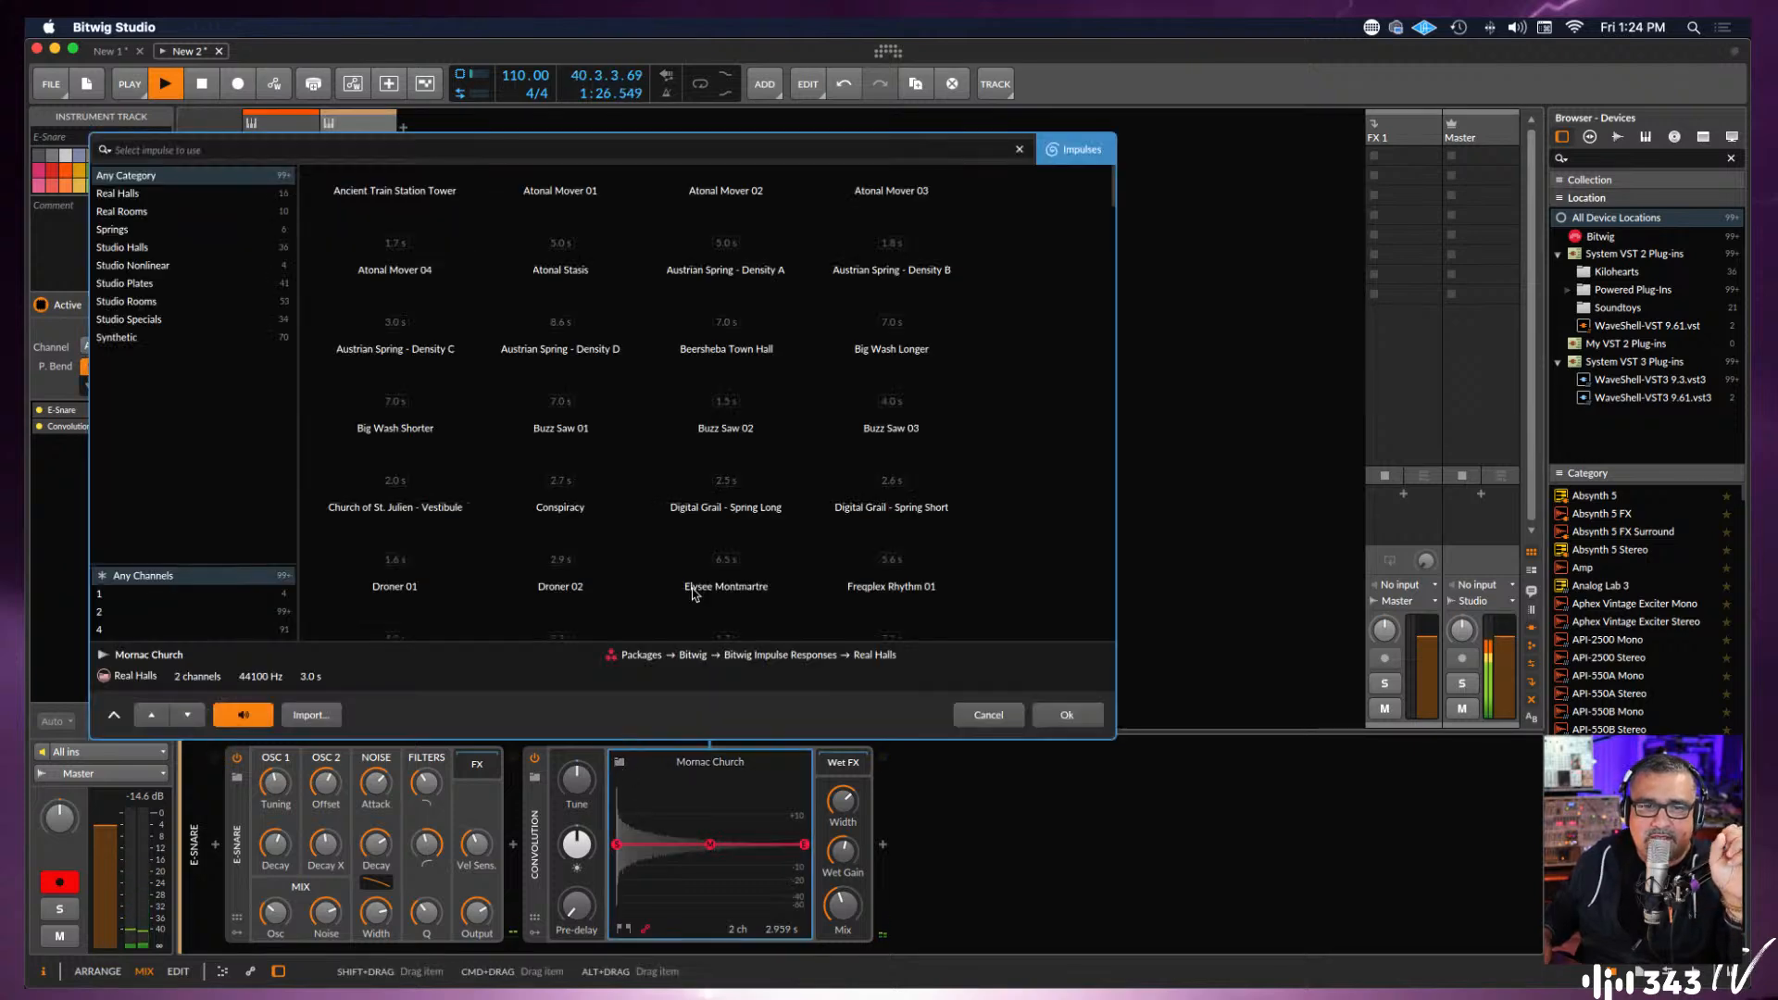
scroll(758, 449, "down", 5)
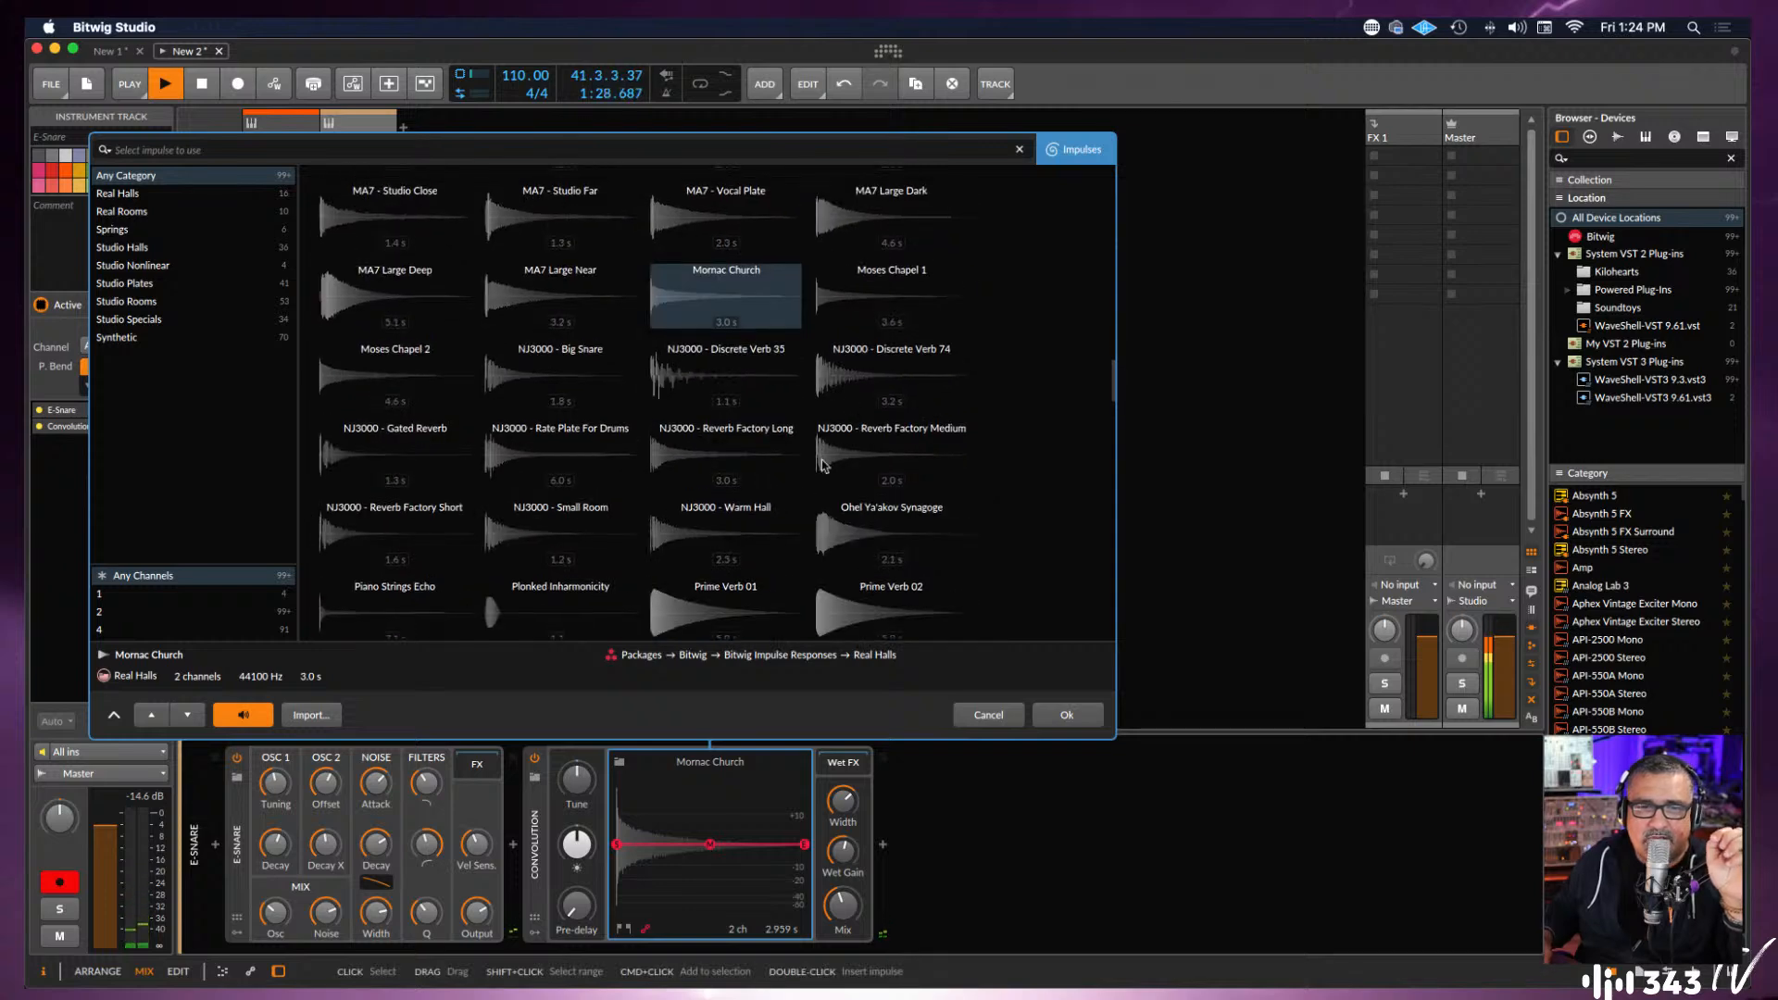
scroll(556, 486, "down", 2)
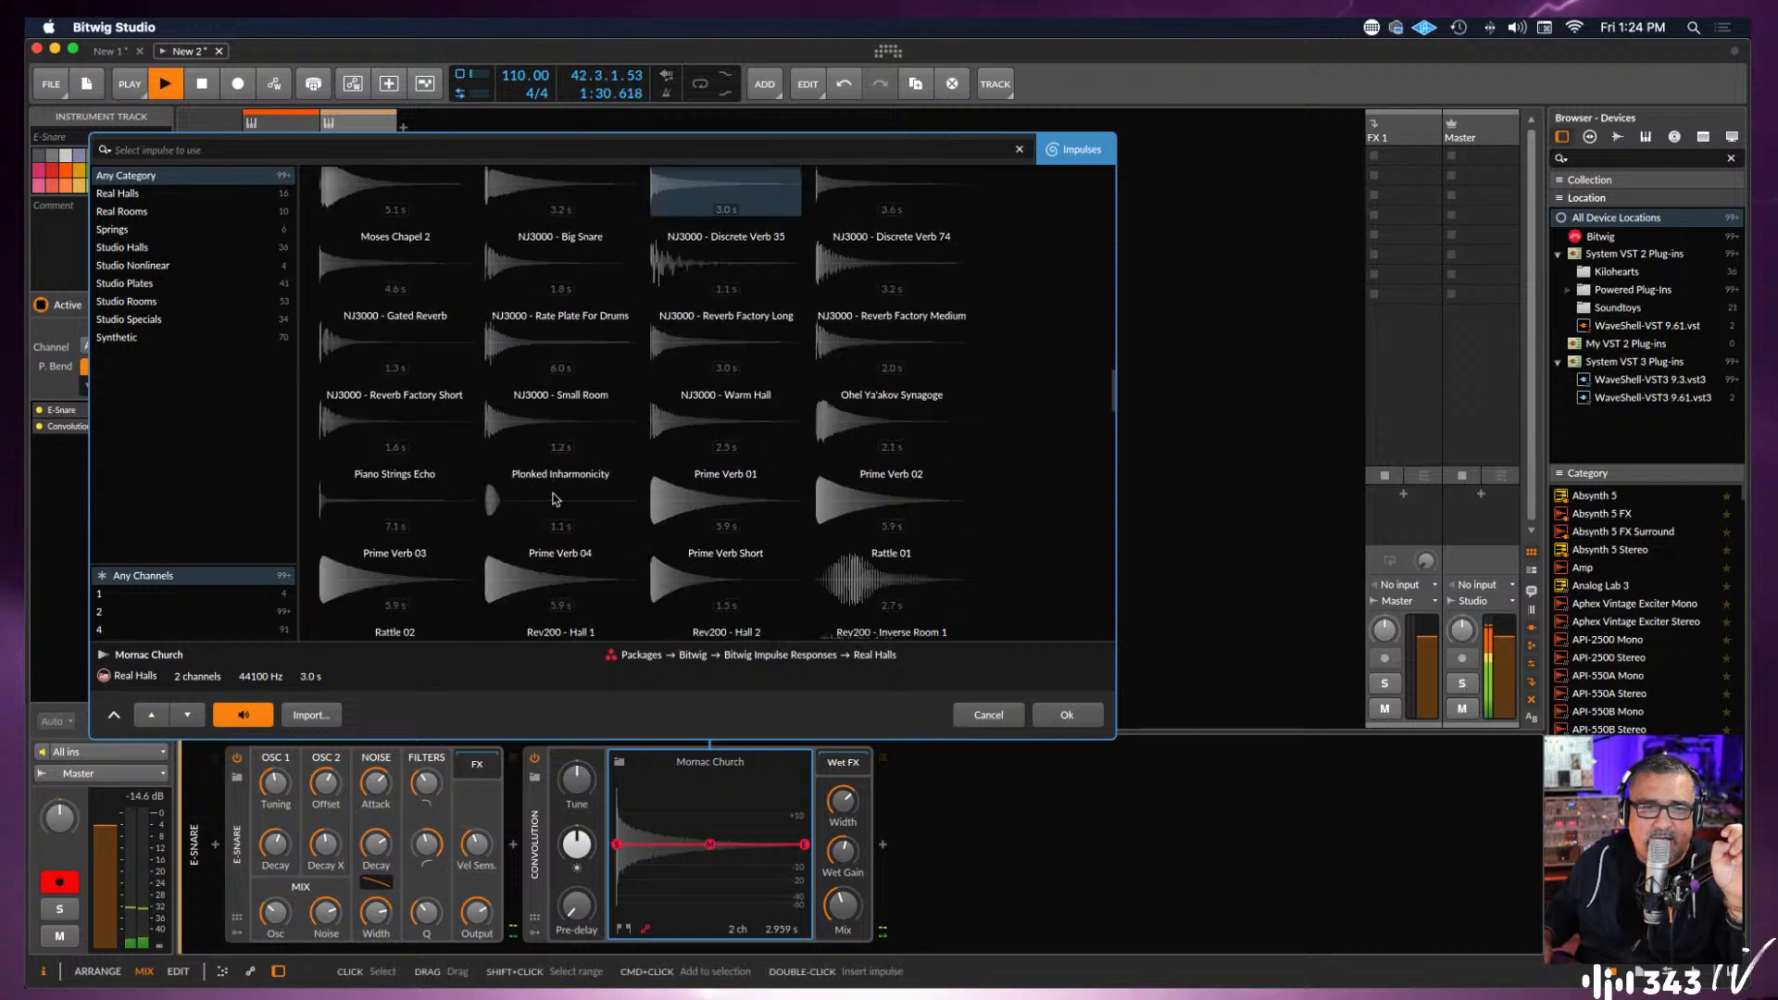
scroll(686, 519, "down", 2)
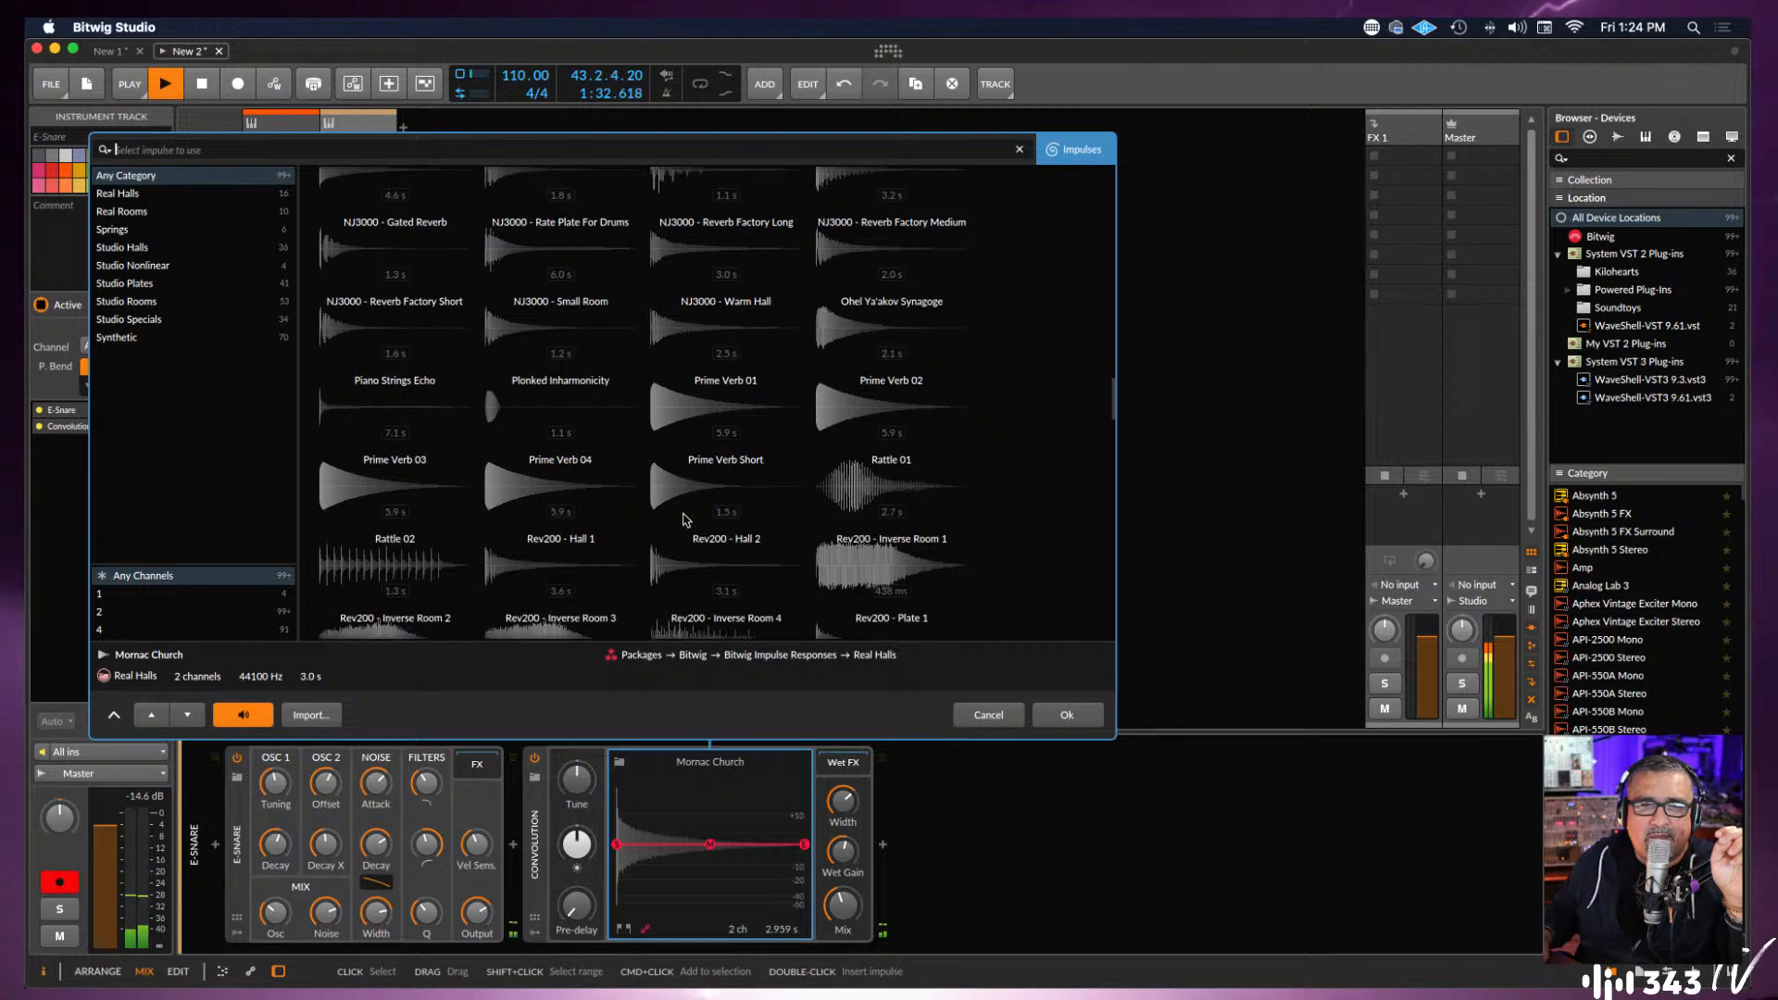
left_click(695, 483)
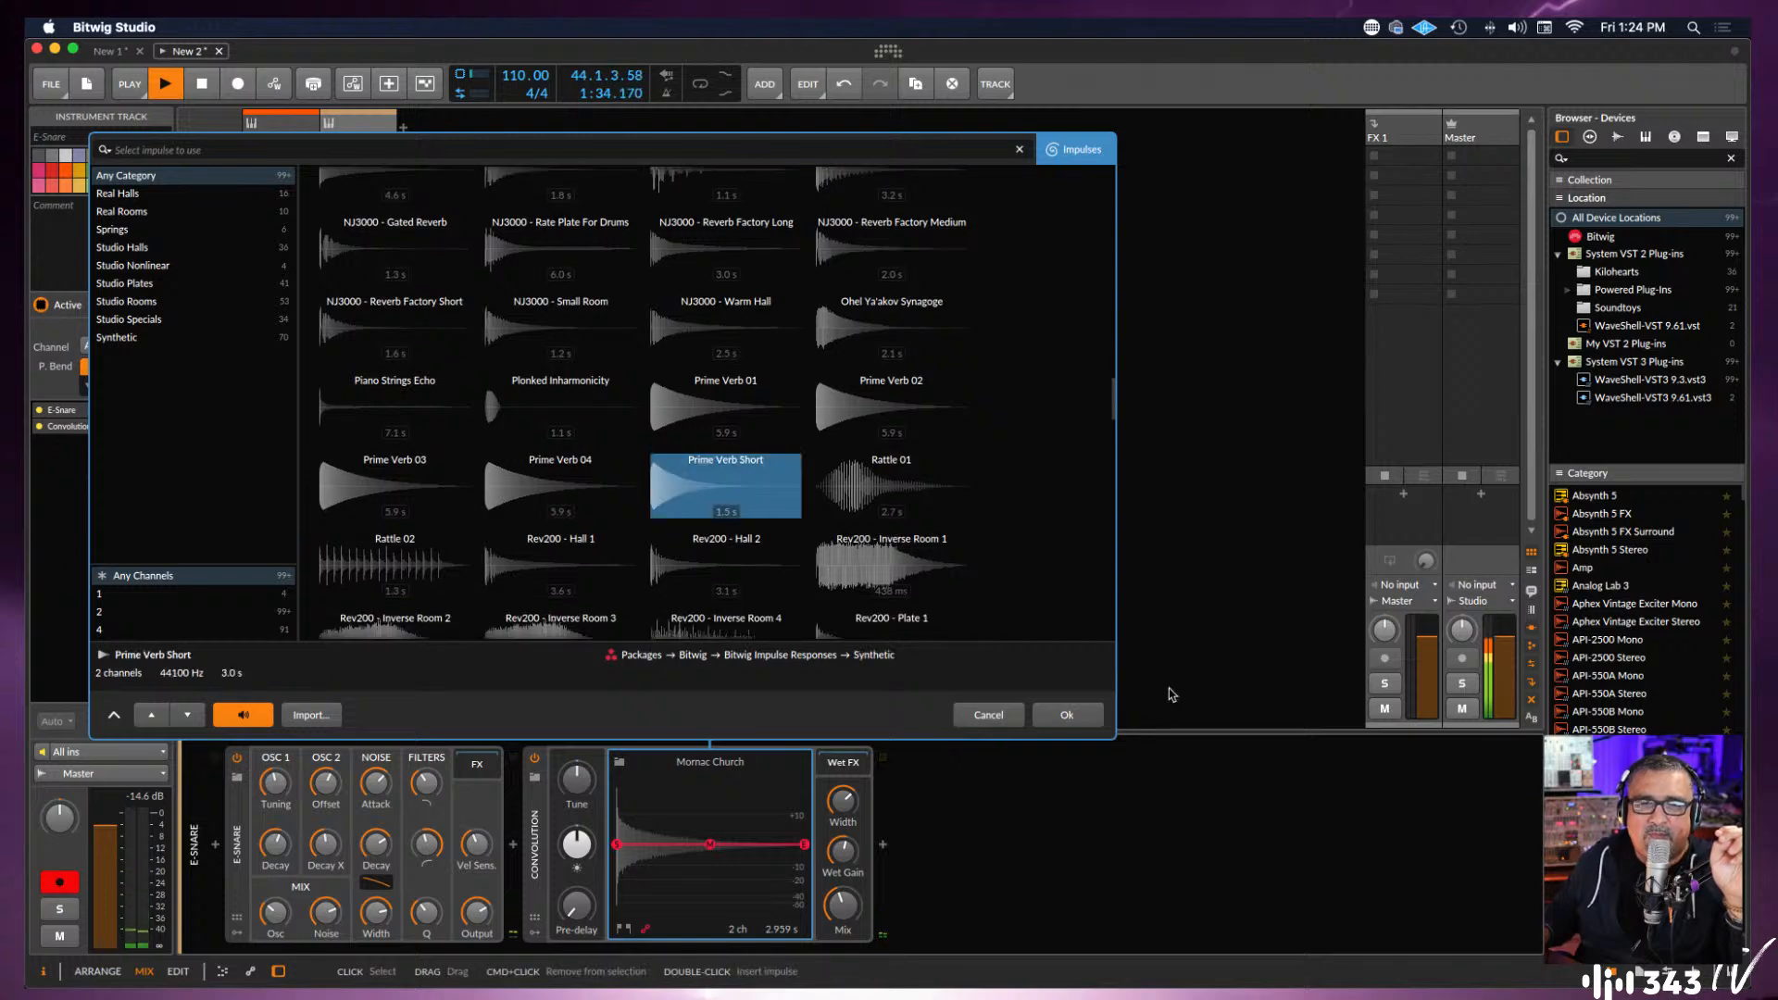
left_click(1067, 715)
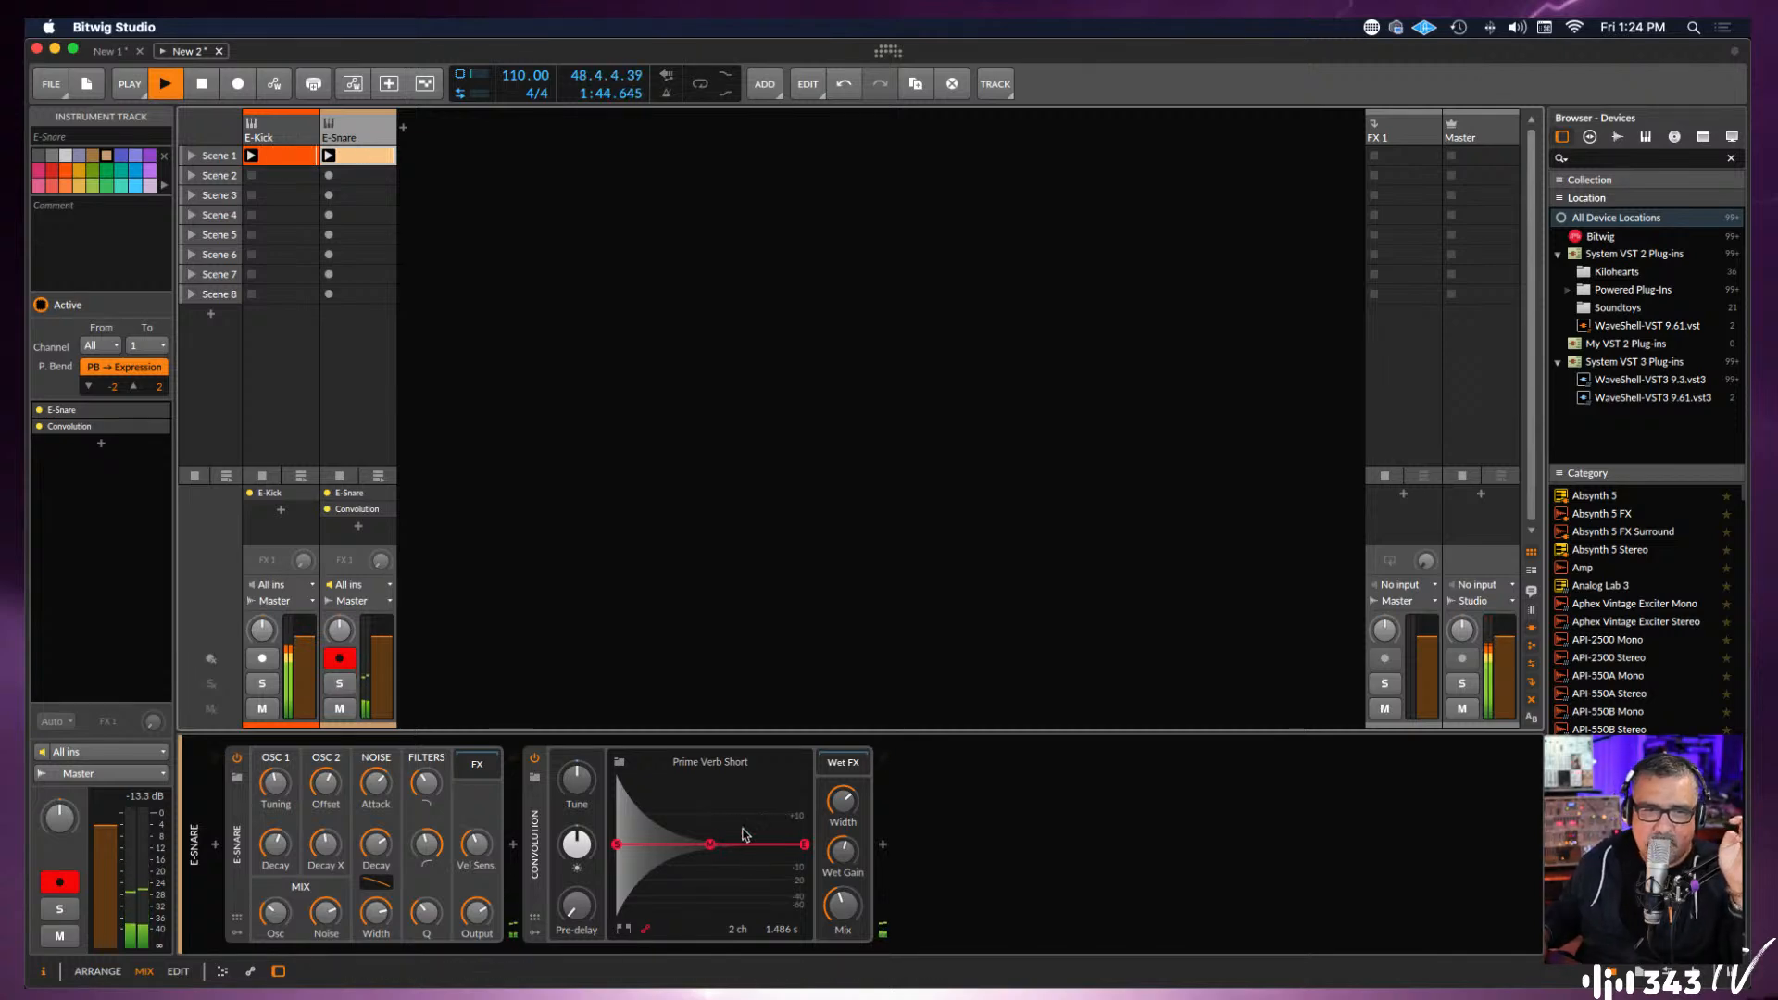
Show the impulse's time range, try an end time of about 329 ms, and extend it to about 1.177 s.
left_click(623, 929)
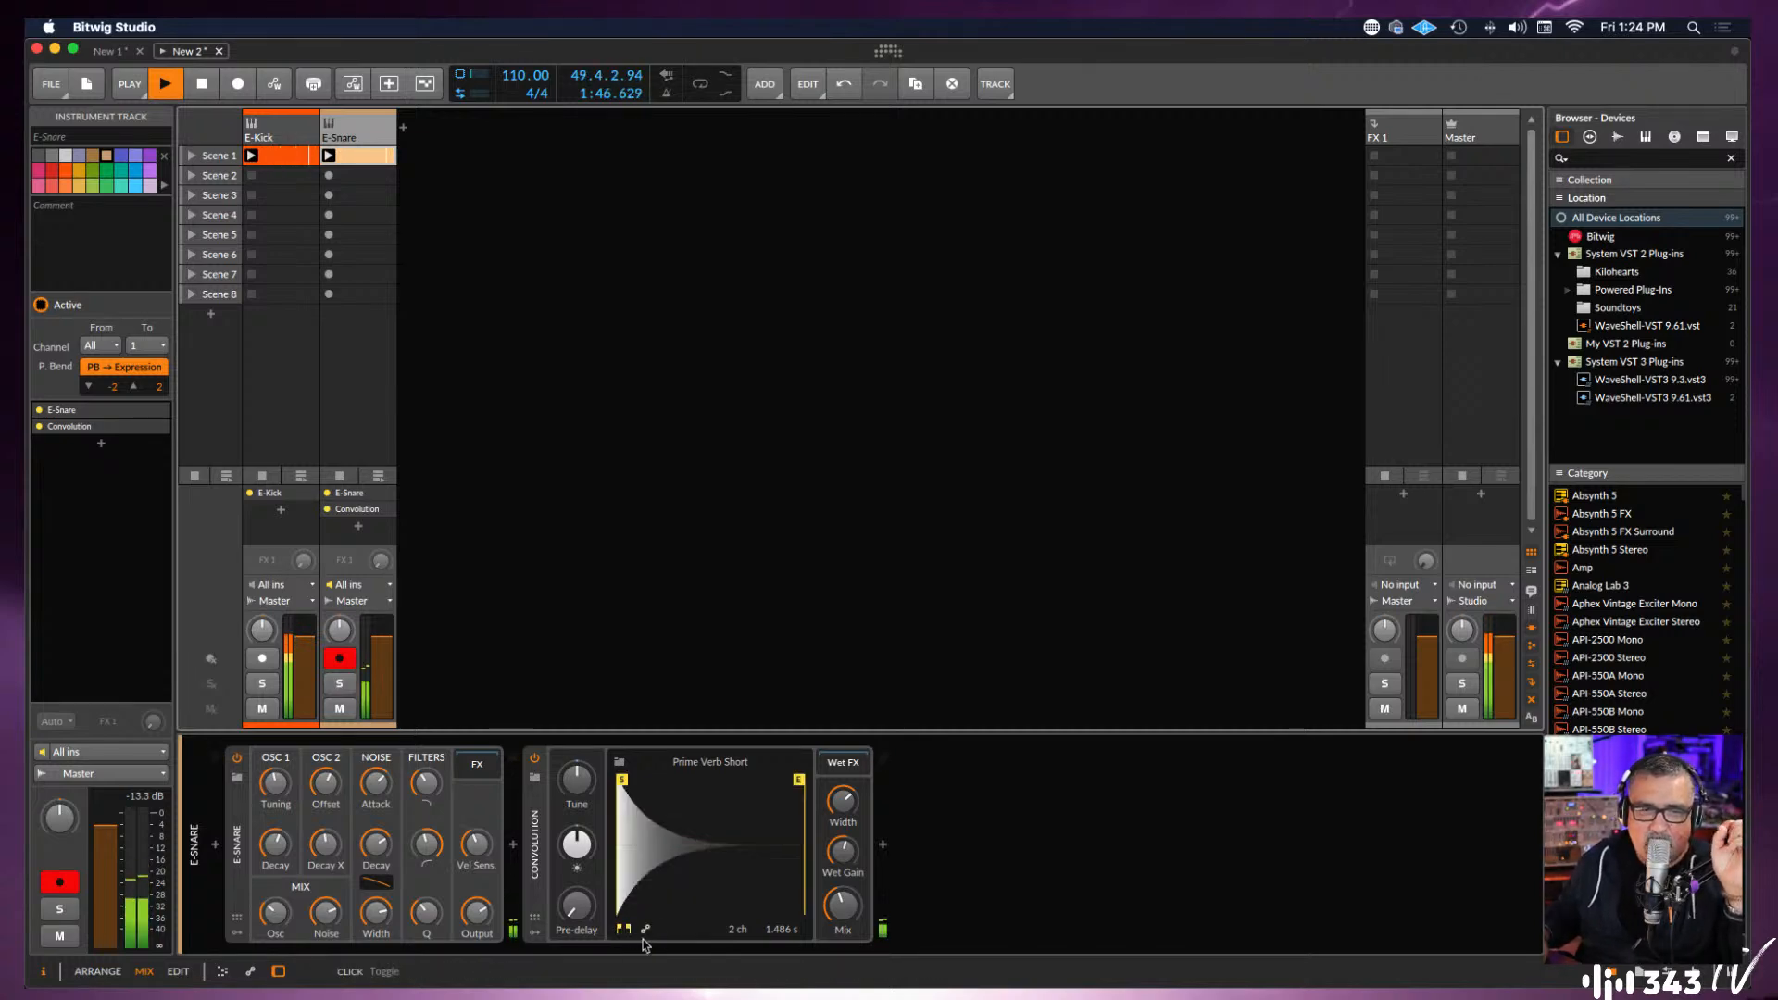
left_click(770, 786)
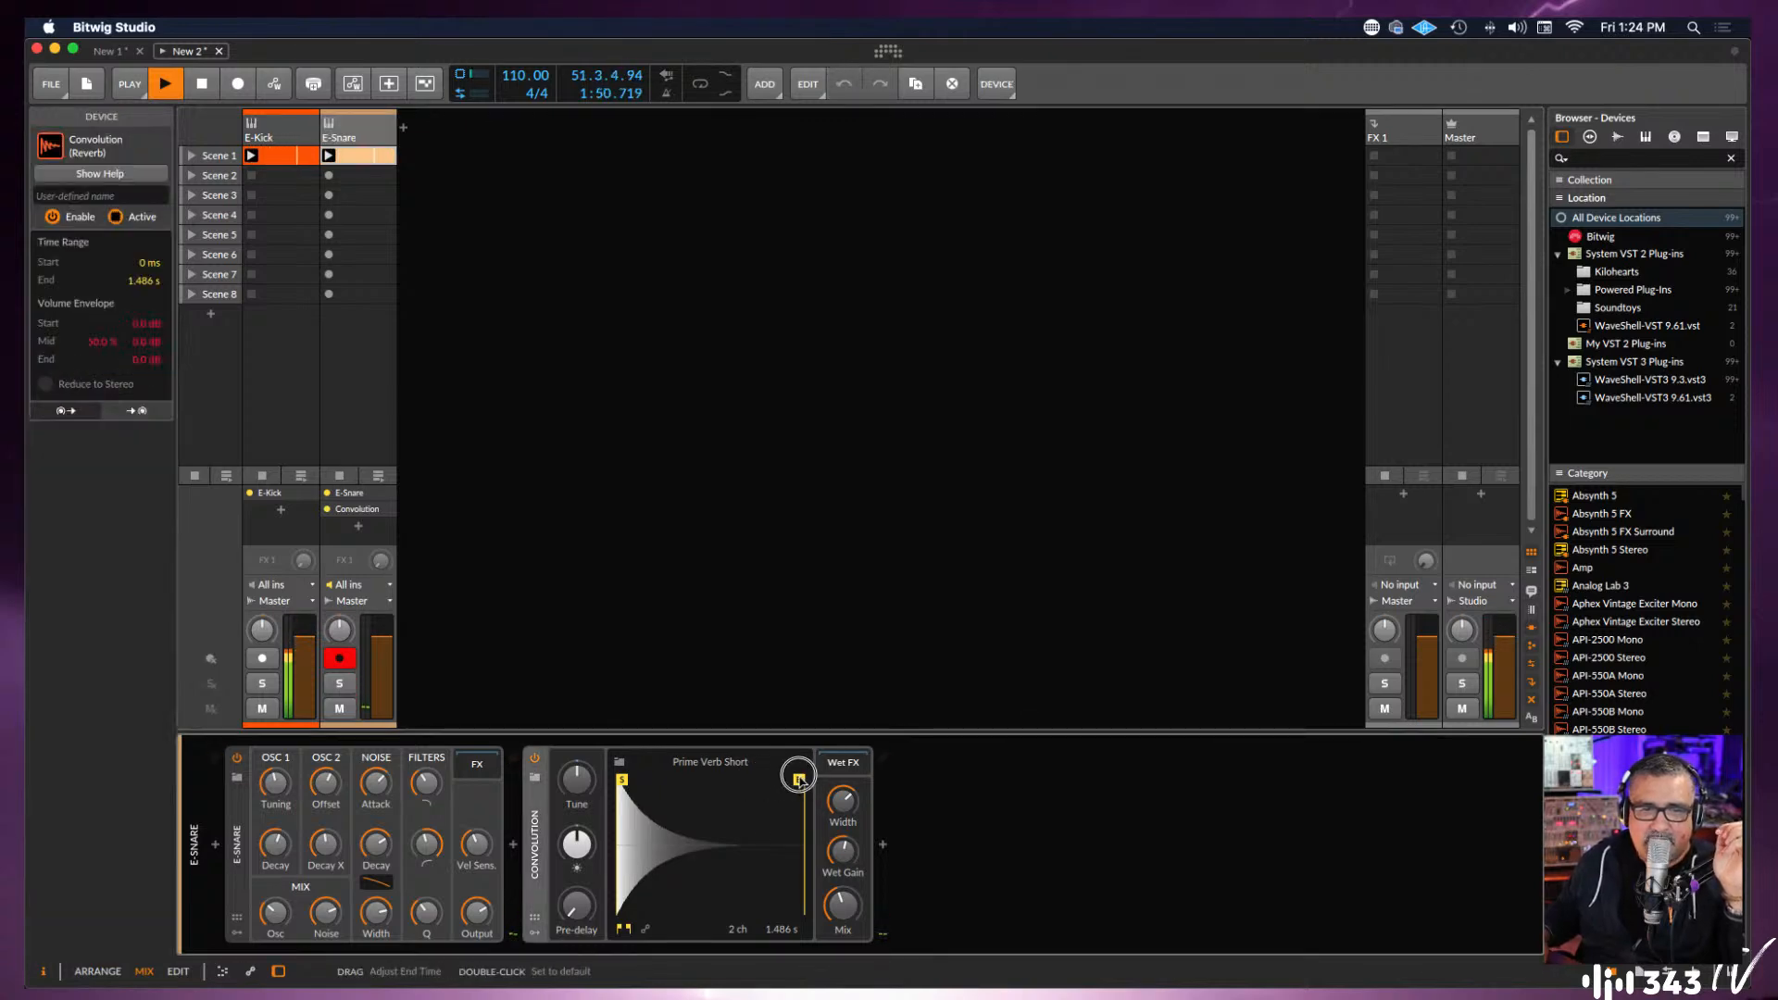
mouse_move(800, 779)
left_mouse_down()
mouse_move(676, 784)
mouse_move(646, 841)
left_mouse_up()
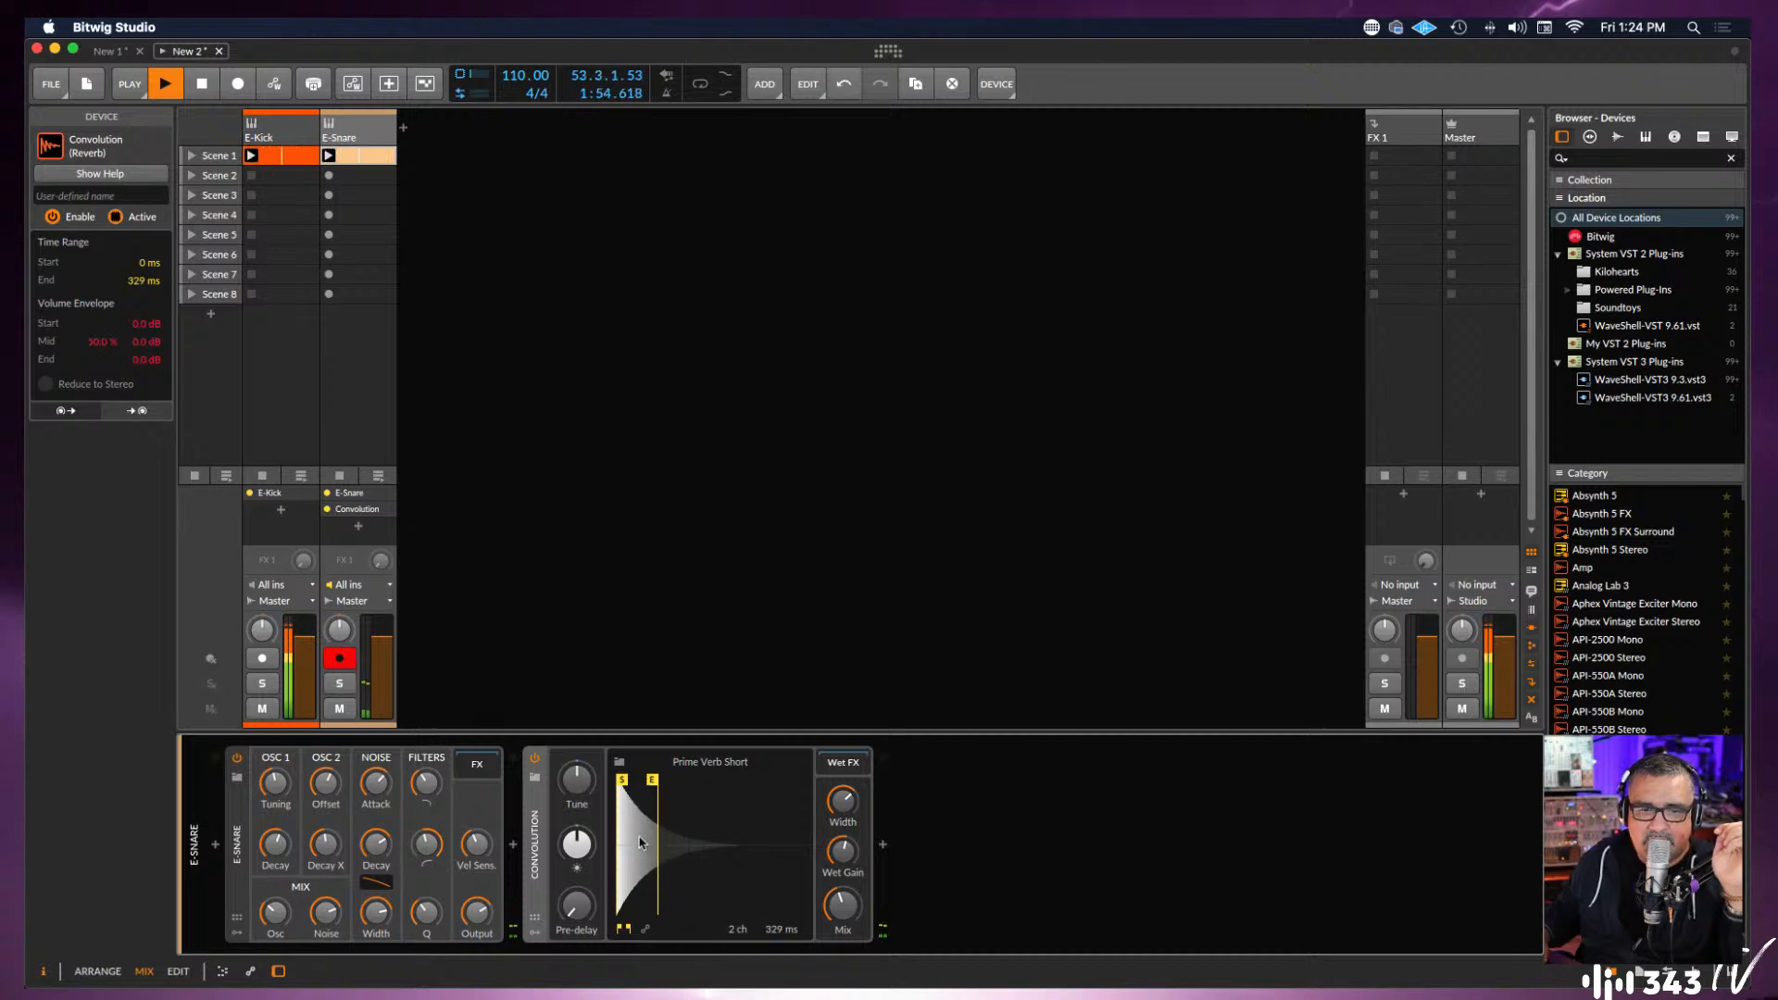
mouse_move(652, 781)
left_mouse_down()
mouse_move(637, 789)
mouse_move(680, 783)
mouse_move(634, 781)
mouse_move(762, 787)
mouse_move(619, 784)
mouse_move(760, 786)
left_mouse_up()
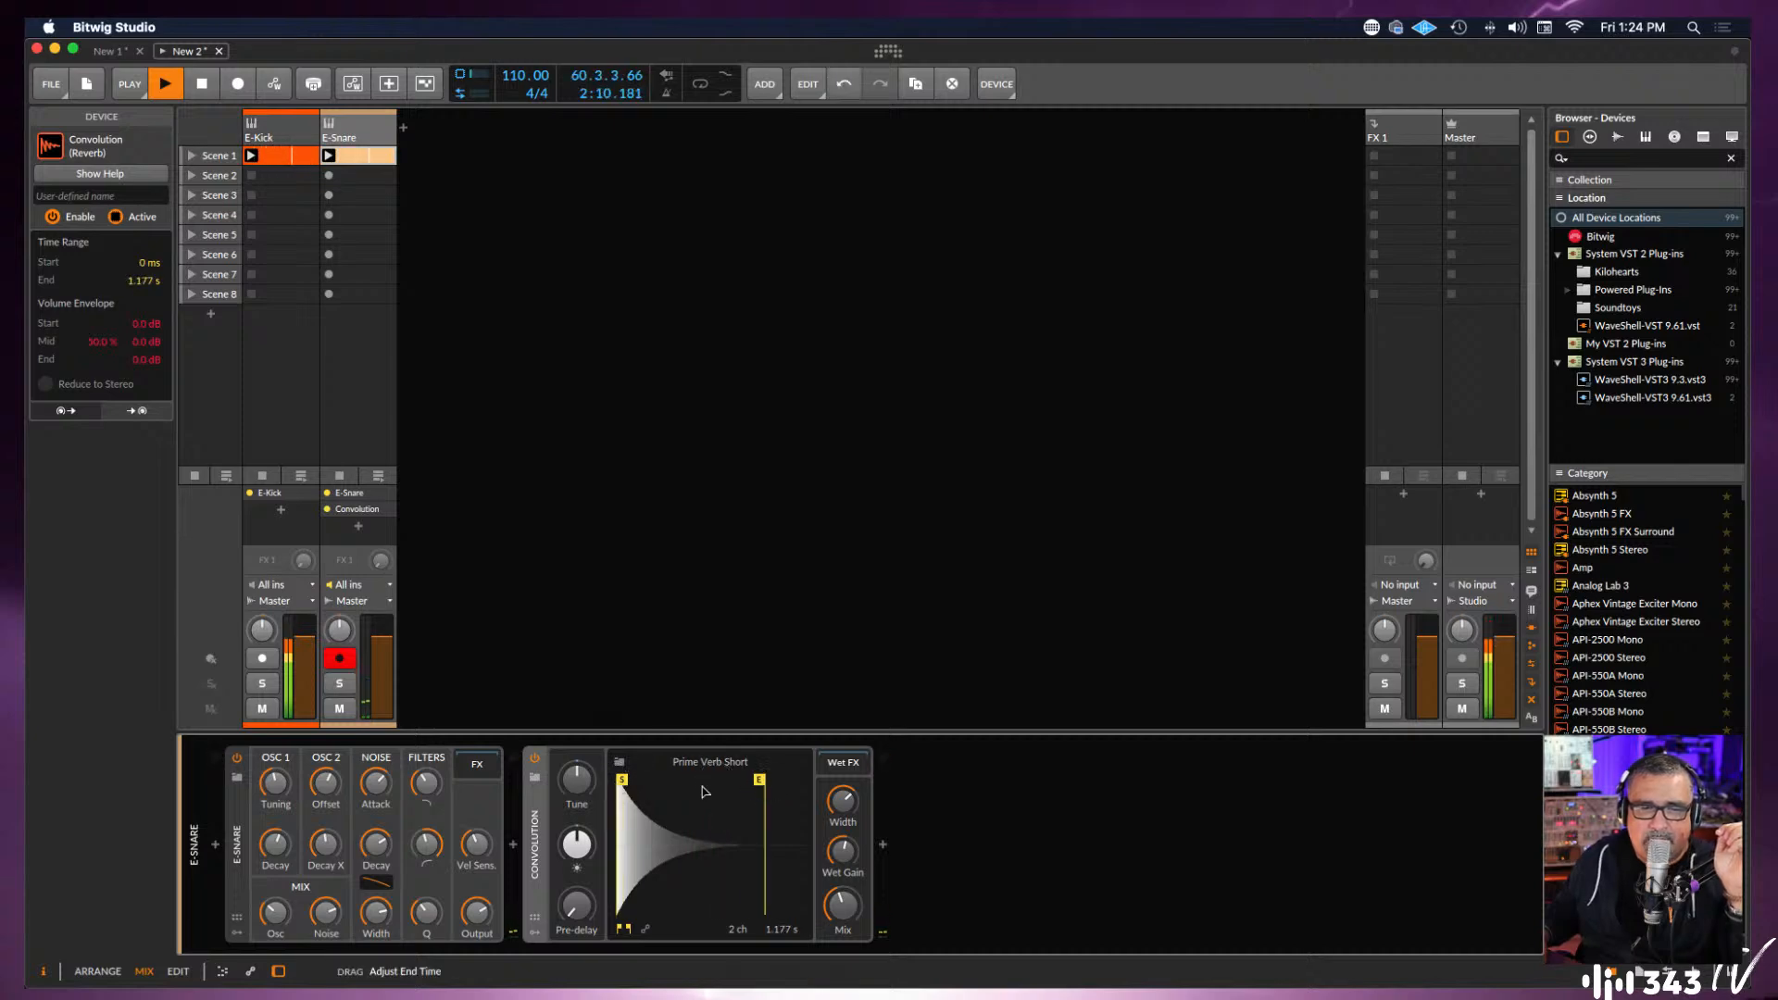
Switch the Convolution's impulse response to Rev200 - Inverse Room 4.
left_click(618, 761)
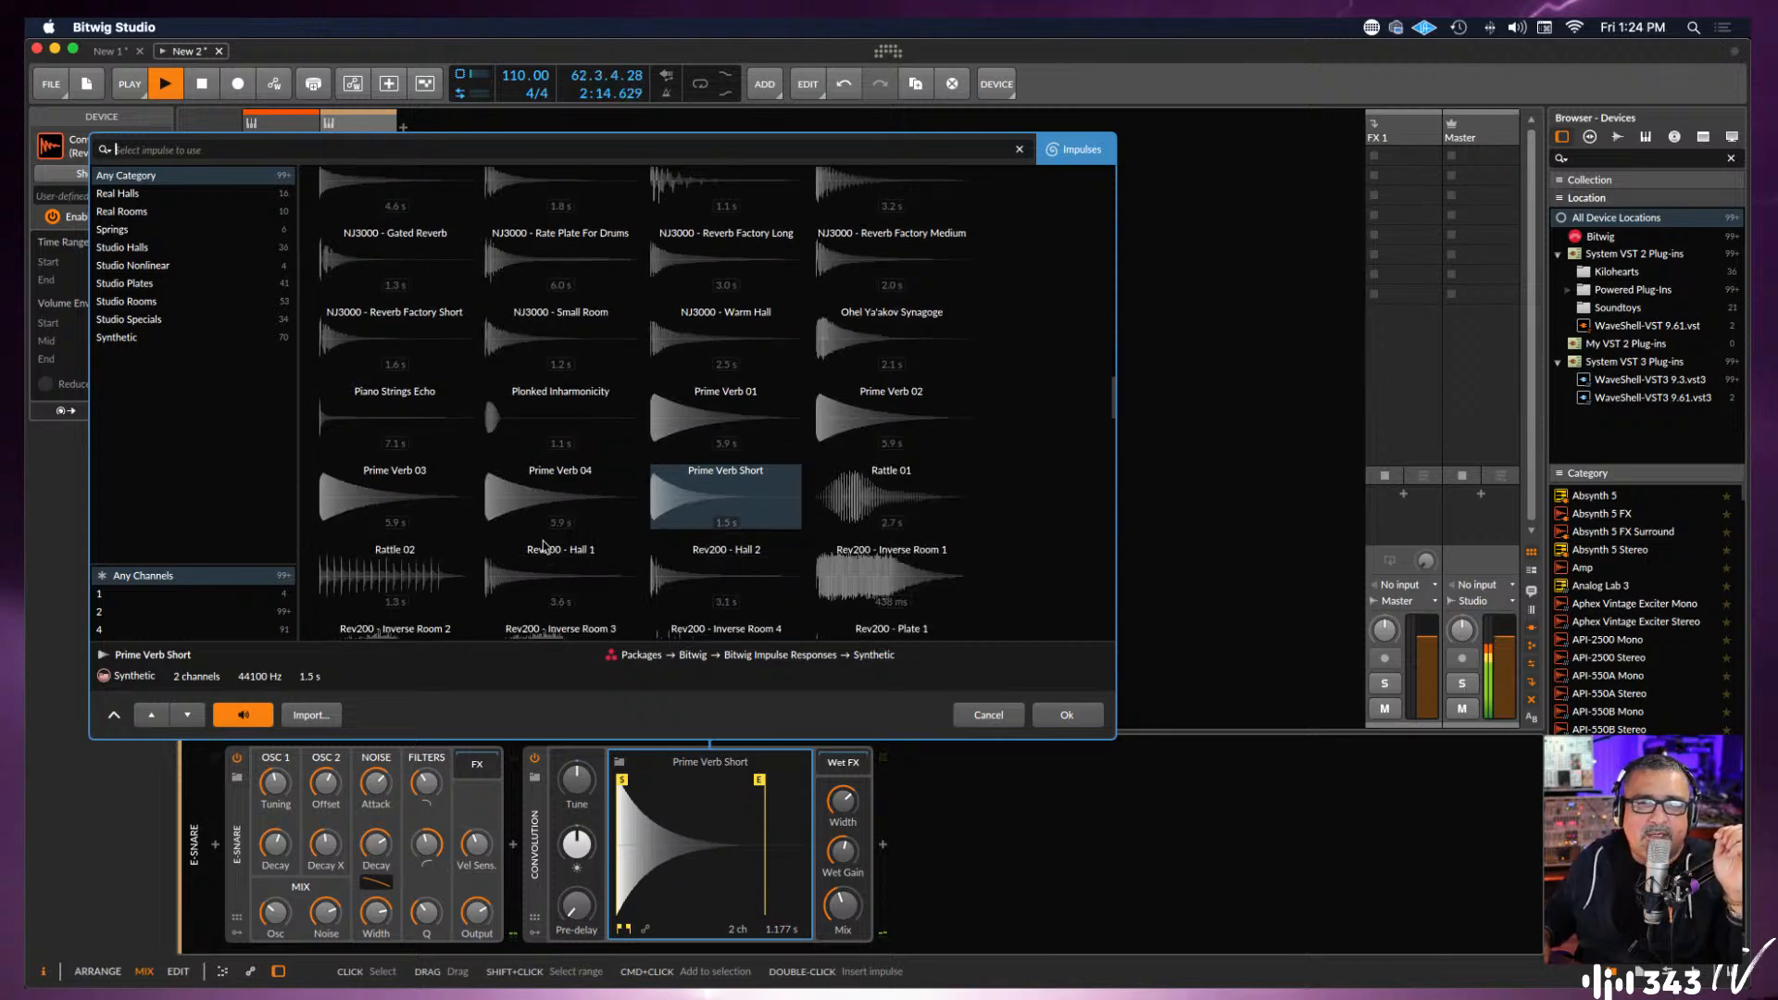
scroll(551, 546, "down", 3)
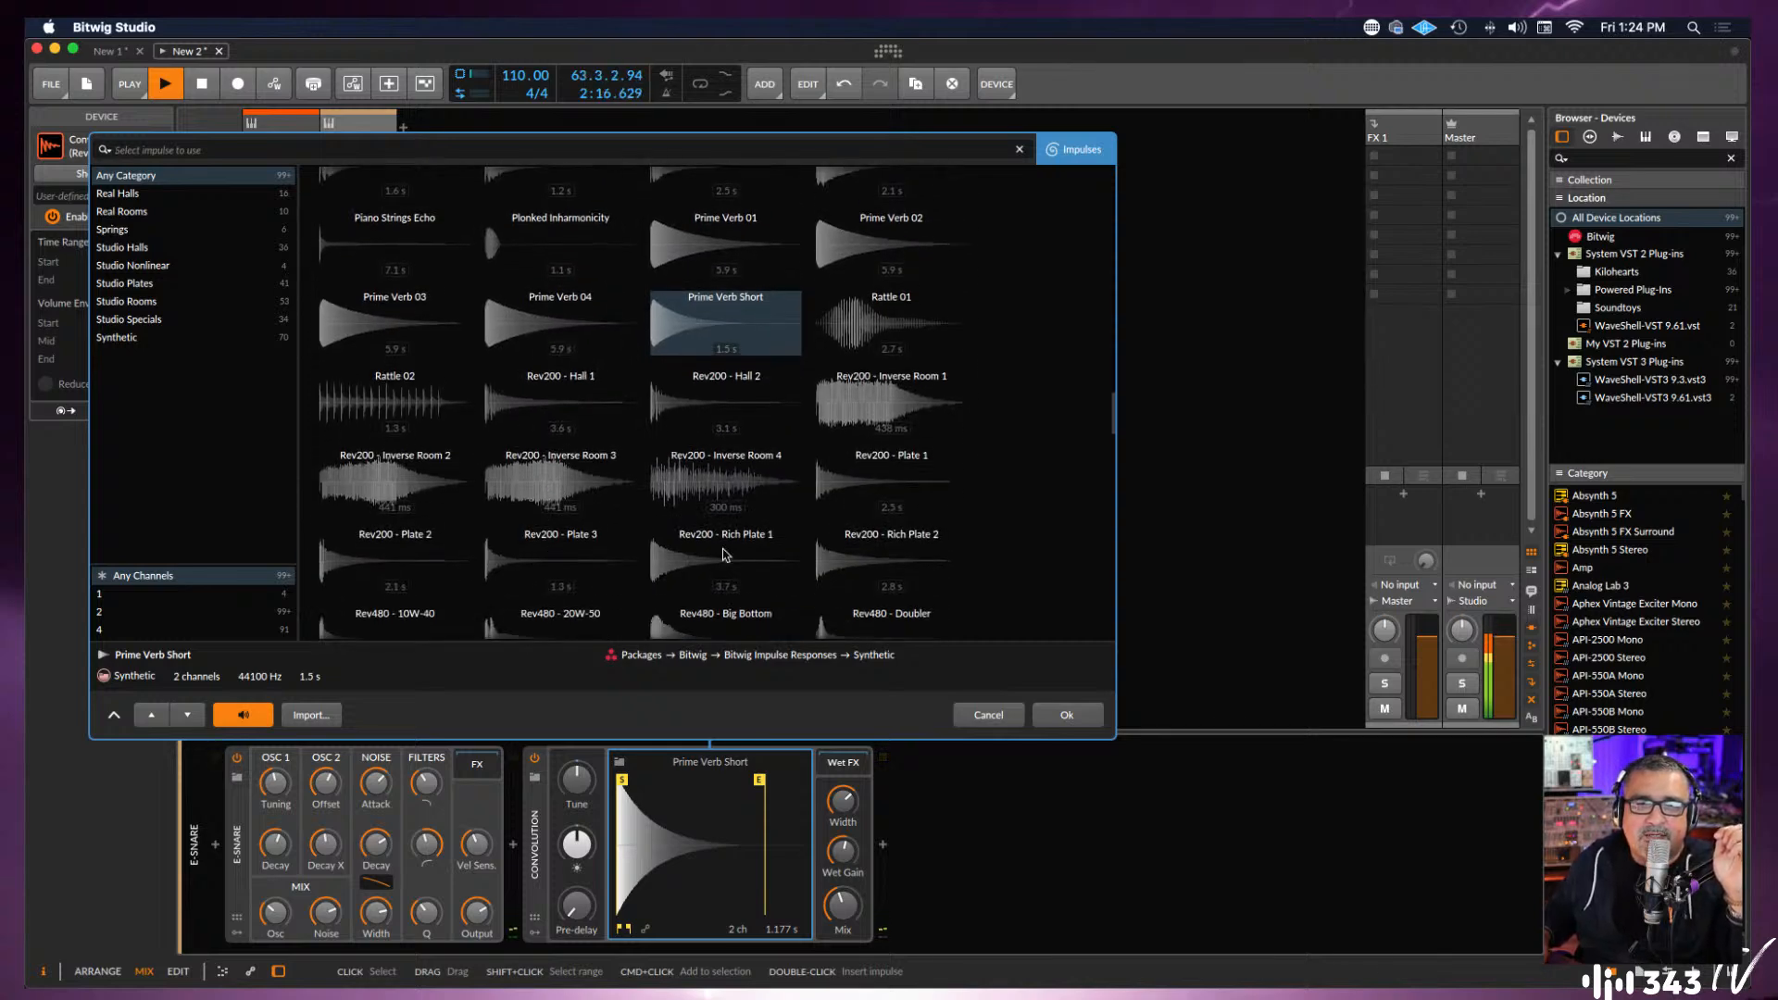
left_click(722, 488)
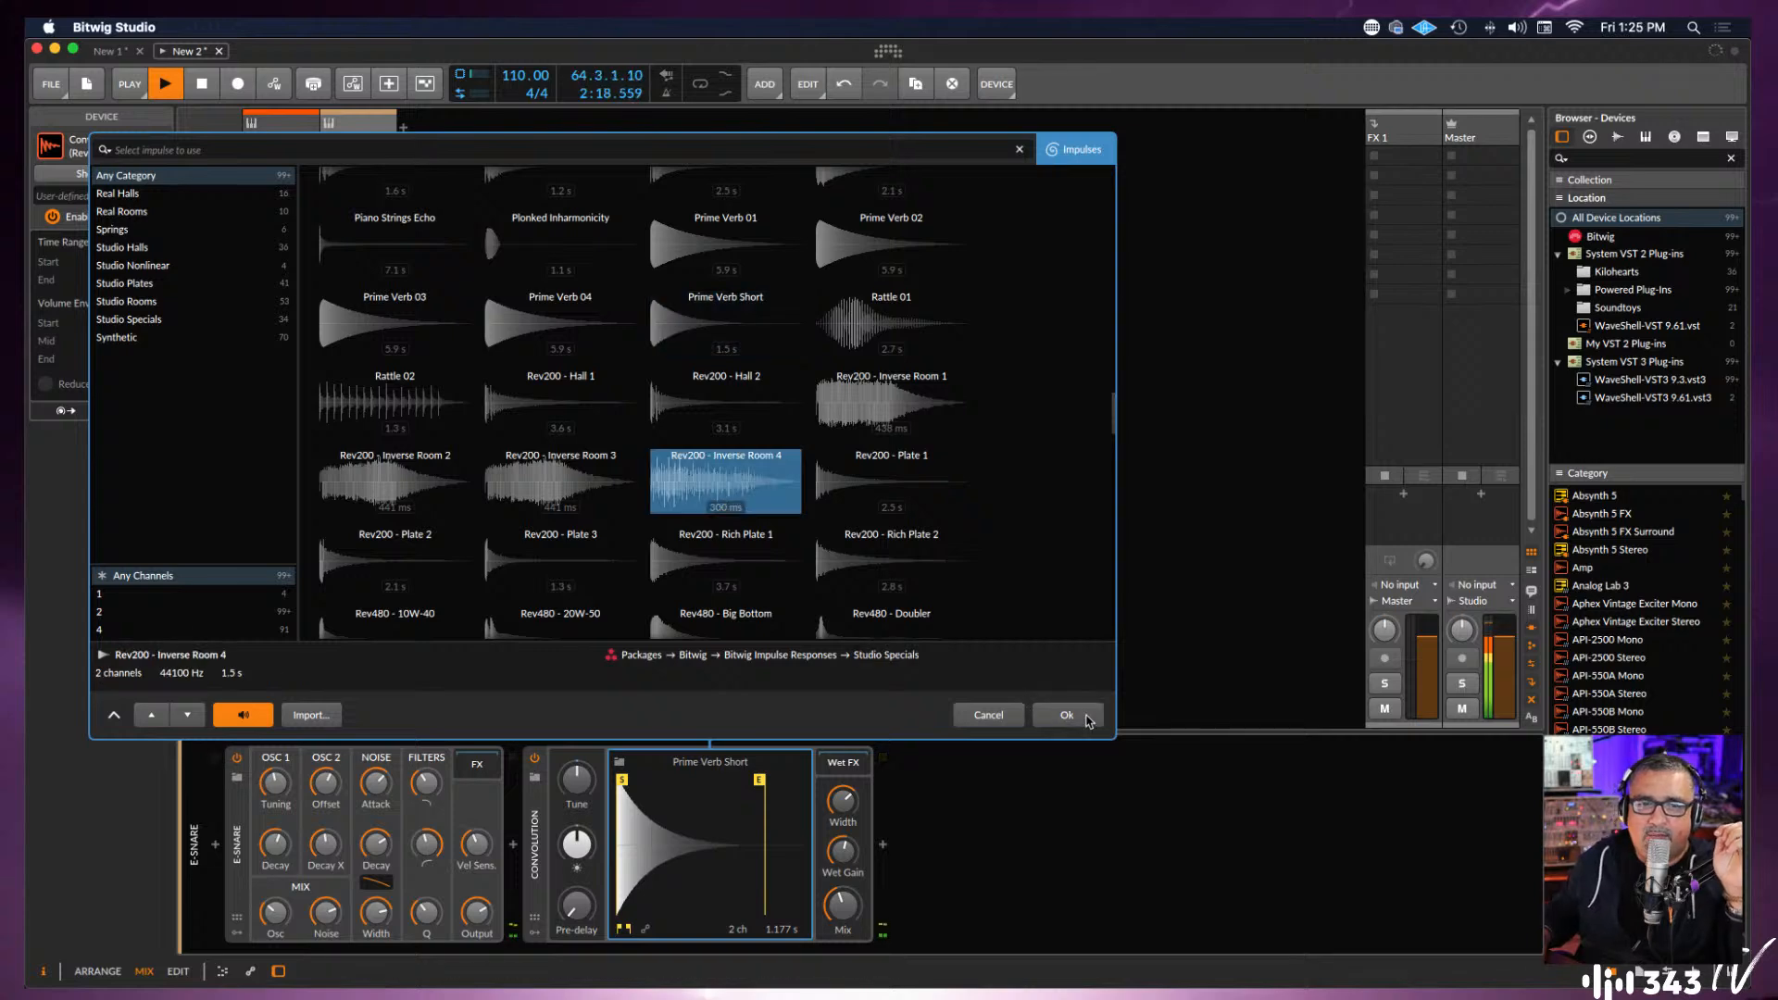
left_click(1067, 715)
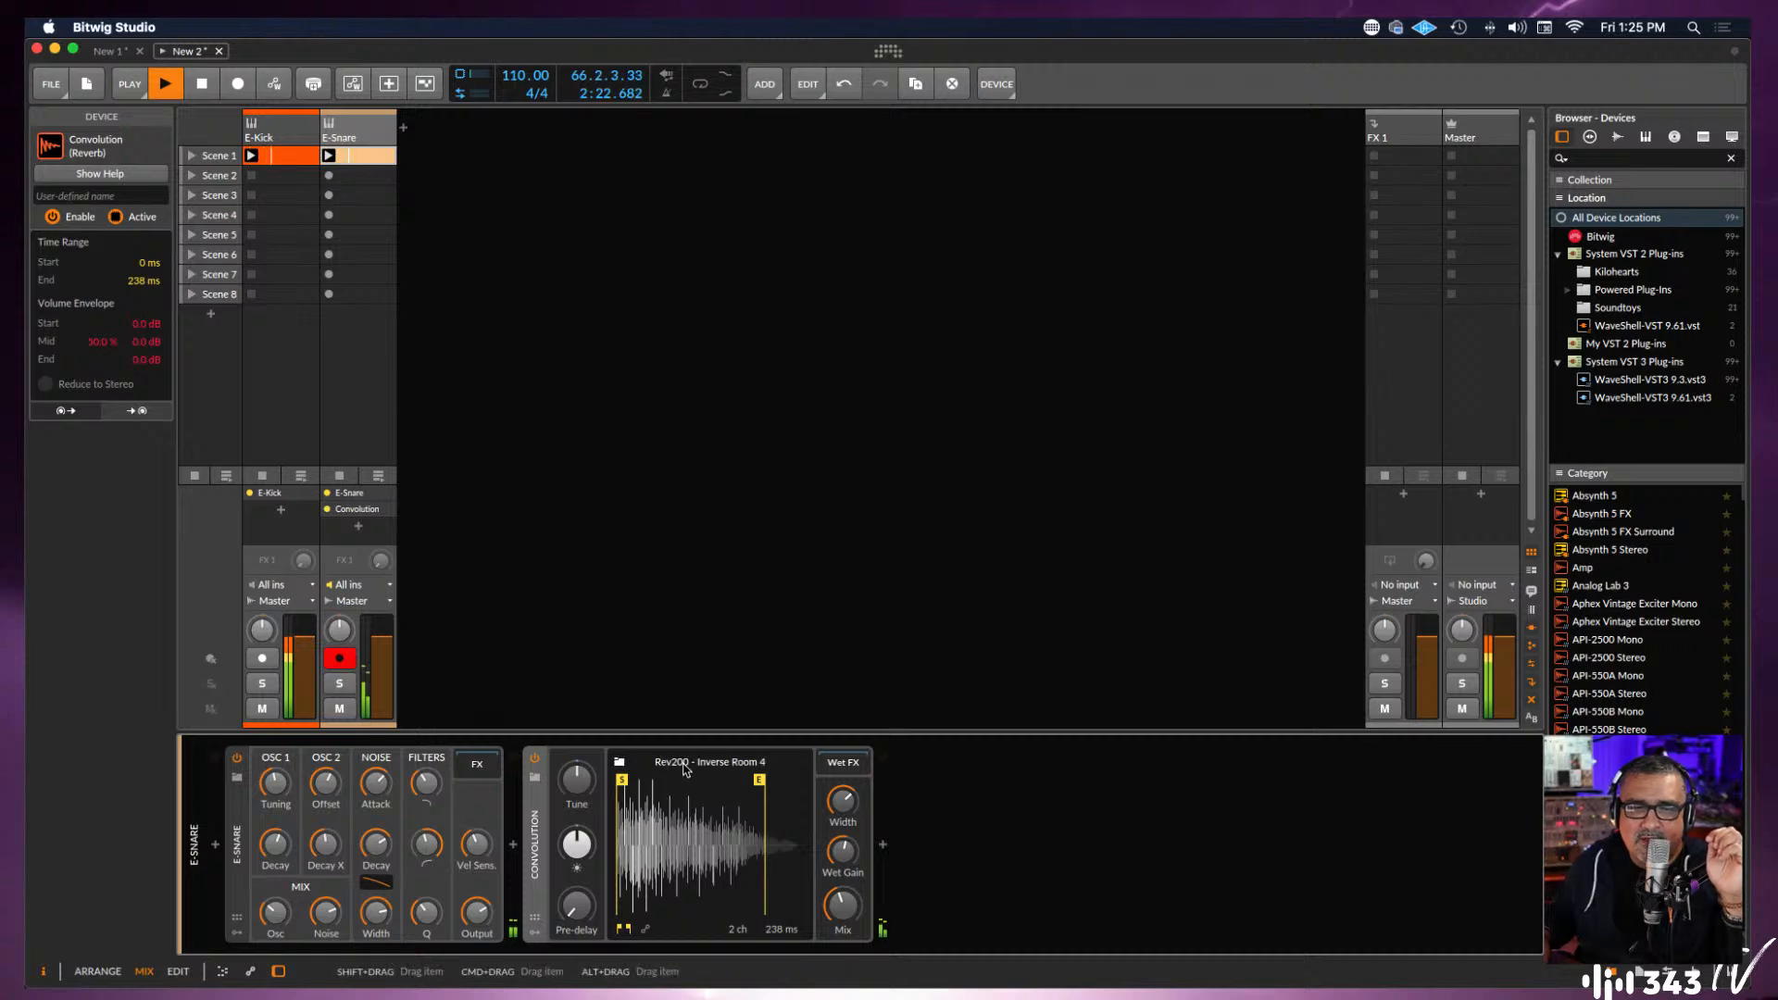
Load the Rev200 - Rich Plate 1 impulse response and extend its end time to the full 3.650 s.
left_click(620, 763)
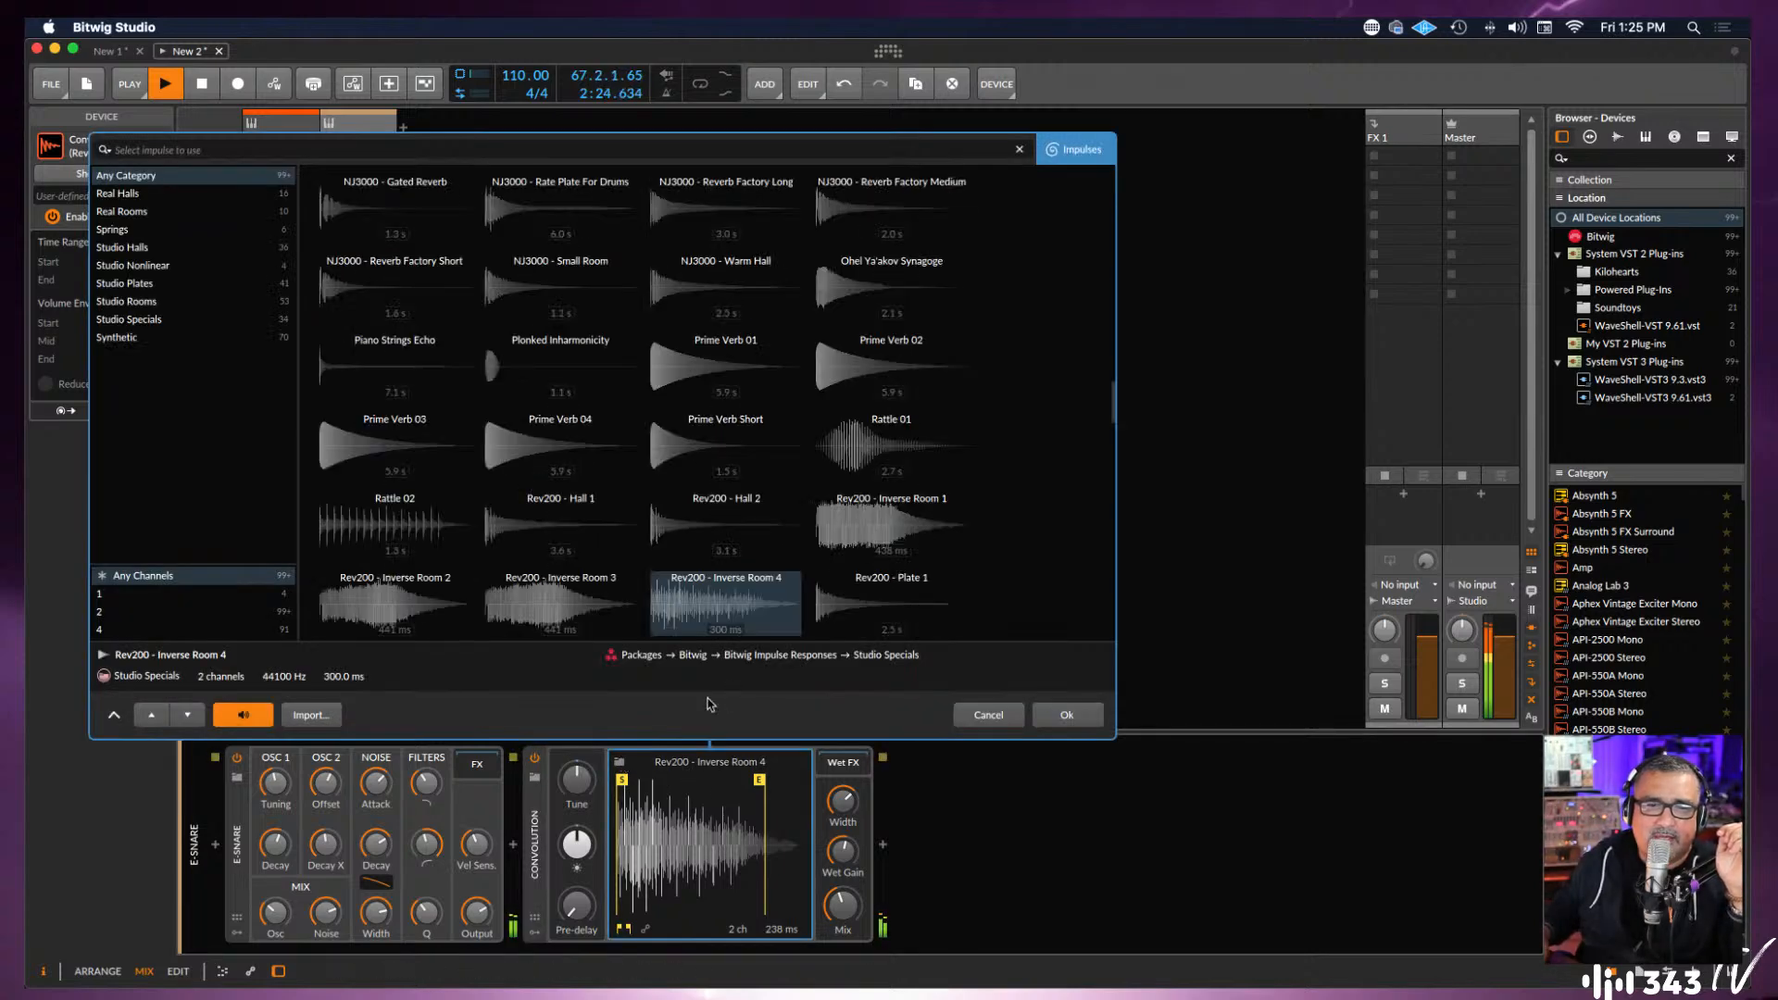
scroll(735, 547, "down", 5)
scroll(734, 533, "down", 1)
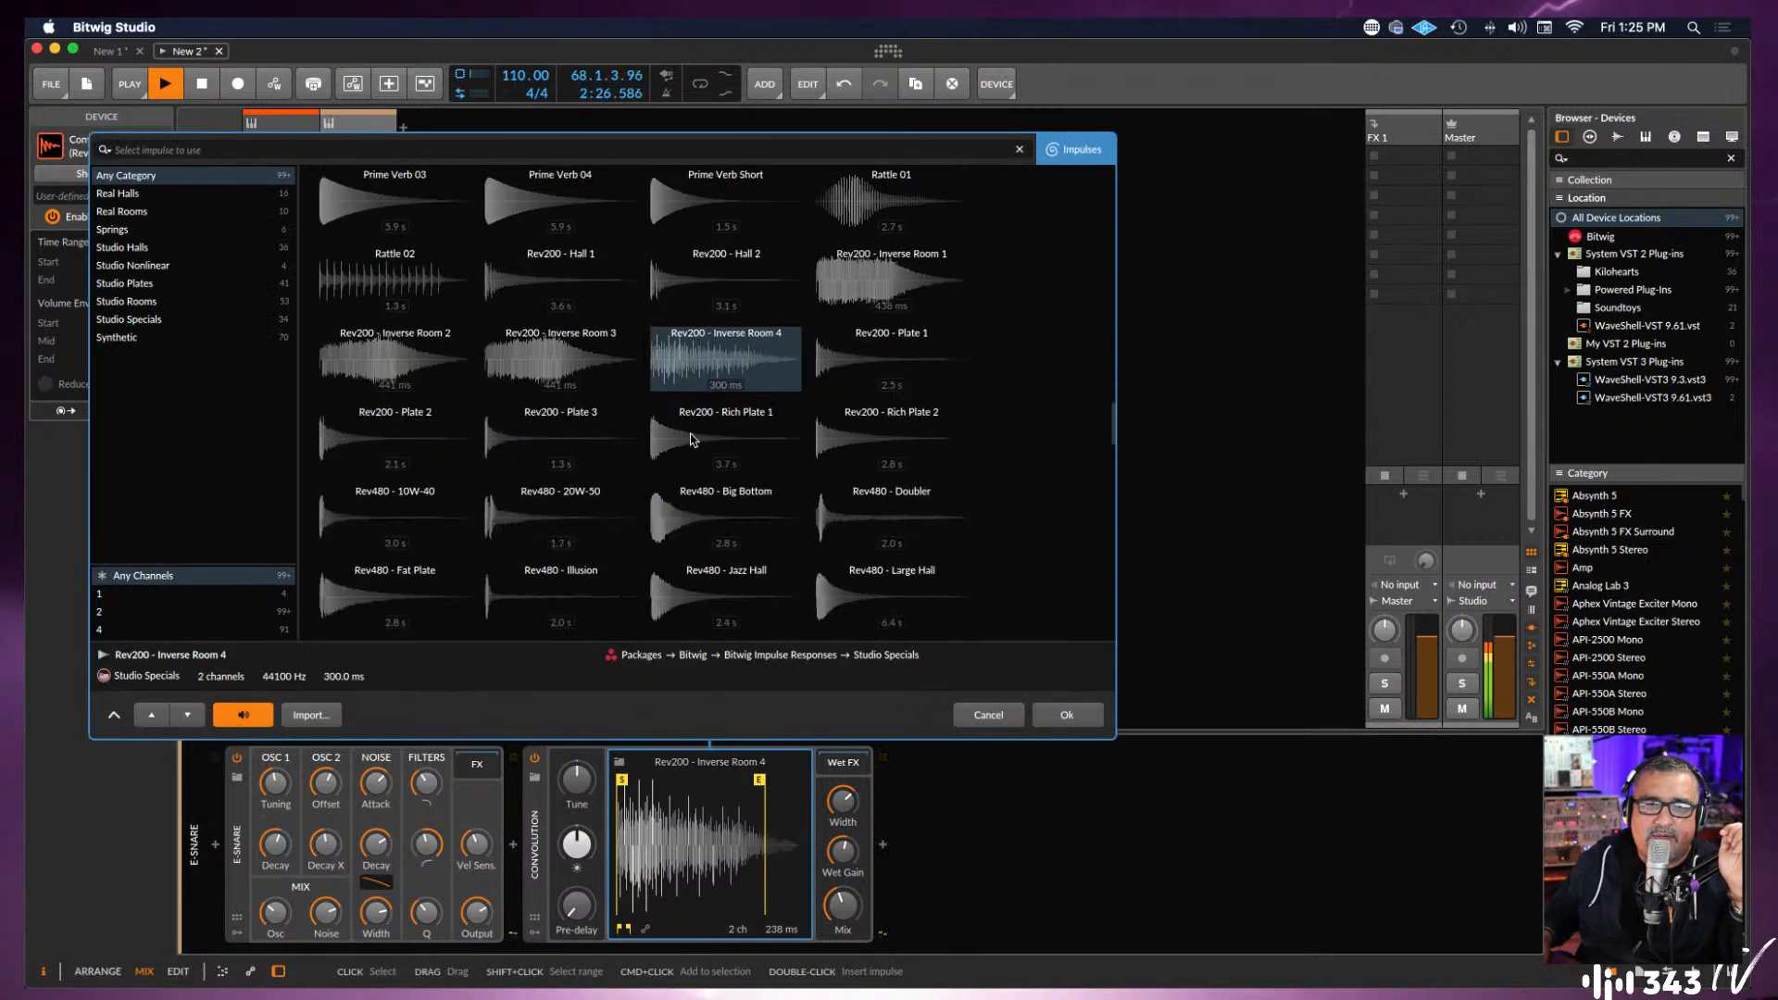
left_click(718, 435)
left_click(1064, 716)
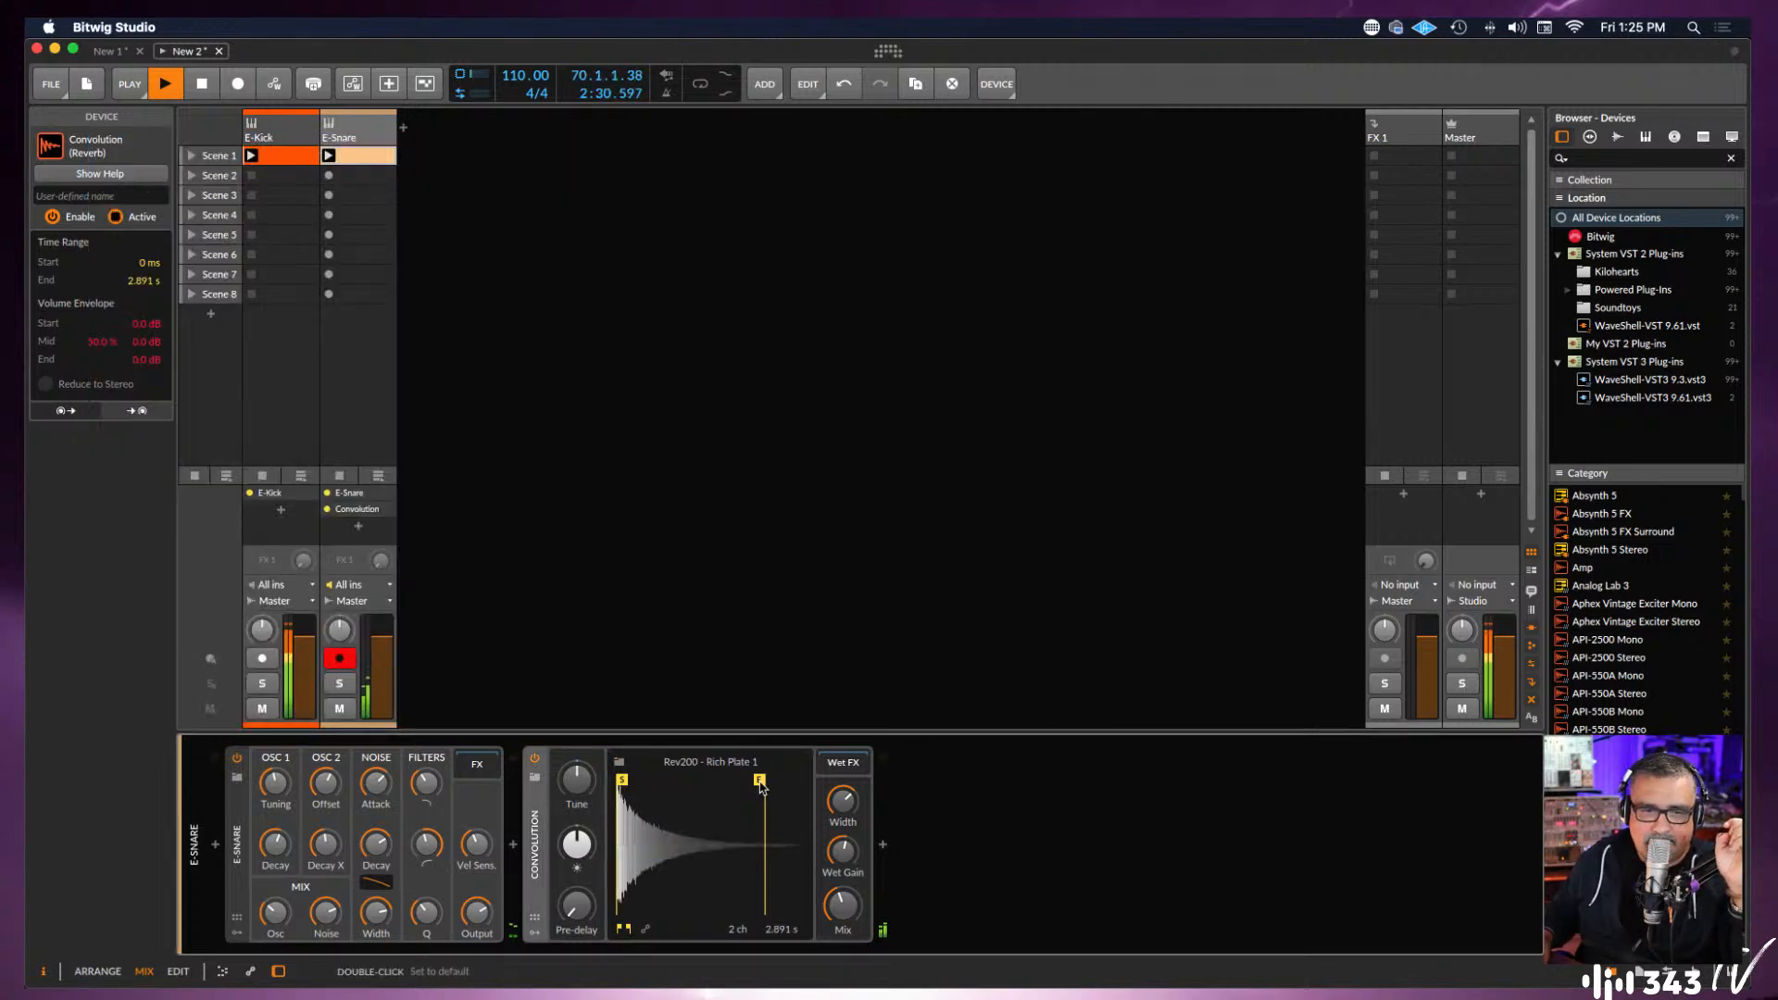
mouse_move(759, 780)
left_mouse_down()
mouse_move(649, 785)
mouse_move(826, 787)
left_mouse_up()
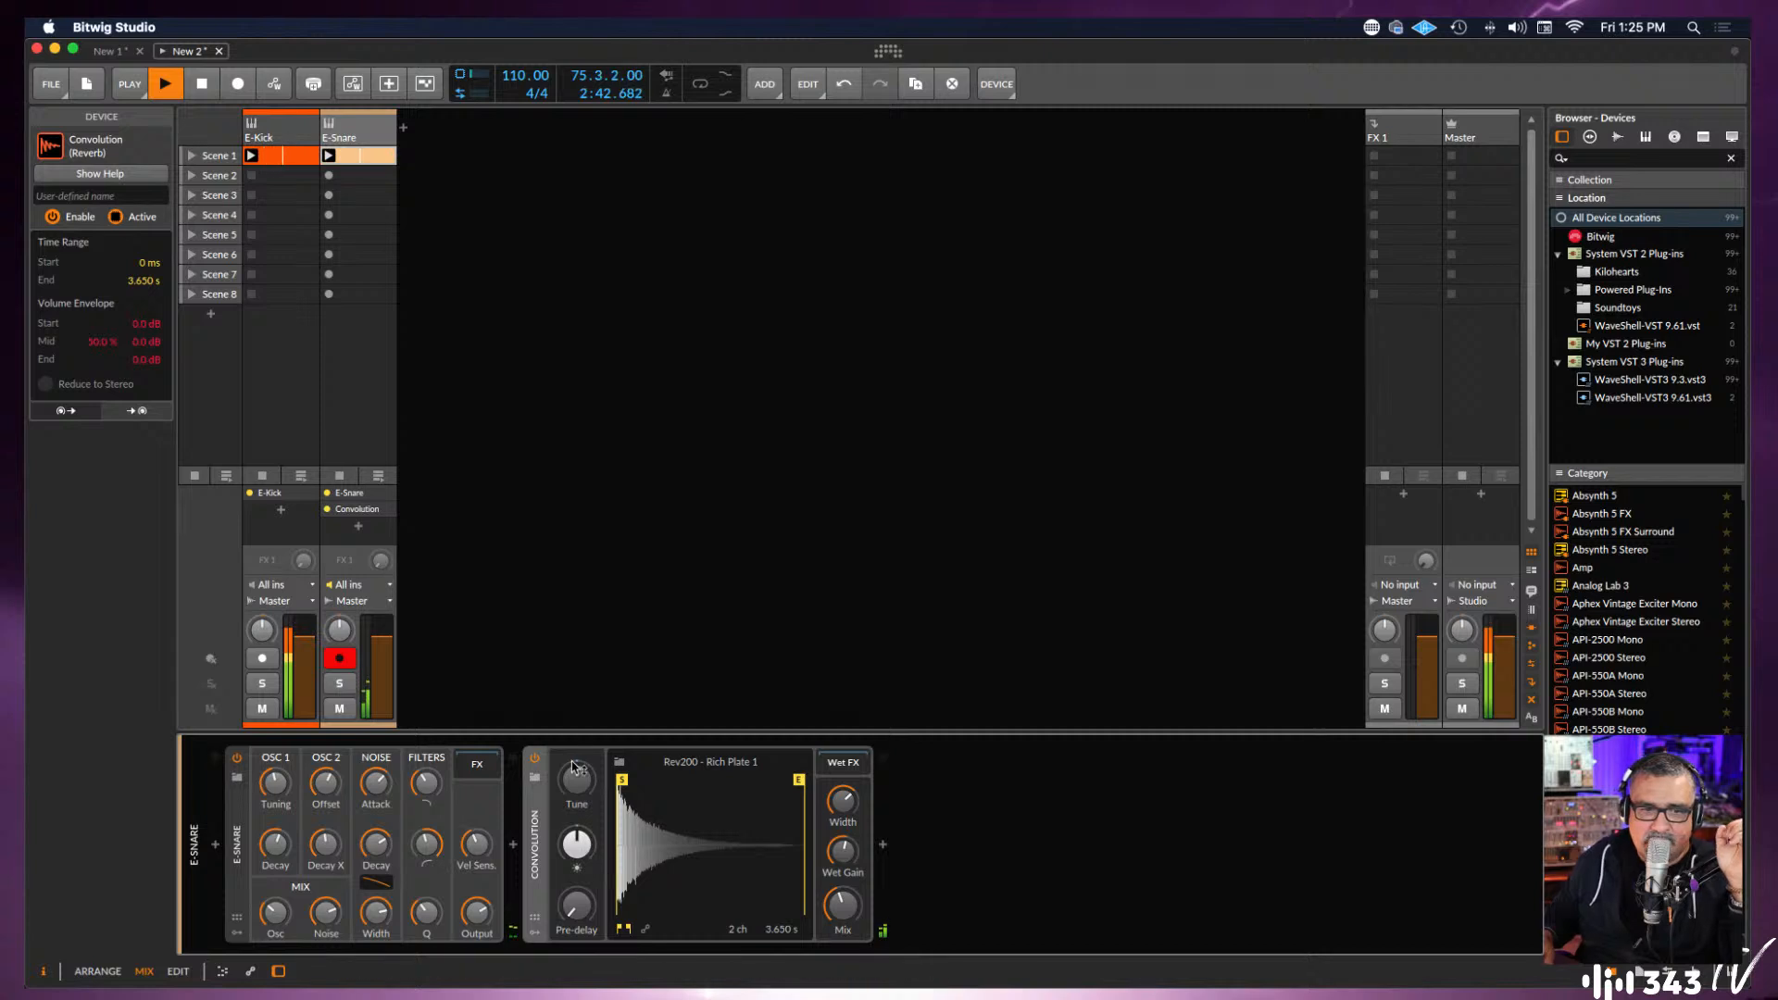
Audition the reverb's Tune at +12 st and at a negative setting, and raise the wet Width to its maximum.
left_click_drag(583, 783, 581, 790)
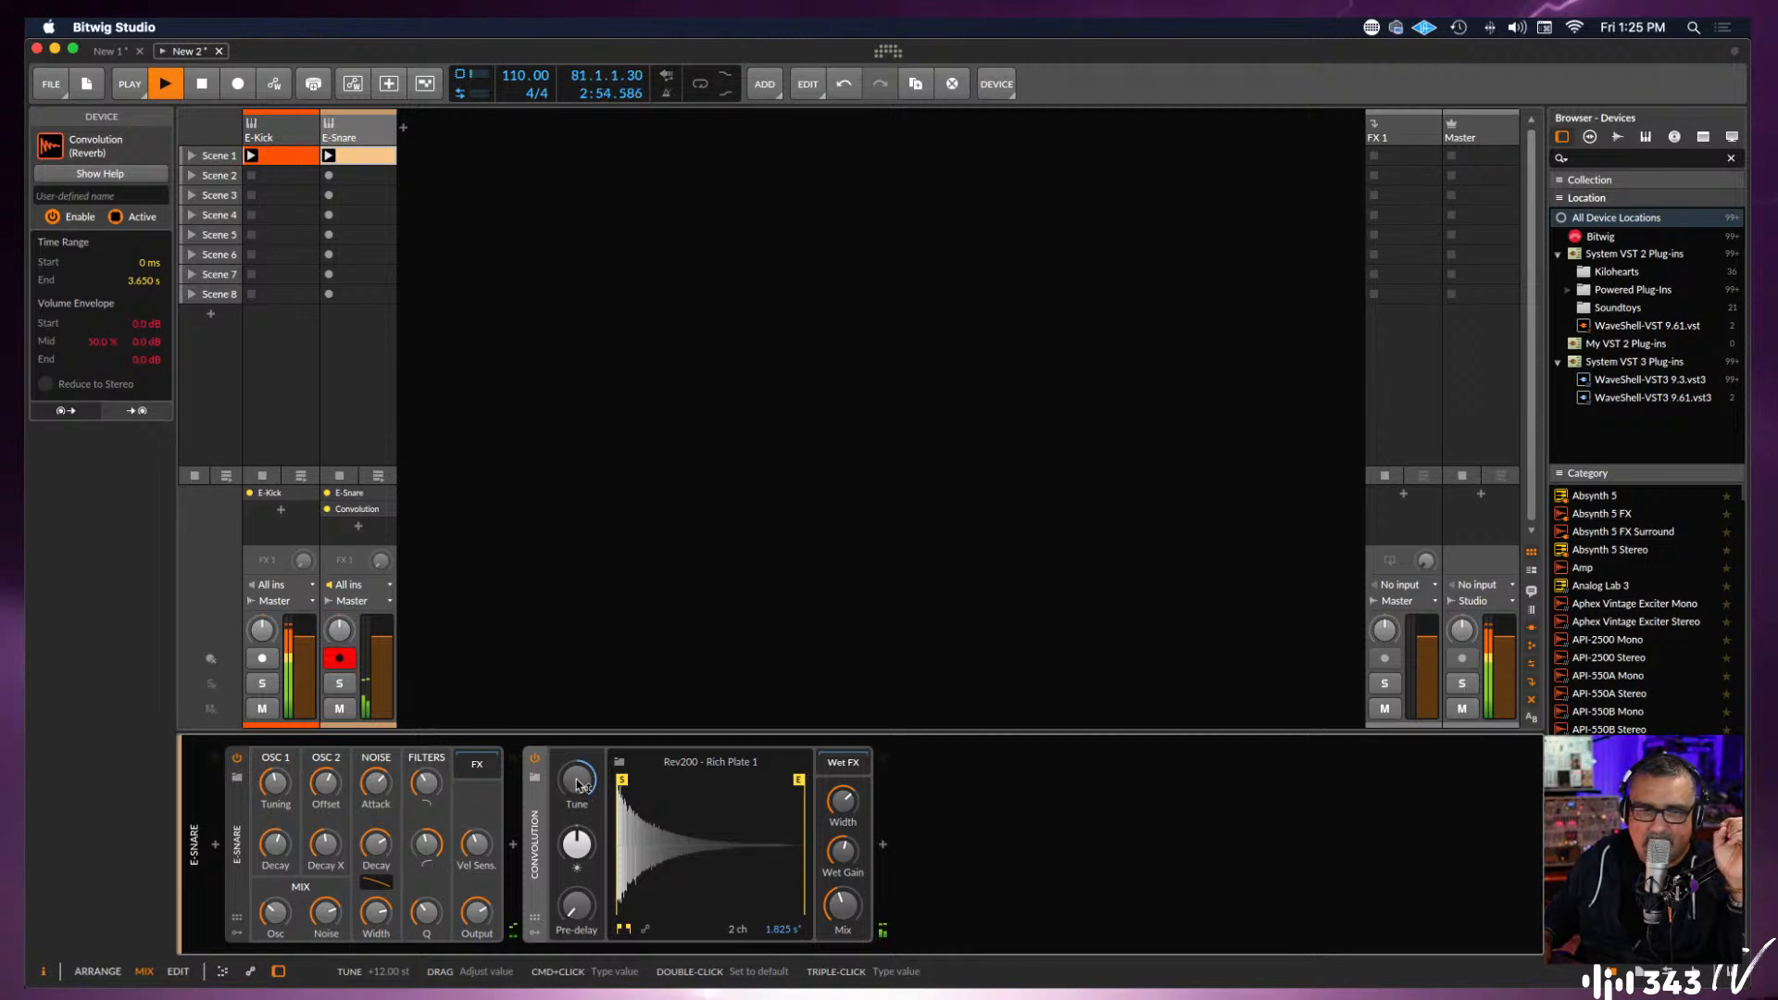
mouse_move(578, 785)
left_mouse_down()
mouse_move(574, 802)
mouse_move(571, 786)
left_mouse_up()
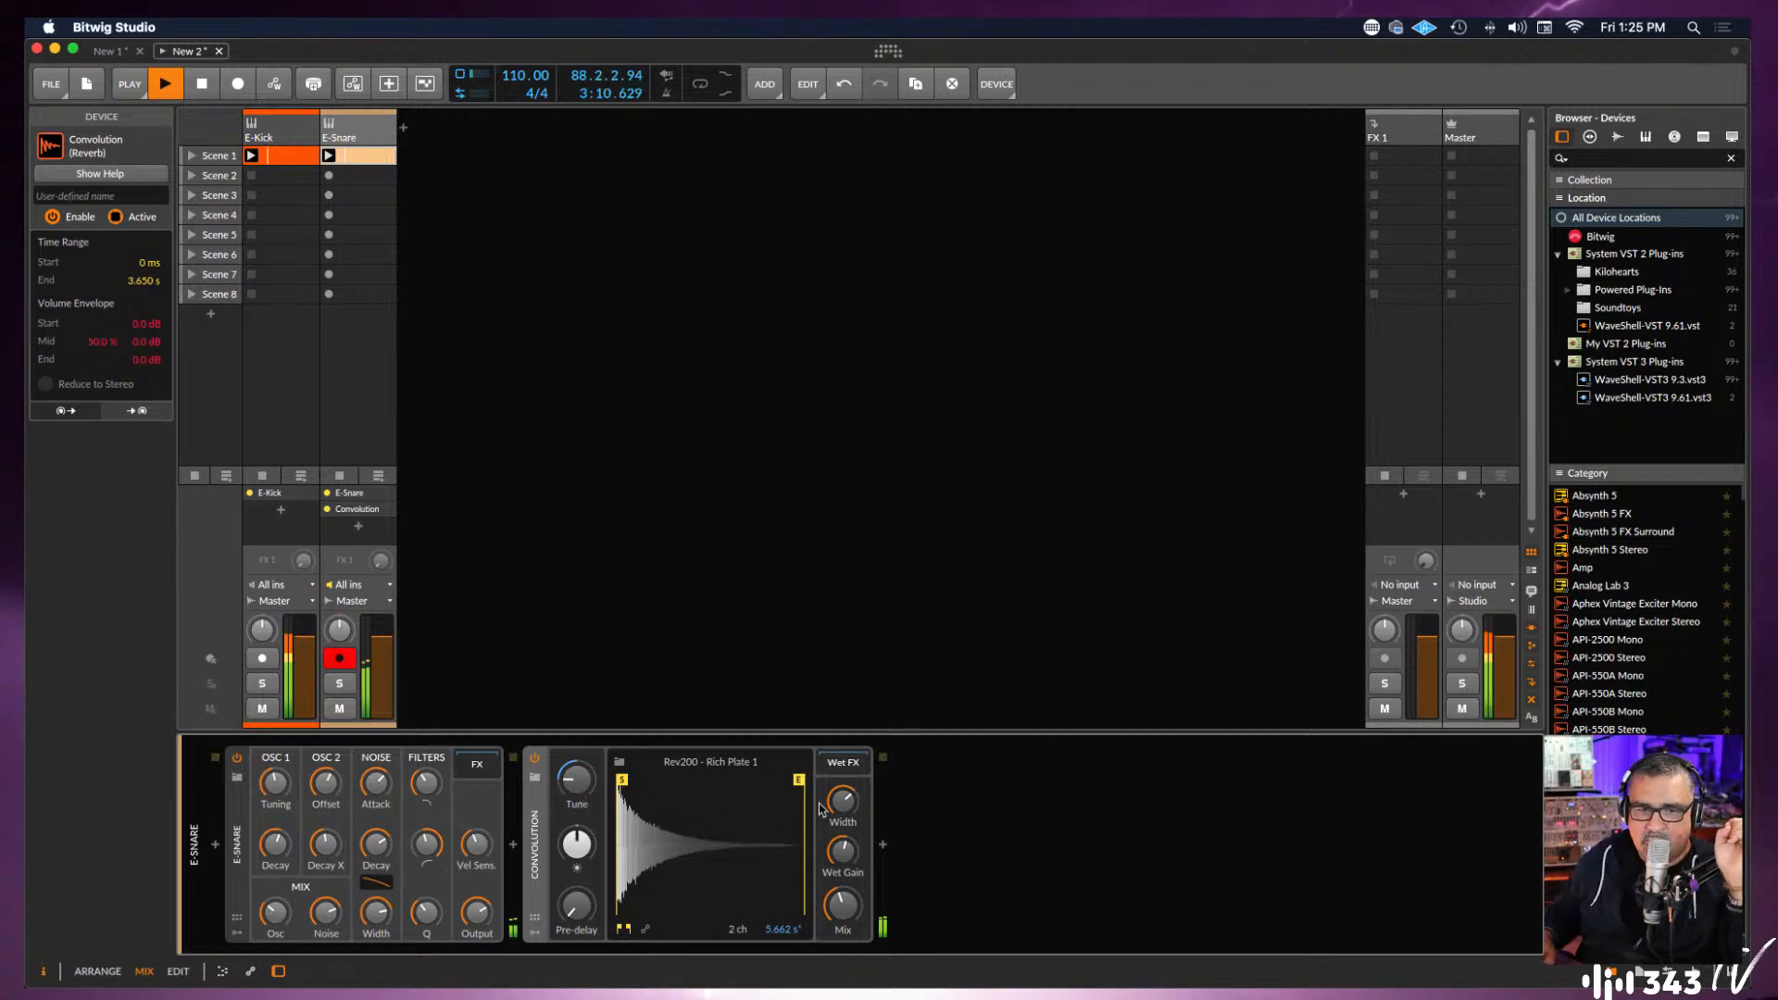
left_click_drag(845, 808, 848, 808)
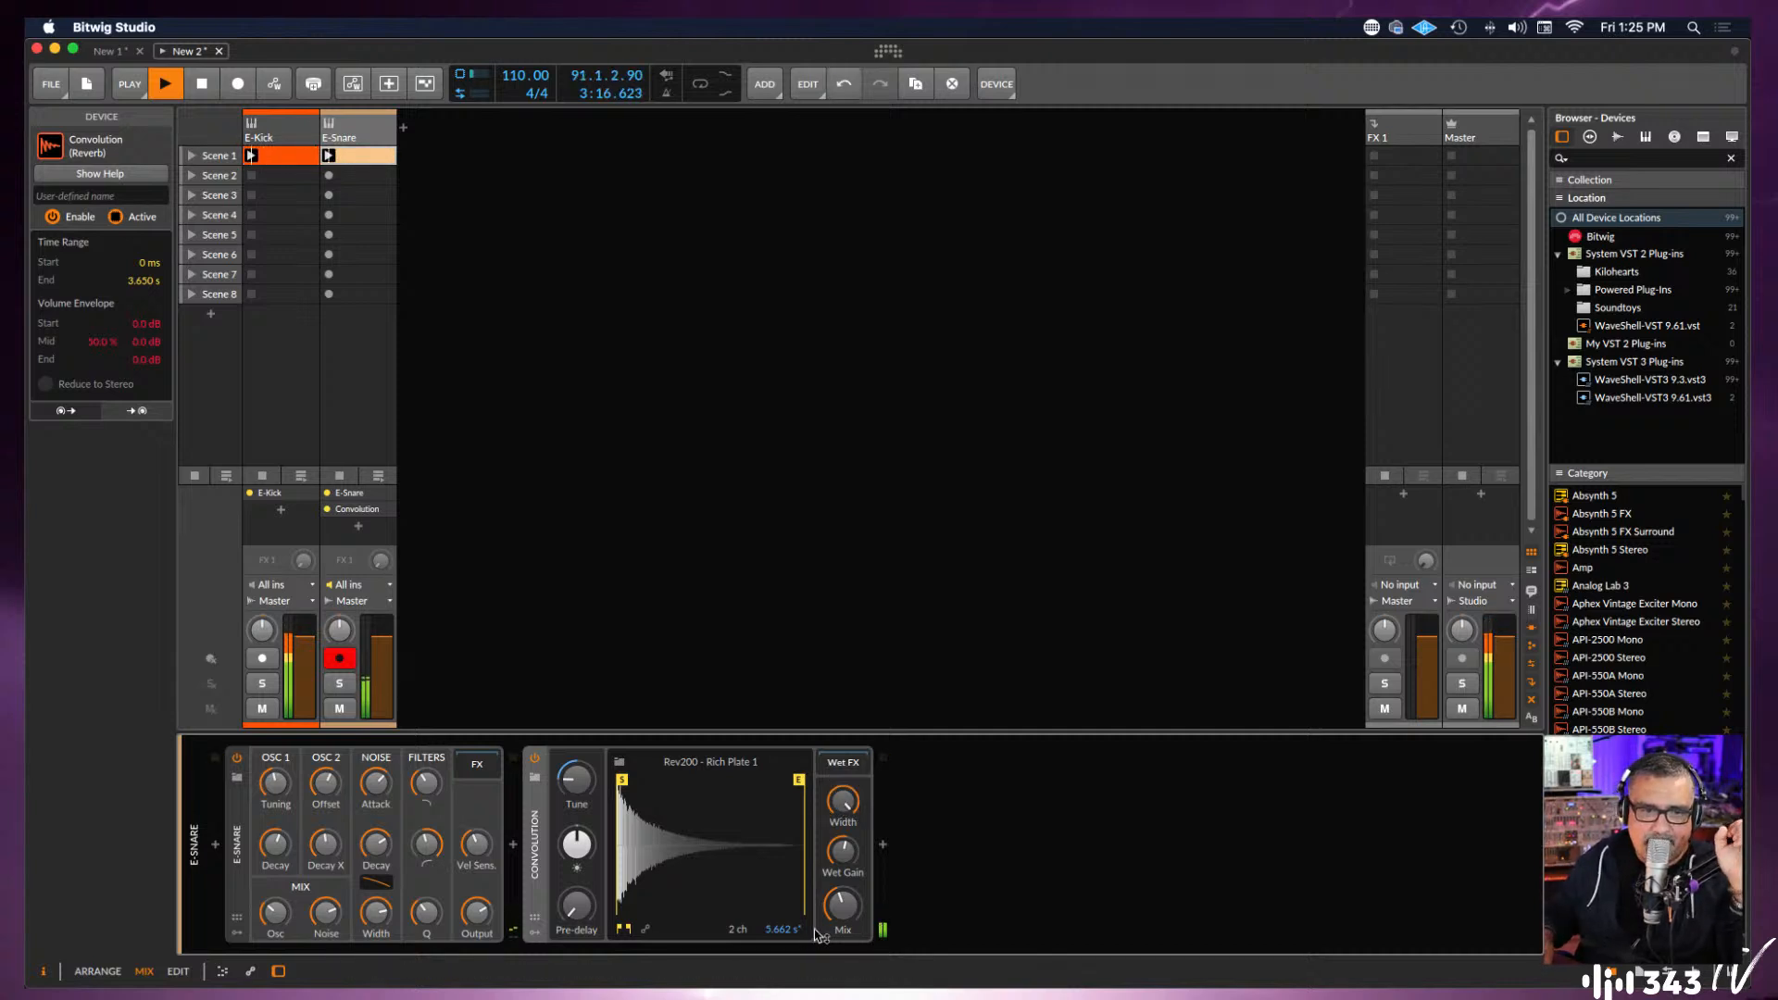
Try the reverb's Brightness at about -21 dB, ease it back to a mild cut, and return Tune close to neutral.
left_click(576, 844)
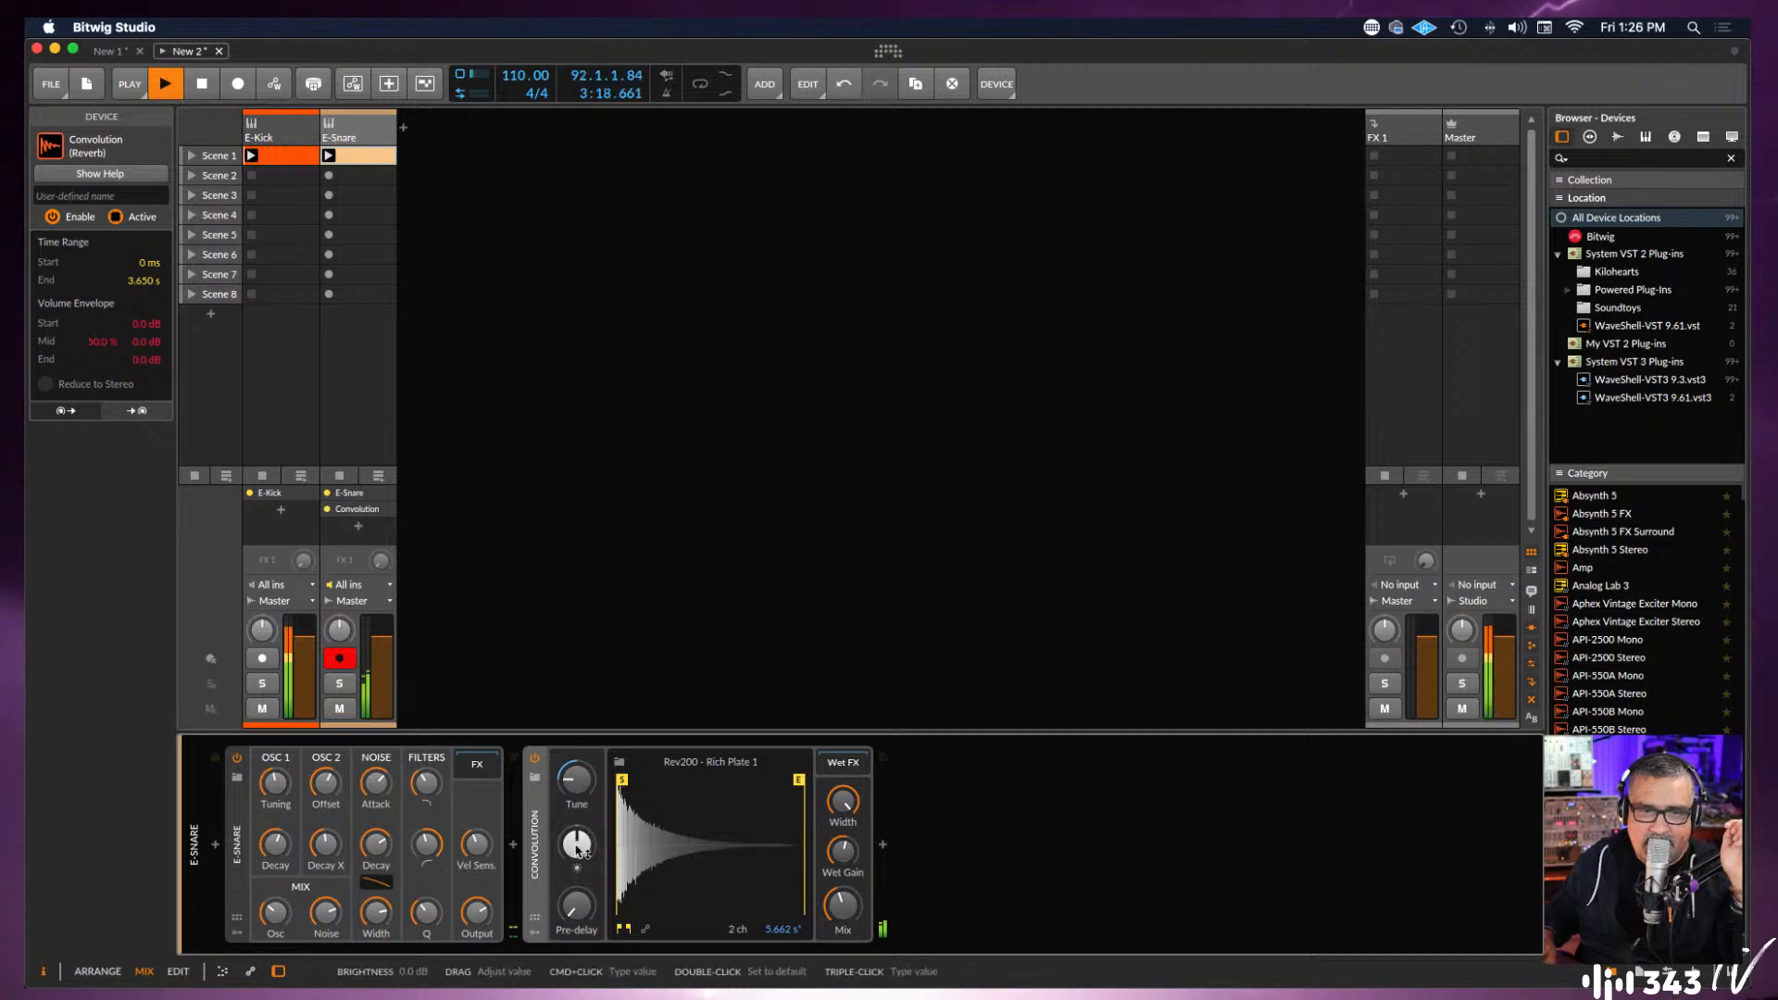
left_click(577, 844)
mouse_move(578, 848)
left_mouse_down()
mouse_move(582, 830)
mouse_move(579, 844)
left_mouse_up()
left_click_drag(581, 778, 580, 774)
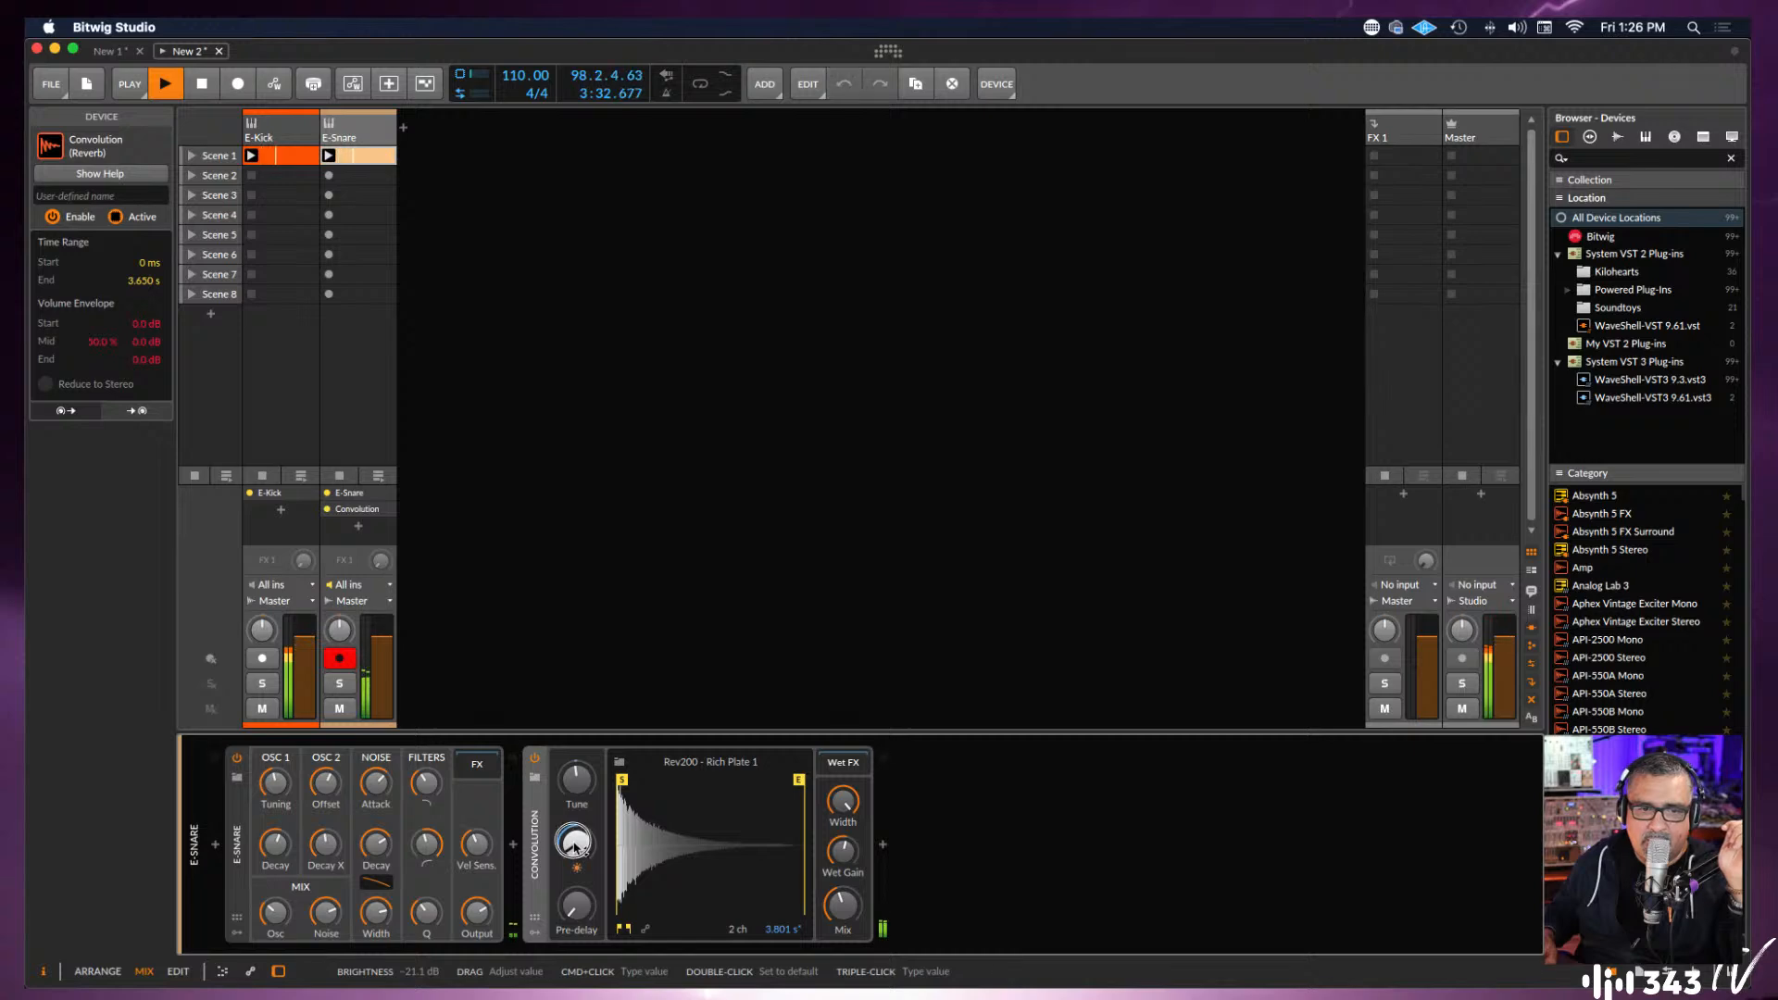
left_click_drag(575, 846, 578, 845)
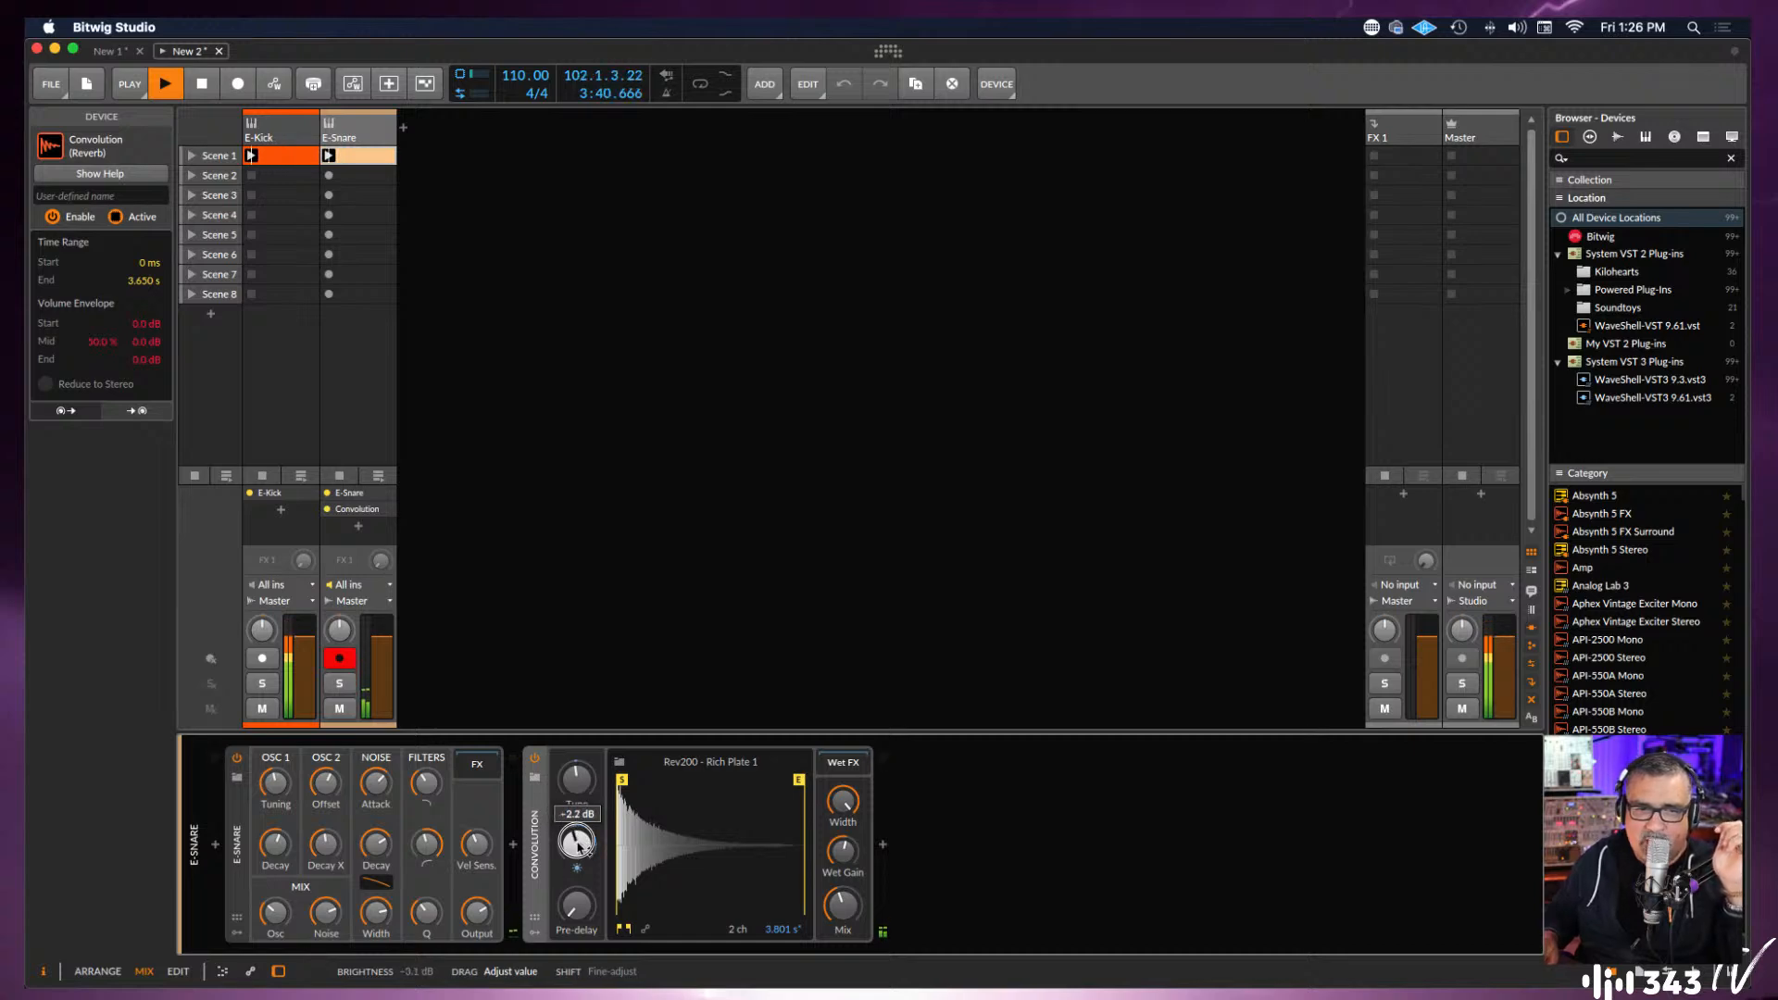
left_click_drag(579, 845, 579, 846)
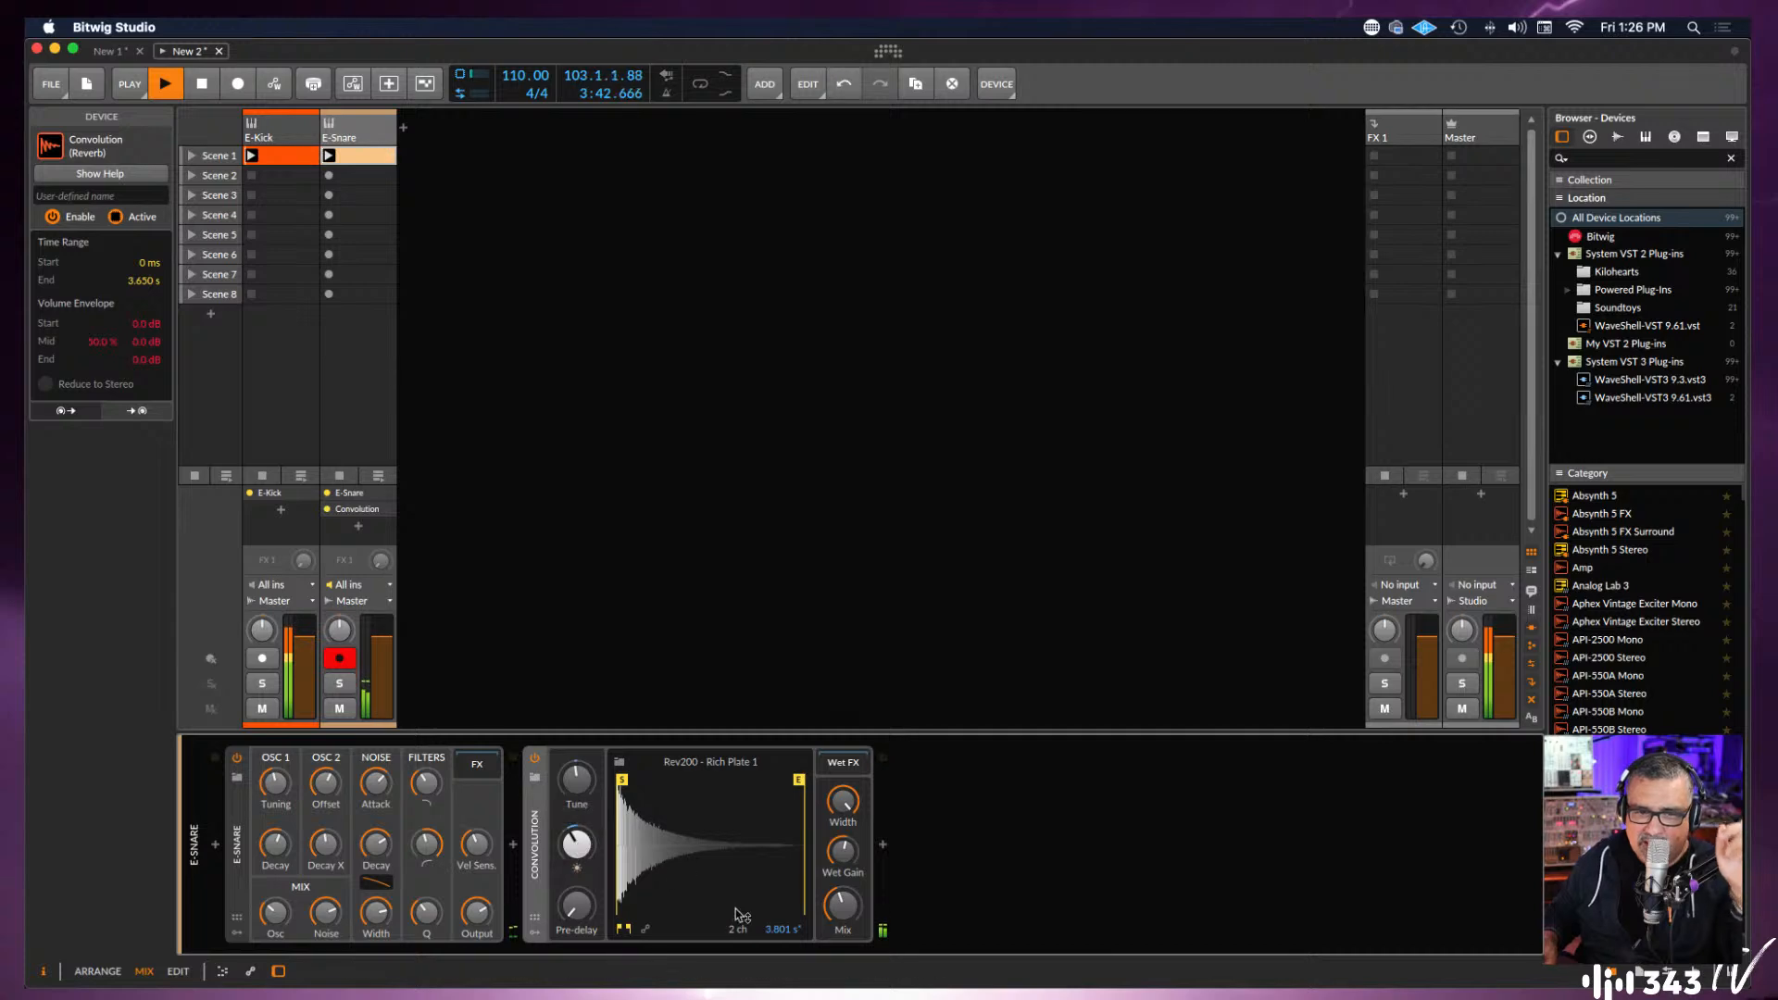
Show the impulse's volume envelope and shape it with start about -5 dB, mid +5.1 dB at about 19 %, and end +1.1 dB.
left_click(643, 931)
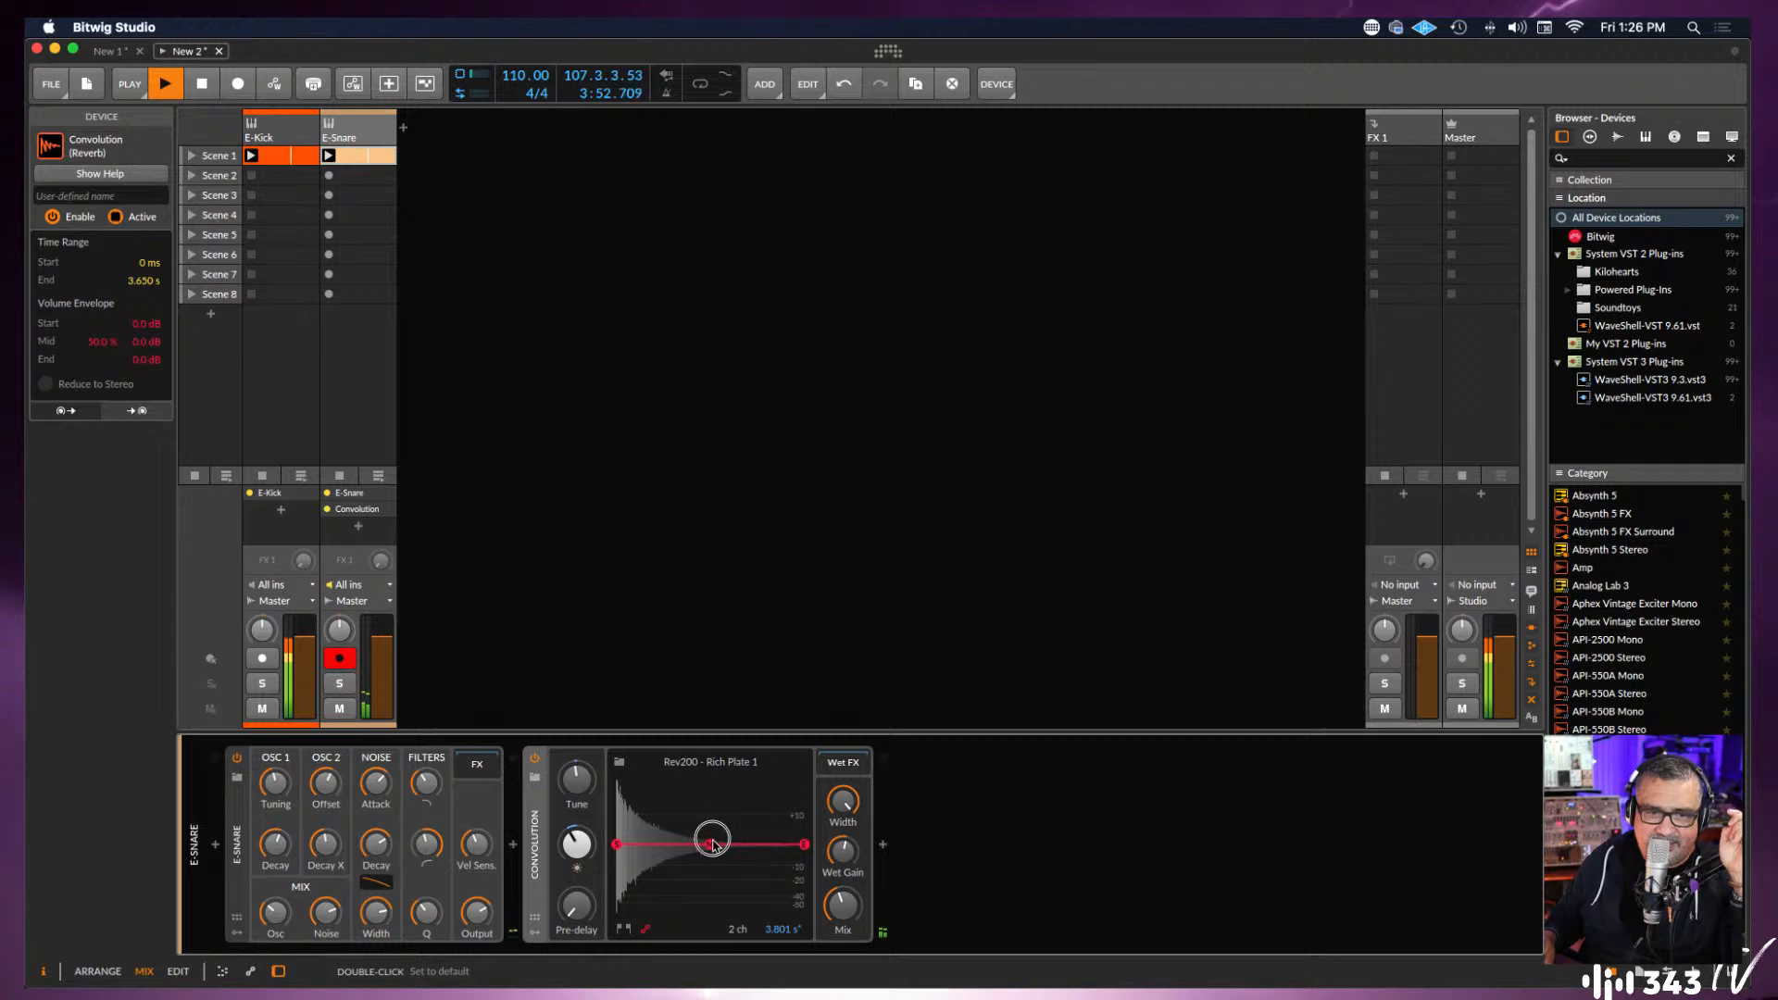
left_click_drag(712, 844, 711, 792)
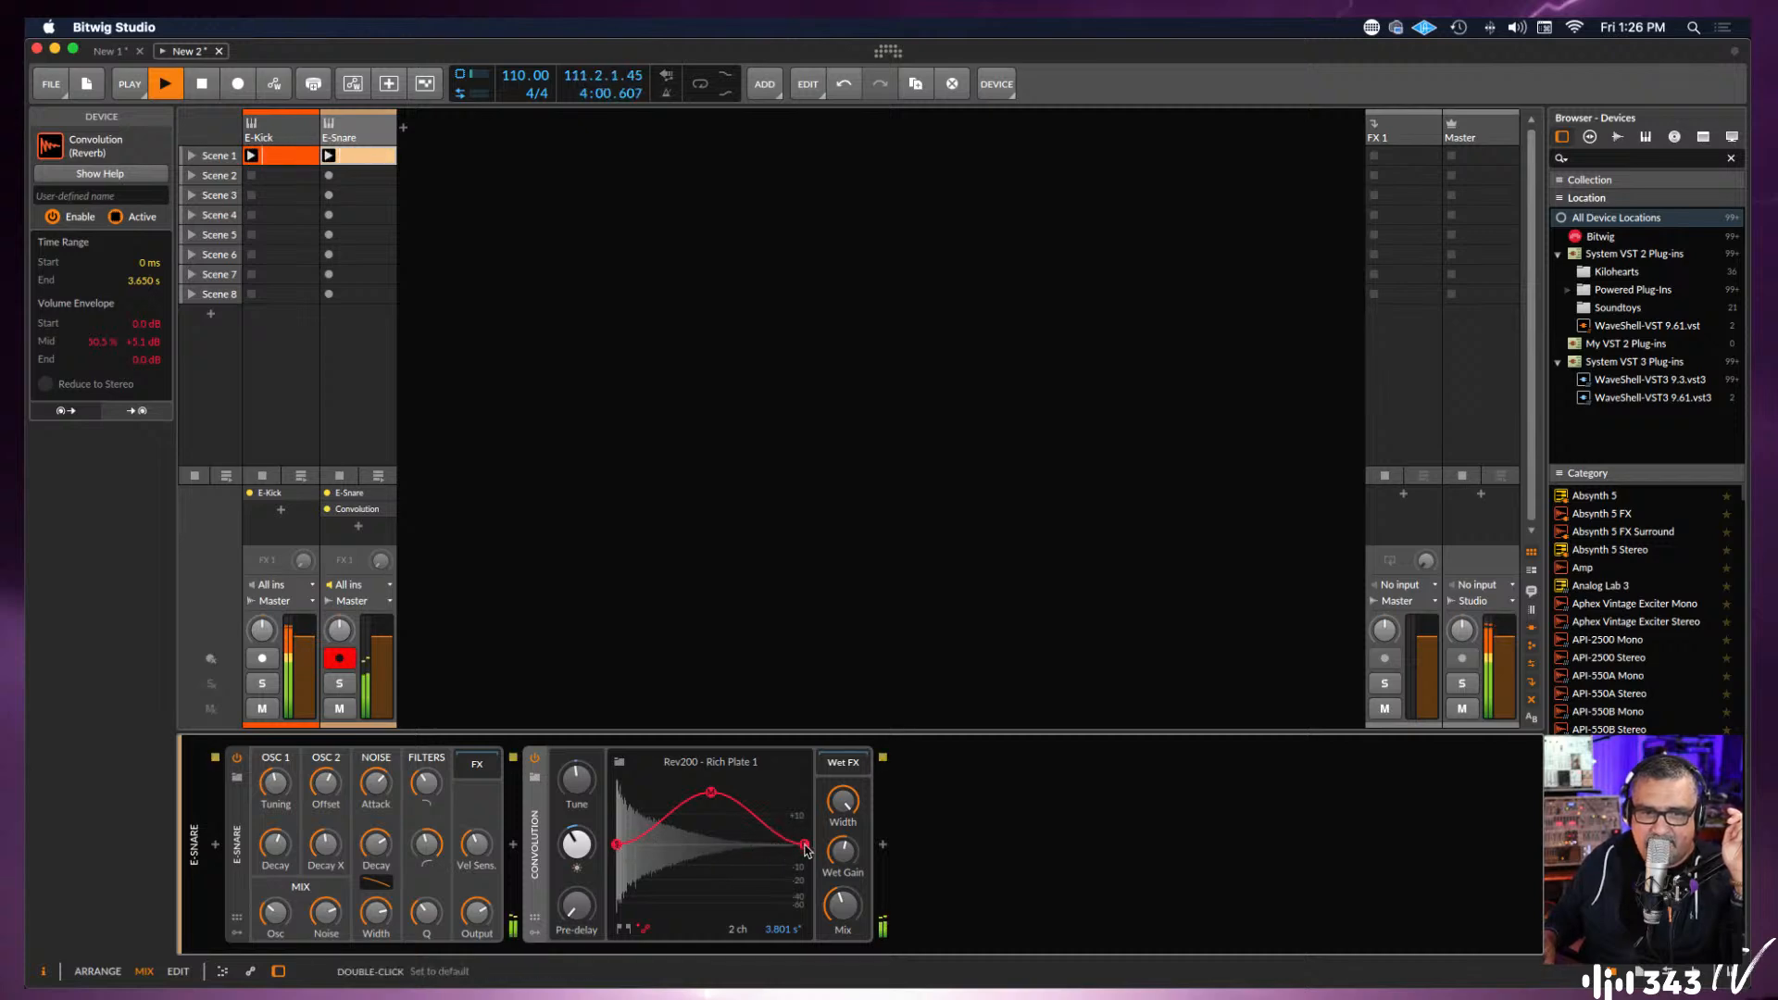
left_click_drag(806, 843, 699, 941)
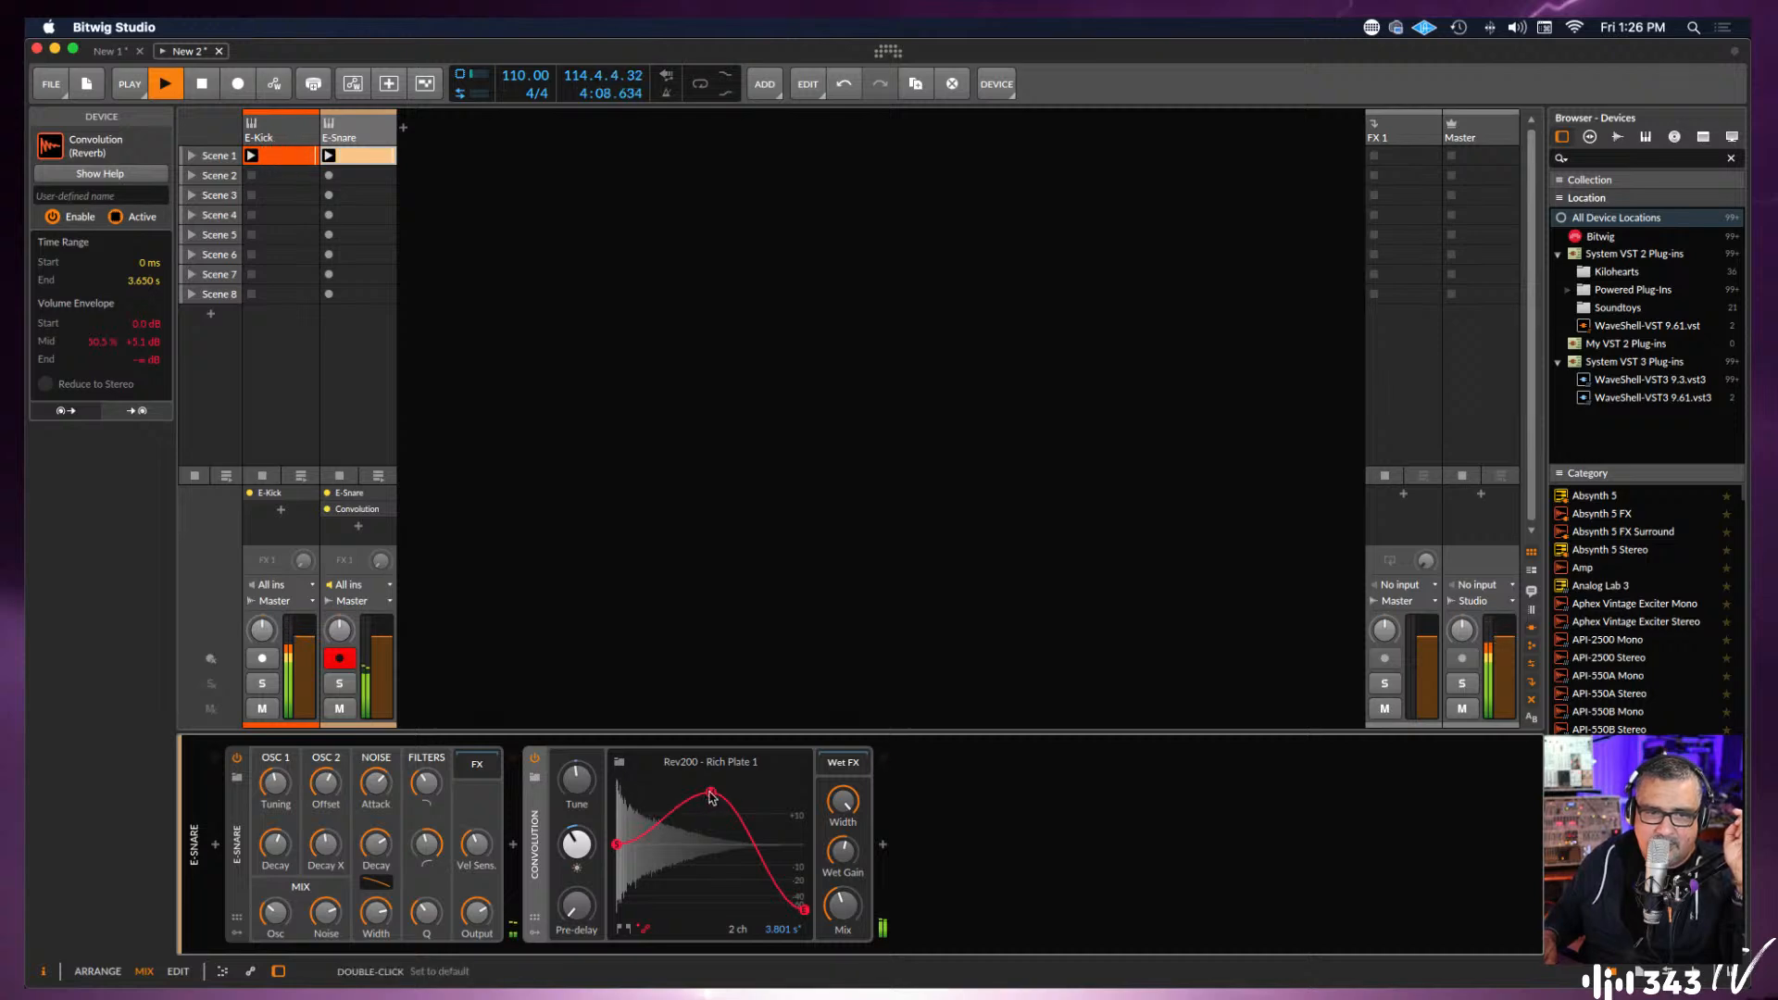
left_click_drag(707, 793, 646, 796)
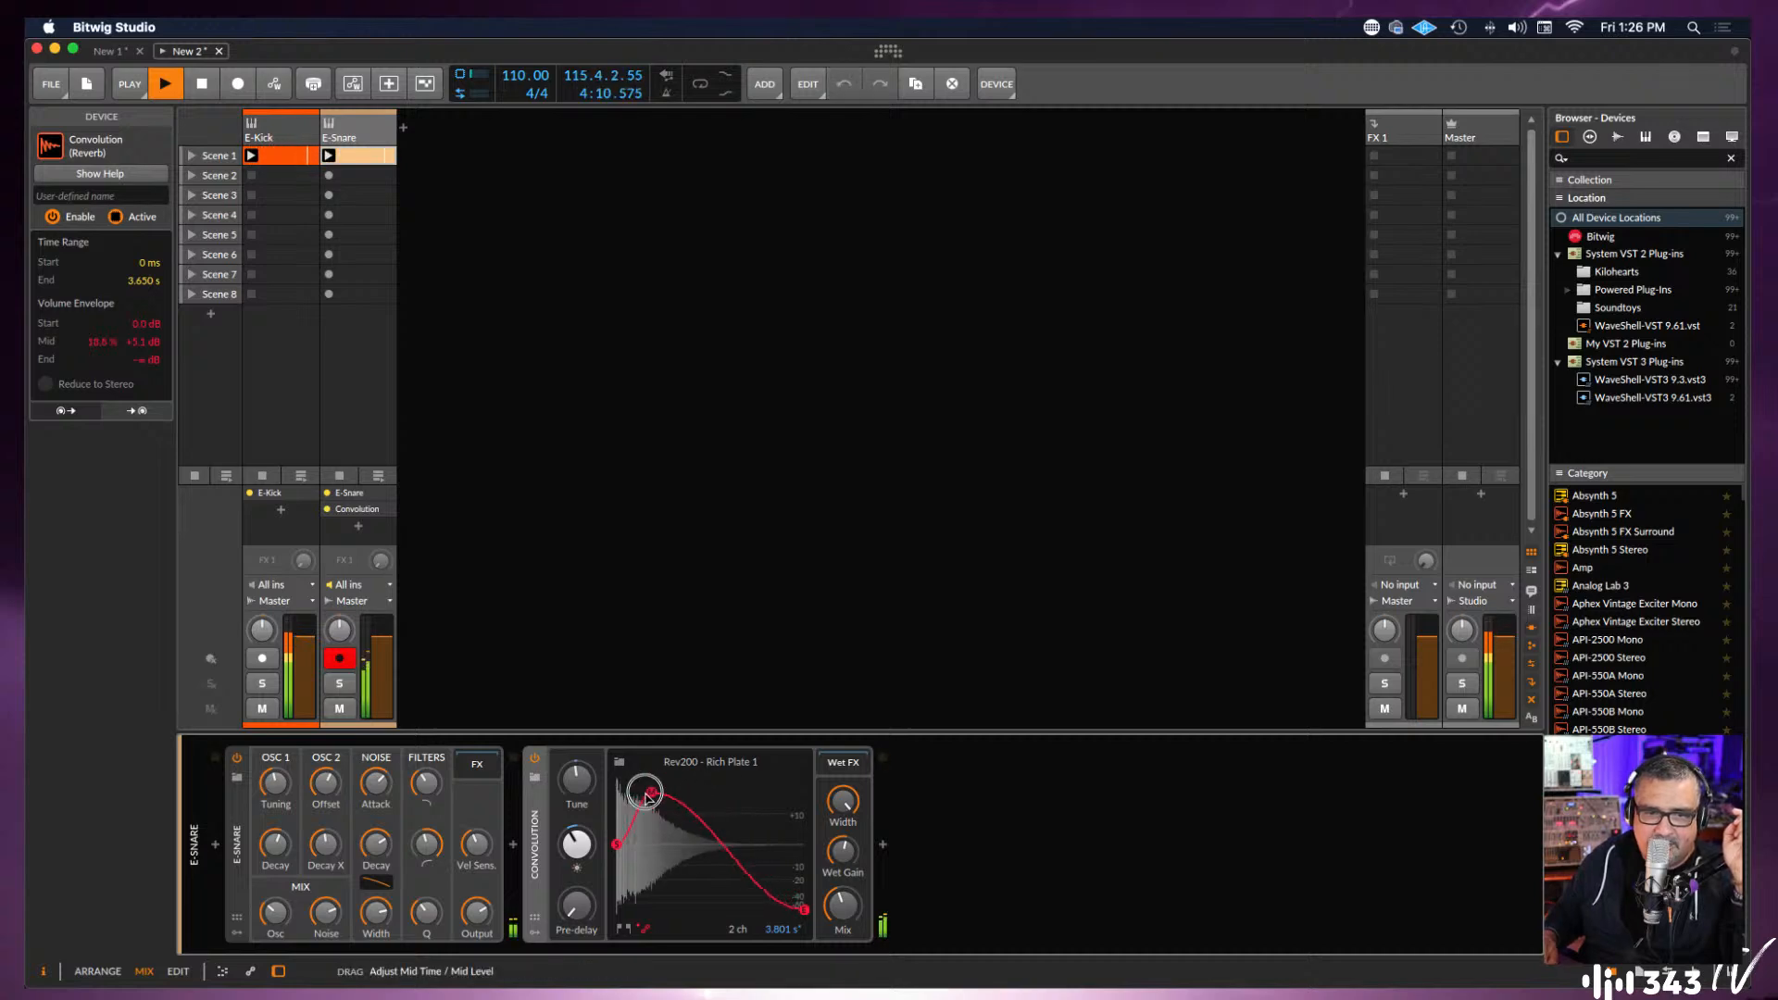
left_click_drag(648, 797, 650, 794)
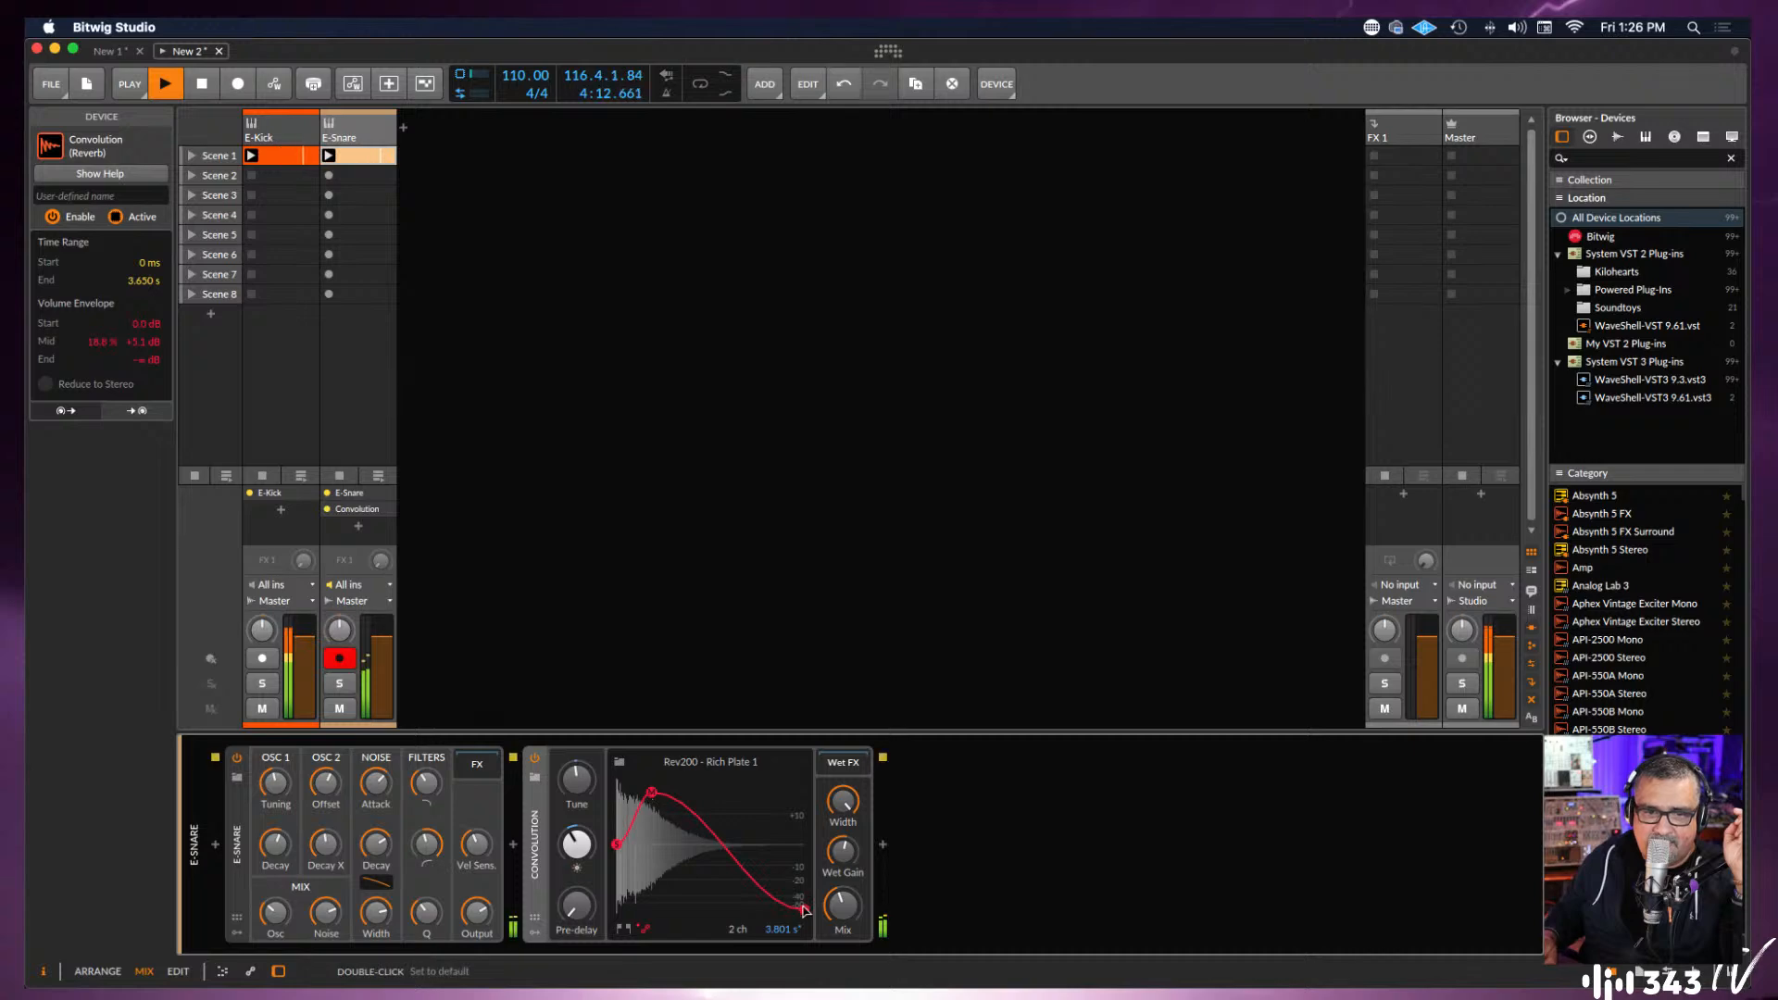
left_click_drag(804, 910, 804, 836)
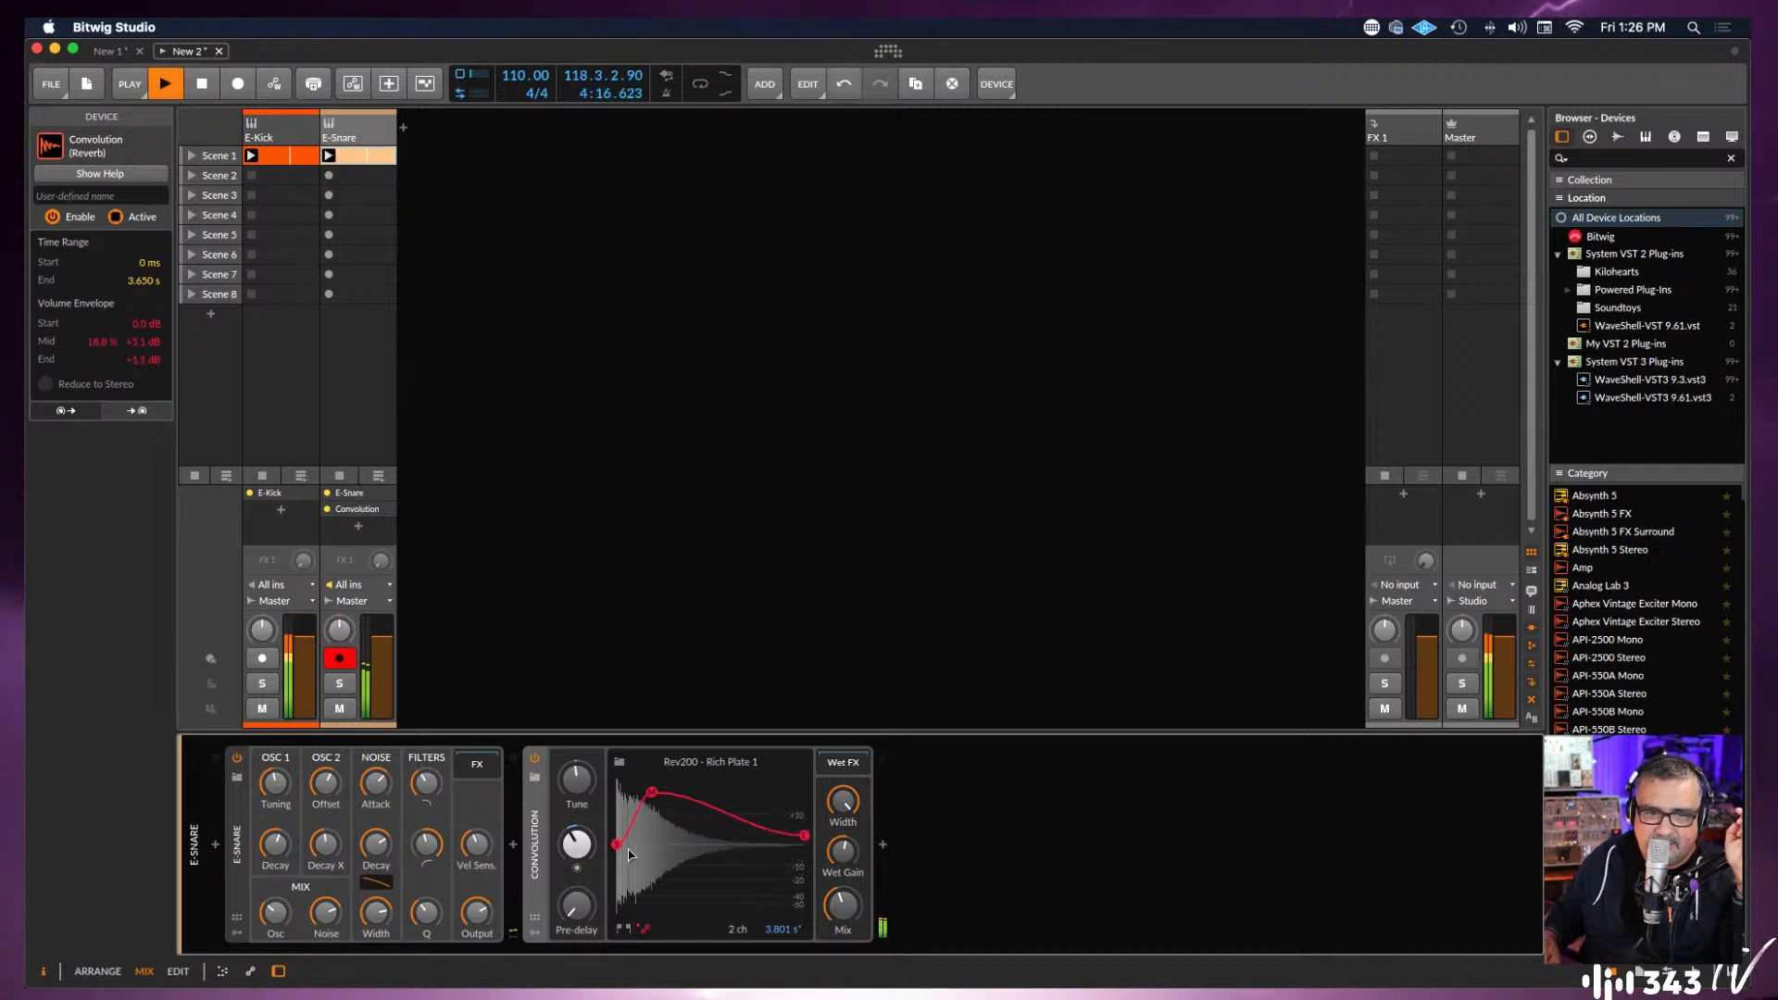
left_click_drag(615, 846, 625, 878)
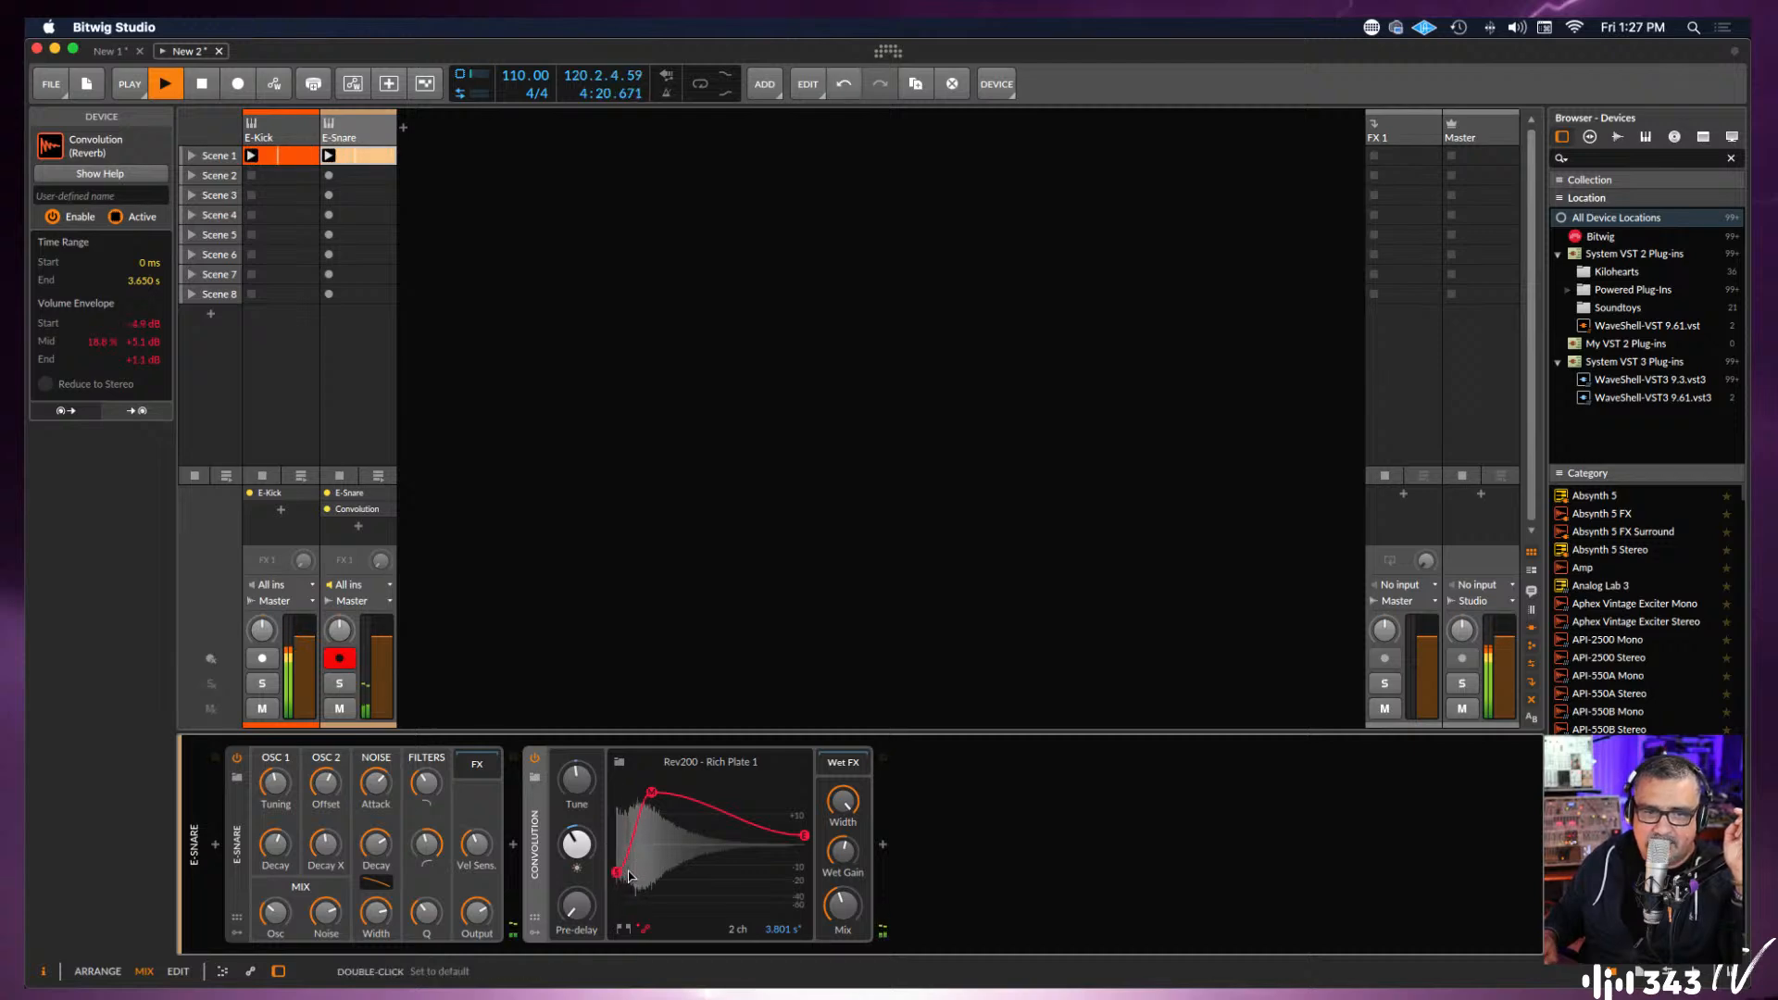
Raise the Tune slightly and reshape the volume envelope to start at about -10 dB with the mid point +6.0 dB at about 25 %.
left_click_drag(576, 780, 693, 776)
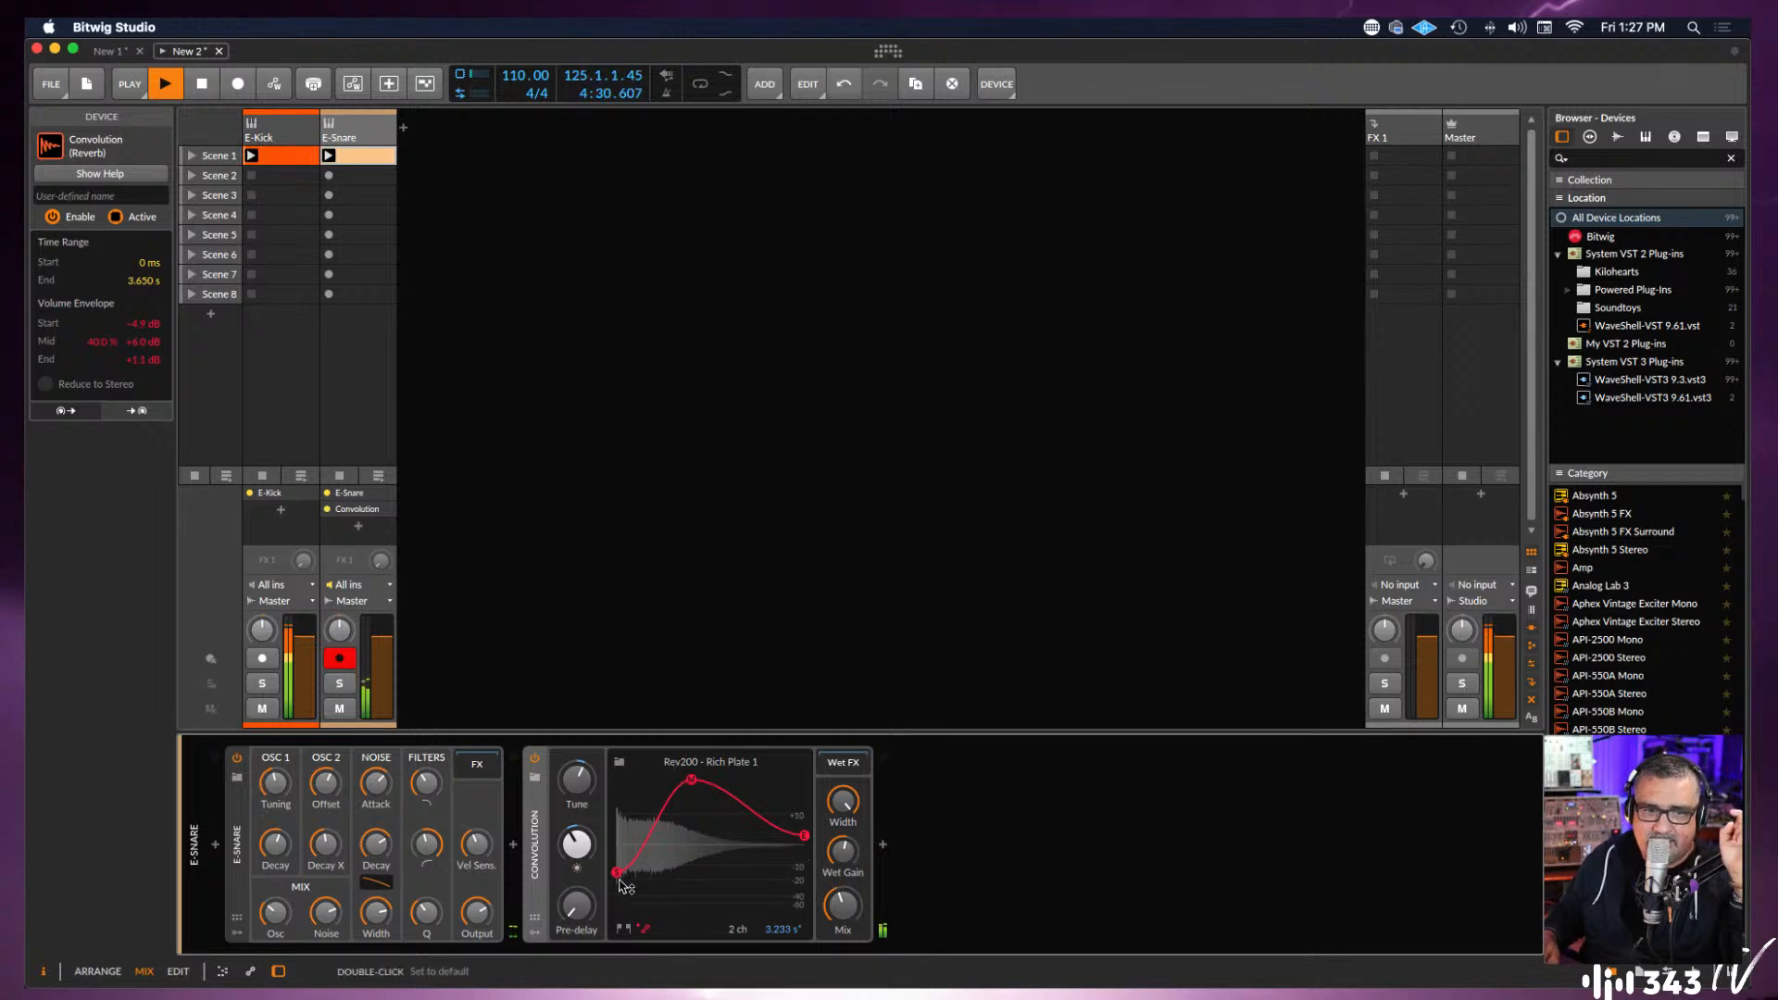
left_click_drag(617, 872, 619, 893)
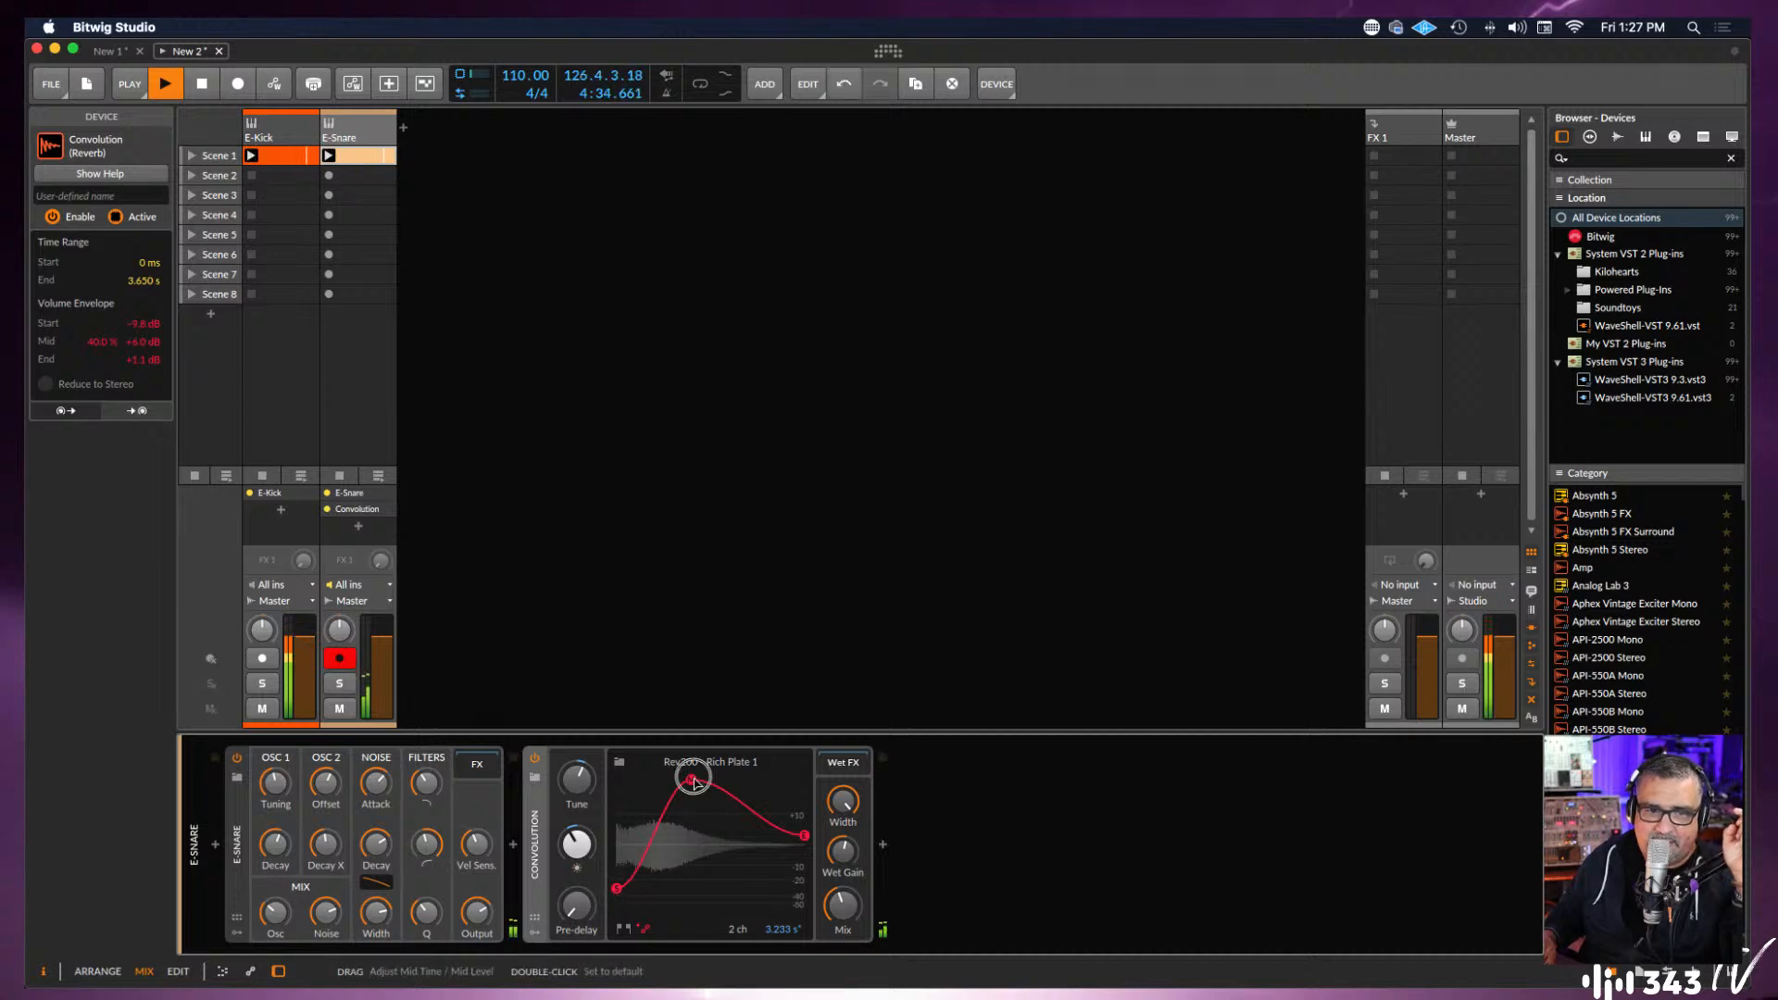
left_click_drag(691, 780, 667, 788)
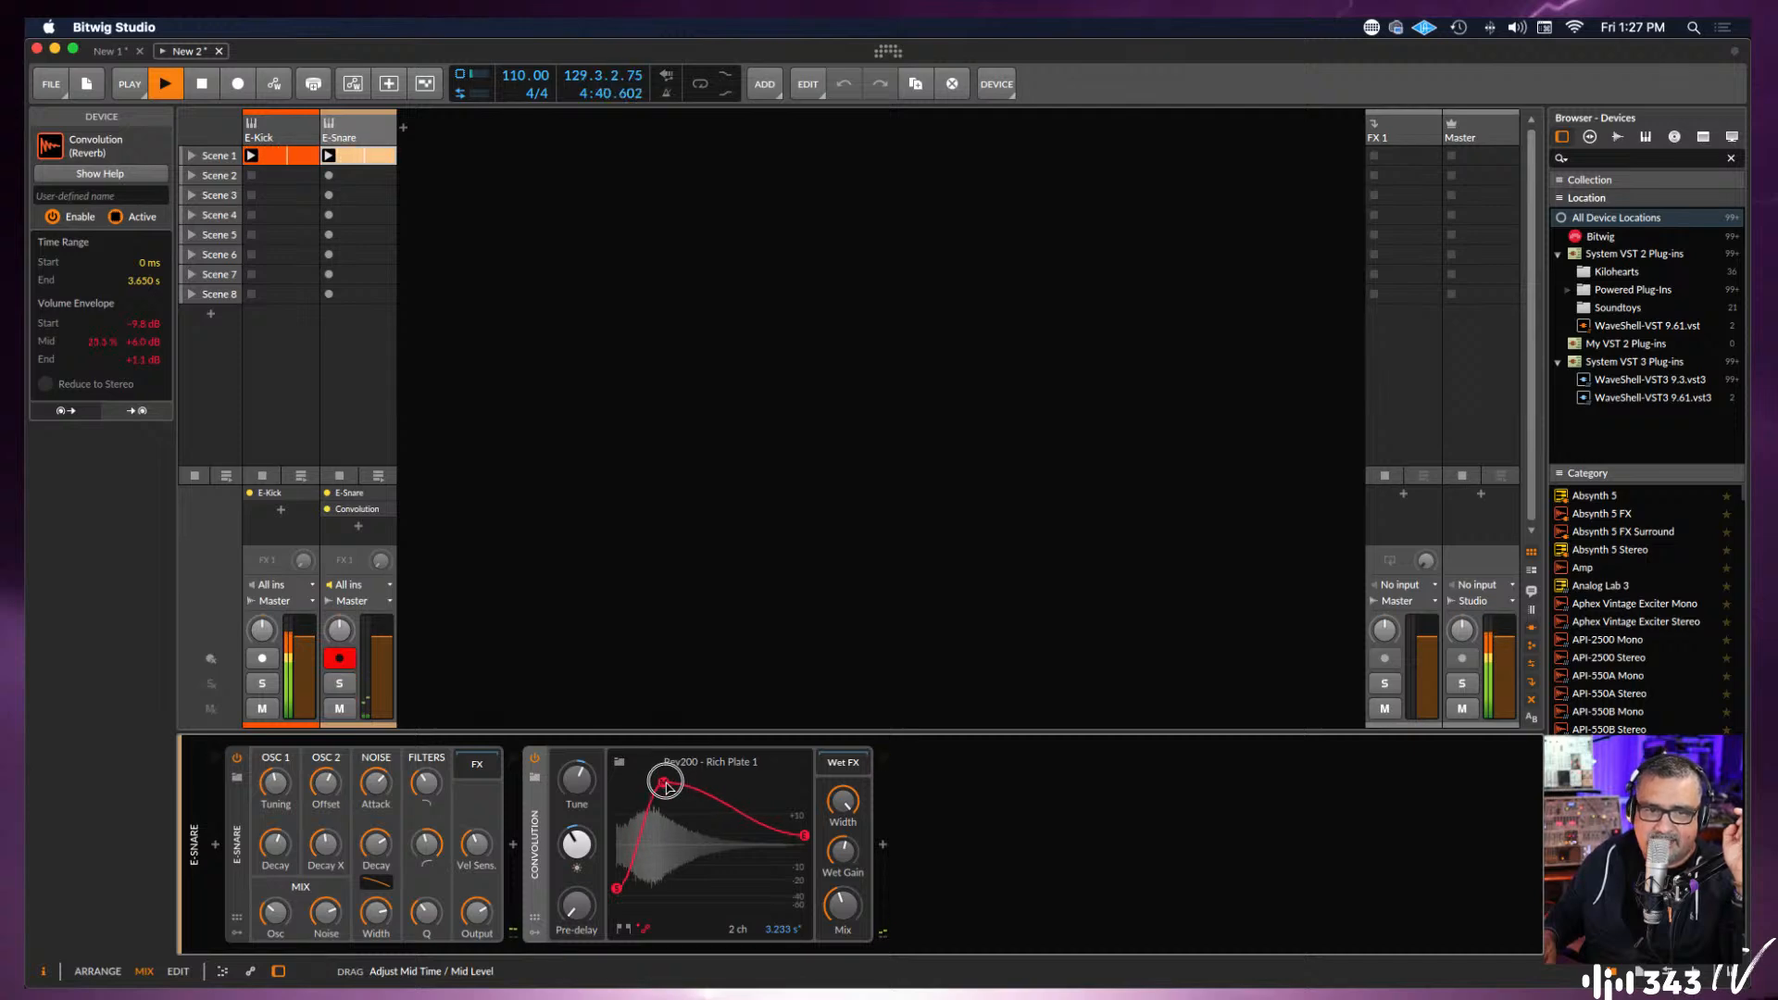
Reshape the reverb's volume envelope to start at about -21.6 dB, mid +5.5 dB at about 21.5 %, and end at -∞ dB.
left_click_drag(666, 786, 664, 784)
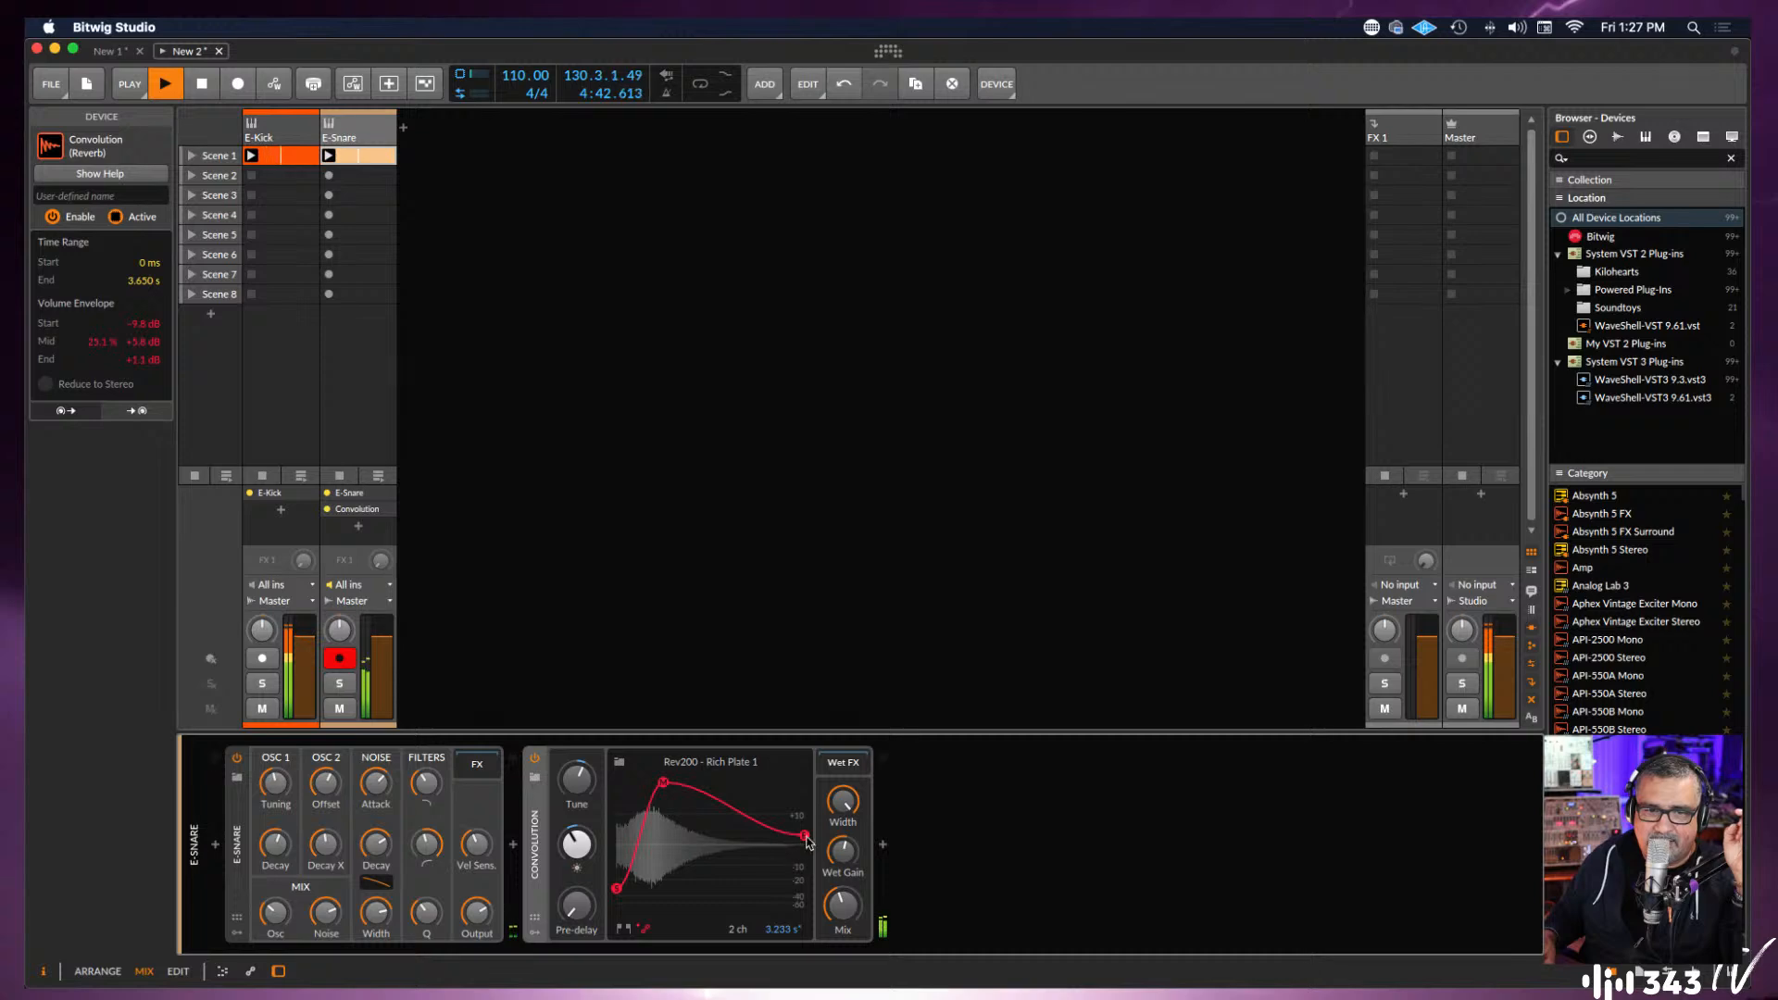
left_click_drag(806, 841, 792, 920)
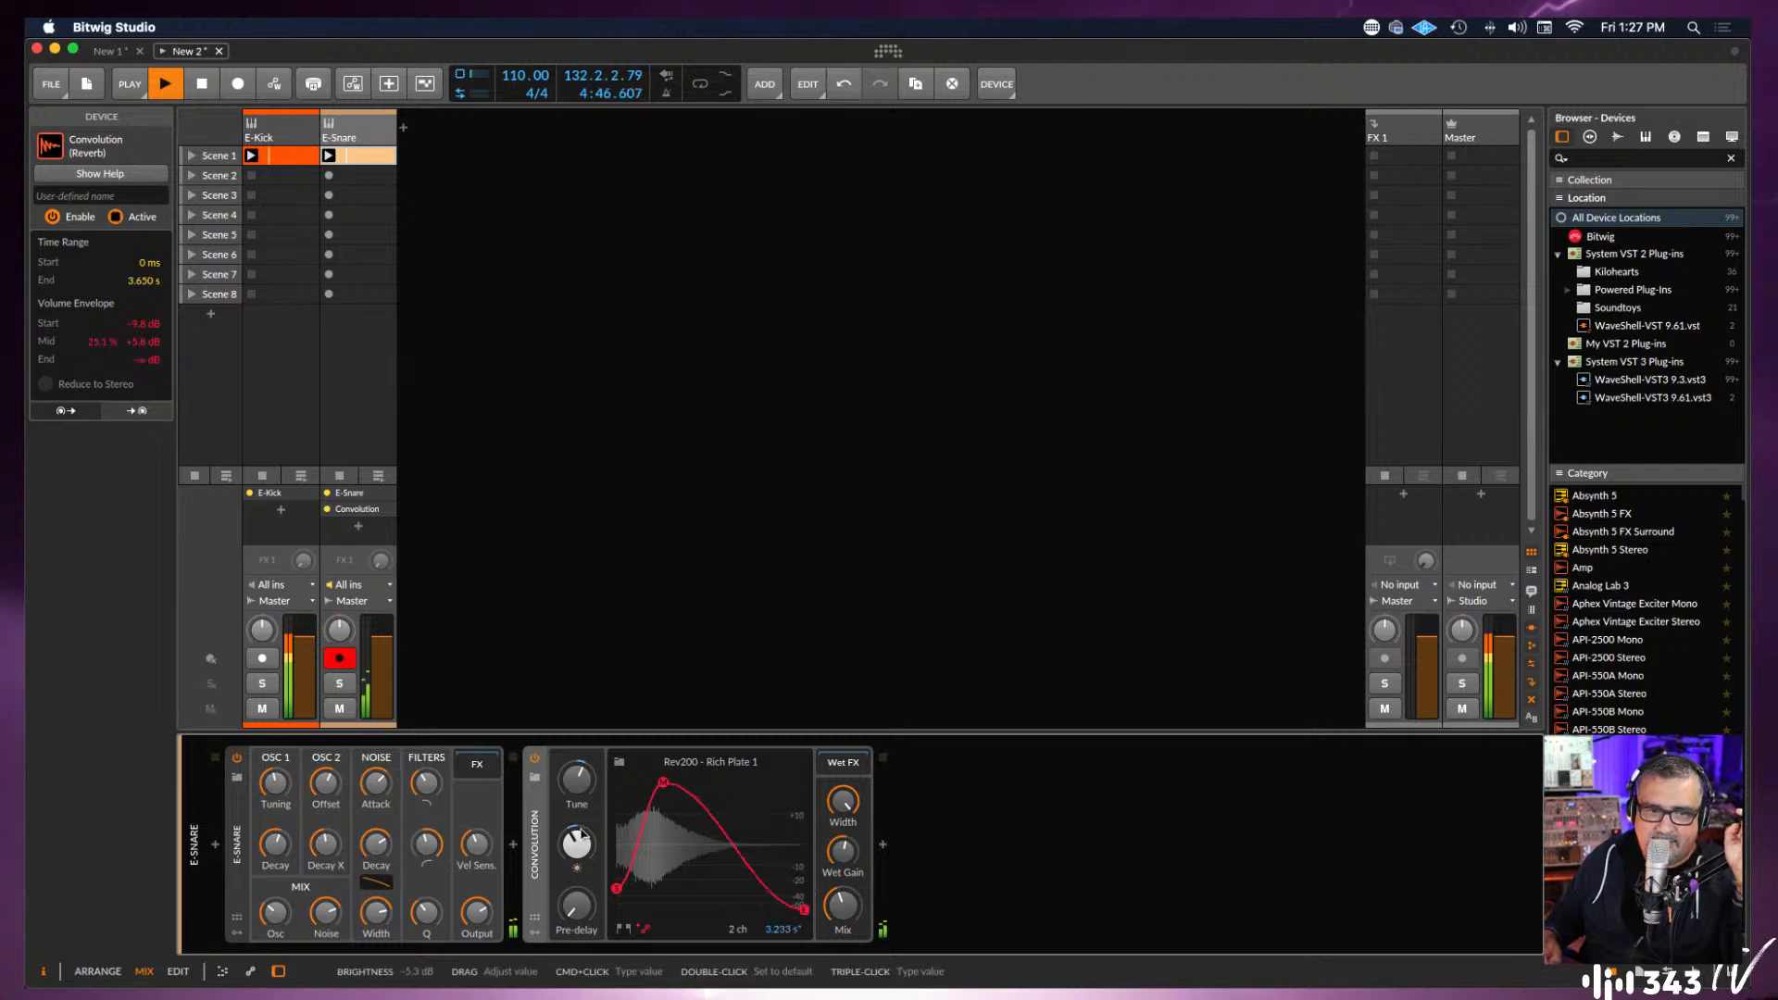
left_click_drag(660, 786, 651, 786)
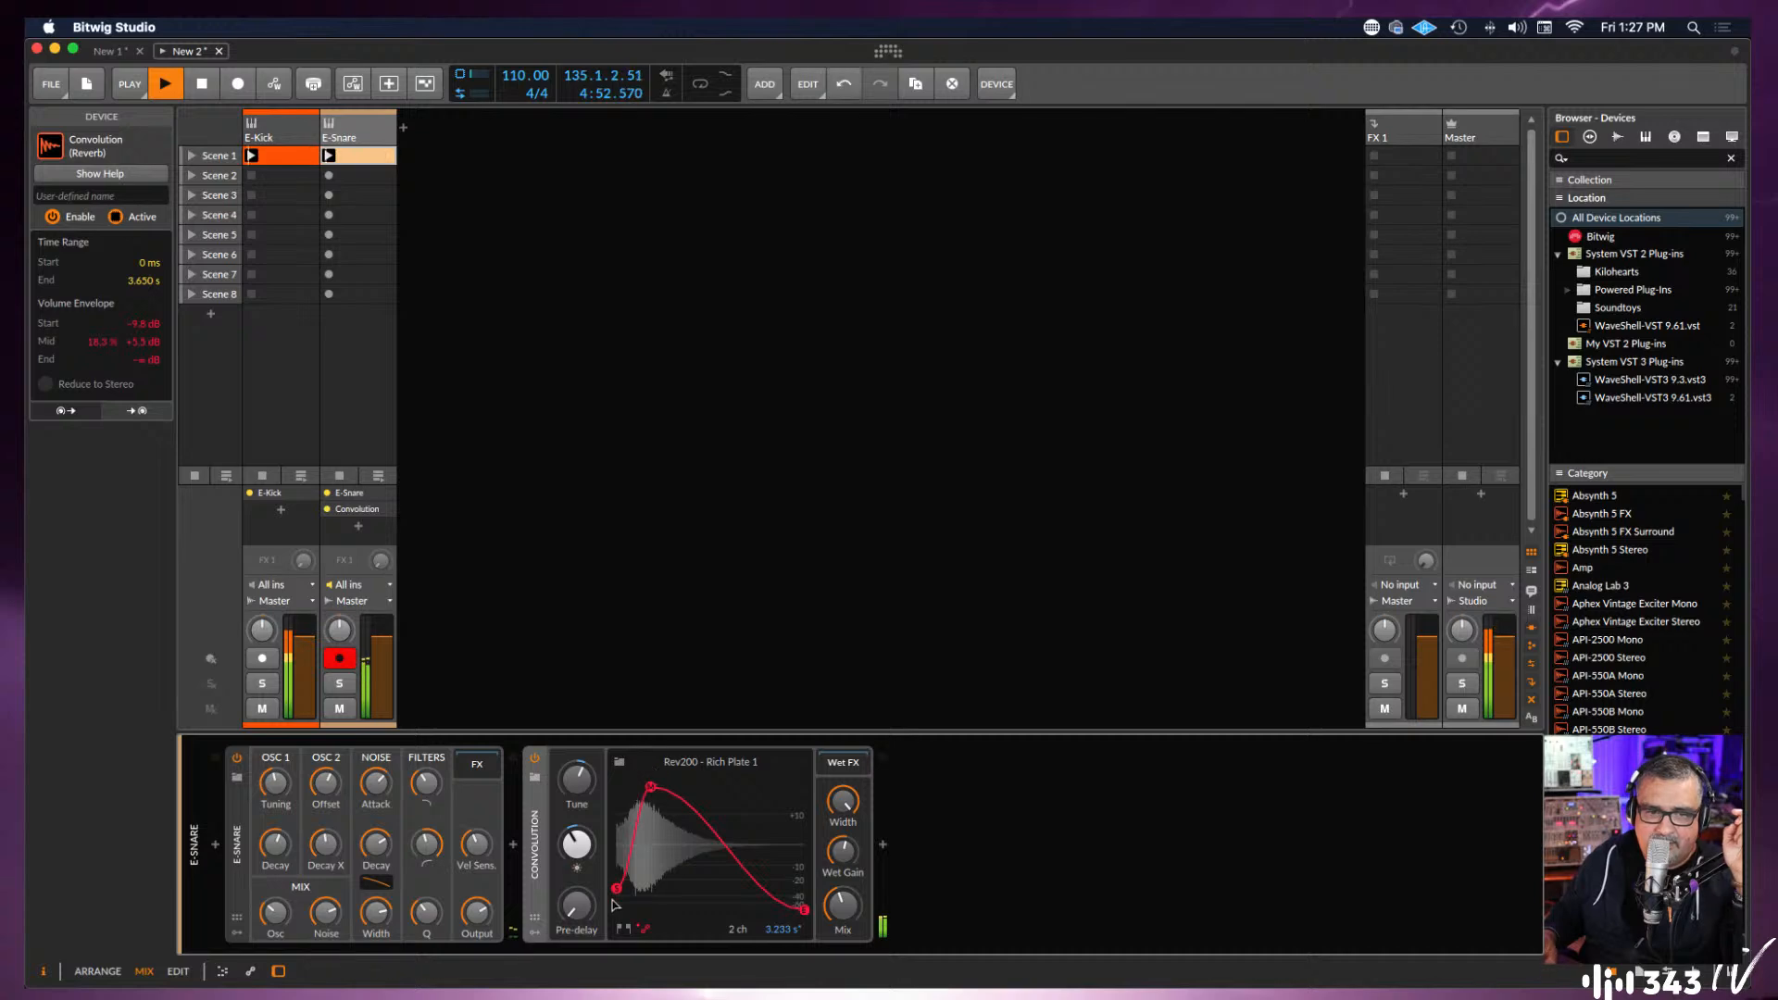
left_click_drag(616, 888, 616, 905)
left_click_drag(651, 787, 659, 788)
Show the impulse's time range, shorten its end to about 2.36 s, and raise the reverb's Tune.
left_click(623, 929)
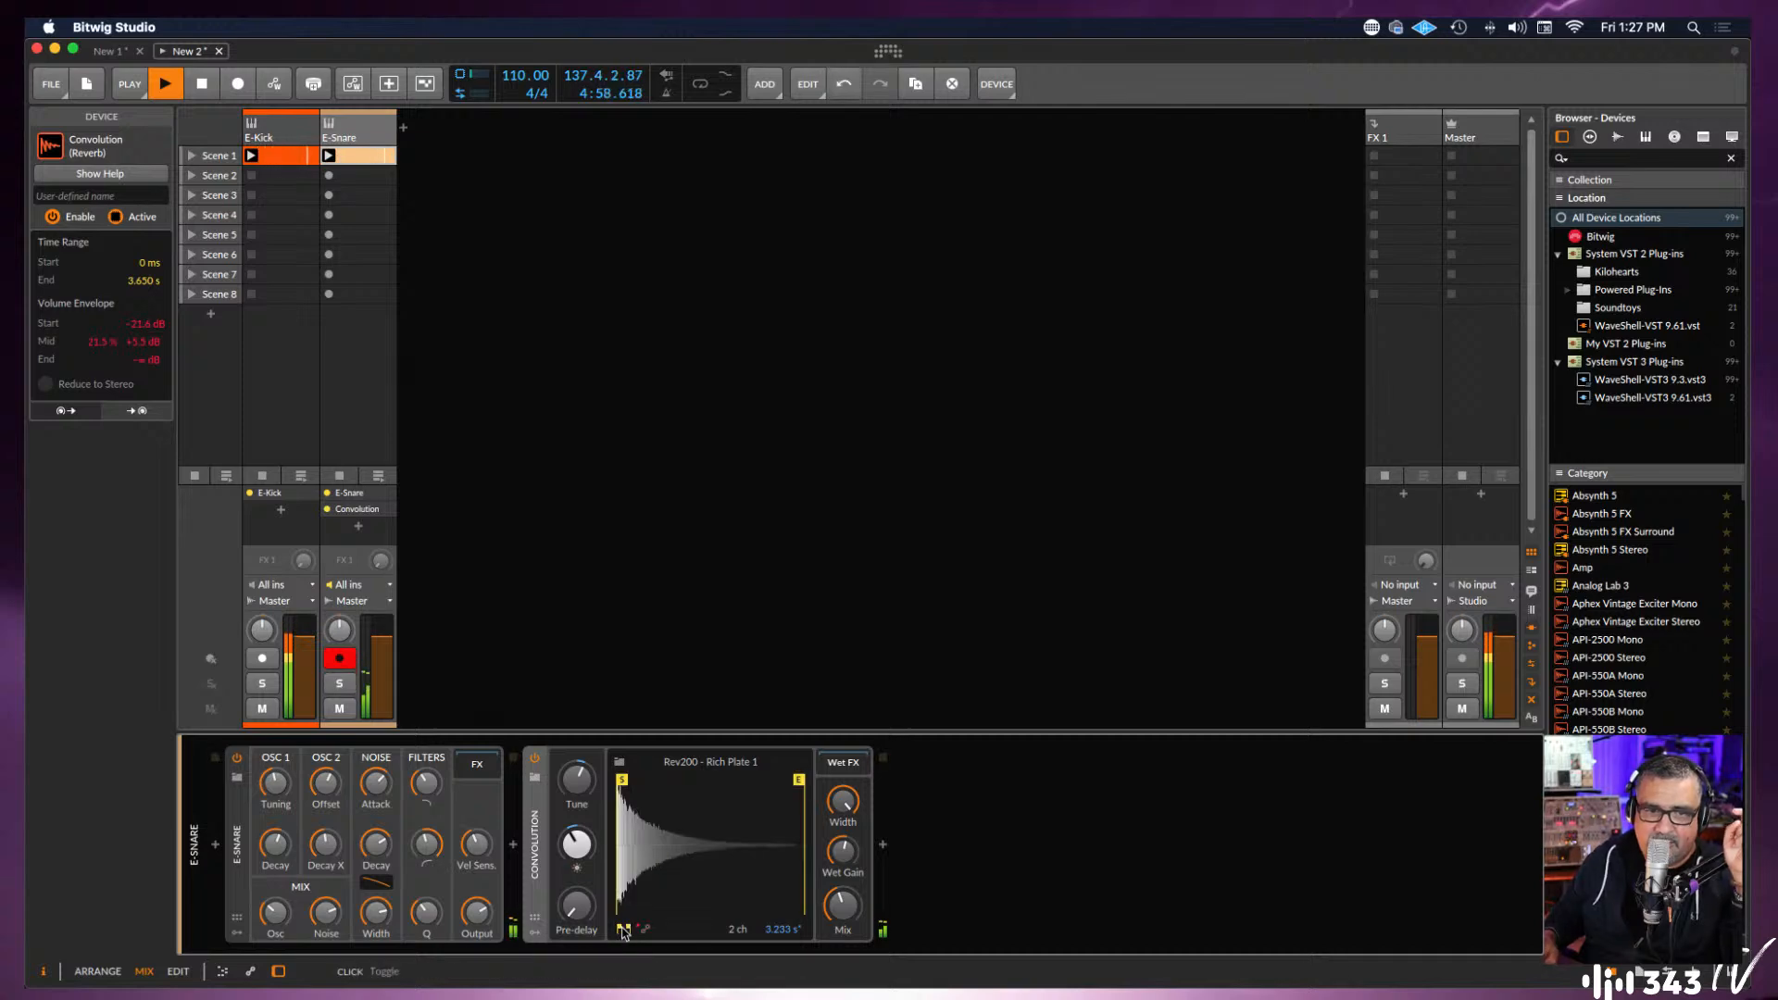
left_click_drag(796, 777, 730, 794)
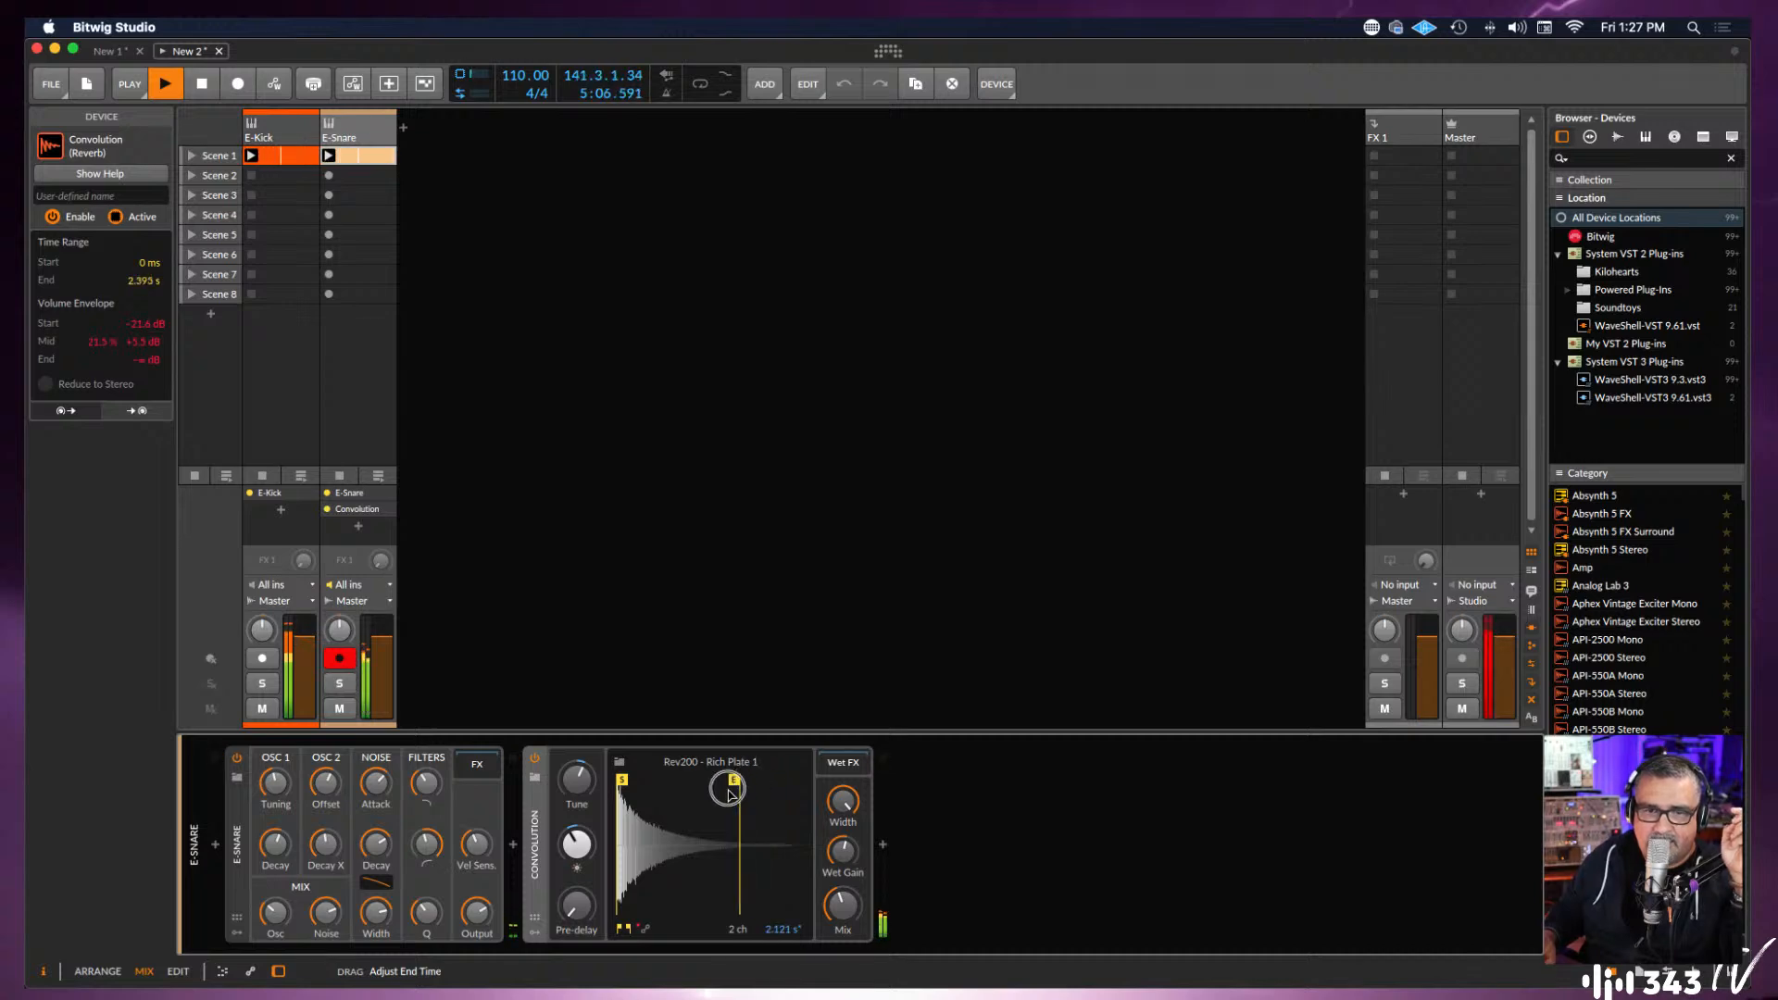
left_click_drag(730, 793, 728, 794)
left_click_drag(573, 793, 576, 778)
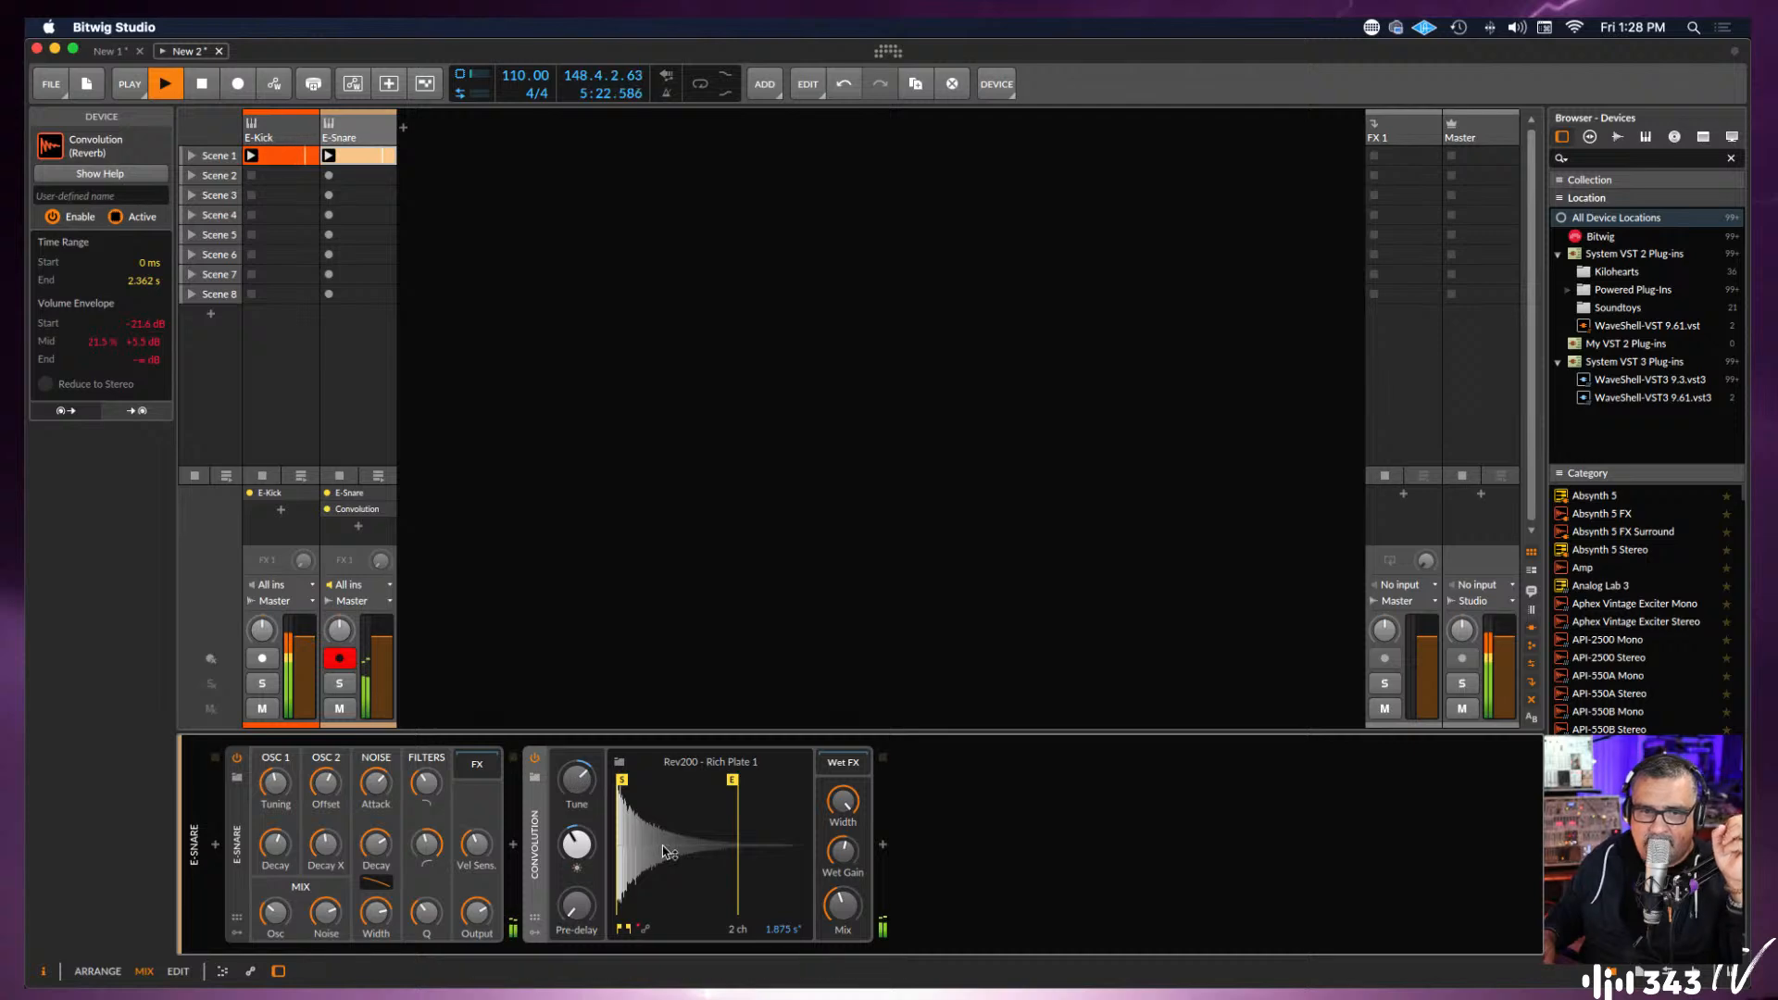
Fine-tune the Convolution reverb's dry/wet Mix, trying it at about 43 %.
left_click_drag(844, 908, 845, 856)
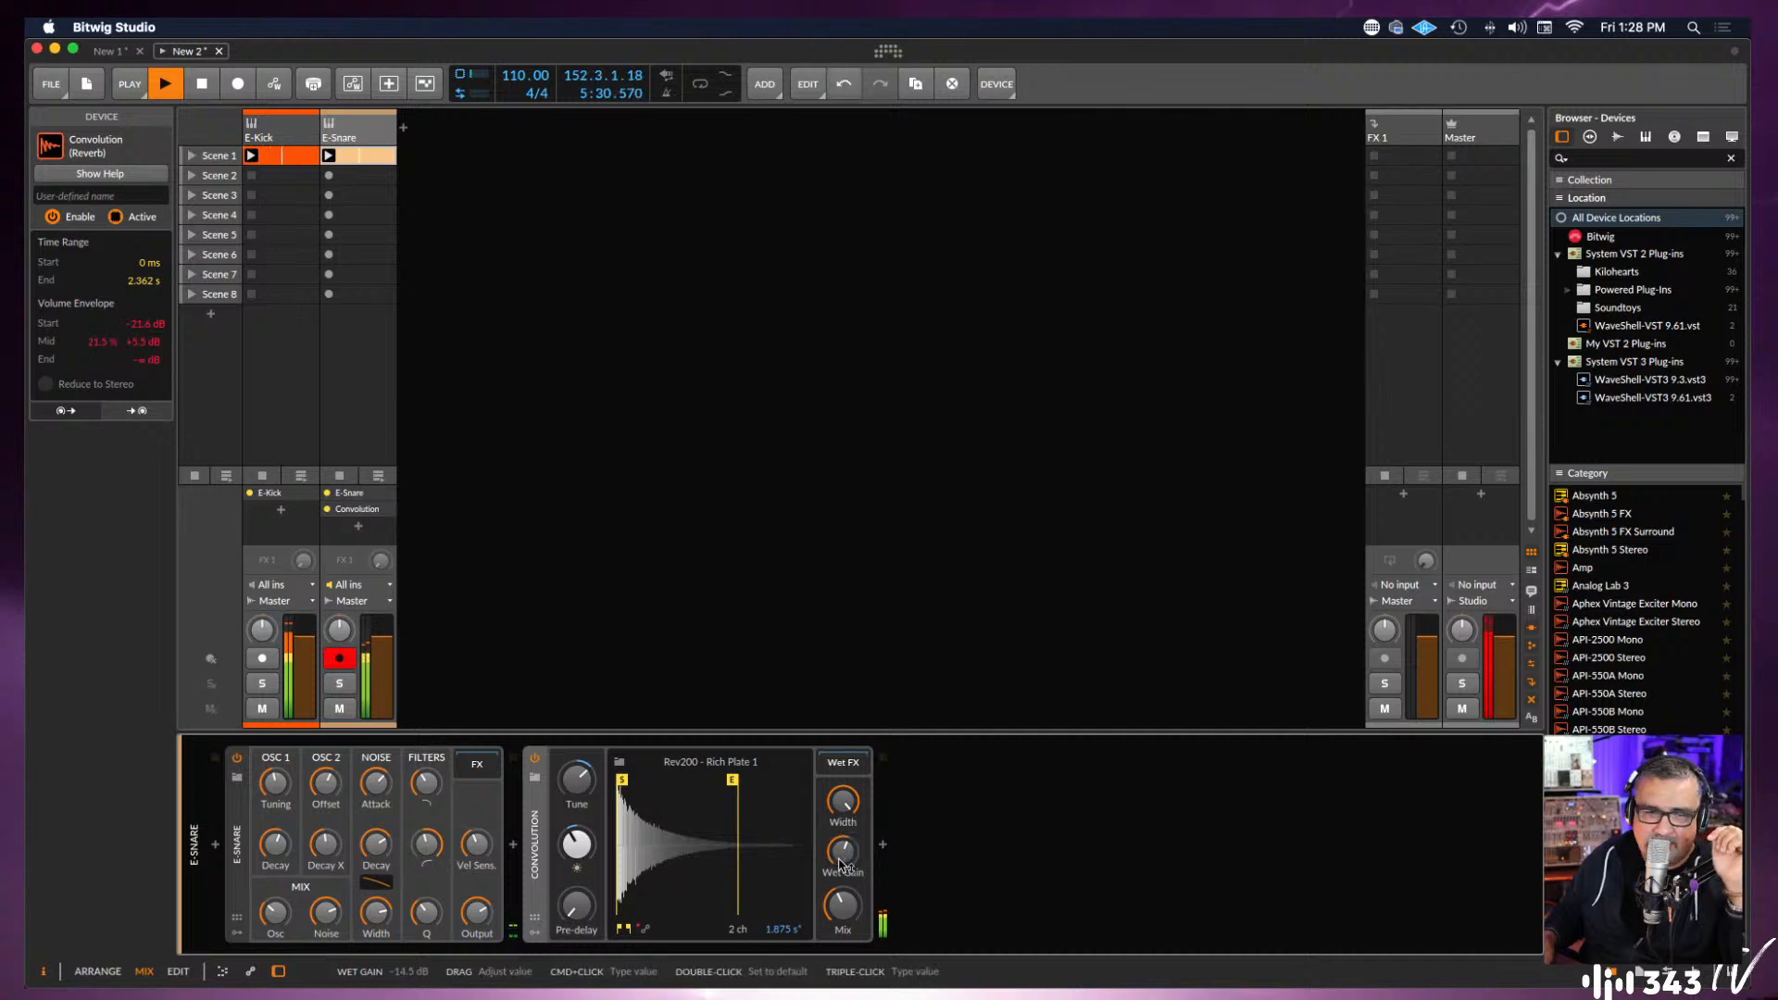
left_click_drag(846, 912, 847, 915)
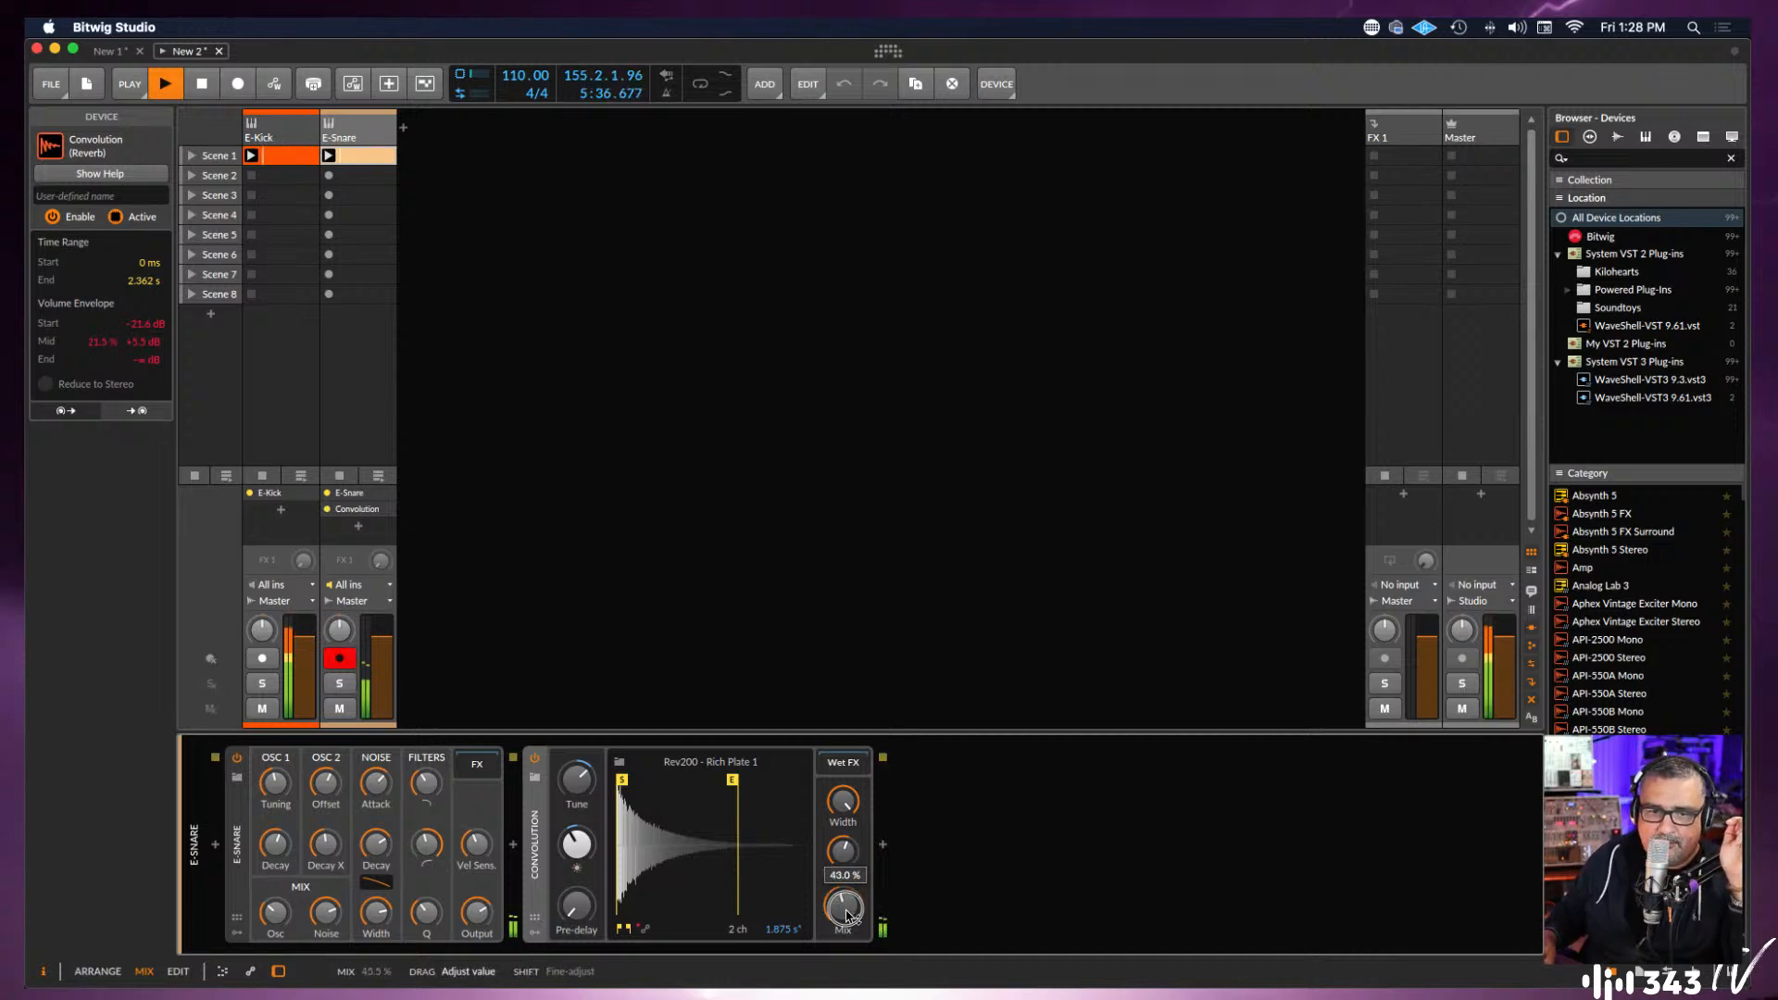
left_click_drag(847, 915, 849, 916)
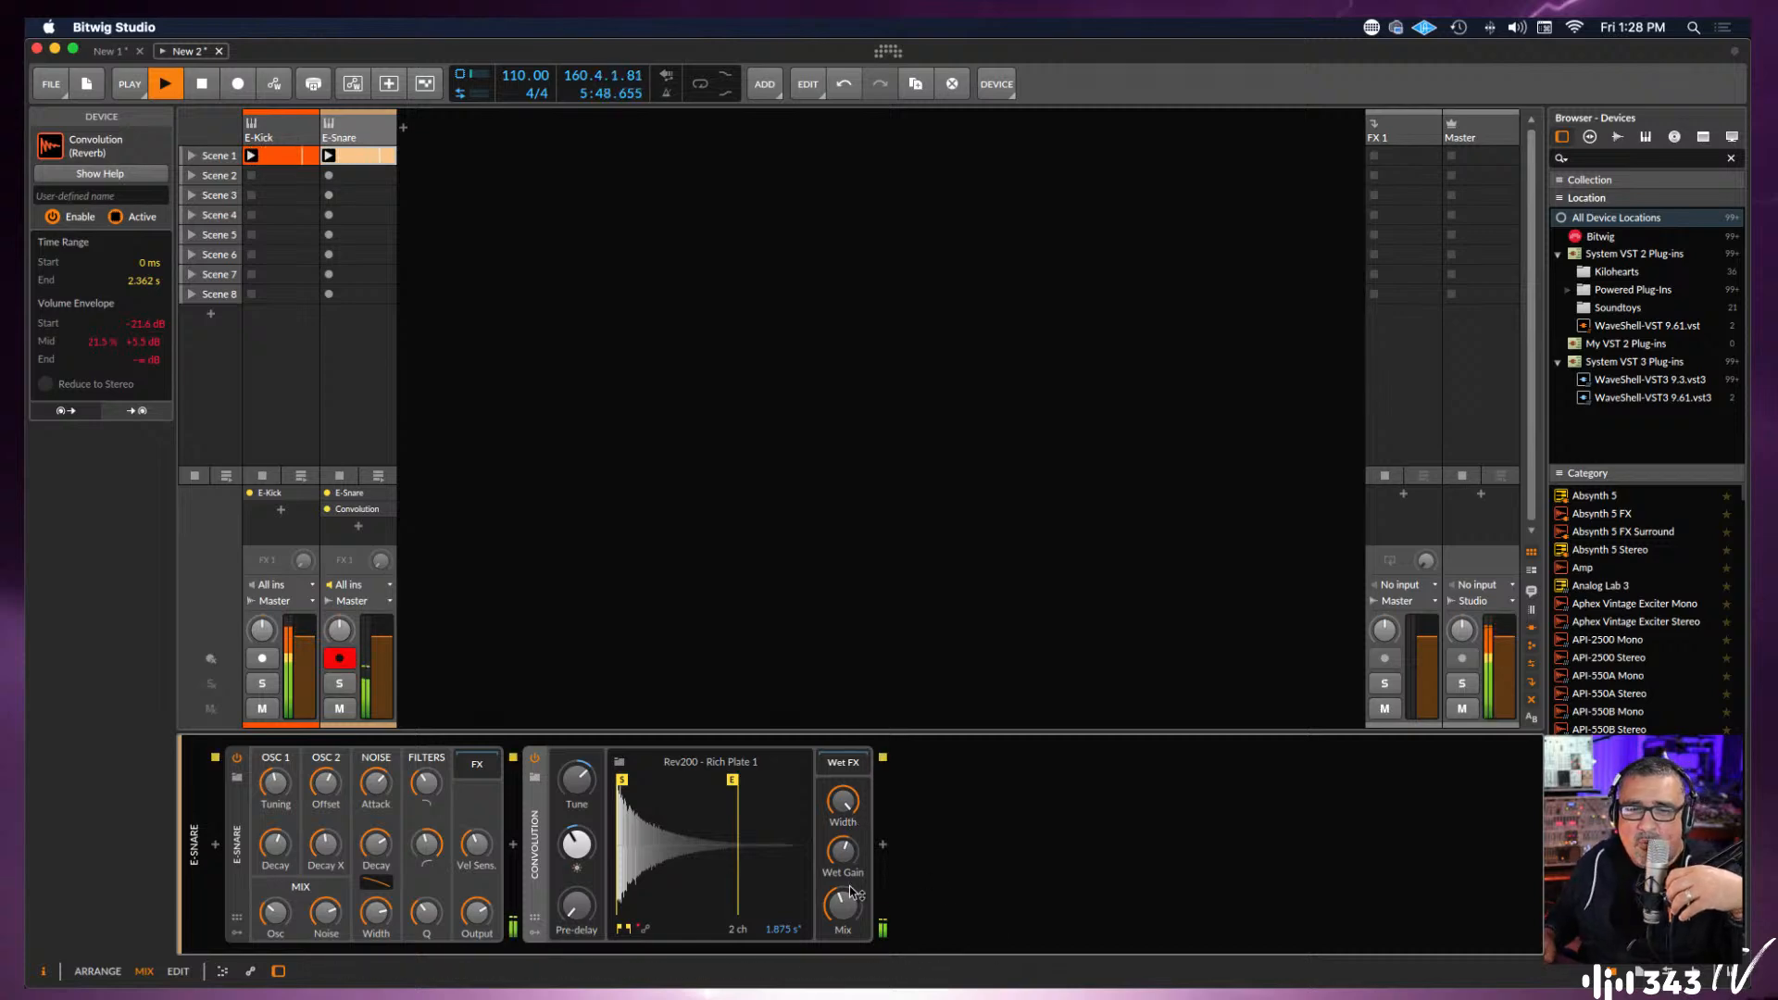
left_click_drag(839, 905, 841, 901)
Open the reverb's Wet FX chain and insert Bitwig's Flanger into it.
left_click(857, 767)
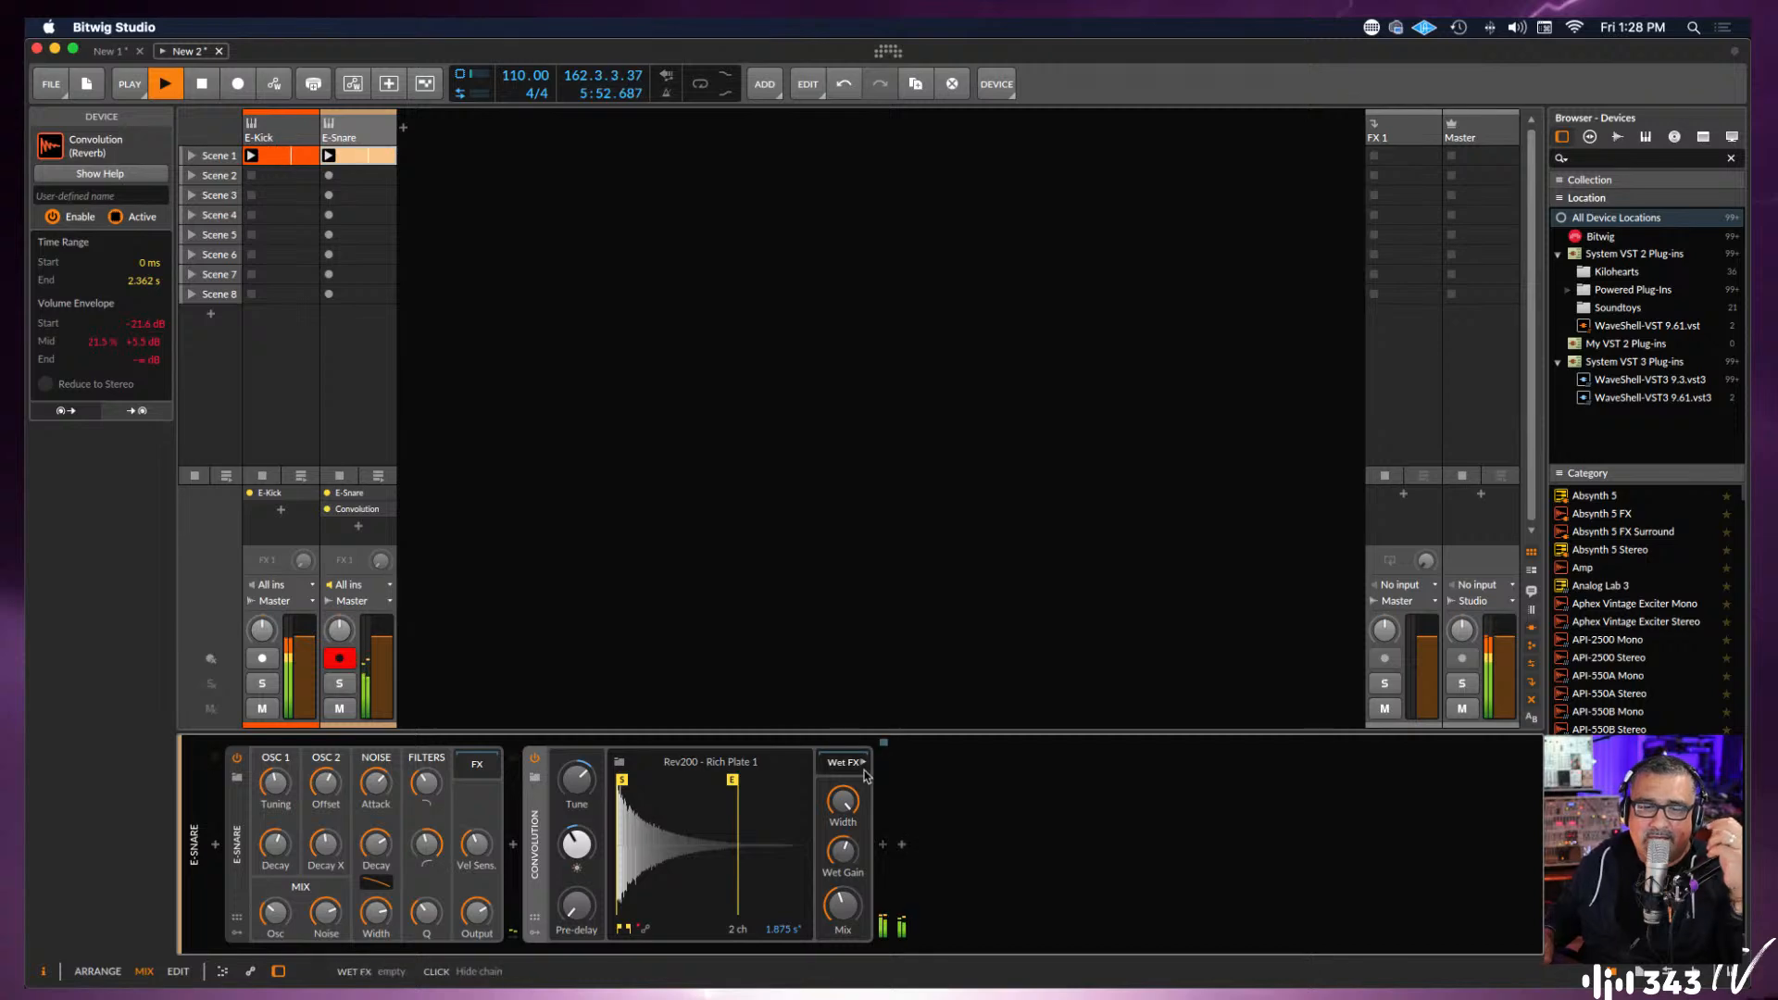
left_click(883, 846)
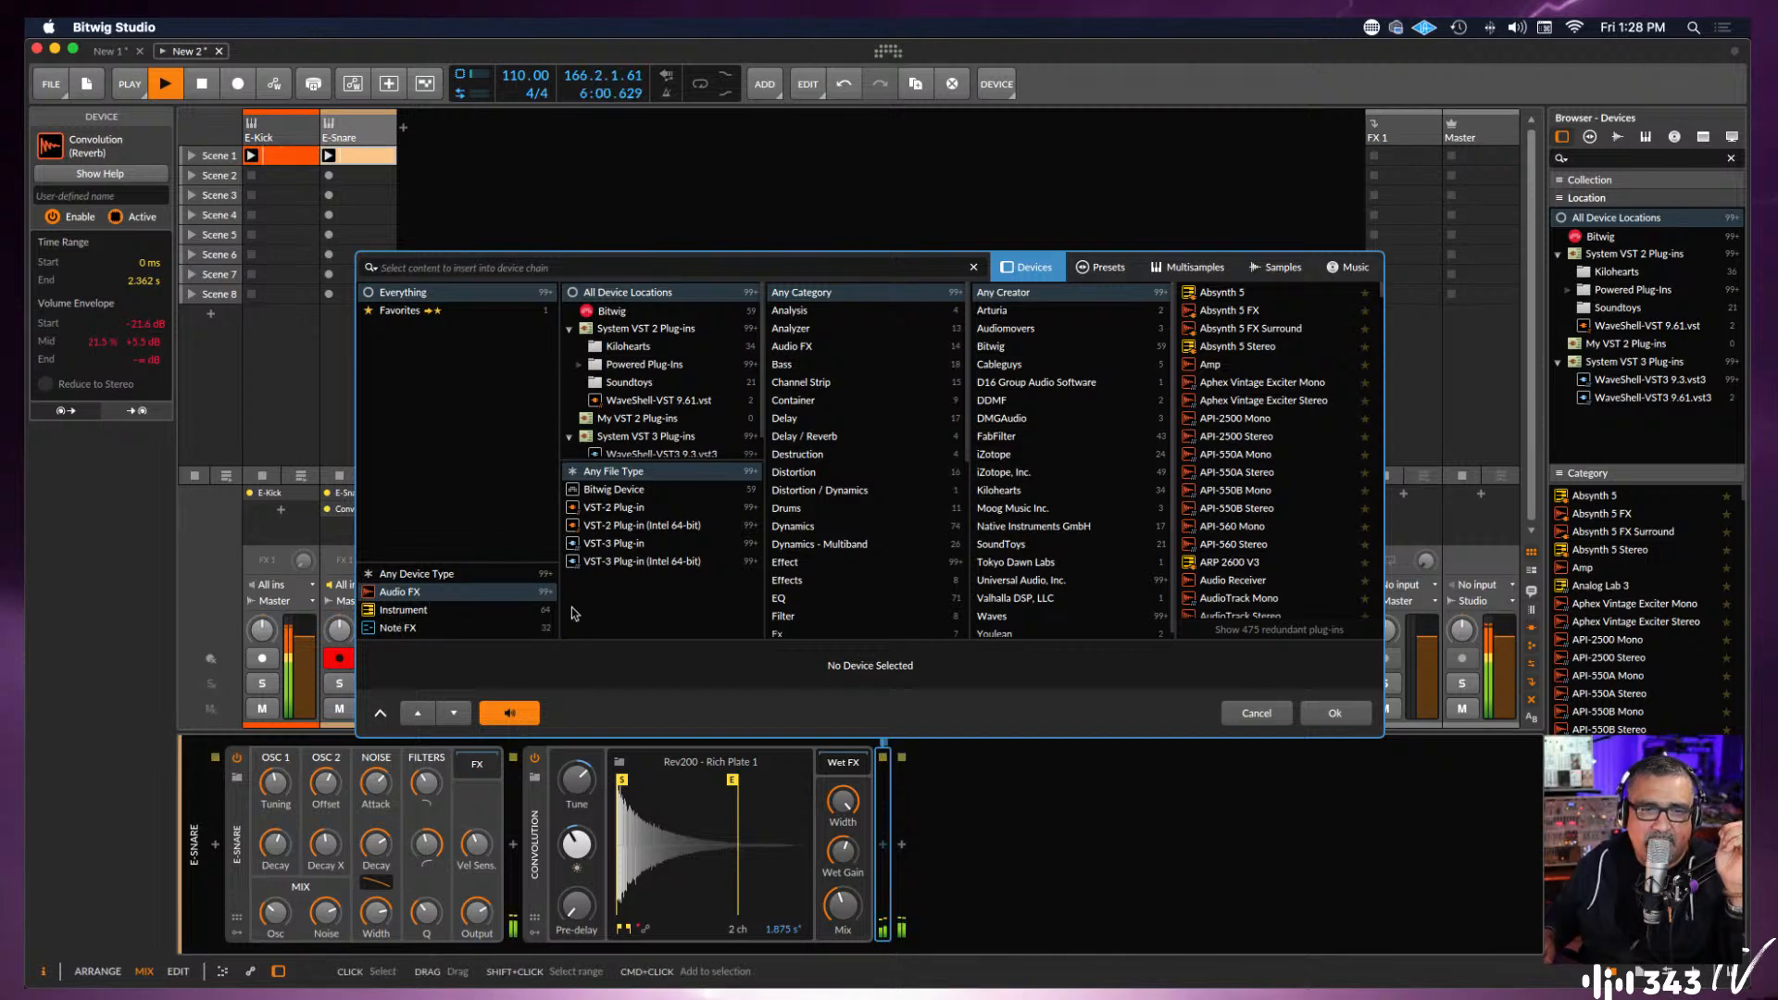
left_click(598, 312)
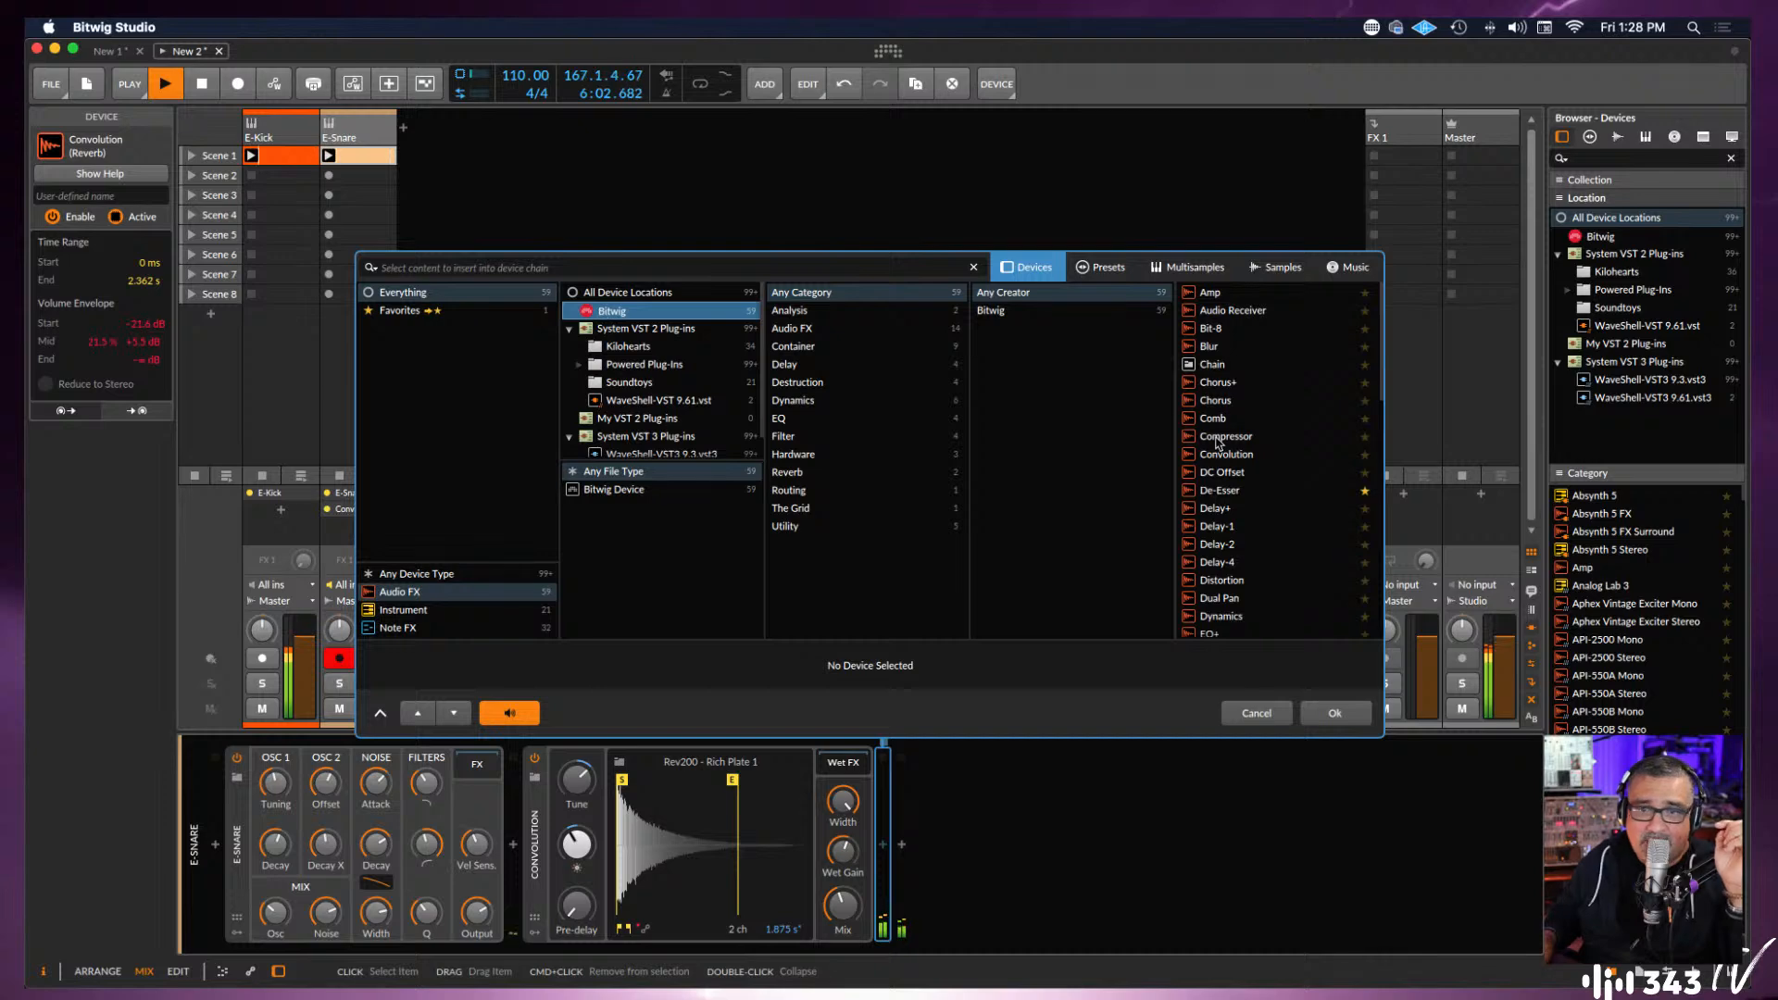
scroll(1230, 537, "down", 5)
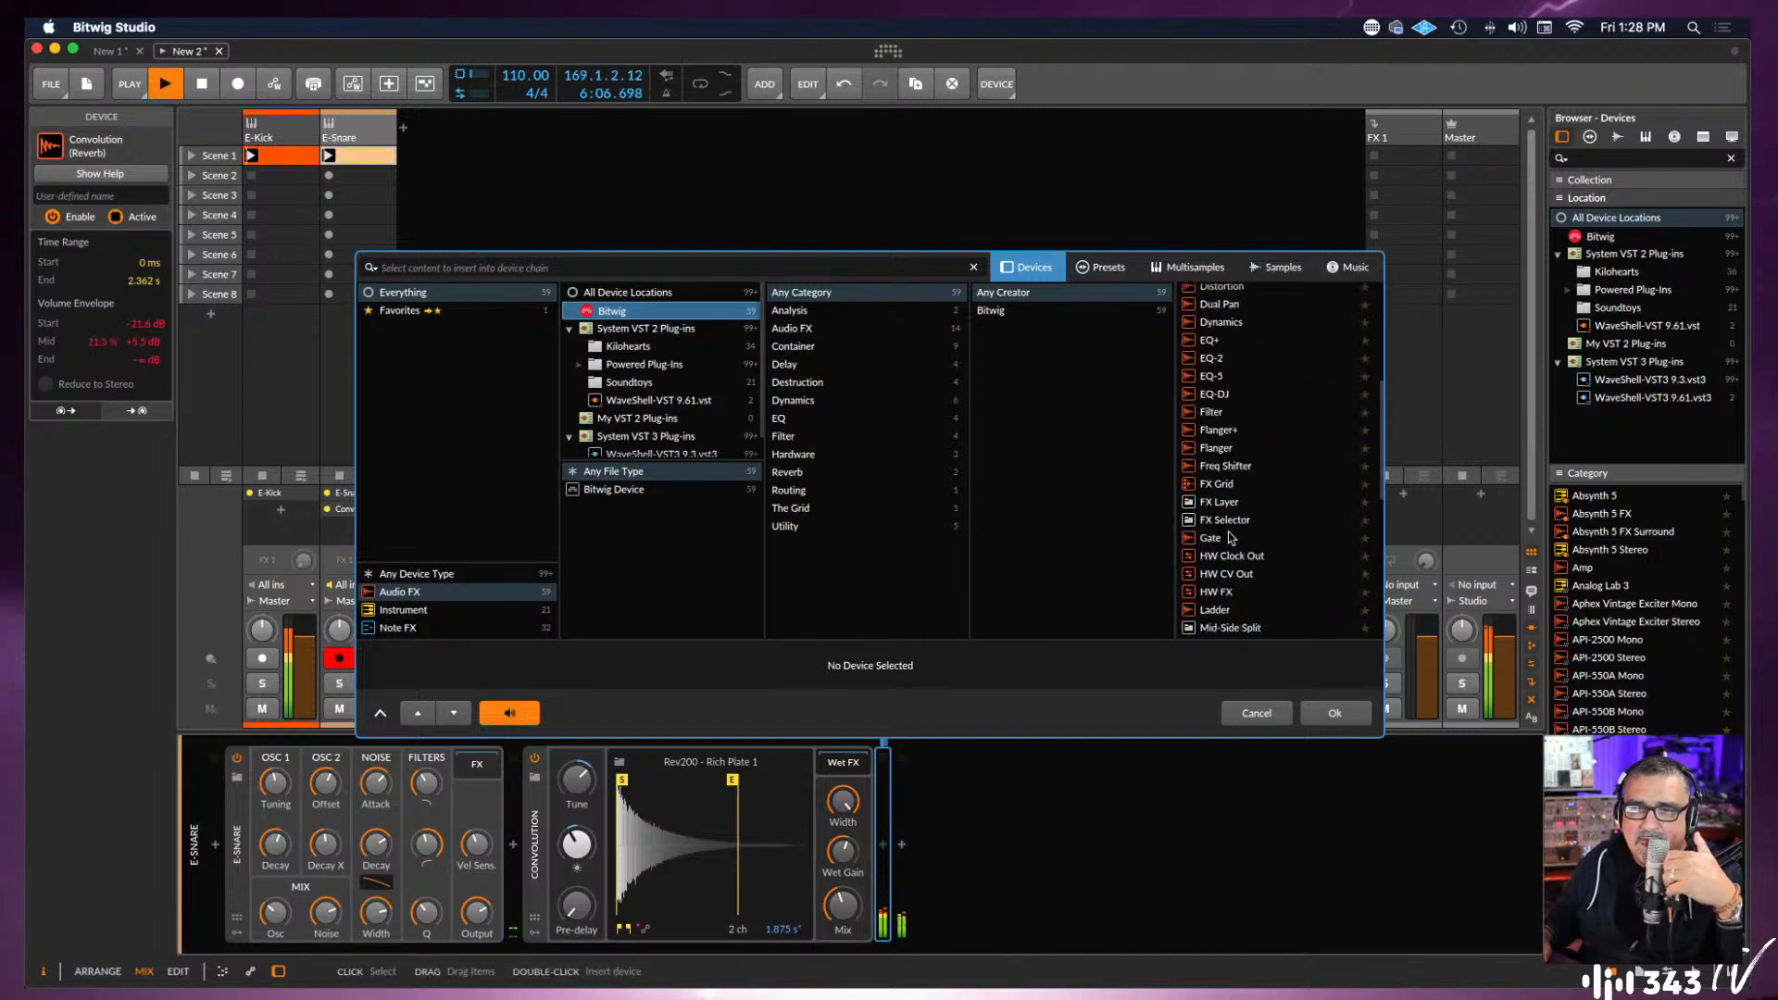
left_click(1213, 448)
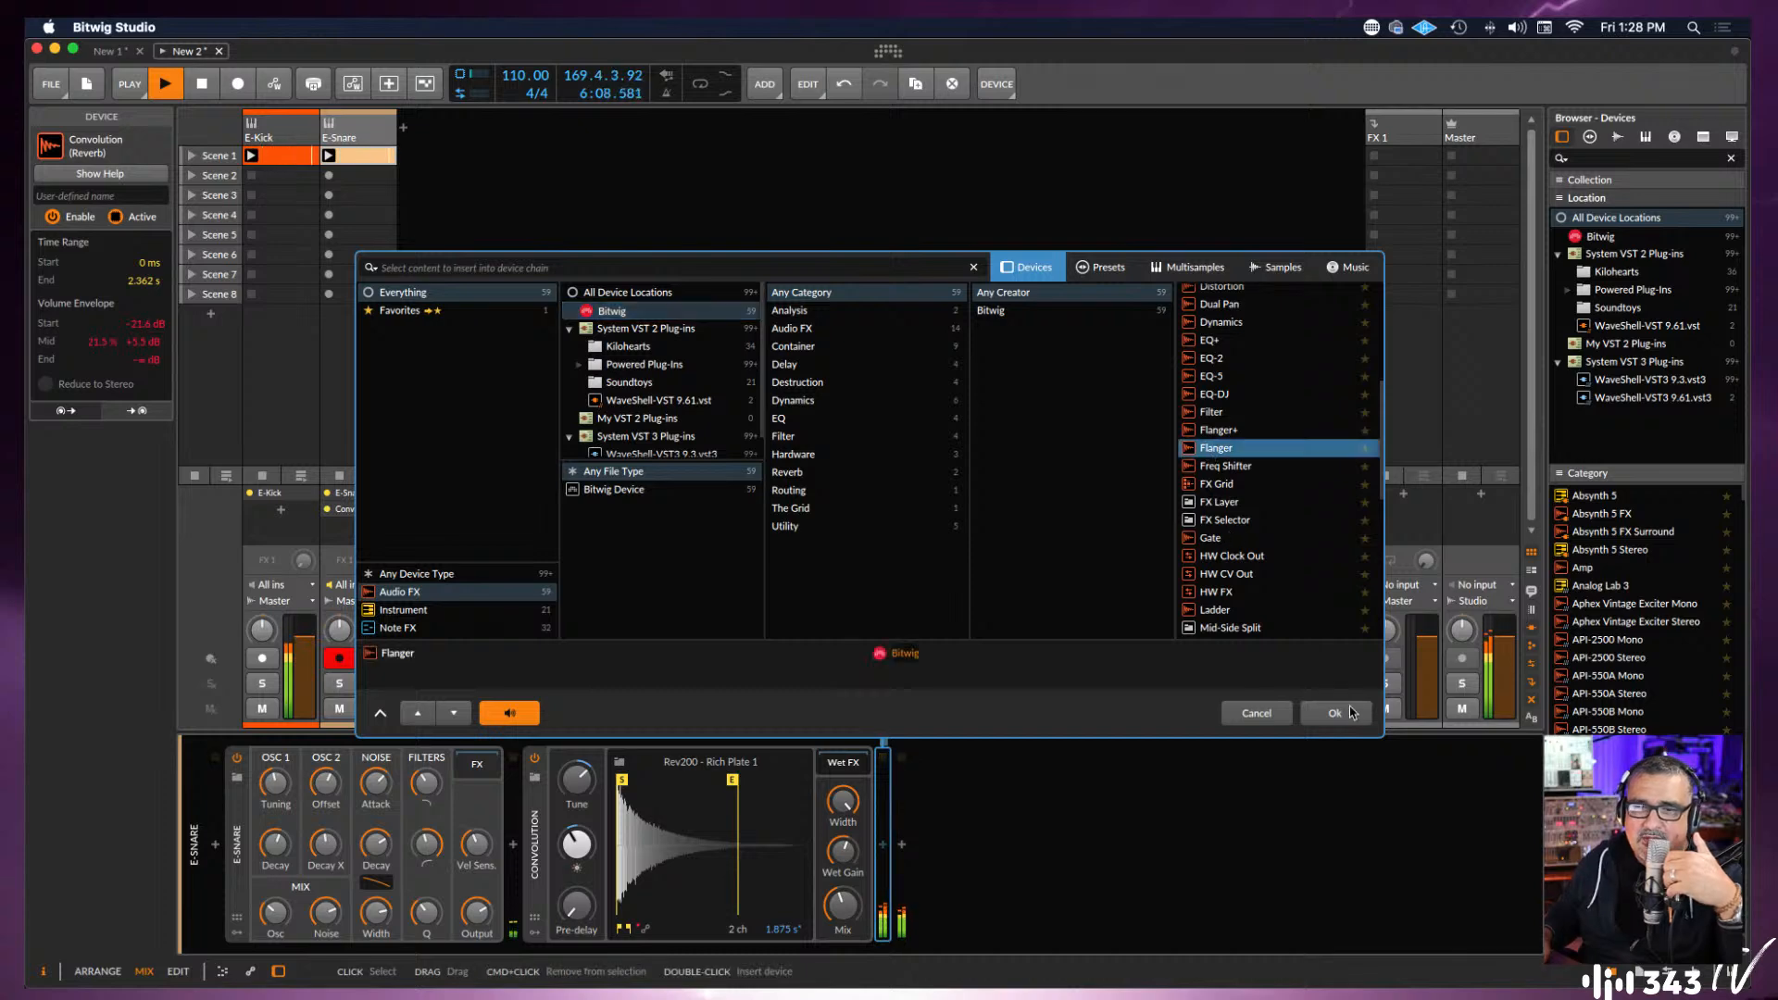
left_click(1335, 713)
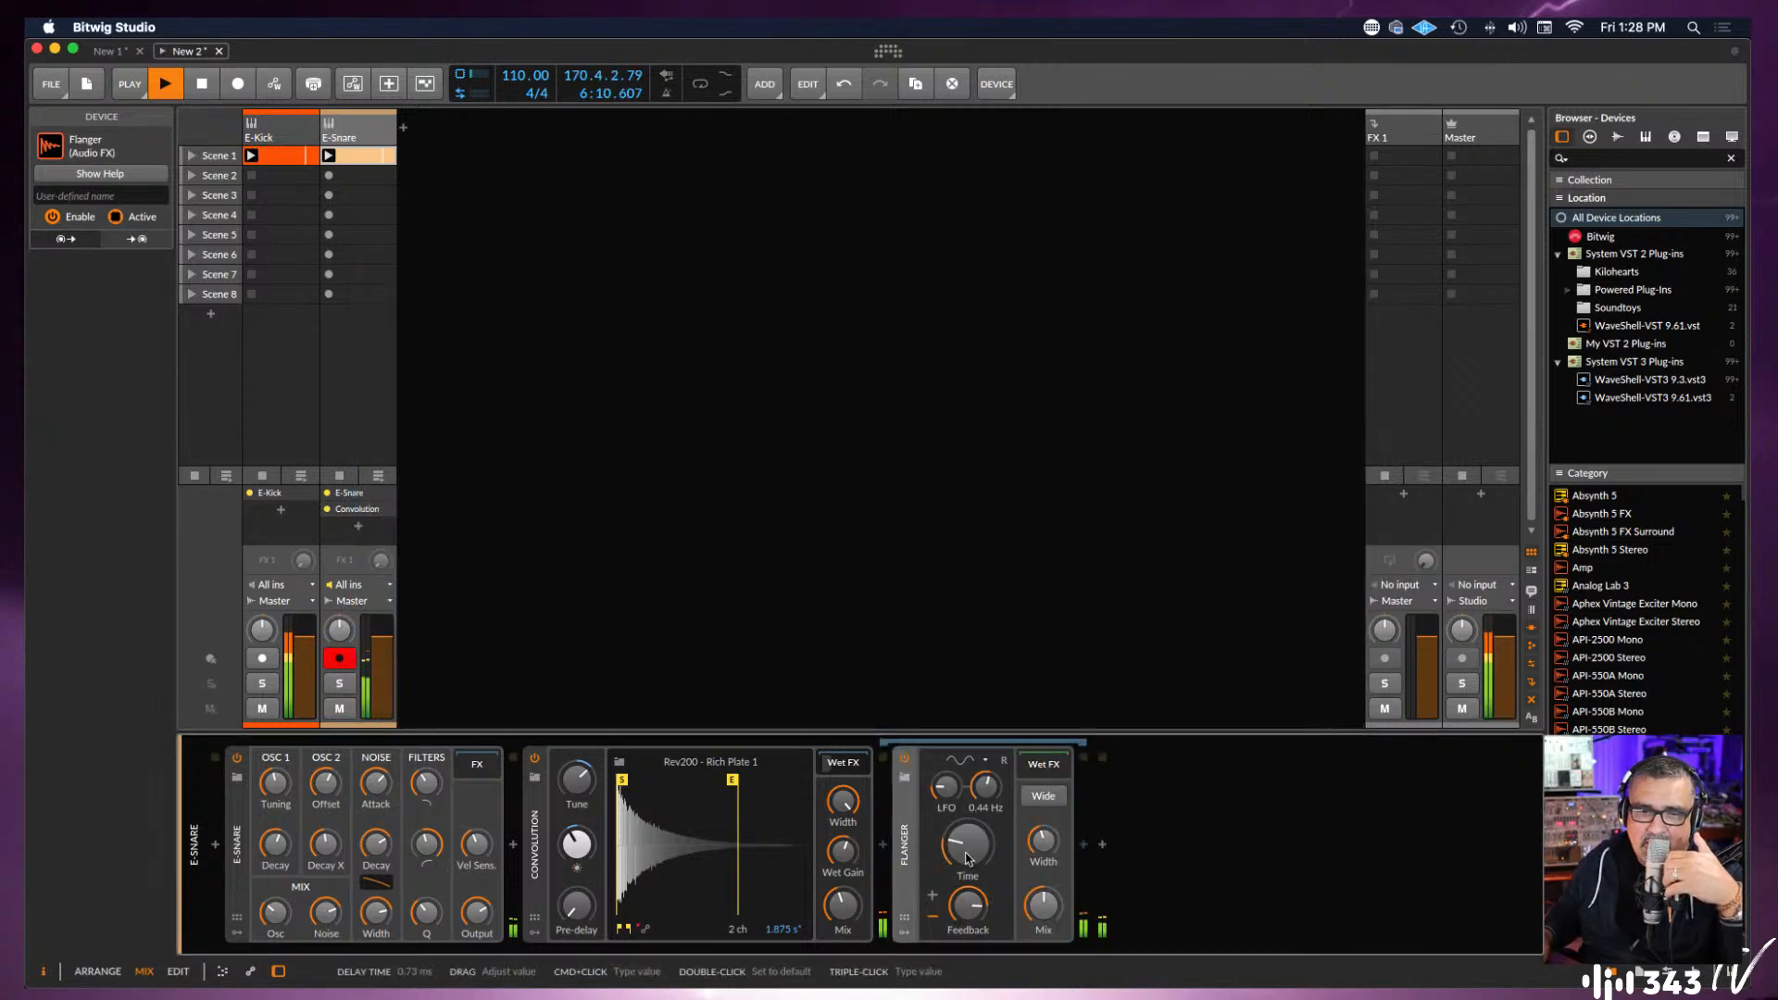
Set the Flanger's Time to about 2.77 ms with a lower Mix, and audition the reverb's Mix, including about 19.5 %.
left_click_drag(969, 860, 966, 841)
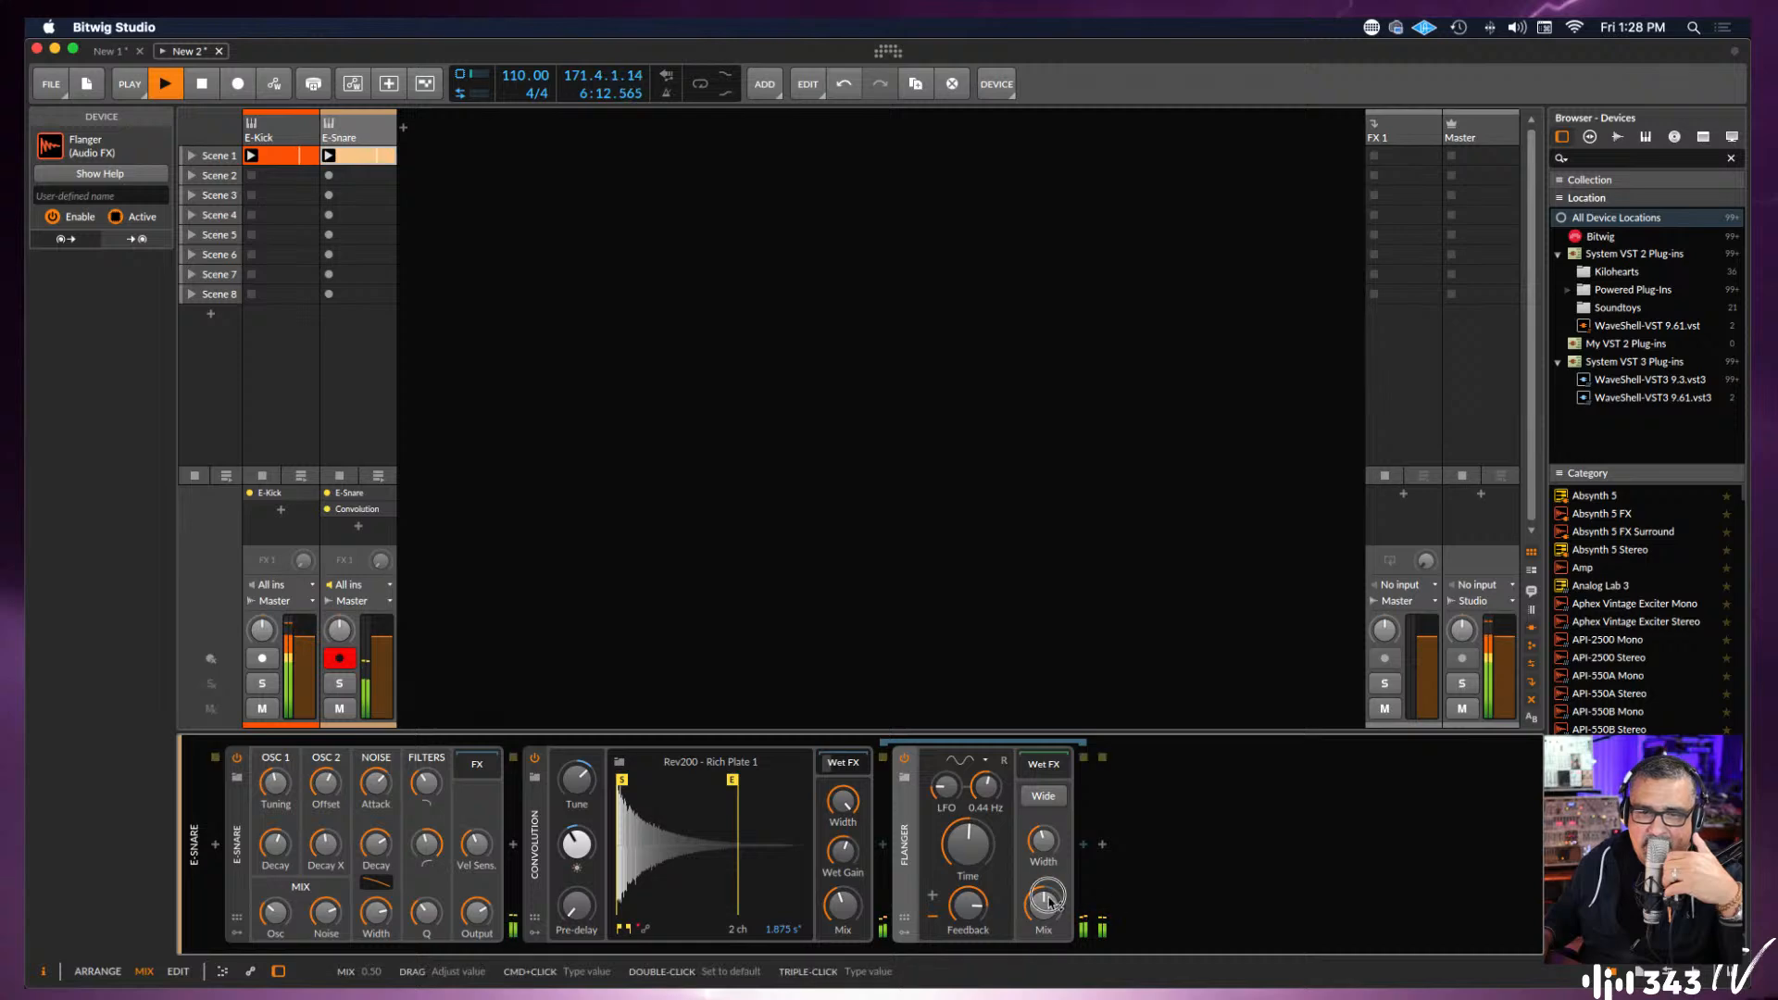
left_click_drag(1045, 894, 1047, 903)
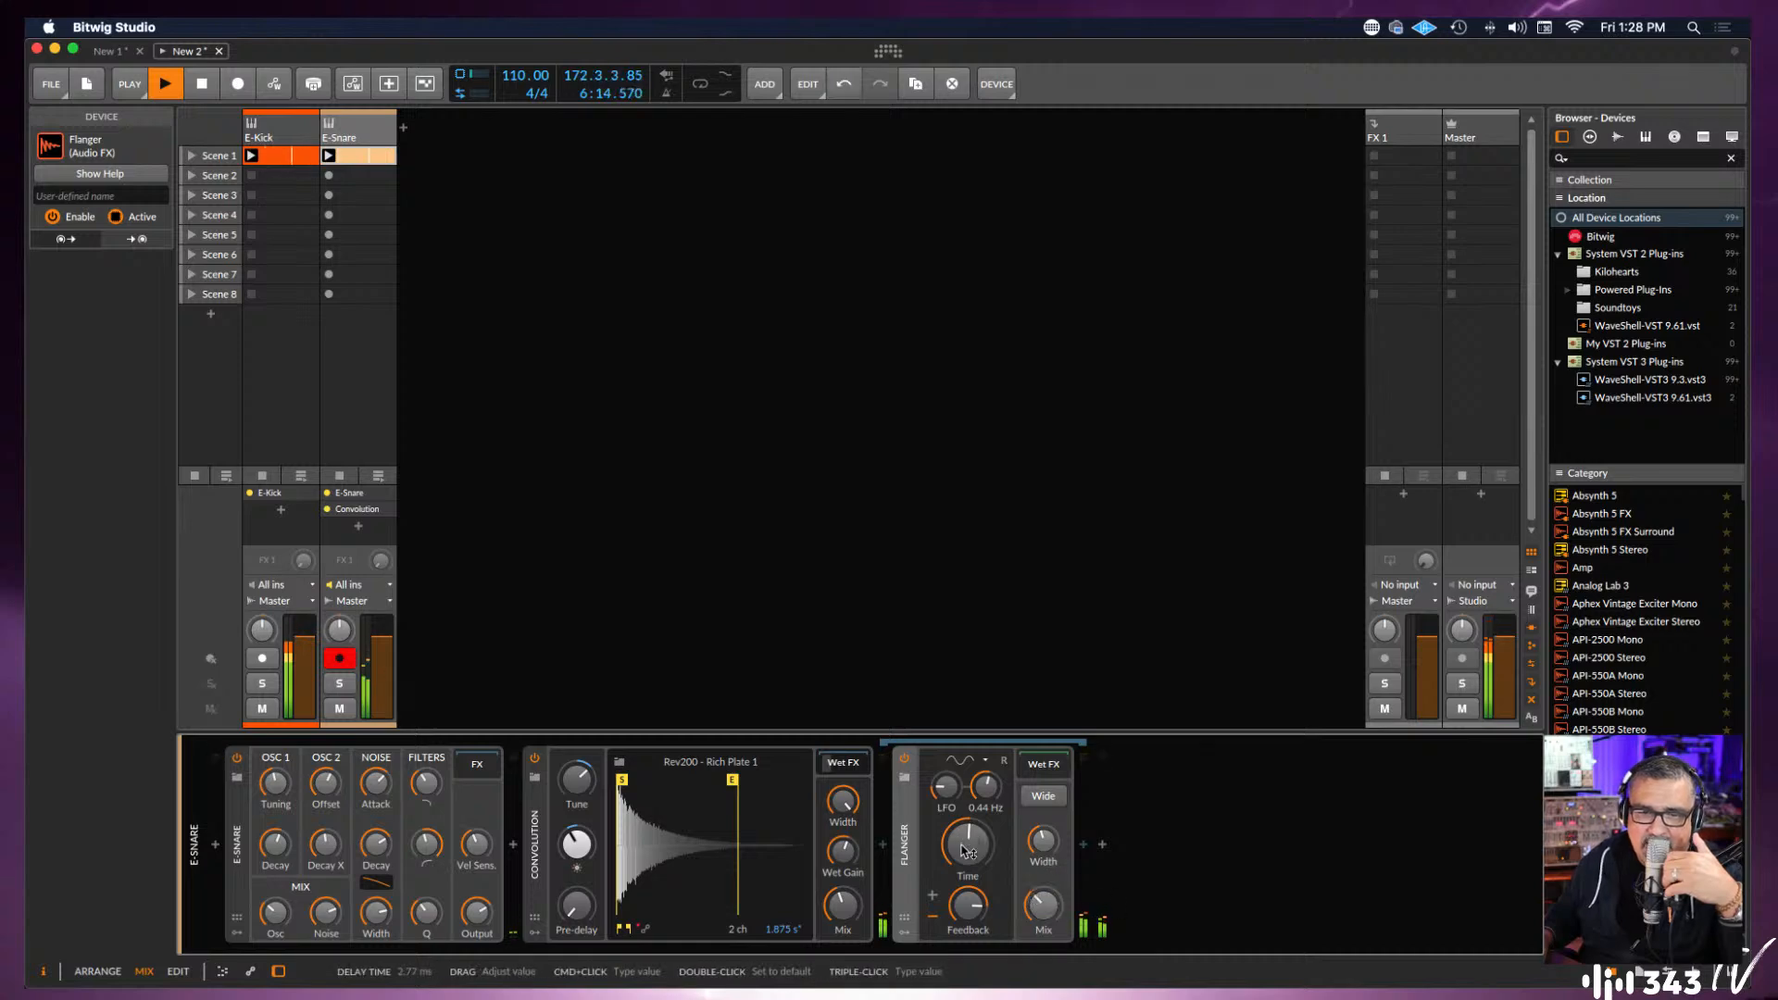
left_click_drag(841, 904, 843, 906)
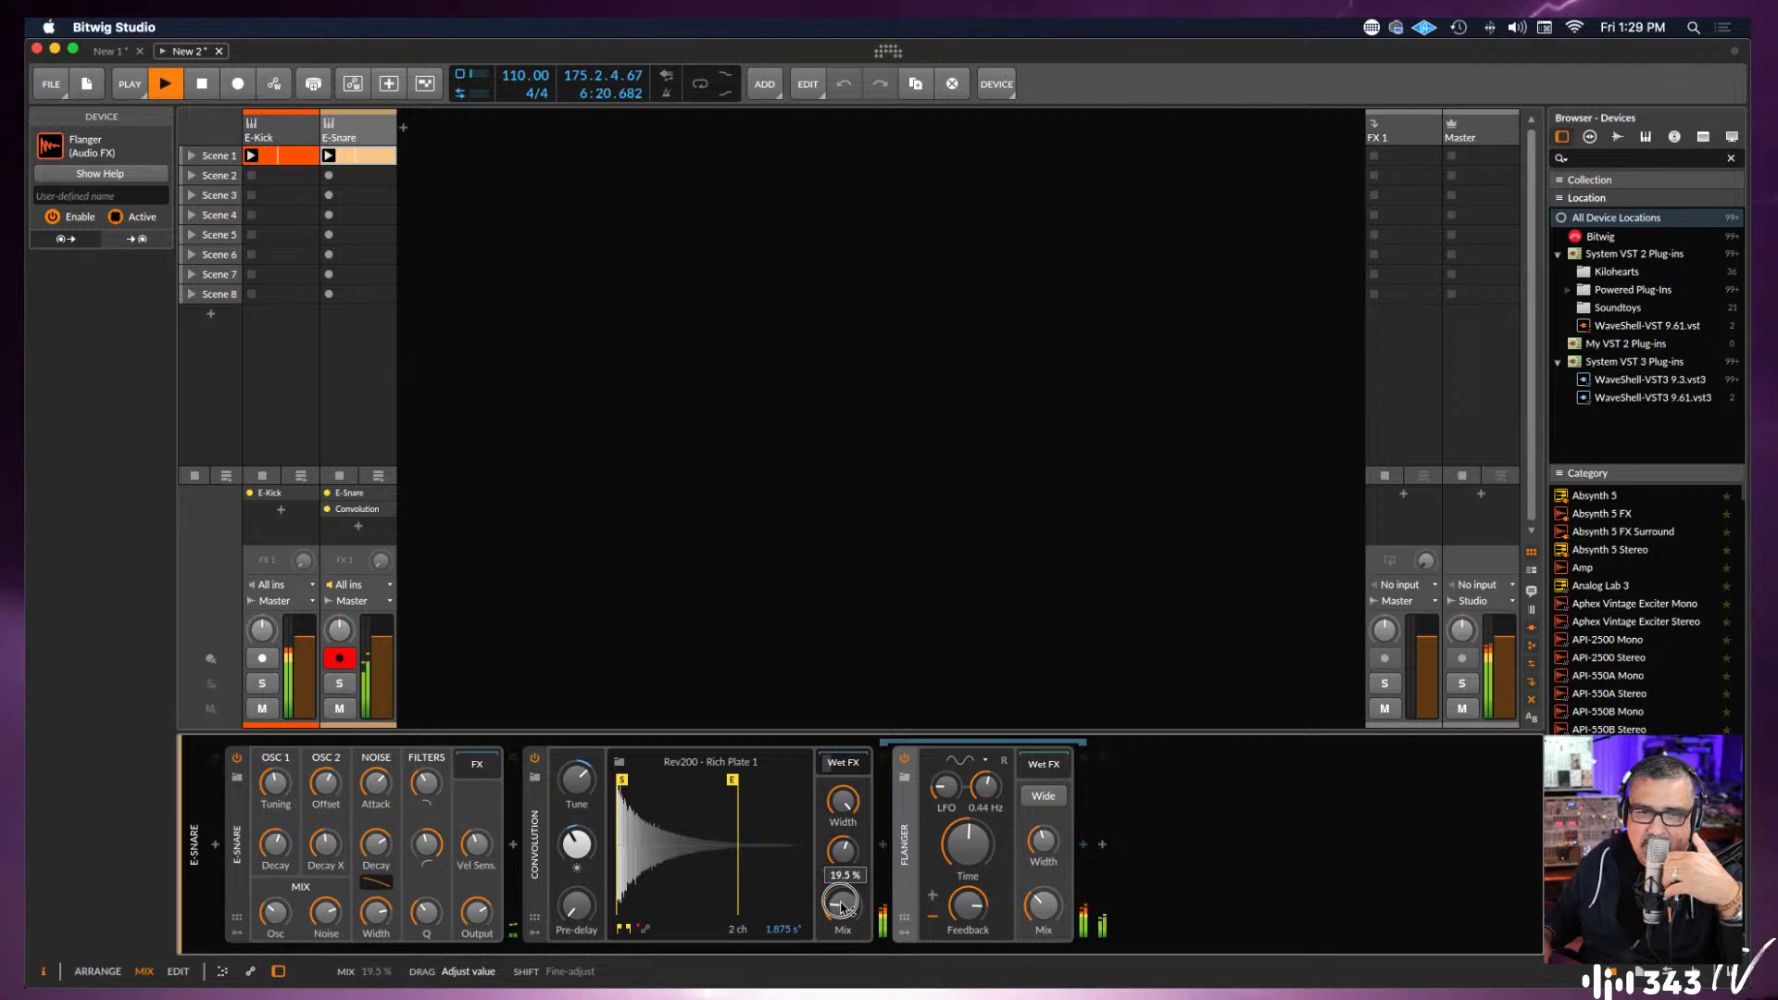
left_click_drag(841, 903, 841, 904)
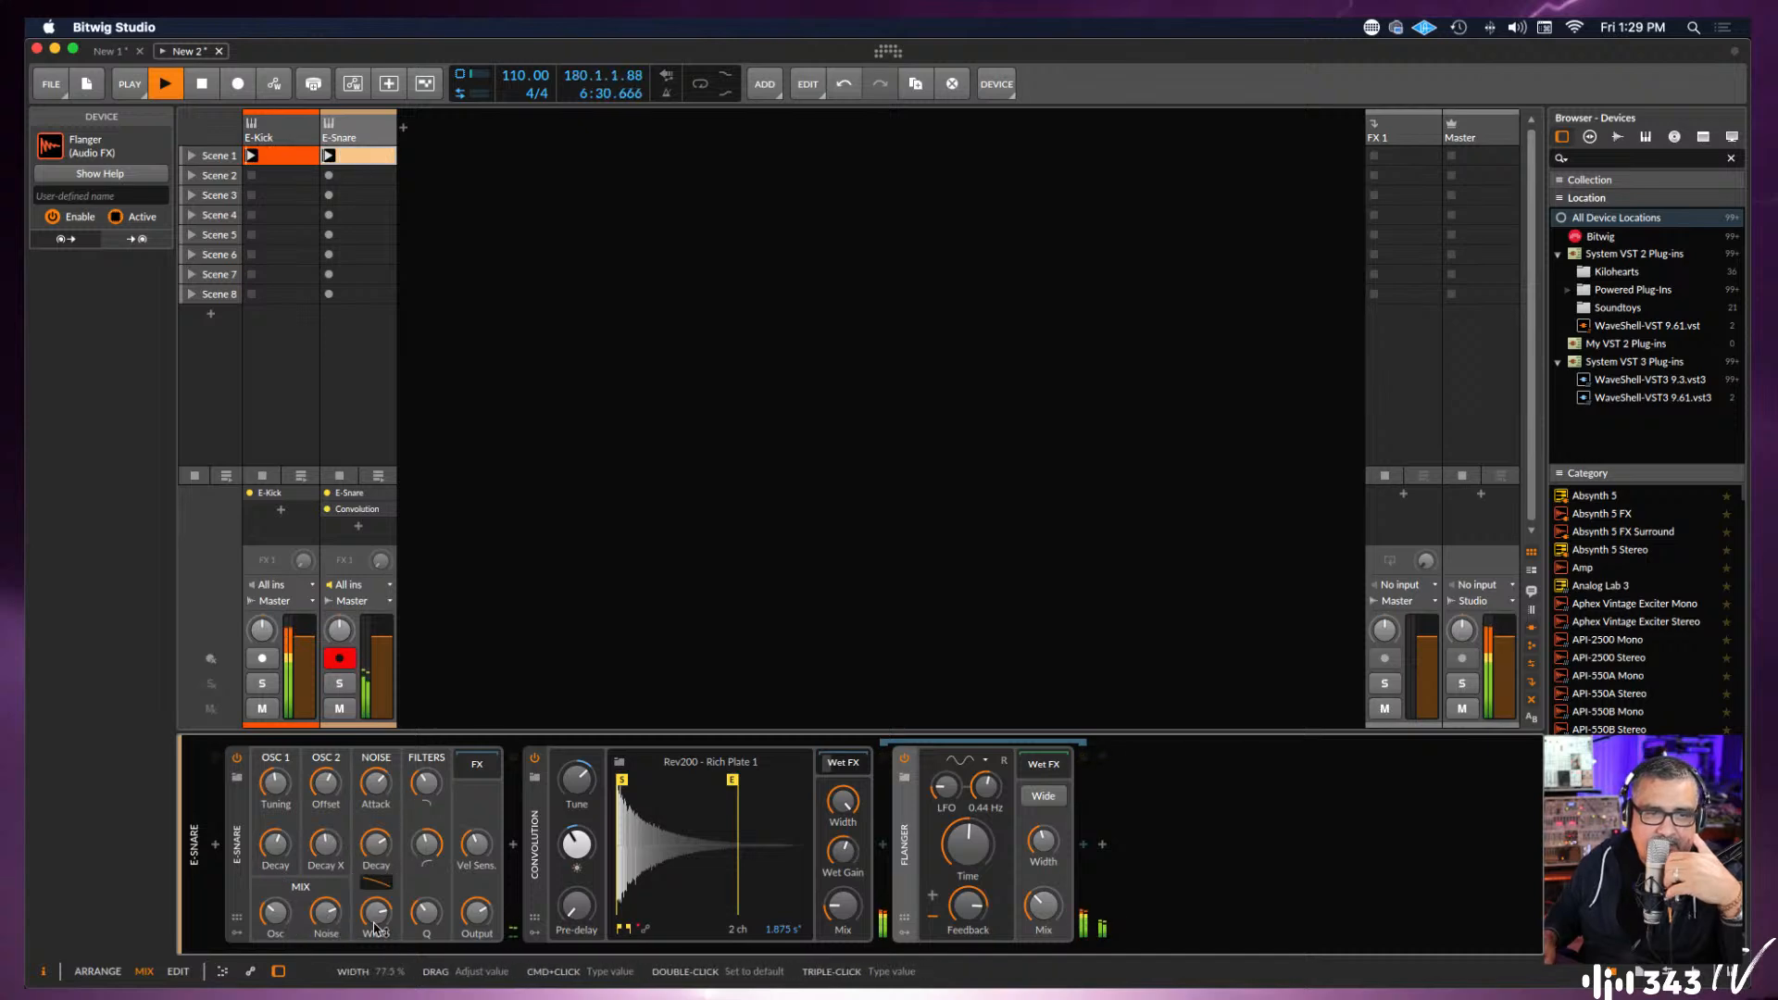
Adjust the E-Snare's noise Attack and raise its low-cut filter to about 727 Hz.
left_click_drag(377, 783, 378, 786)
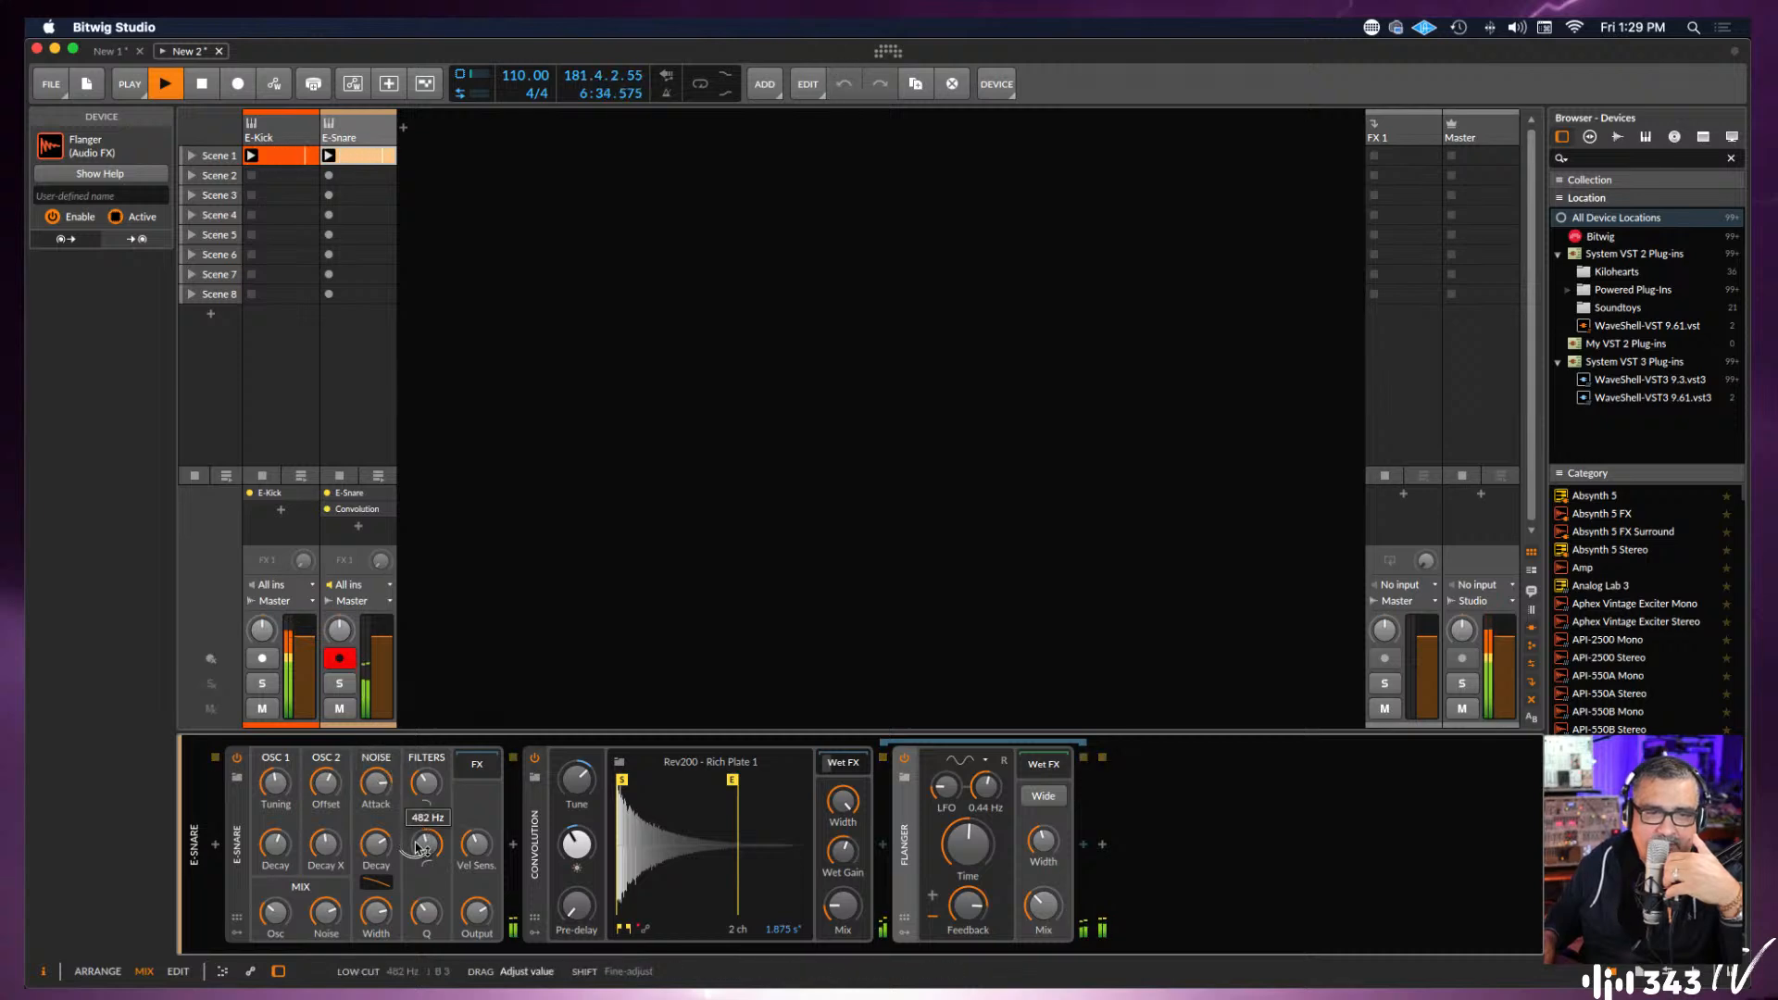
mouse_move(418, 841)
scroll(416, 841, "down", 5)
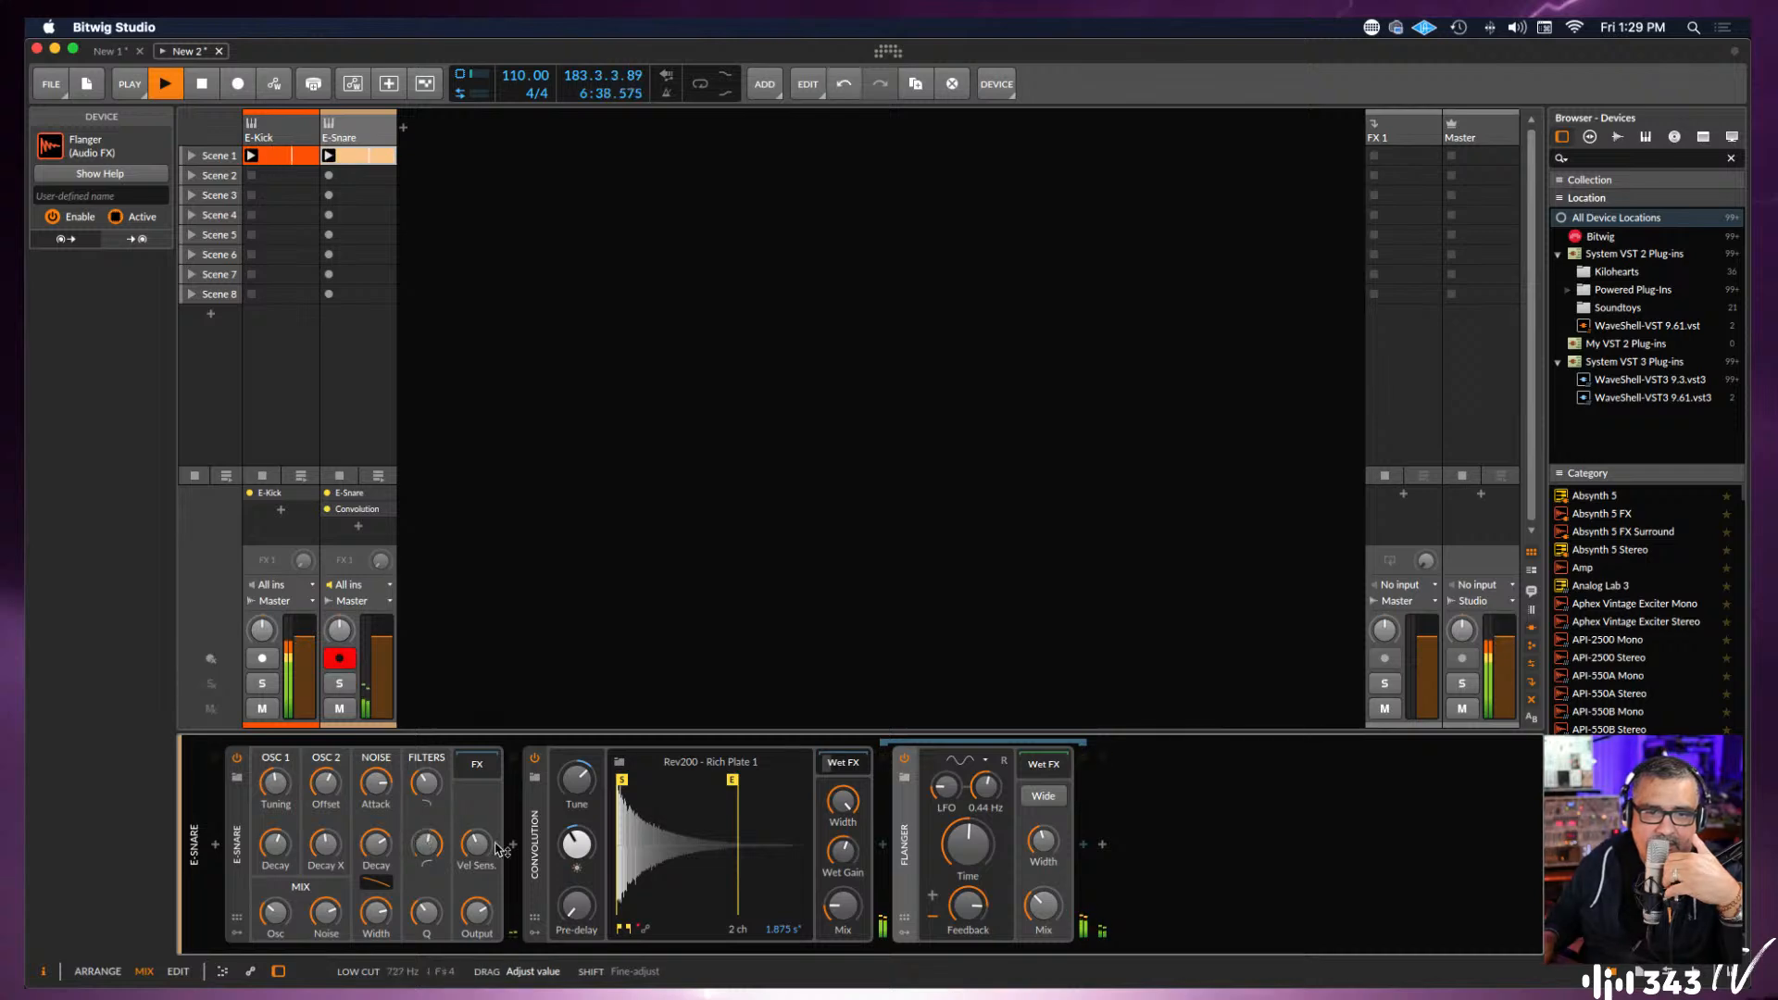
Shorten the impulse's time range to an effective length of about 1.05 s and reduce the reverb's Mix.
left_click_drag(731, 783, 701, 786)
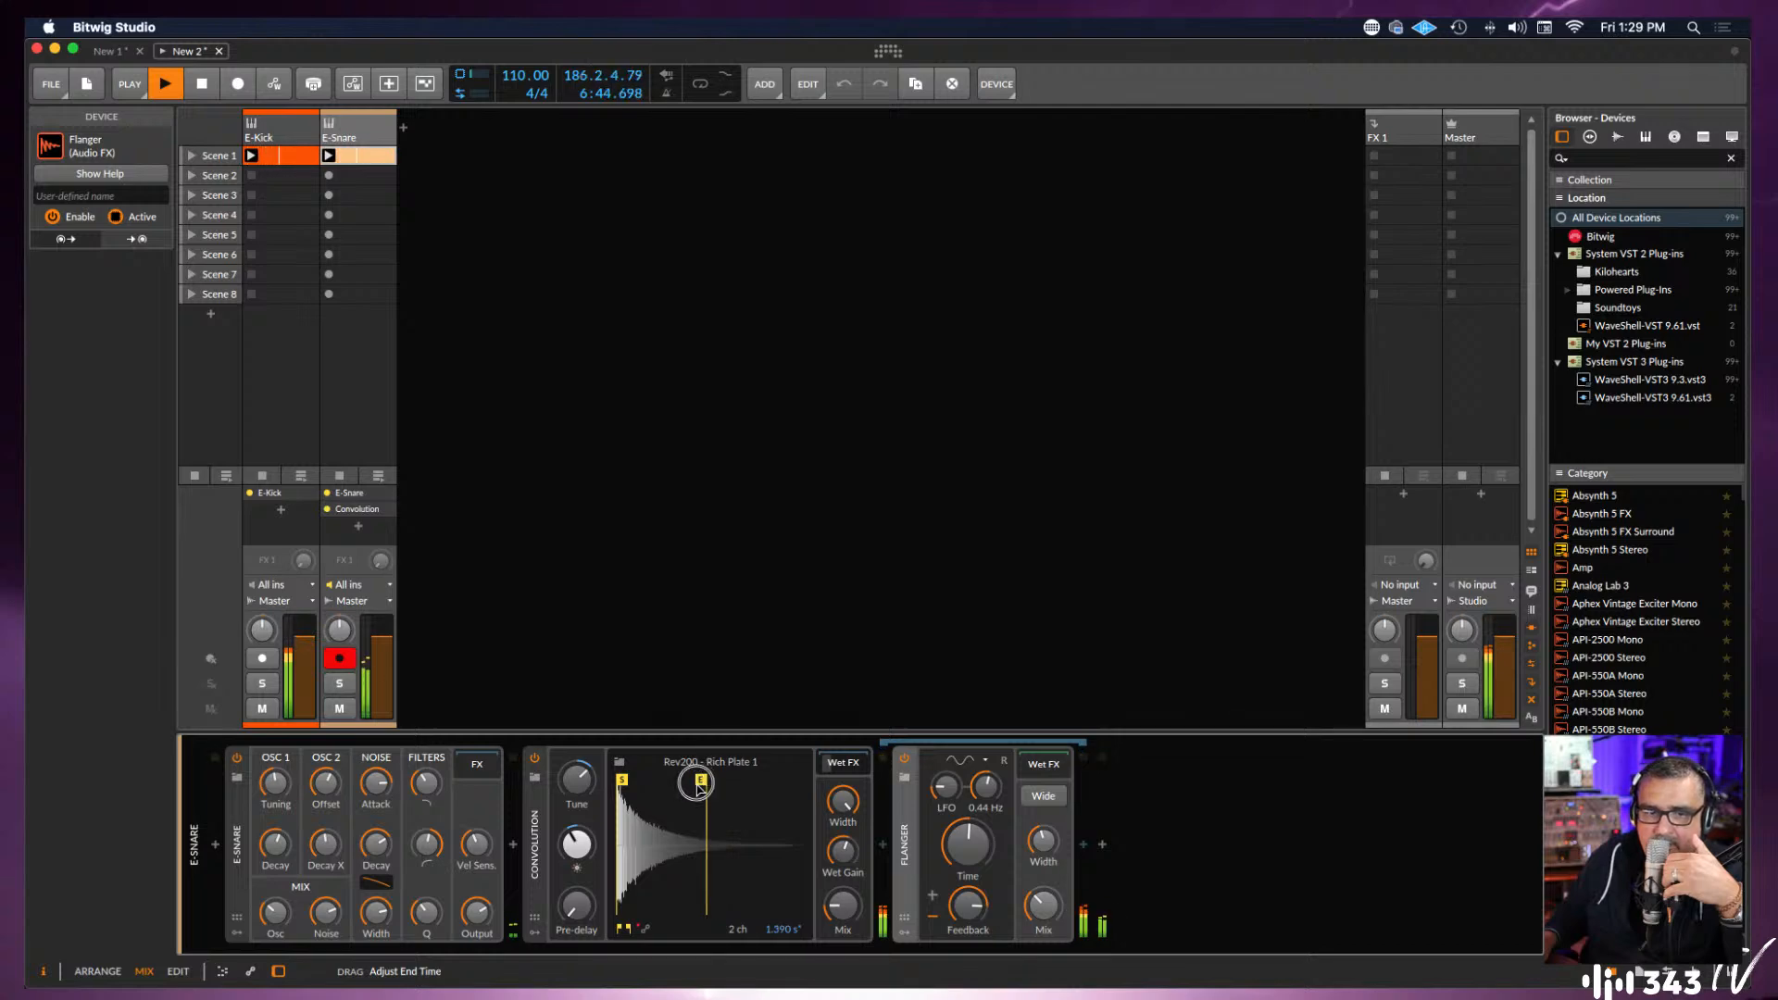
left_click_drag(700, 785, 675, 792)
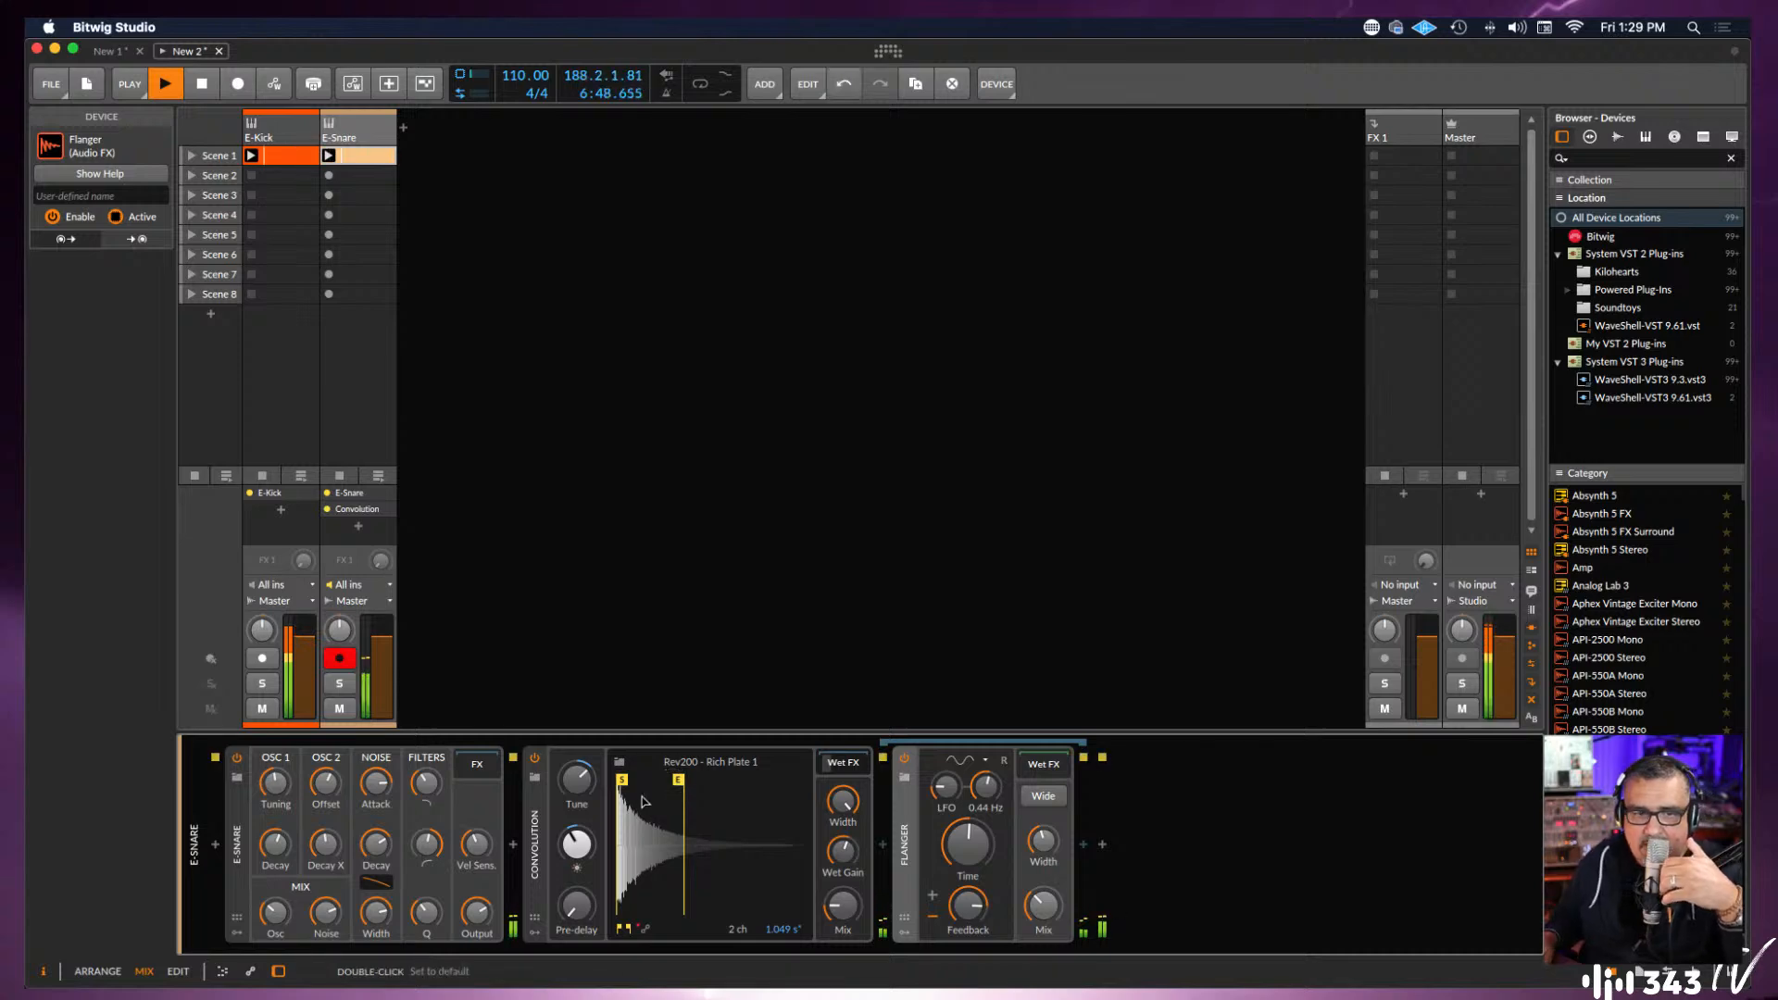
left_click_drag(838, 906, 837, 908)
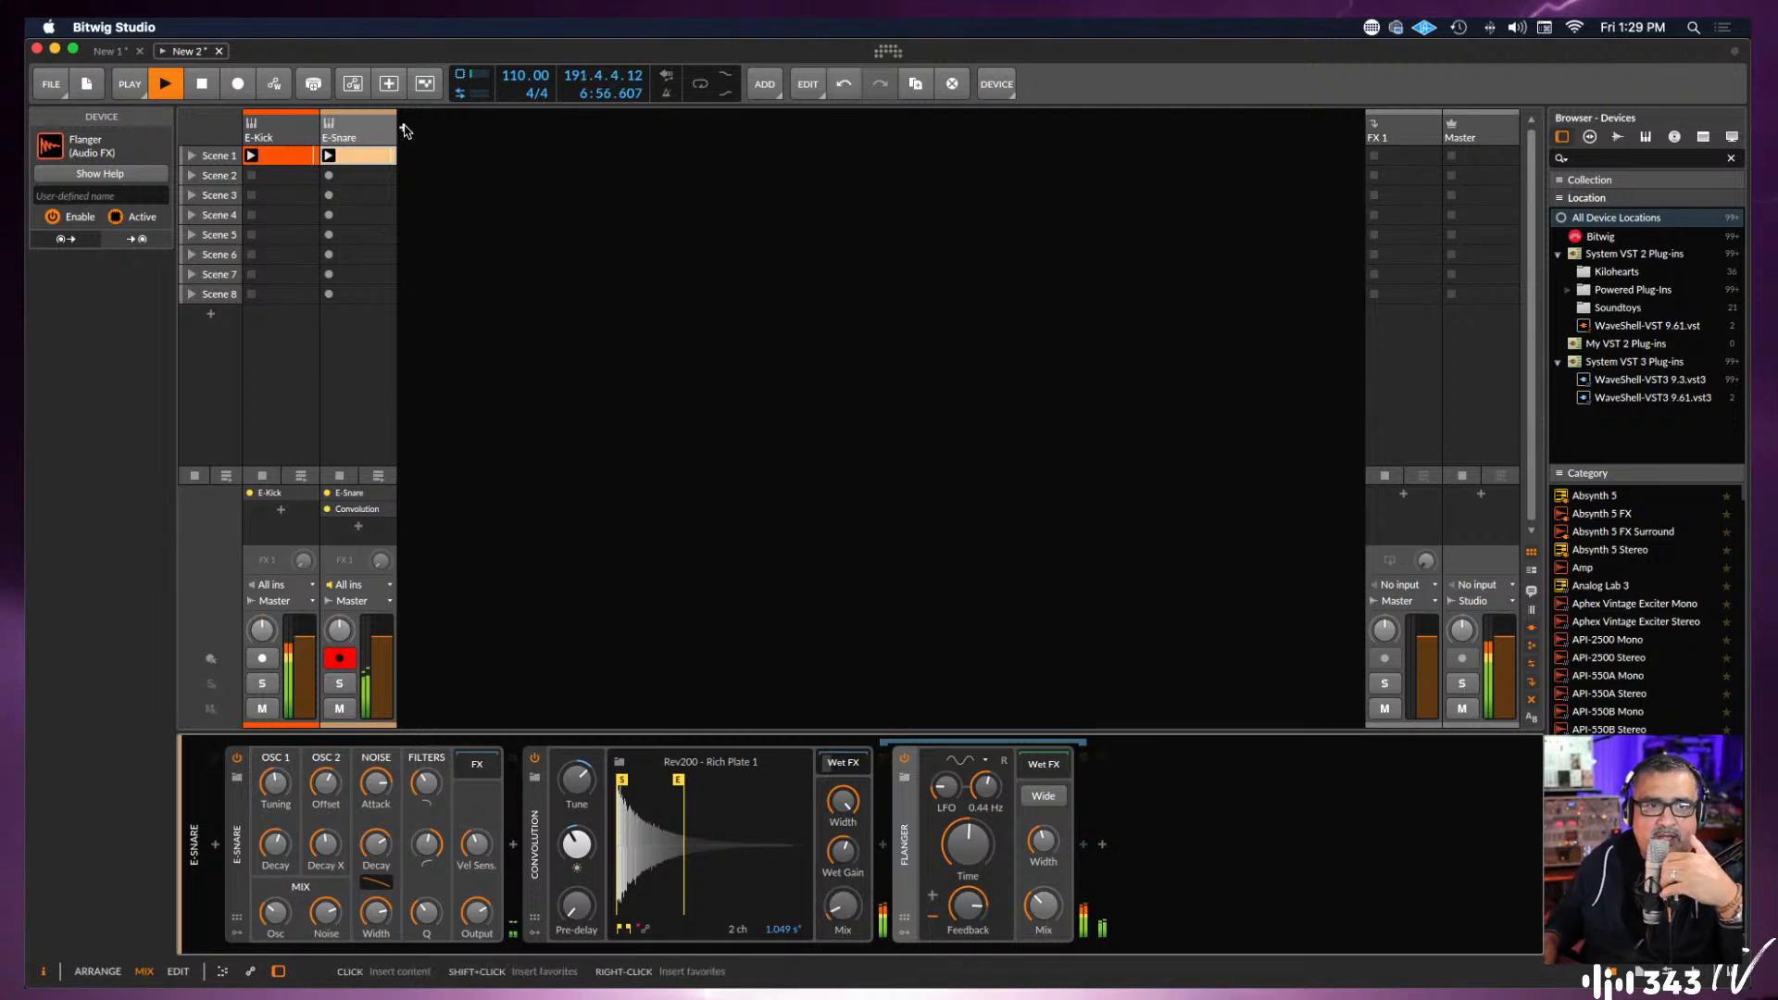
Add a third instrument track loaded with the E-Hat drum instrument.
left_click(405, 130)
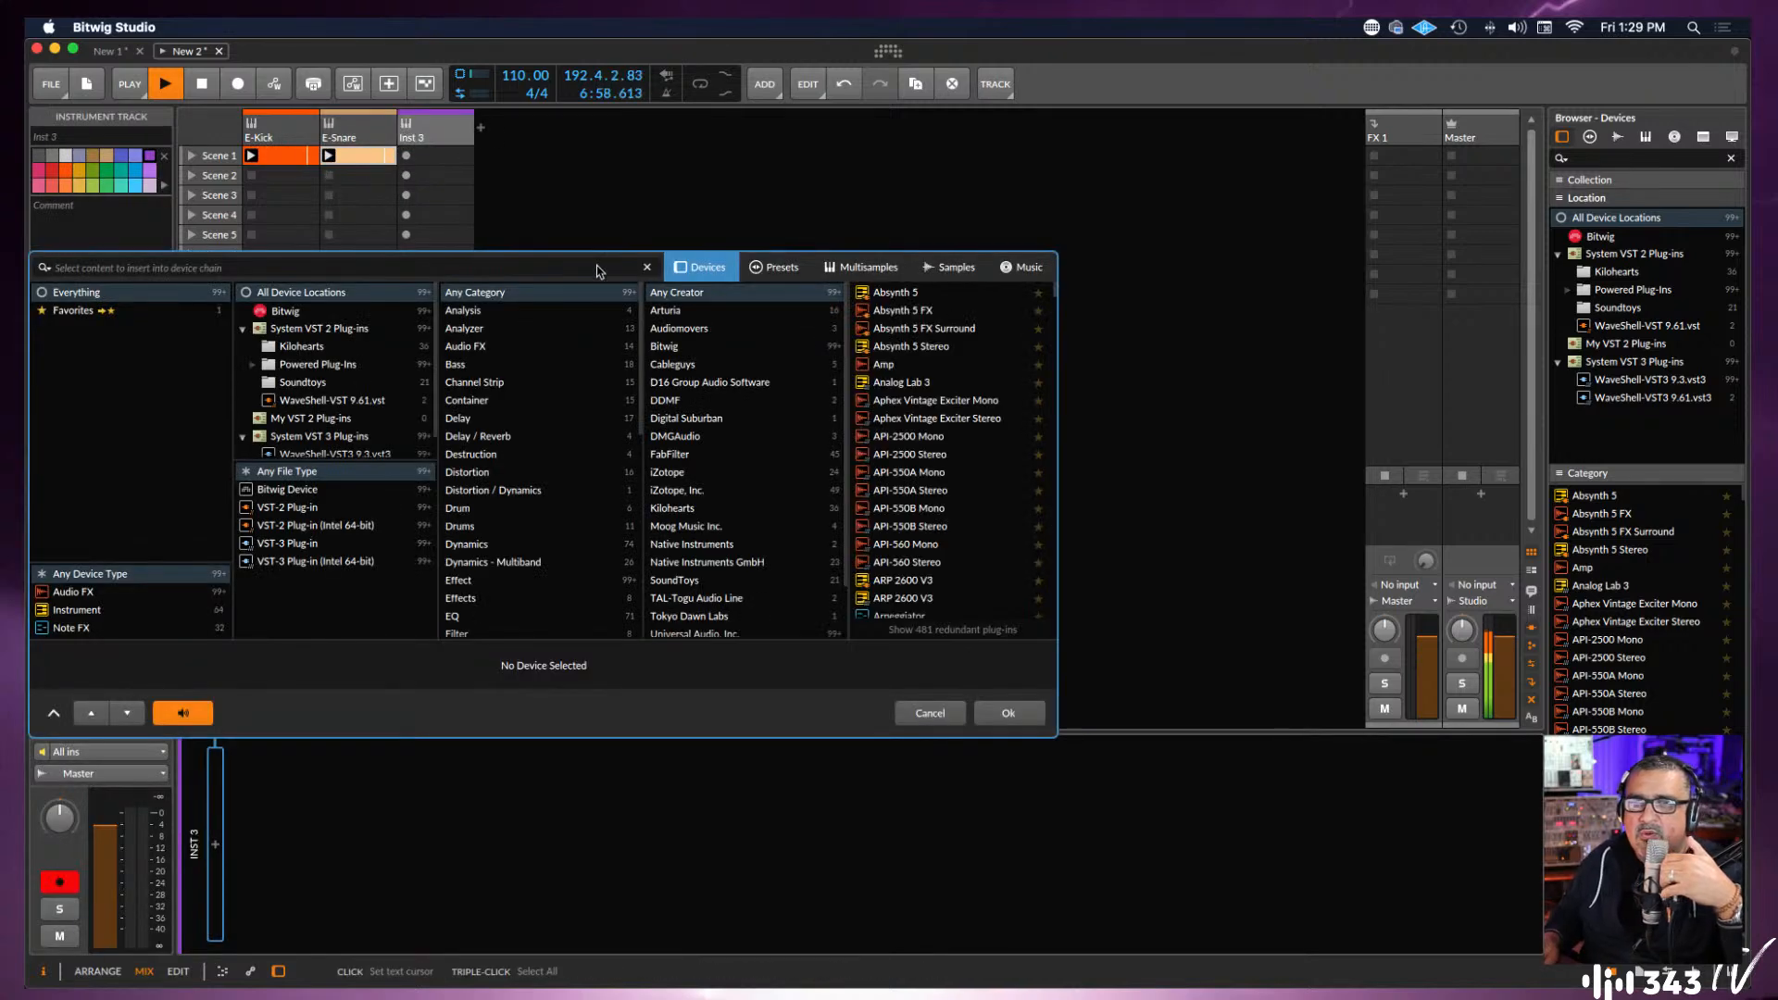
left_click(933, 713)
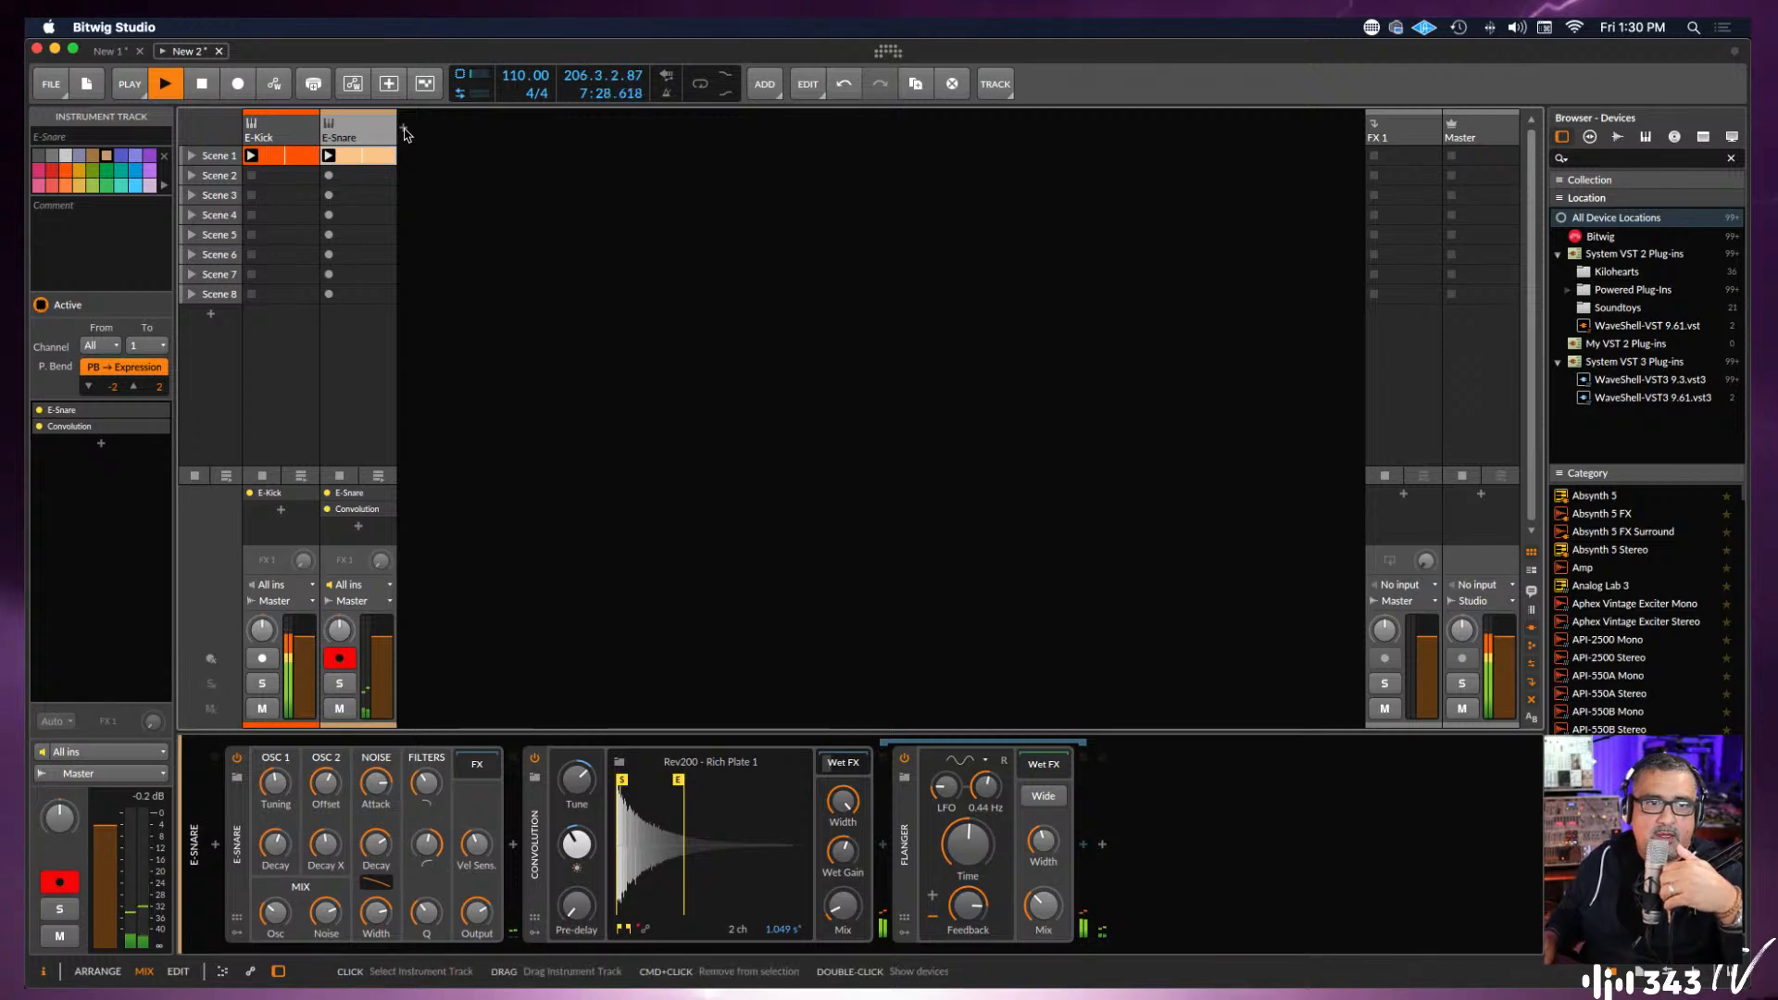
left_click(406, 130)
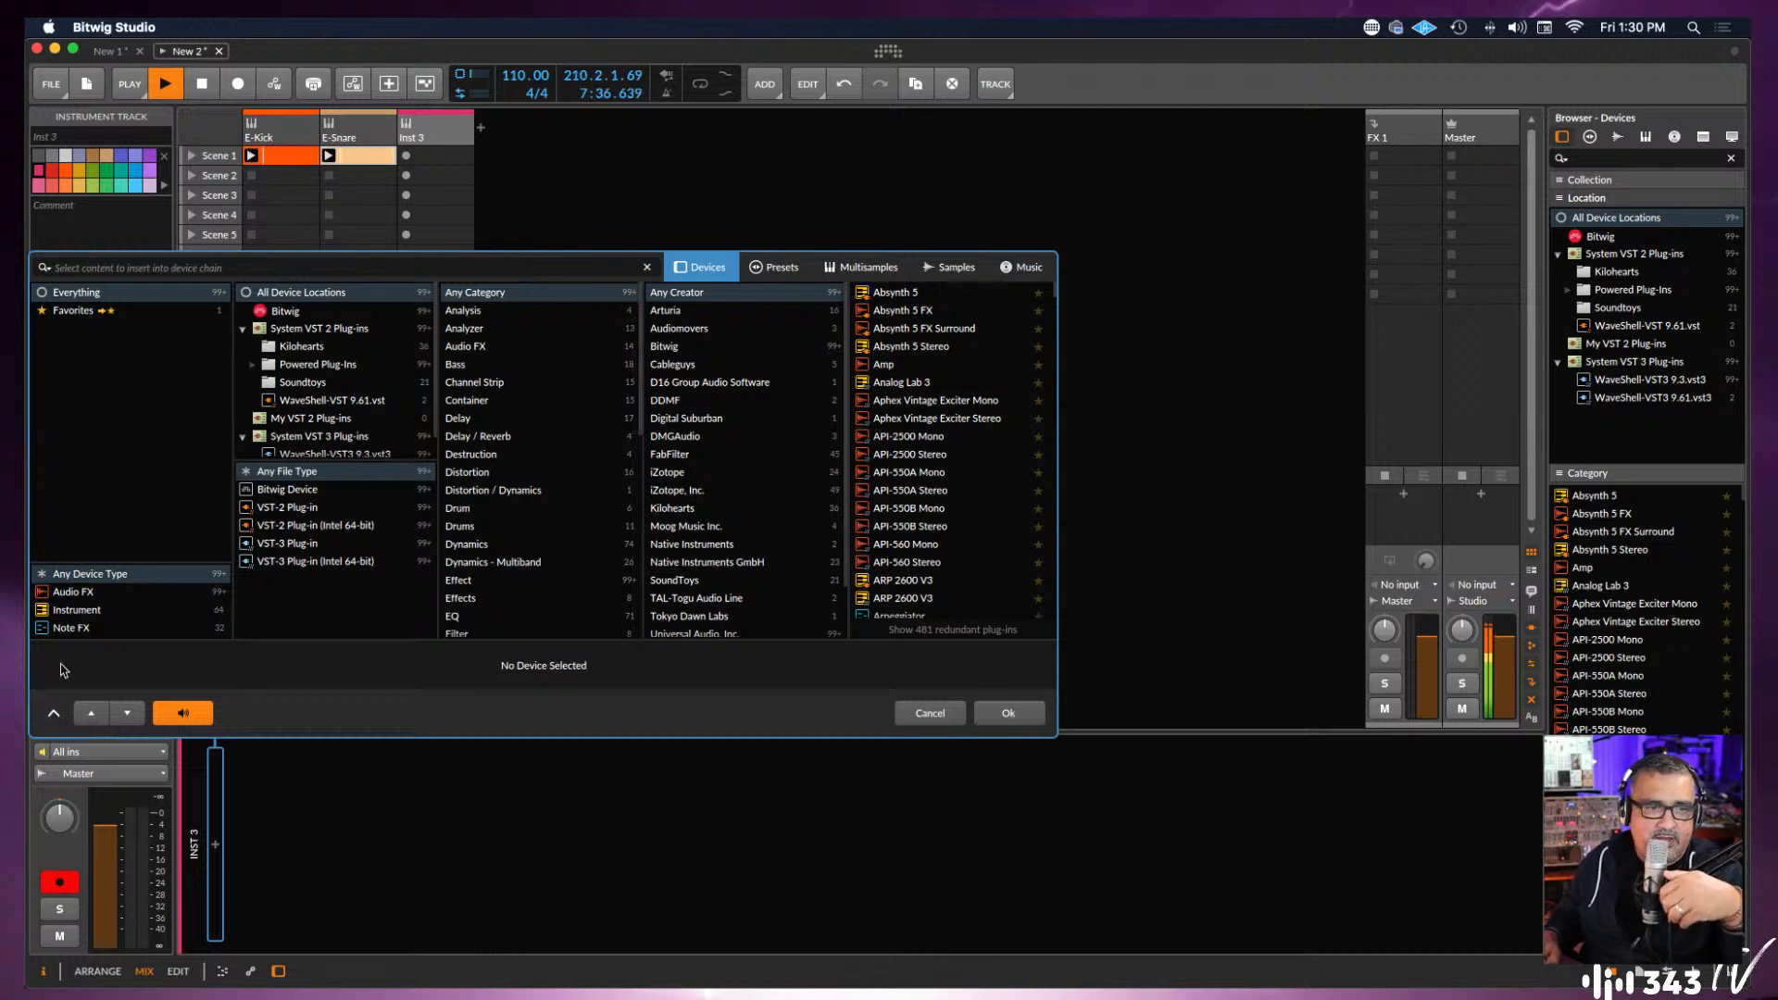
left_click(82, 612)
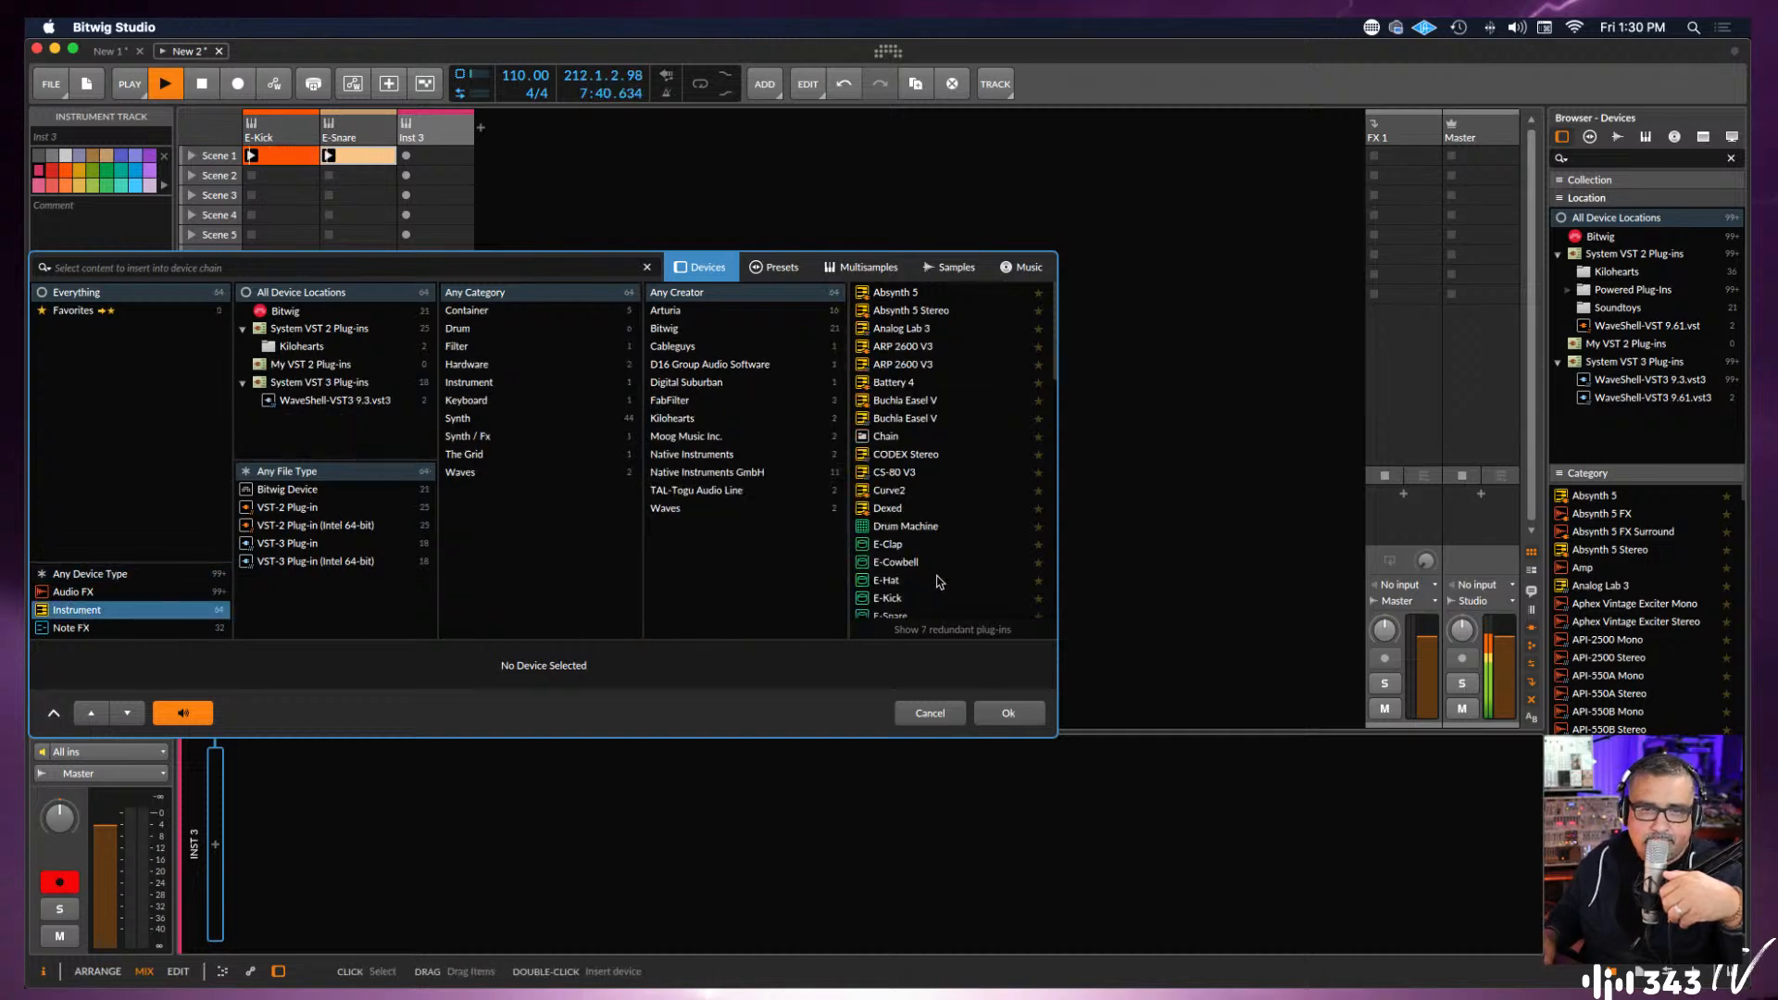
scroll(934, 572, "down", 3)
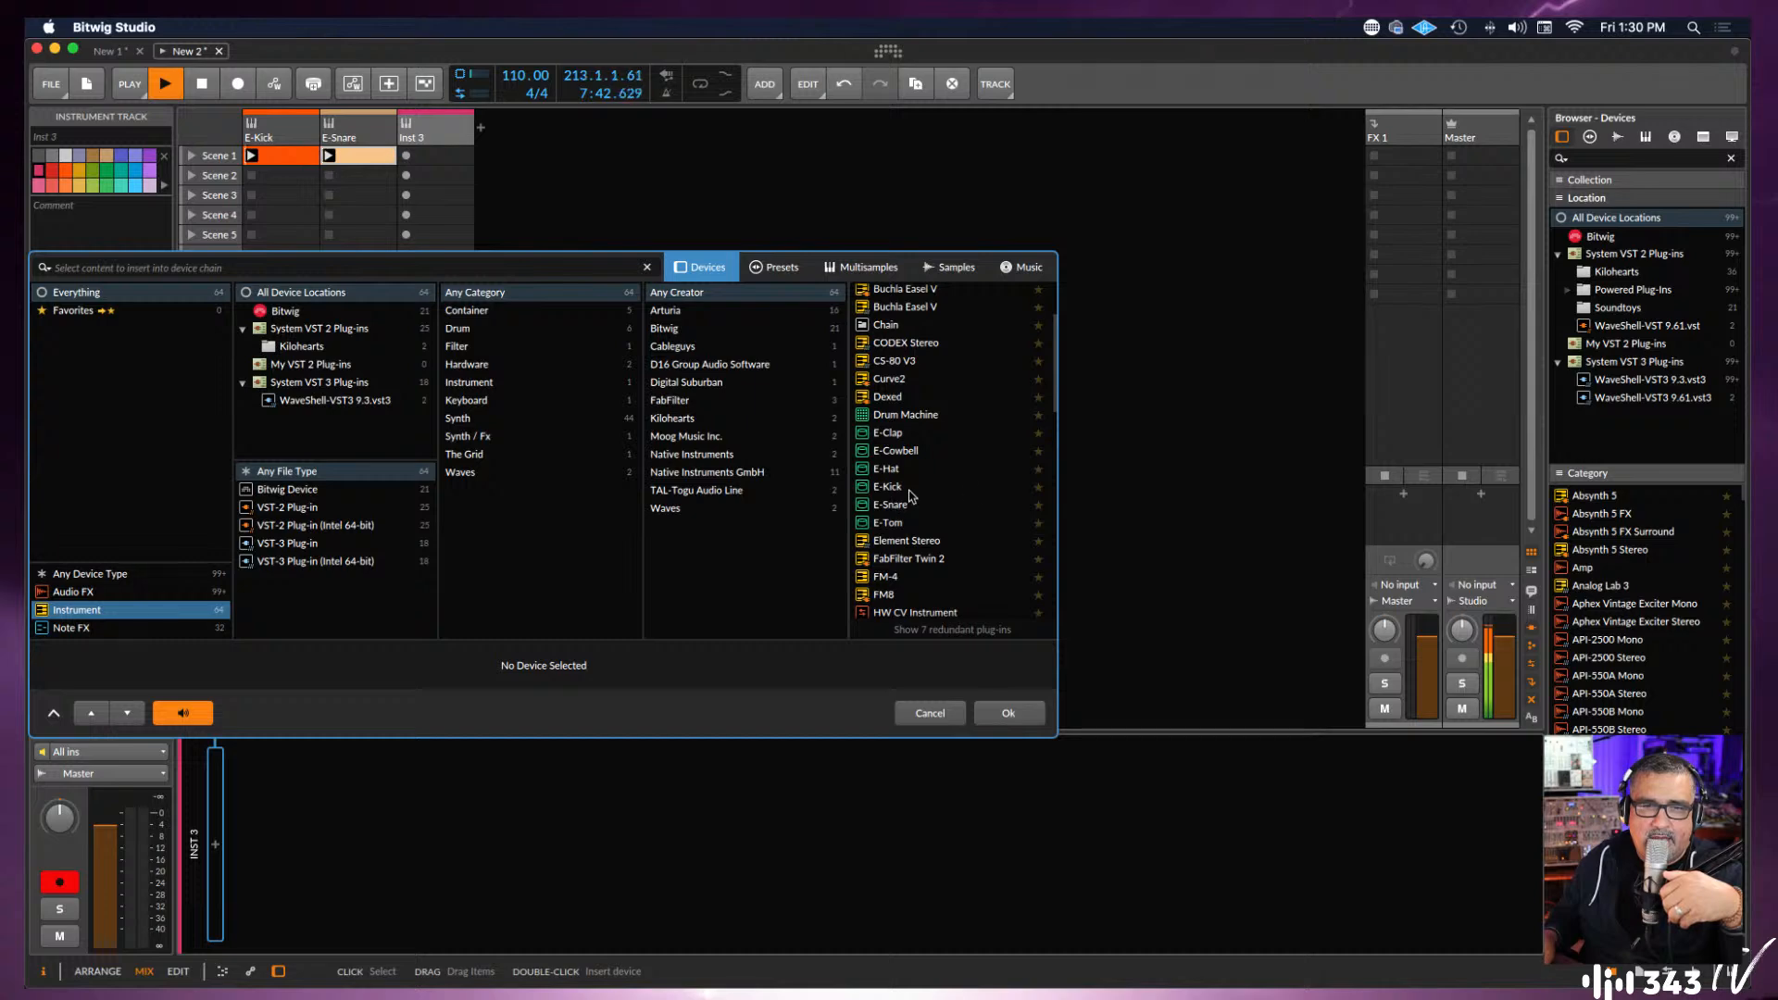
left_click(935, 469)
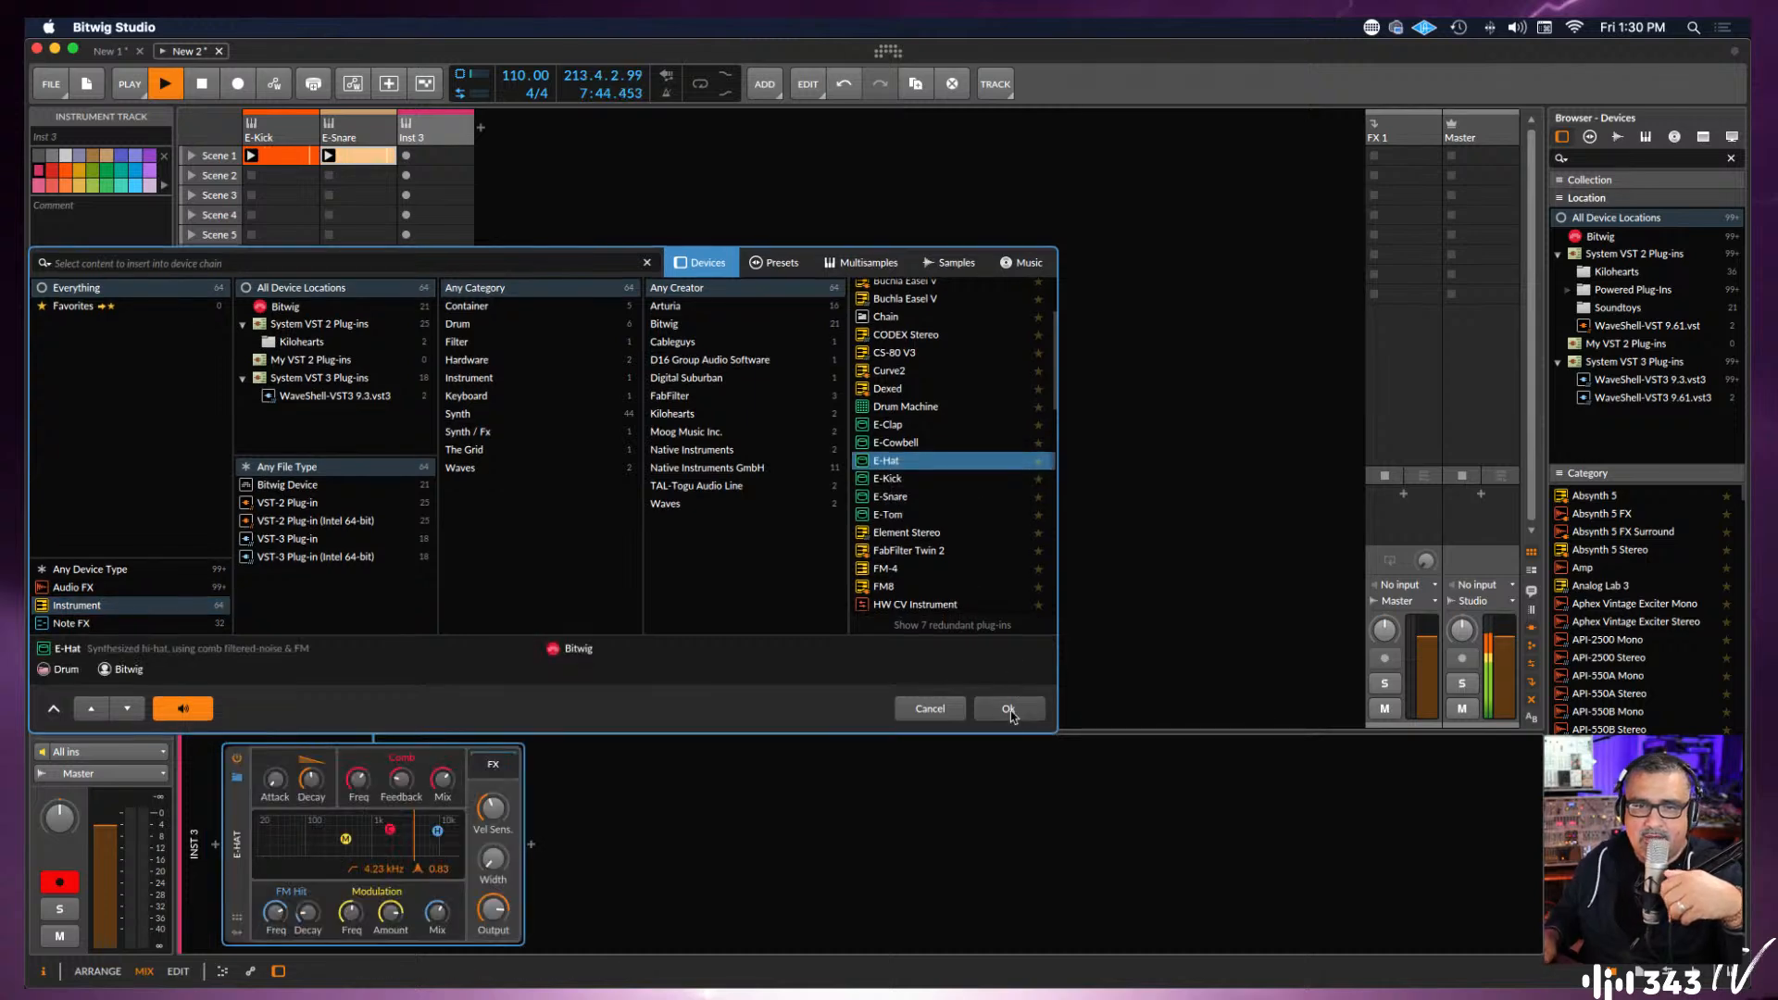
left_click(1009, 710)
Create a Scene 1 clip on the E-Hat track and fill its first beat with four 1/16 notes on E1.
double_click(443, 158)
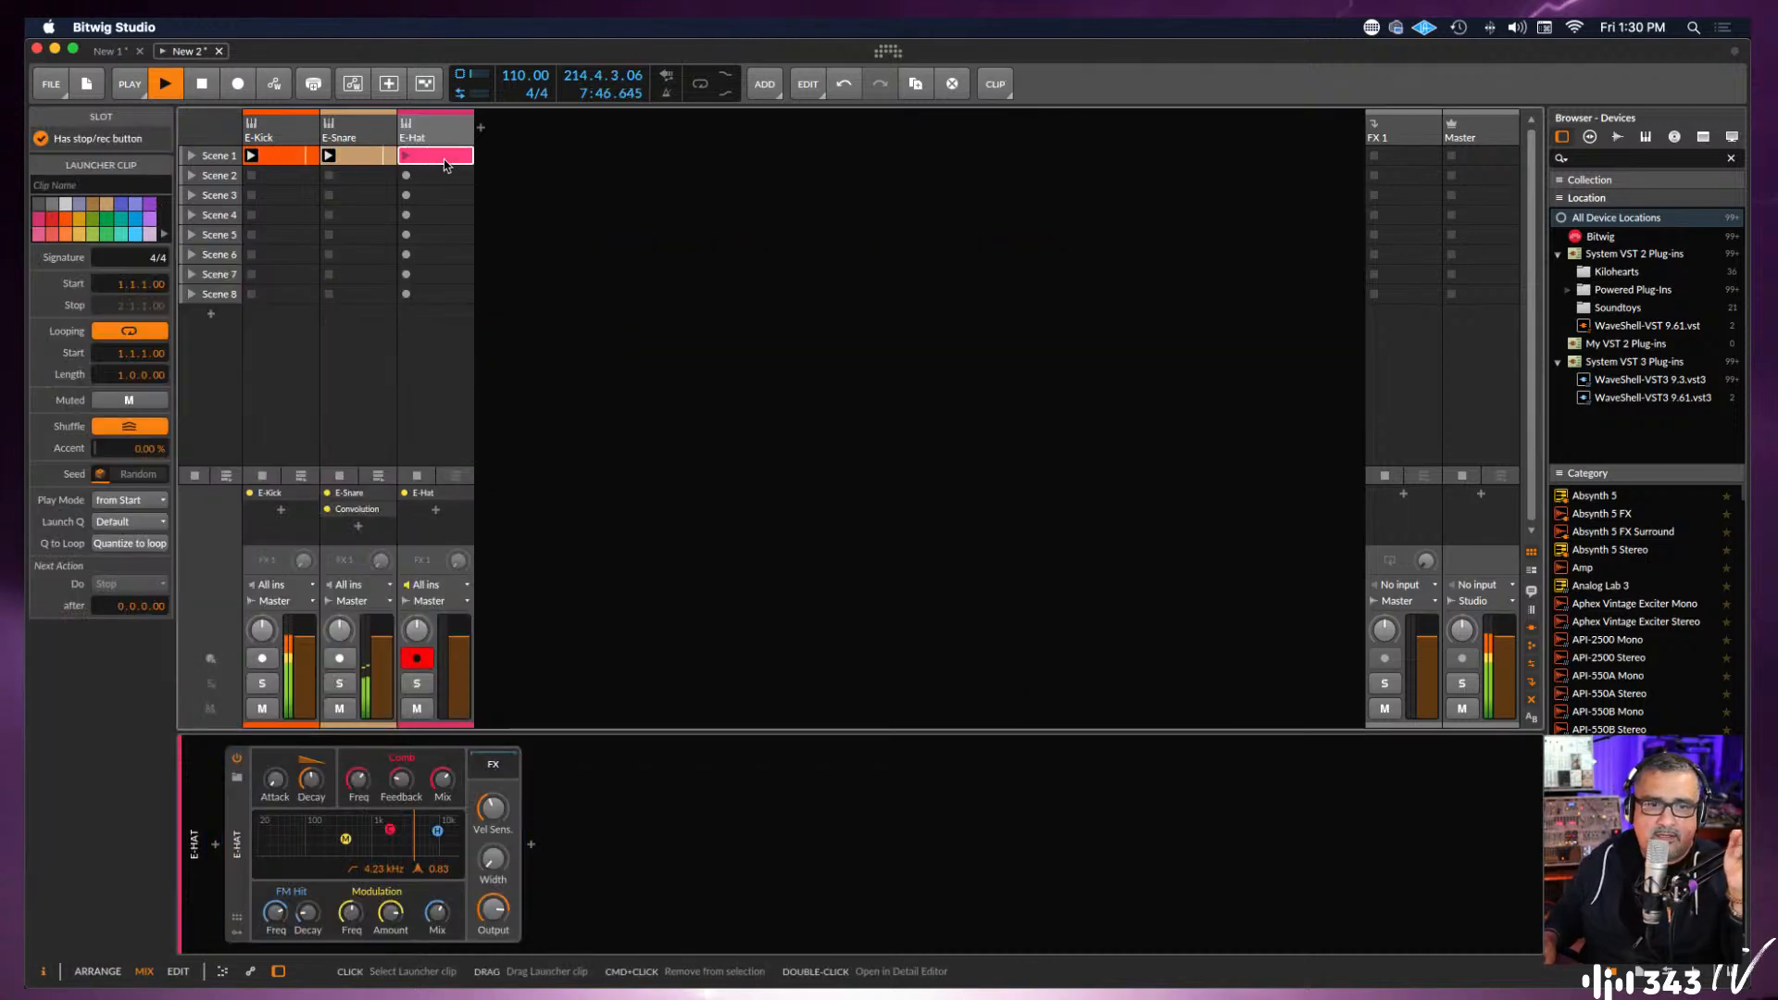
double_click(443, 158)
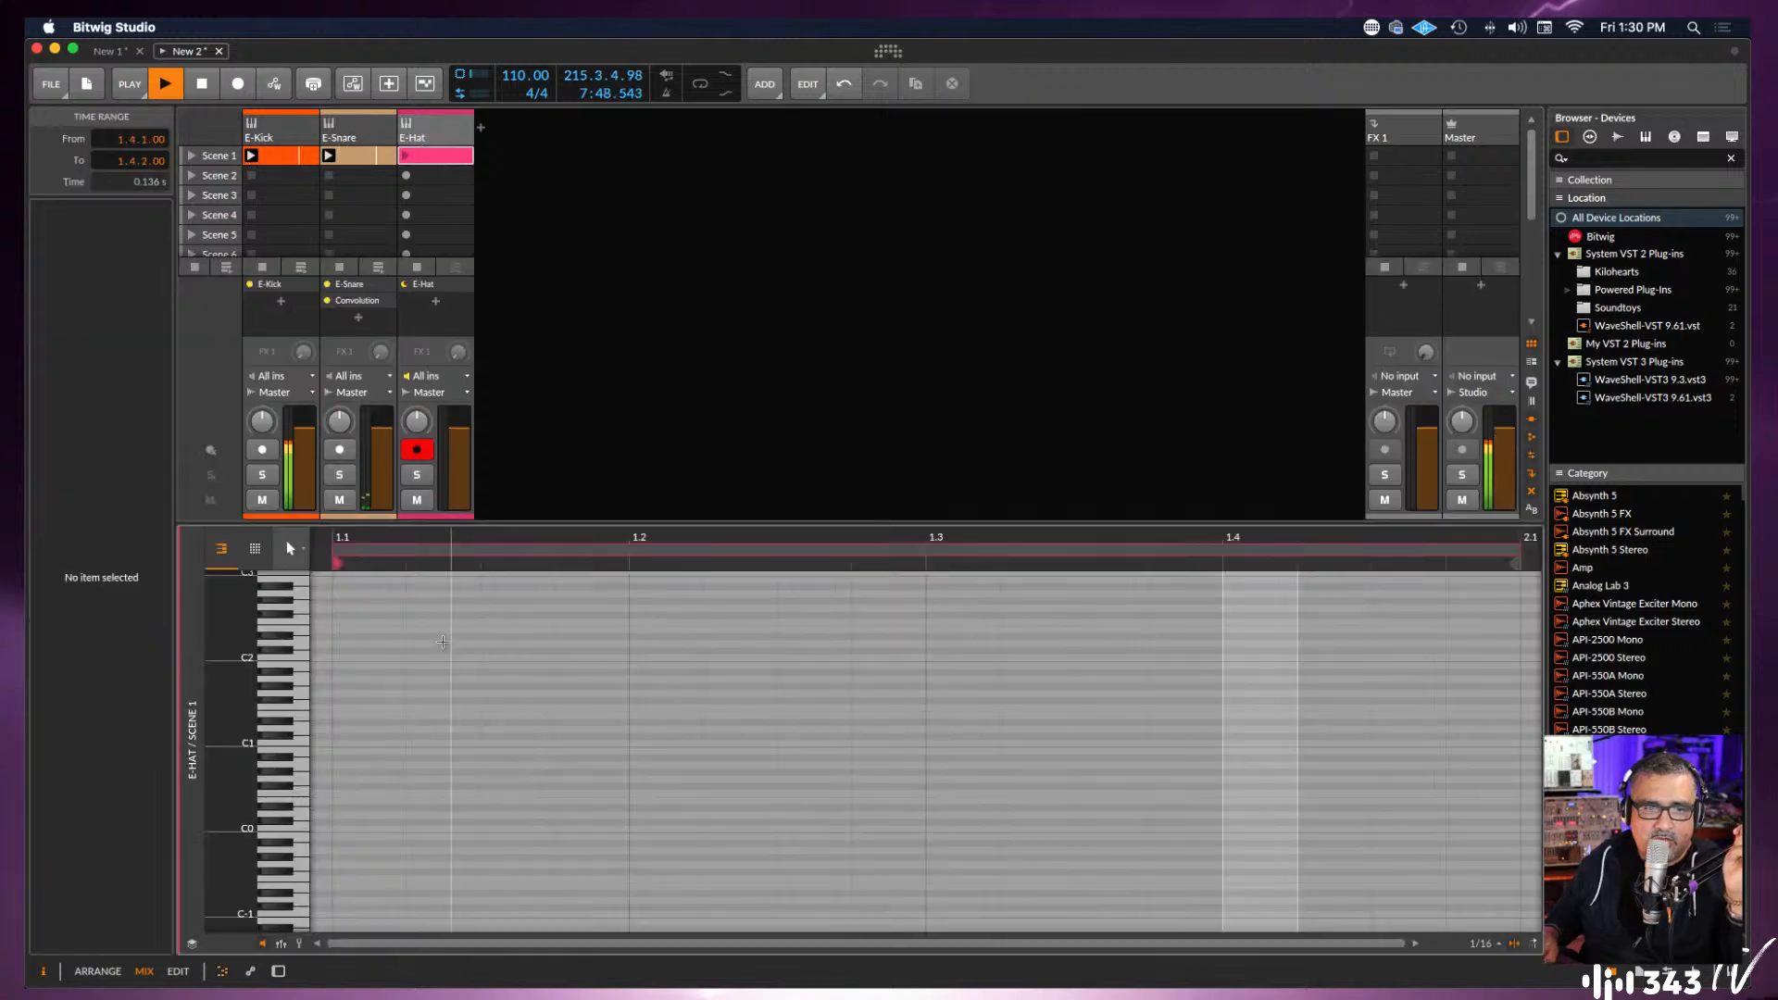
double_click(345, 715)
left_click(446, 715)
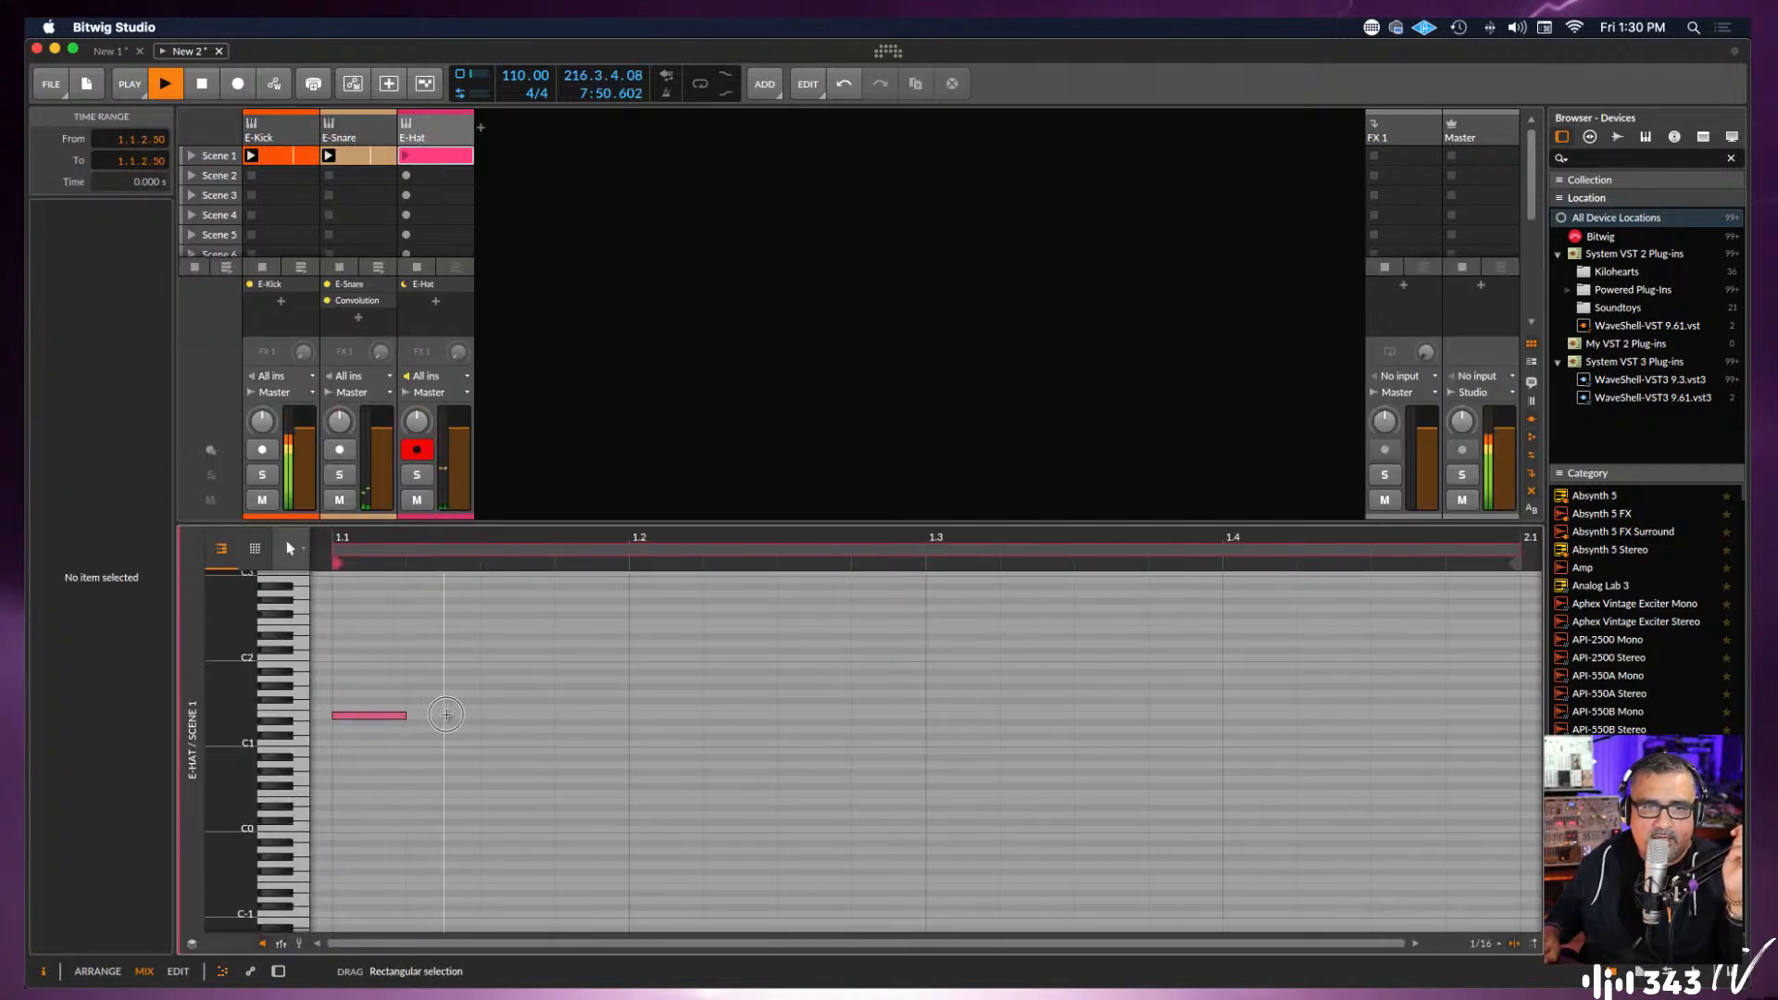
mouse_move(437, 715)
left_mouse_down()
mouse_move(541, 714)
mouse_move(343, 754)
left_mouse_up()
left_click(587, 715)
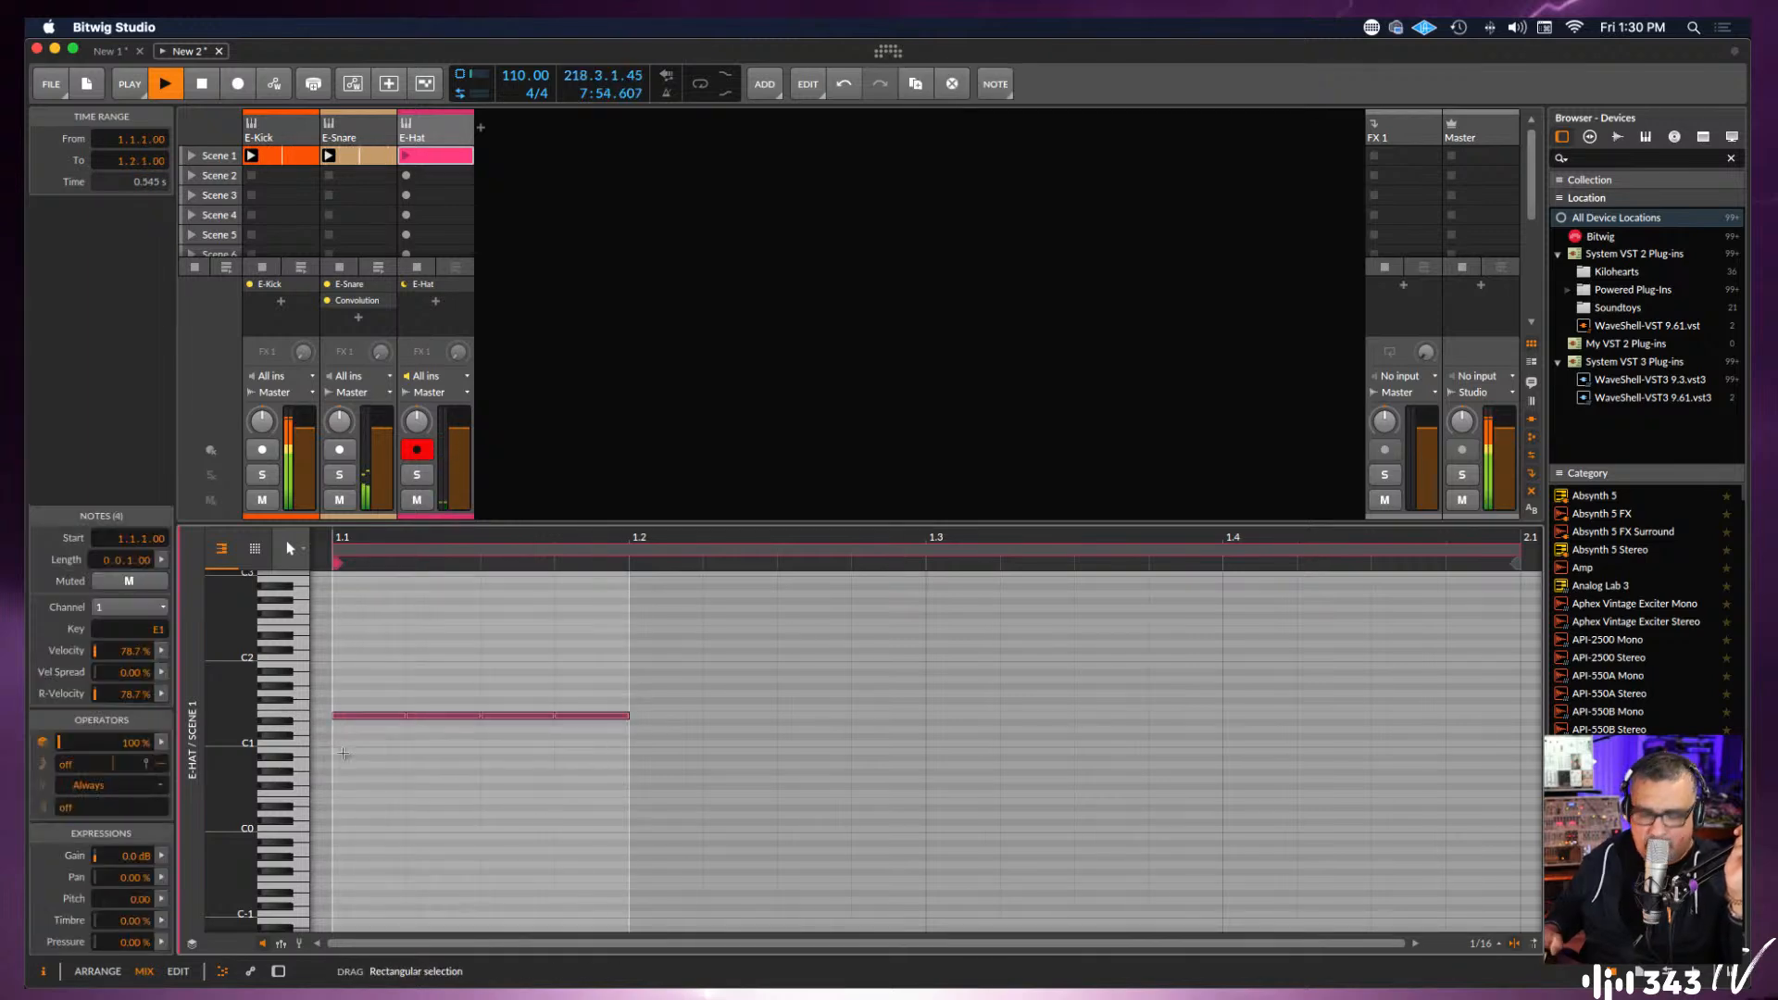
Duplicate the four hi-hat notes across beats 2 to 4 to fill the one-bar clip.
key("super+d")
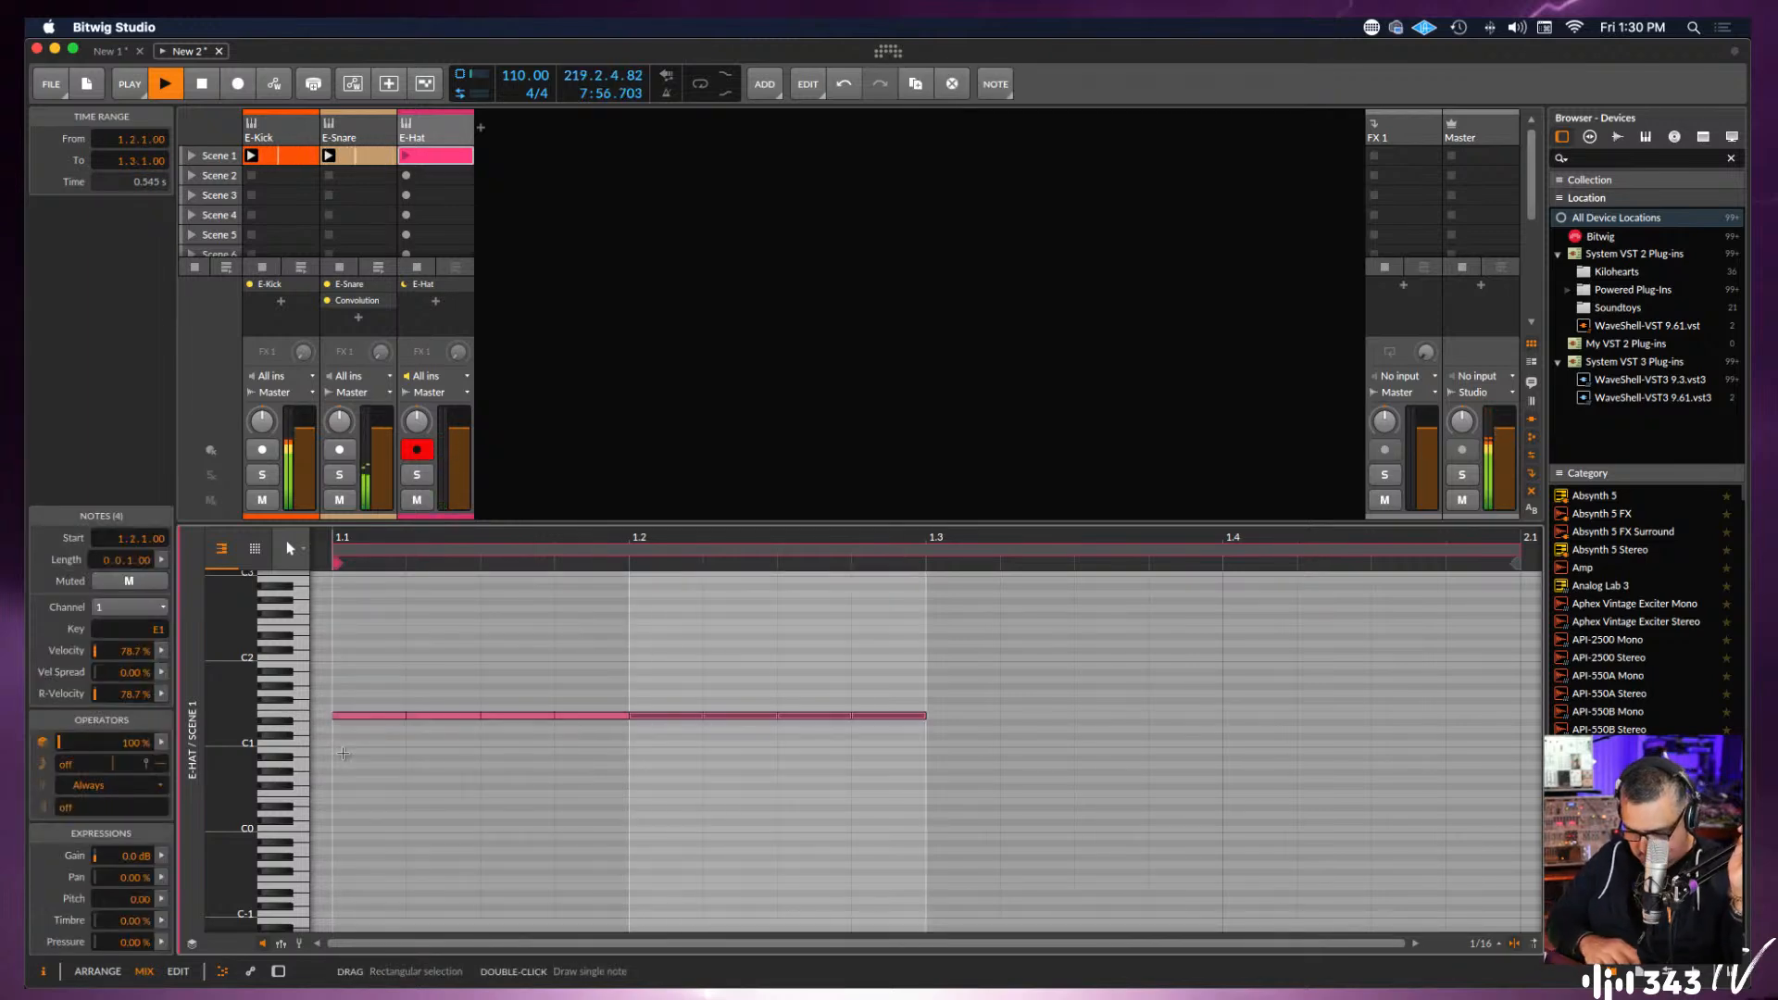
key("super+d")
key("super+d")
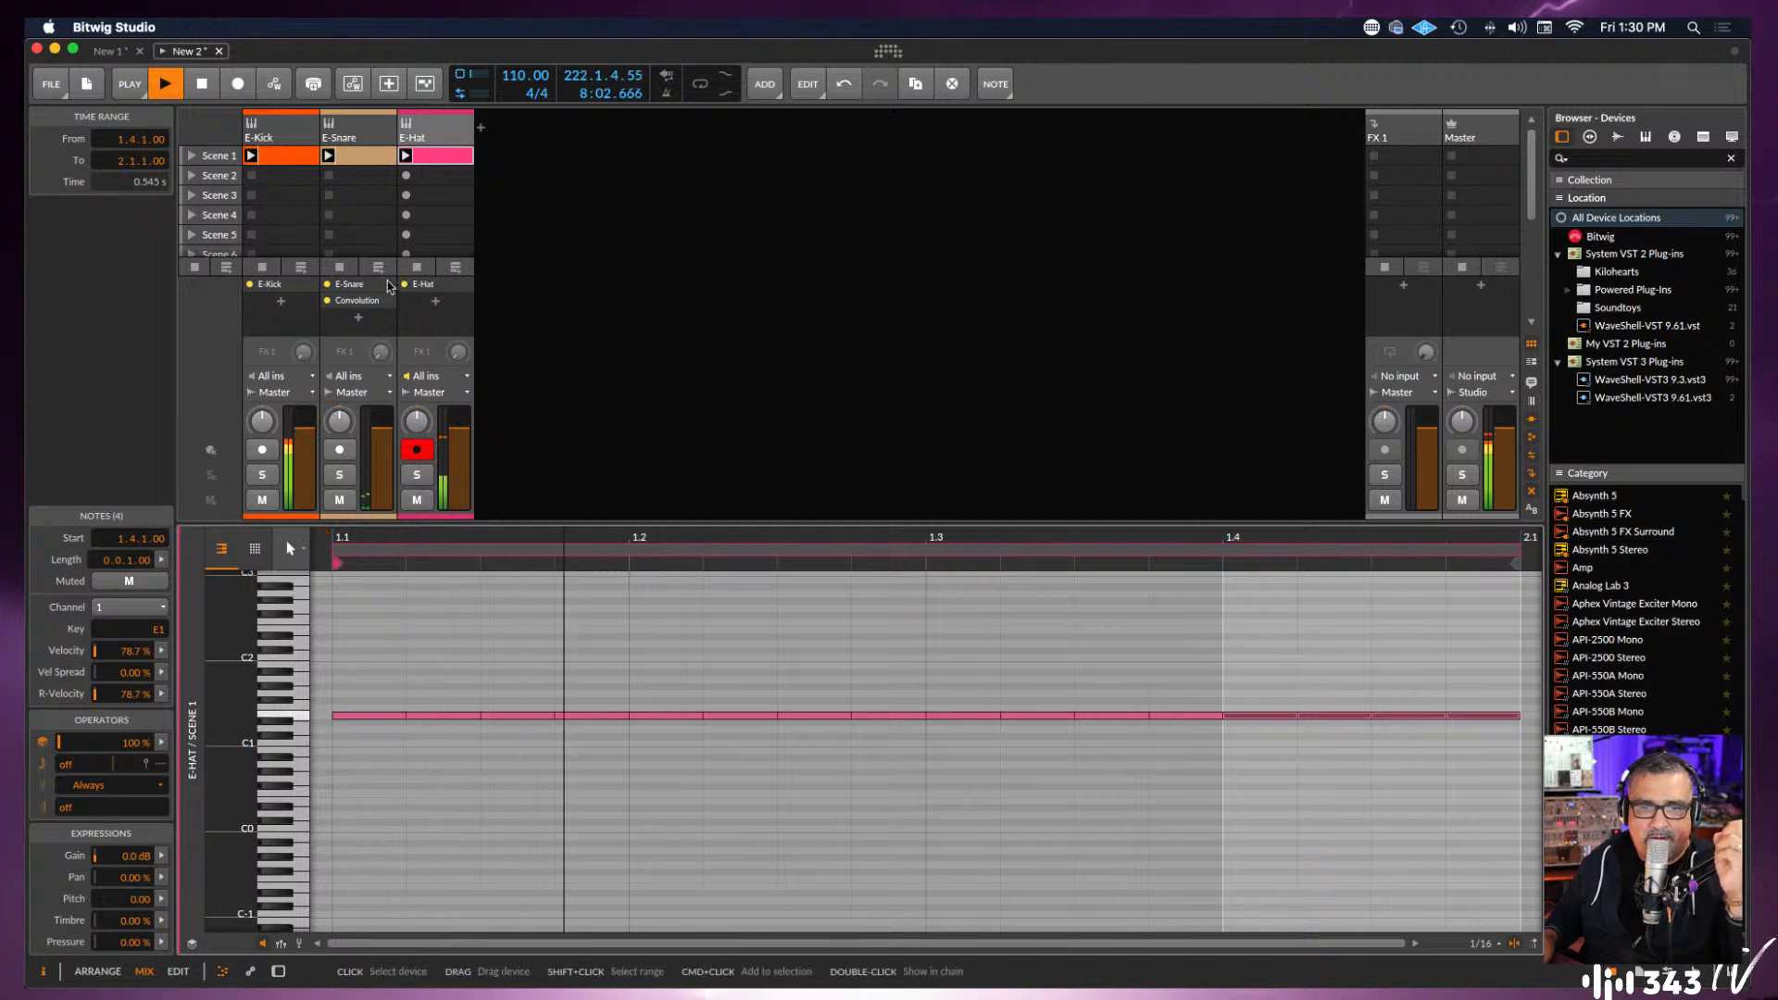
Use the E-Hat's interactive help view to adjust its Comb Freq, FM Hit Decay and Modulation Freq.
double_click(419, 284)
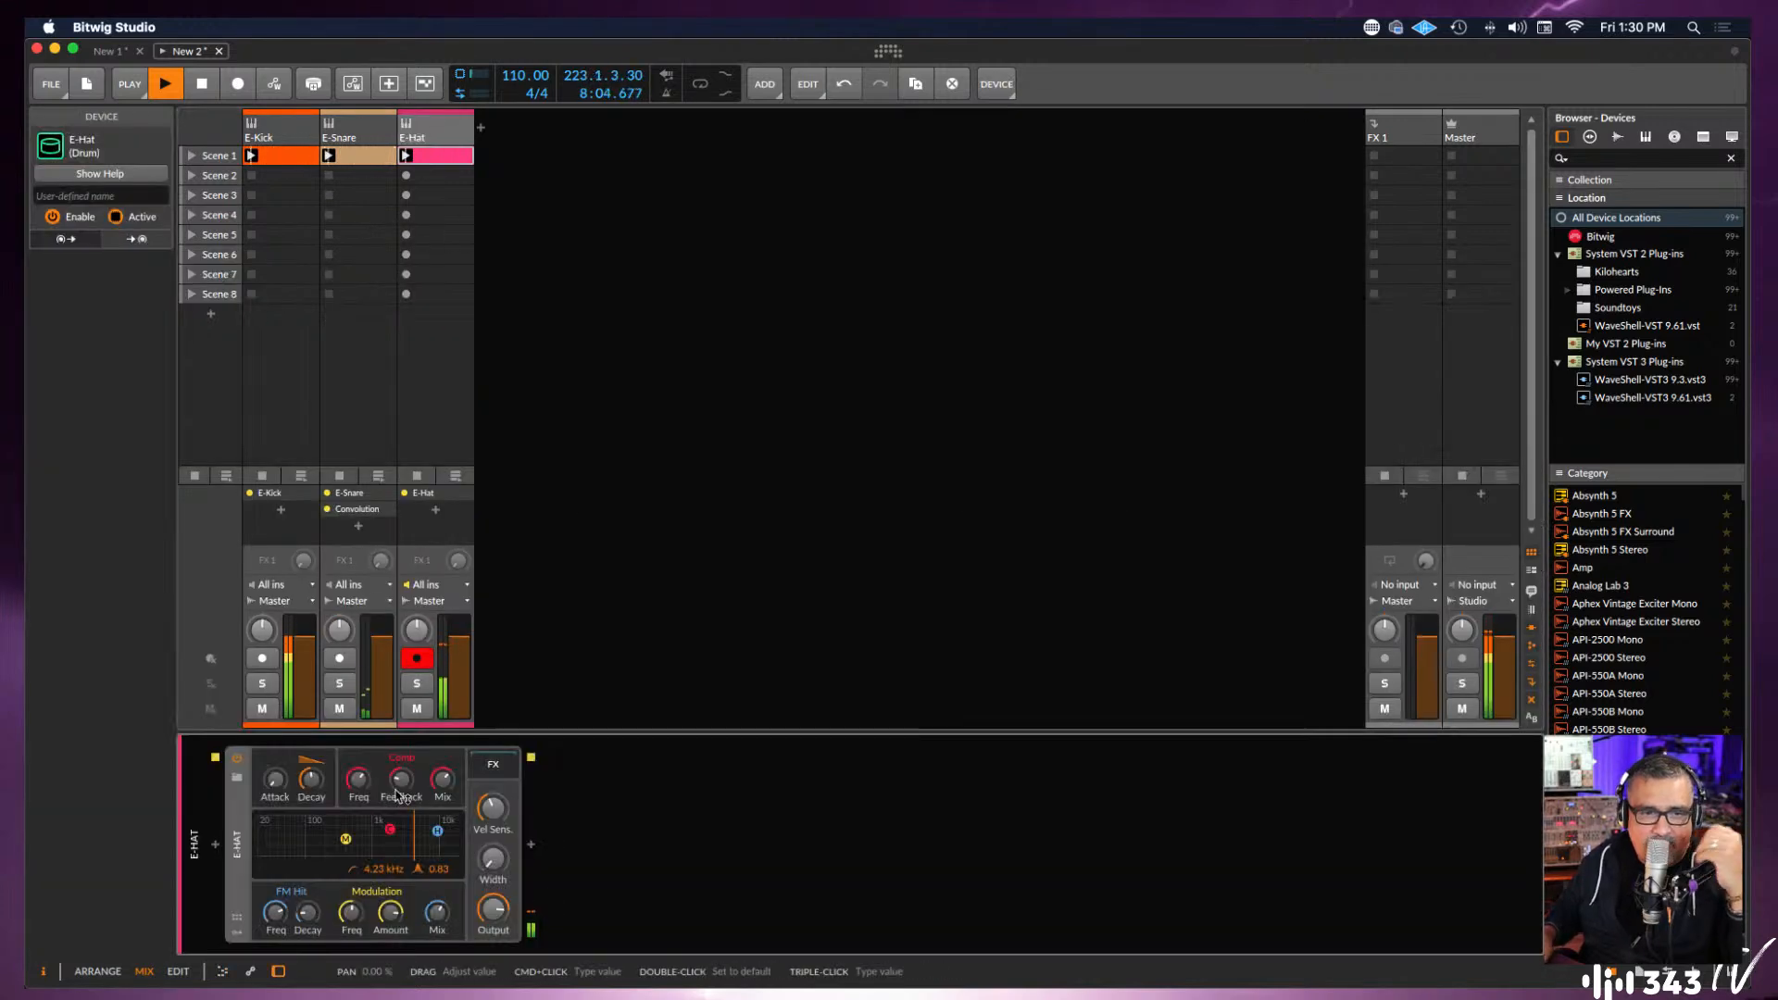
right_click(229, 908)
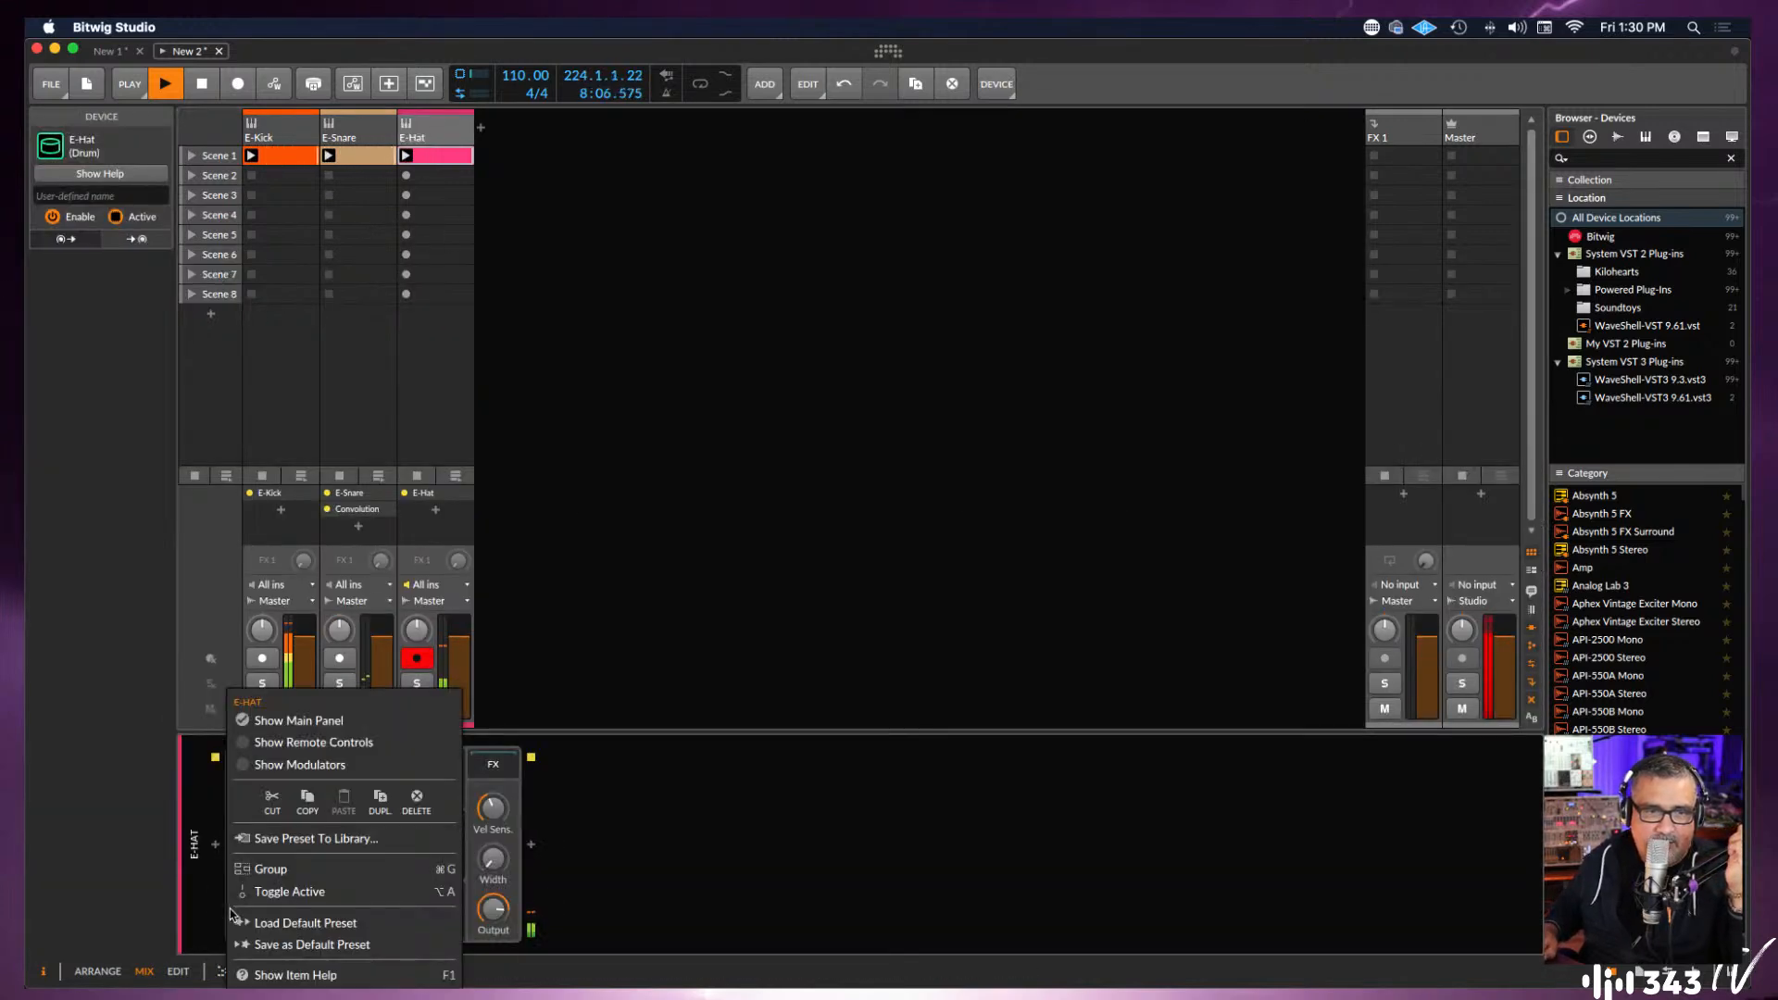
left_click(278, 974)
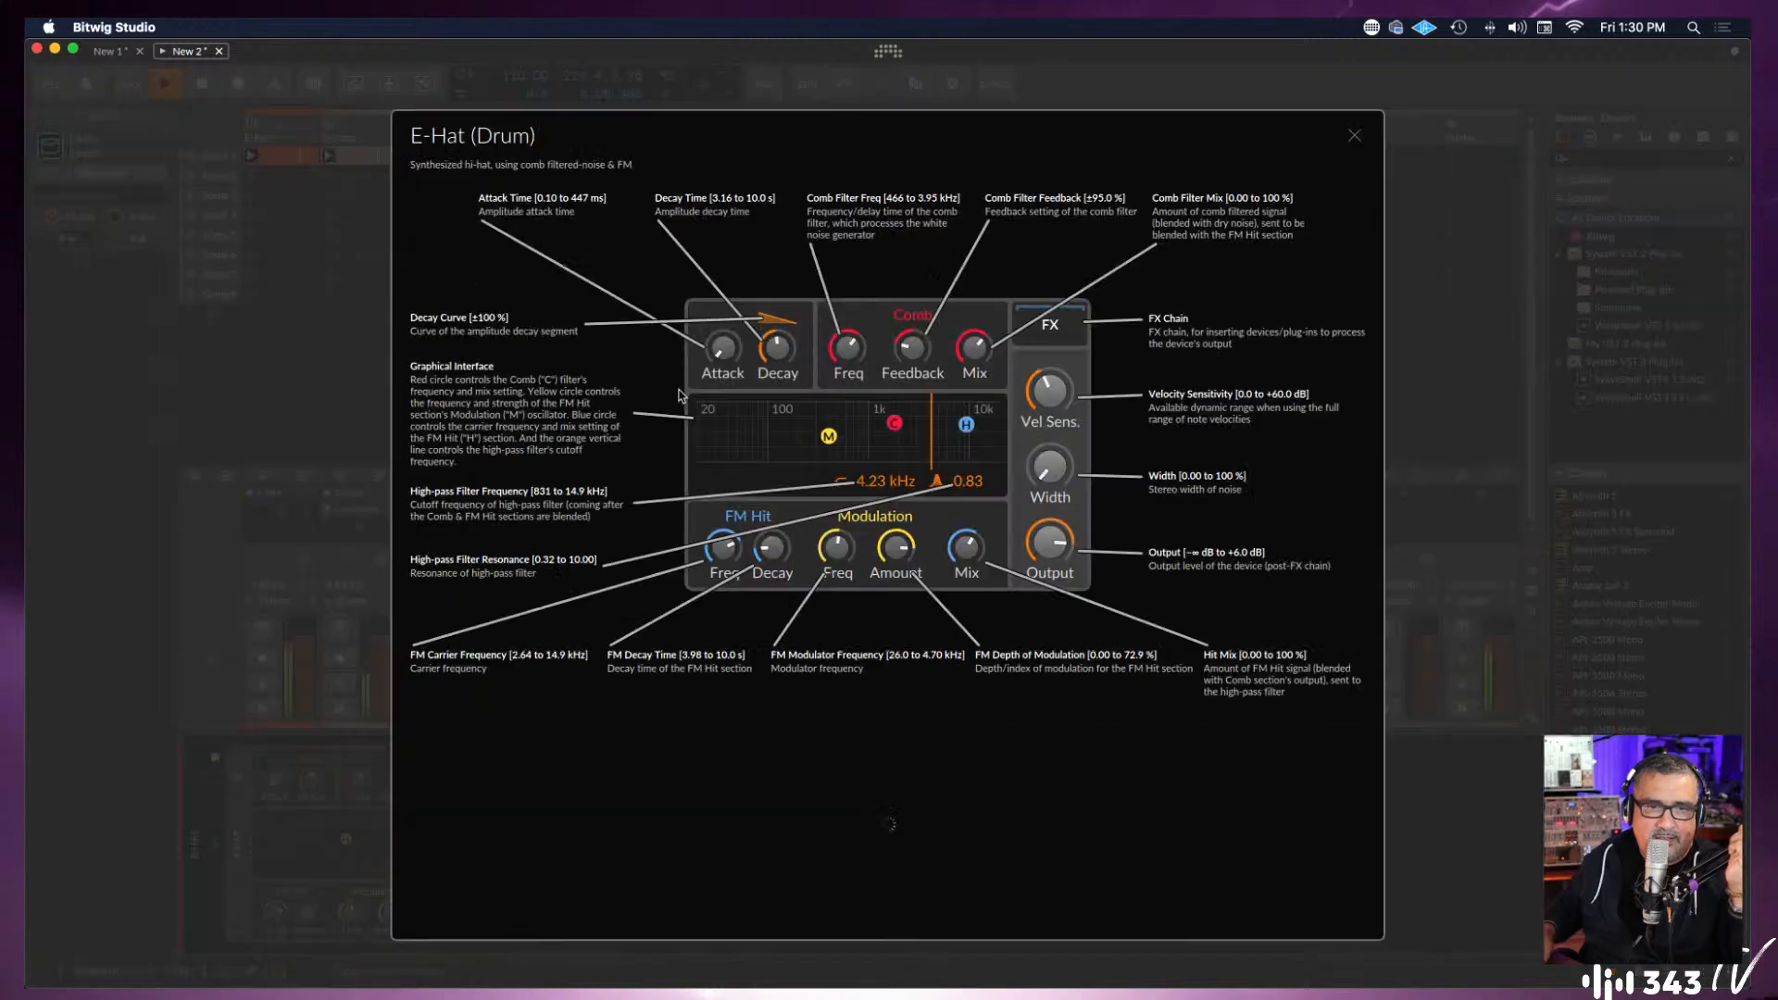
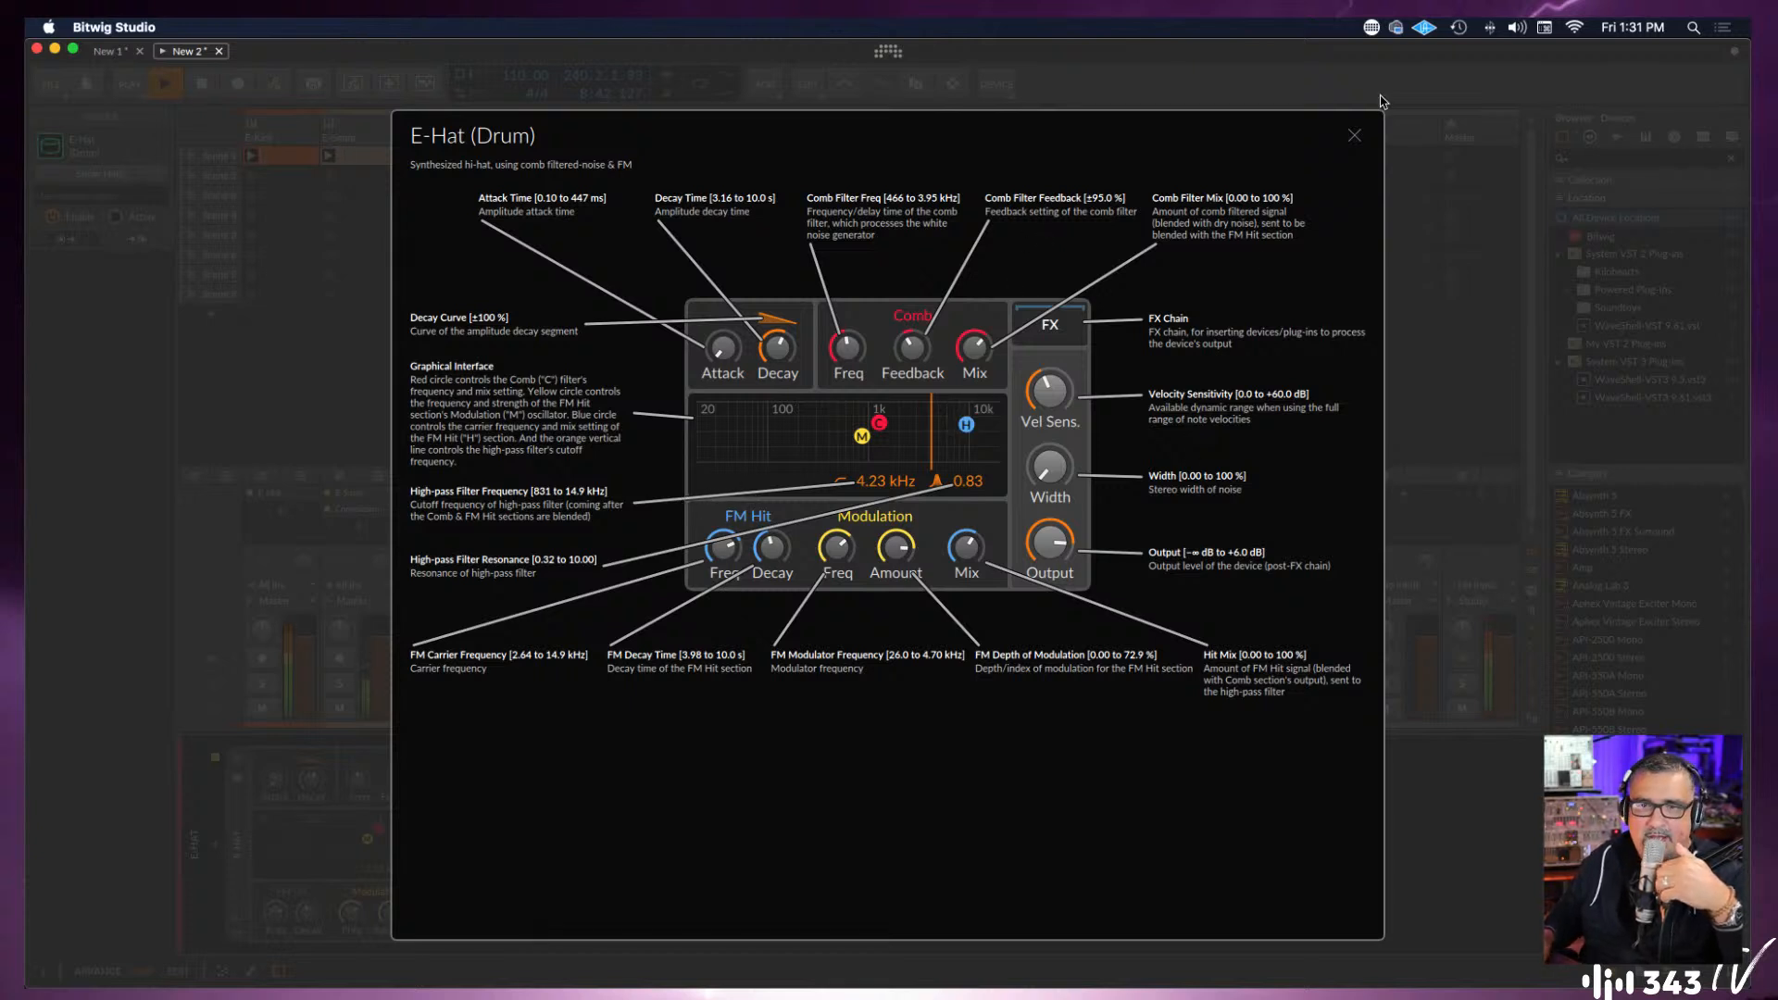
left_click(1353, 138)
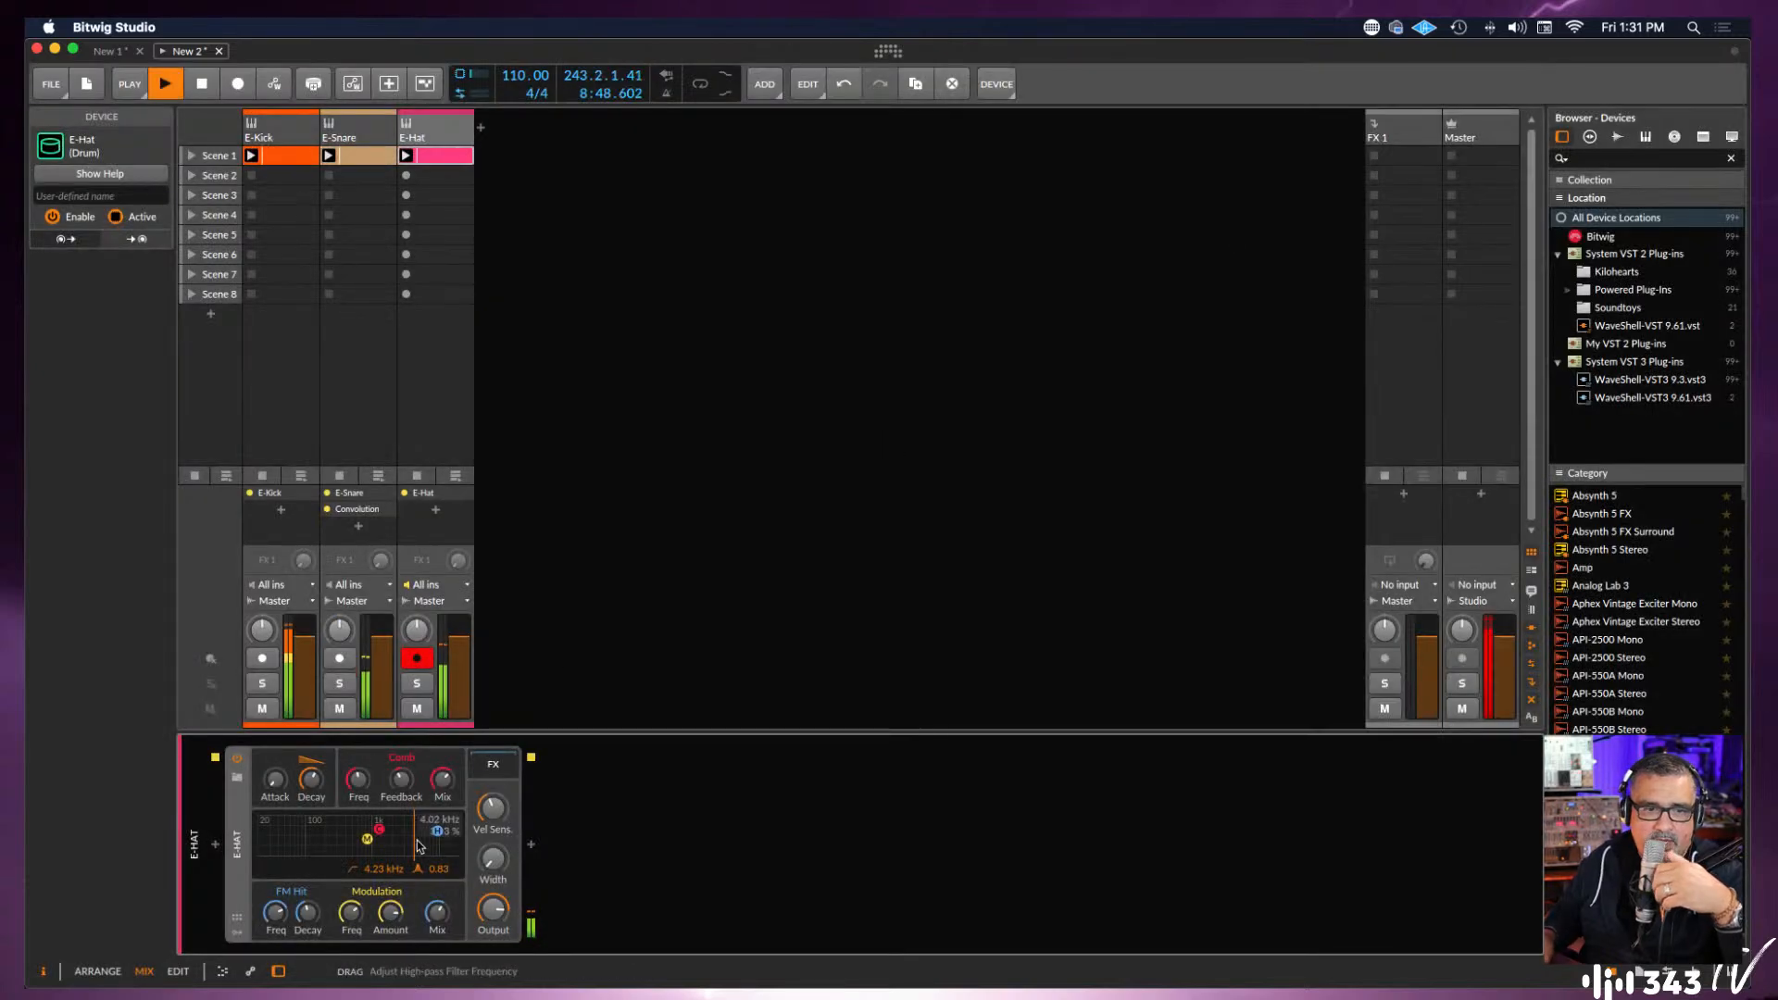
Insert Bitwig's Comb effect in the E-Hat's FX chain and set its frequency to about 73.5 Hz.
left_click(490, 768)
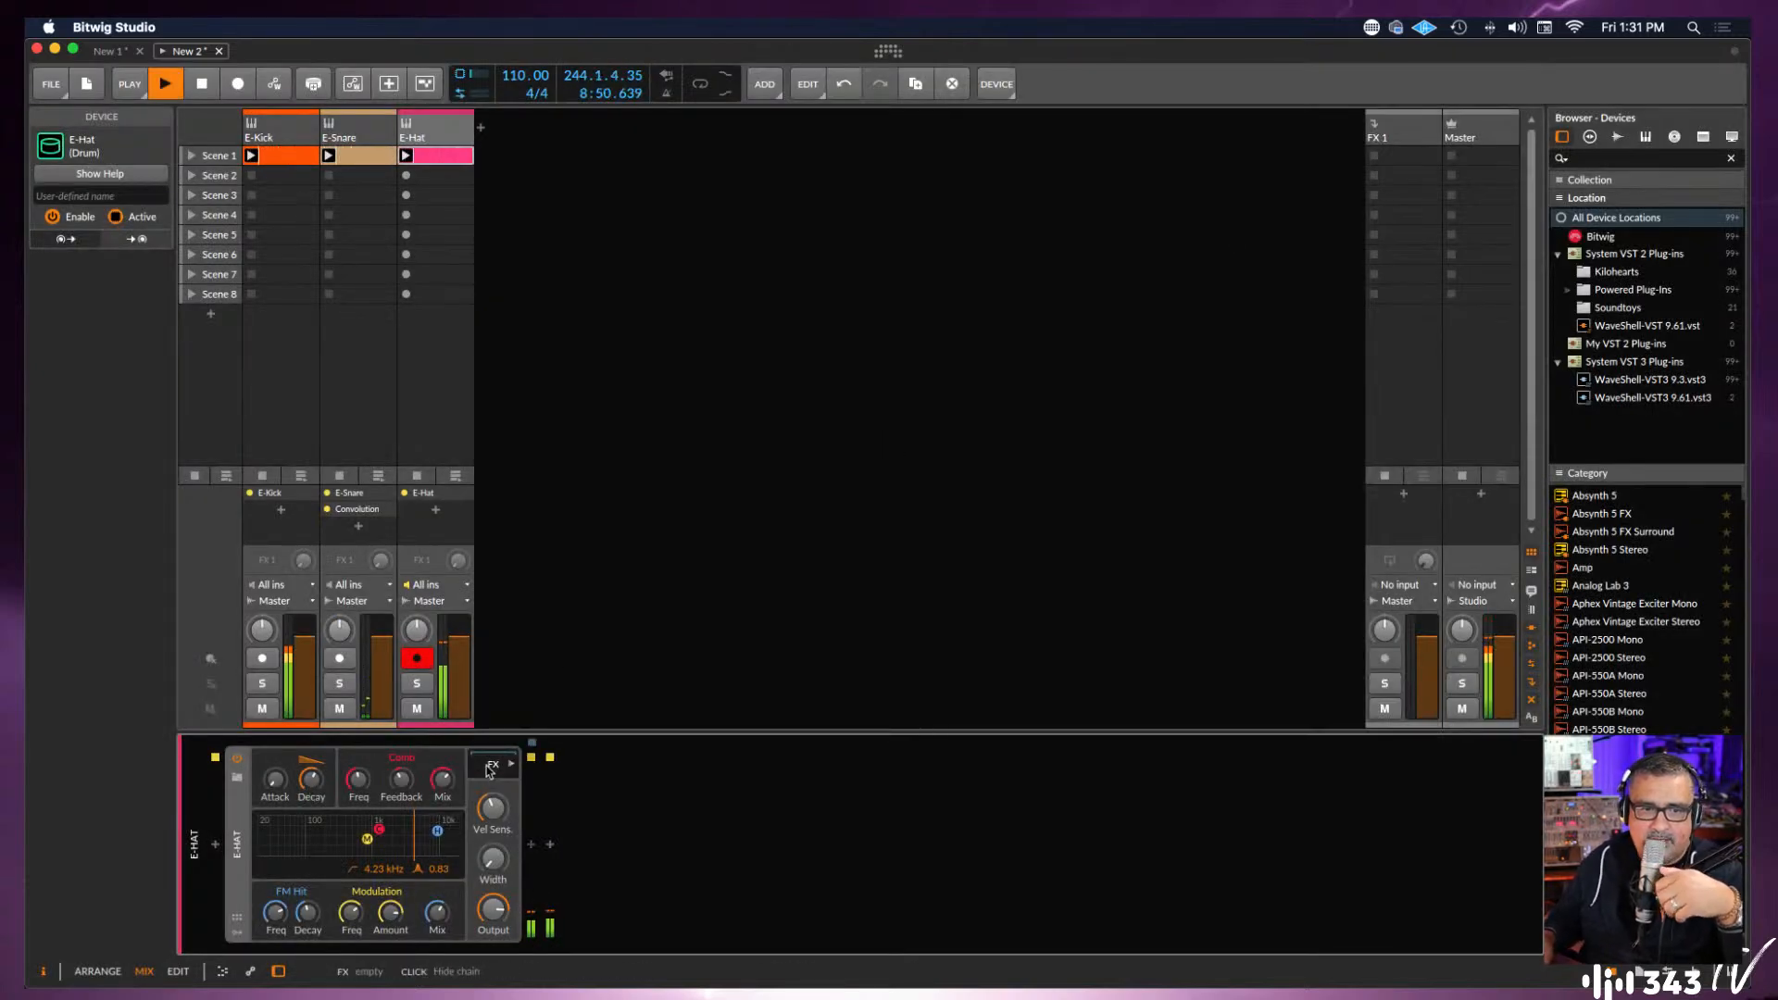
left_click(531, 844)
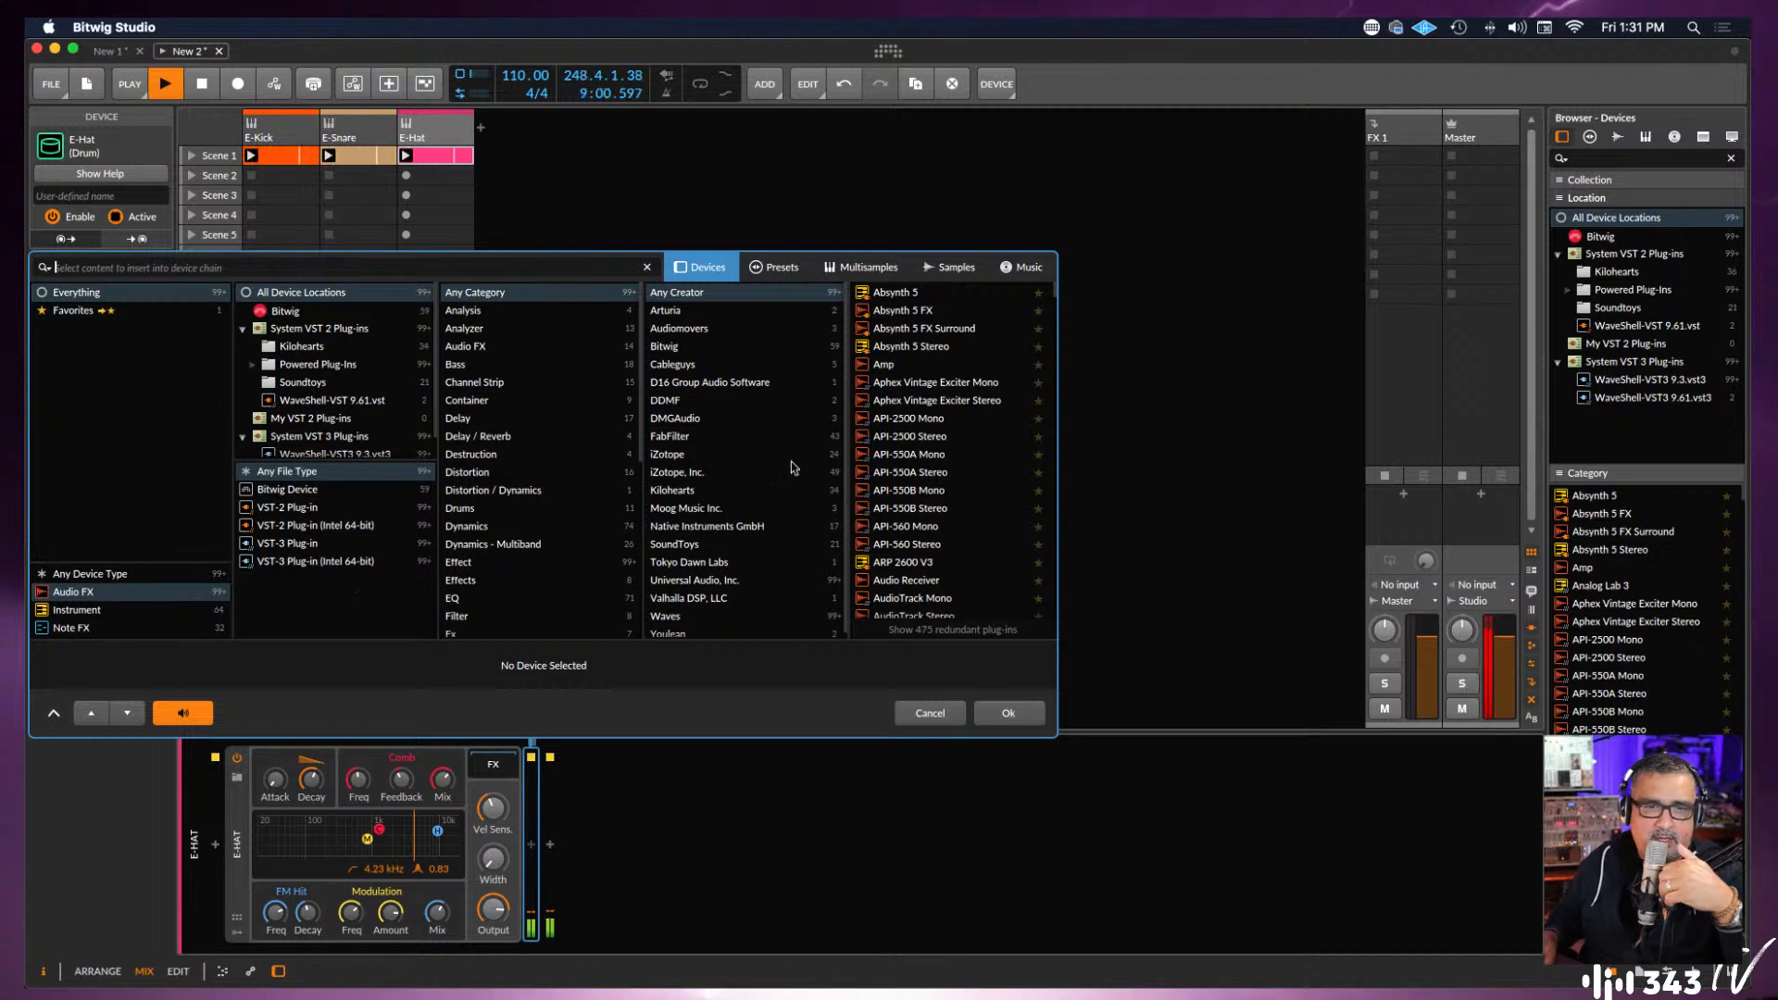
left_click(295, 313)
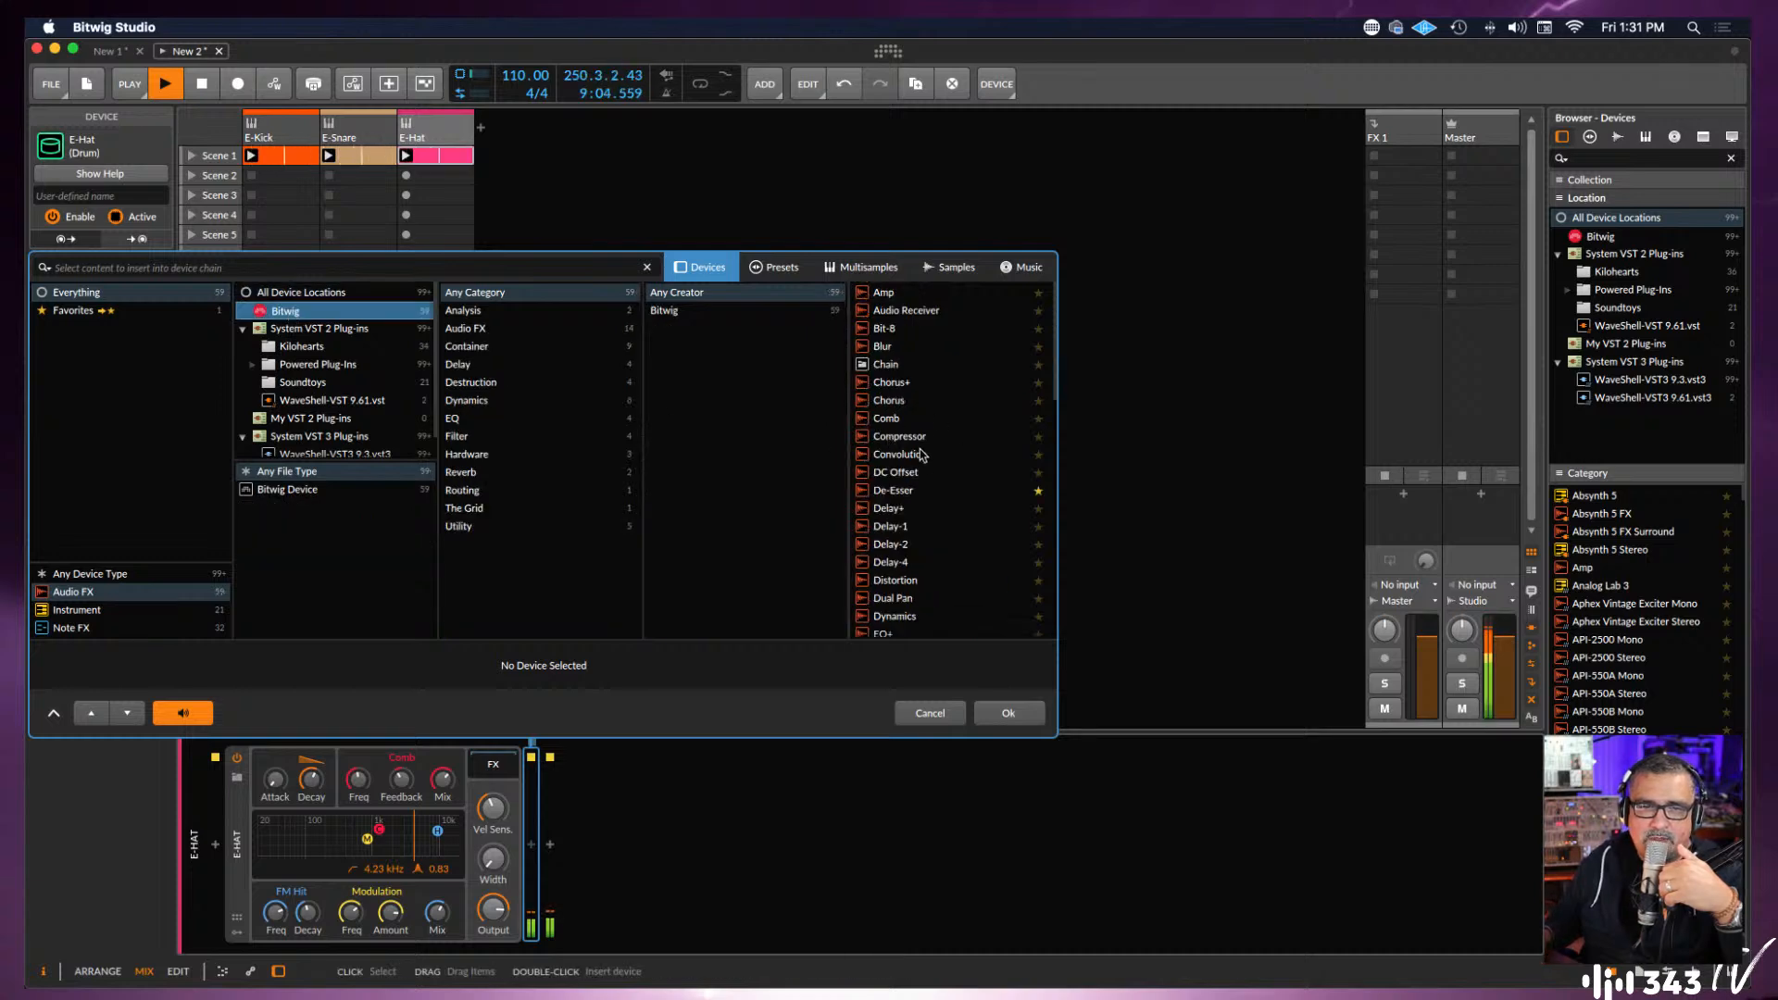
left_click(889, 419)
left_click(1007, 713)
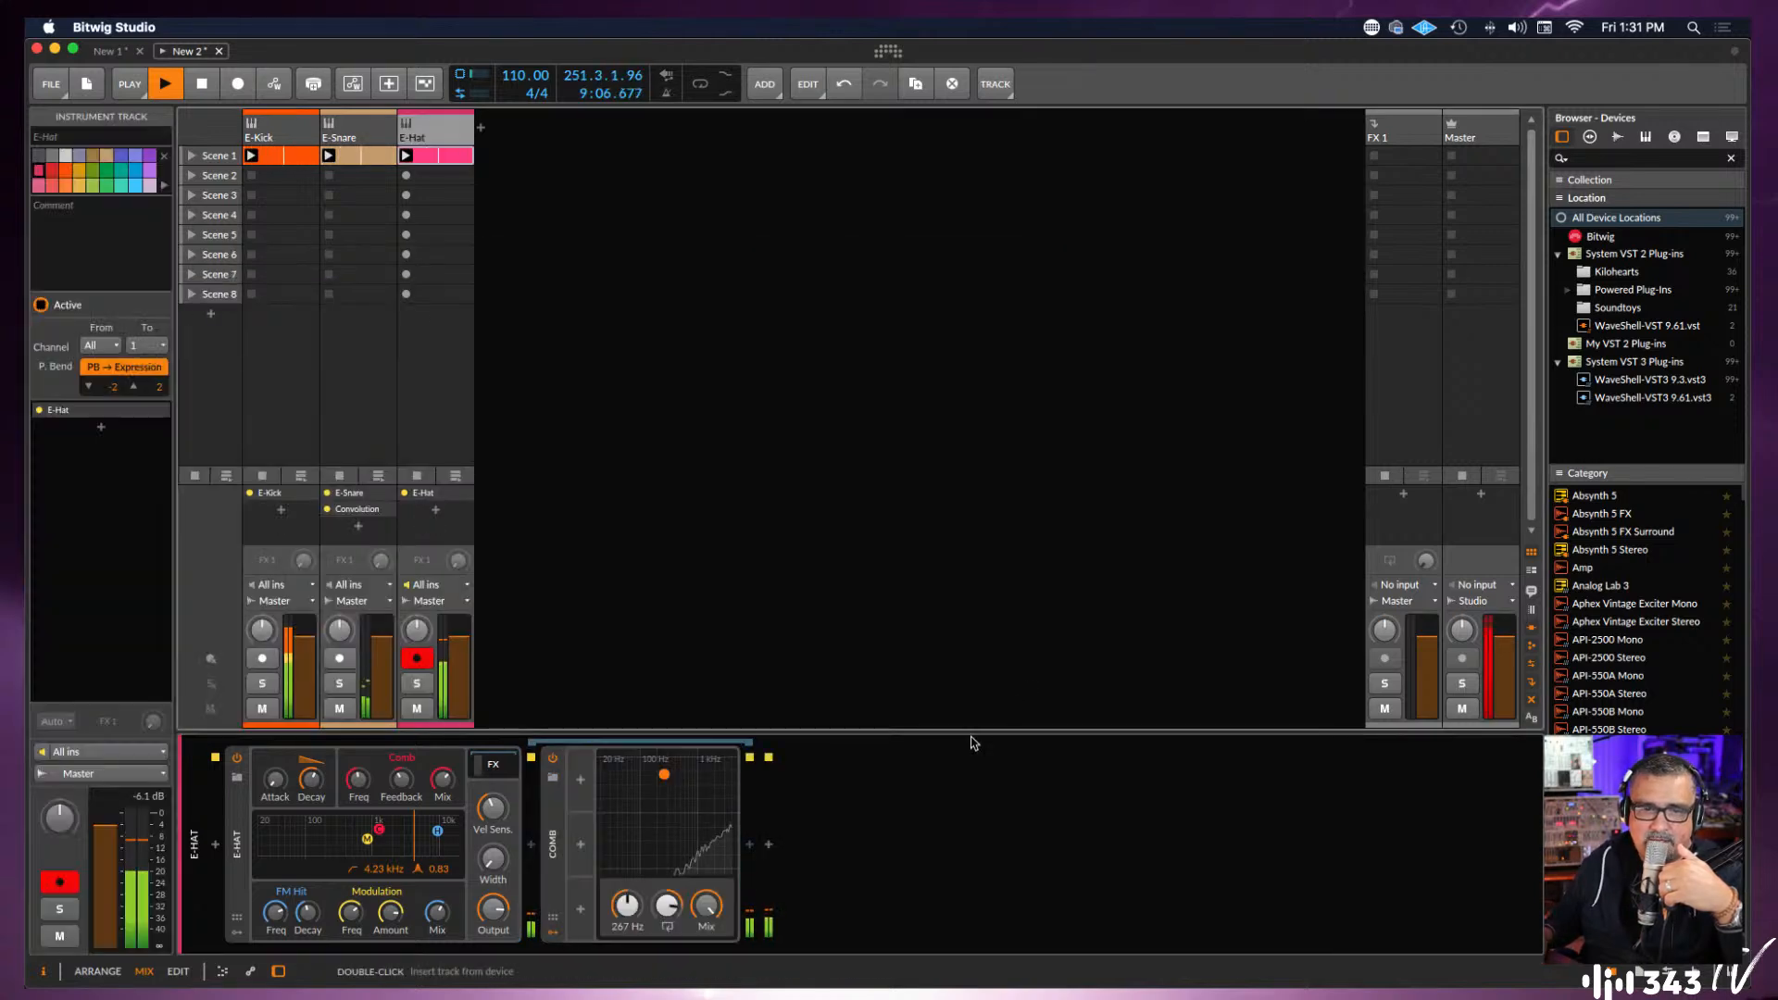
left_click_drag(626, 900, 702, 903)
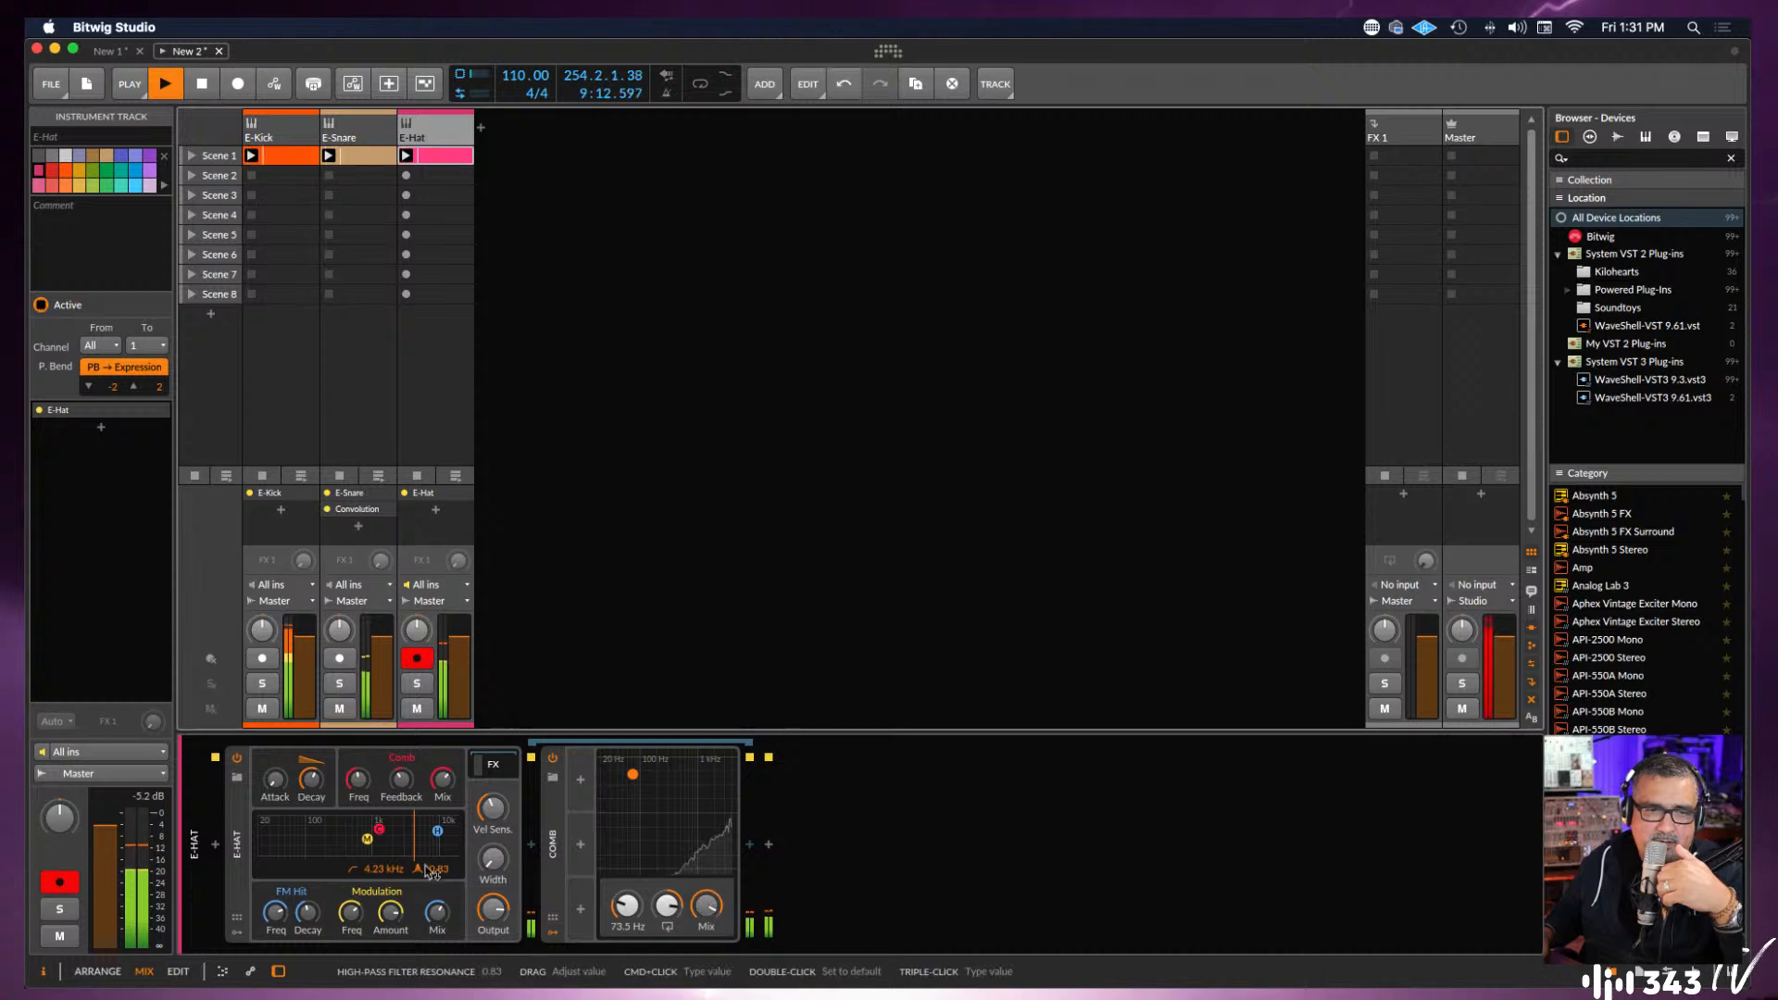
left_click_drag(315, 789, 315, 788)
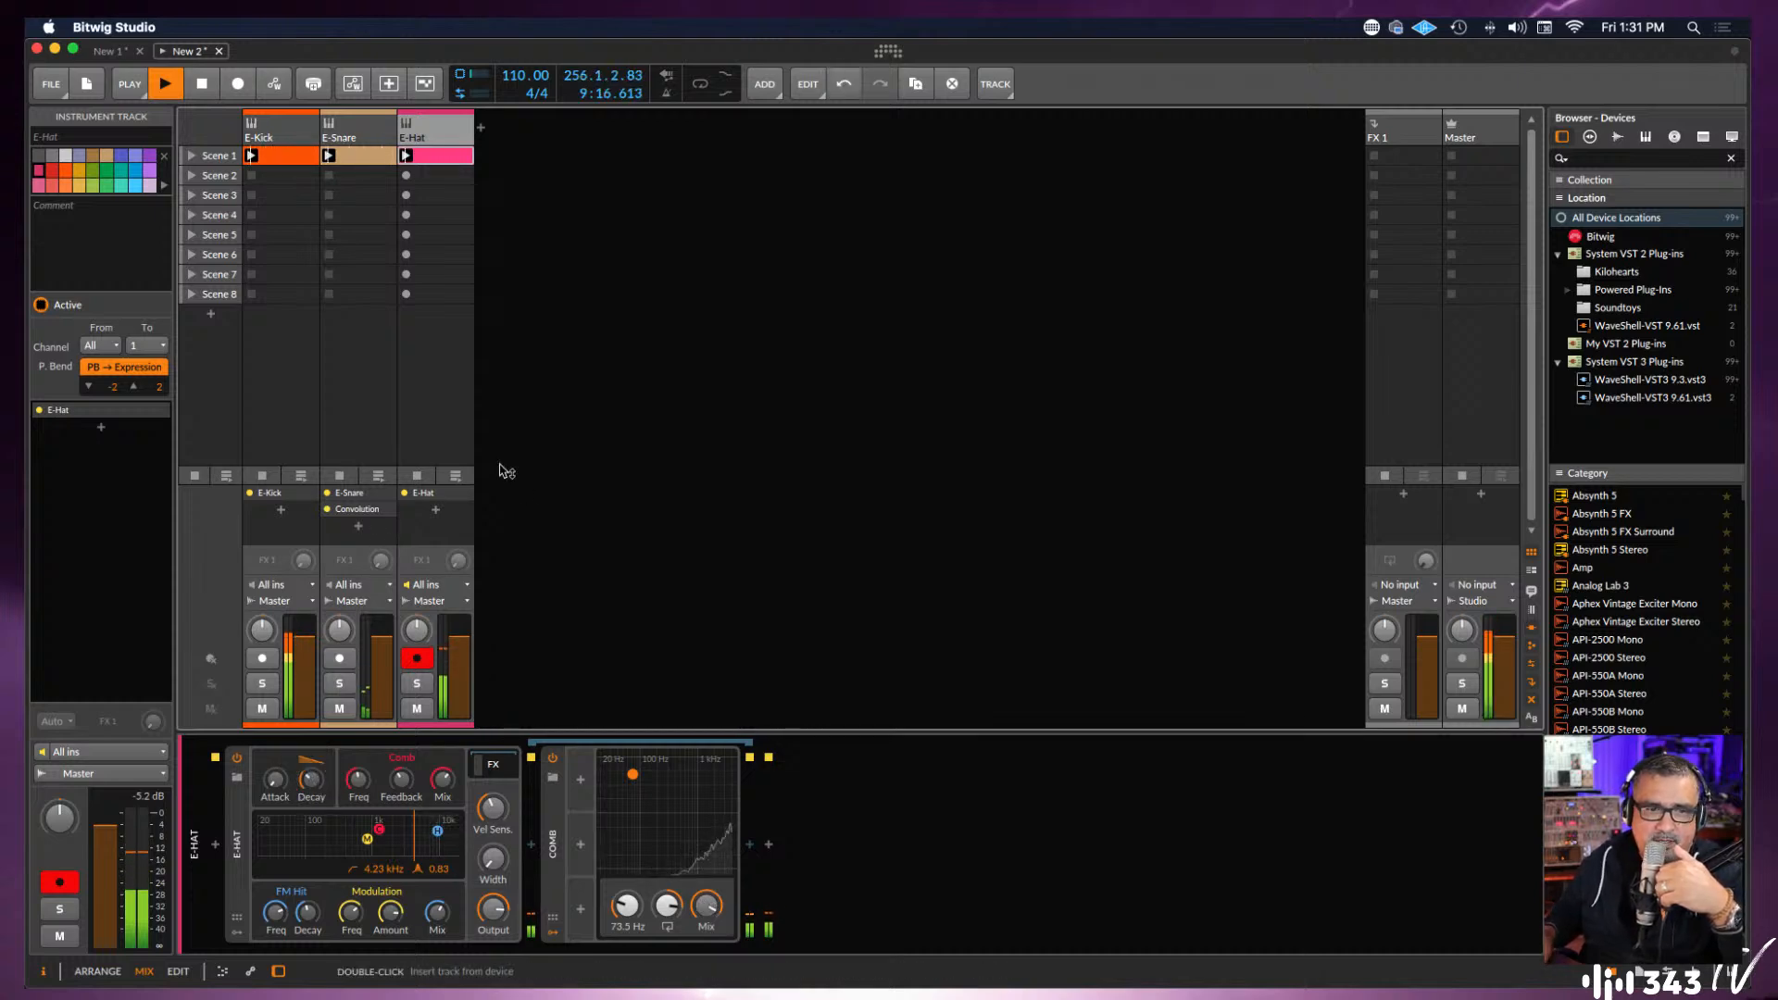
Review the E-Snare and E-Hat device chains and restart playback from the beginning.
double_click(345, 135)
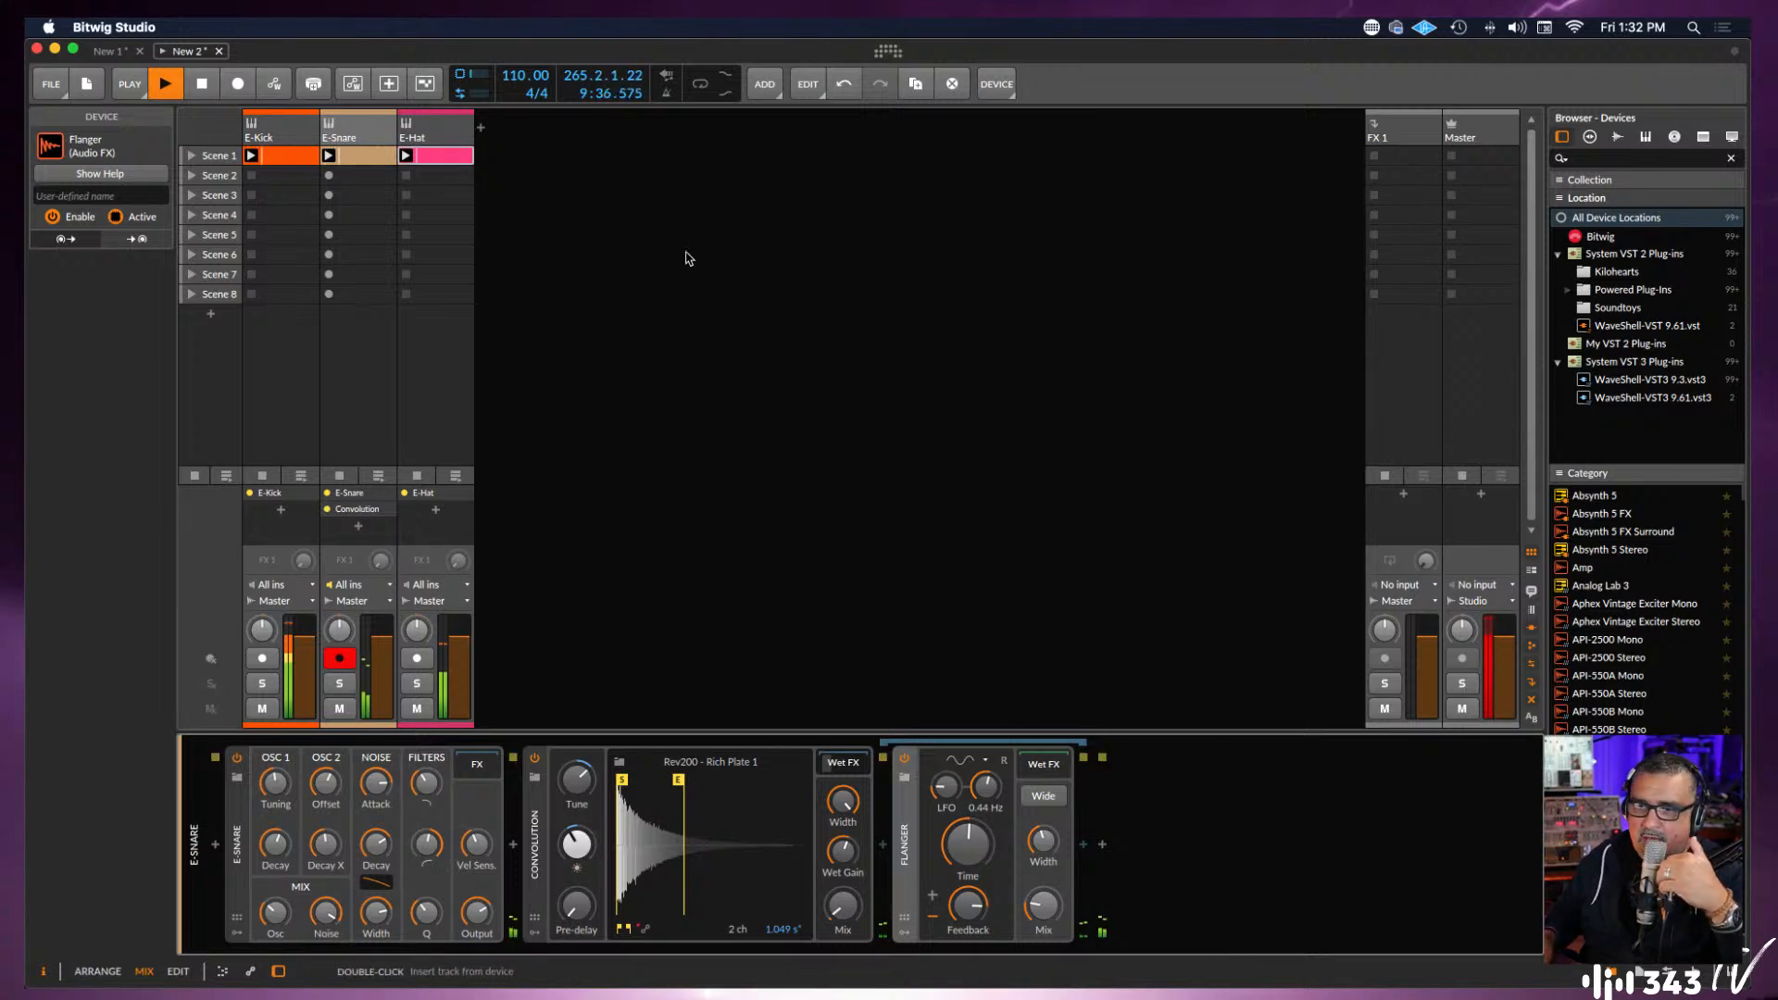
left_click(442, 131)
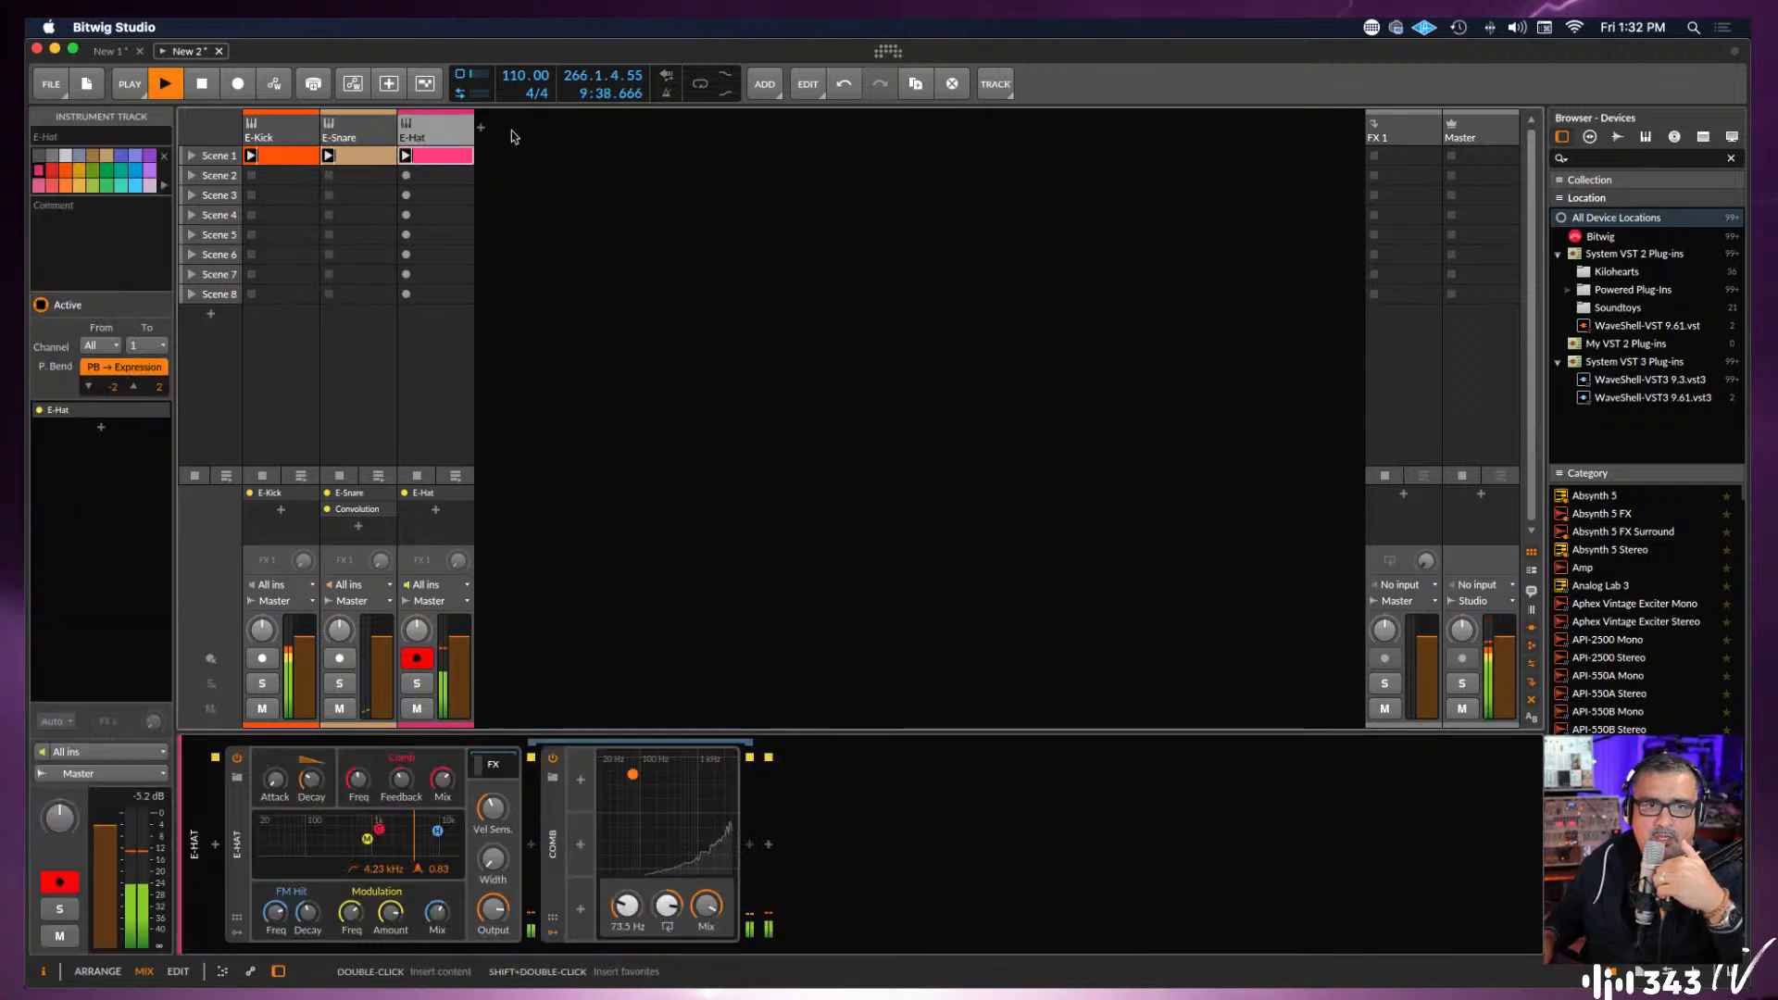
left_click(199, 81)
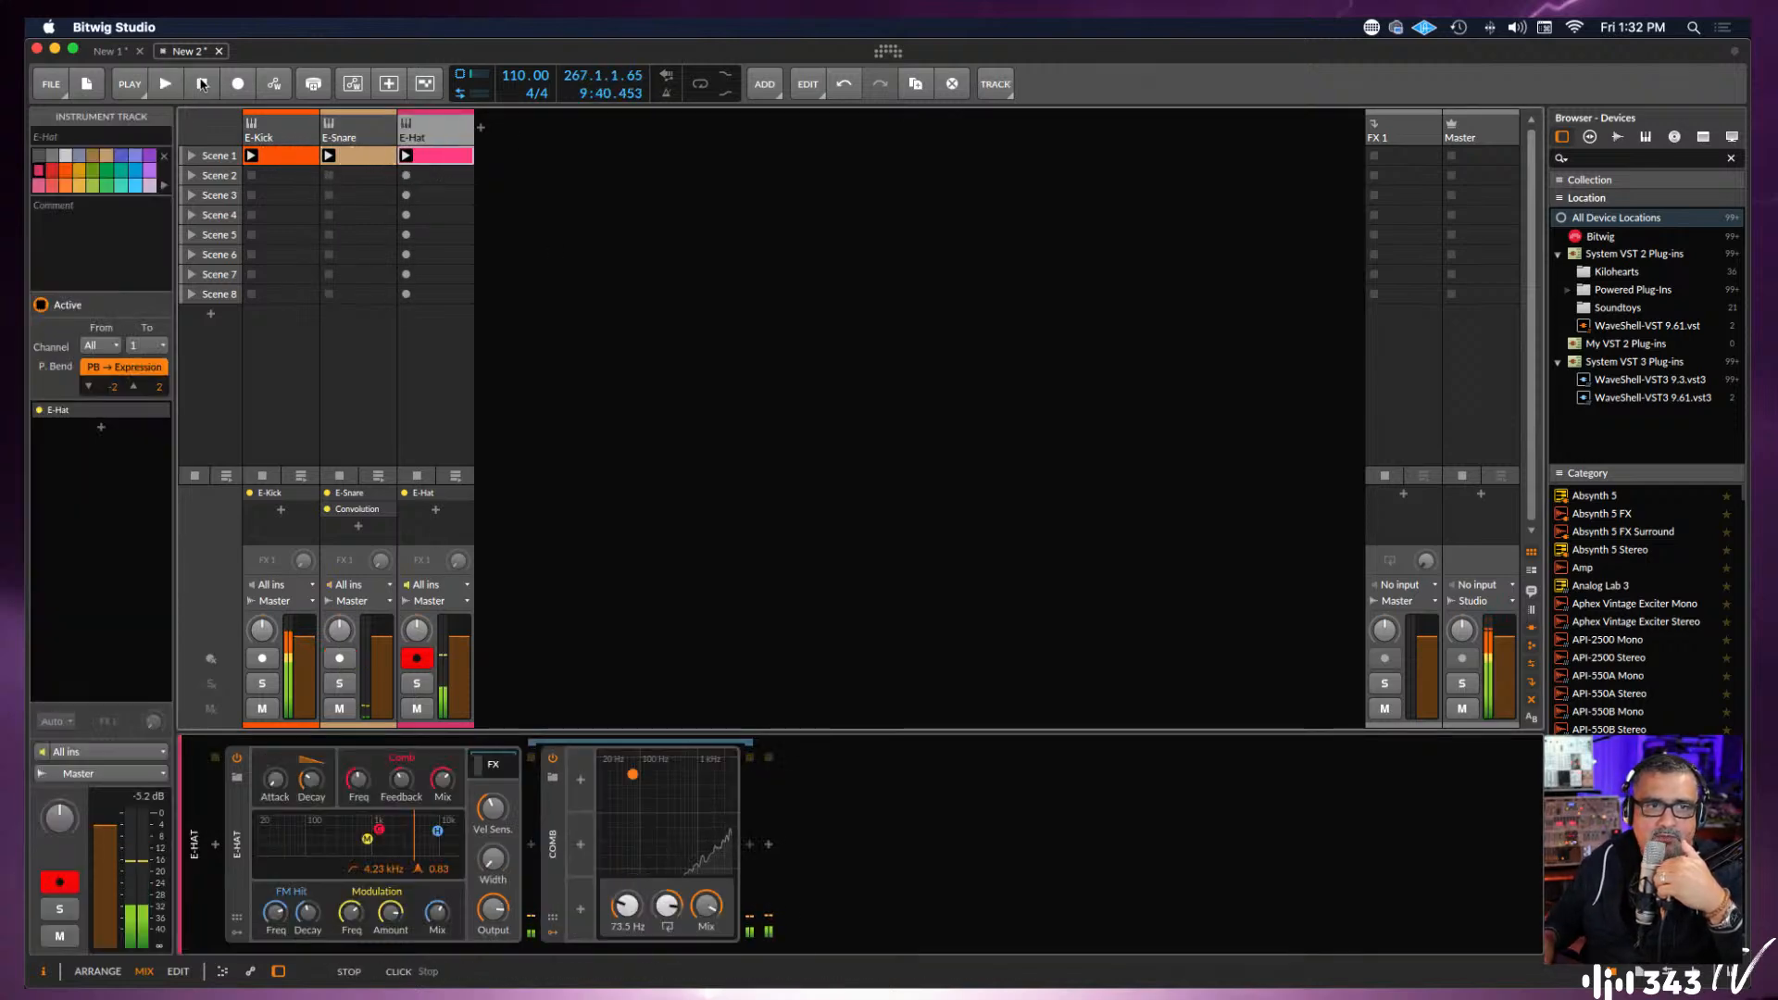
left_click(164, 83)
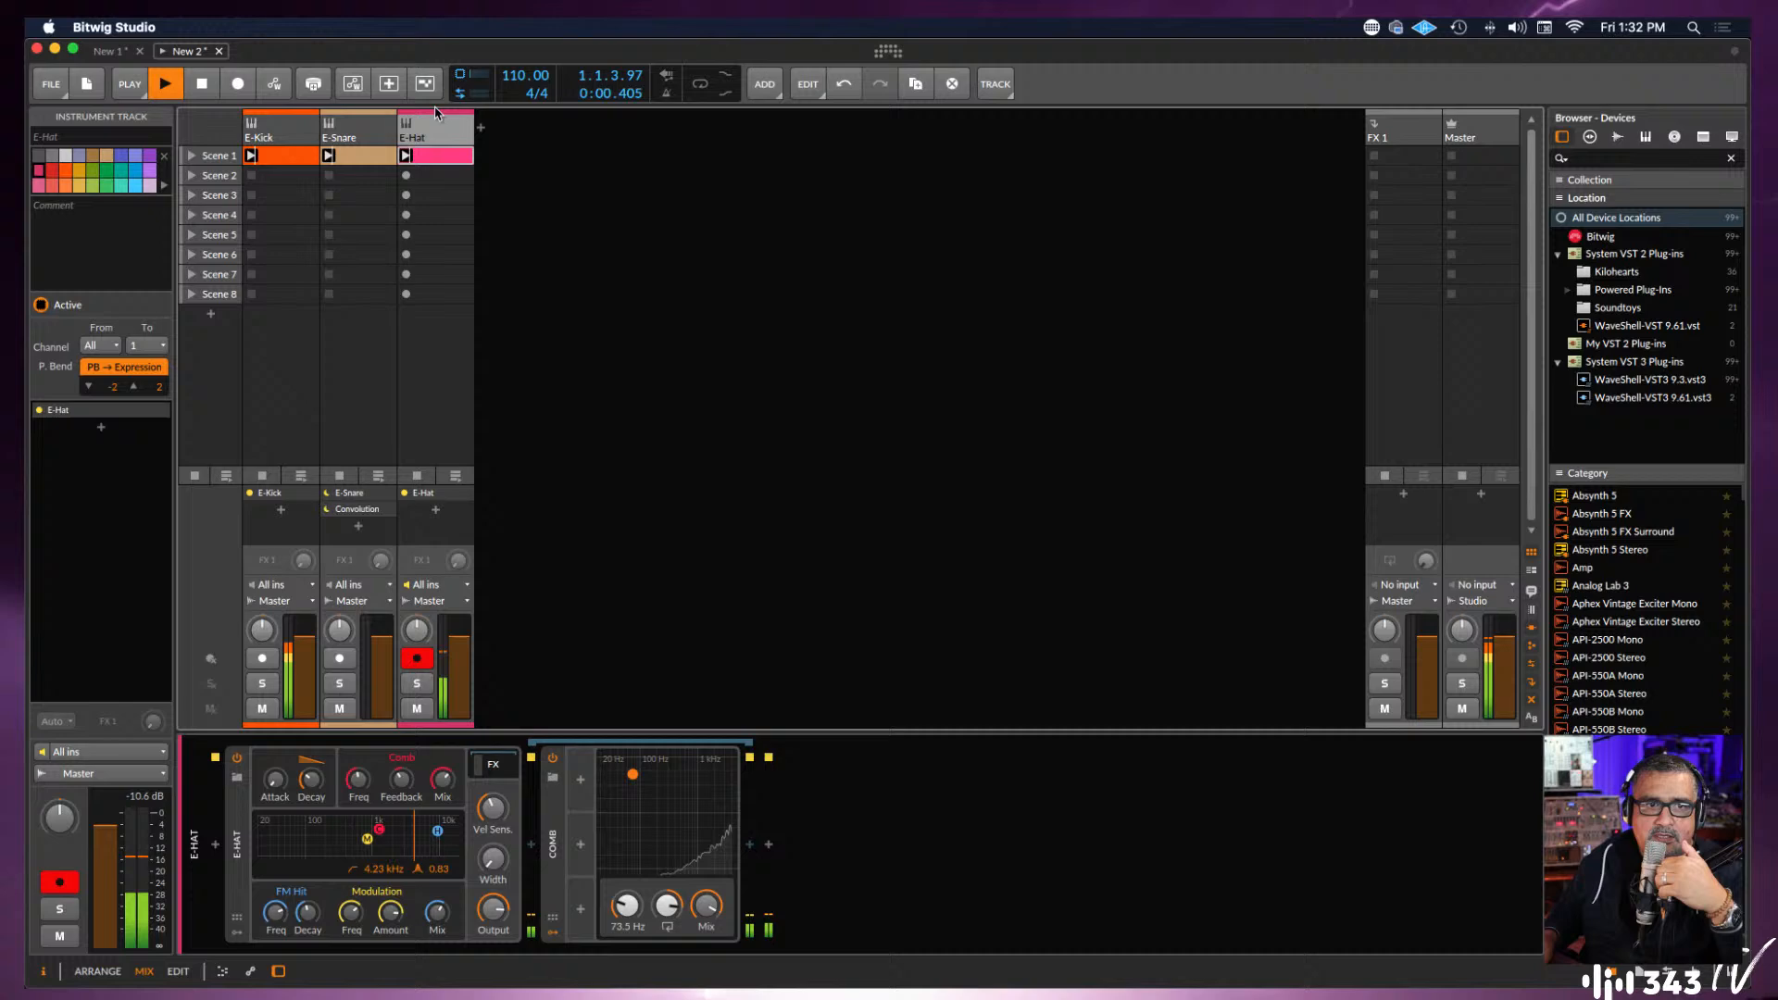
Add a fourth instrument track, narrow its device choices to Bitwig's own instruments, and stop playback.
left_click(482, 128)
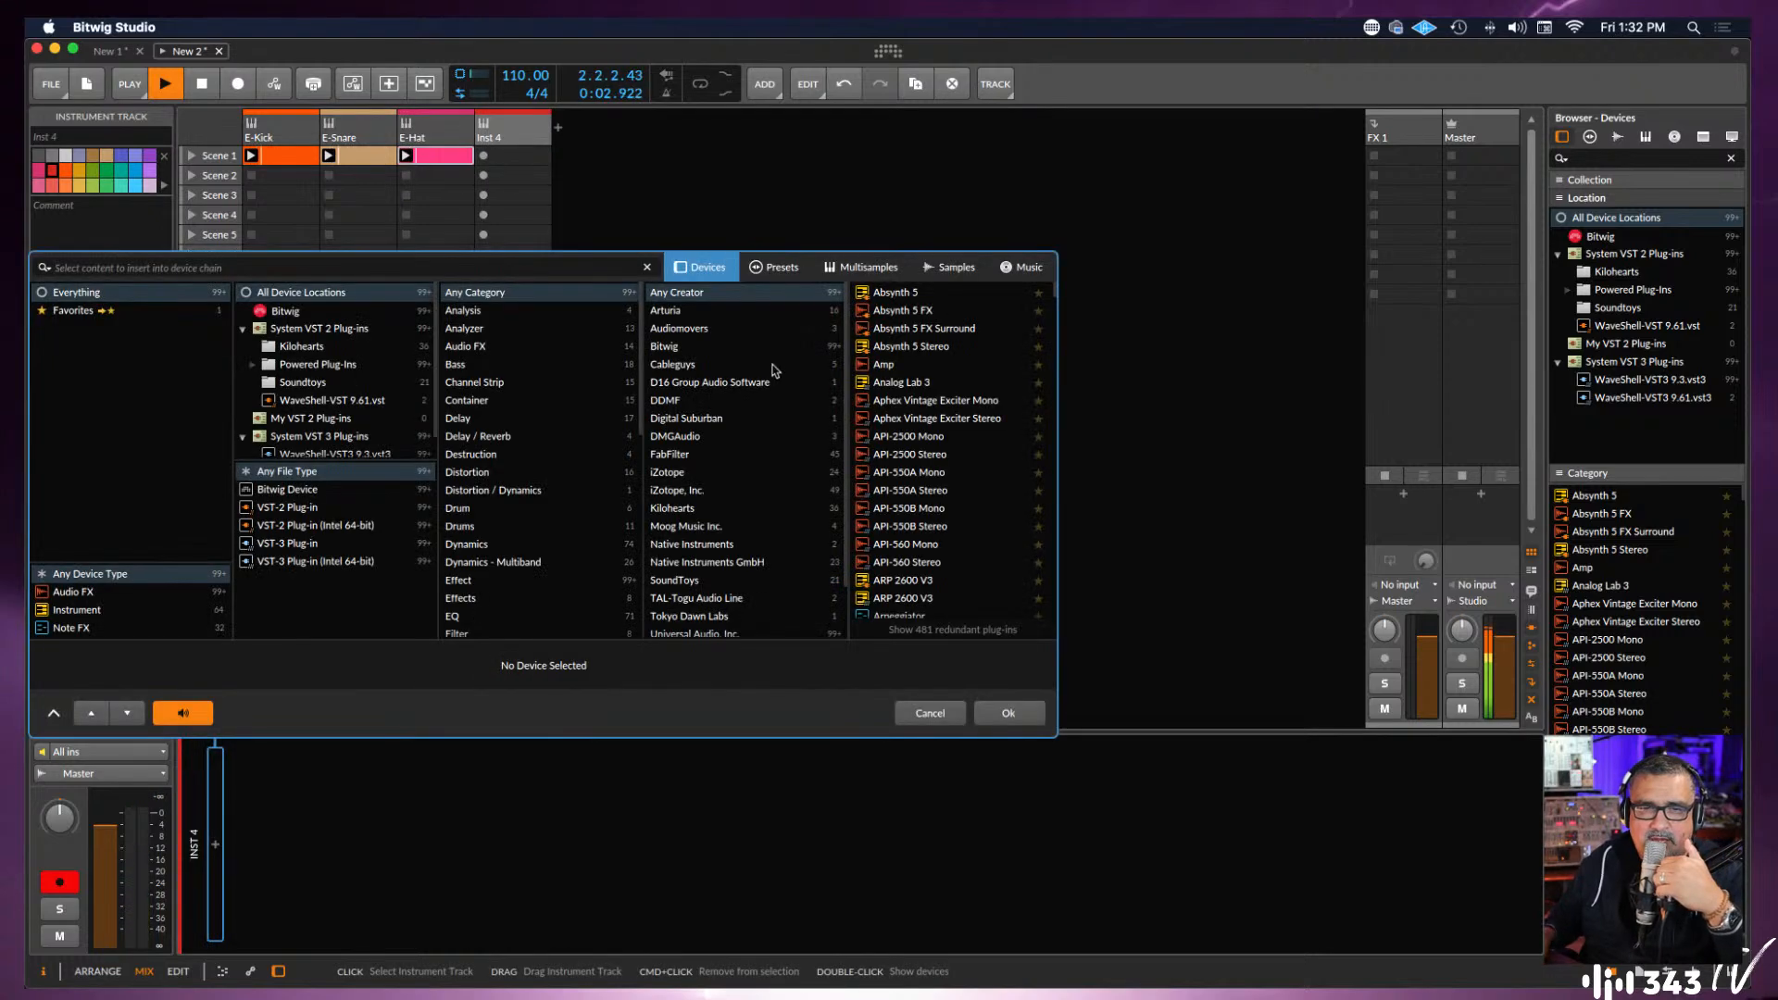
left_click(264, 311)
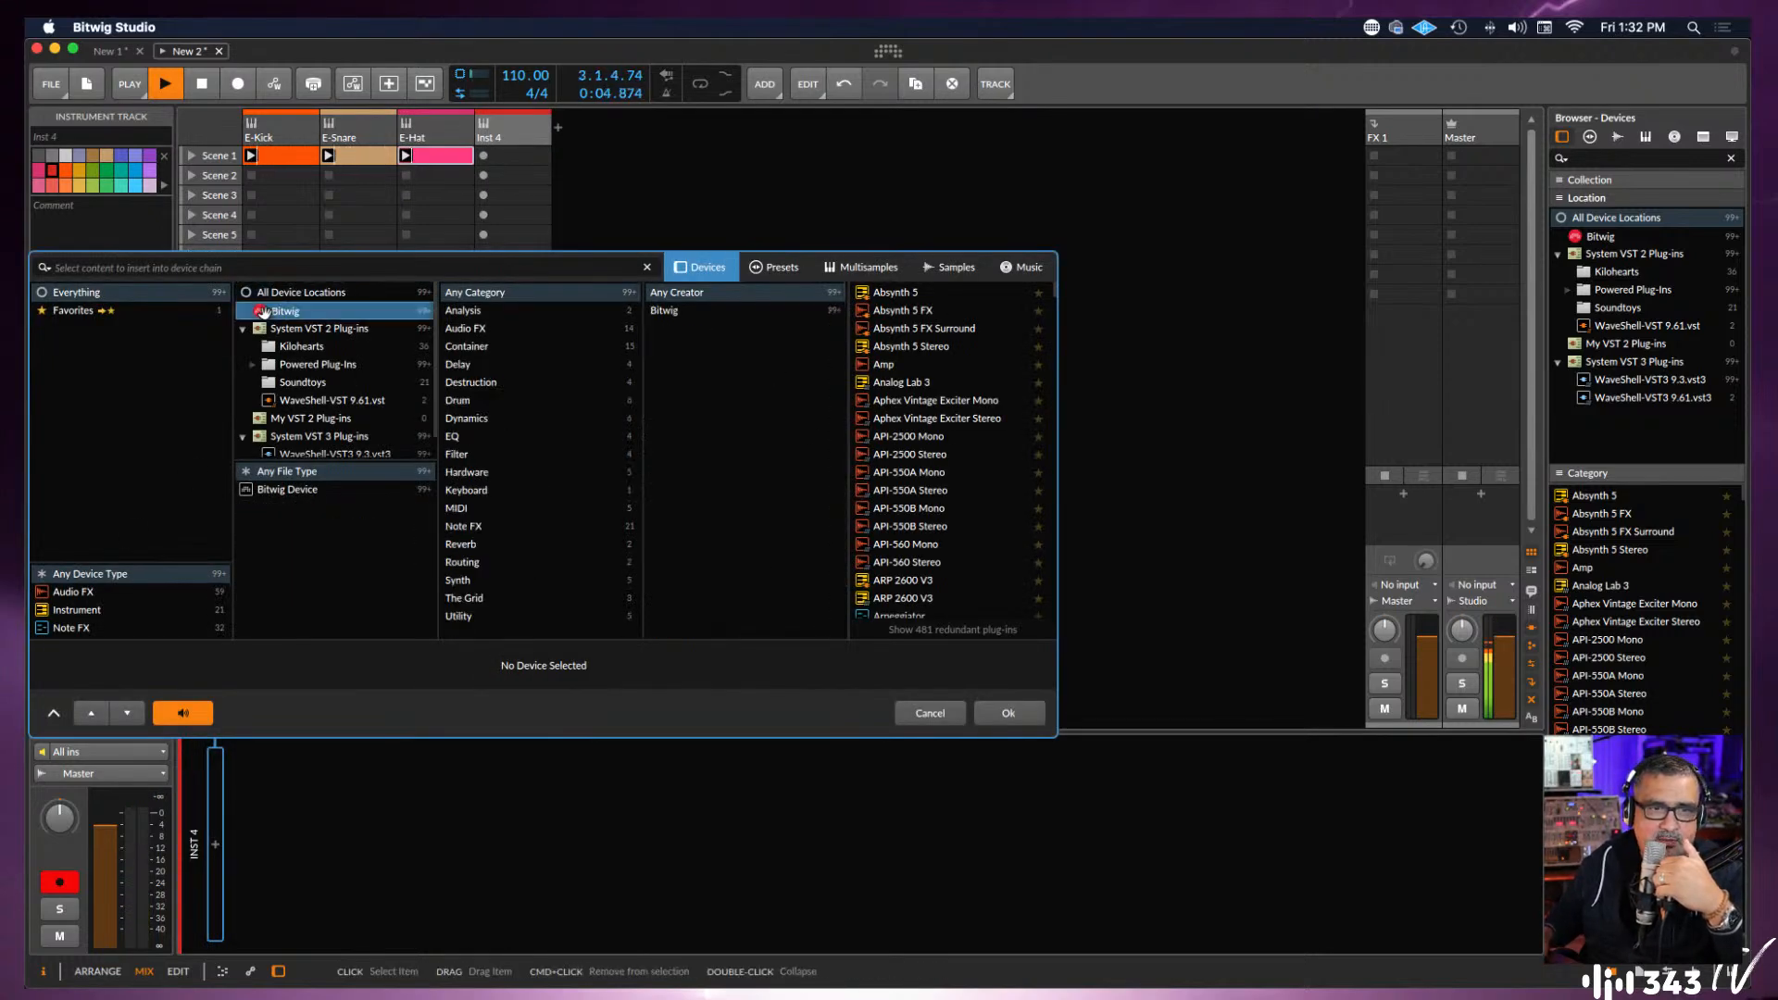
left_click(77, 611)
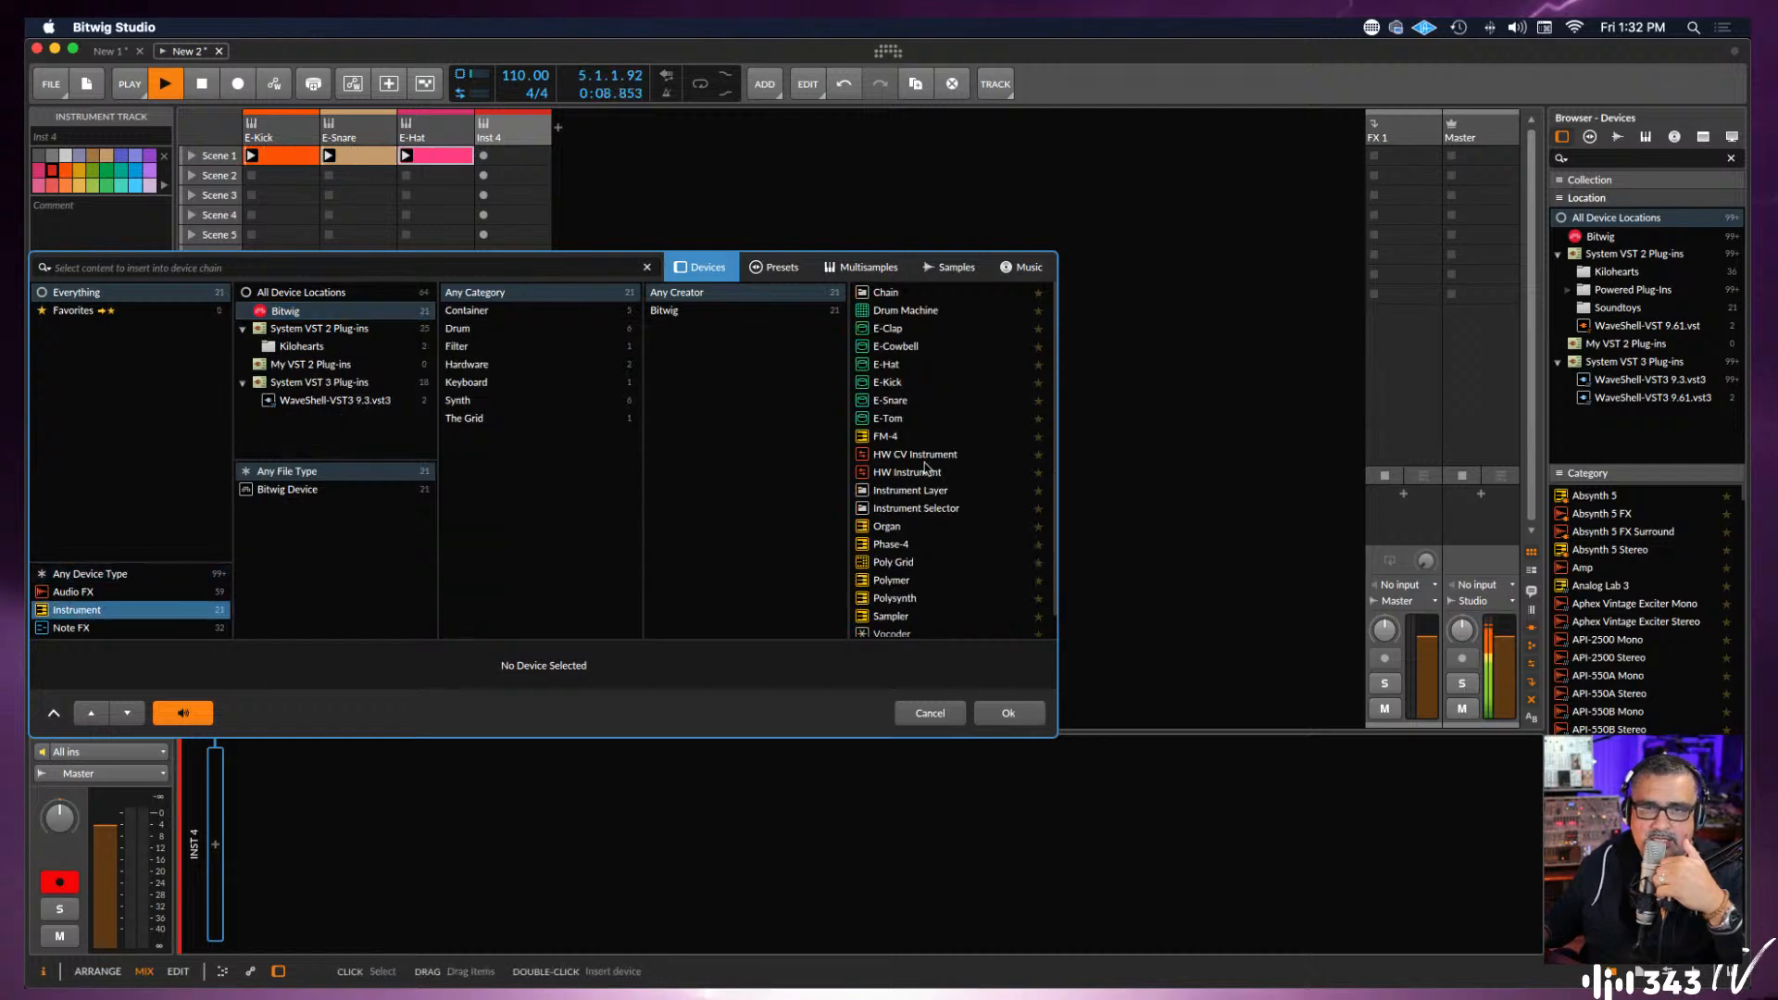
scroll(925, 467, "down", 1)
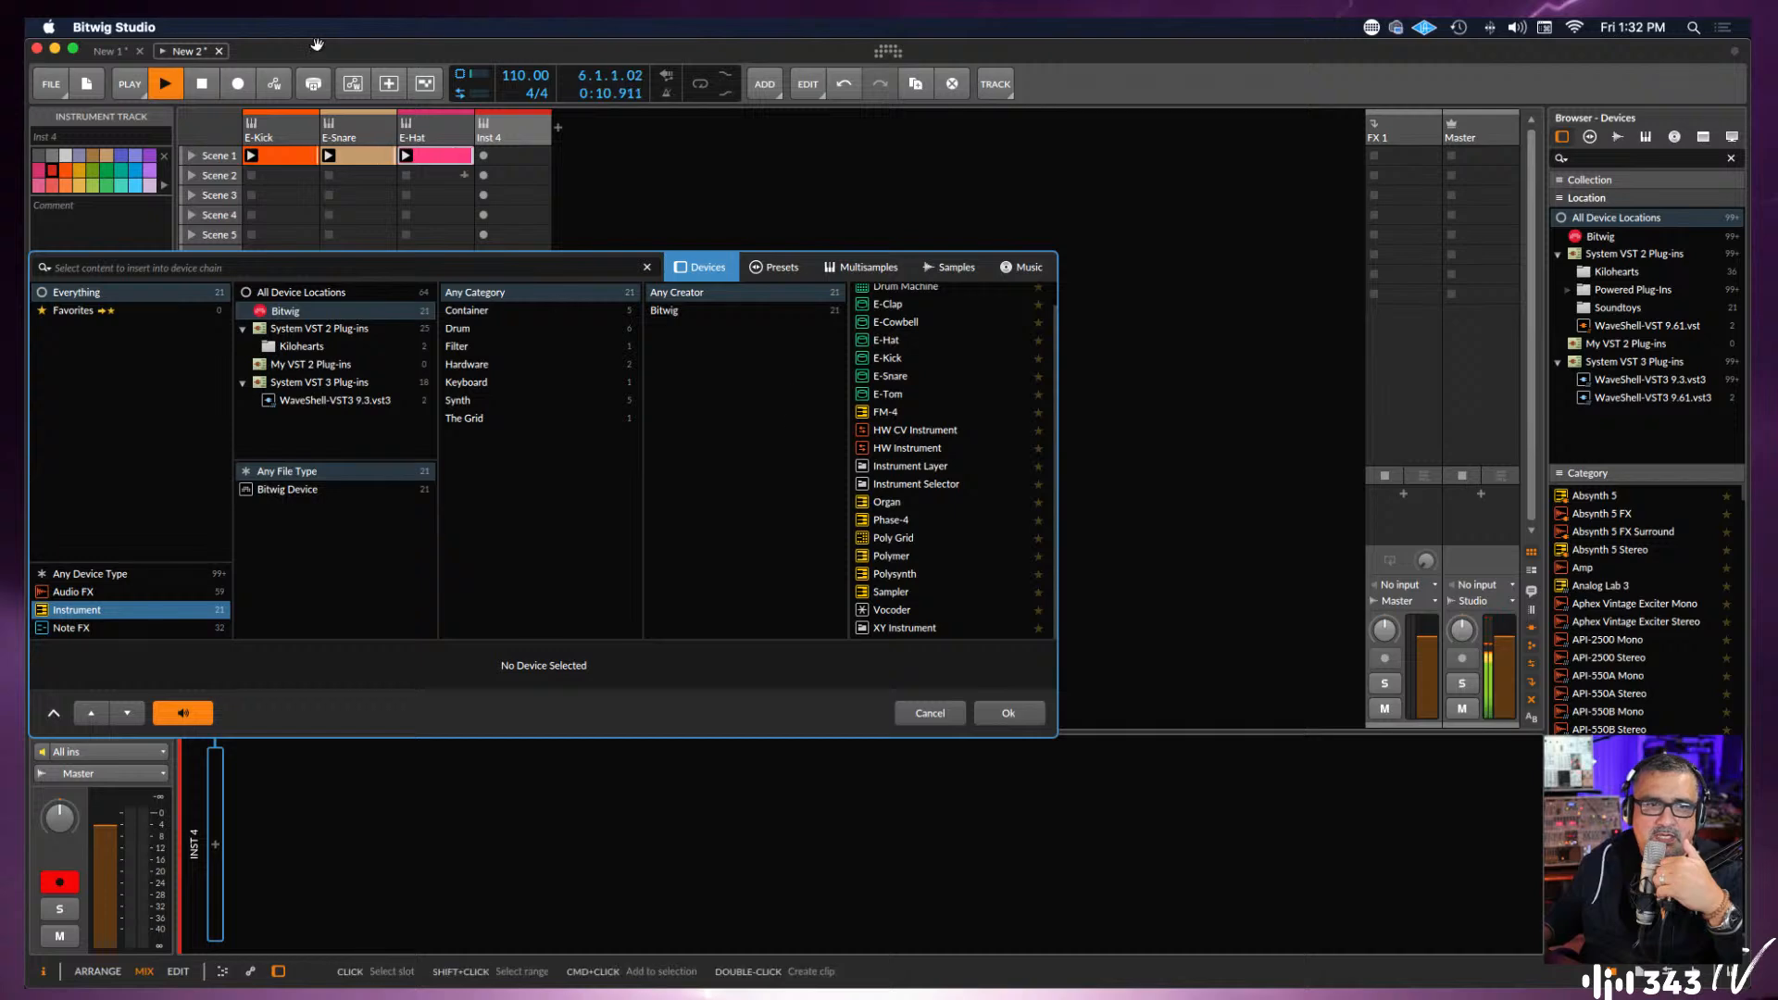
key("space")
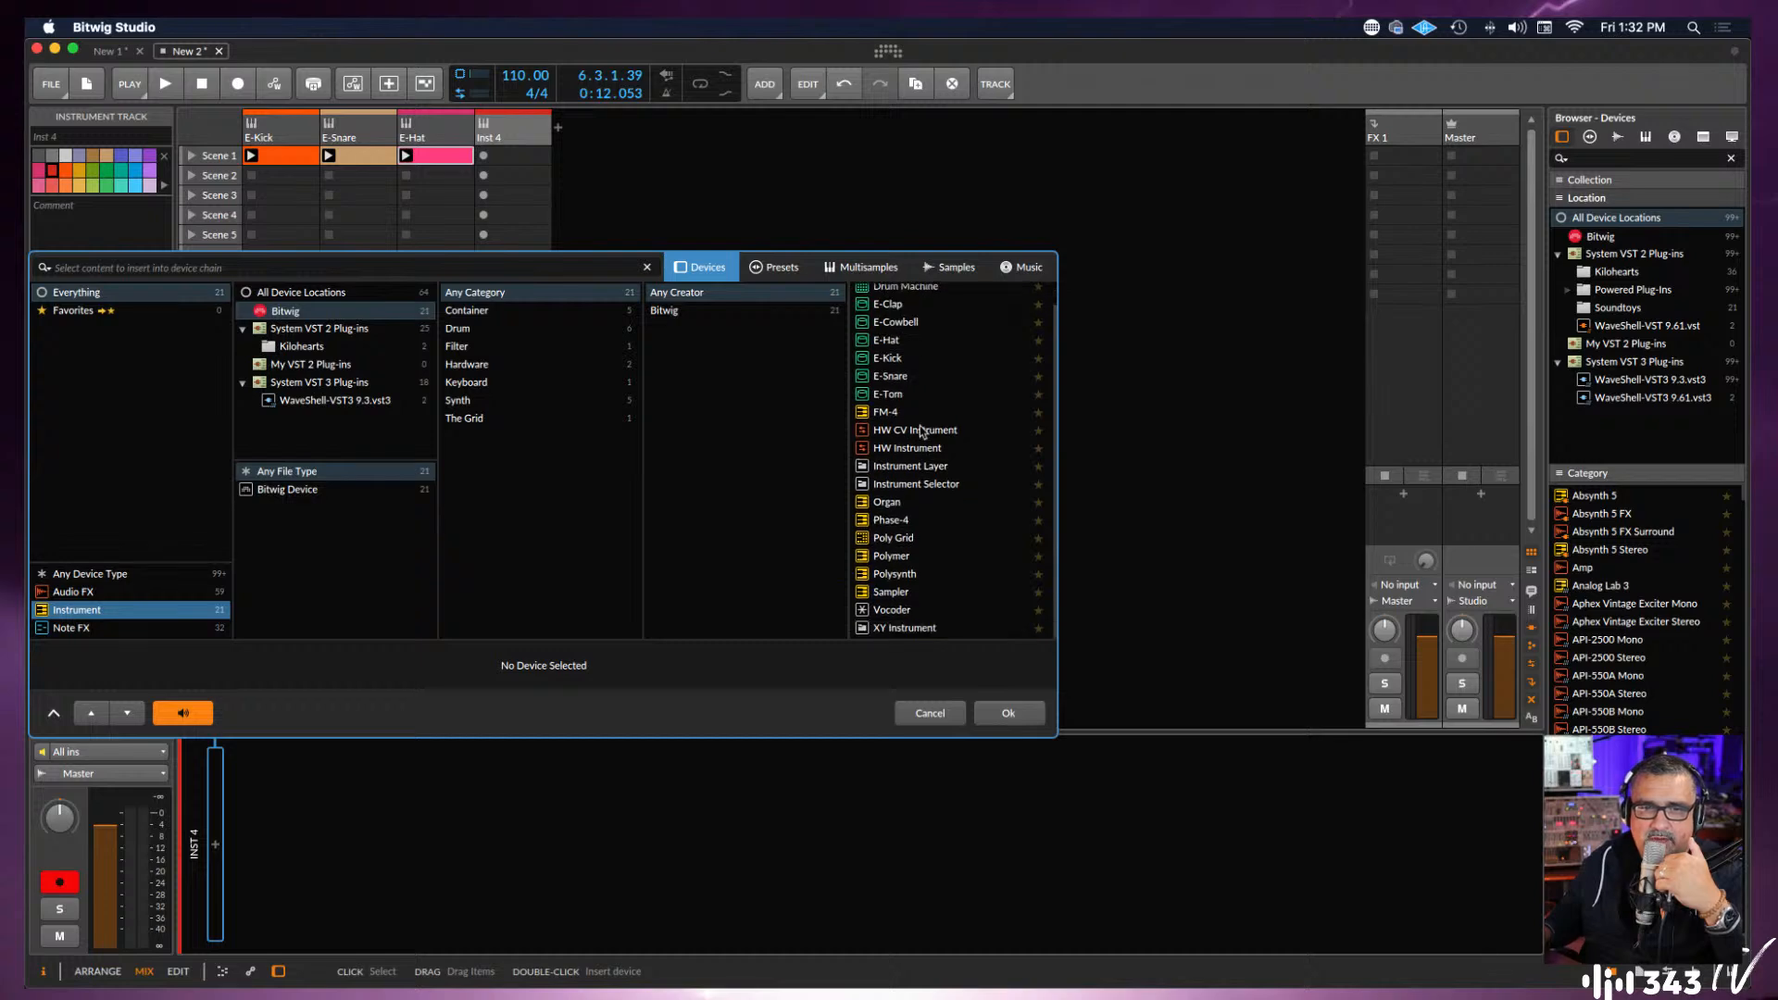
Preview instruments including FM-4, Organ, Polymer and Polysynth, and load Poly Grid onto the new track.
left_click(862, 413)
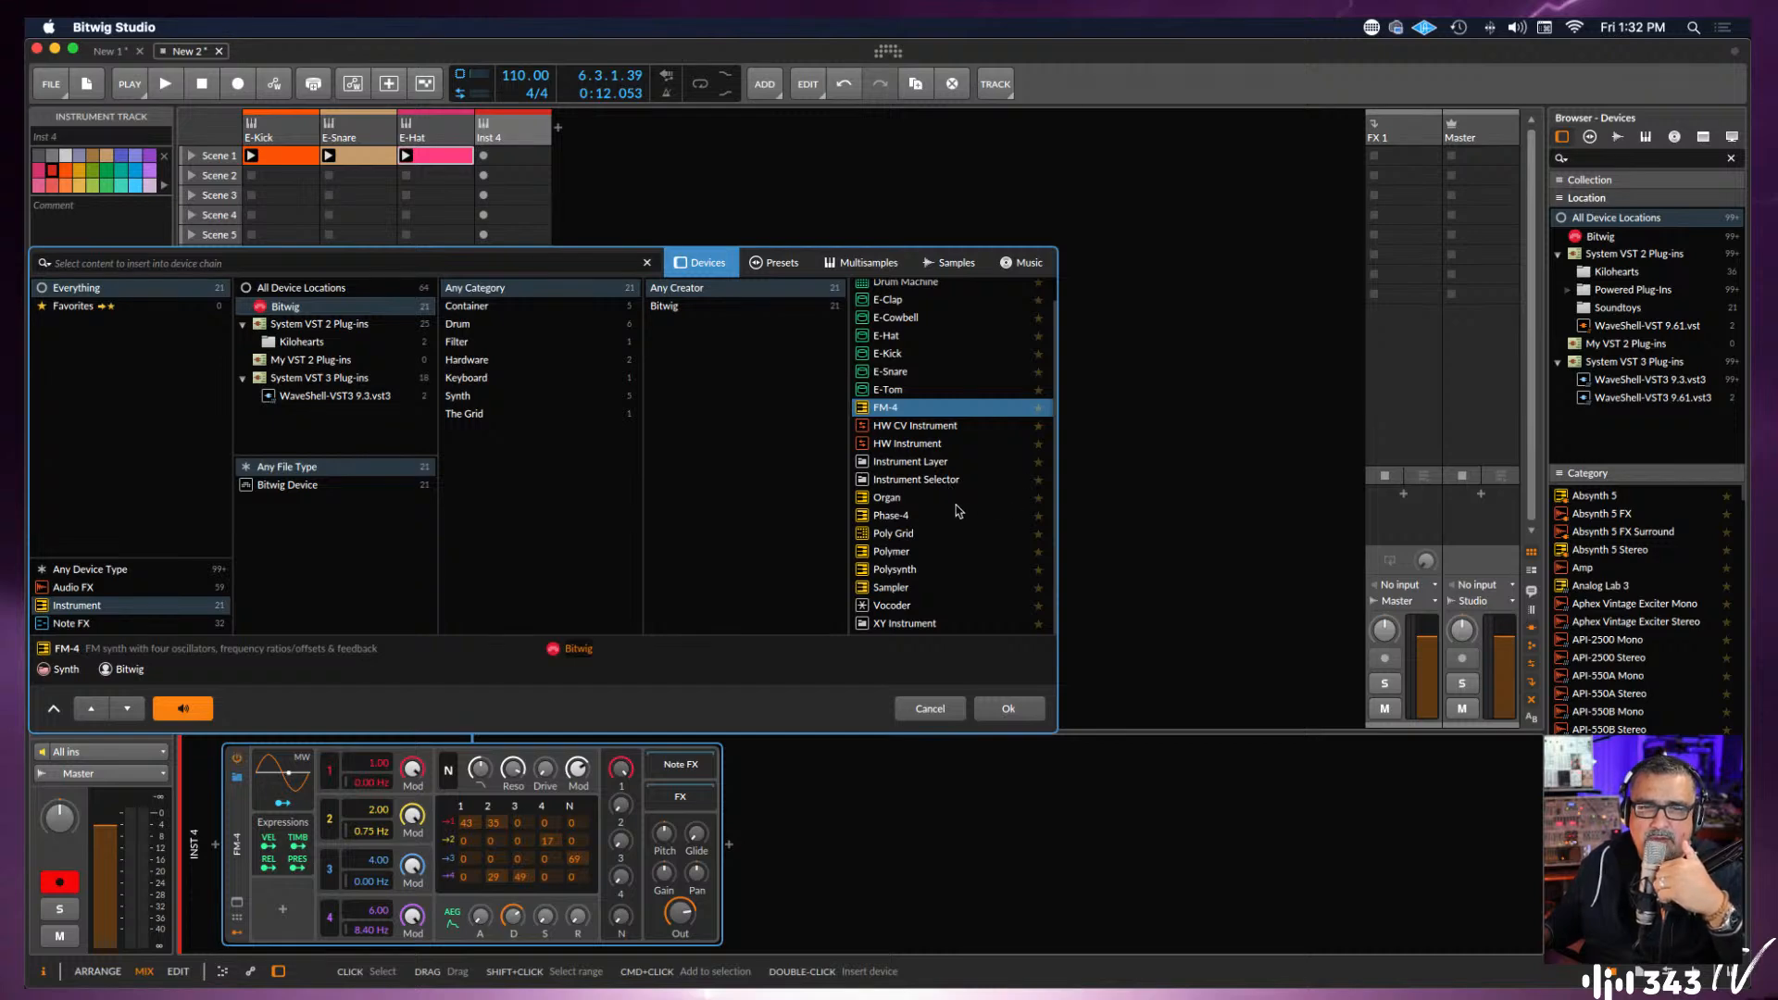
left_click(884, 513)
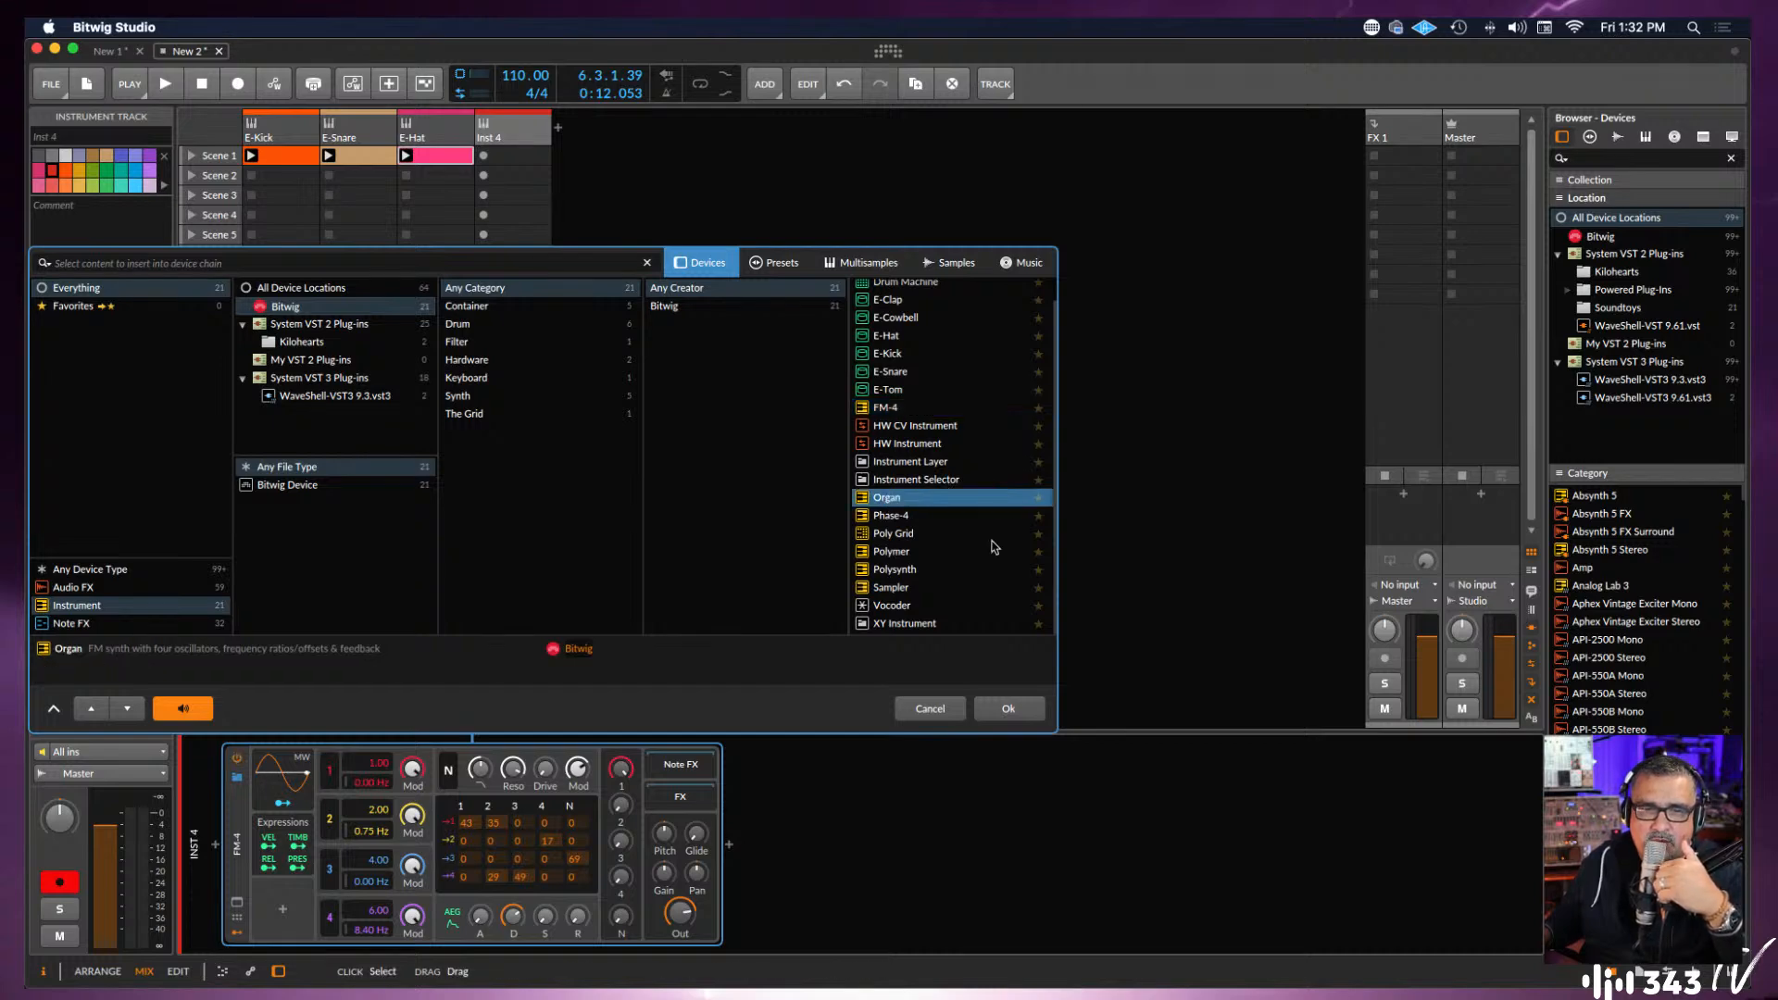
left_click(894, 535)
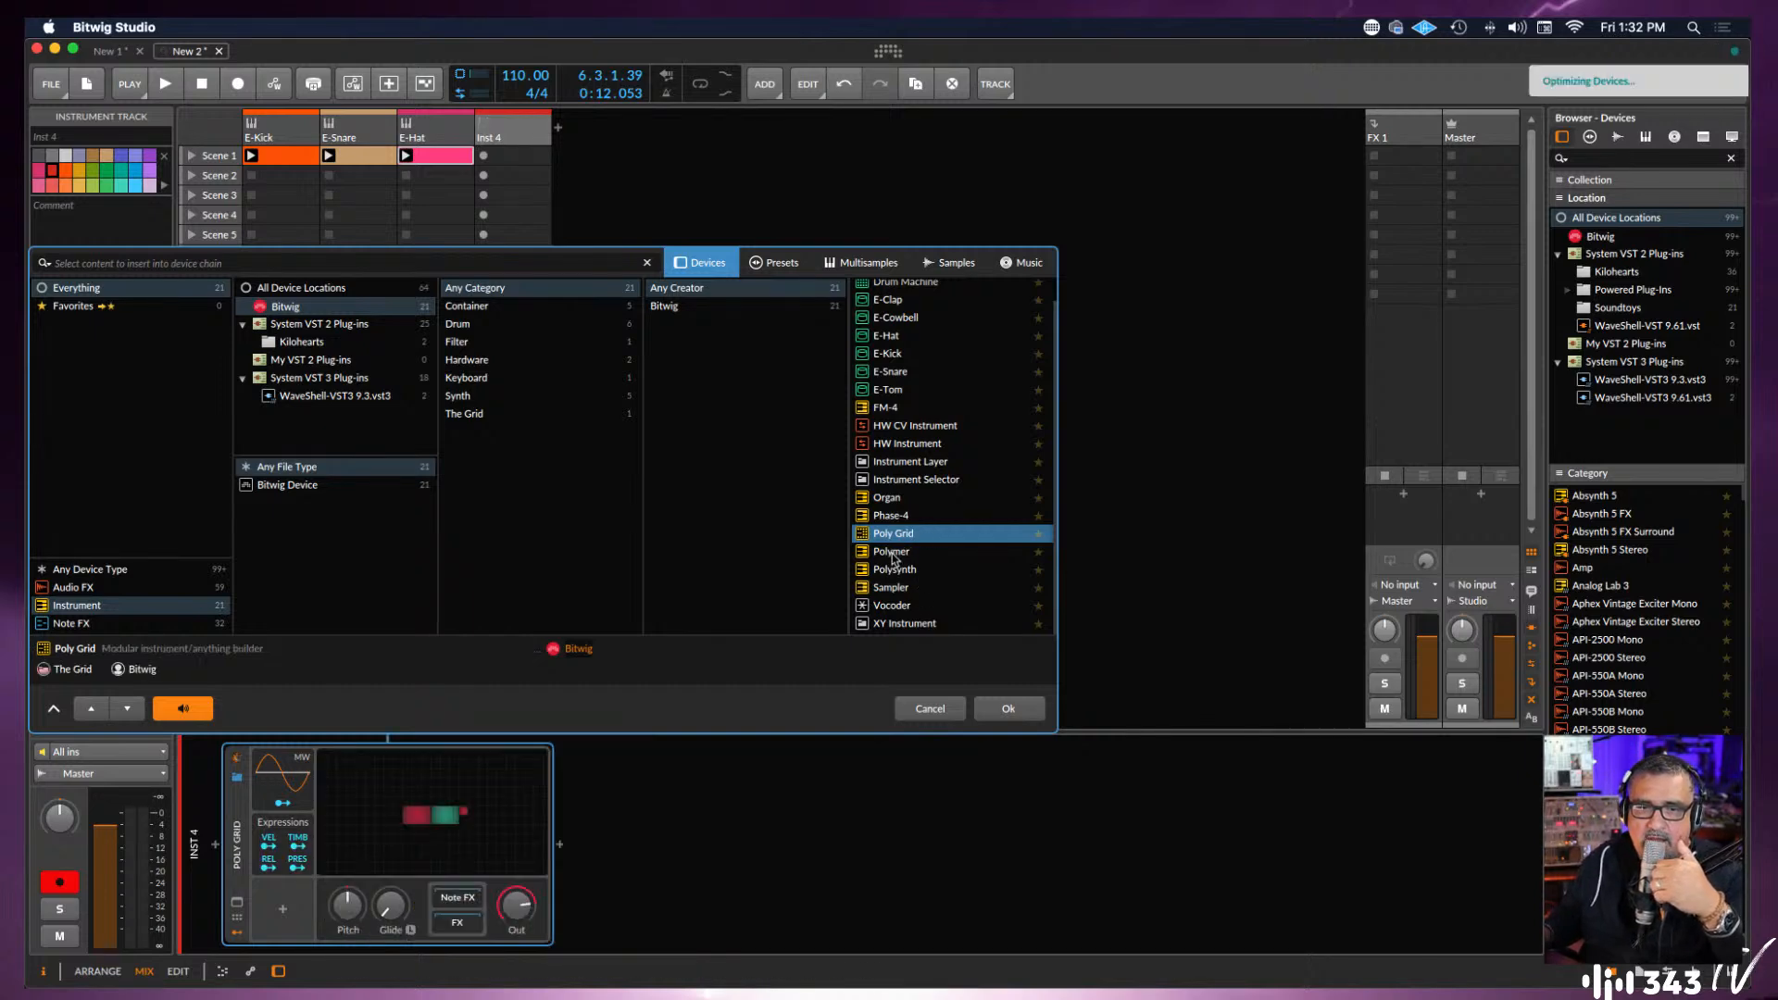
left_click(892, 552)
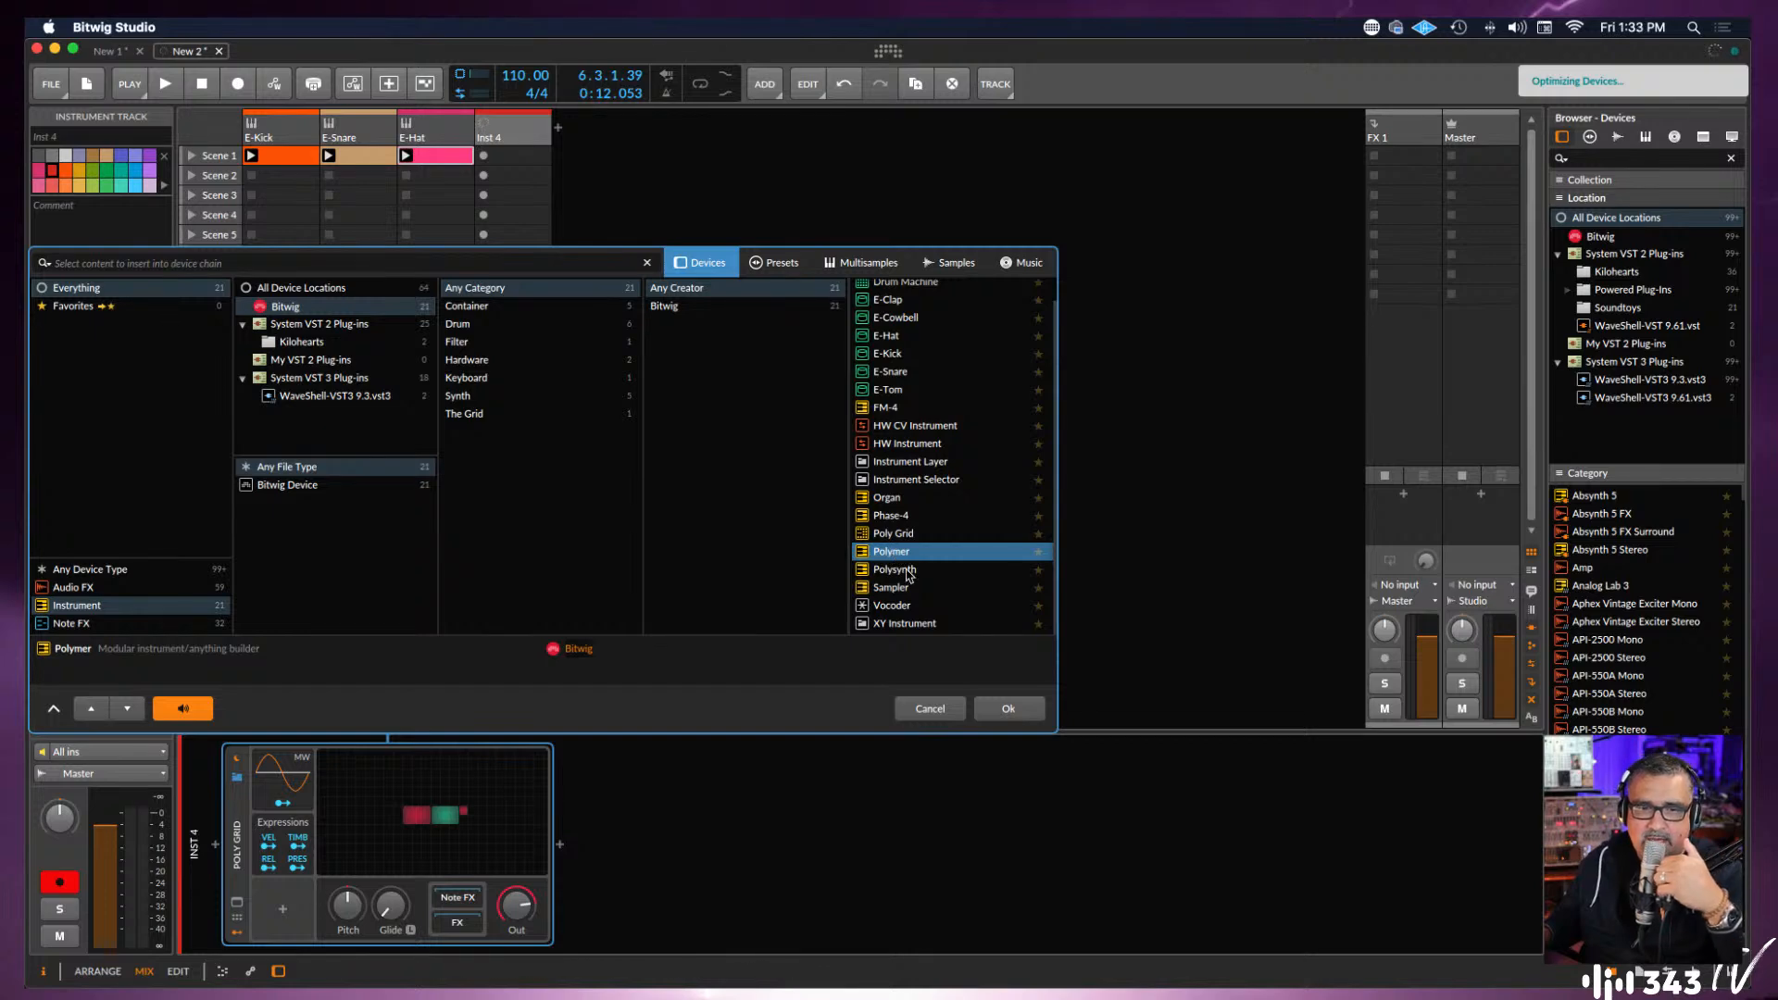
left_click(899, 569)
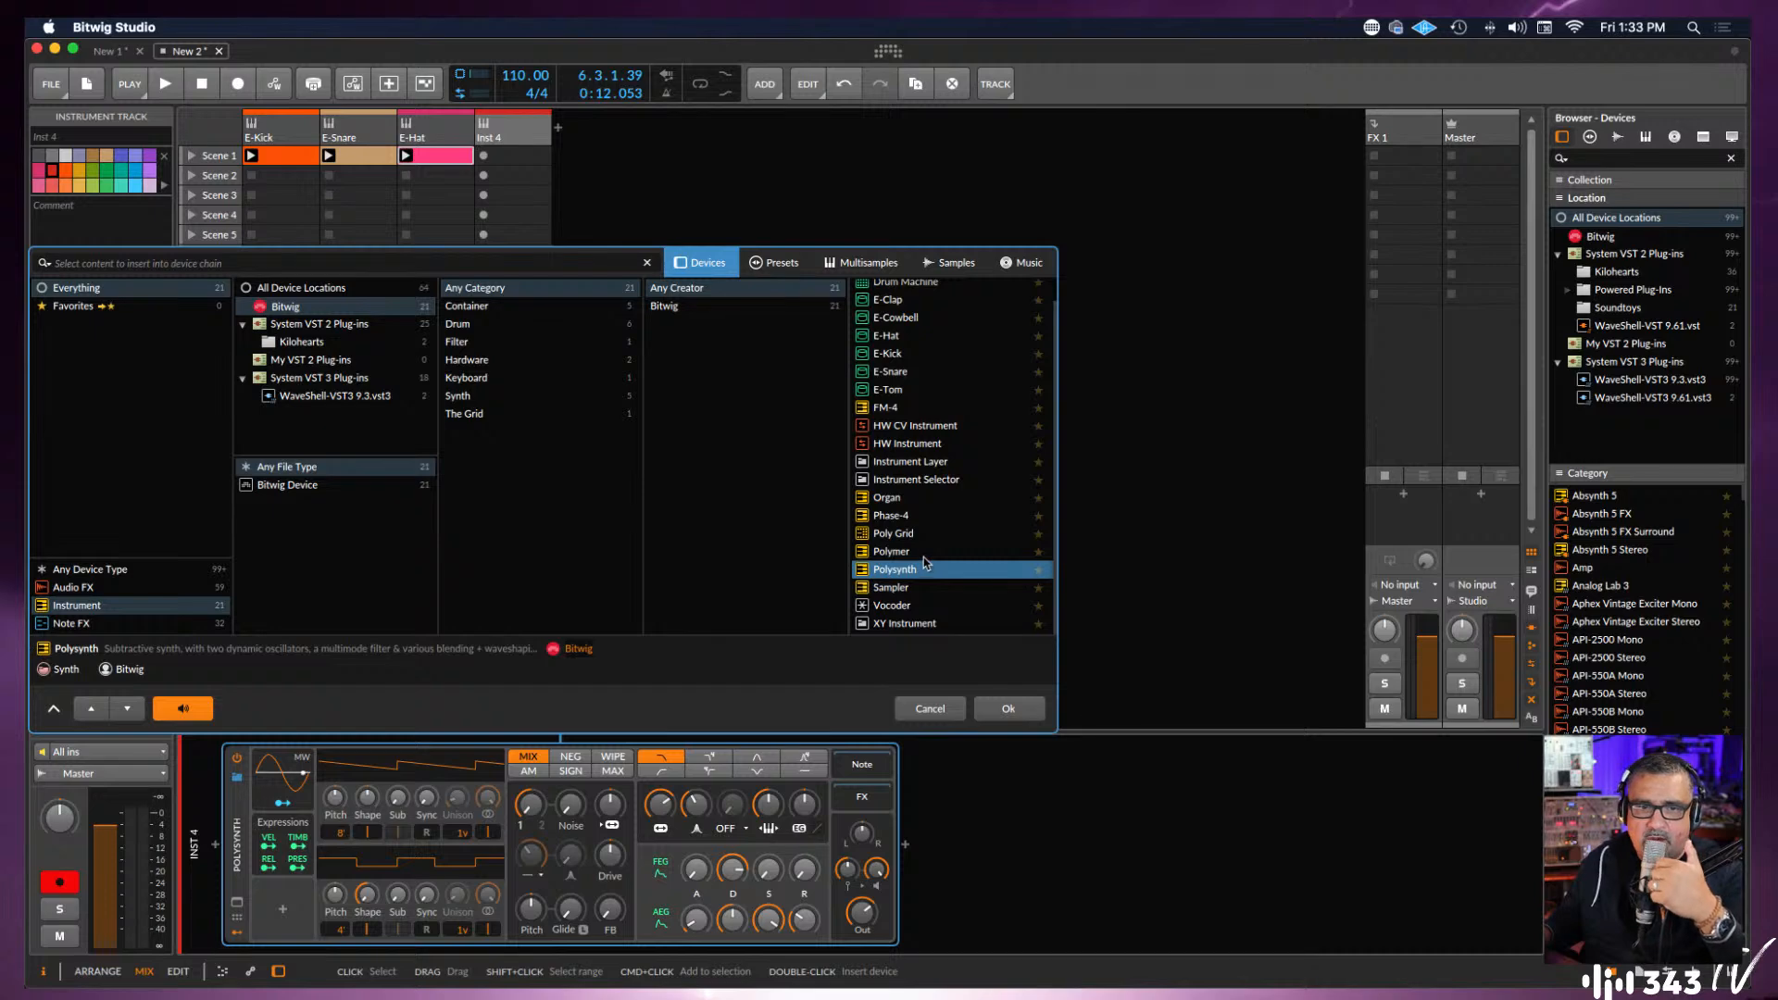
left_click(866, 535)
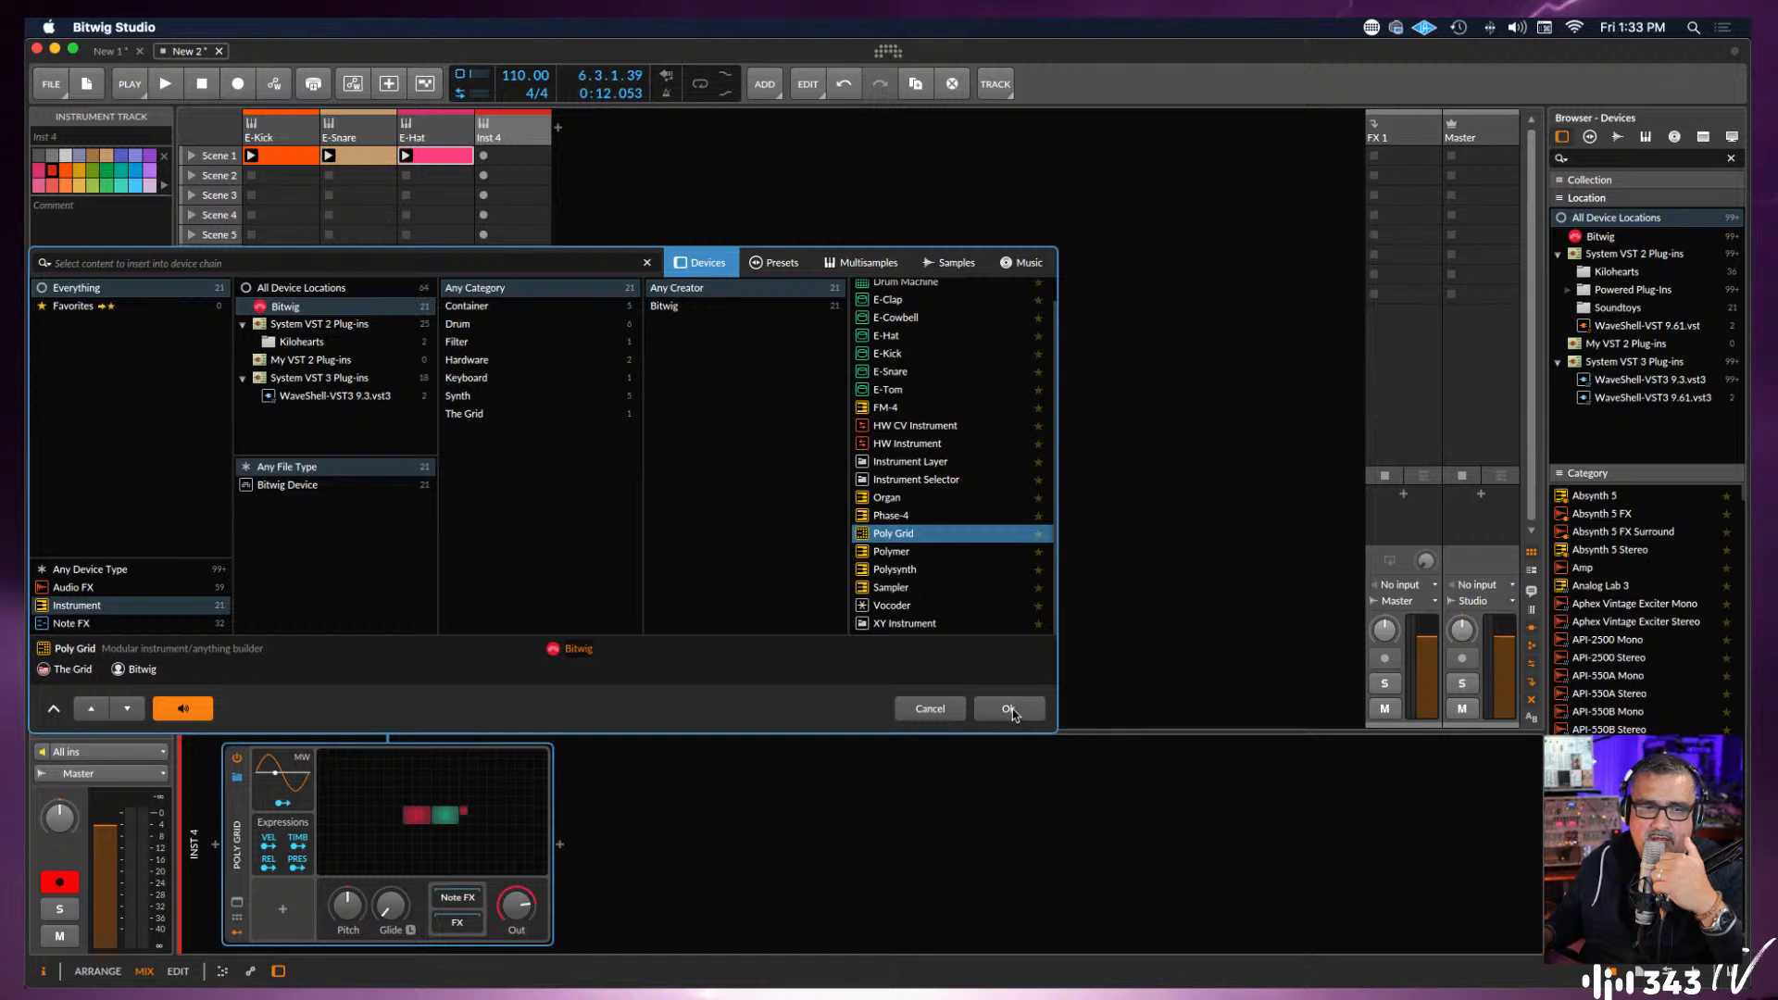
left_click(1010, 710)
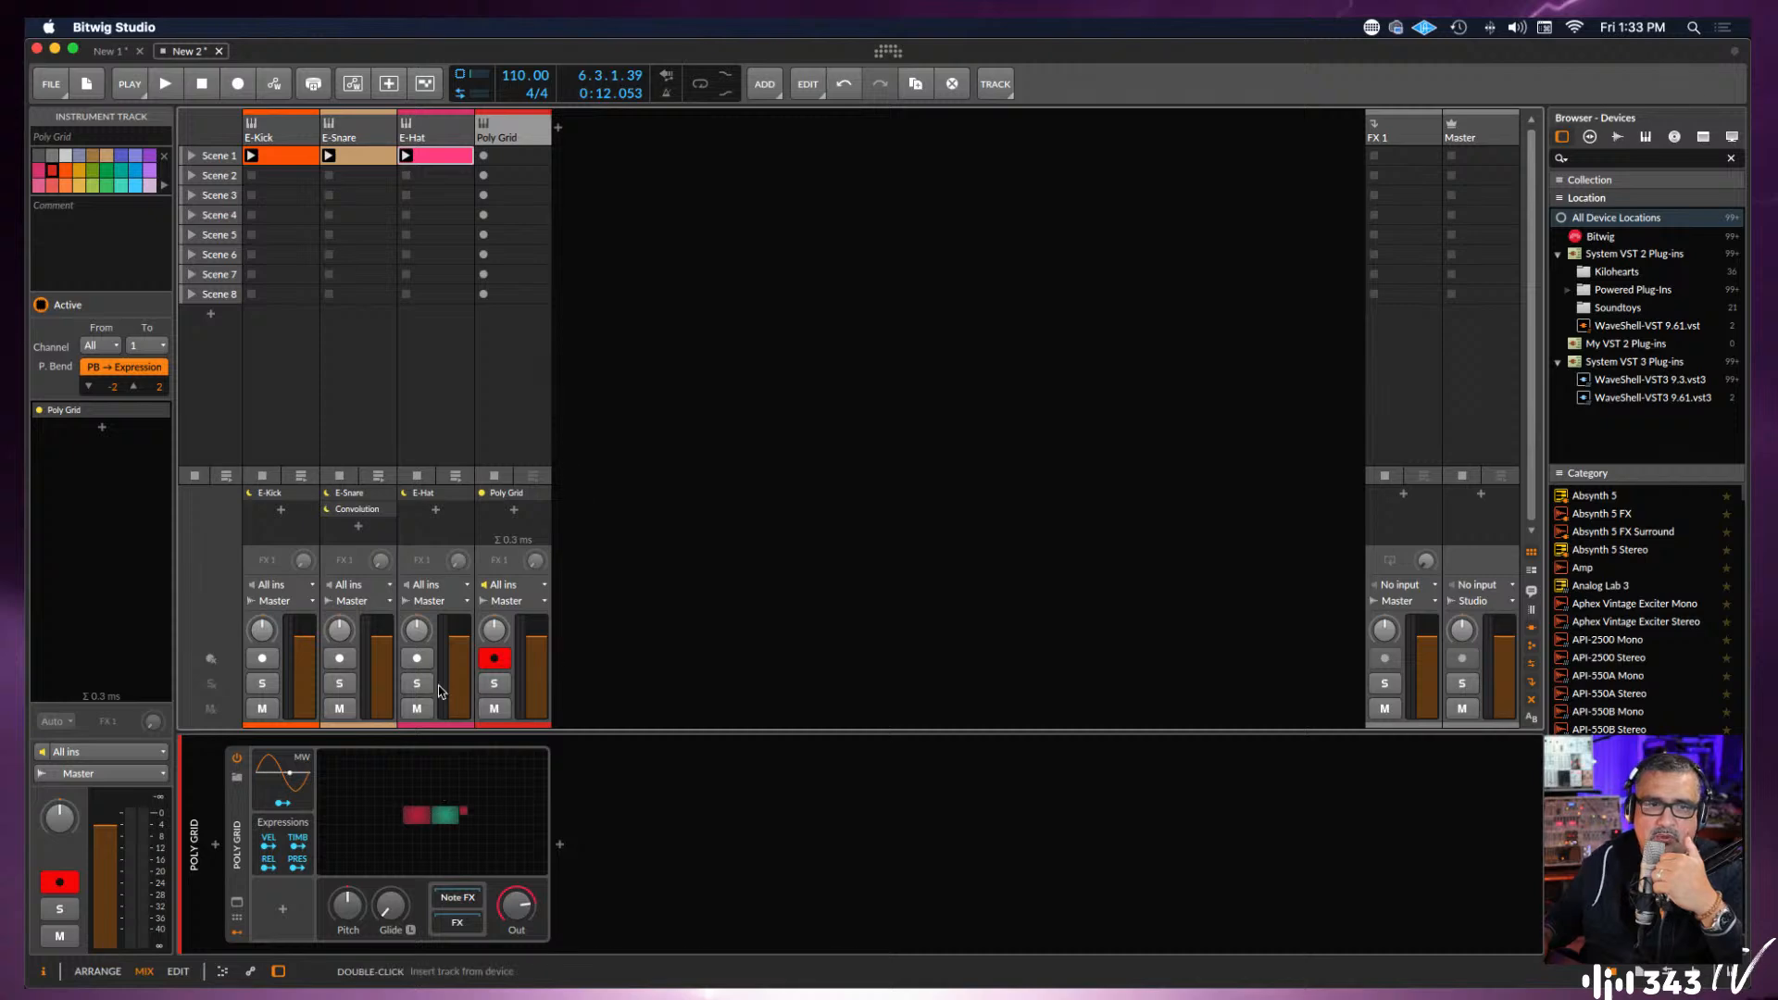
Open the Poly Grid editor to examine its module categories and default patch, and close it again.
left_click(425, 820)
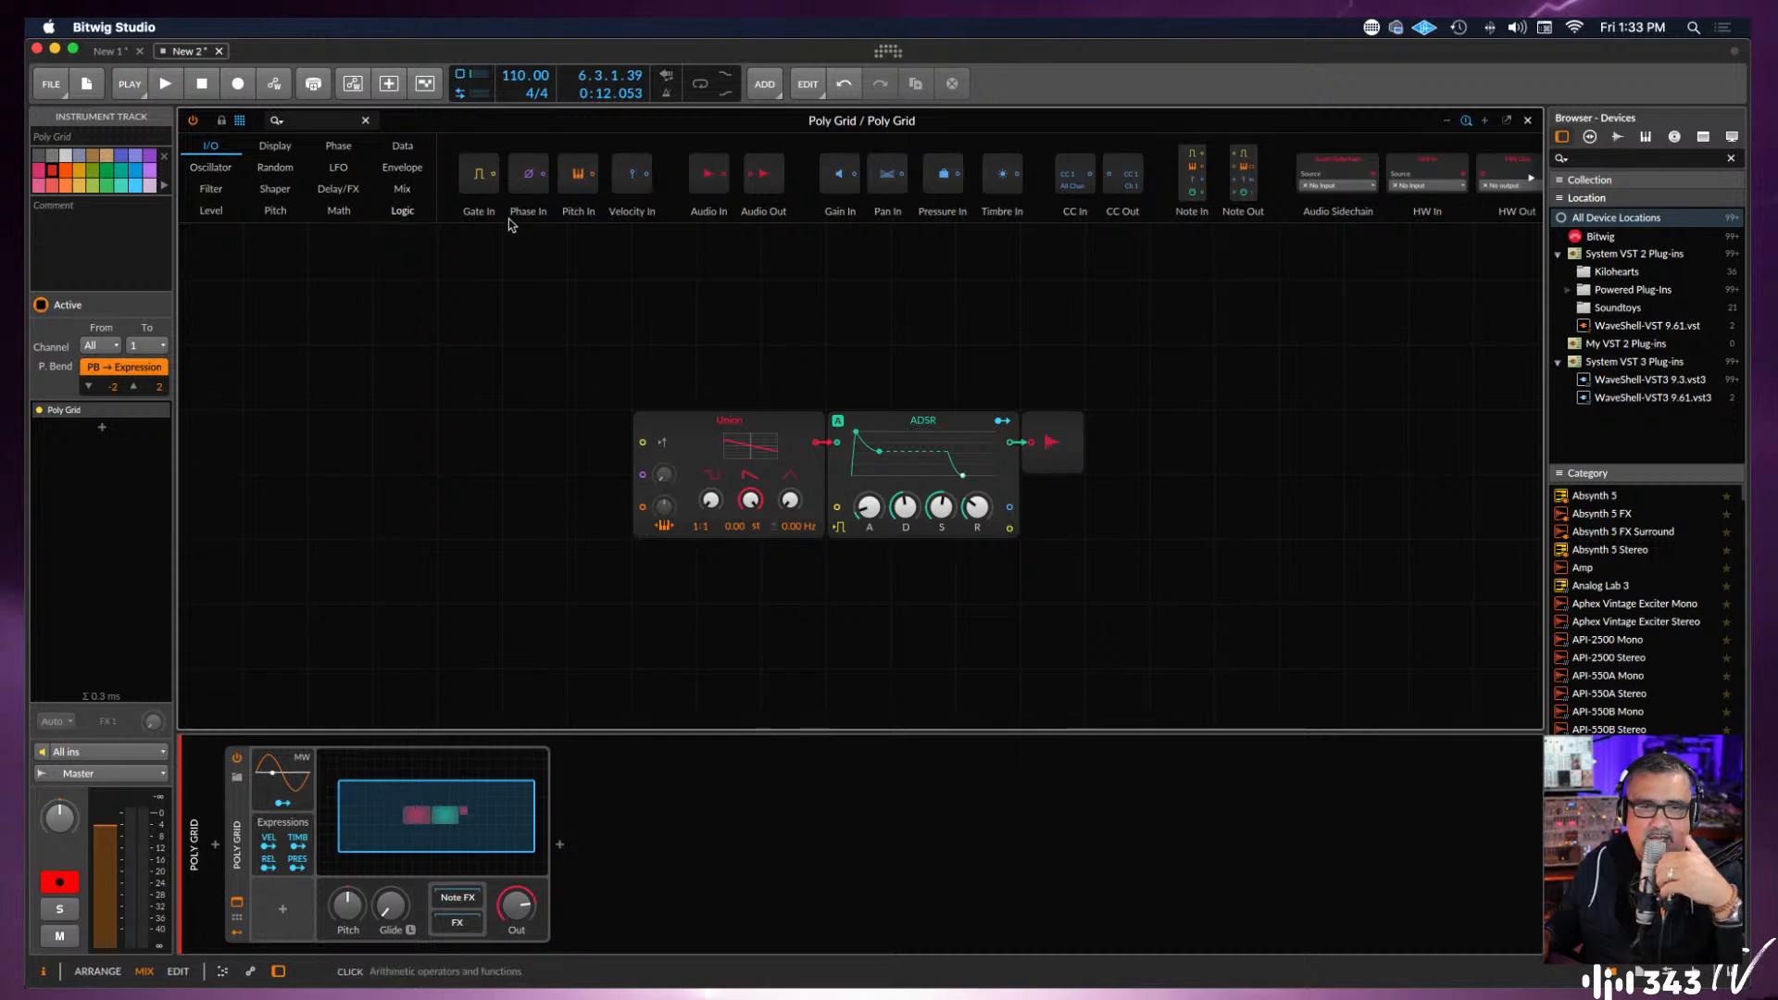
left_click(447, 795)
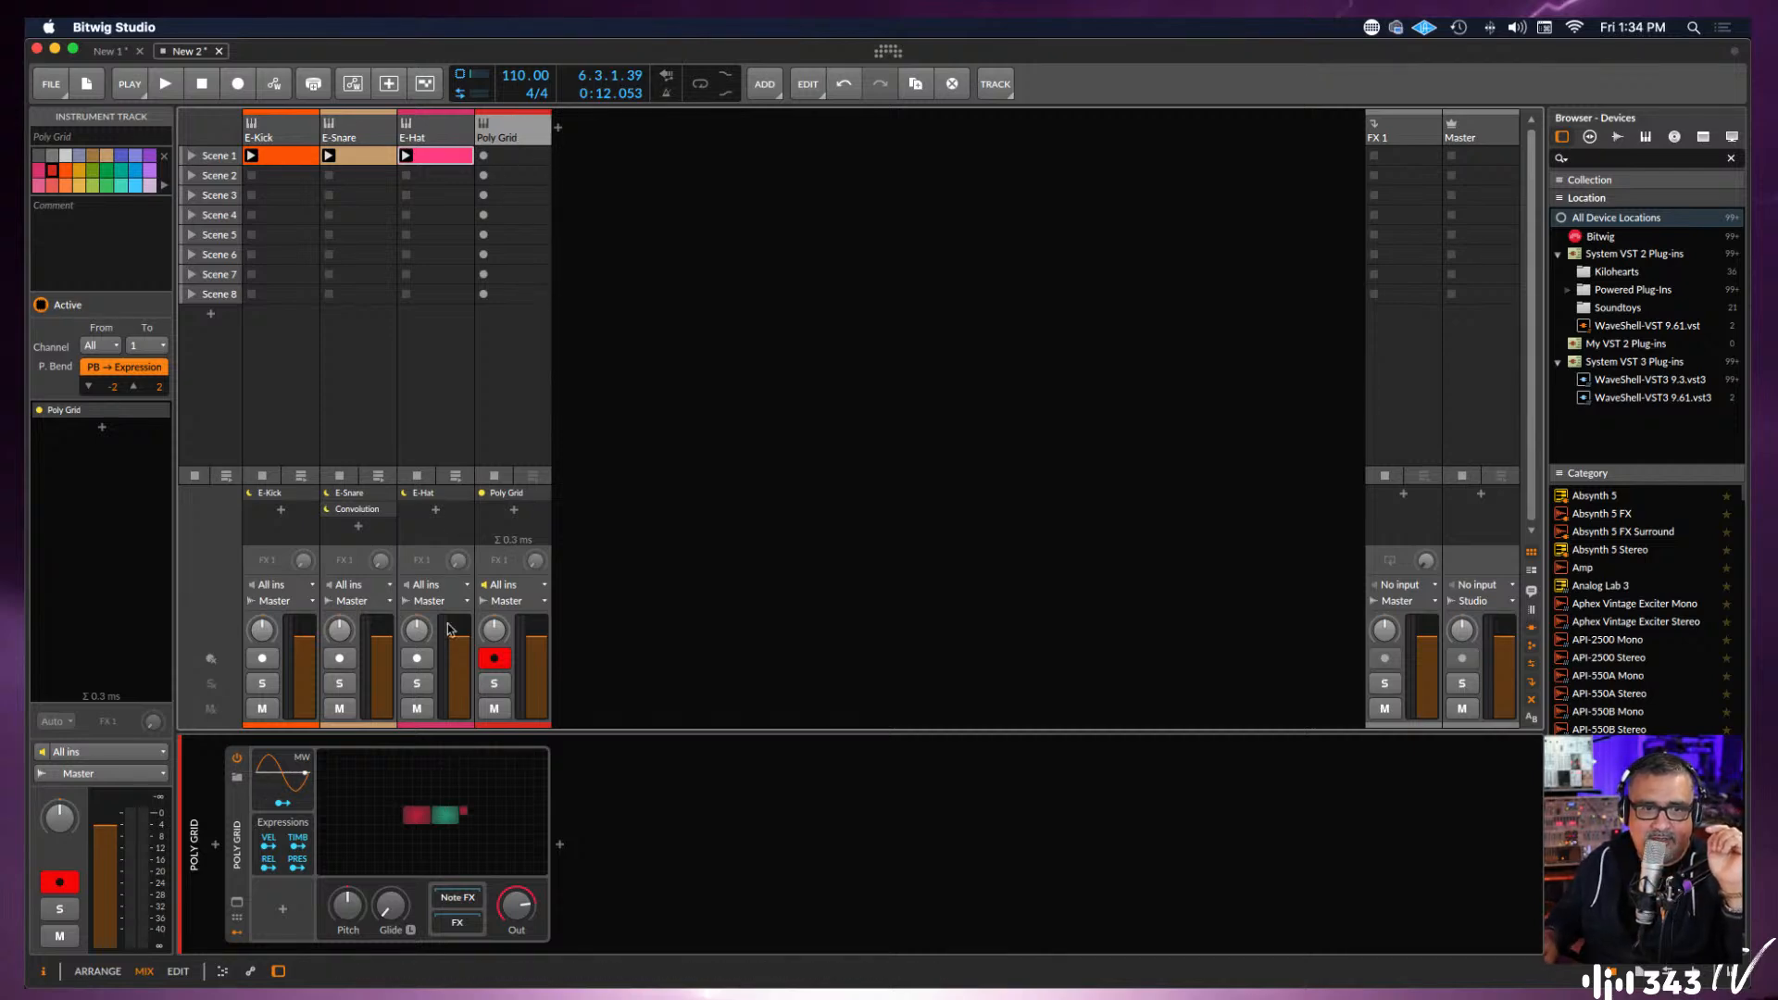
Delete the Poly Grid device from the fourth instrument track.
left_click(264, 895)
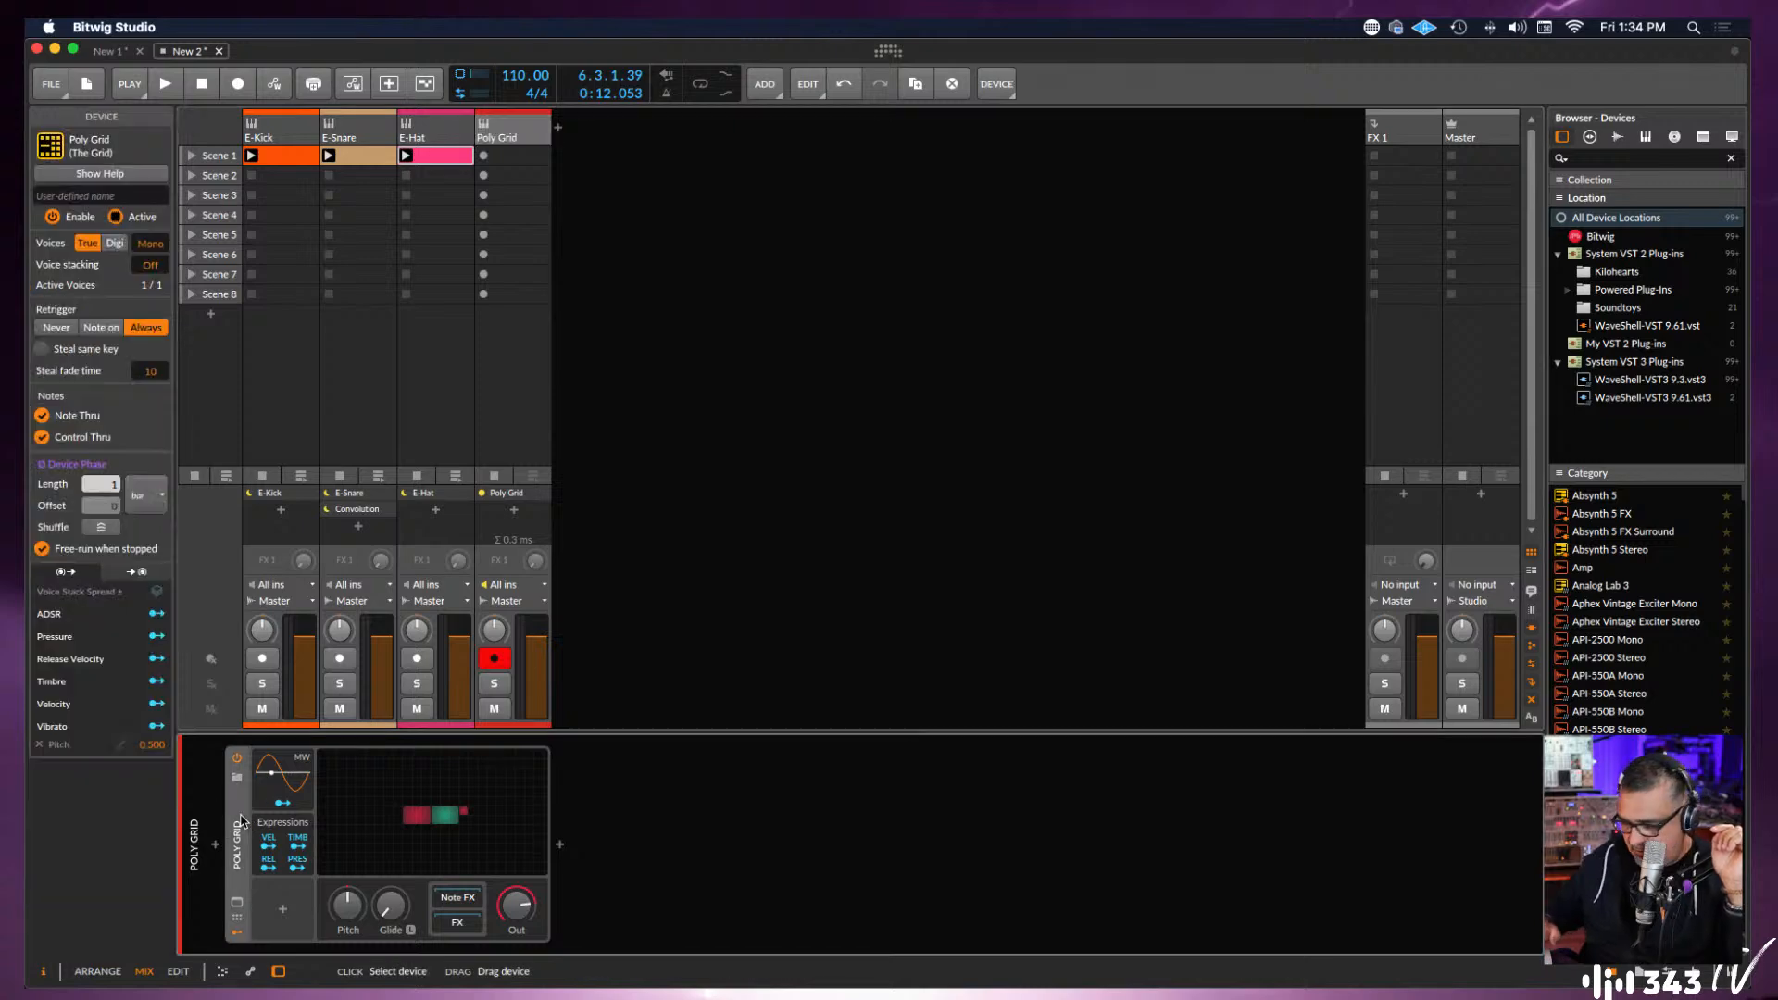
key("Delete")
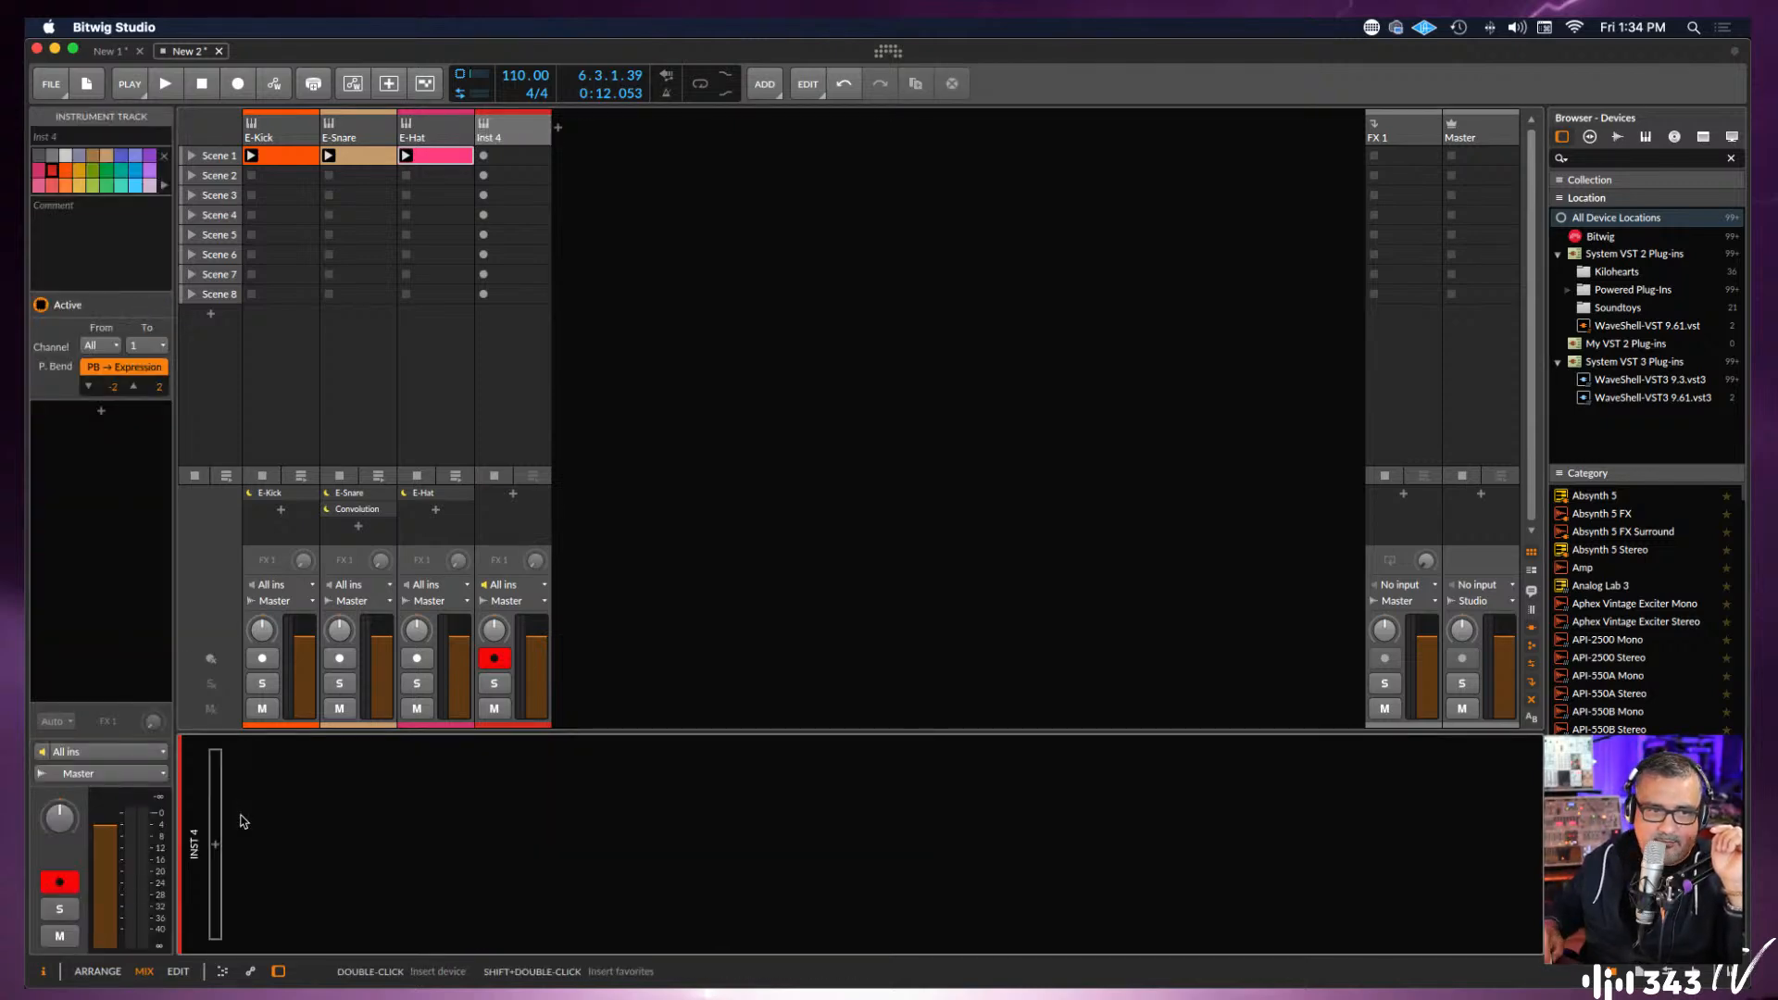
left_click(215, 845)
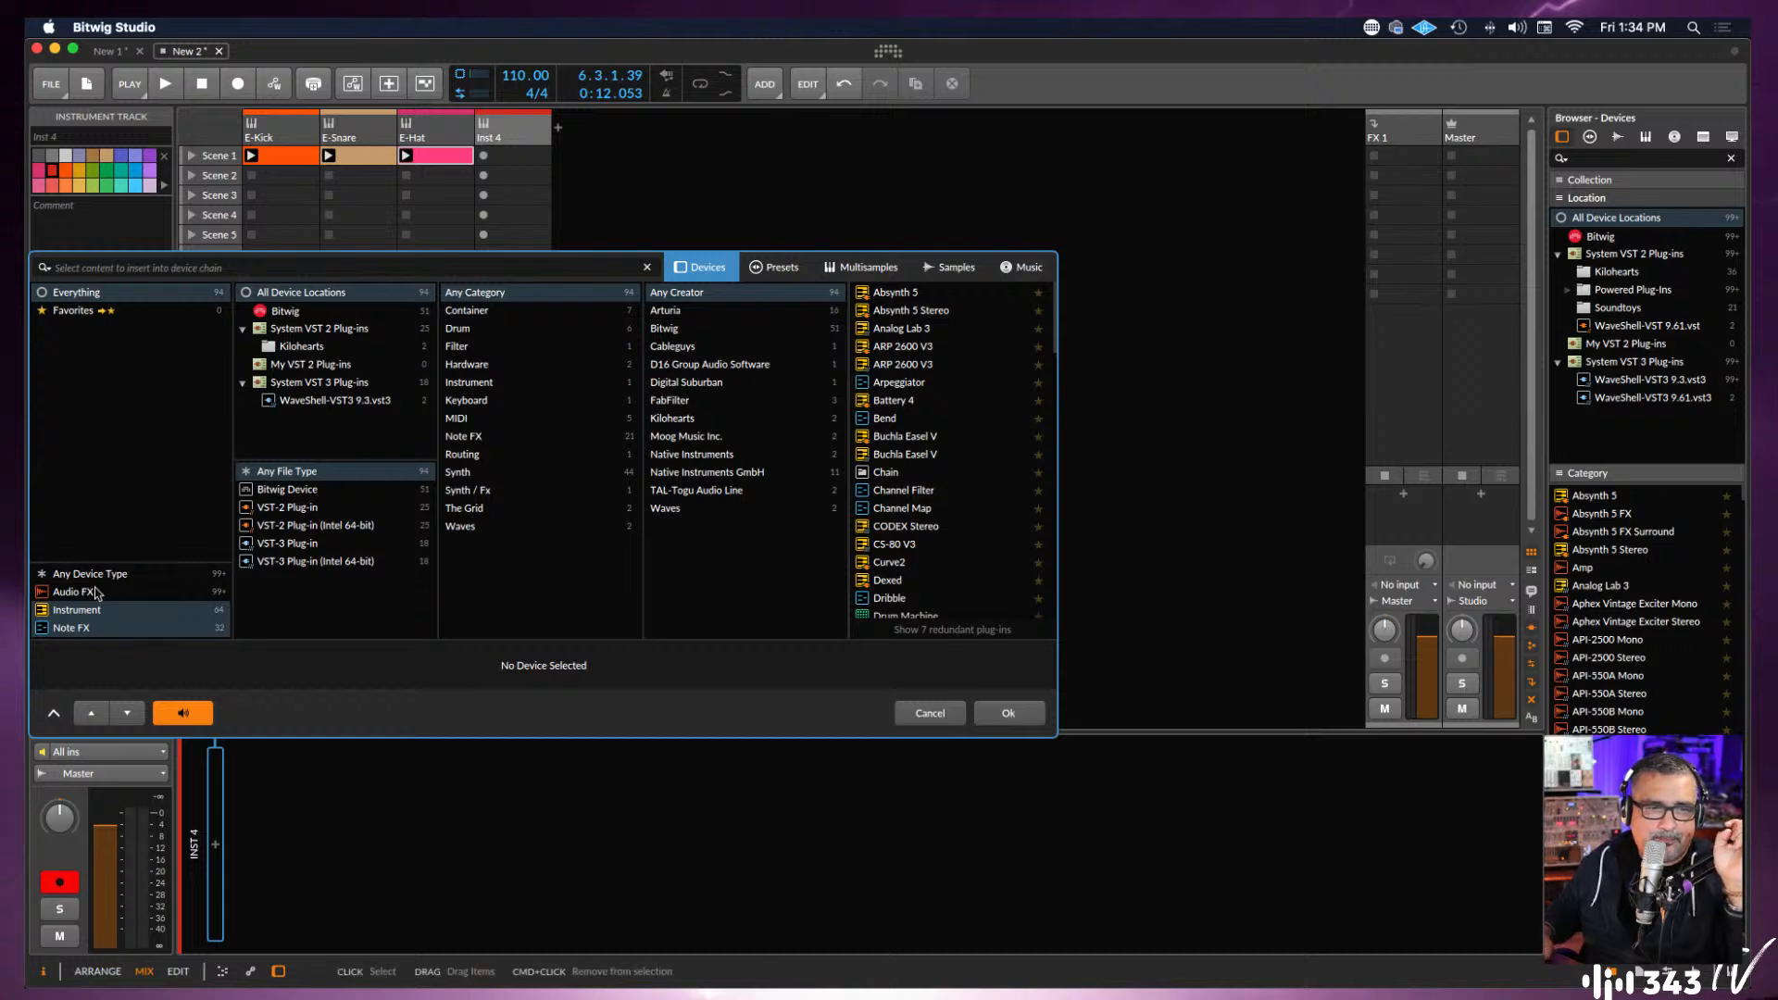
left_click(284, 315)
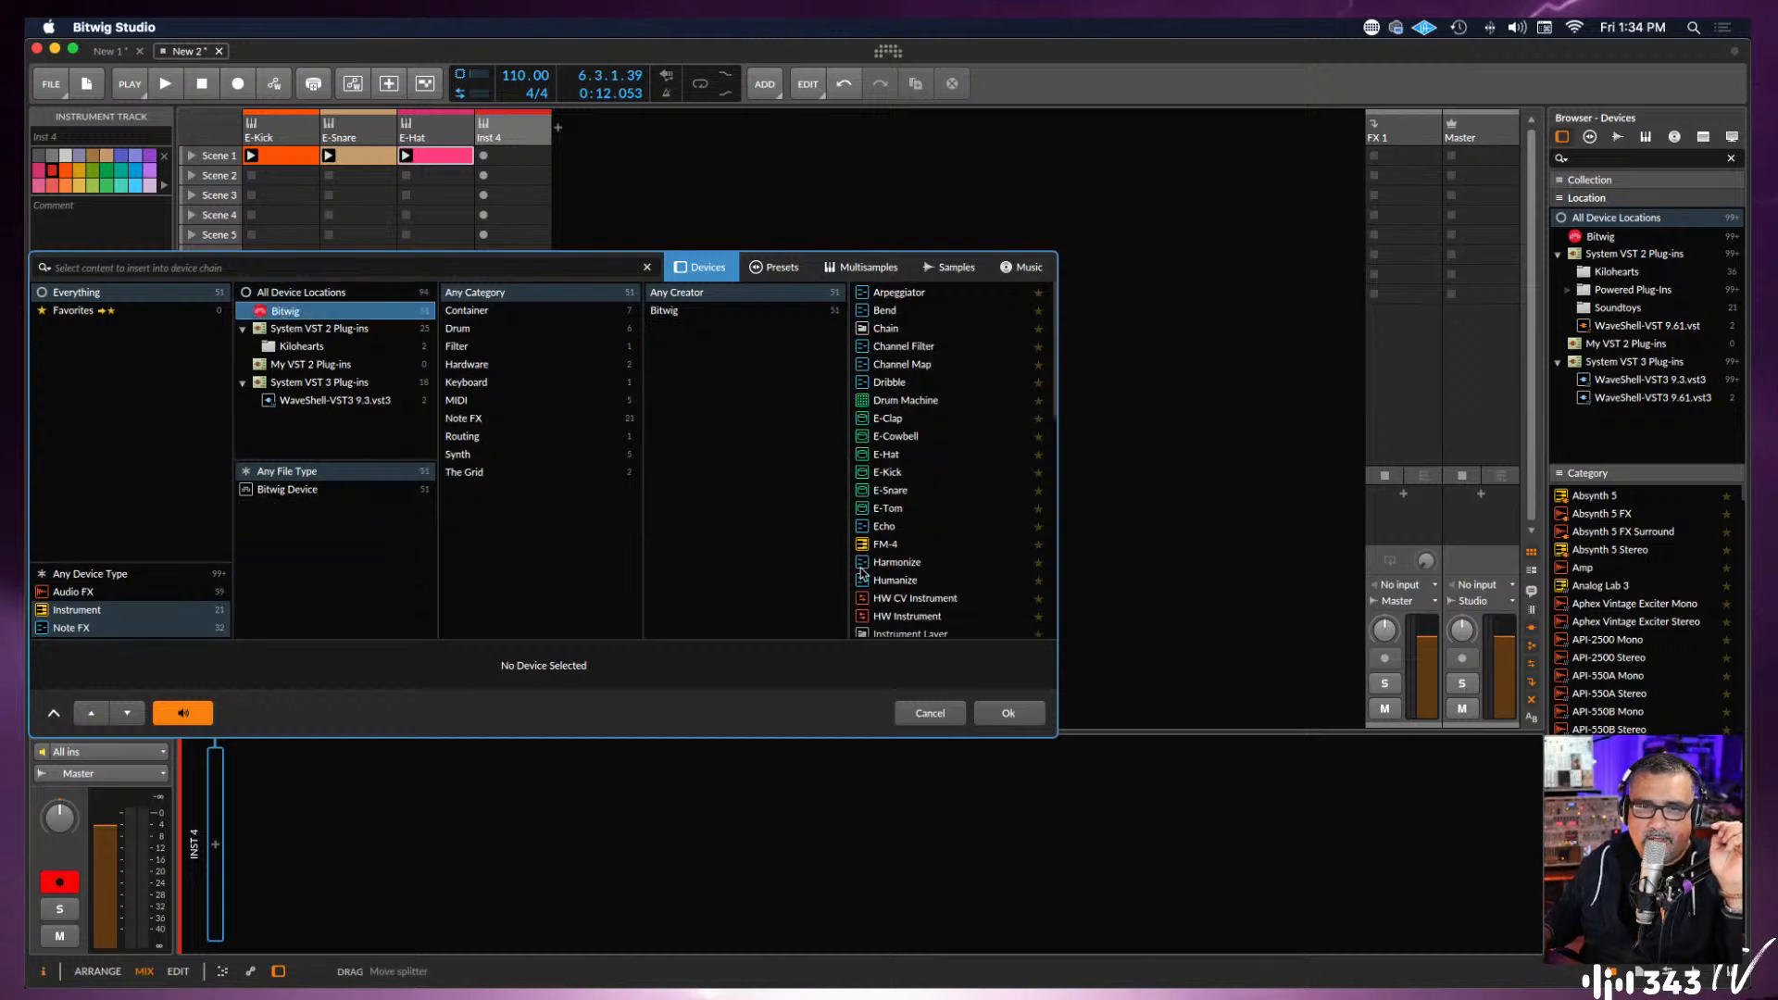
scroll(895, 559, "down", 5)
scroll(895, 559, "up", 5)
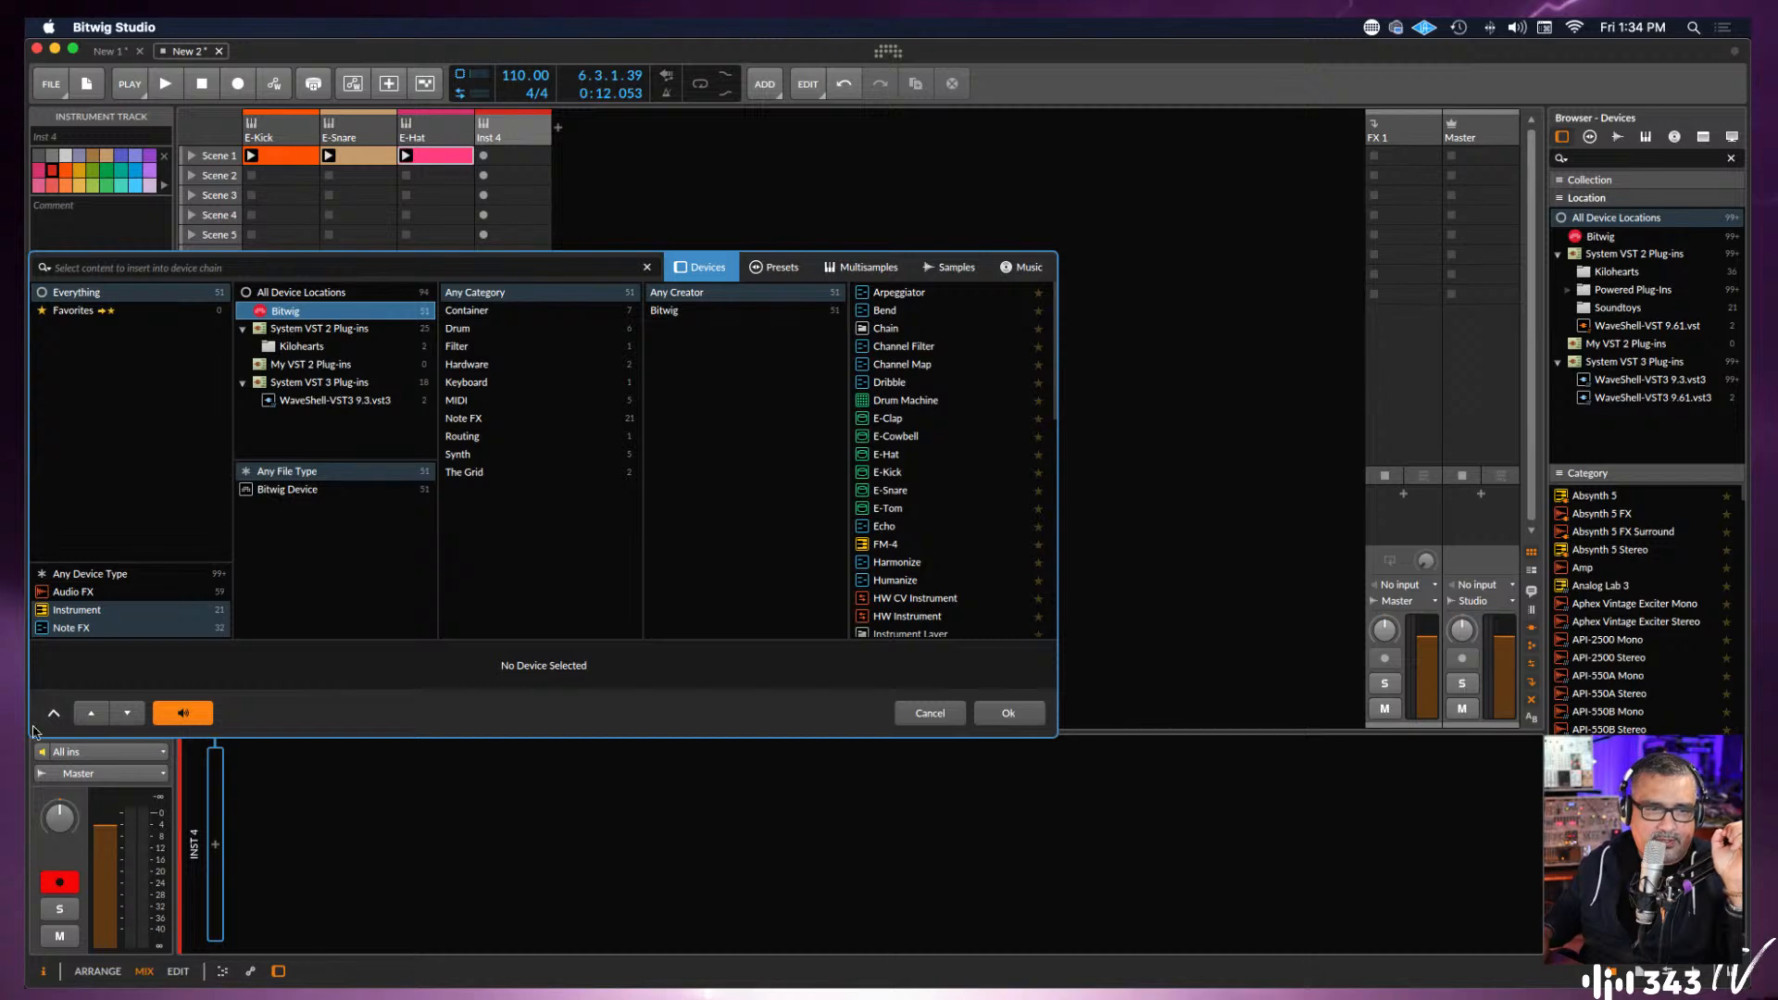
left_click(930, 713)
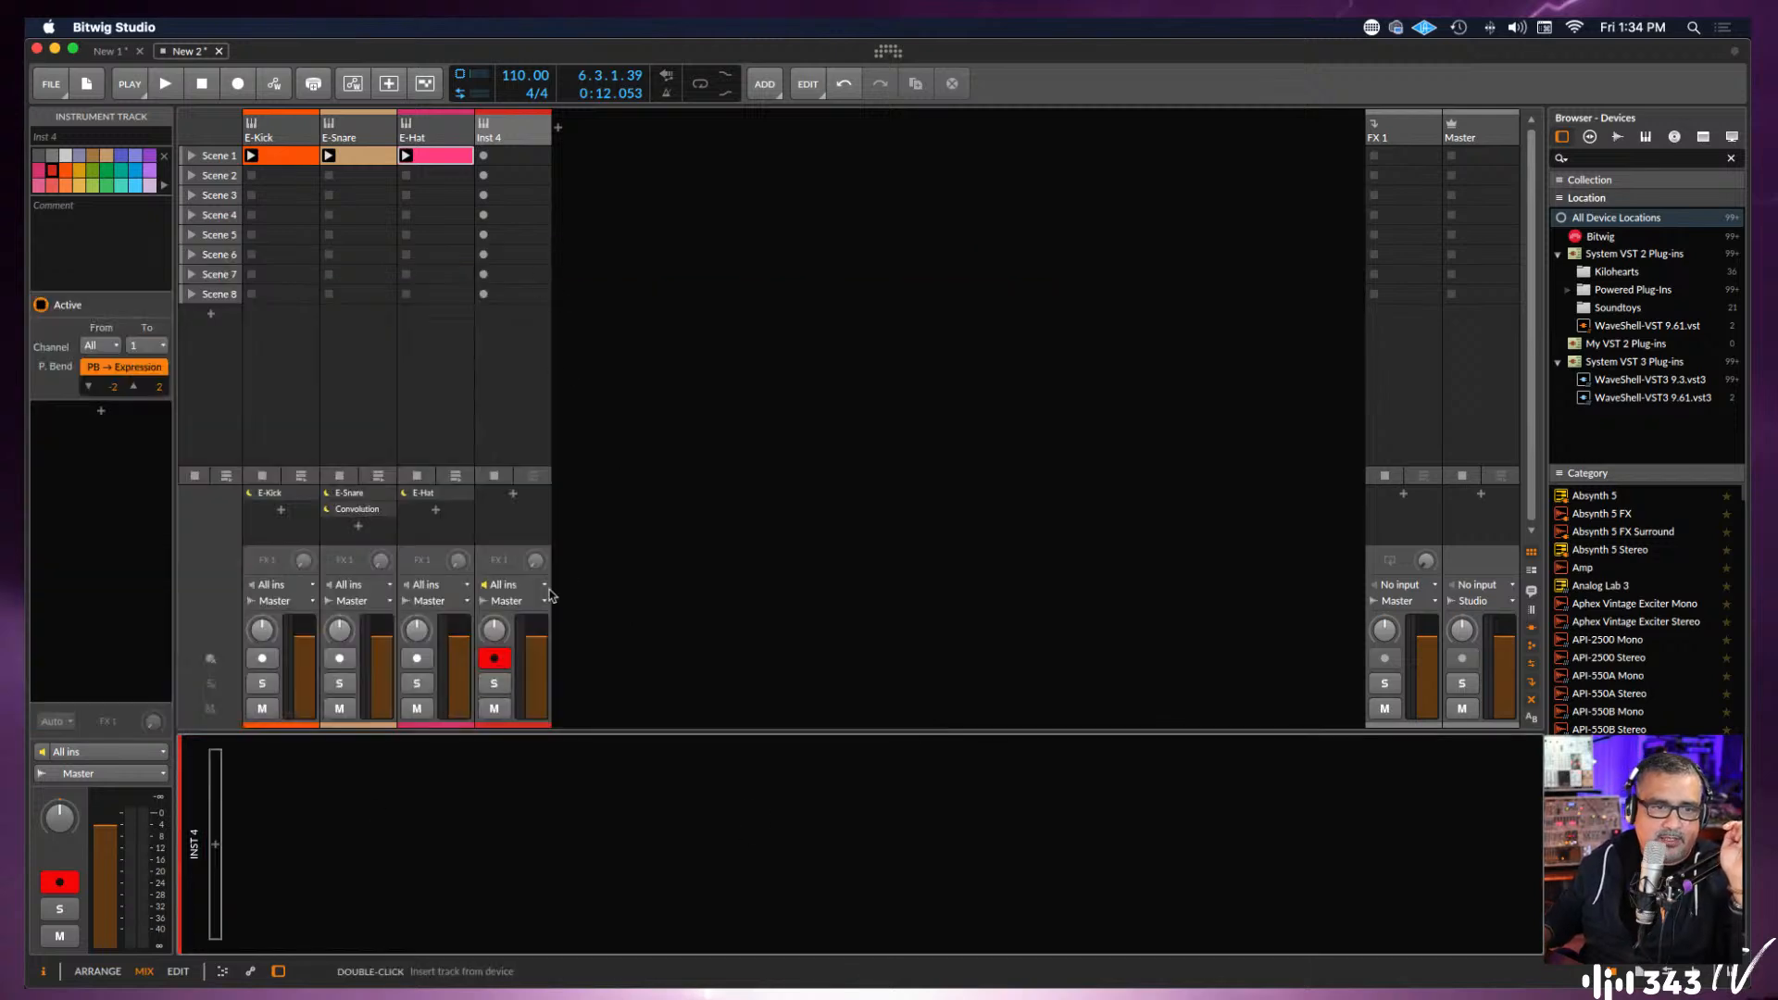
Browse devices for the empty fourth track, narrow the choices to Bitwig's own instruments, and load Polysynth.
left_click(215, 845)
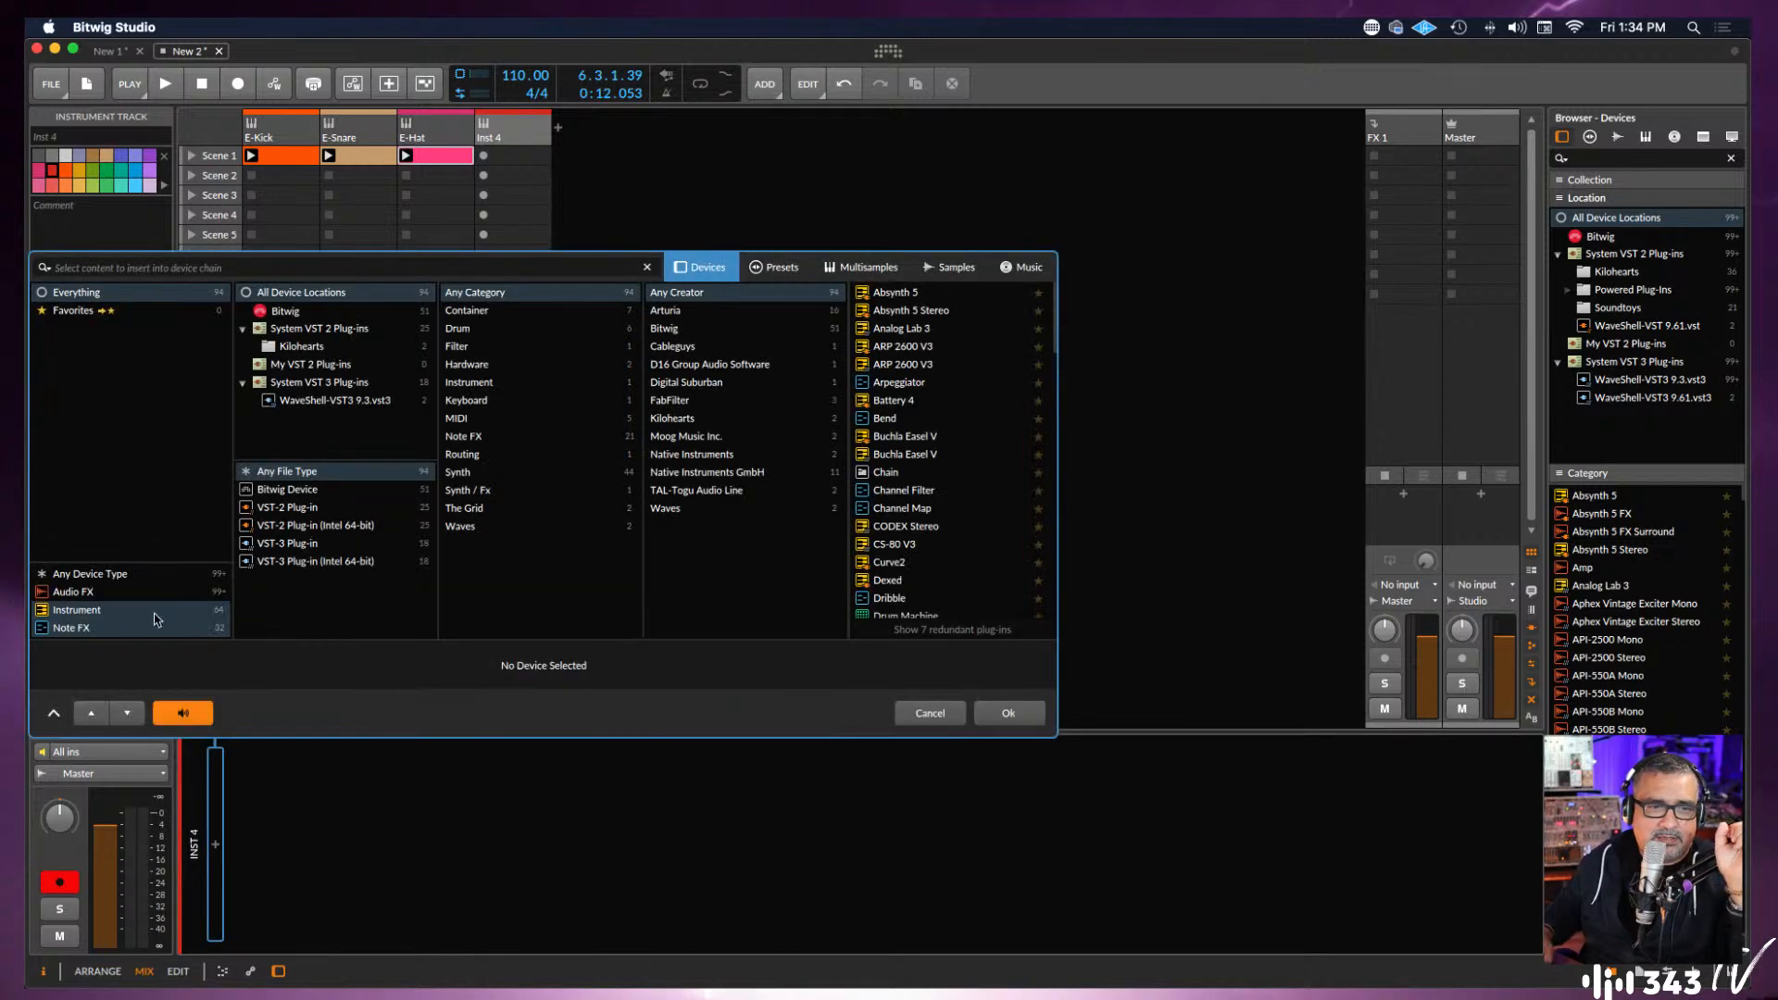
left_click(139, 612)
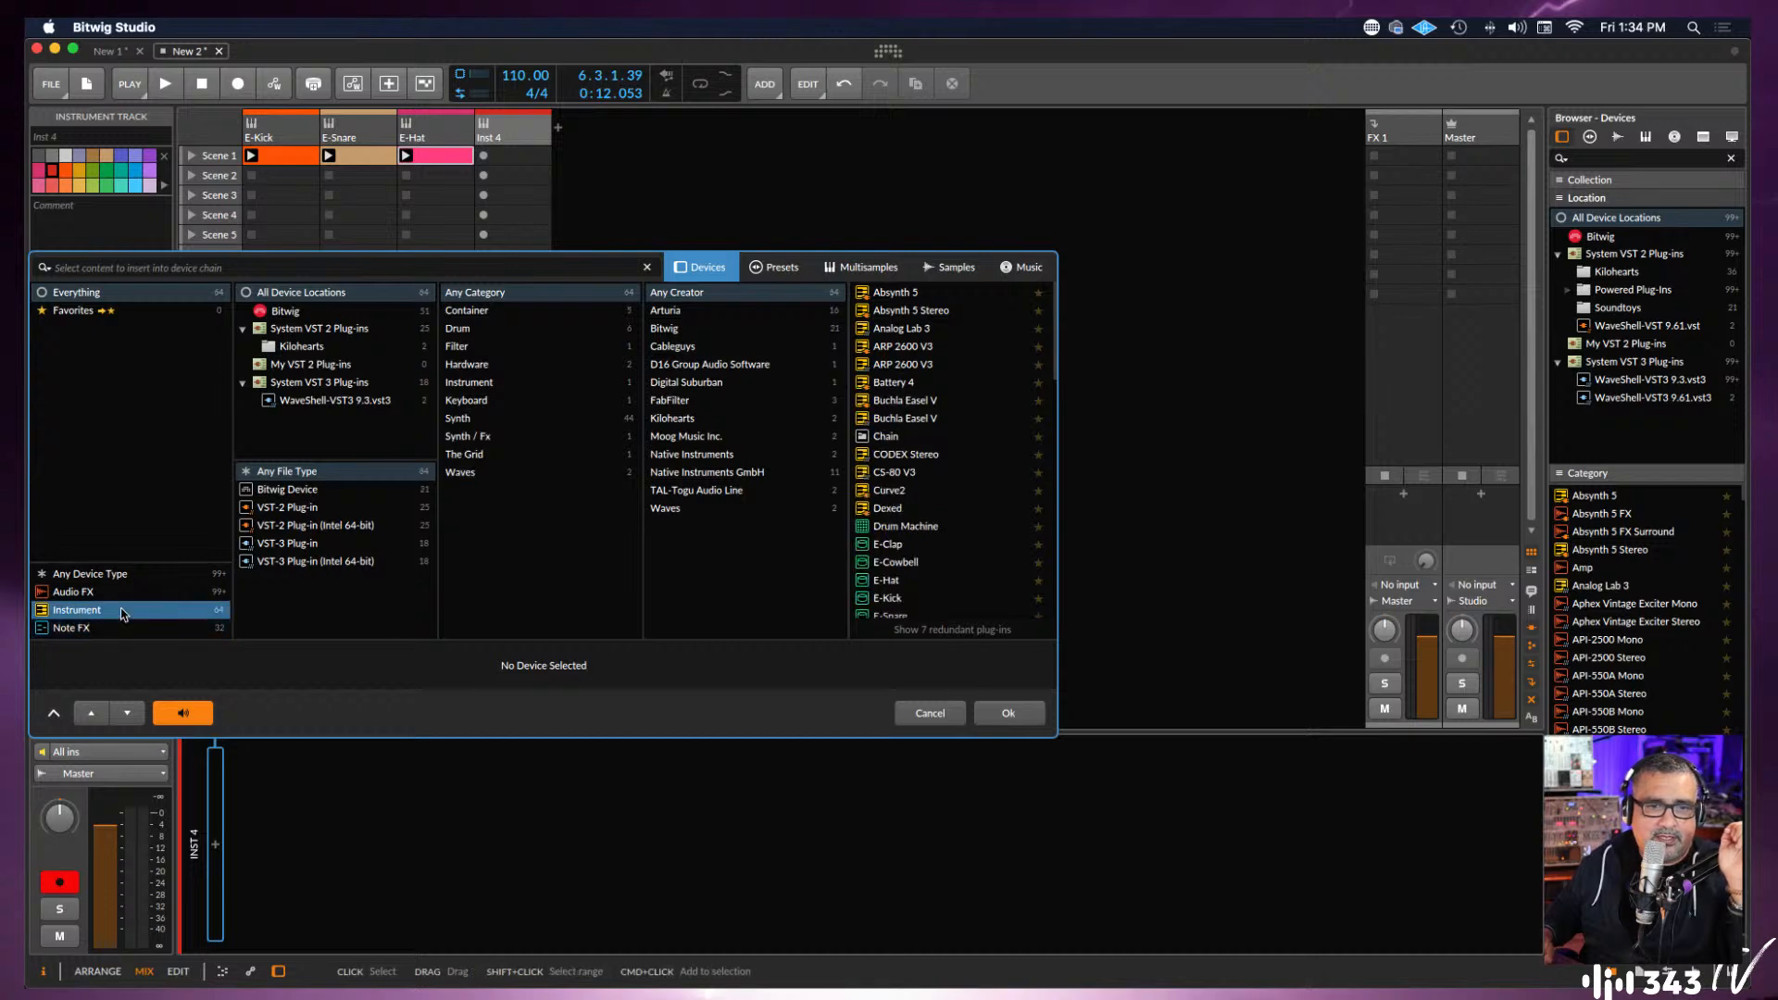
scroll(915, 446, "down", 3)
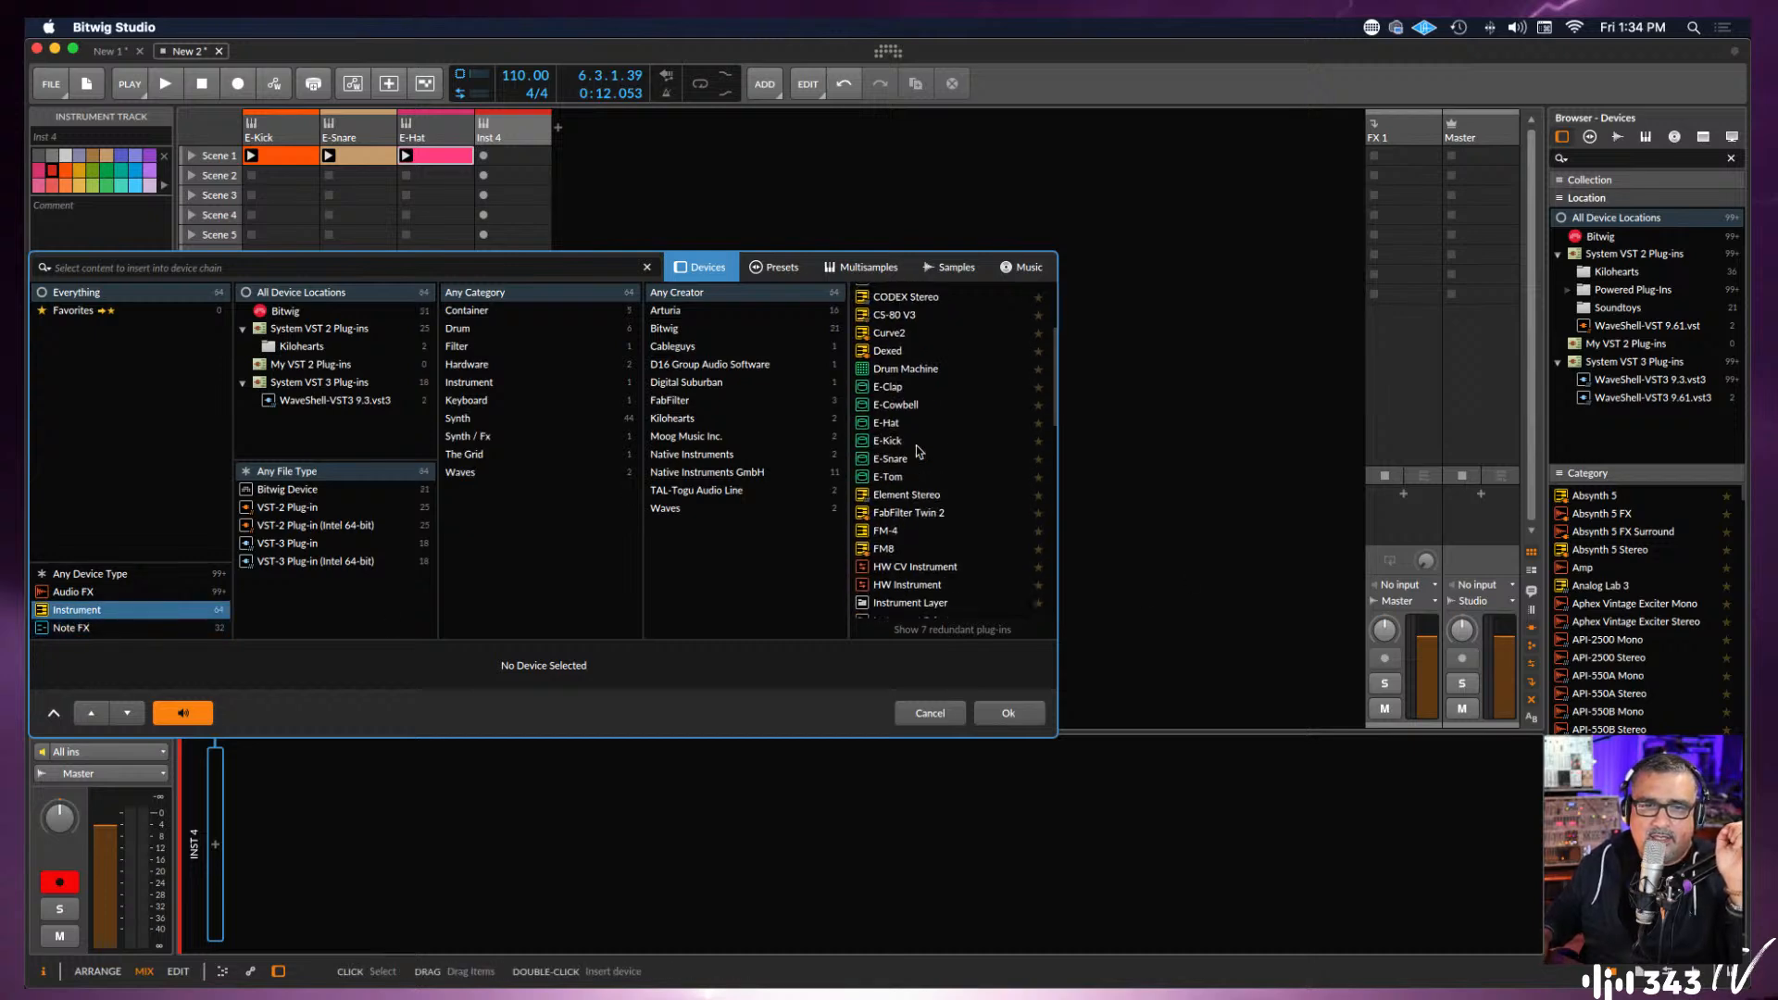
scroll(915, 446, "down", 3)
left_click(282, 312)
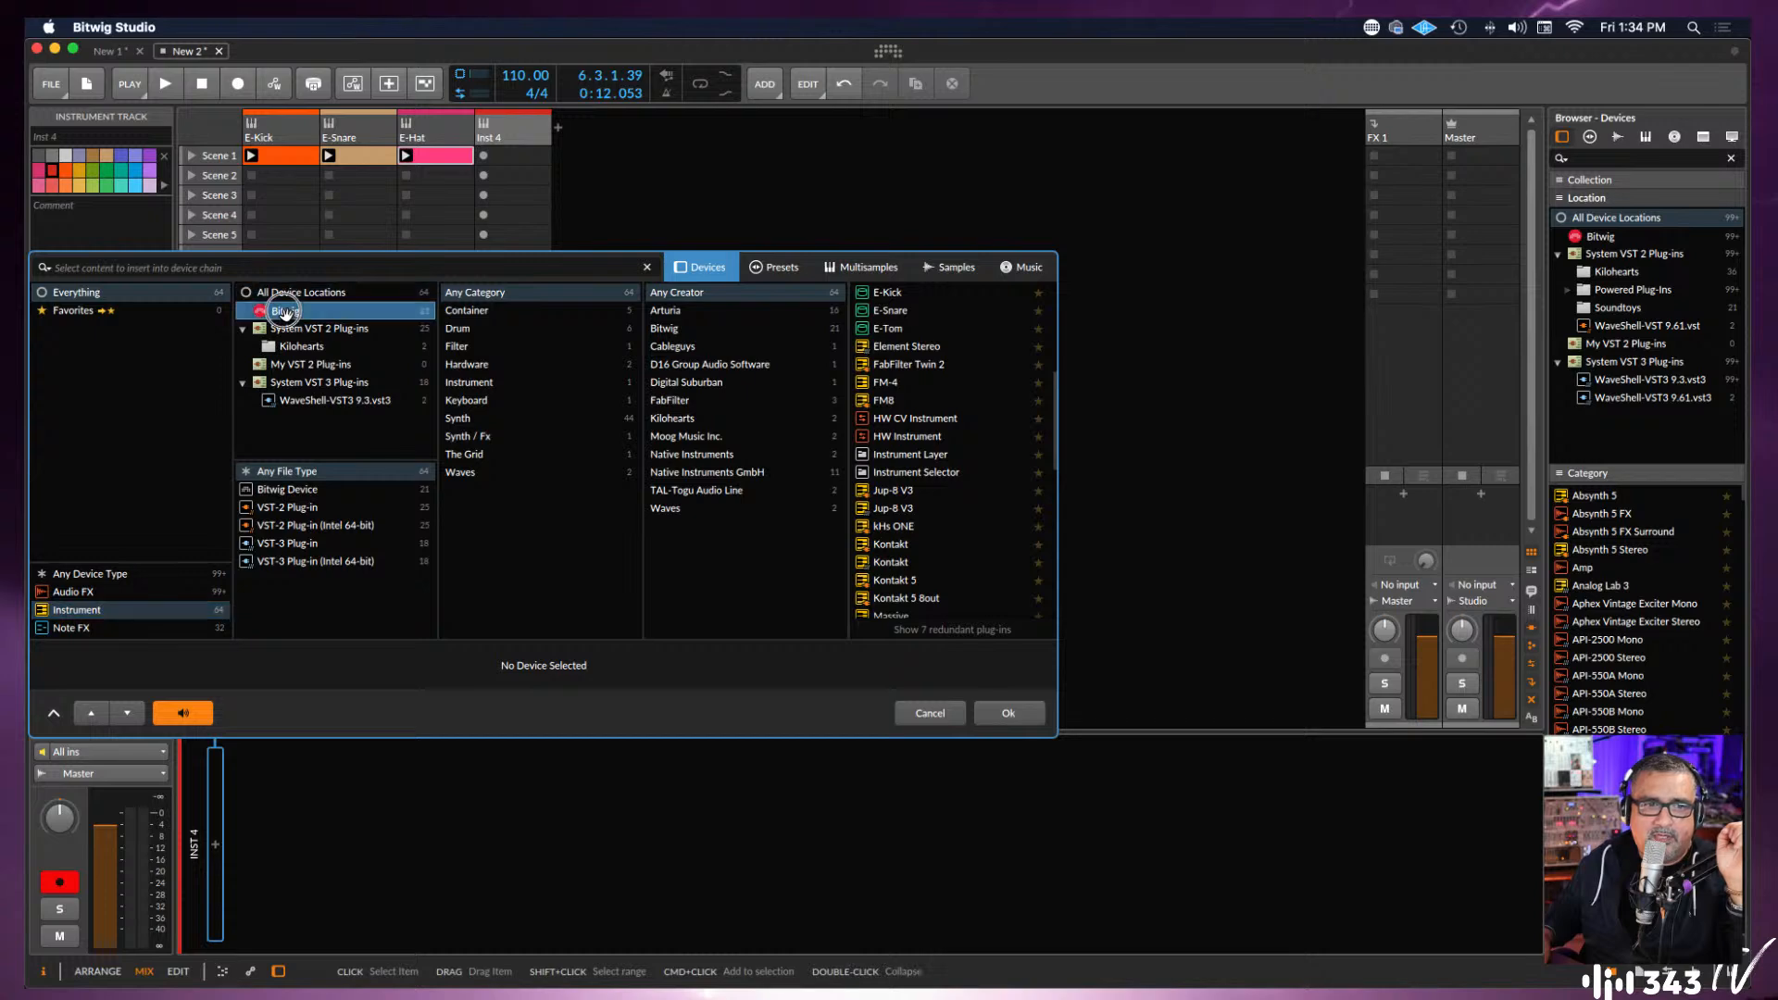
scroll(915, 550, "down", 1)
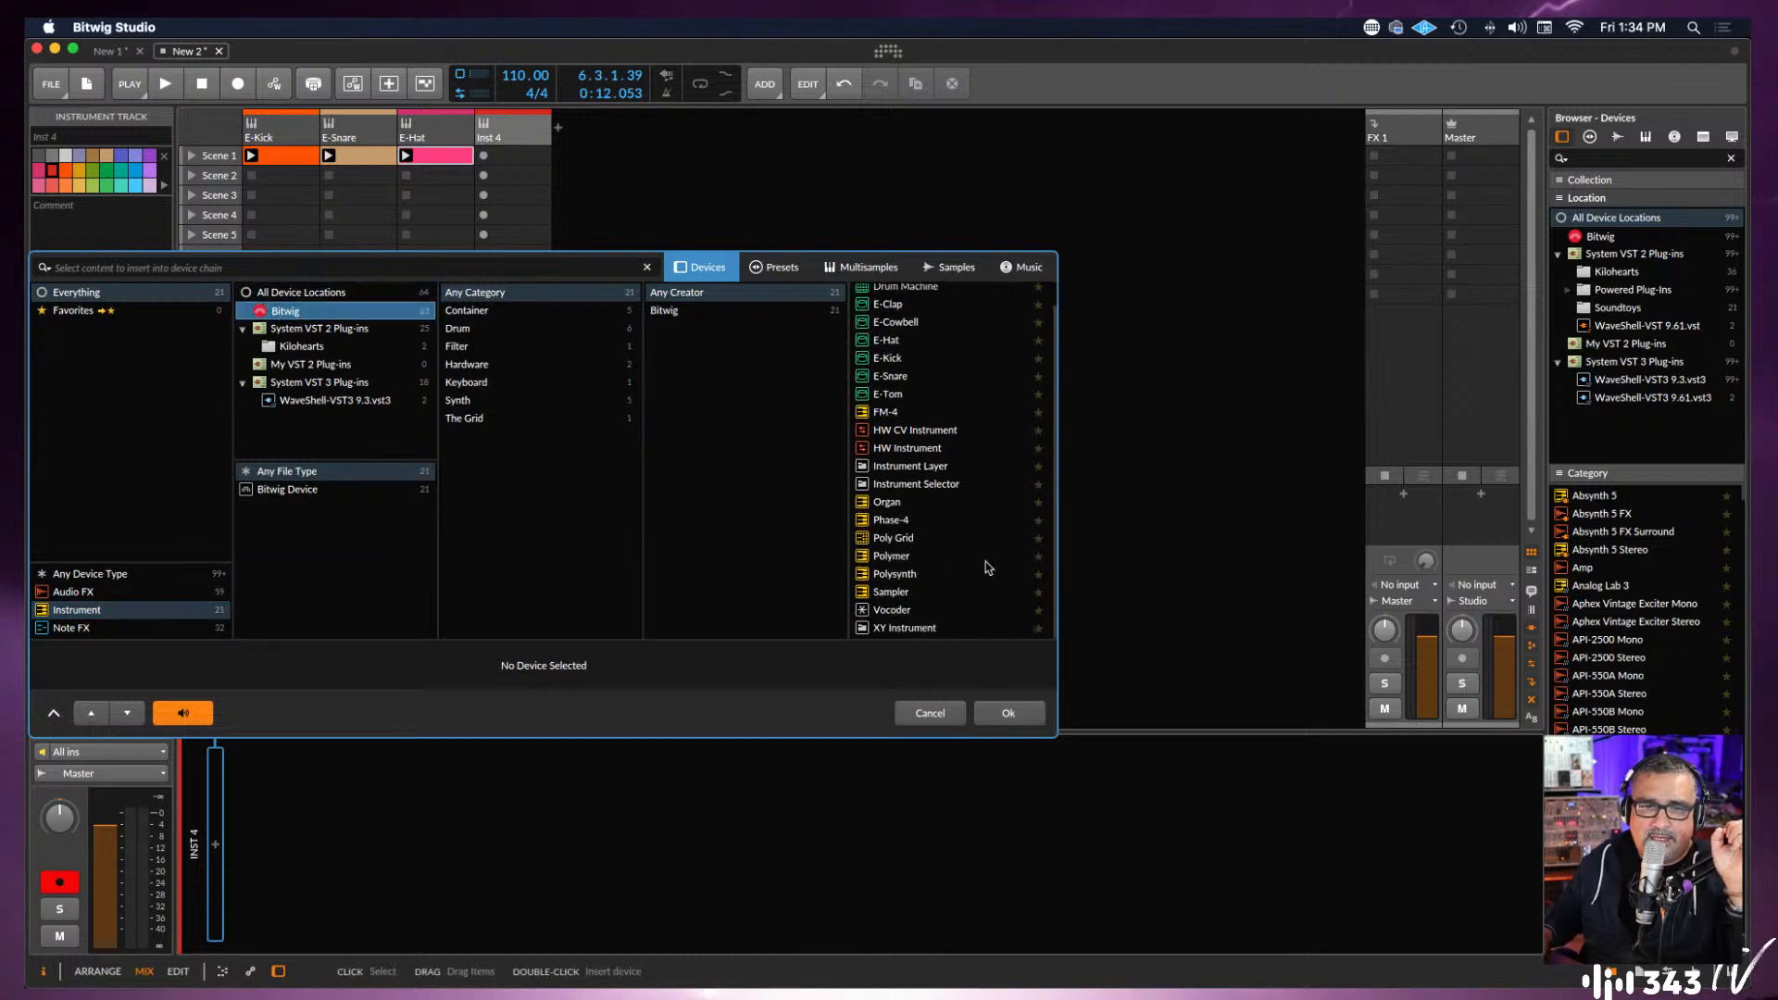
left_click(891, 575)
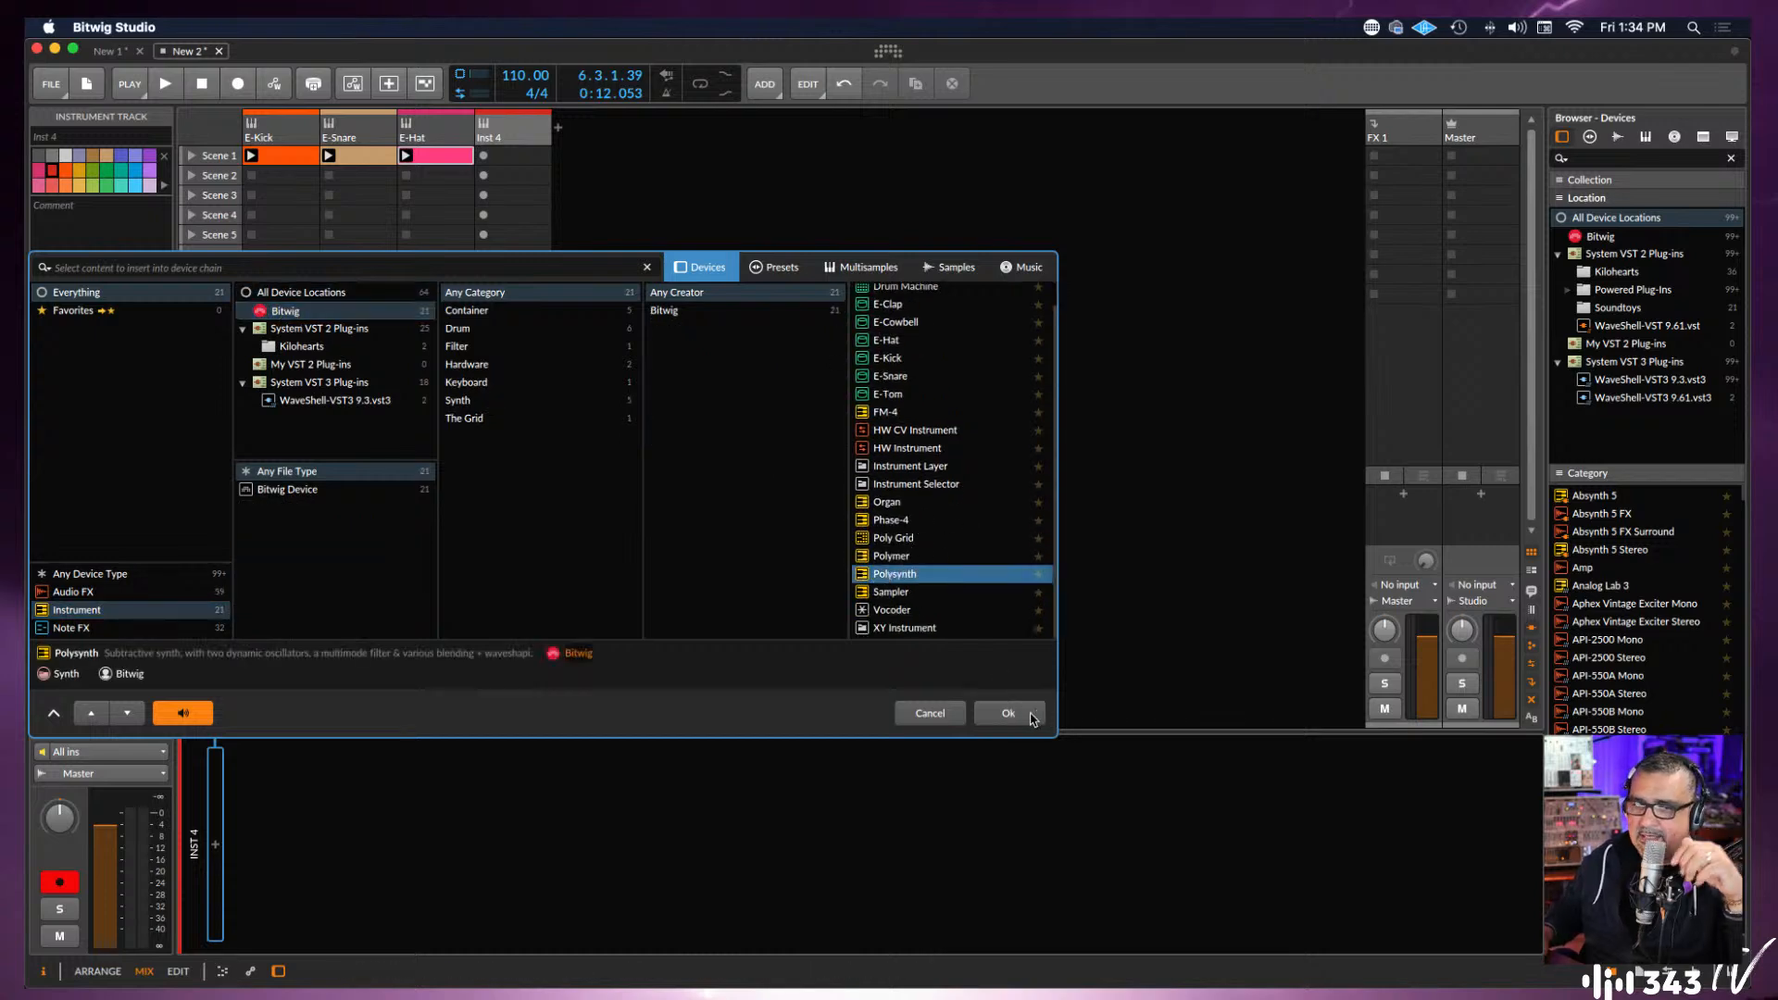
left_click(1007, 709)
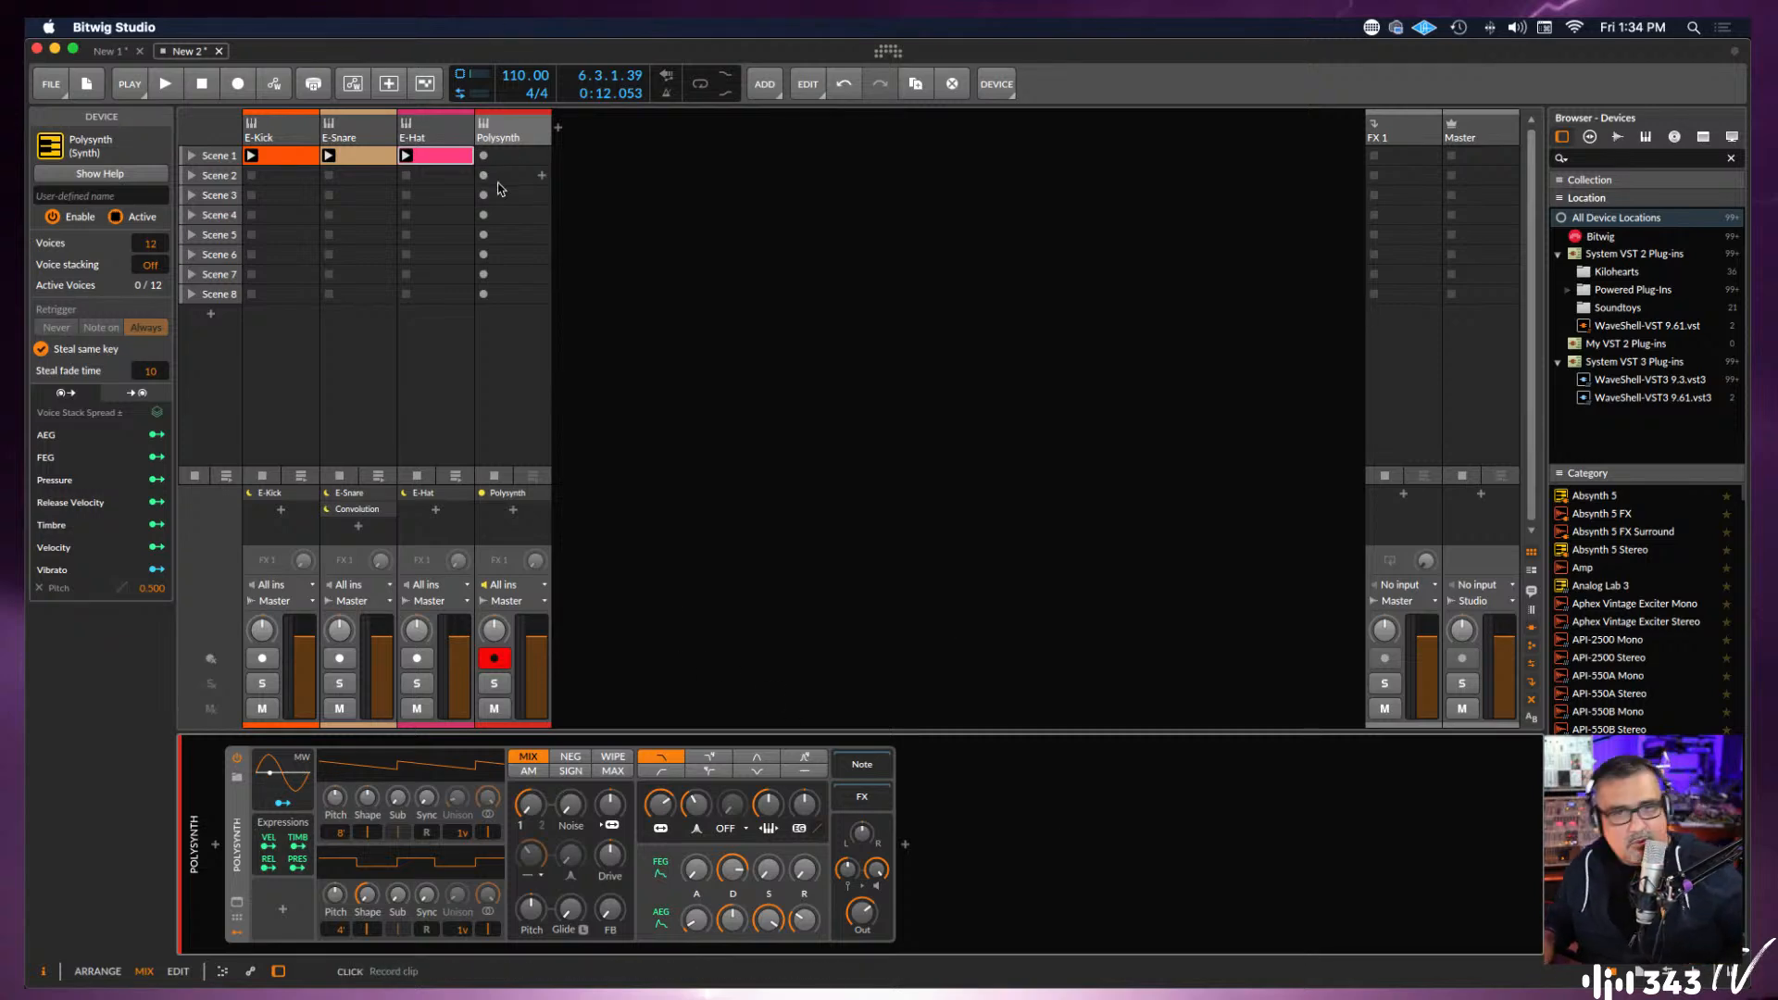
Select the Polysynth track, try playing it with the computer keyboard, and bring its device chain back into view.
key("a")
key("a")
left_click(521, 129)
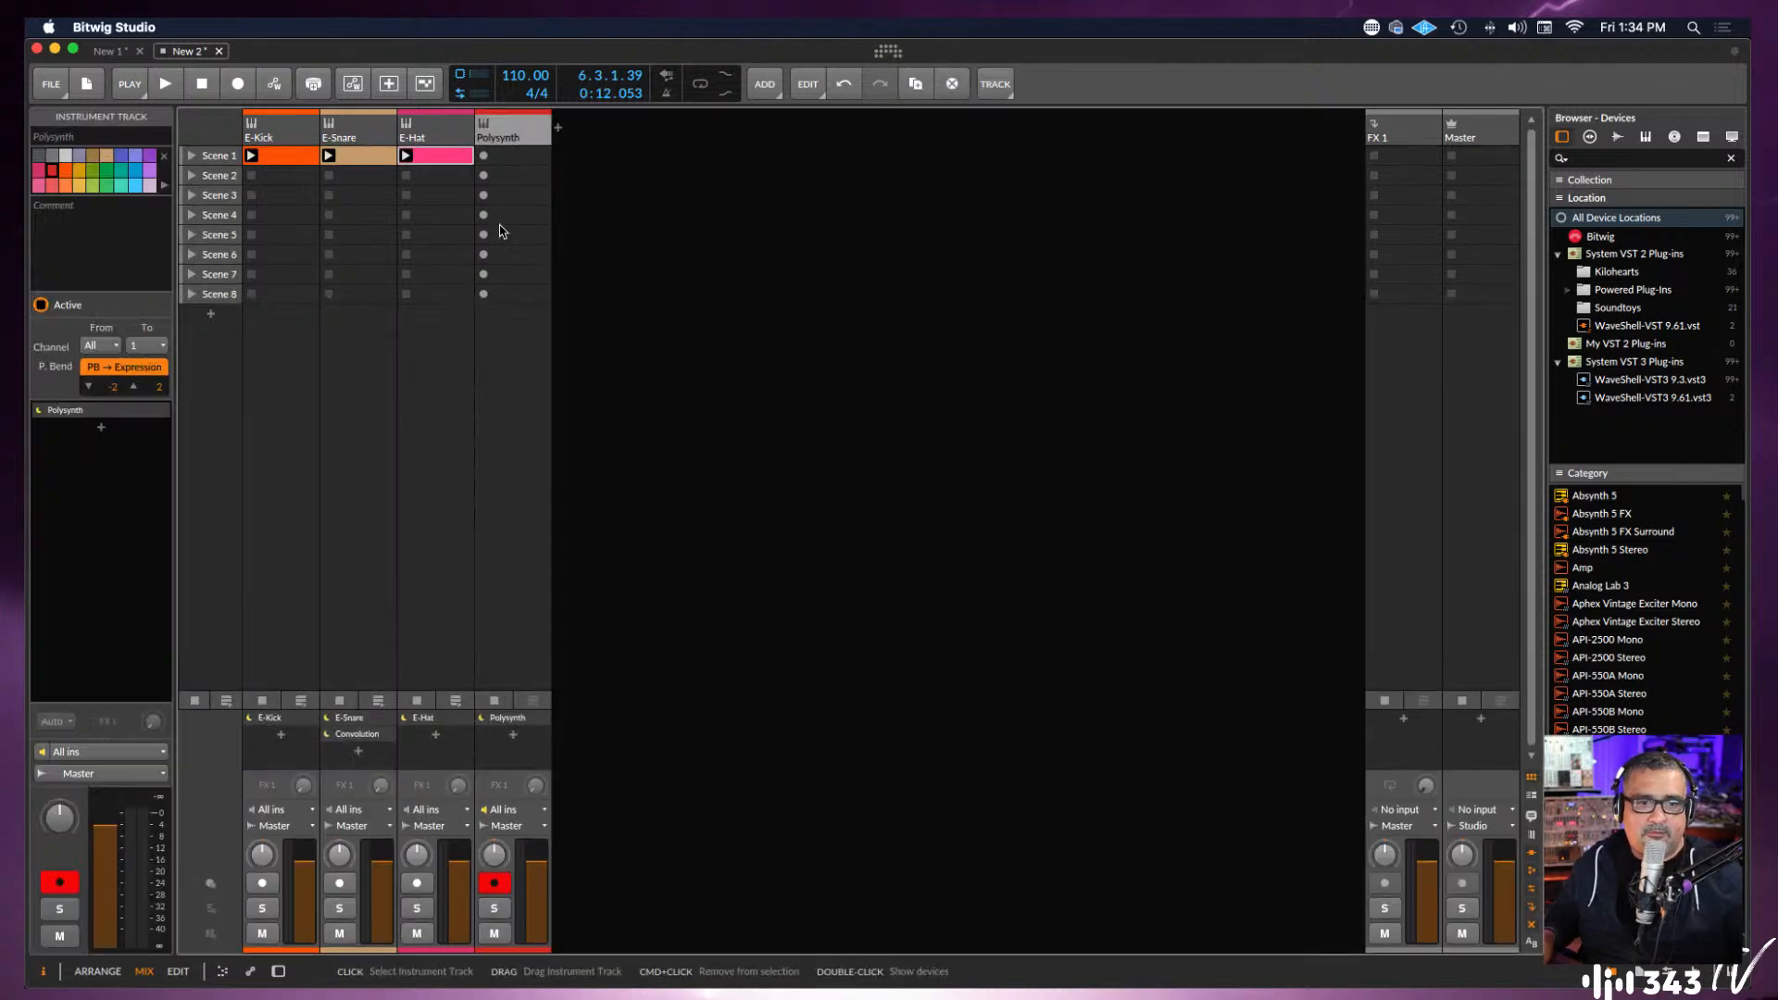
key("e")
key("e")
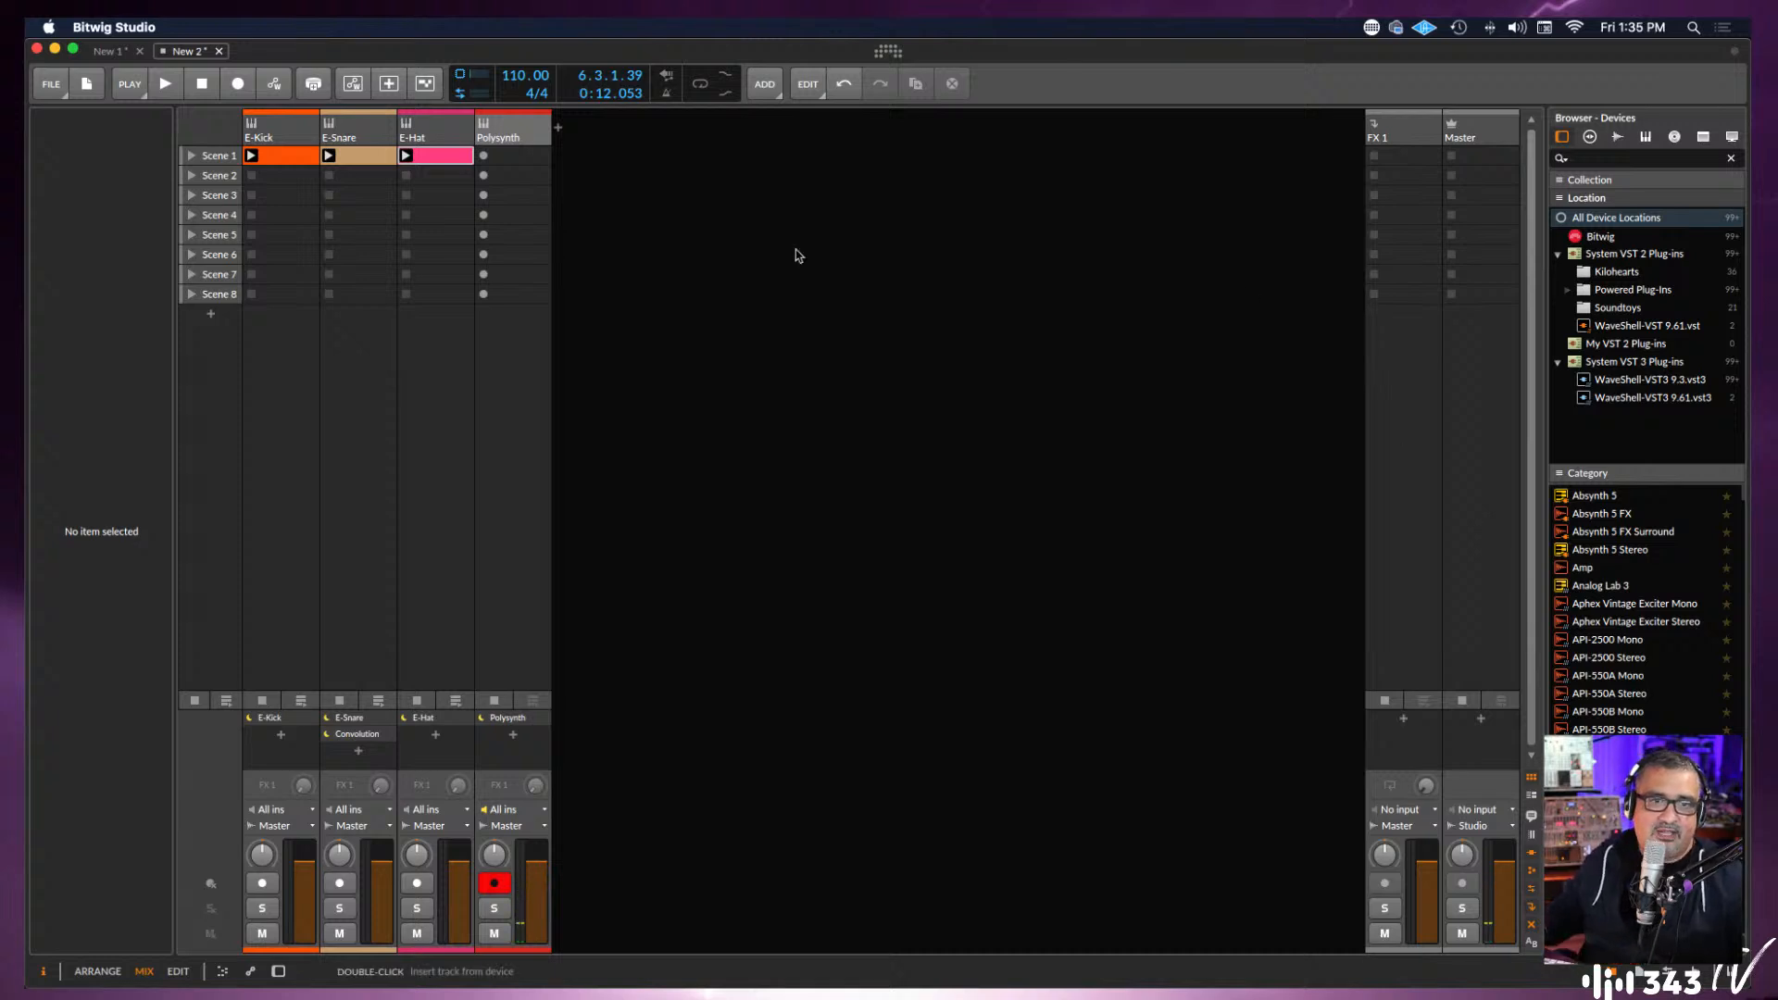
double_click(498, 131)
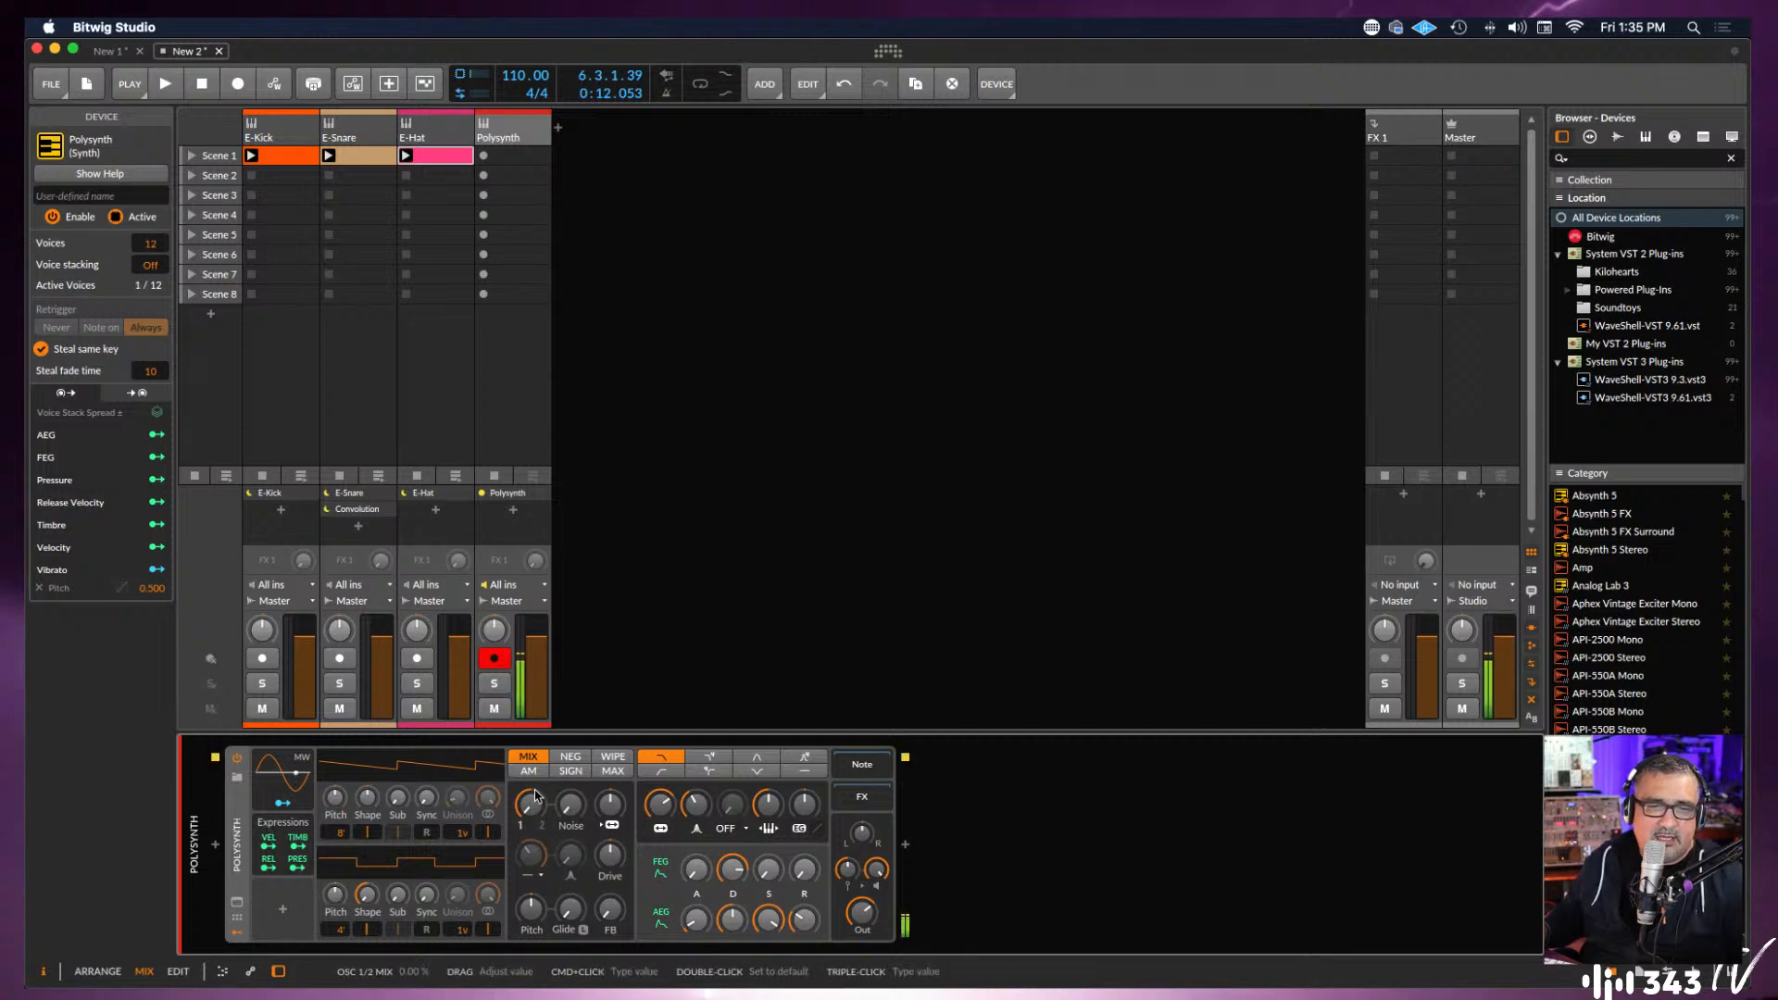
Adjust the shape of Polysynth's first oscillator and lower the filter frequency to about 575 Hz.
left_click_drag(368, 802, 396, 804)
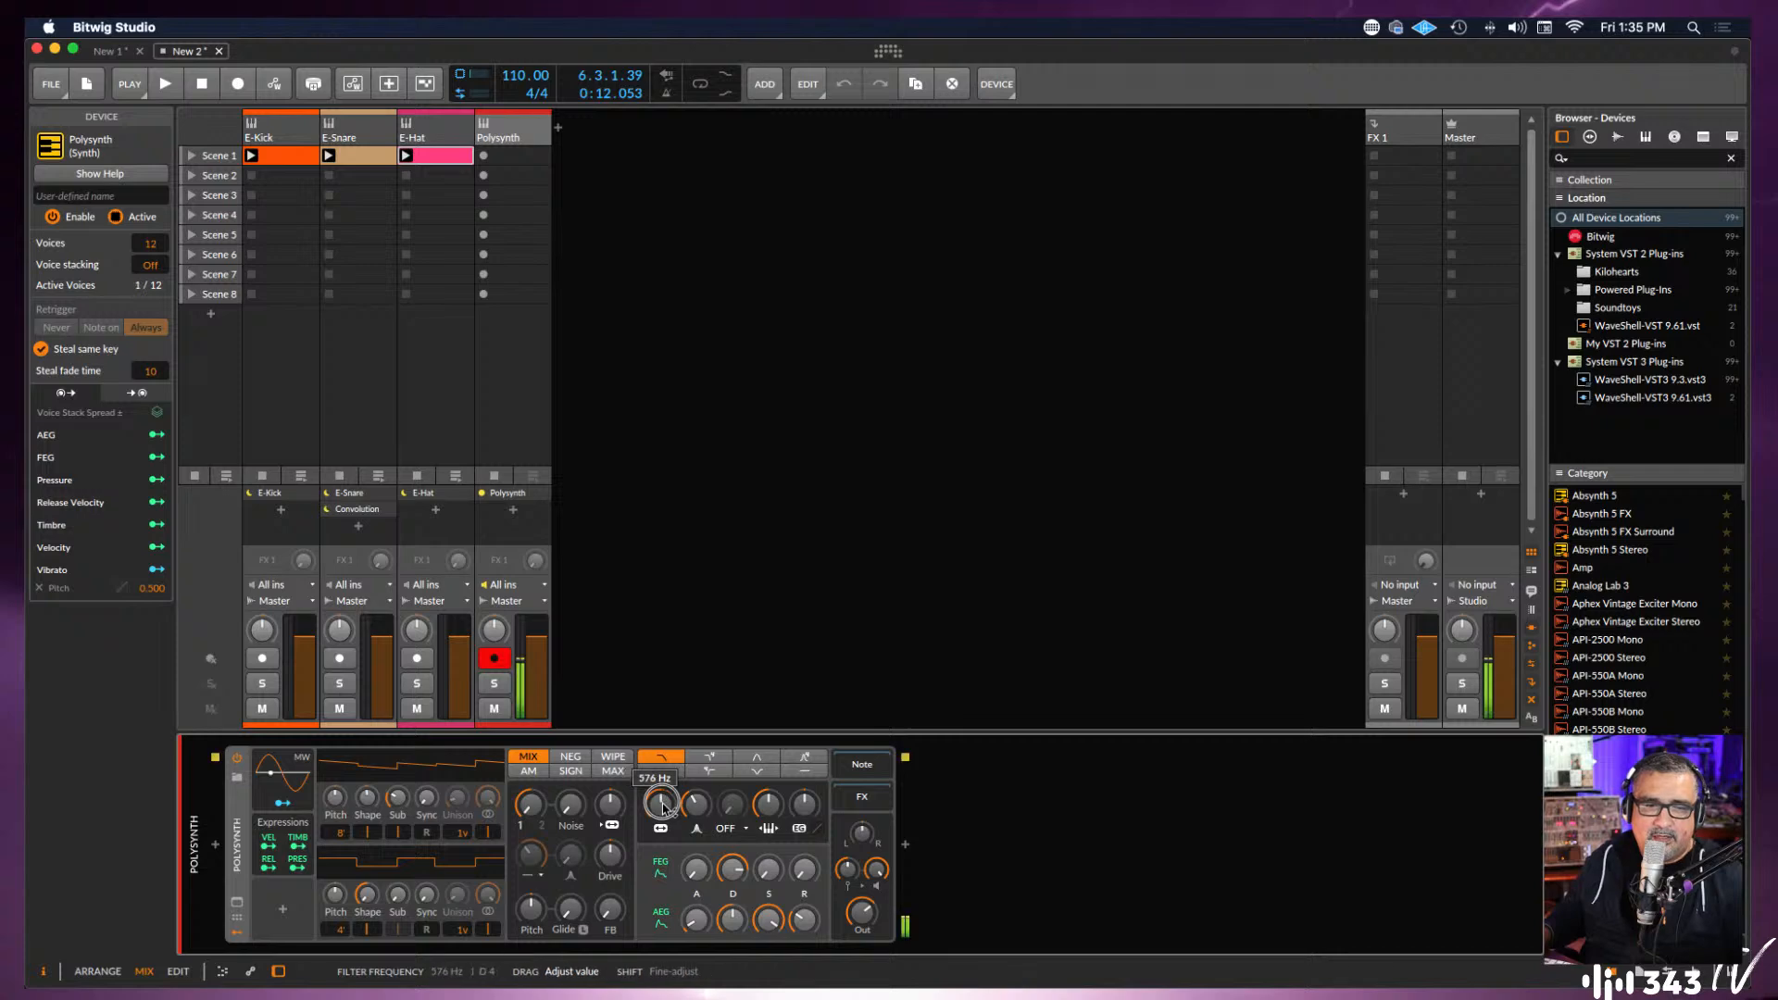
left_click_drag(663, 807, 685, 781)
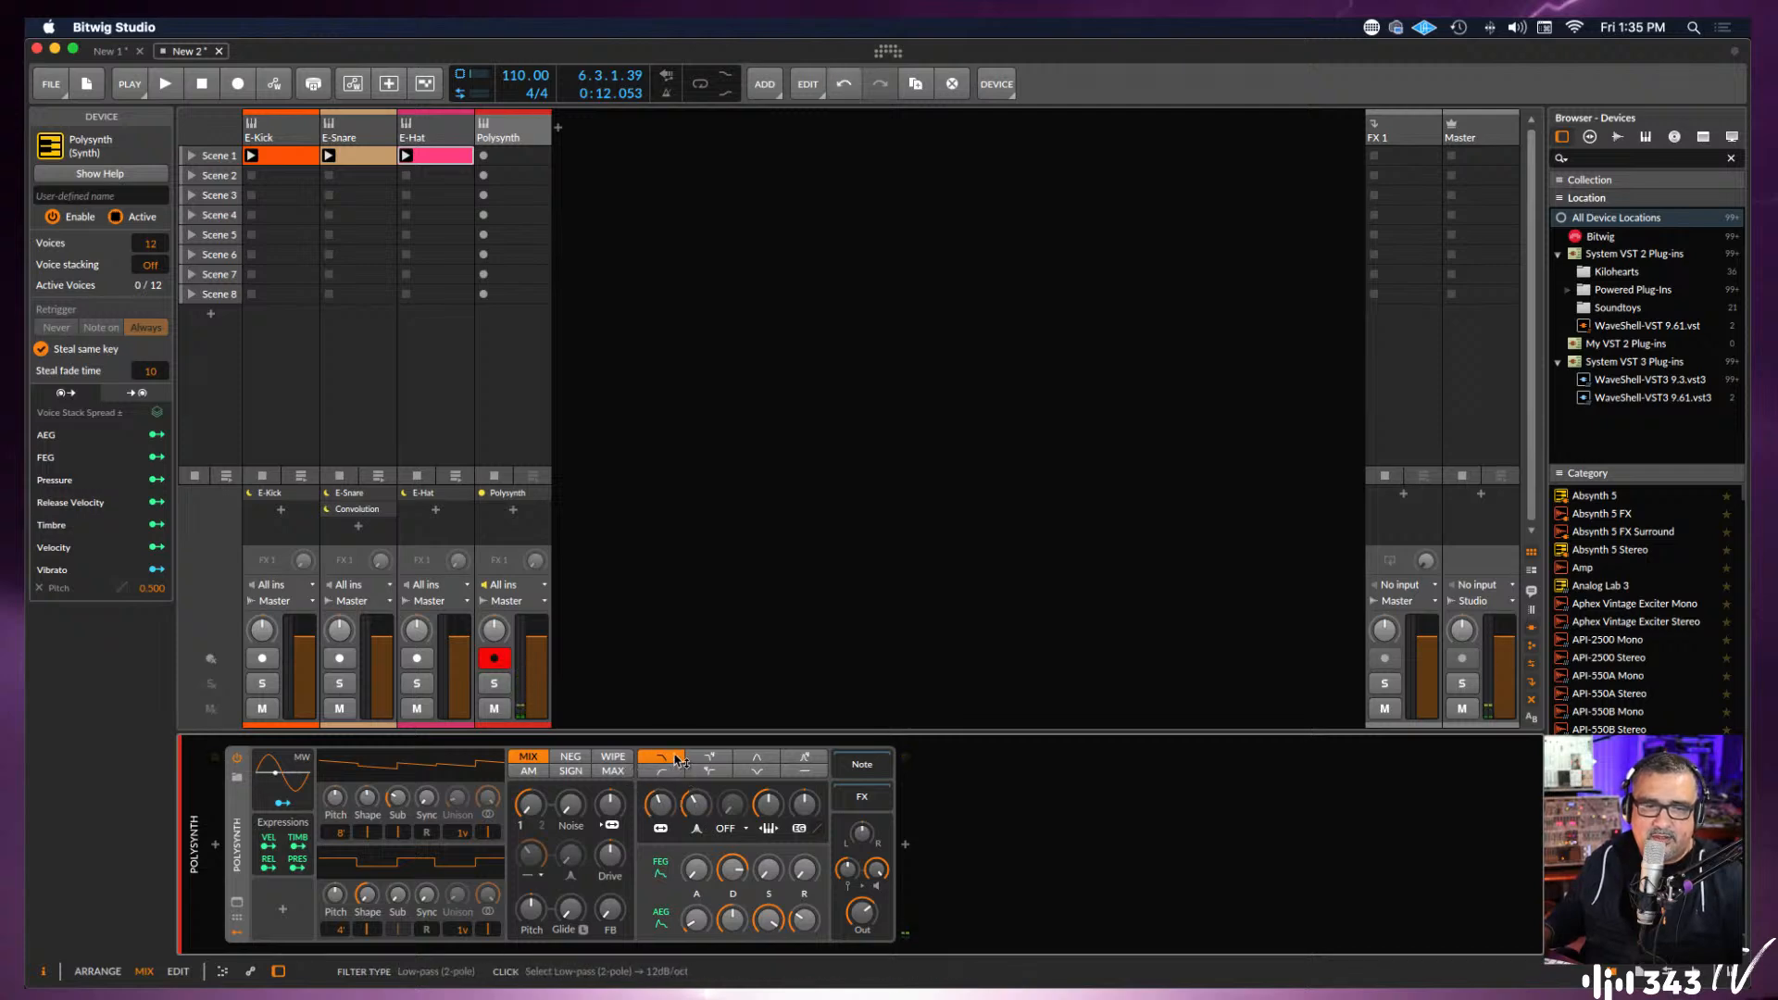
Open the context options for Polysynth's low-pass filter type.
right_click(663, 763)
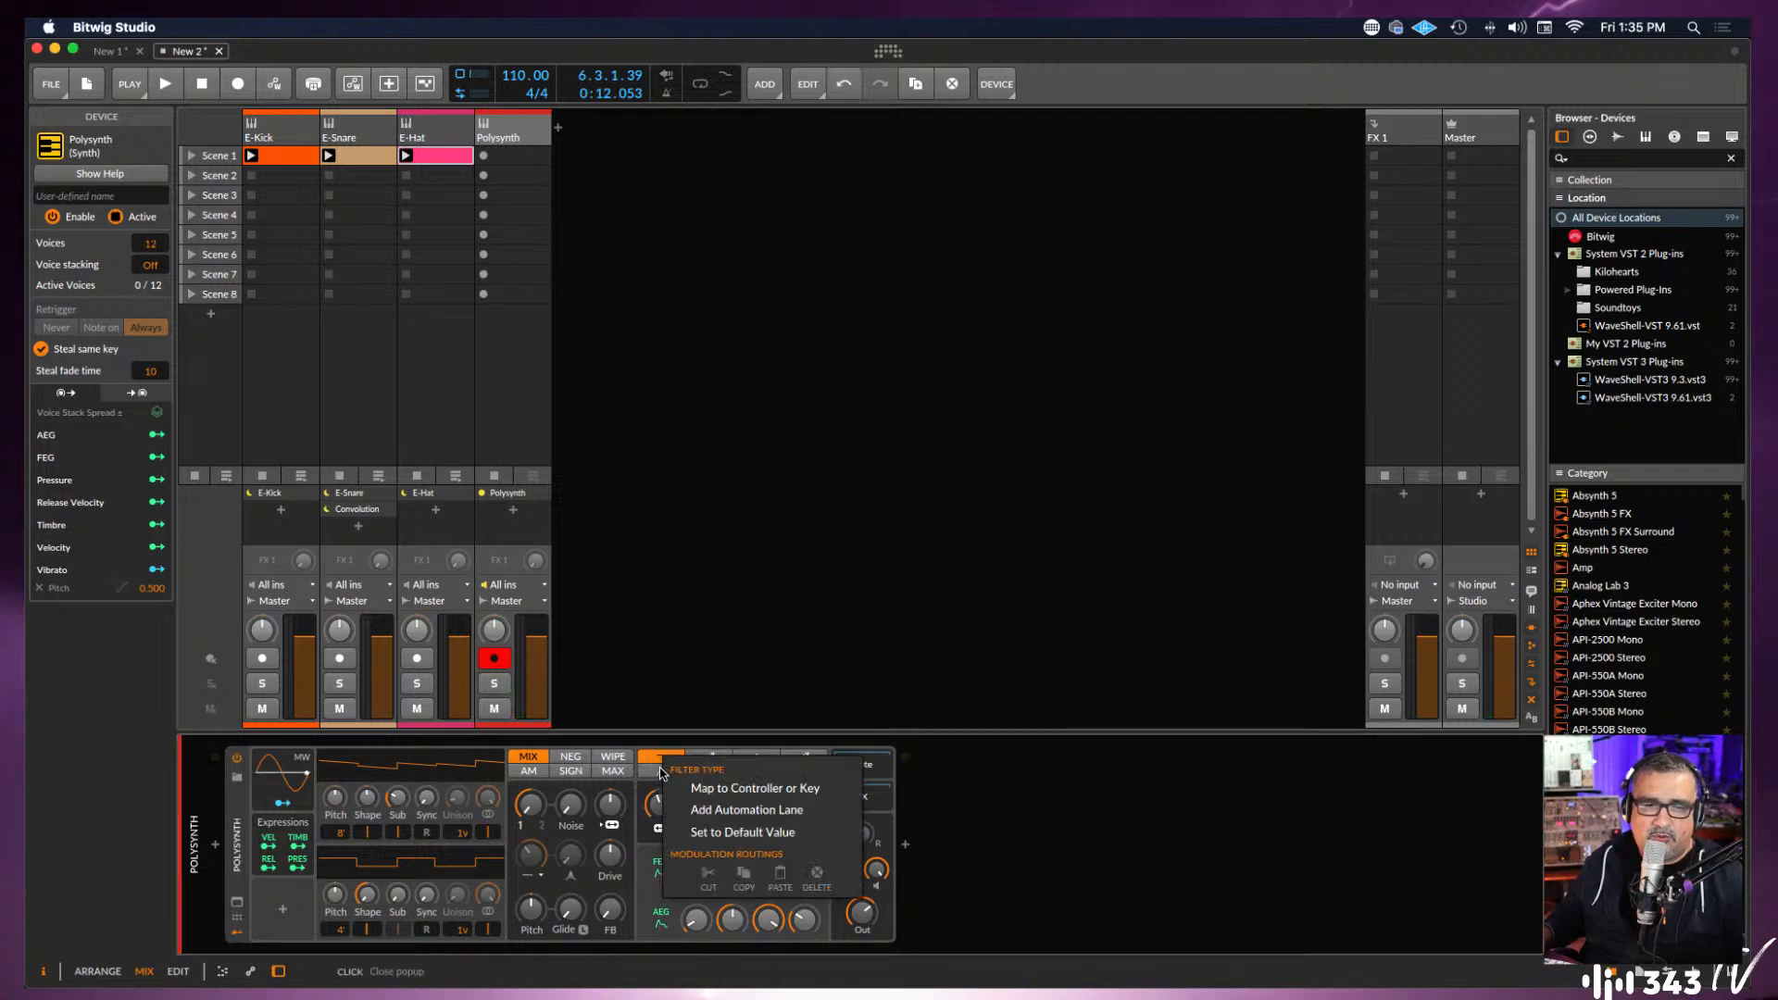
Switch the Polysynth filter to low-pass and inspect its waveforms and envelopes in the expanded device view.
left_click(651, 778)
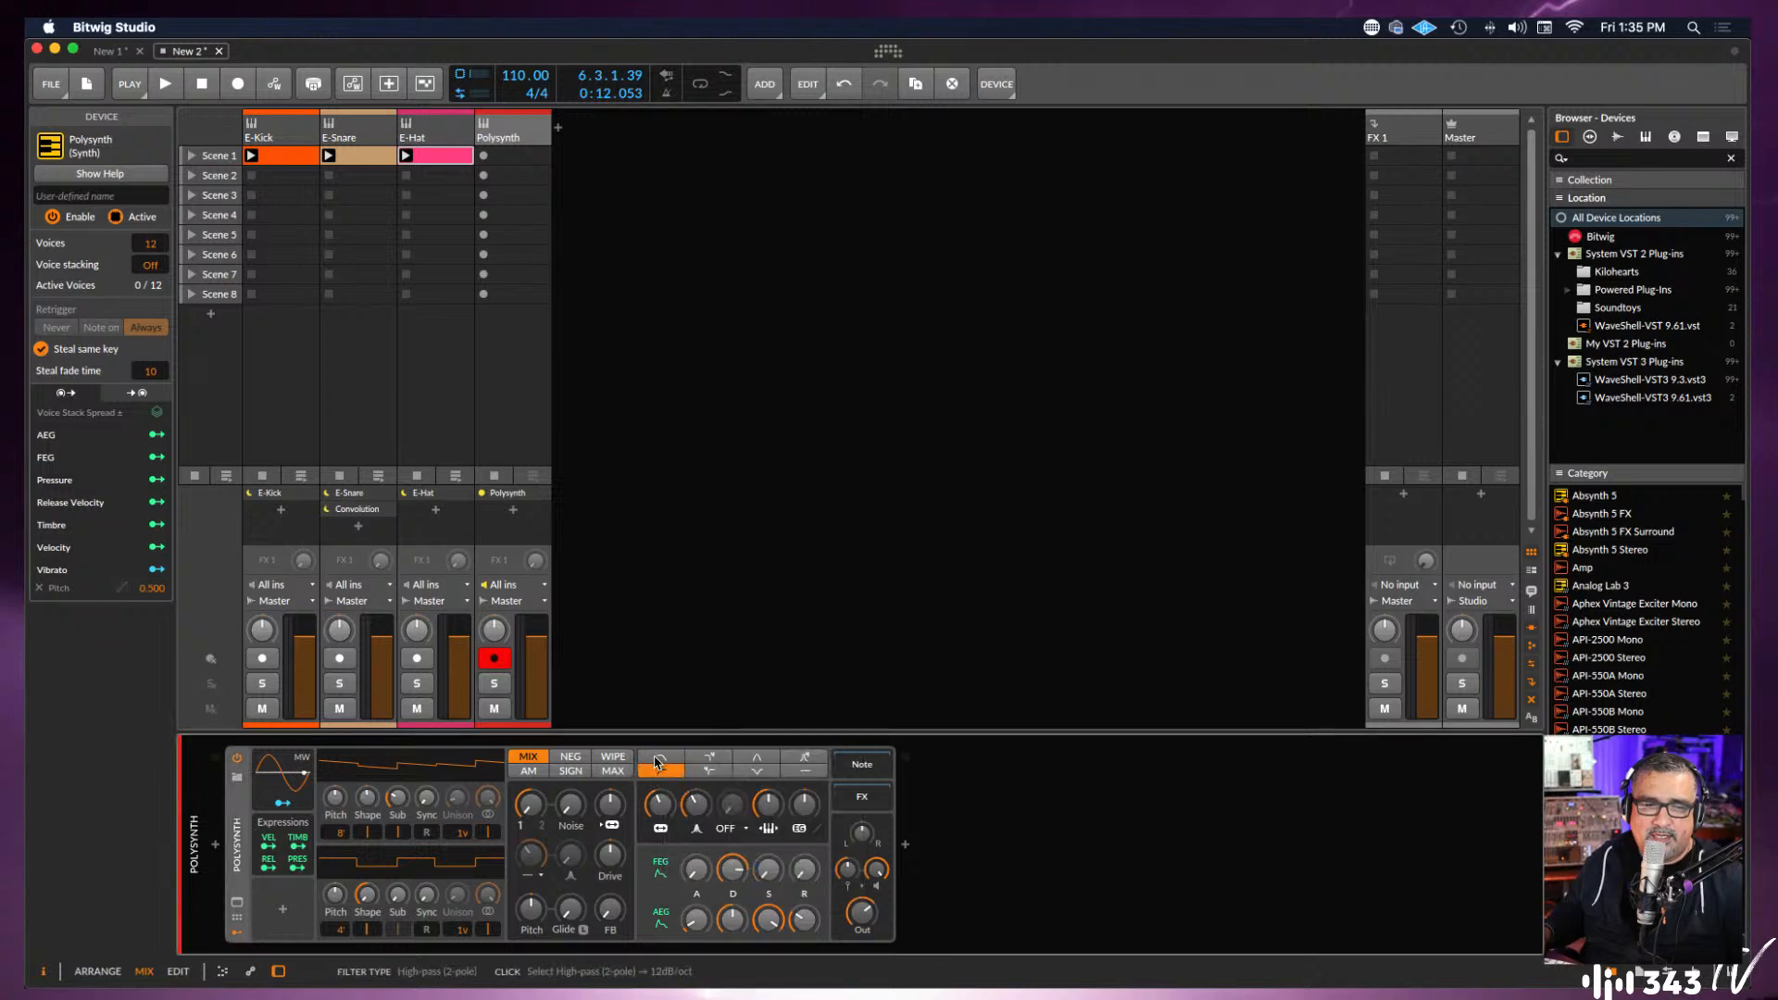
left_click(656, 757)
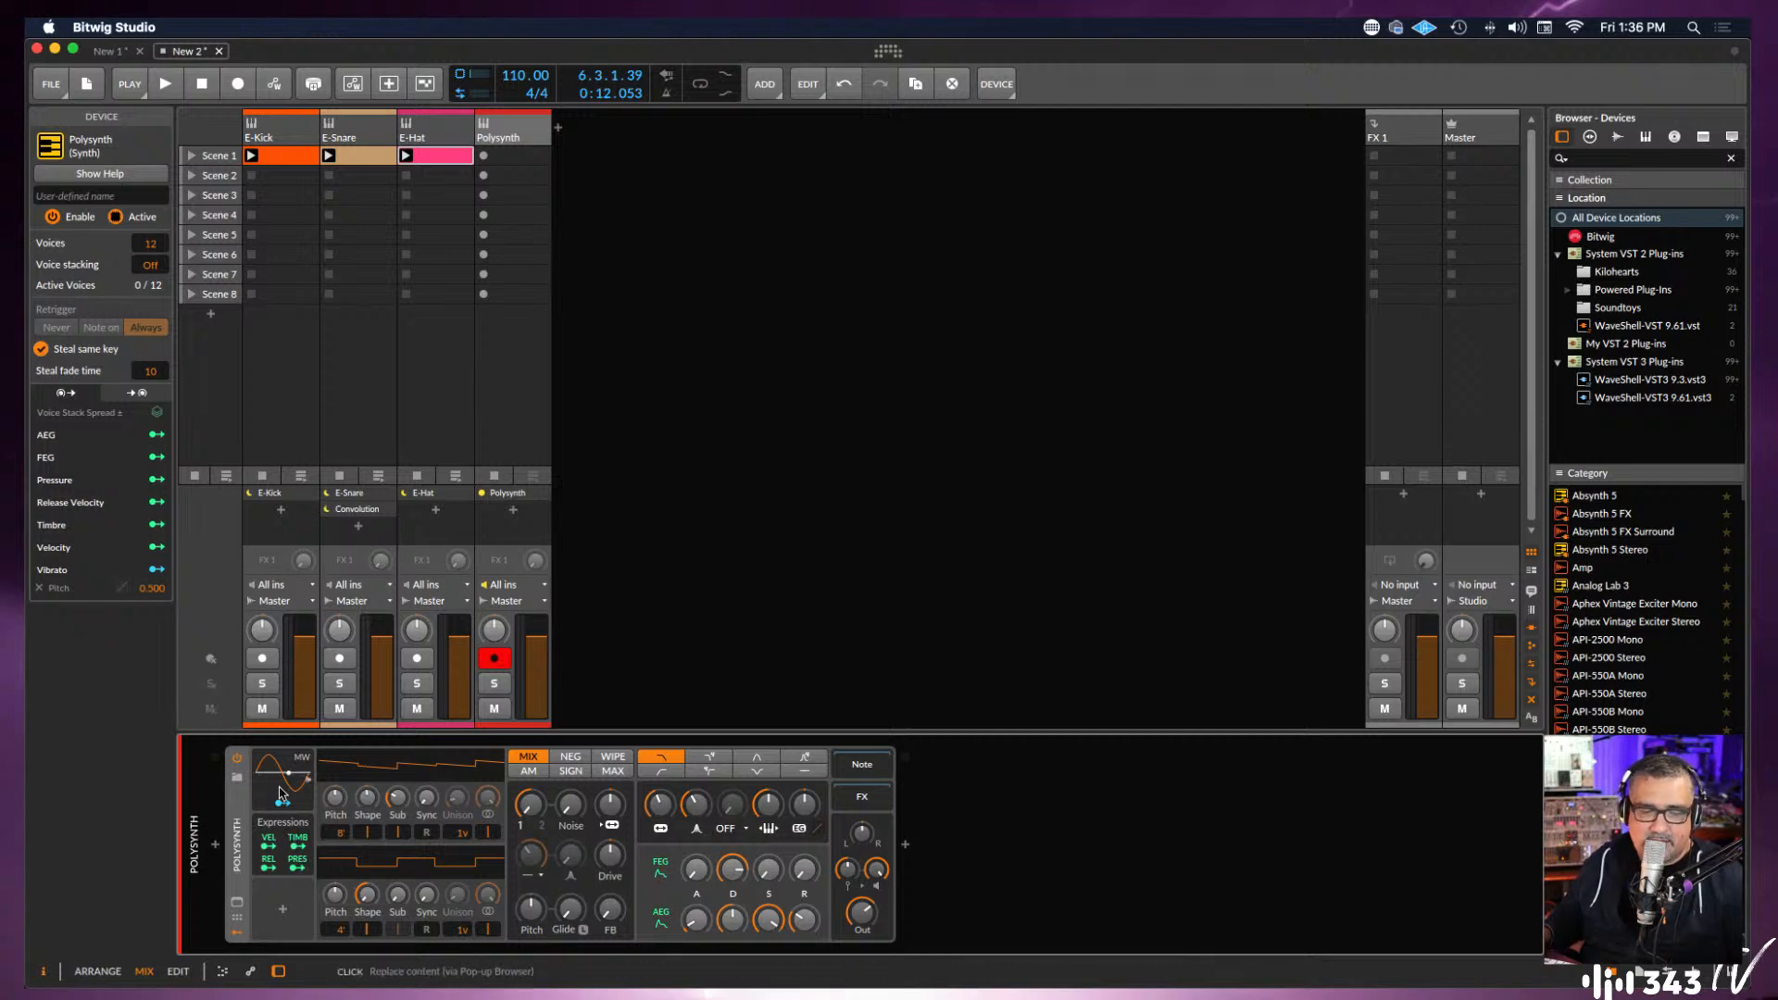
left_click(237, 906)
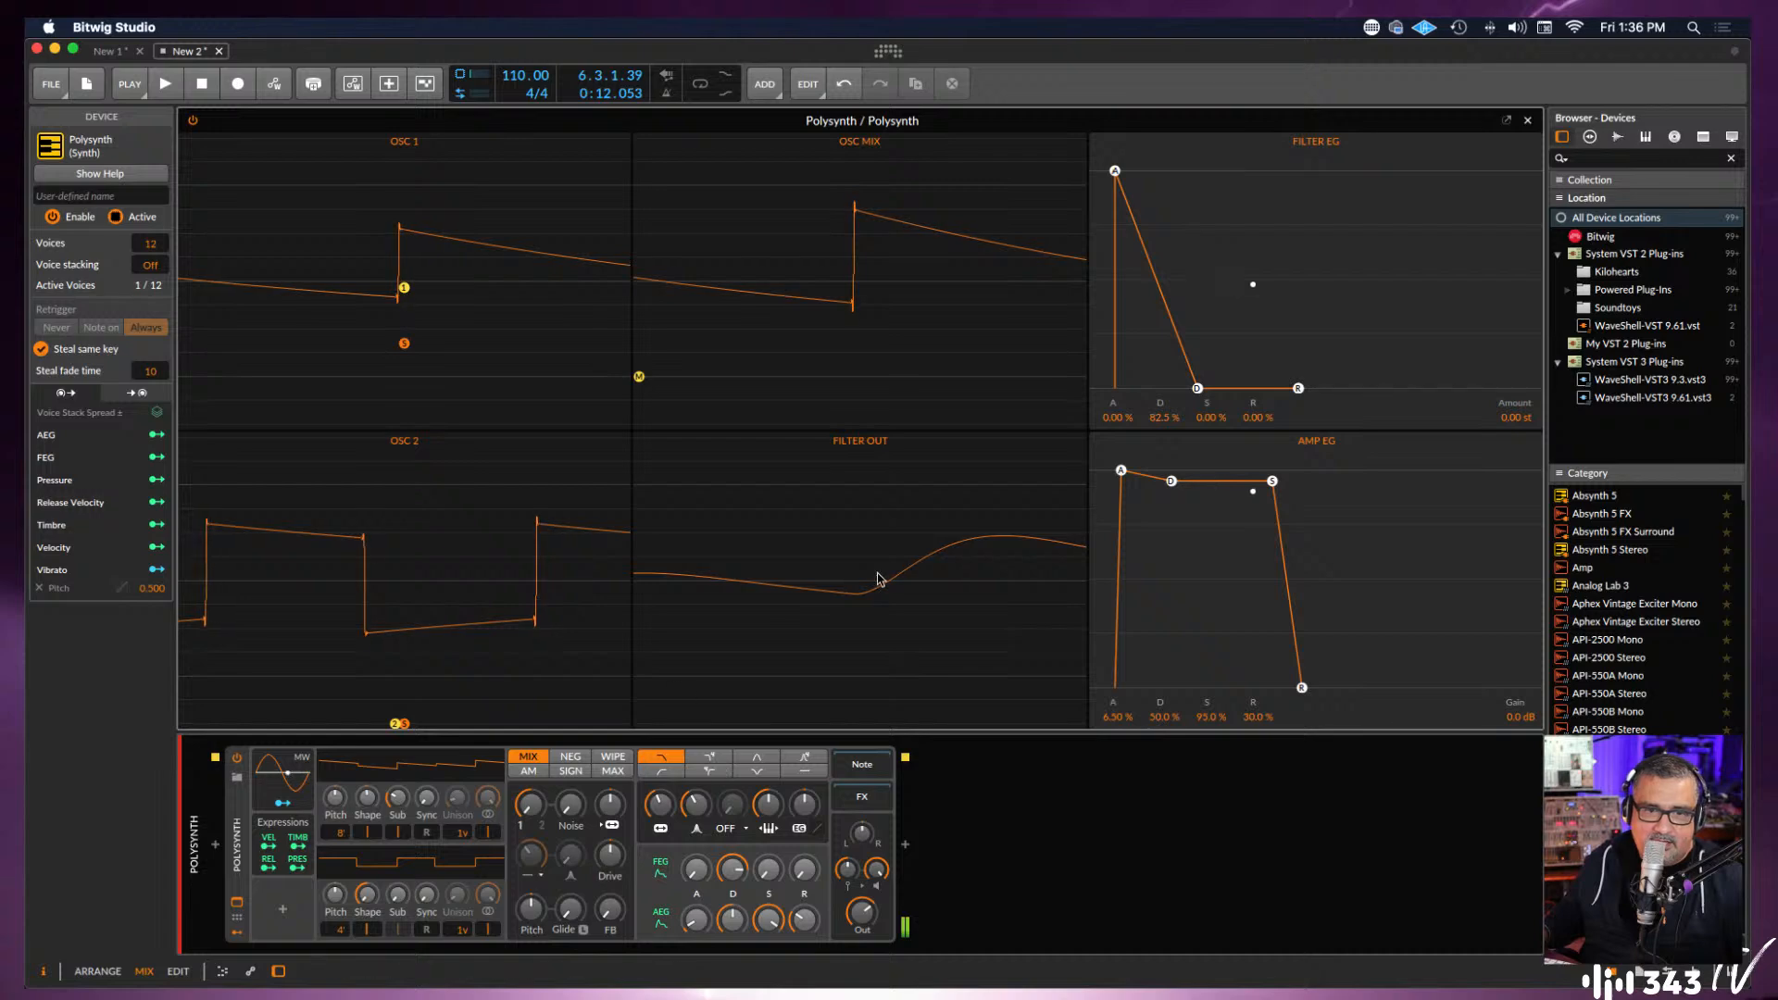
left_click(238, 905)
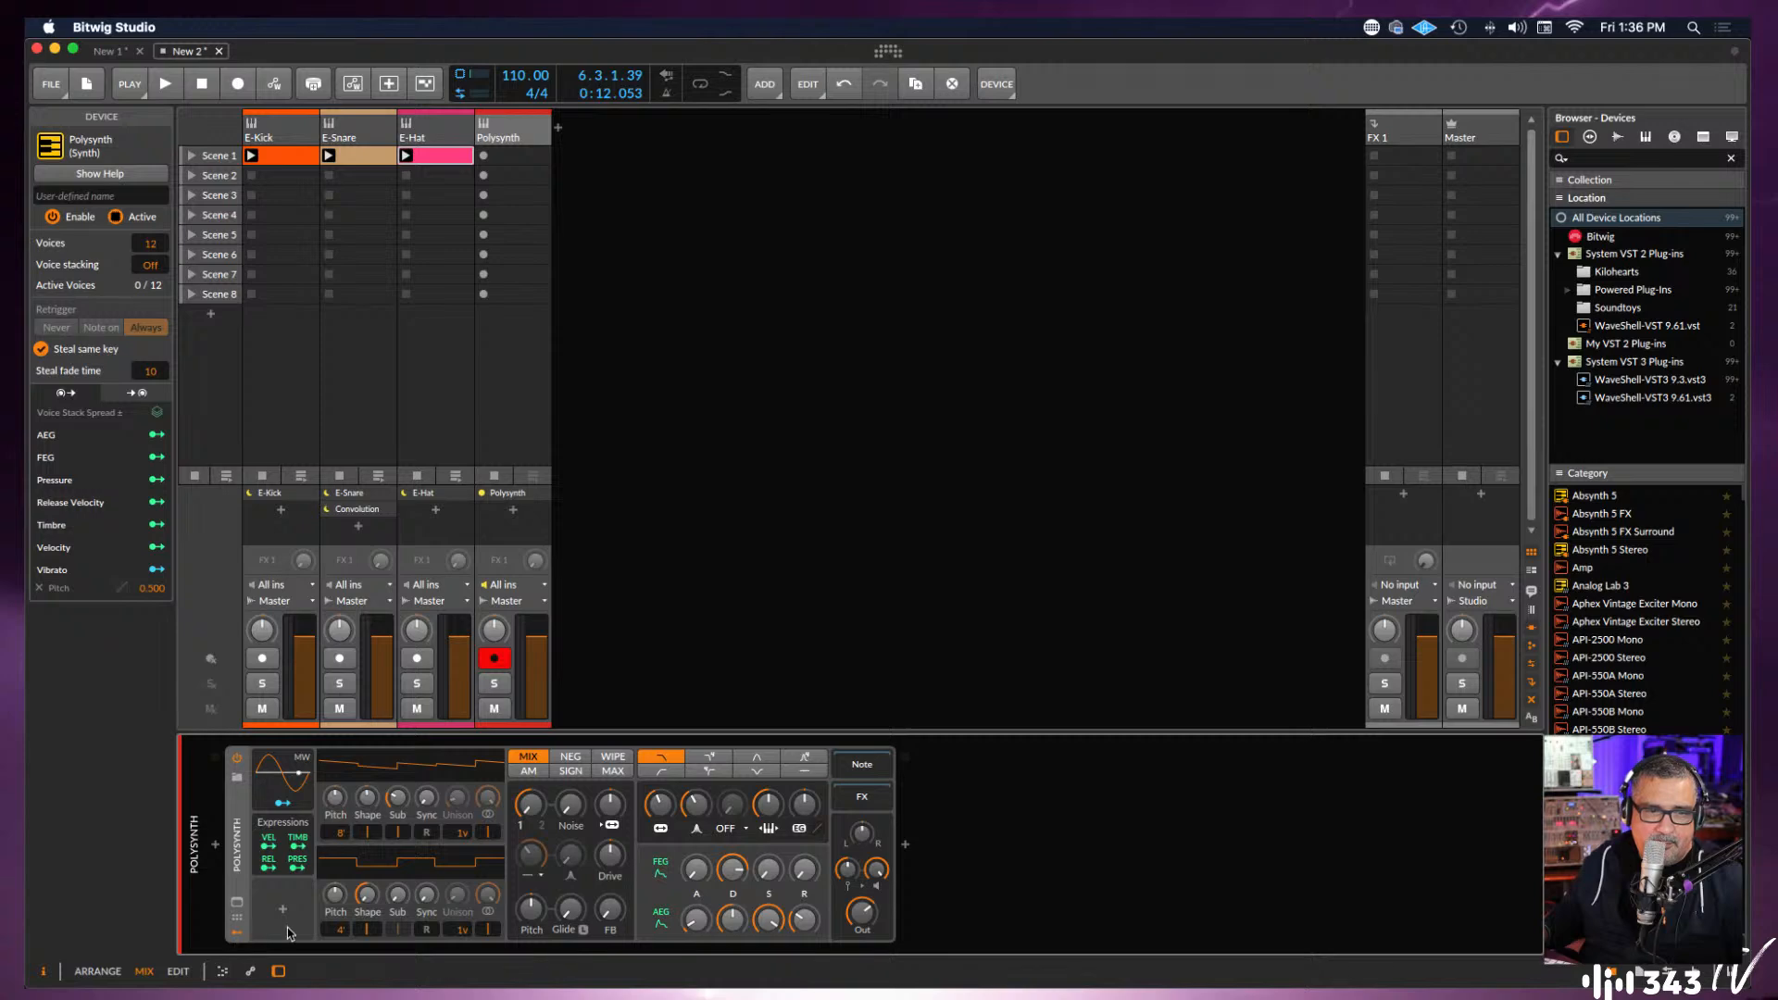
Audition the Polysynth presets Analog Unkle, Atmospheric Lead and Another Digi Day, and load the Antonio preset.
left_click(237, 779)
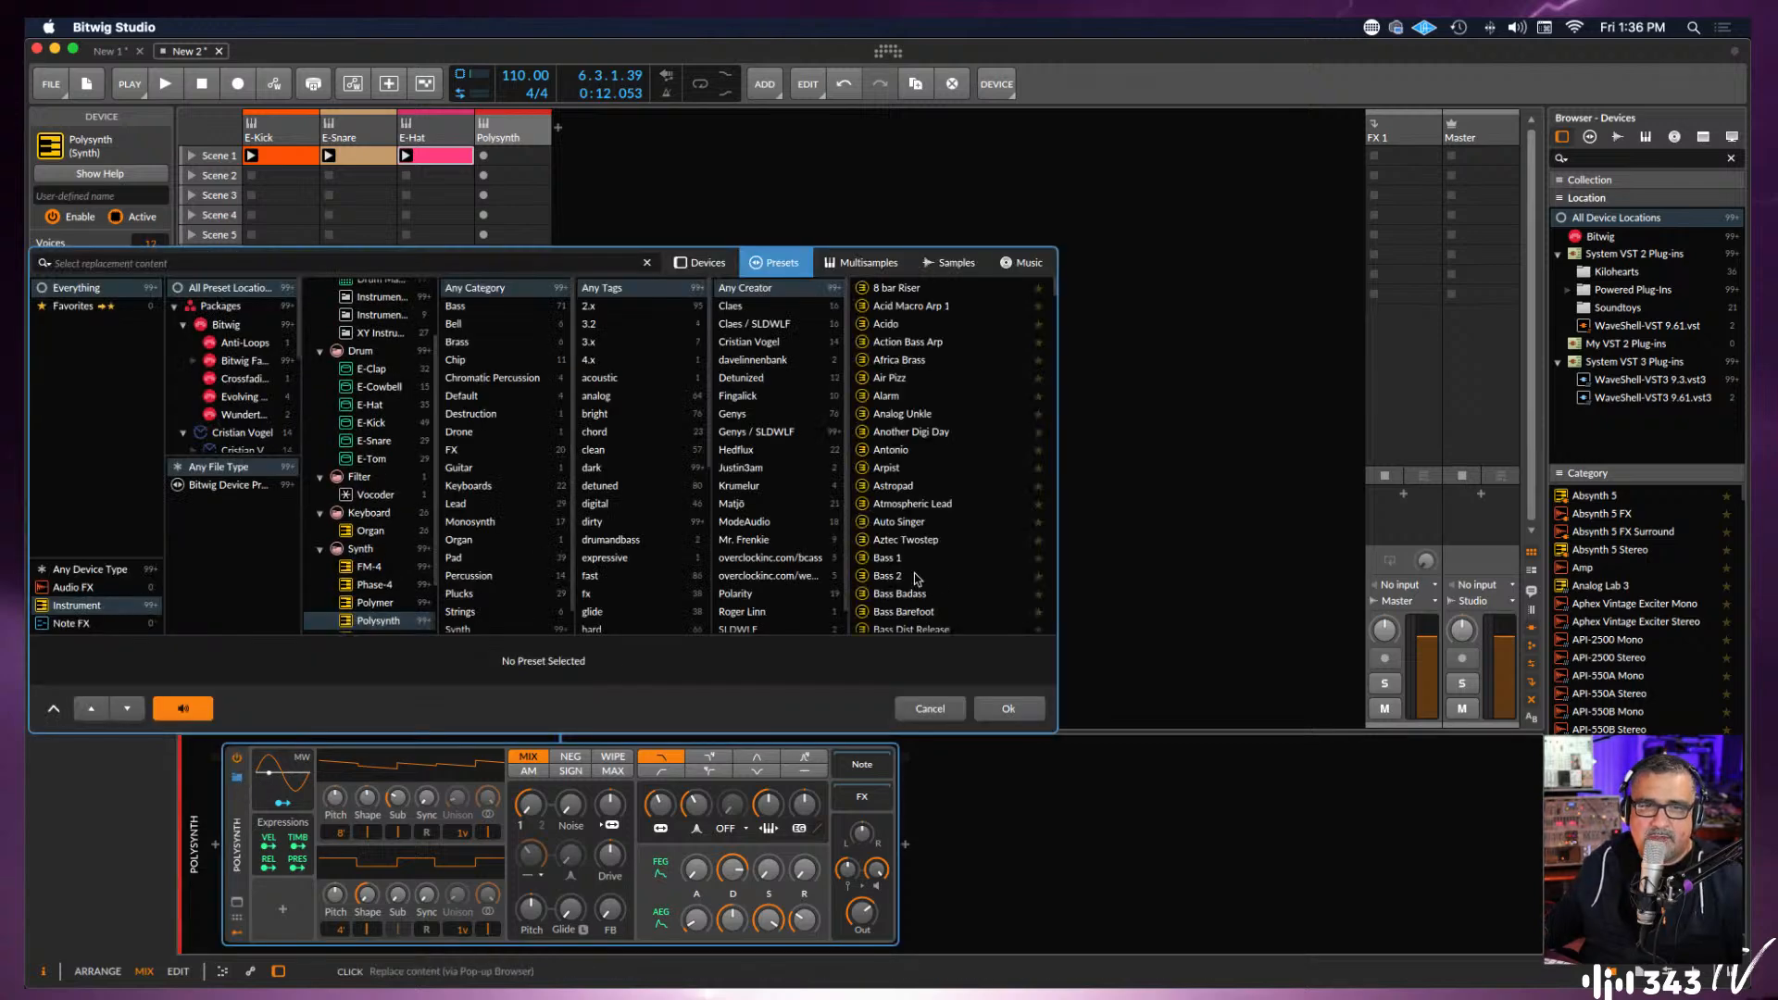
left_click(923, 414)
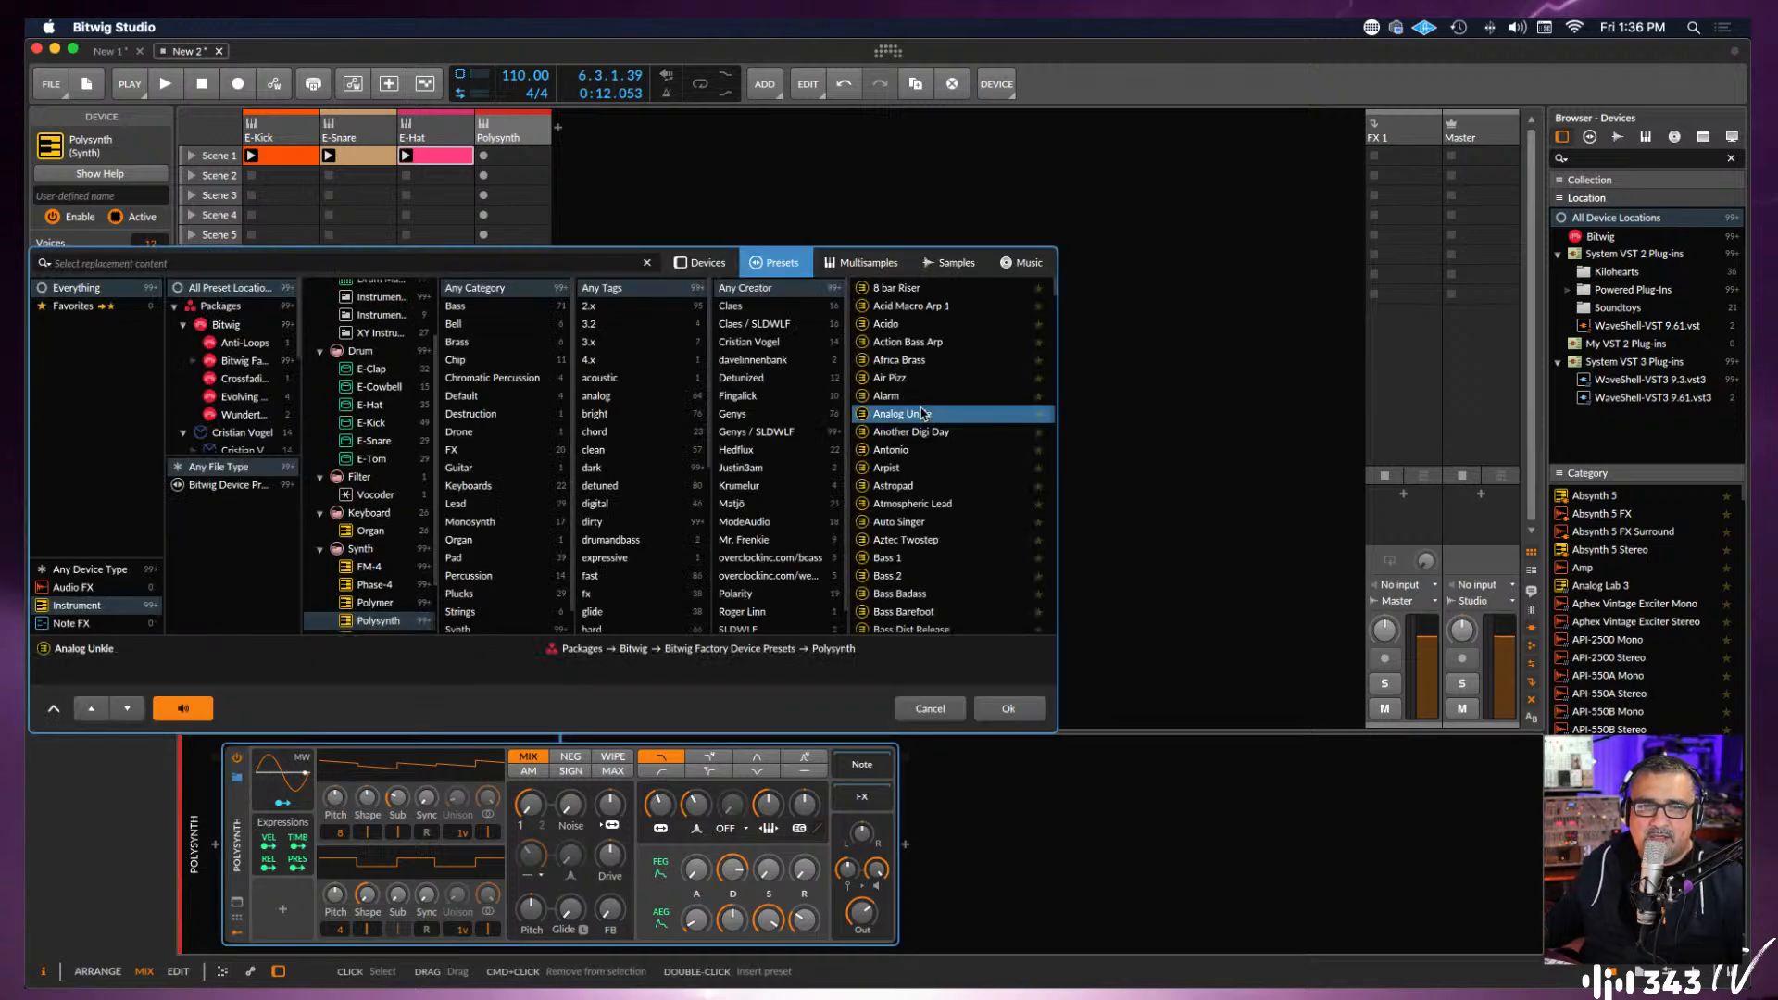
left_click(895, 451)
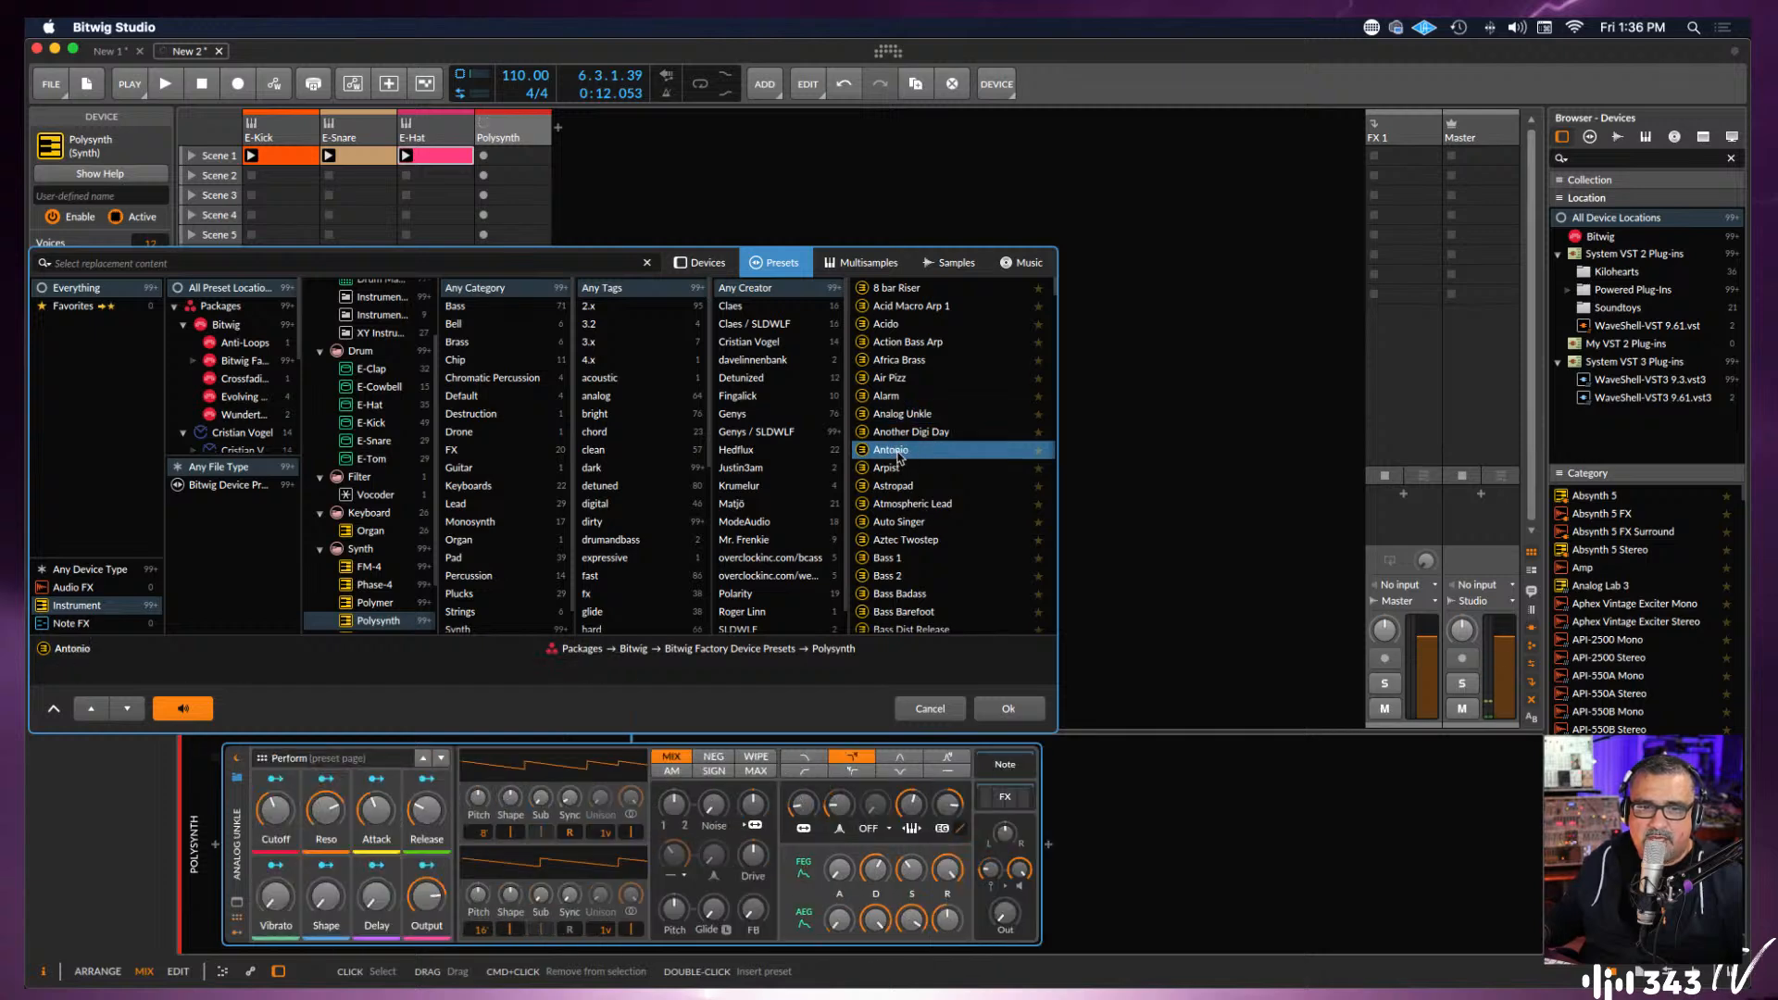
left_click(905, 507)
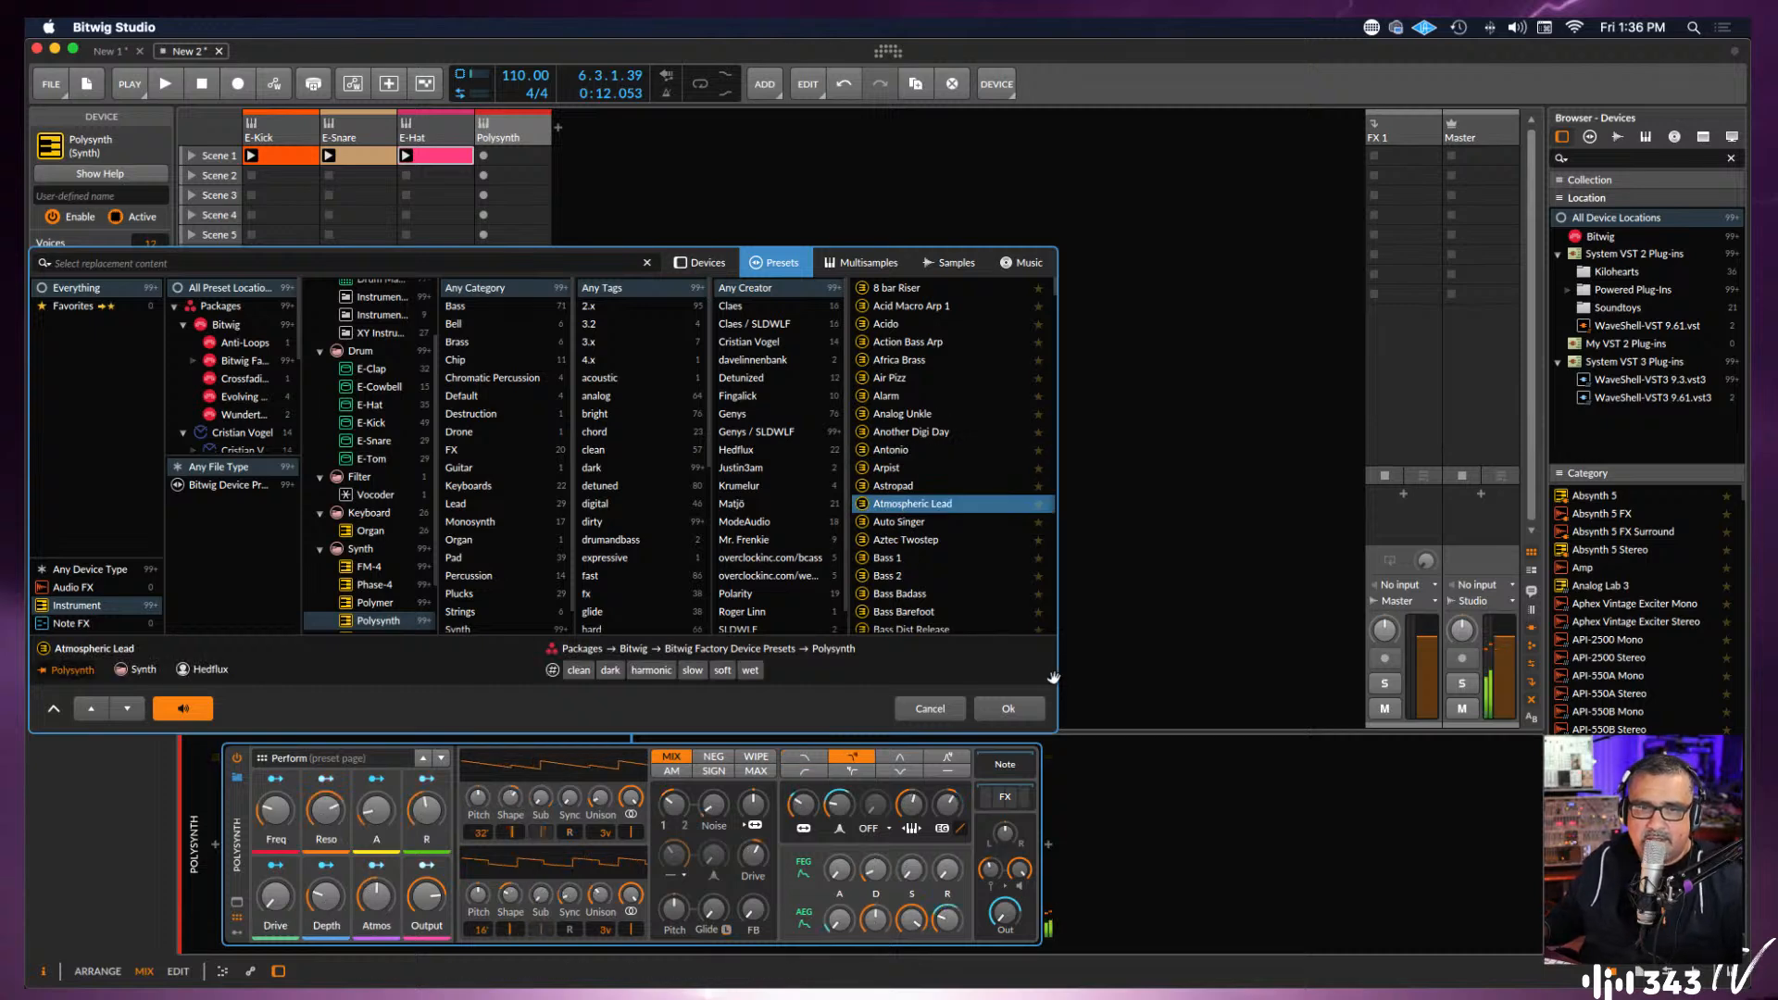
left_click(891, 433)
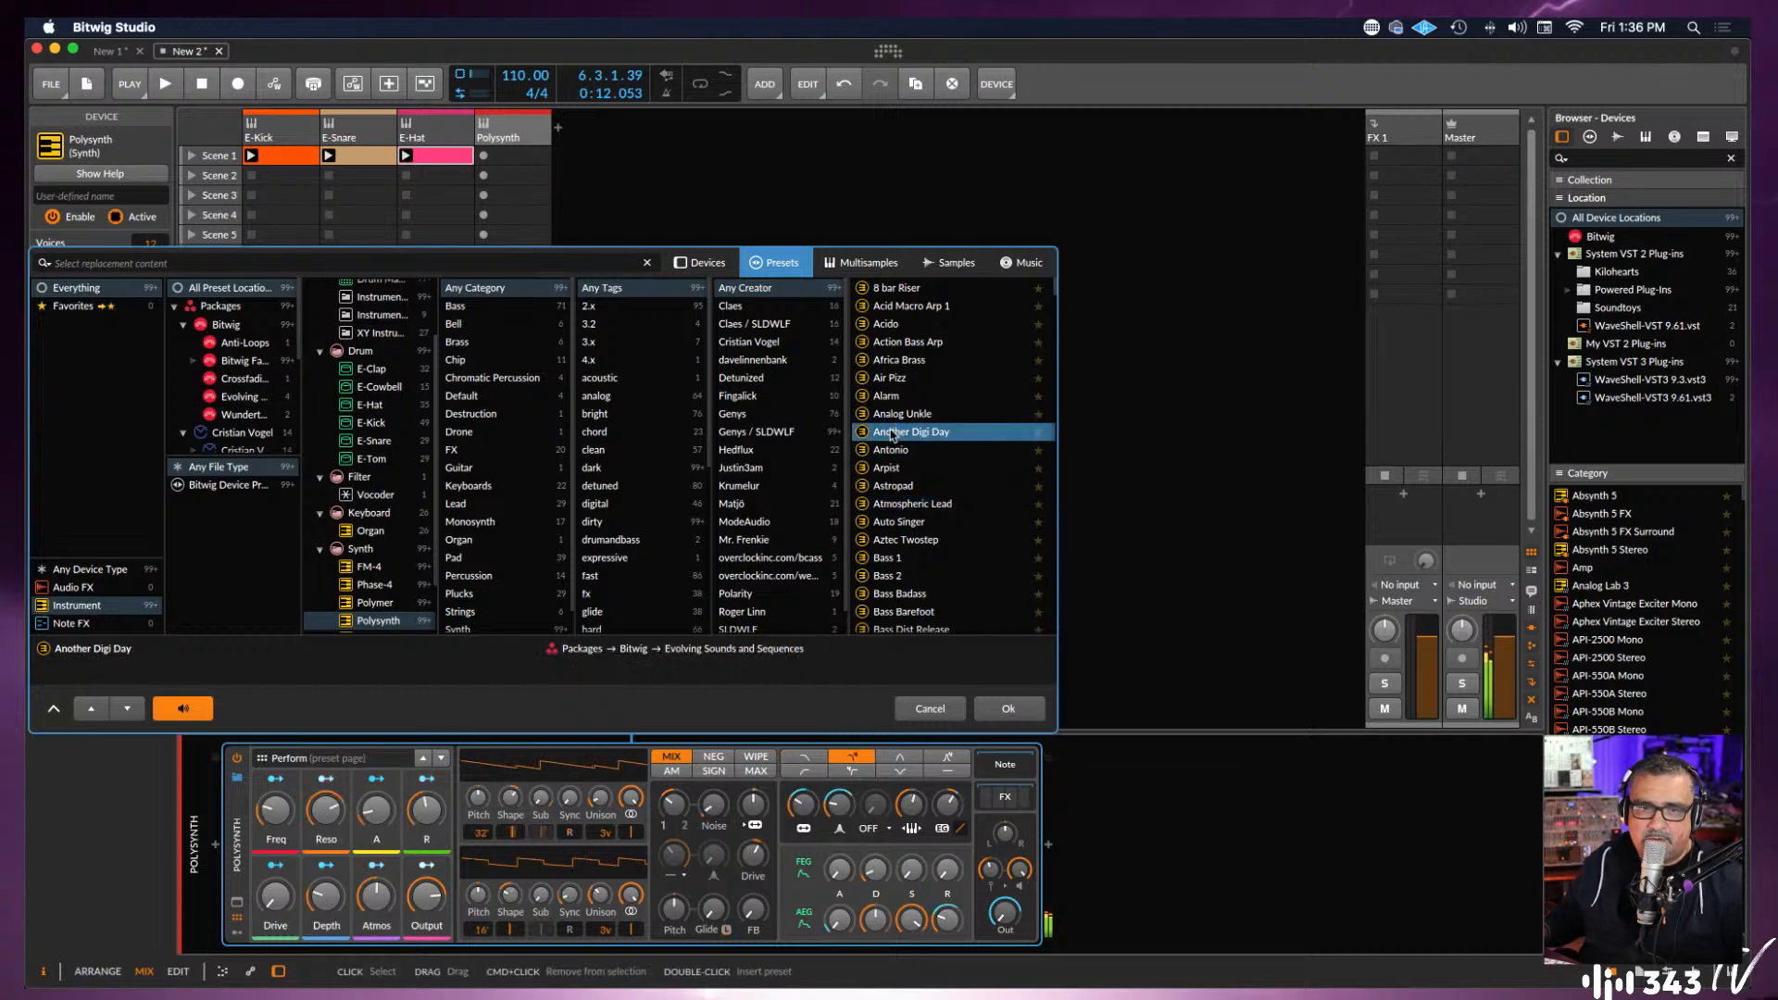
left_click(891, 451)
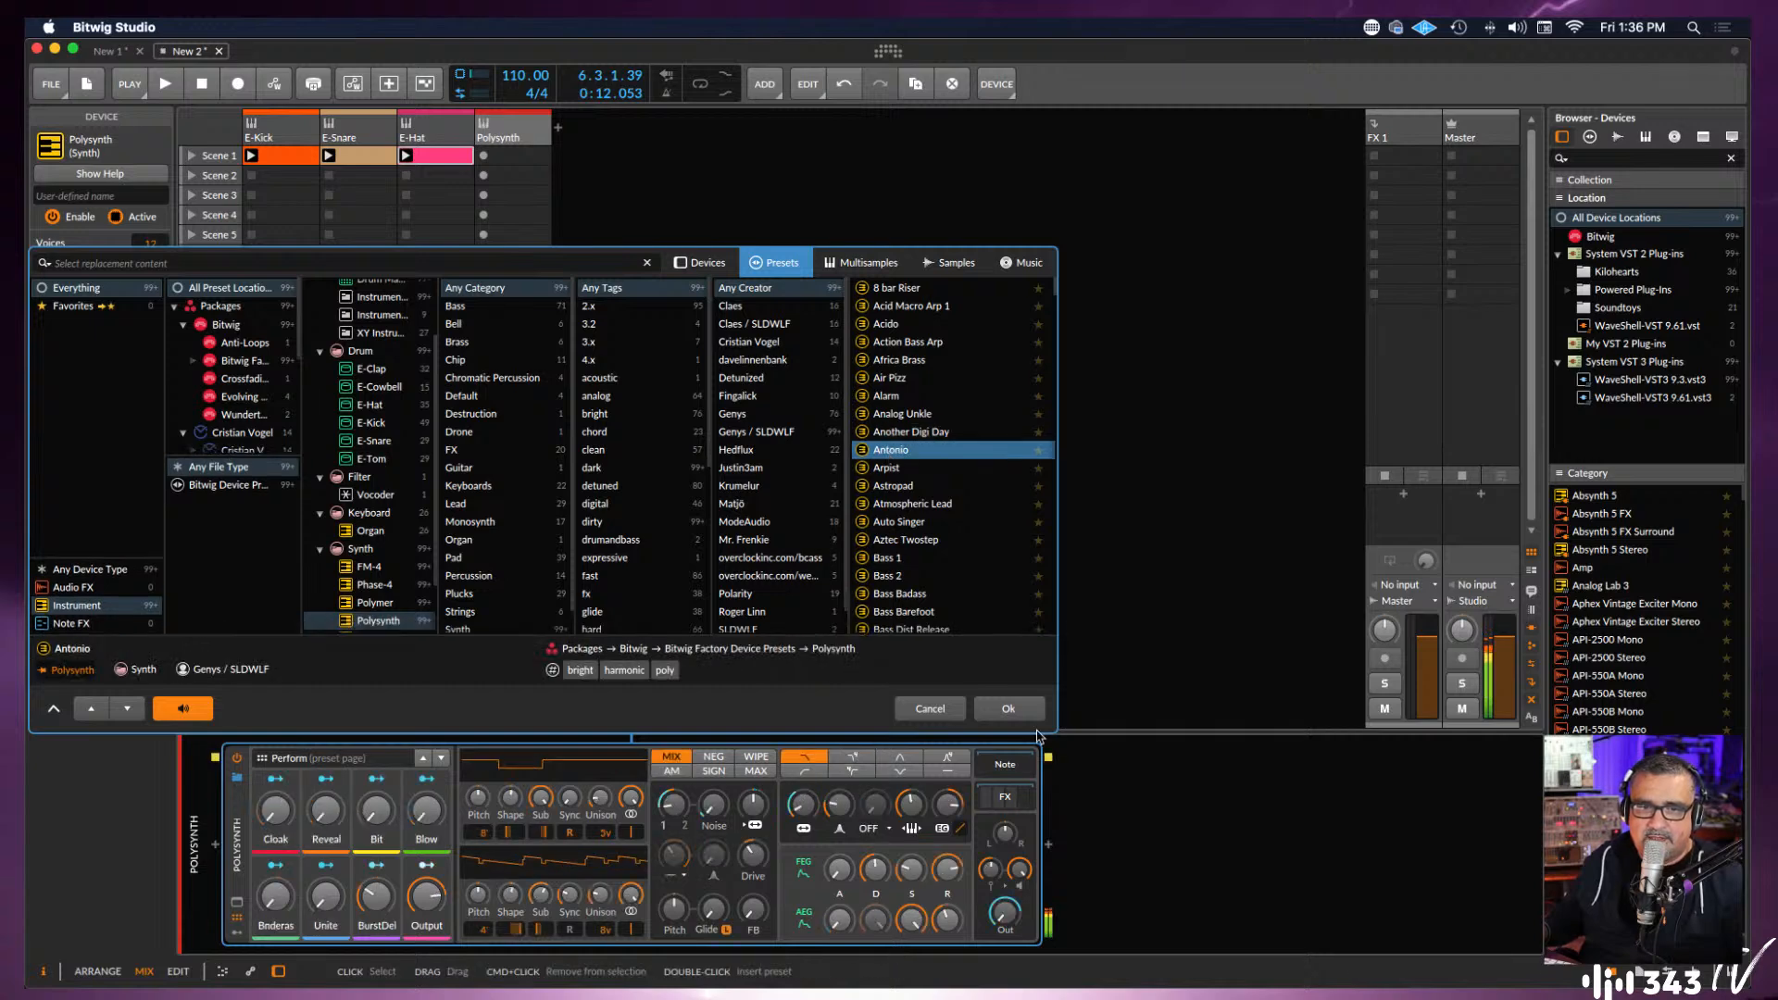
left_click(1012, 709)
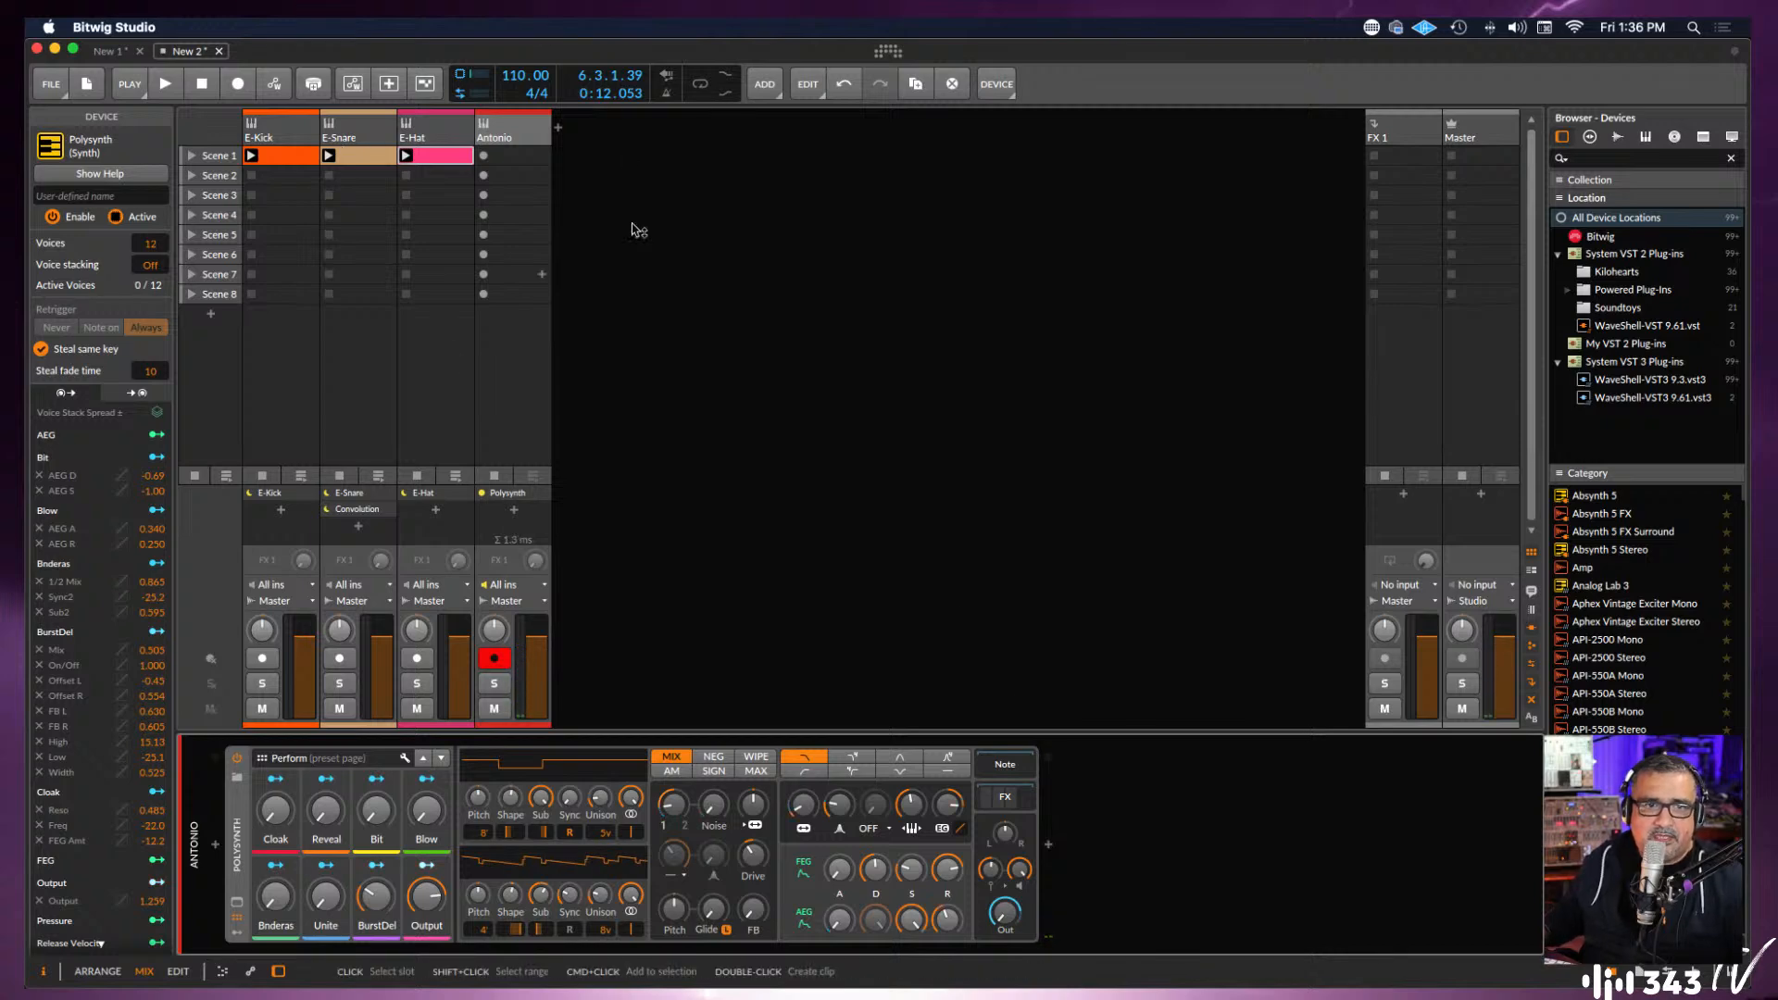
Record a Scene 1 note clip on the Antonio track while the drum clips play, and open it for note editing.
left_click(167, 84)
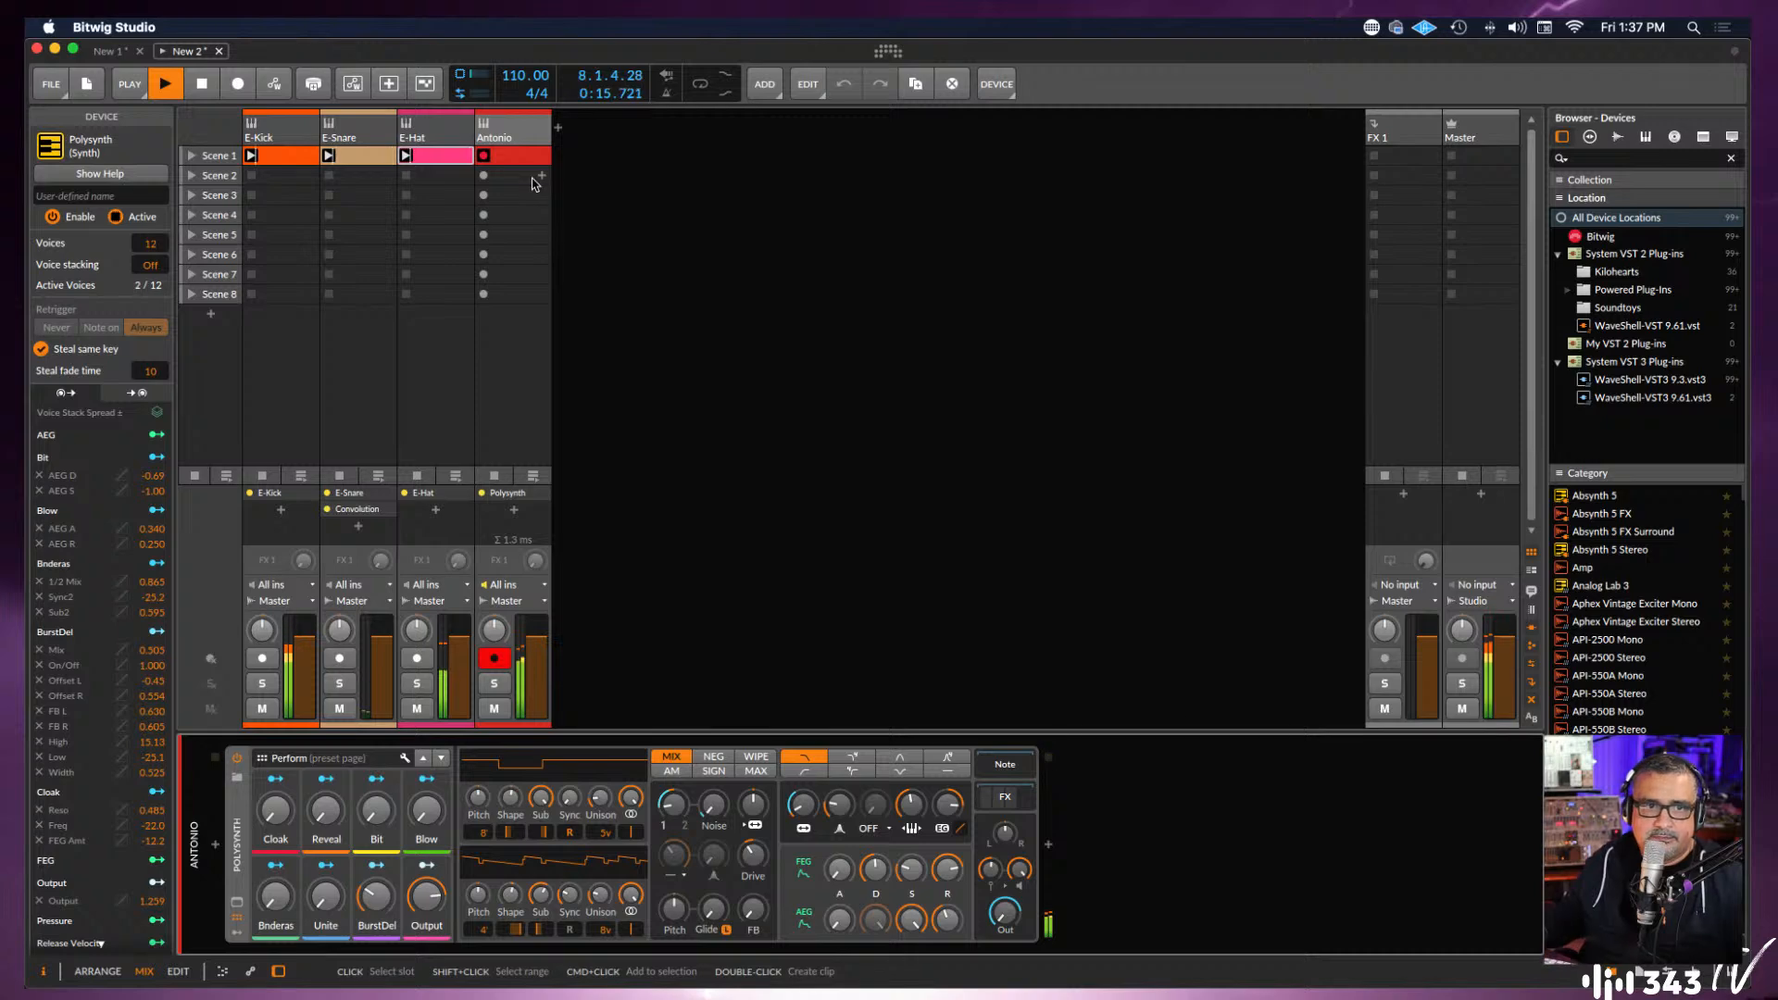
left_click(485, 156)
double_click(514, 157)
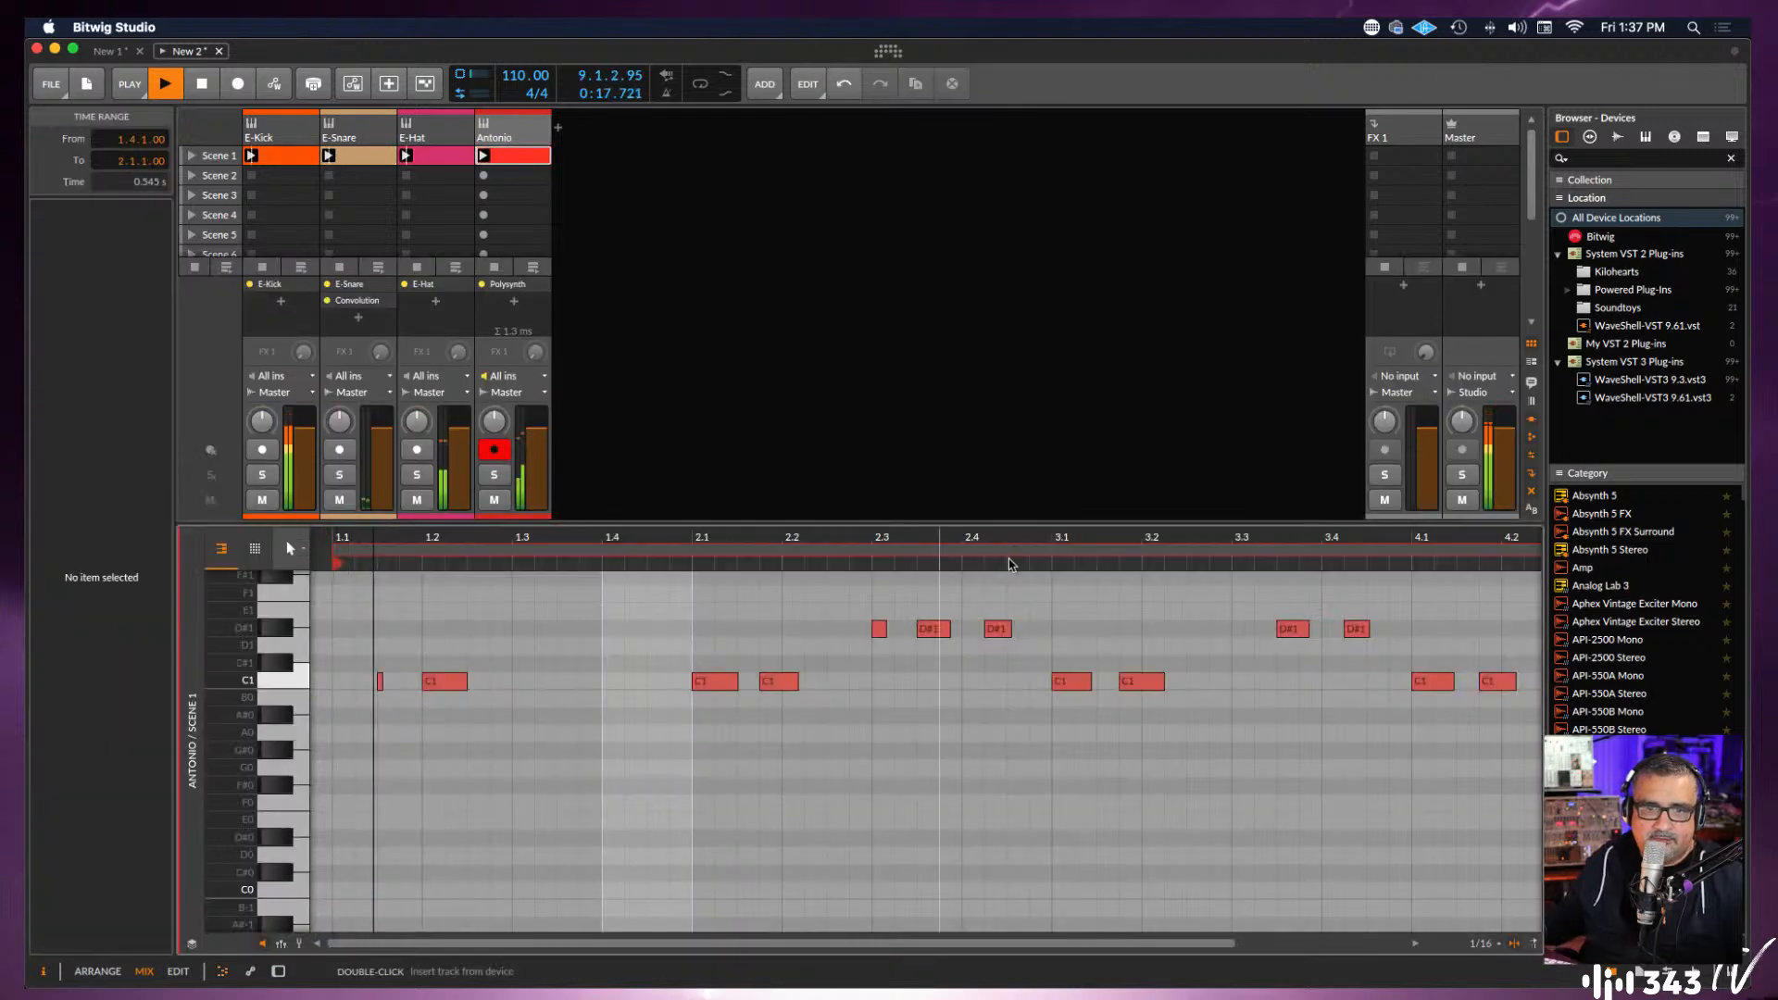
scroll(1011, 579, "up", 2)
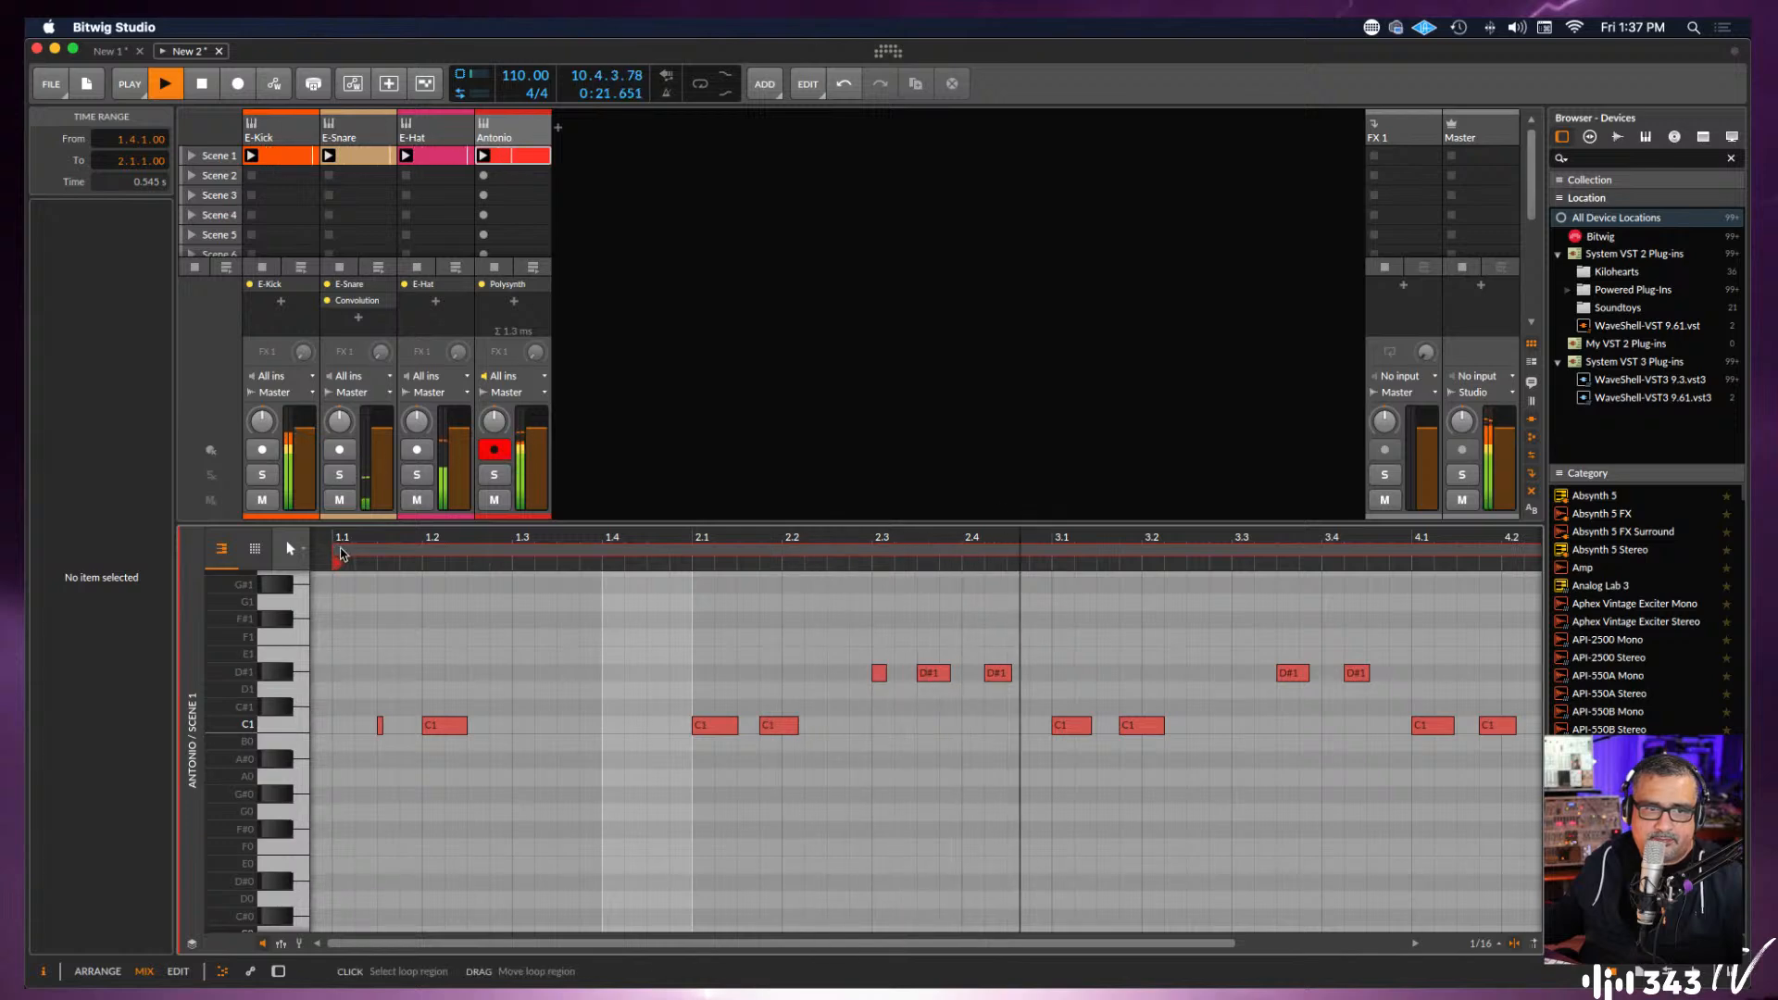
Set the Antonio clip's play start to 2.2.1.00 and its loop to one bar starting at 2.1.1.00.
left_click_drag(341, 554, 794, 595)
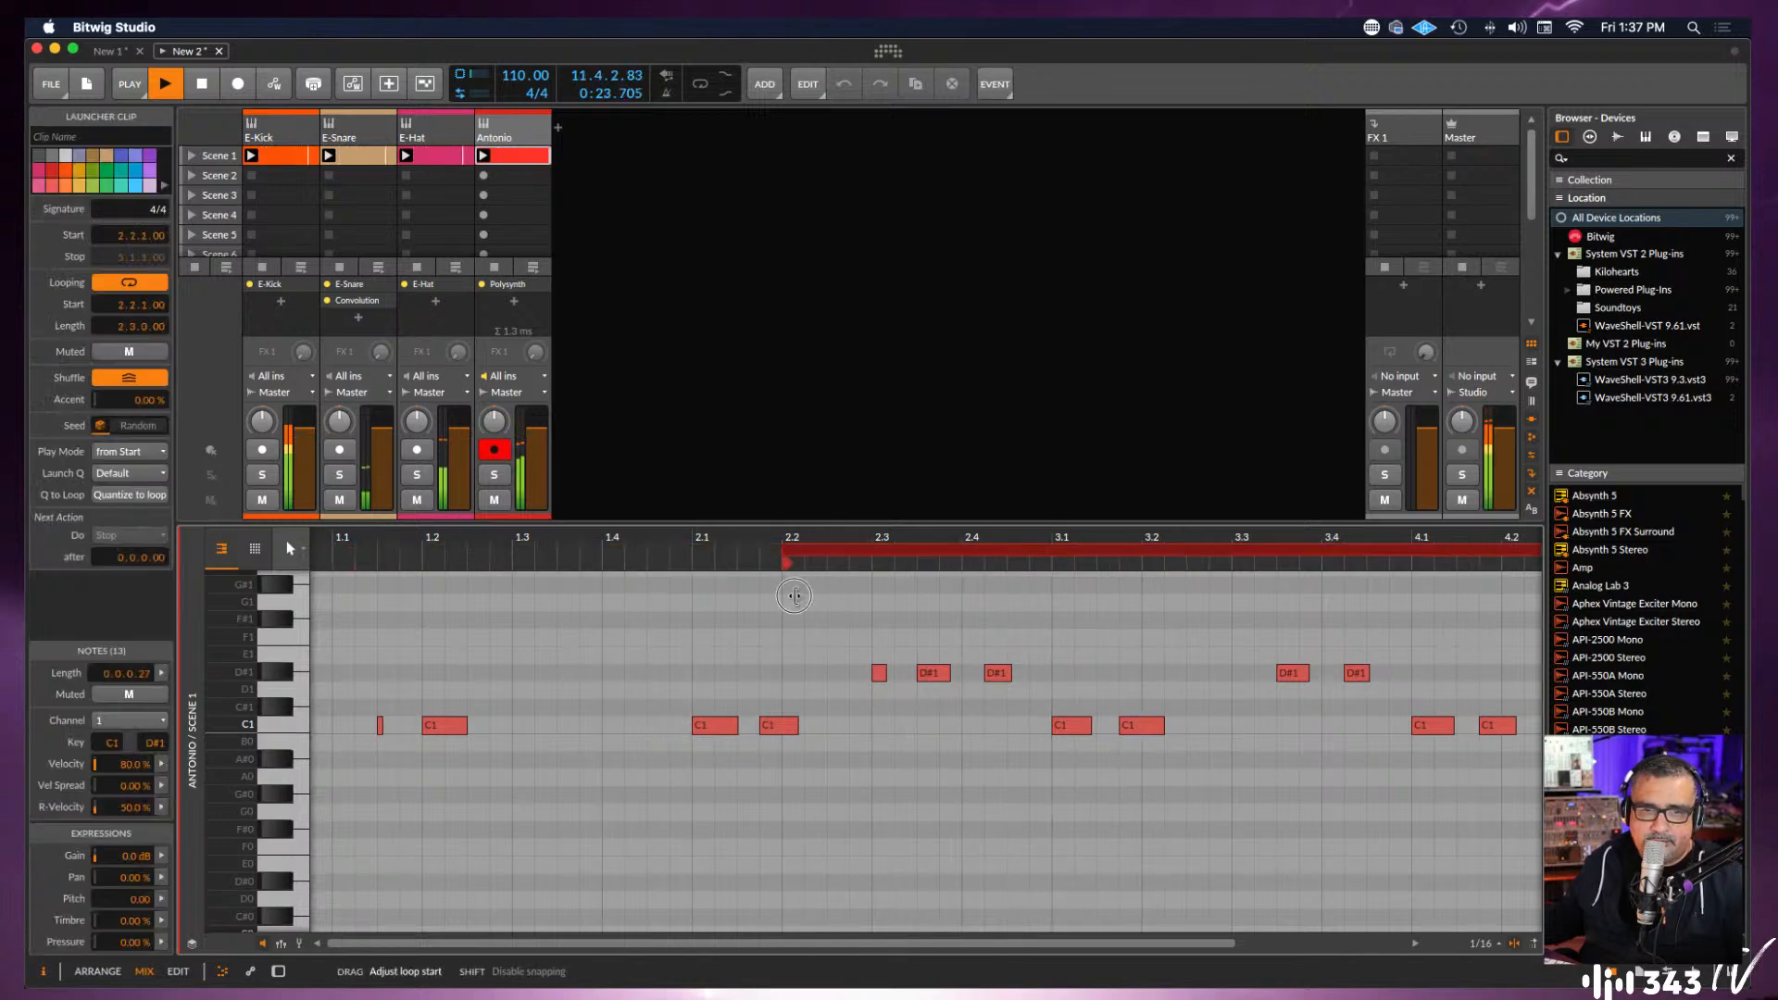
left_click_drag(1522, 537, 1039, 567)
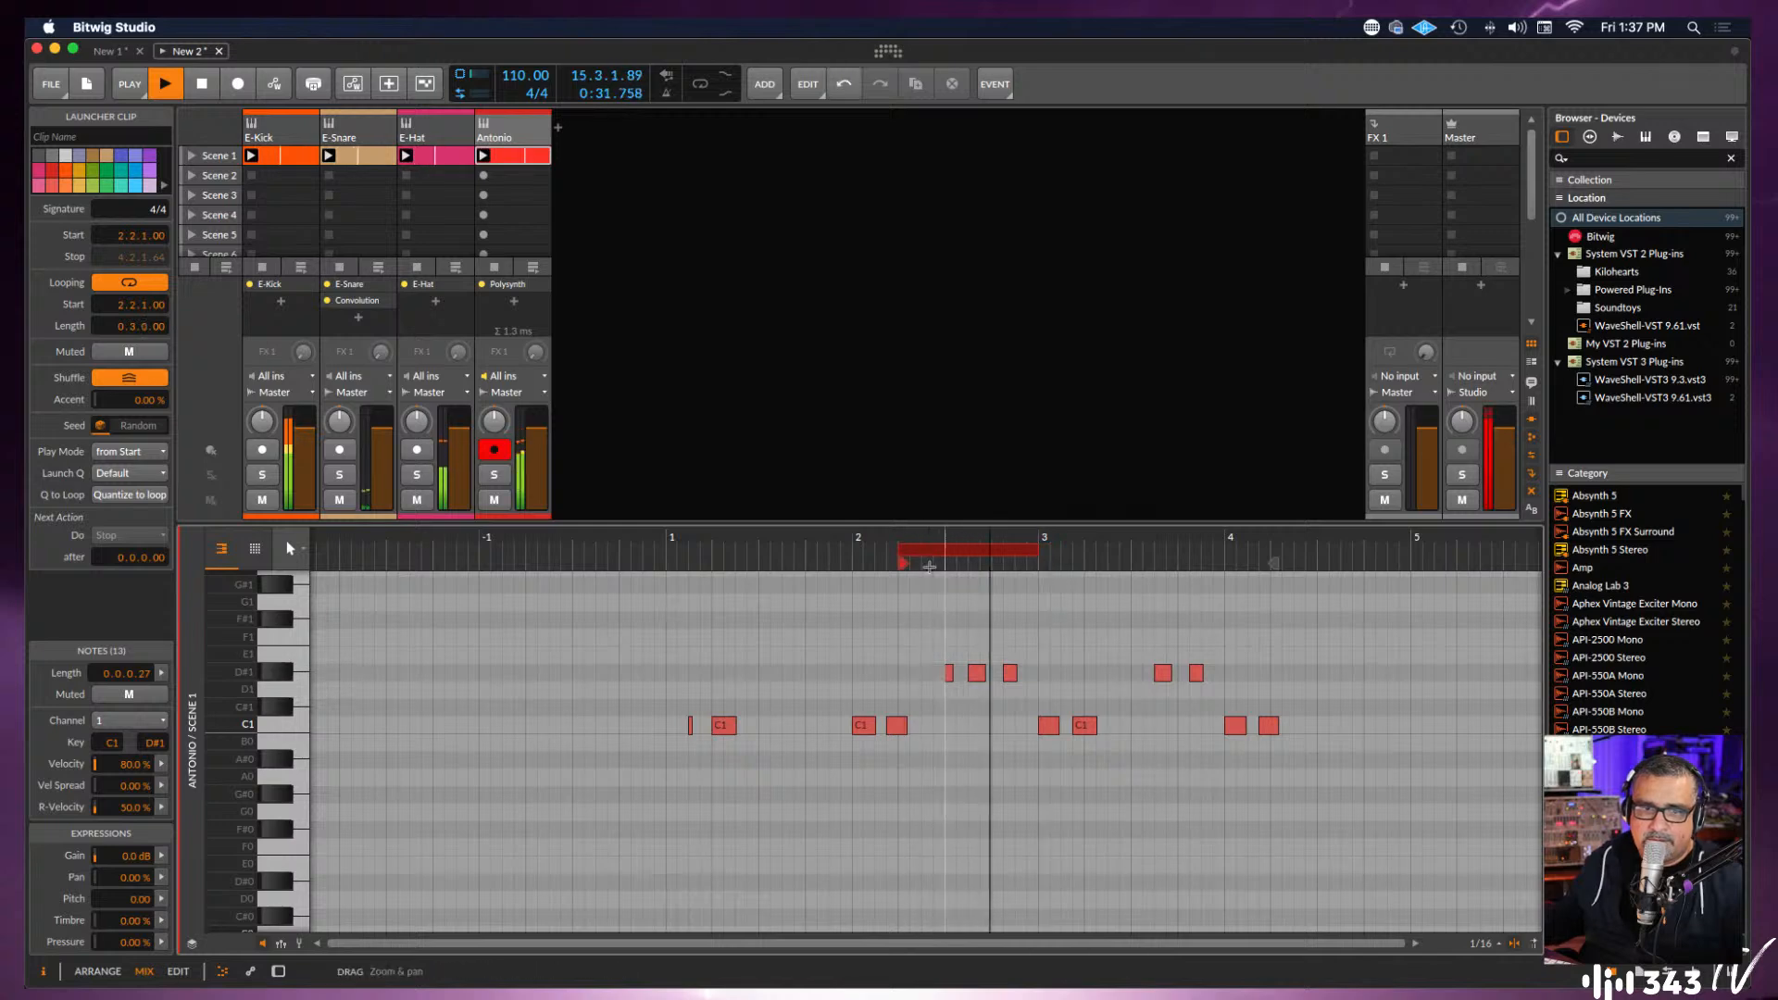
left_click_drag(955, 527, 956, 532)
left_click_drag(971, 544, 1068, 553)
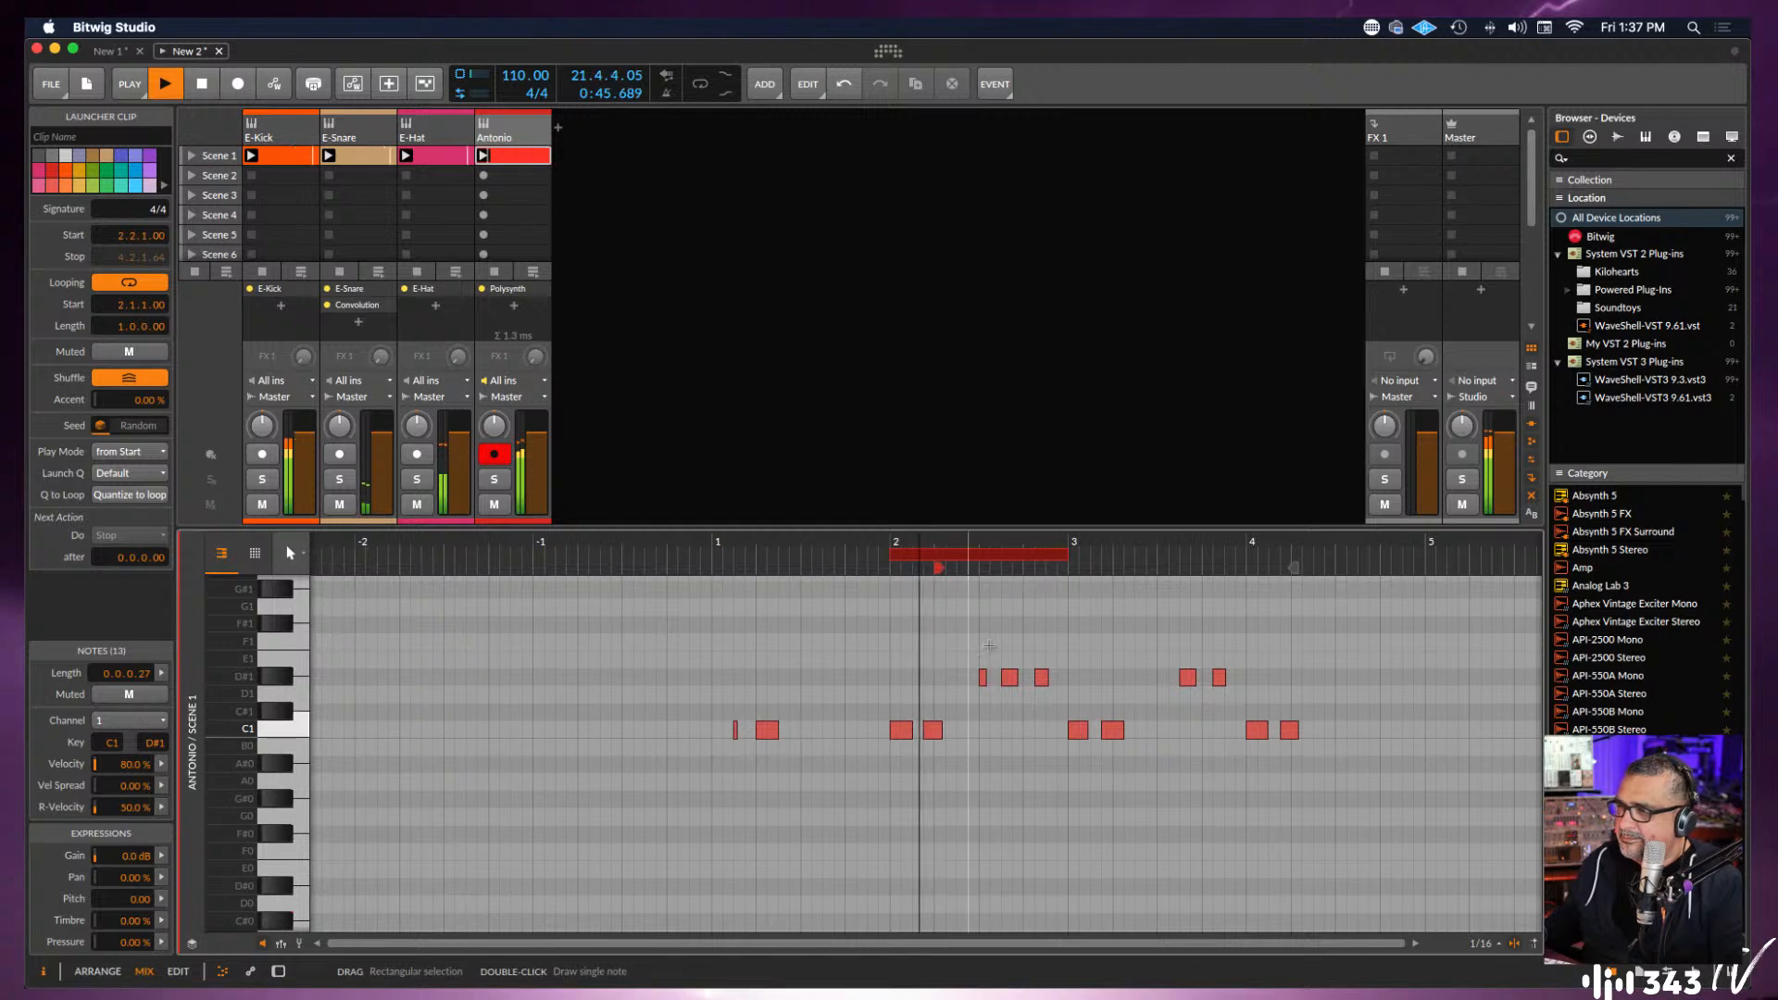
Show the Antonio track's device chain and adjust Polysynth's filter frequency while the clip loops.
left_click(505, 130)
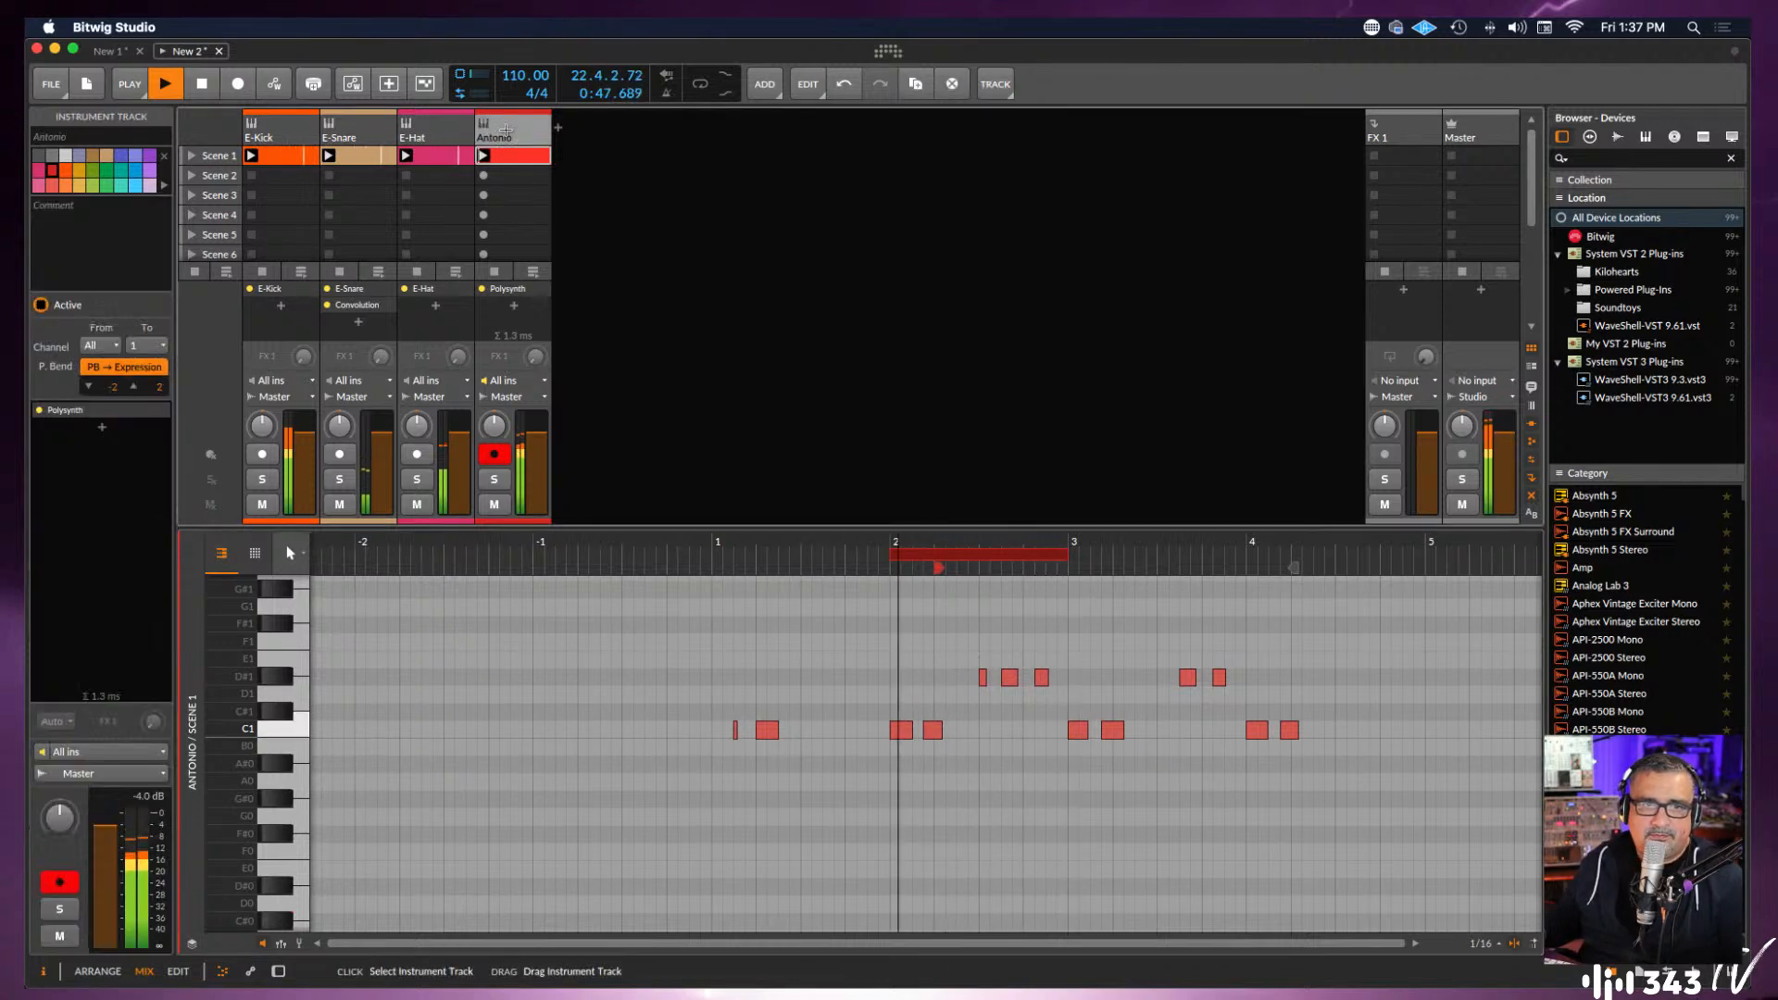
key("d")
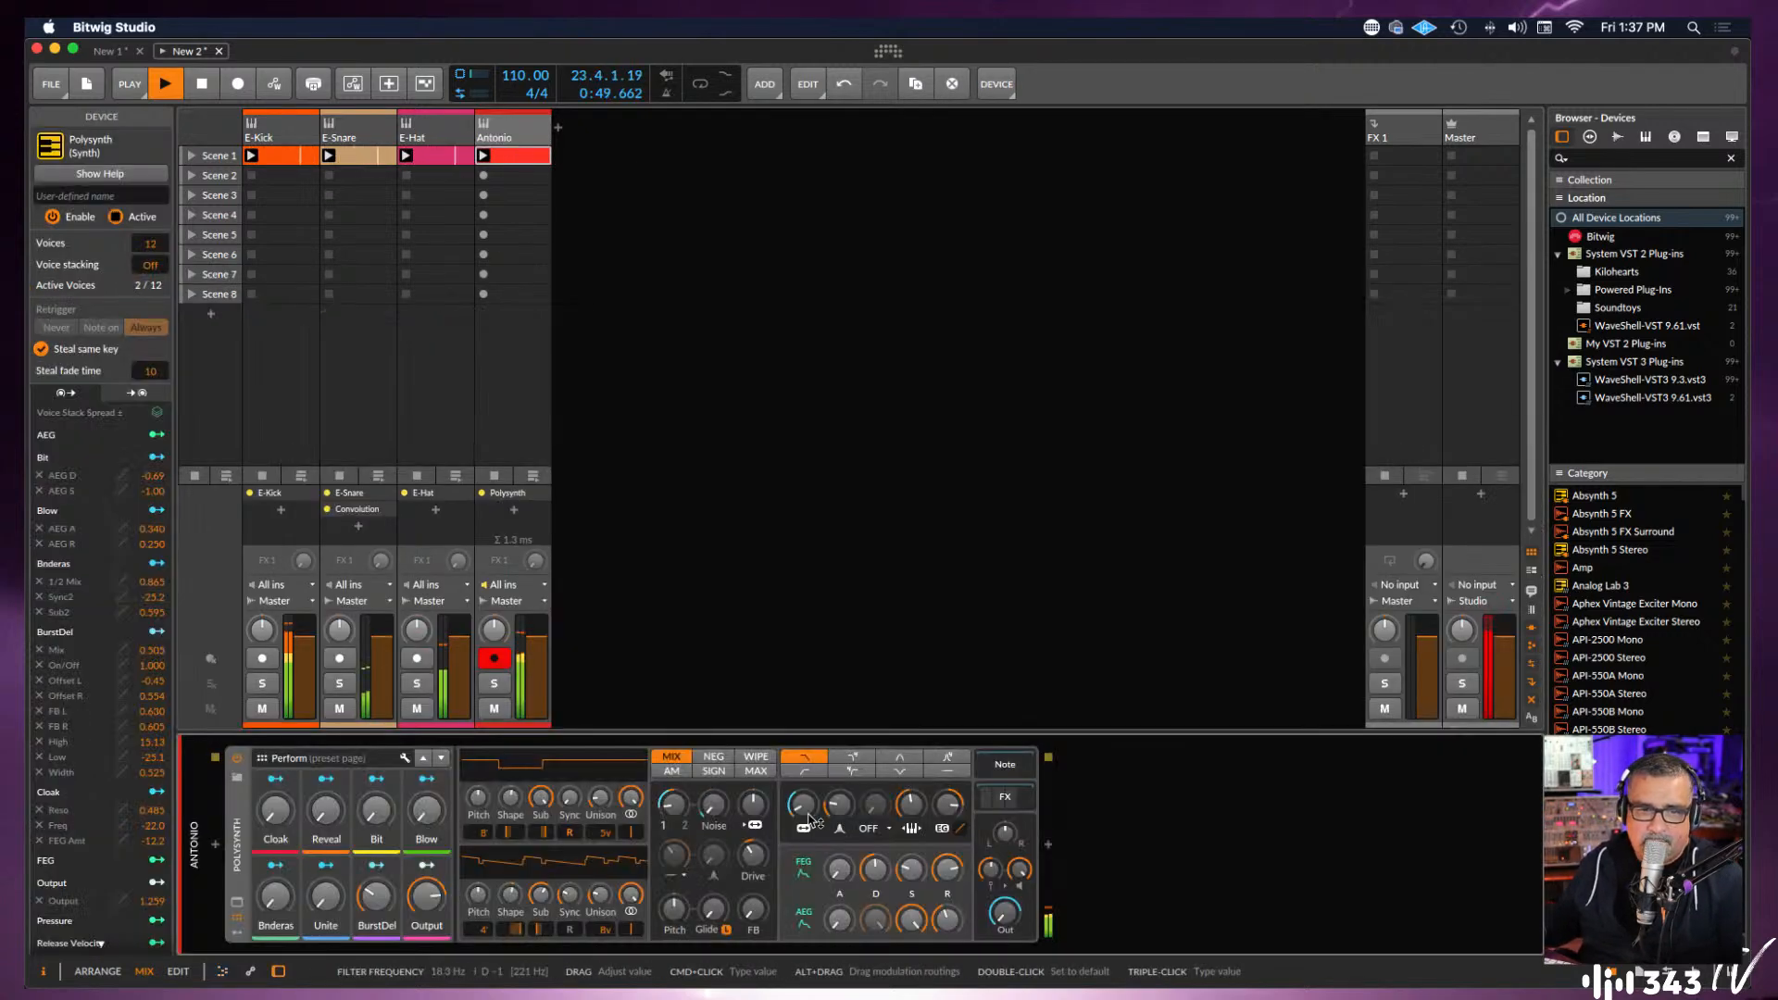
left_click_drag(806, 814, 801, 804)
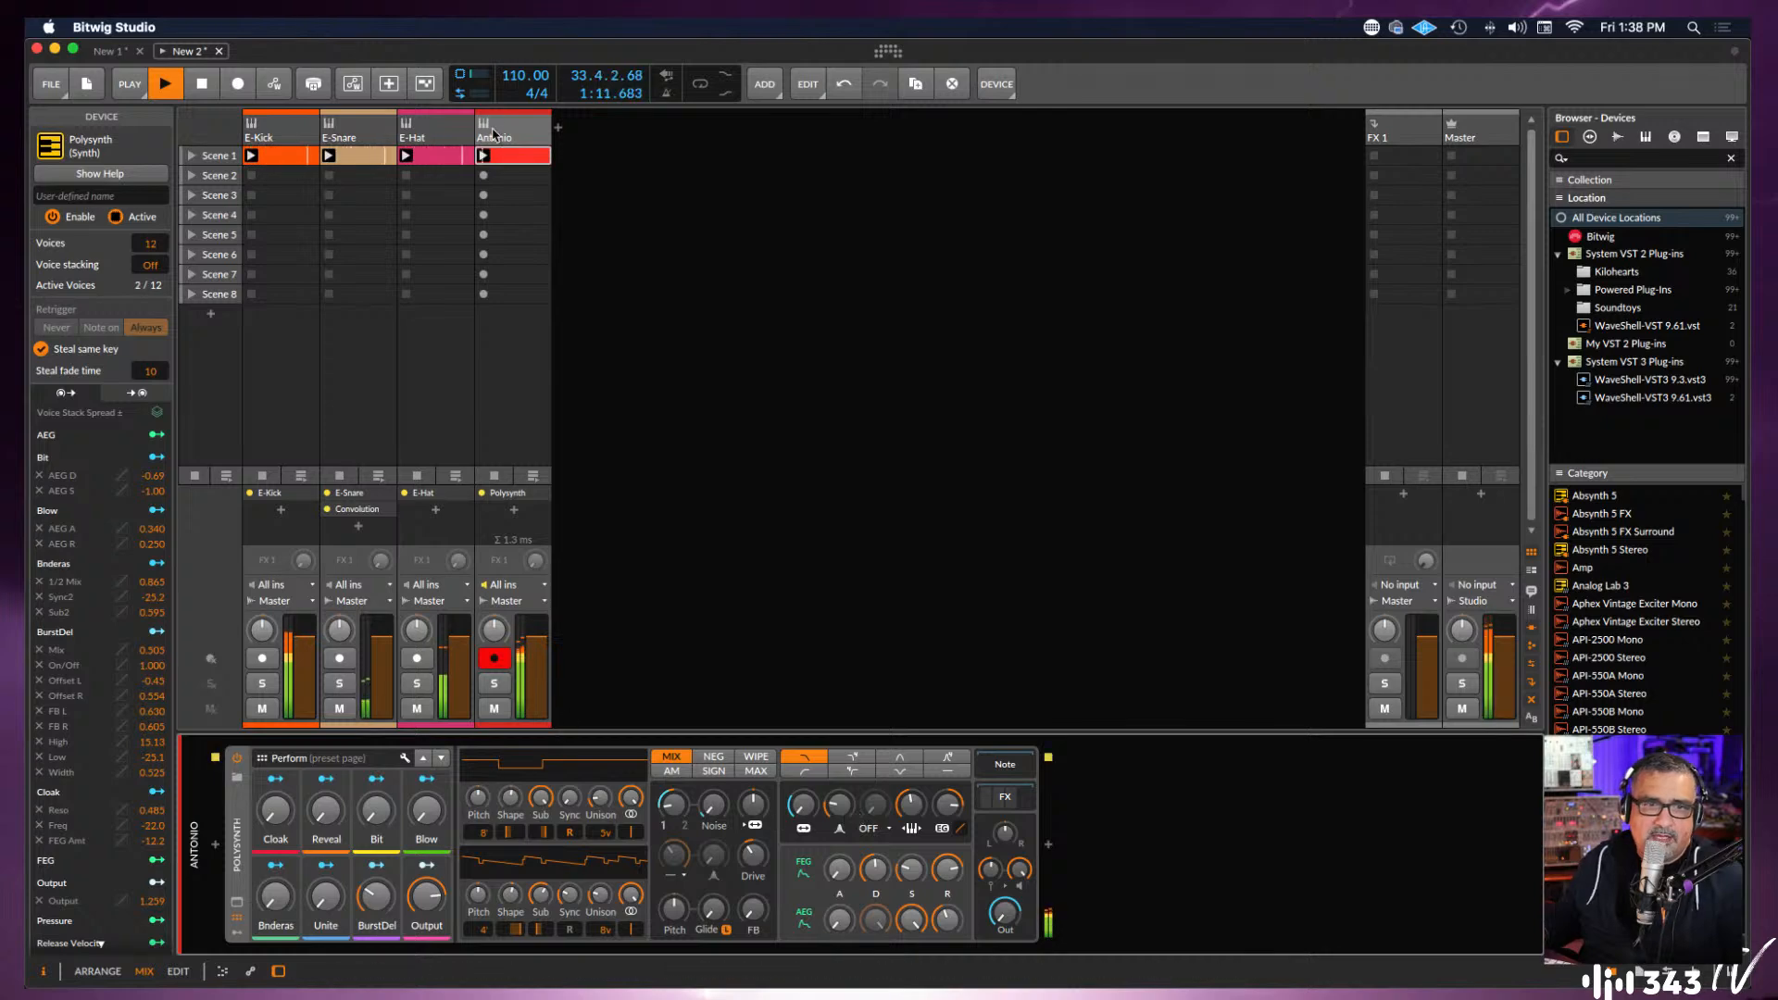
Add an instrument track after Antonio and insert Bitwig's Poly Grid instrument on it.
left_click(627, 409)
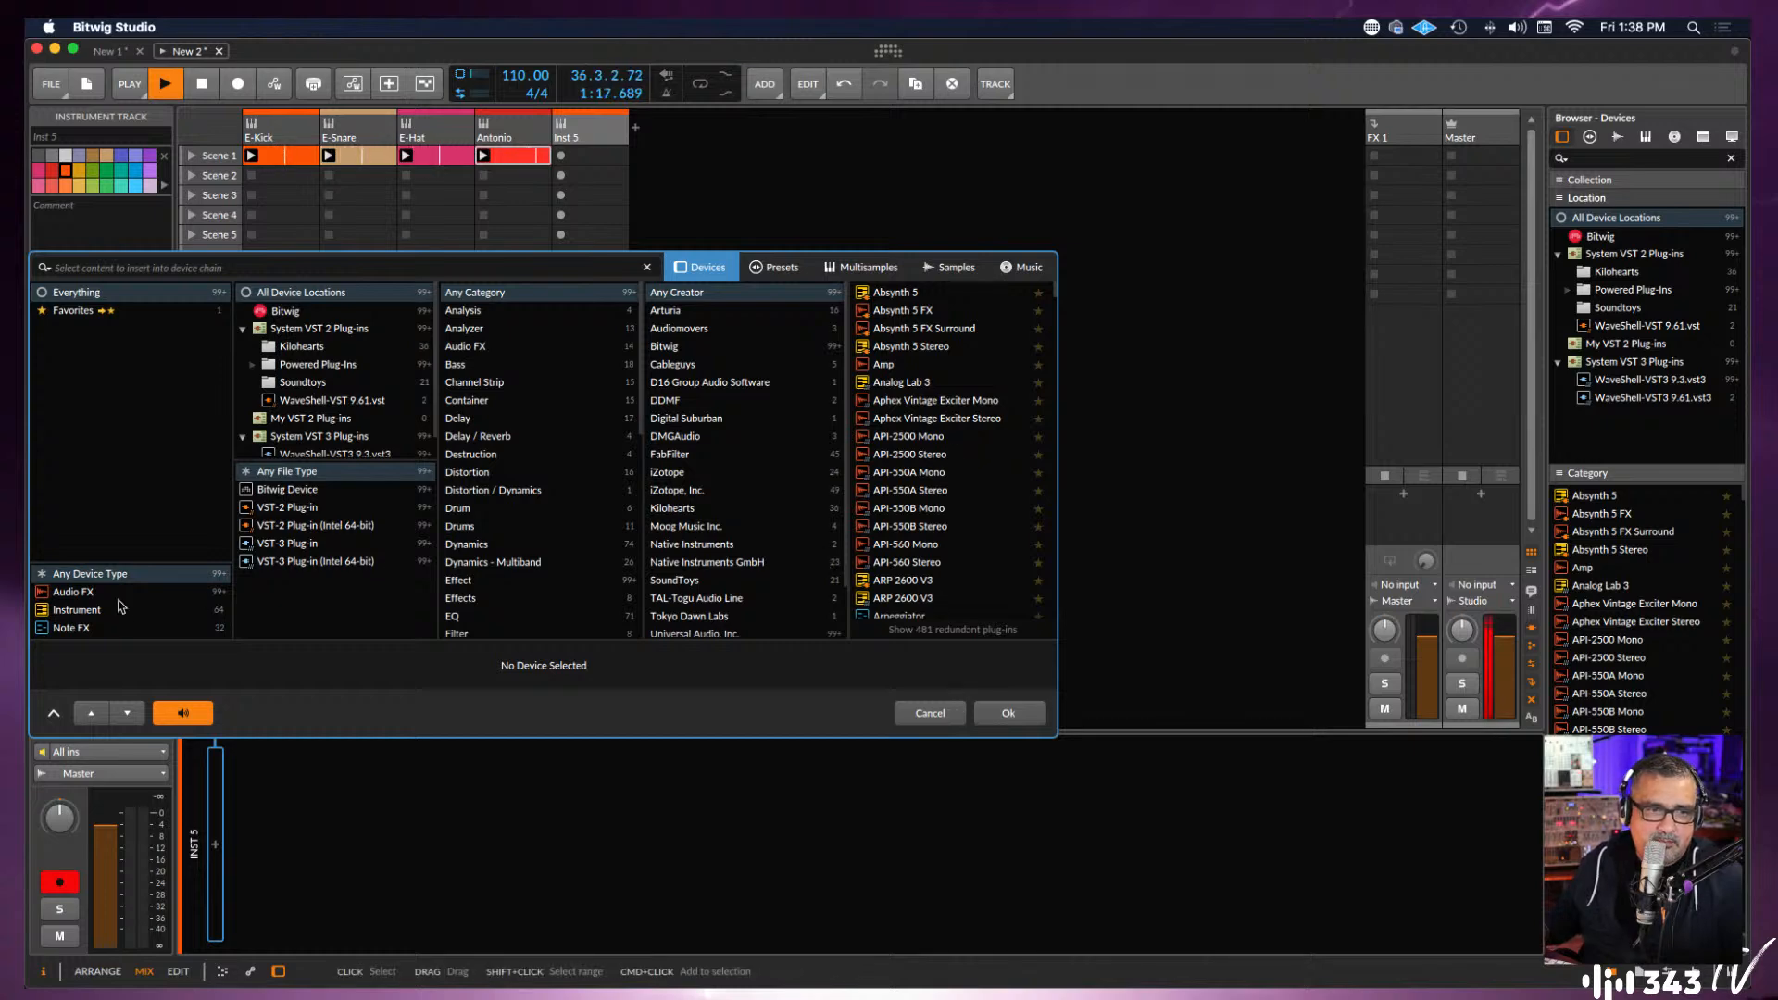
left_click(74, 613)
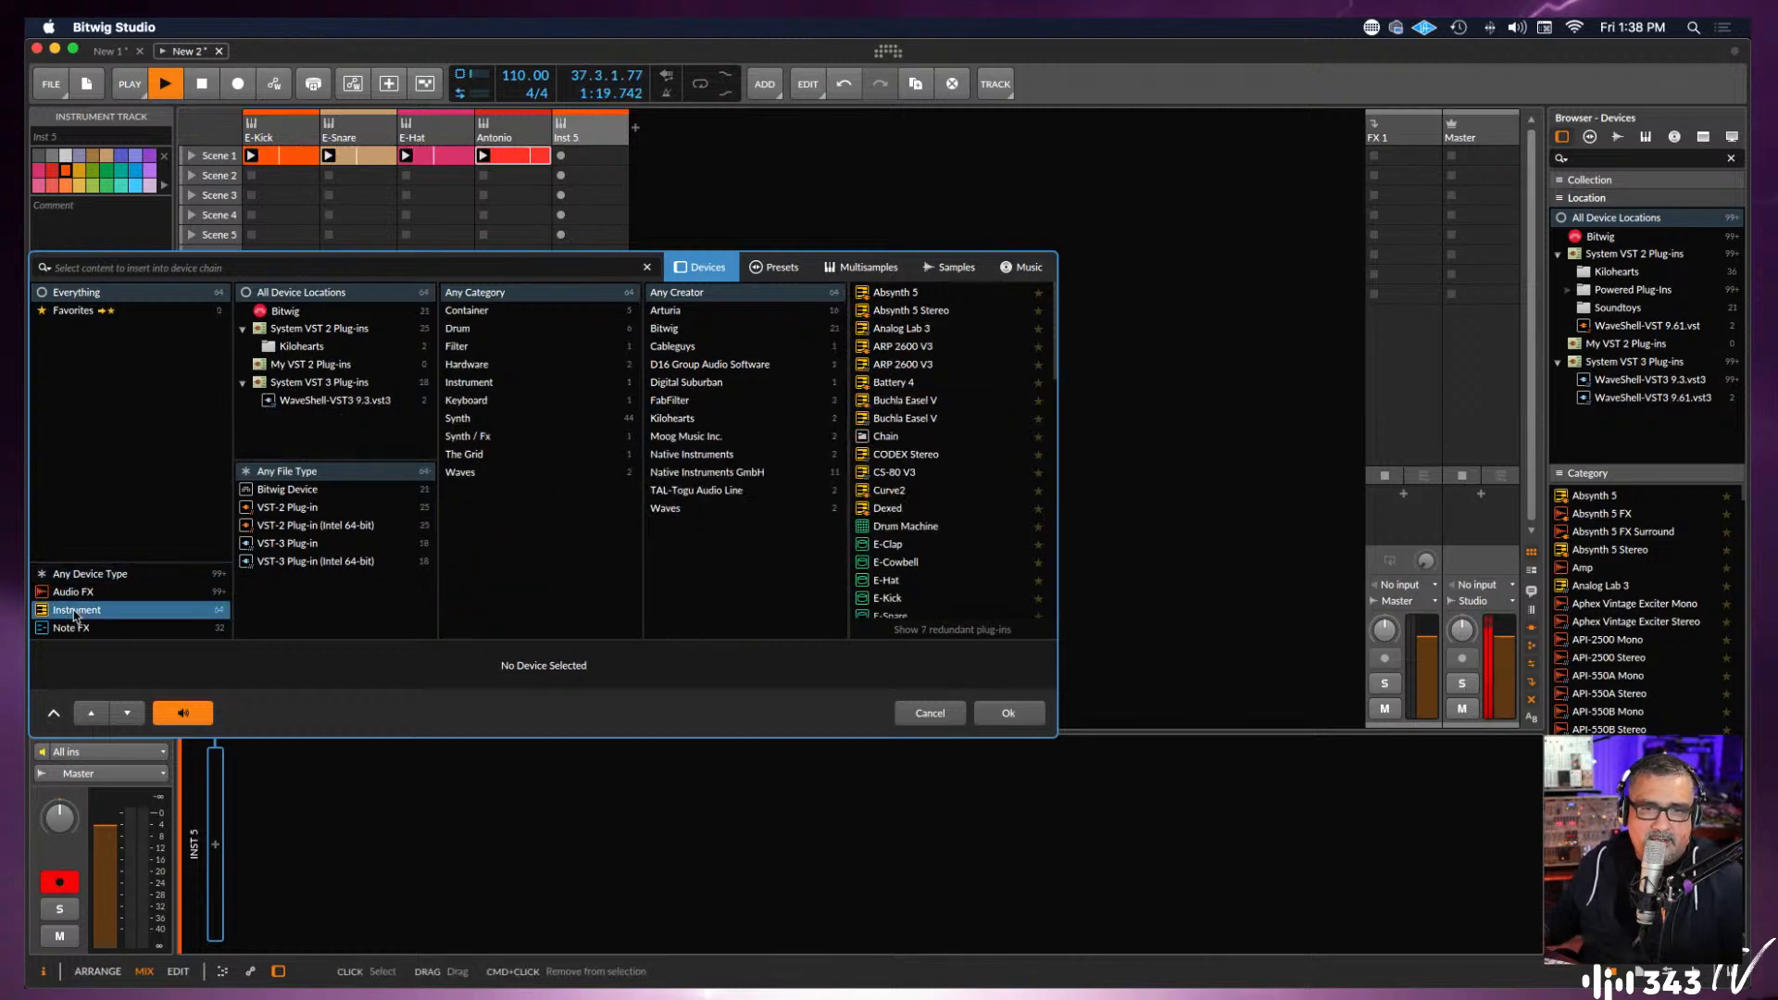
scroll(922, 473, "down", 3)
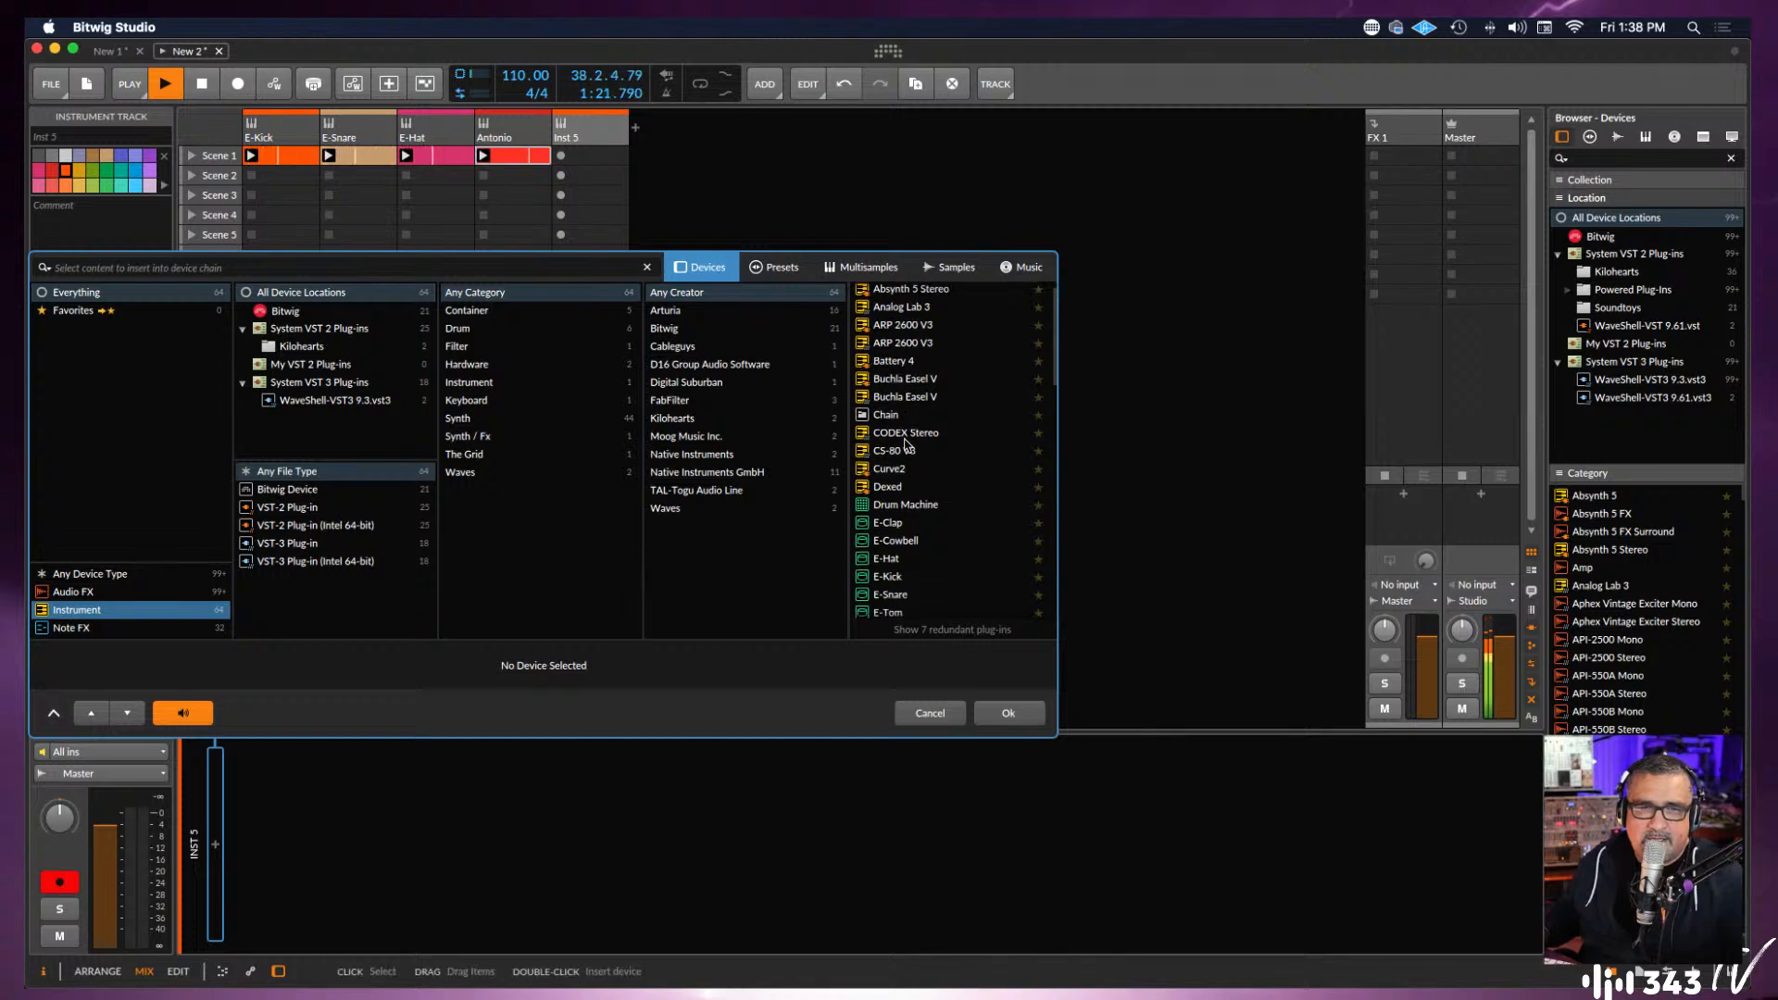
scroll(907, 444, "up", 4)
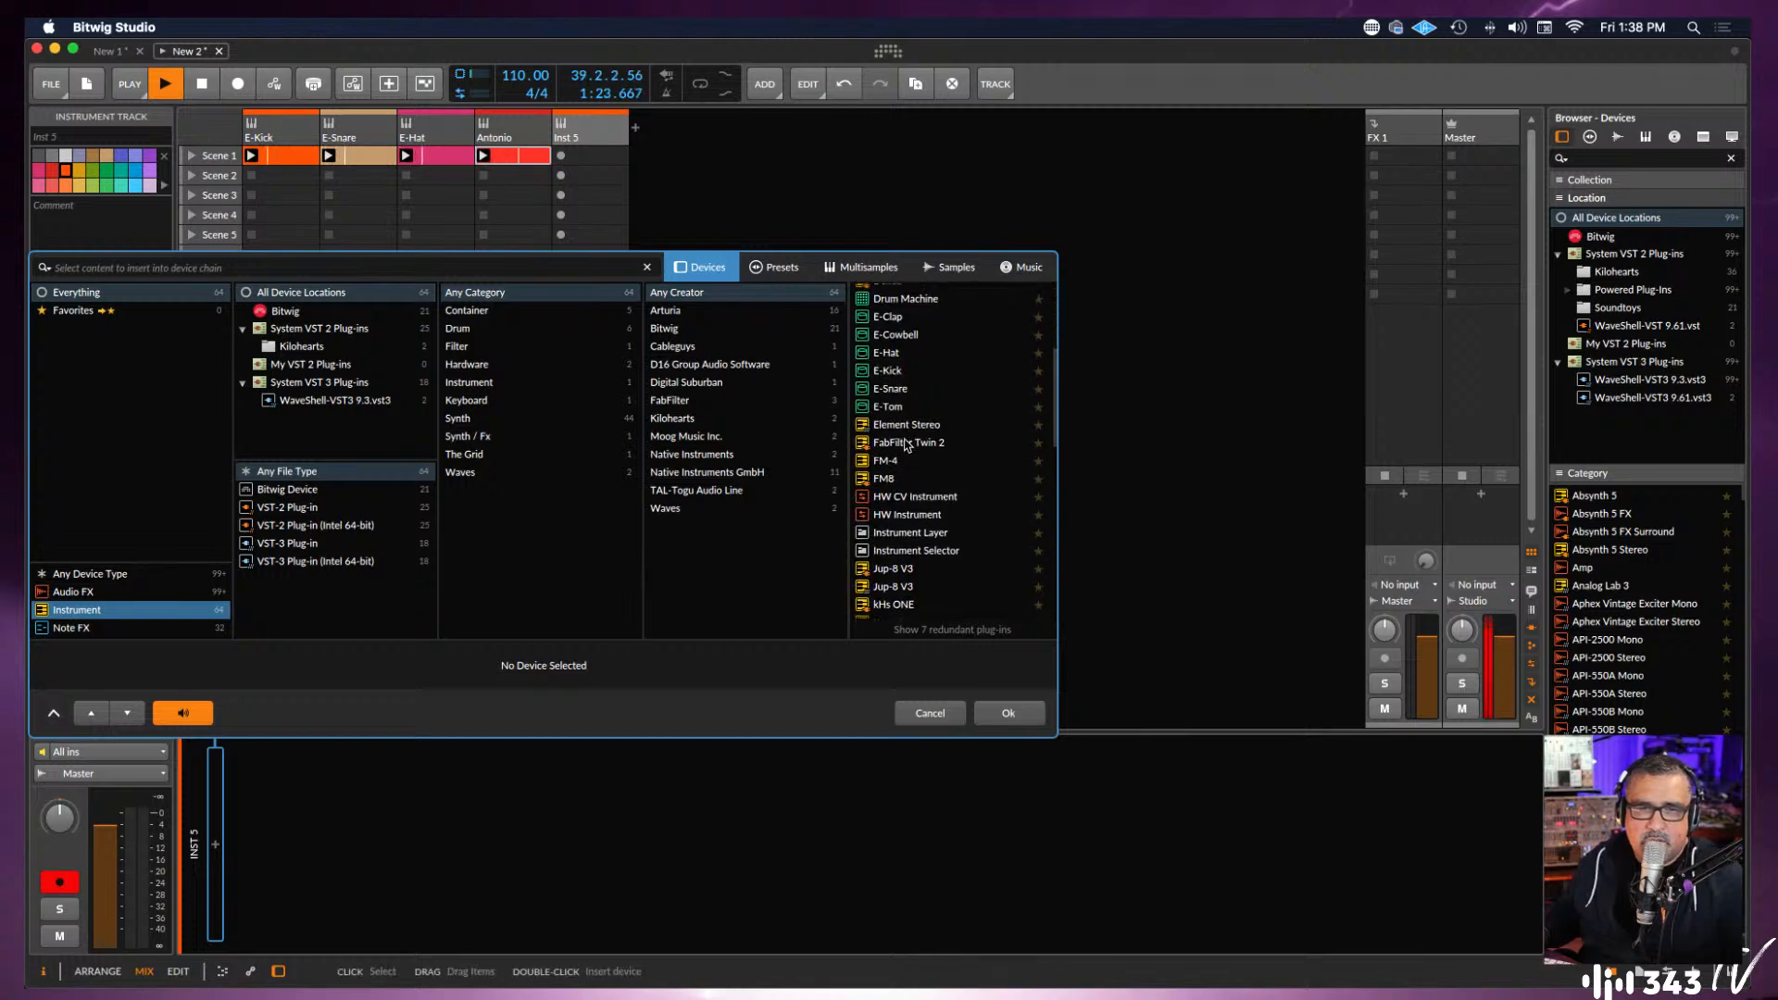
left_click(275, 310)
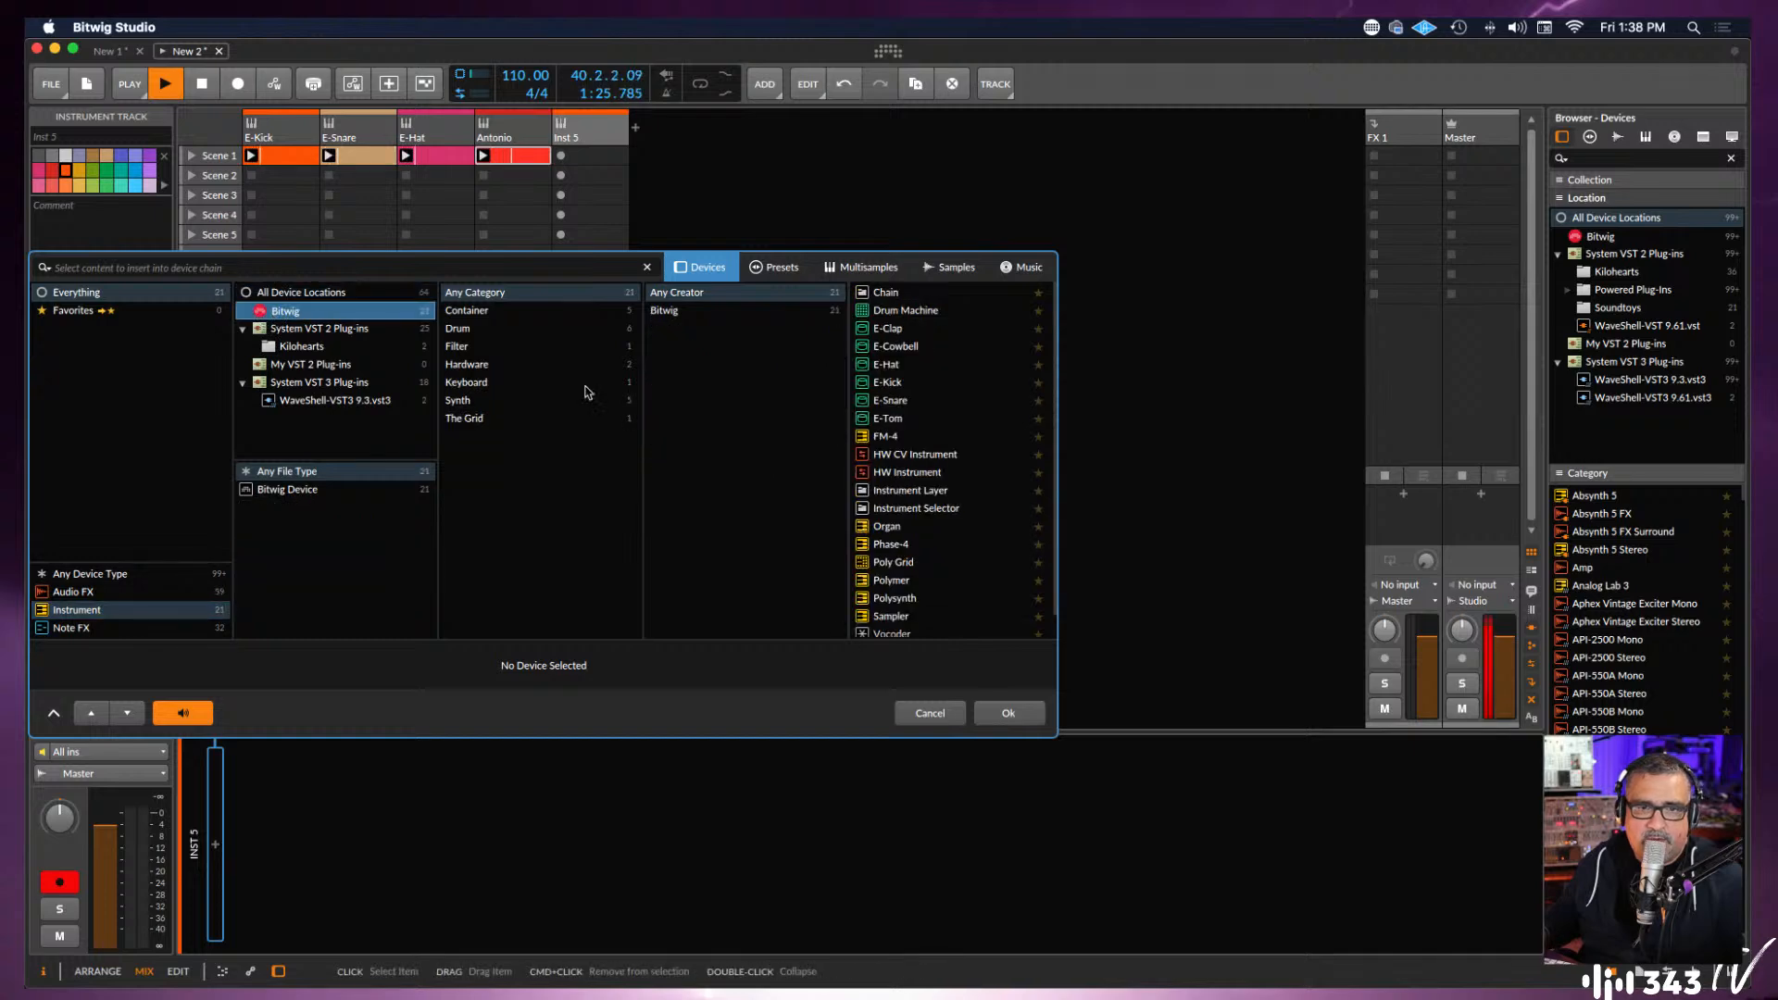
scroll(941, 511, "down", 1)
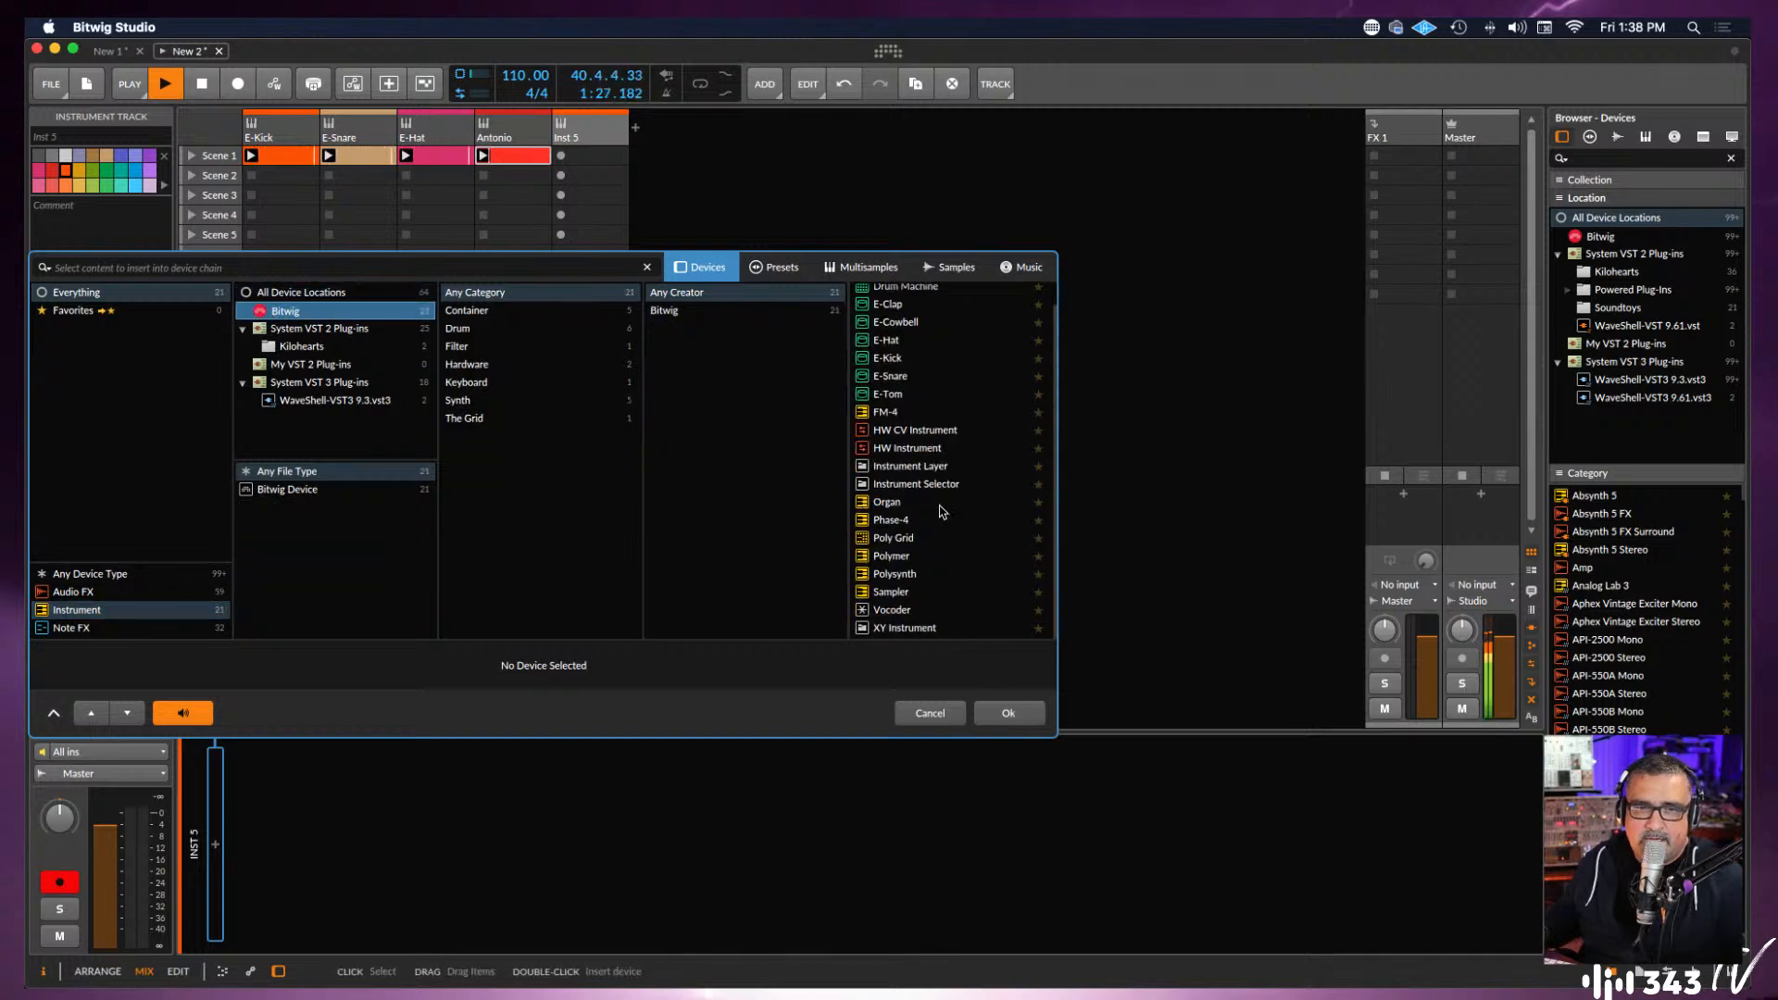
left_click(894, 541)
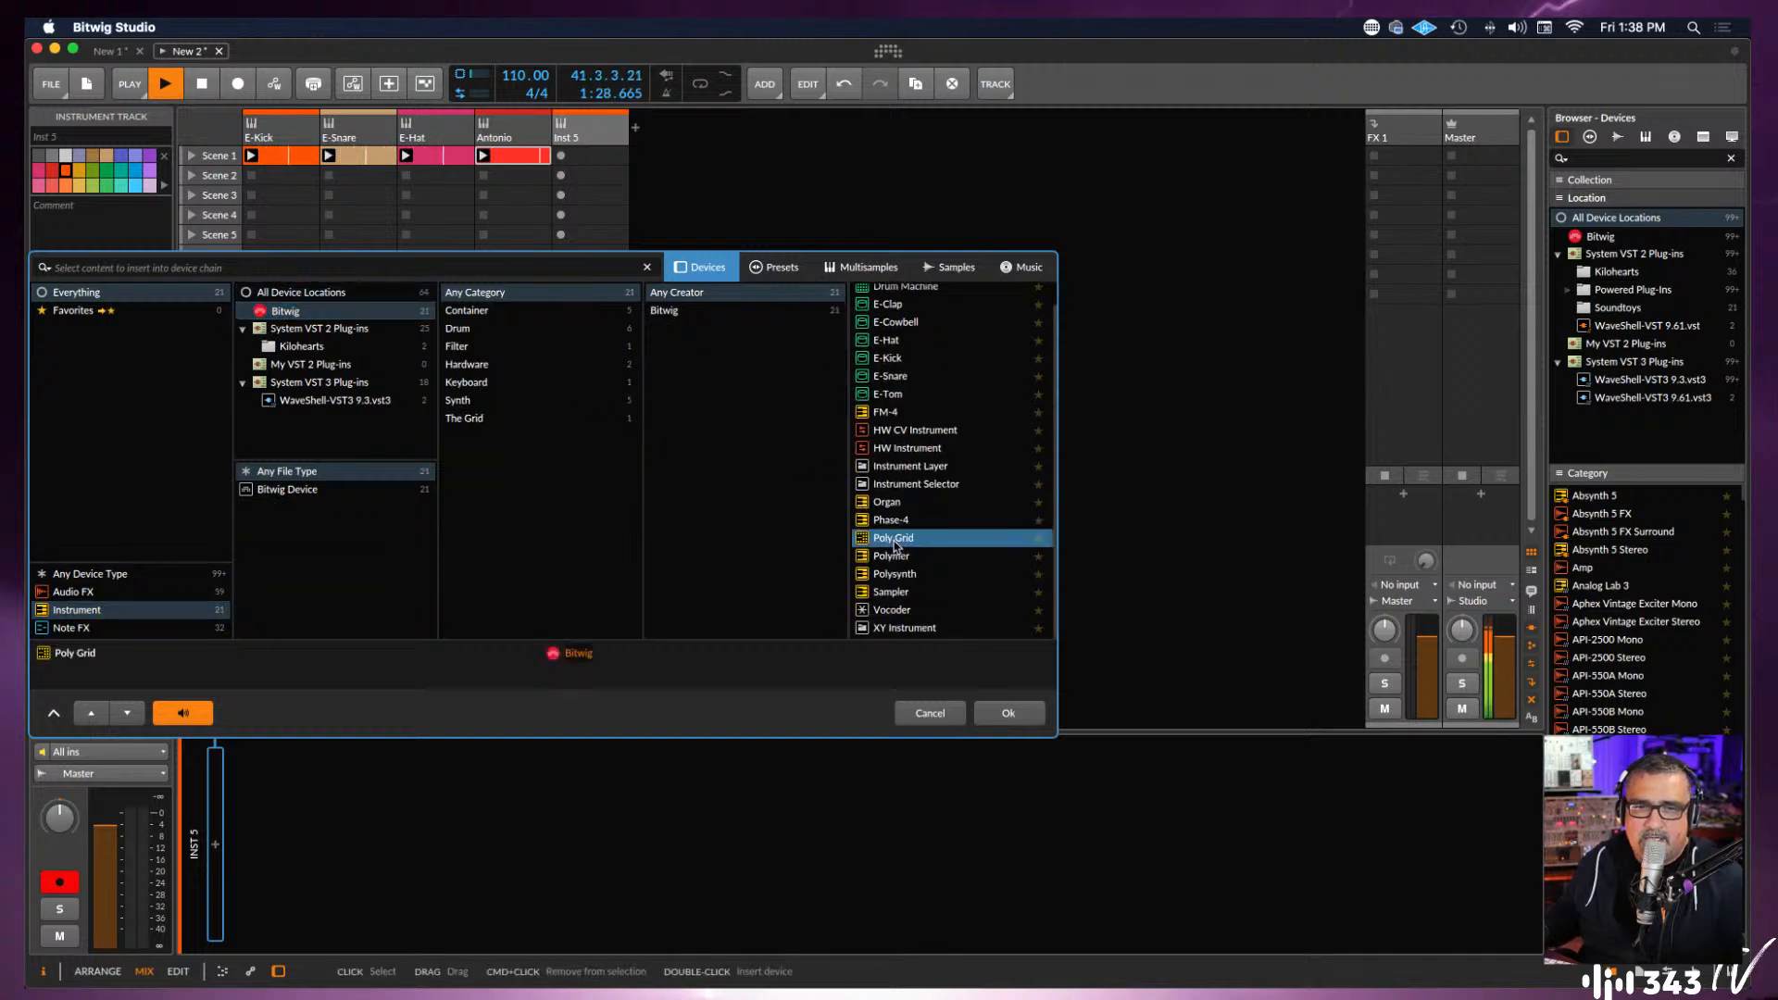
left_click(1008, 709)
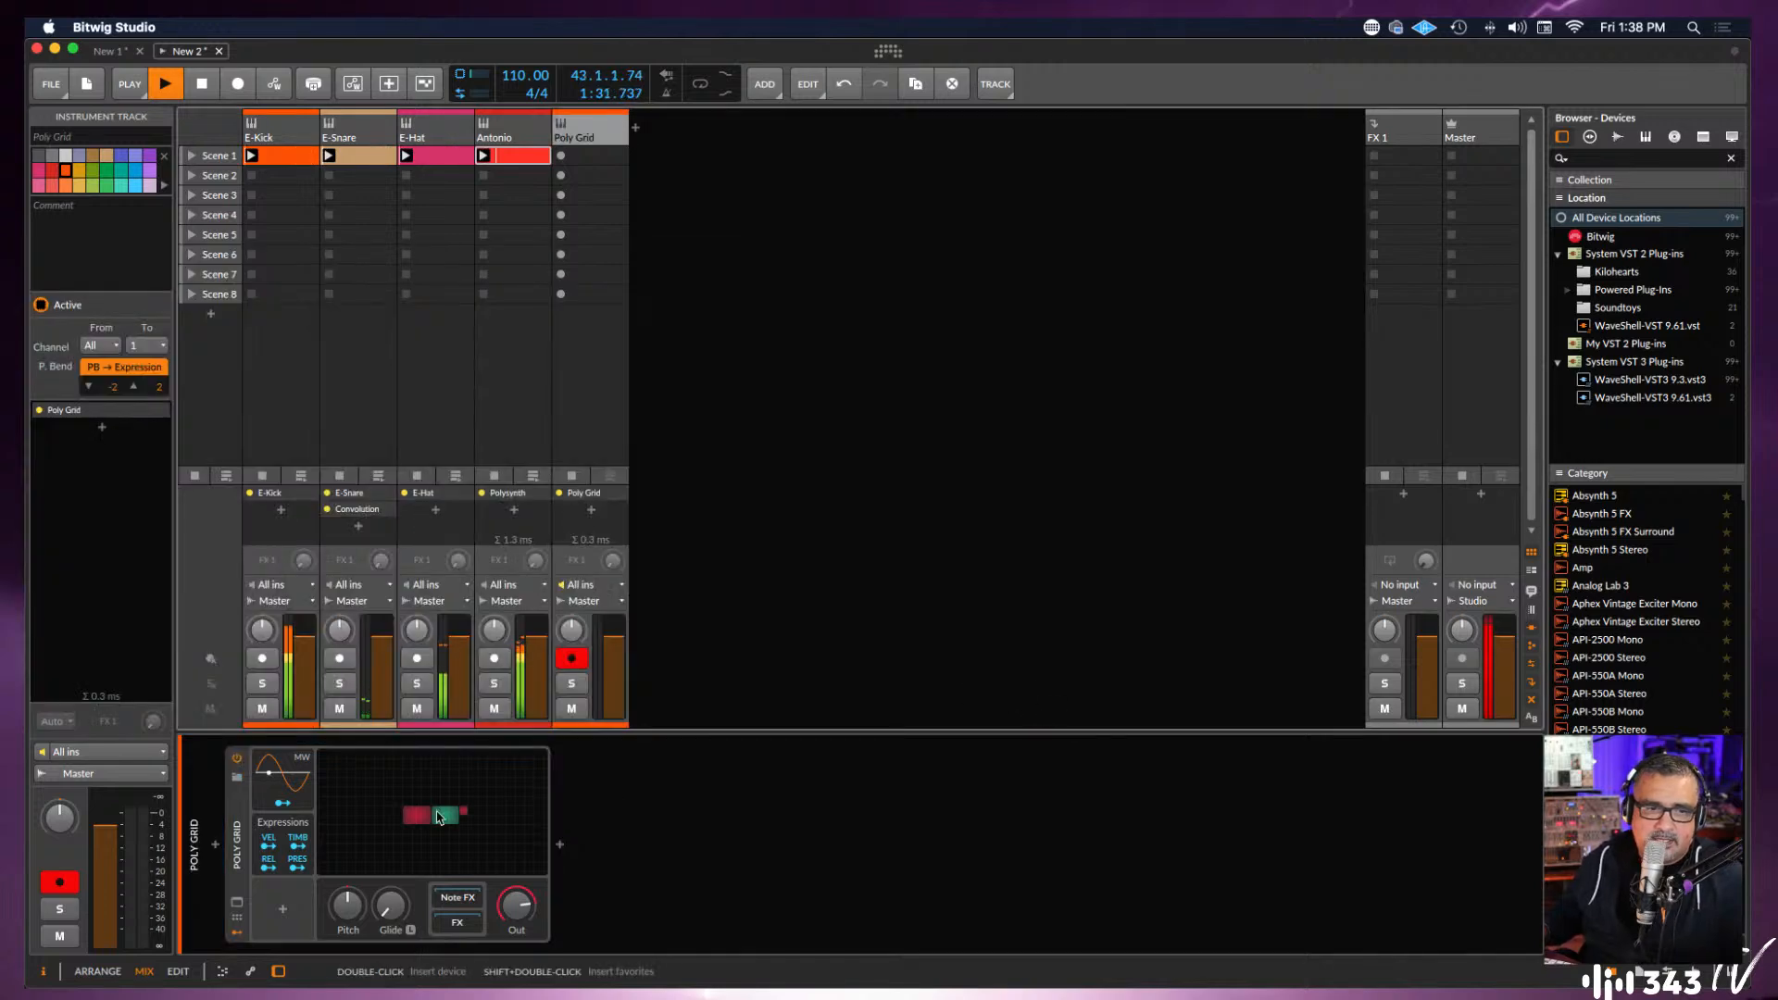
Inspect Poly Grid's default patch in the expanded device view and browse the modulators available for it.
left_click(237, 902)
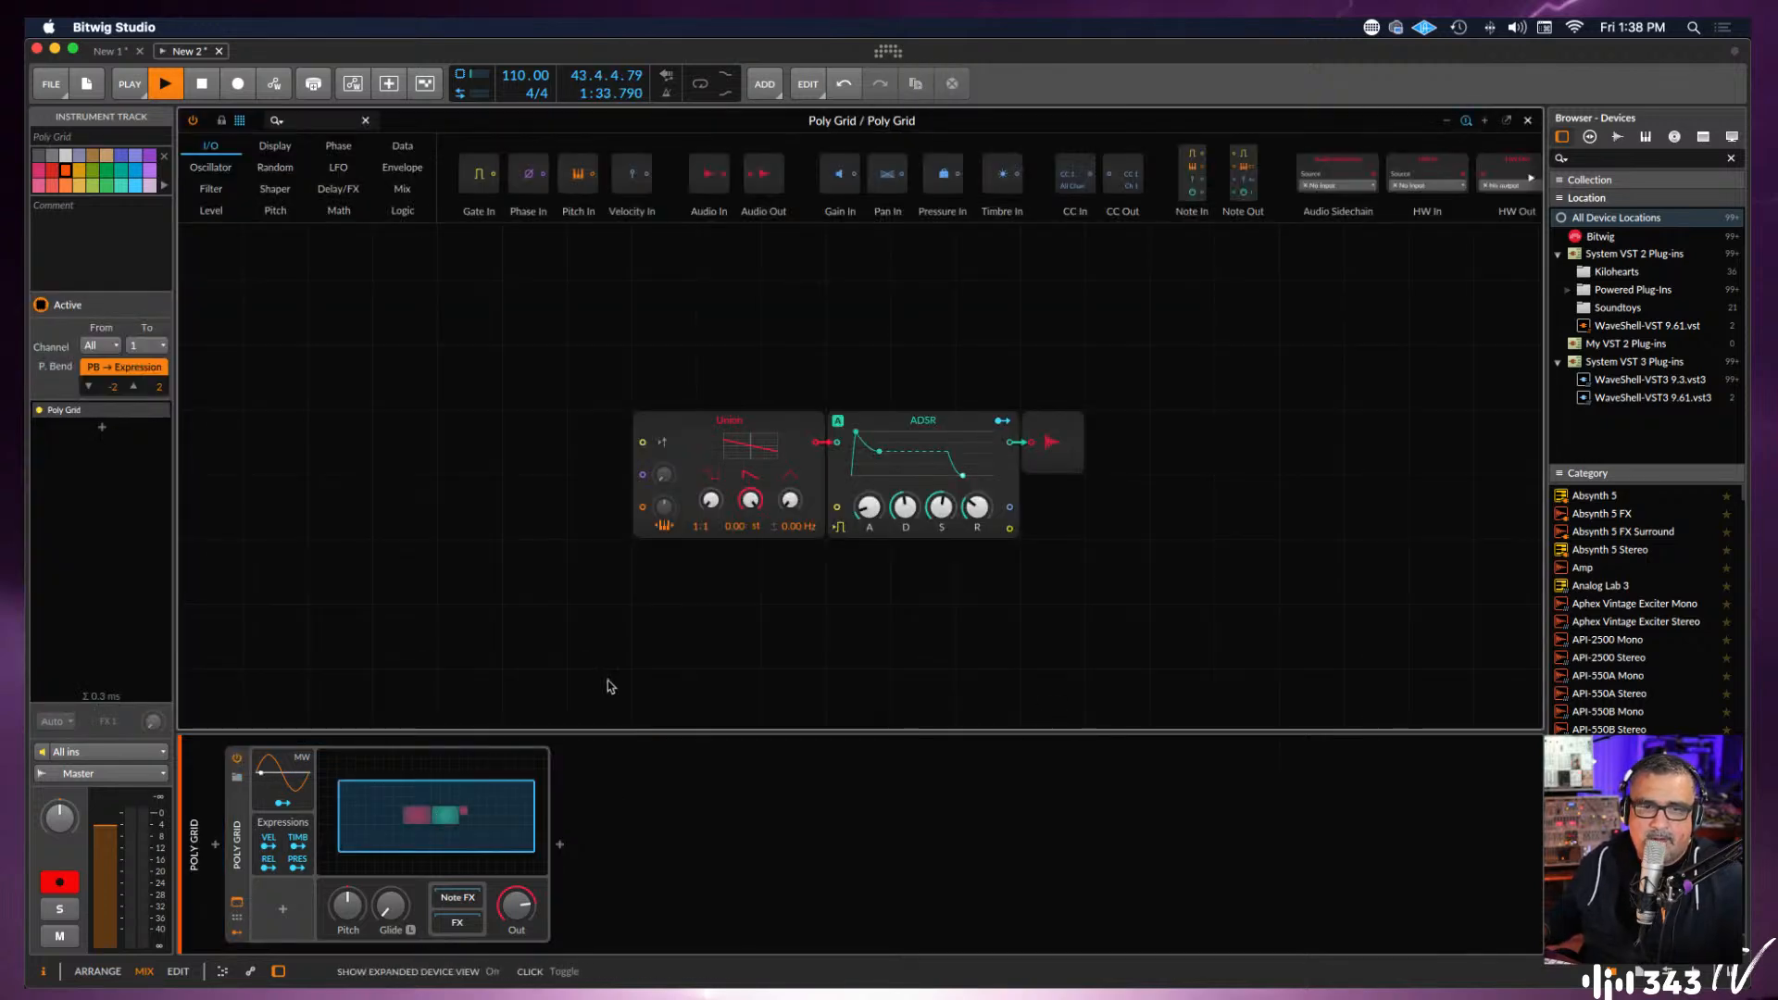
left_click(237, 904)
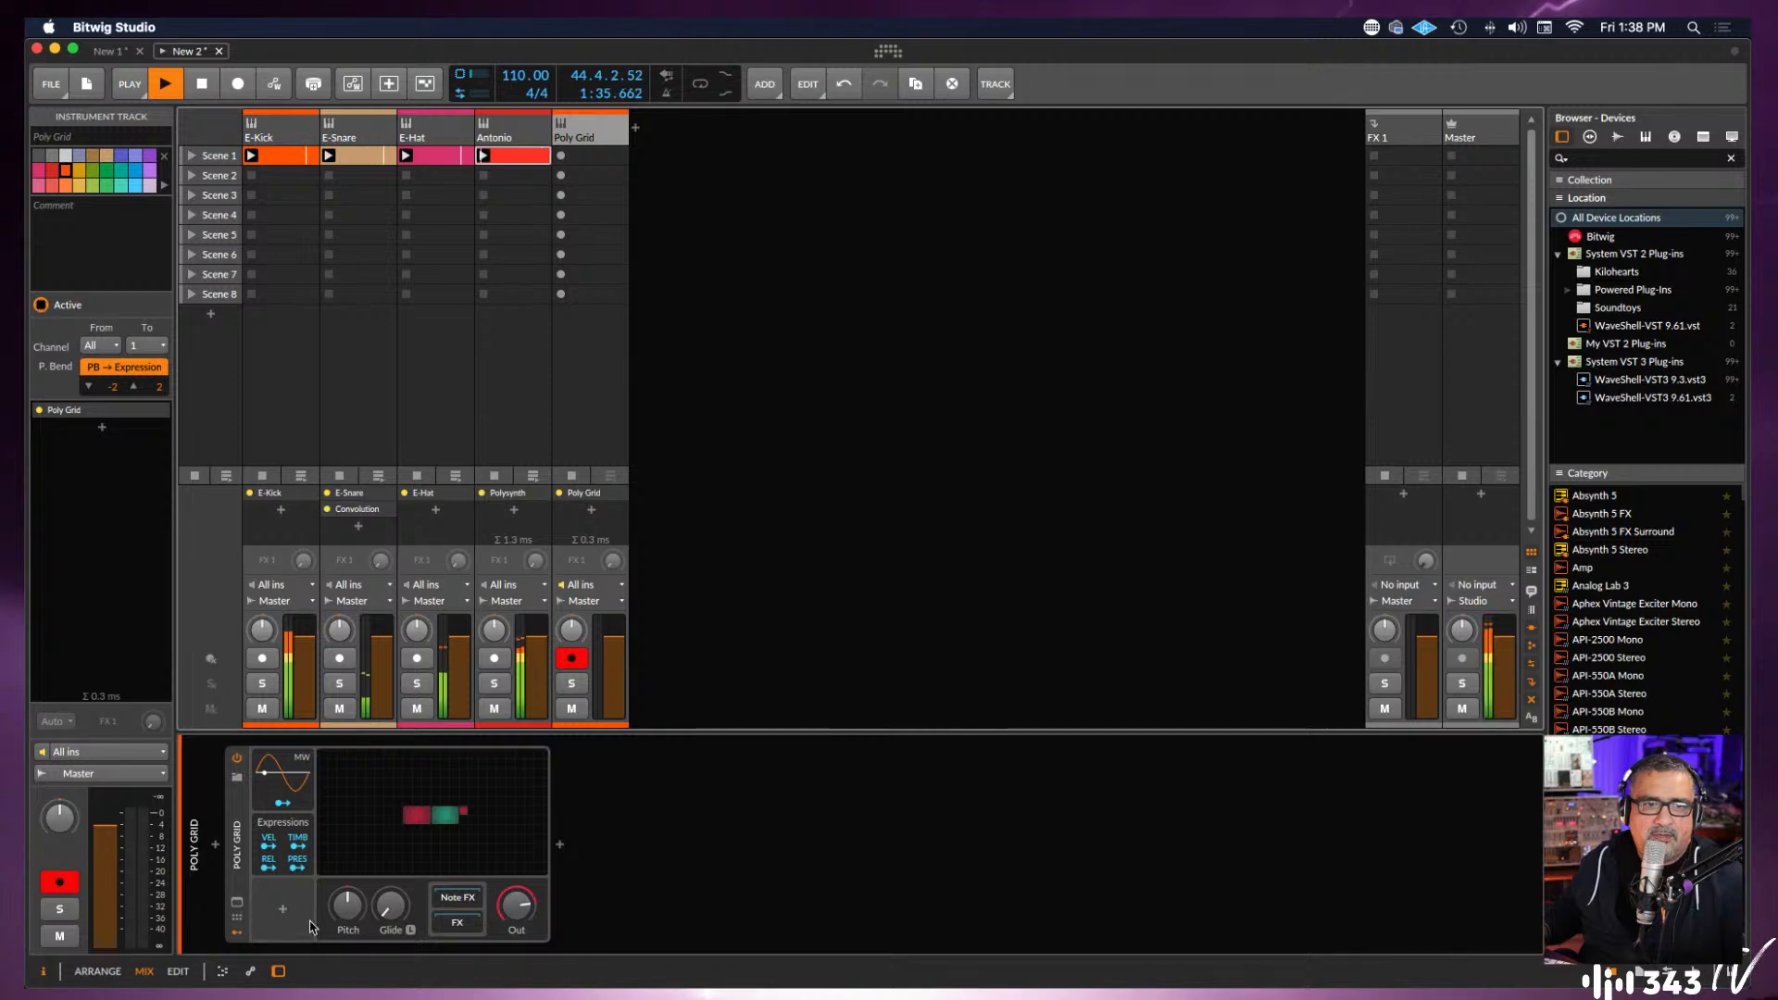
left_click(283, 909)
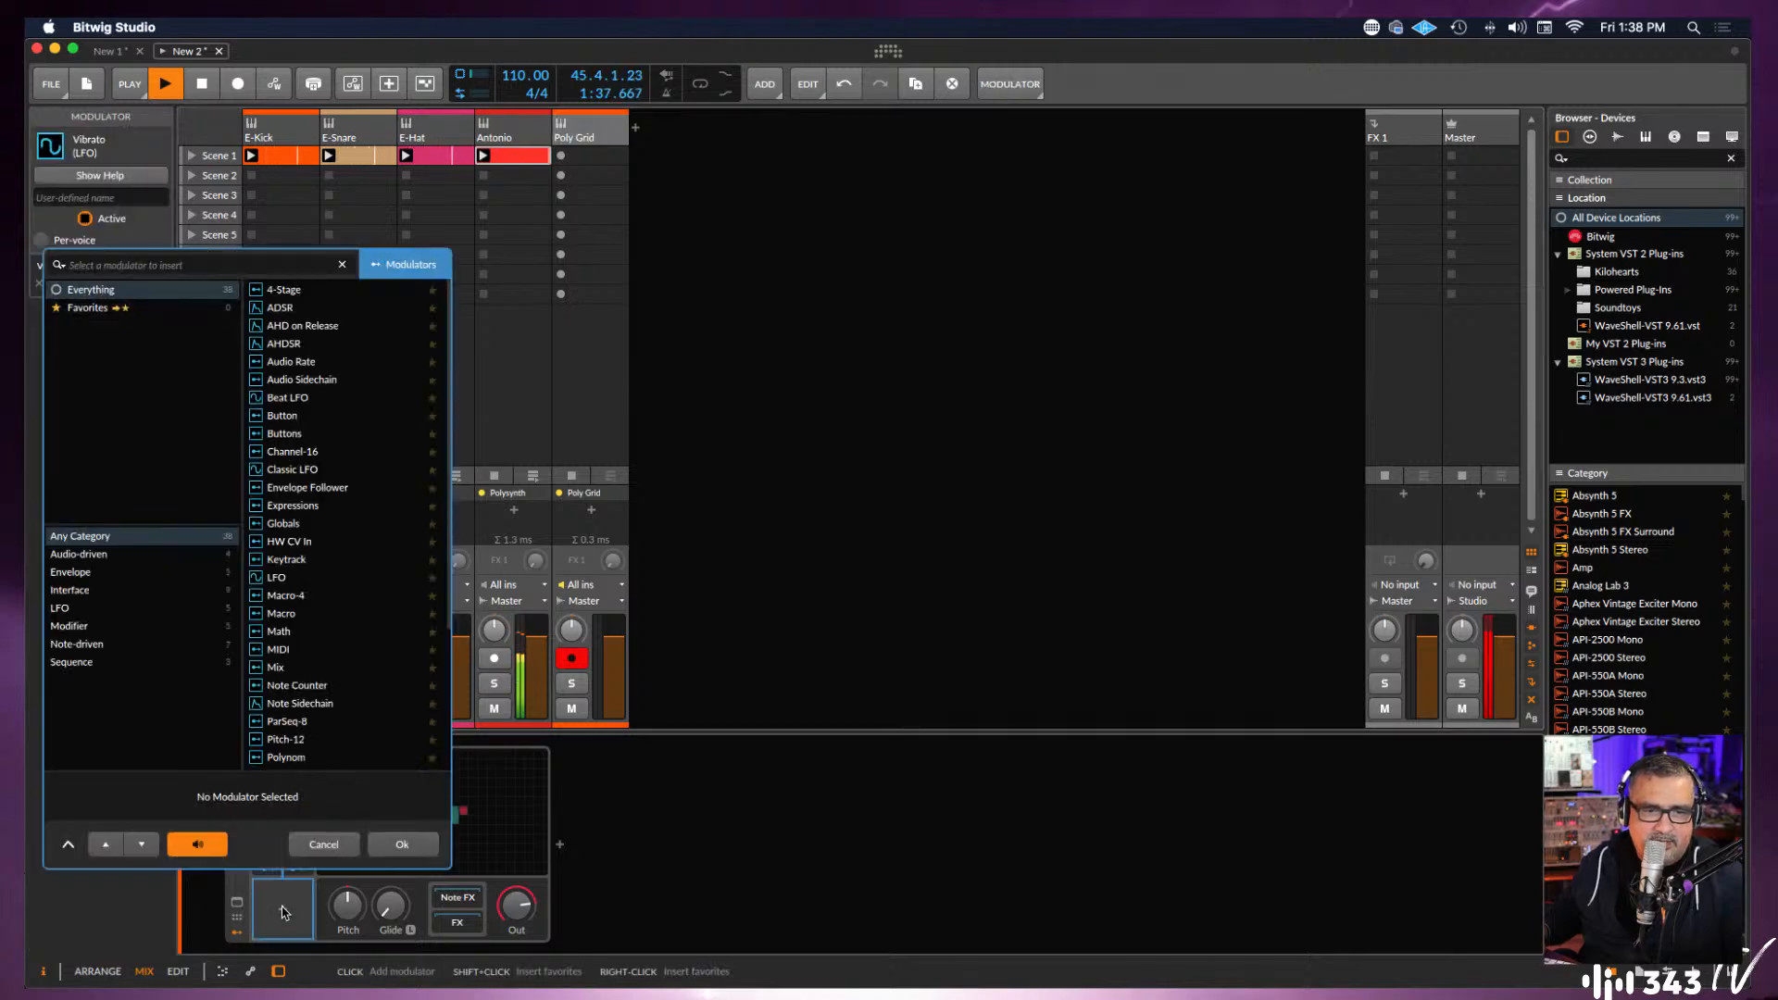
left_click(330, 847)
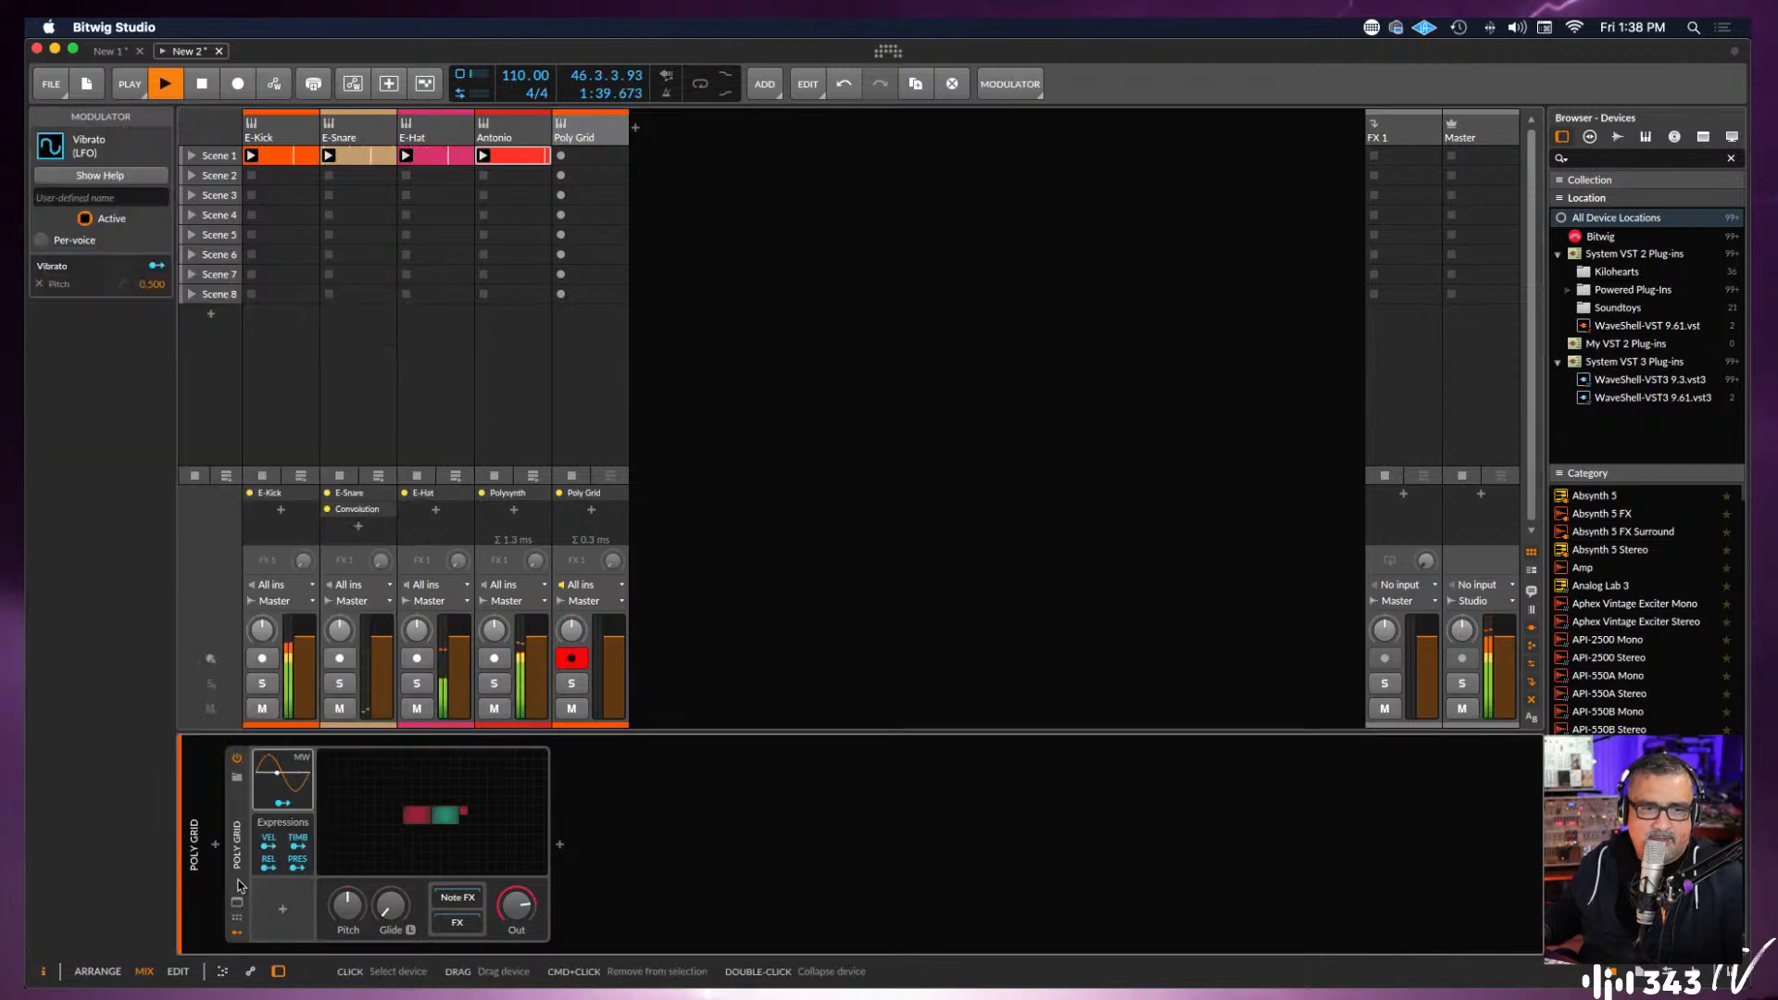
Delete Poly Grid from the last instrument track and insert Bitwig's Polysynth instrument in its place.
left_click(239, 887)
key("Delete")
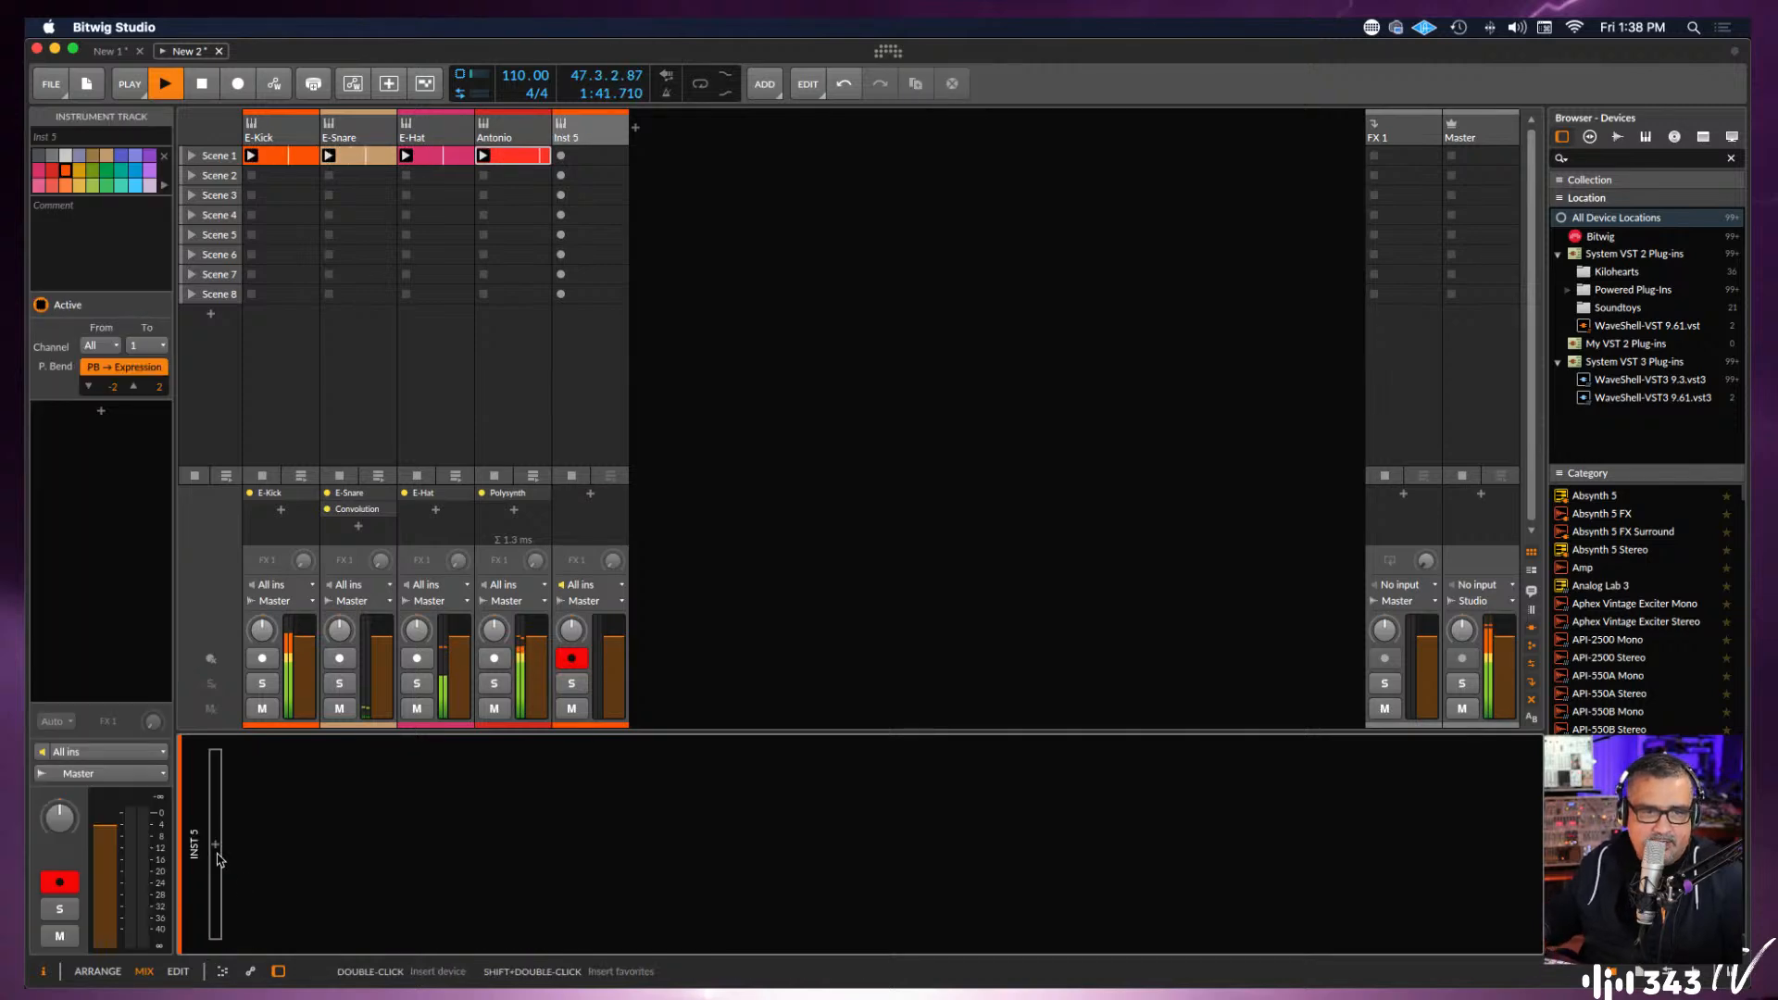
left_click(216, 846)
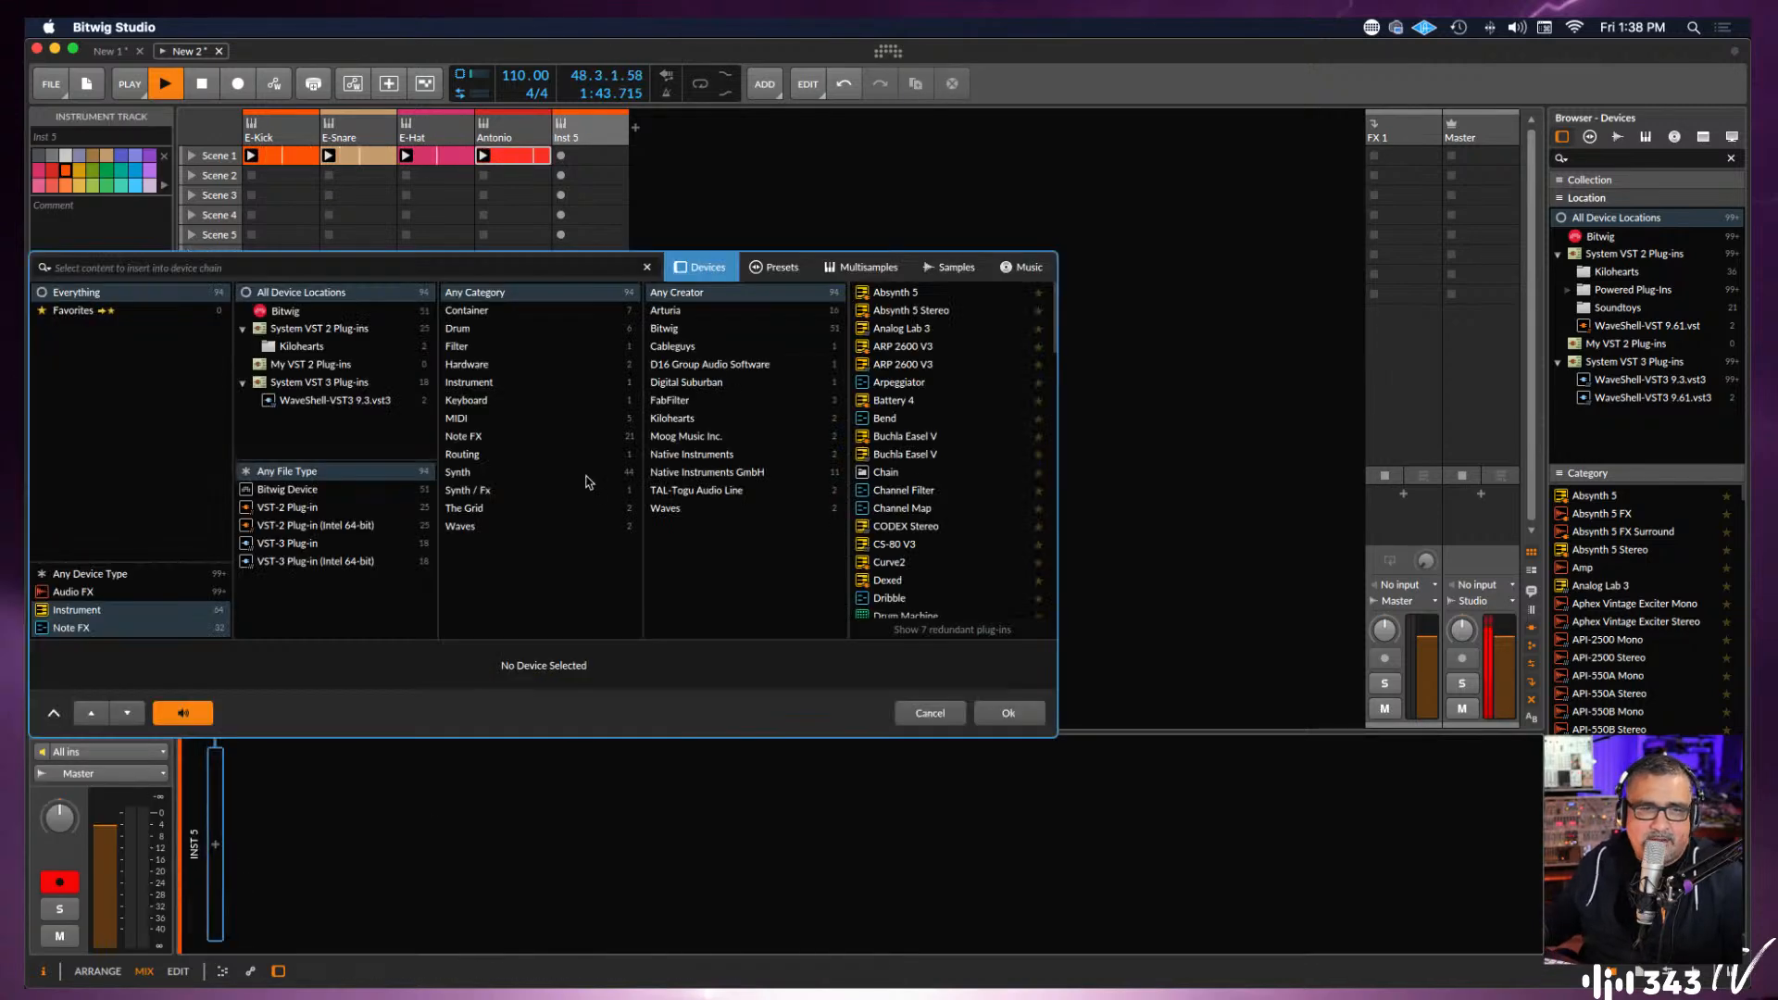
left_click(283, 311)
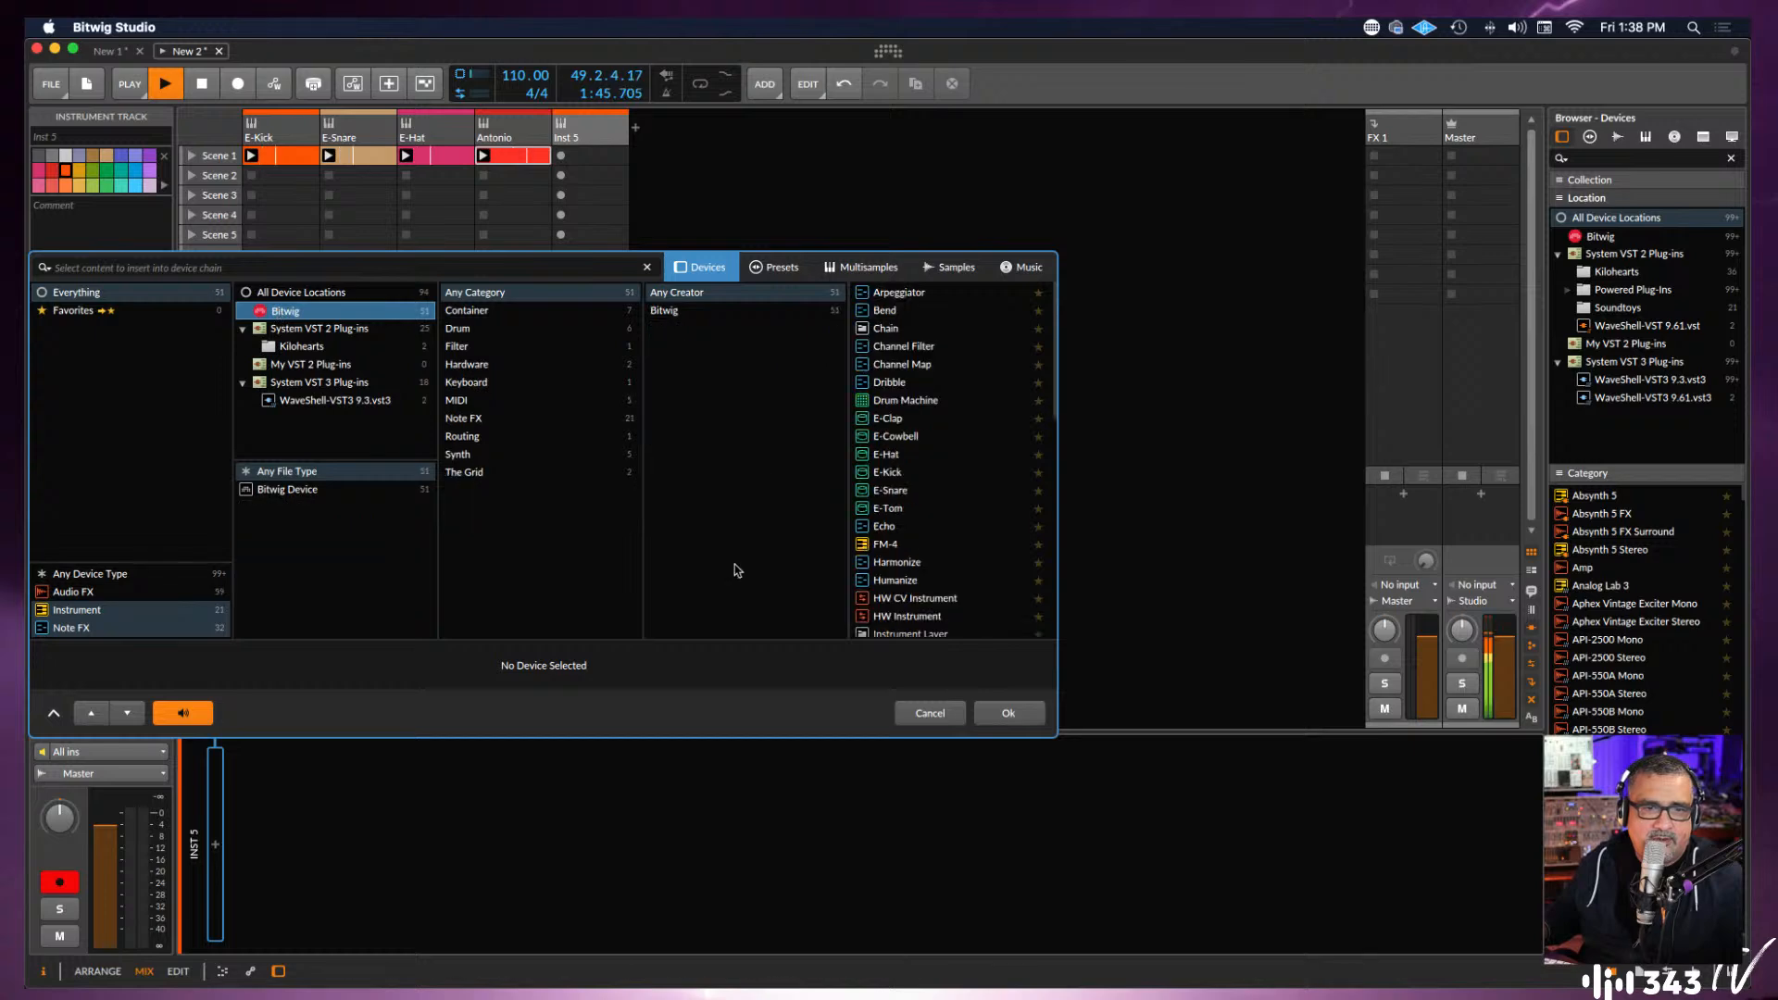
scroll(945, 549, "down", 8)
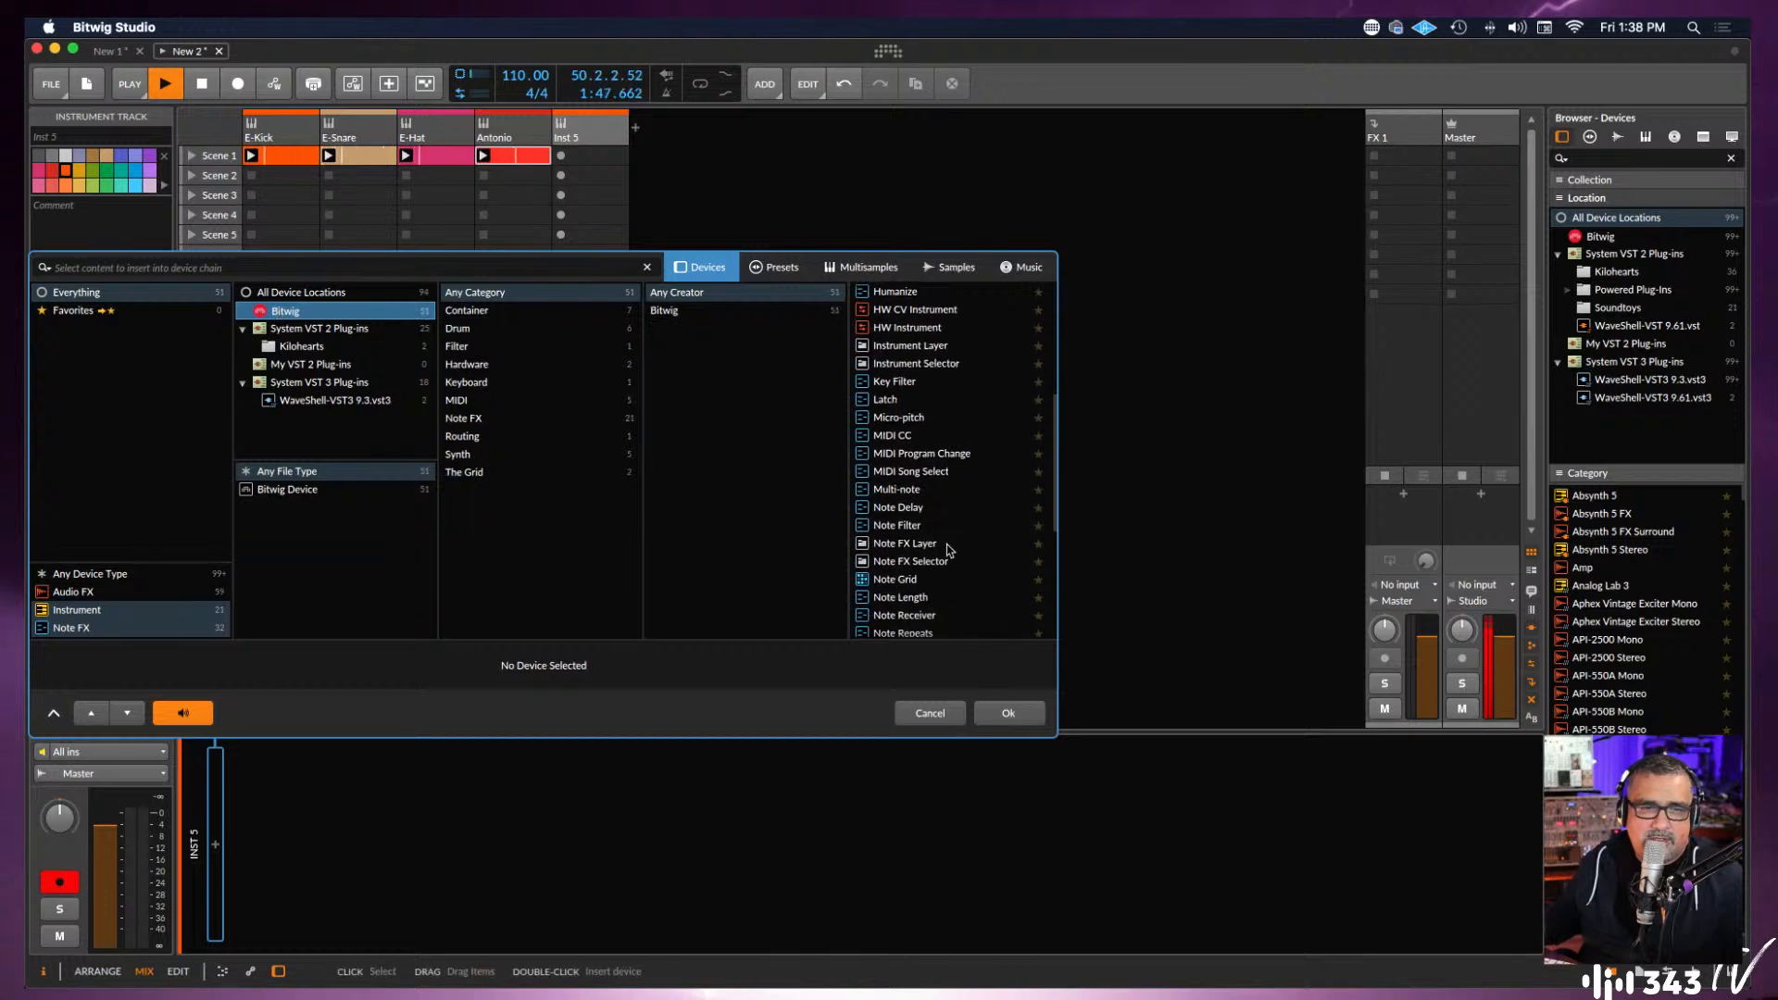
left_click(105, 613)
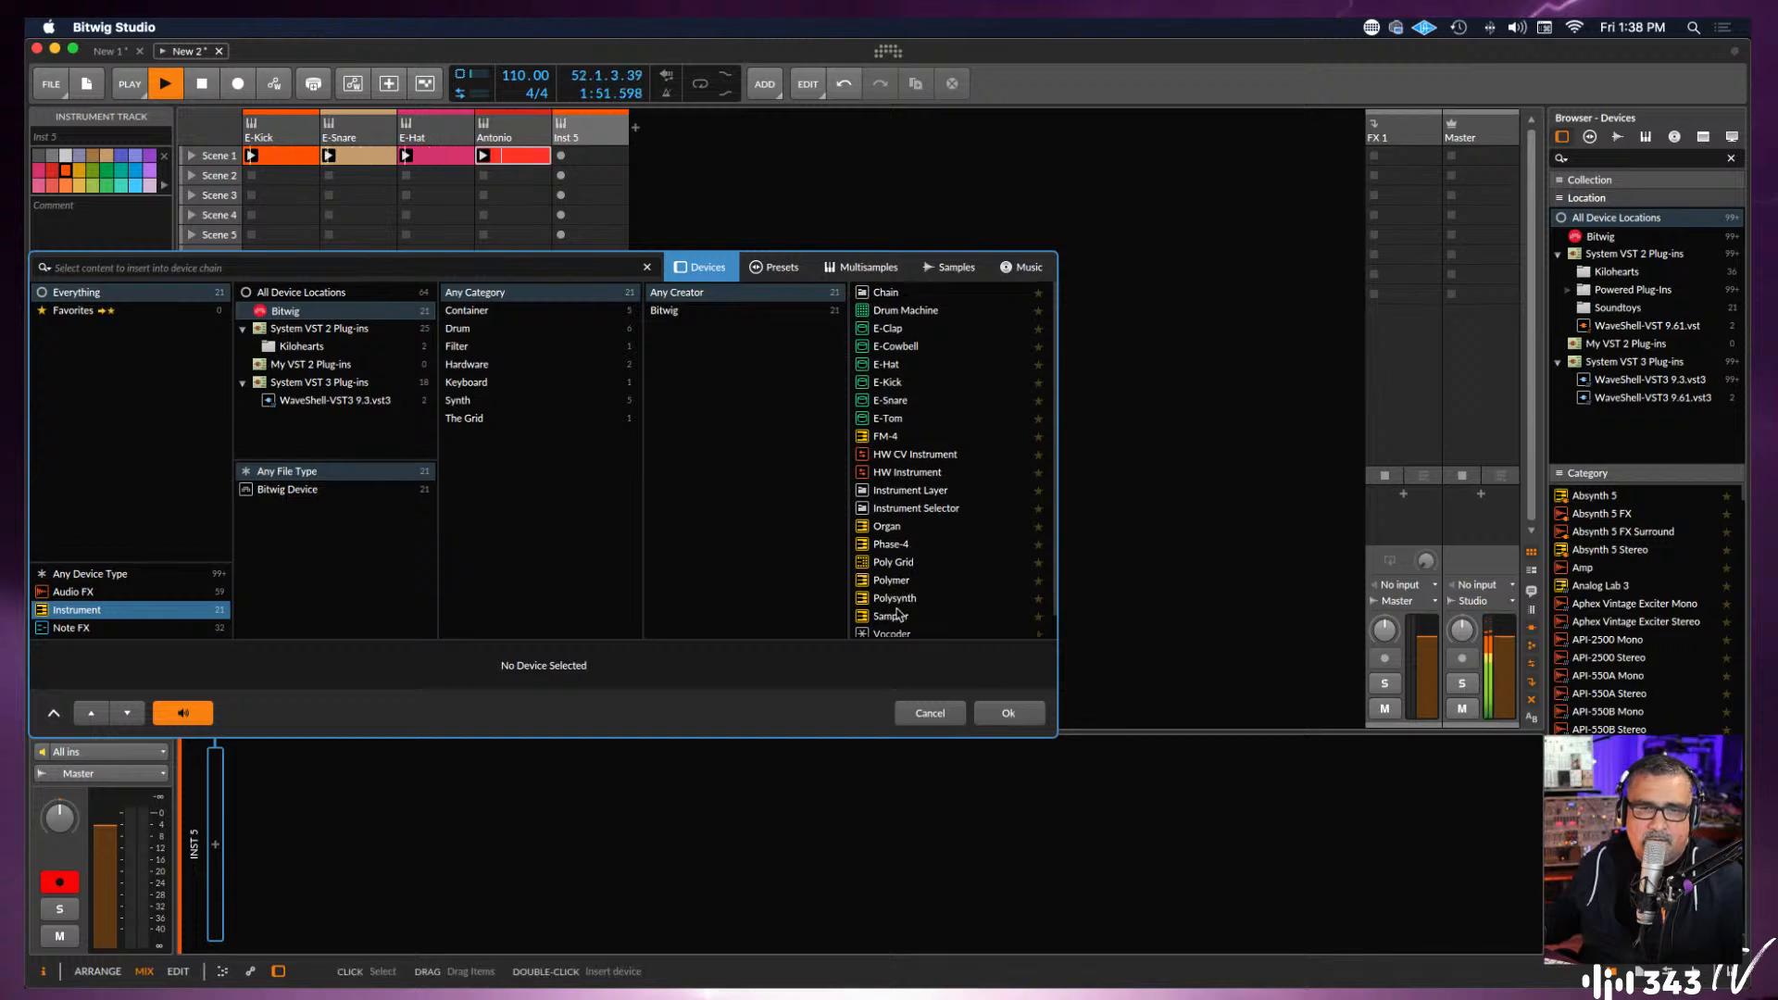
left_click(905, 602)
left_click(1016, 711)
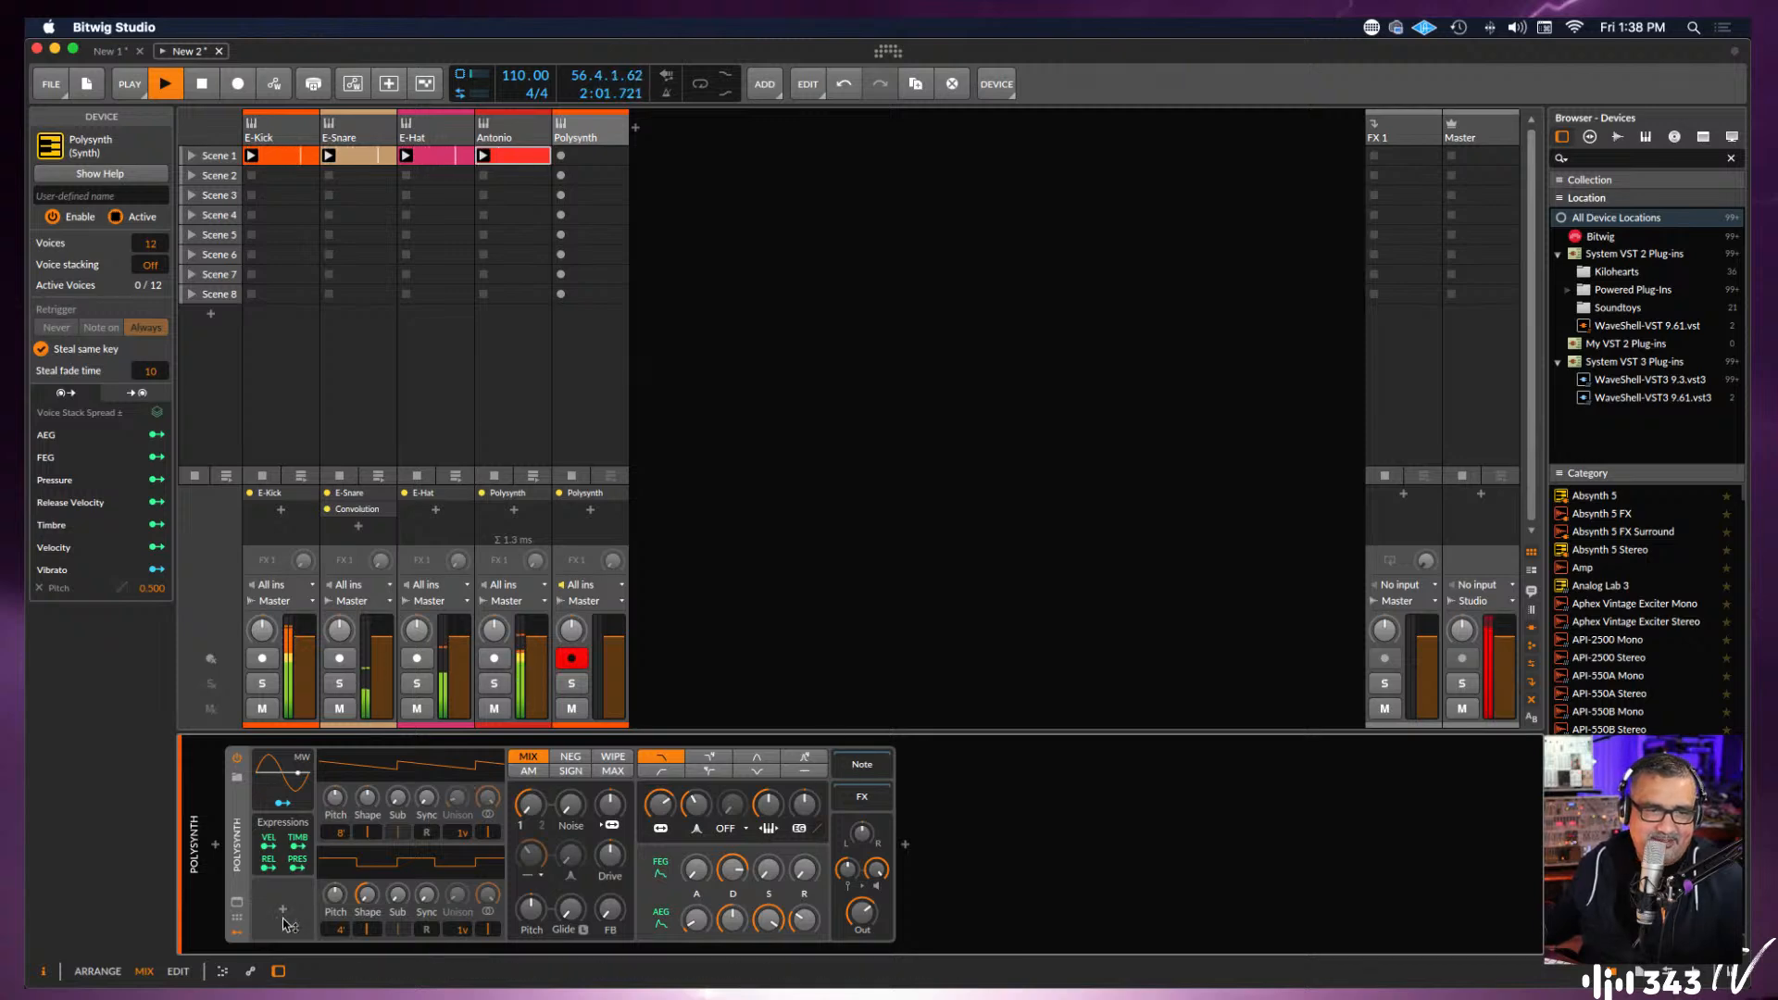
Show Polysynth's expanded device view and bring up its preset browser.
left_click(238, 905)
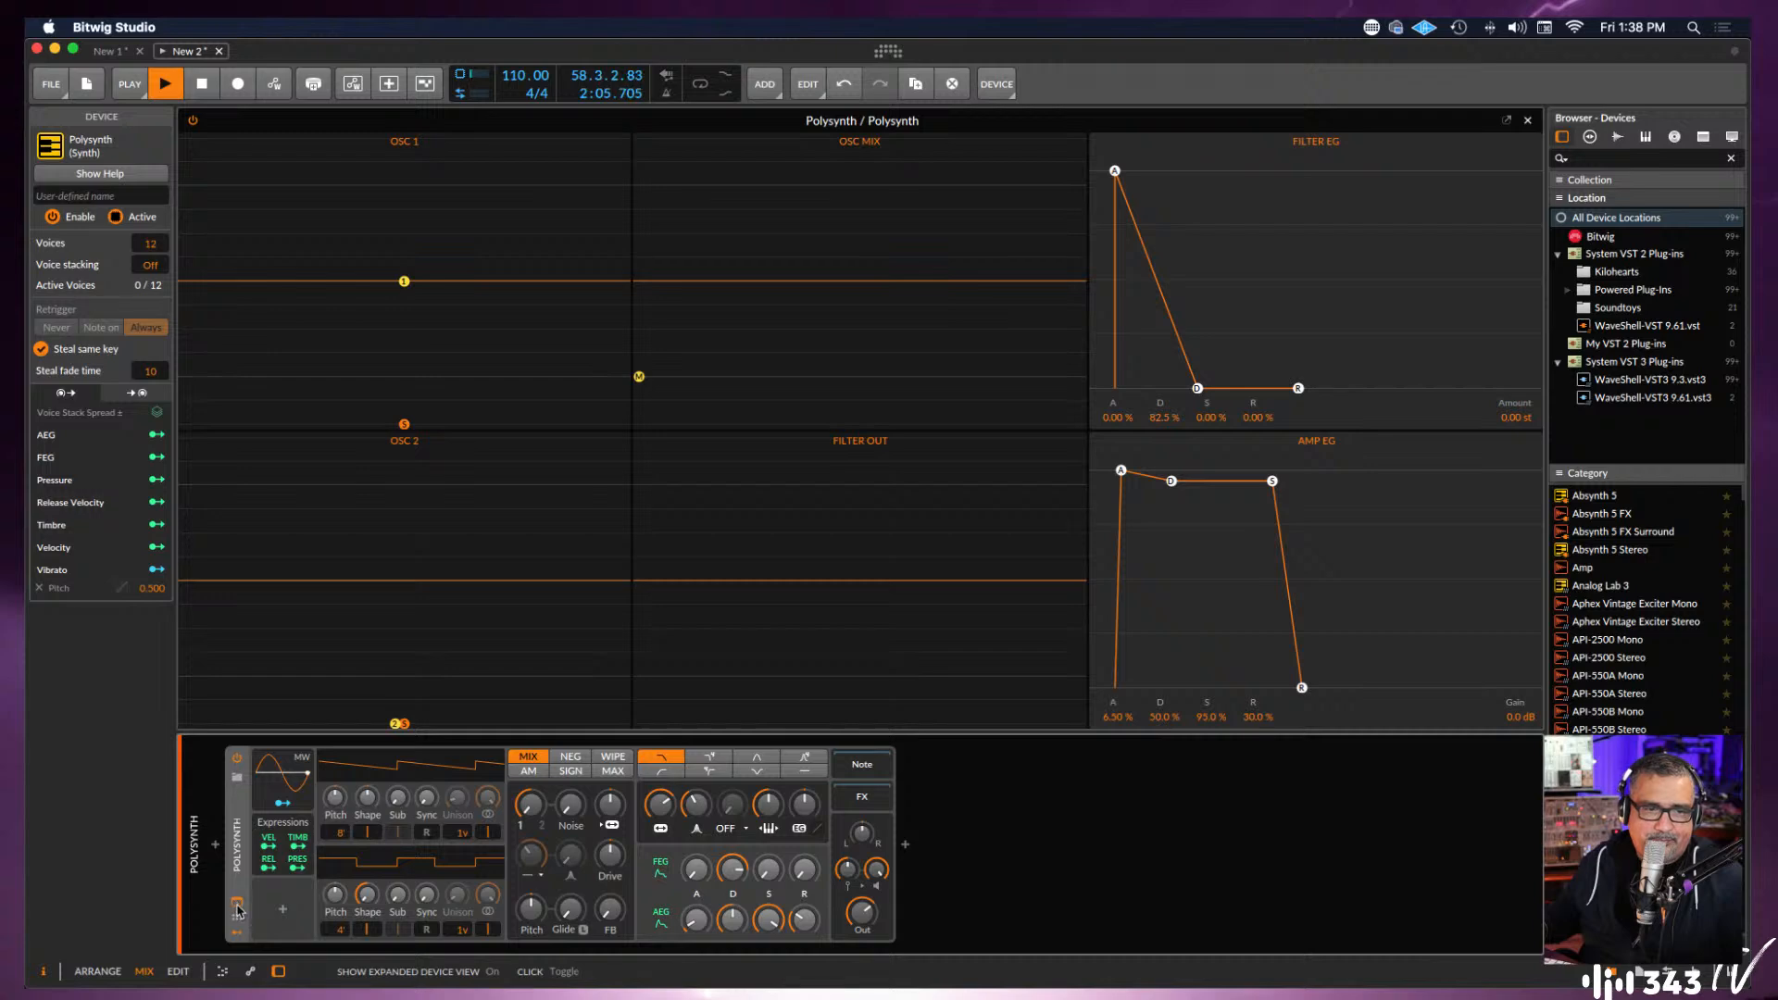
left_click(238, 905)
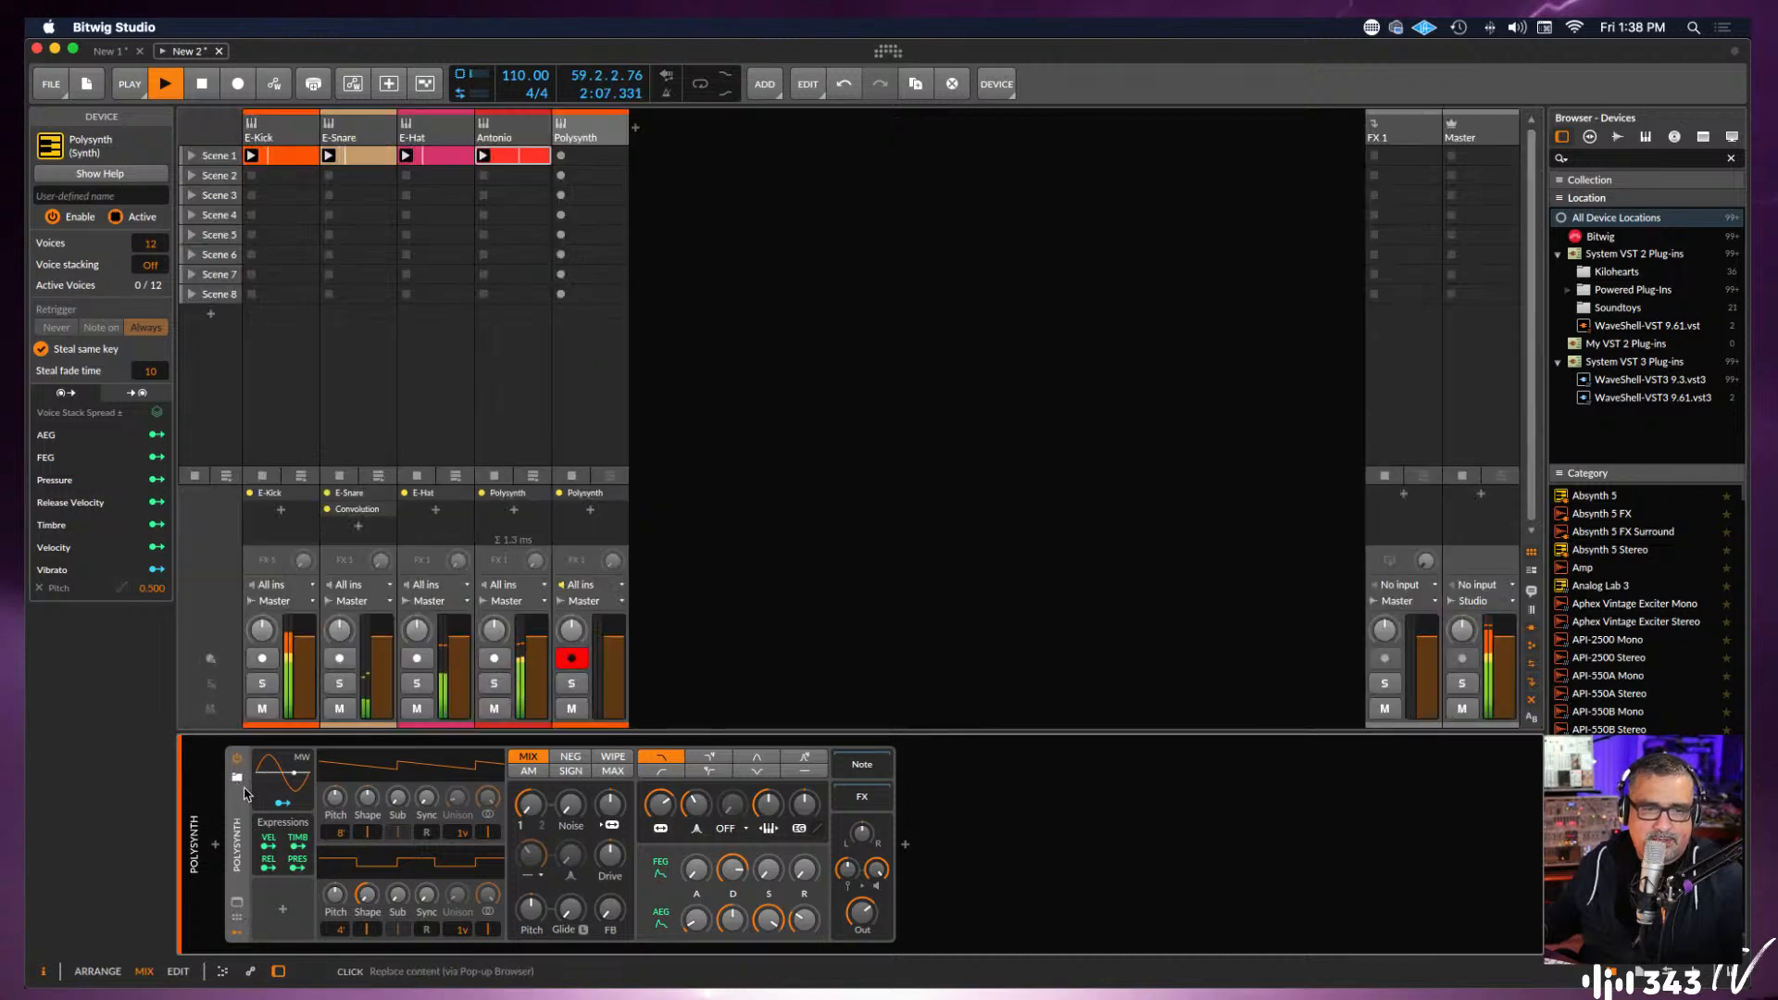
left_click(238, 897)
left_click(238, 902)
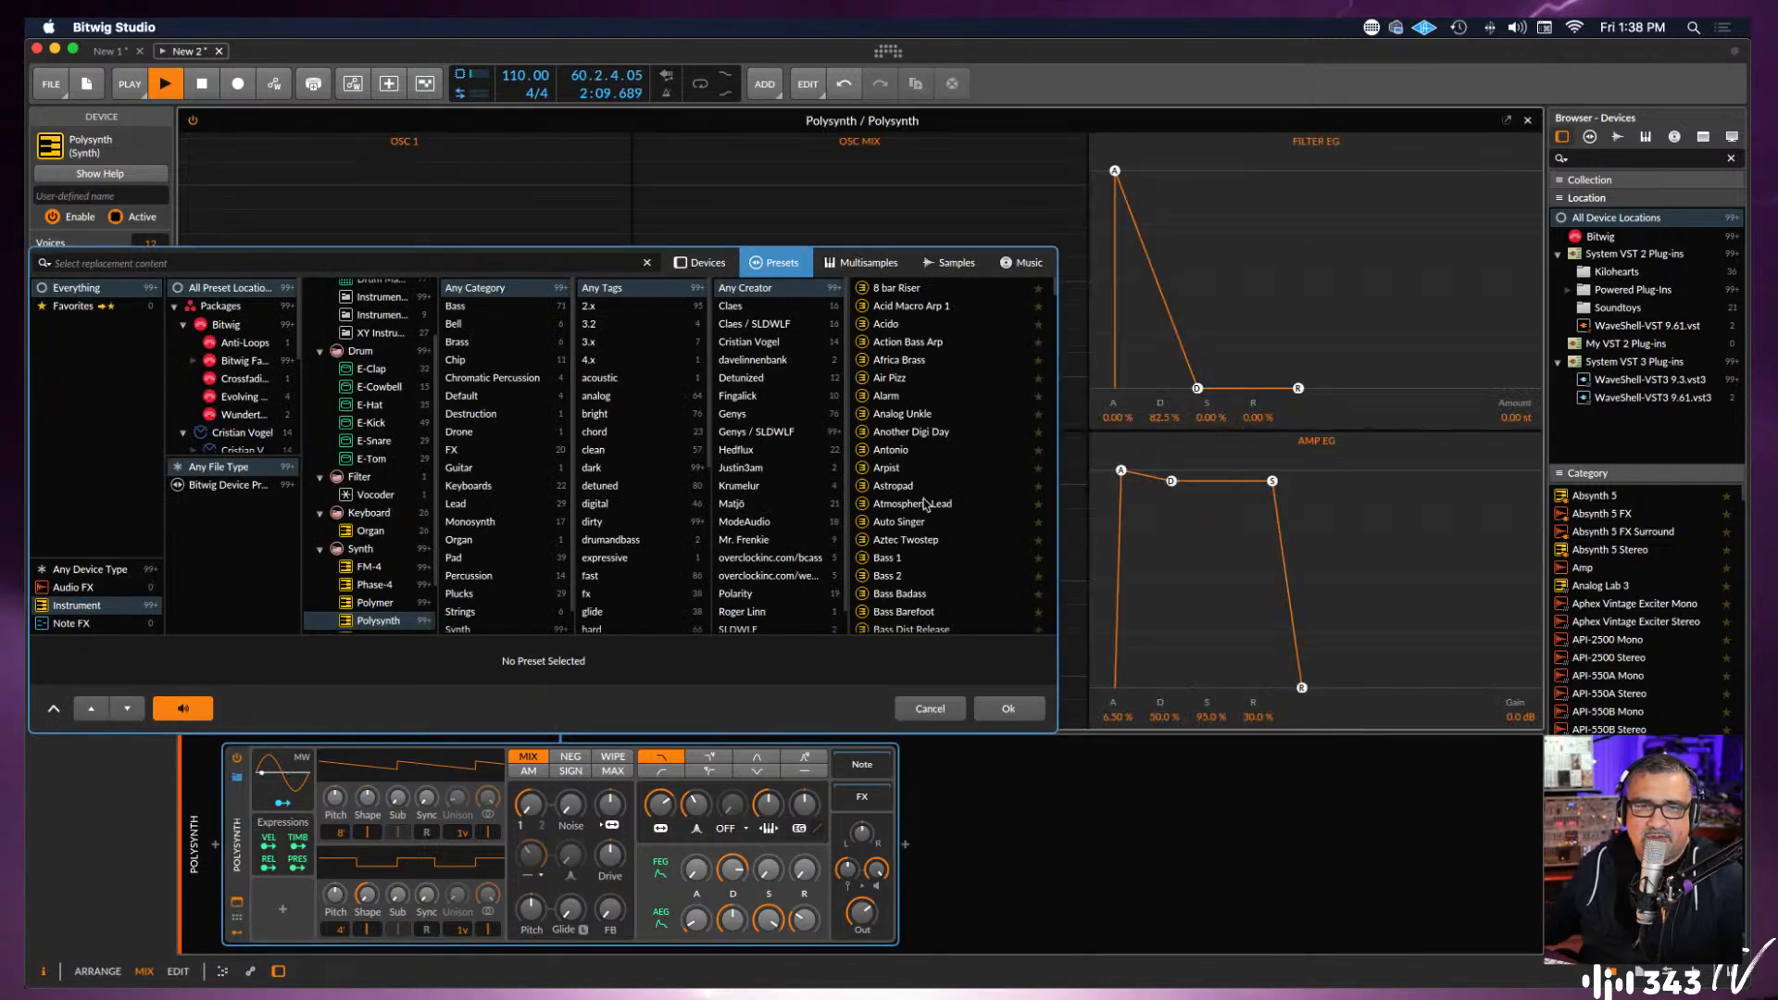
Audition Polysynth's Chord Stab 1 preset, then load the Chord Stab 2 preset.
scroll(924, 503, "down", 20)
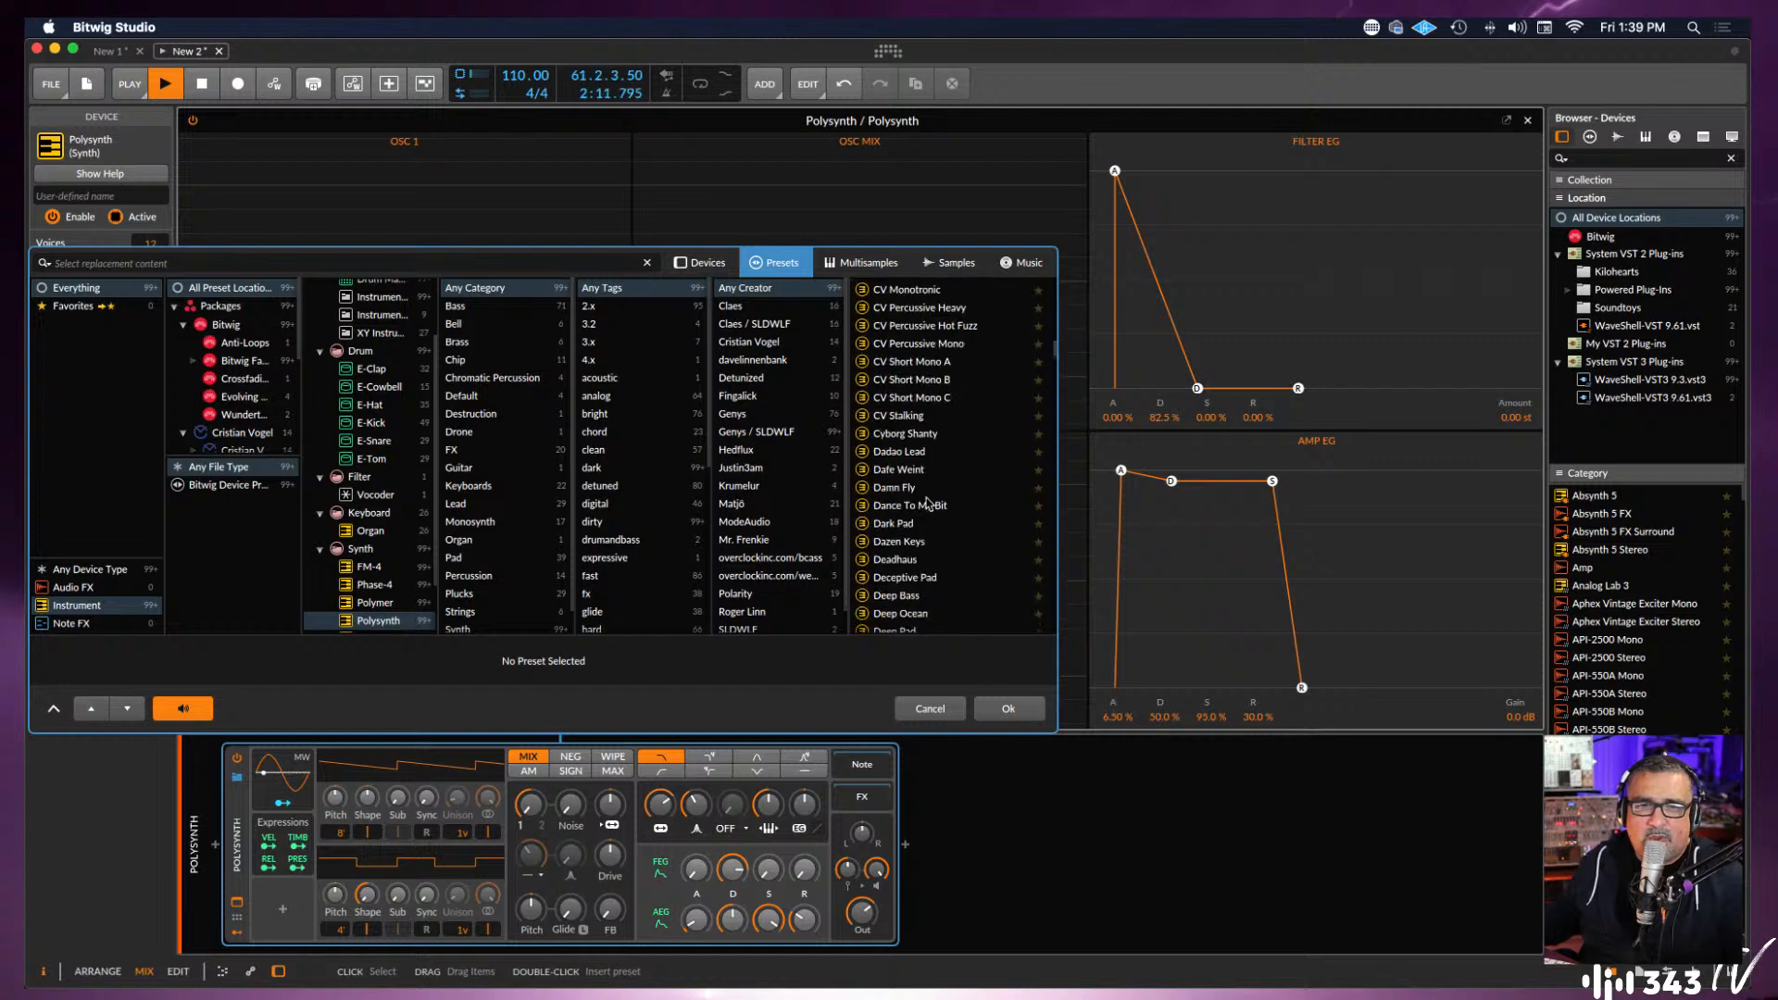
scroll(899, 447, "up", 5)
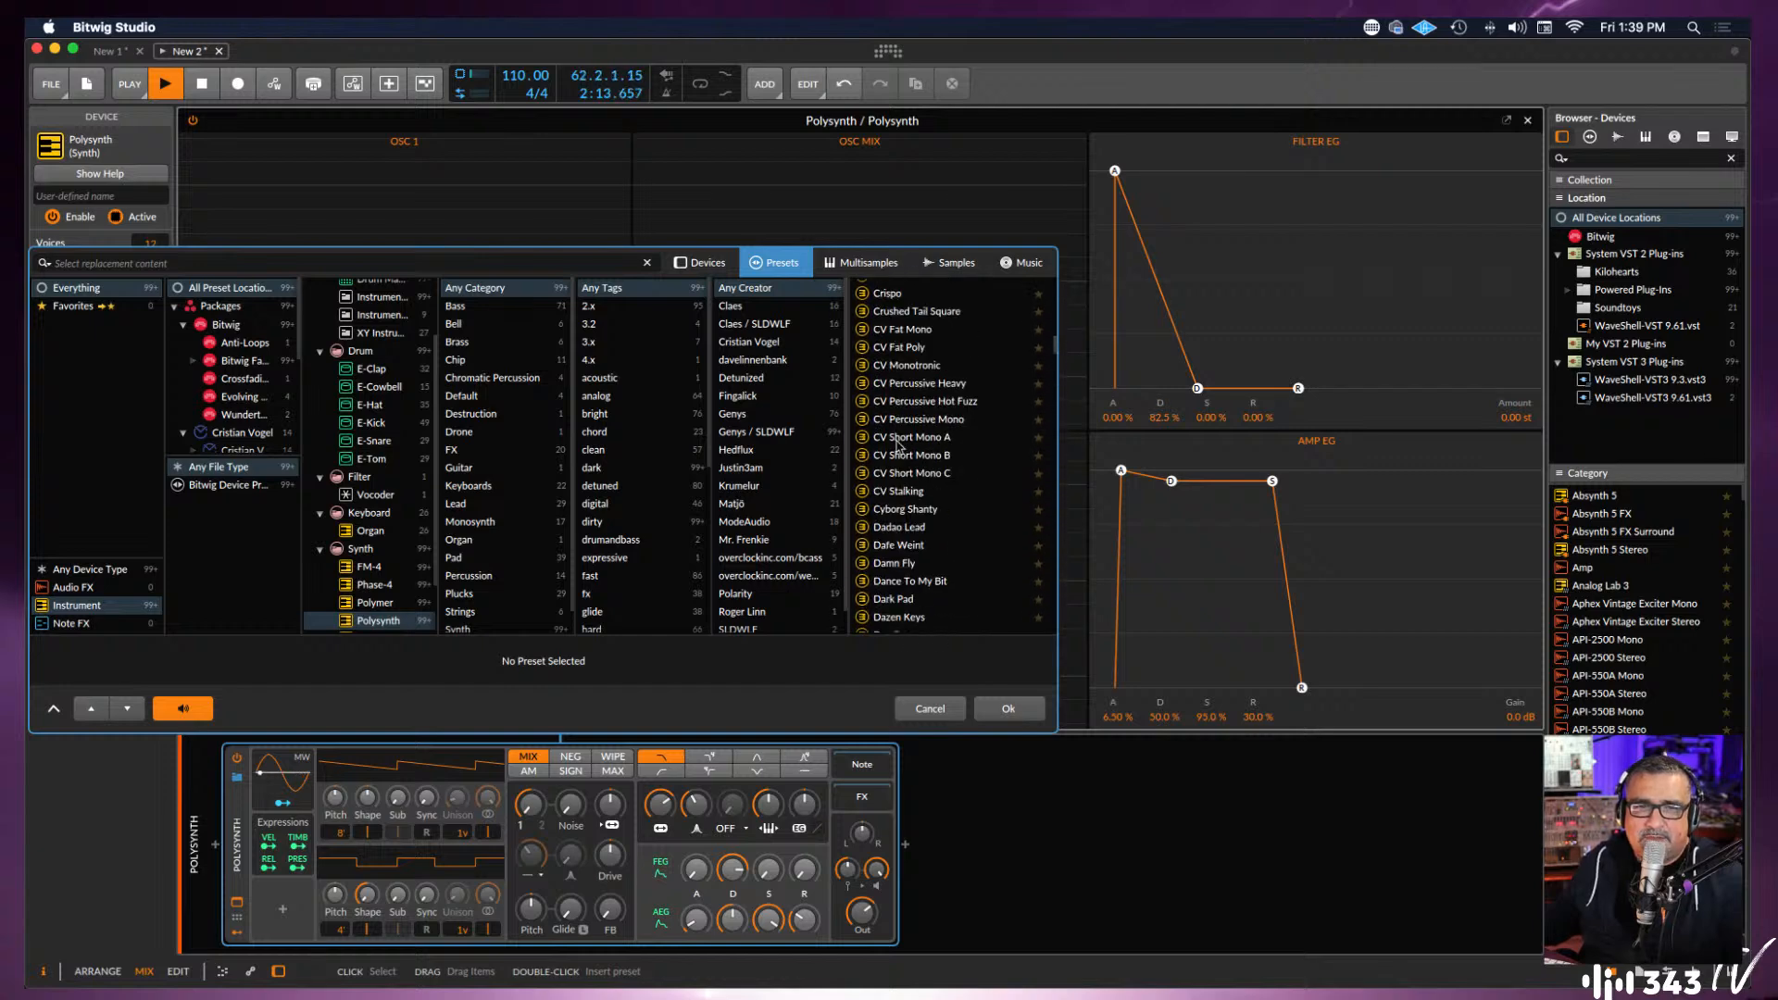
scroll(899, 448, "up", 2)
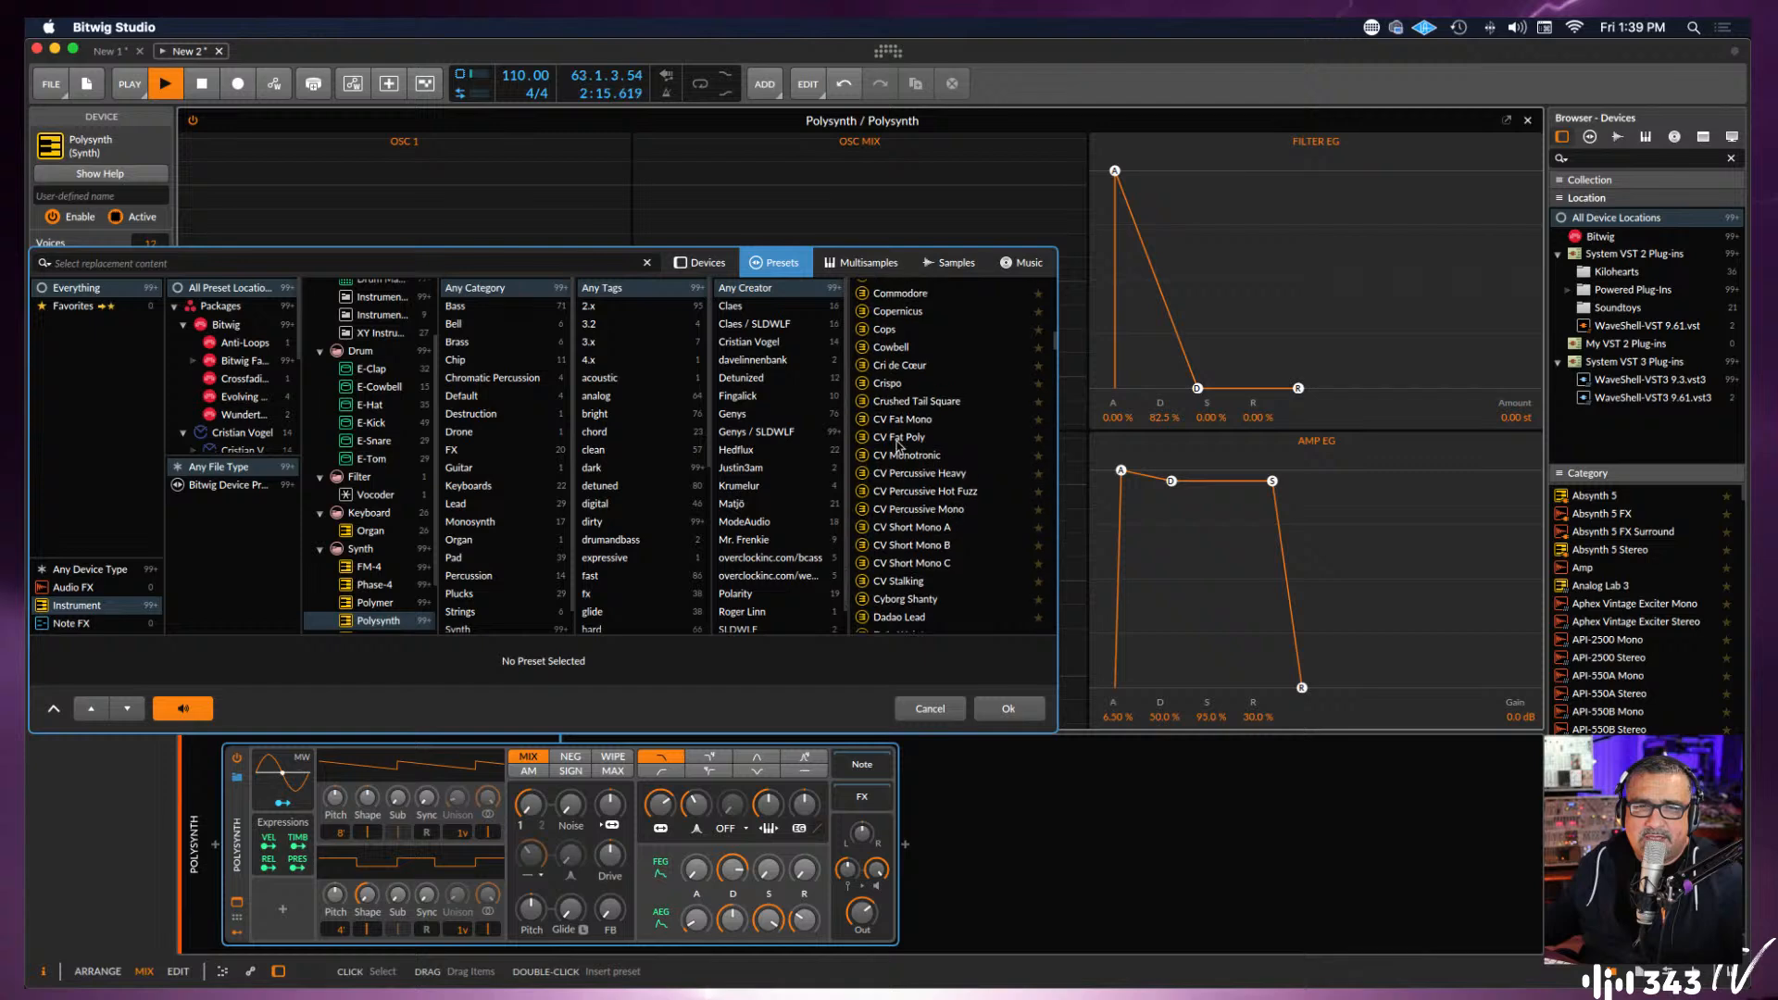
scroll(935, 465, "up", 8)
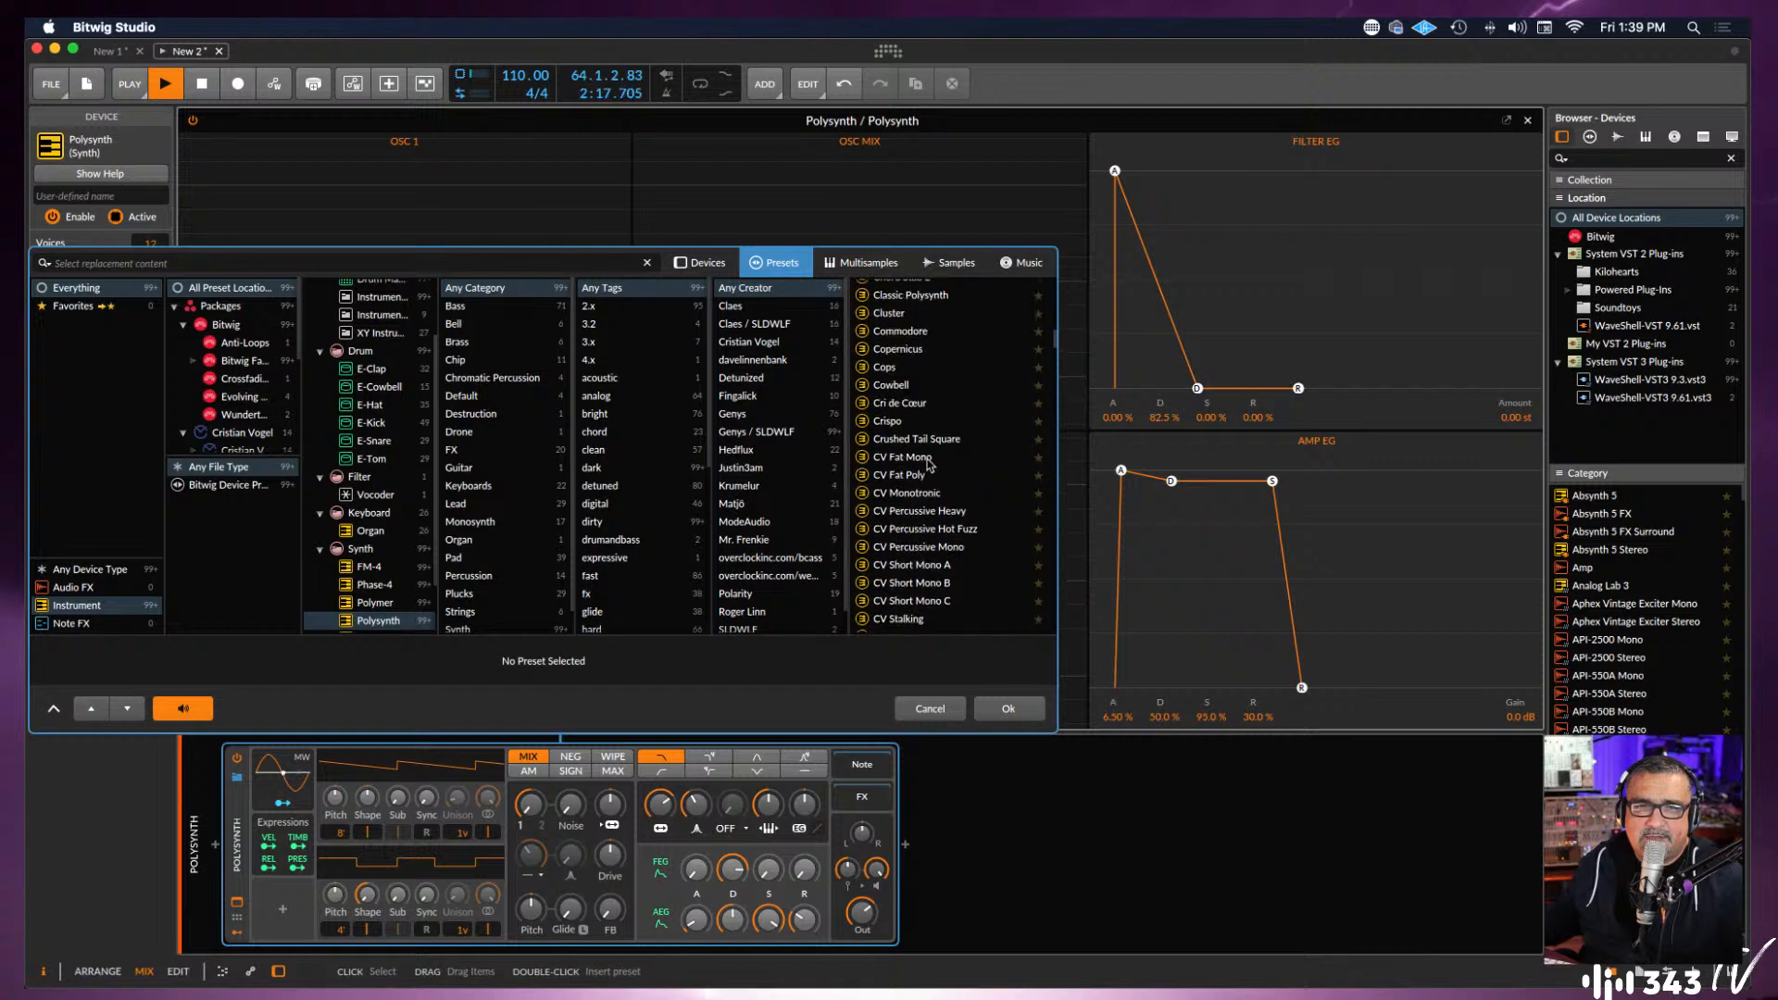
scroll(929, 465, "up", 3)
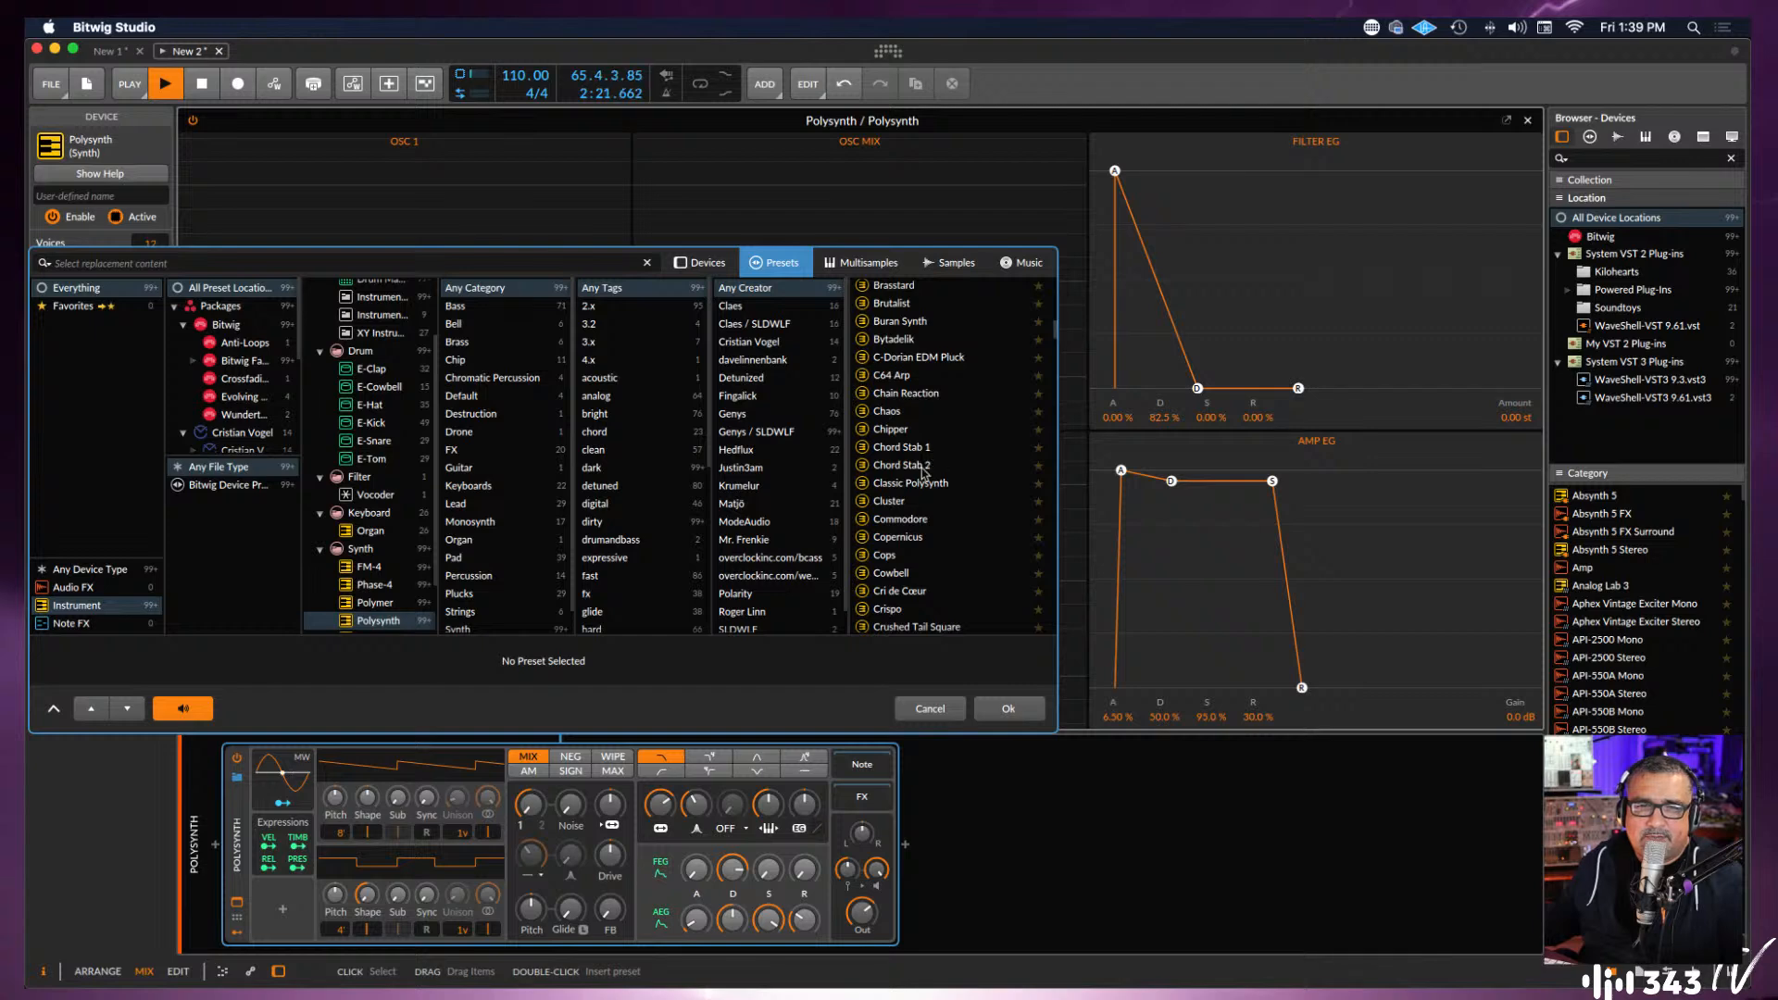
left_click(920, 448)
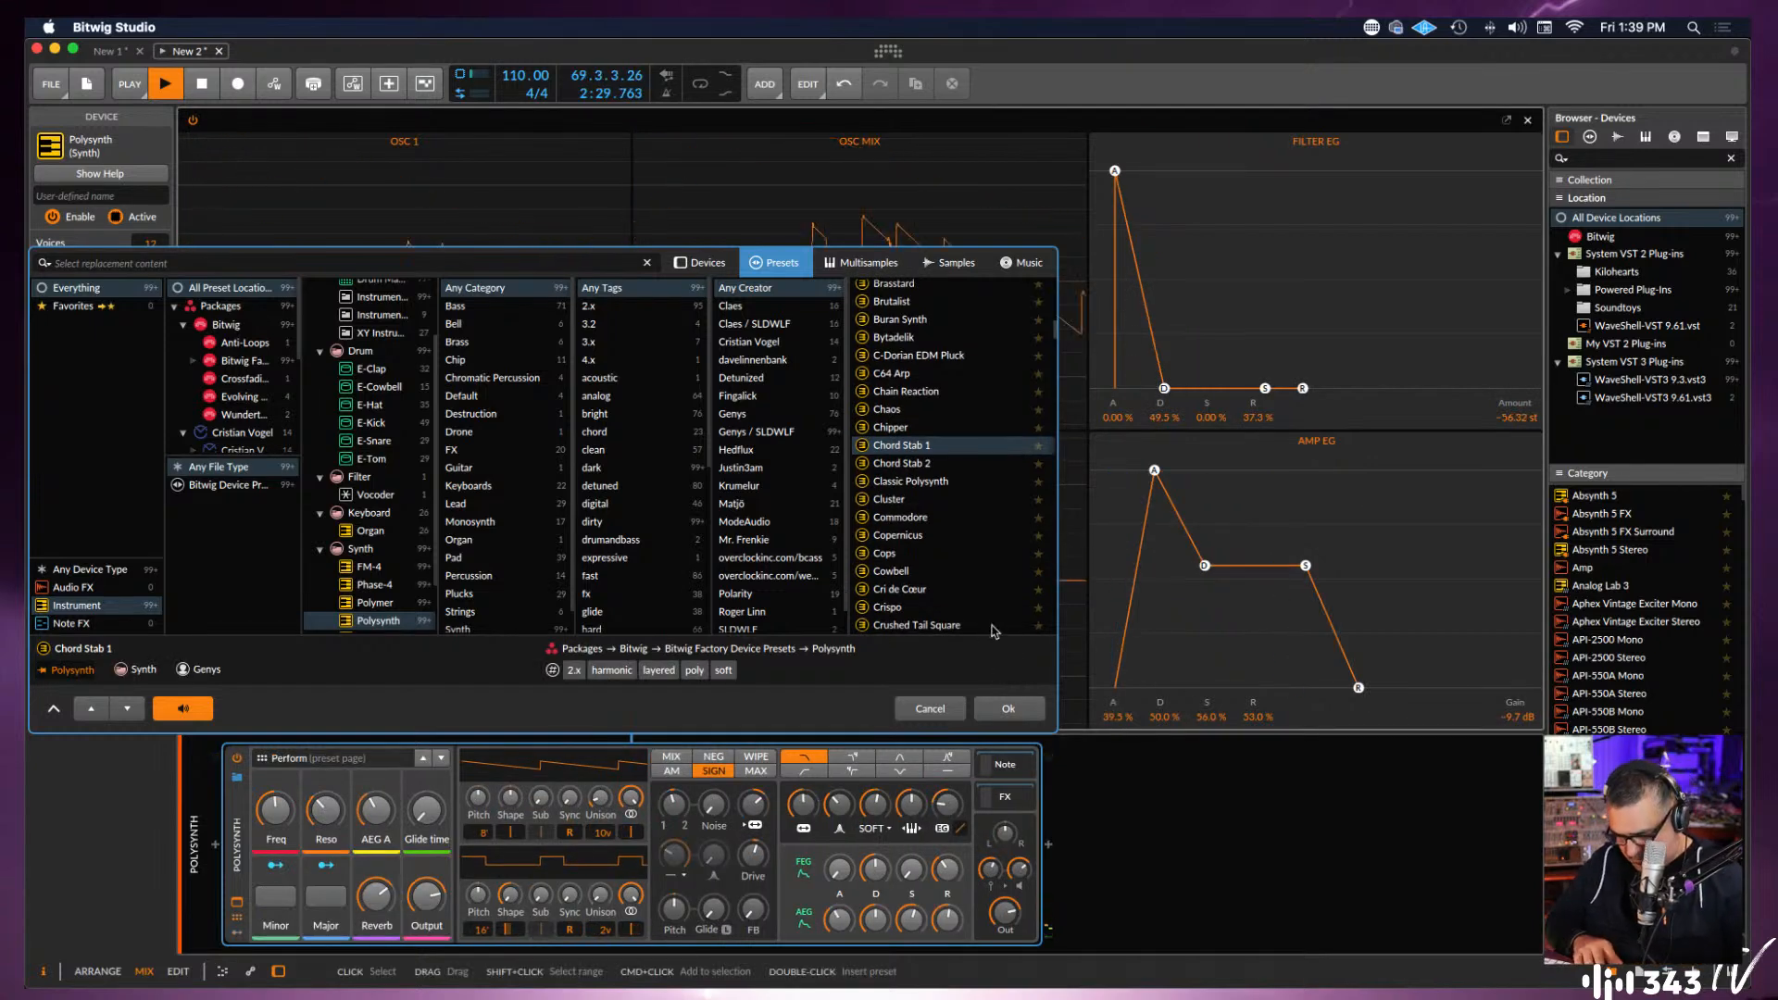
left_click(917, 471)
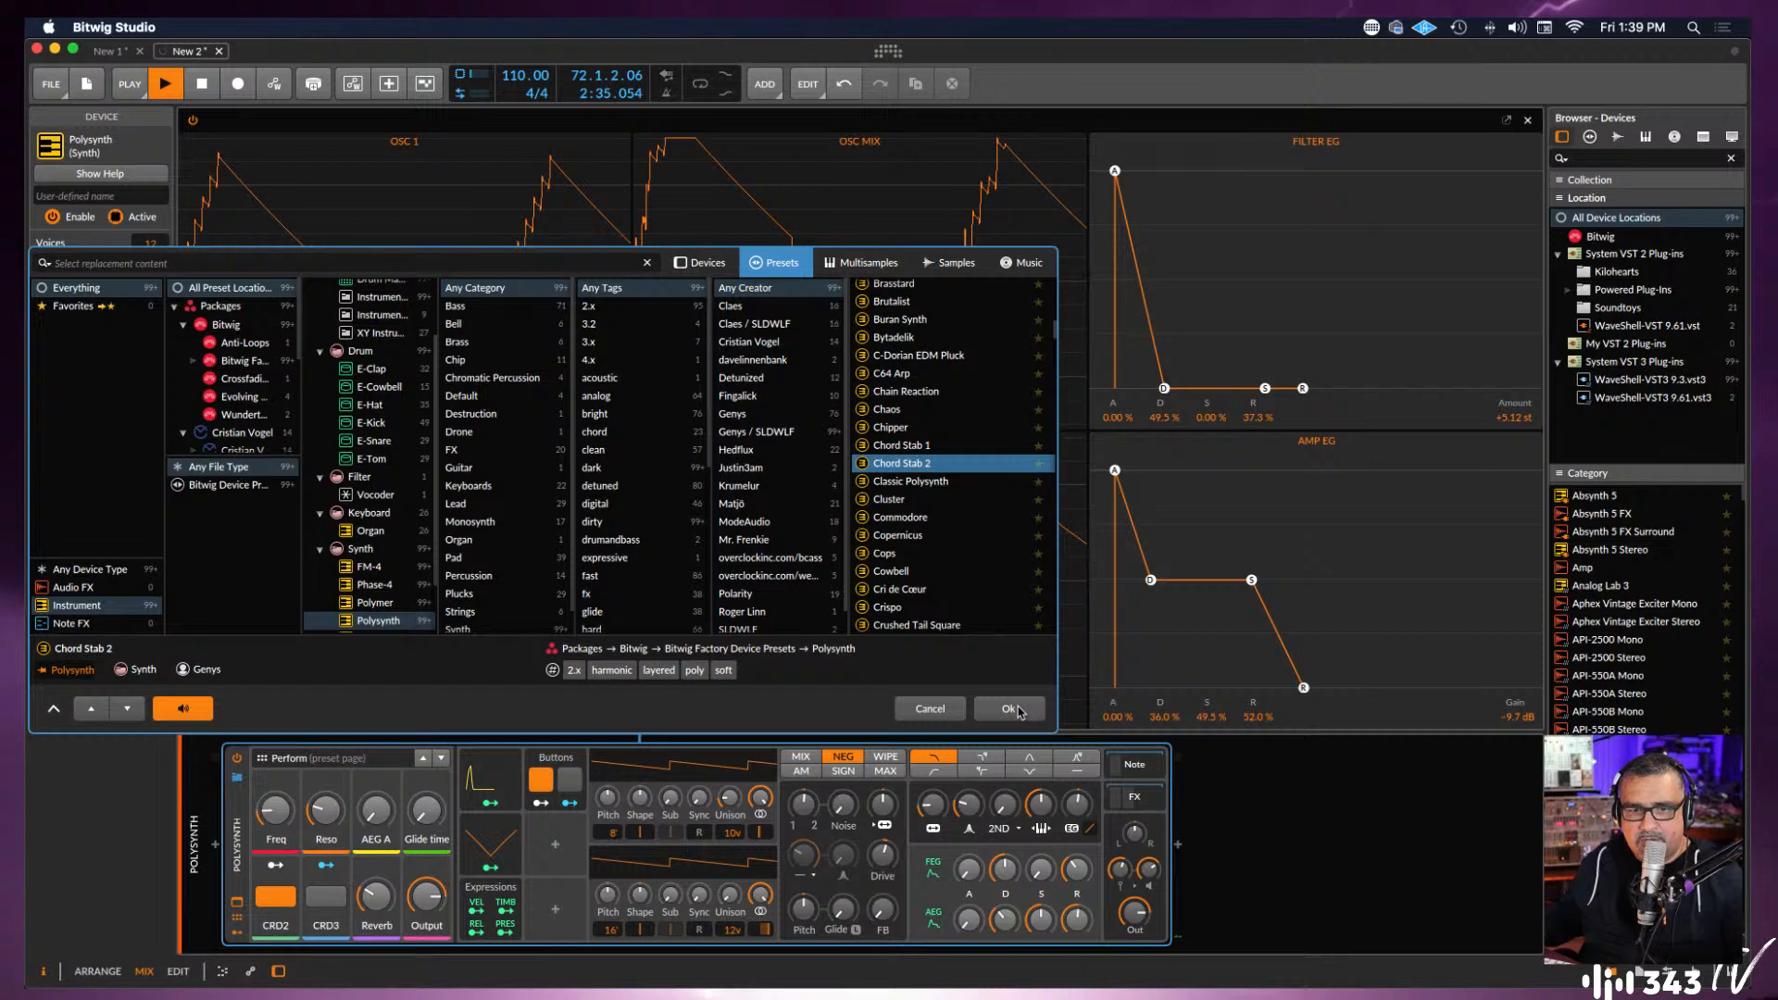
key("Return")
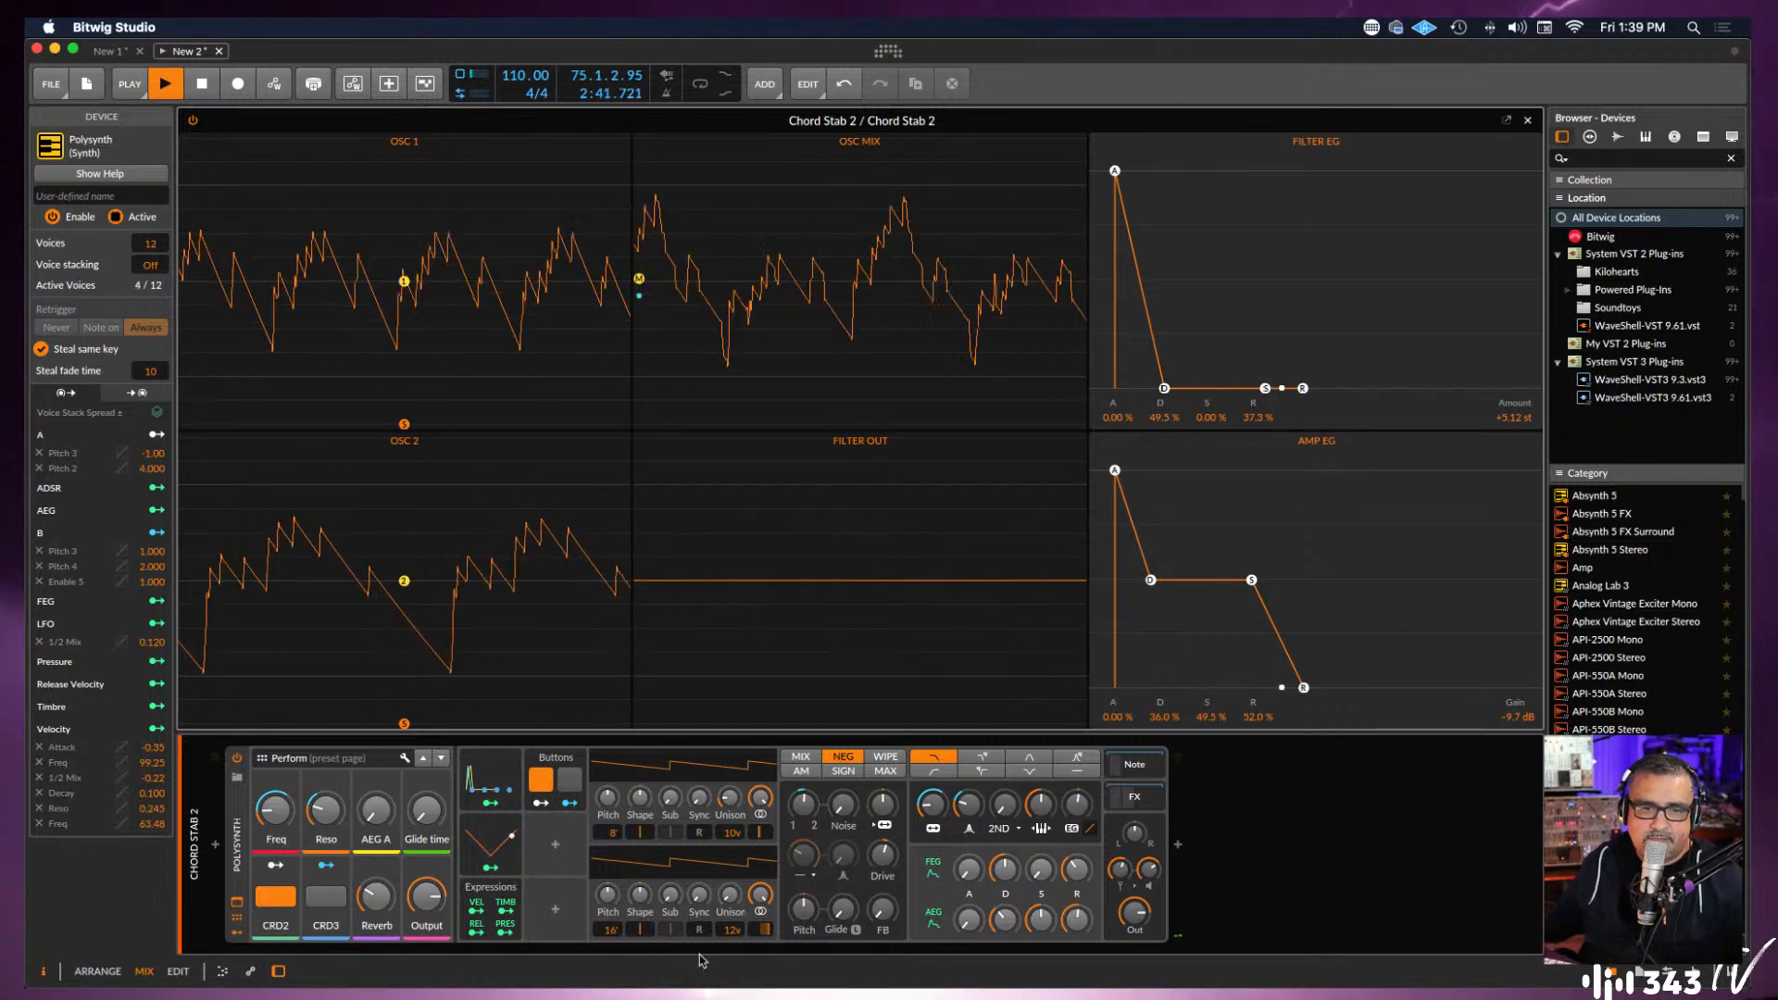
Record a Scene 1 clip on the Chord Stab 2 track and review its notes before stopping playback.
left_click(237, 910)
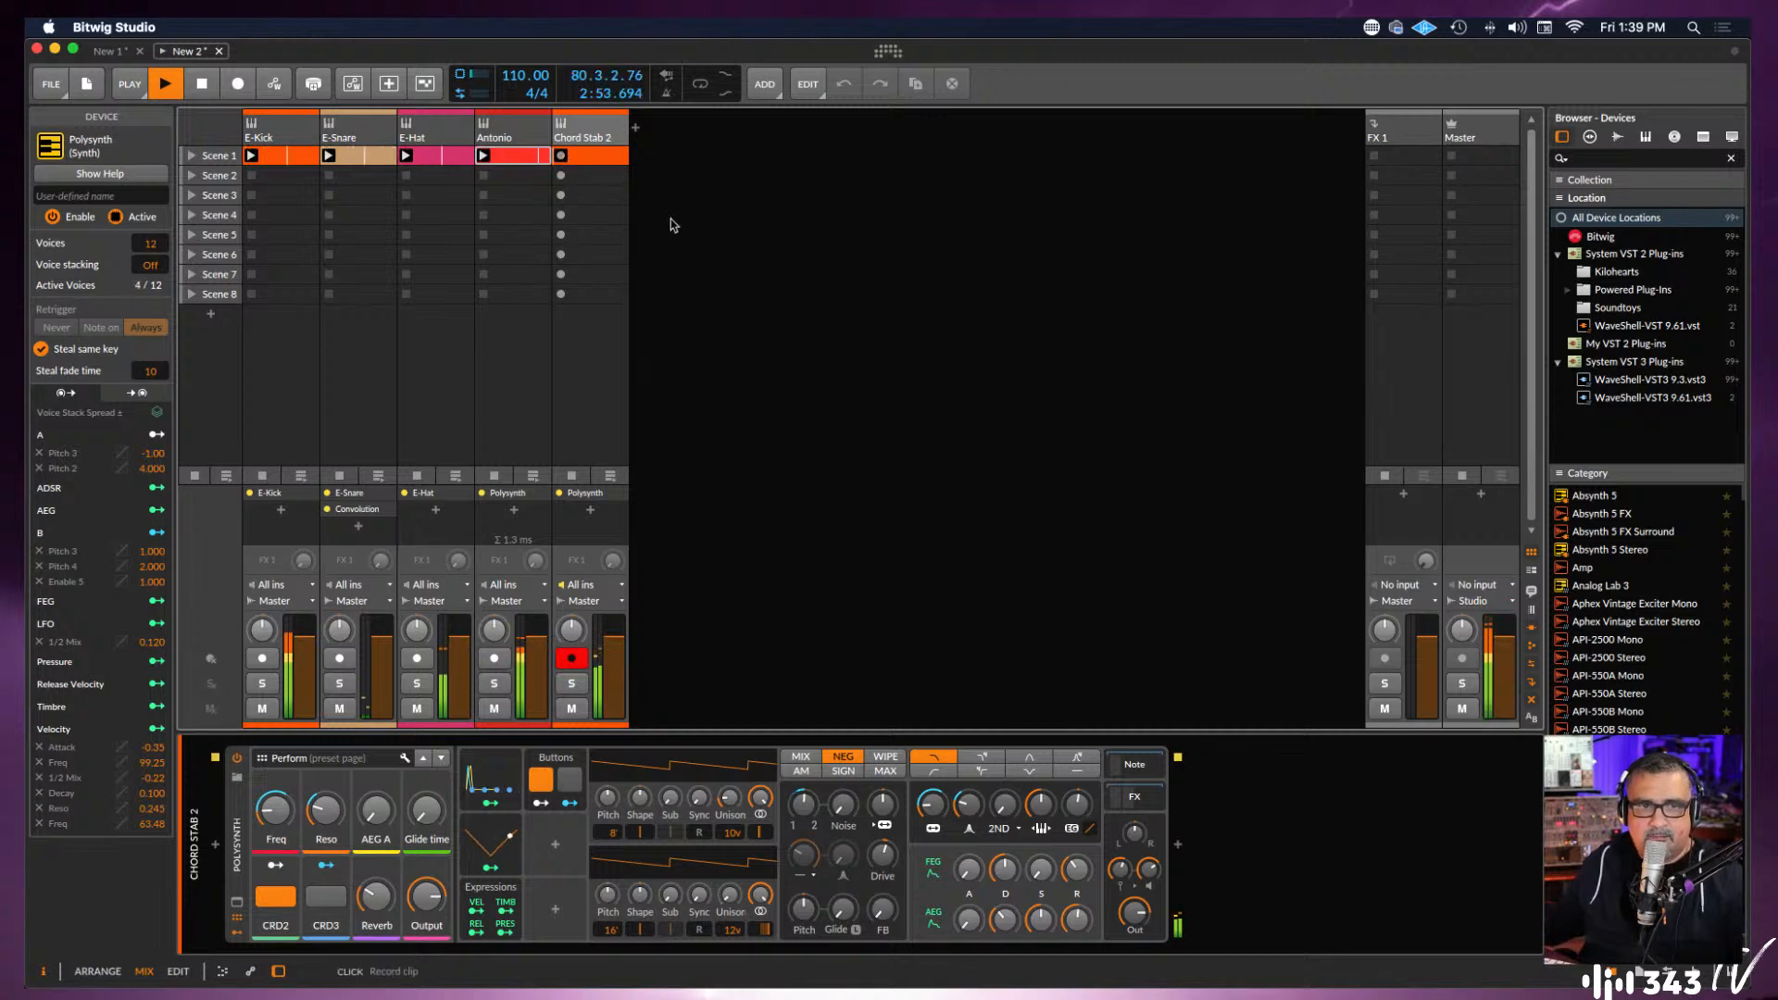
double_click(593, 158)
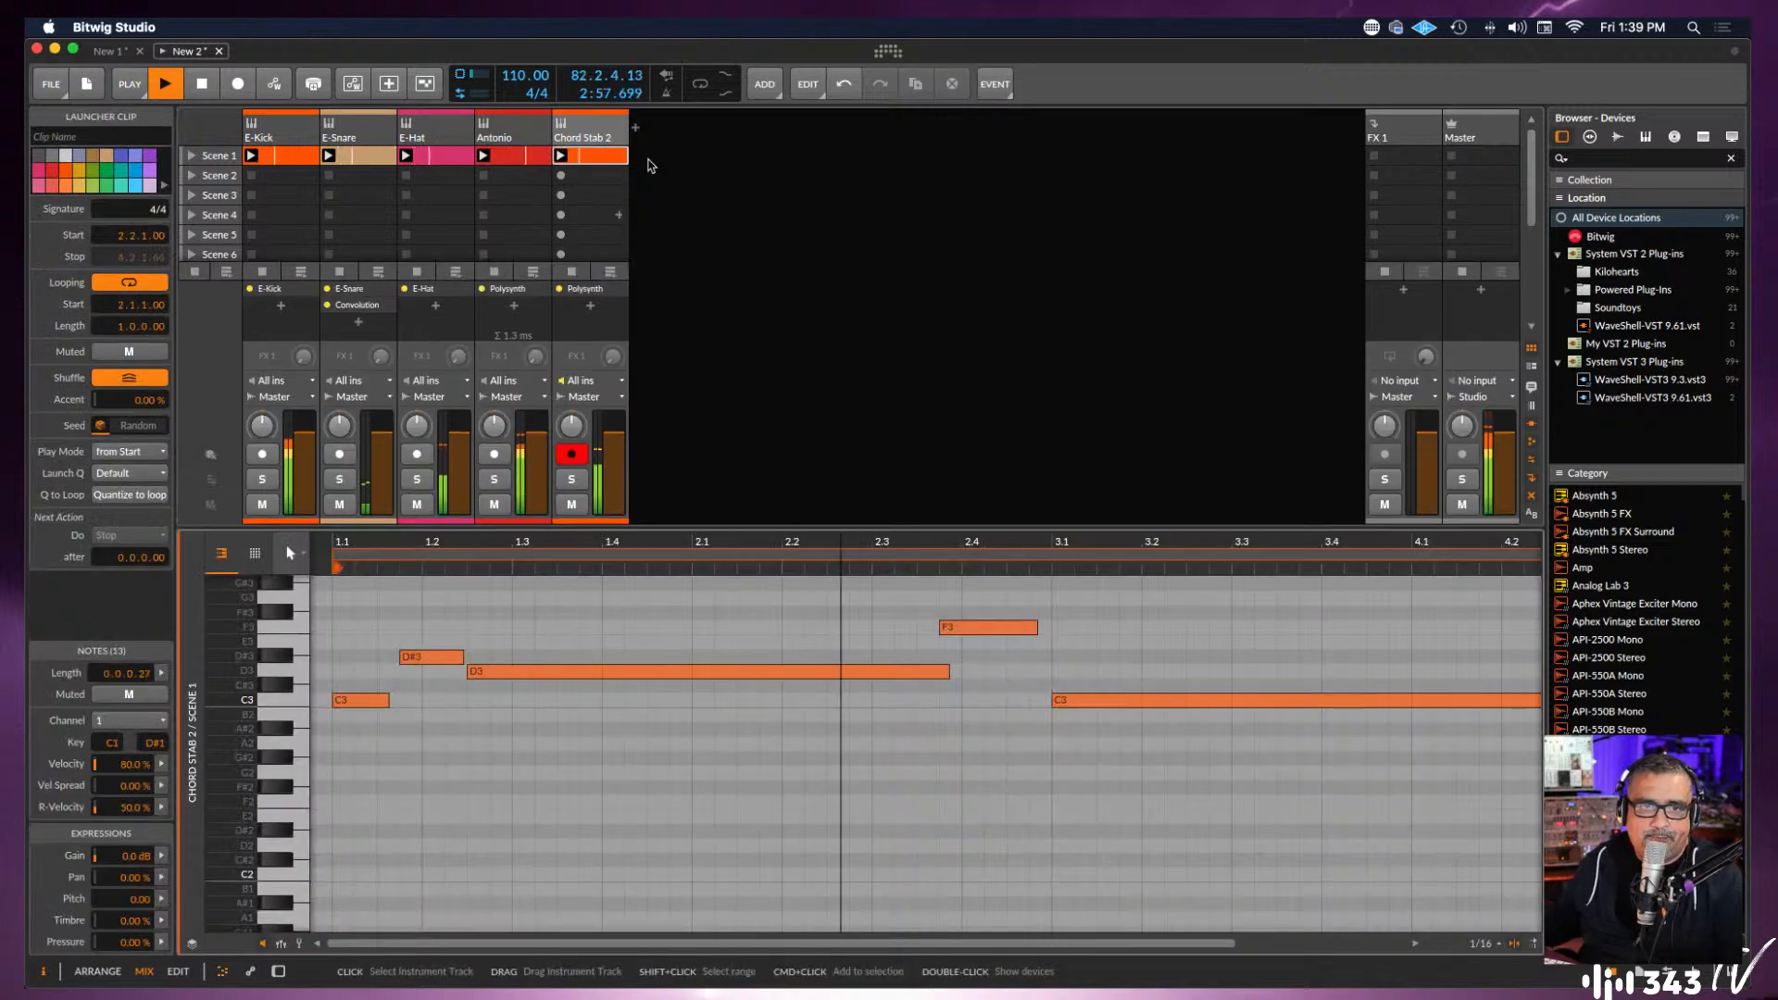
double_click(574, 130)
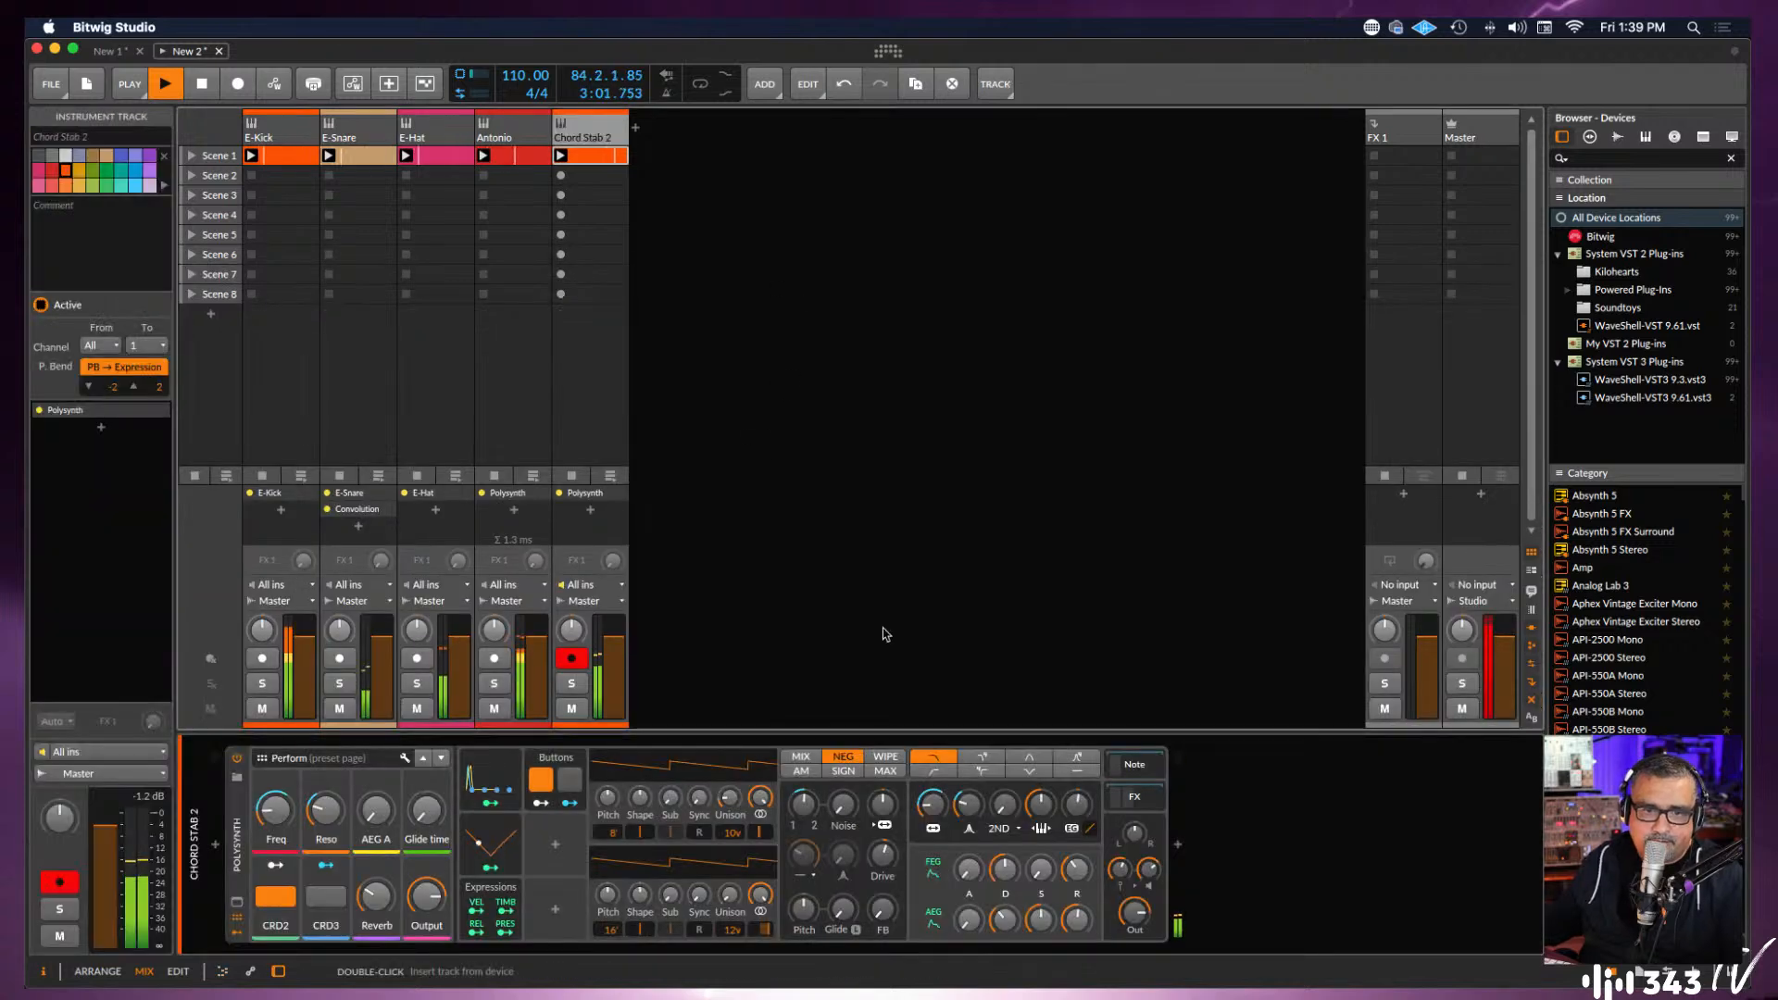
left_click(203, 85)
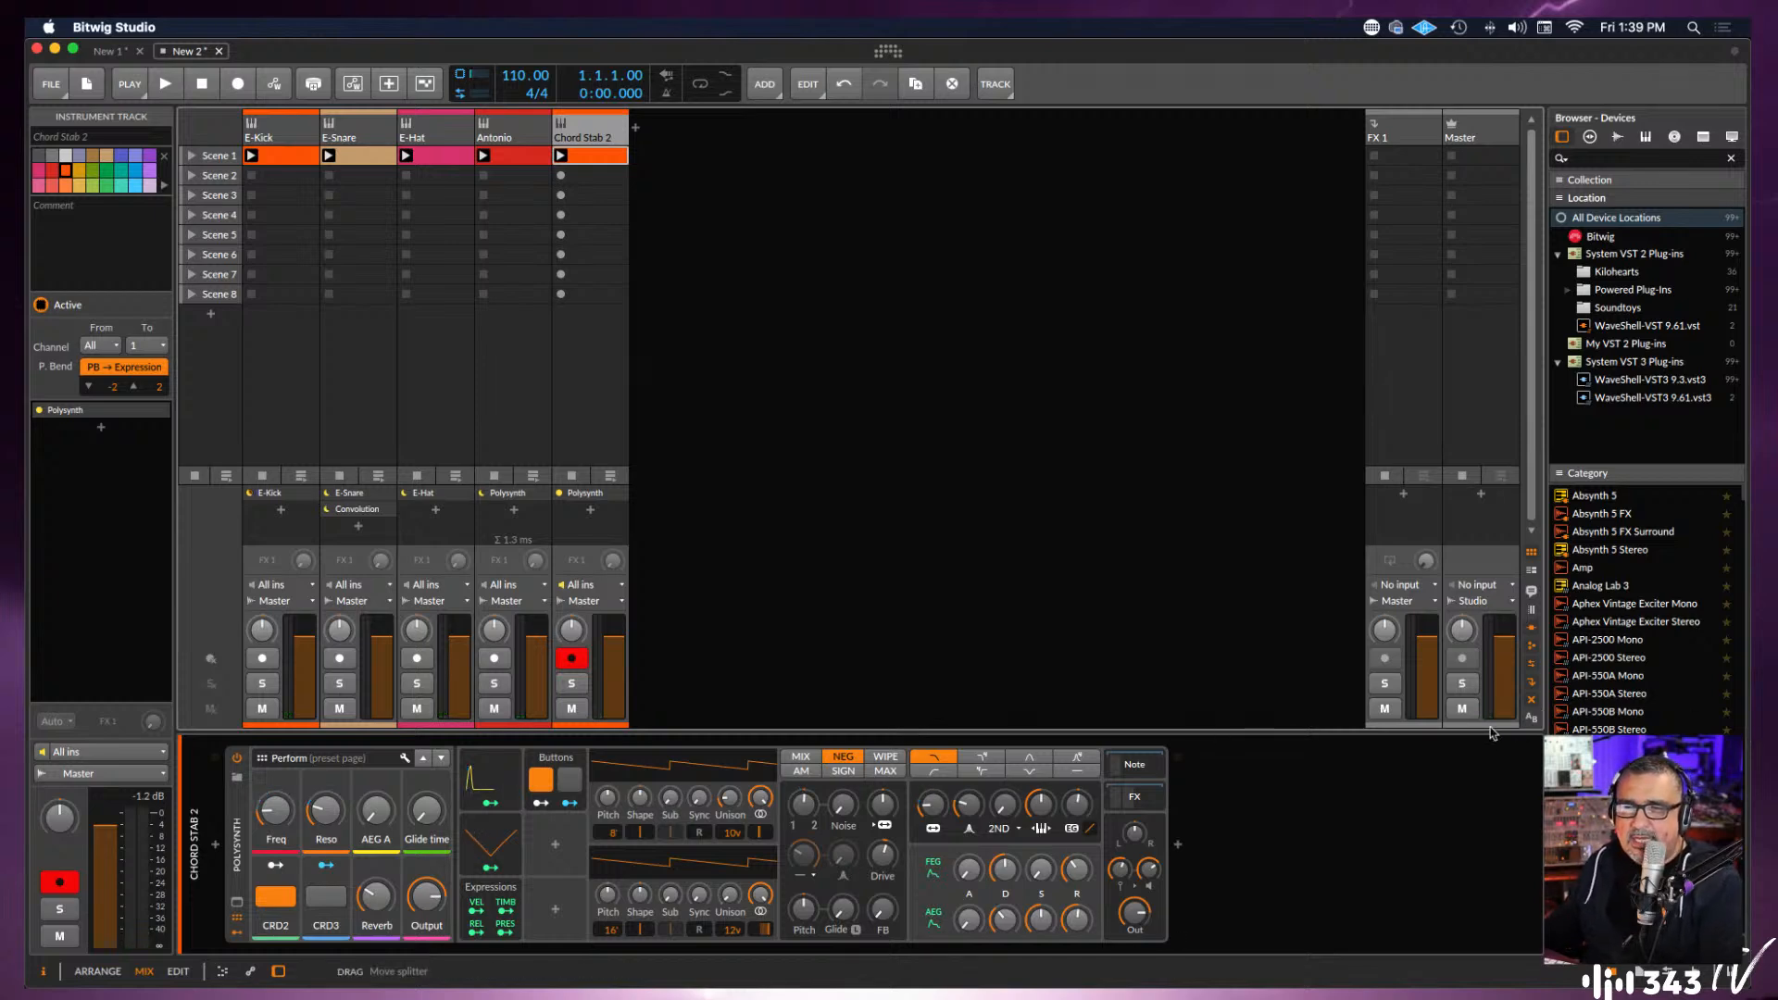
left_click(1175, 847)
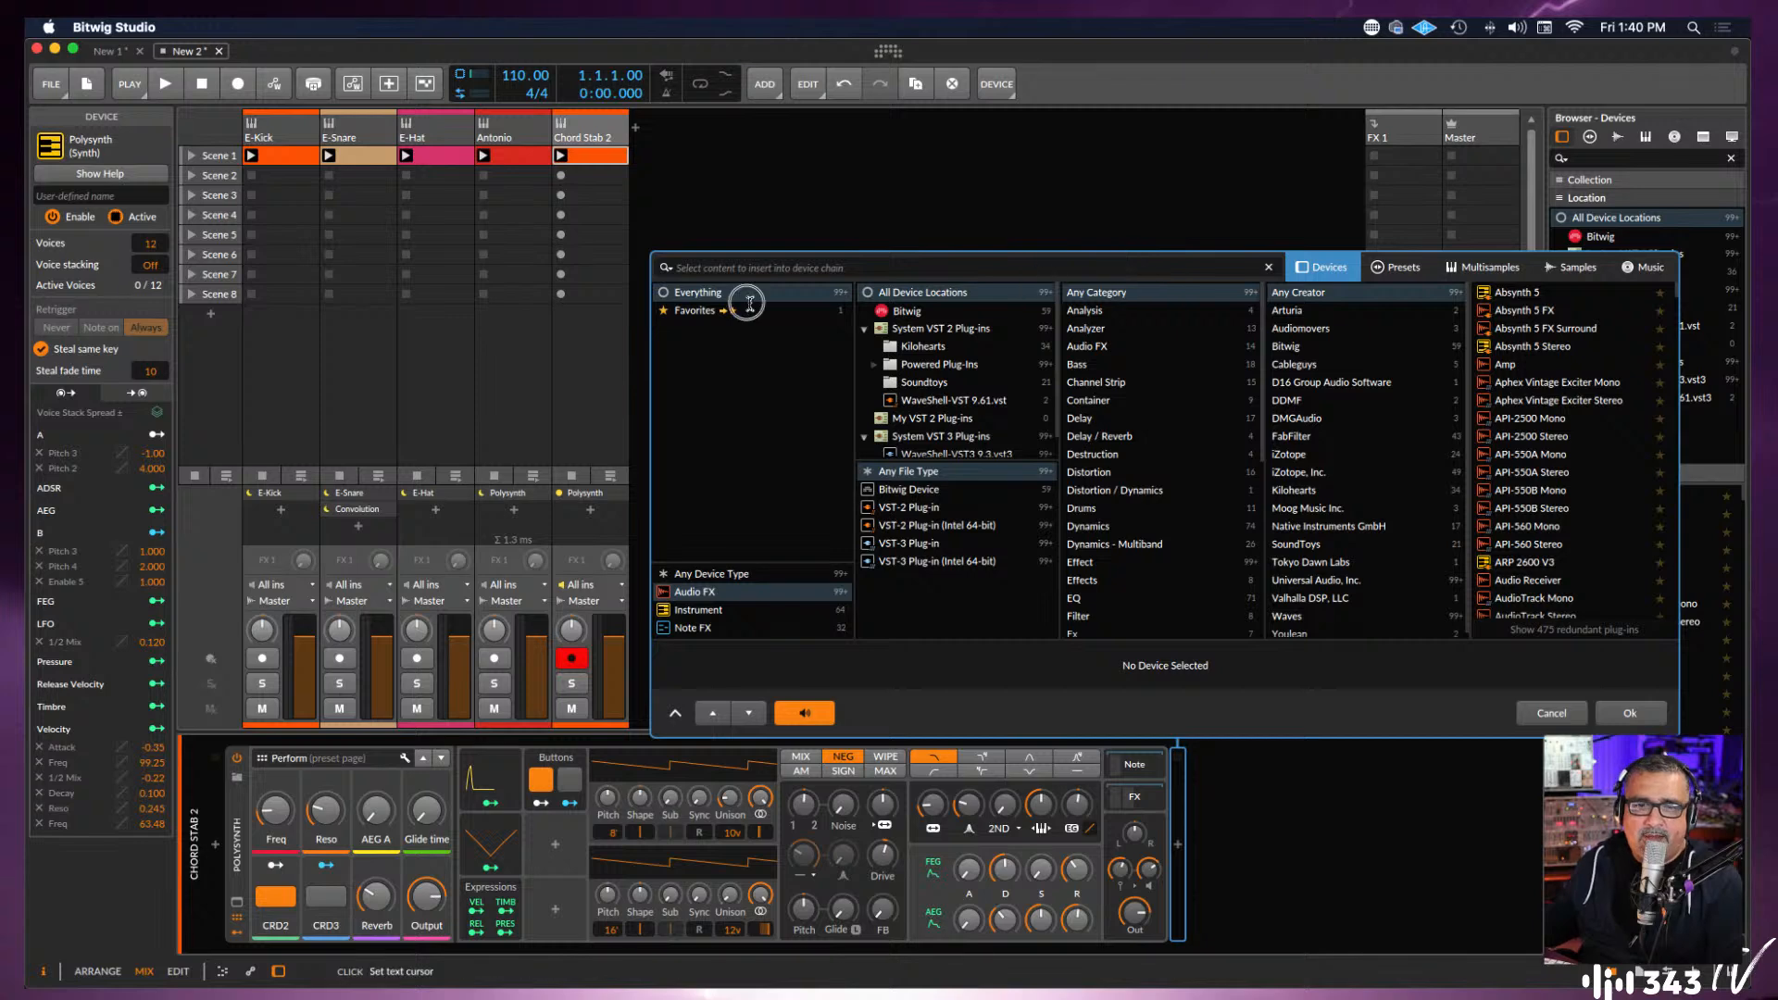
left_click(1396, 268)
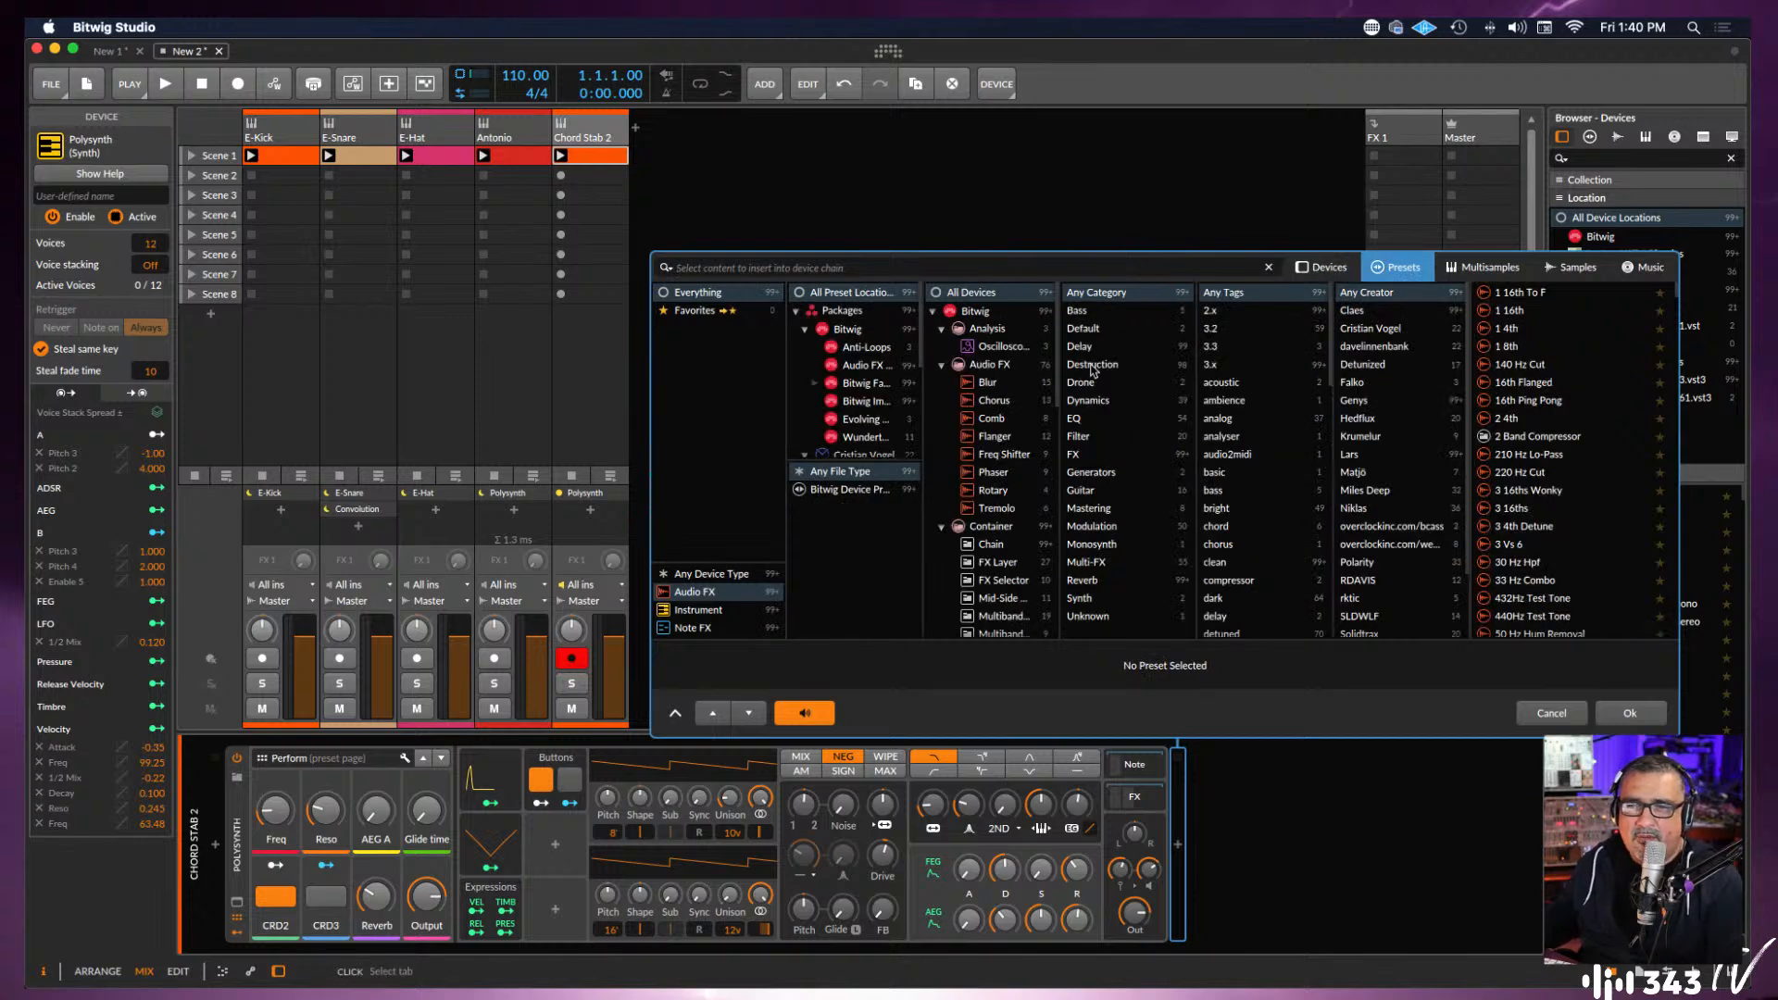
left_click(686, 612)
left_click(688, 594)
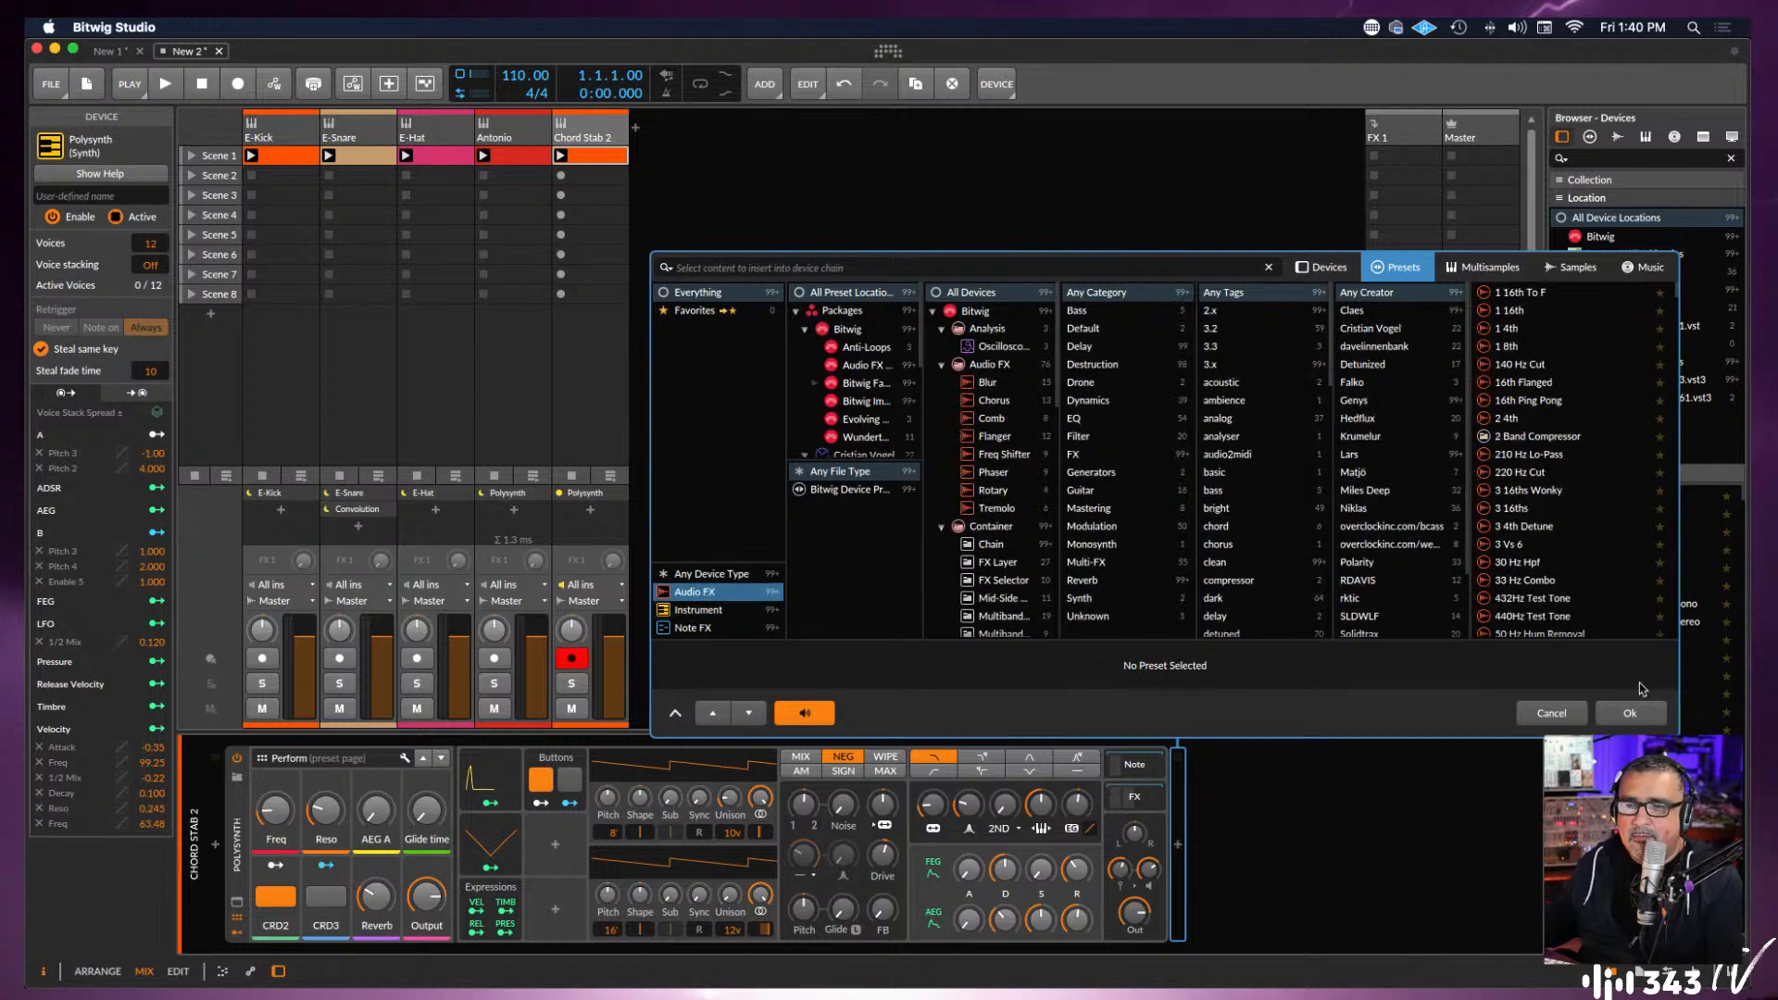
scroll(1578, 470, "down", 5)
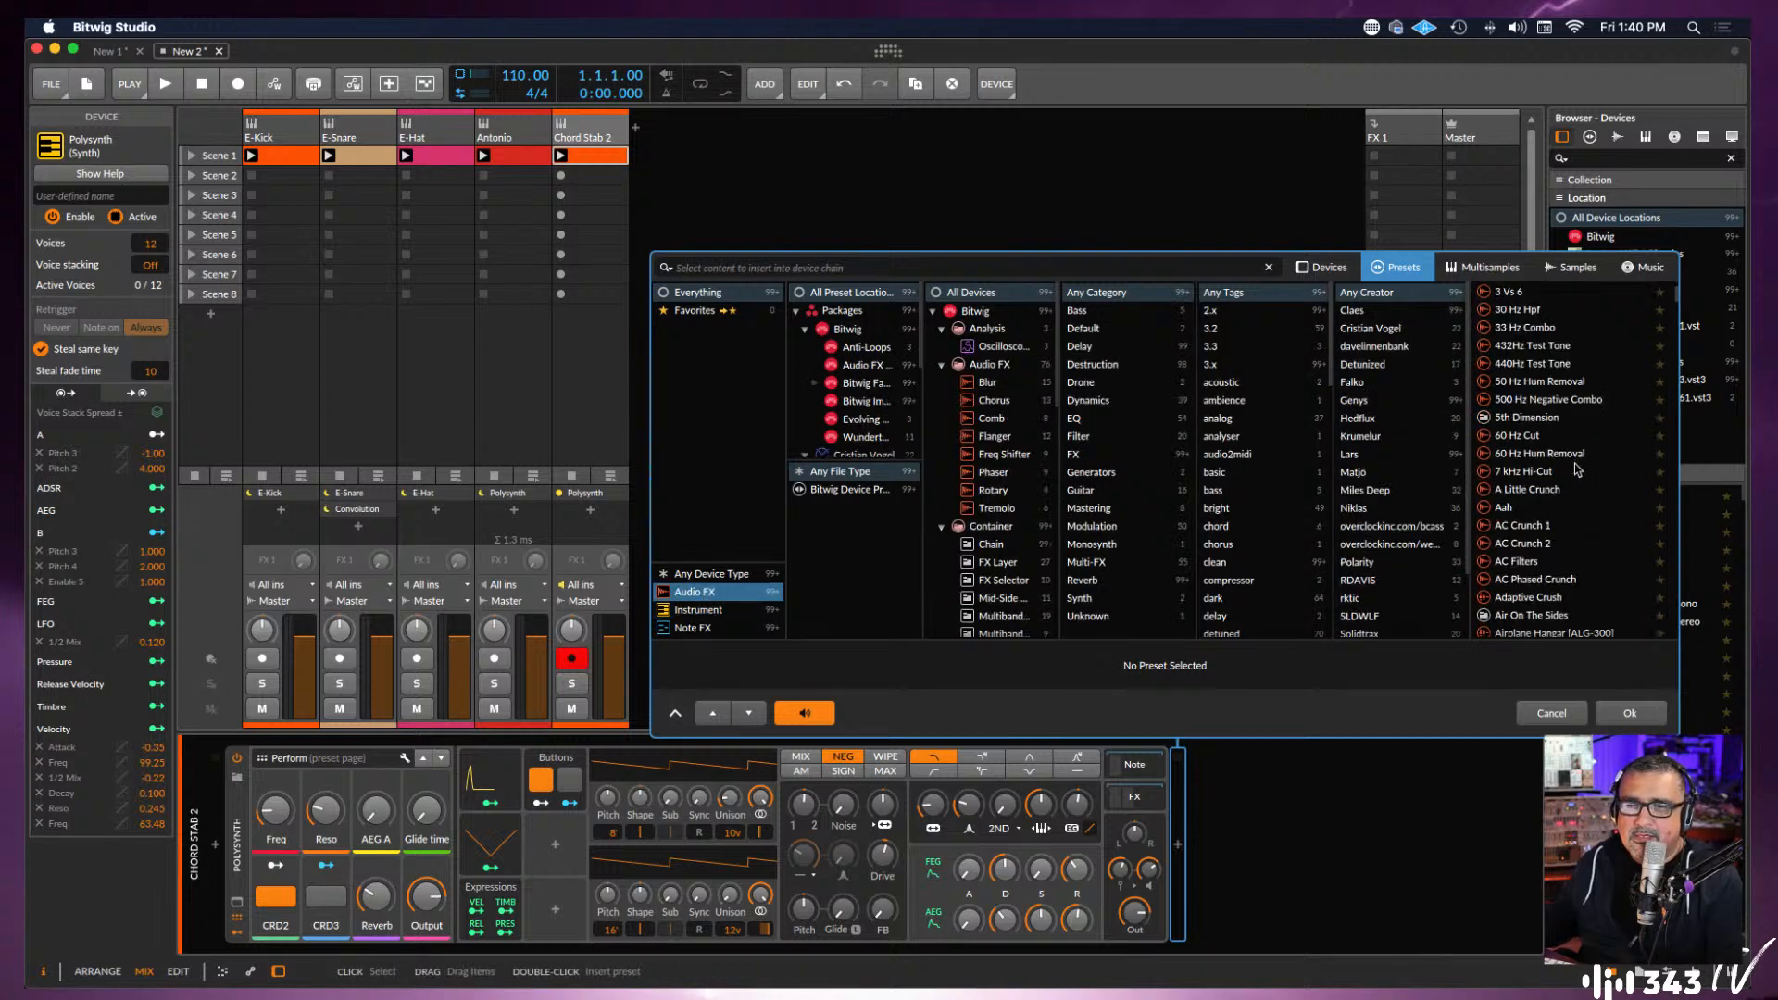
scroll(1577, 470, "down", 7)
left_click(952, 313)
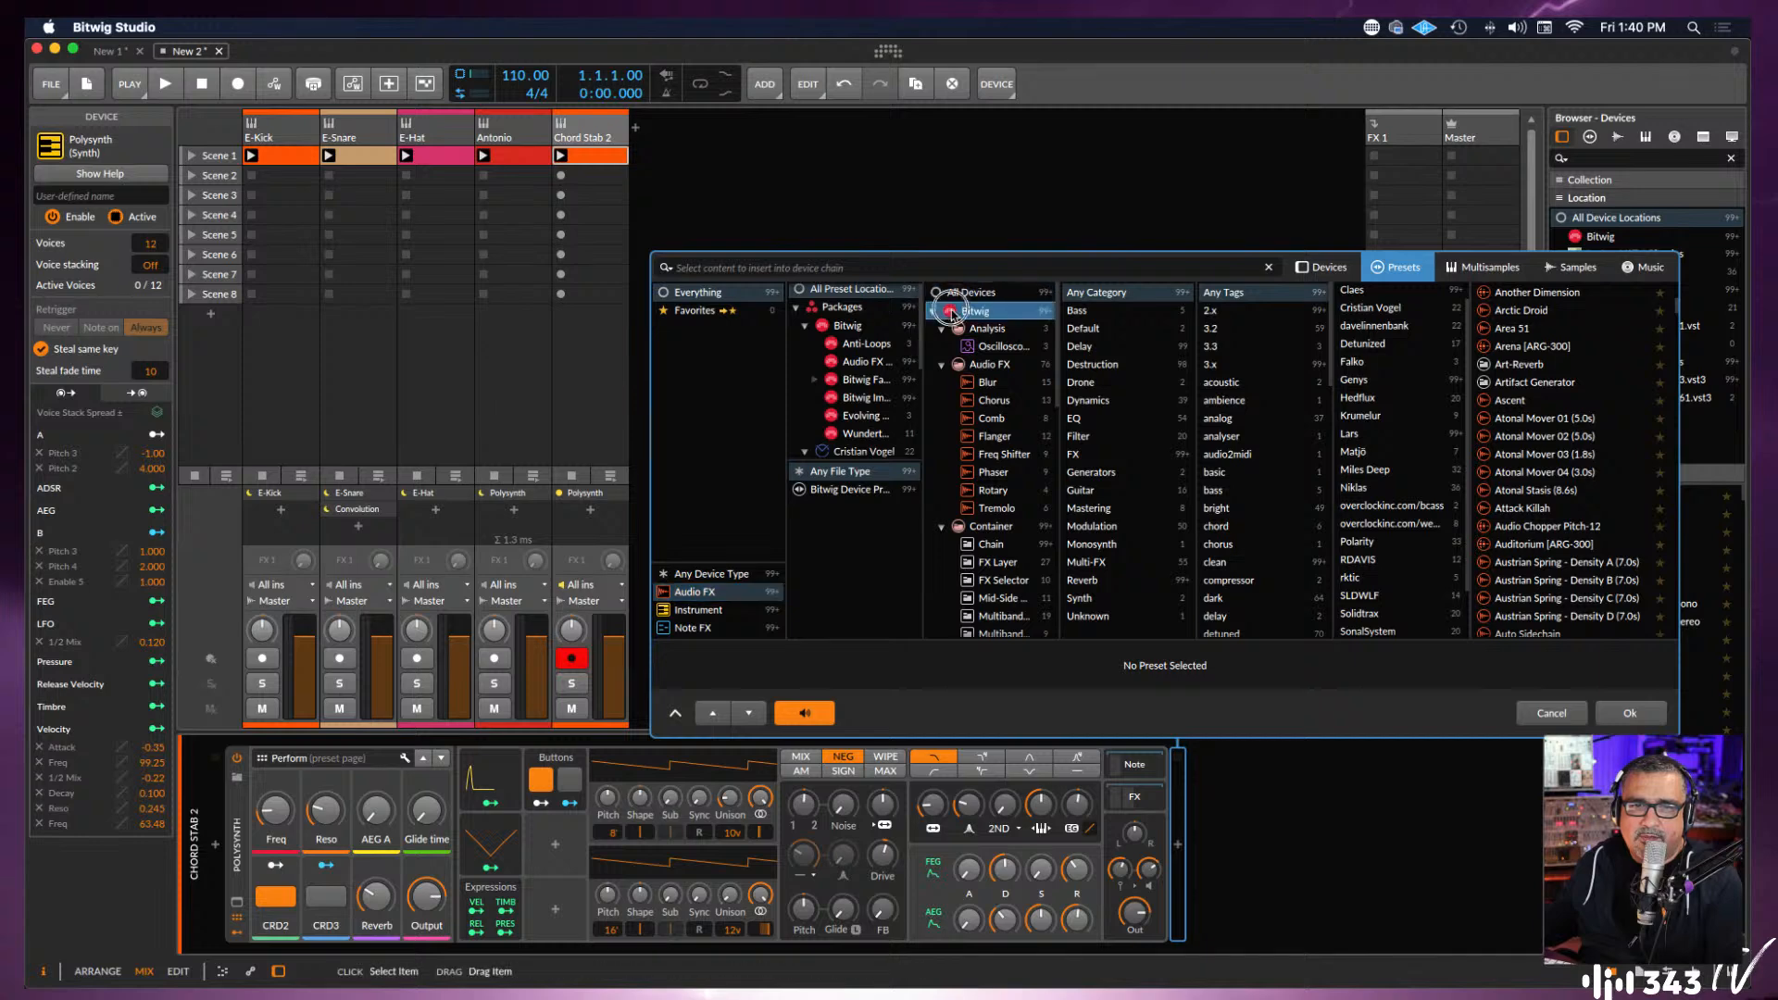
left_click(1547, 714)
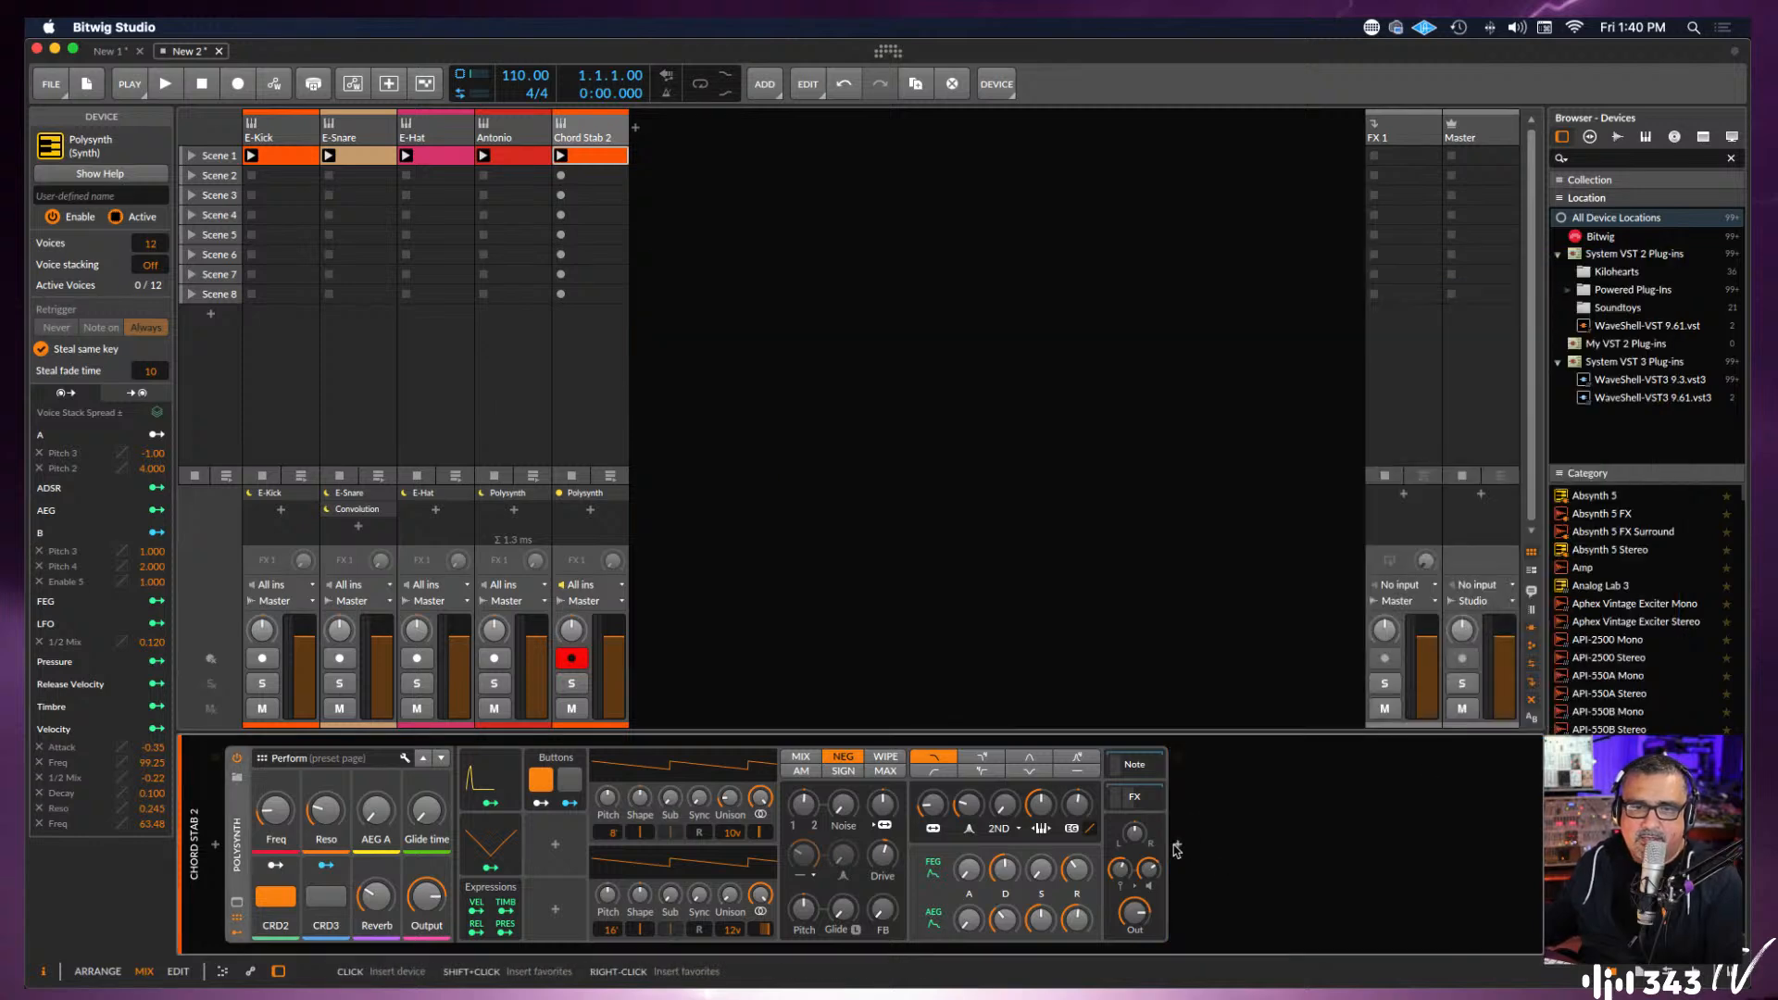
Insert Bitwig's Delay+ audio effect after Polysynth on the Chord Stab 2 track.
left_click(1177, 848)
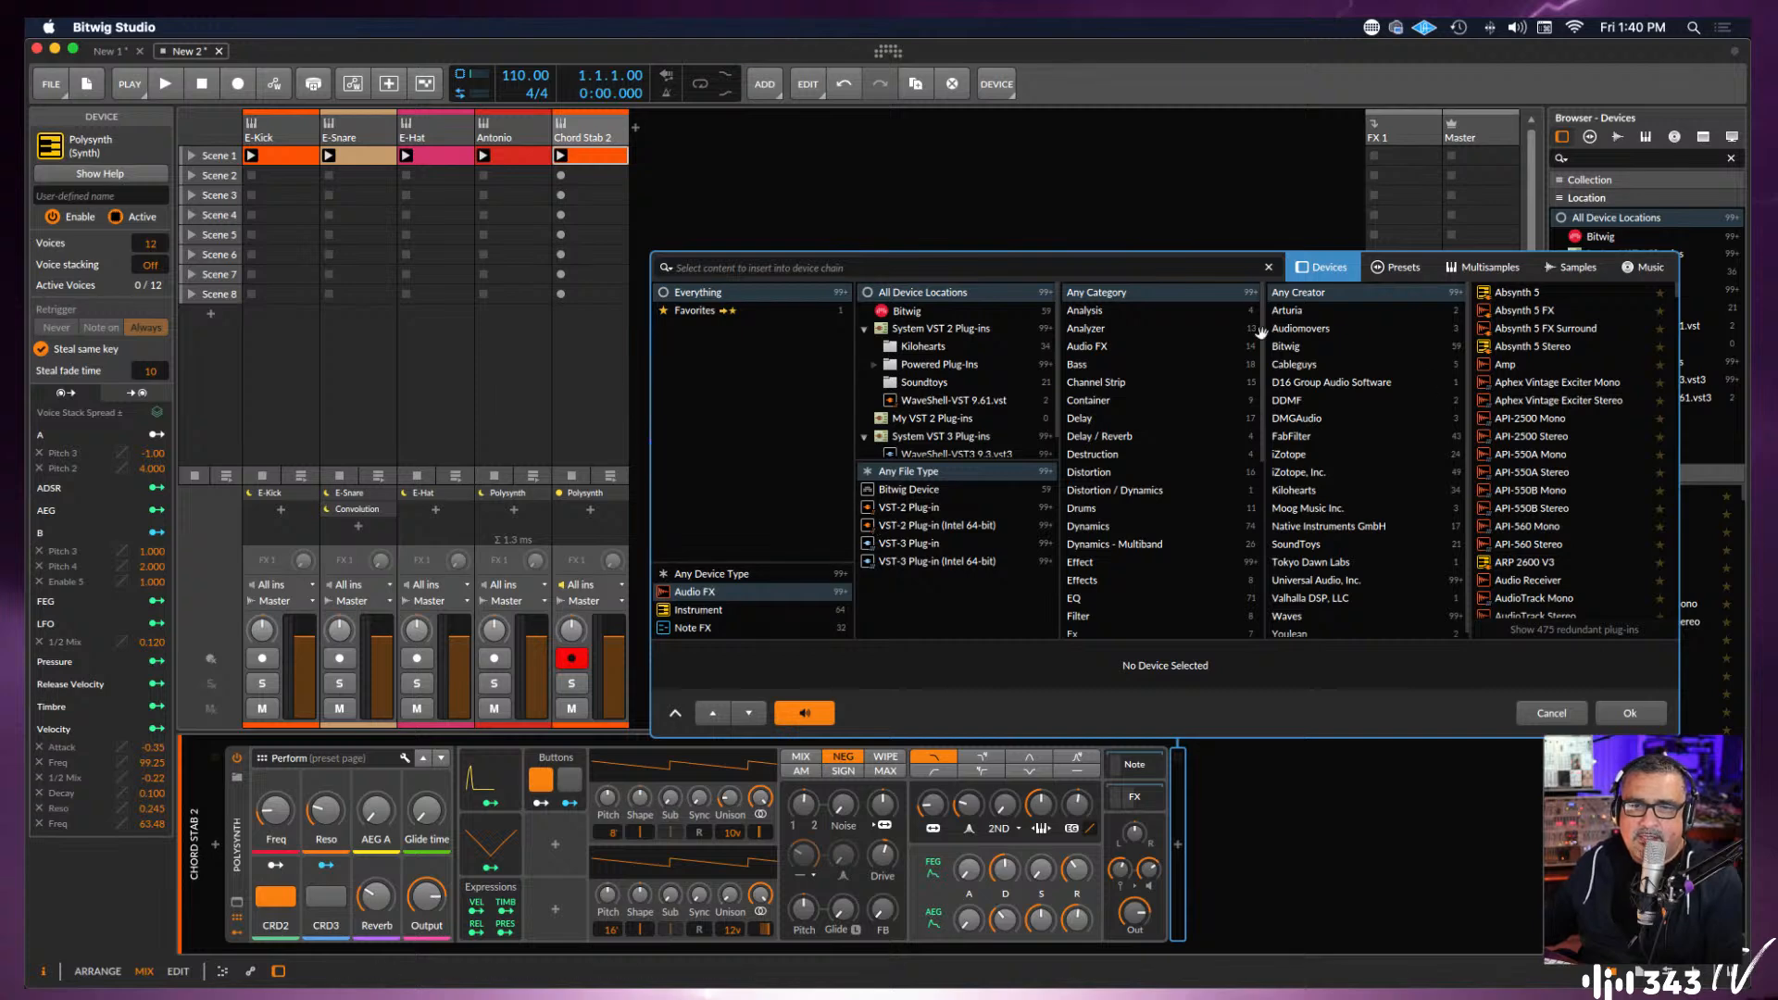
left_click(968, 315)
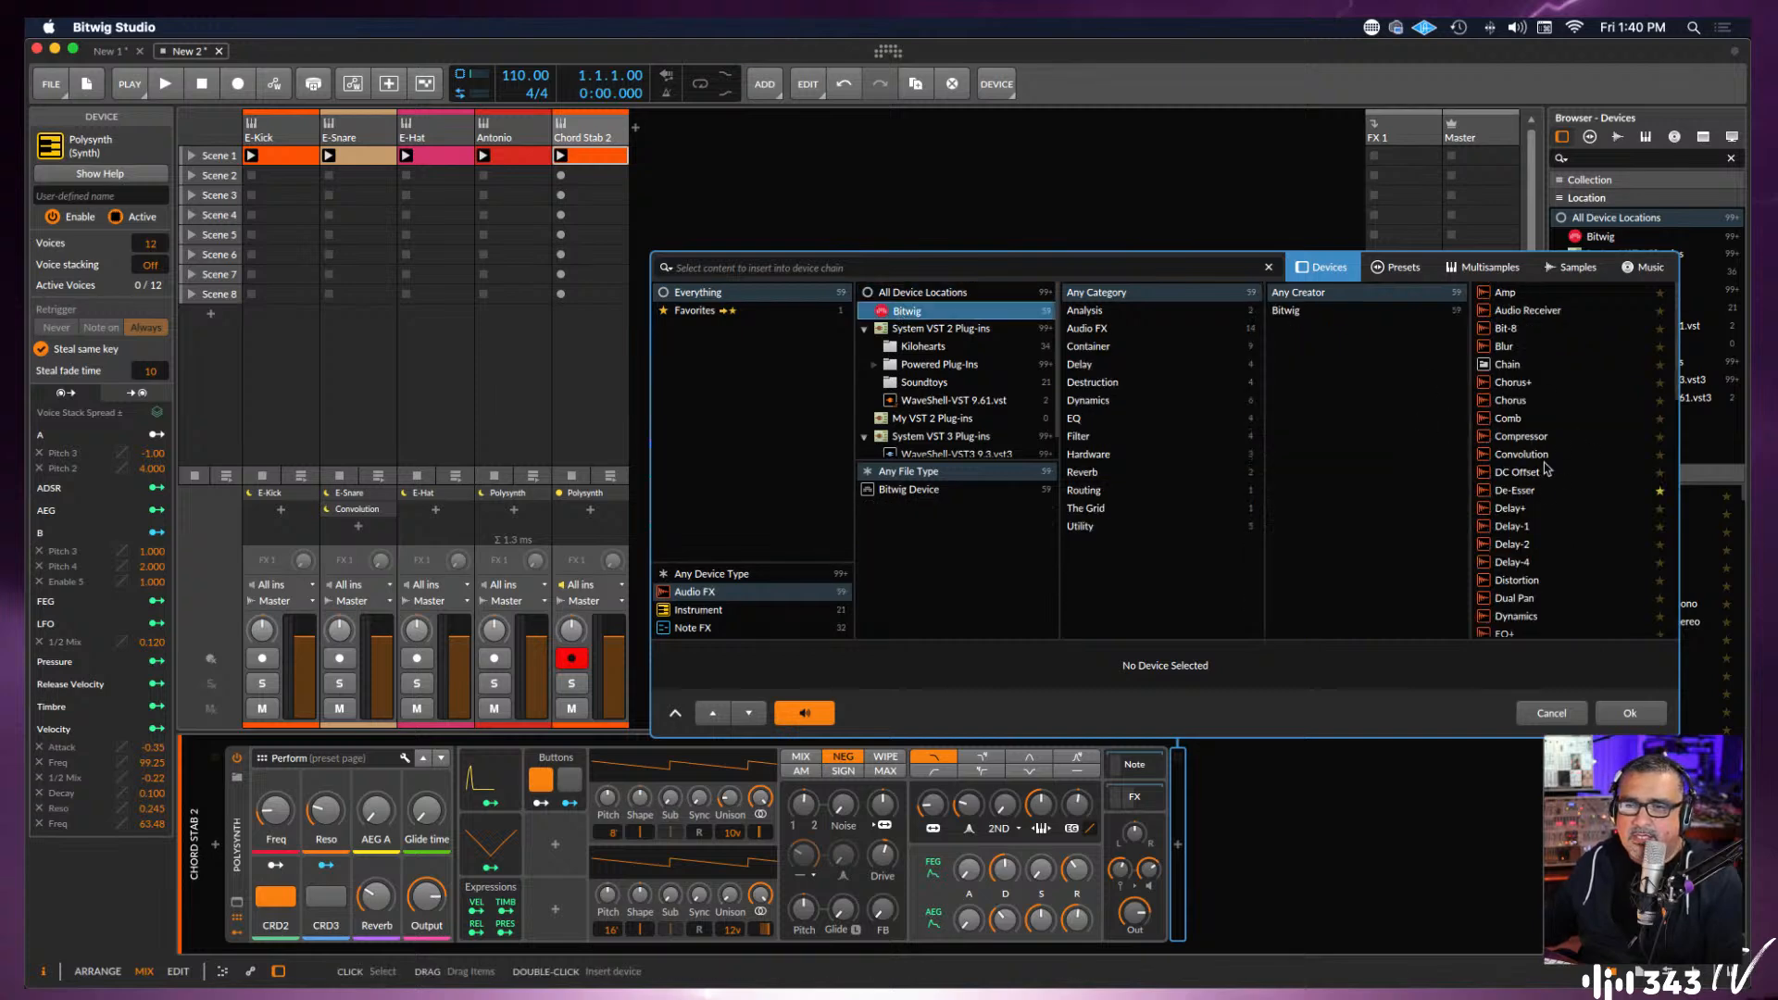
left_click(1511, 509)
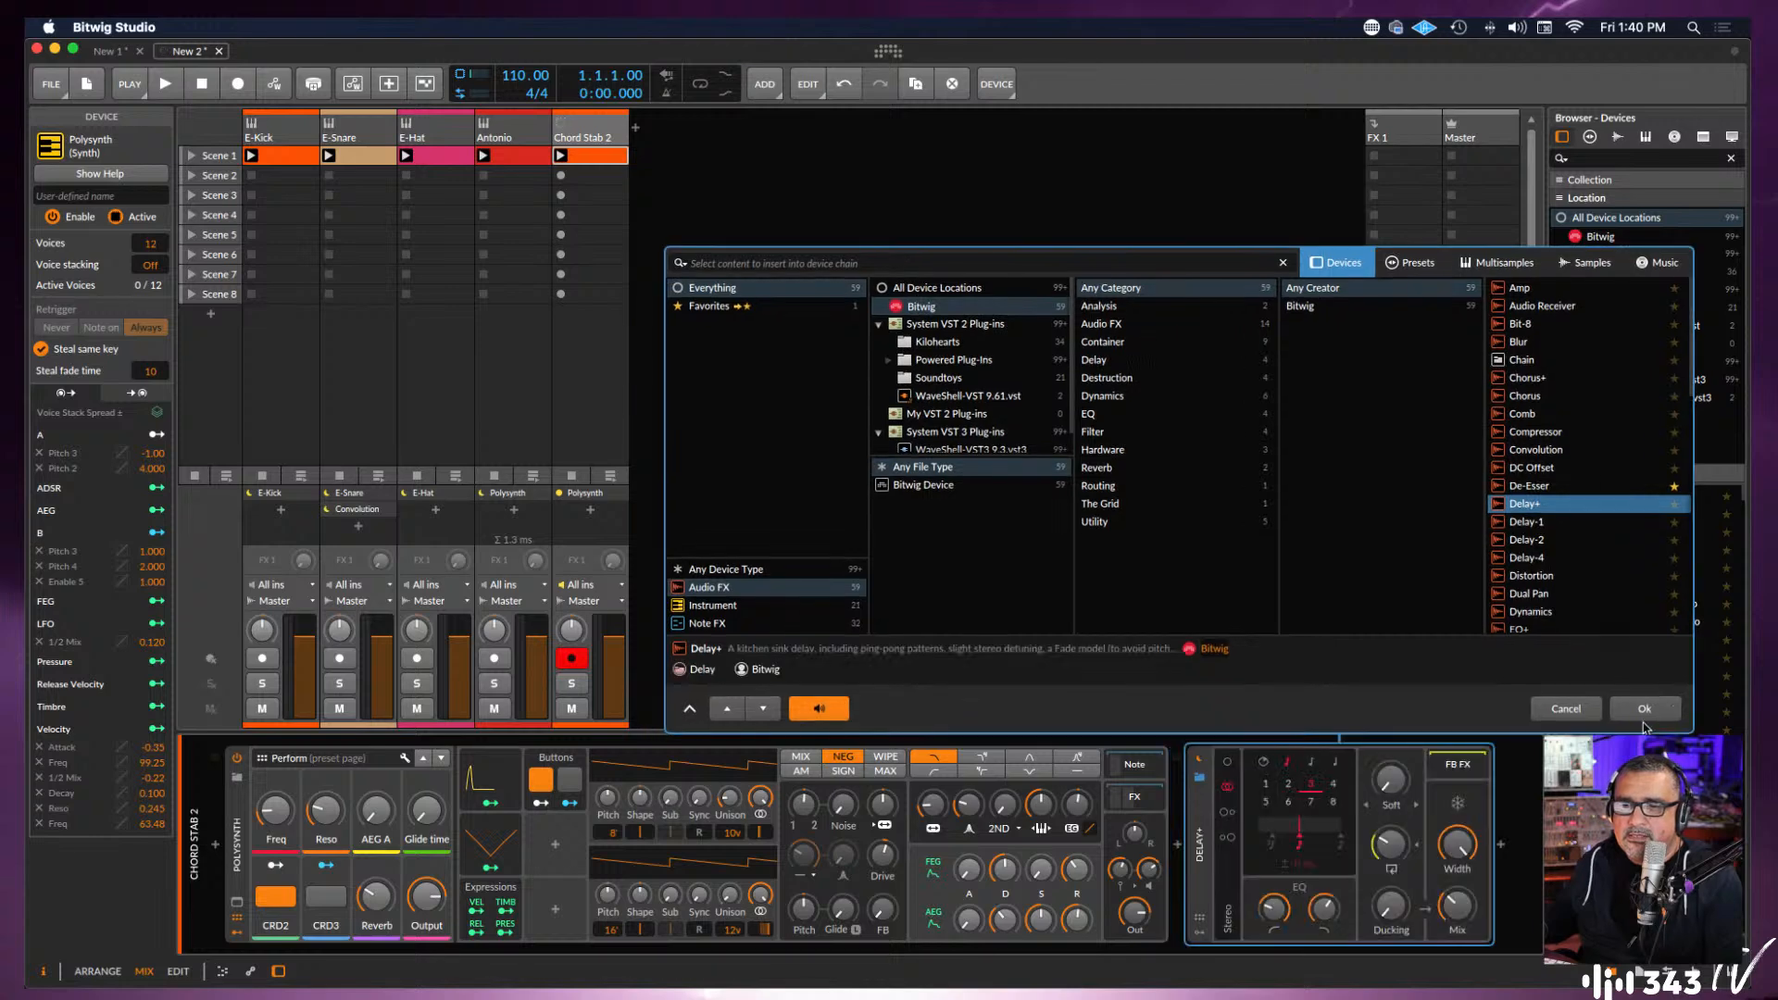
left_click(1636, 713)
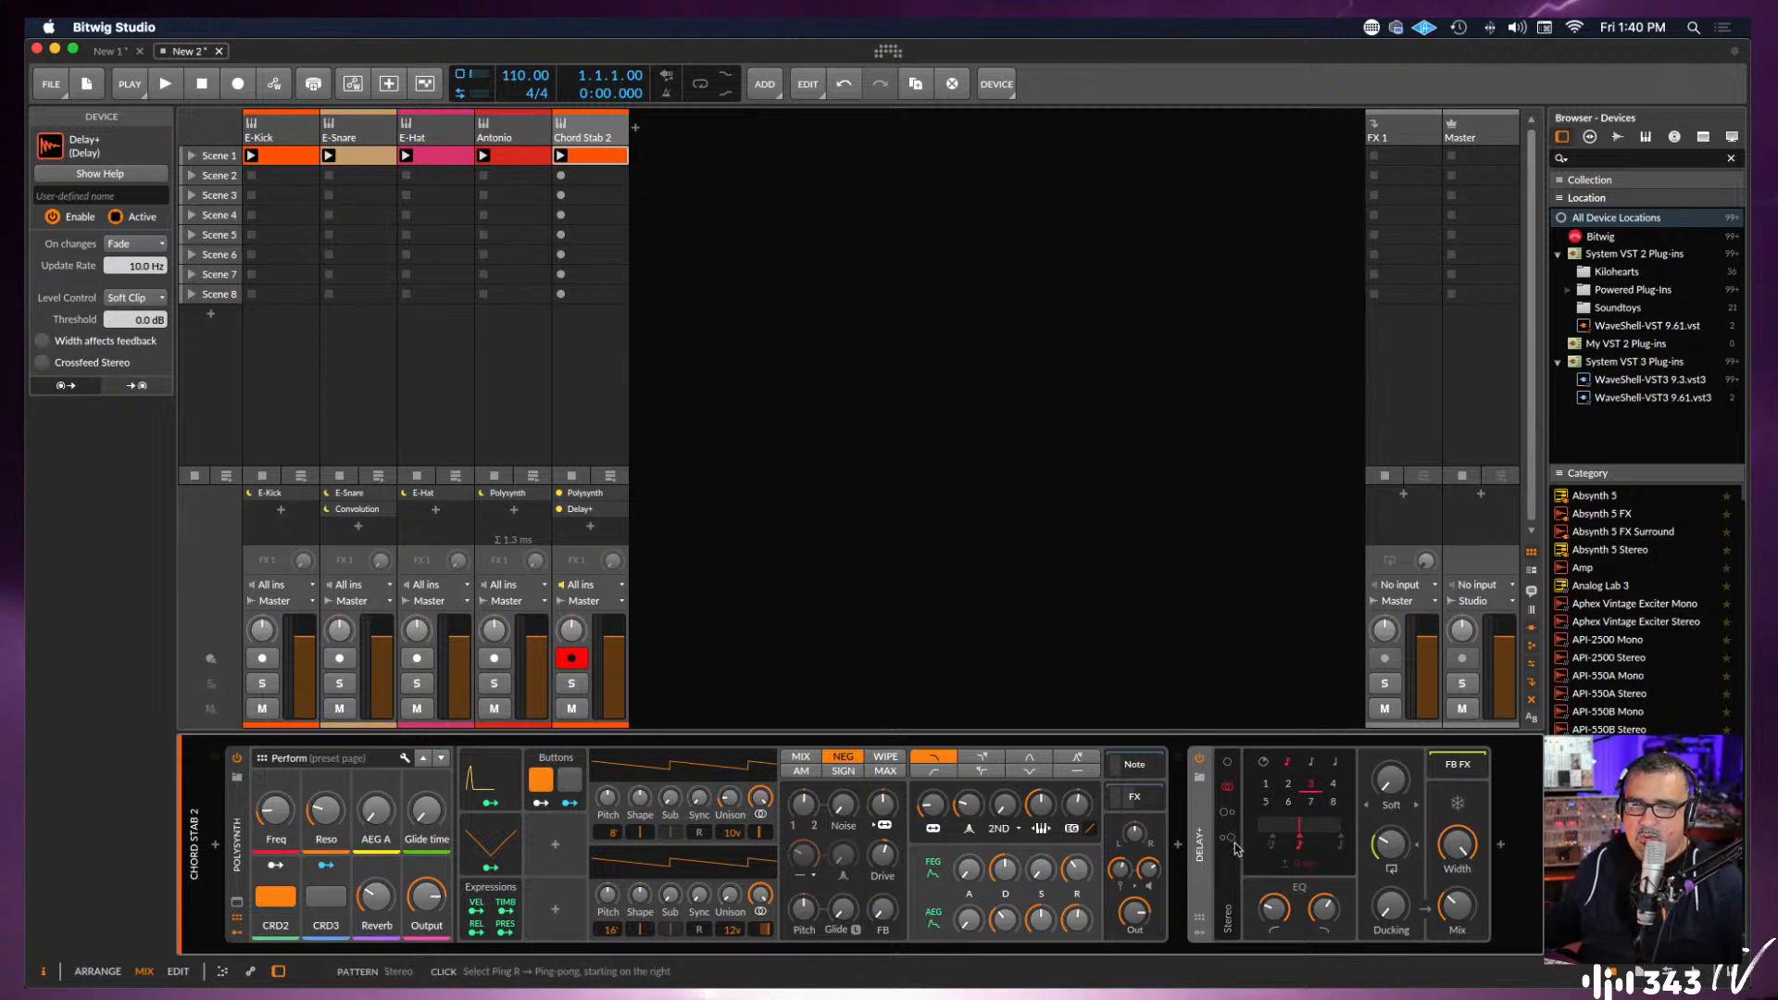
Set Delay+ to the Mono pattern and change its delay unit while playing the soloed Chord Stab 2 track.
left_click(1227, 761)
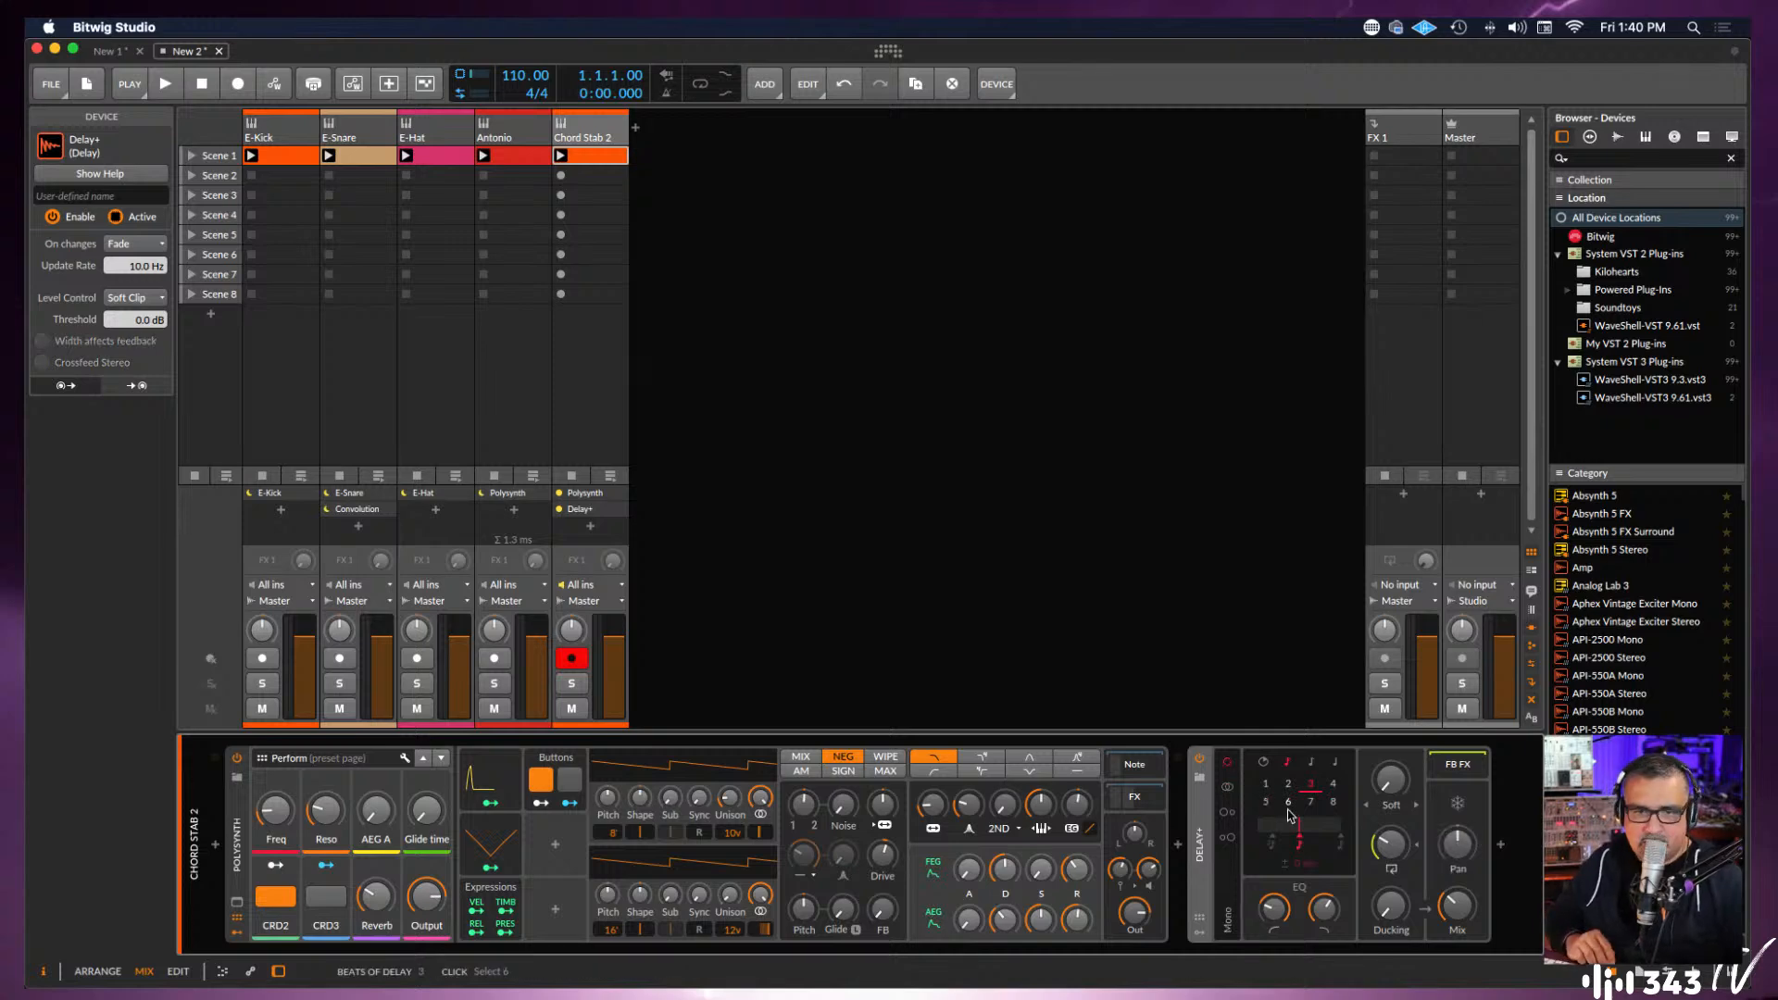
key("space")
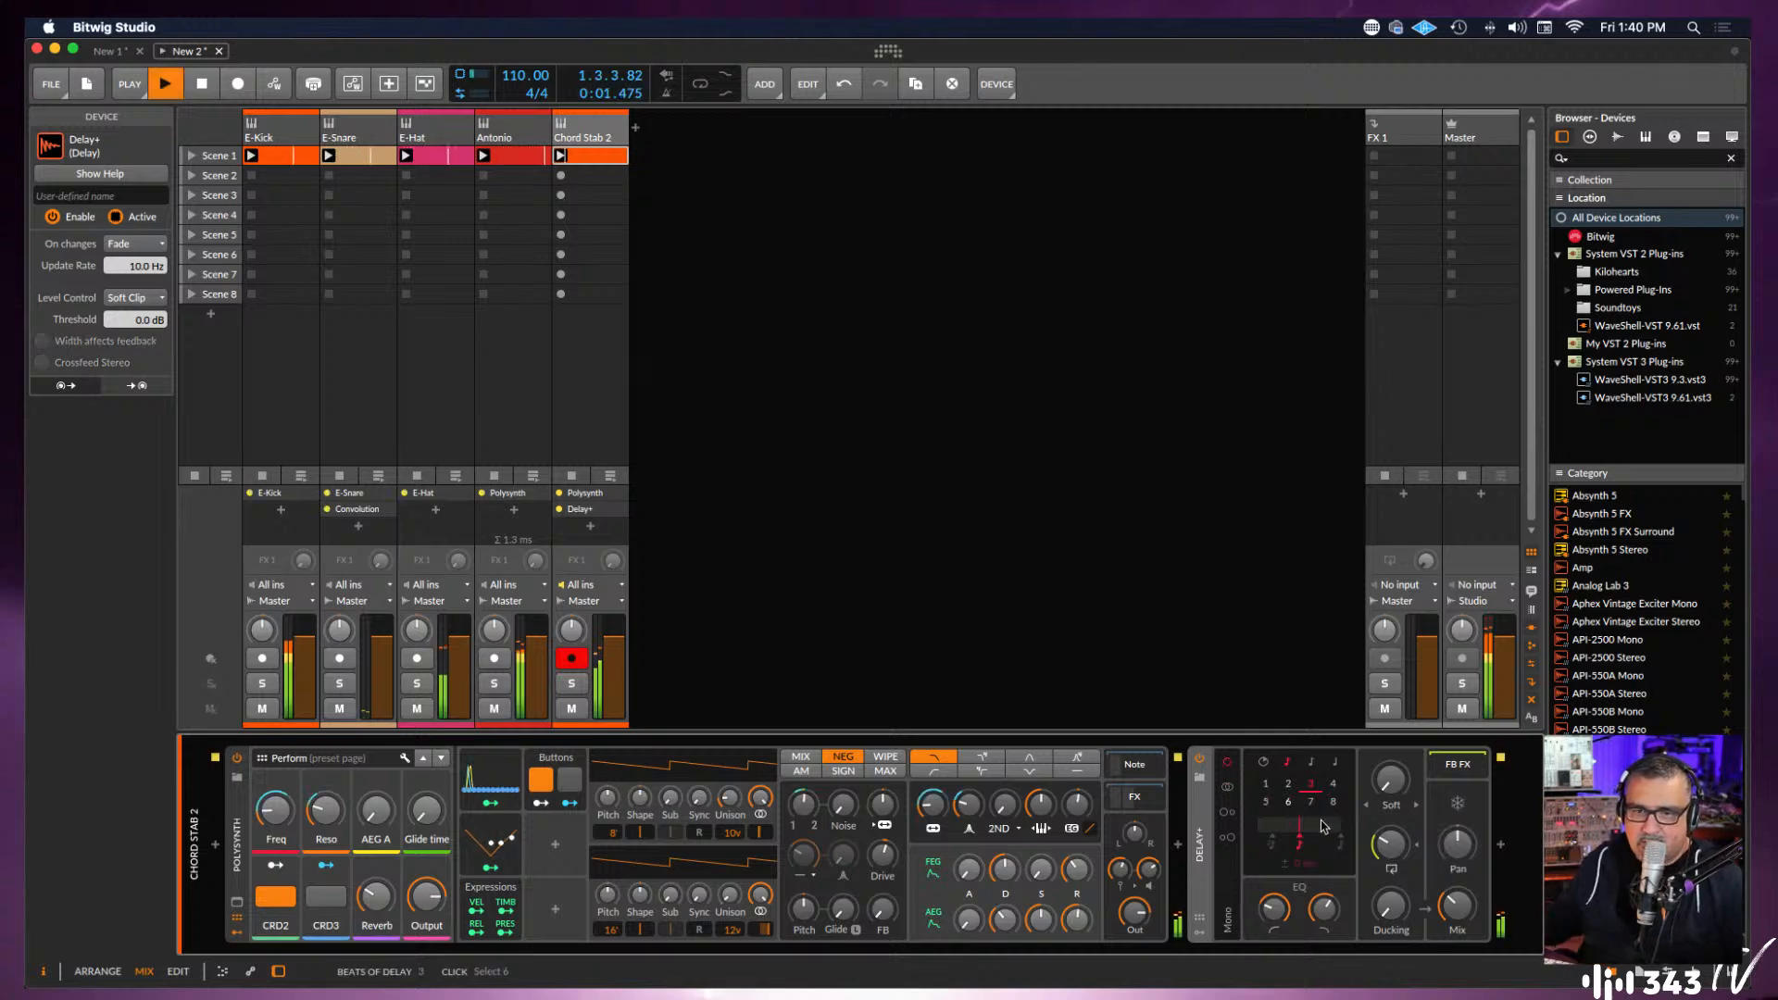
left_click(572, 684)
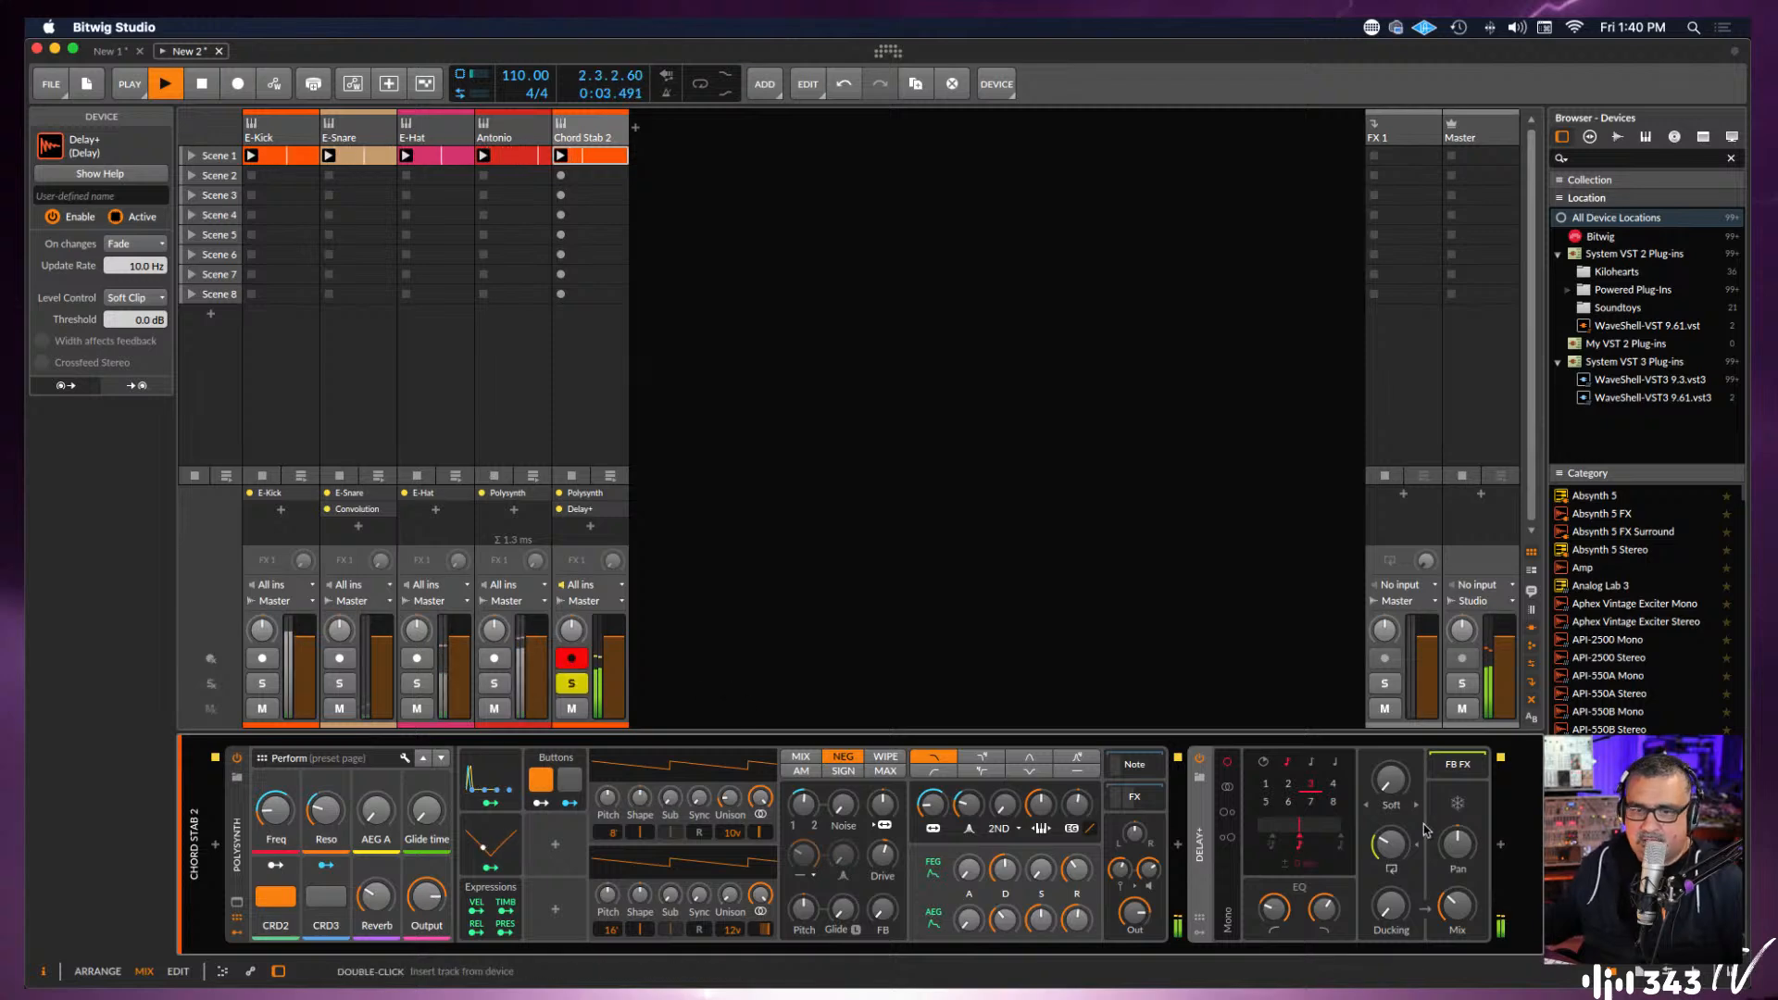
left_click(1313, 767)
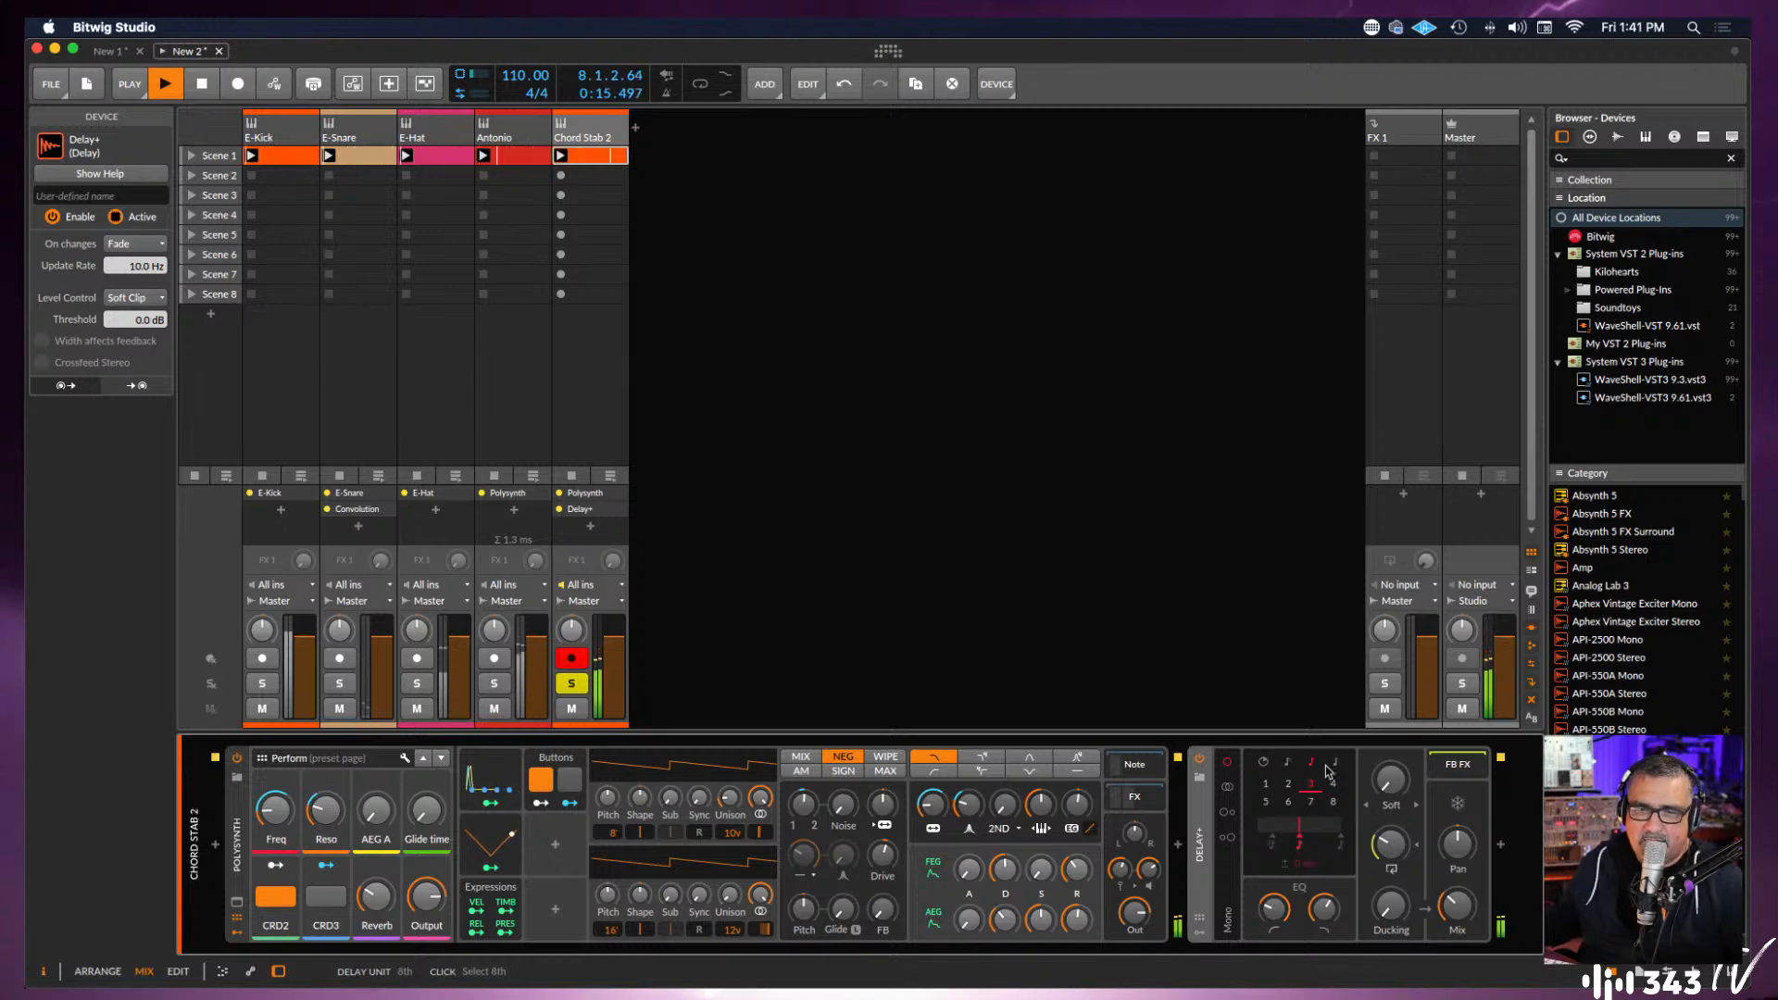
Try the quarter-note delay unit, set Delay+ to one sixteenth note, and try its EQ cut knobs.
left_click(1337, 765)
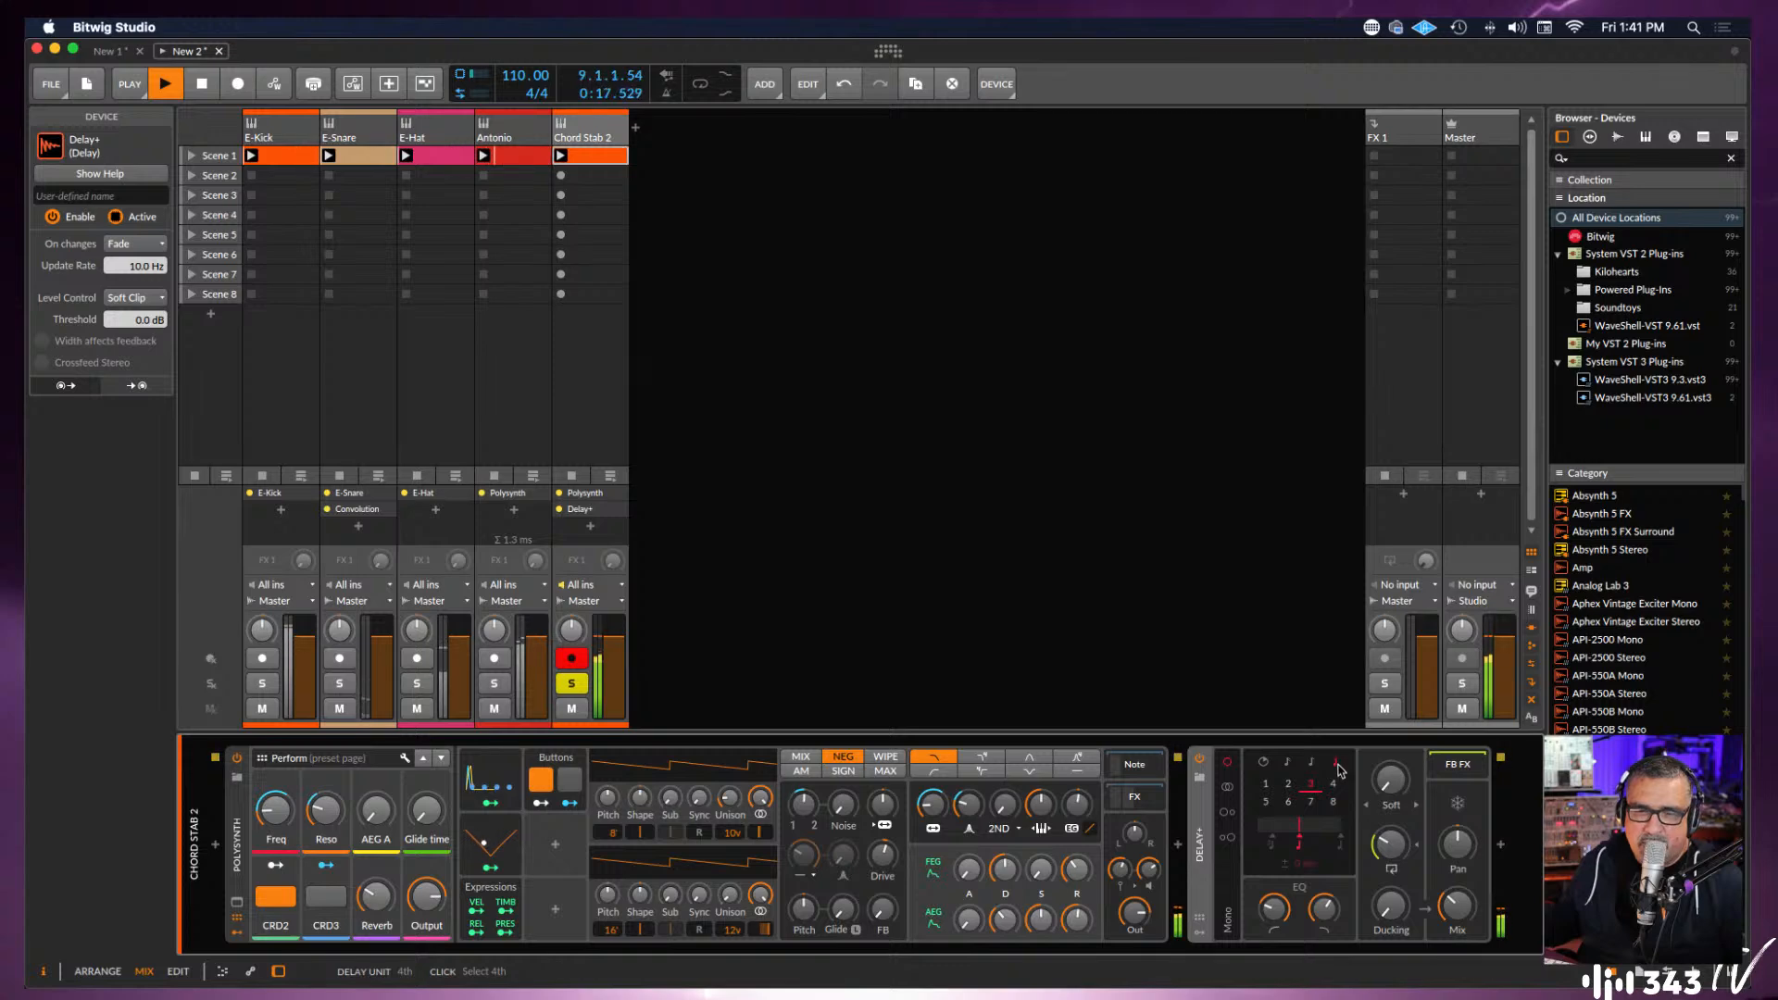
left_click(1269, 790)
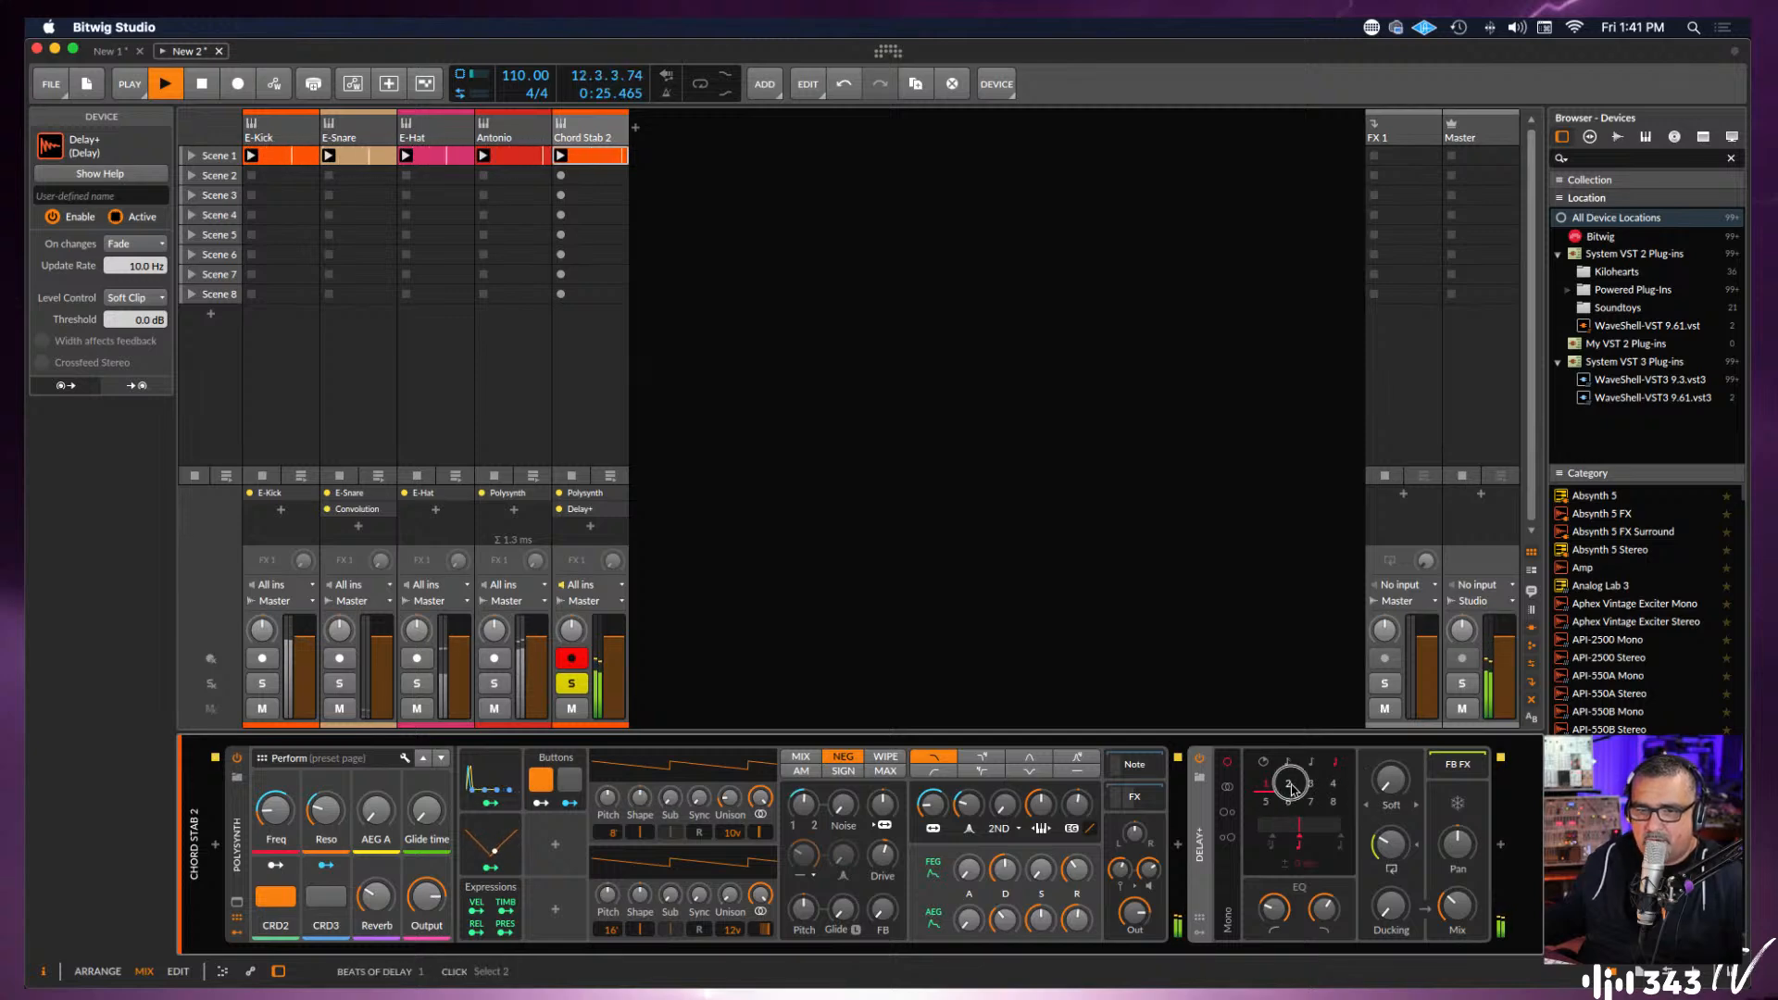
left_click(1289, 787)
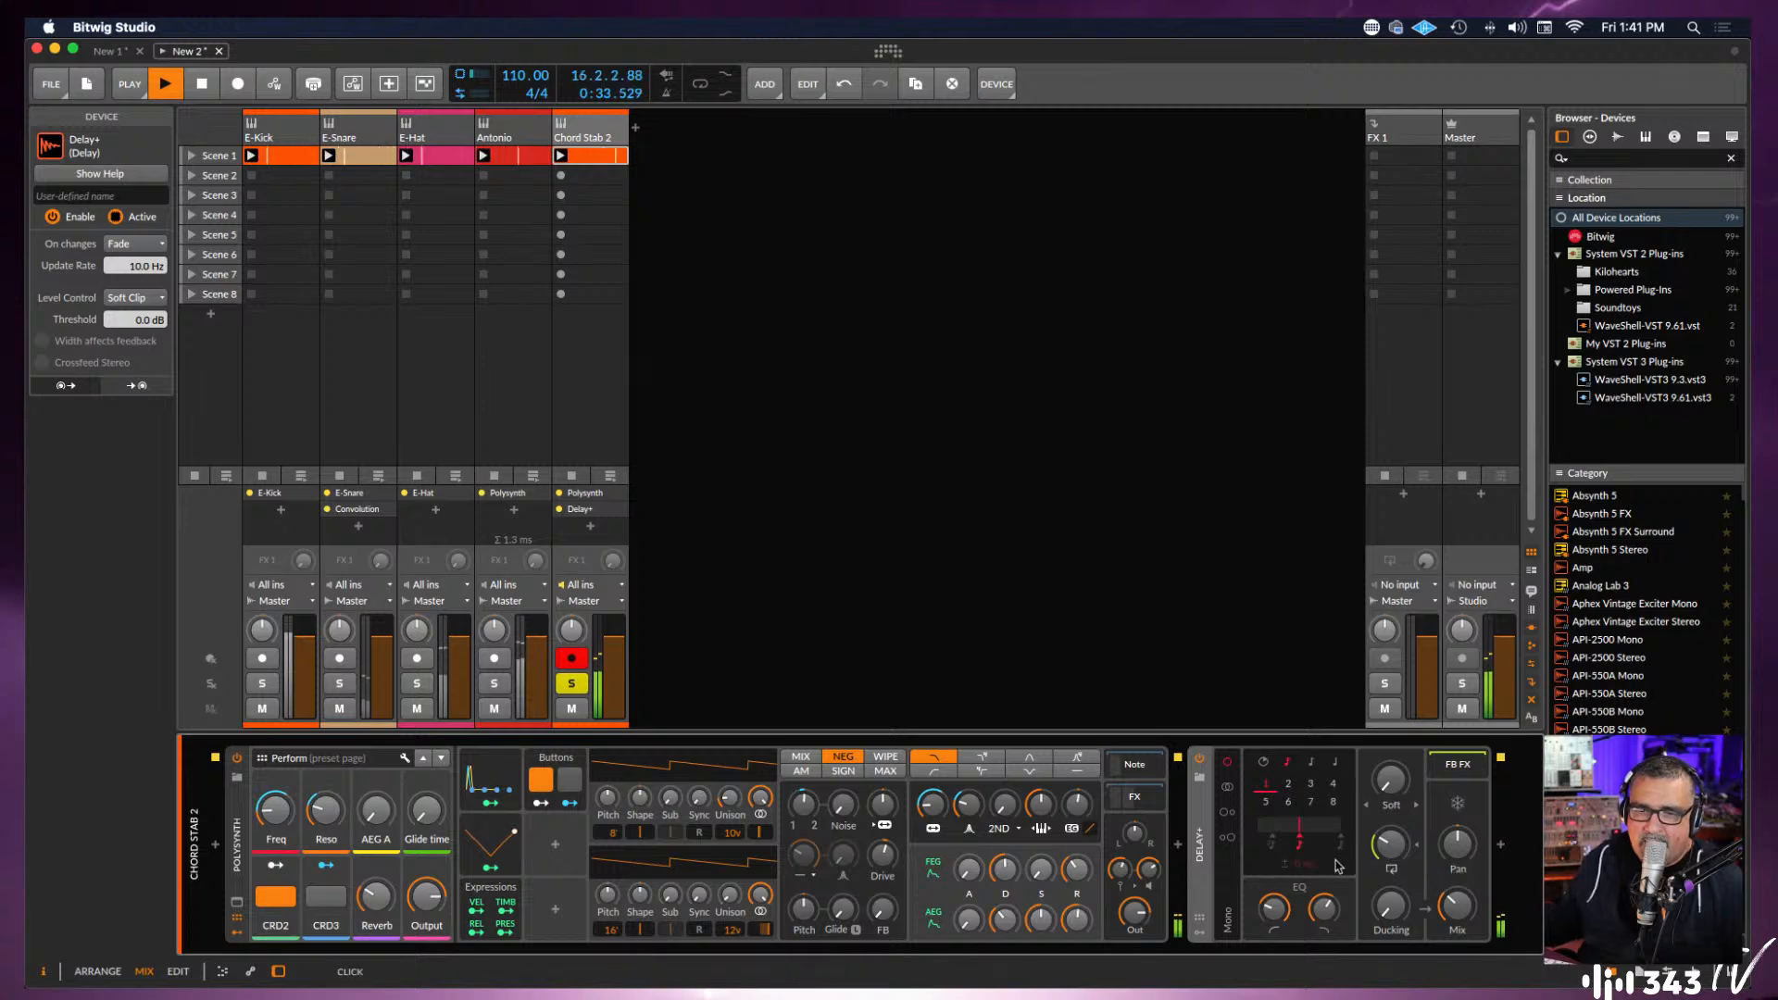
left_click_drag(1328, 907, 1282, 913)
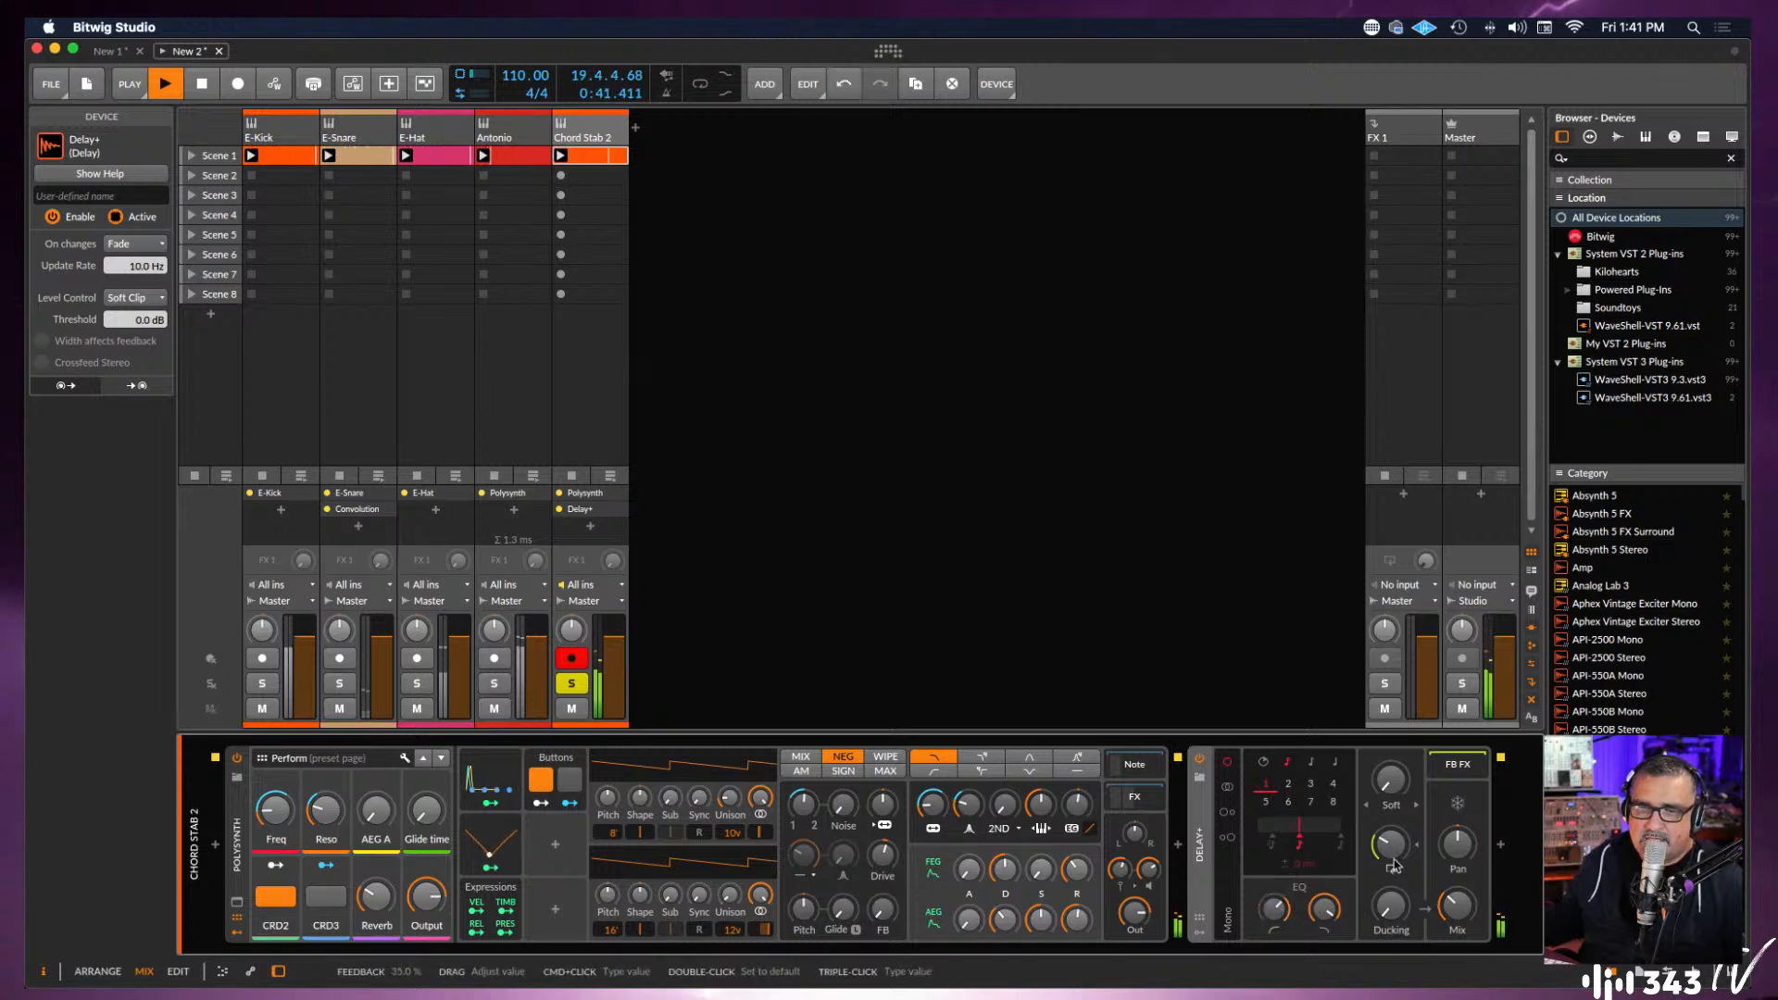
Sweep Delay+'s feedback up to 100 %, settle it at 73.9 %, and adjust the low-cut and high-cut EQ frequencies.
left_click_drag(1386, 845, 1386, 845)
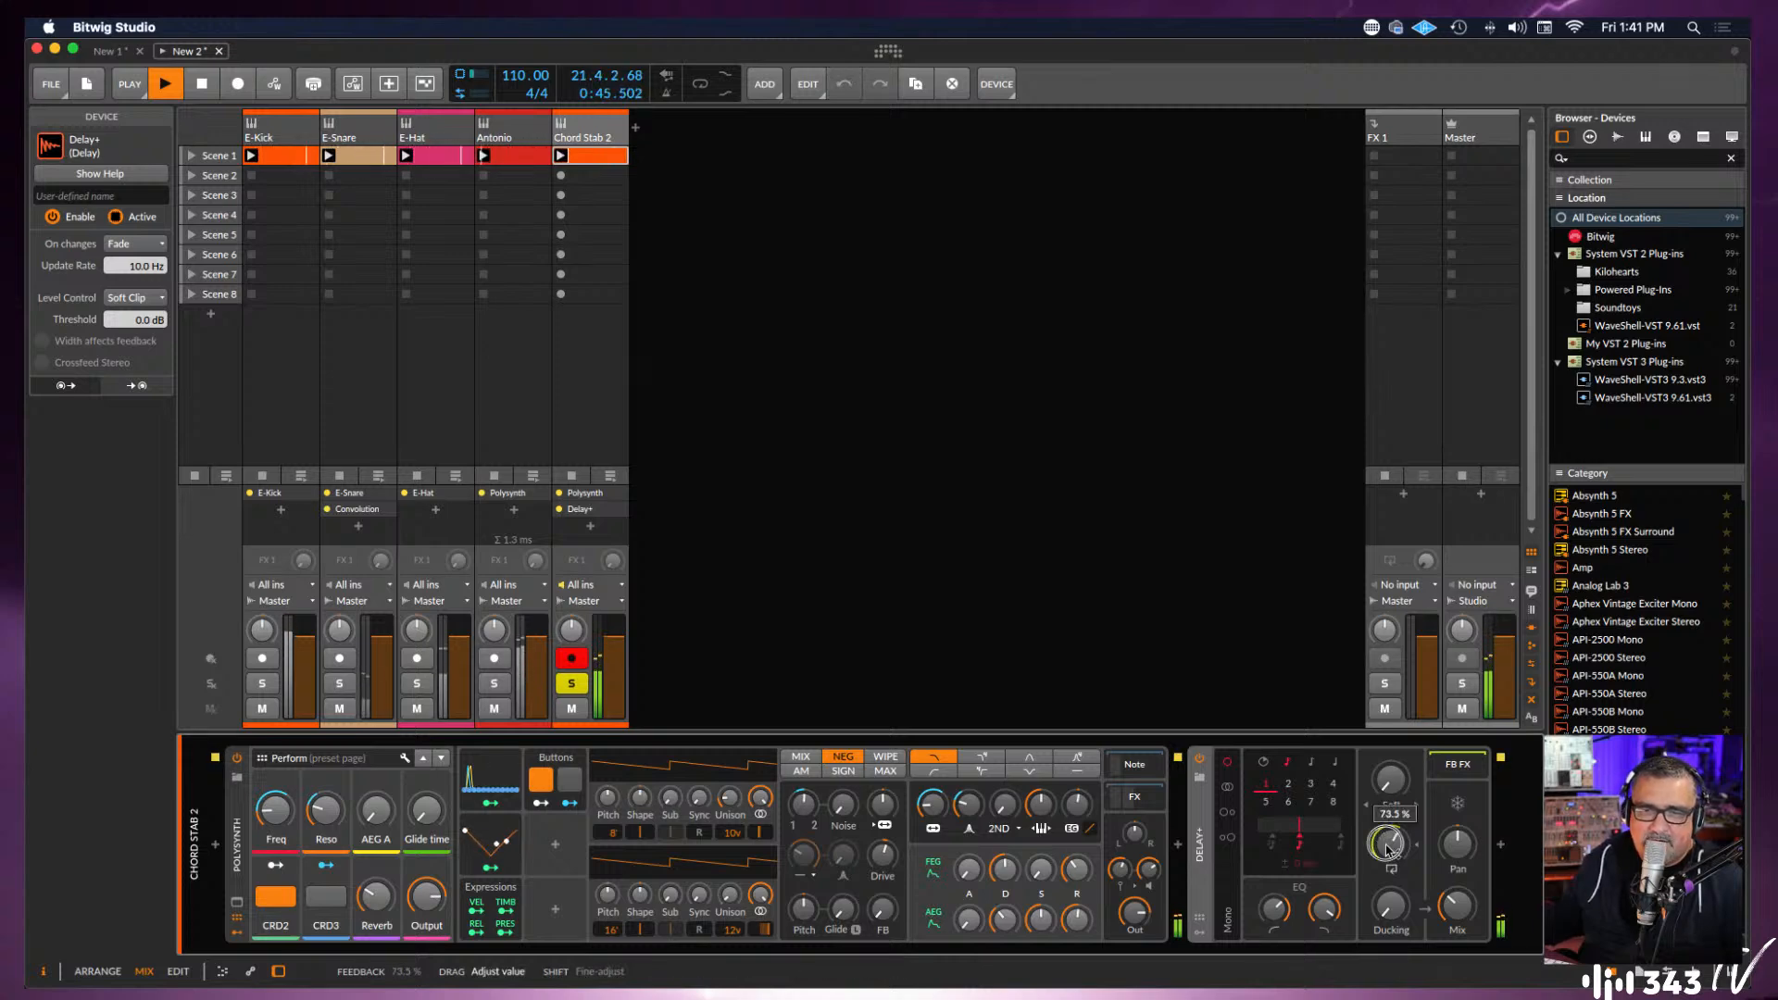
left_click_drag(1387, 849, 1391, 859)
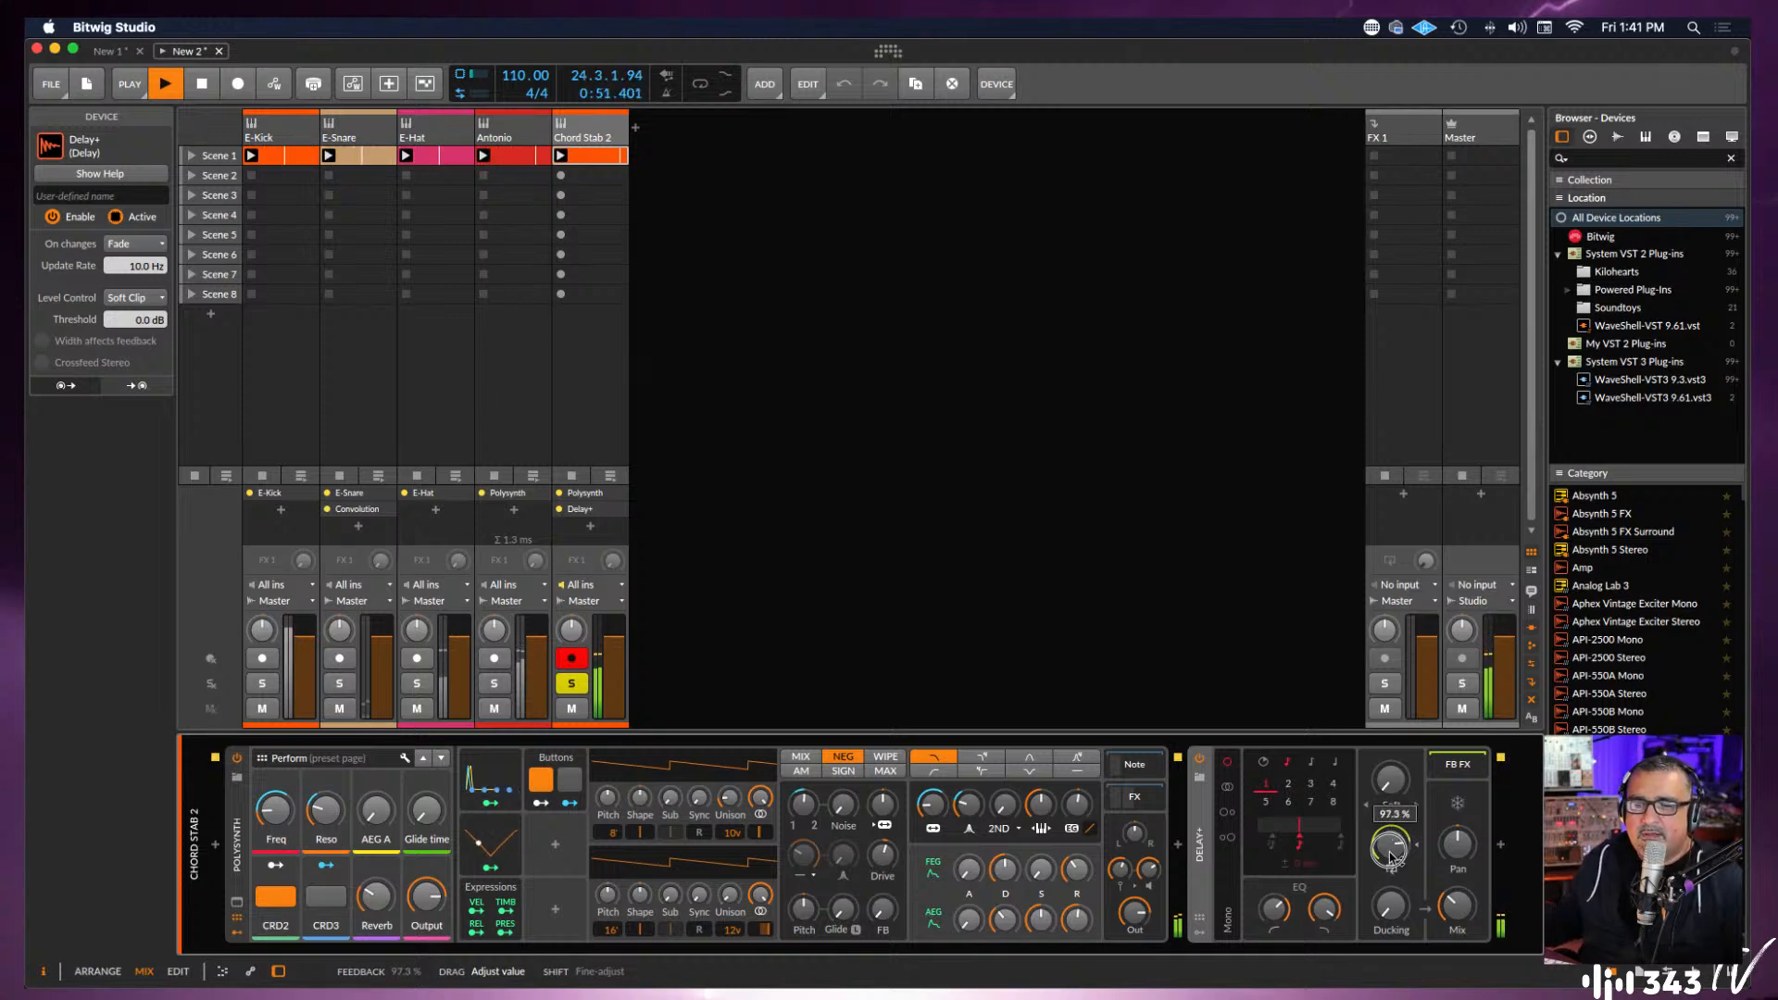
left_click_drag(1392, 859, 1393, 855)
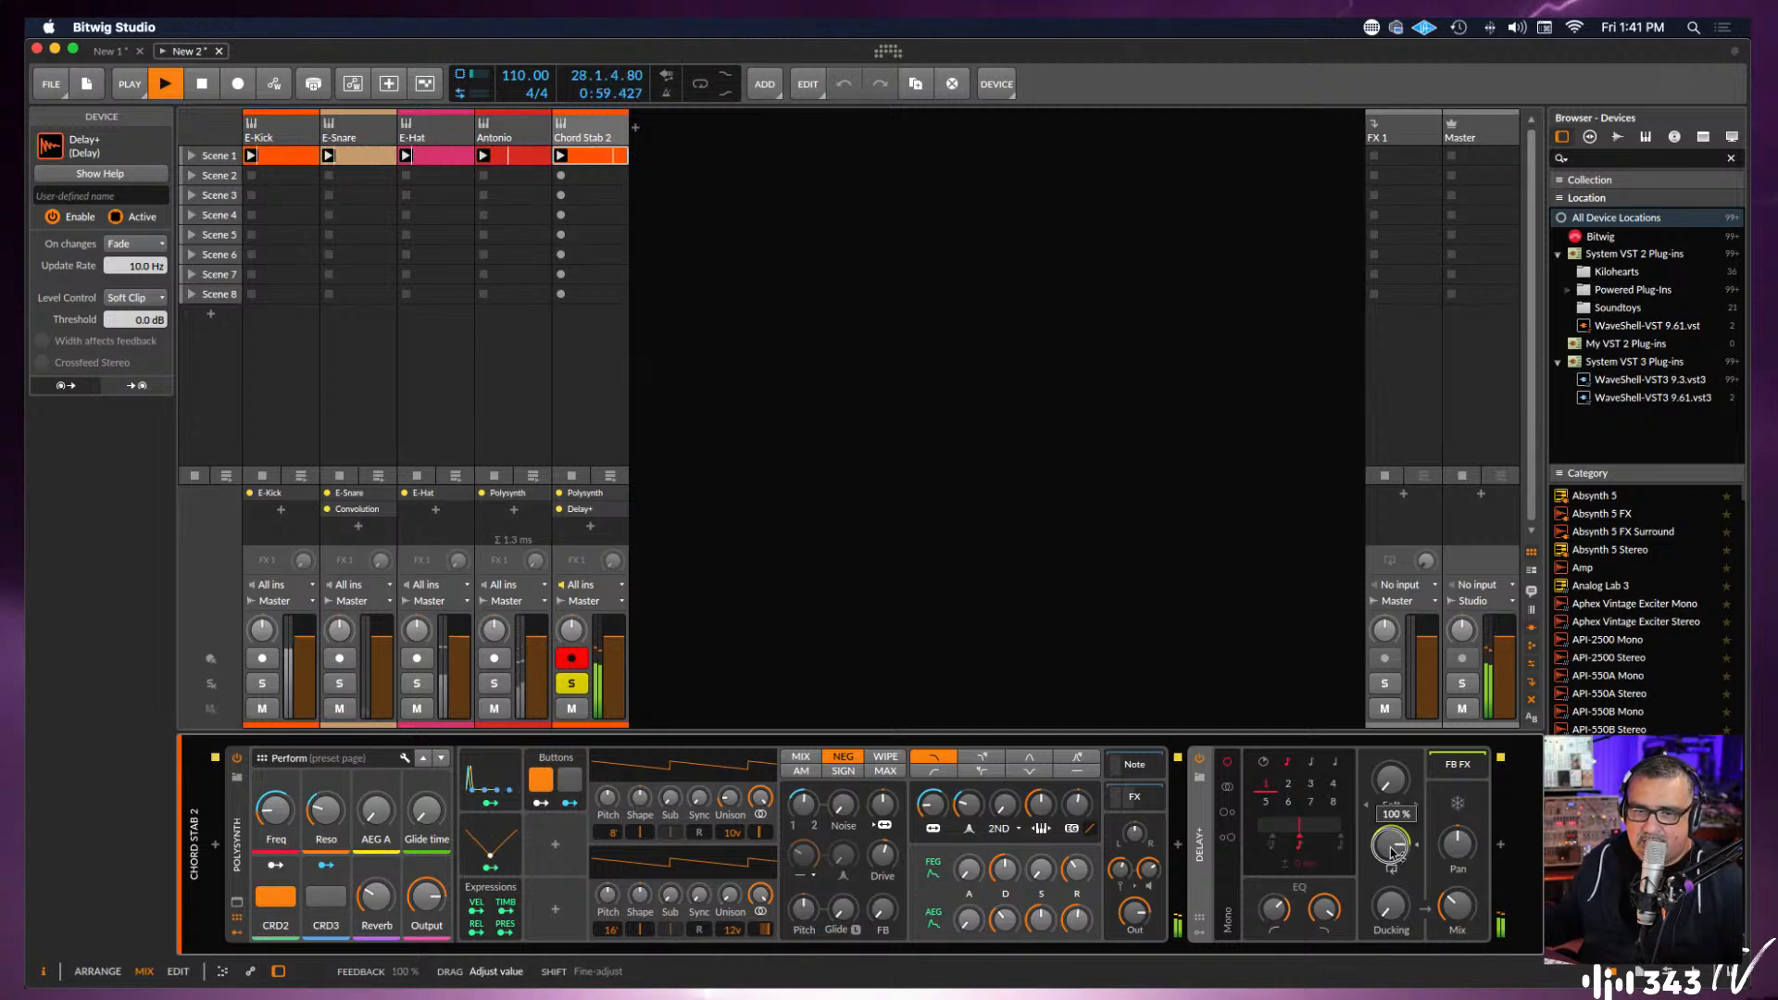
left_click_drag(1391, 853, 1383, 861)
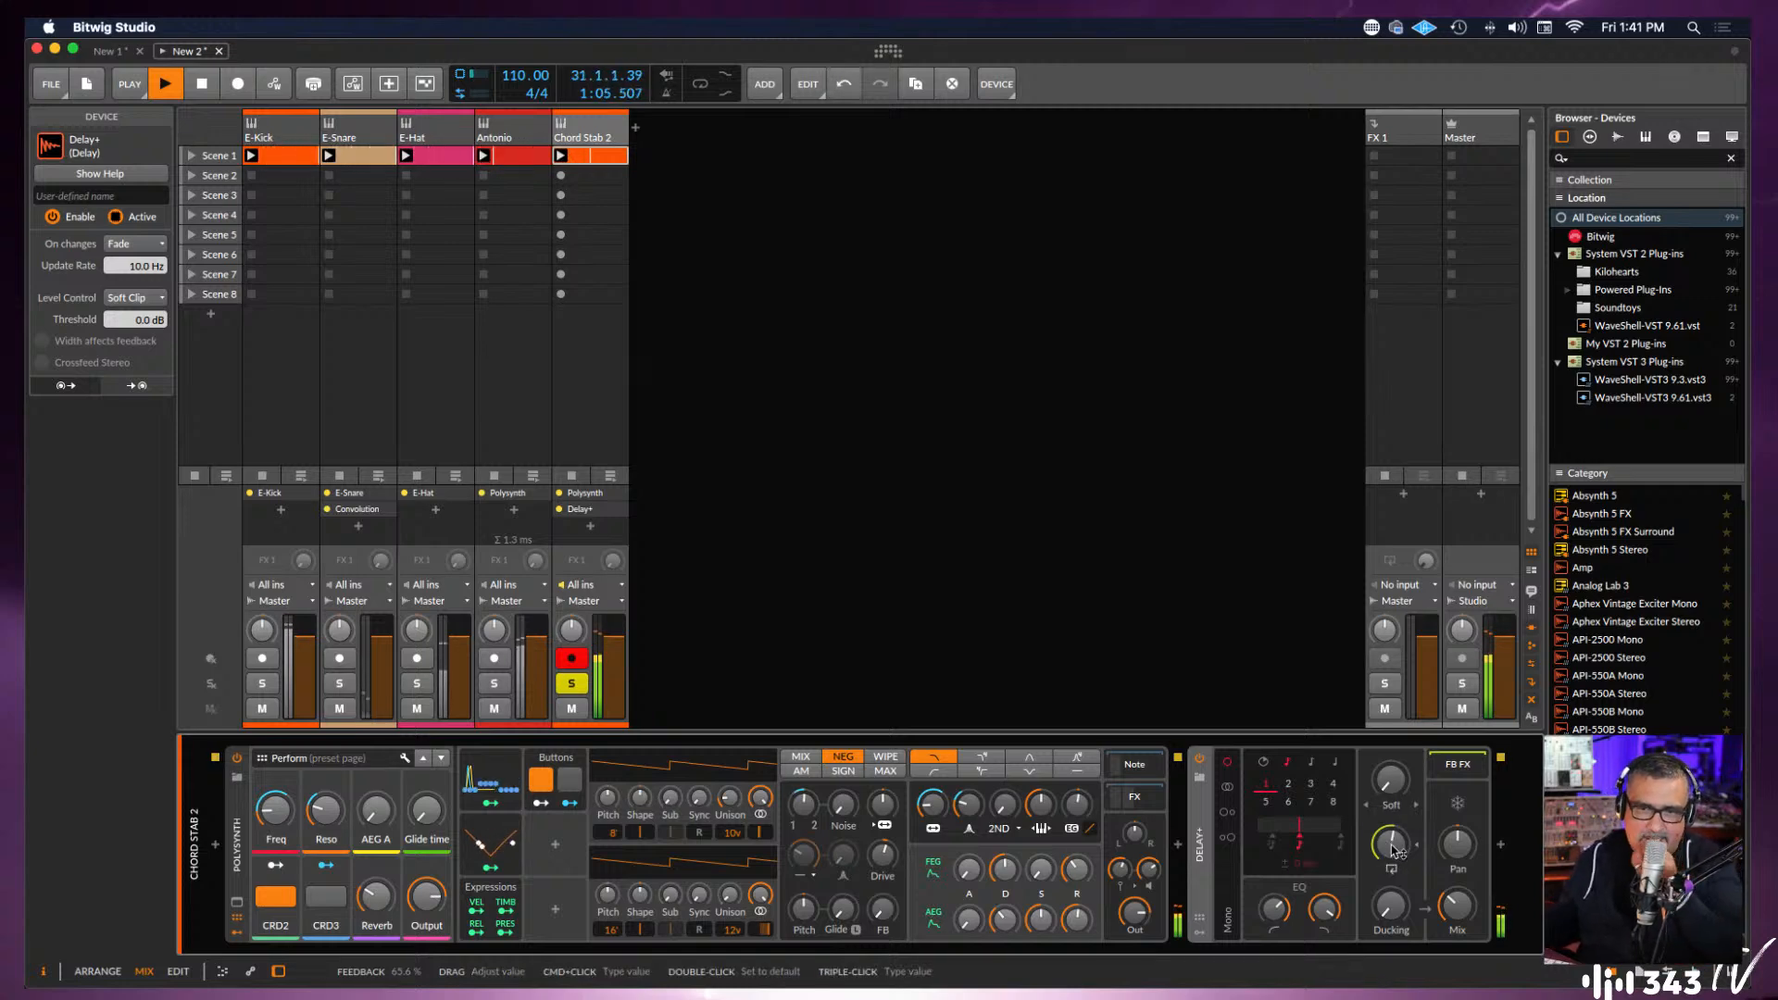
left_click_drag(1396, 852, 1392, 846)
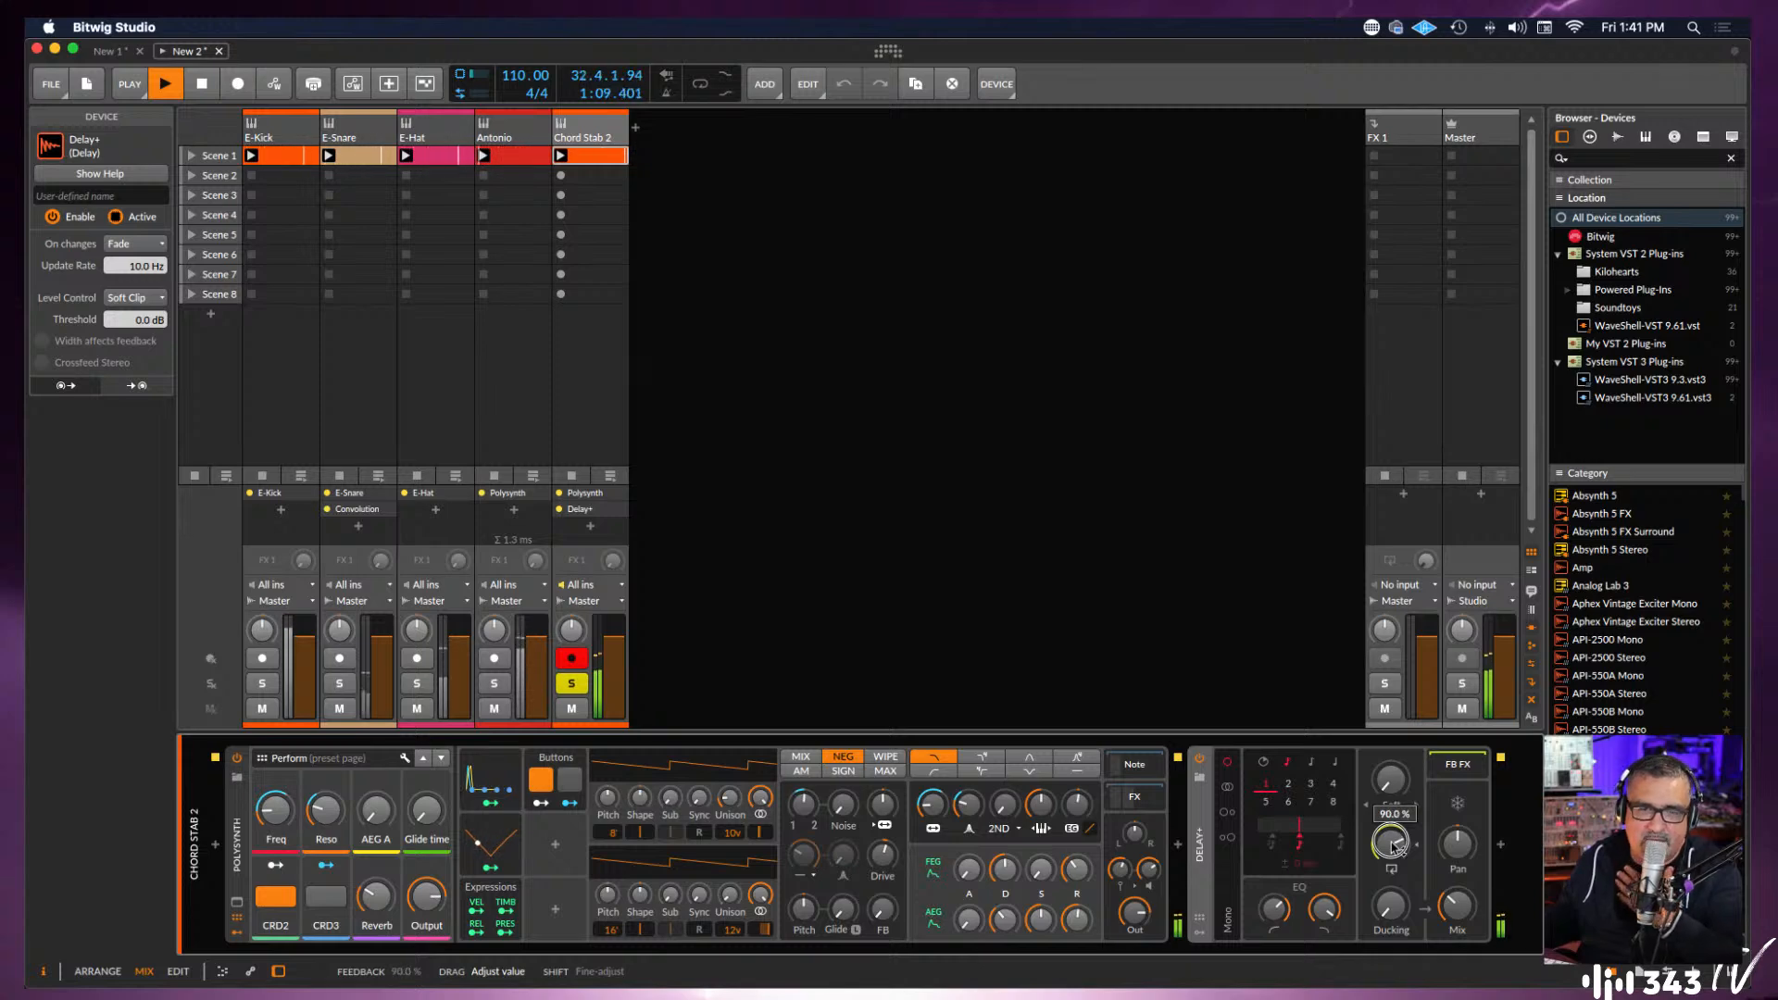
left_click_drag(1393, 845, 1395, 851)
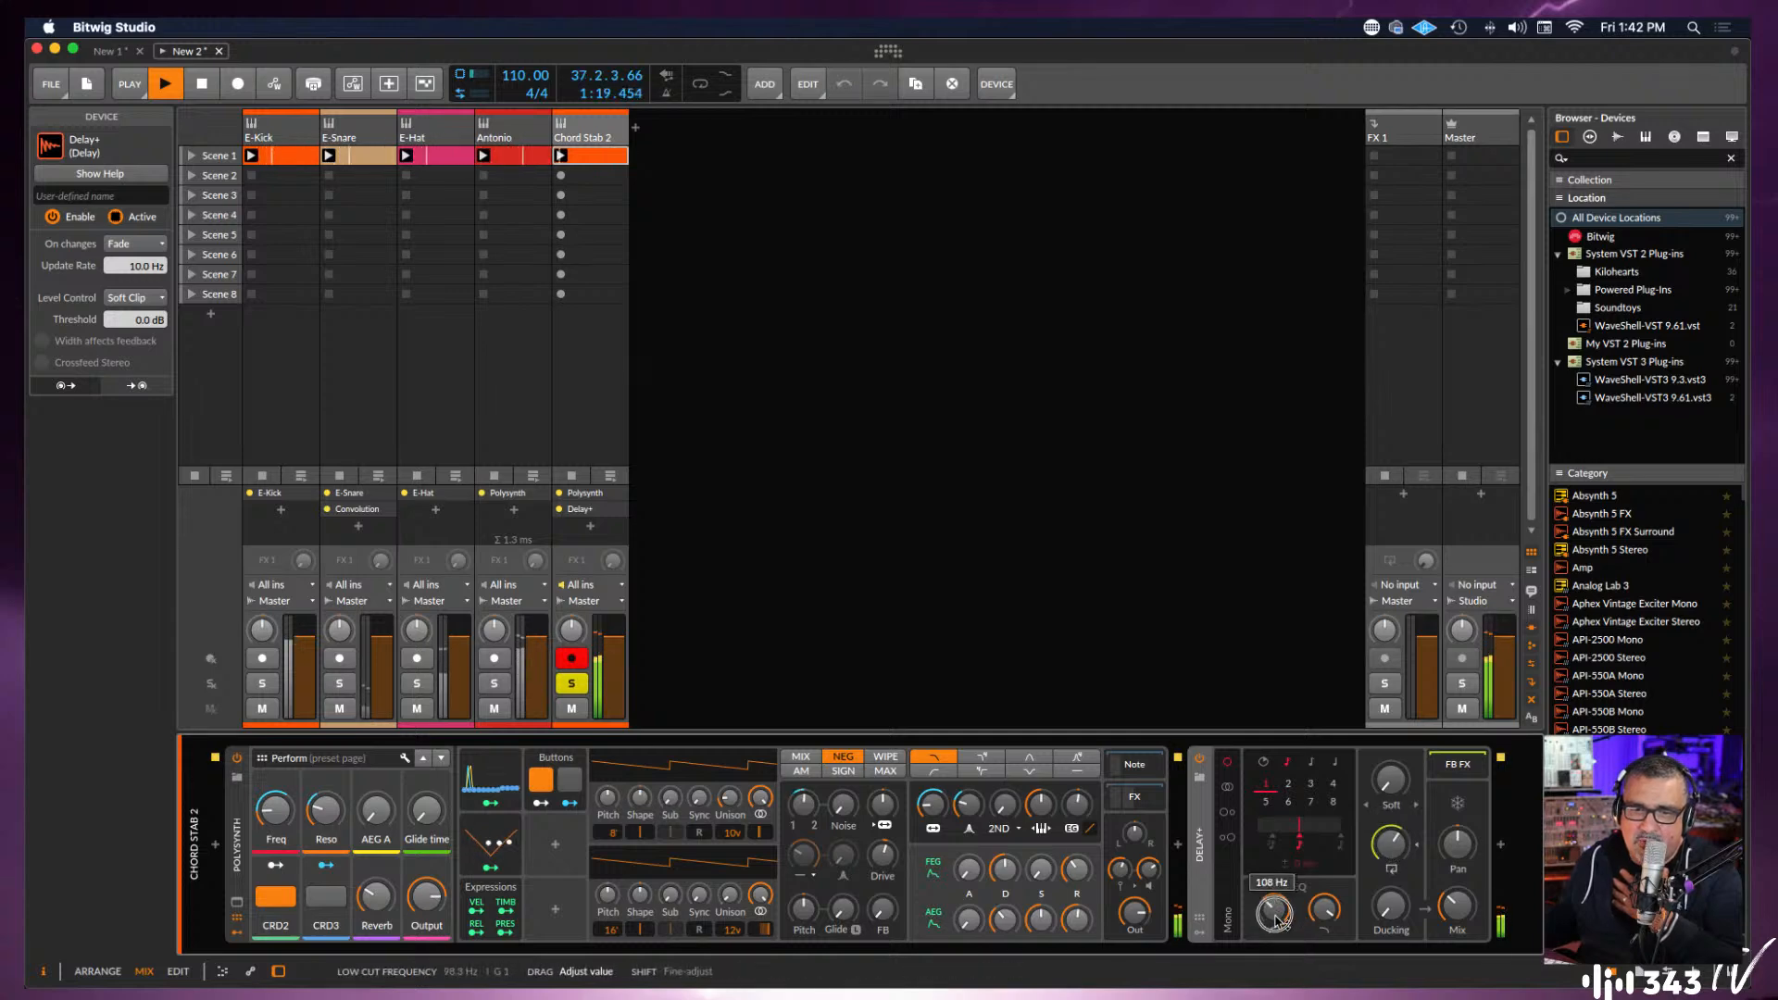
mouse_move(1332, 915)
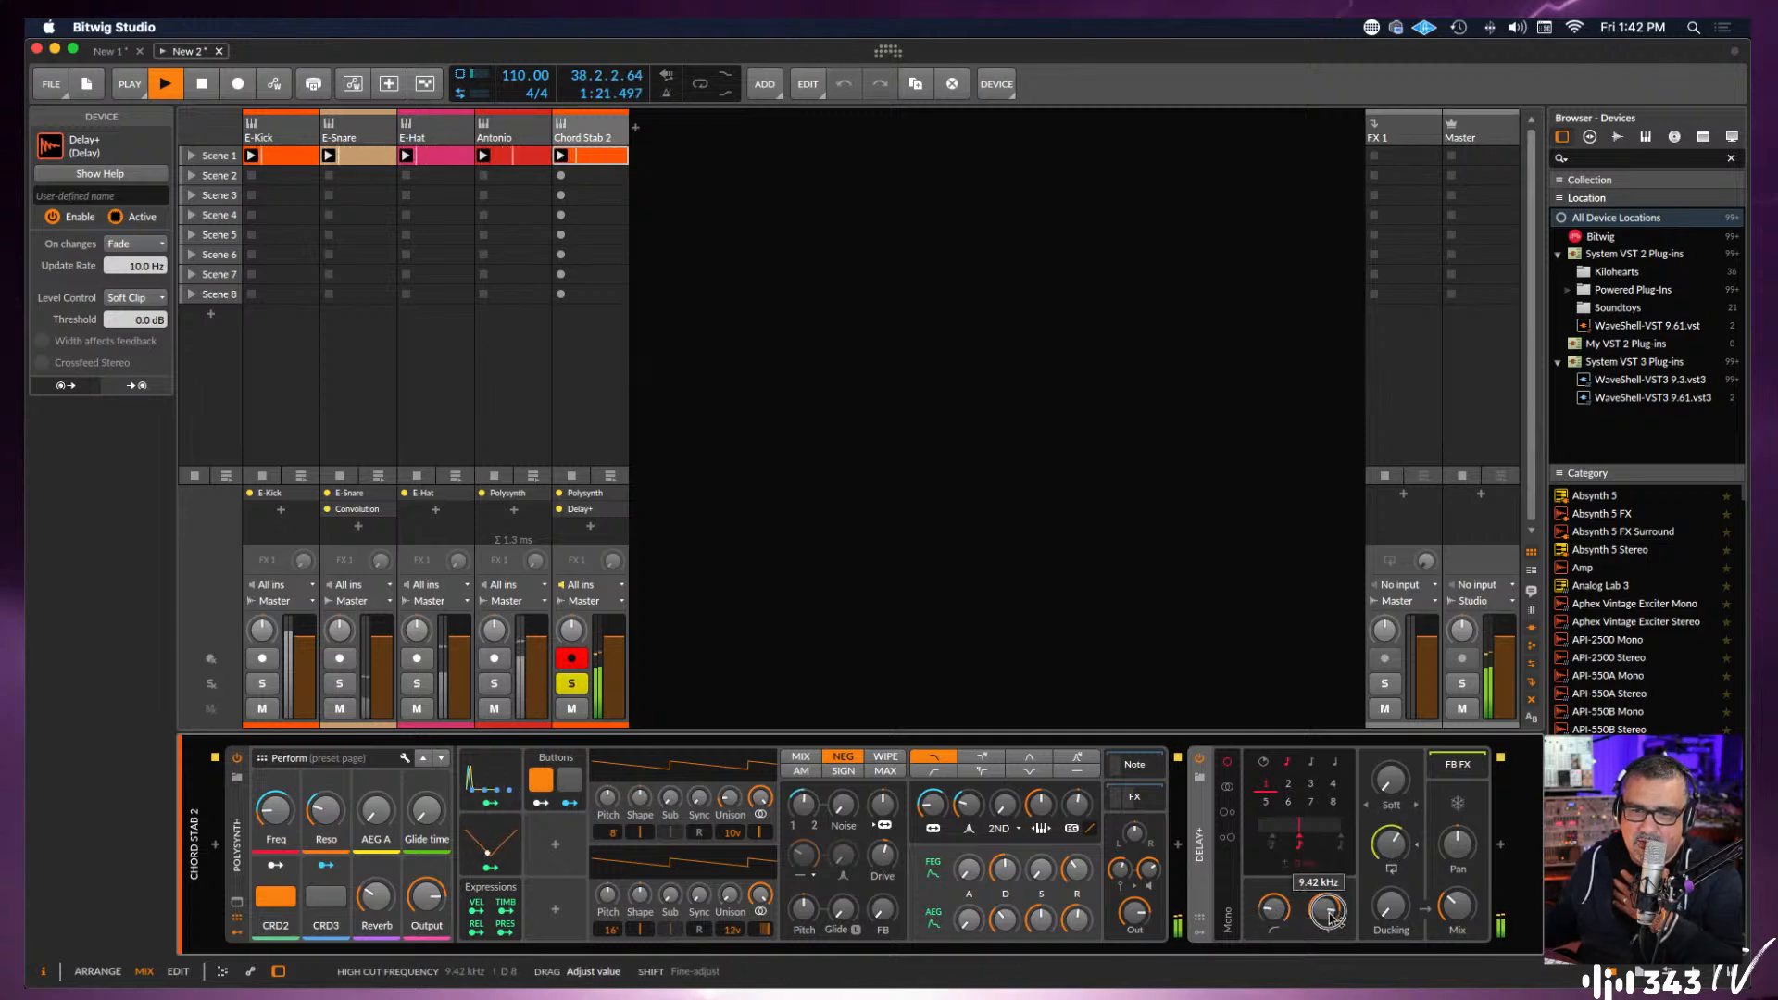
mouse_move(1330, 914)
left_mouse_down()
mouse_move(1275, 917)
mouse_move(1327, 918)
mouse_move(1274, 914)
mouse_move(1322, 914)
mouse_move(1278, 910)
mouse_move(1329, 892)
mouse_move(1328, 911)
left_mouse_up()
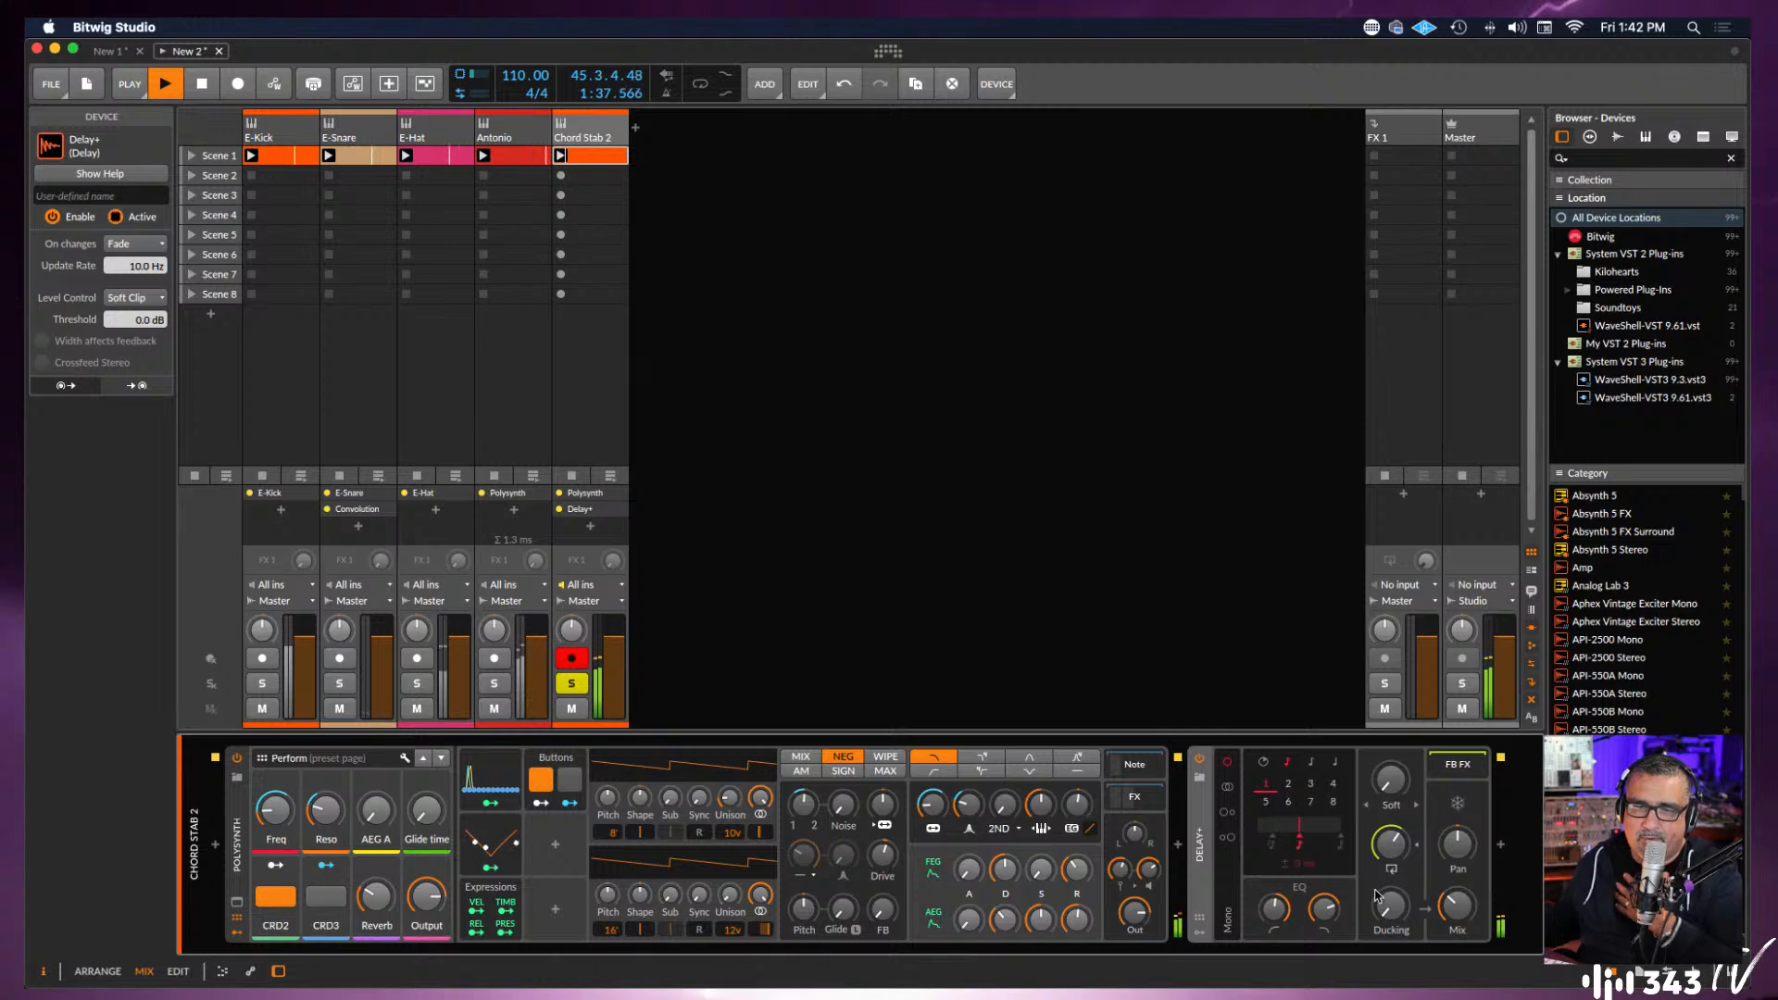
Try Delay+'s pan in the Mono pattern, then sweep the width in the Stereo pattern and return it to 100 %.
left_click(1229, 790)
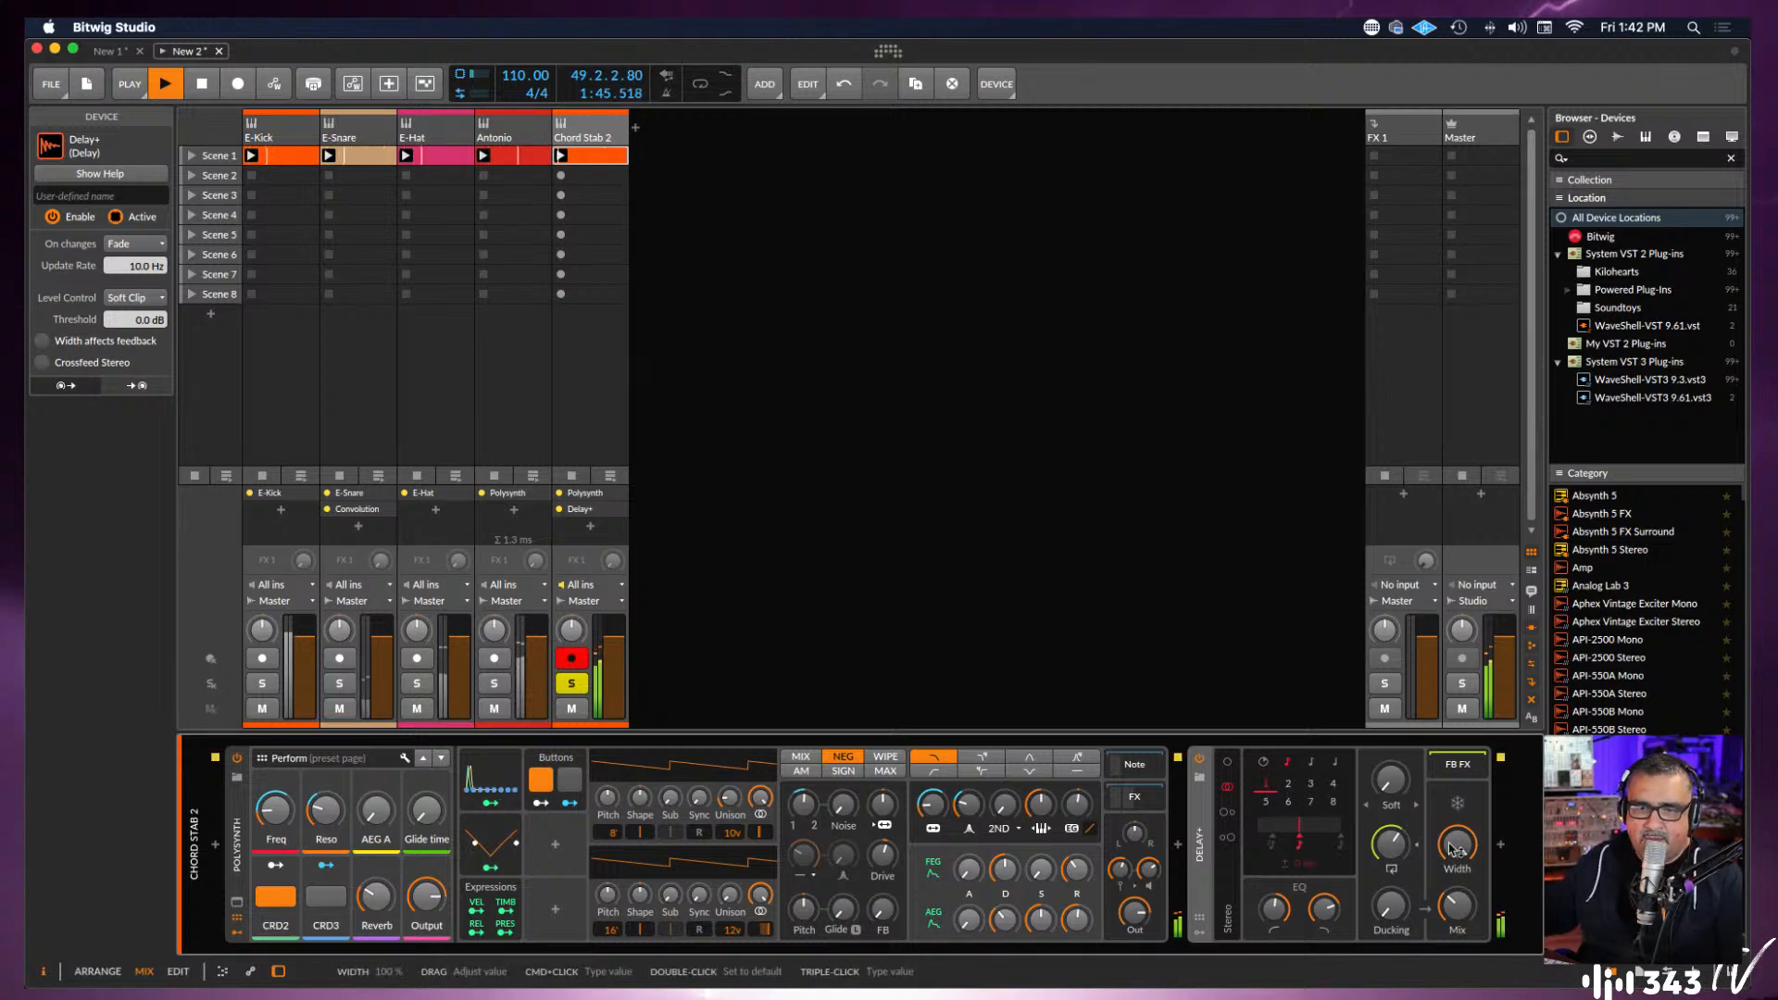
left_click(1228, 762)
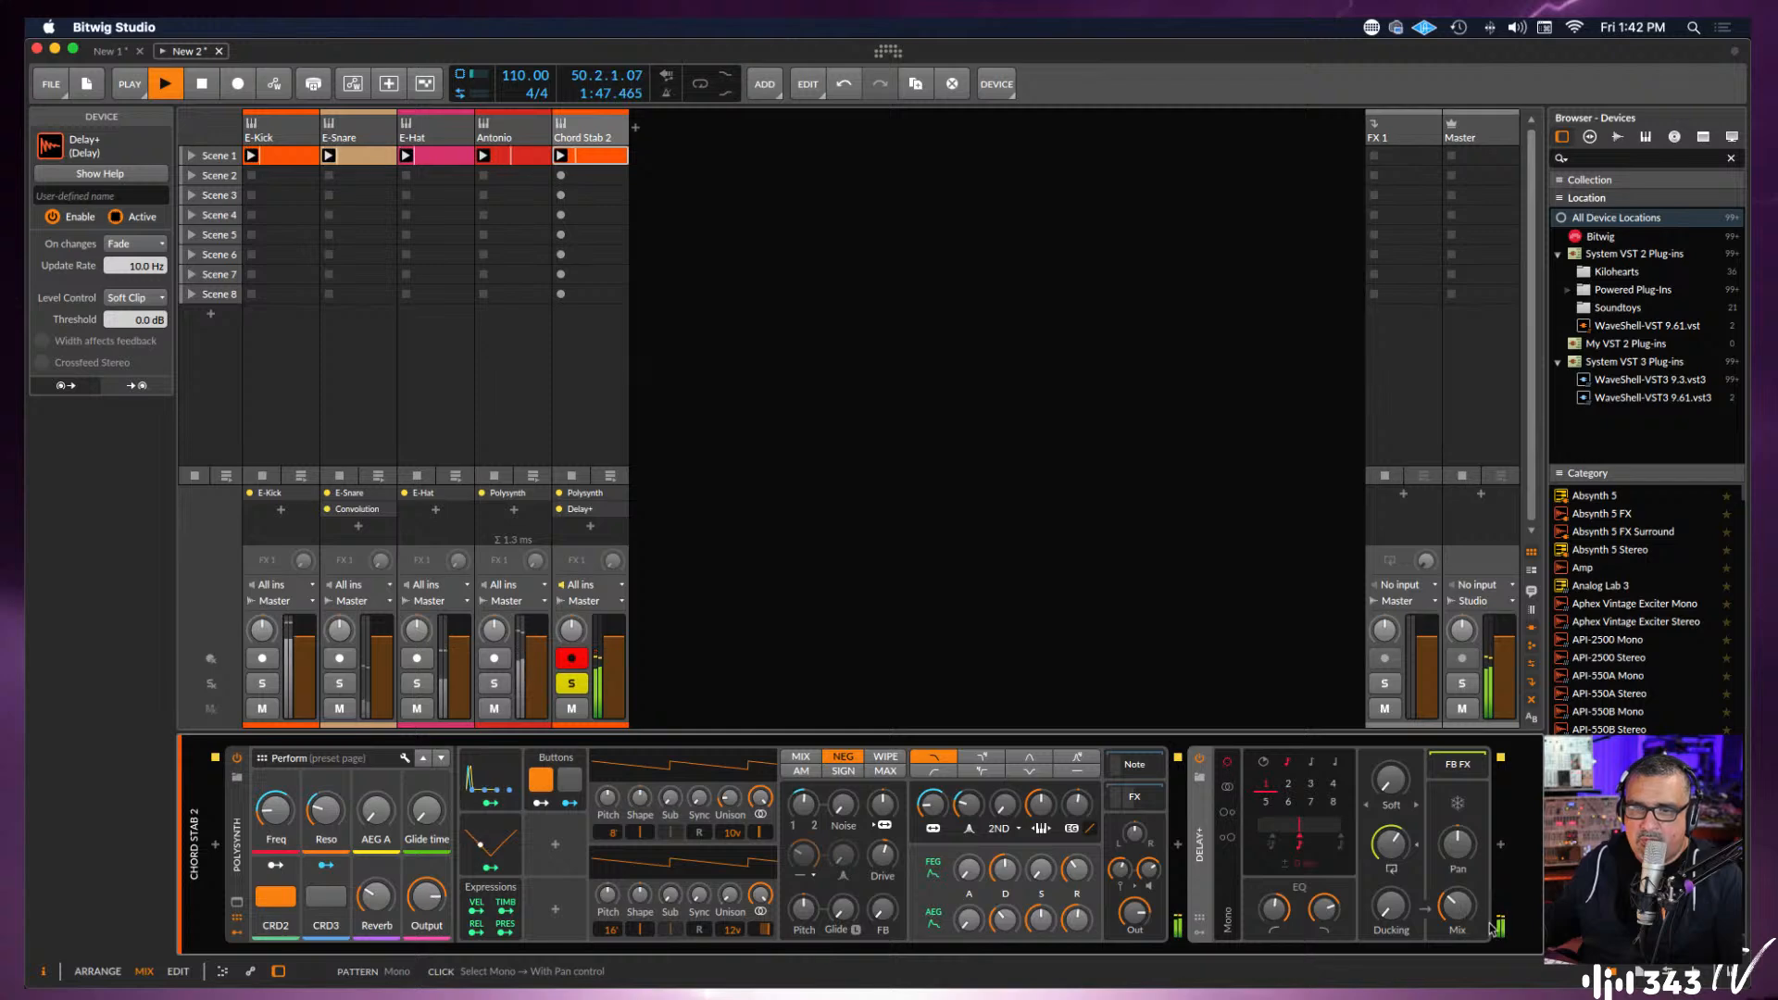
left_click_drag(1454, 863, 1461, 849)
triple_click(1460, 849)
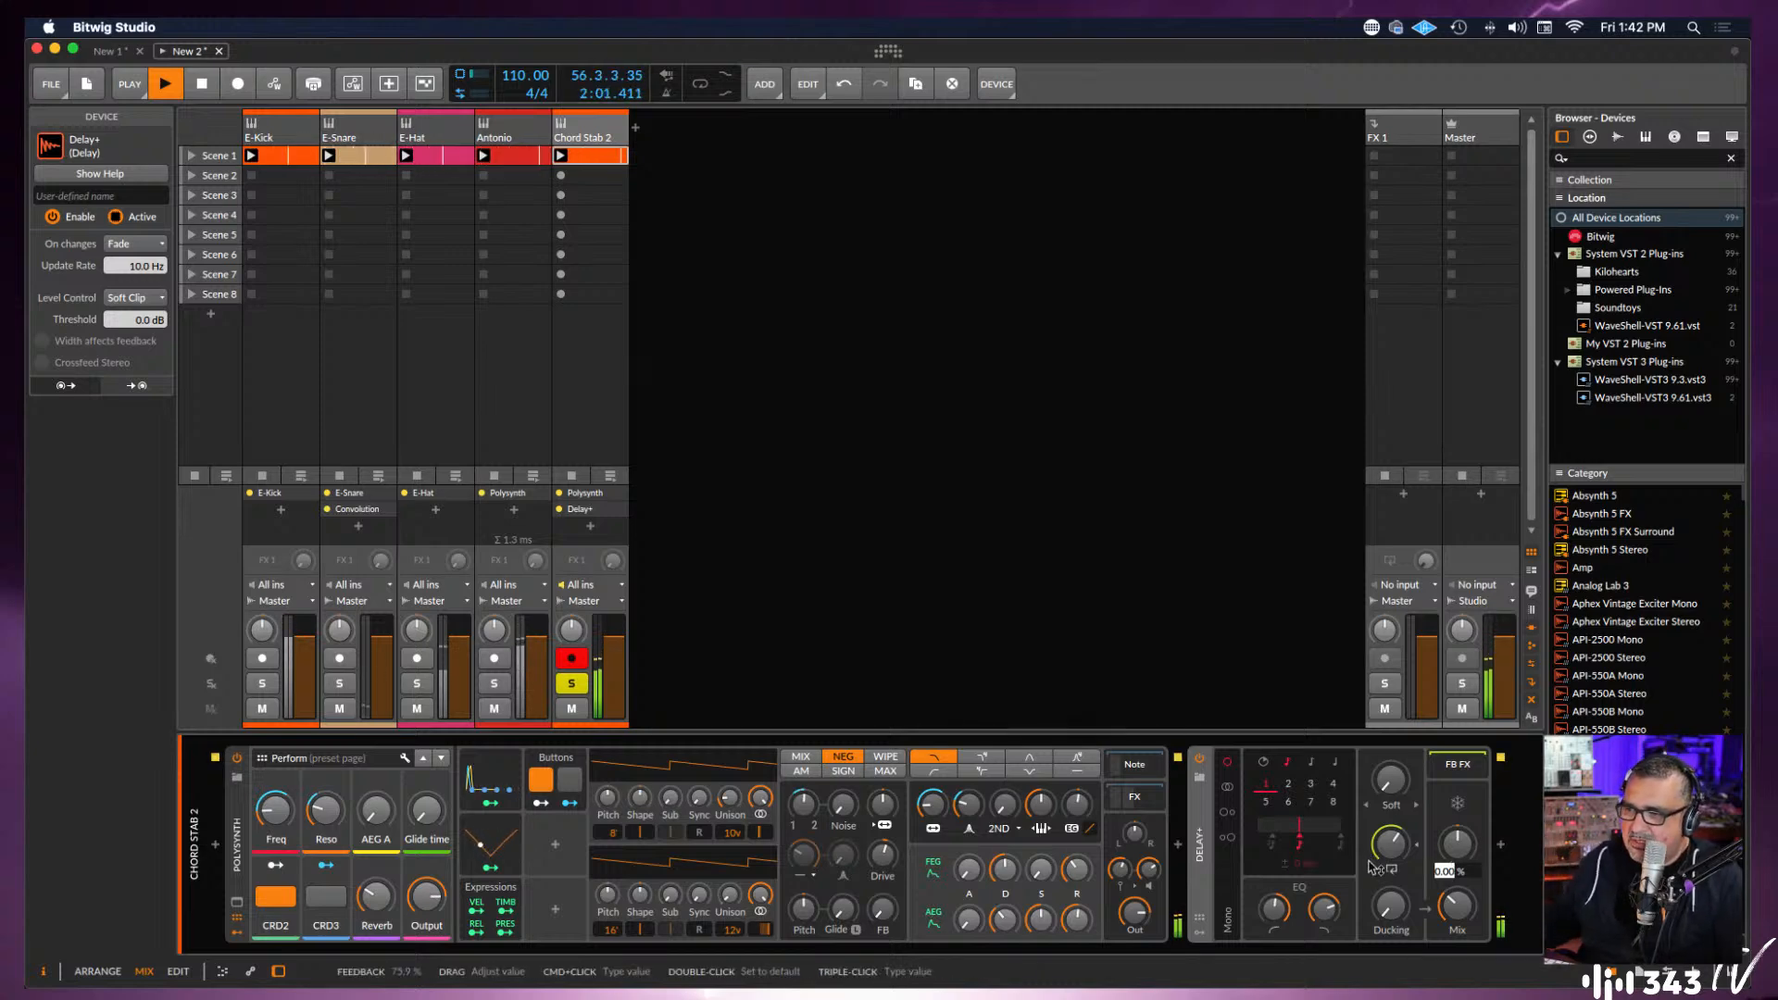
left_click_drag(1456, 845, 1455, 849)
double_click(1456, 850)
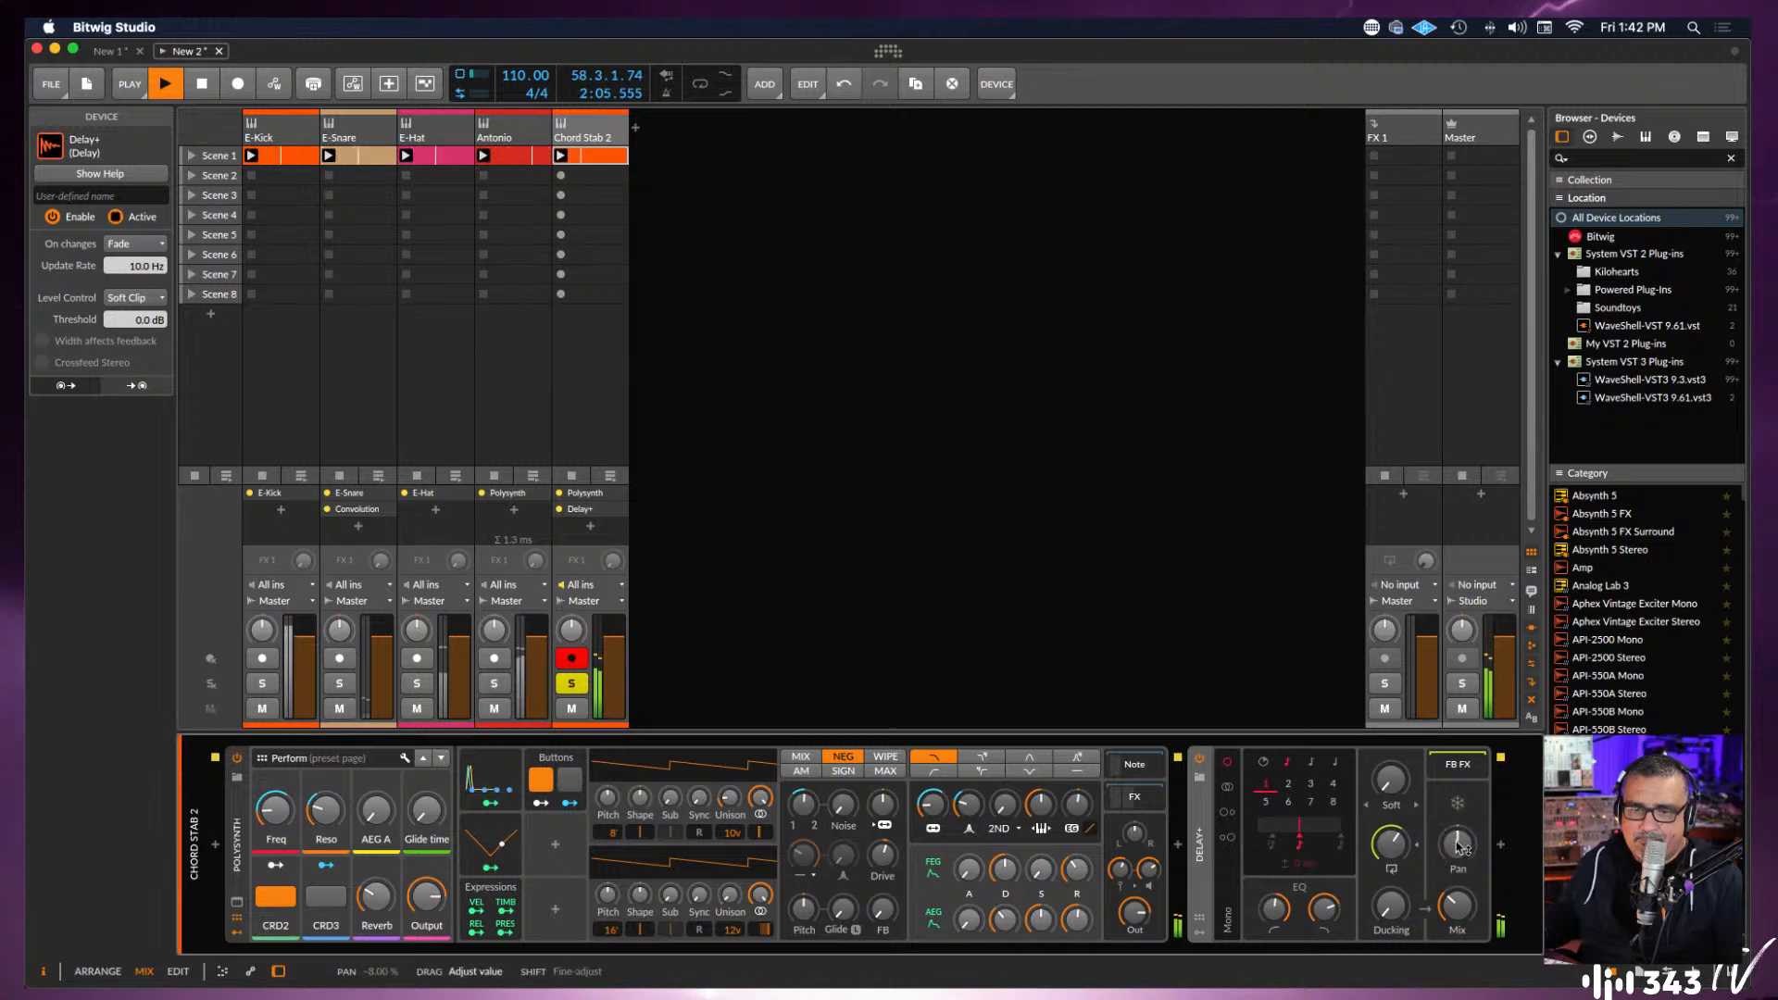
left_click(1227, 786)
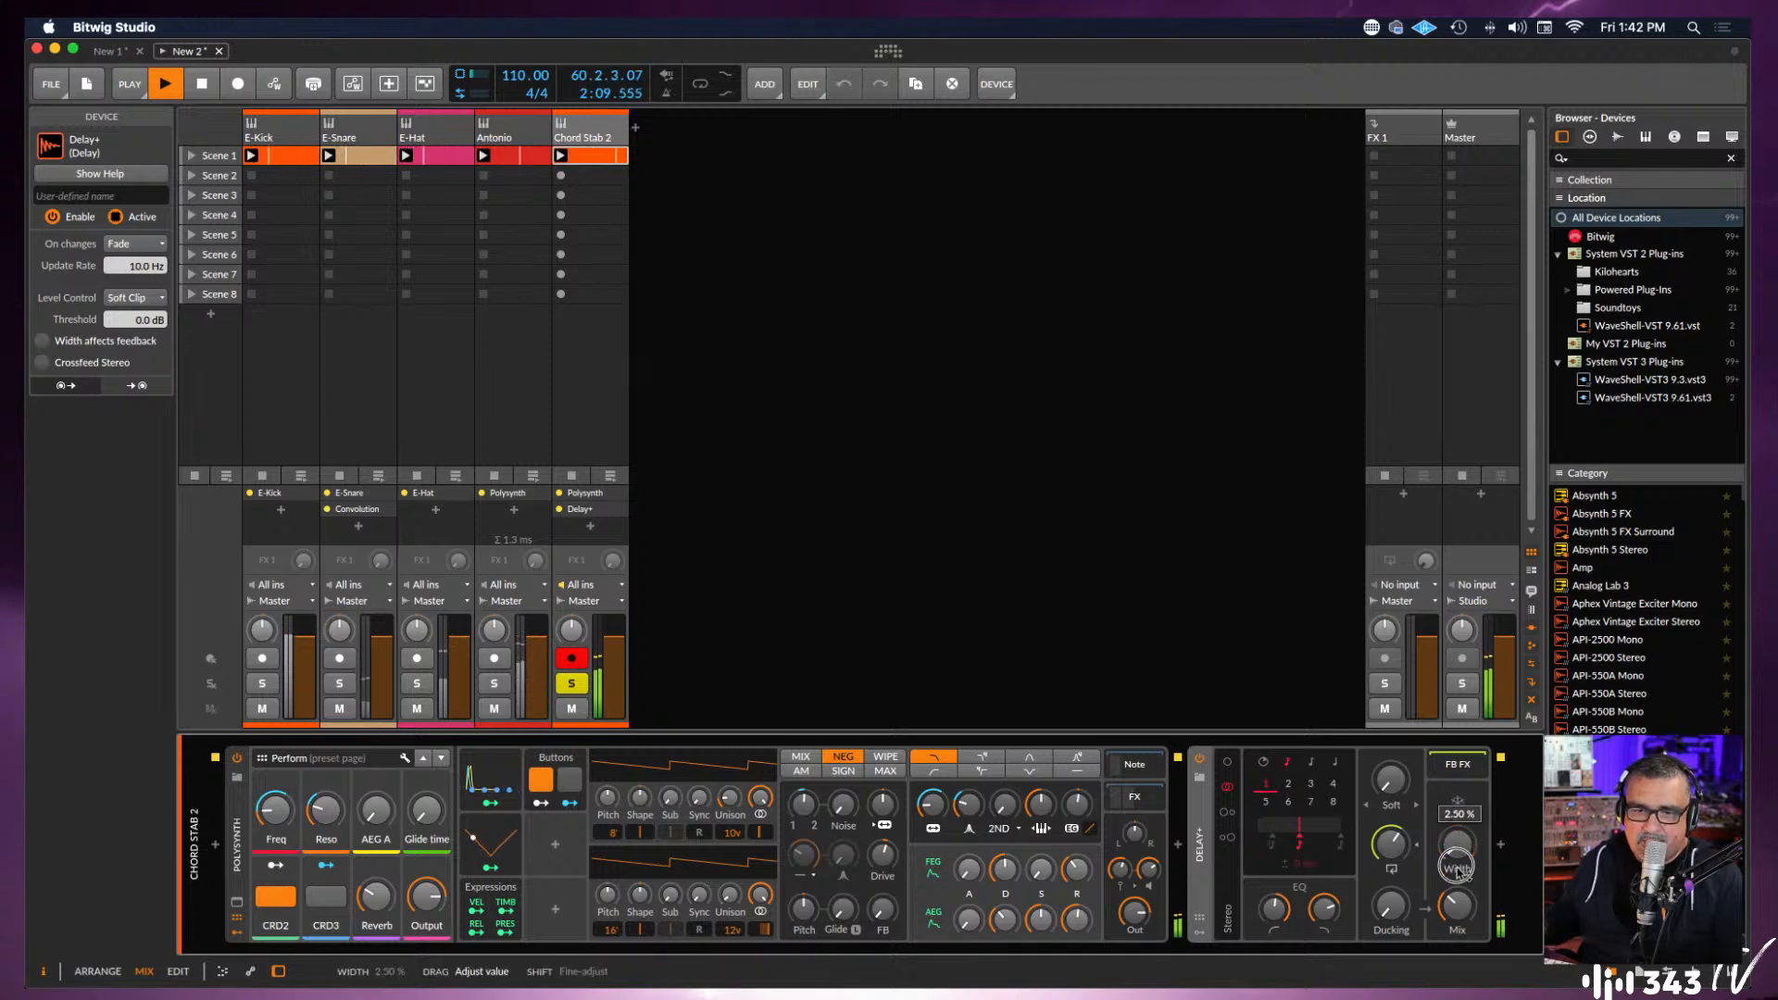
left_click_drag(1457, 871, 1457, 844)
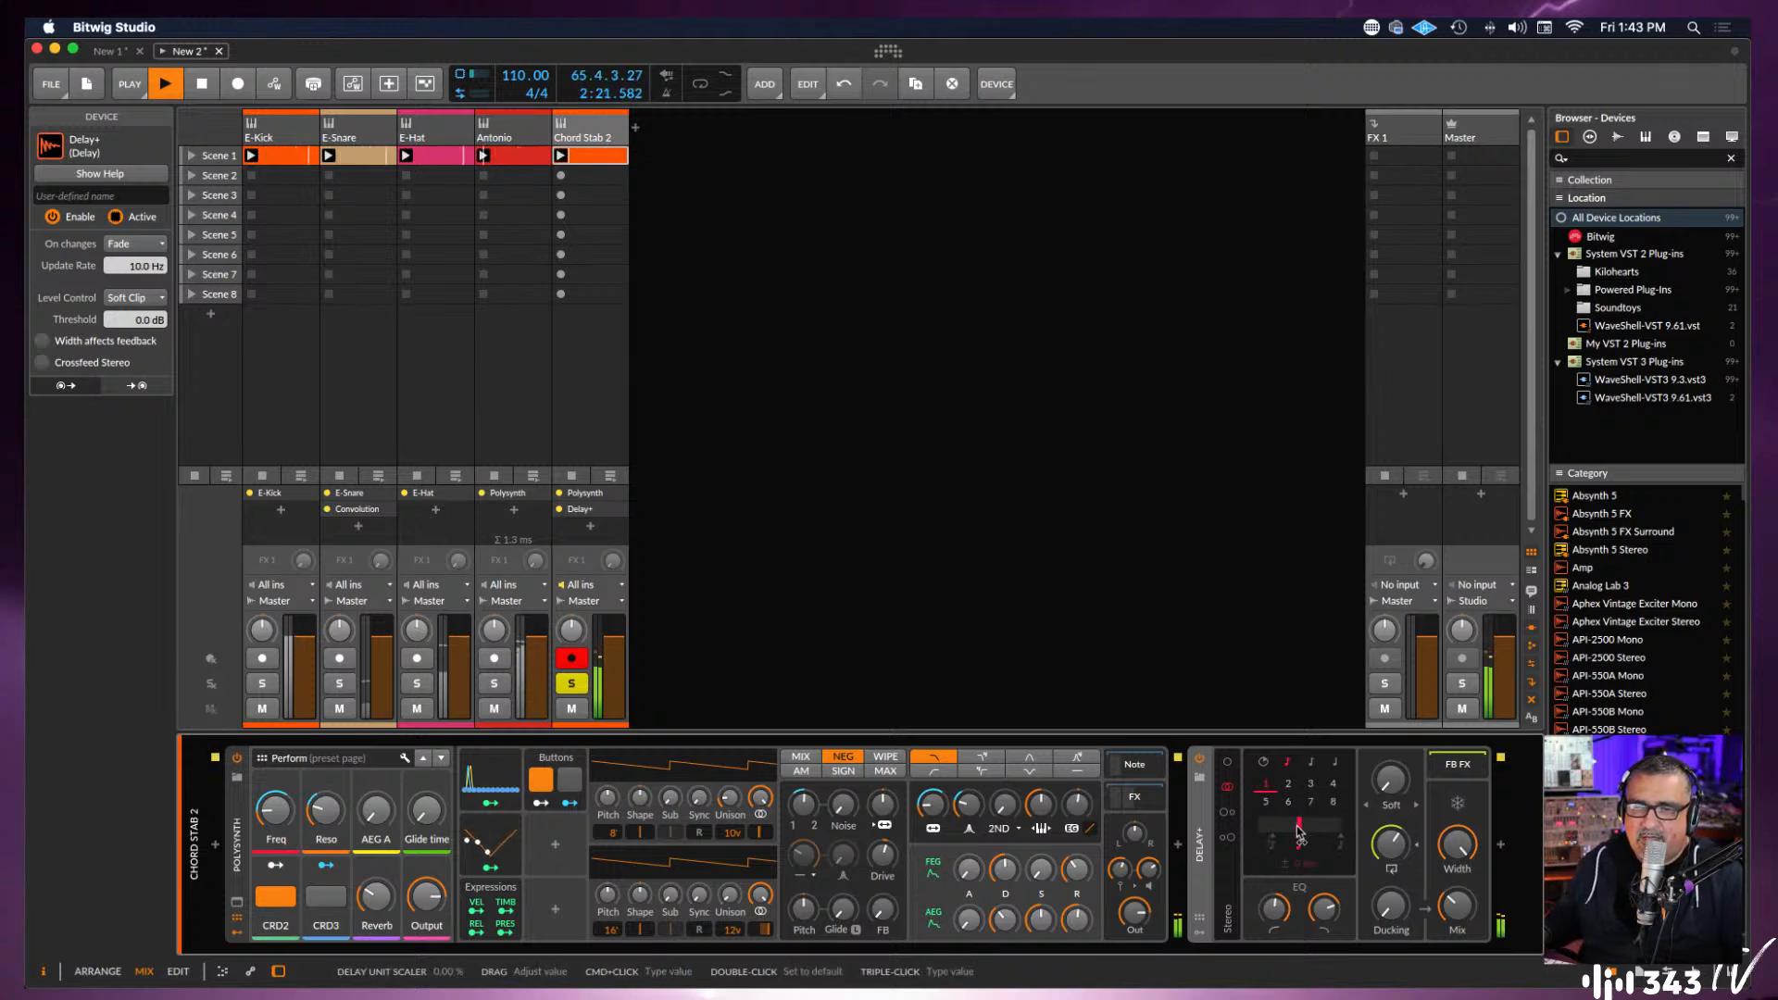
Sweep Delay+'s delay unit scaler in both directions, ending at 2.70 %, and raise the feedback to 87.5 %.
left_click_drag(1300, 833, 1302, 827)
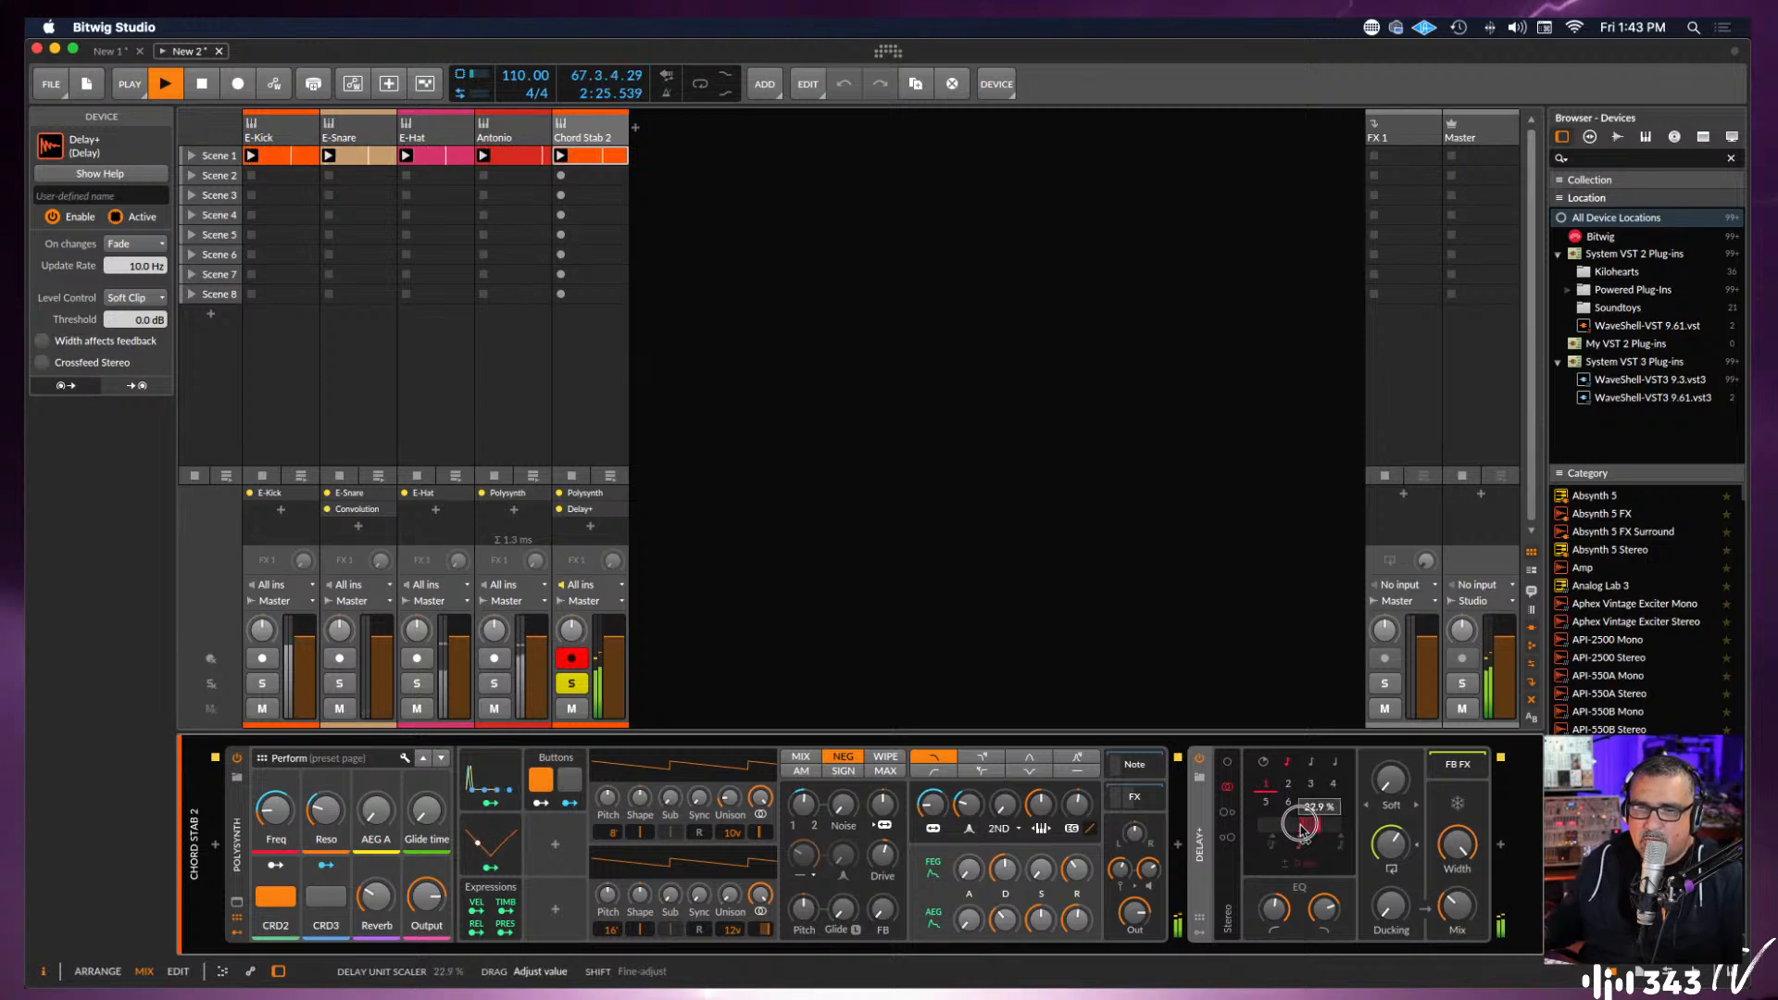
left_click_drag(1302, 827, 1278, 827)
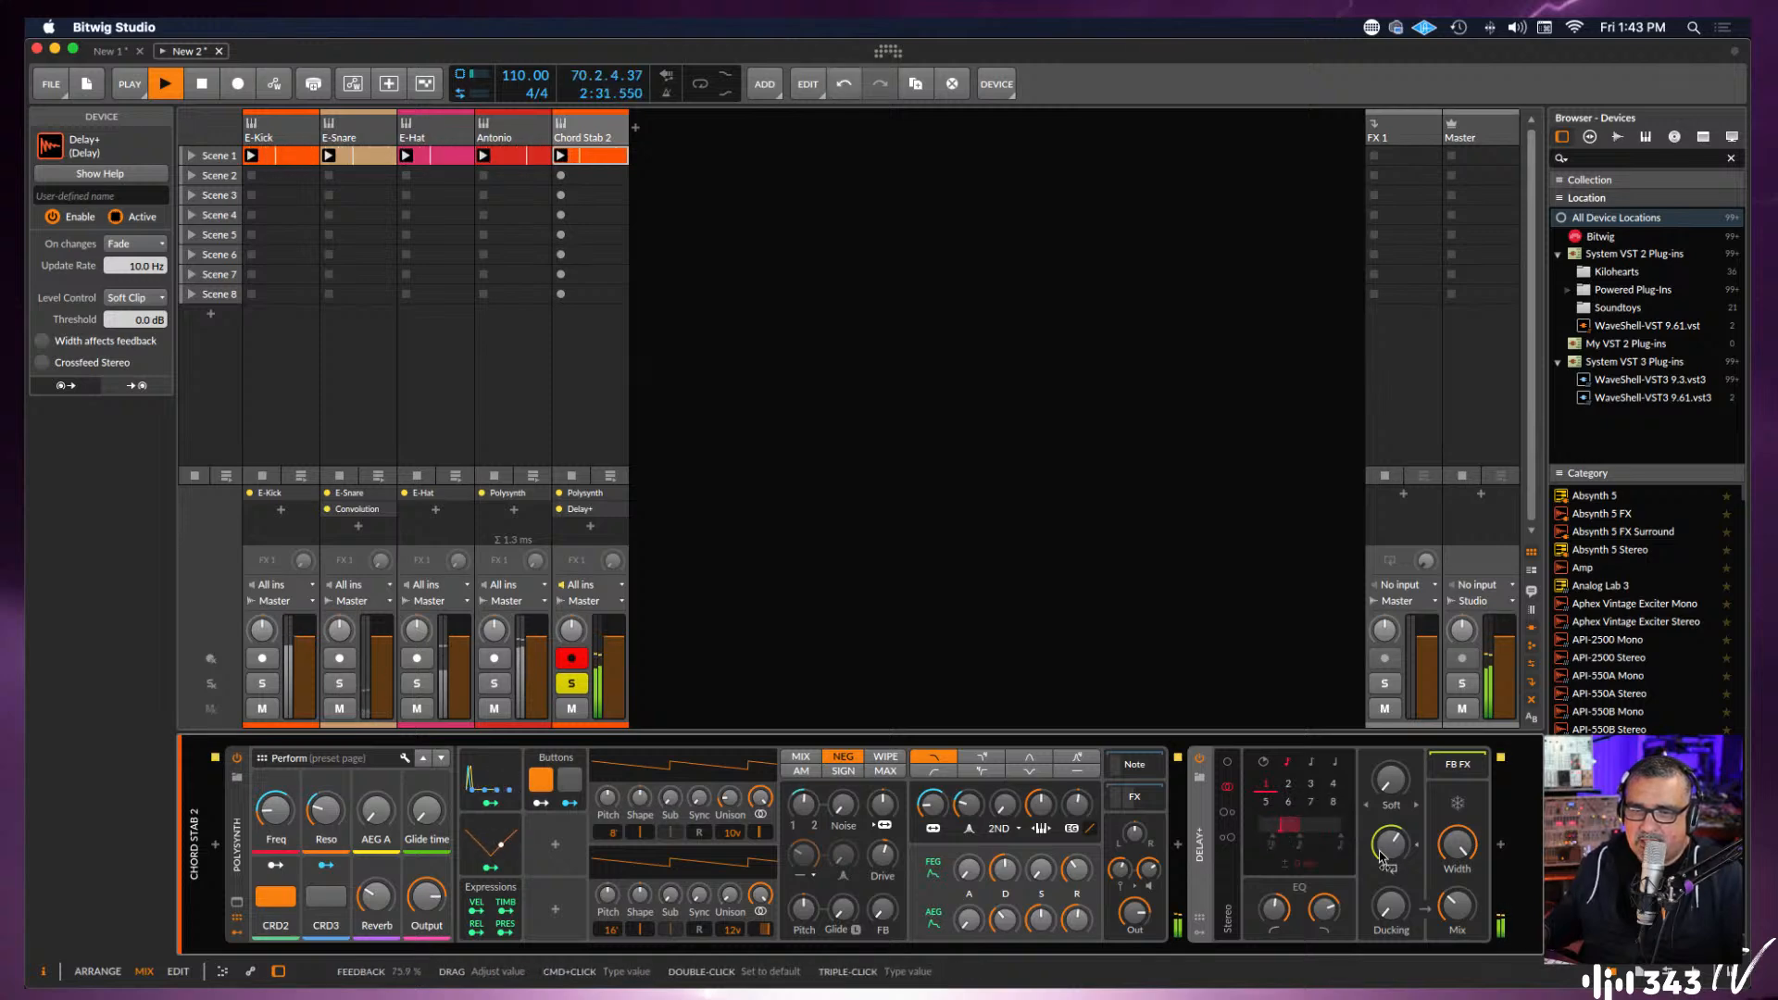
left_click_drag(1389, 843, 1389, 843)
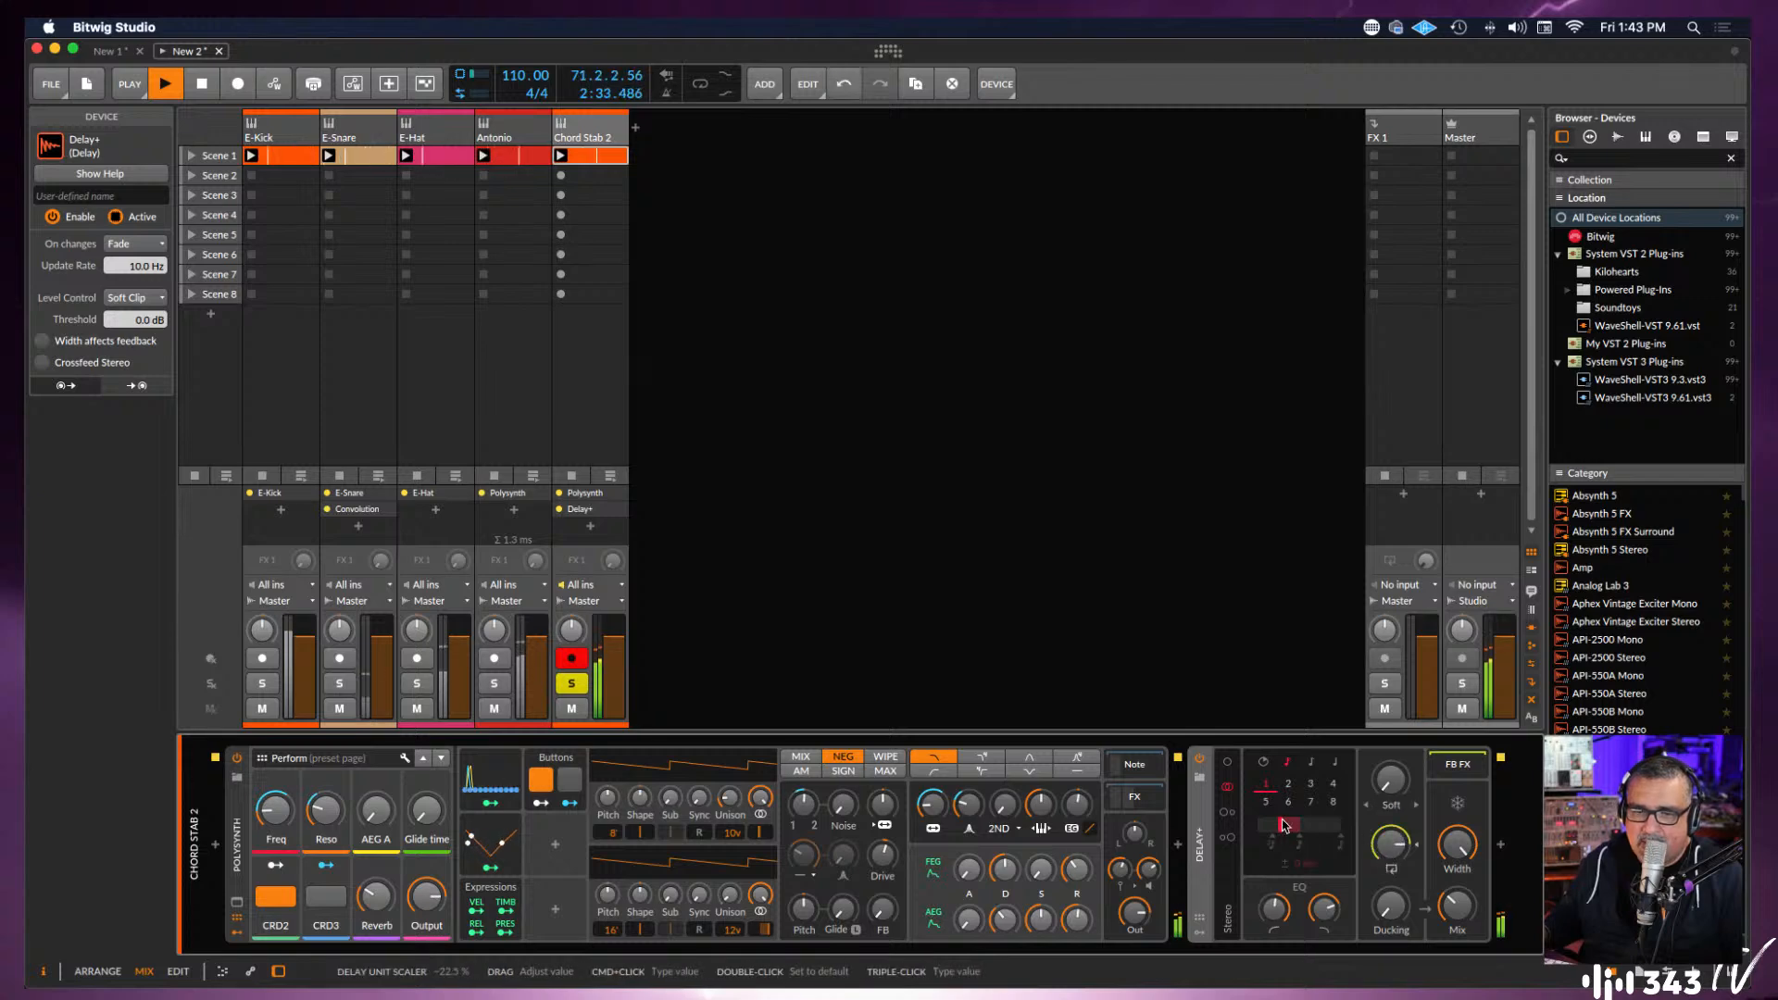
left_click_drag(1282, 821, 1314, 827)
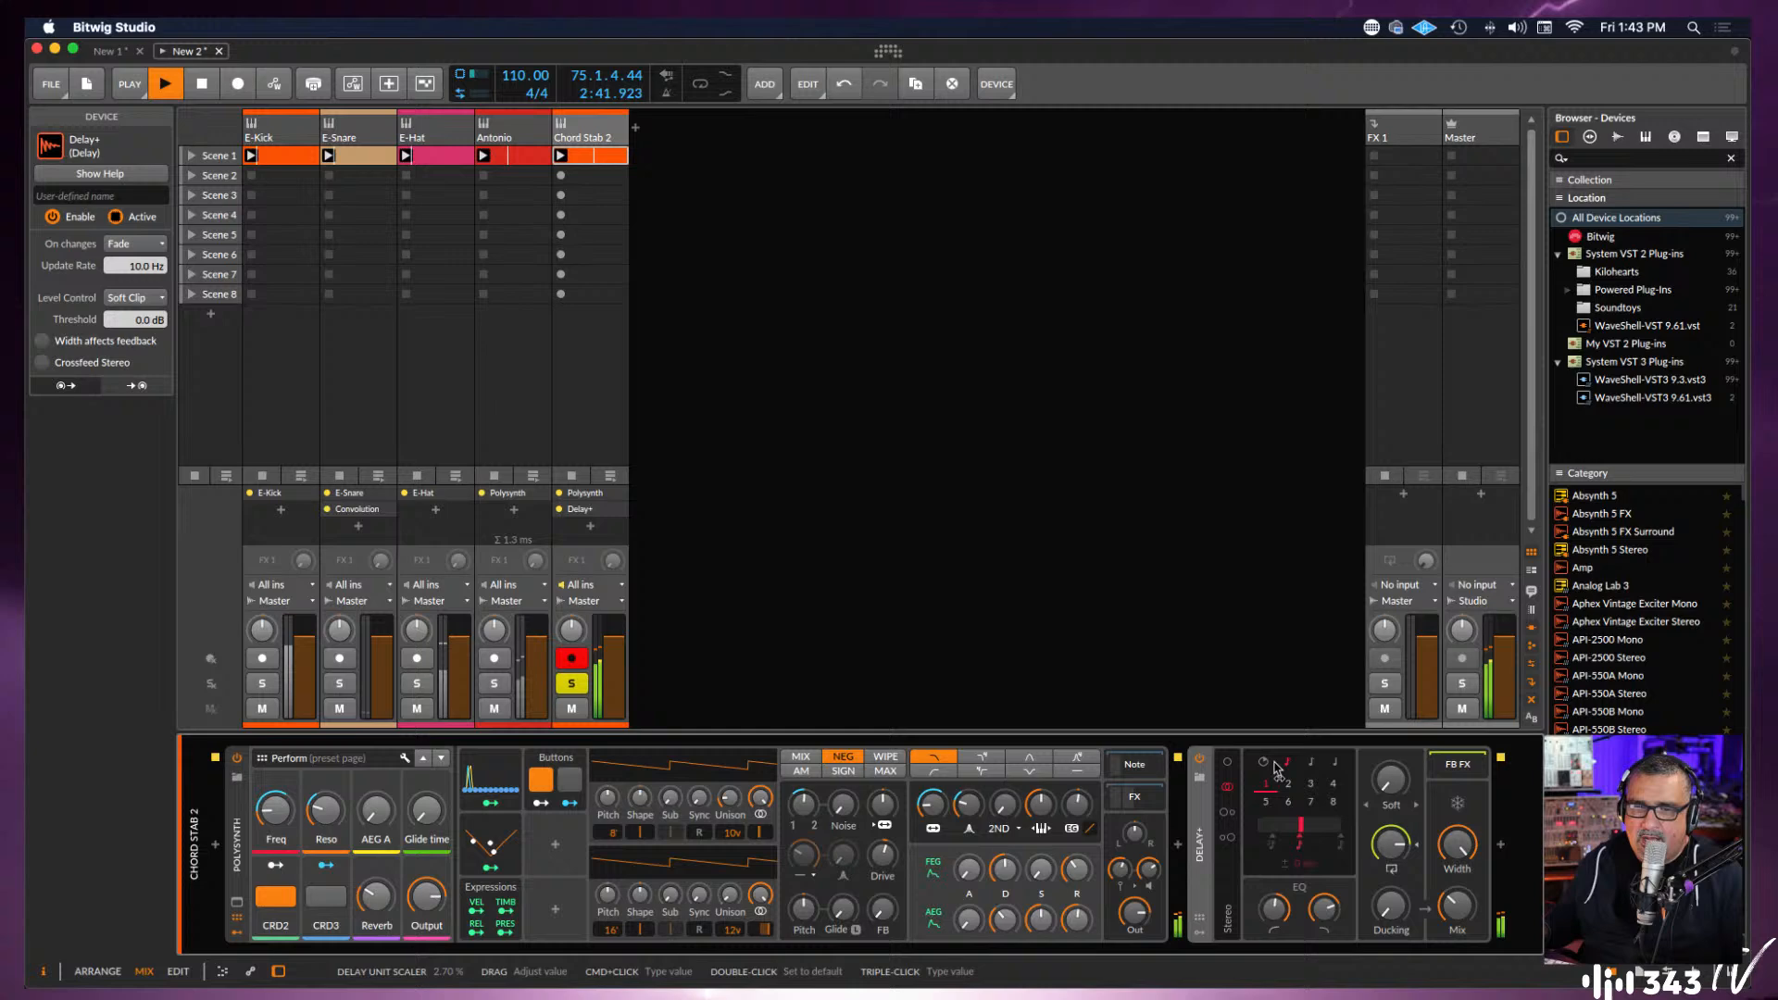
Audition Delay+'s Ping L pattern, choose Ping R, and set the feedback to 83.9 %.
left_click(1228, 813)
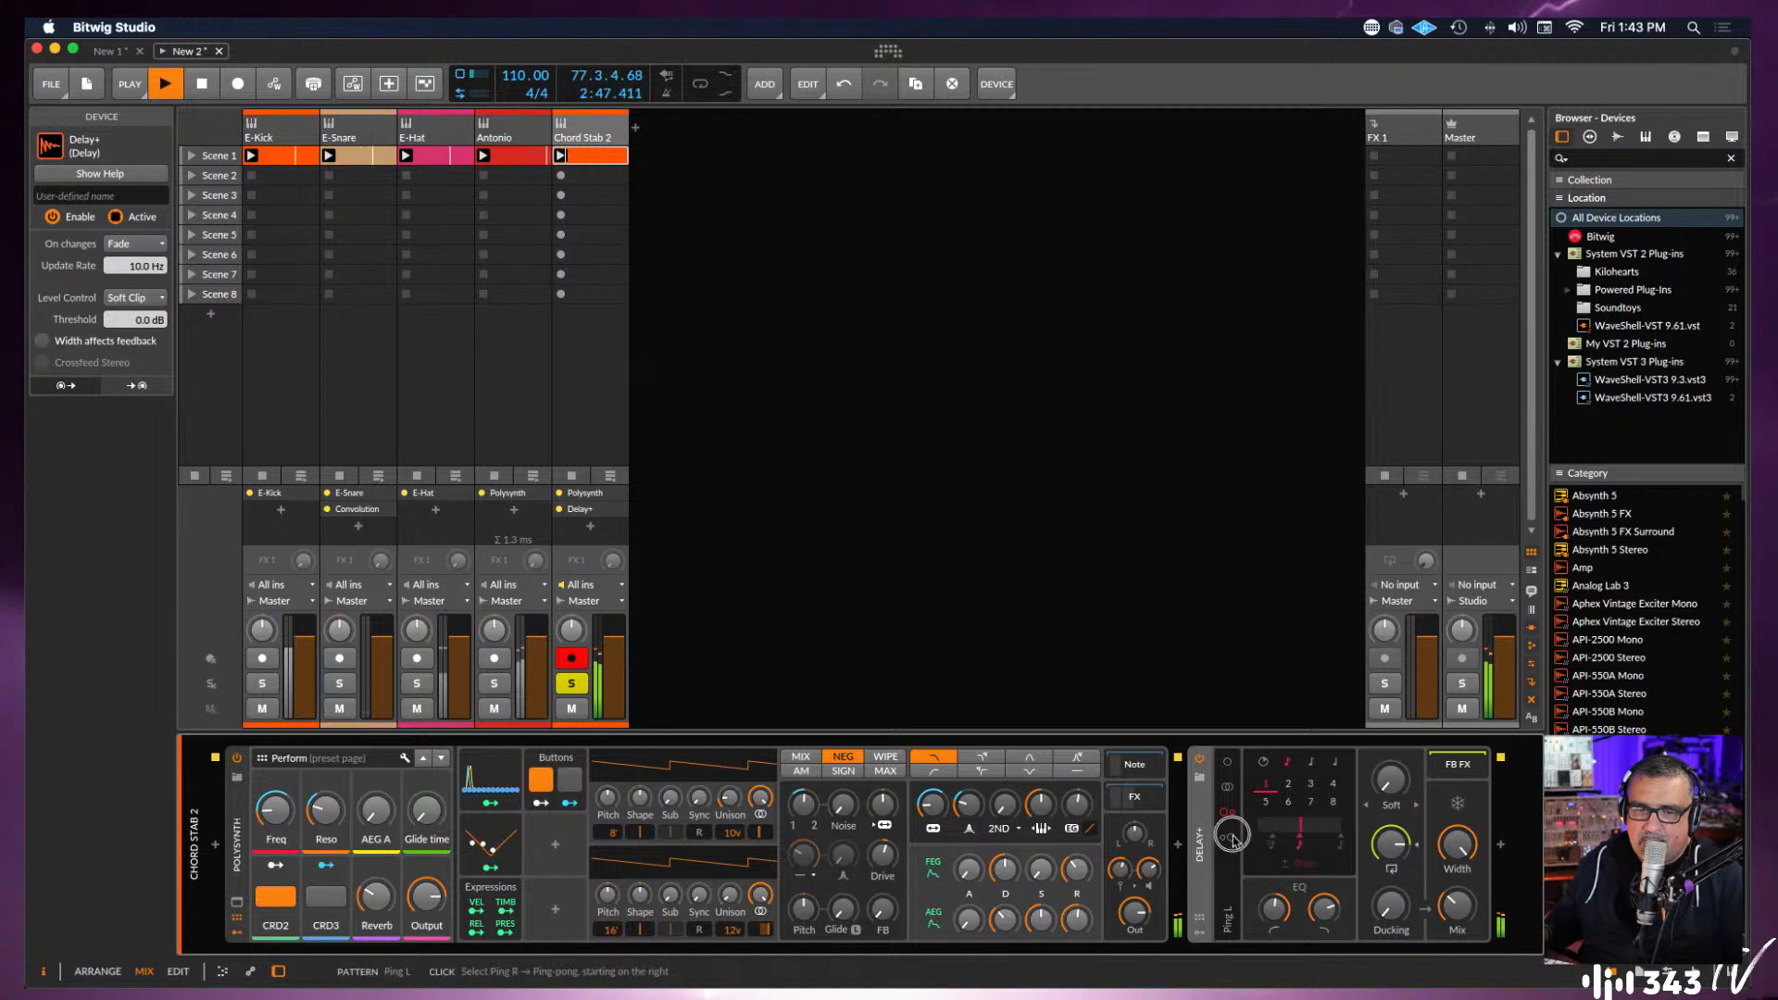
left_click(1229, 836)
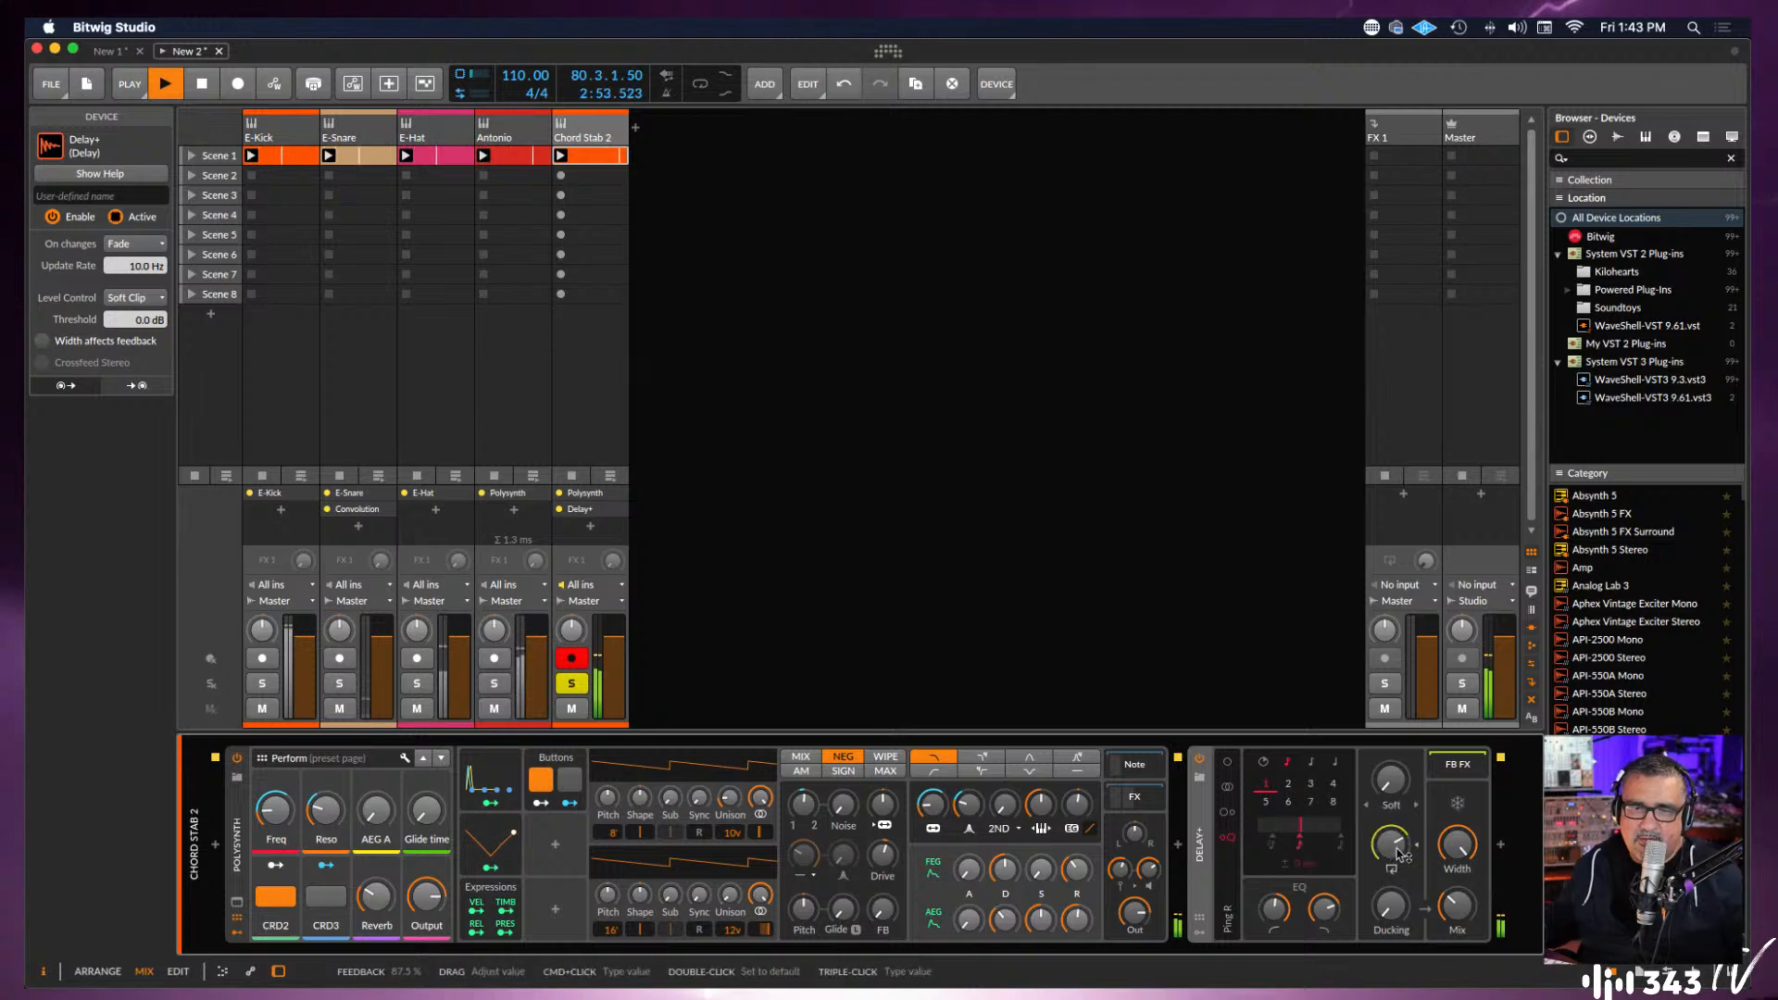
left_click_drag(1398, 852, 1398, 860)
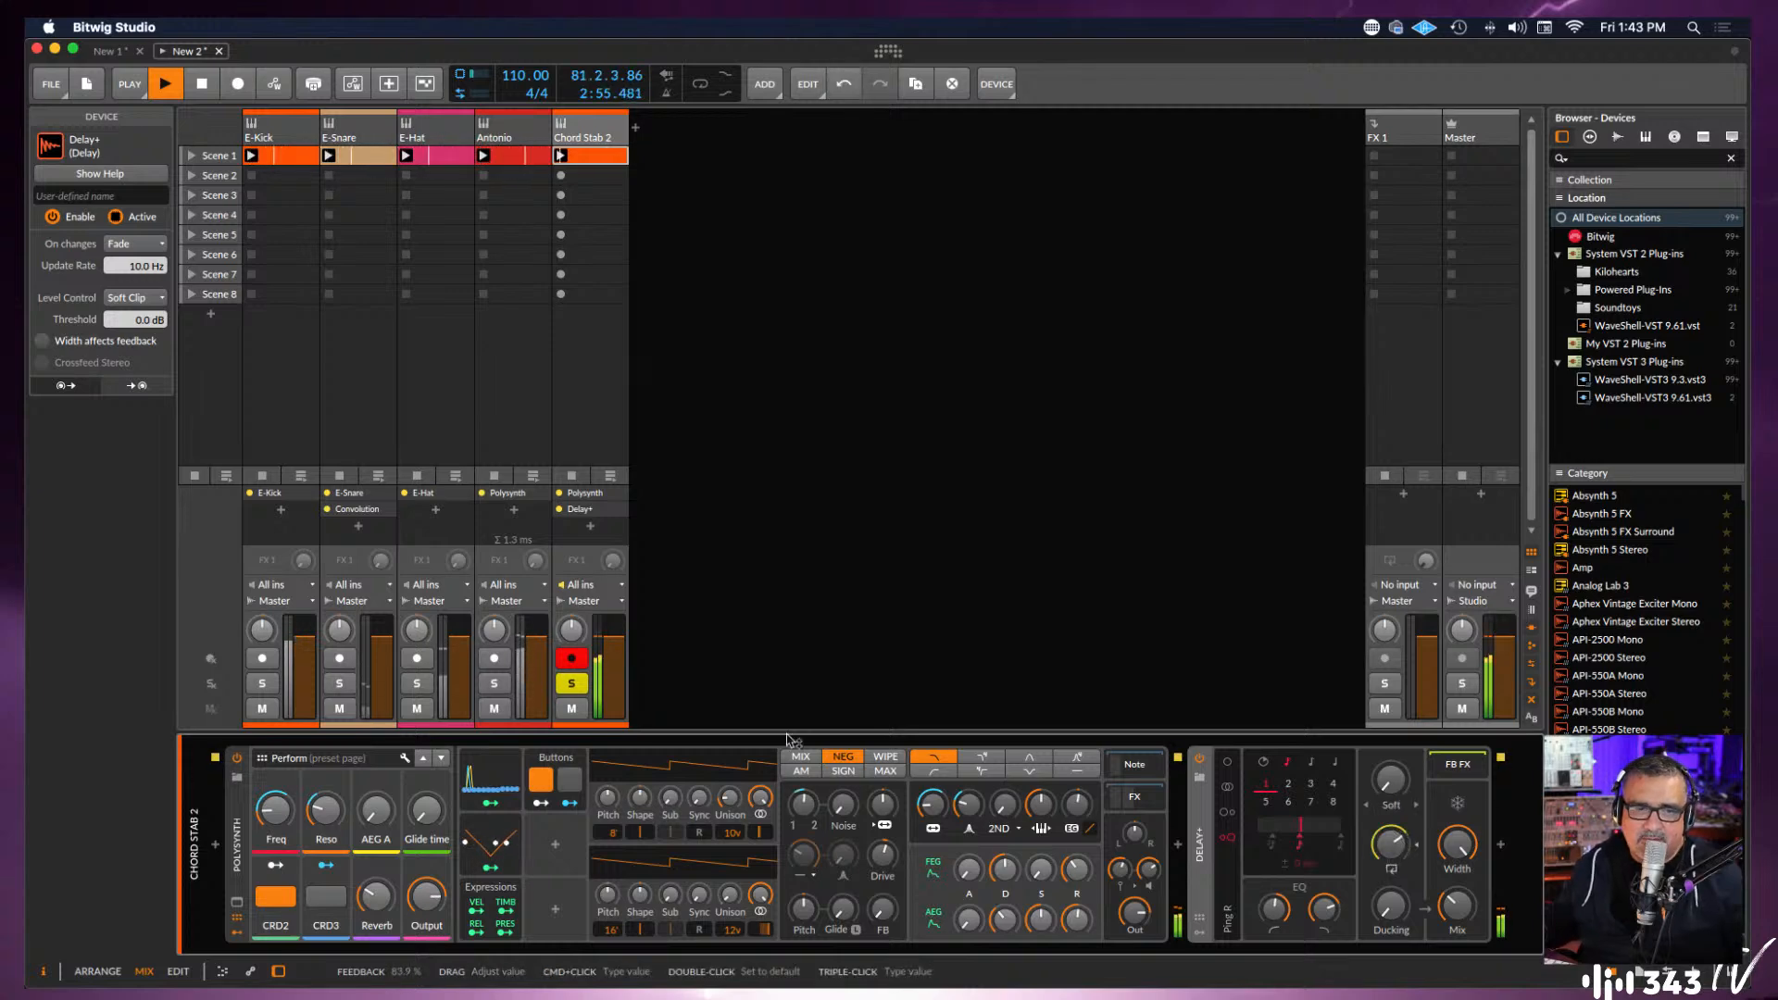
Unsolo the Chord Stab 2 track to hear the whole loop and try Delay+'s low-cut frequency.
left_click(572, 683)
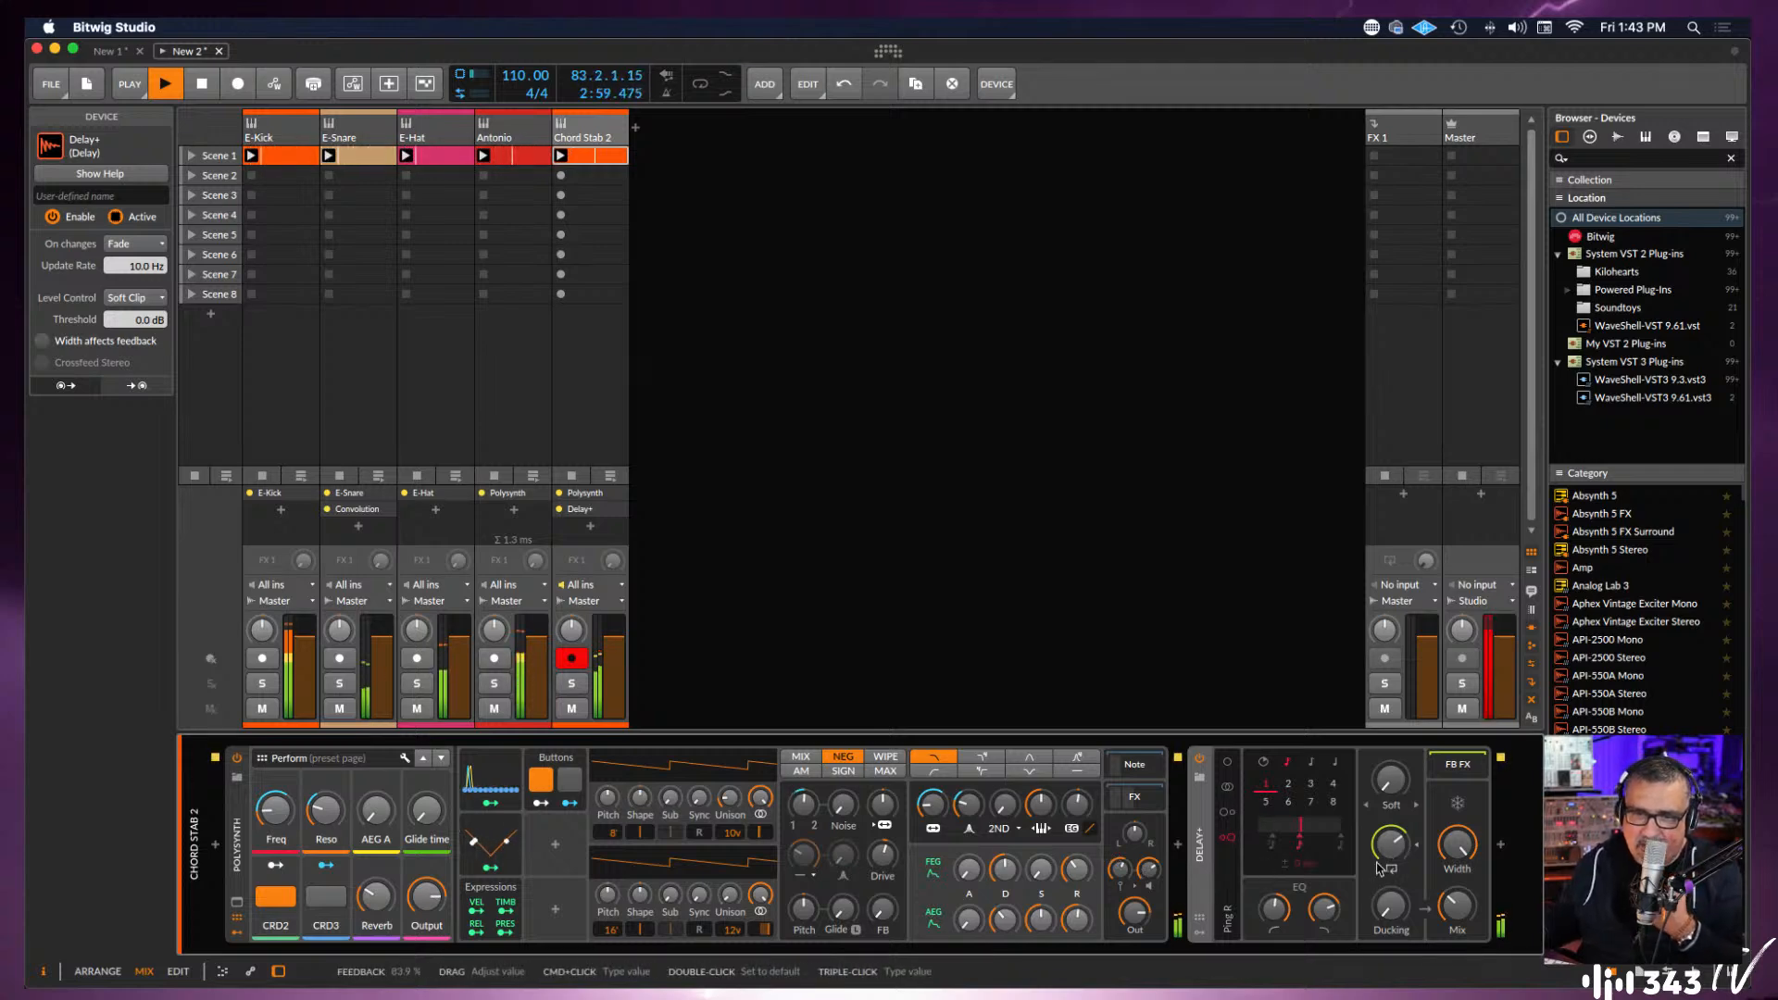
left_click_drag(1271, 906, 1271, 914)
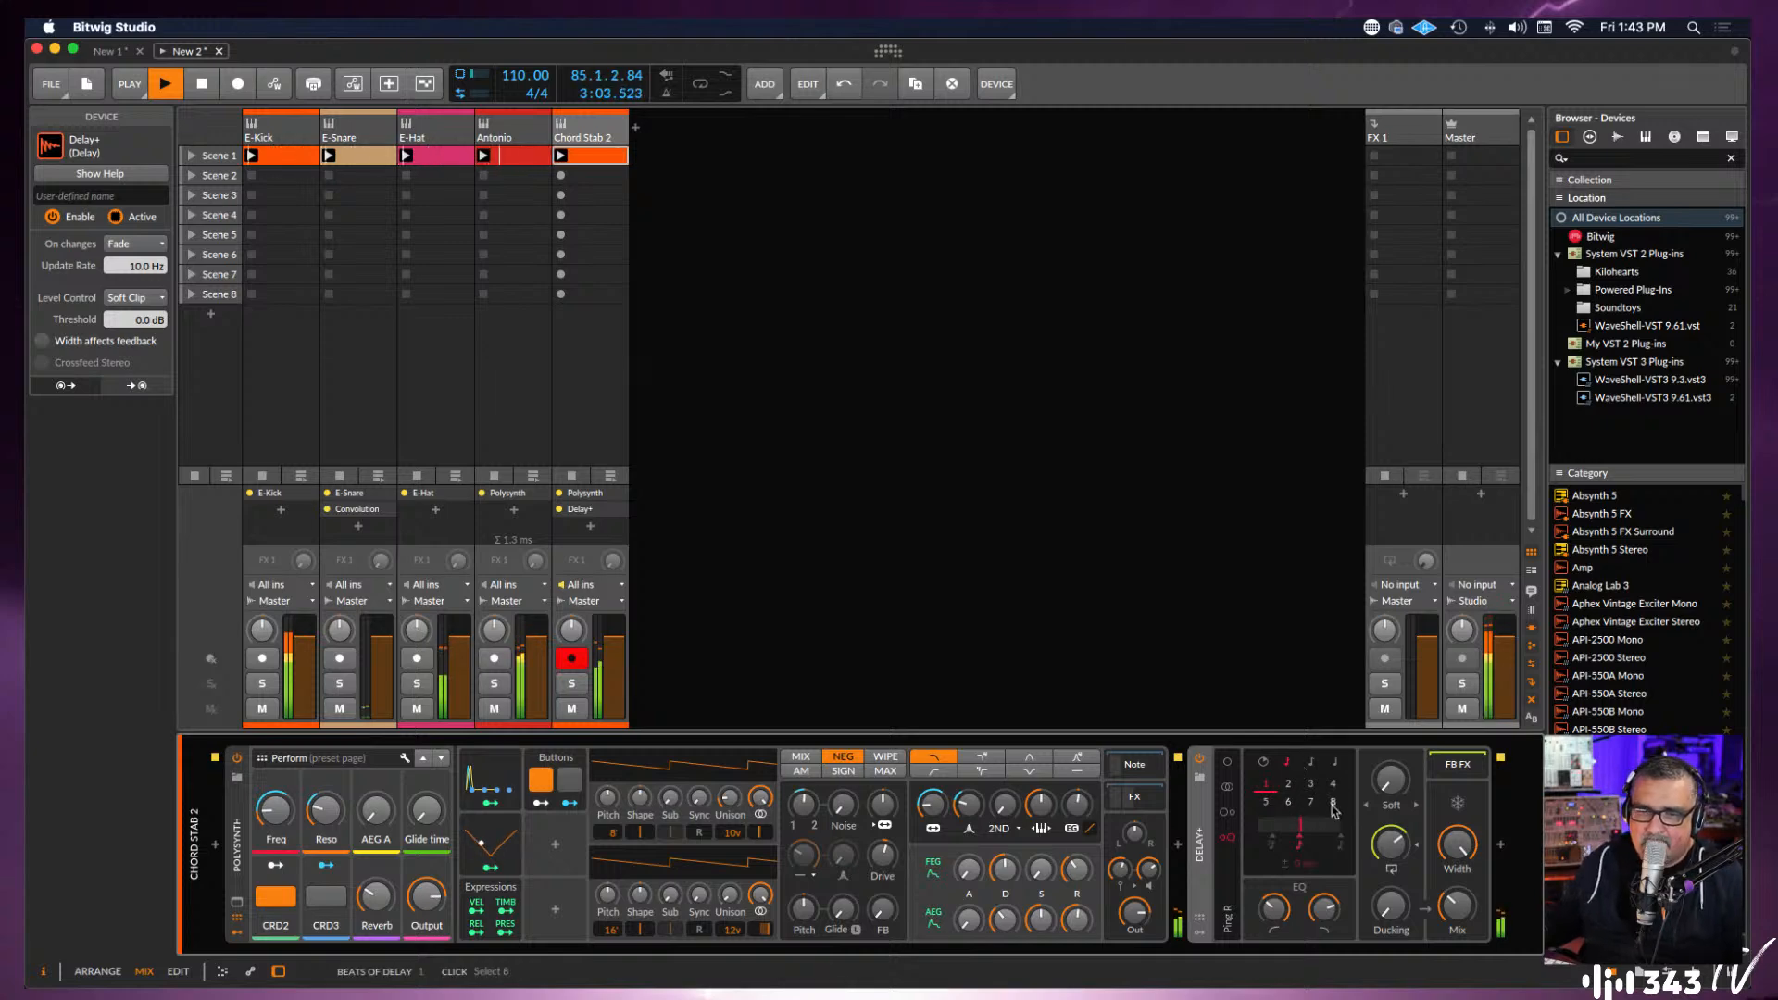
Compare sixteenth-note and seconds-based delay units in Delay+, setting the delay time to 746 ms and ending on seconds.
left_click(1264, 763)
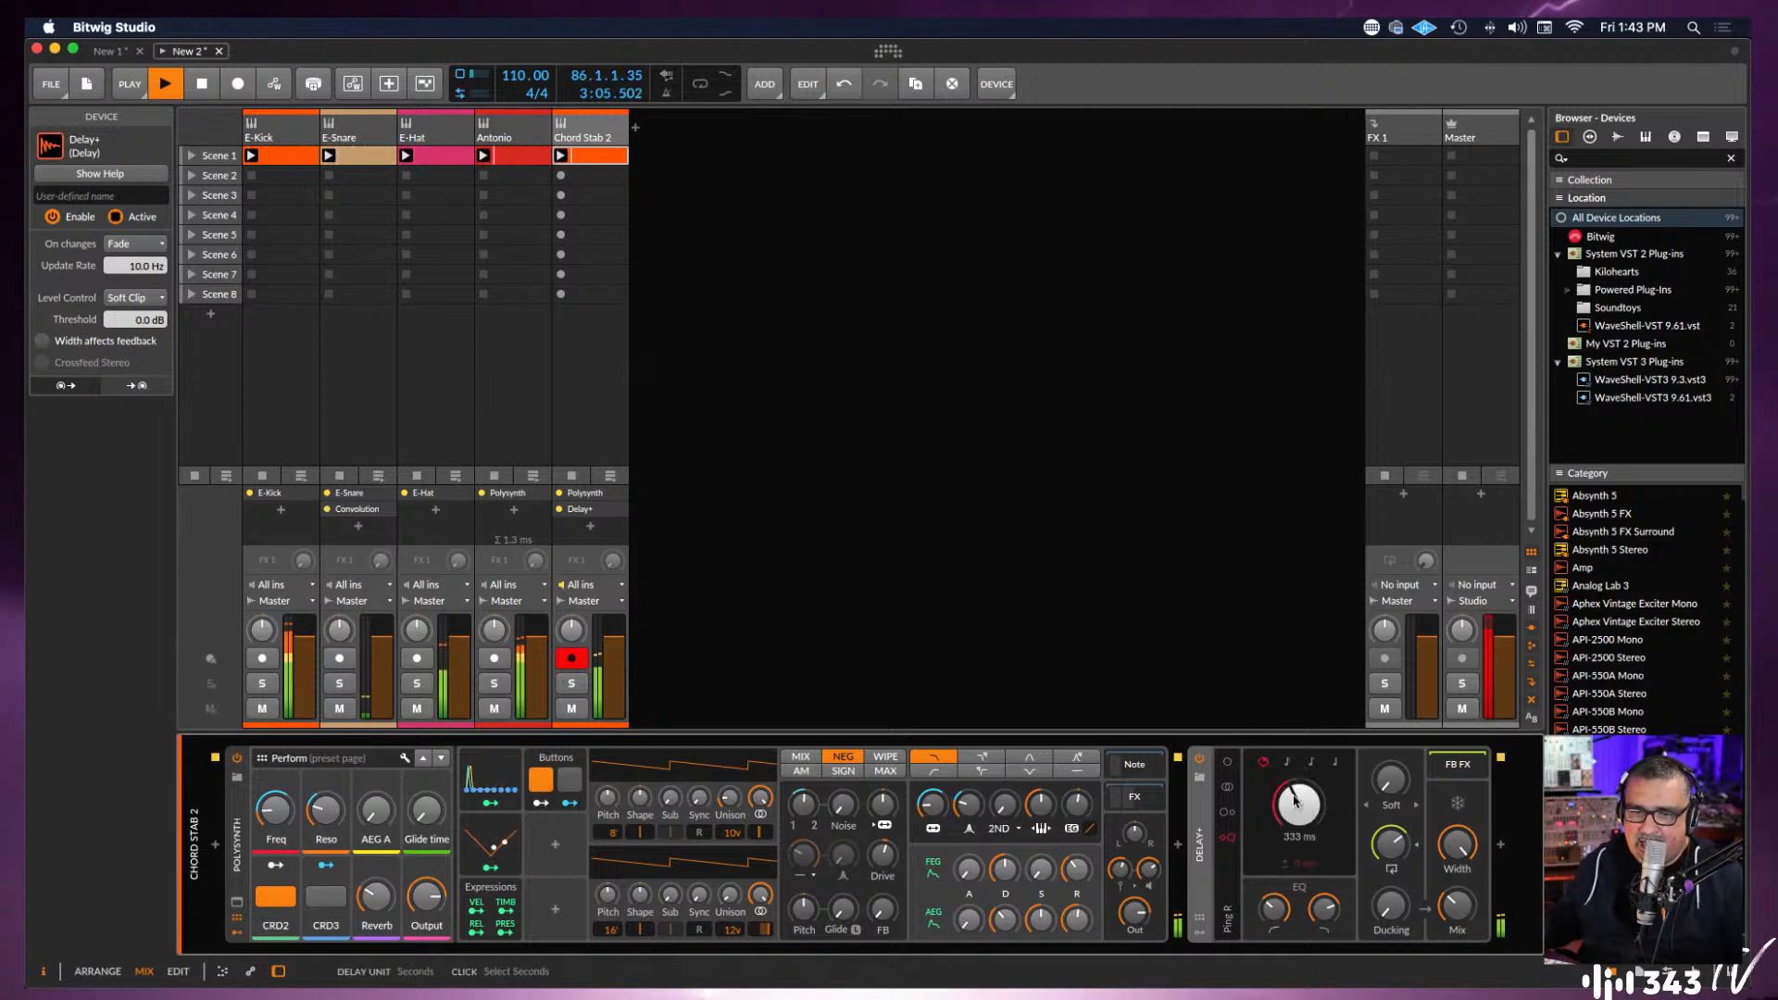
left_click(1289, 762)
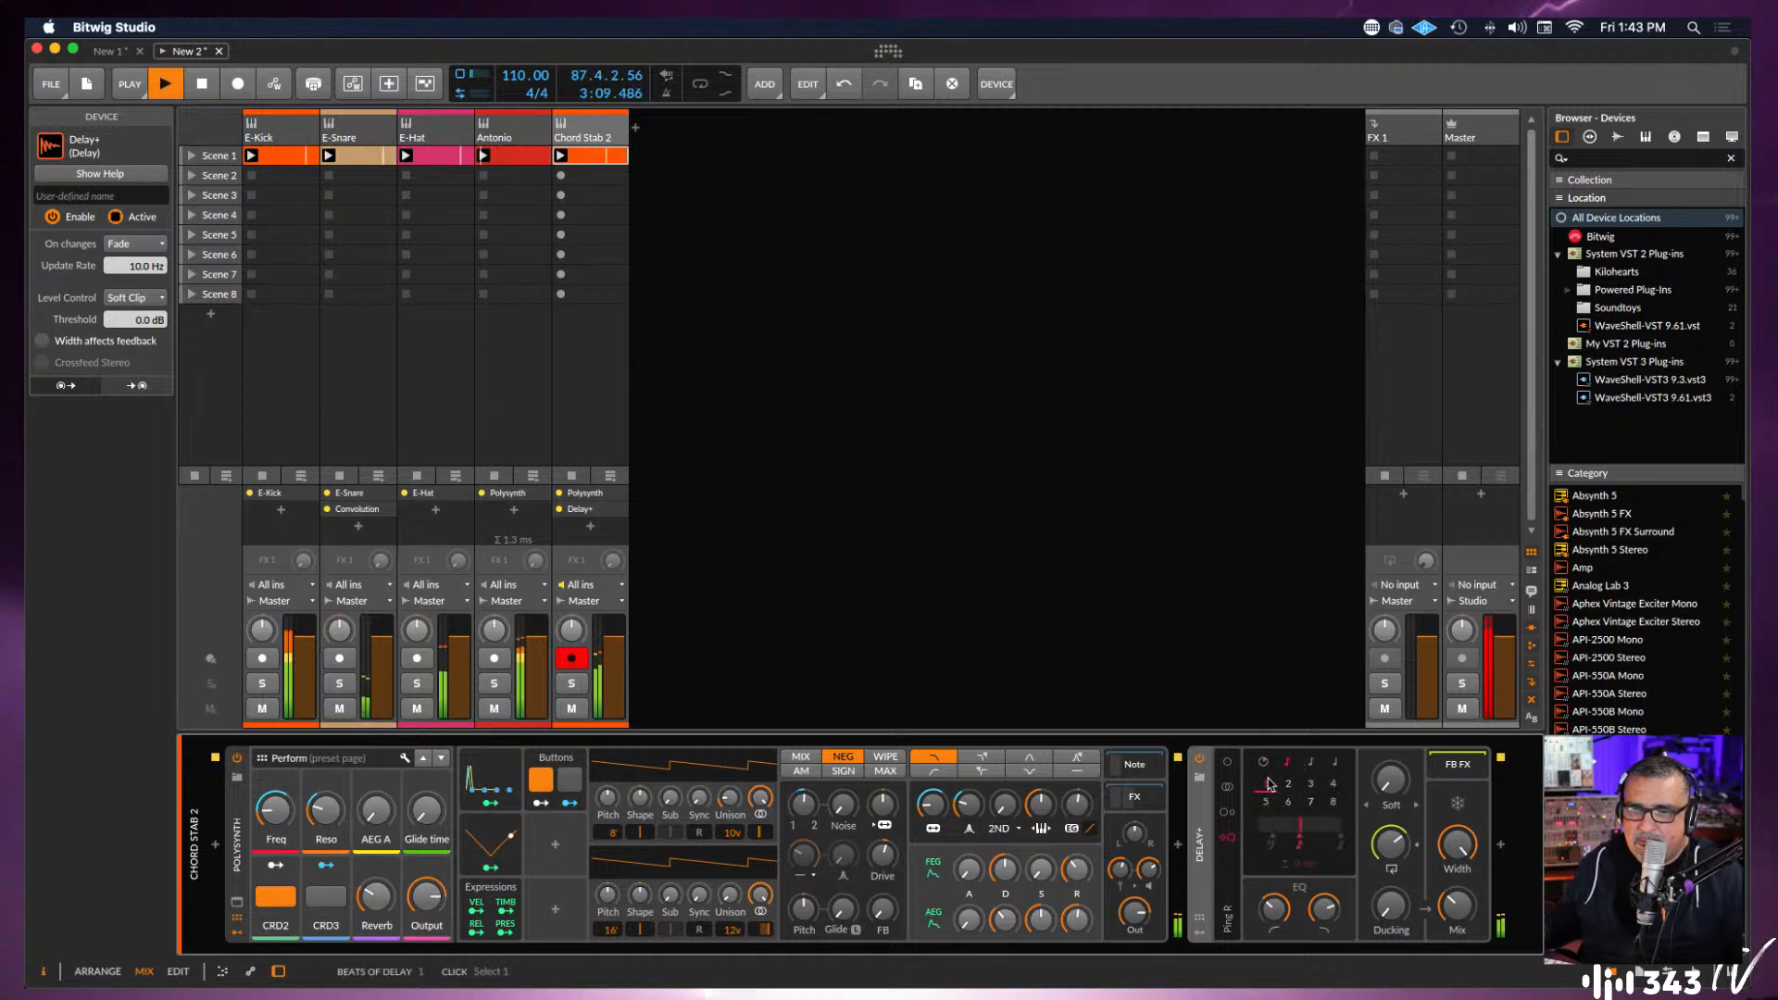
left_click(1264, 763)
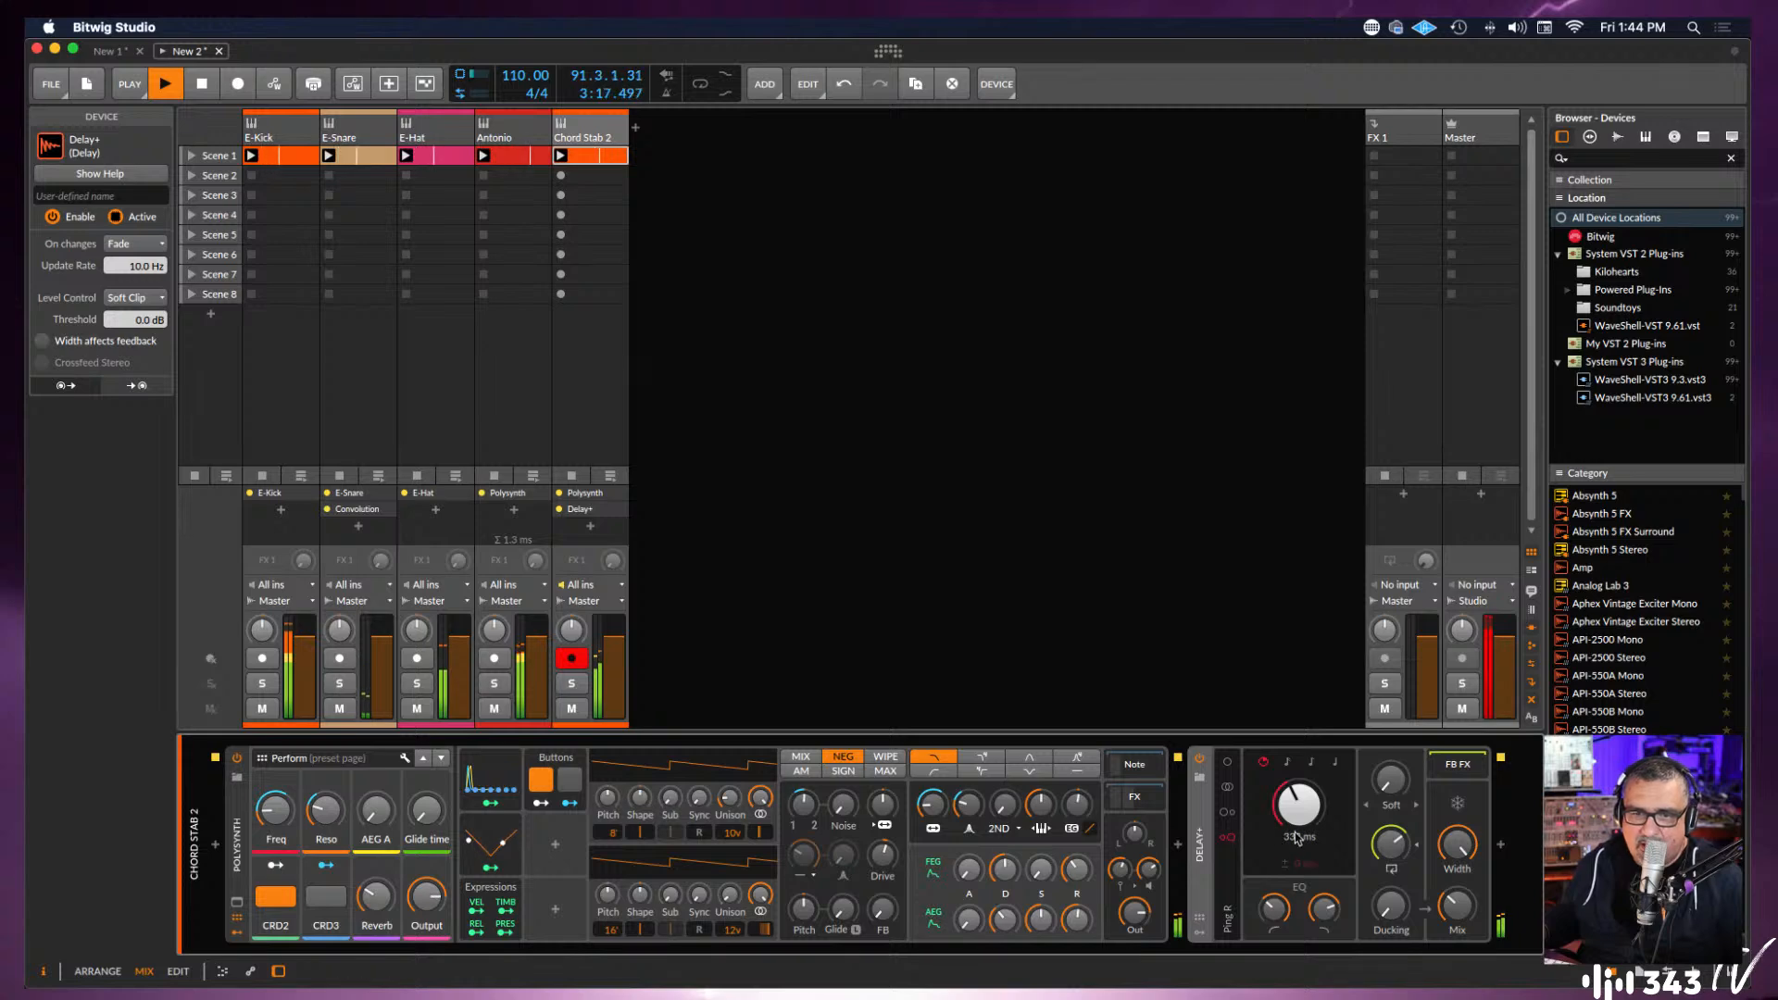
left_click(1291, 765)
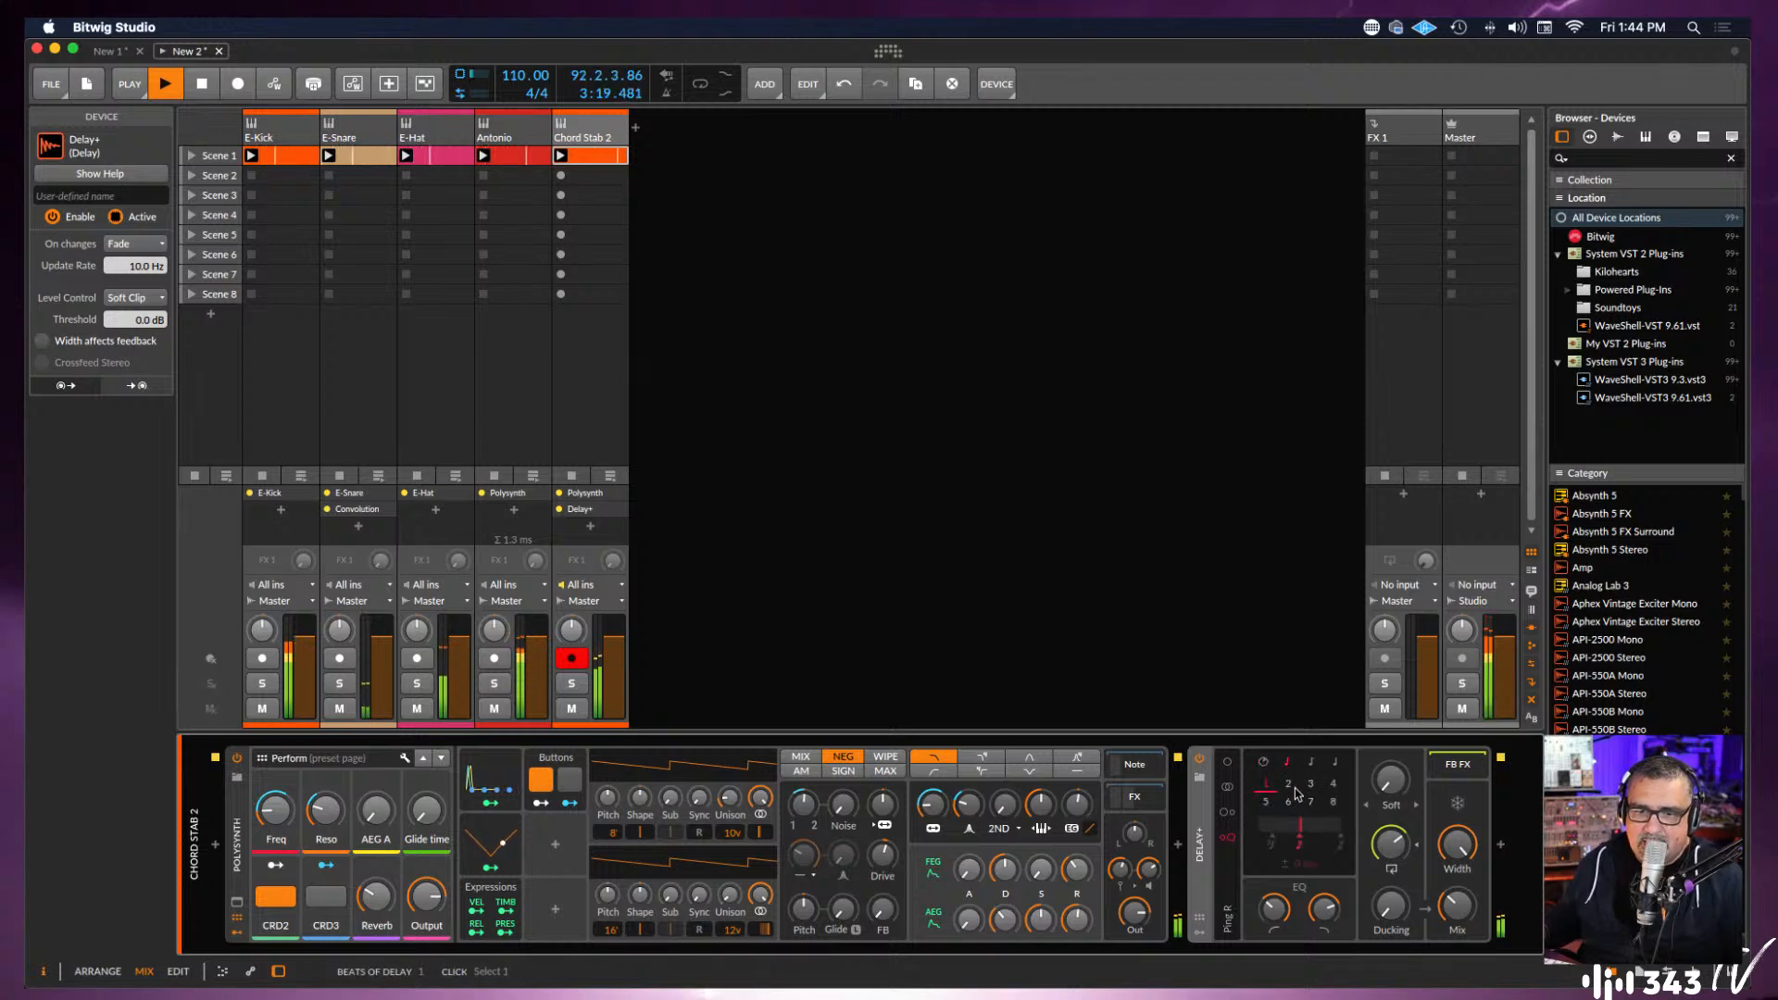
left_click(1263, 762)
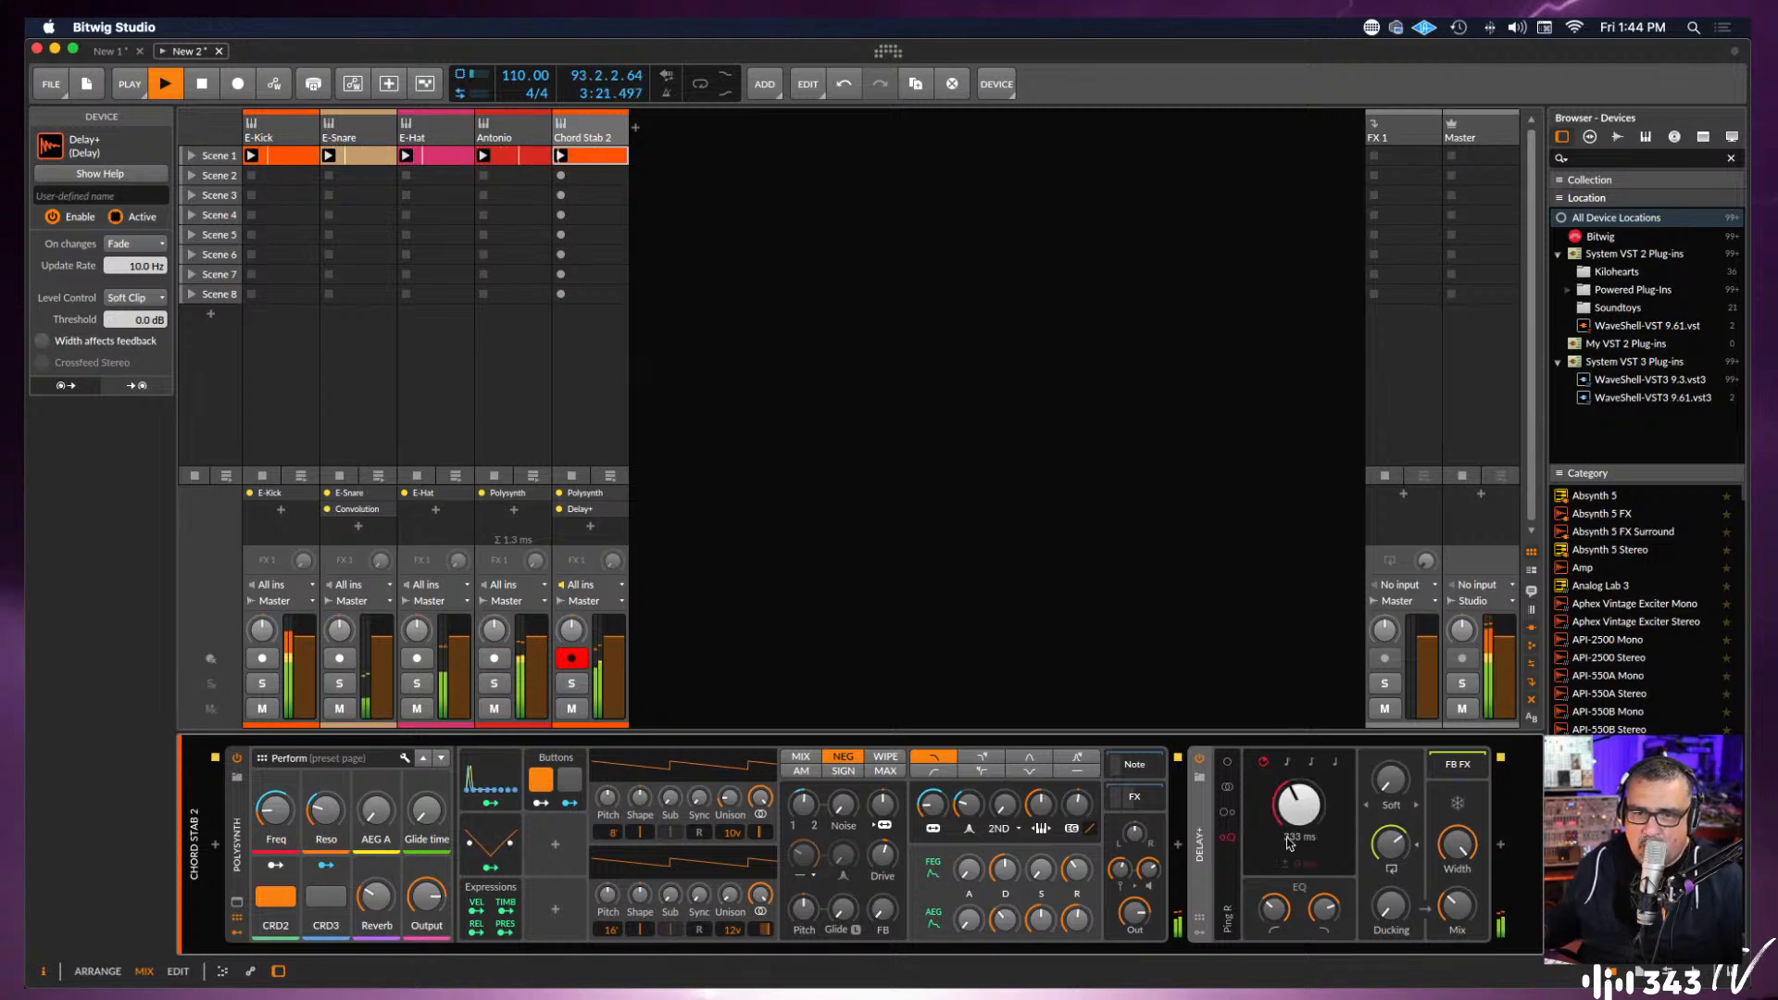
left_click_drag(1301, 817, 1297, 785)
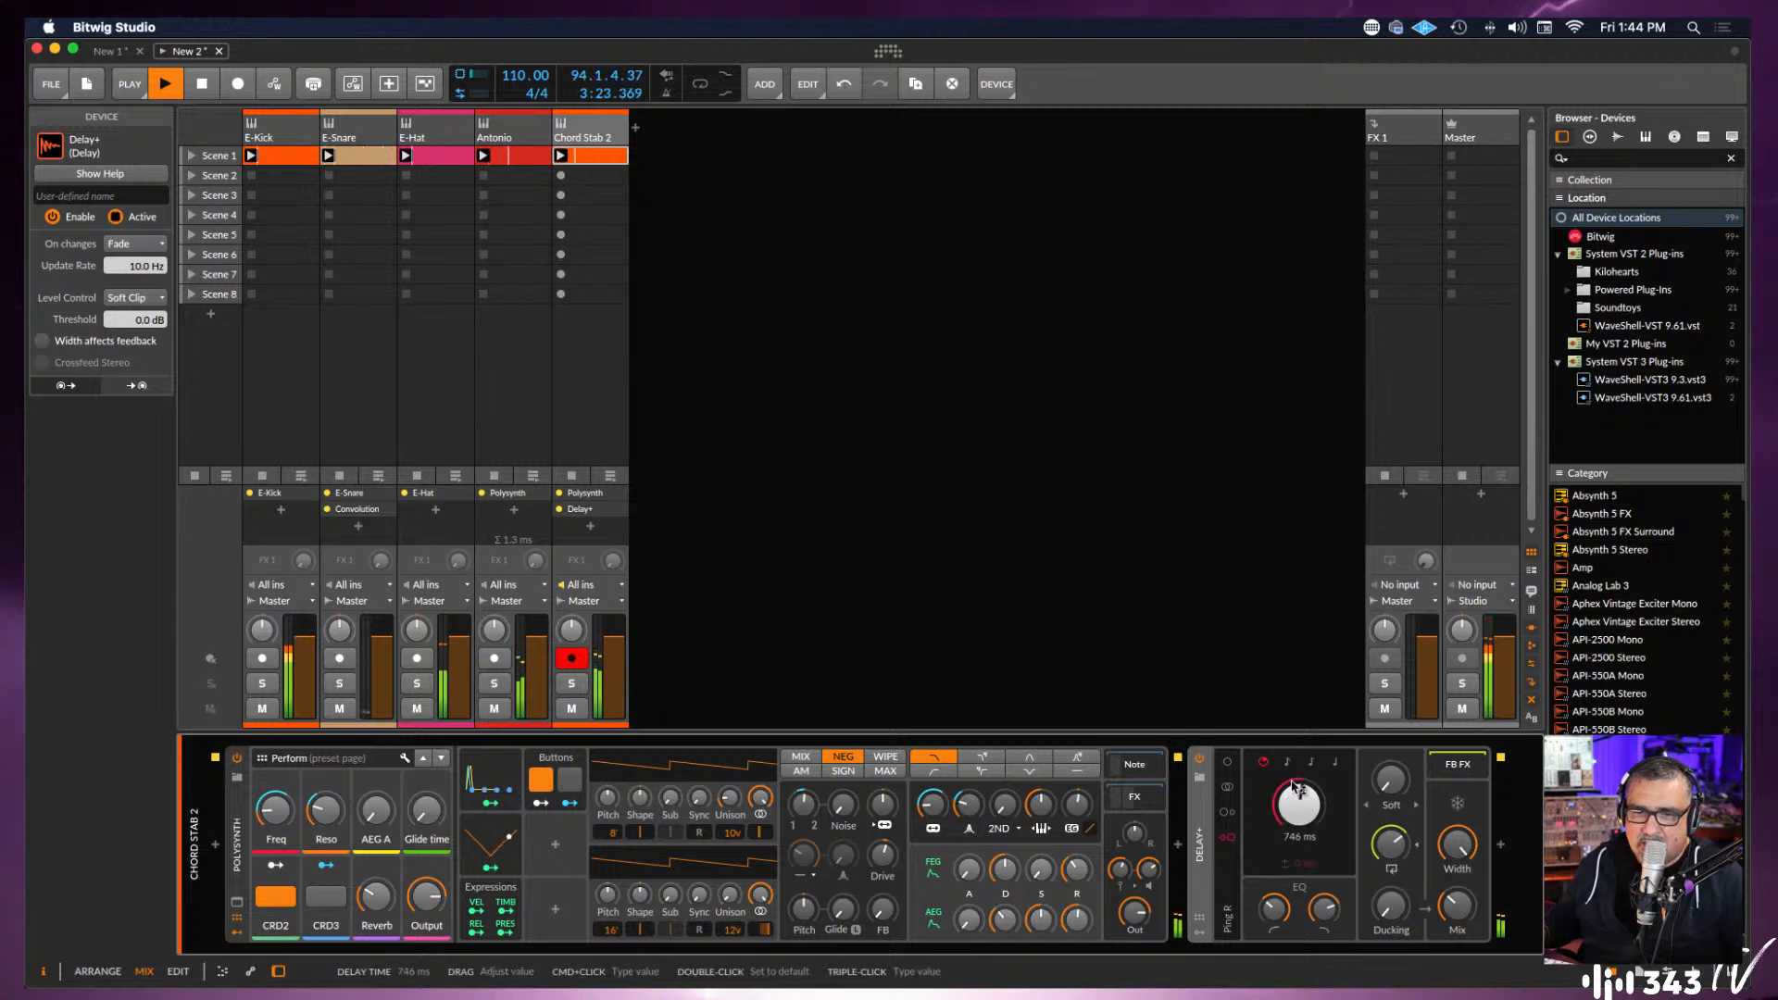
left_click(1289, 768)
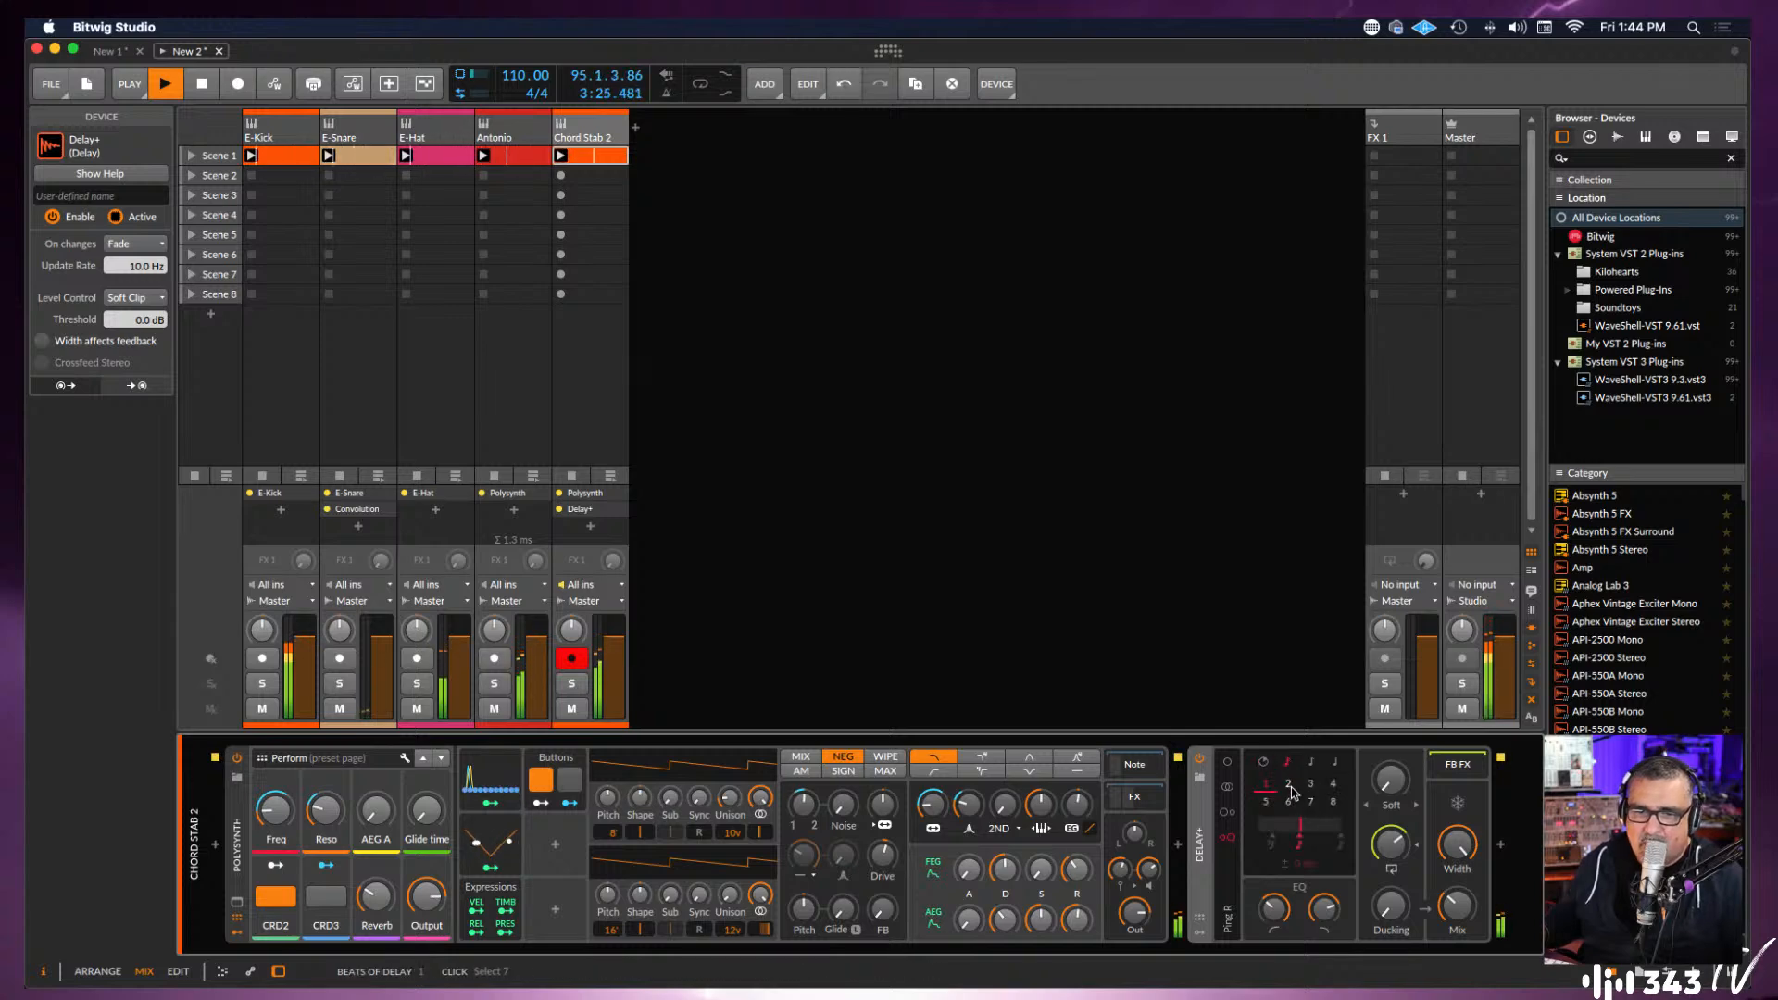
left_click(1265, 763)
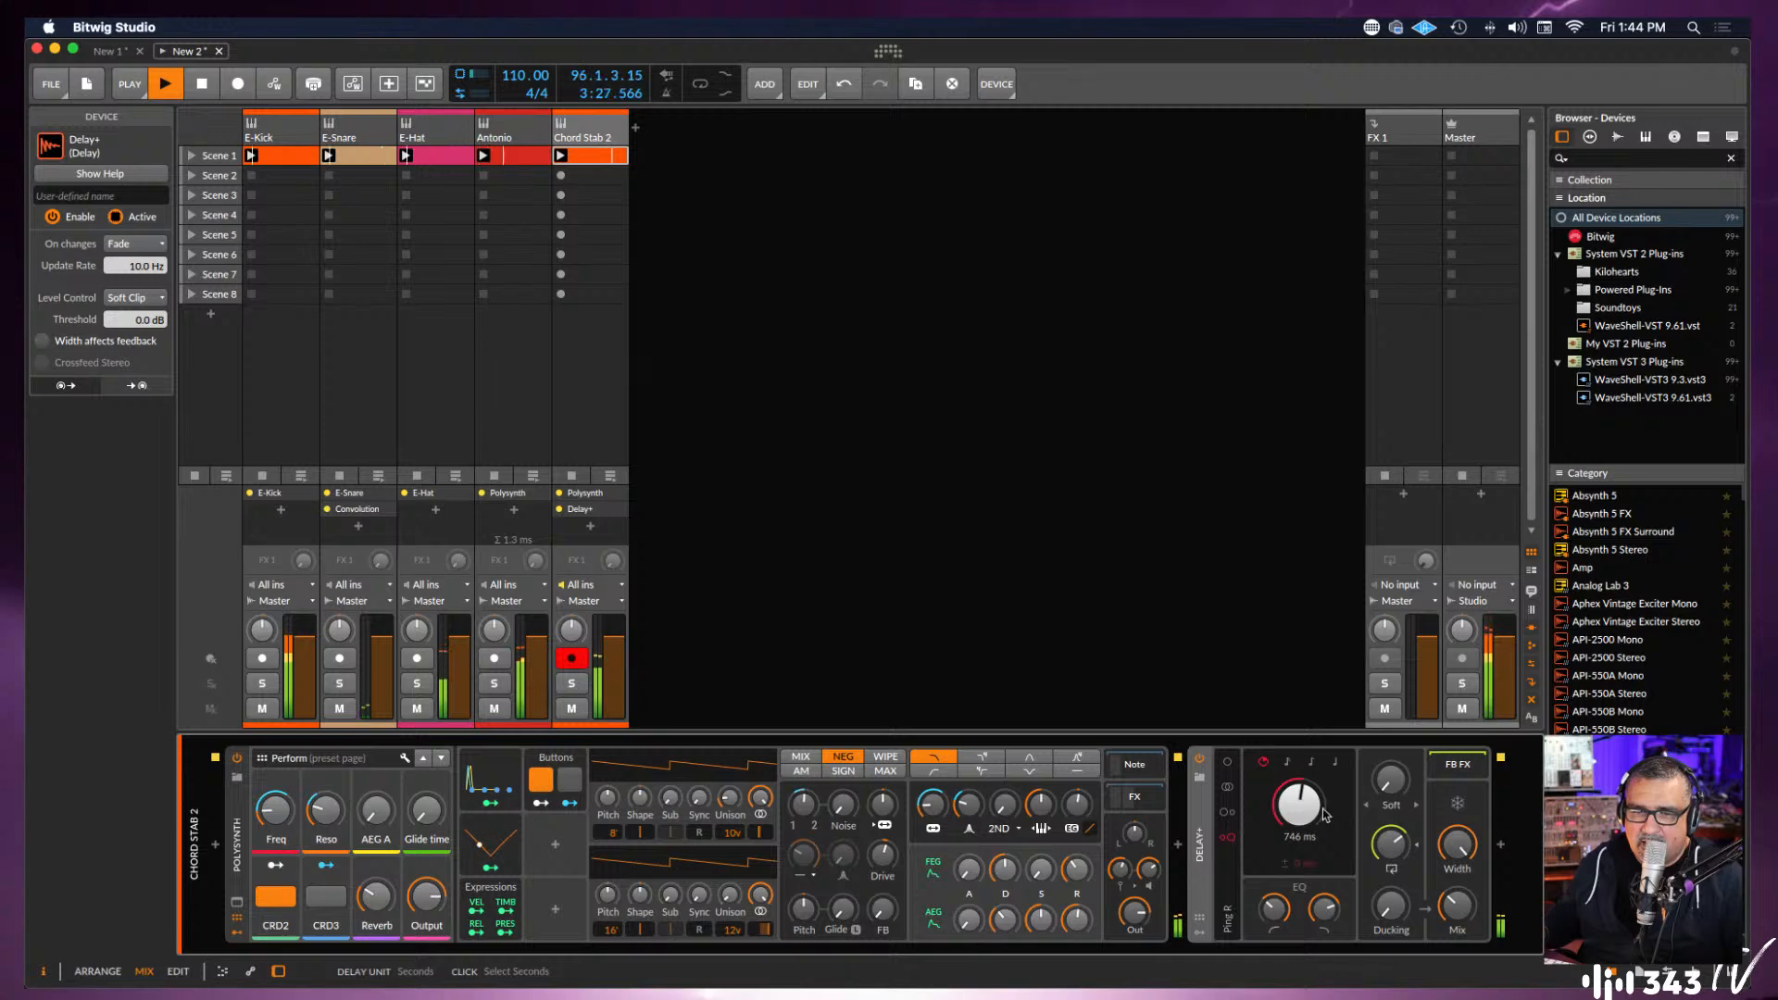
Set Delay+'s delay time to one sixteenth note and try the Polysynth filter frequency against the loop.
left_click(1287, 763)
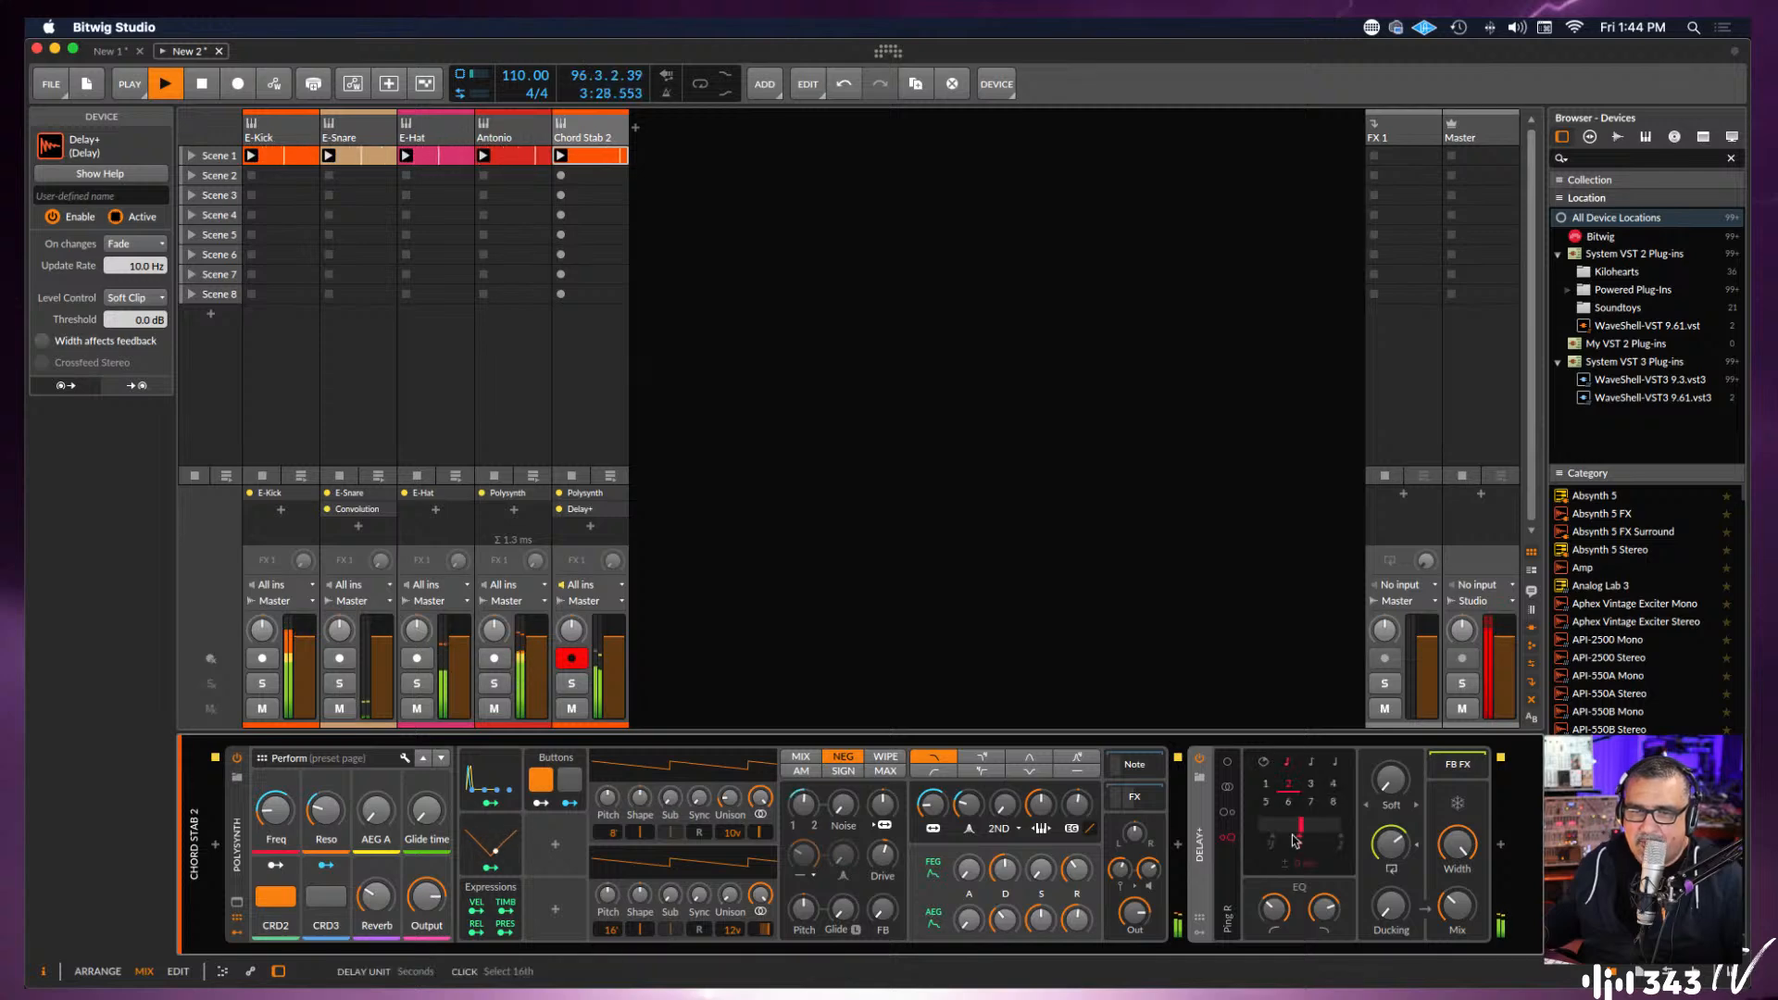
left_click(1267, 785)
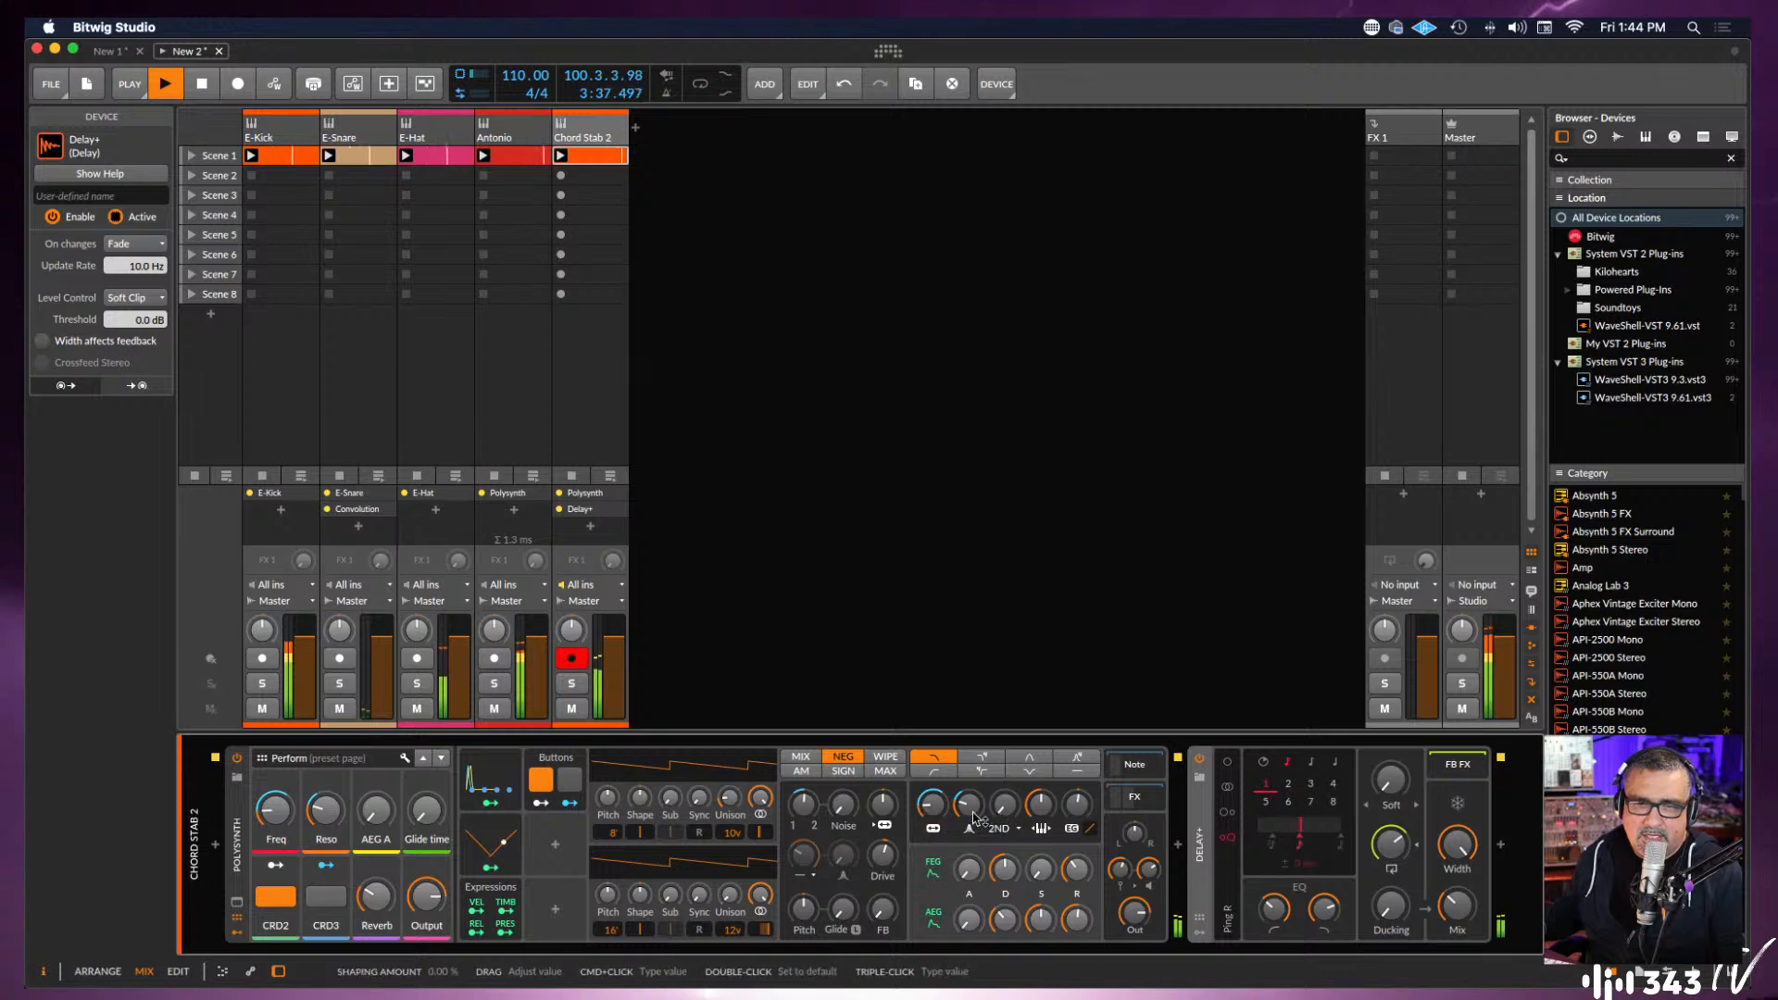
left_click_drag(934, 811, 929, 813)
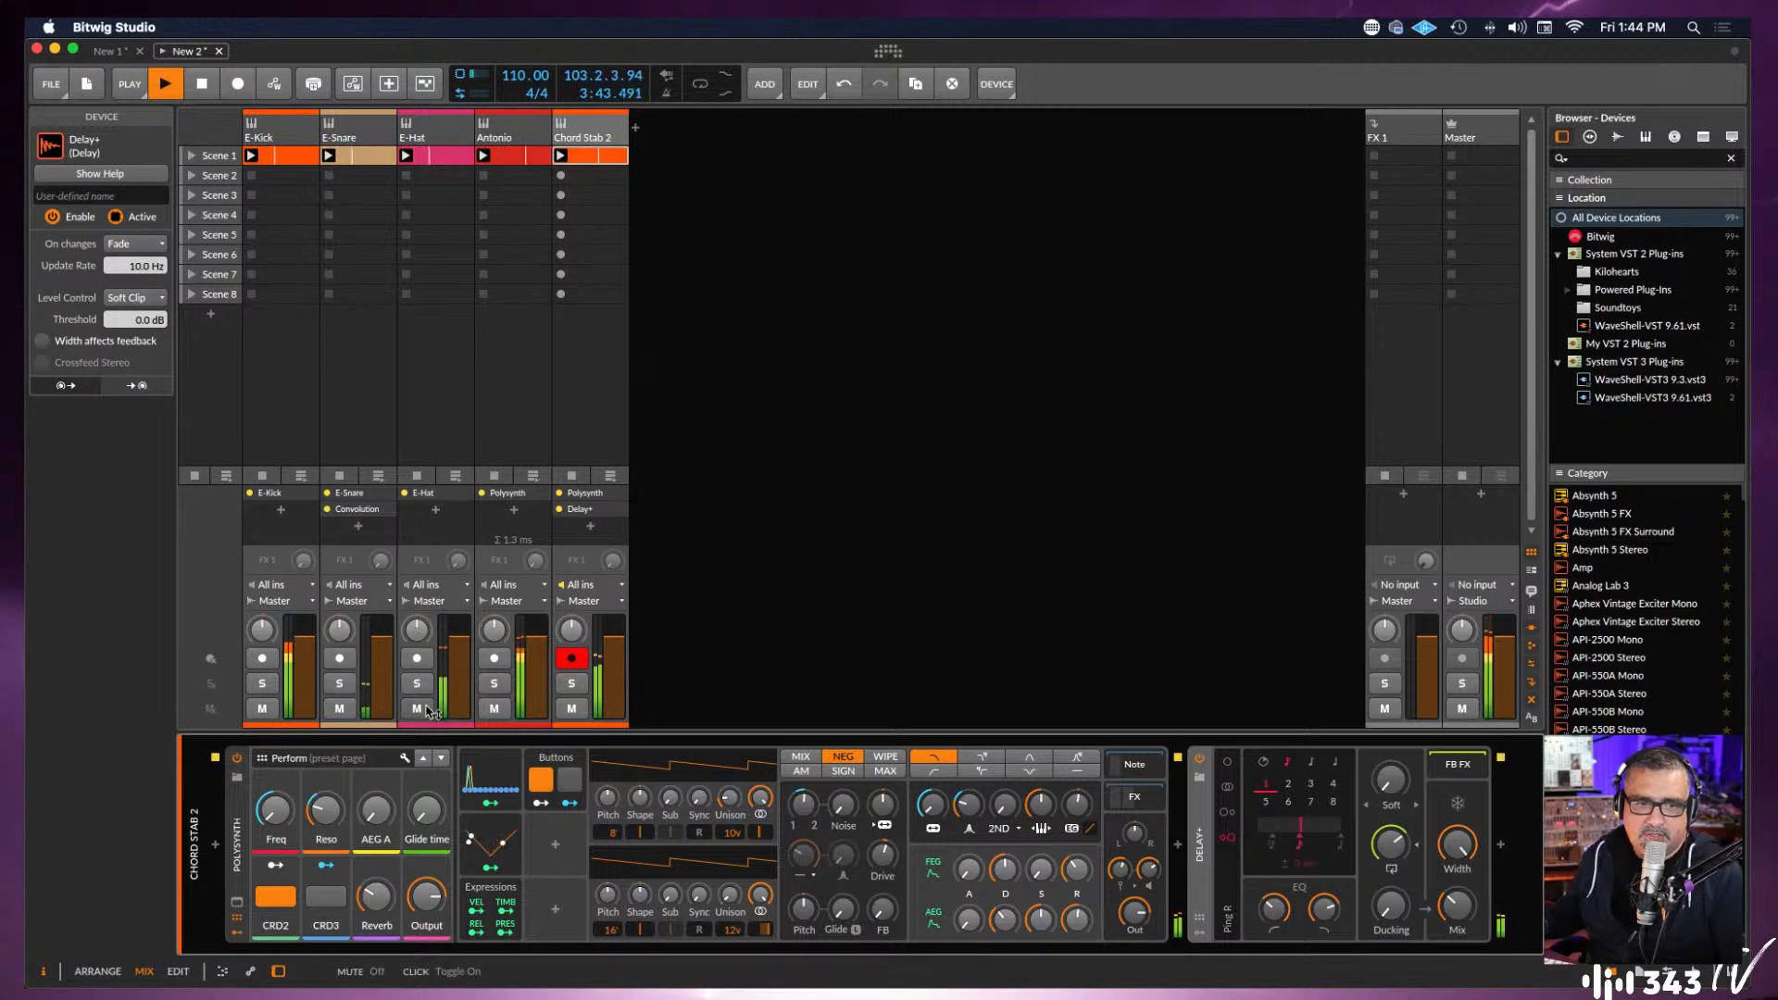
Mute the E-Hat and E-Snare tracks.
left_click(417, 709)
left_click(339, 709)
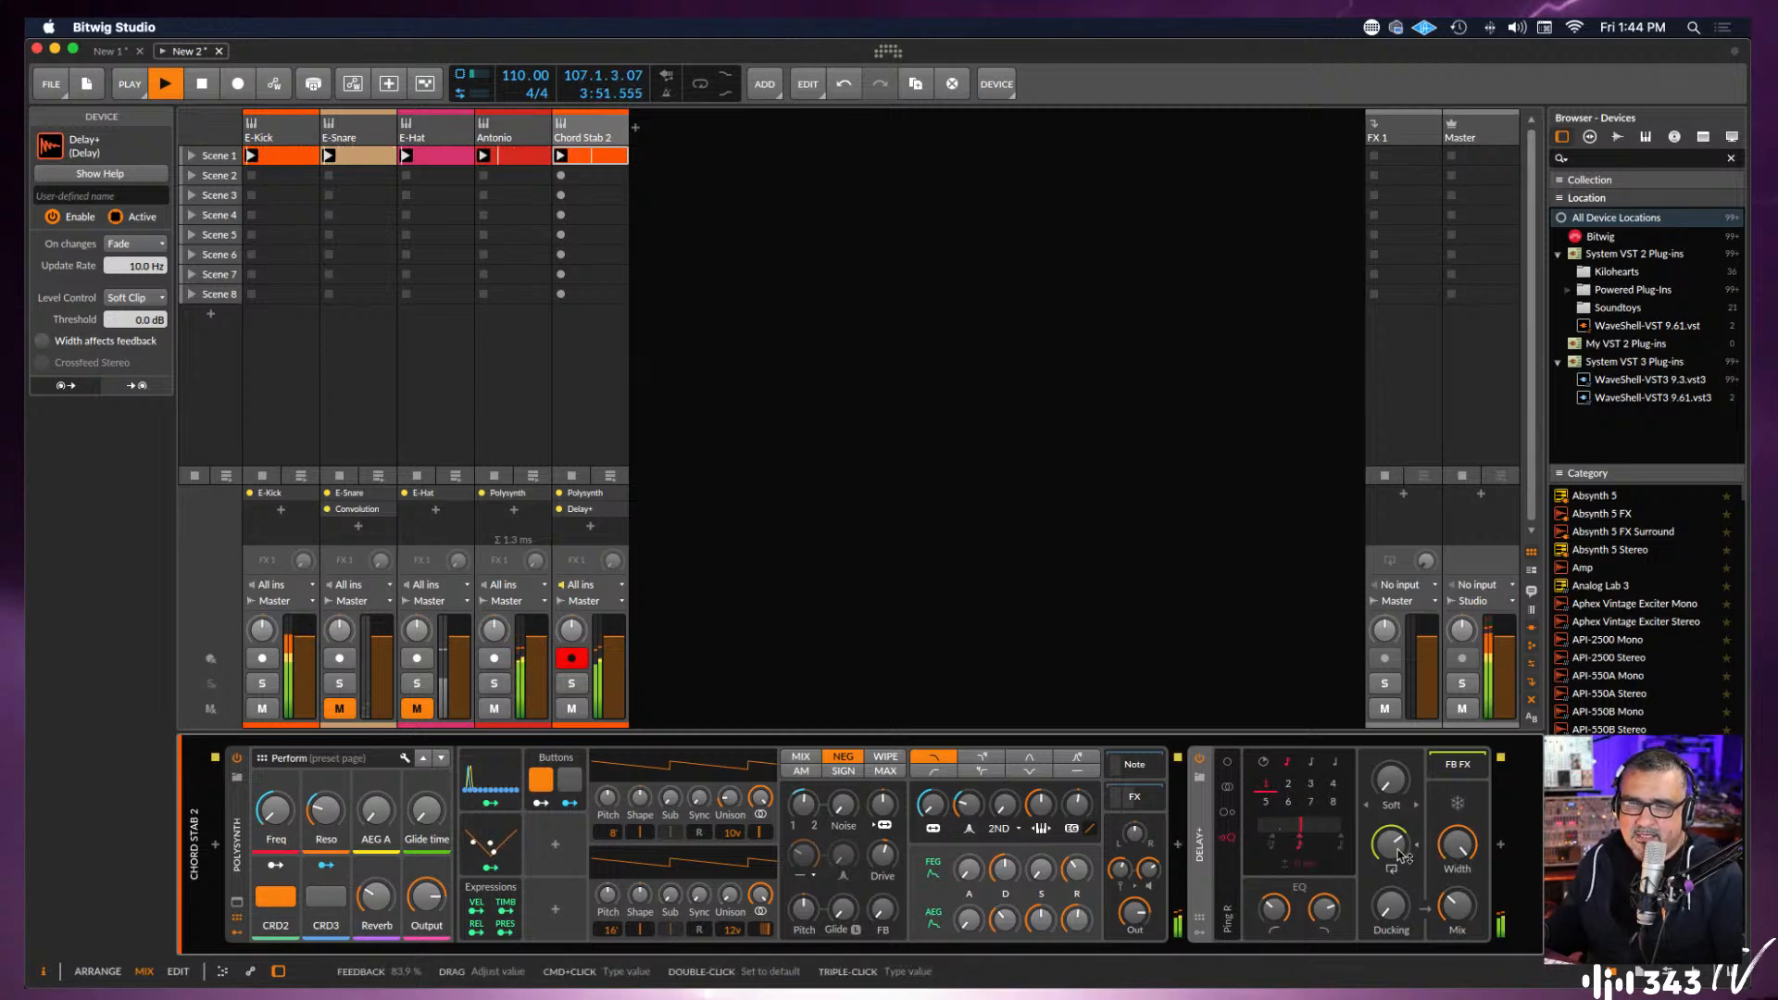
Set Delay+'s feedback to 80.2 % and try several ducking amounts, ending at 45.5 %.
mouse_move(1404, 855)
left_mouse_down()
mouse_move(1389, 850)
mouse_move(1395, 897)
mouse_move(1397, 875)
left_mouse_up()
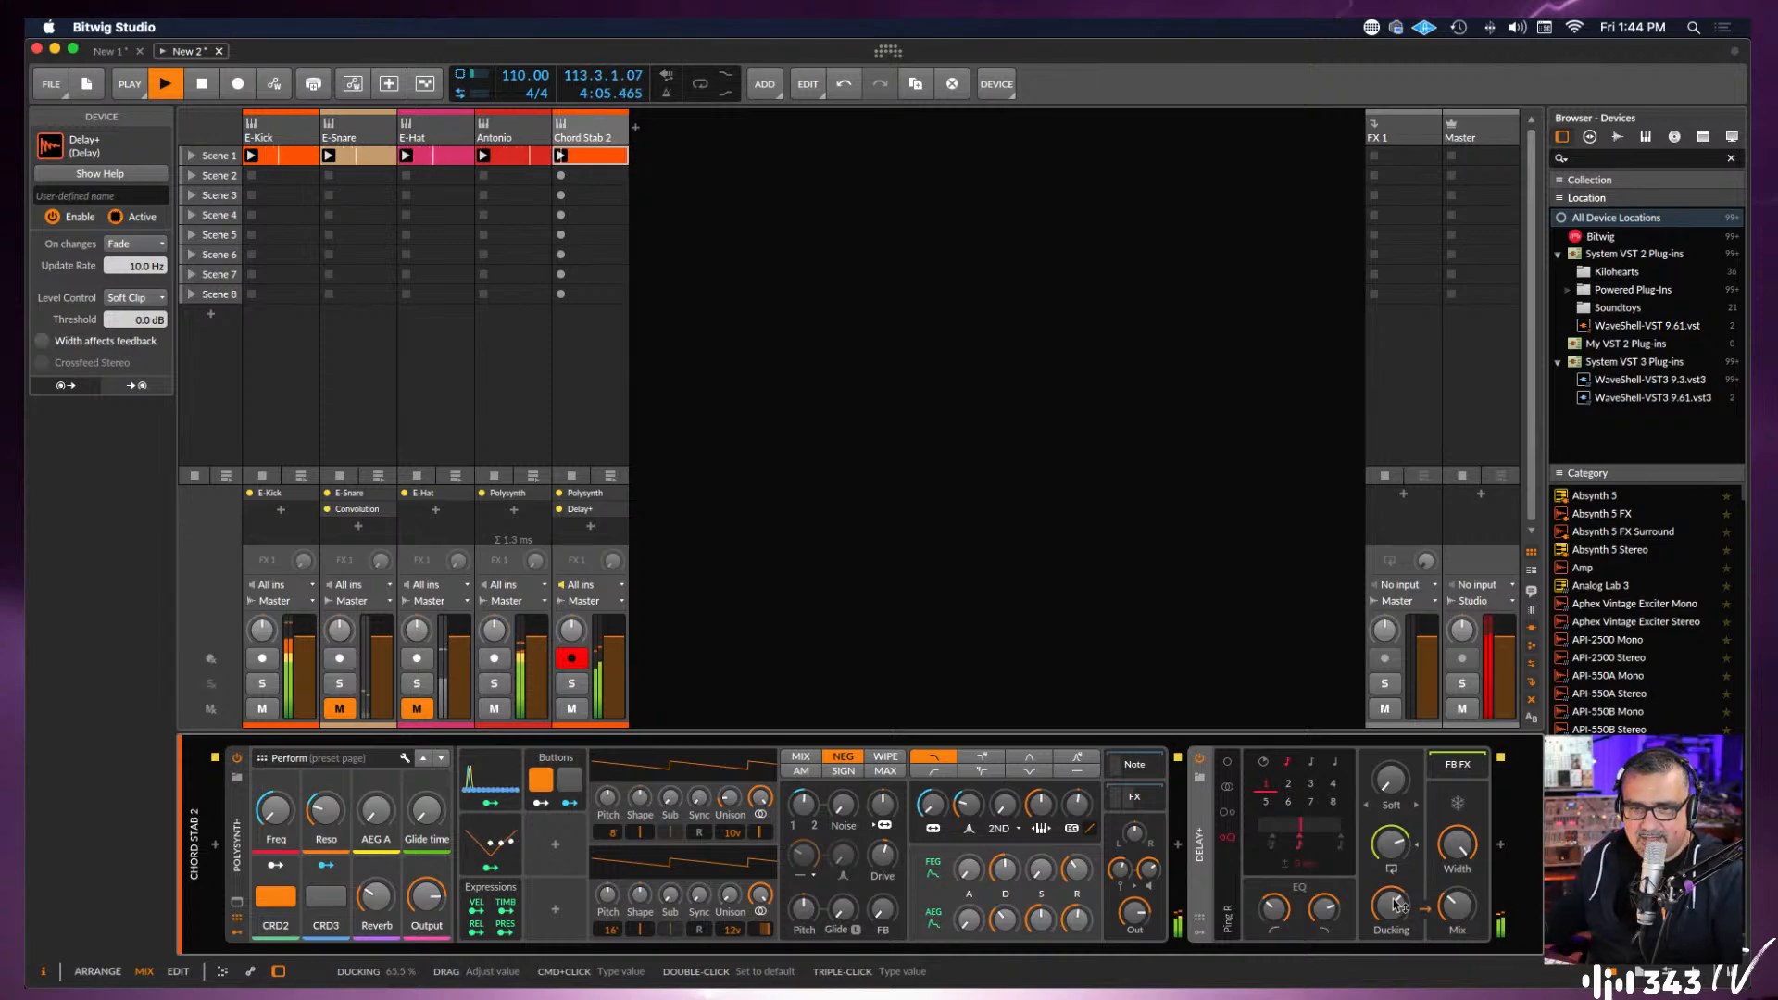
left_click_drag(1397, 911, 1399, 916)
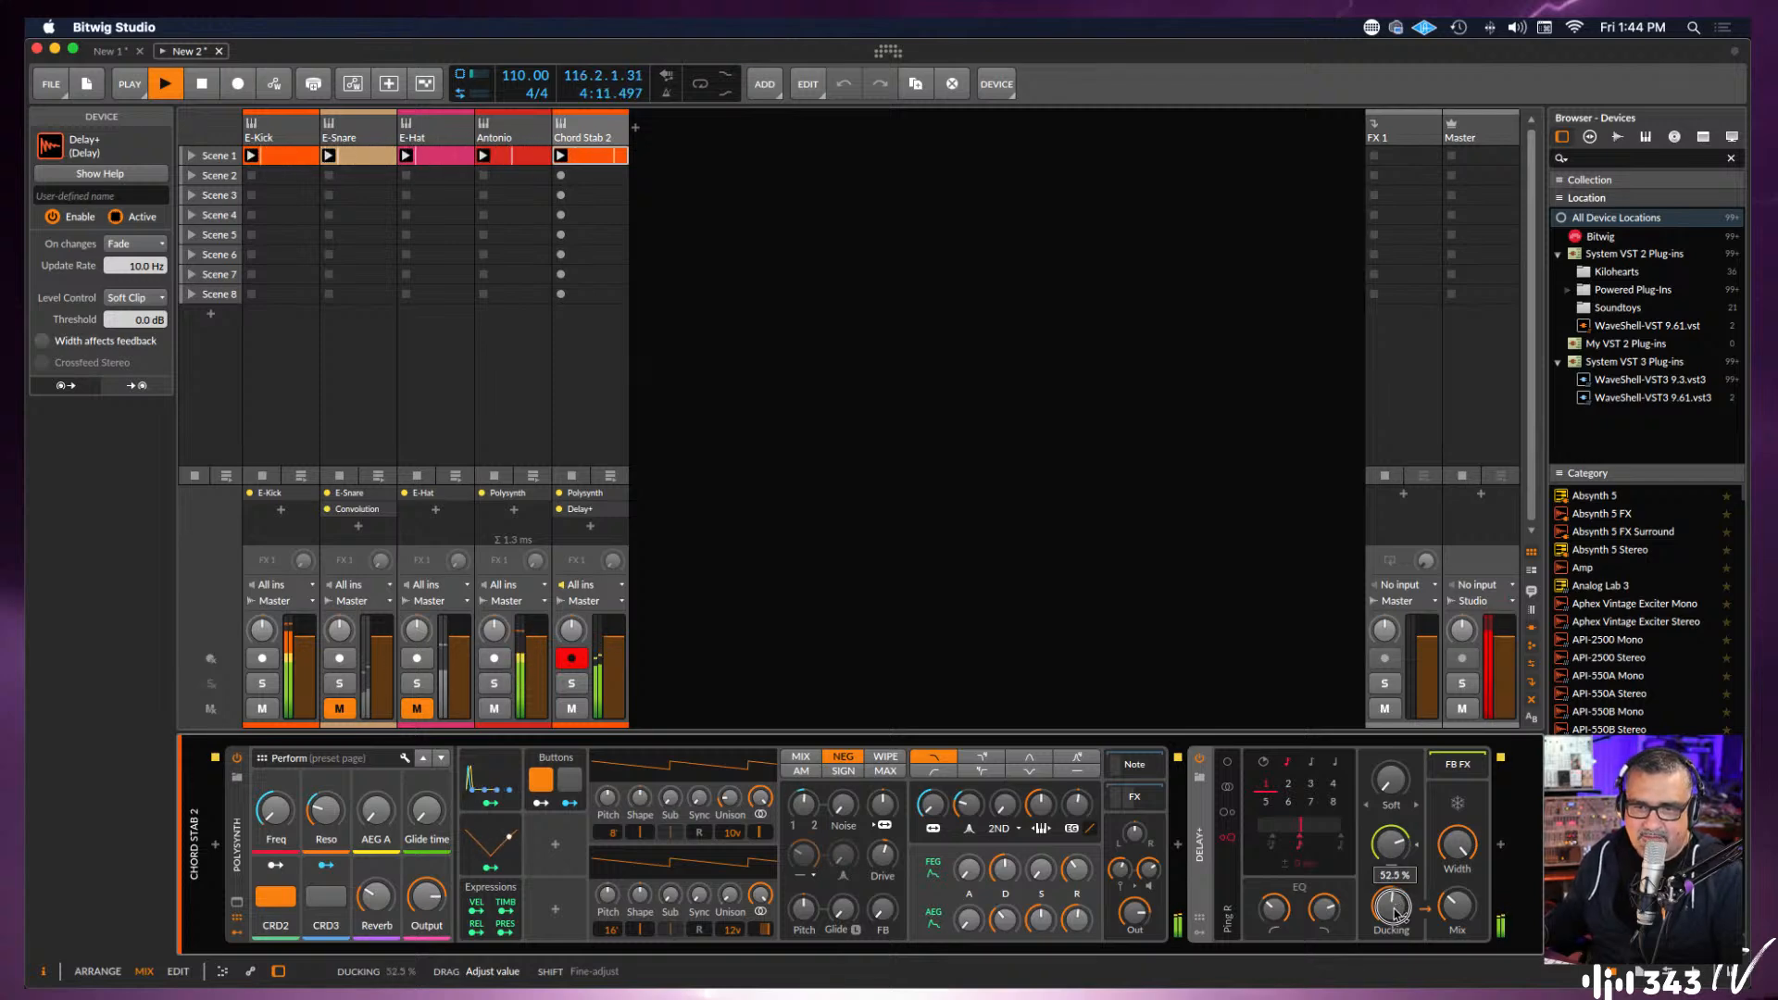
left_click_drag(1398, 862, 1392, 912)
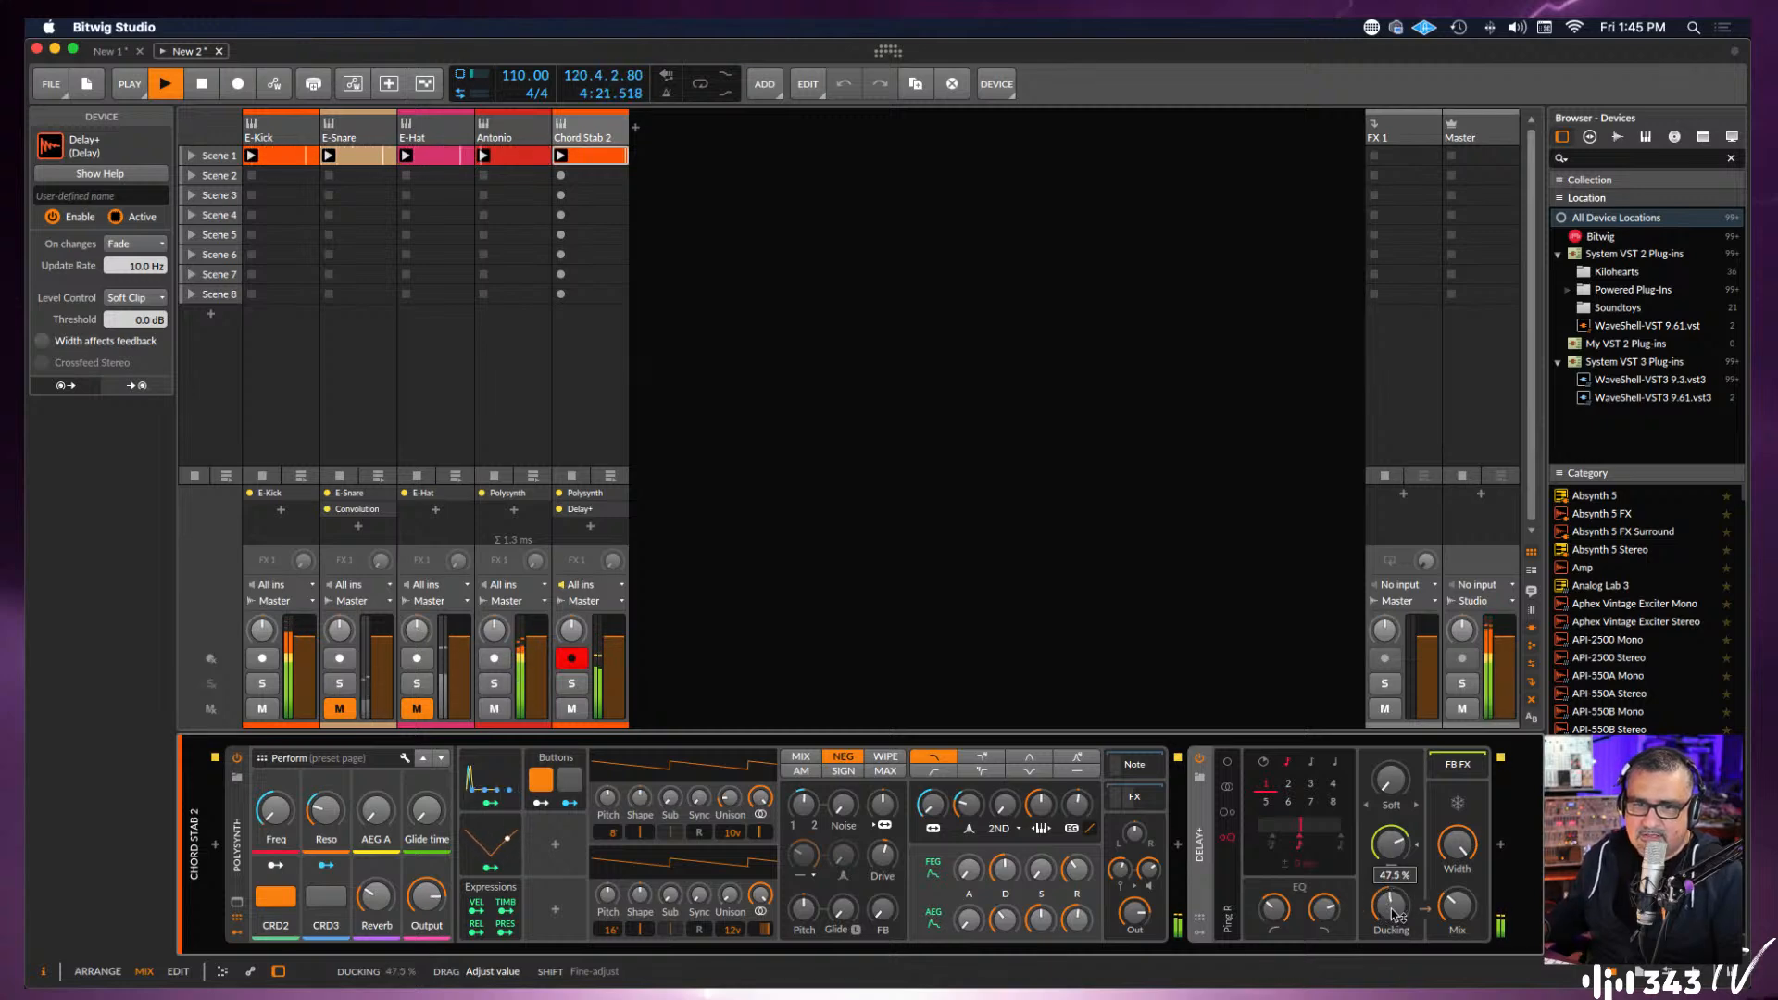
left_click_drag(1393, 843, 1398, 908)
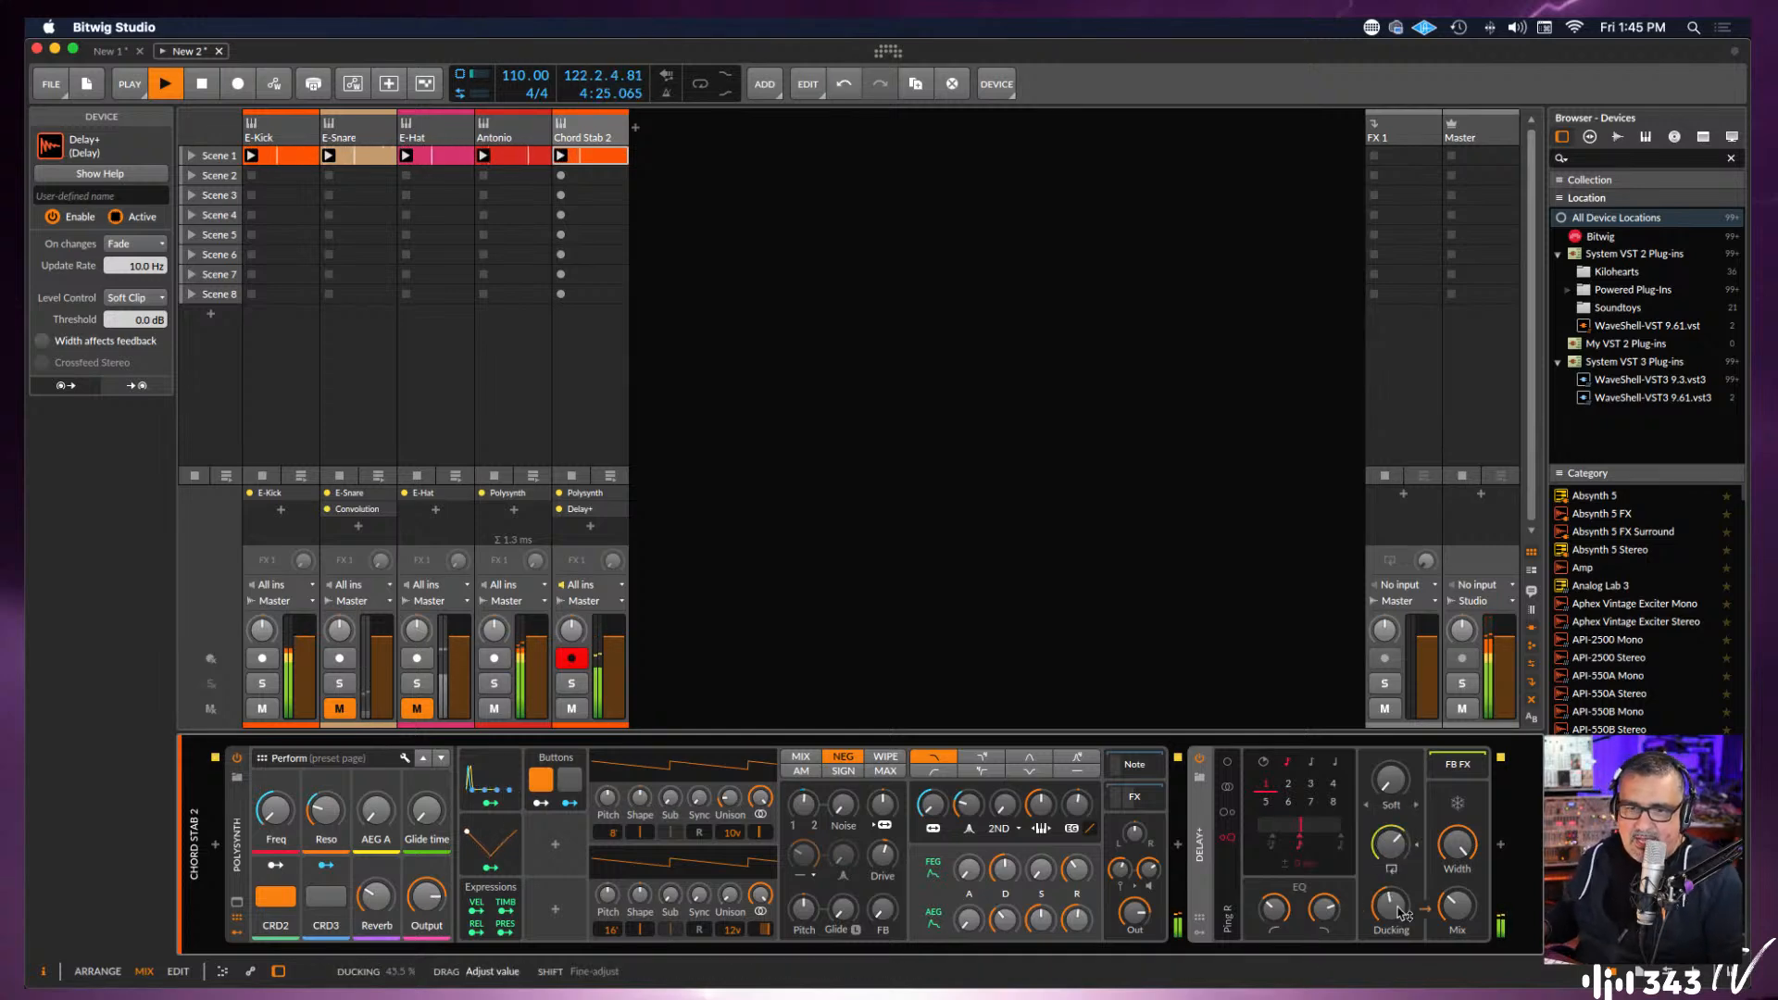
Freeze Delay+'s buffer with playback stopped and set the blur amount to 82.0 %.
left_click(1457, 802)
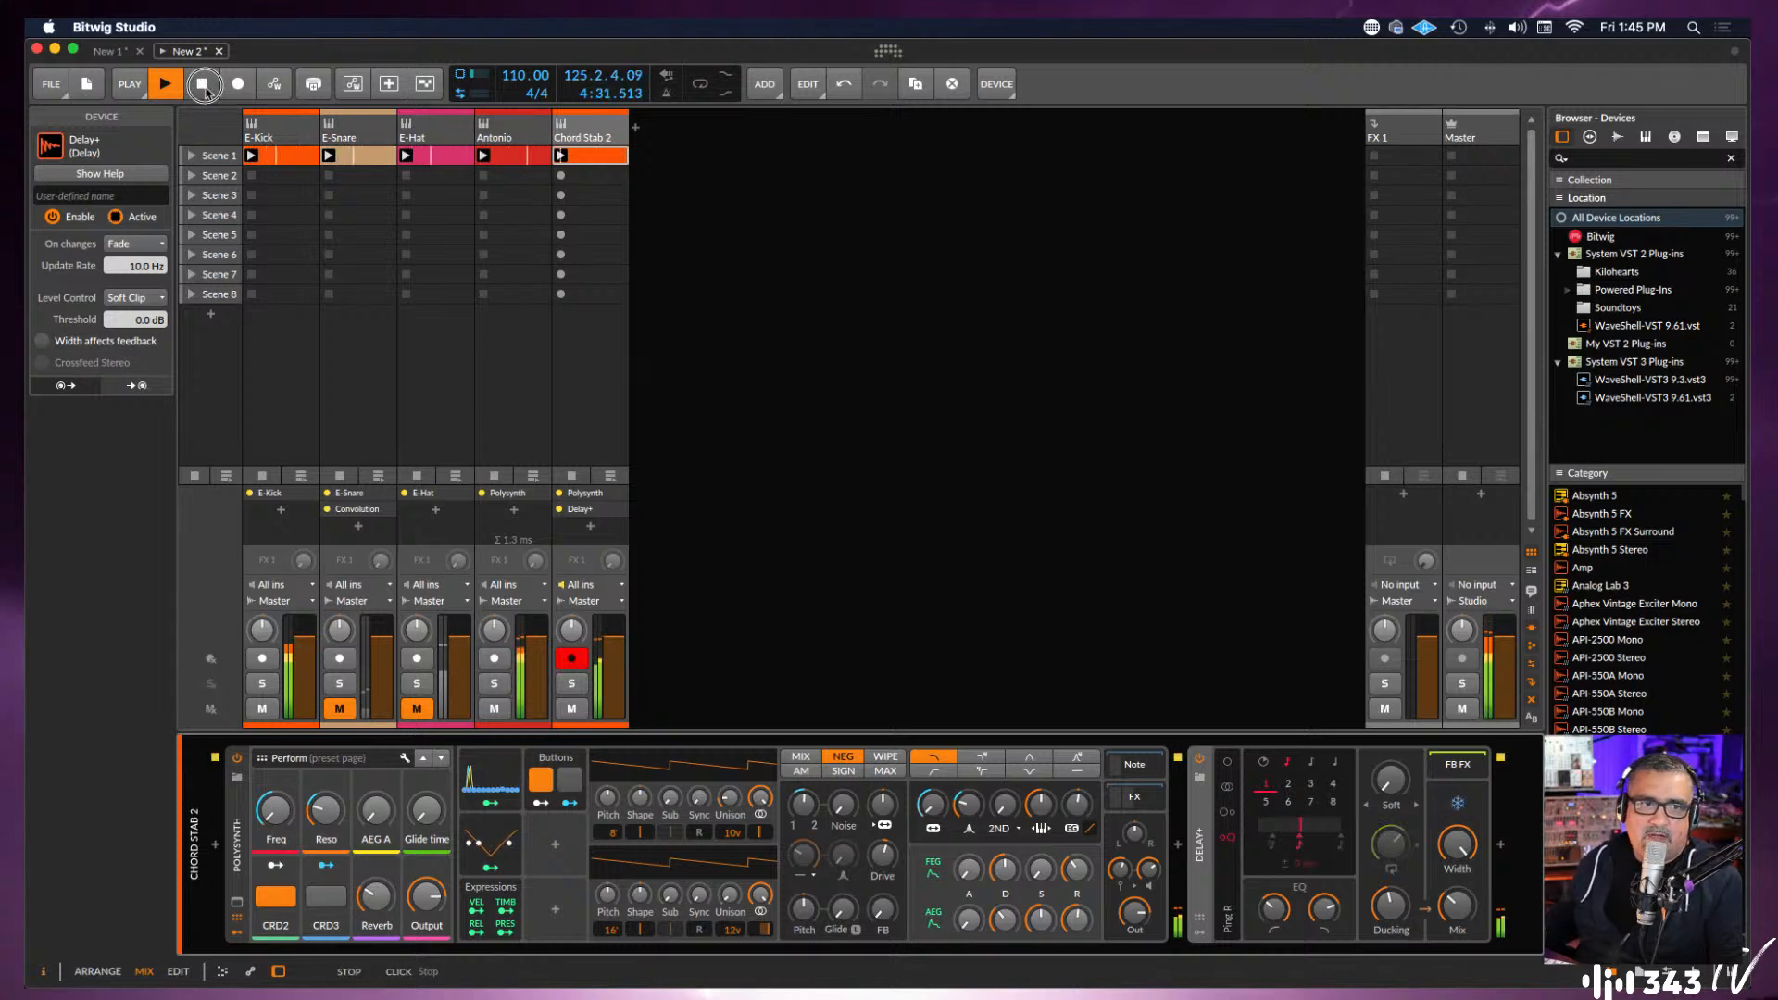
key("space")
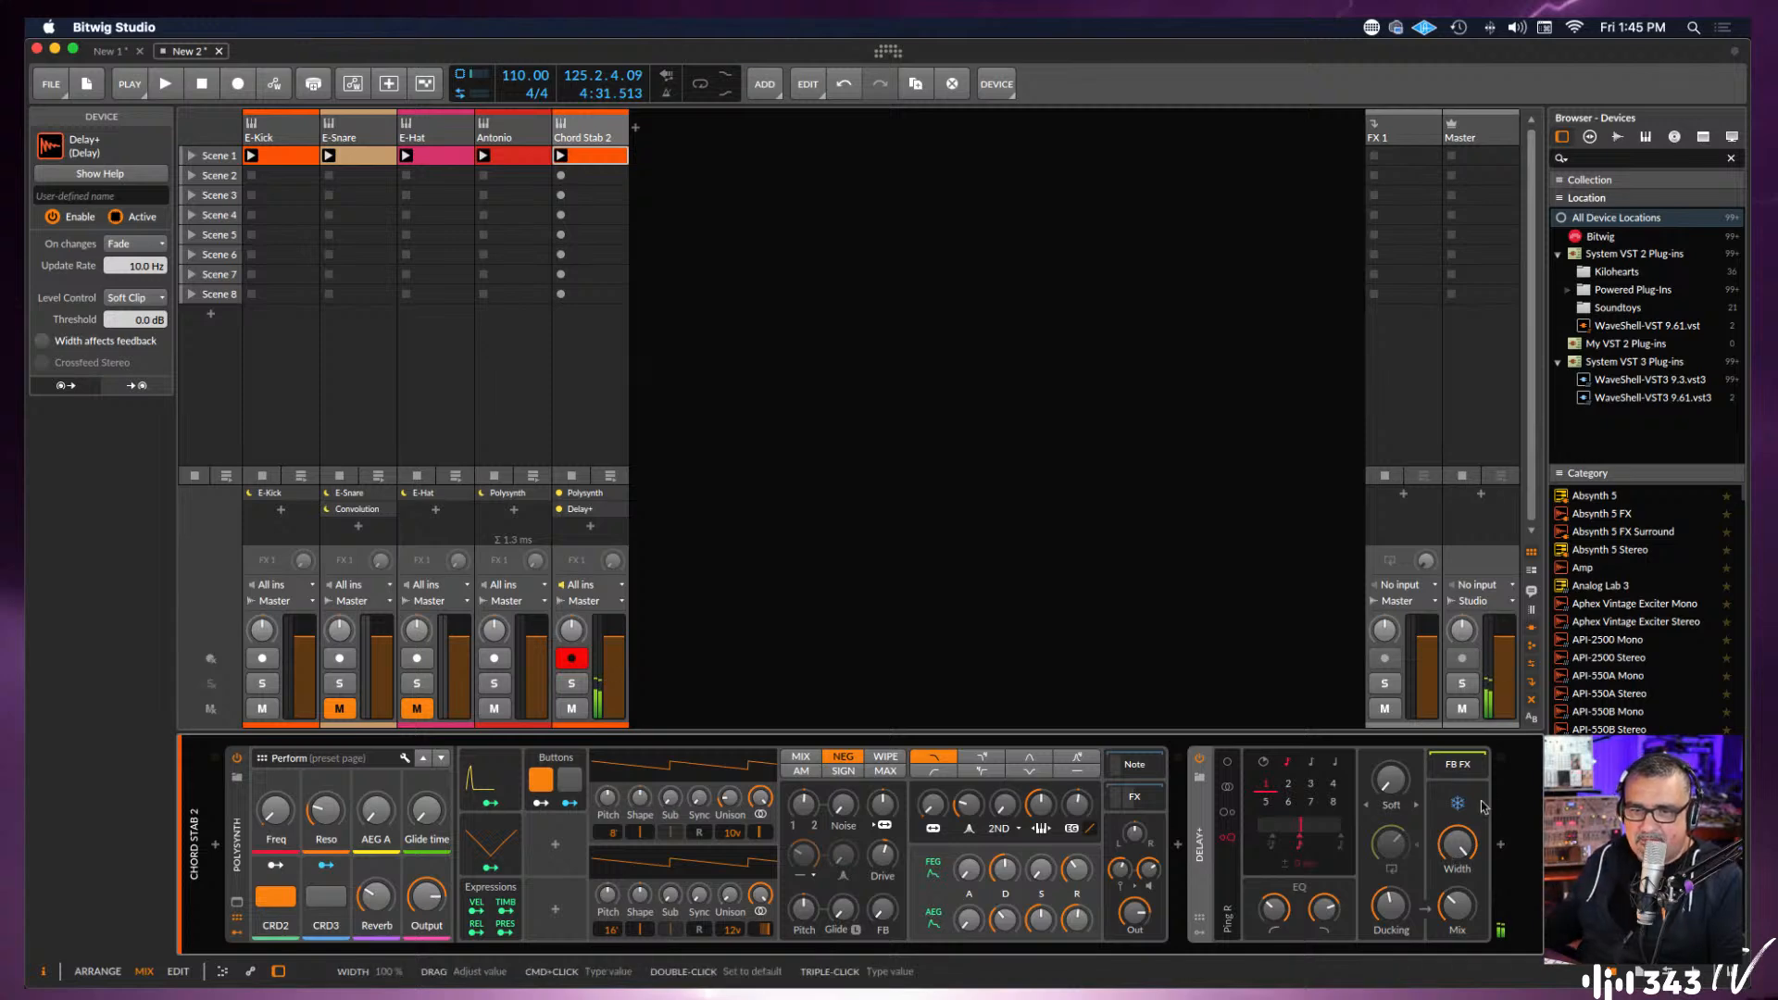
left_click_drag(1395, 784, 1395, 786)
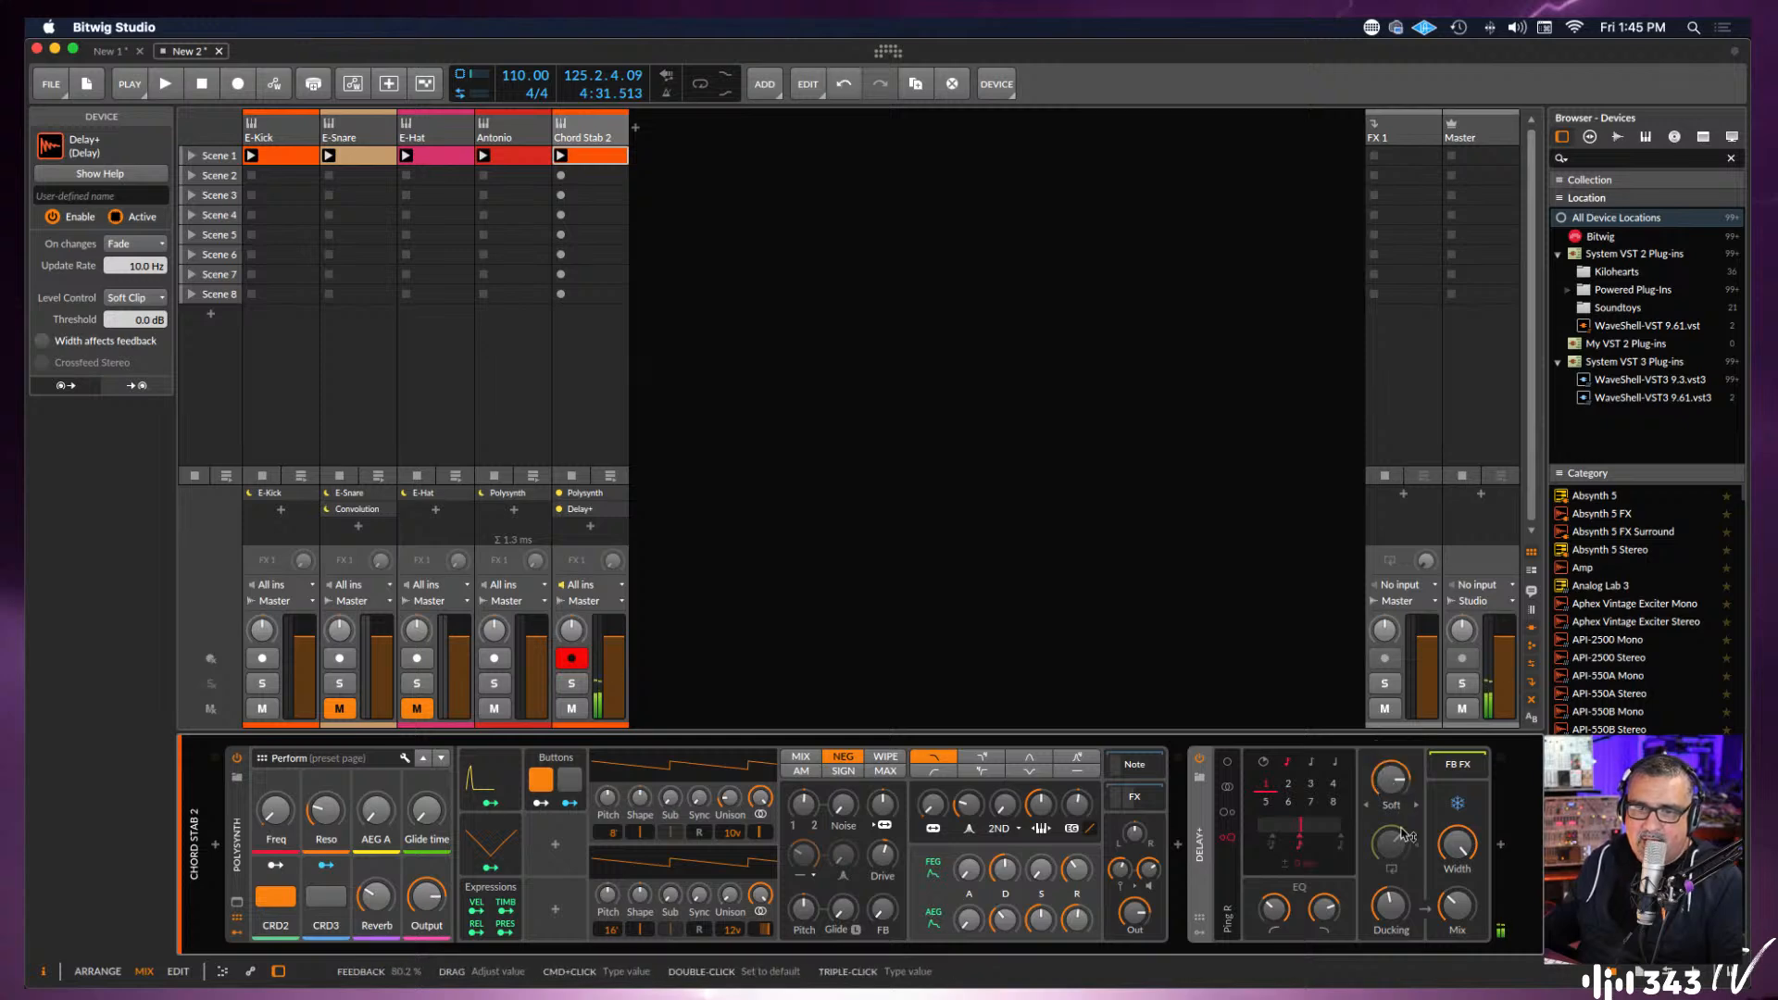
Switch Delay+'s blur character to Wide and vary the blur amount up to 100 % on the frozen sound.
left_click(1398, 807)
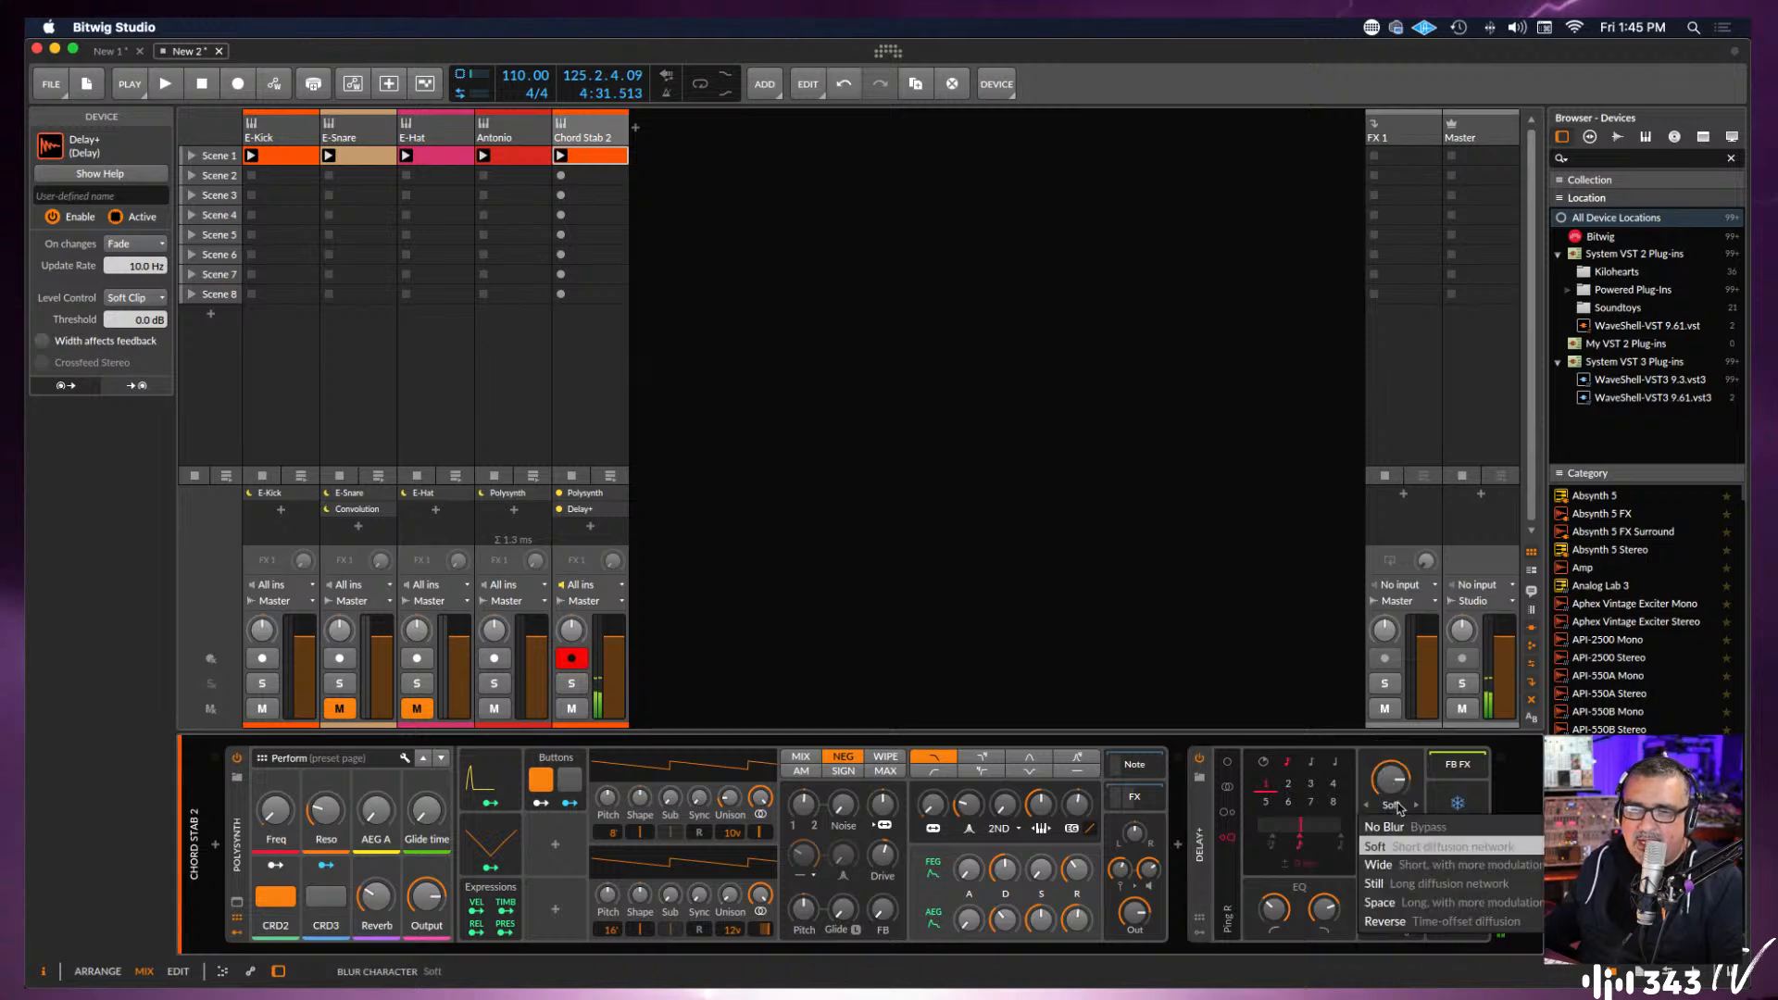
left_click(1412, 867)
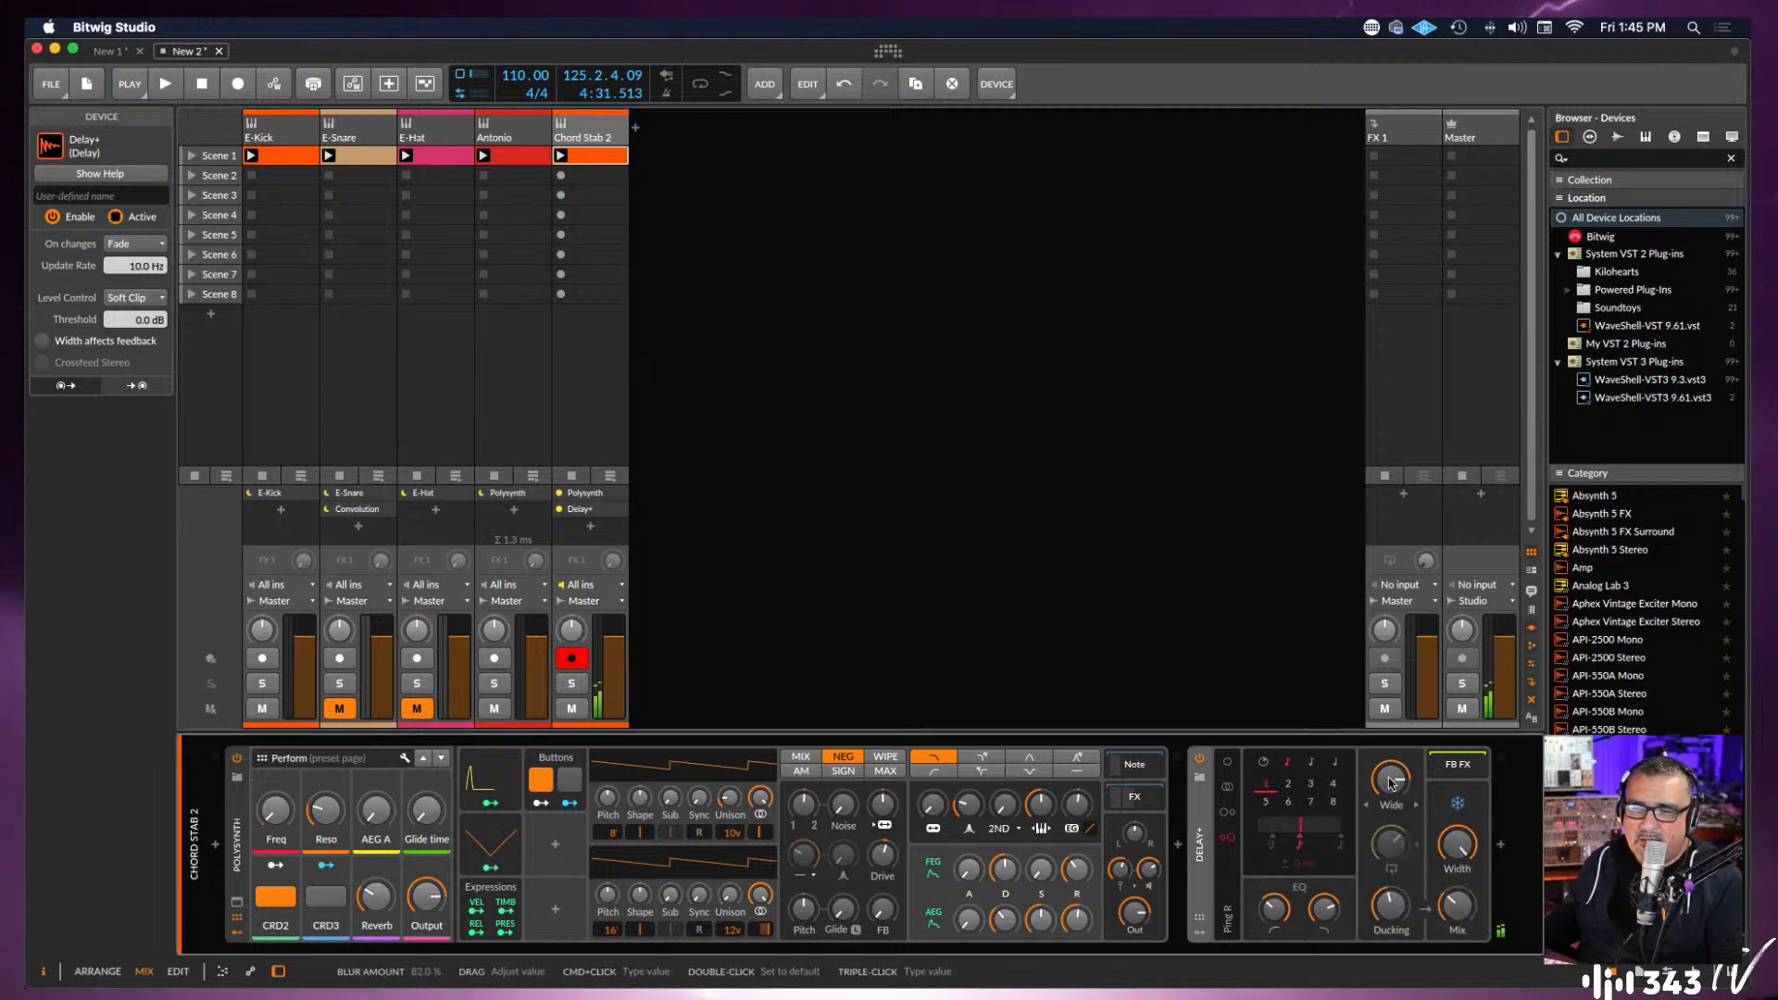
scroll(1392, 784, "up", 3)
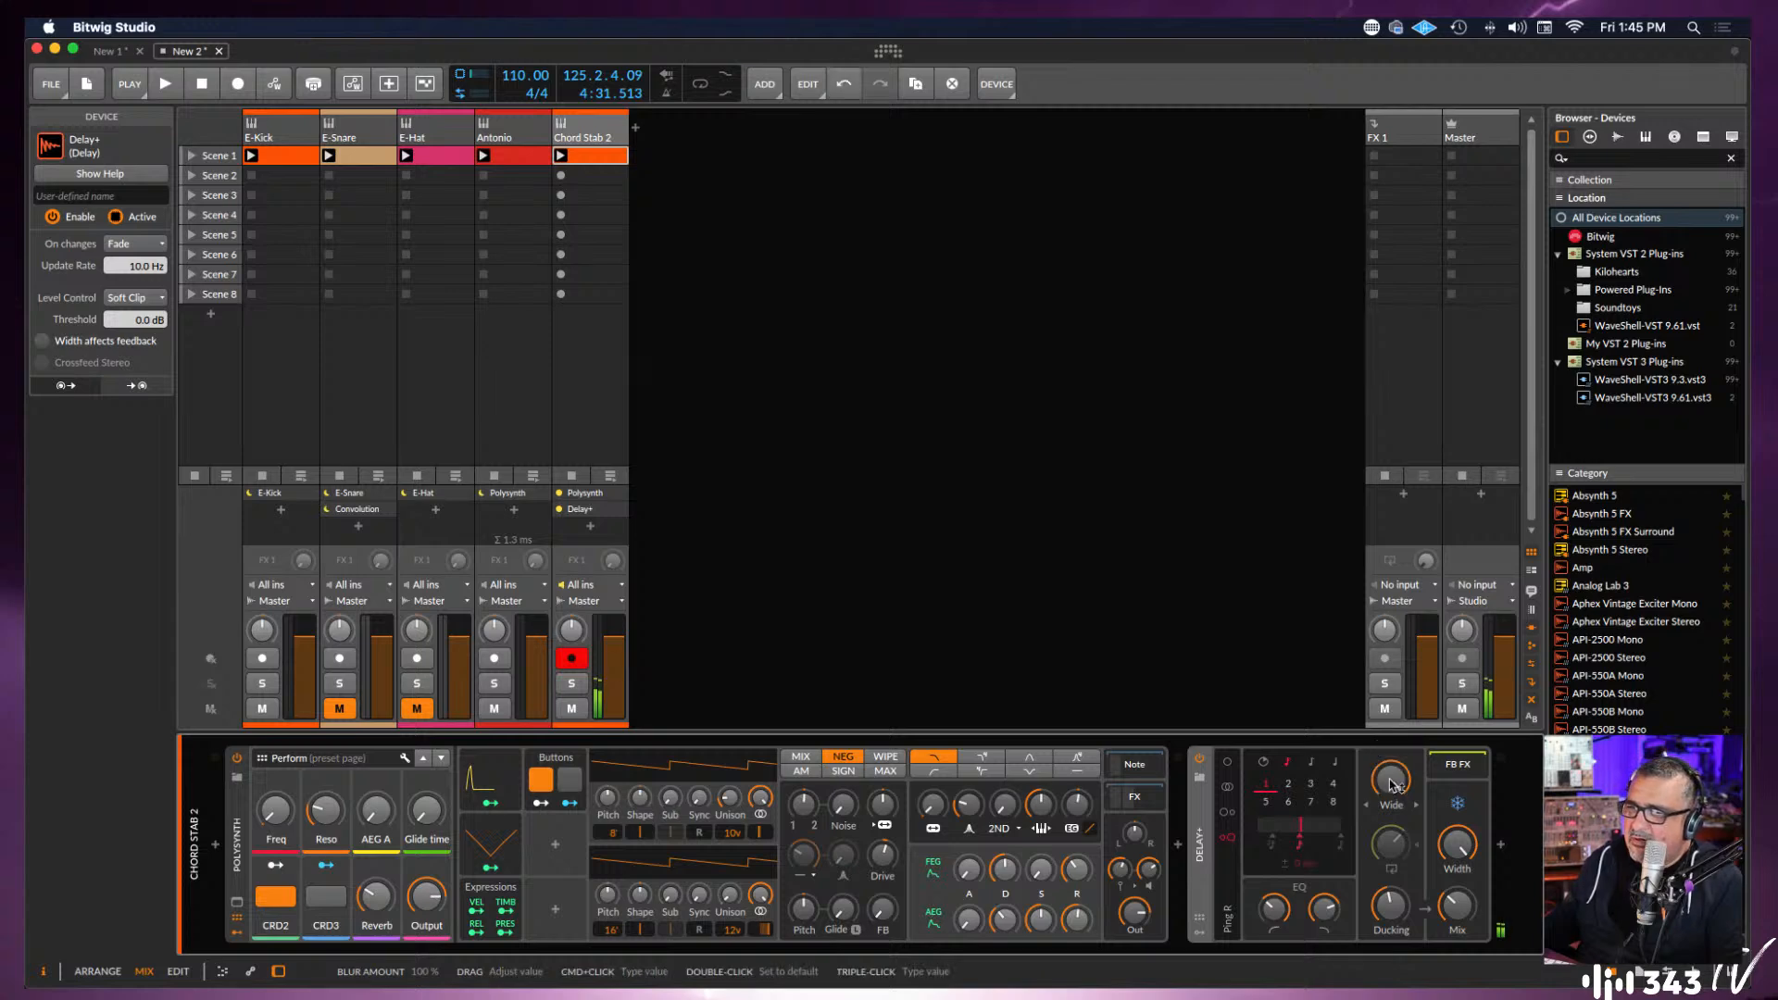
left_click_drag(1392, 785, 1392, 785)
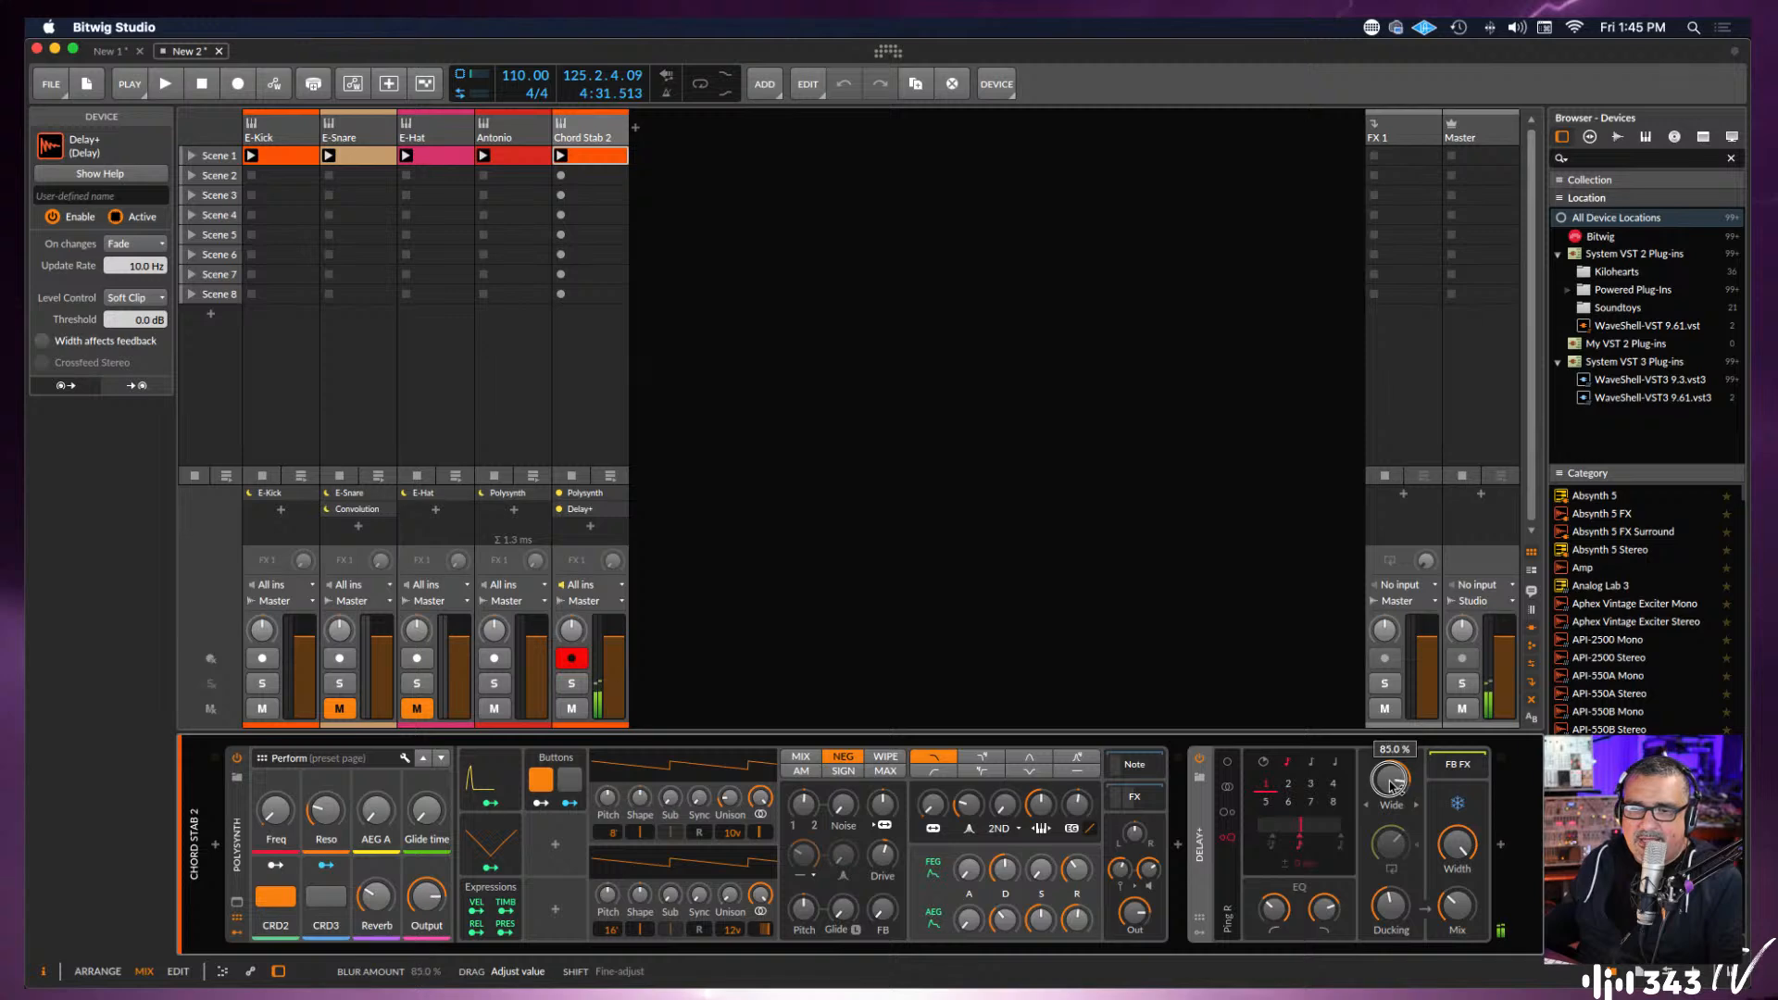
Audition Delay+'s Still blur character on the frozen sound and choose Space.
left_click(1389, 806)
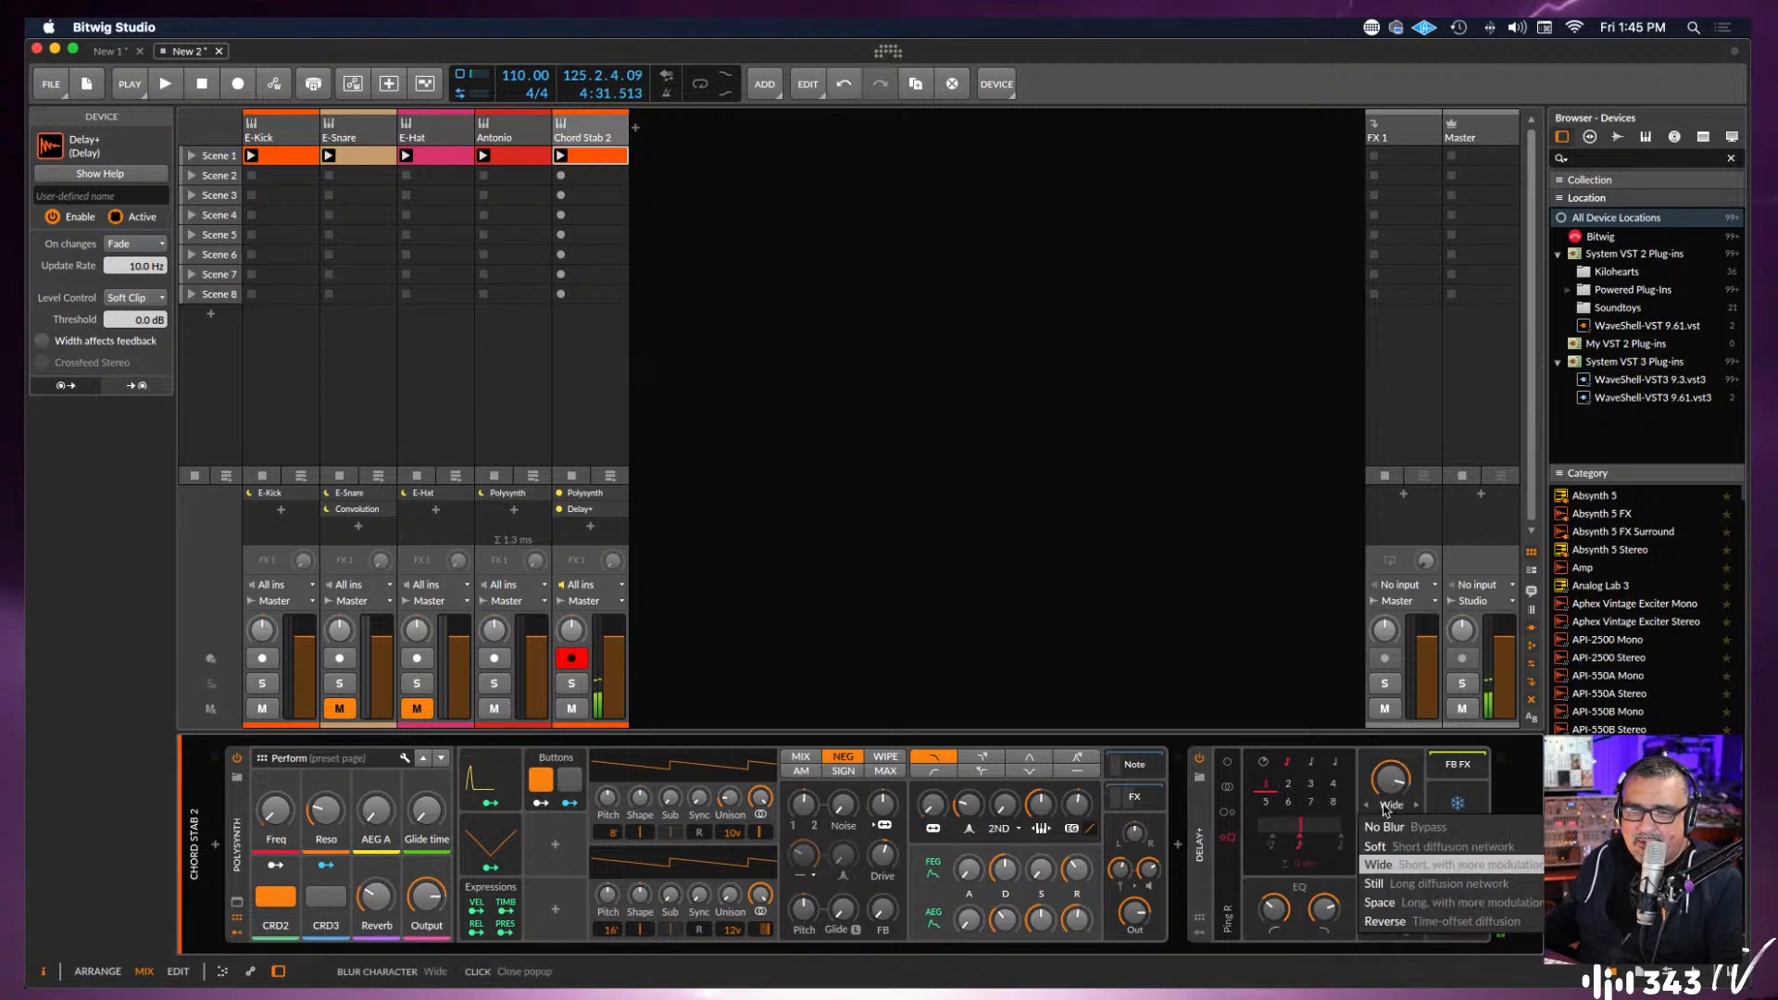
left_click(1405, 885)
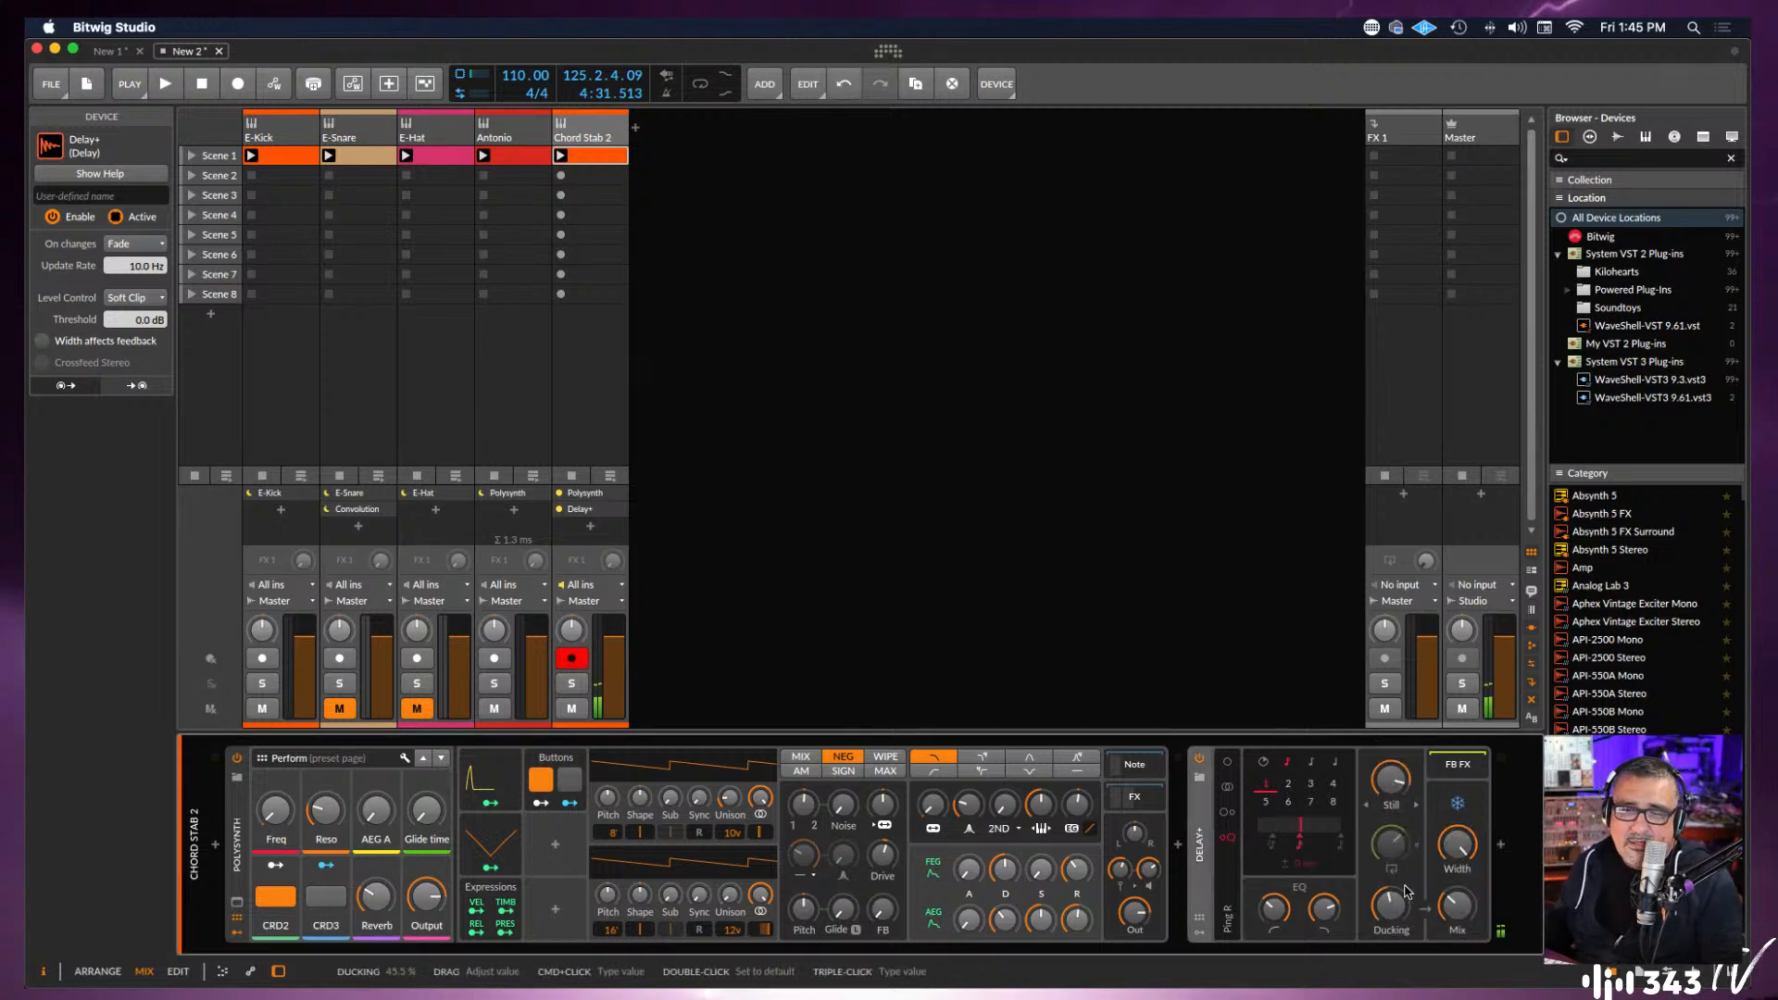
left_click(1391, 805)
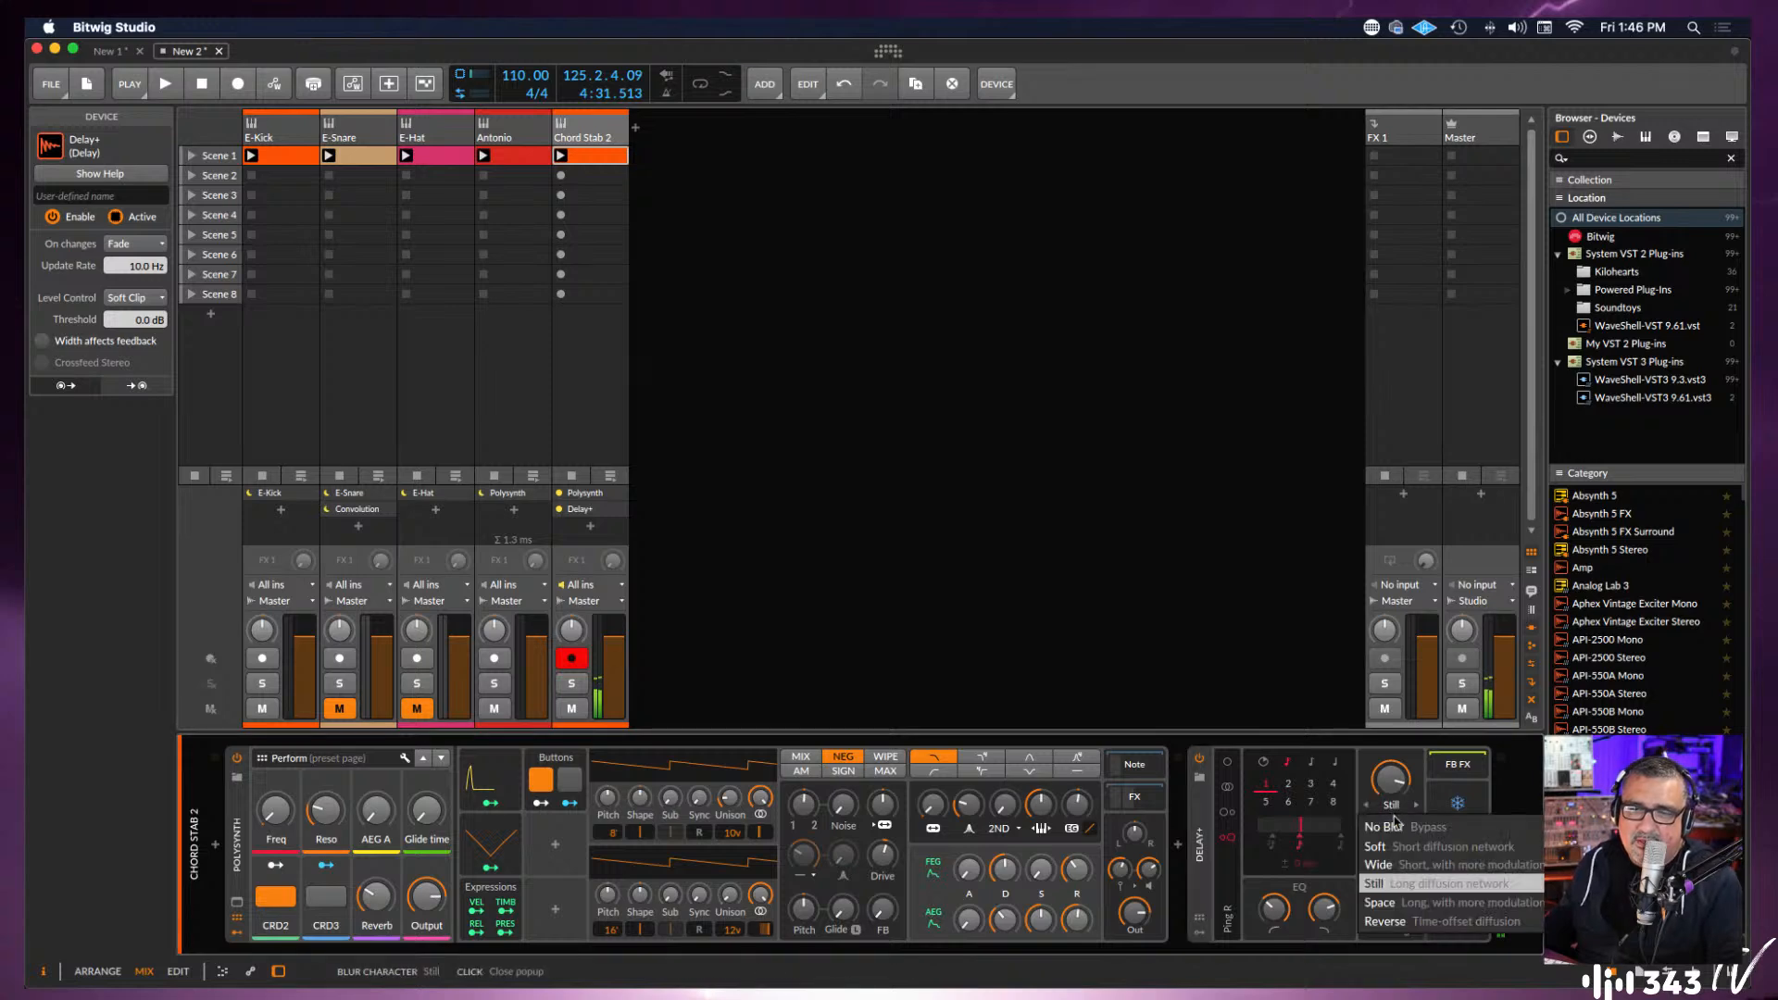
left_click(1384, 904)
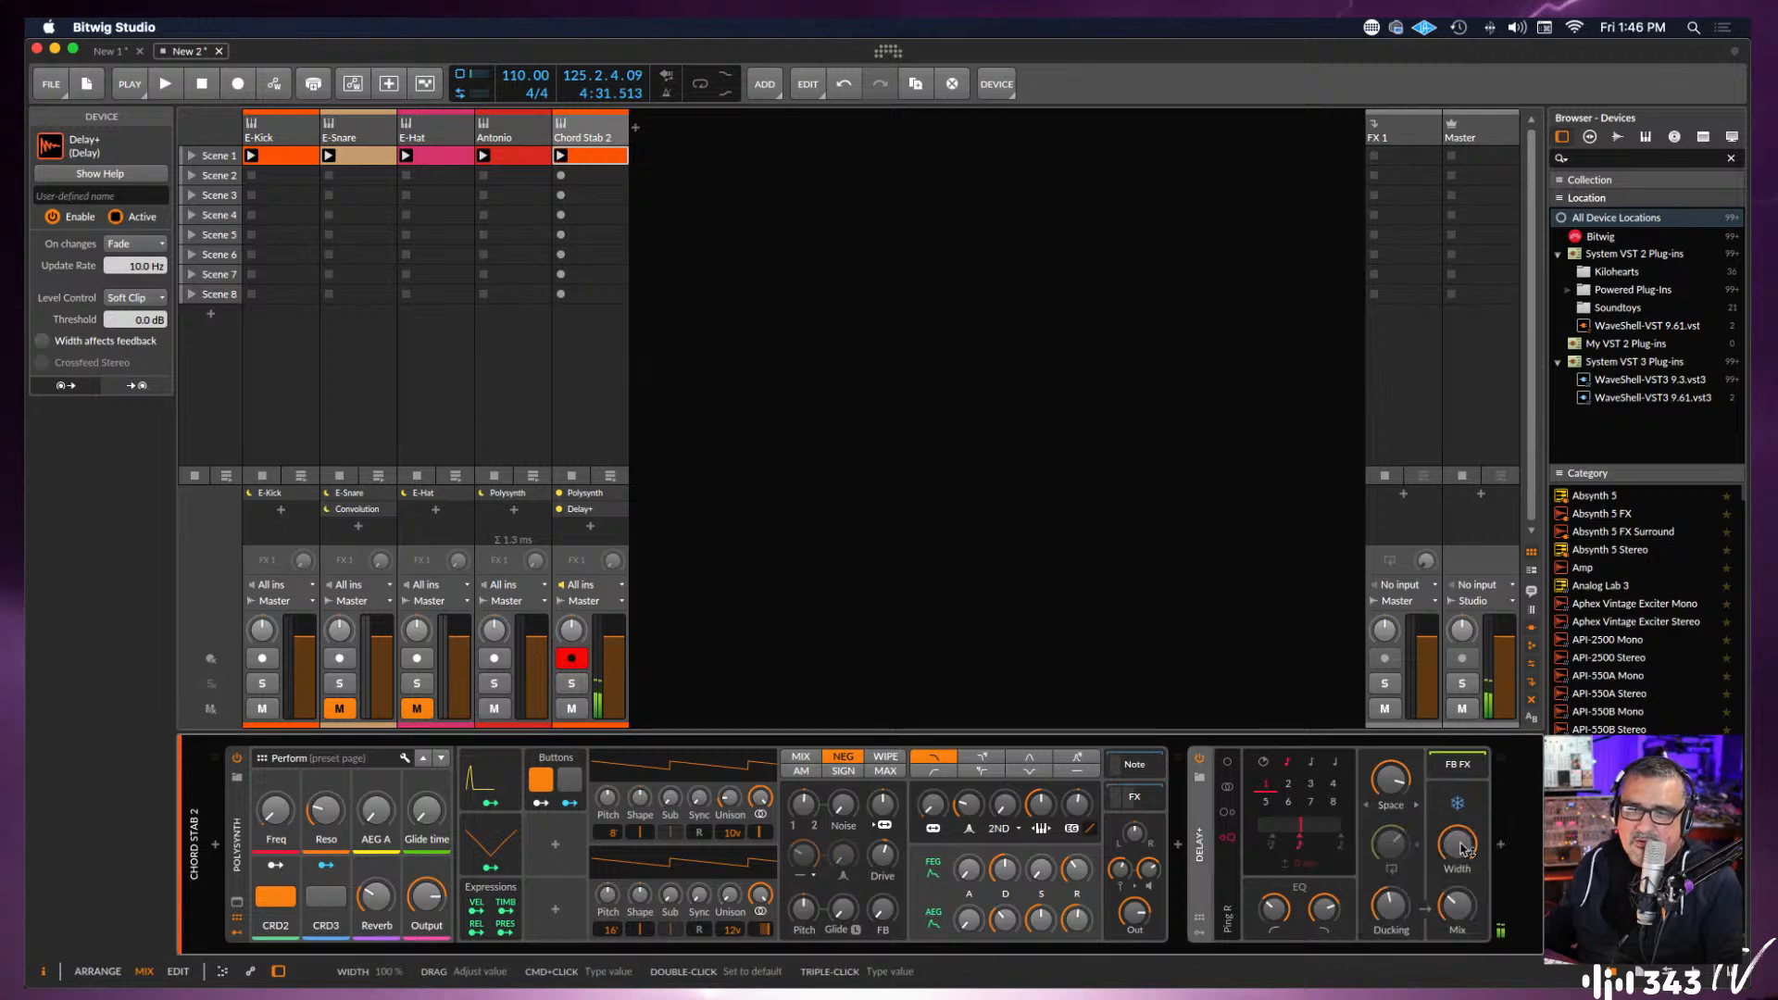
Unfreeze Delay+, restart playback of the loop, and raise the delay mix.
left_click(1457, 805)
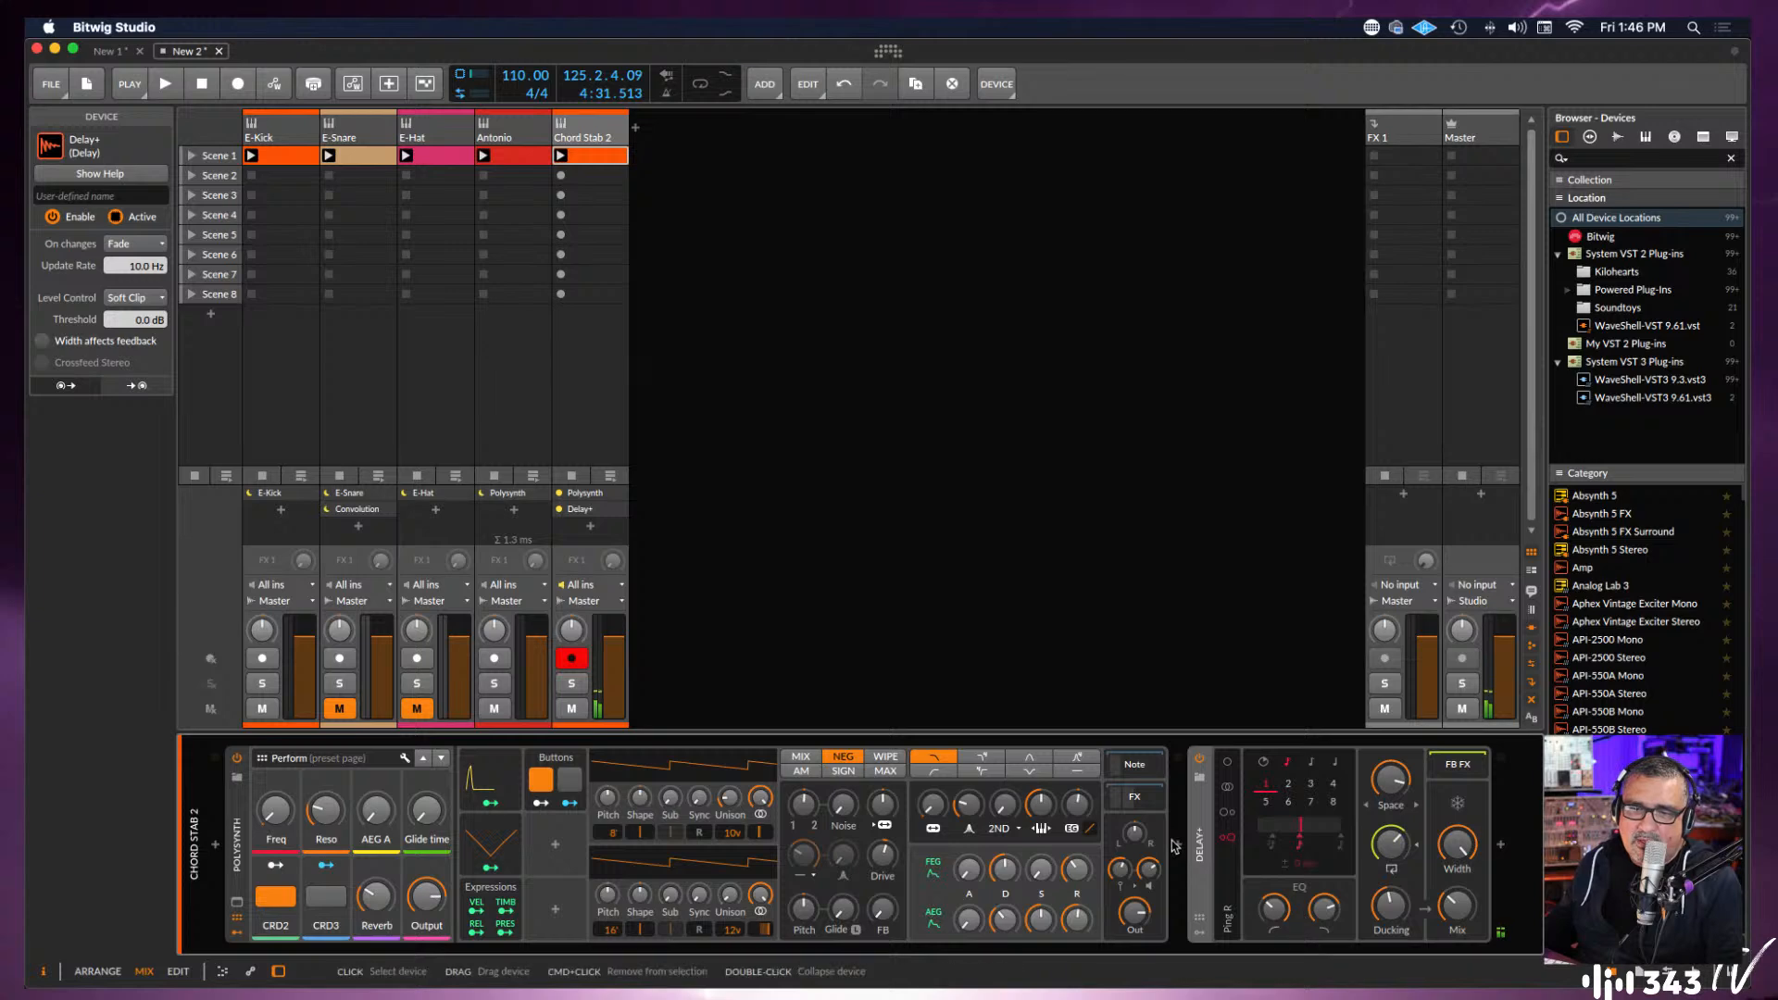
key("space")
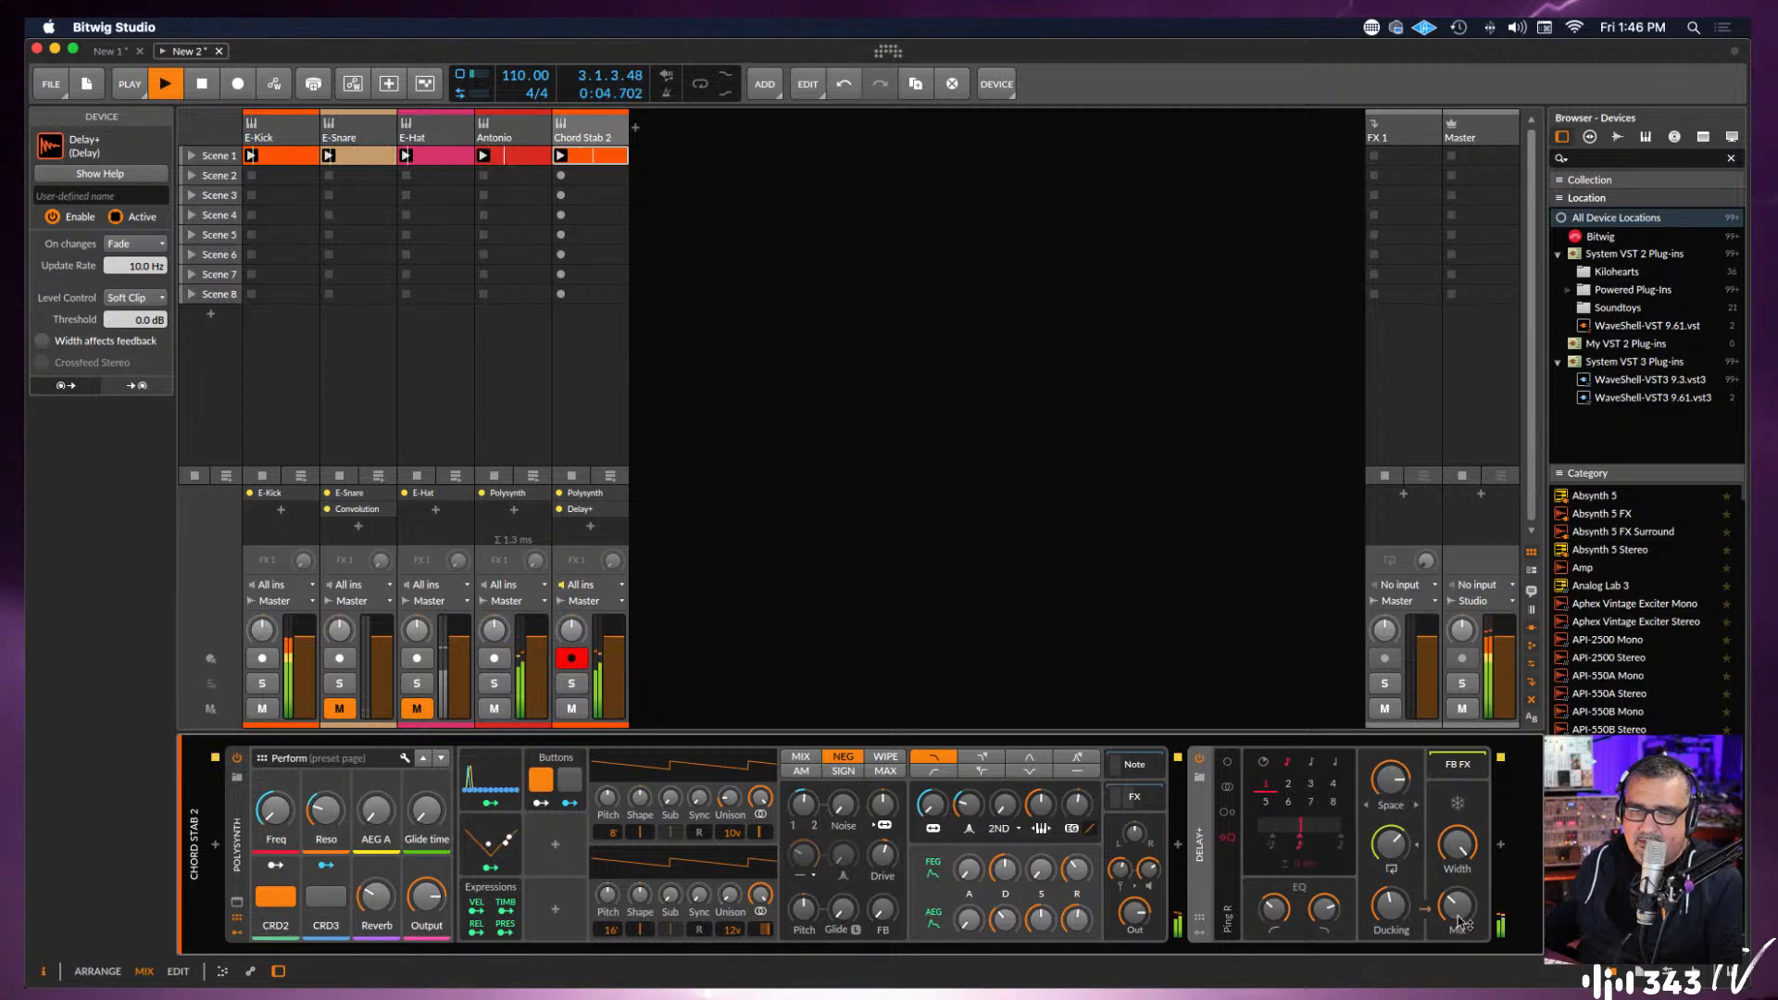
left_click_drag(1459, 906, 1459, 887)
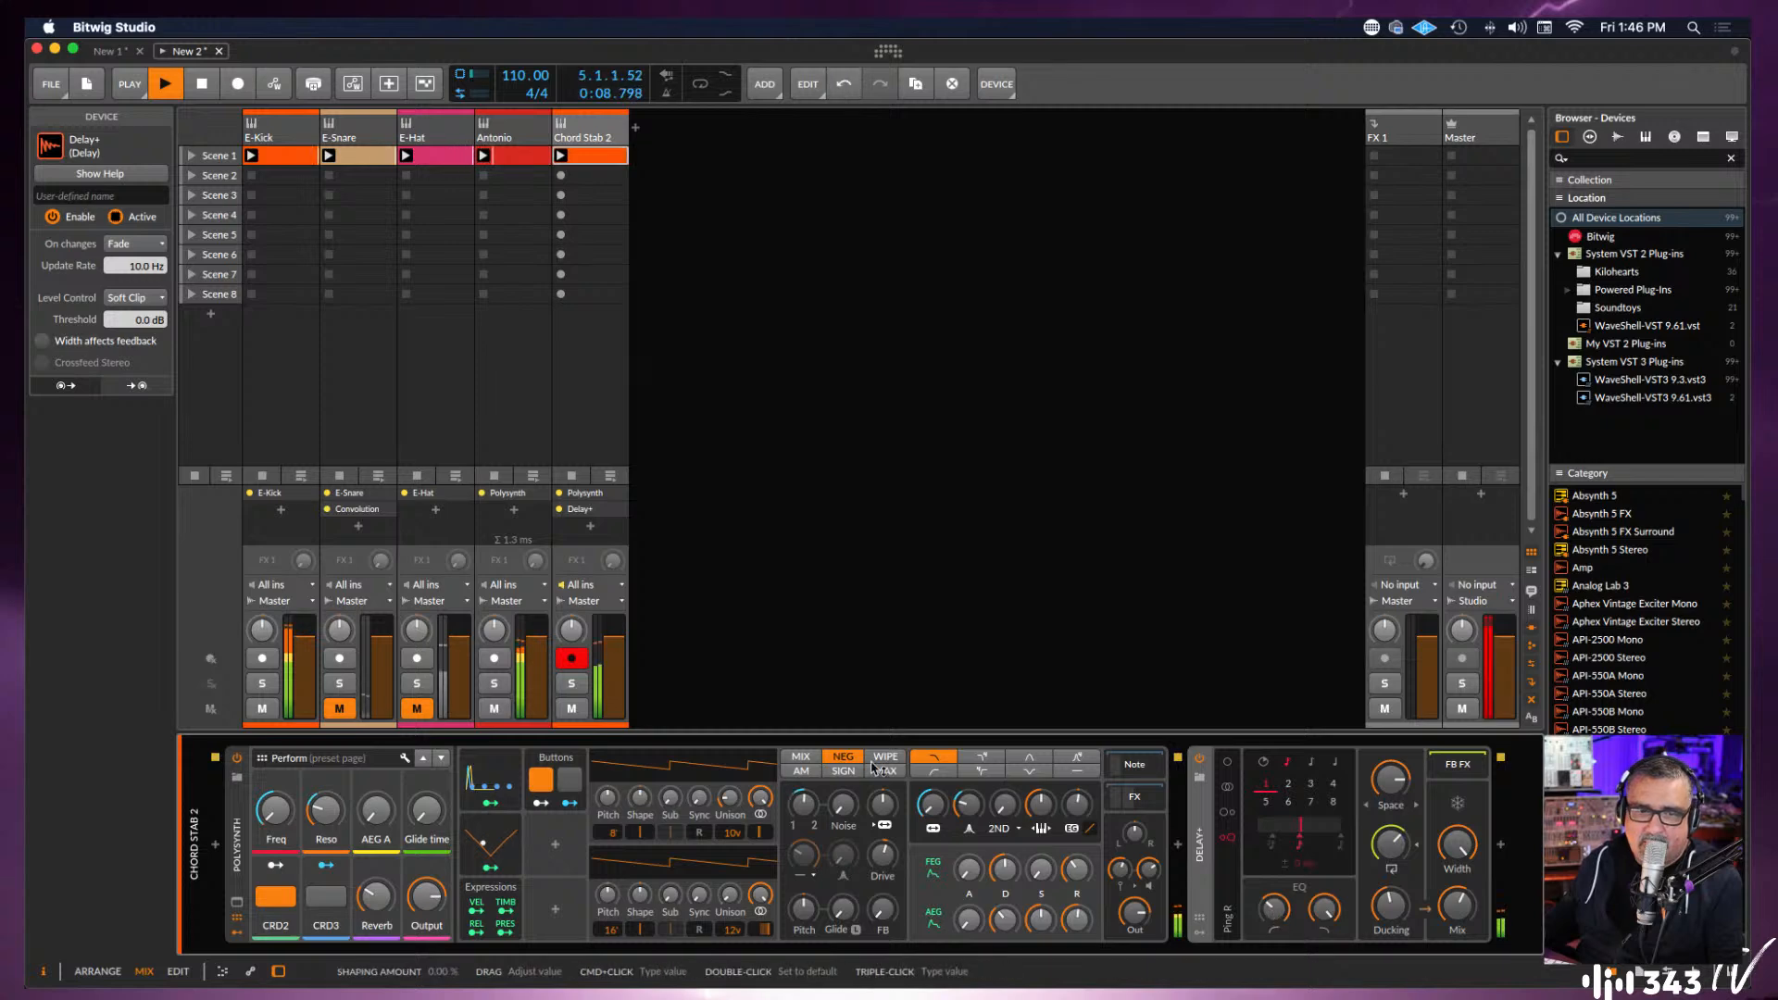
Sweep the Polysynth filter frequency and reshape its envelopes, shortening the amplitude decay and release on the Chord Stab 2 track.
left_click_drag(931, 797, 933, 785)
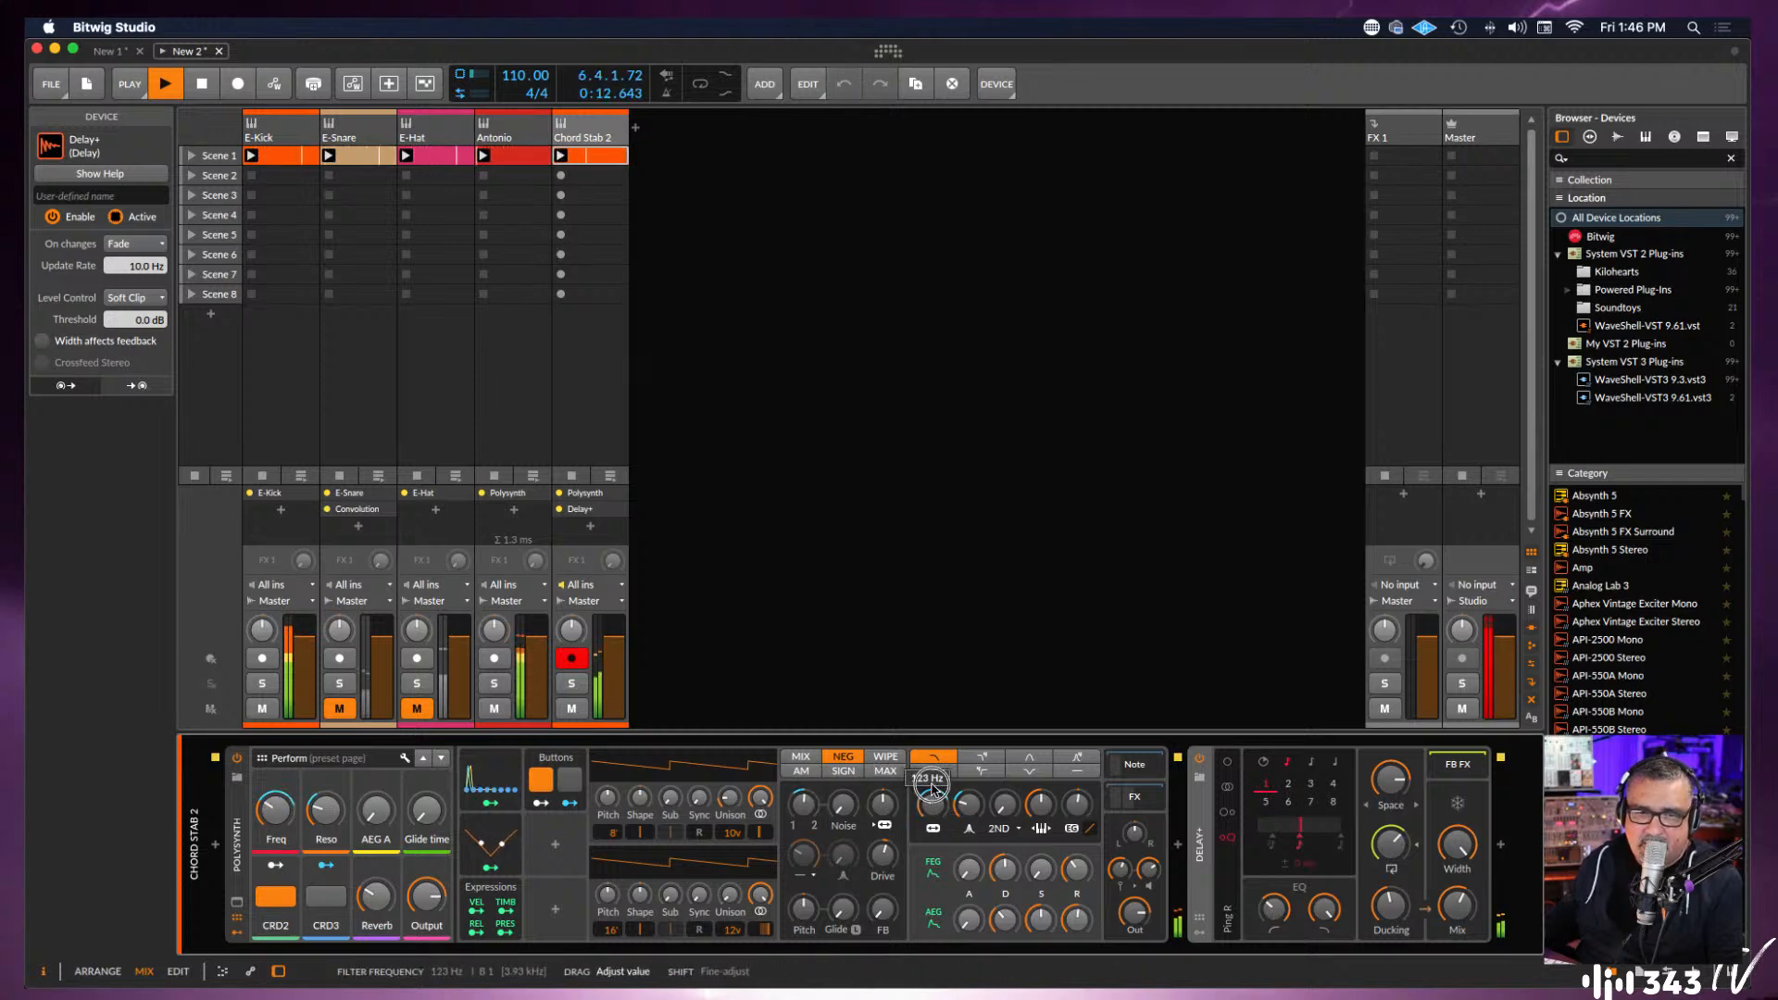
left_click_drag(932, 786, 923, 811)
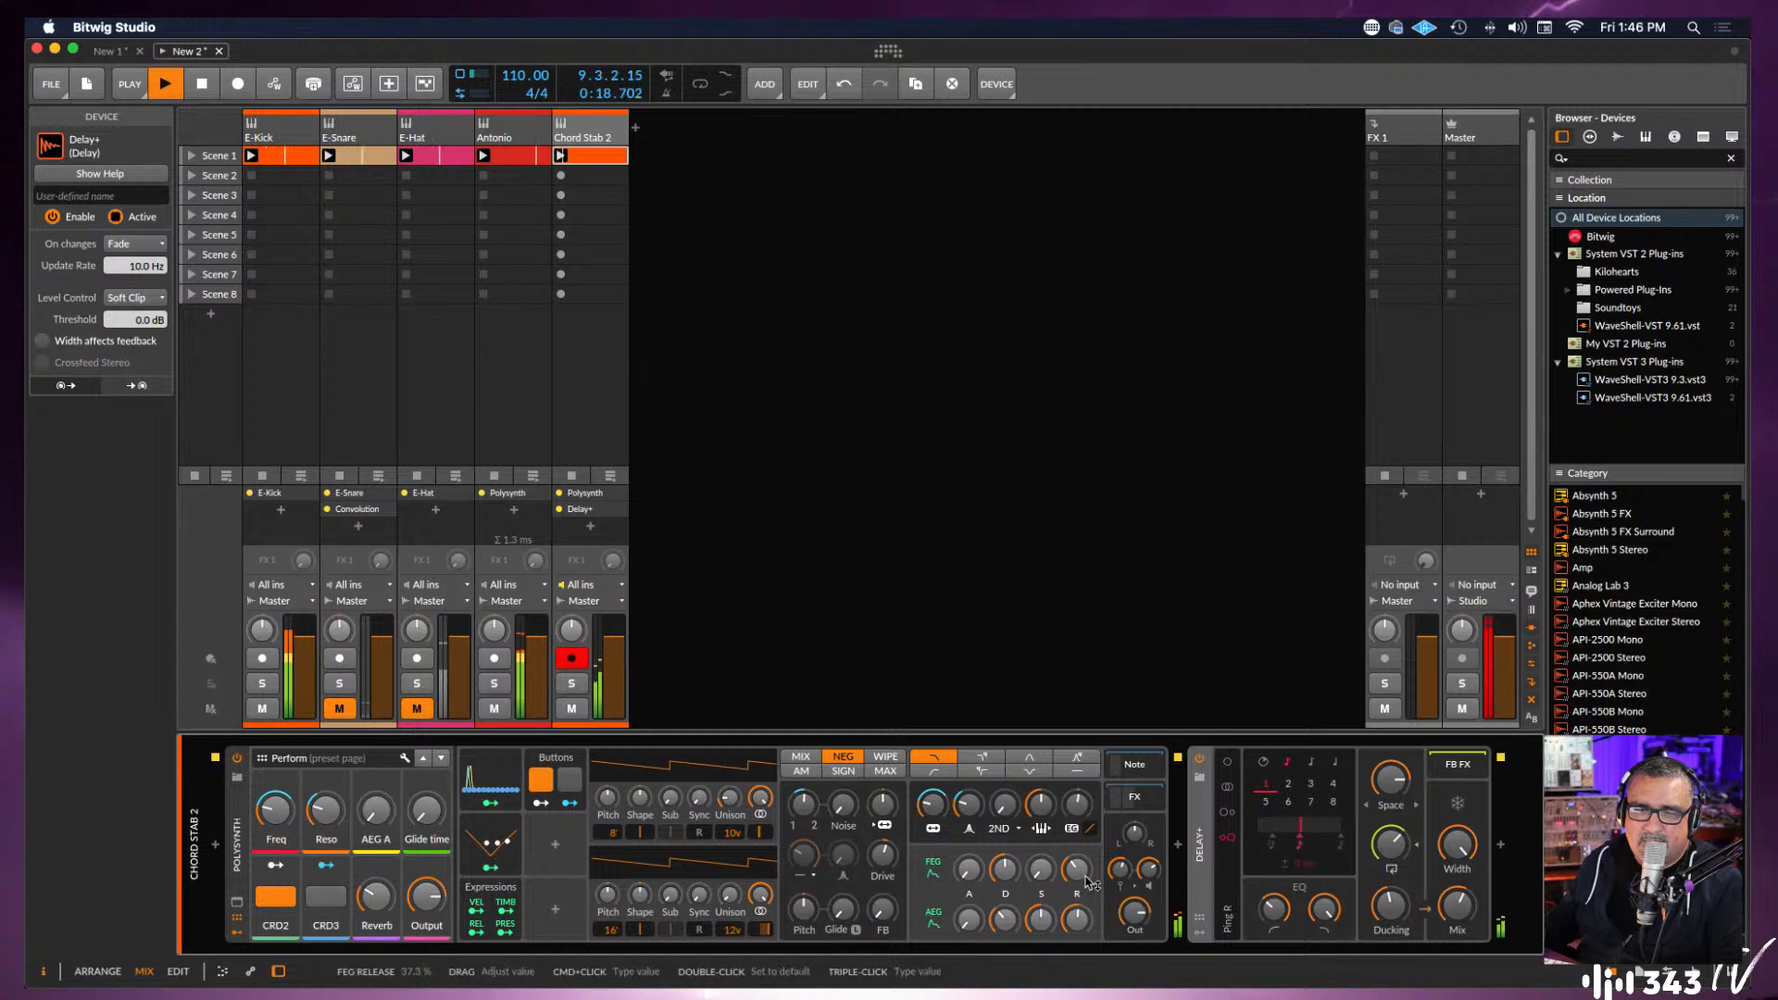
left_click_drag(1078, 873, 1007, 887)
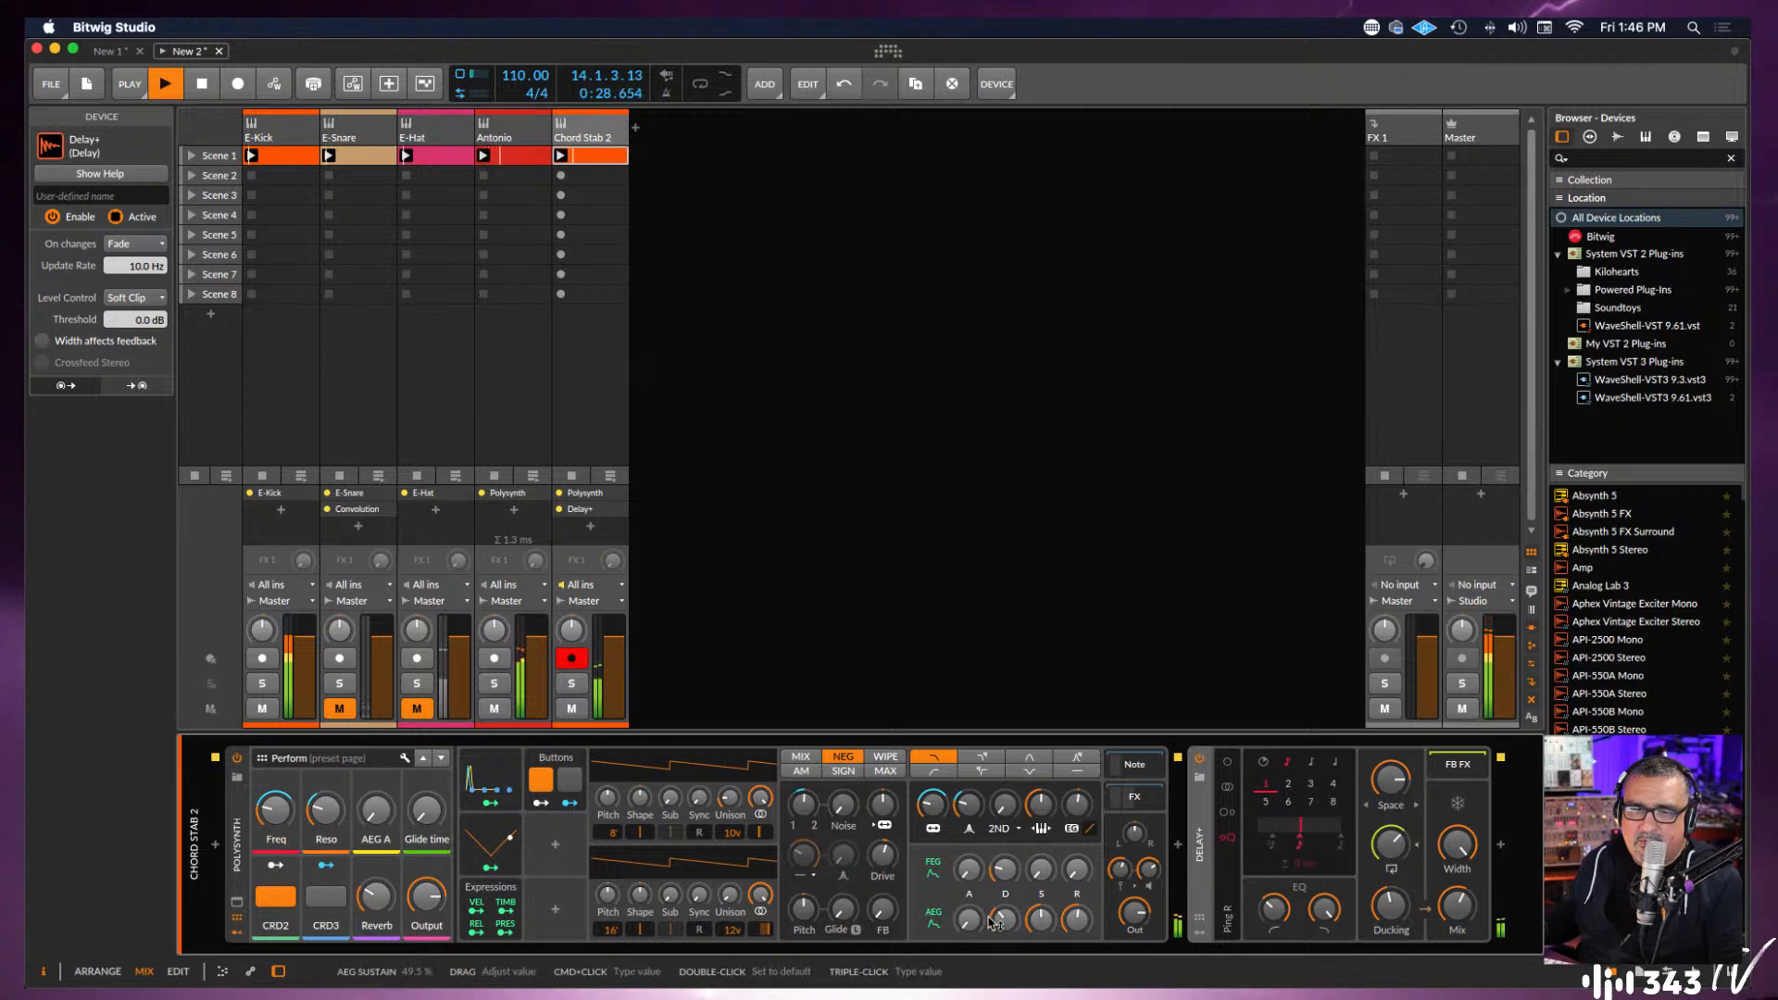
mouse_move(1002, 912)
left_mouse_down()
mouse_move(1073, 921)
mouse_move(1006, 963)
mouse_move(1008, 928)
left_mouse_up()
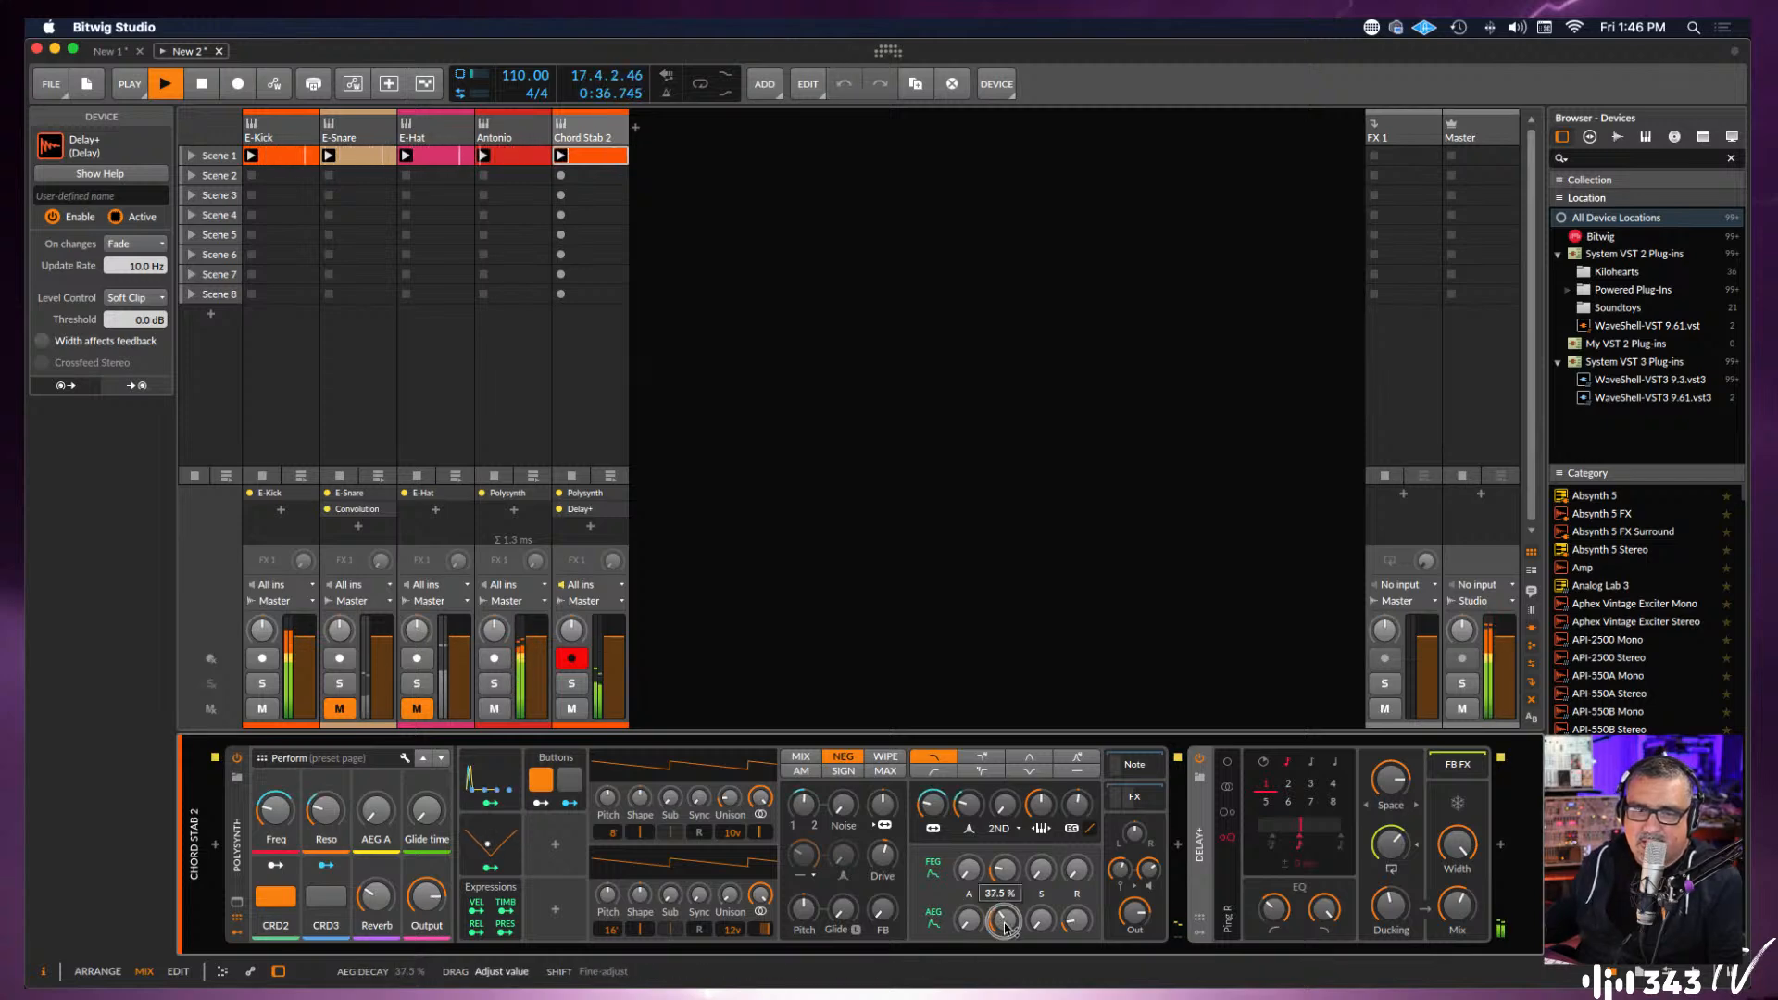
left_click_drag(1007, 927, 1007, 928)
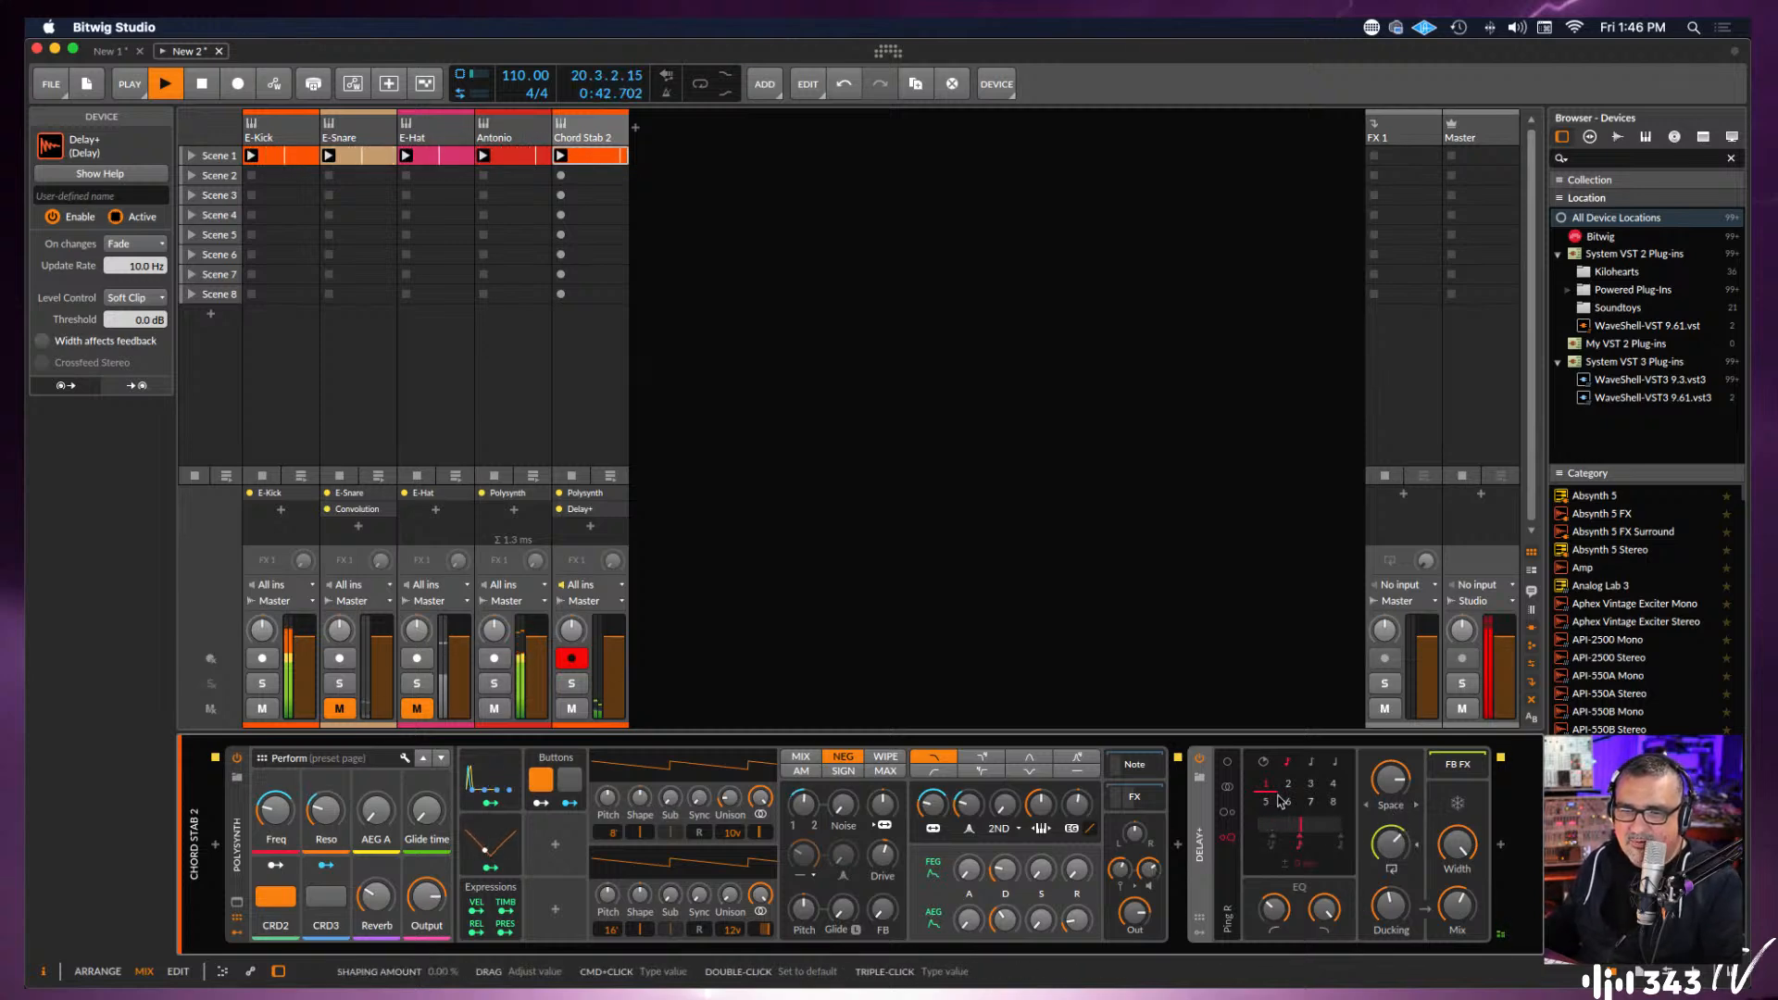
Solo the Chord Stab 2 track and adjust Delay+'s feedback and ducking, trying ducking up to 67.0 %.
left_click(575, 686)
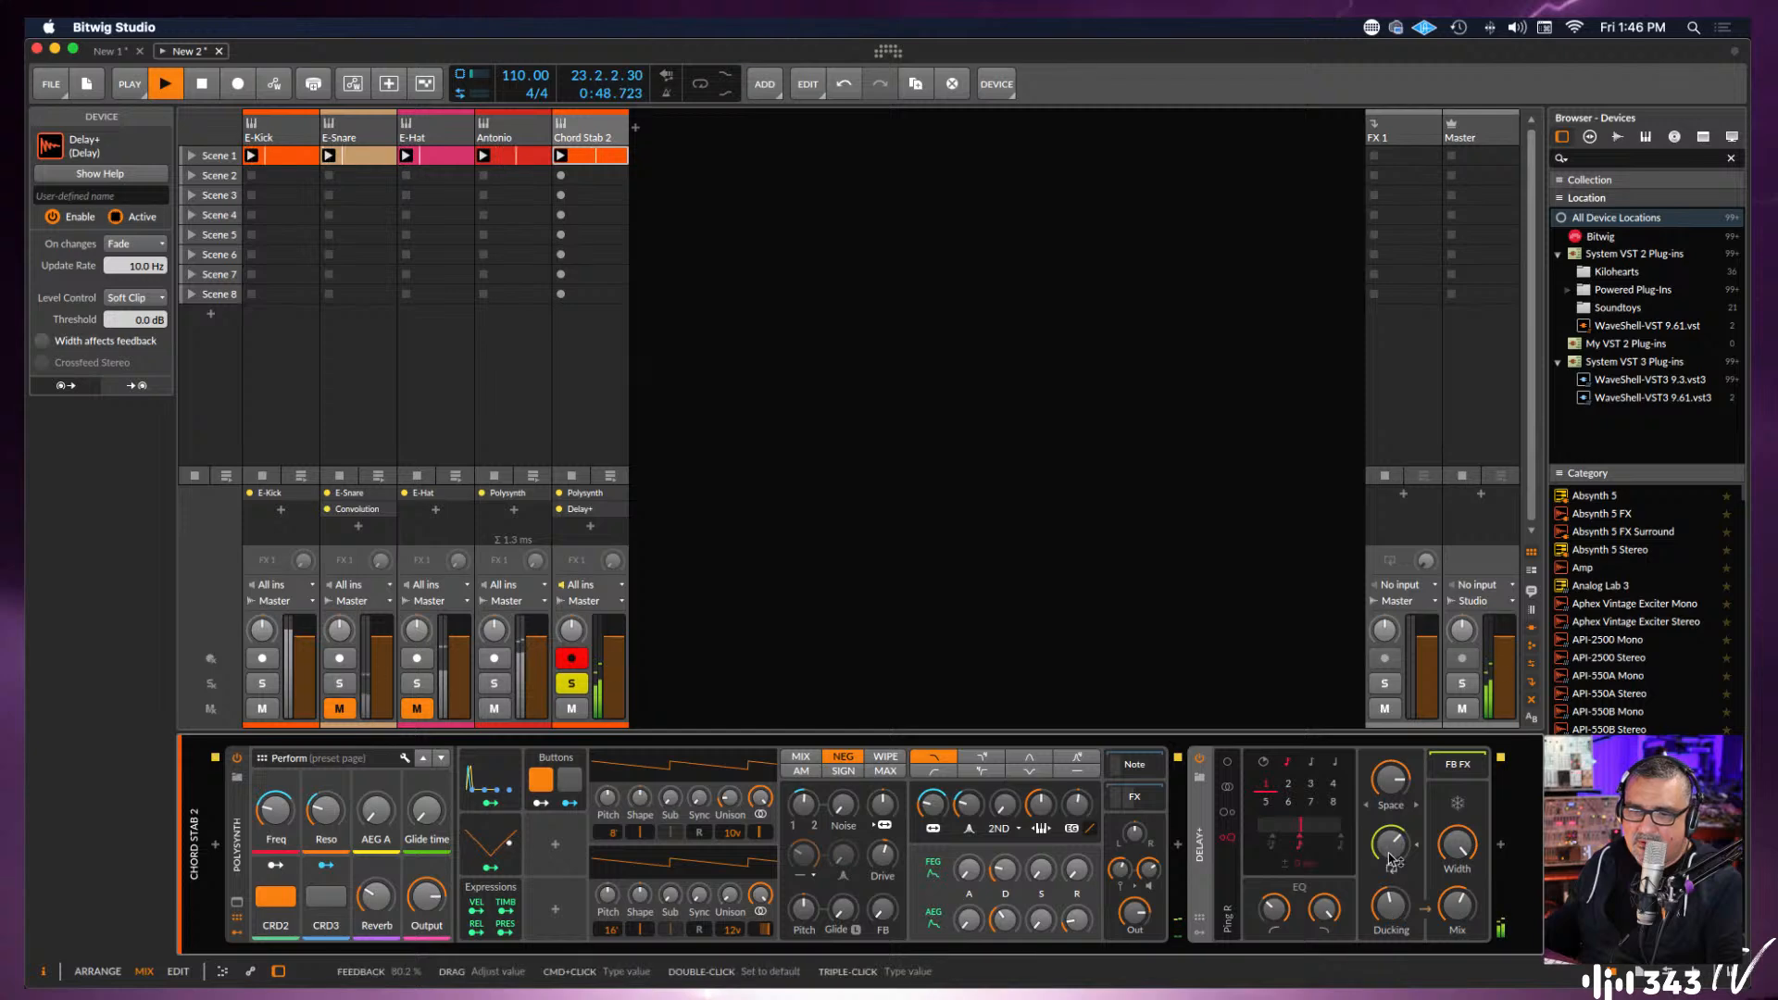
left_click_drag(1391, 845, 1389, 858)
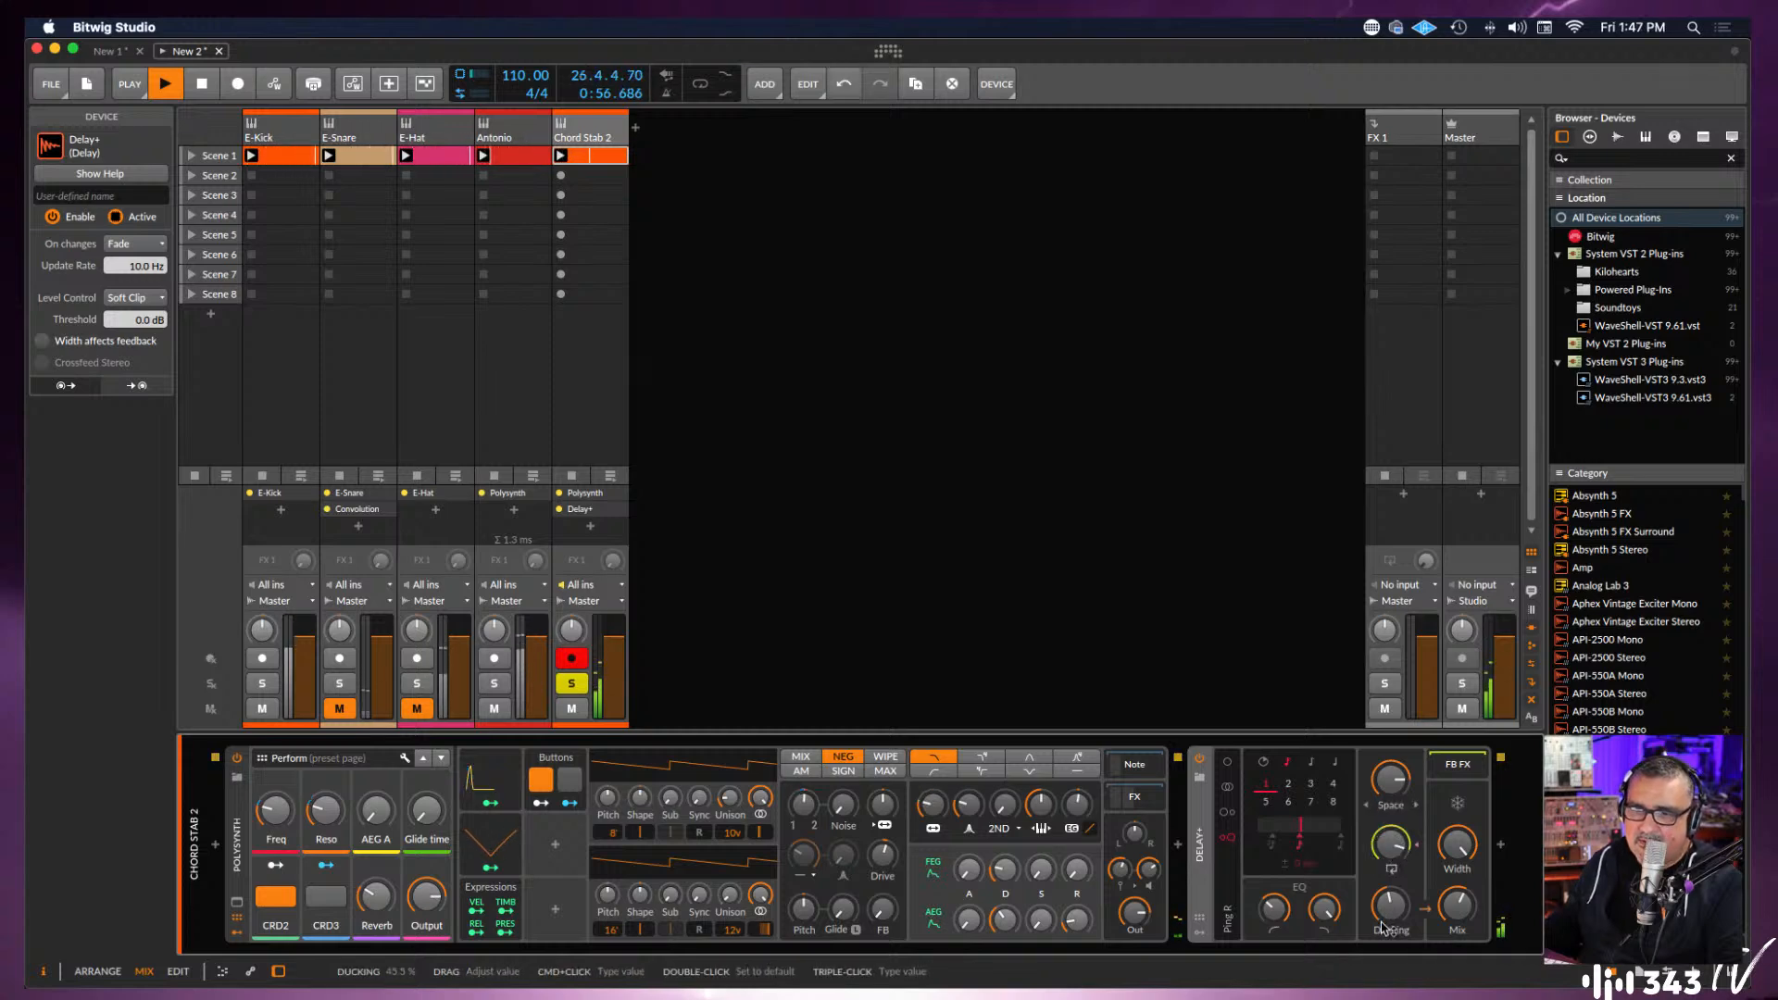
left_click_drag(1391, 851, 1389, 911)
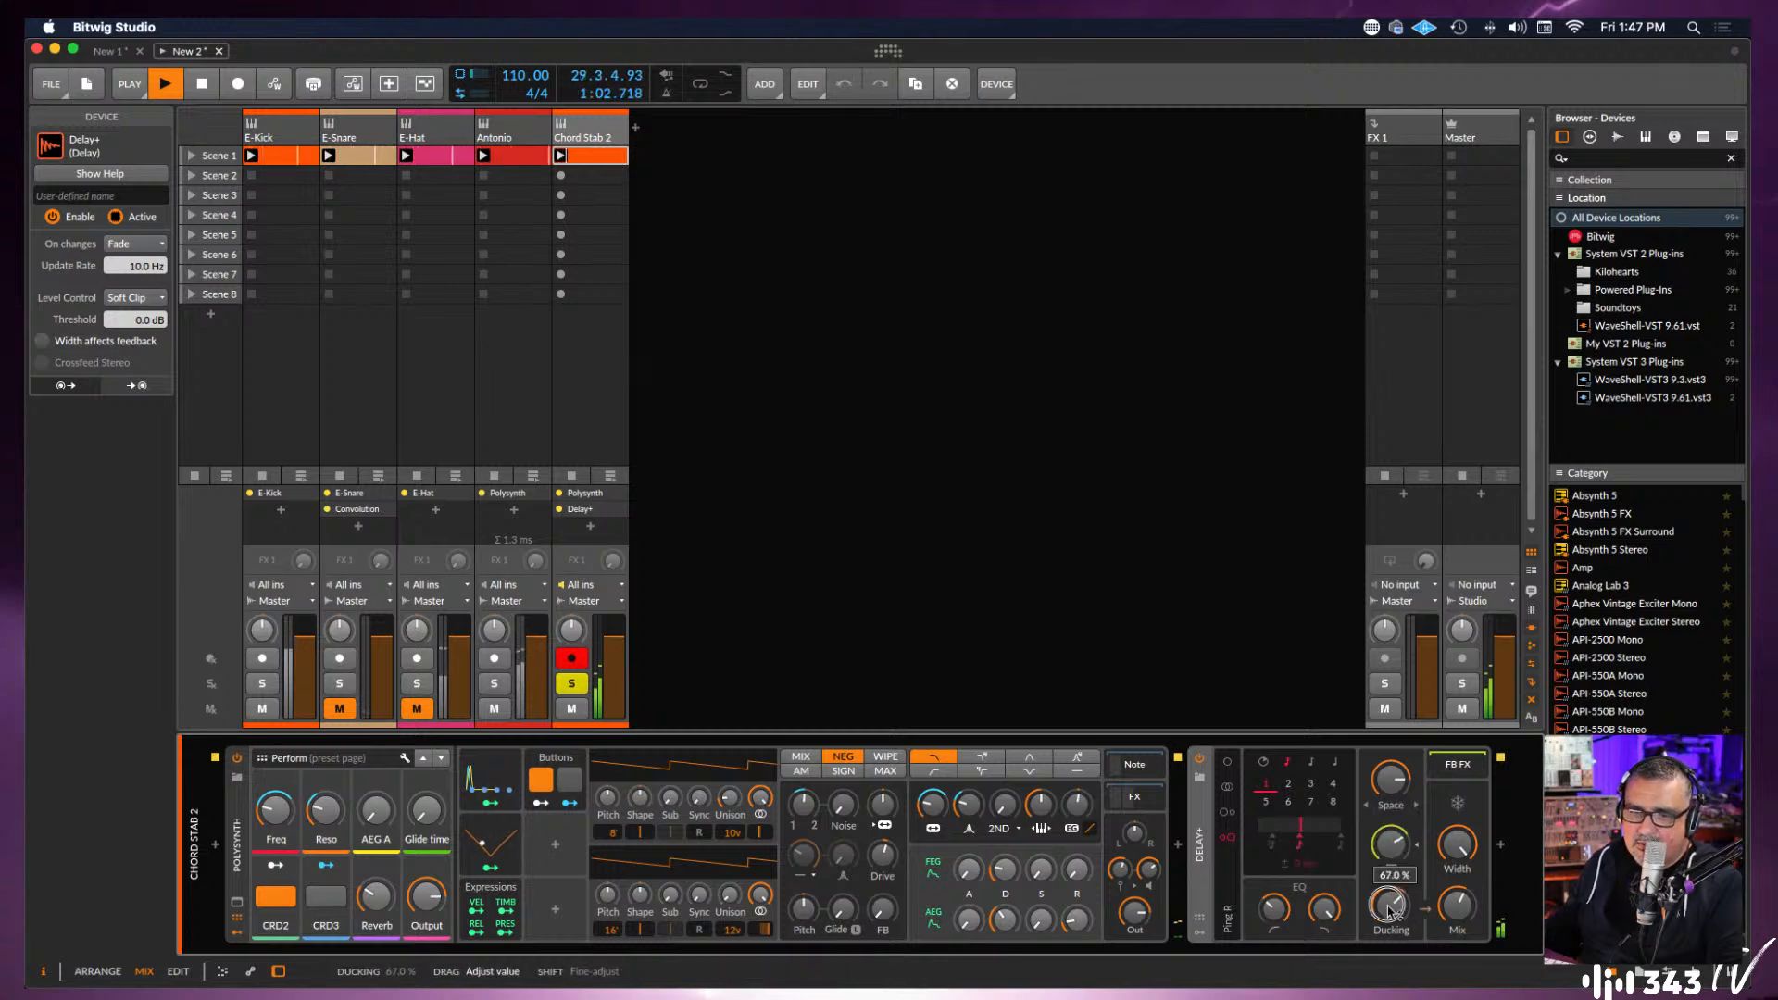
left_click_drag(1390, 911, 1395, 907)
Set Delay+'s blur character to Reverse and its pattern to Stereo.
left_click(1396, 809)
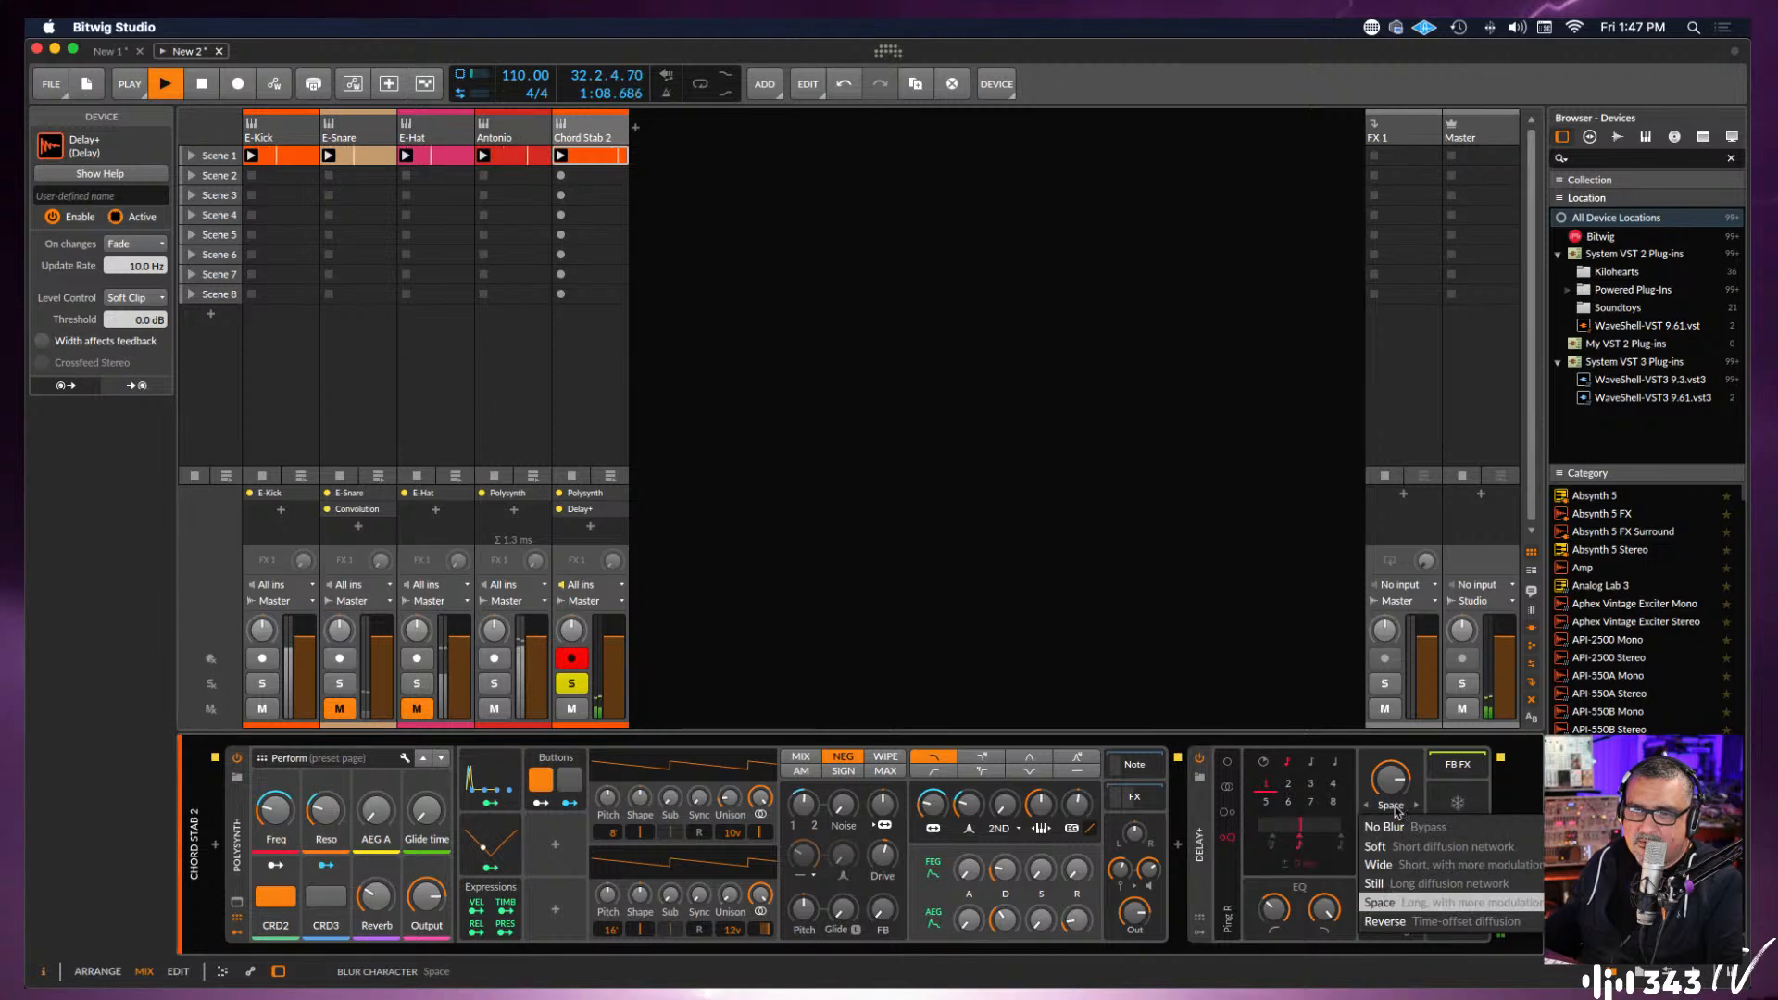
left_click(1400, 921)
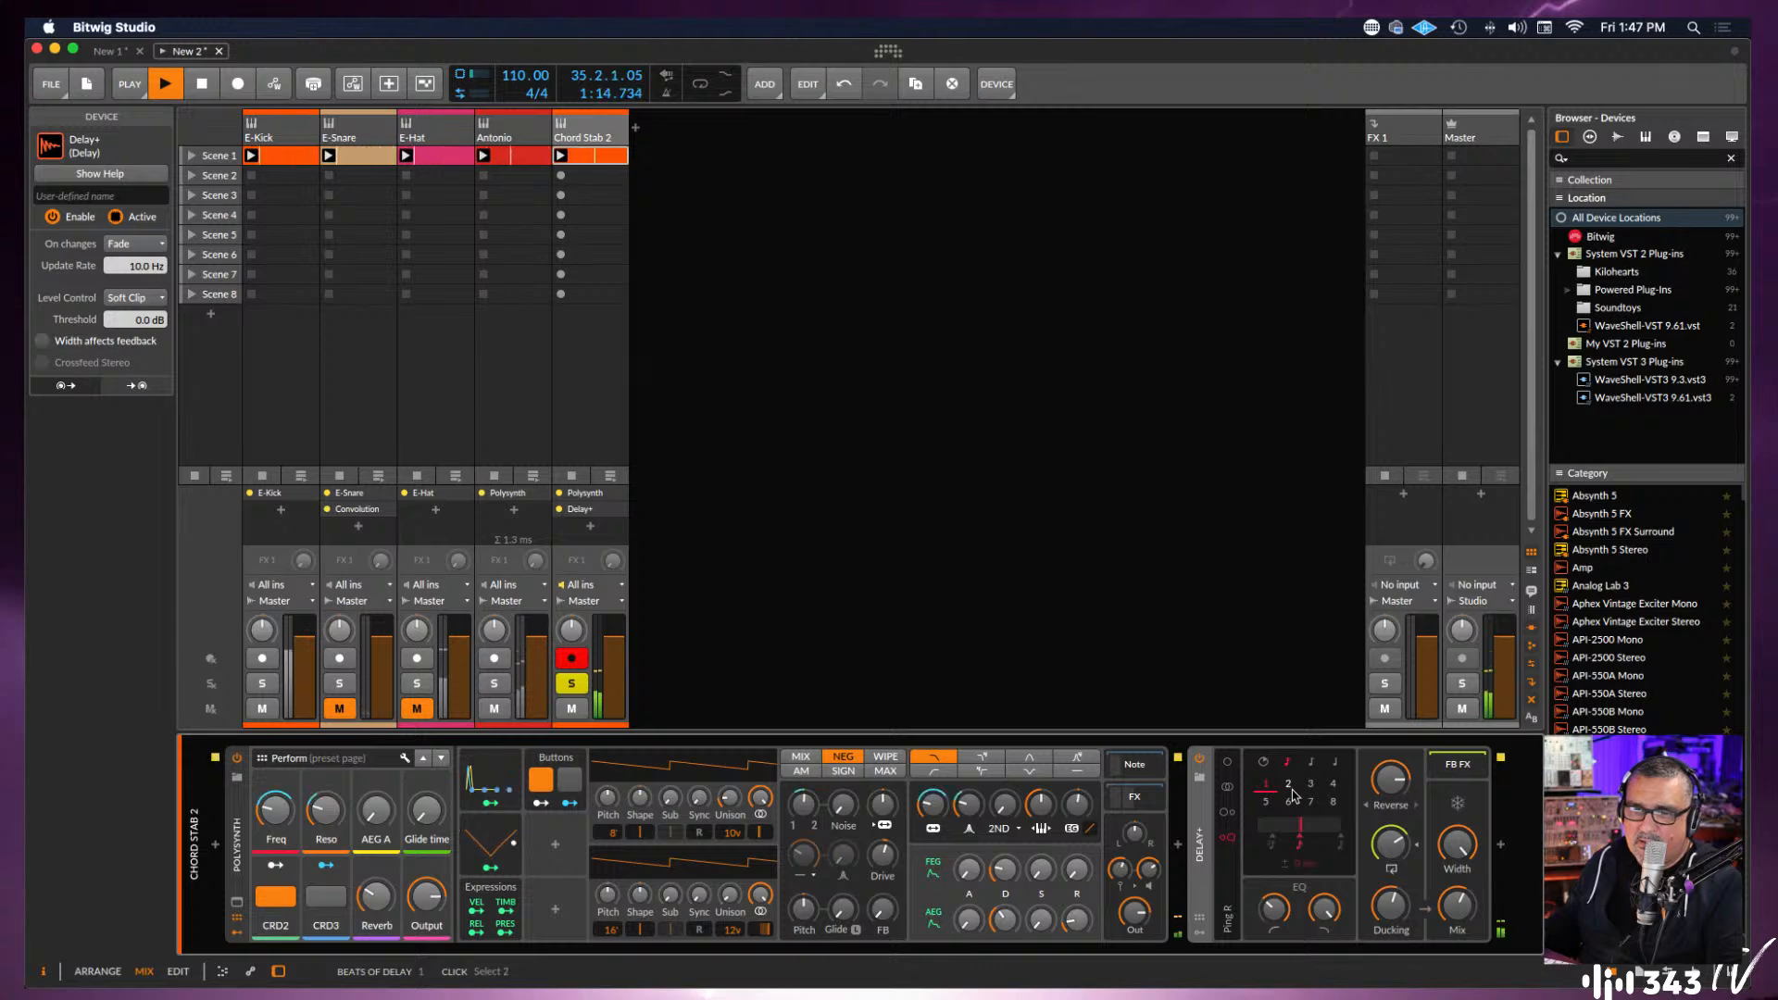
left_click(1228, 786)
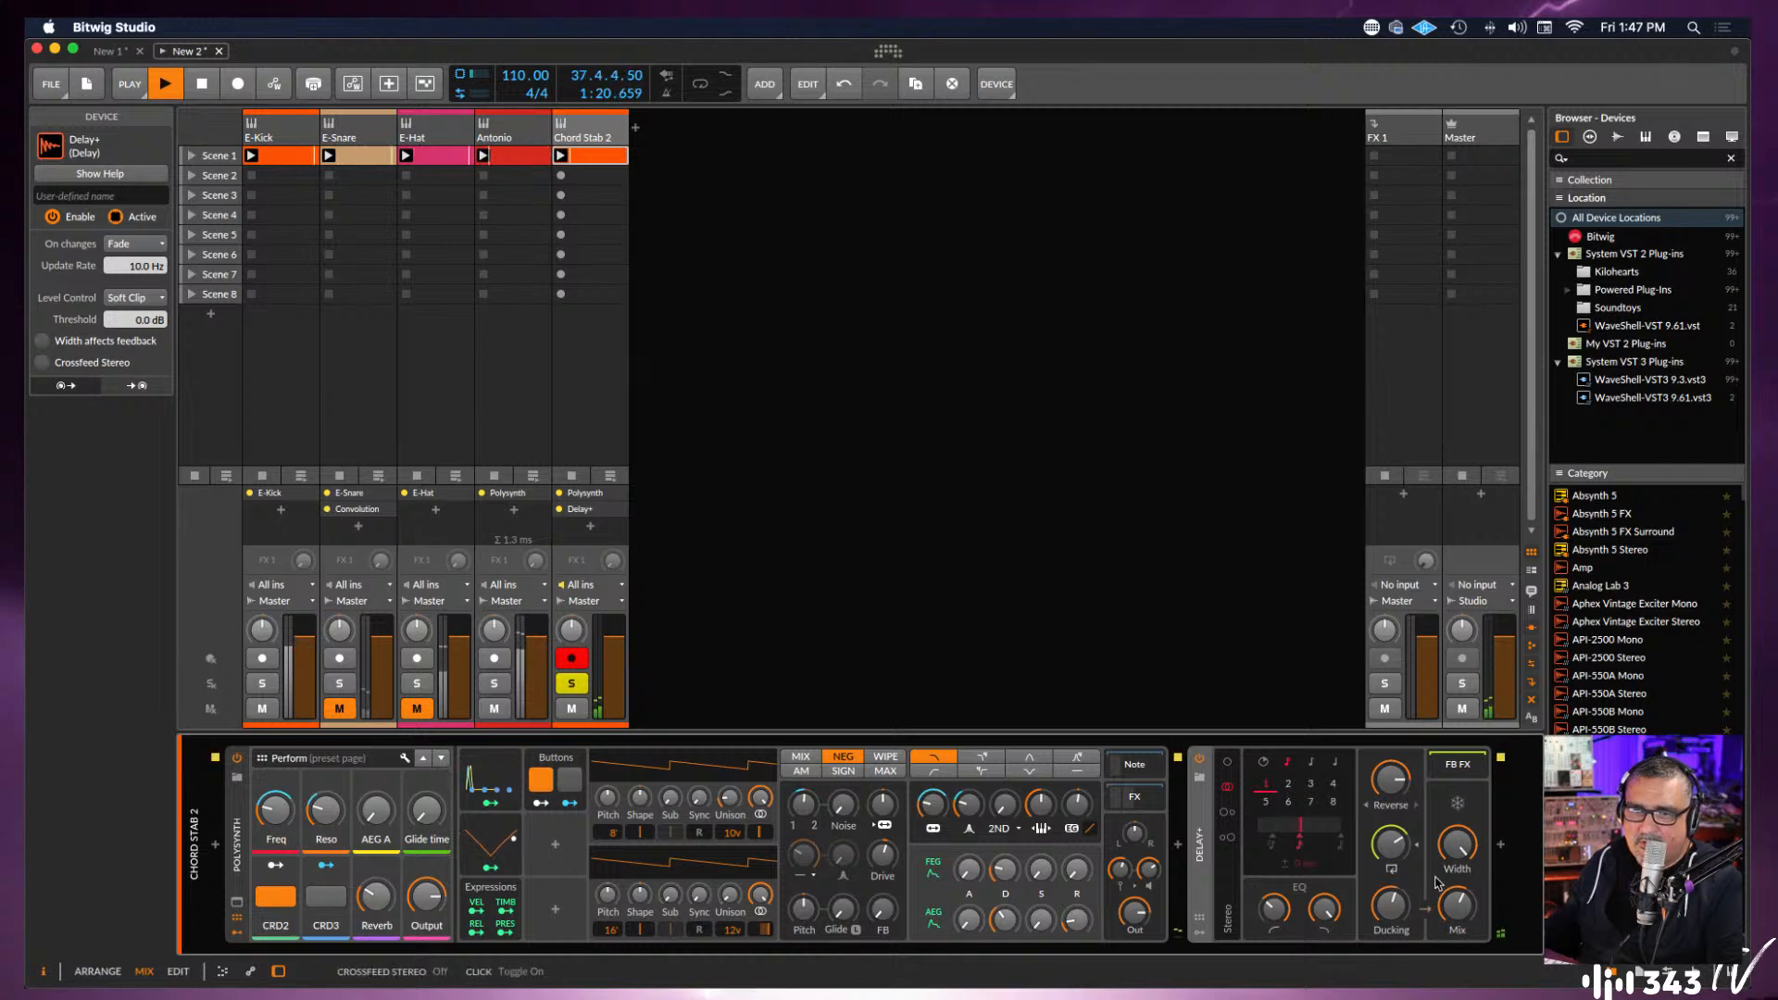
Adjust Delay+'s feedback and unsolo the Chord Stab 2 track to hear the loop.
left_click_drag(1396, 851, 1397, 854)
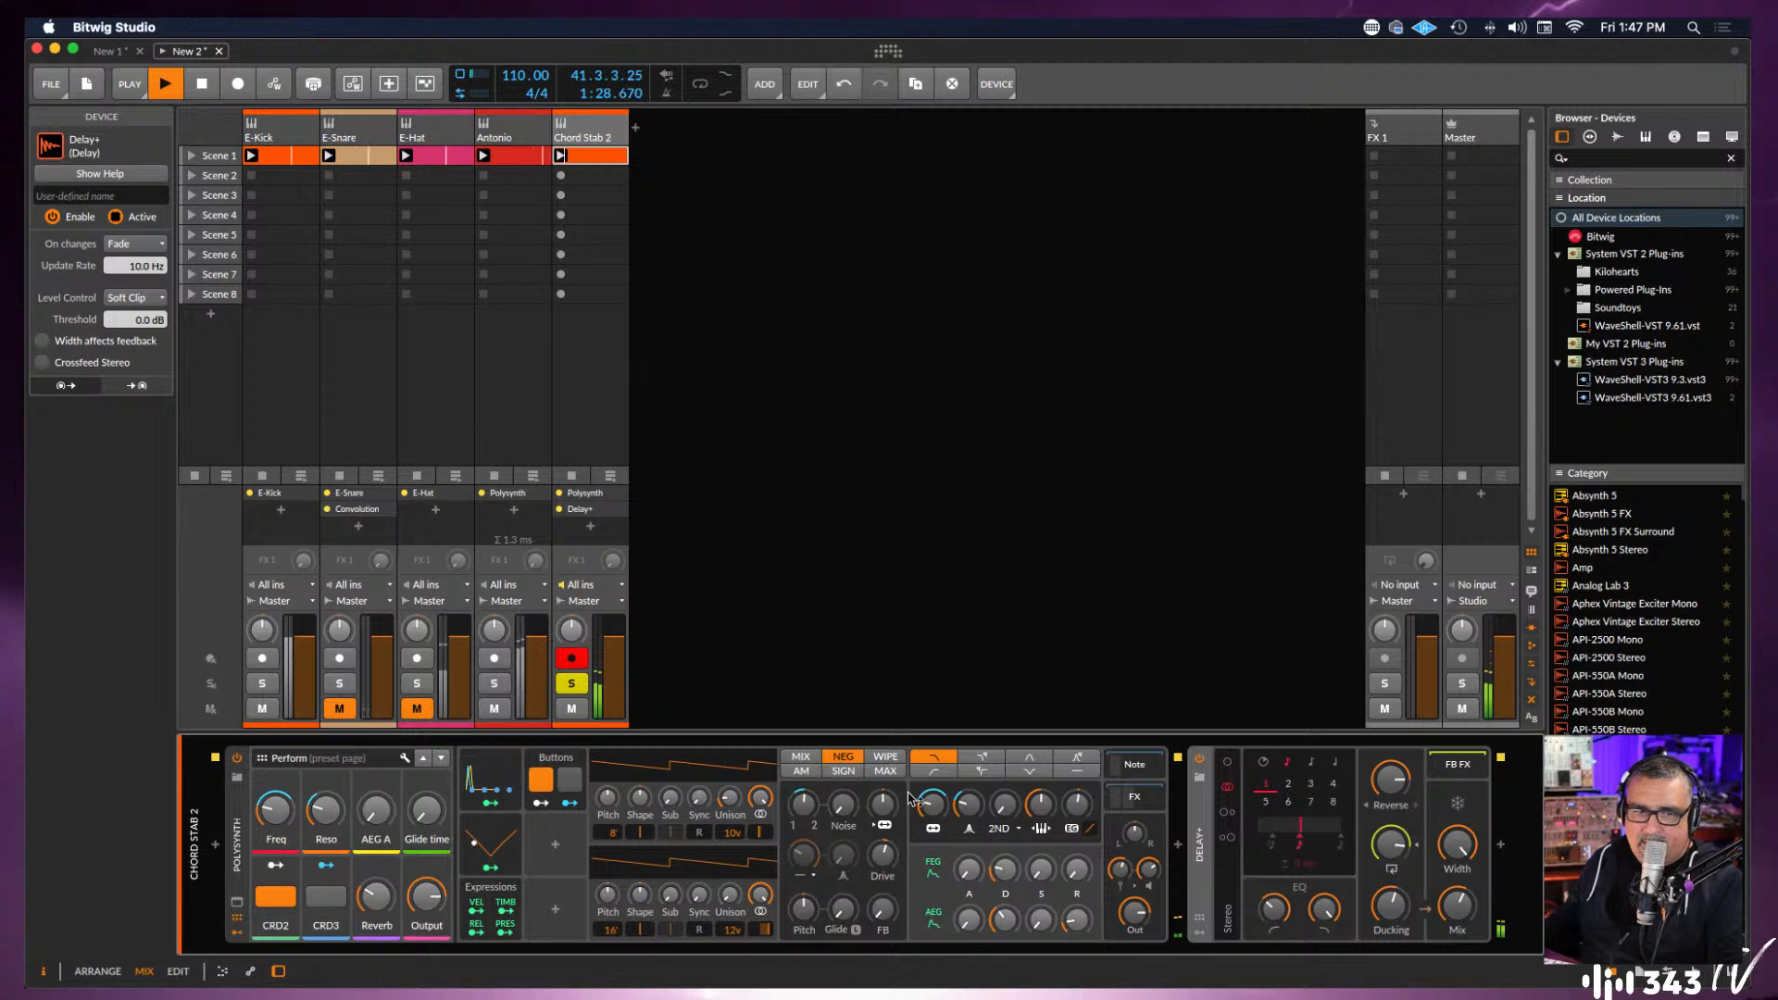
left_click(571, 684)
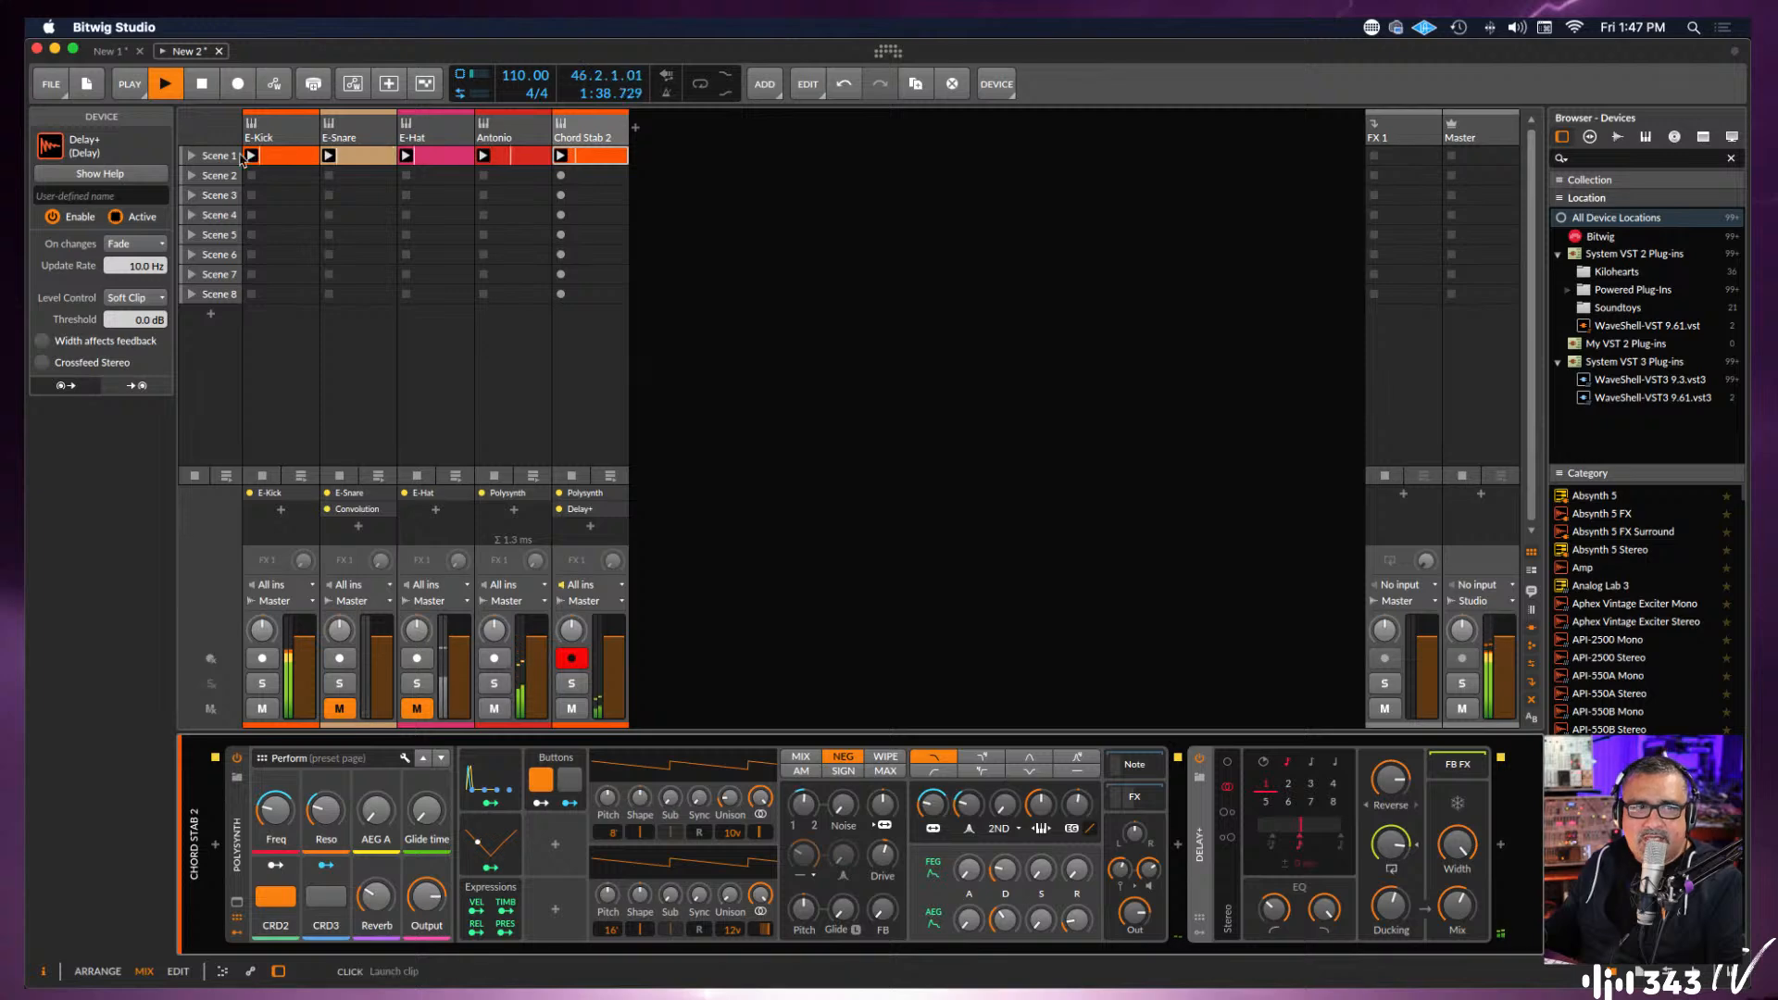
Stop the loop playback and select the E-Snare track.
key("space")
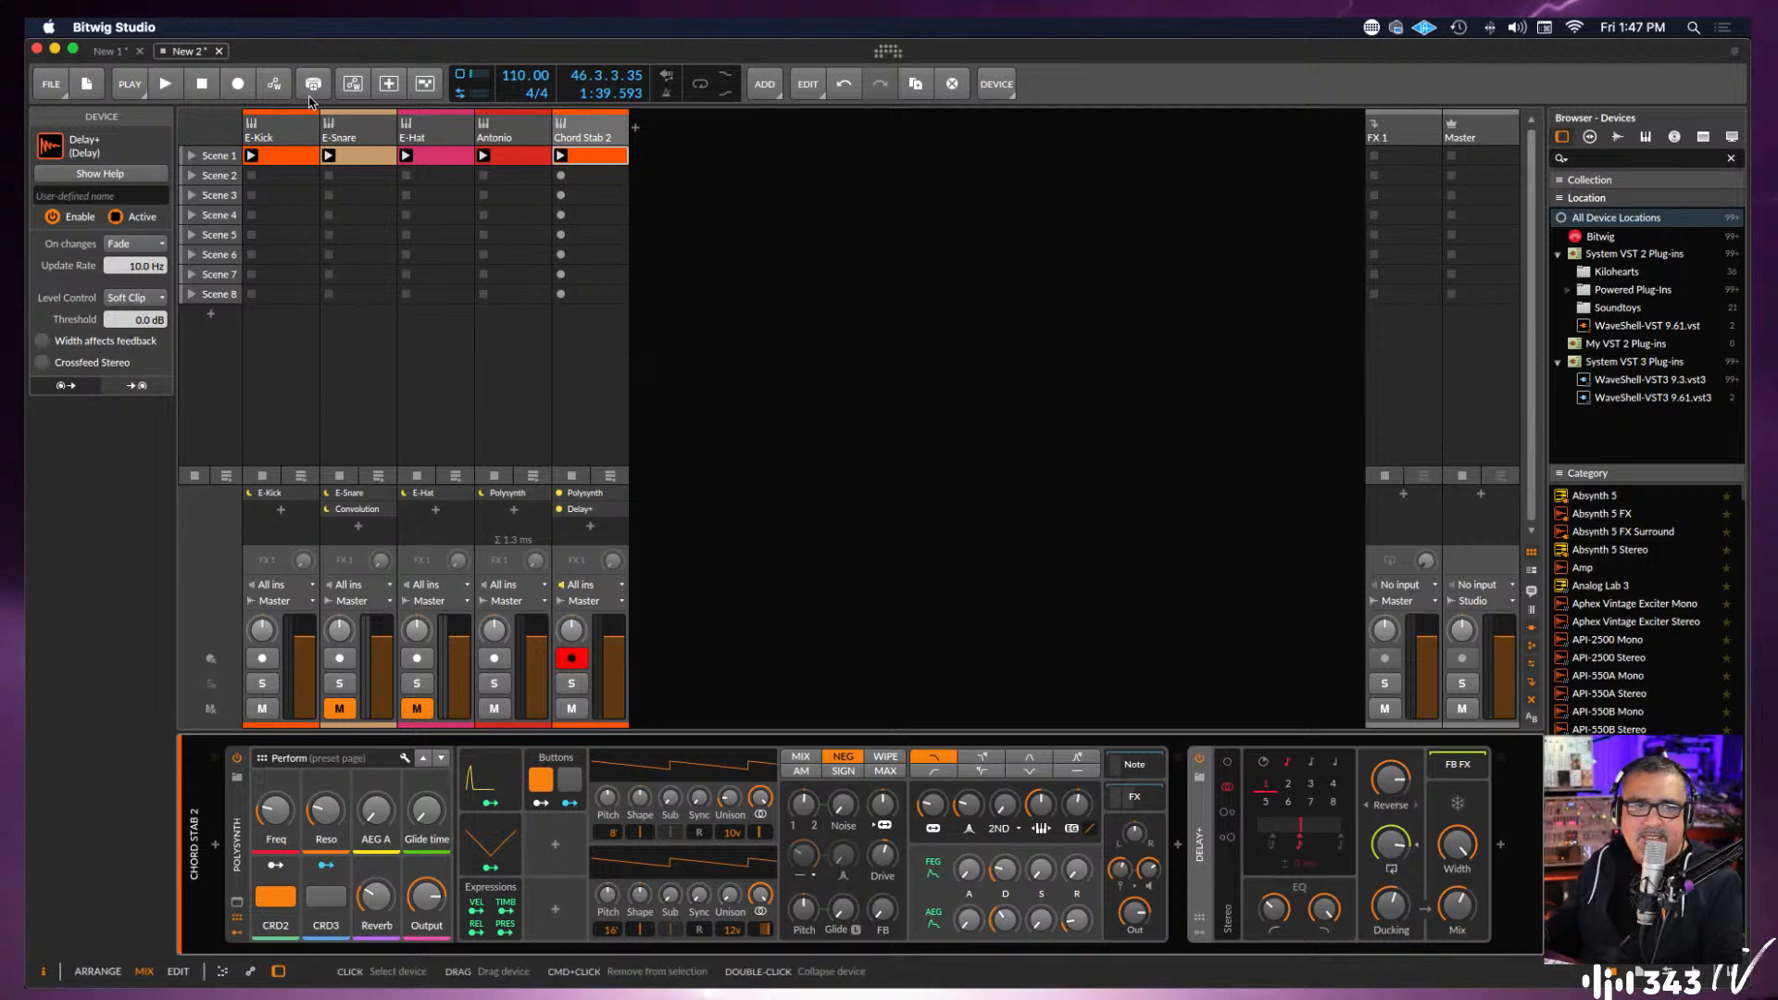
left_click(361, 139)
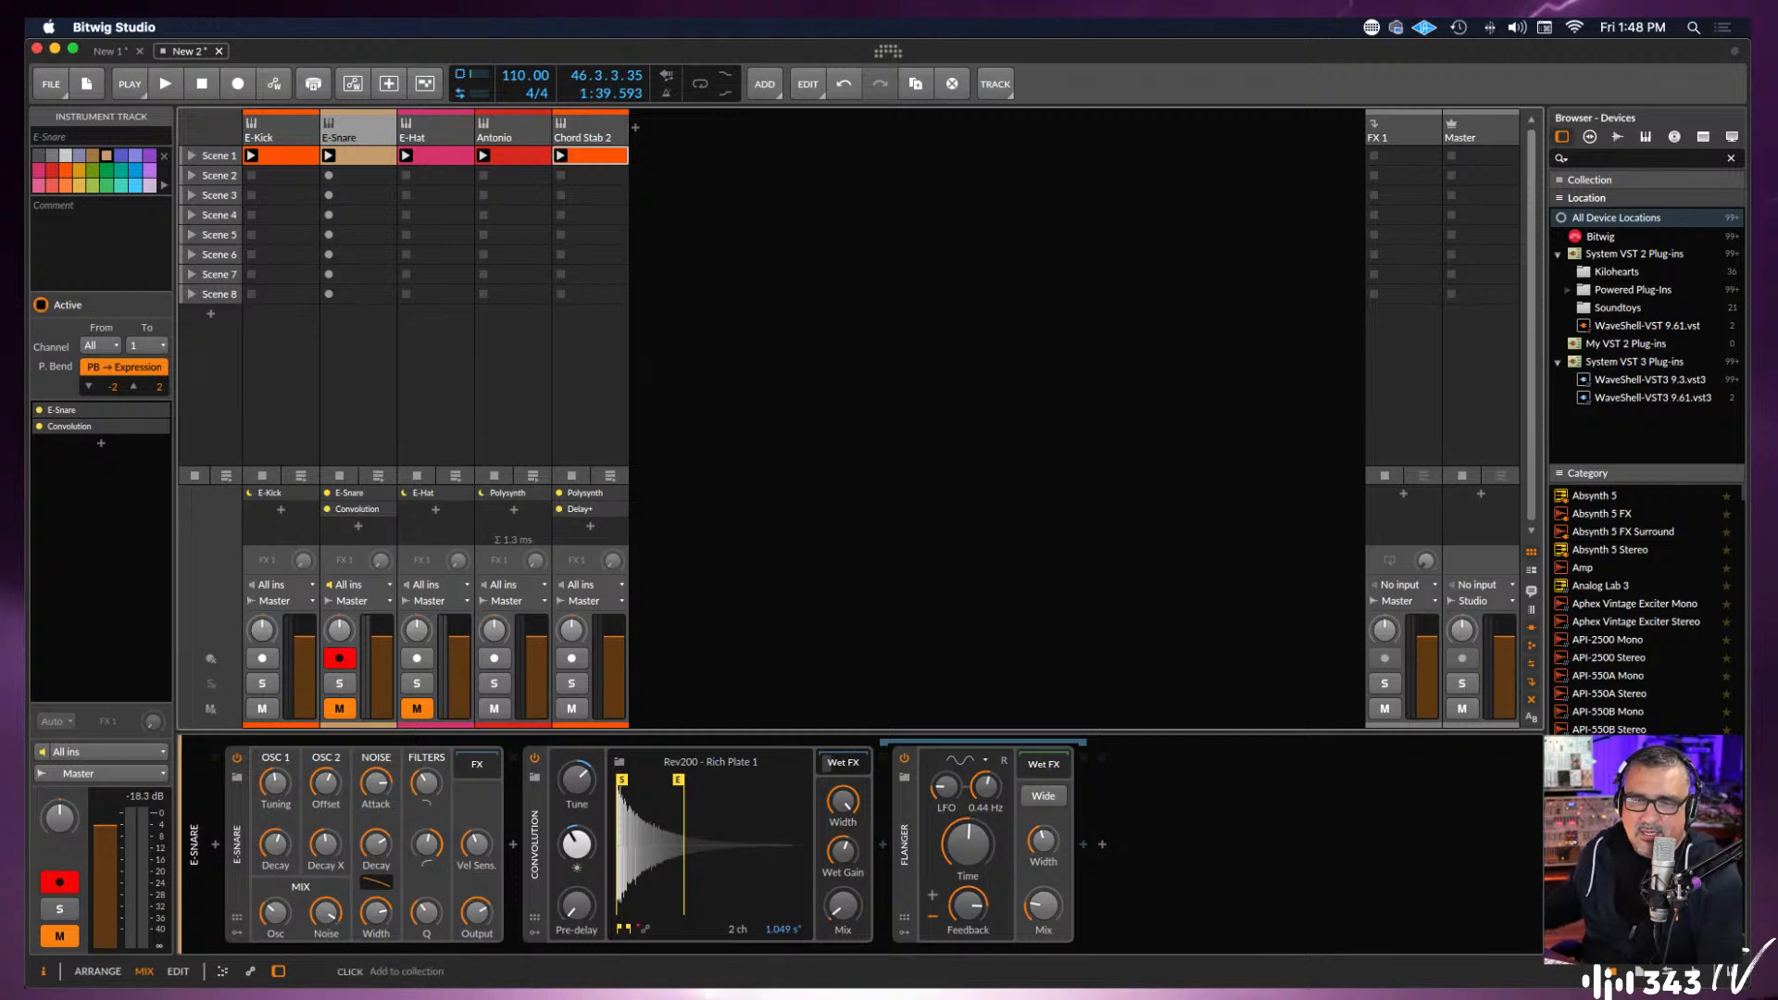
Look through the browser's content types from presets, multisamples and clips to files, and return to the devices.
left_click(1590, 136)
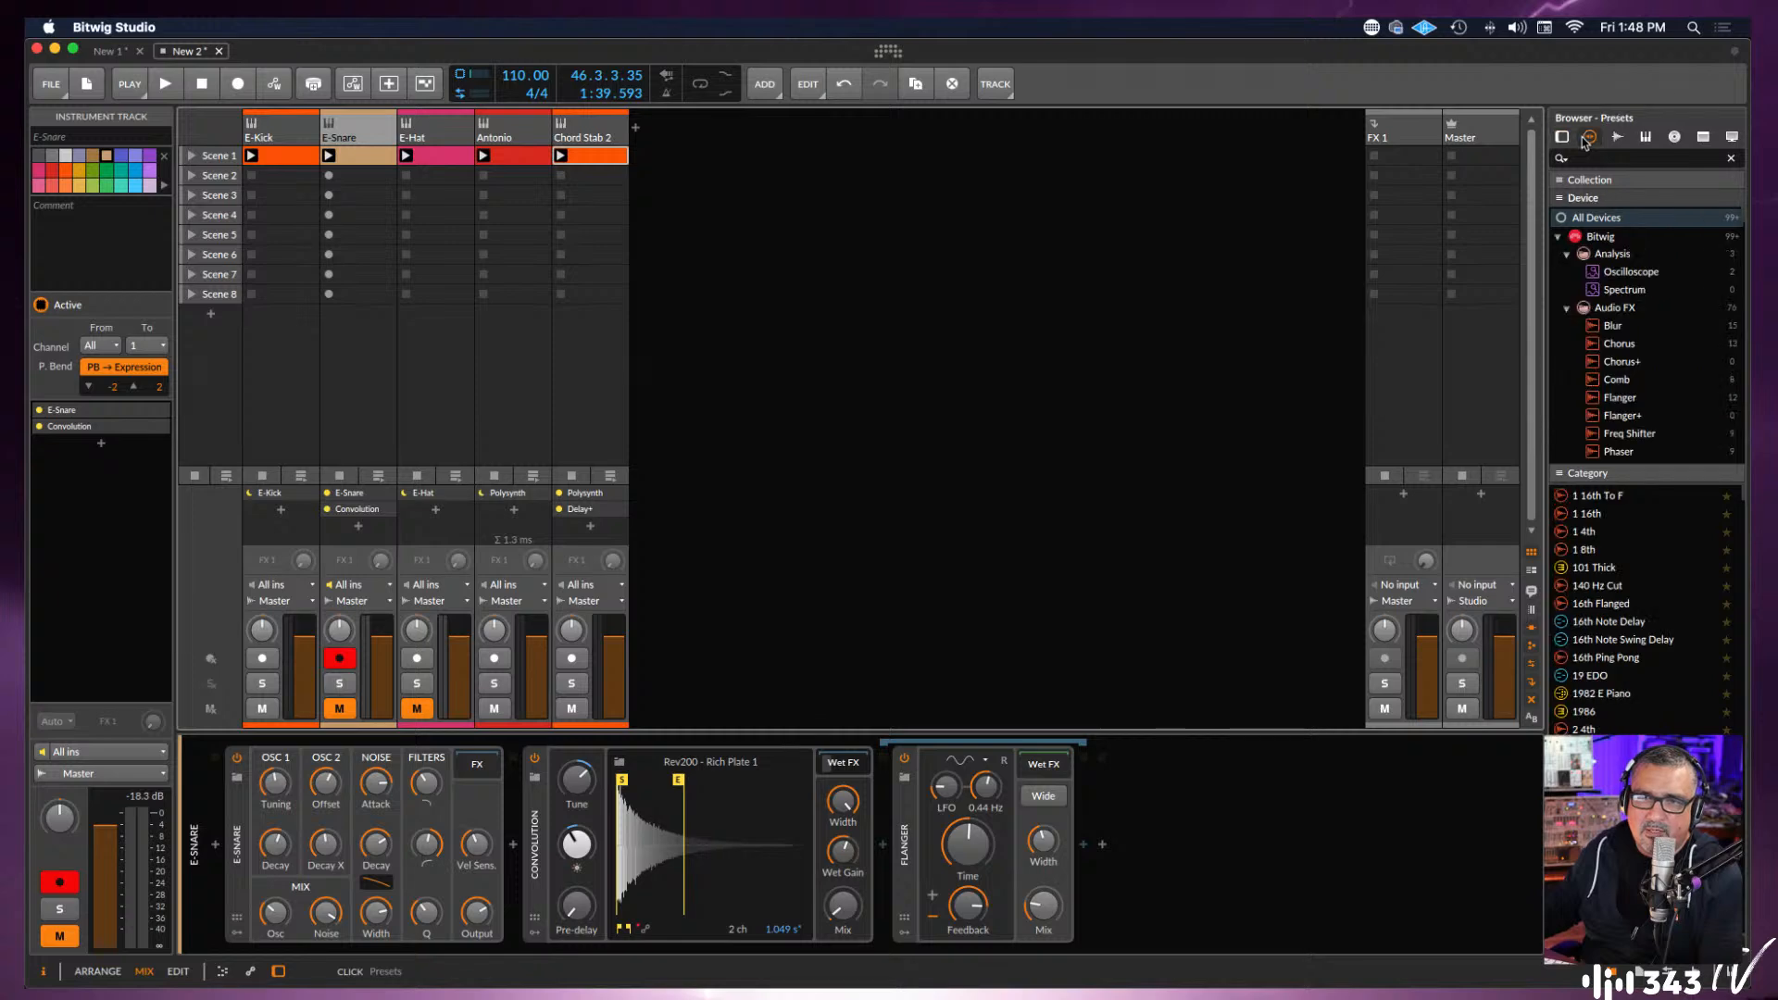
left_click(1621, 137)
left_click(1646, 136)
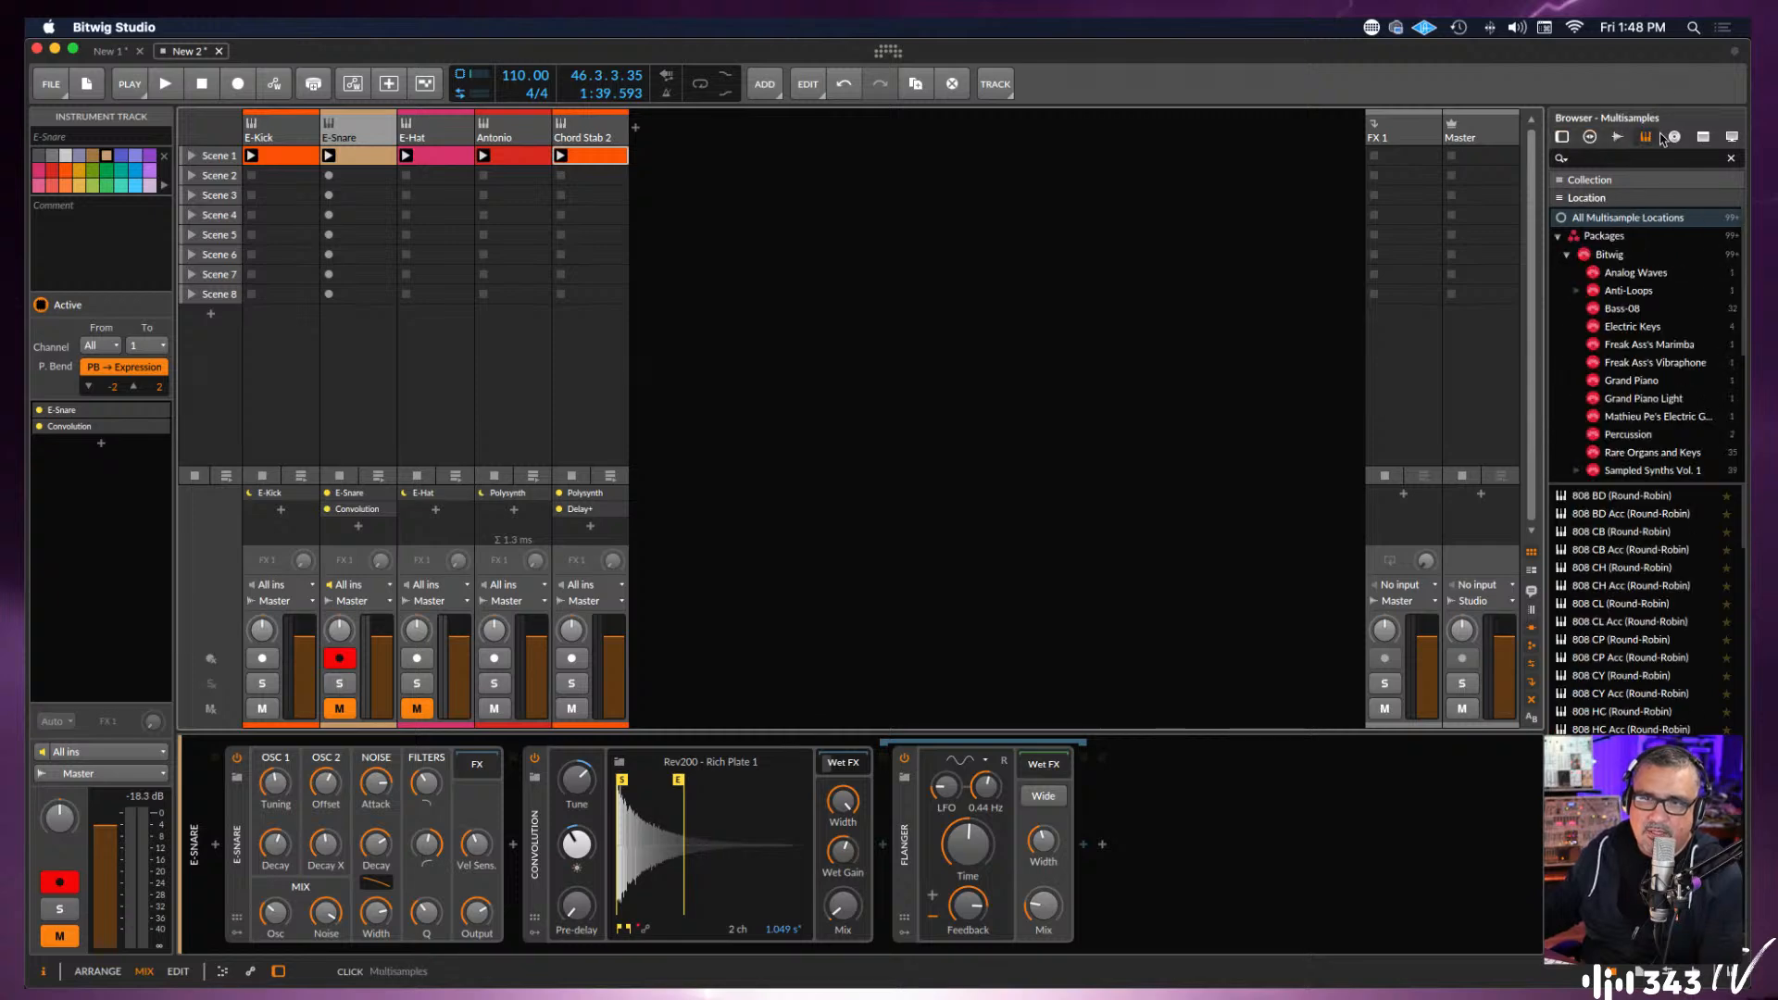
left_click(1673, 136)
left_click(1703, 136)
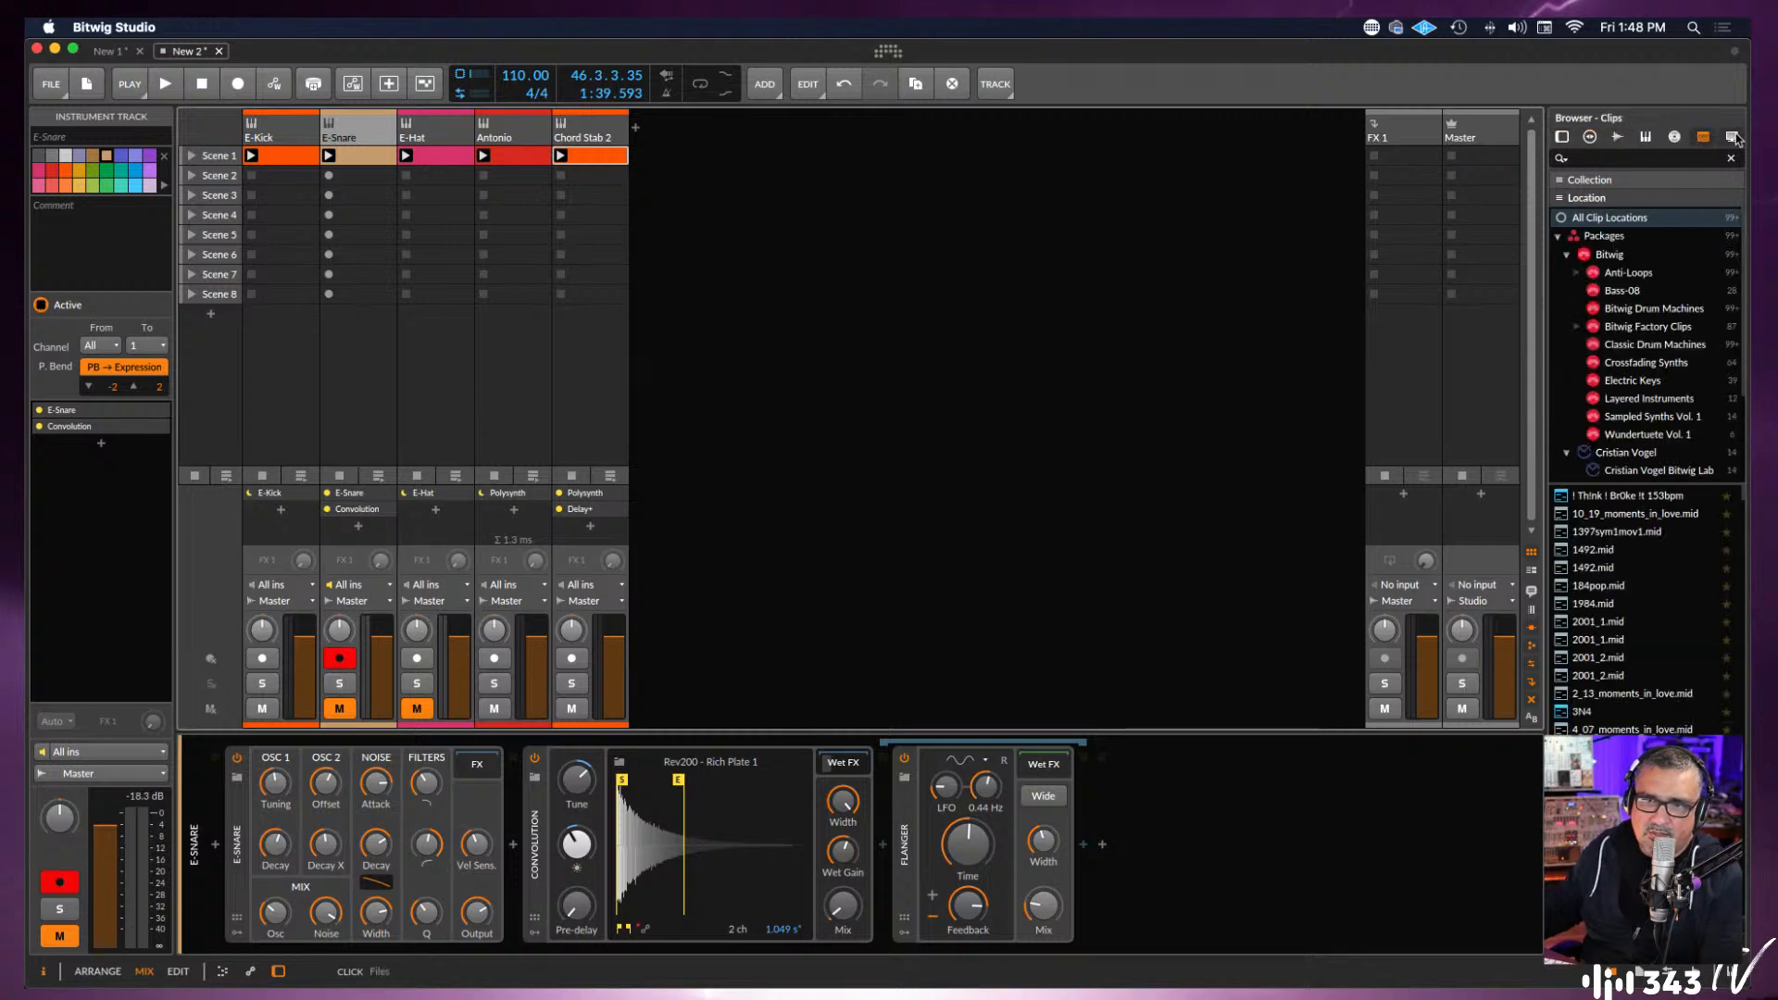
left_click(1732, 136)
left_click(1562, 138)
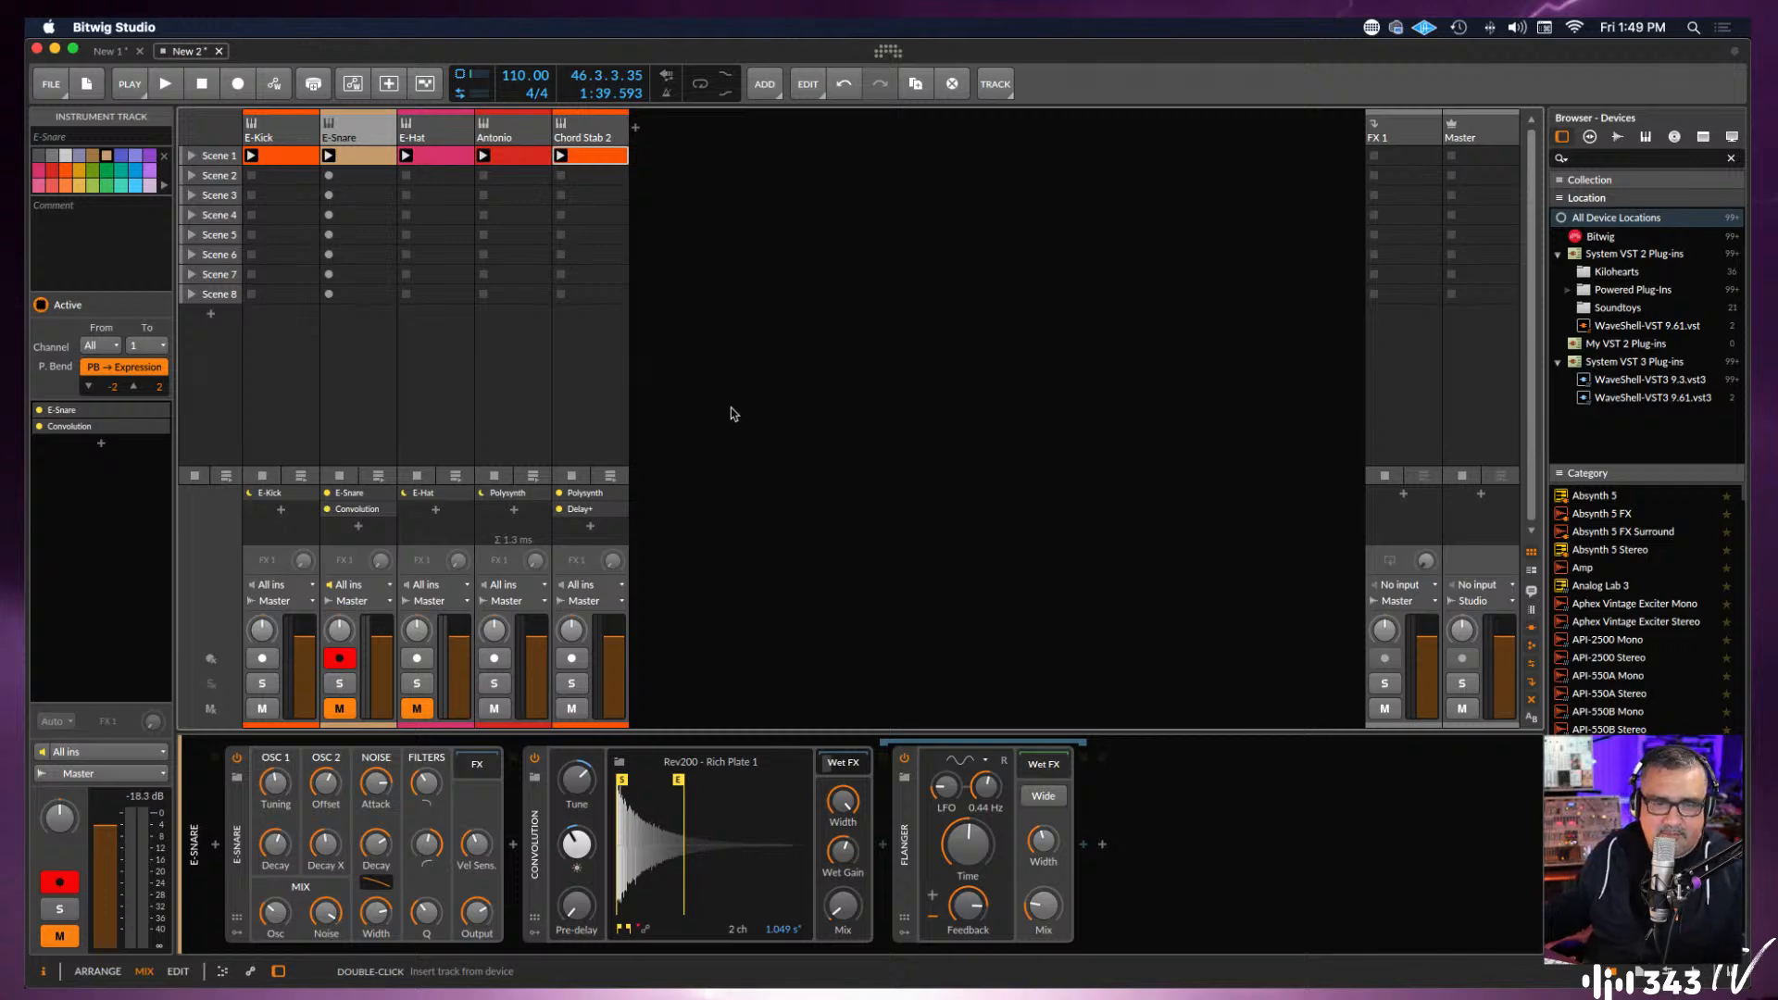
Copy the Scene 1 clips of E-Kick, E-Snare, E-Hat, Antonio and Chord Stab 2 onto the arranger timeline at position 1.1.1.00.
key("alt+1")
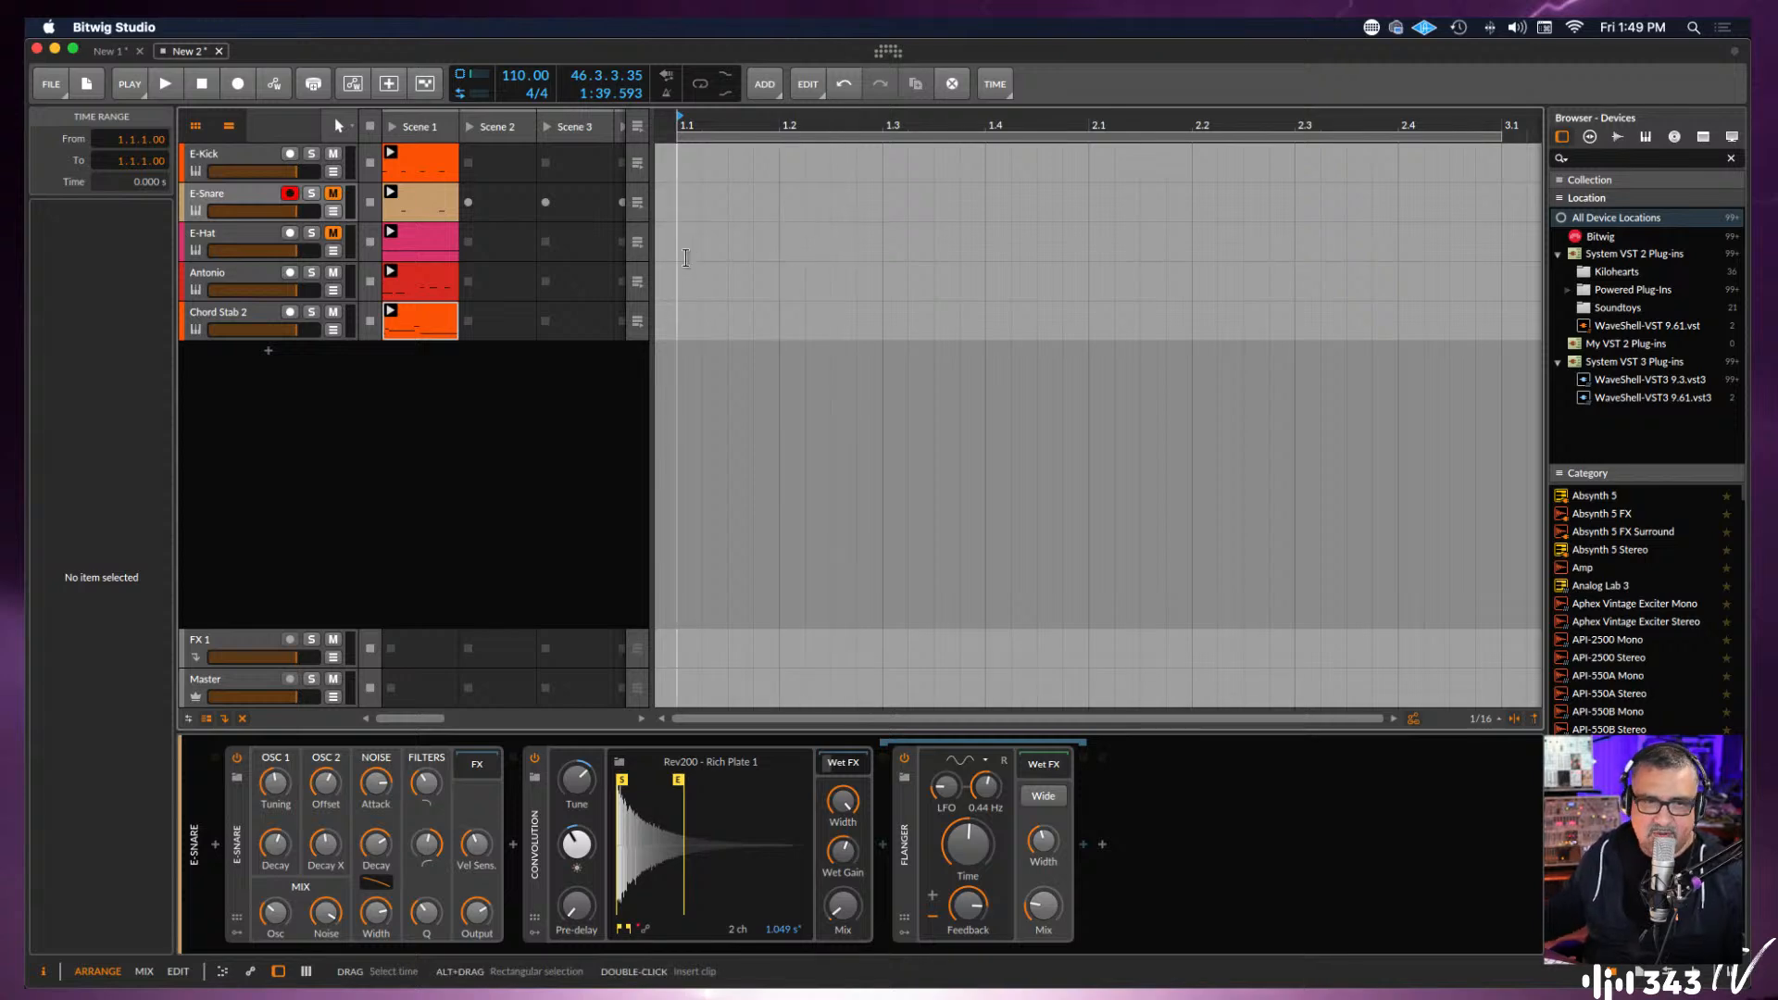
key("alt+2")
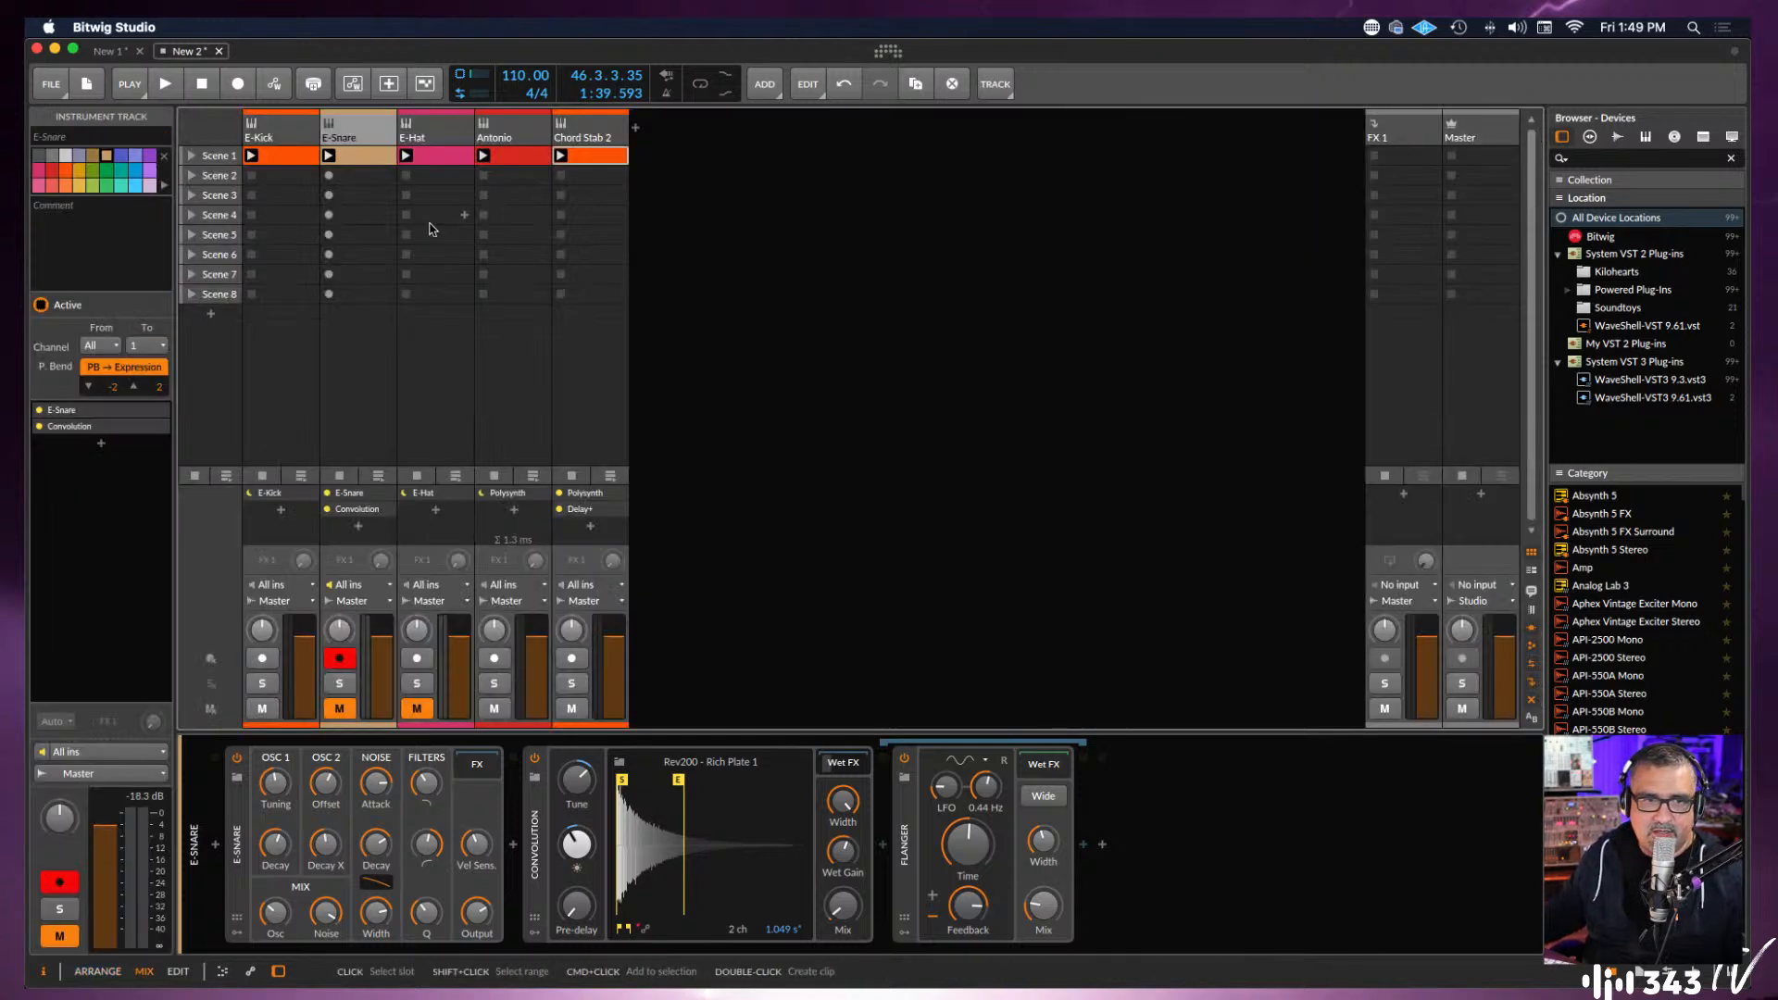
key("alt+1")
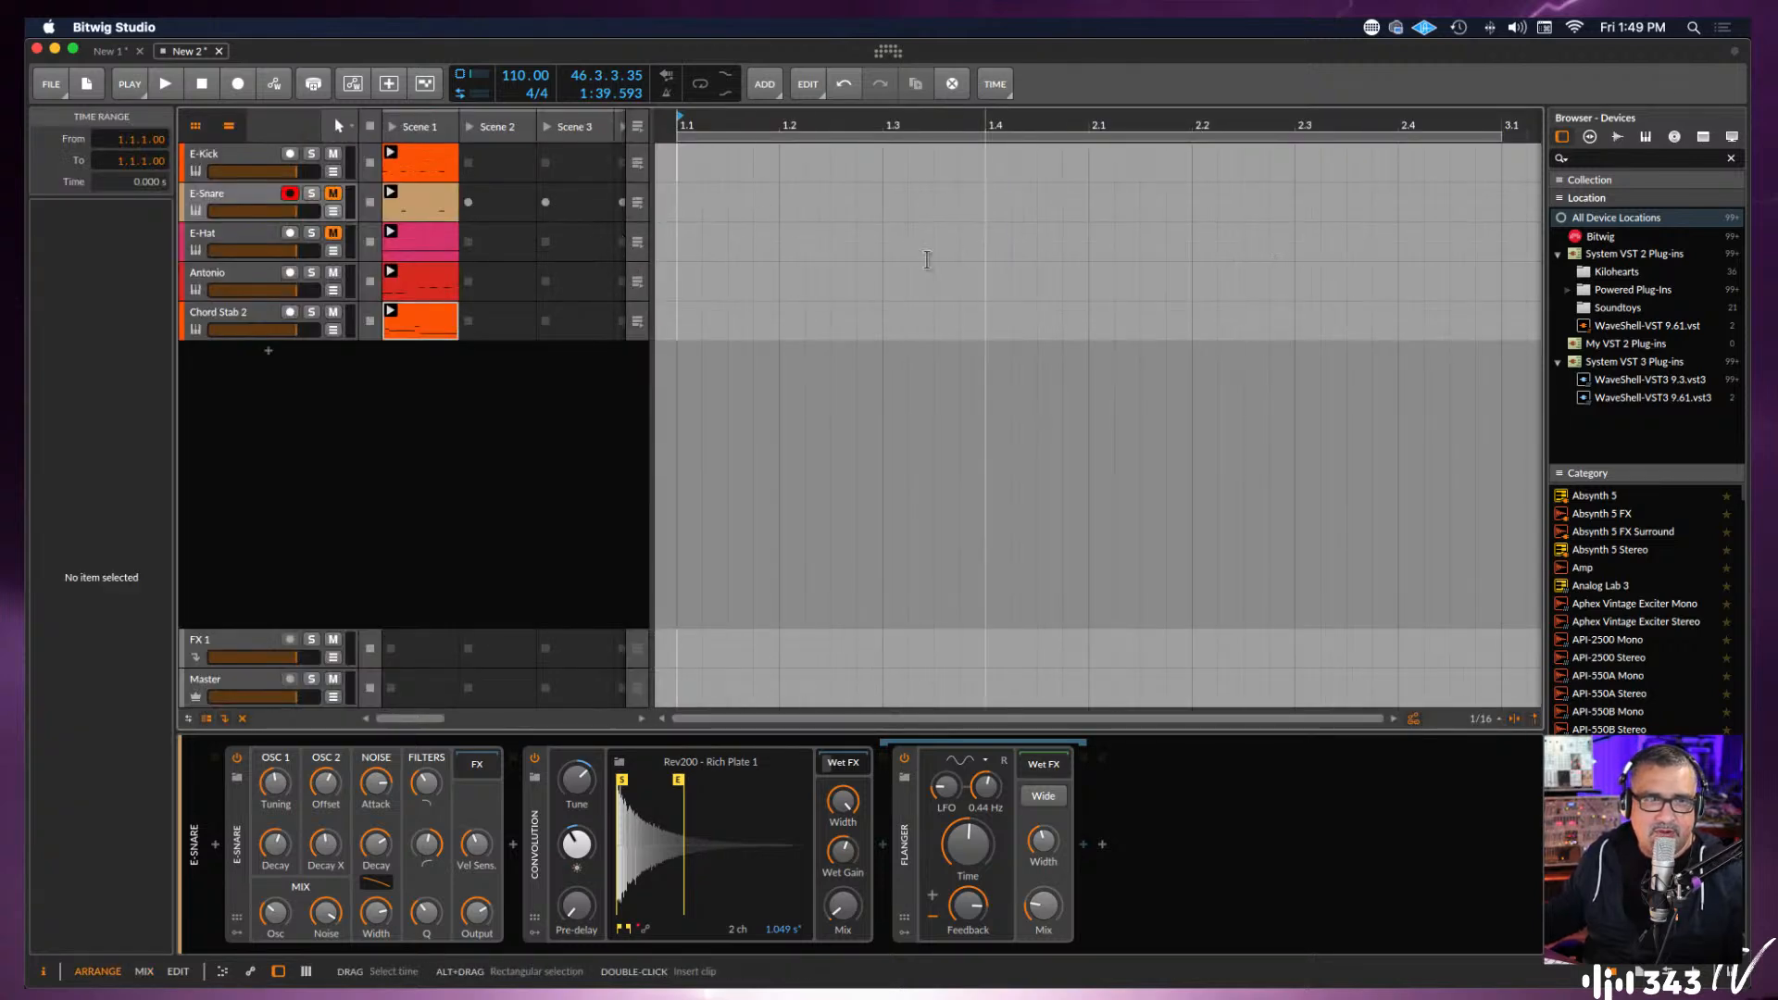
left_click(411, 169)
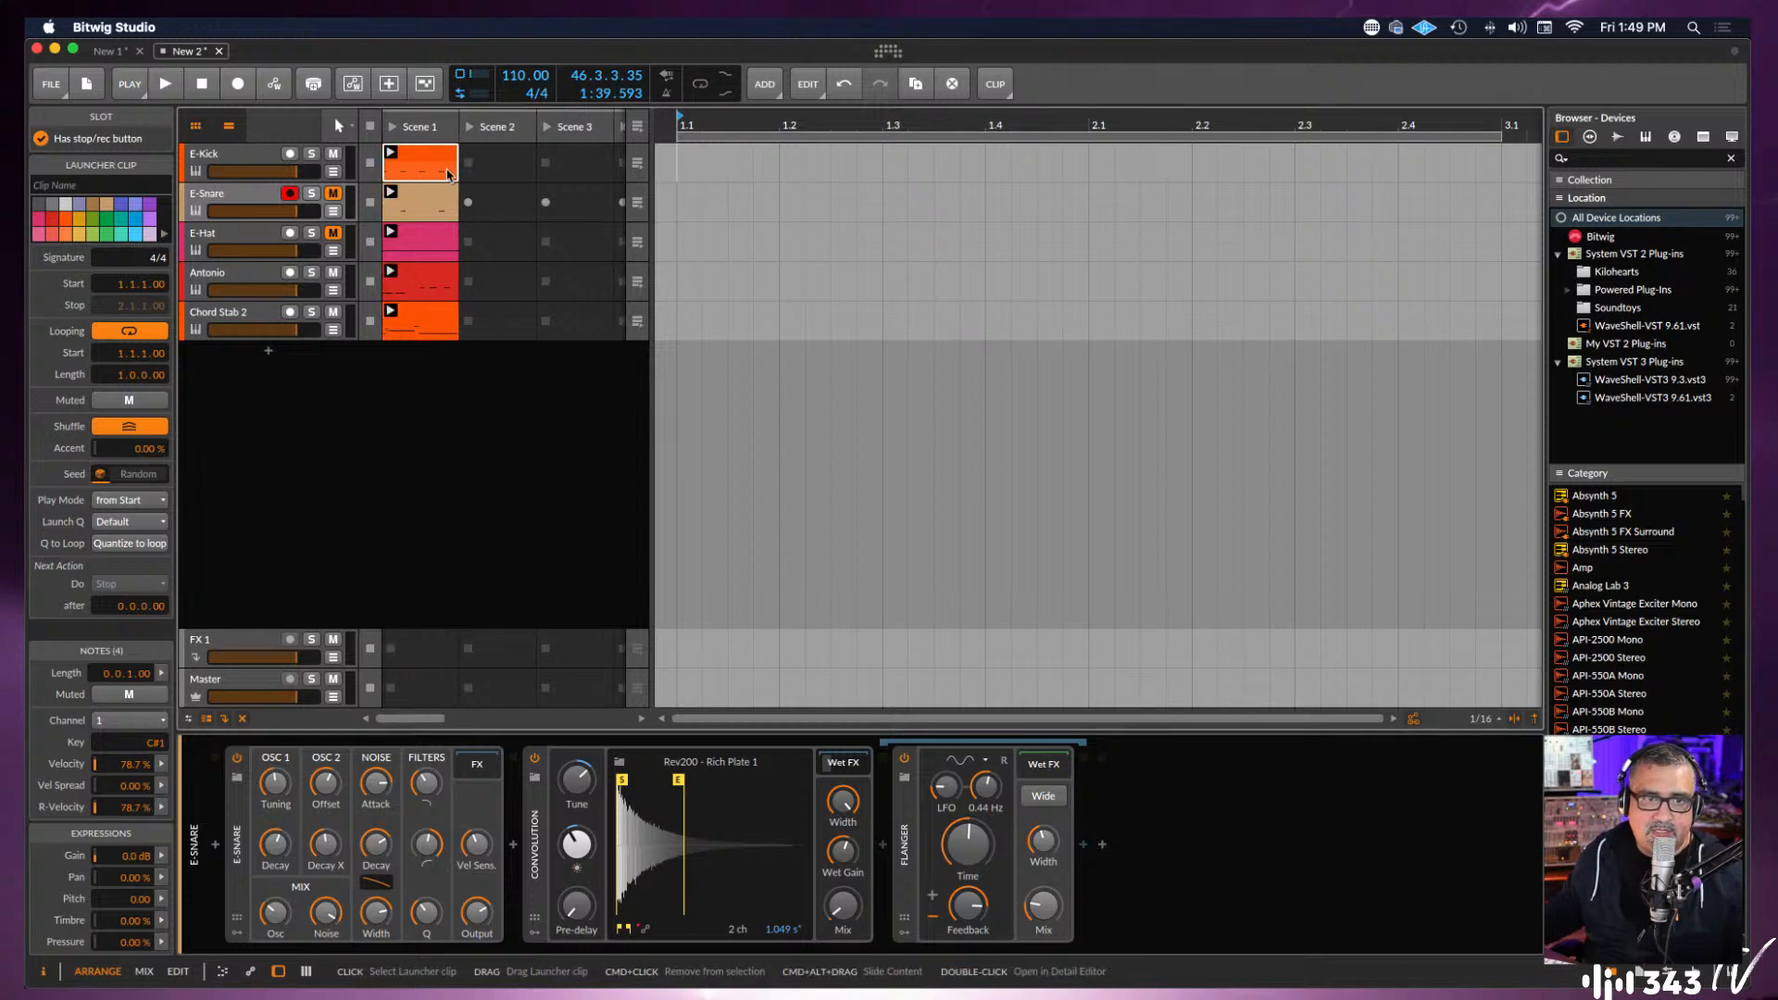
left_click_drag(428, 170, 673, 189)
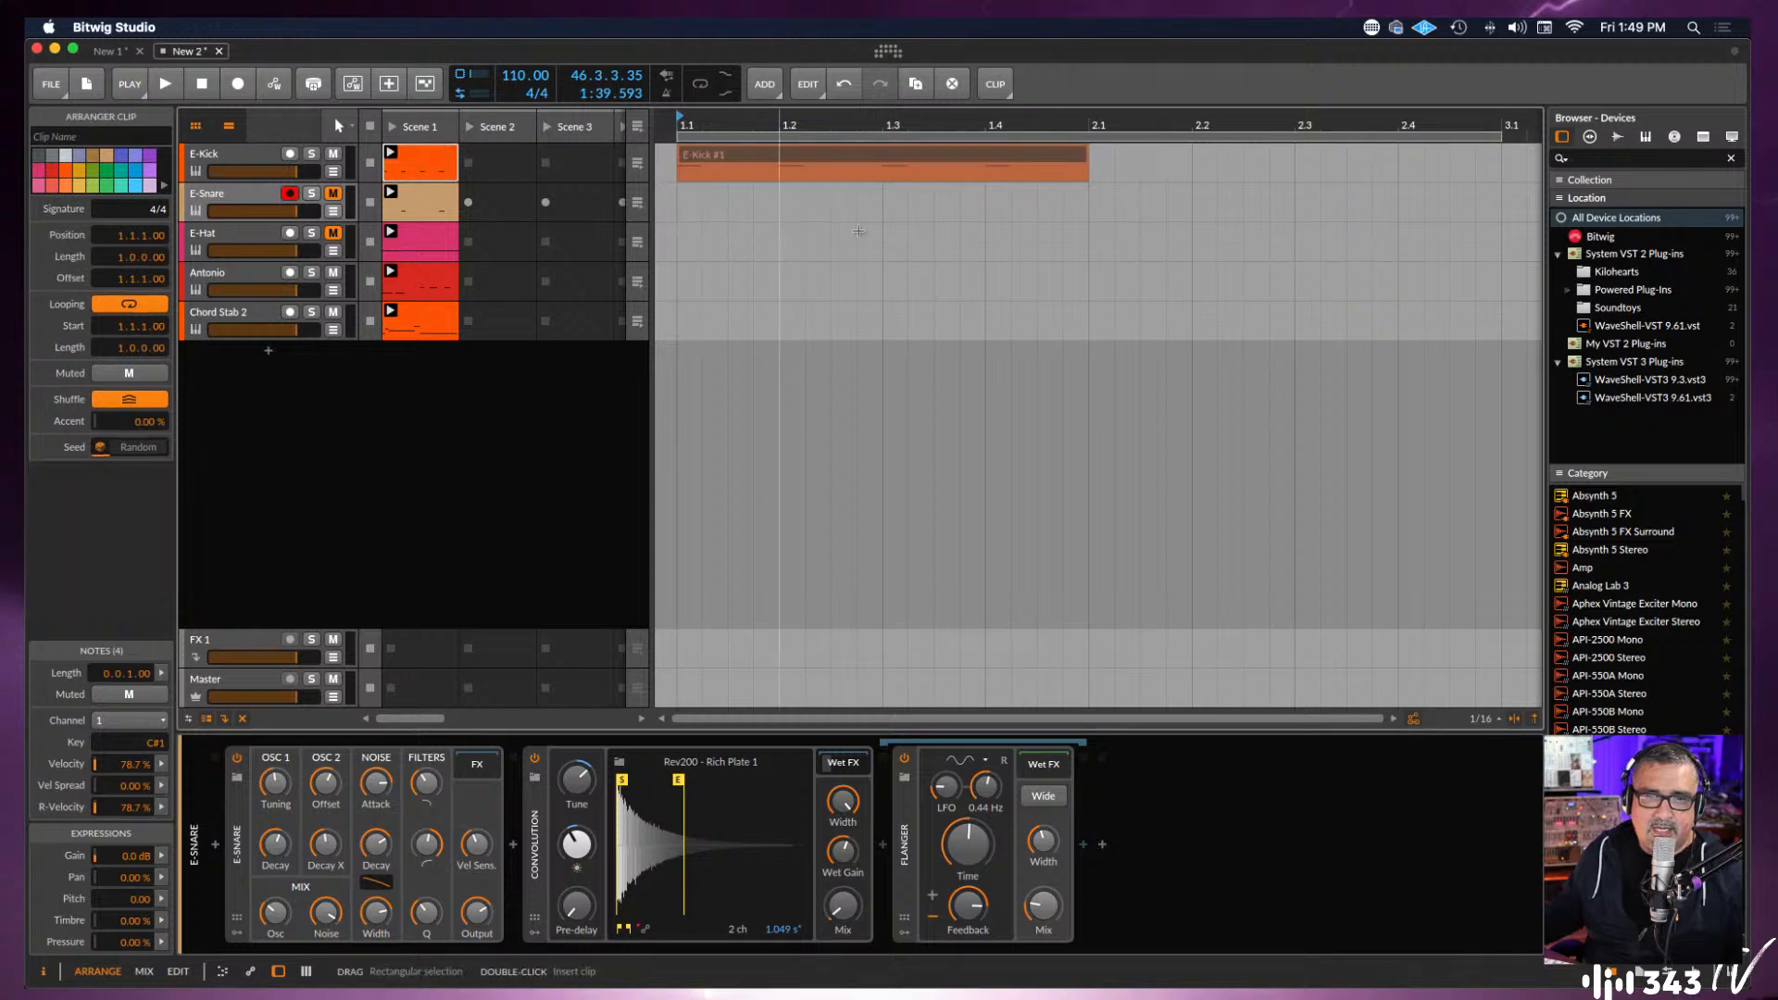
left_click(859, 232)
left_click_drag(417, 200, 689, 222)
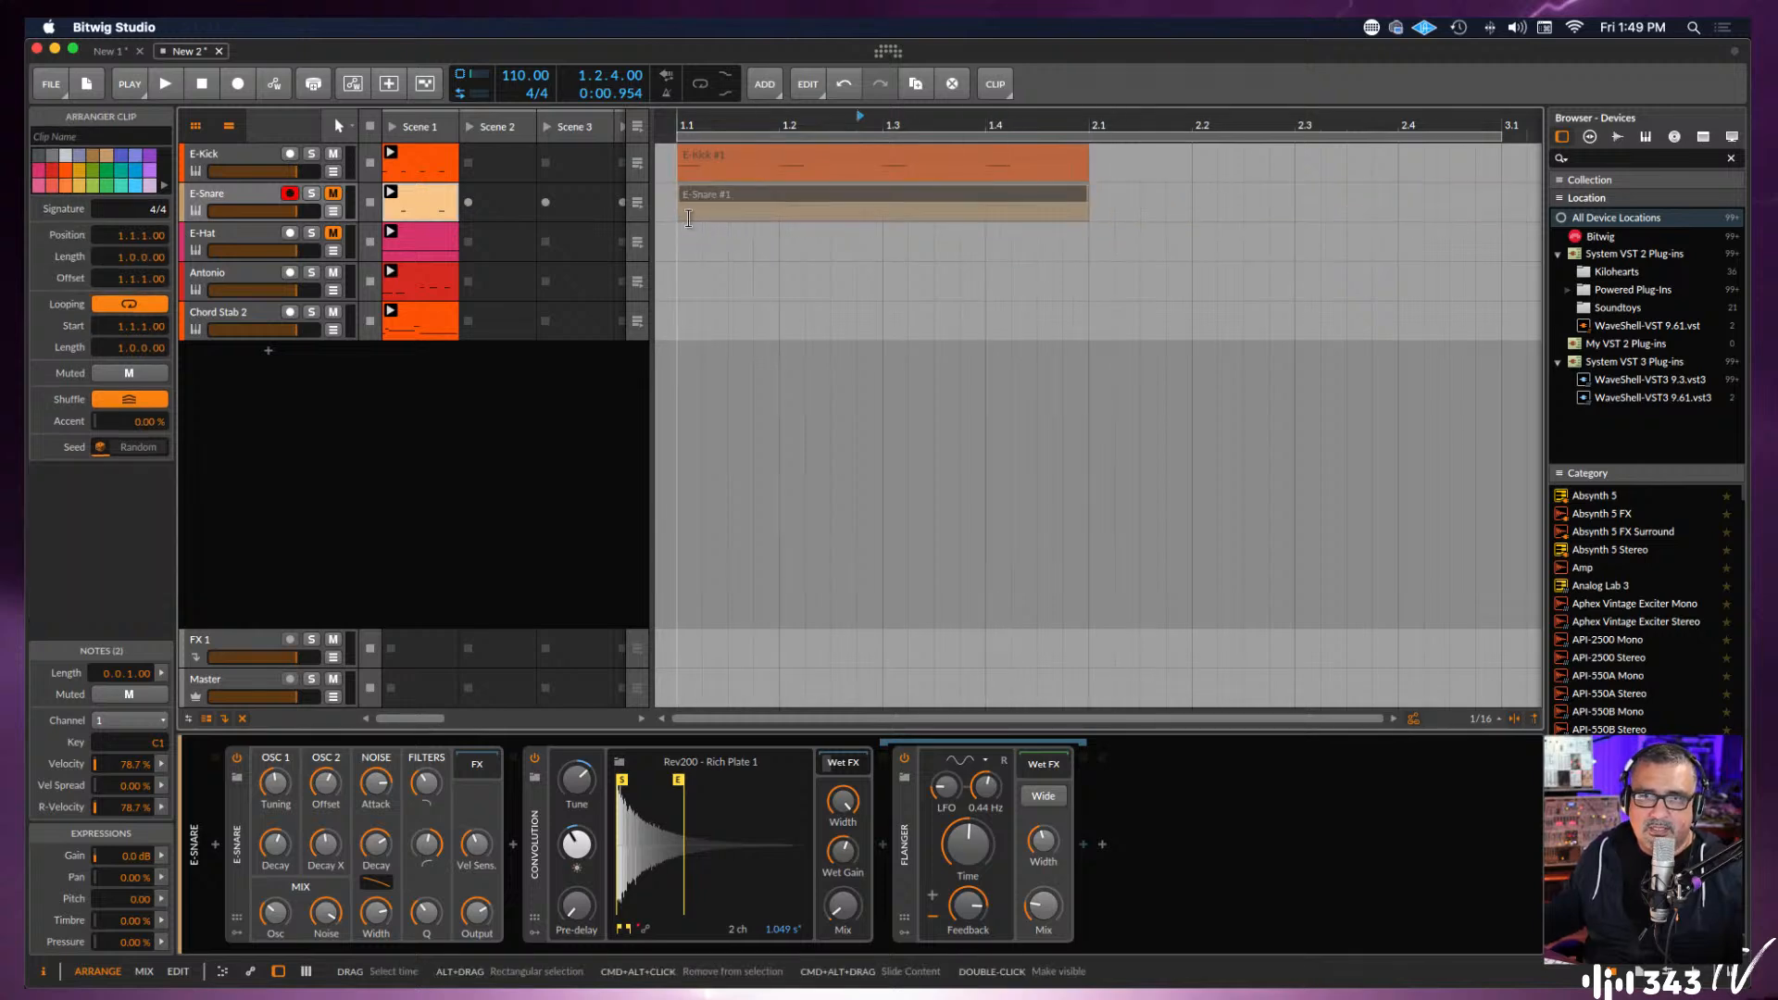
left_click_drag(426, 242, 693, 272)
left_click_drag(439, 291, 669, 296)
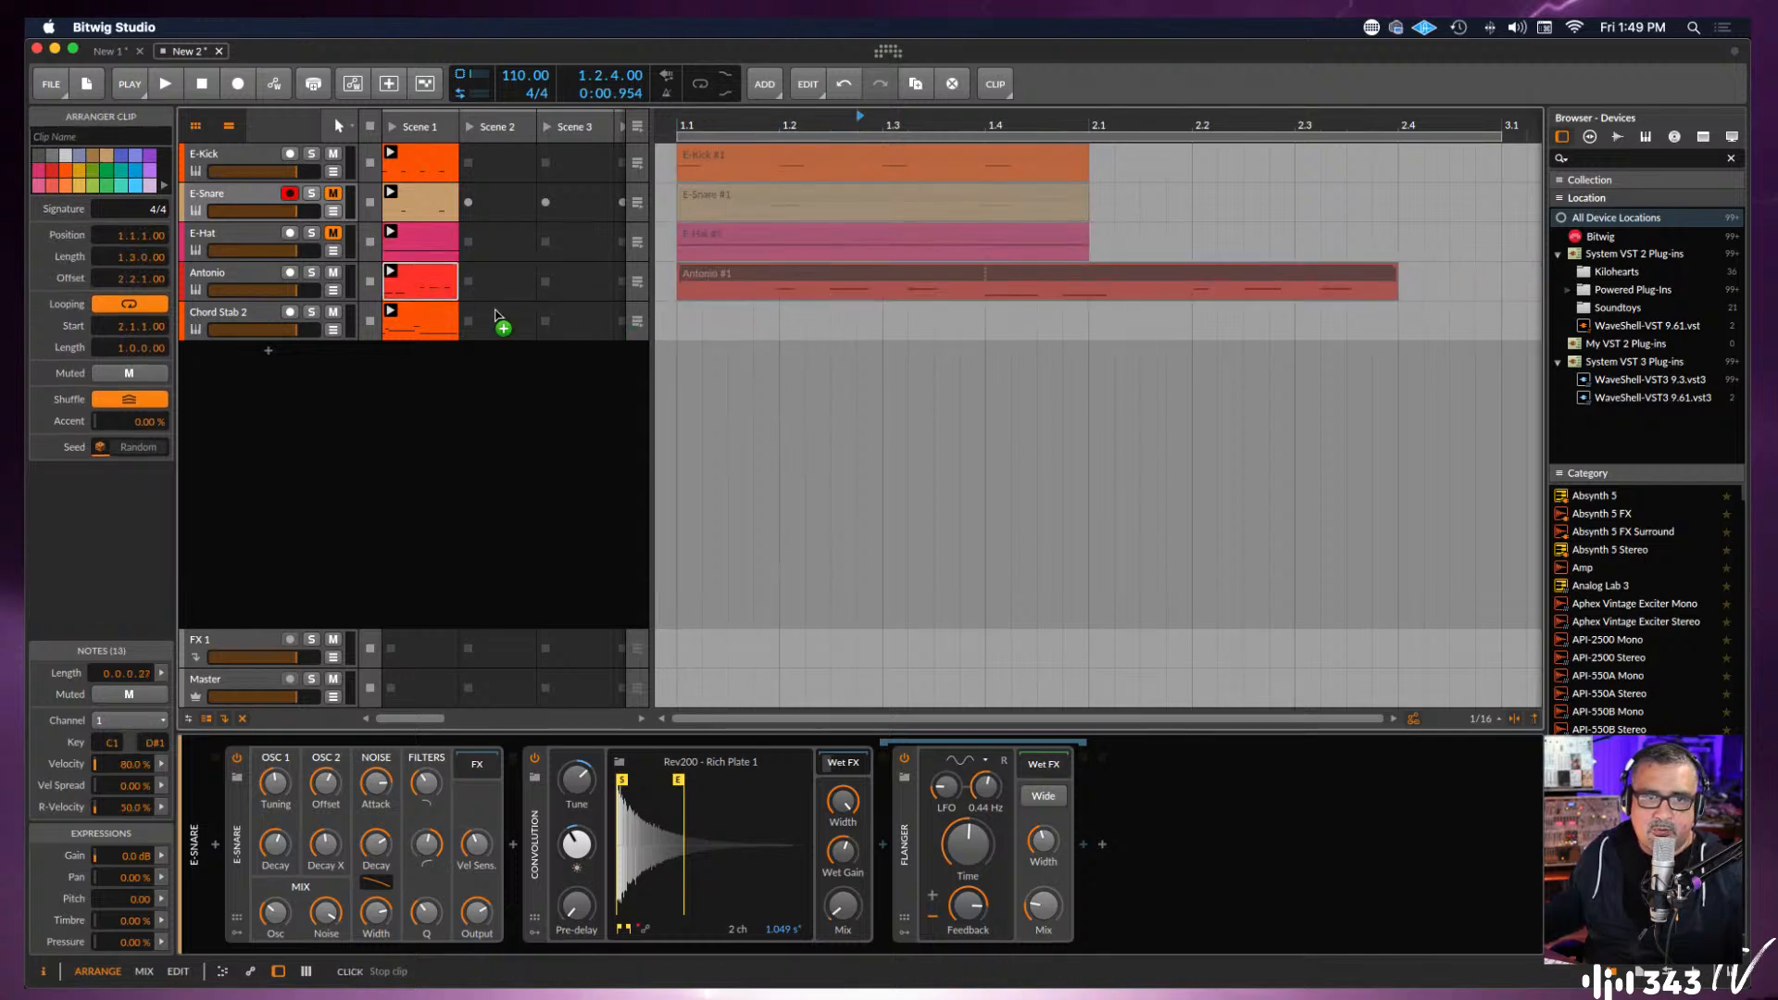
left_click_drag(426, 324, 683, 350)
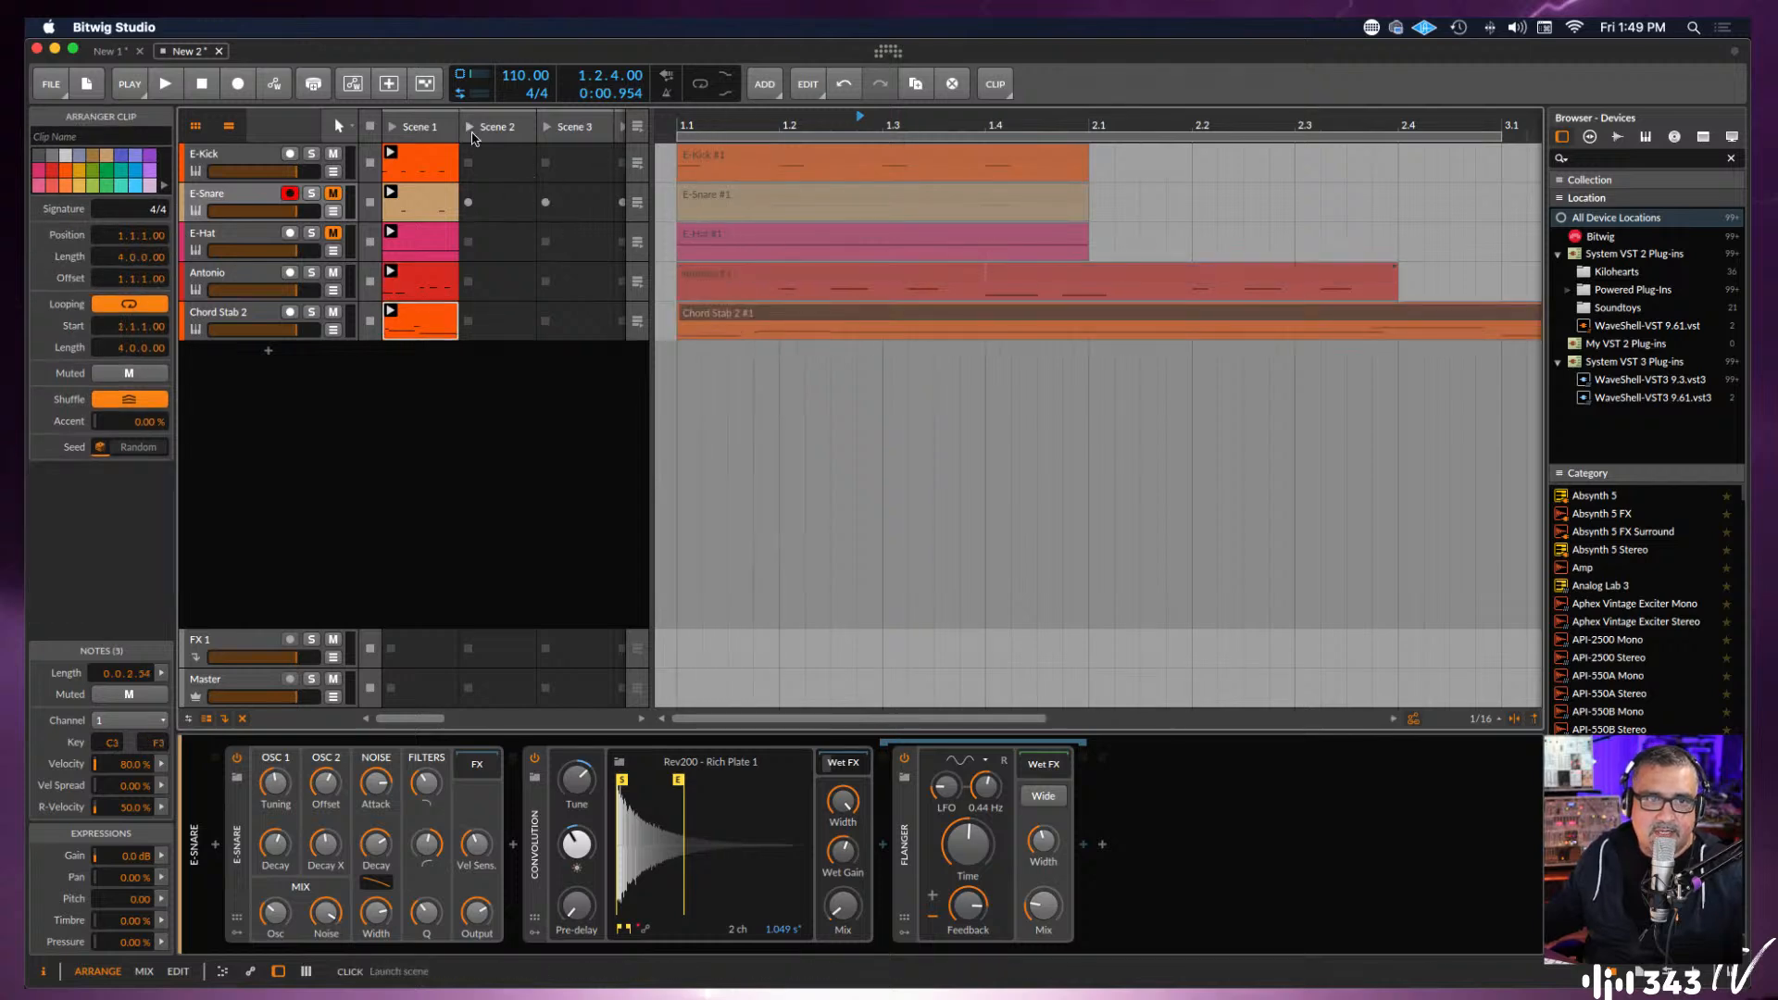
key("F7")
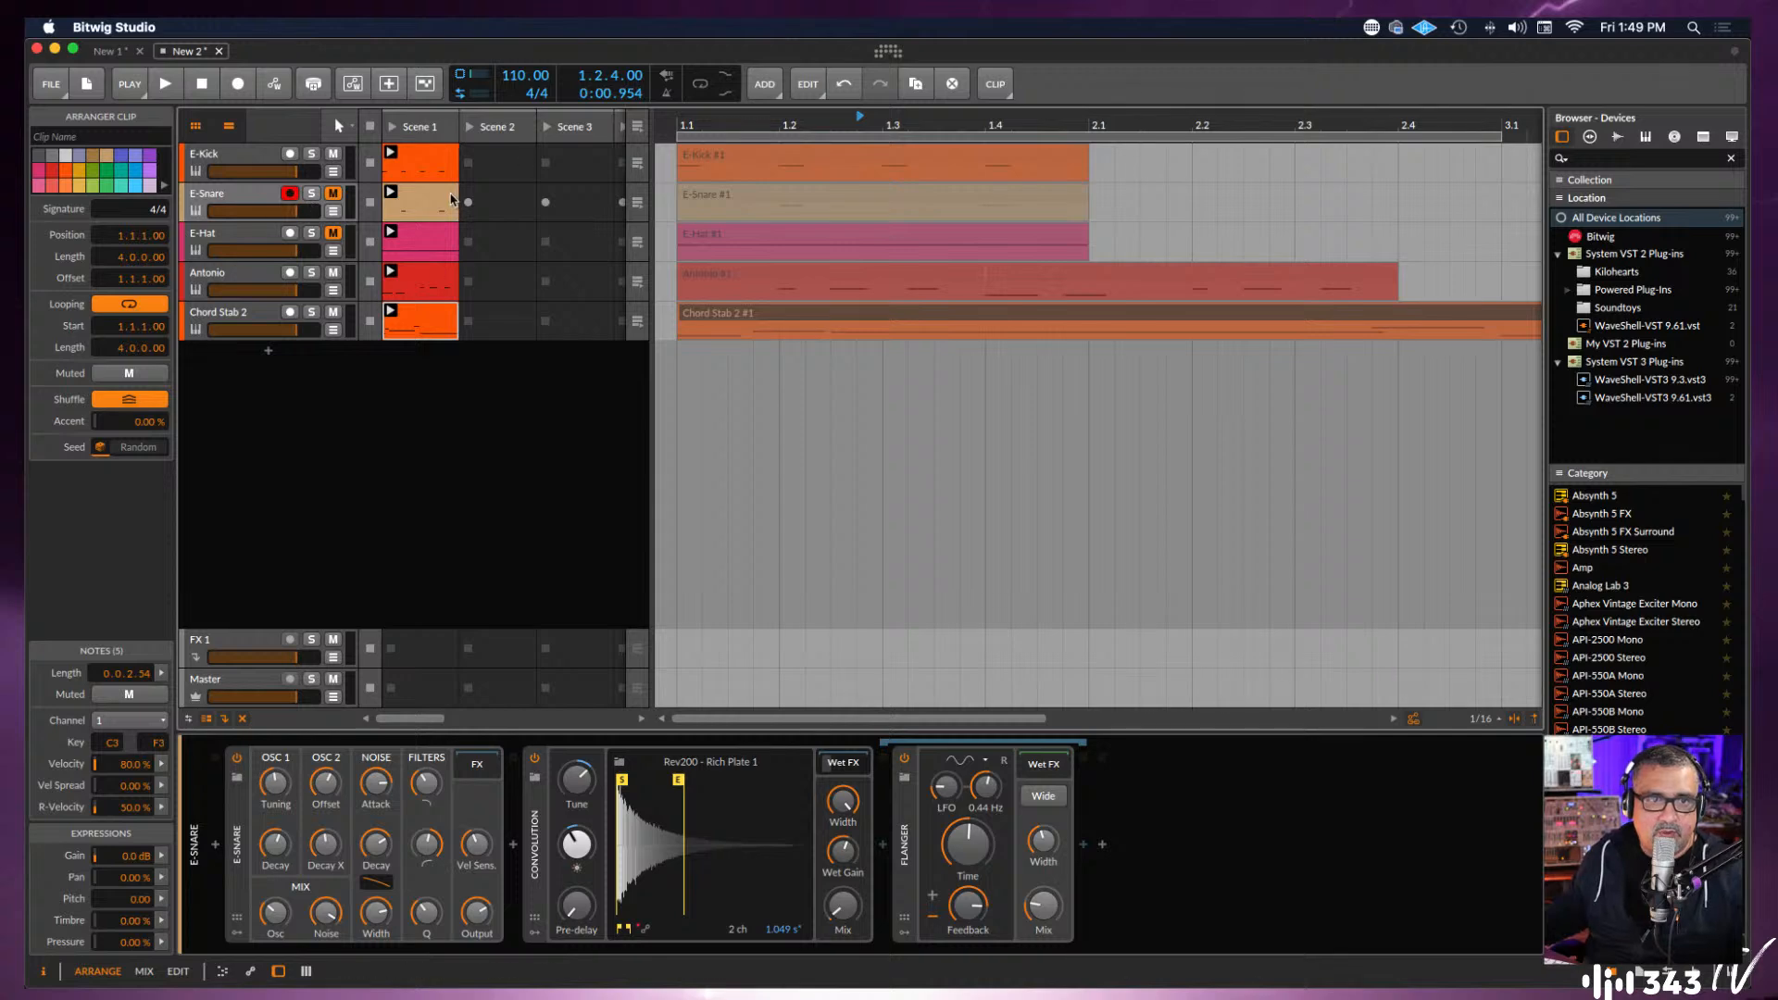
scroll(463, 151, "right", 1)
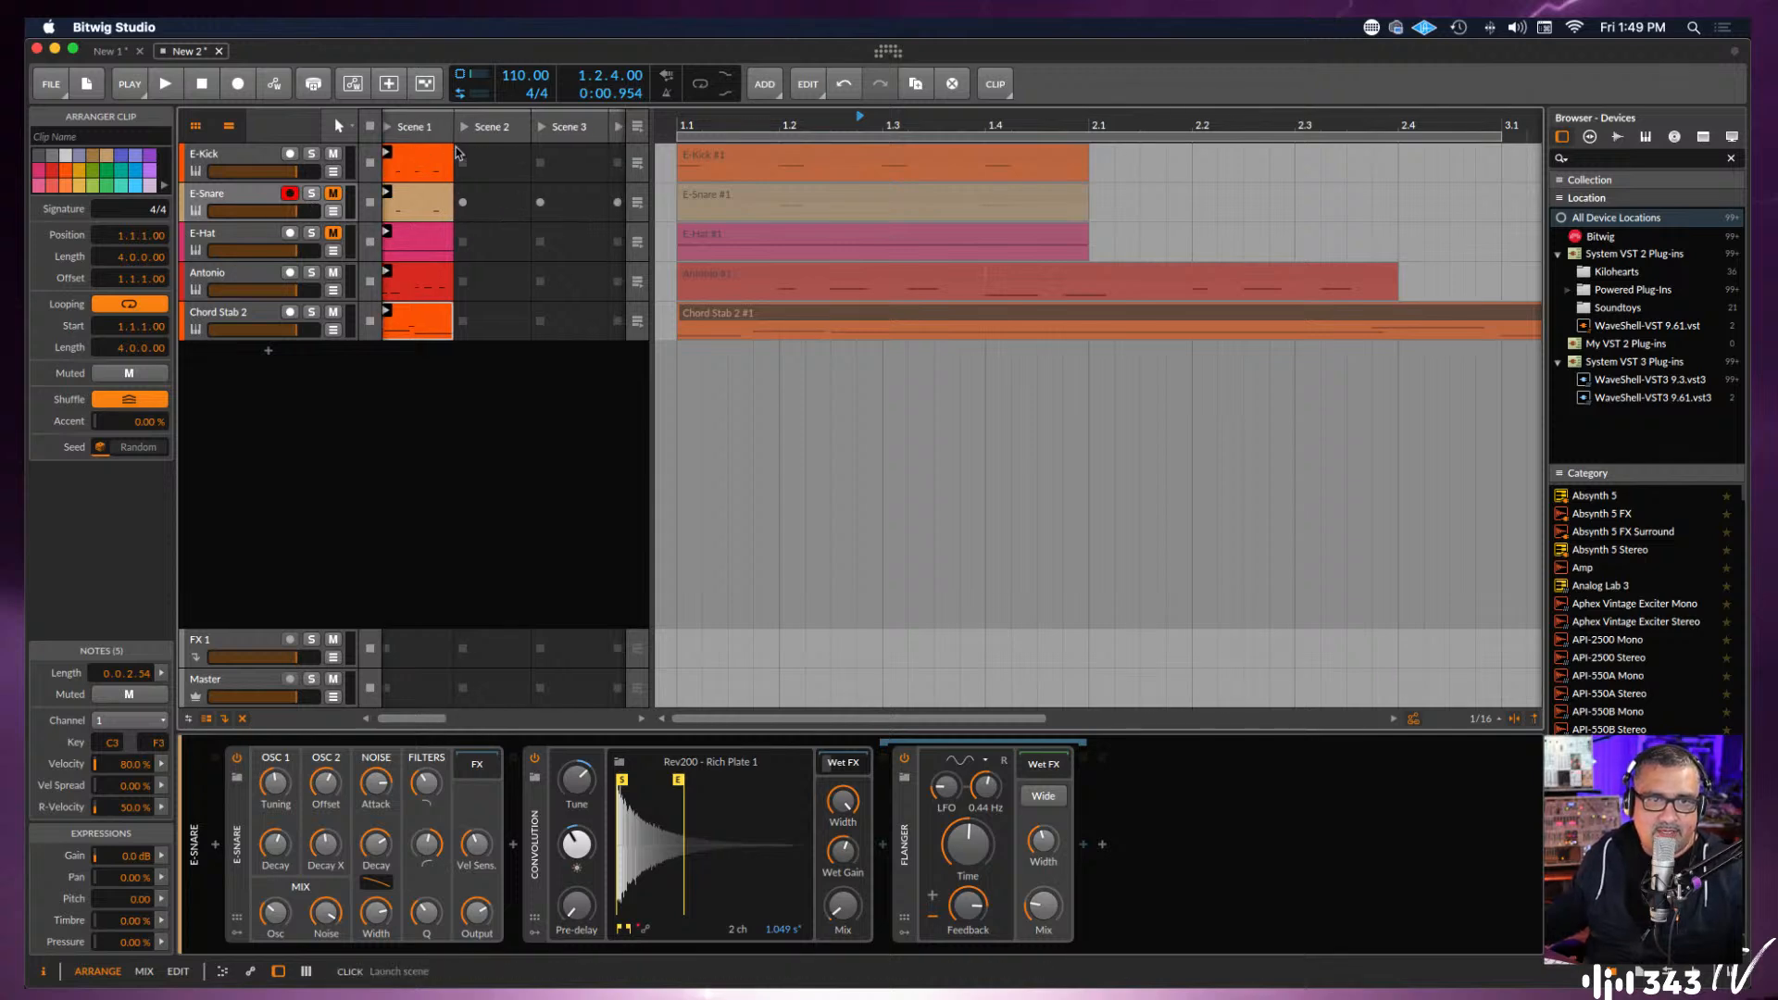
scroll(508, 182, "left", 1)
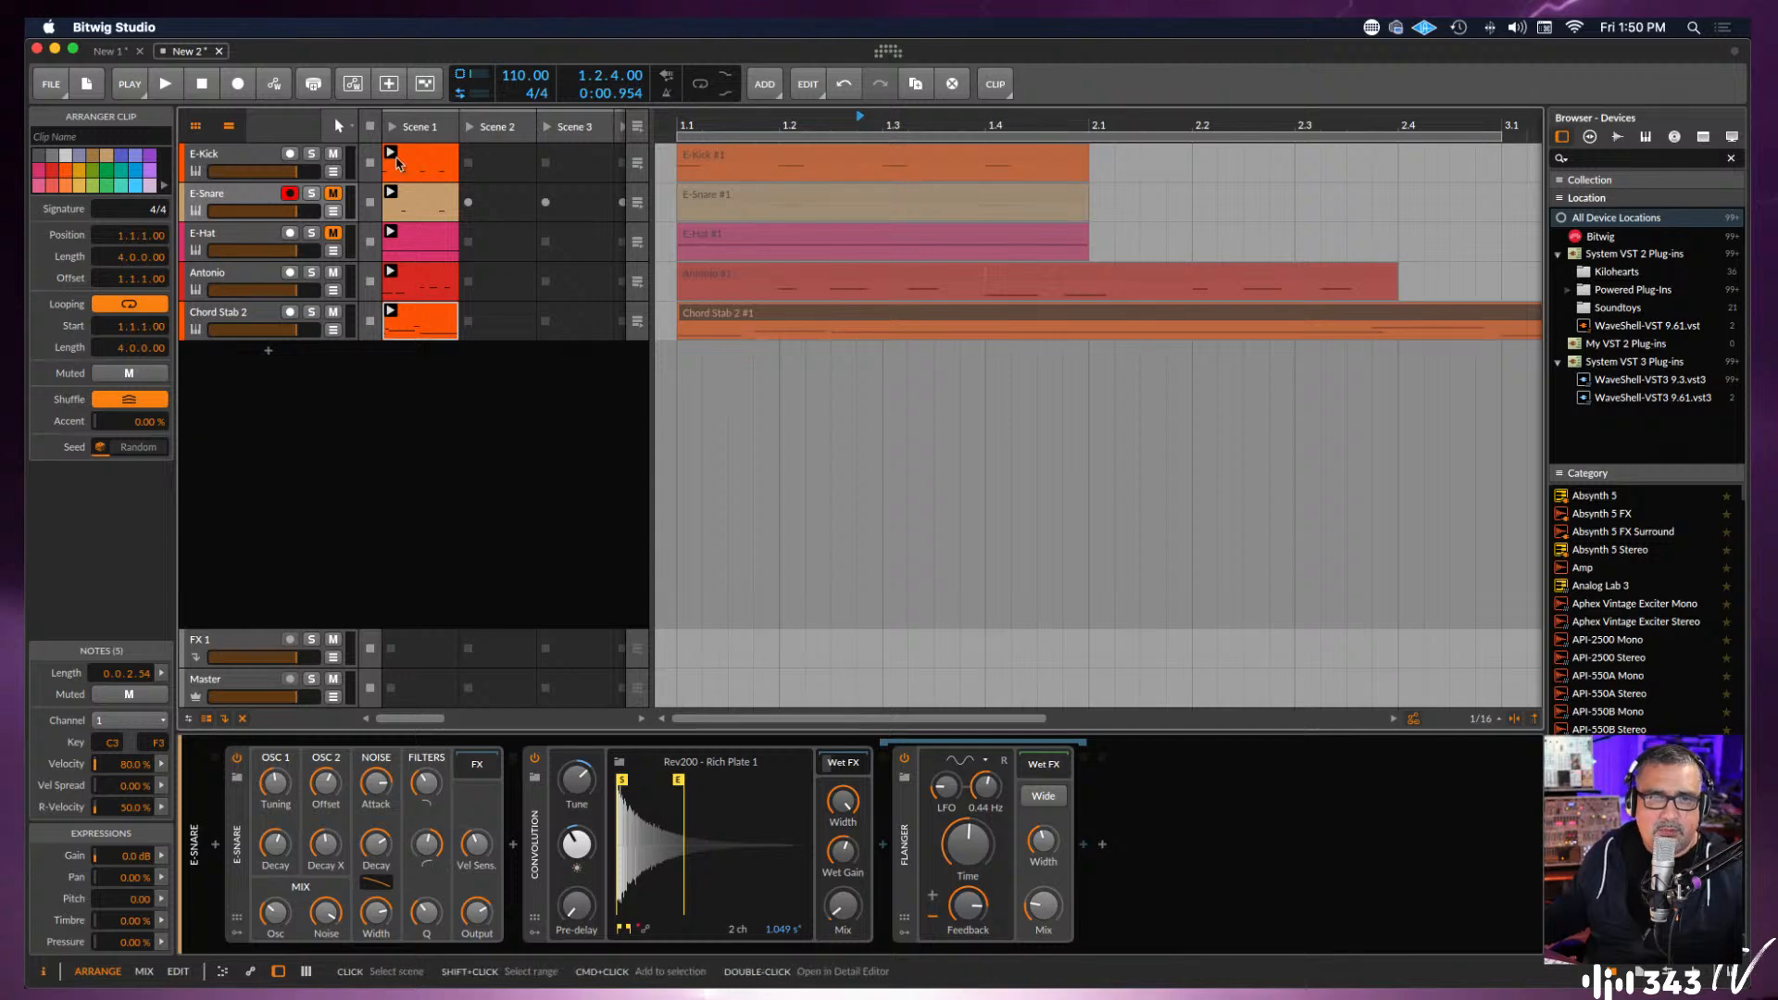
Switch playback of all five instrument tracks from the clip launcher to the arranger timeline.
left_click(637, 167)
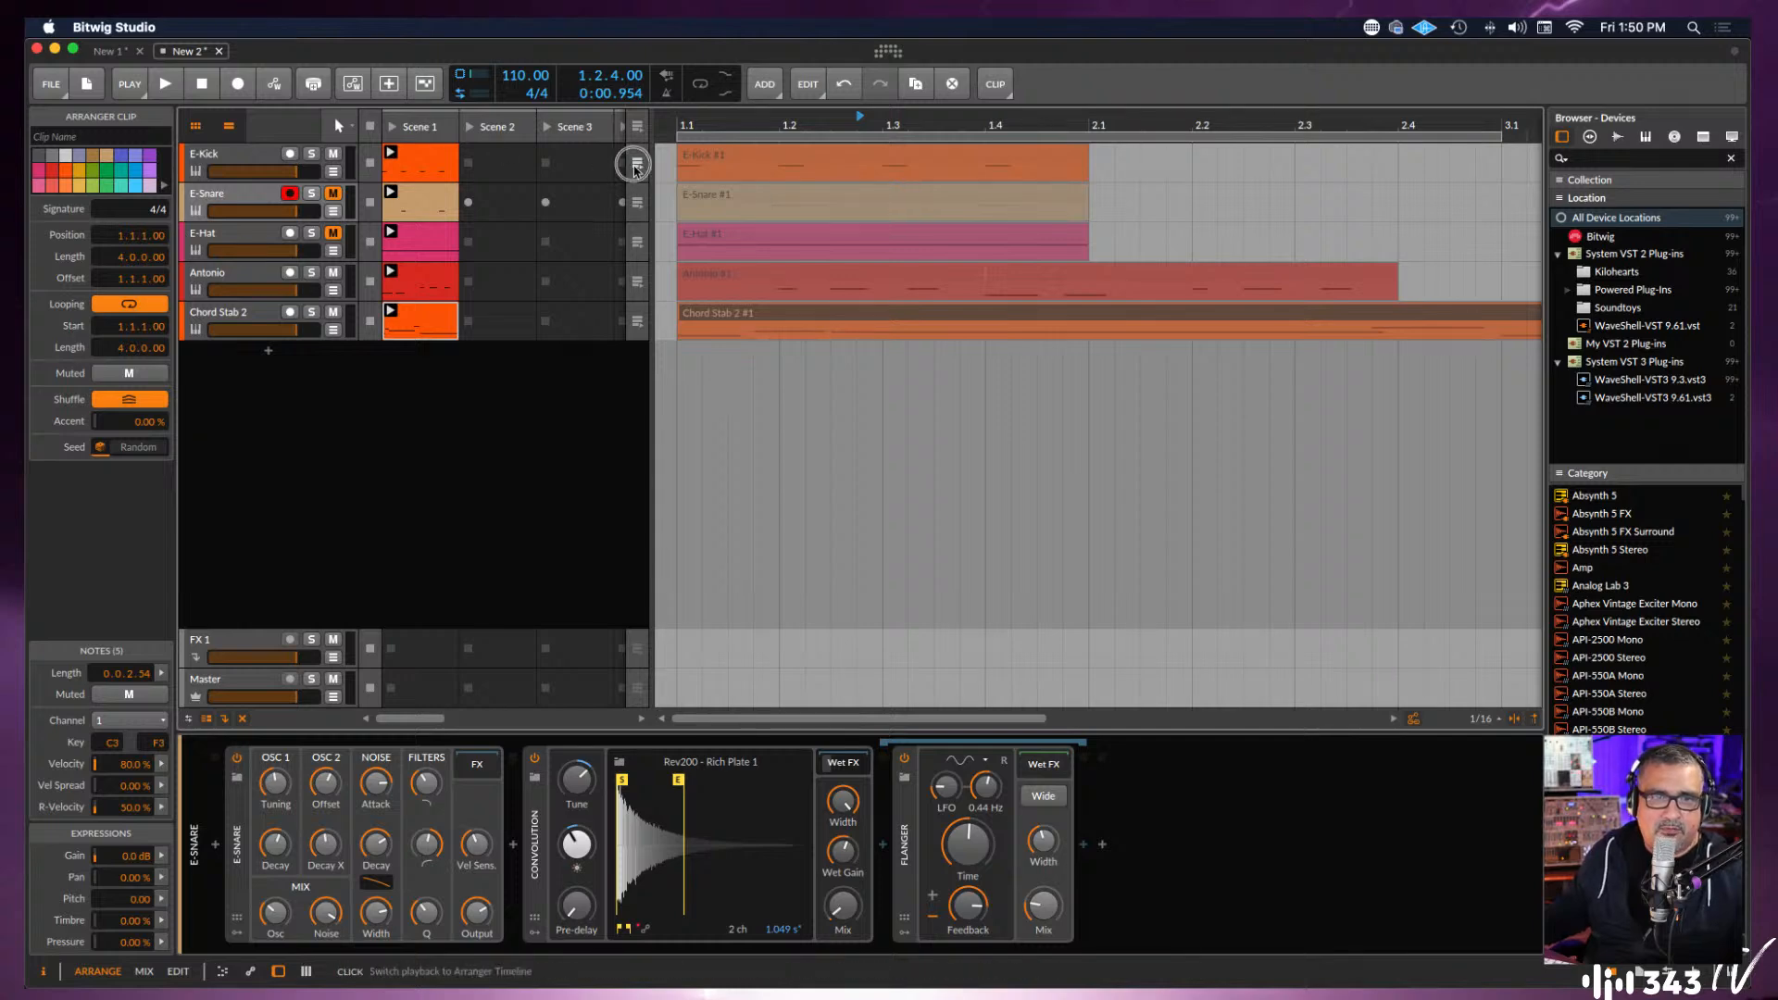
left_click(637, 202)
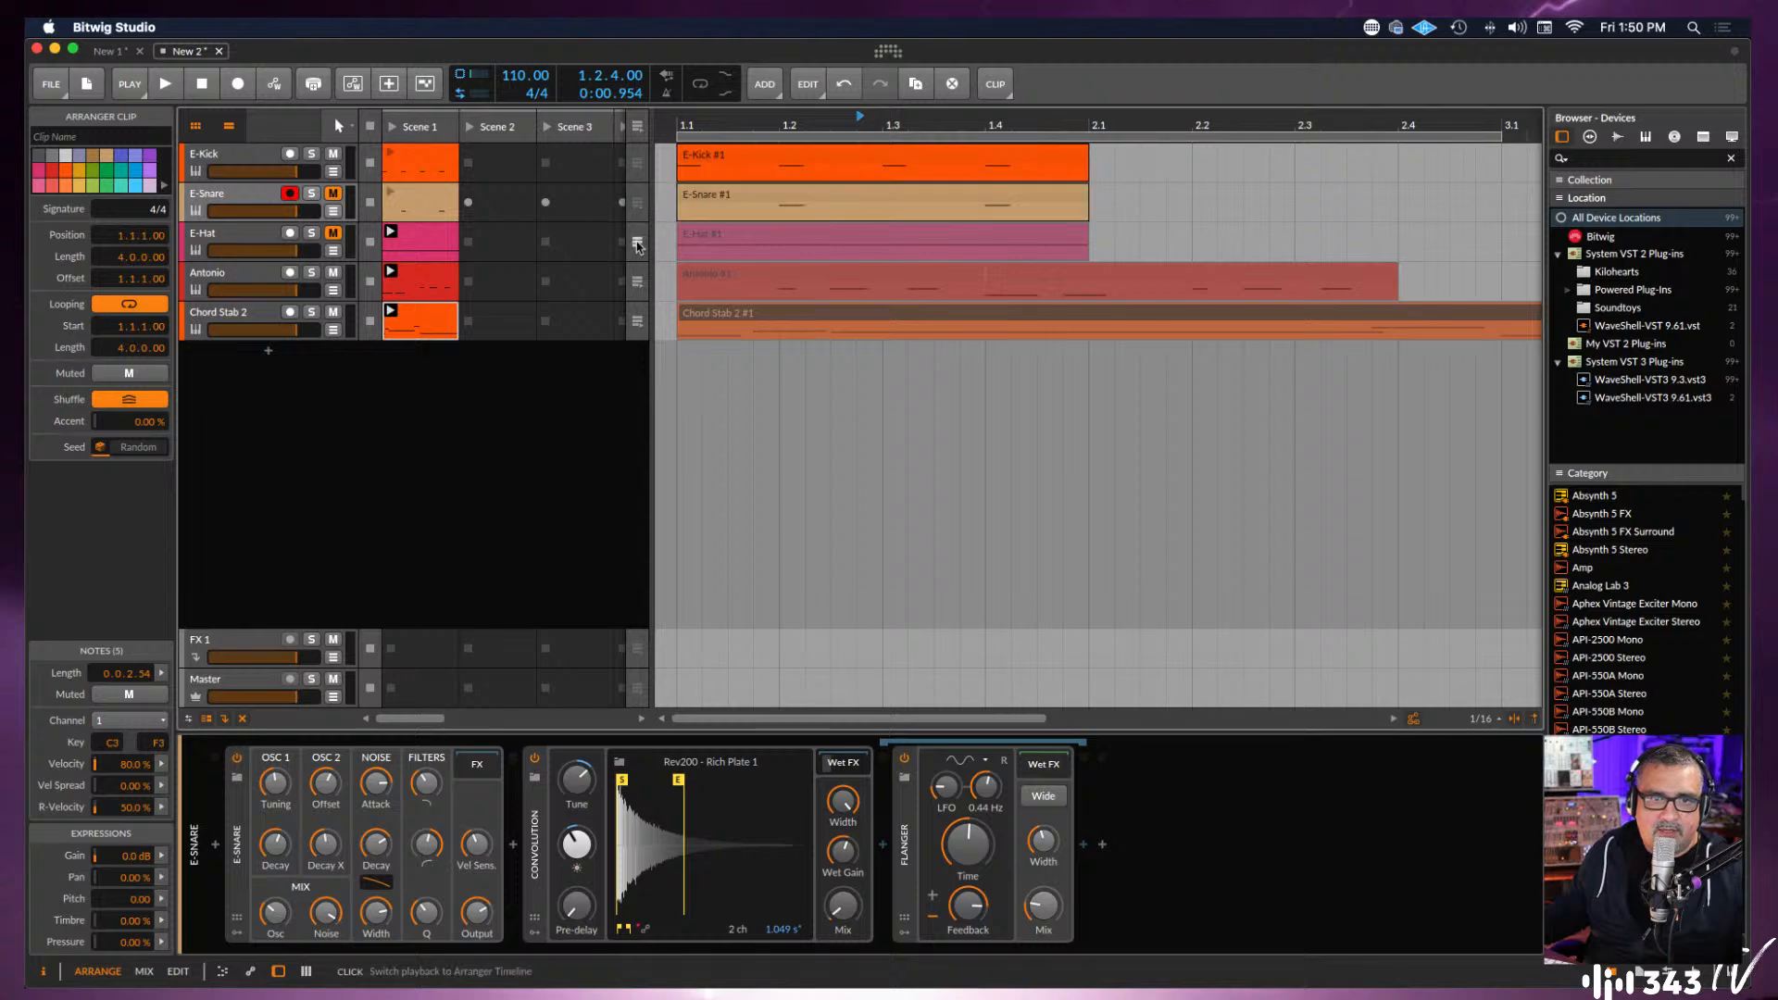
left_click(638, 242)
left_click(637, 281)
left_click(638, 322)
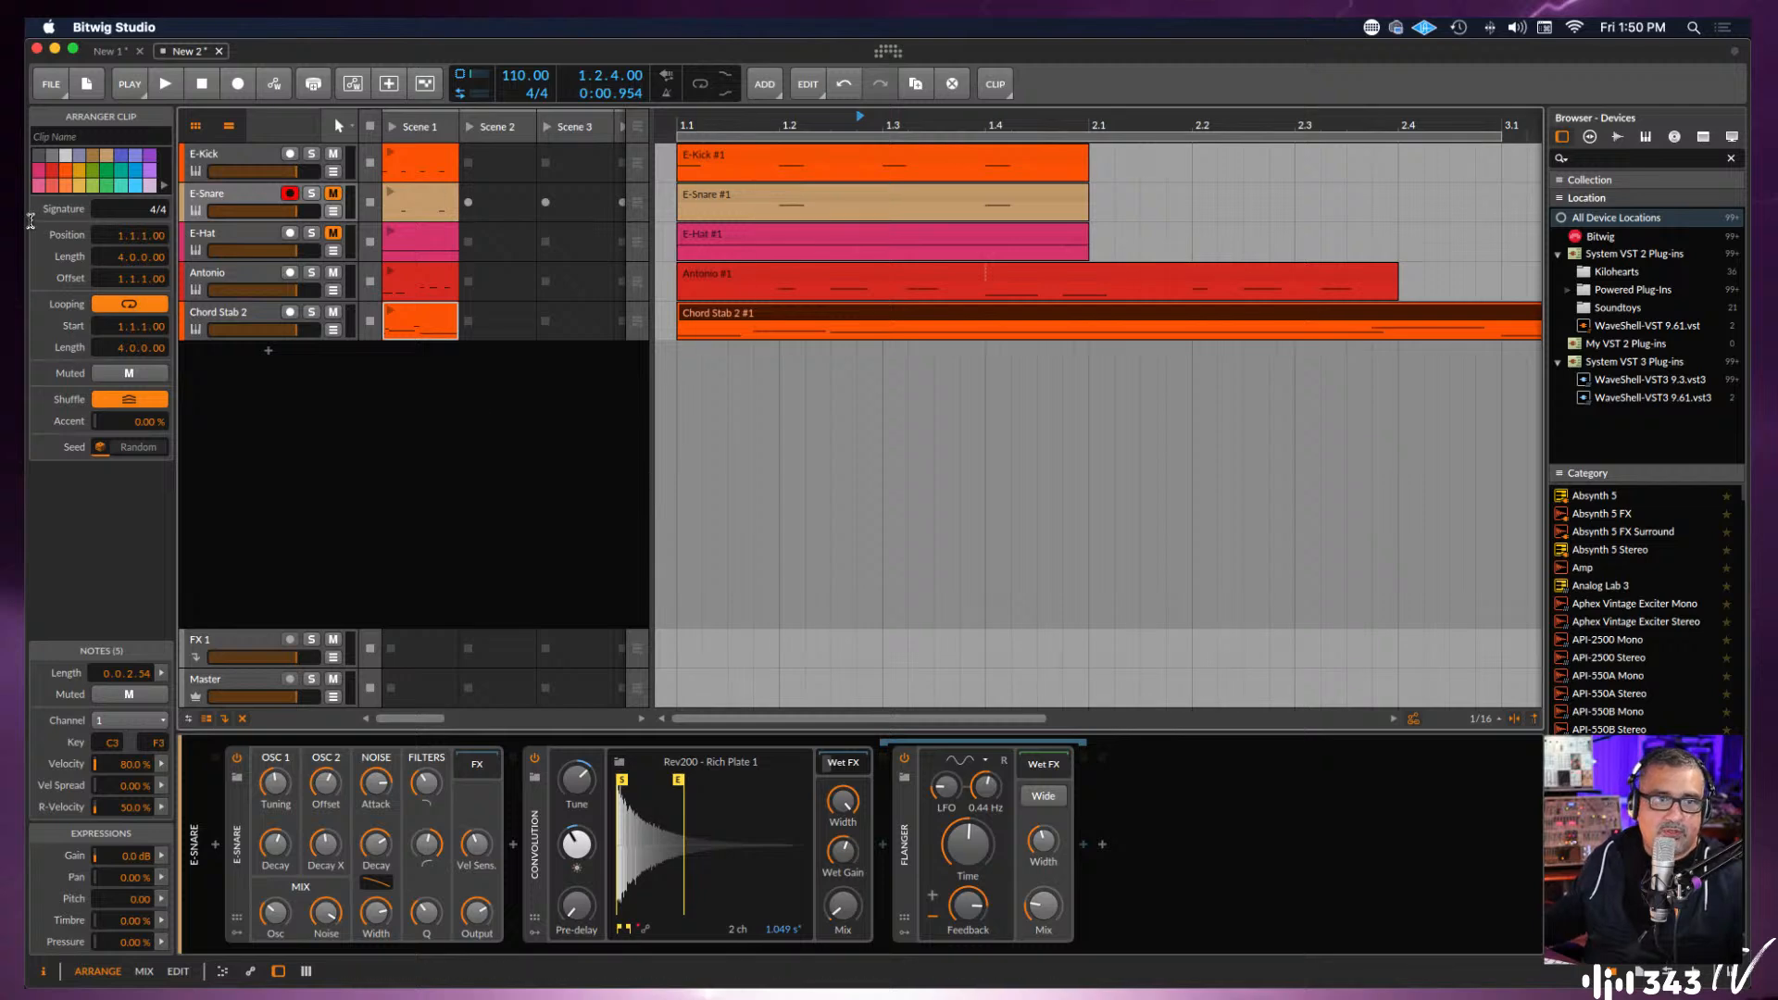
key("alt+2")
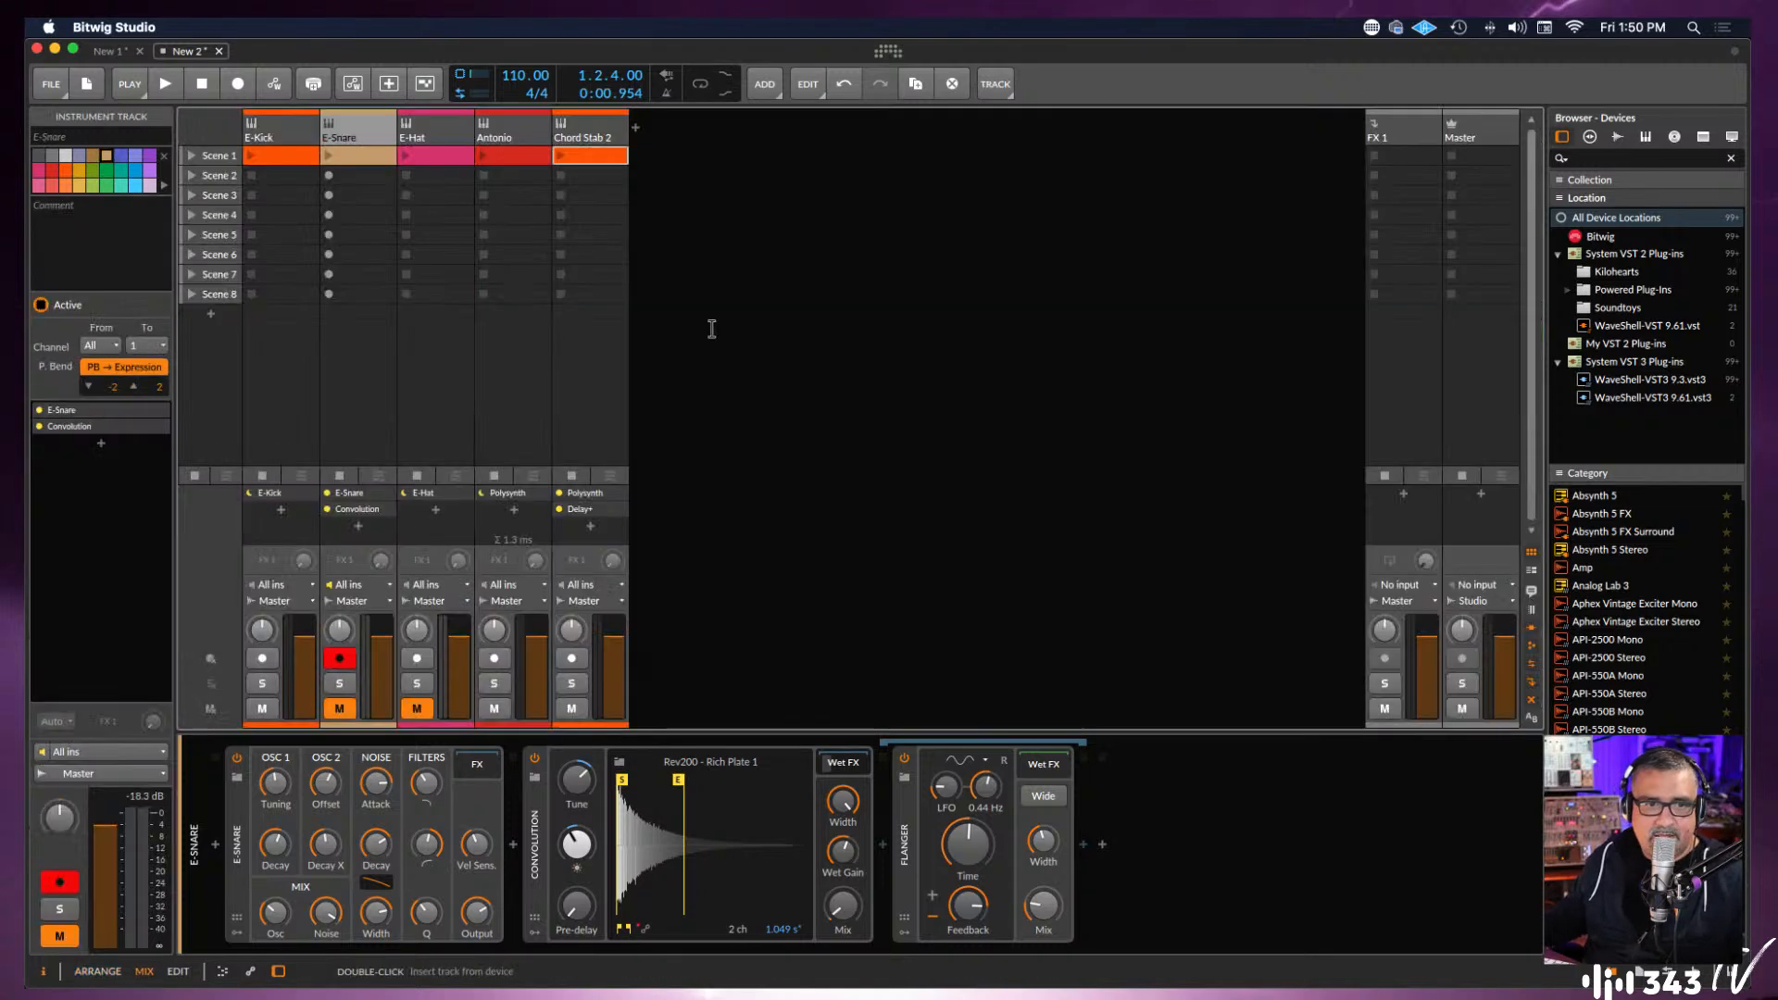
double_click(676, 198)
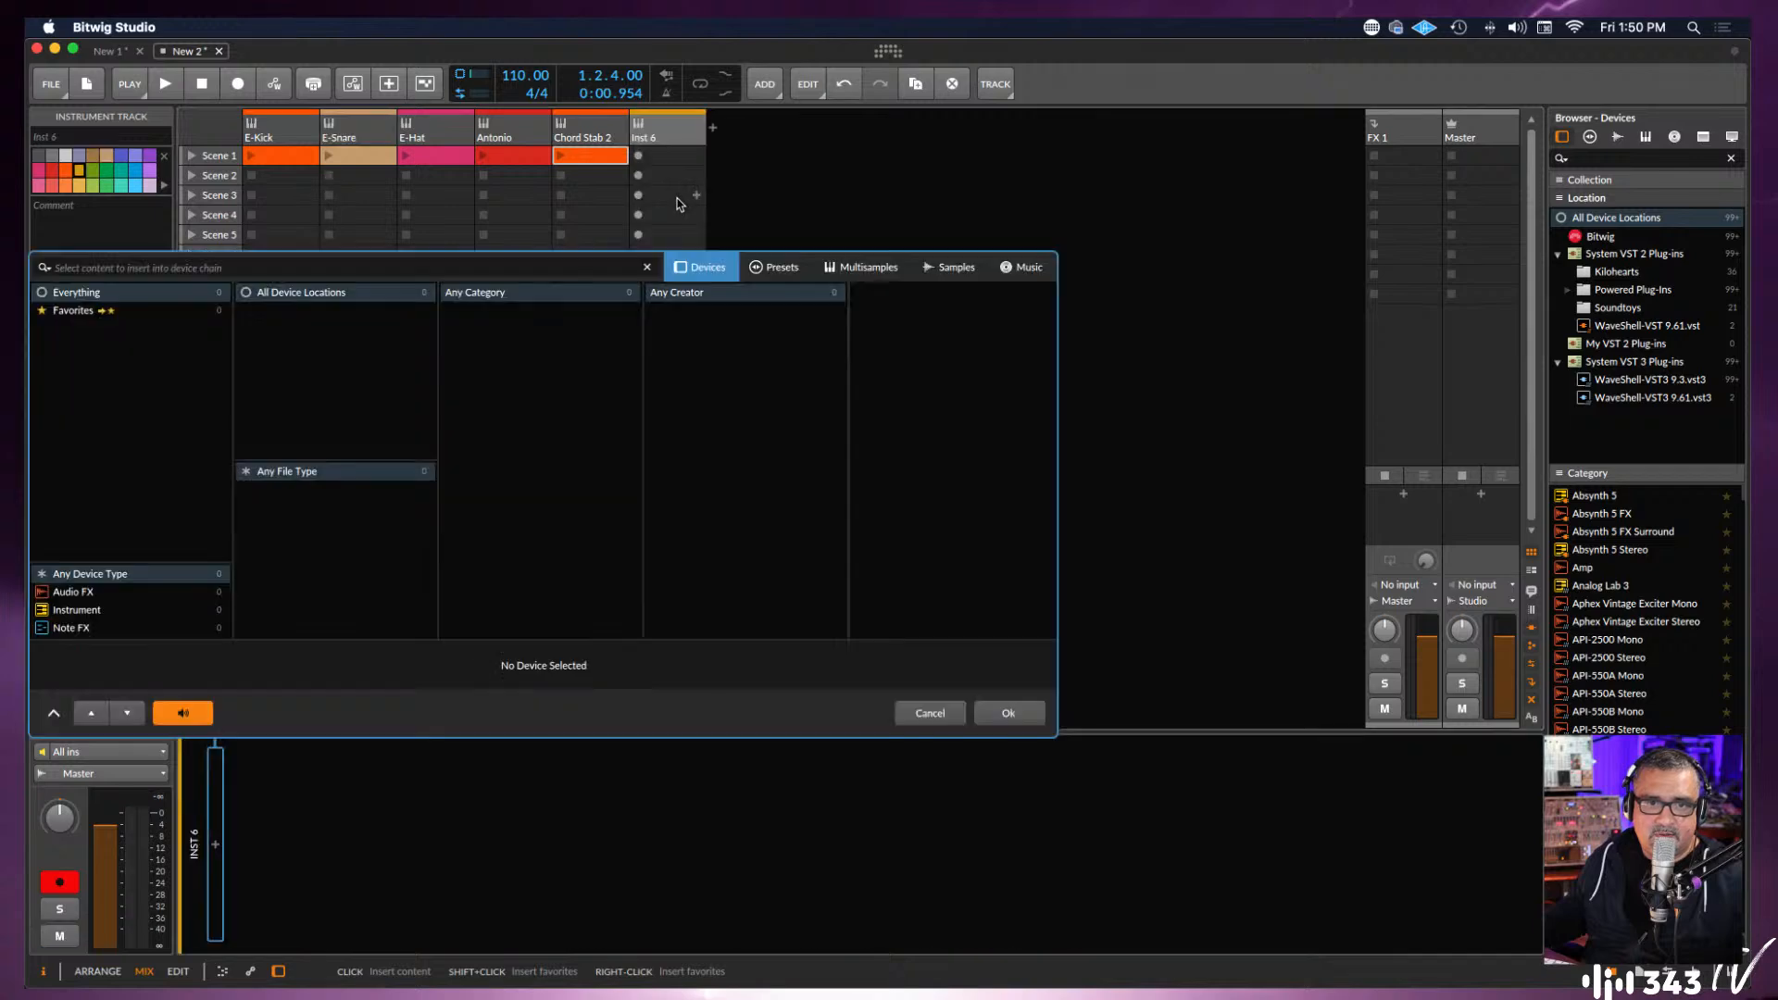
left_click(930, 713)
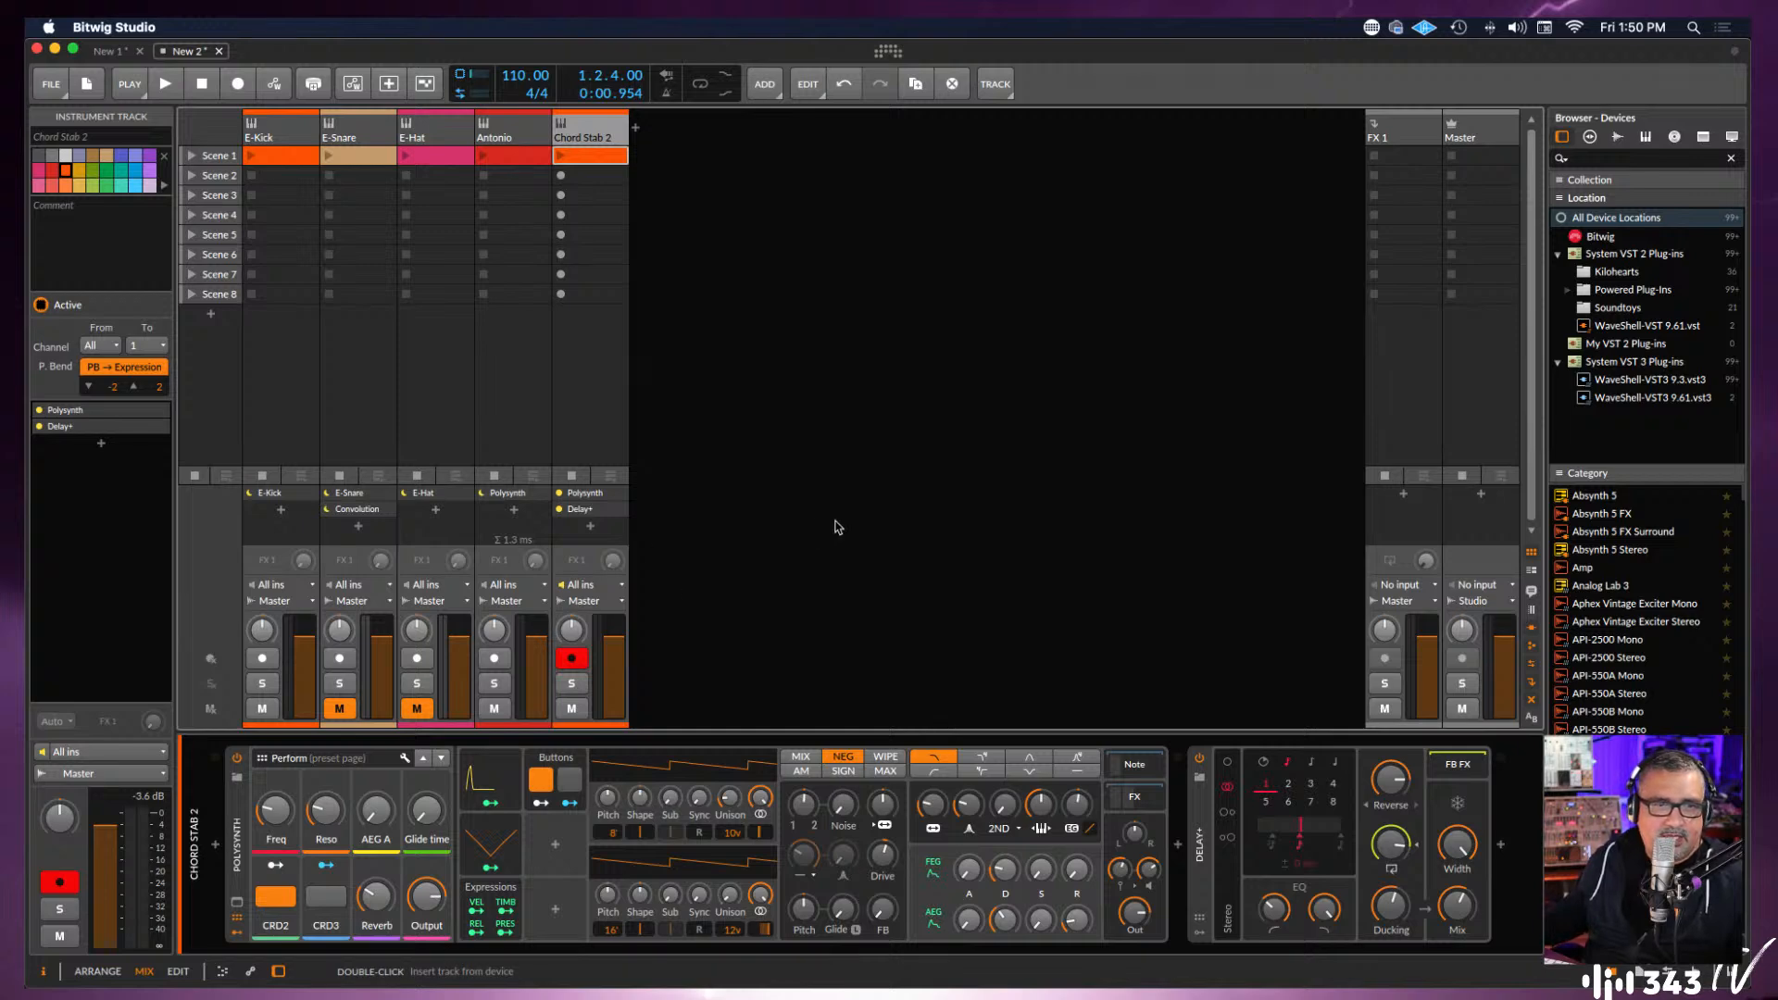
key("alt+1")
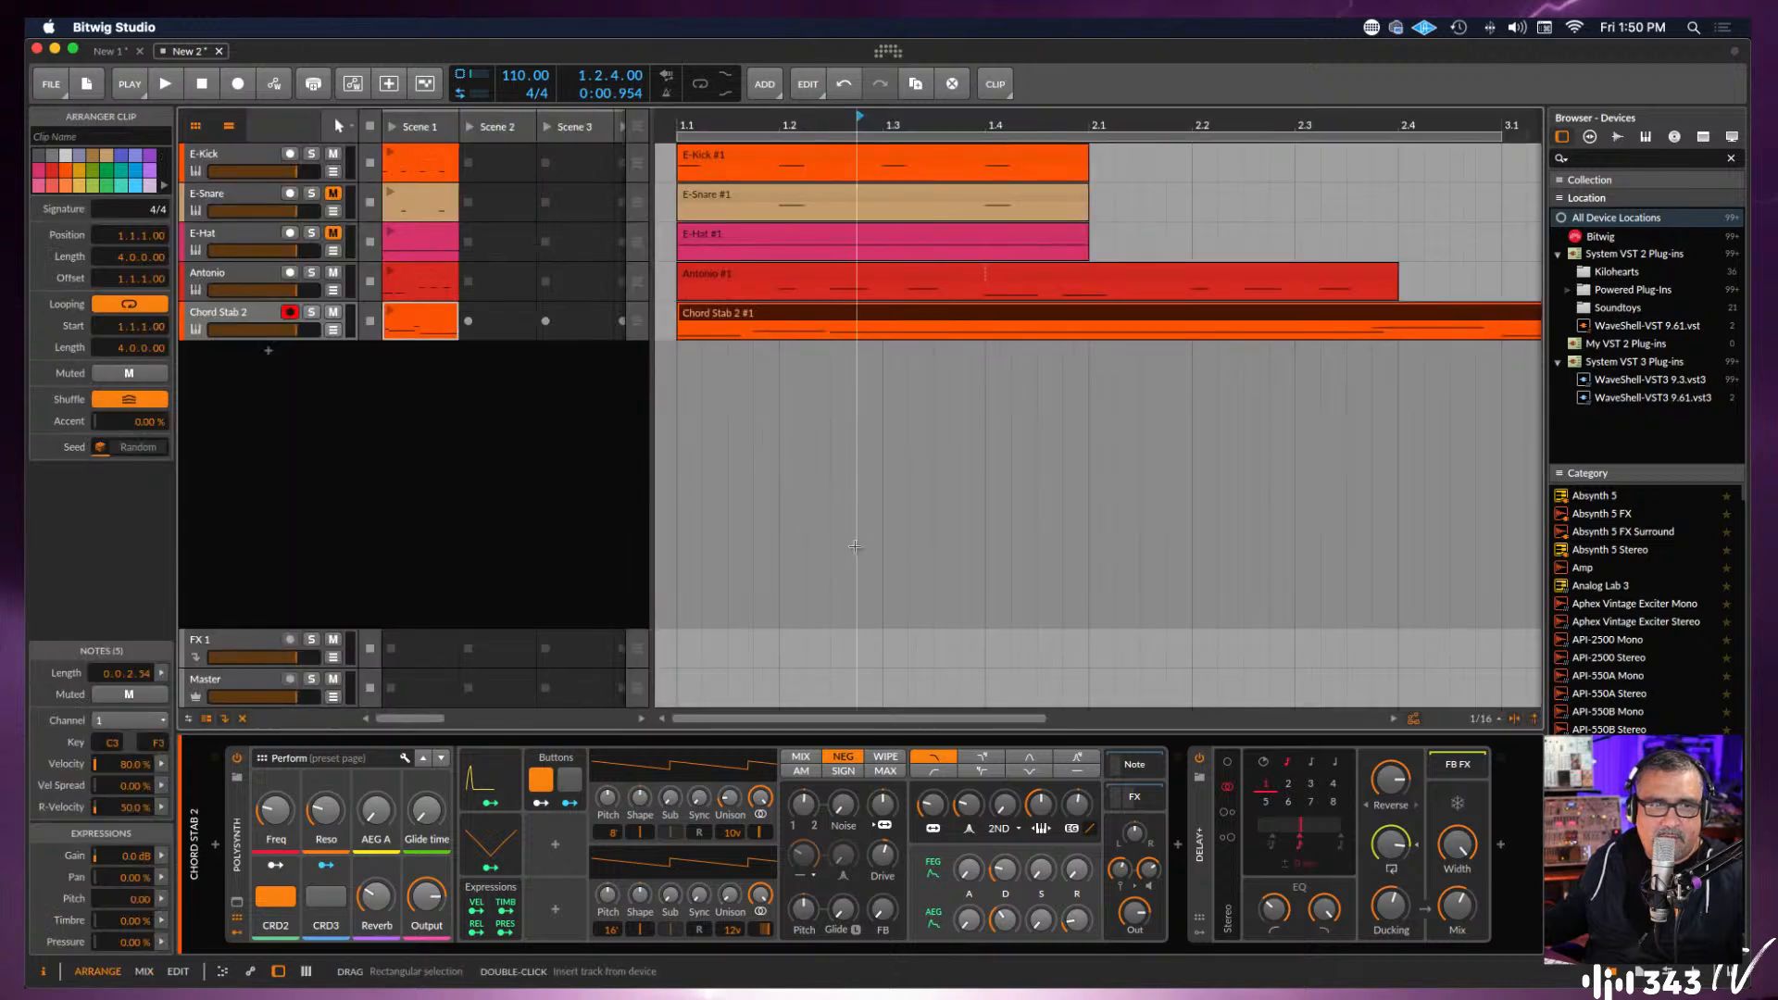
Show the Chord Stab 2 track's devices in the mixer view and hide Polysynth's modulators.
key("alt+2")
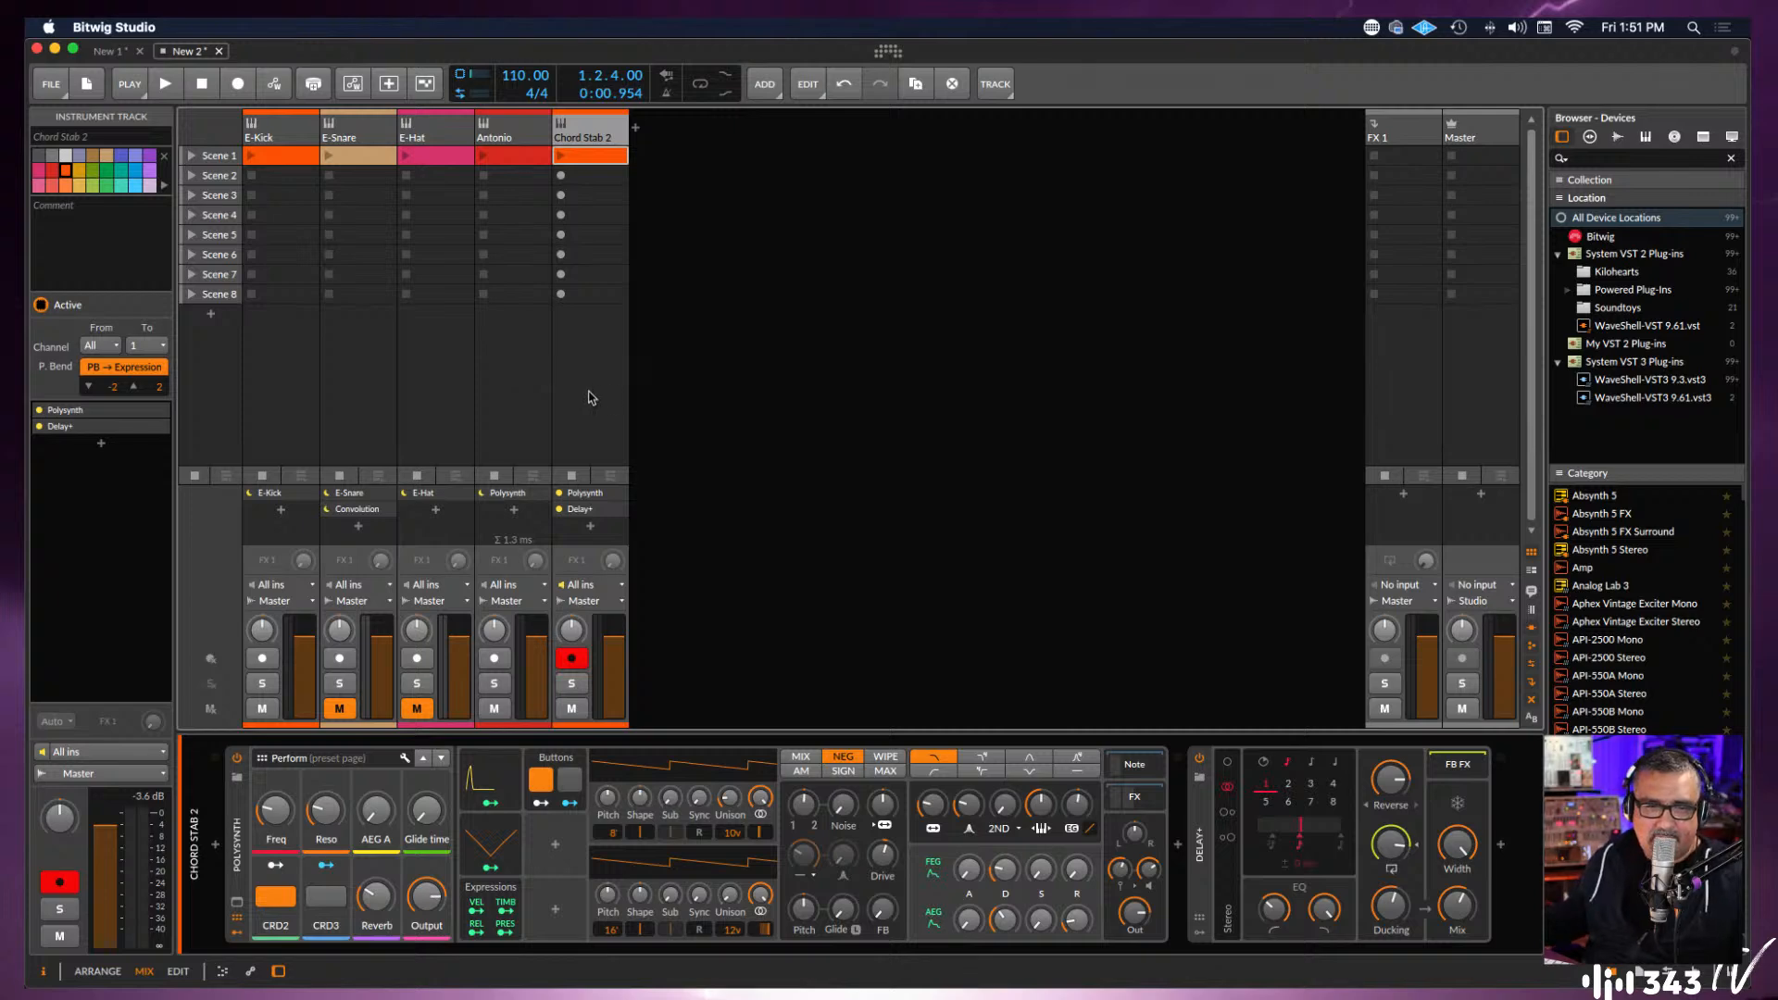
double_click(587, 136)
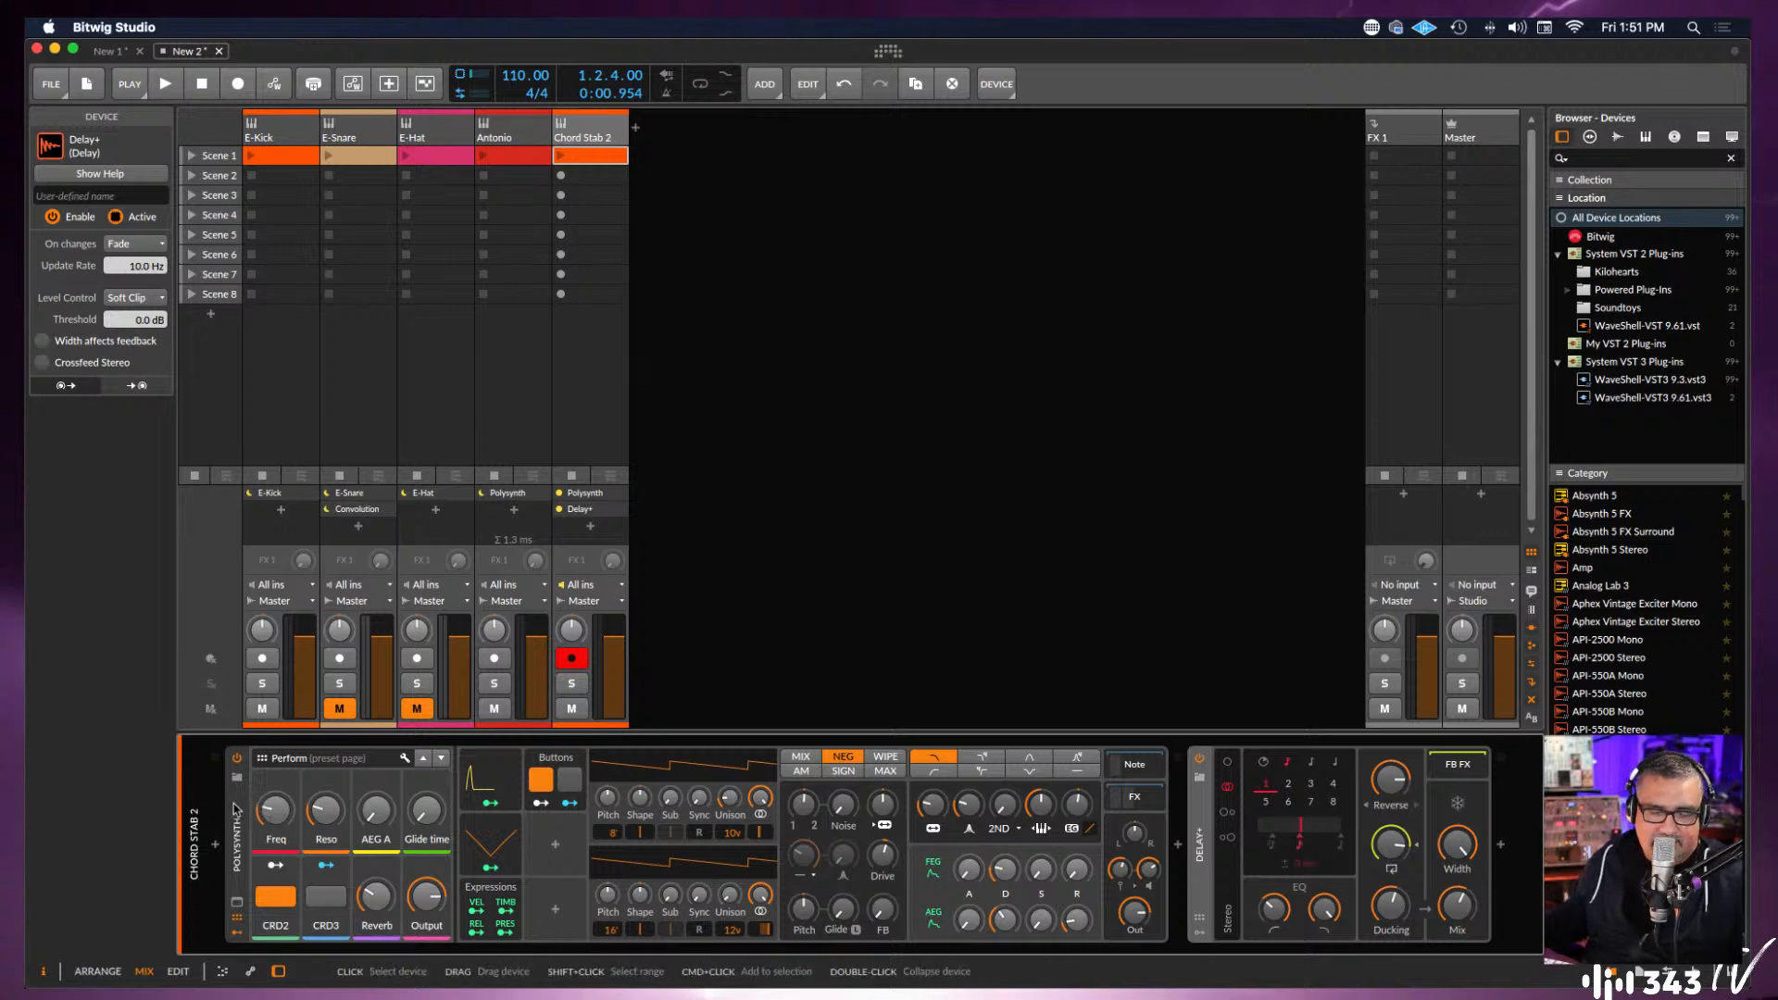
left_click(236, 934)
left_click(236, 937)
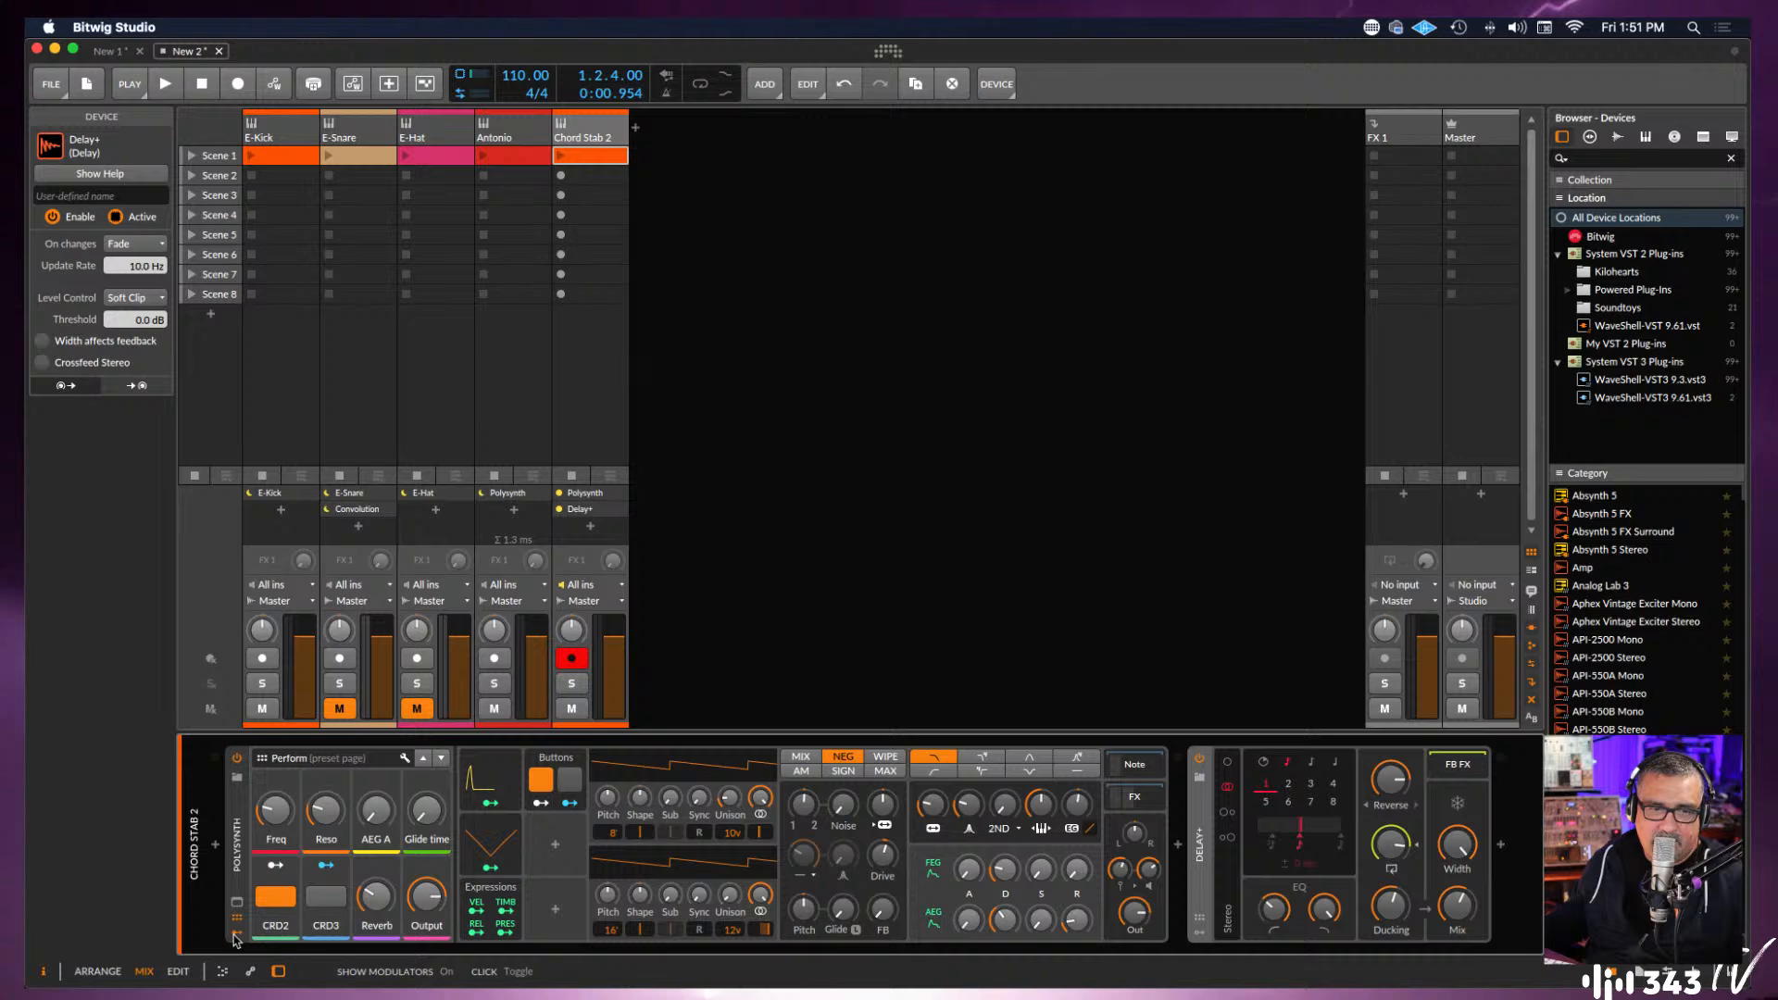
left_click(235, 937)
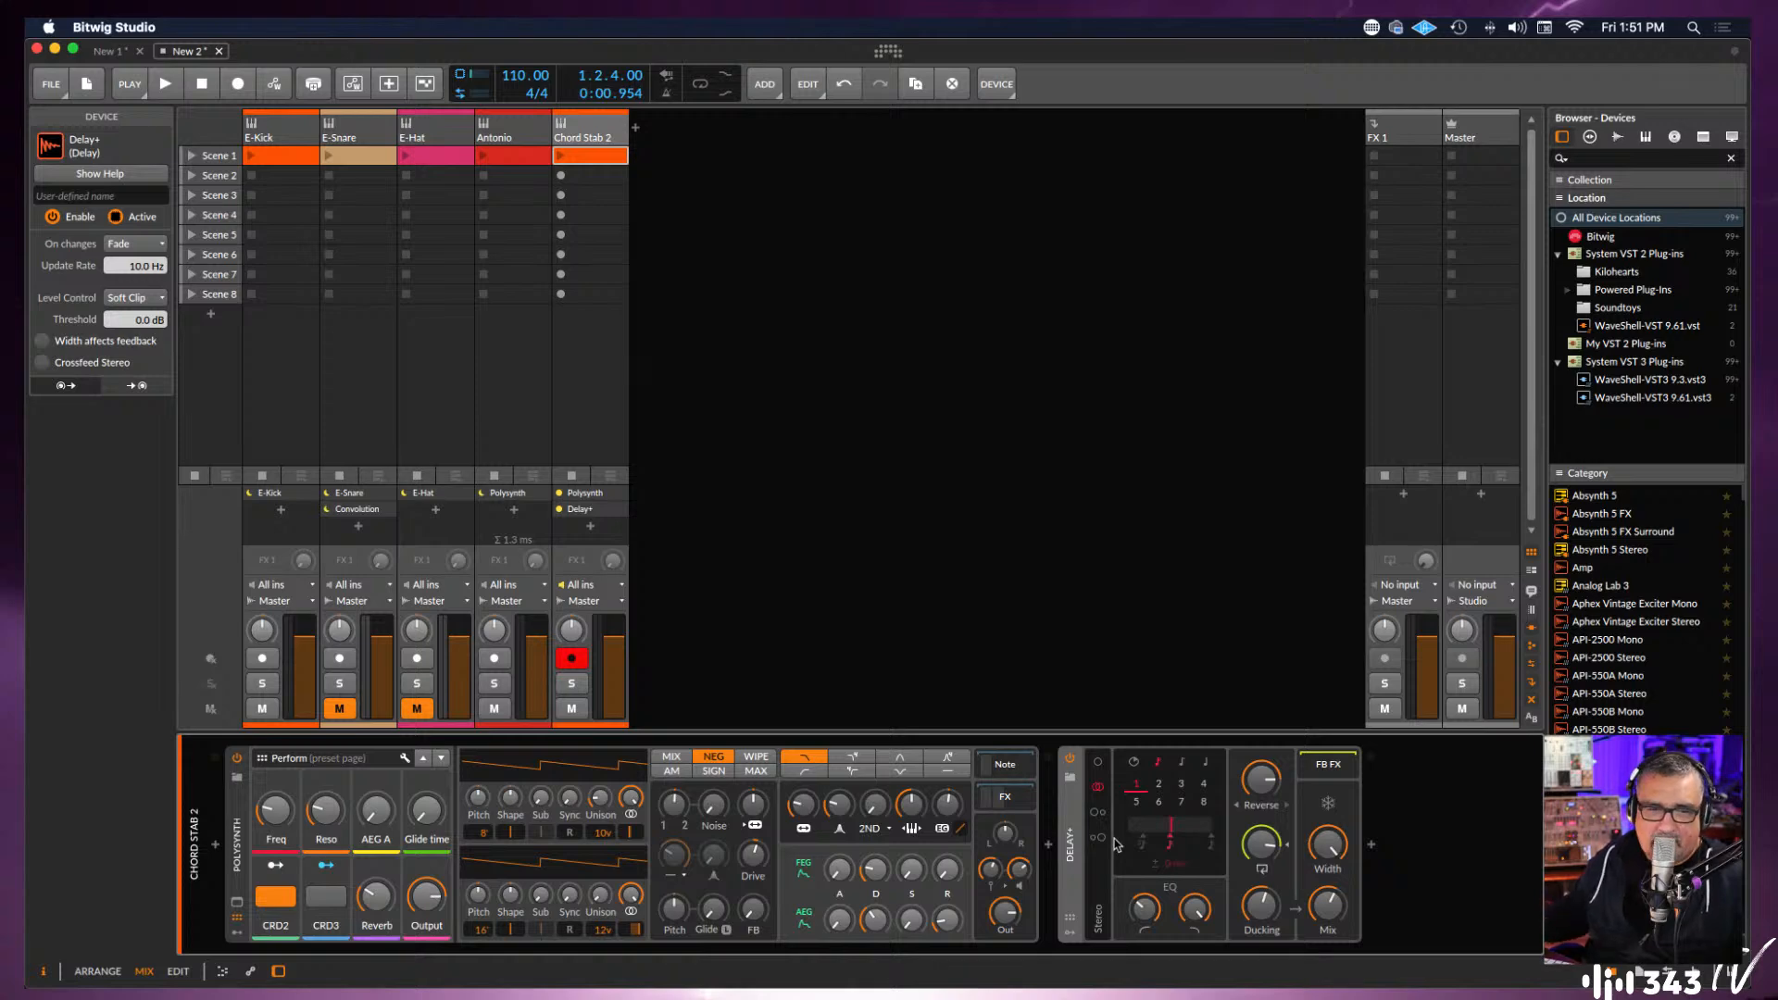
Show Delay+'s modulator slots in the Chord Stab 2 device chain.
left_click(1071, 936)
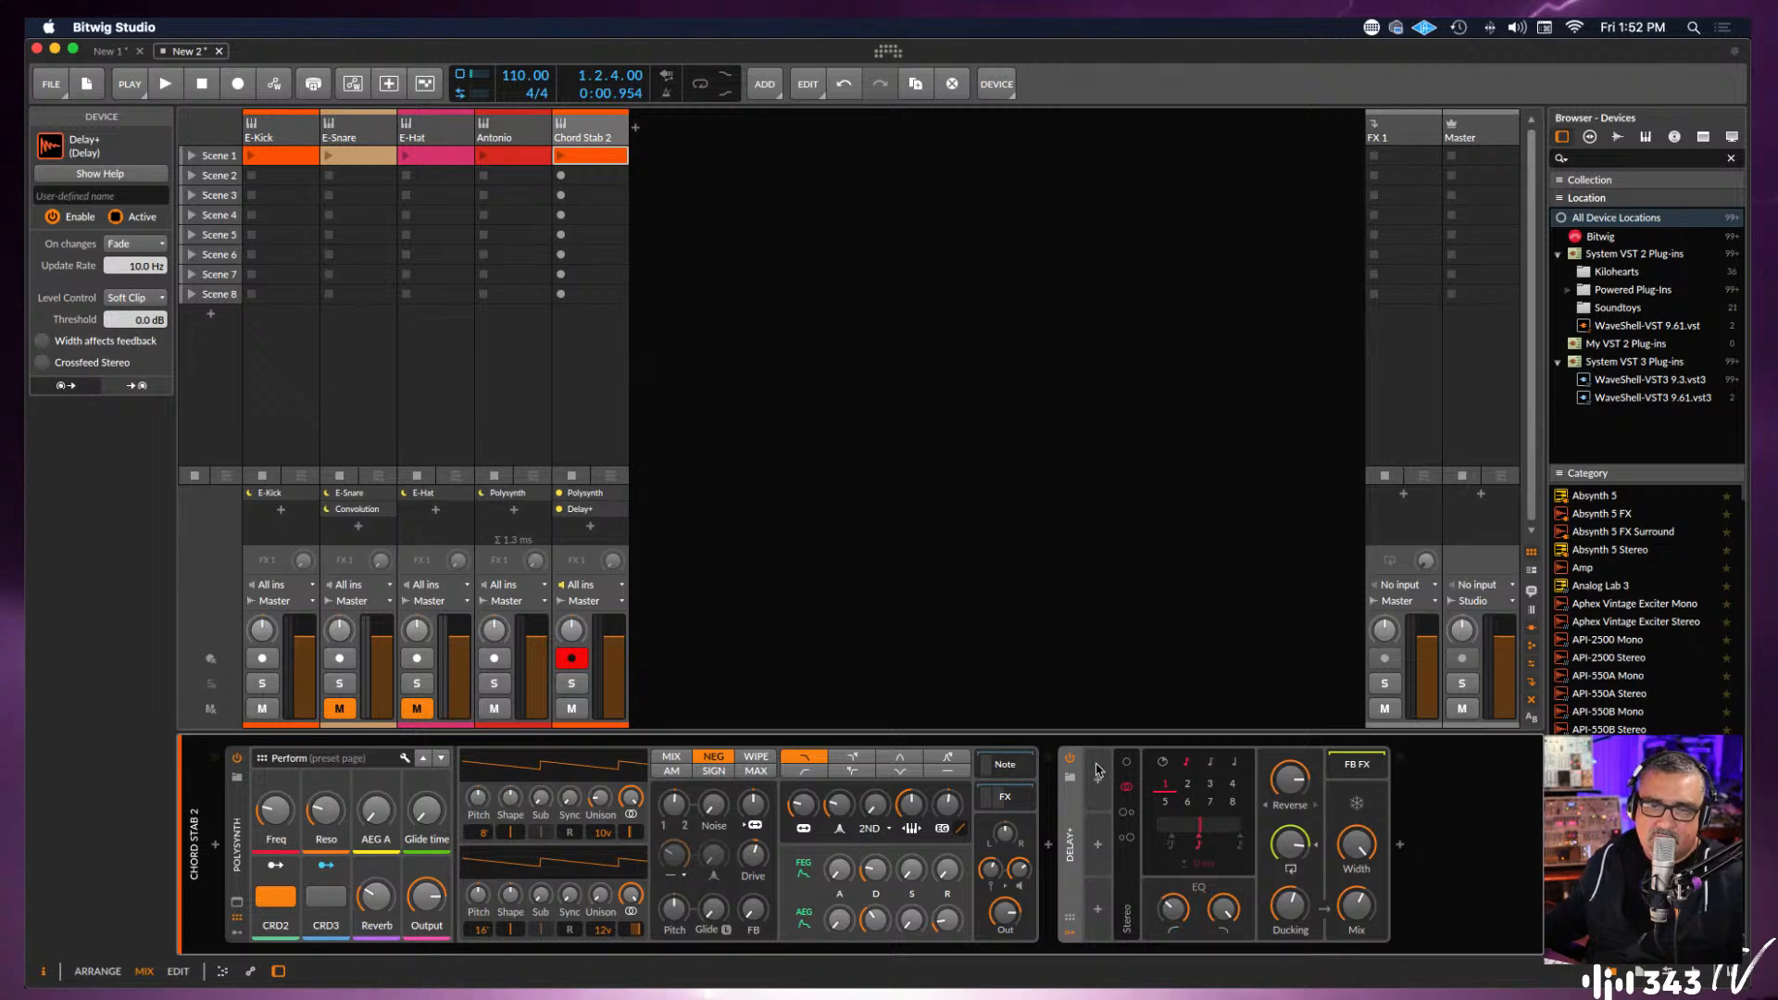
left_click(1072, 936)
left_click(1072, 938)
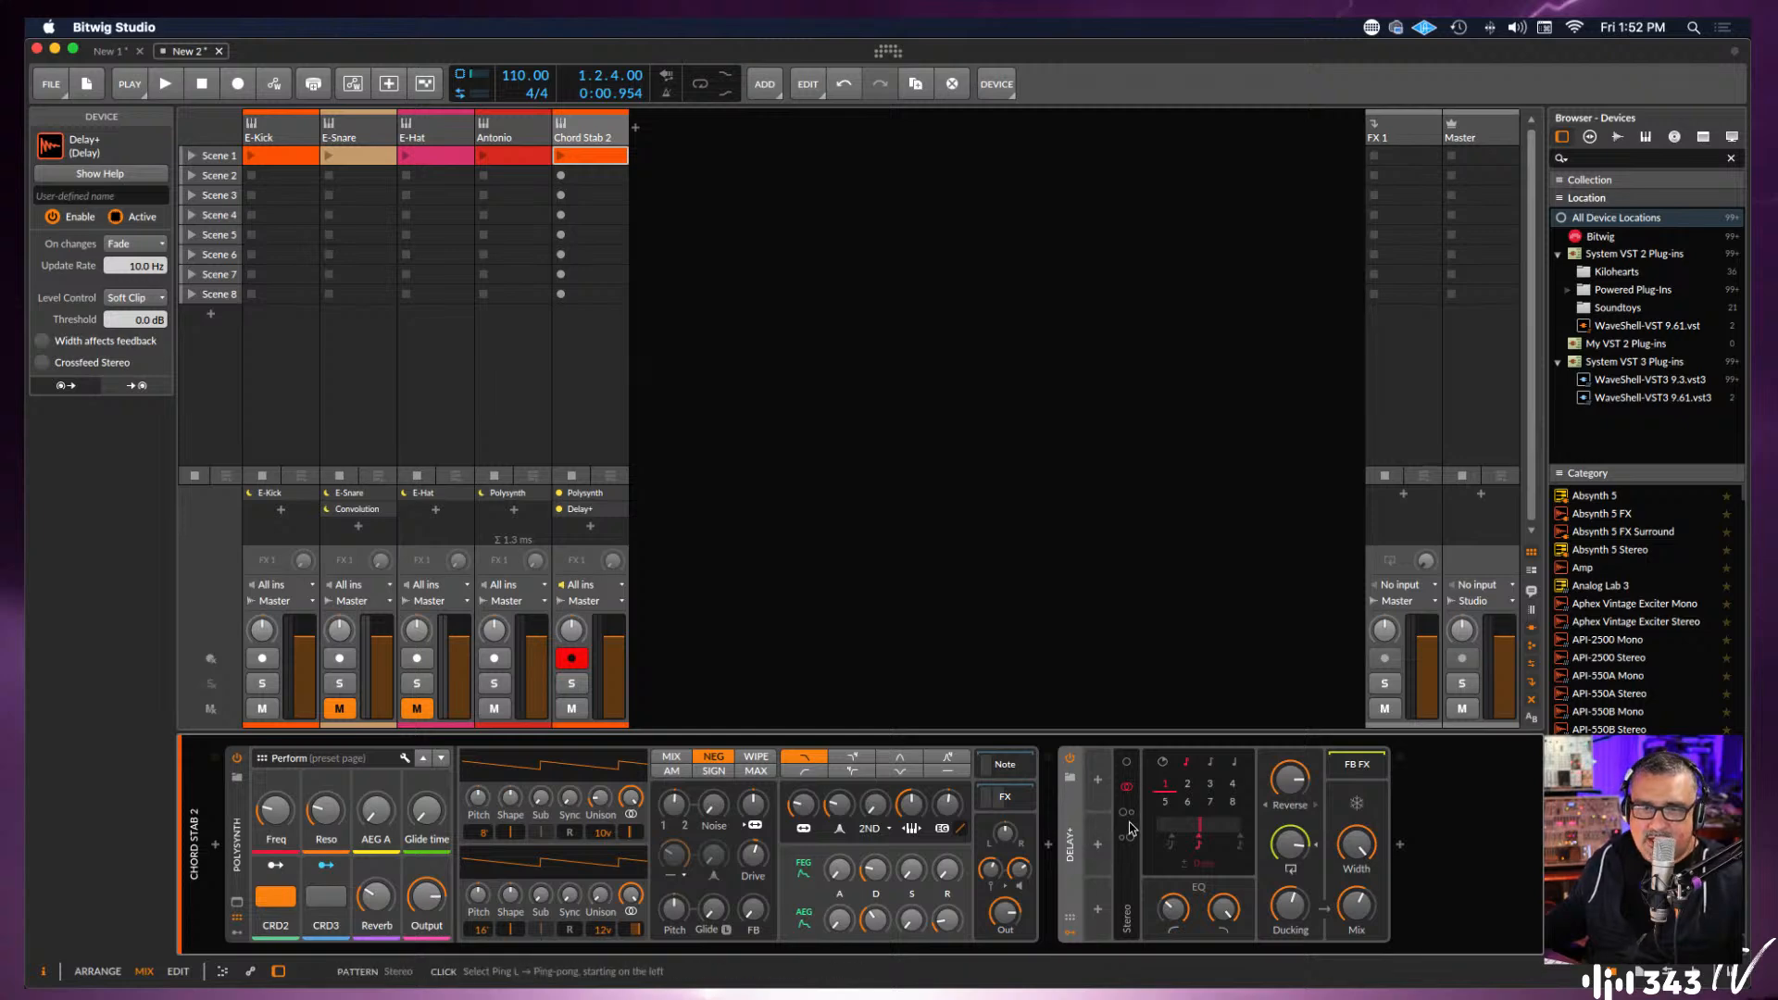
Insert a Classic LFO into Delay+'s first modulator slot on the Chord Stab 2 track.
left_click(1099, 784)
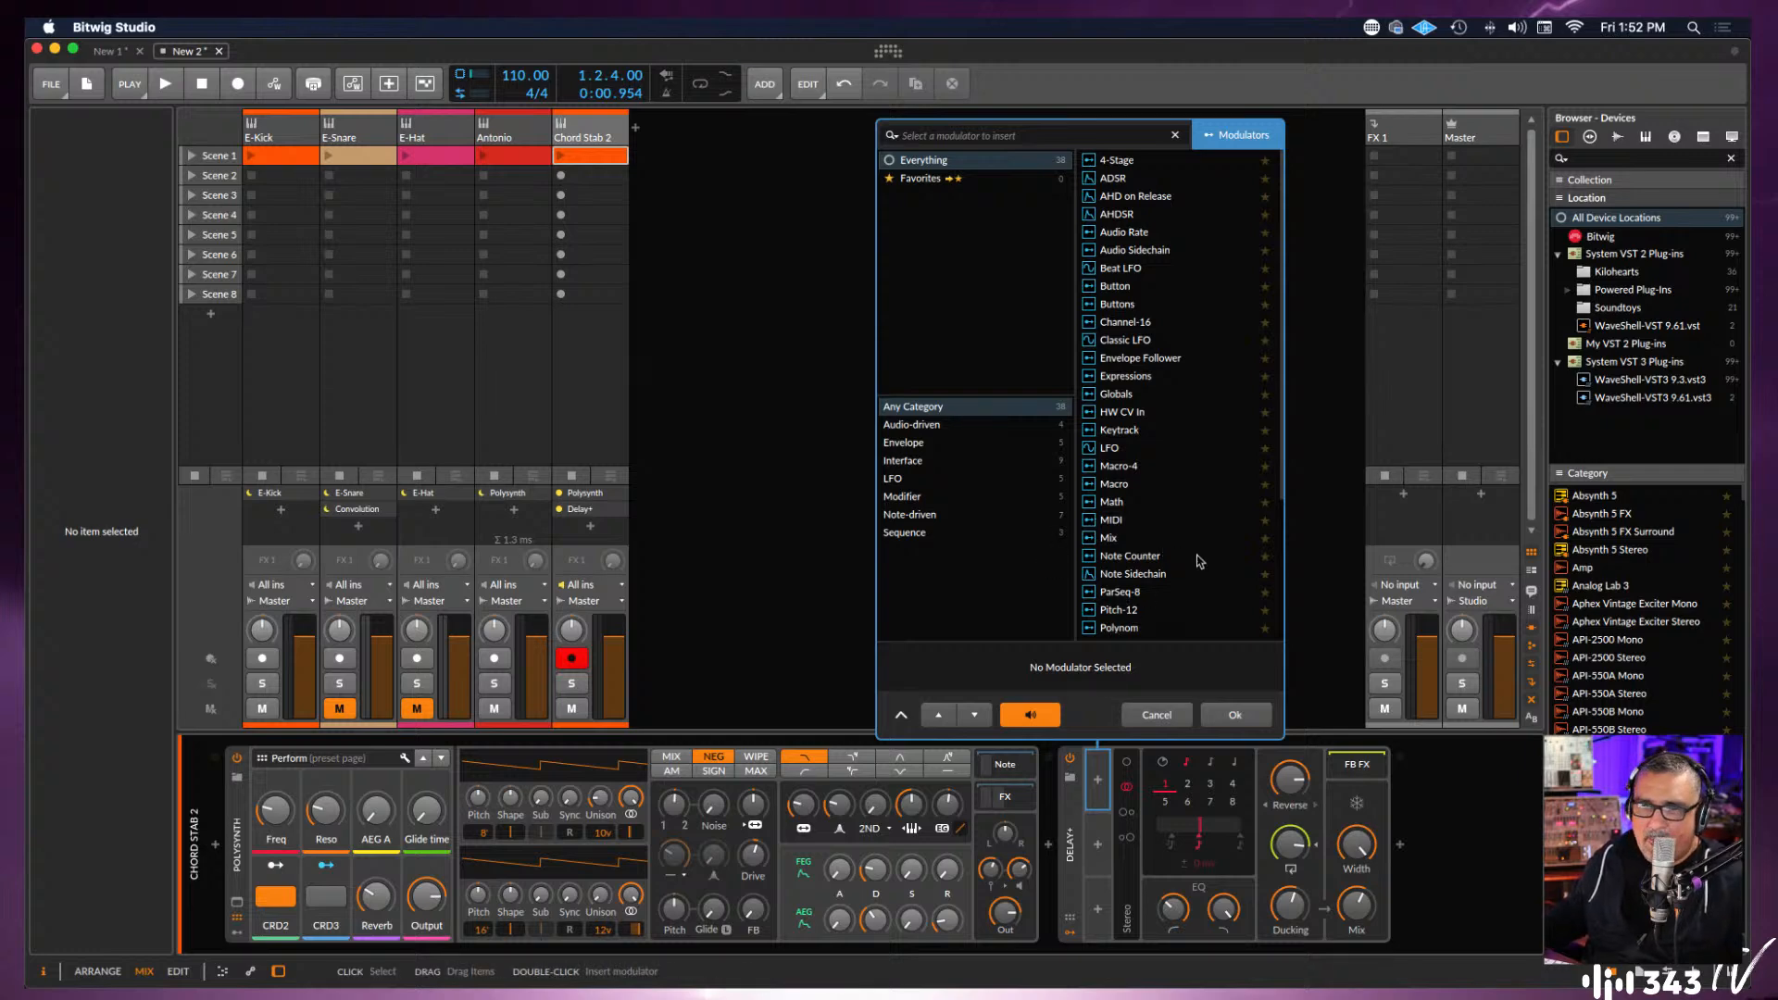
scroll(1197, 540, "down", 4)
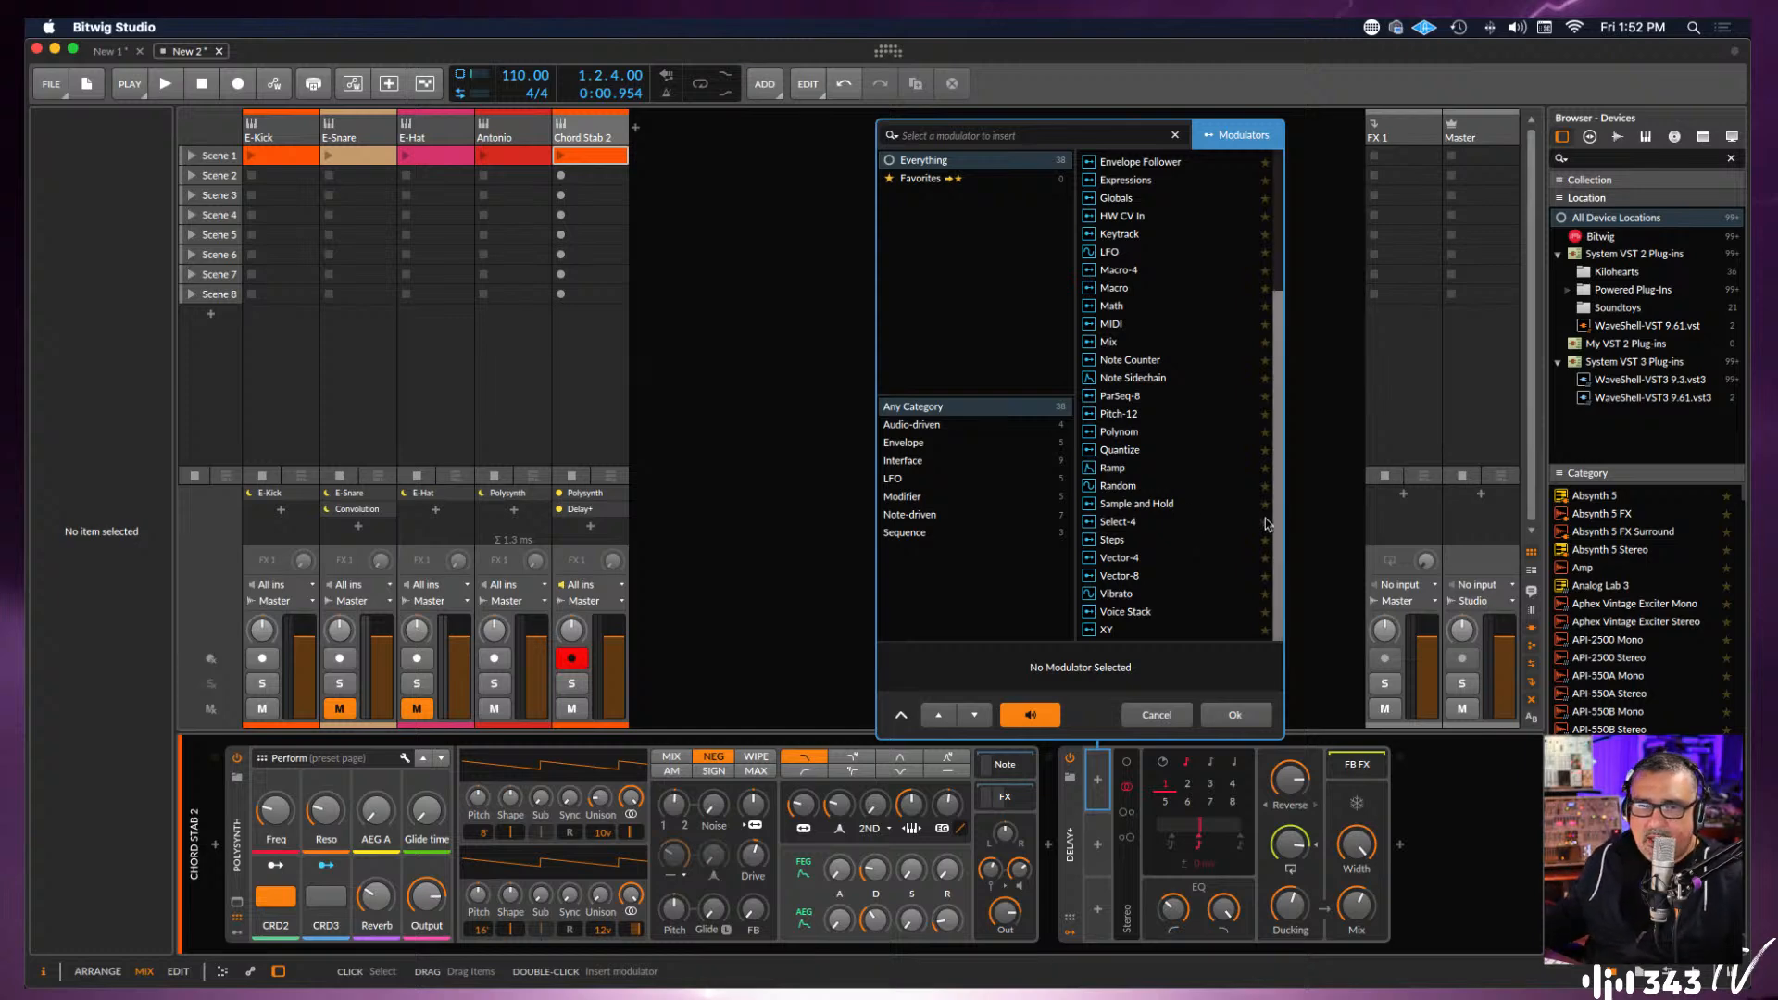
scroll(1182, 524, "up", 4)
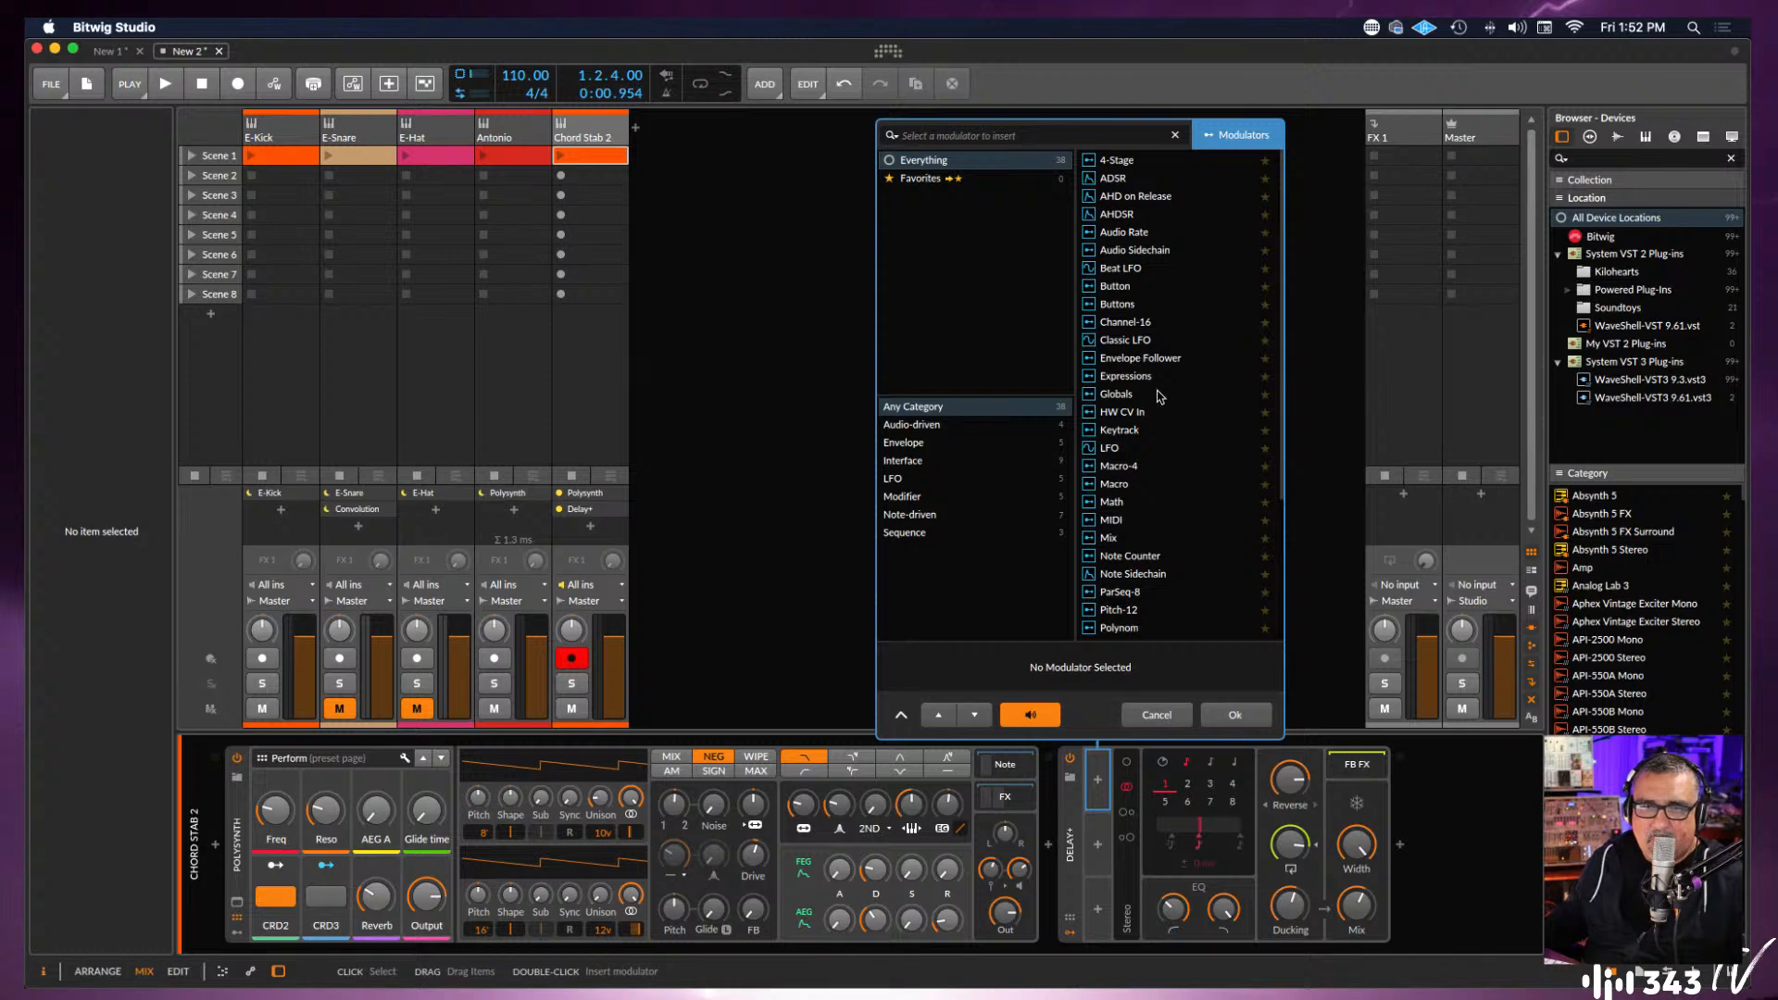
scroll(1157, 400, "down", 3)
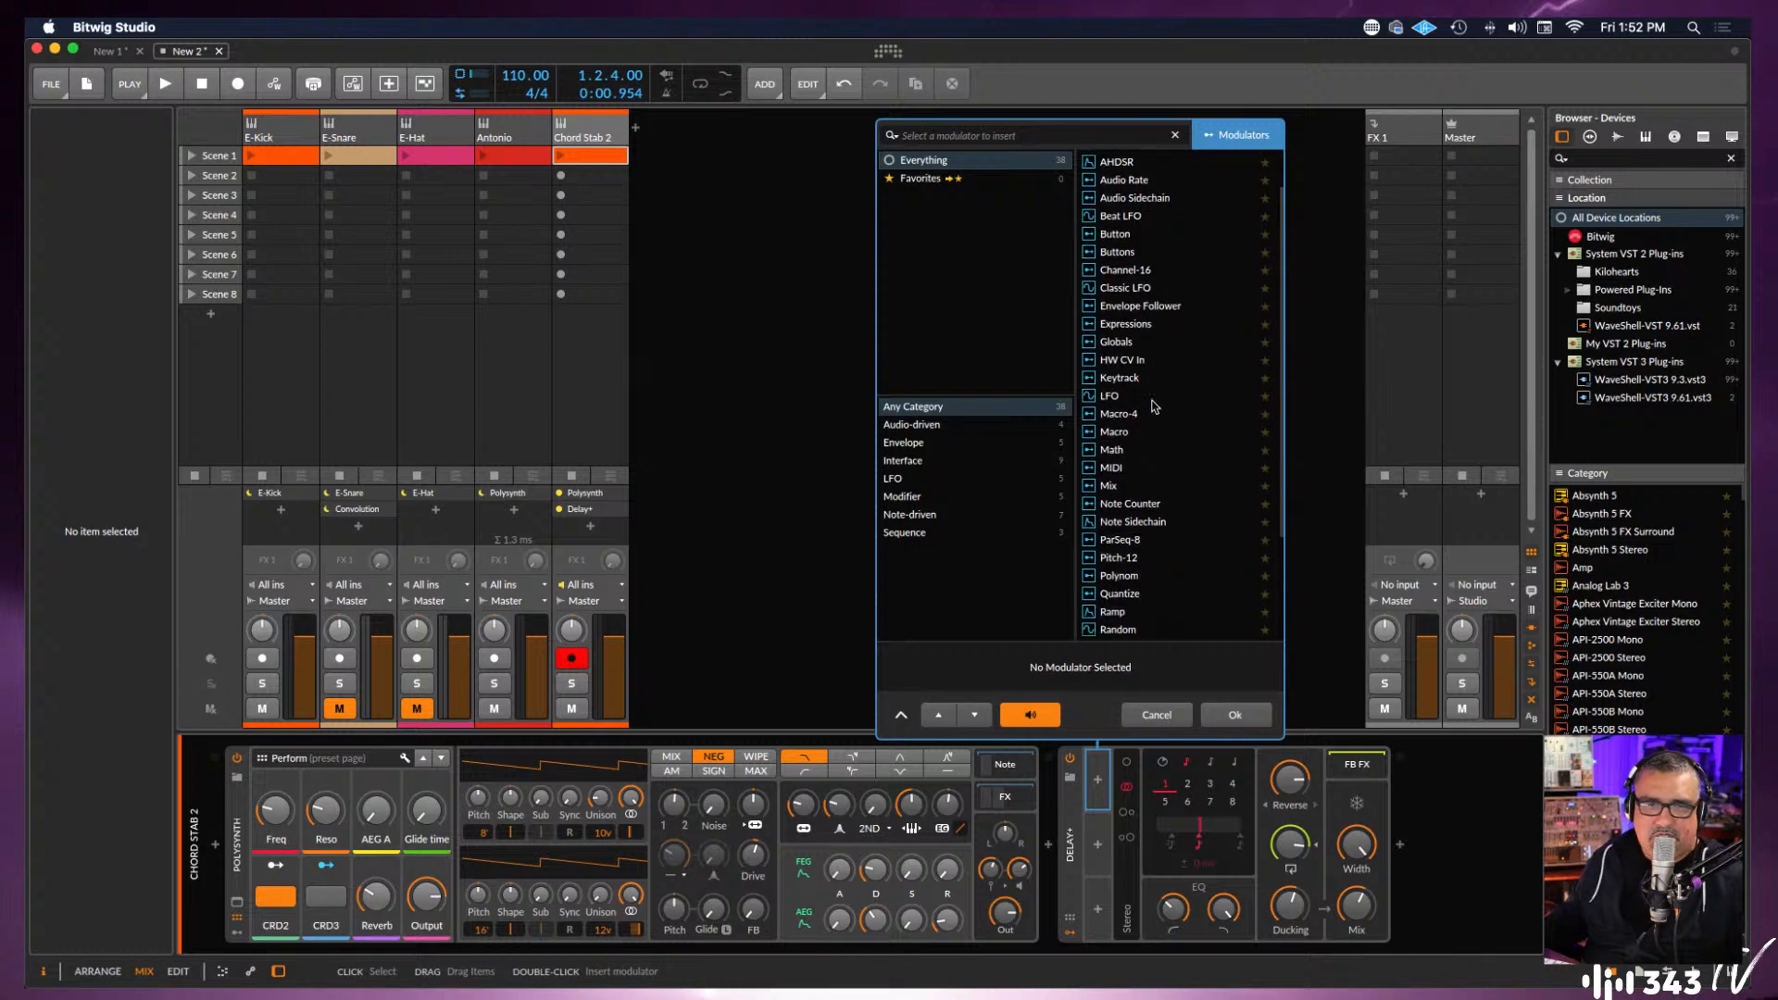
scroll(1155, 405, "down", 1)
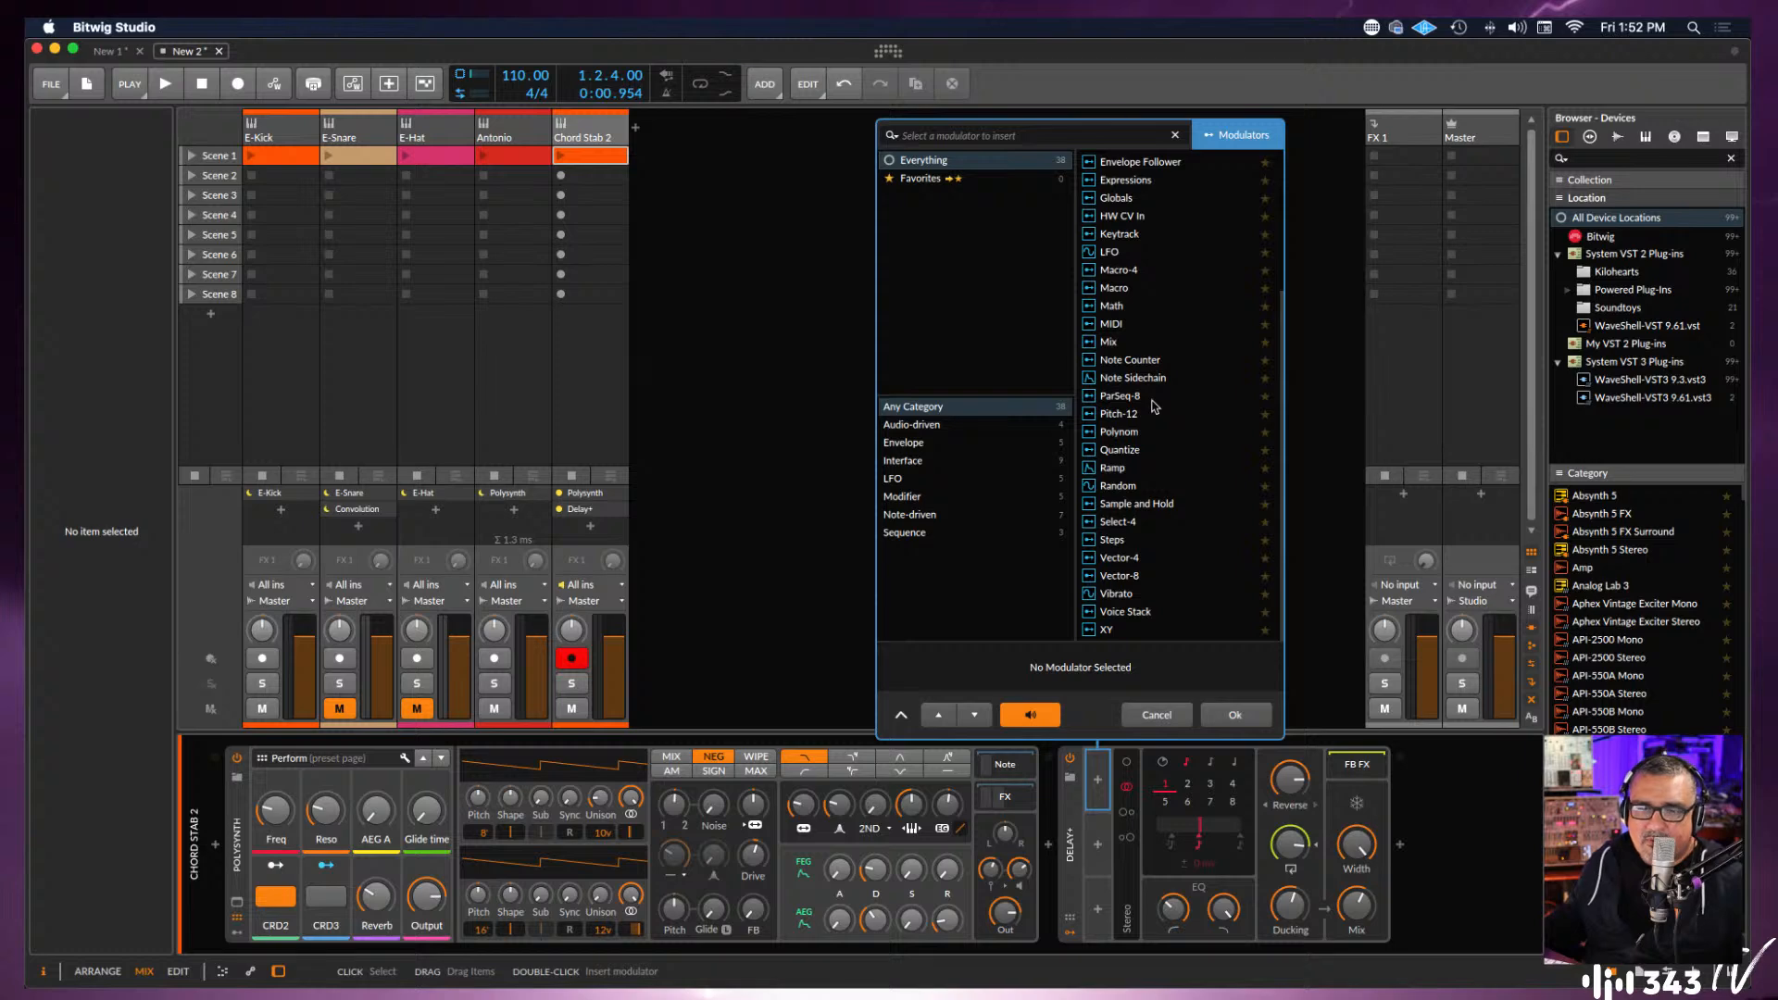
scroll(1153, 405, "up", 4)
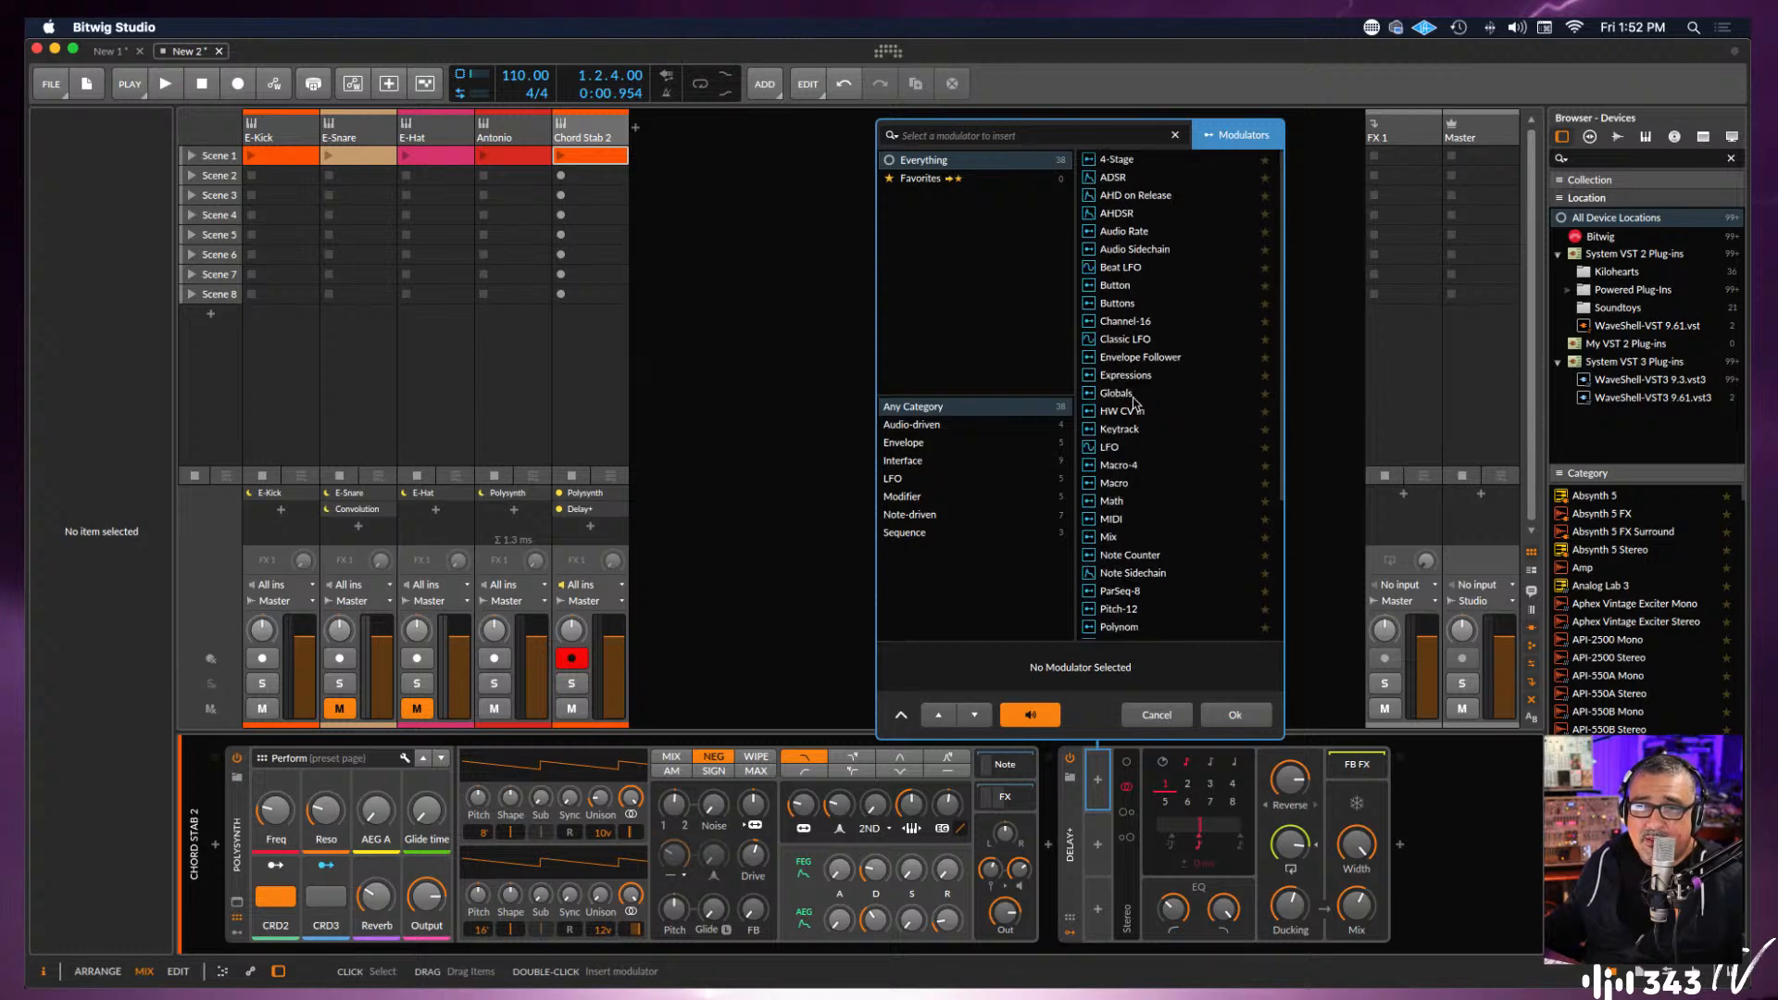
scroll(1135, 403, "down", 1)
scroll(1145, 391, "up", 1)
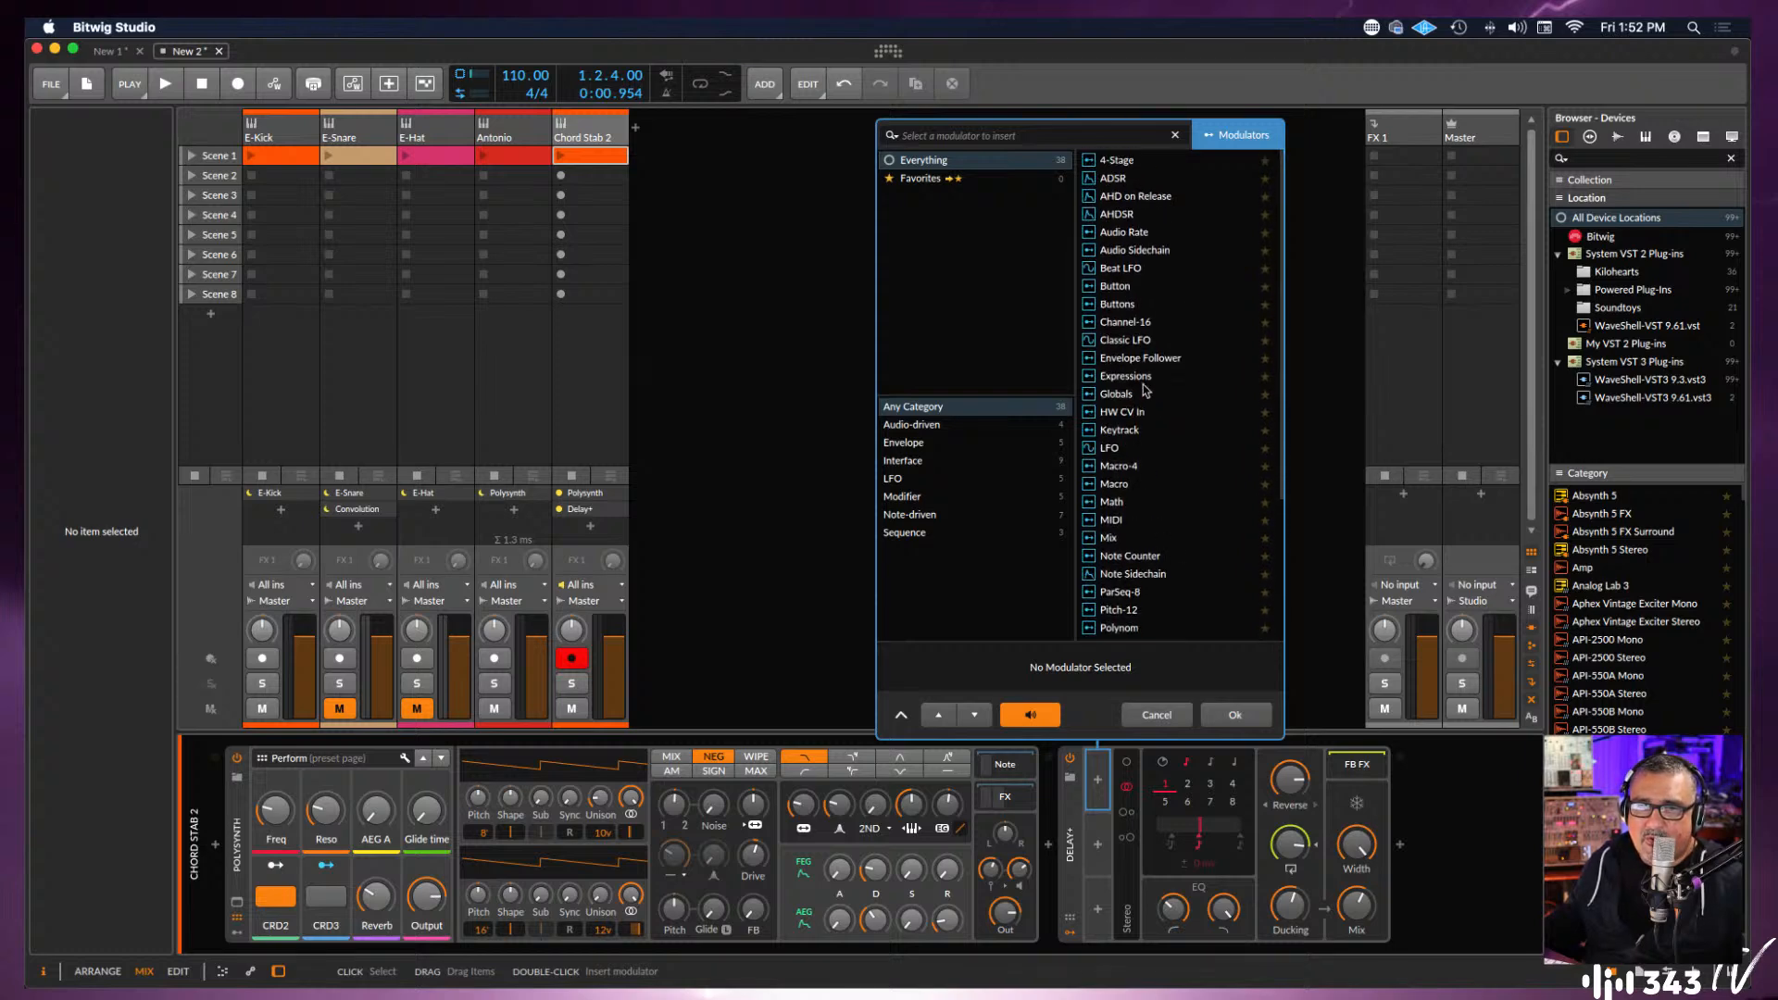
scroll(1147, 389, "down", 1)
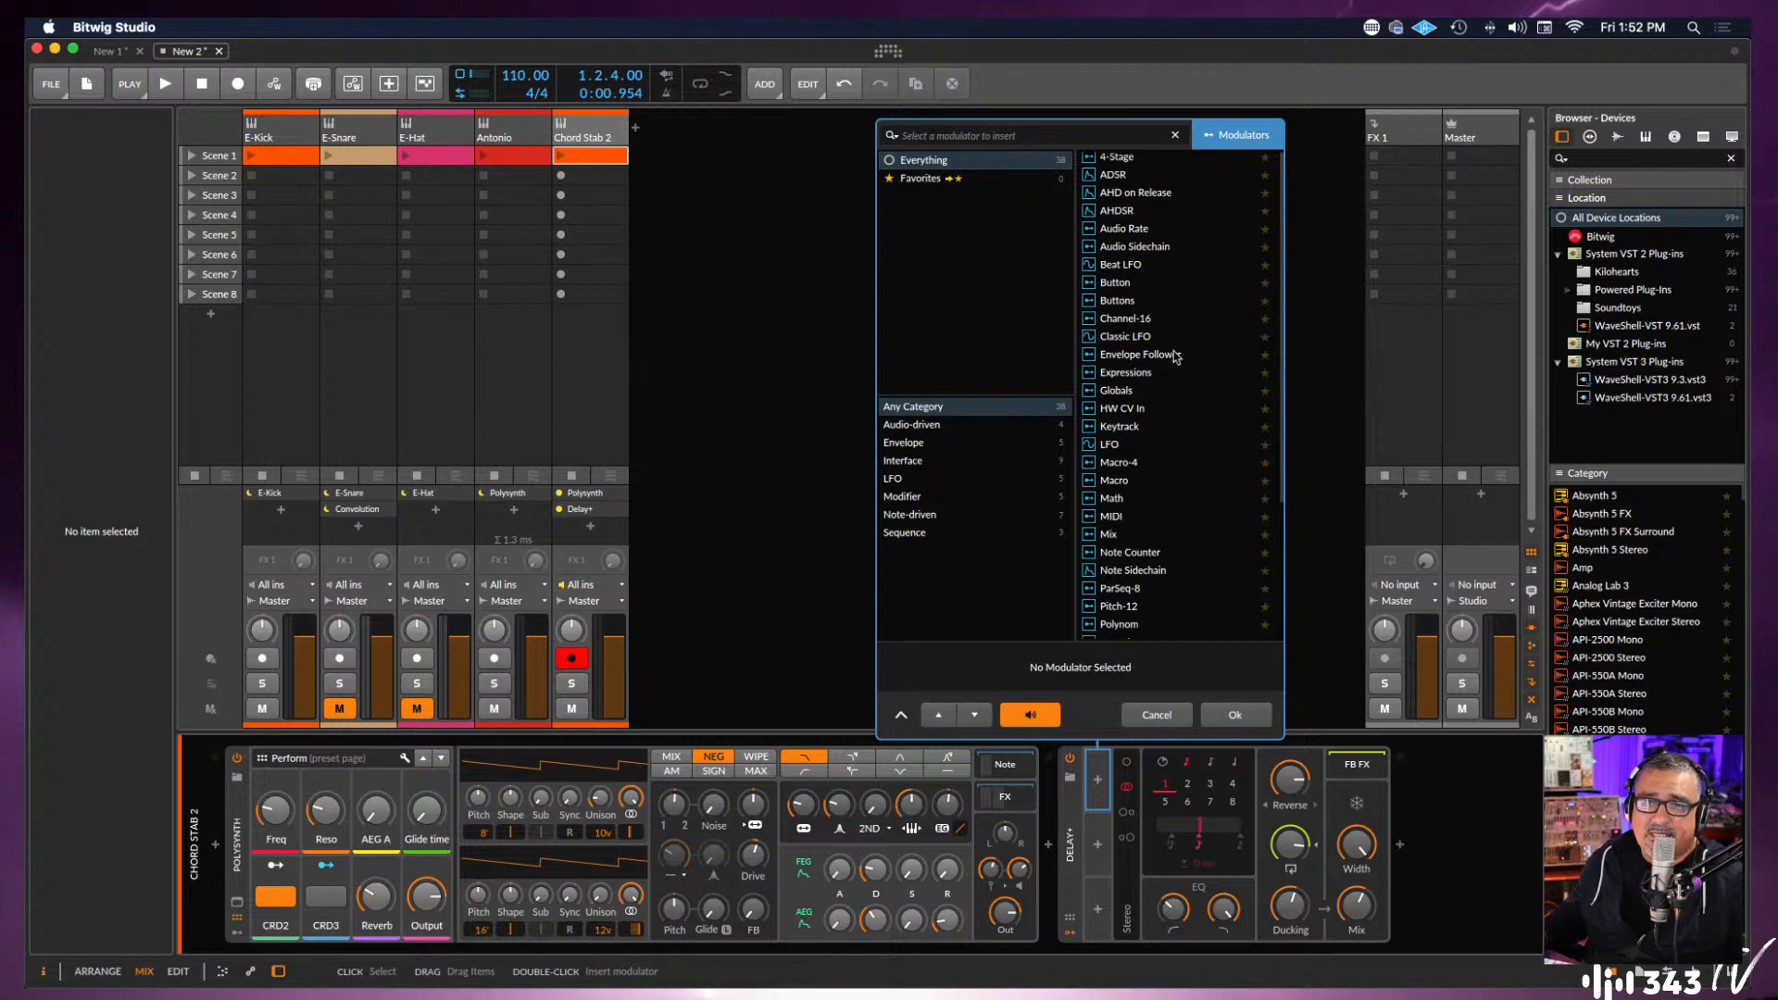
left_click(1125, 339)
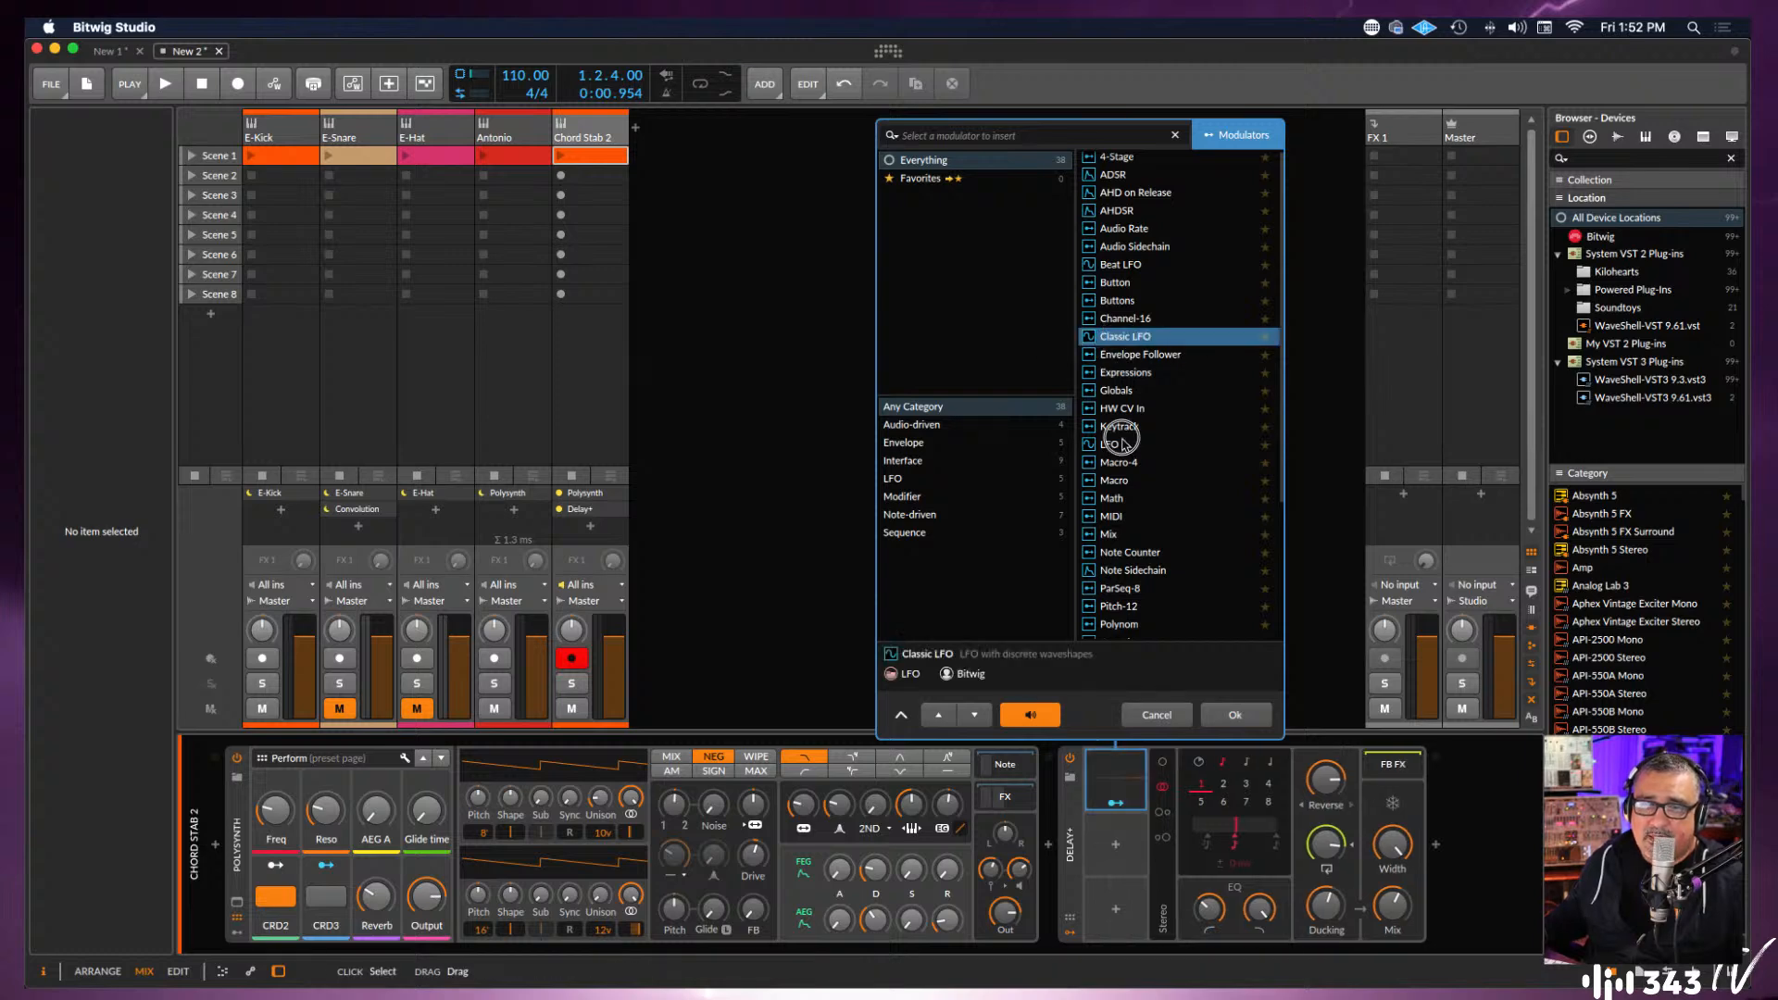
double_click(1237, 715)
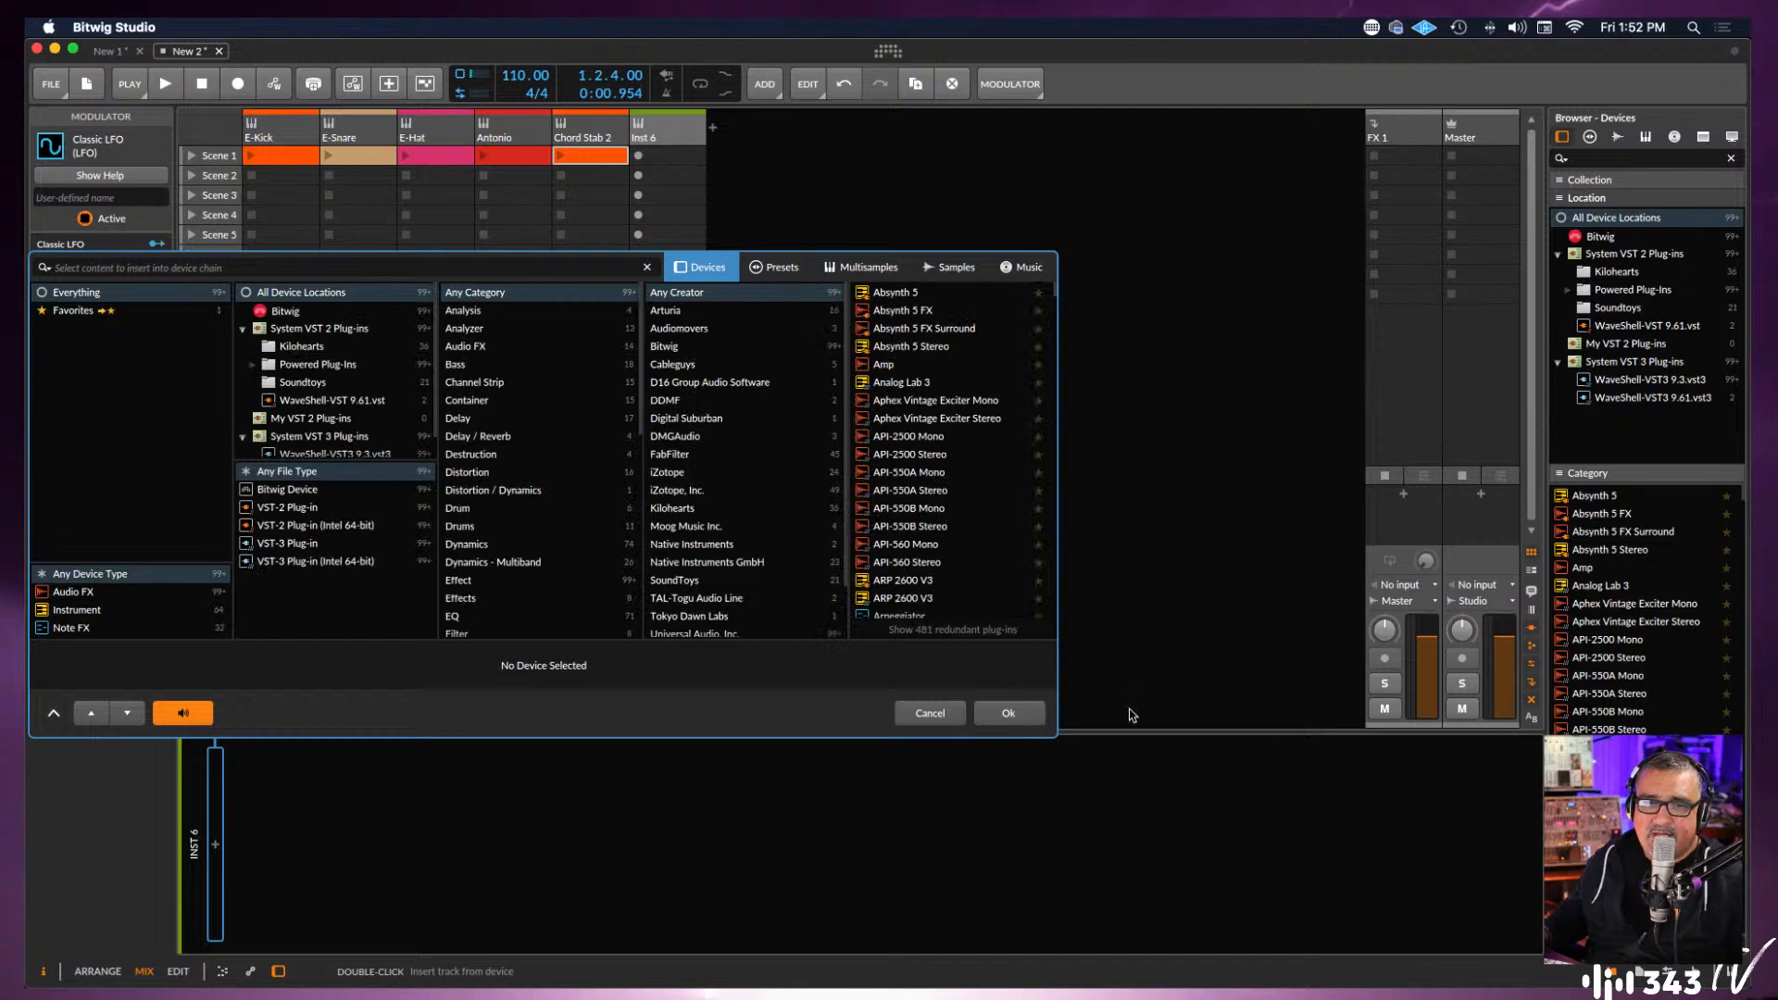
left_click(930, 714)
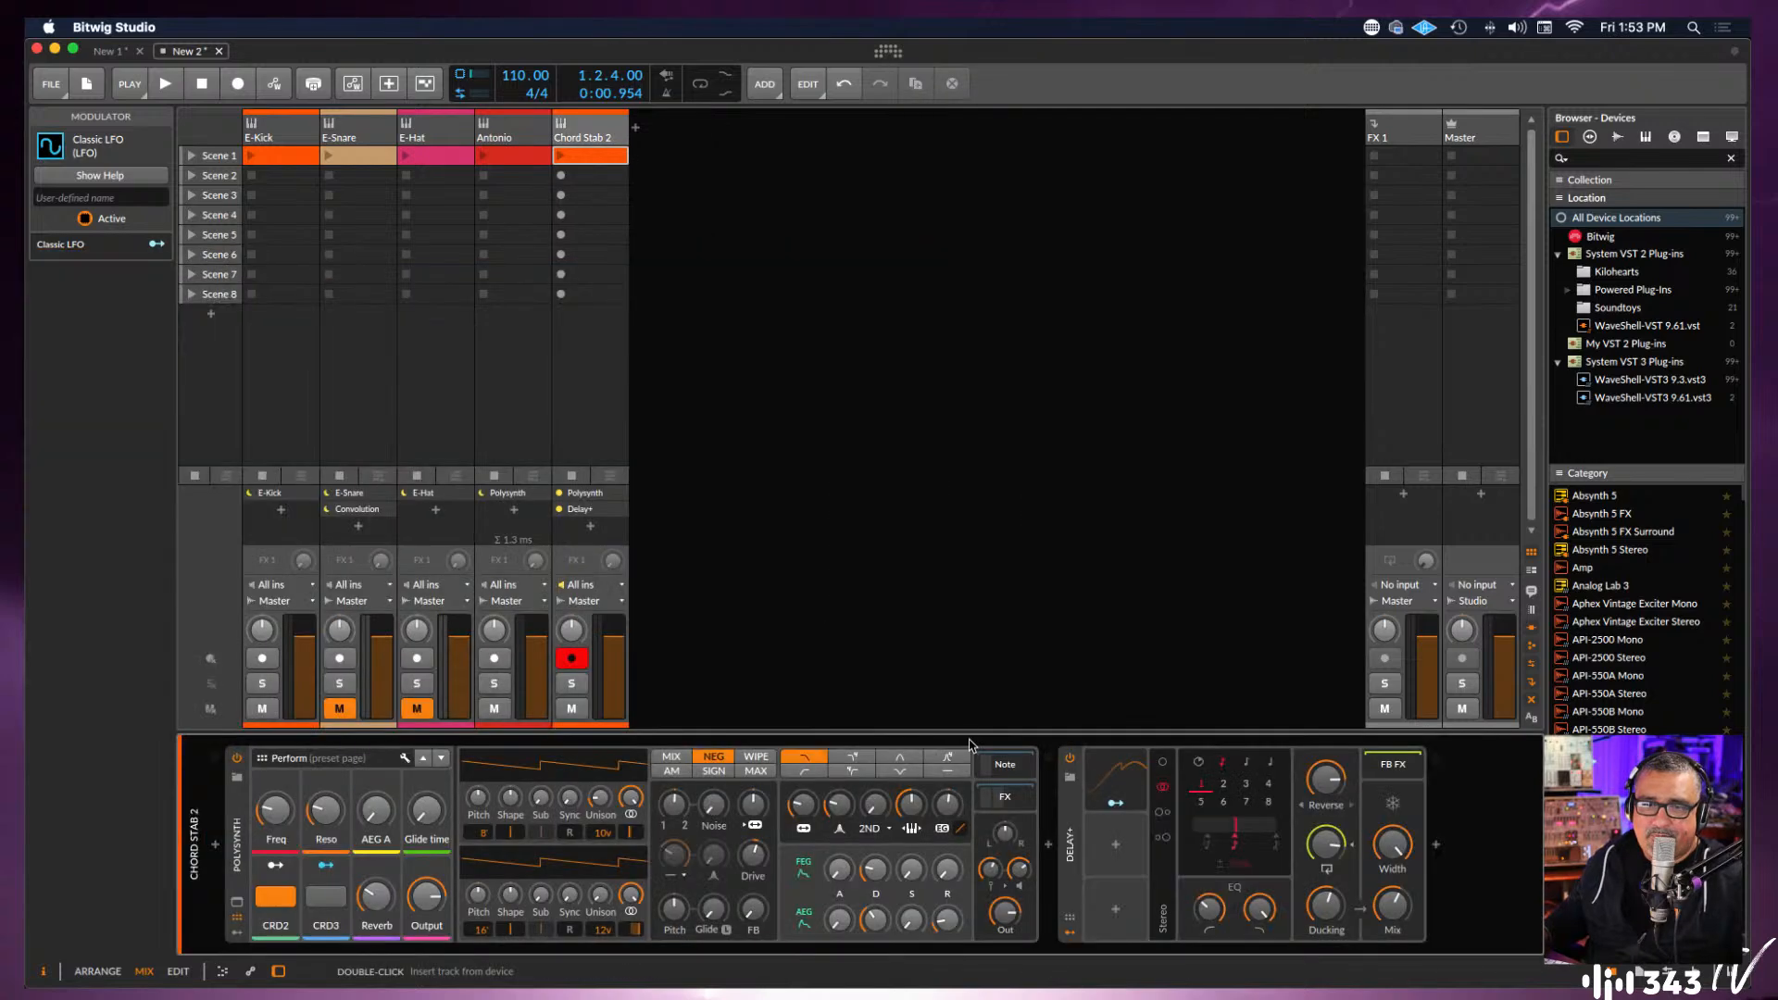
Map the Classic LFO to Delay+'s low cut frequency with an amount of -37.8 and to its Width with -0.27.
left_click(1115, 804)
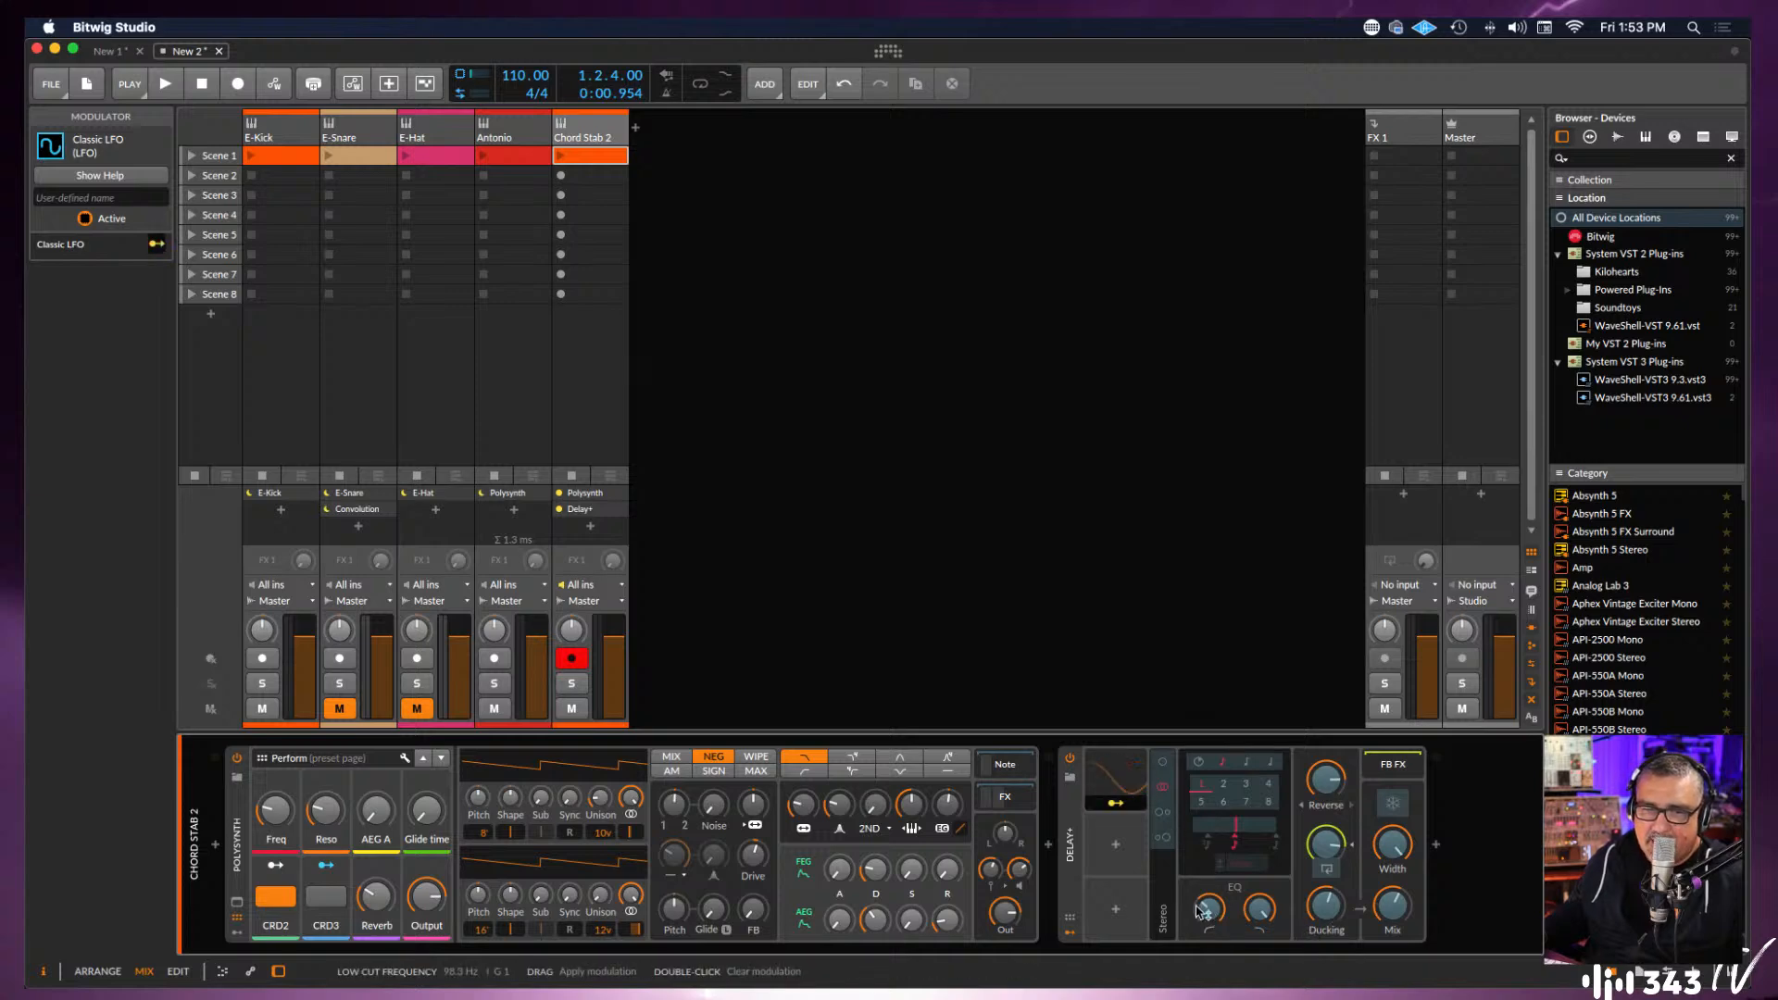
left_click_drag(1200, 915, 1201, 913)
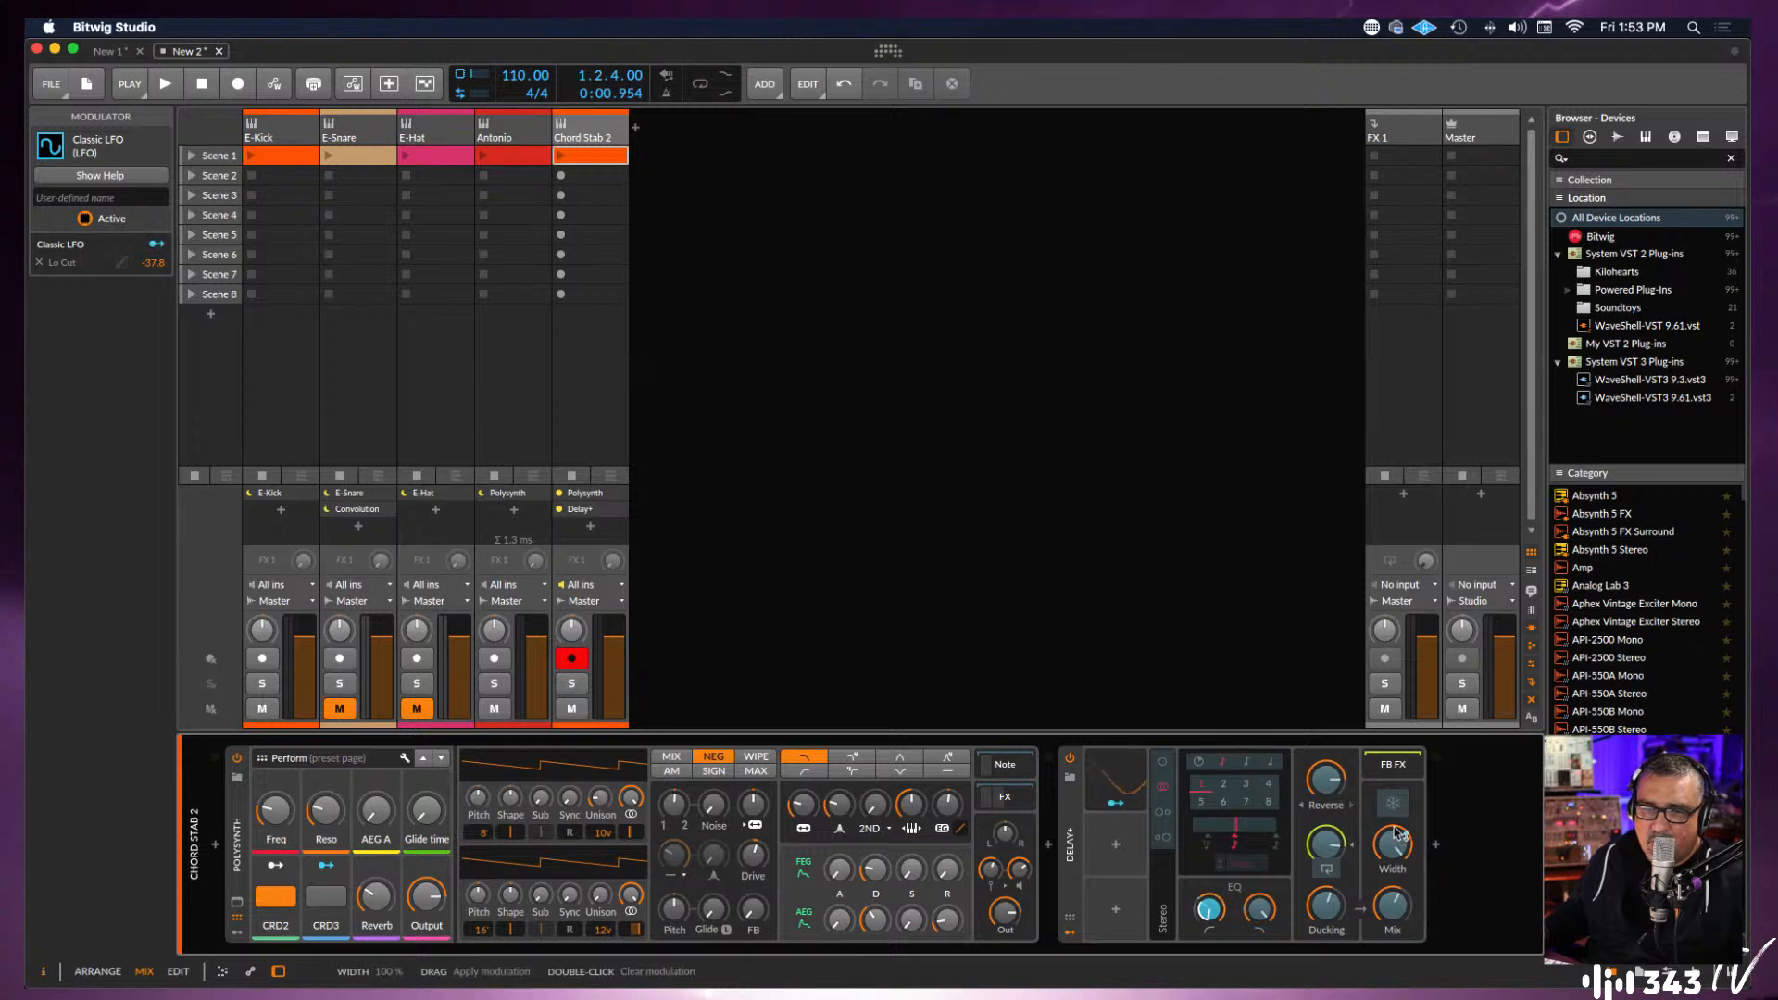
left_click_drag(1396, 832, 1394, 830)
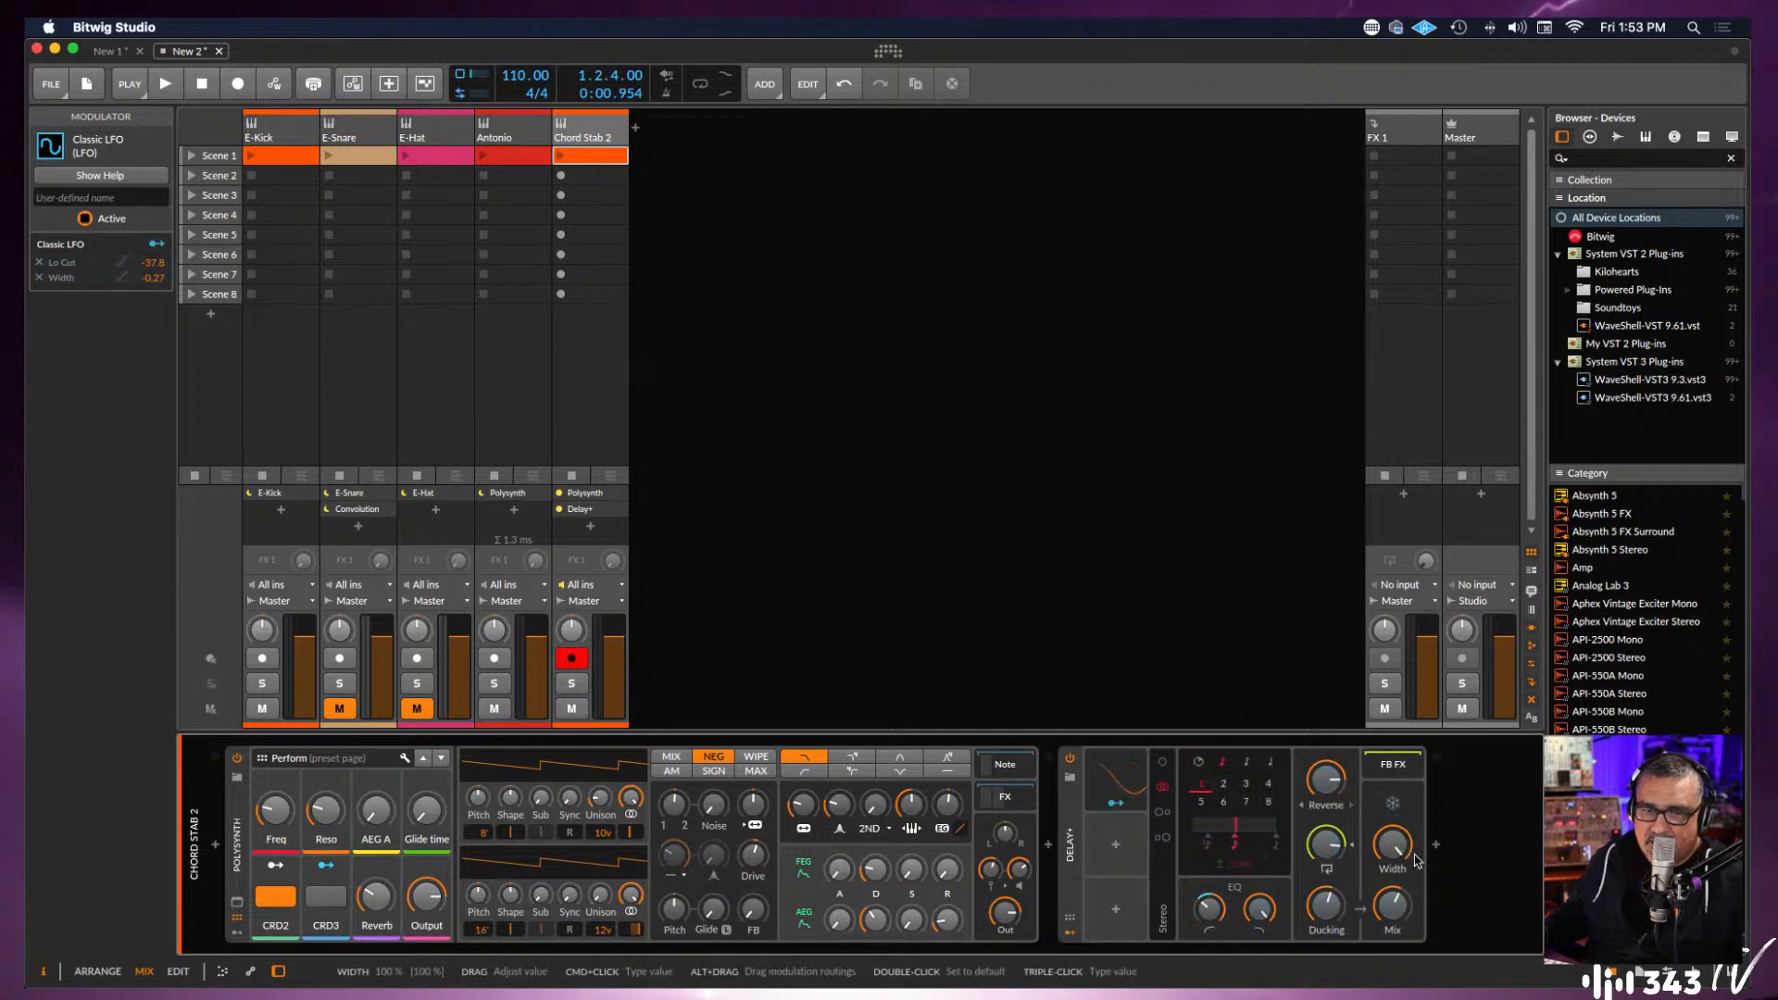
Adjust the Classic LFO's rate to 1.35 Hz and switch its timebase to quarter notes (1/4).
left_click(1122, 780)
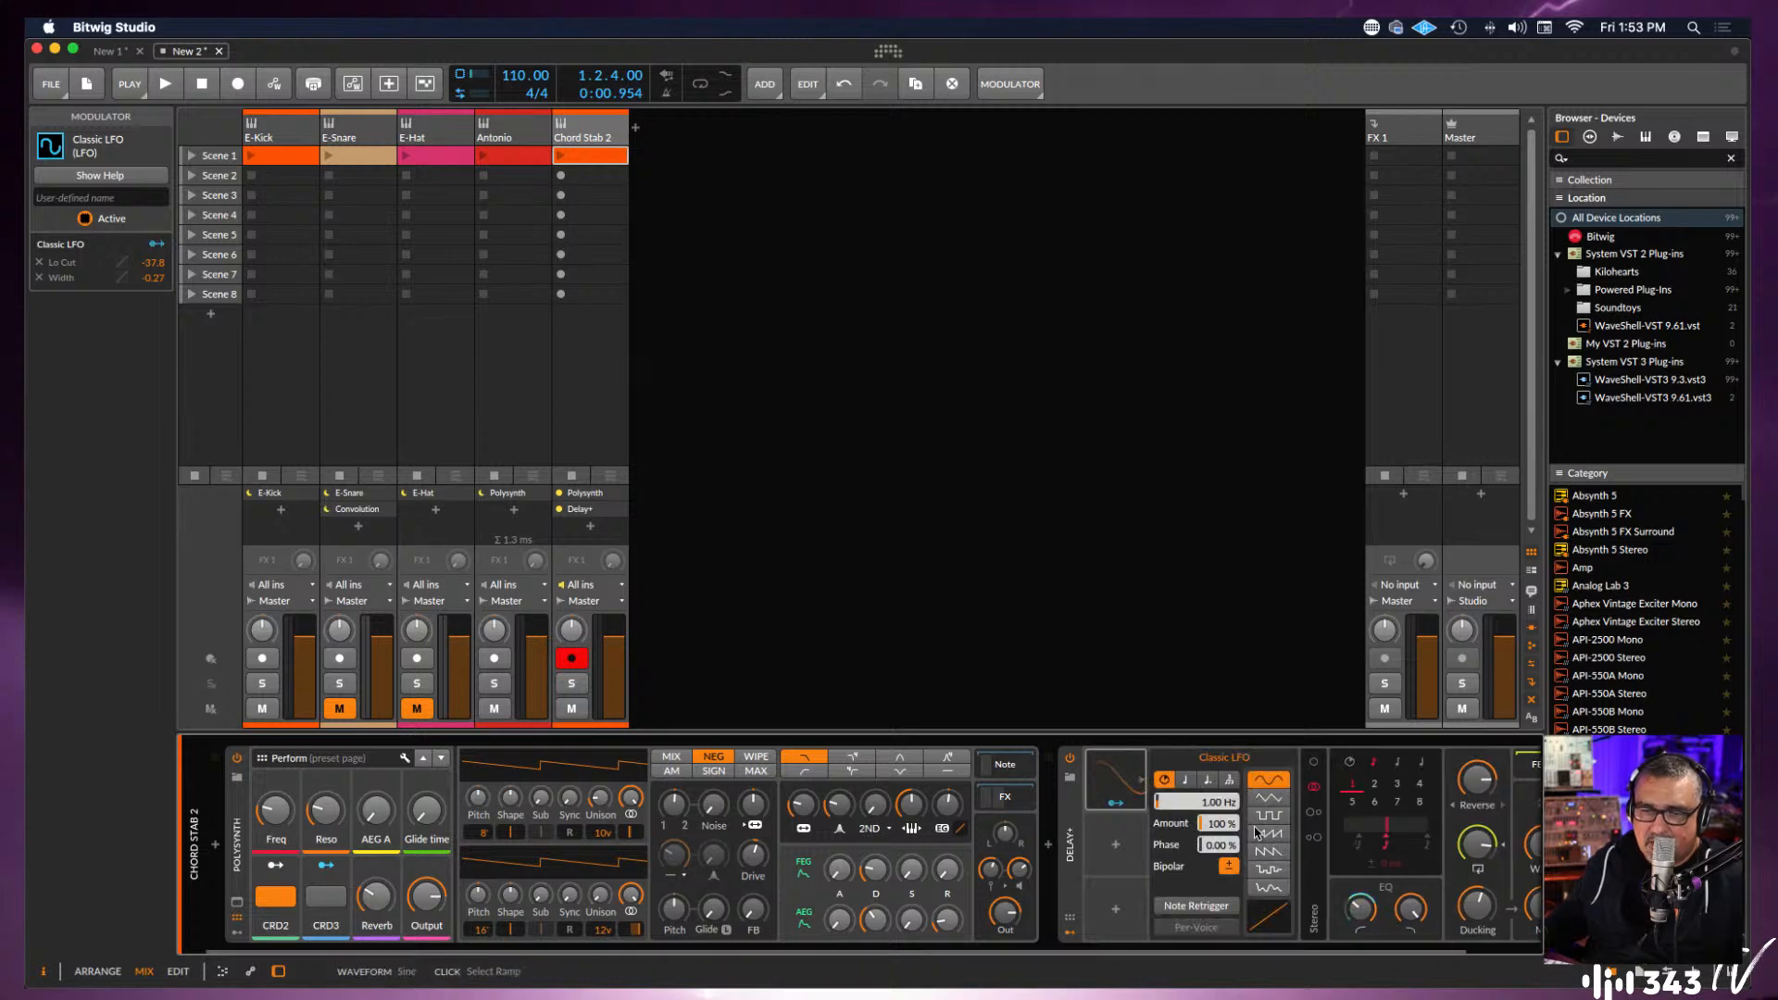
left_click_drag(1447, 954, 1530, 954)
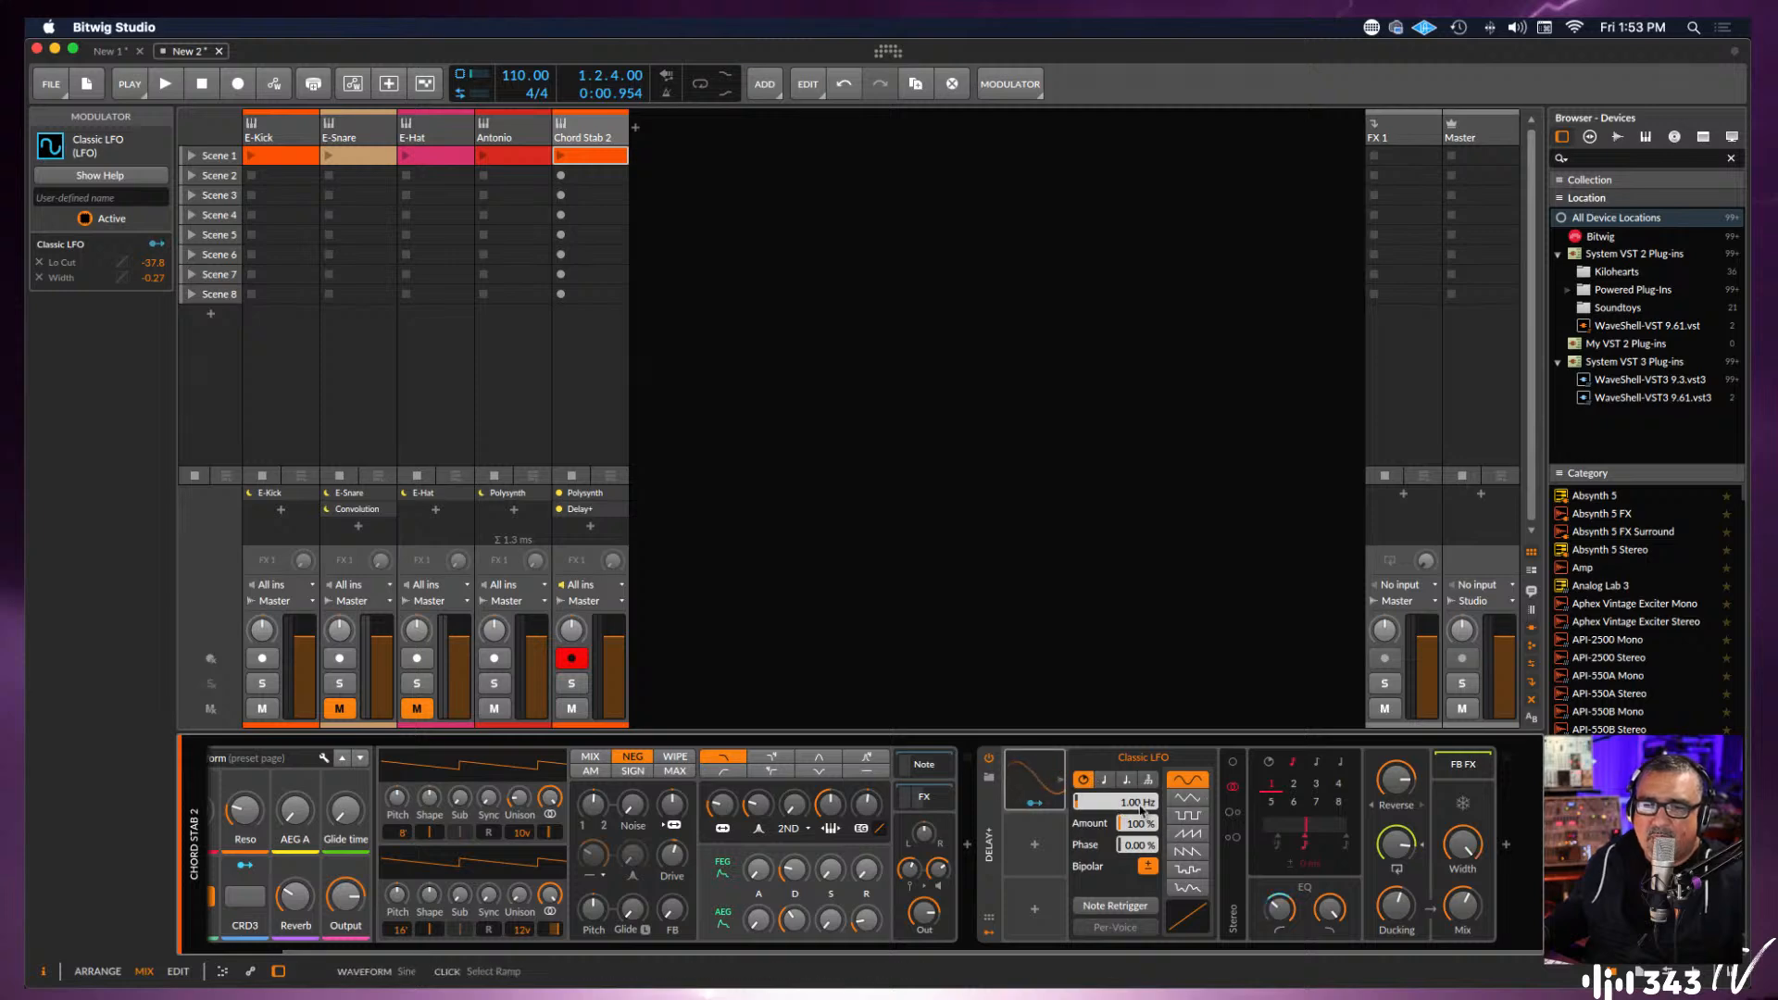
left_click_drag(1149, 811, 1138, 807)
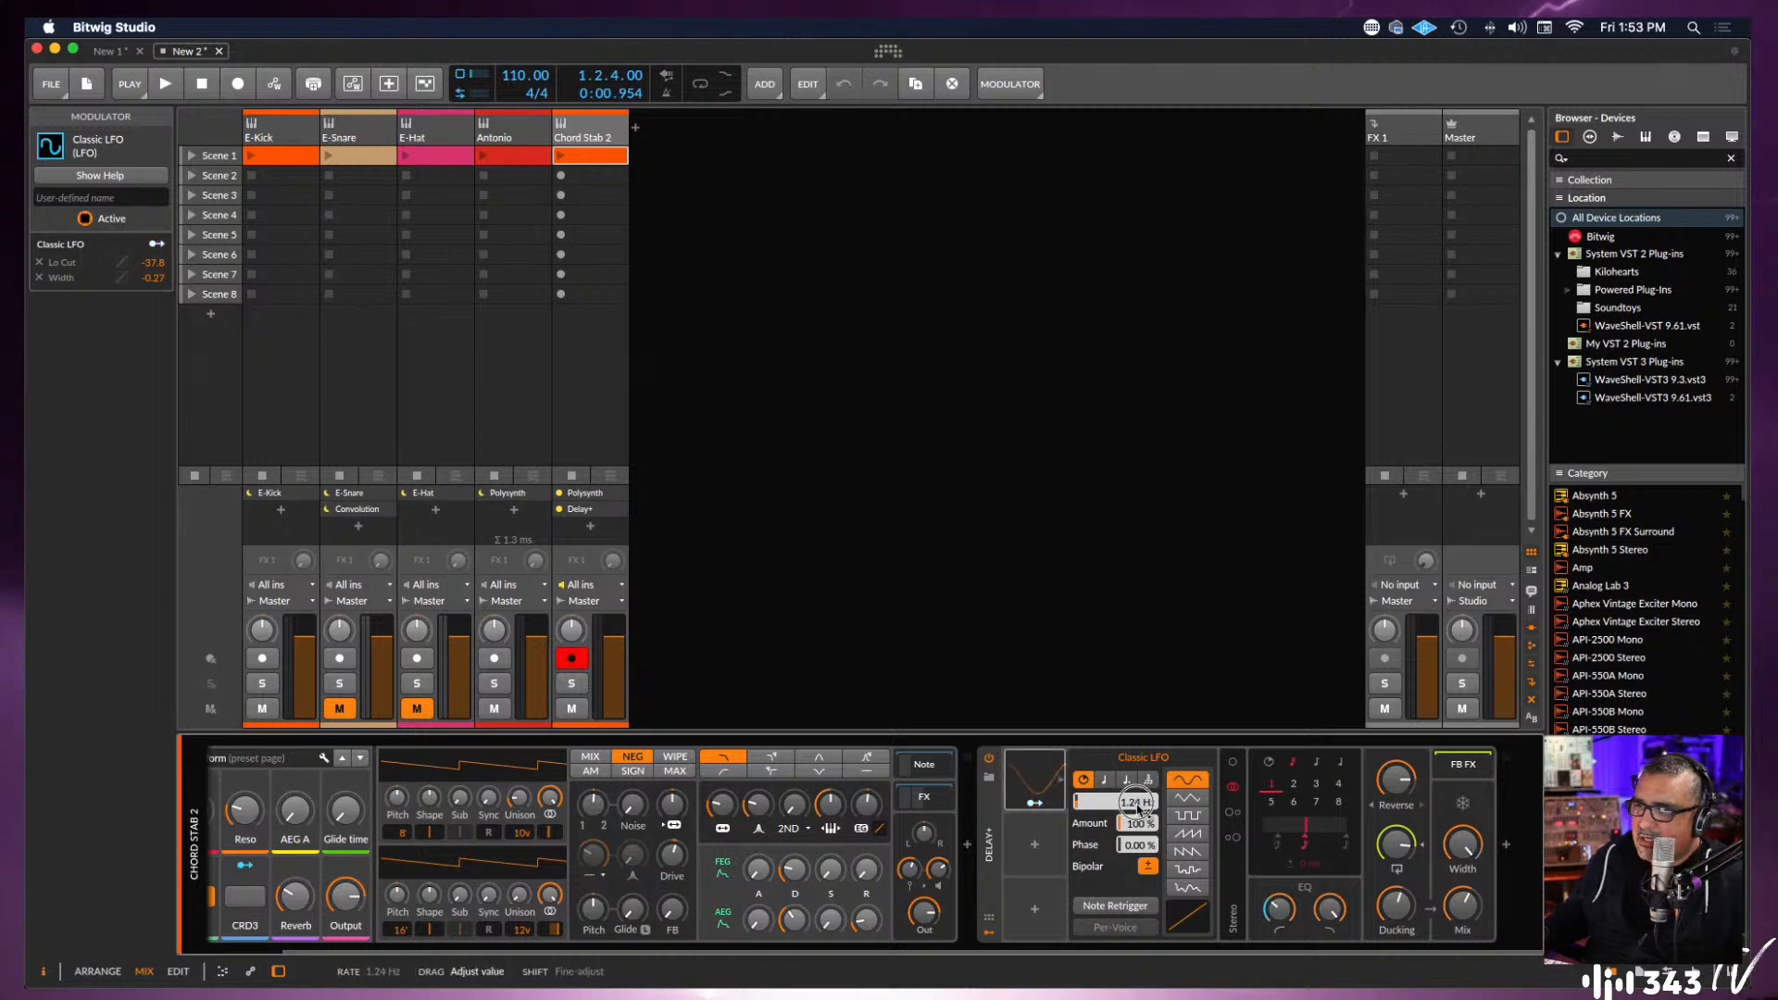
left_click_drag(1137, 808, 1138, 808)
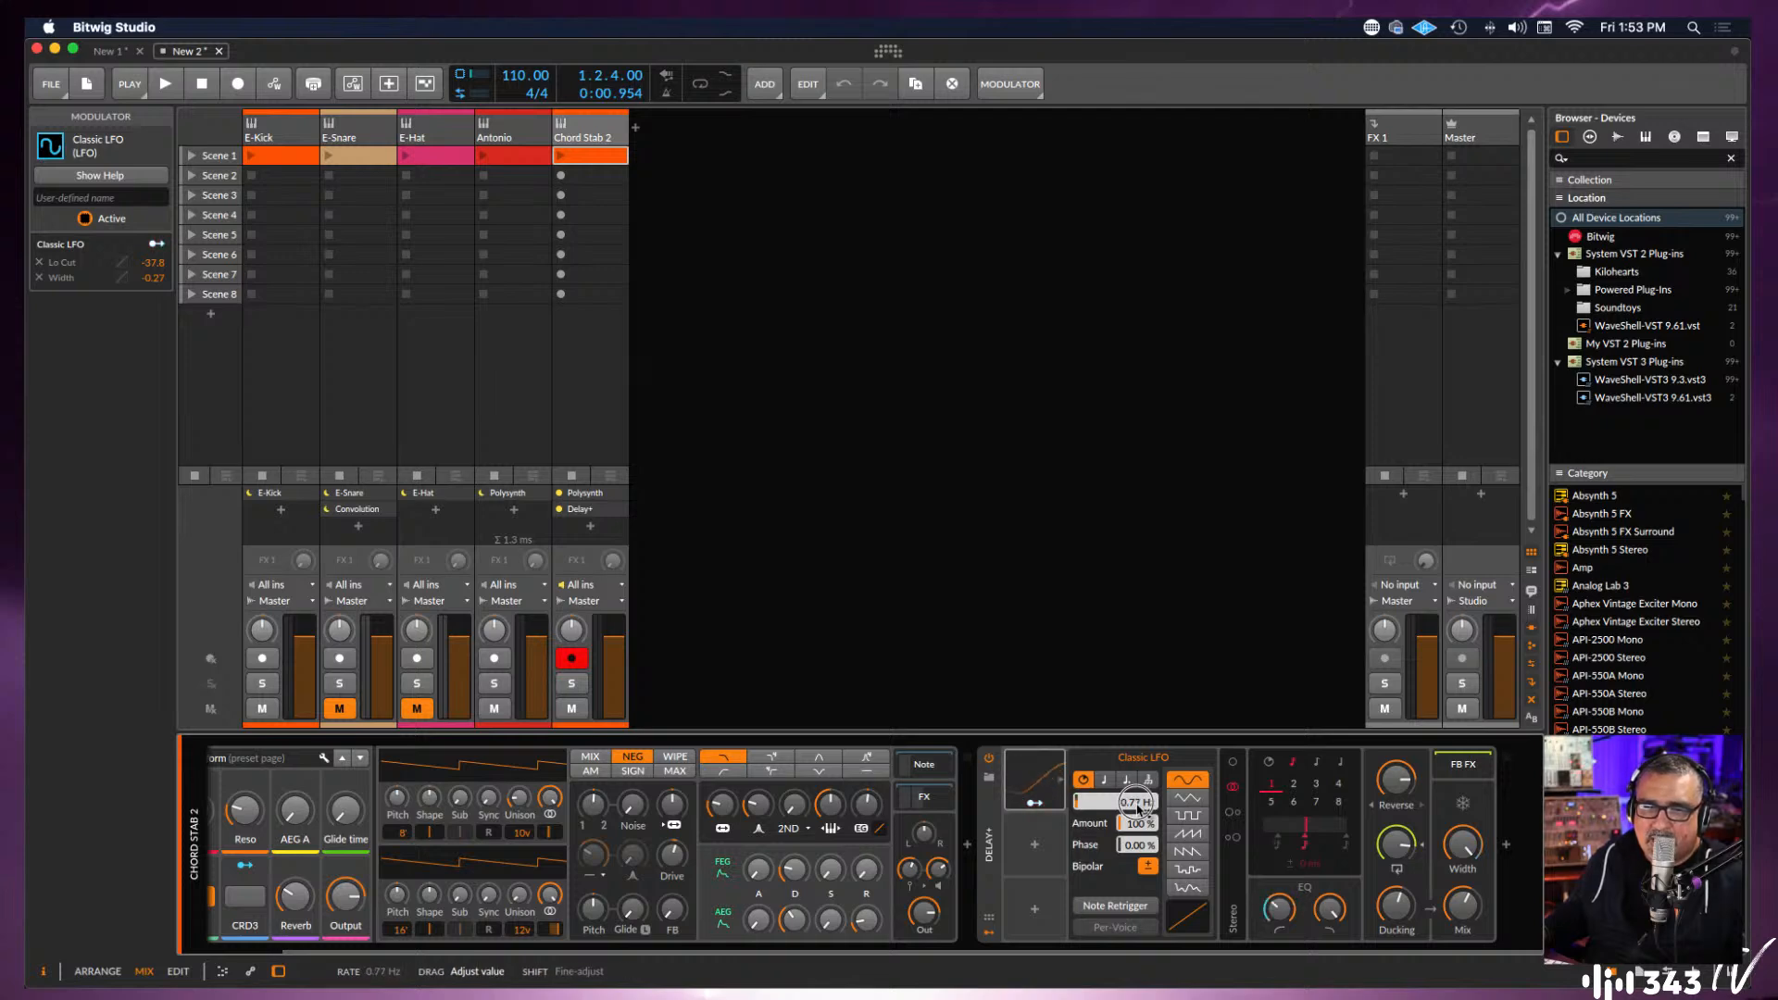
left_click_drag(1137, 808, 1137, 808)
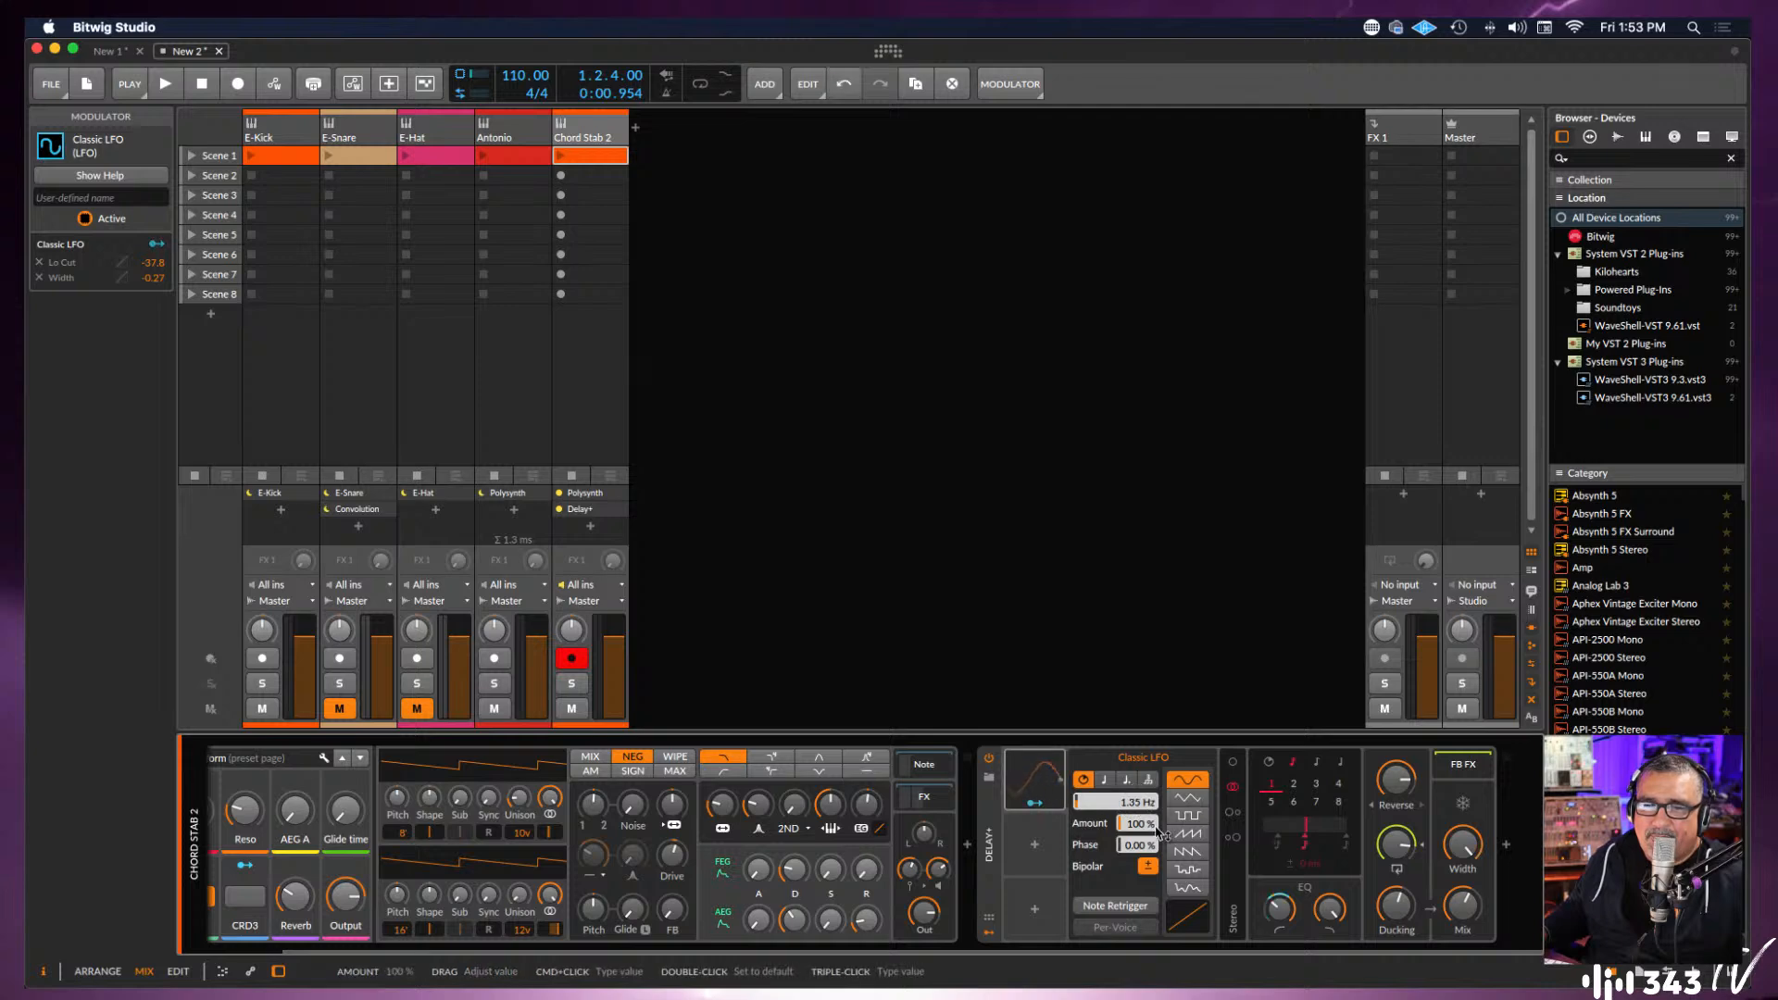
left_click(1105, 780)
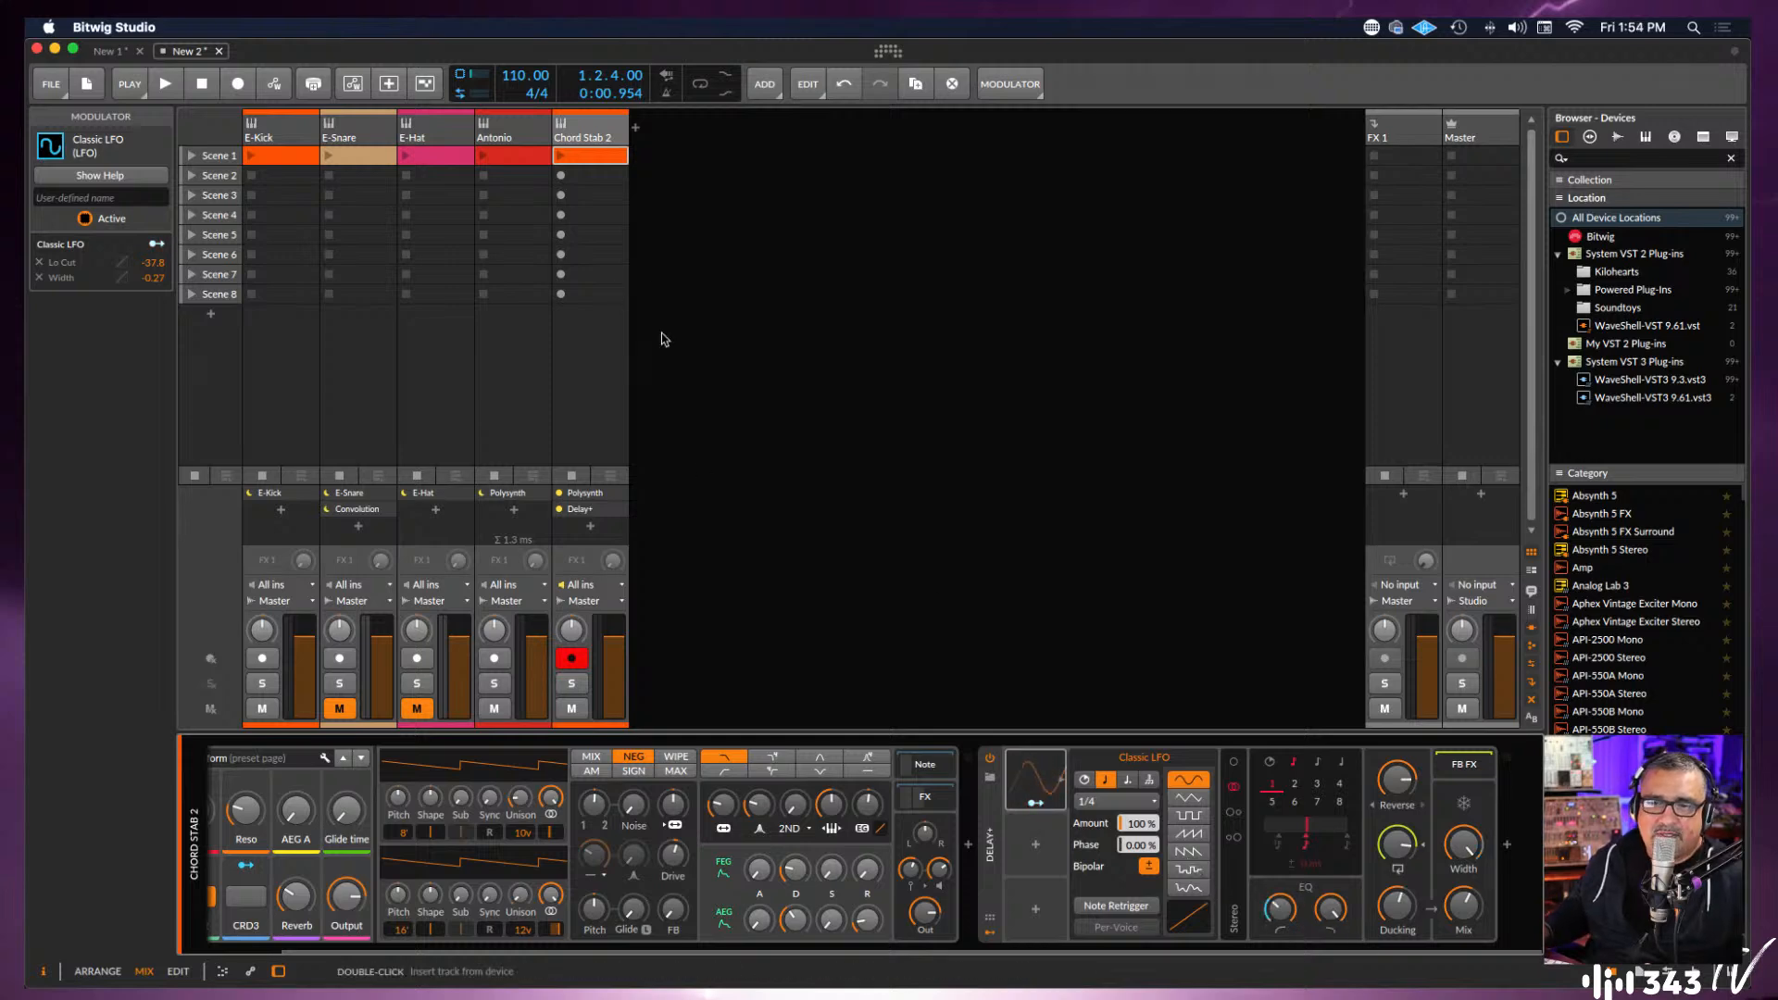
Launch Chord Stab 2's Scene 1 clip and solo the track.
left_click(562, 157)
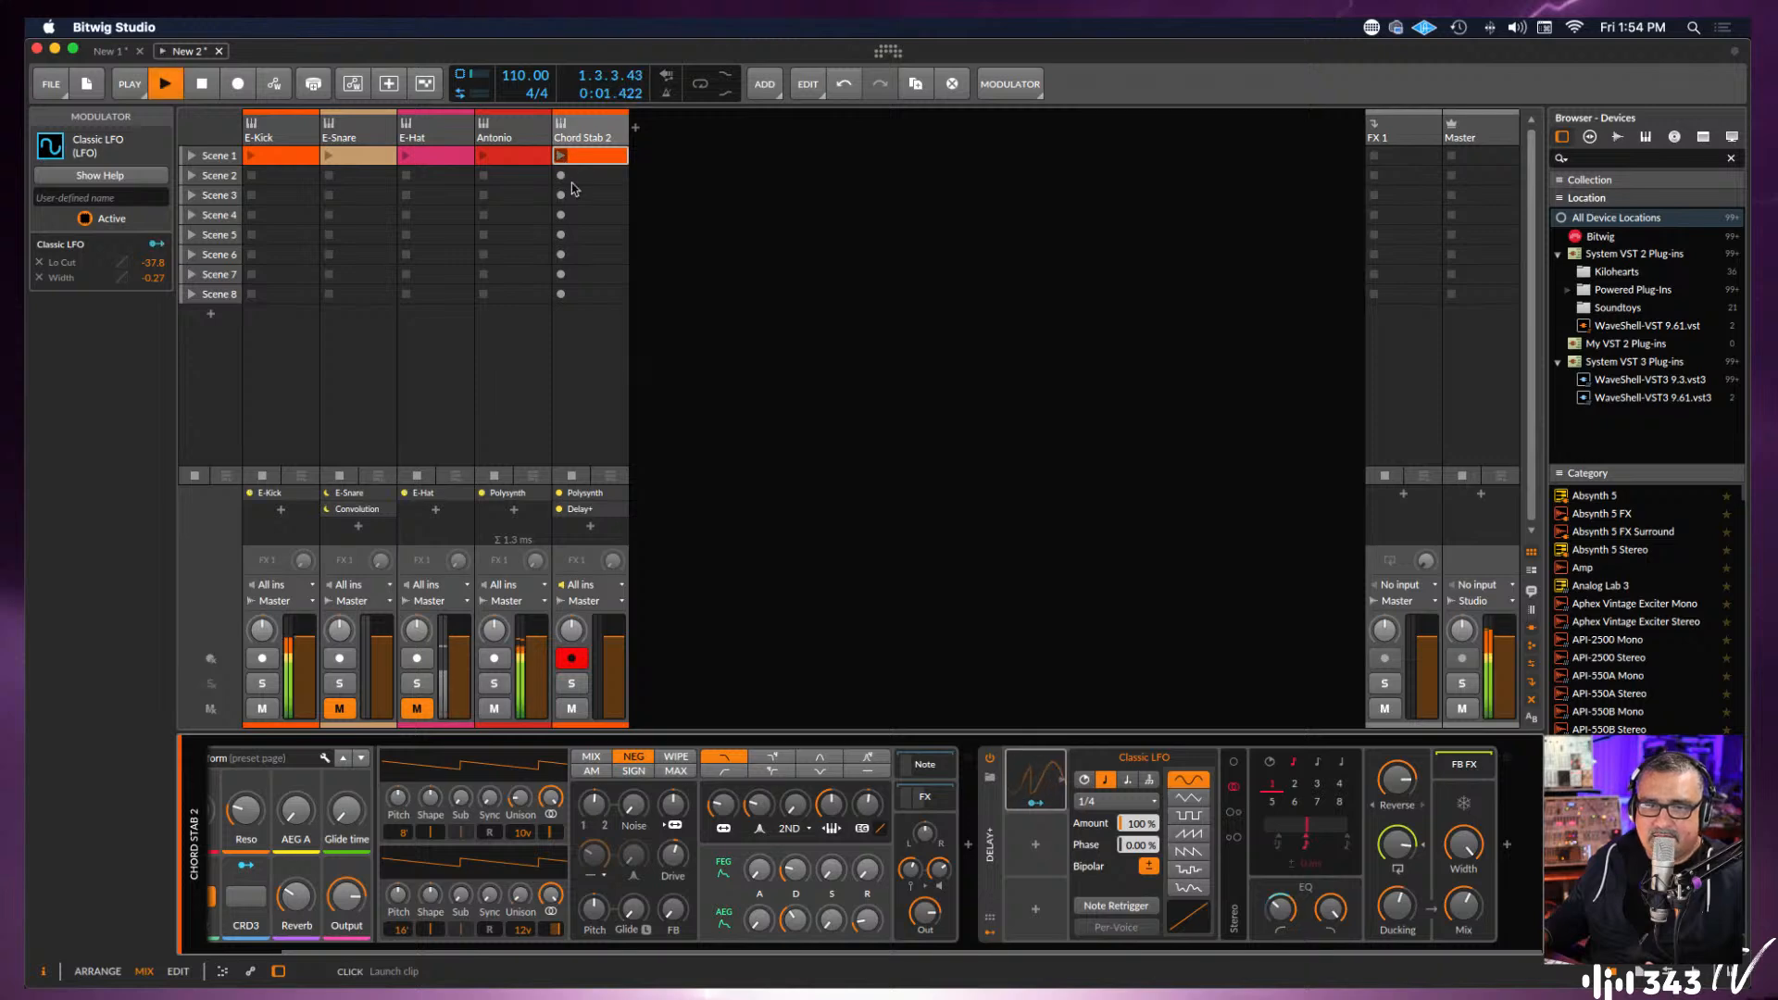
left_click(571, 686)
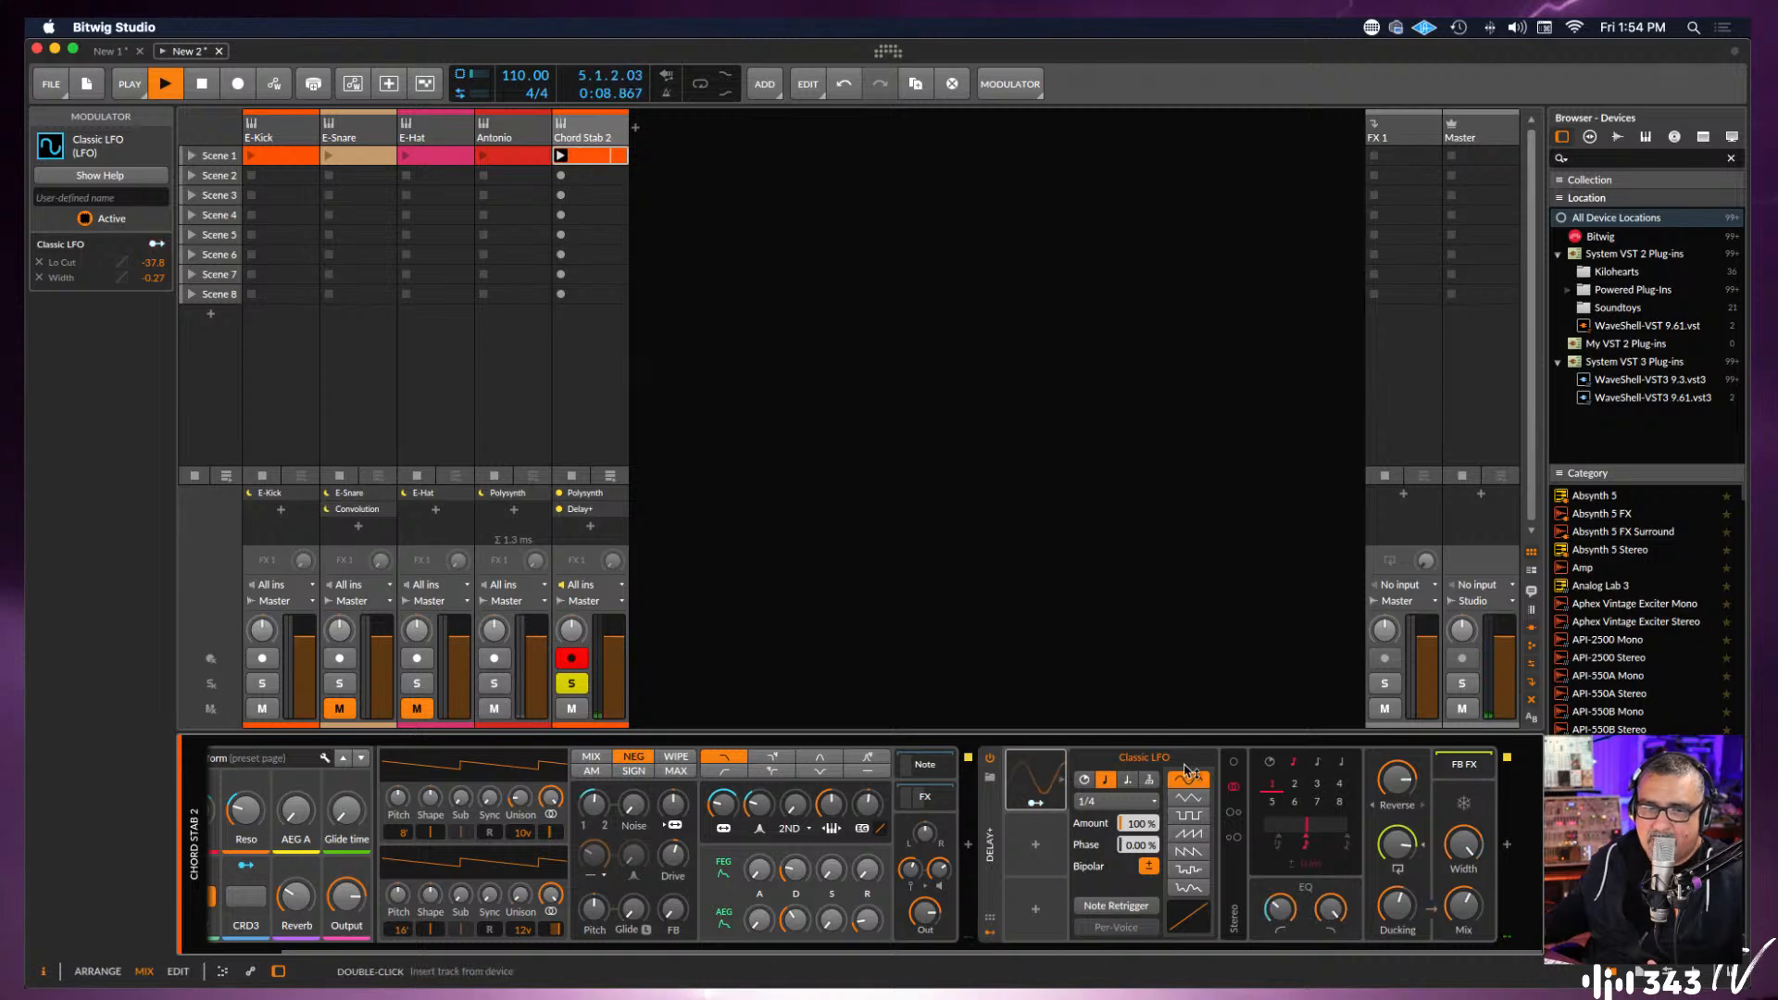
Insert an ADSR modulator into Delay+'s second modulator slot.
left_click(1036, 844)
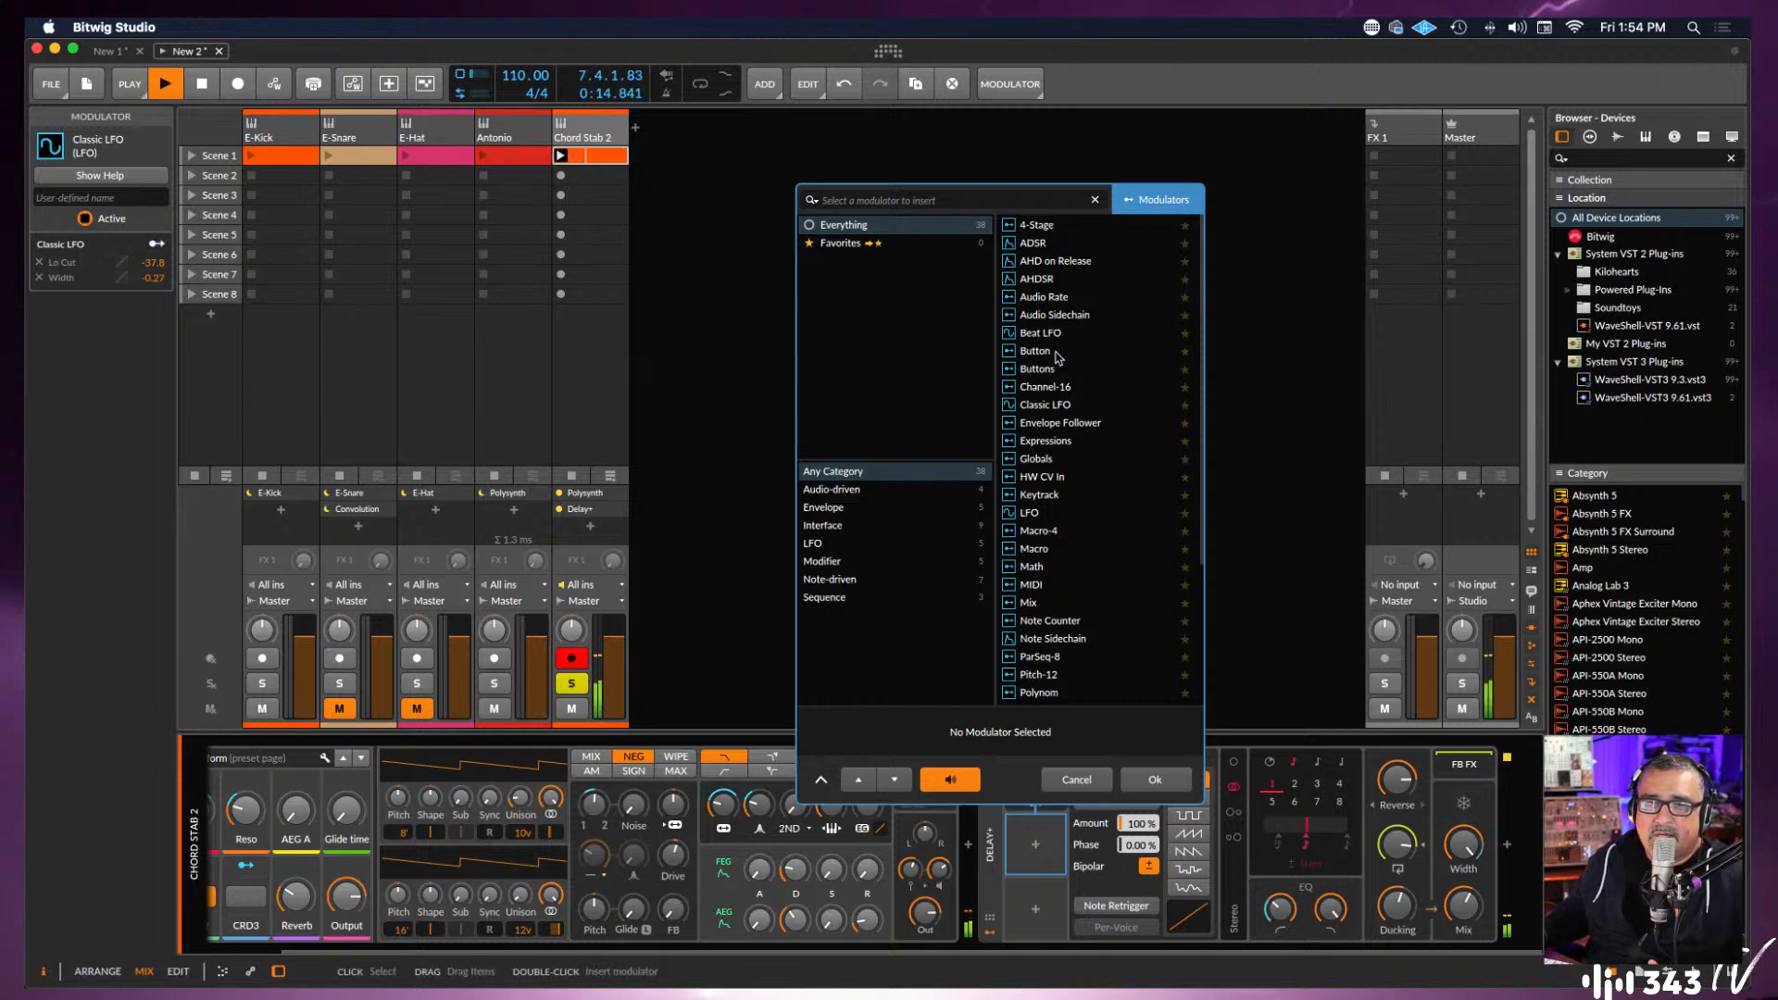
left_click(1028, 242)
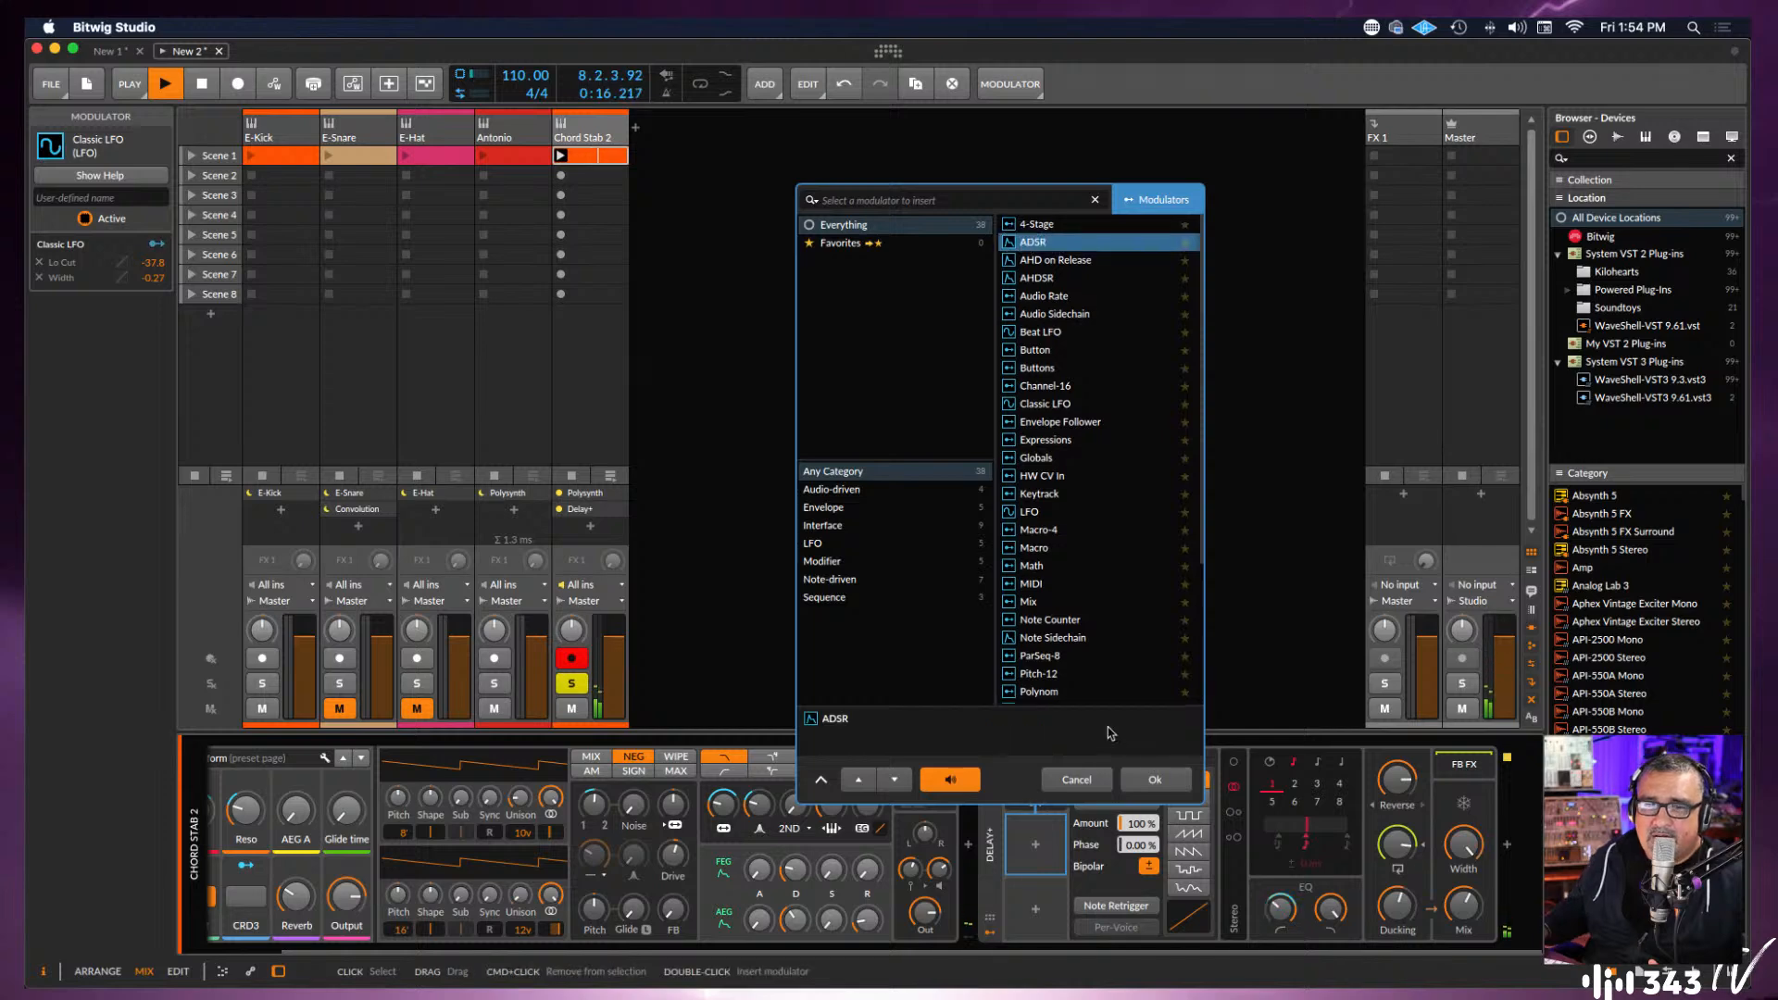
left_click(1155, 779)
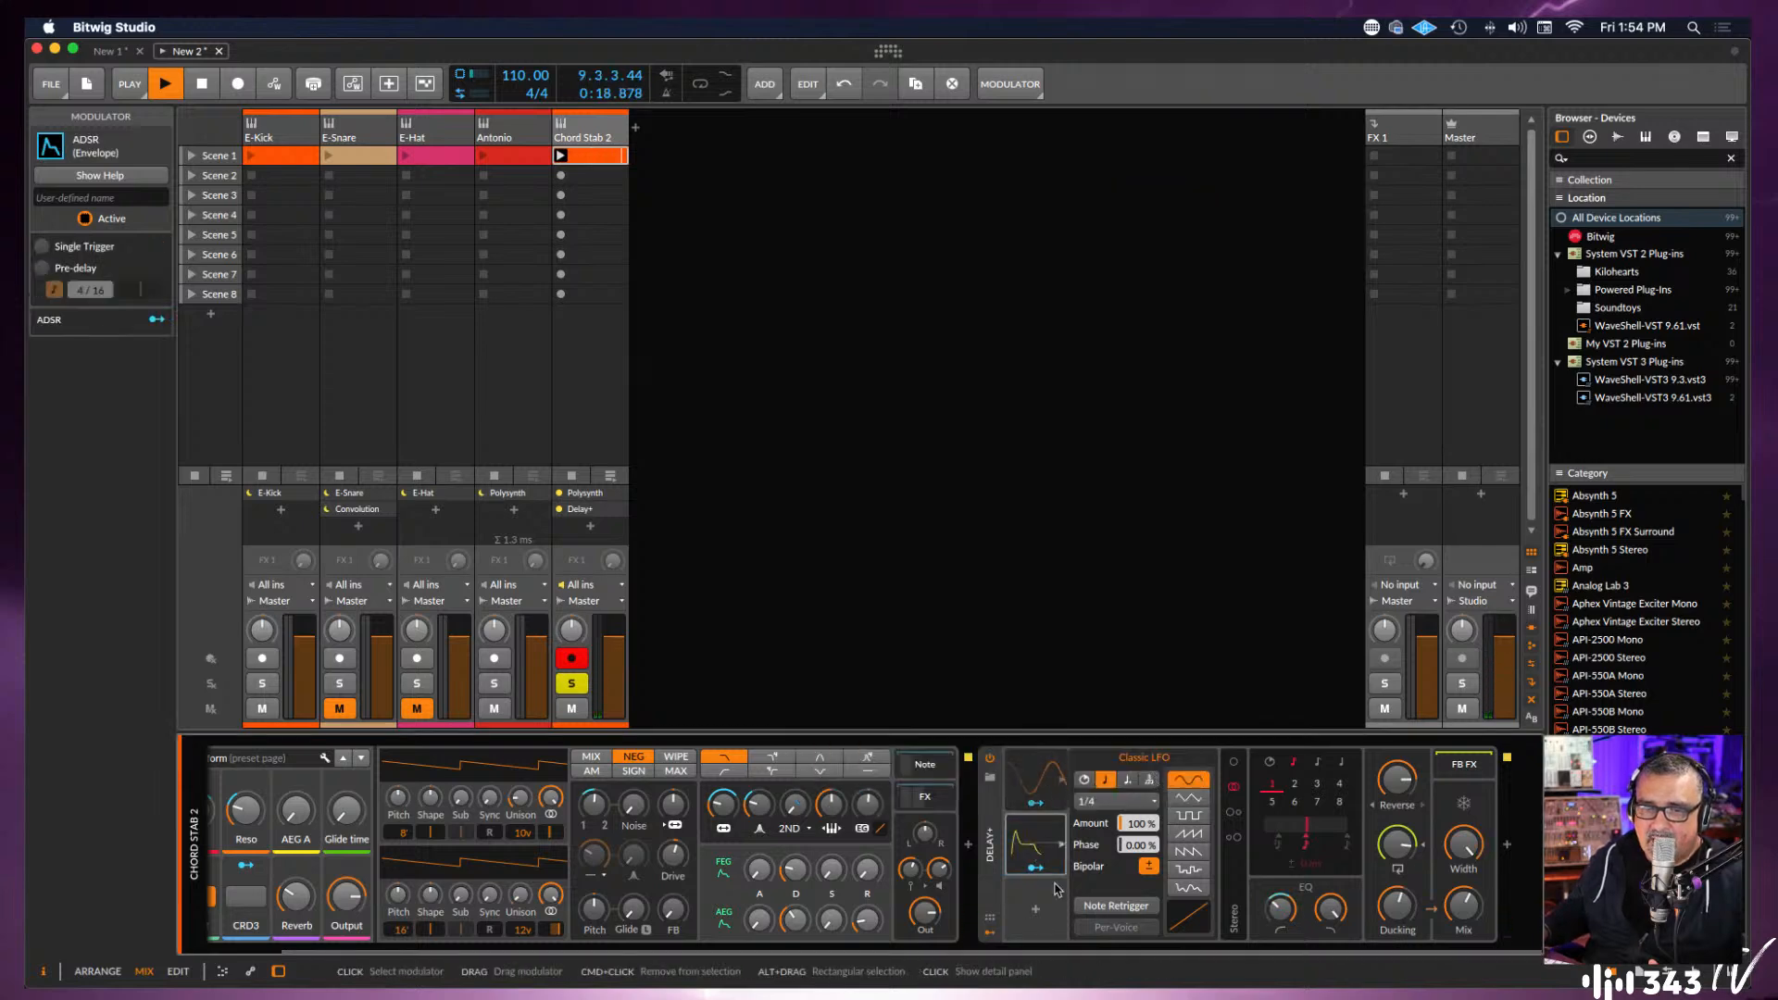
Map the ADSR modulator to Delay+'s feedback with an amount of -0.43.
scroll(1038, 899, "left", 1)
scroll(1048, 891, "right", 1)
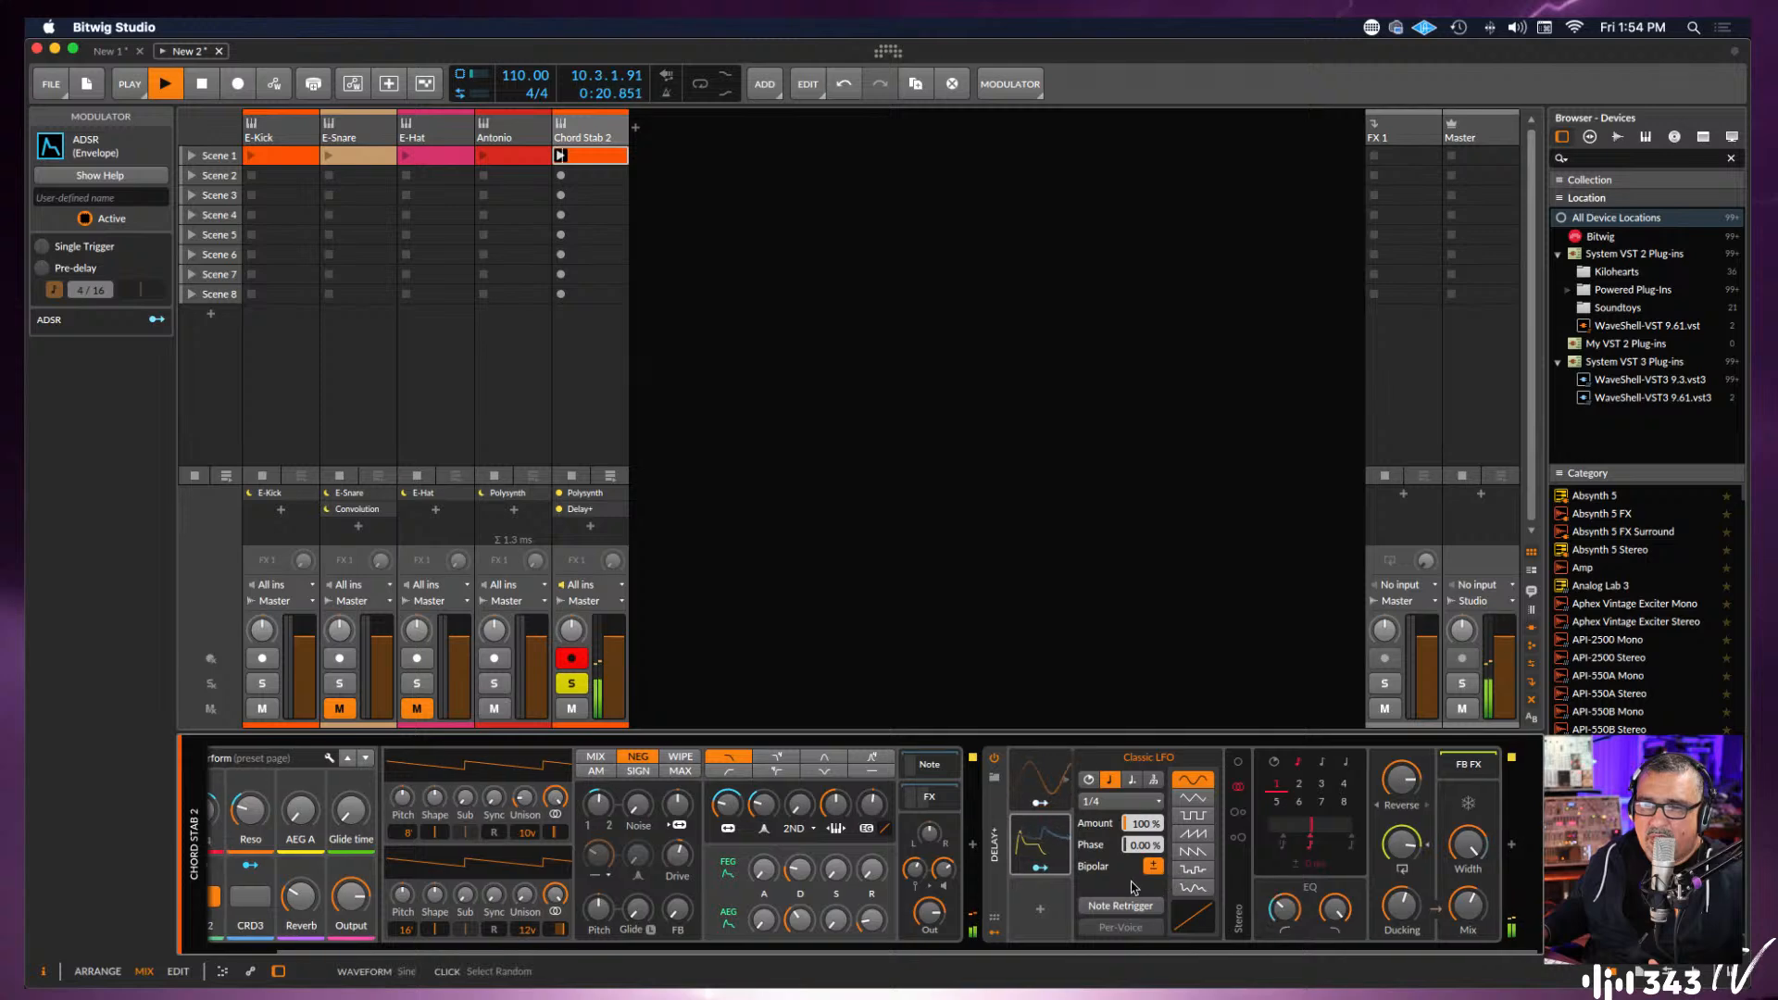
left_click(1040, 868)
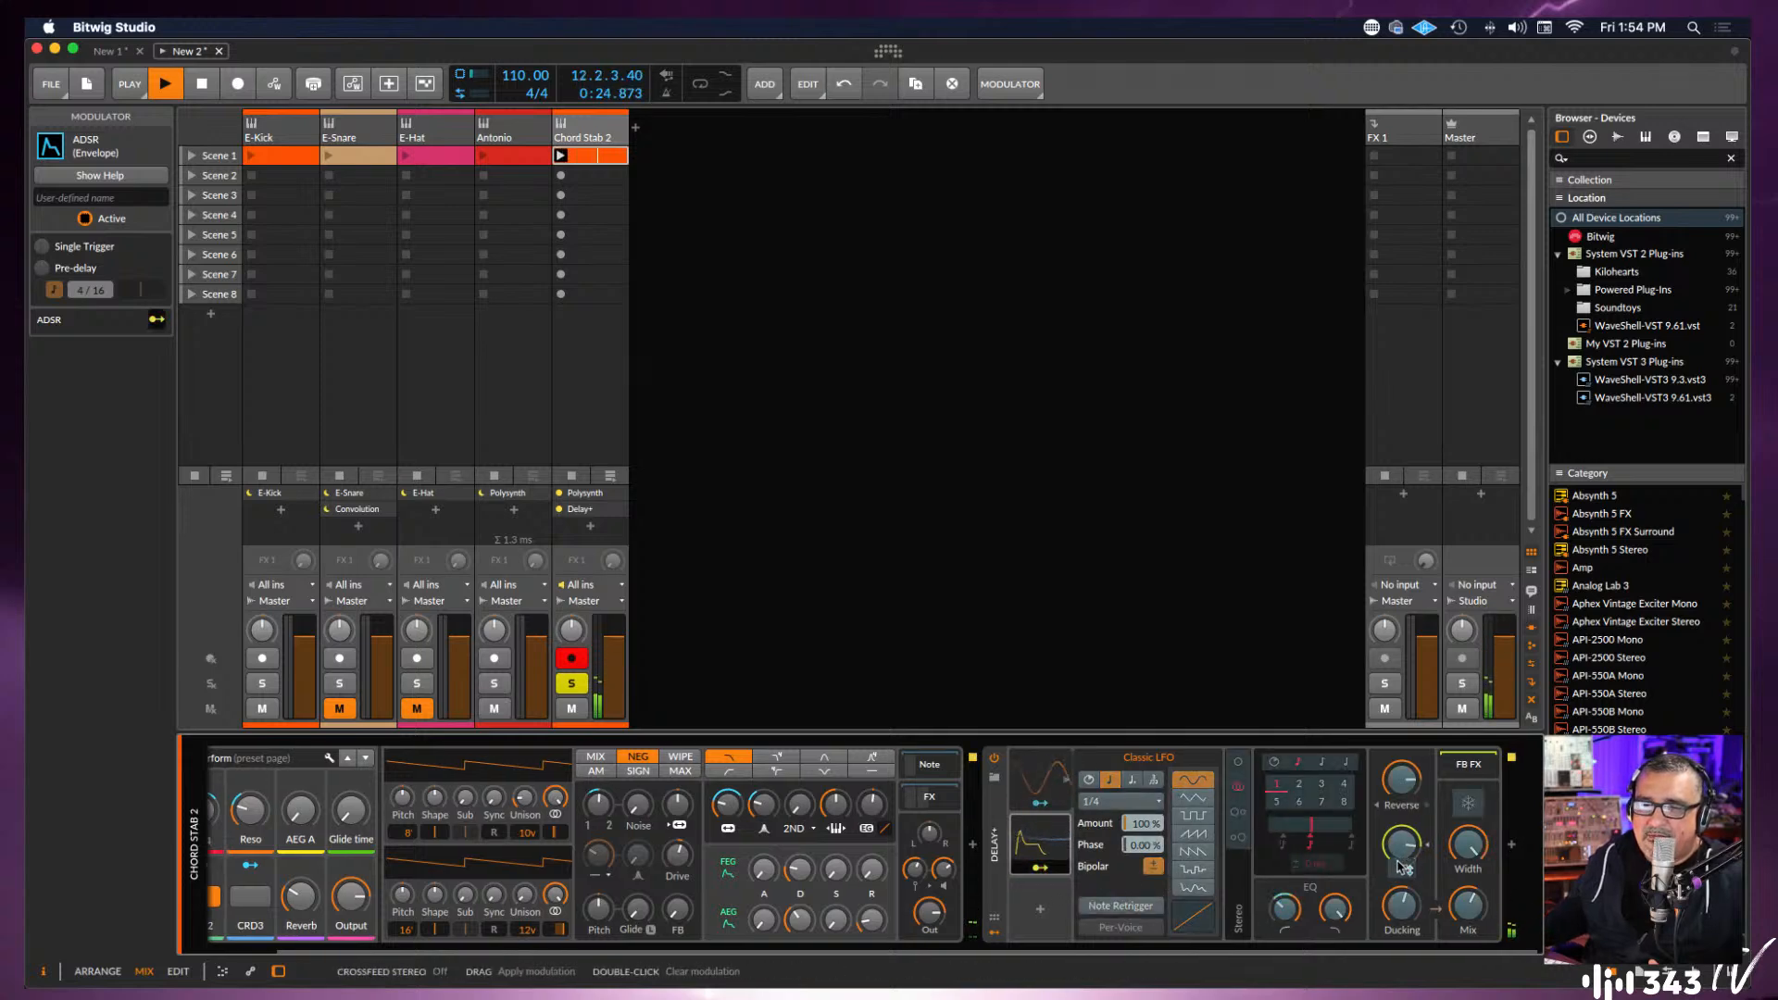
left_click_drag(1401, 843, 1395, 843)
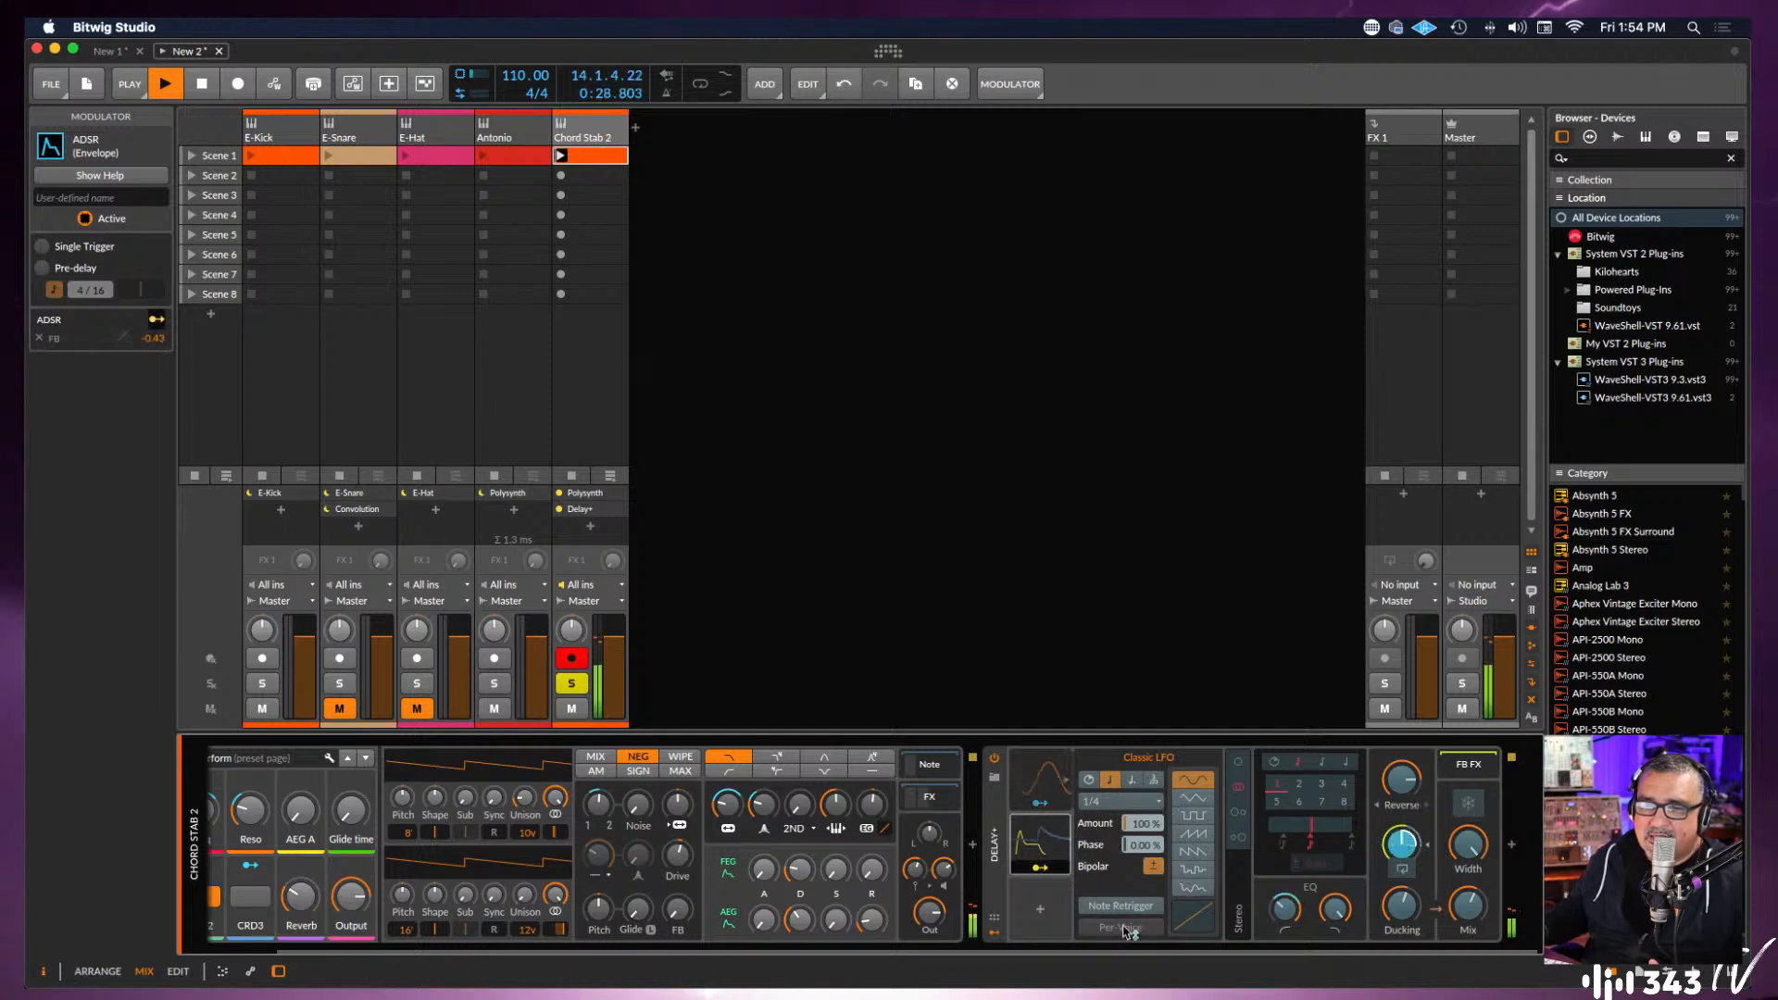
Show the ADSR modulator's envelope and reshape it with a slightly longer decay and a lower sustain level.
left_click(1038, 847)
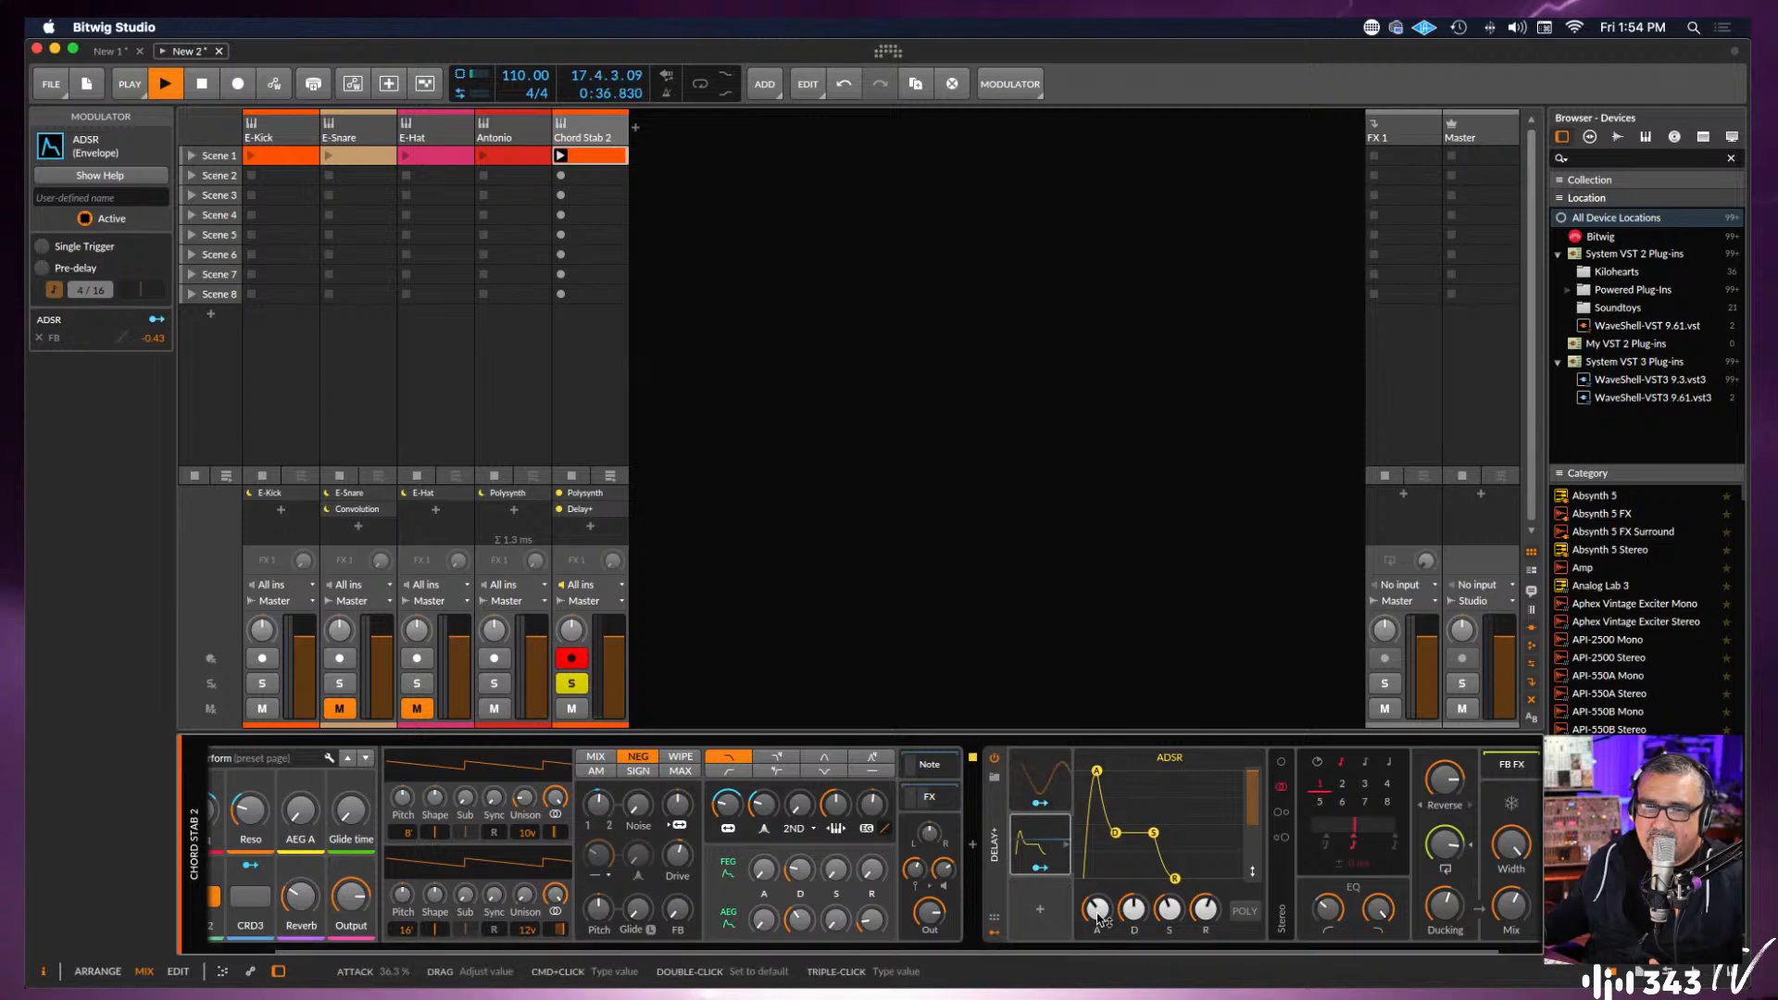
left_click_drag(1115, 833, 1212, 875)
left_click(1163, 842)
left_click(1206, 882)
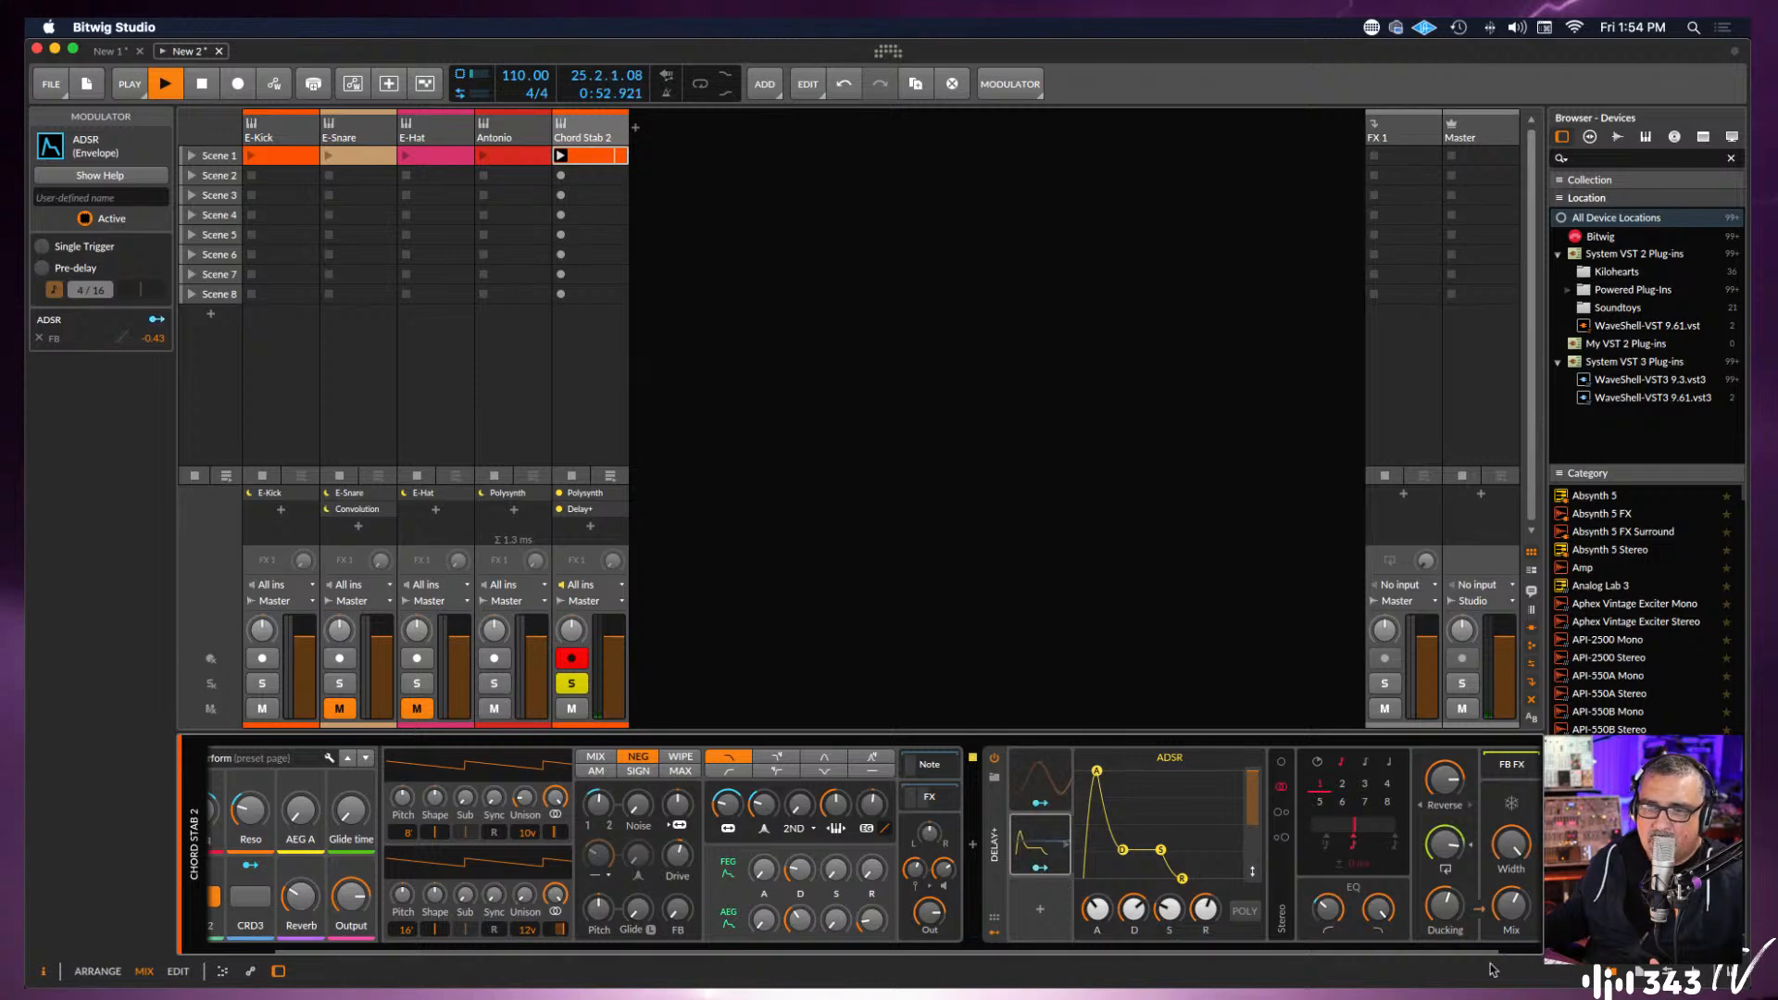
left_click_drag(1294, 950, 1353, 953)
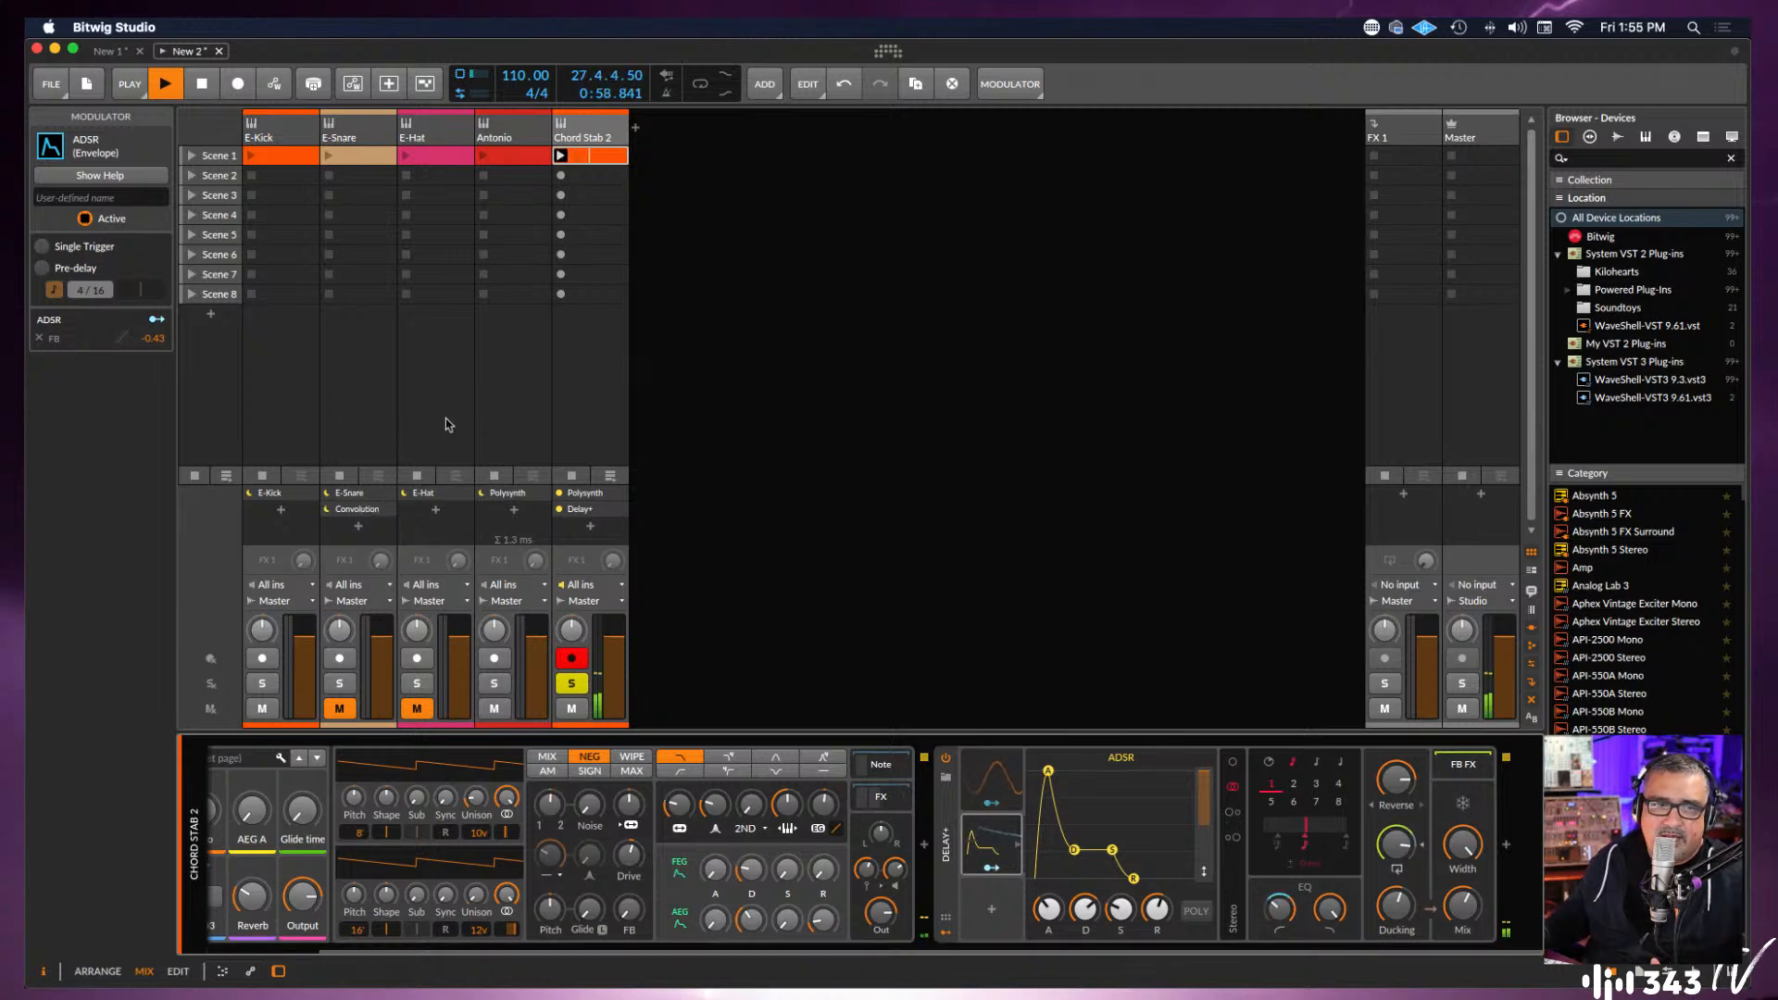
Turn off solo and record arm on the Chord Stab 2 track, leaving Antonio disarmed.
left_click(567, 684)
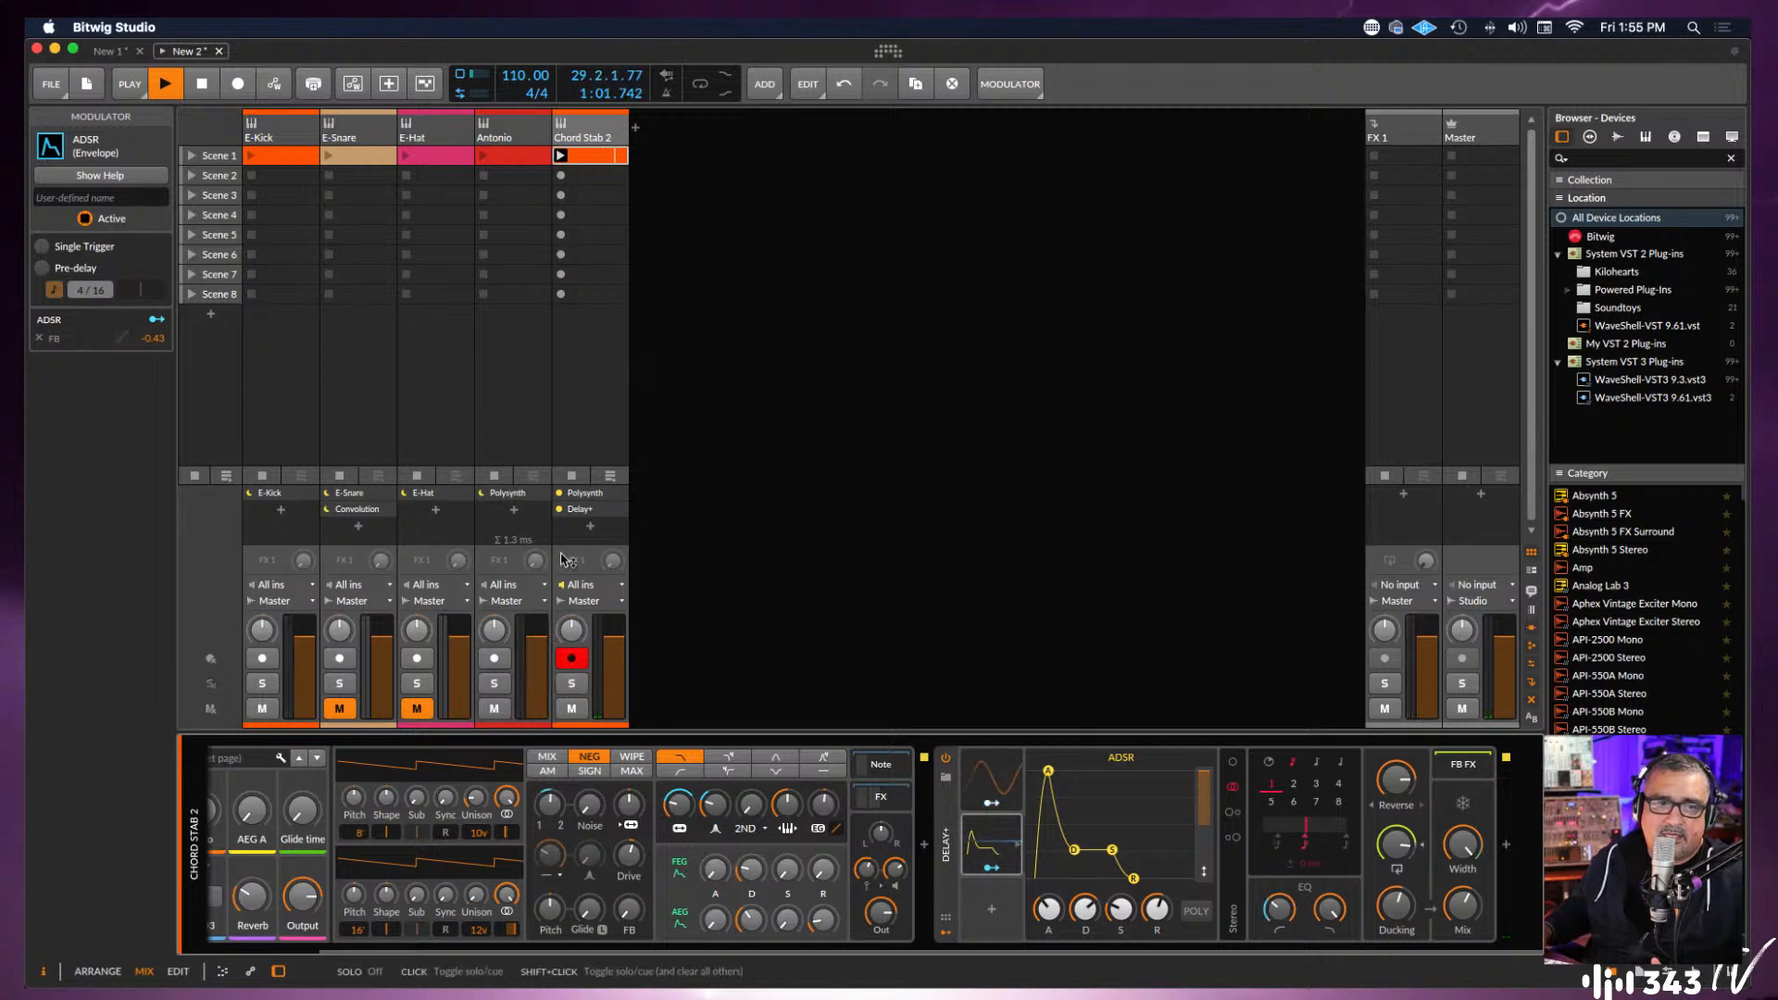
left_click(494, 658)
left_click(567, 658)
left_click(494, 657)
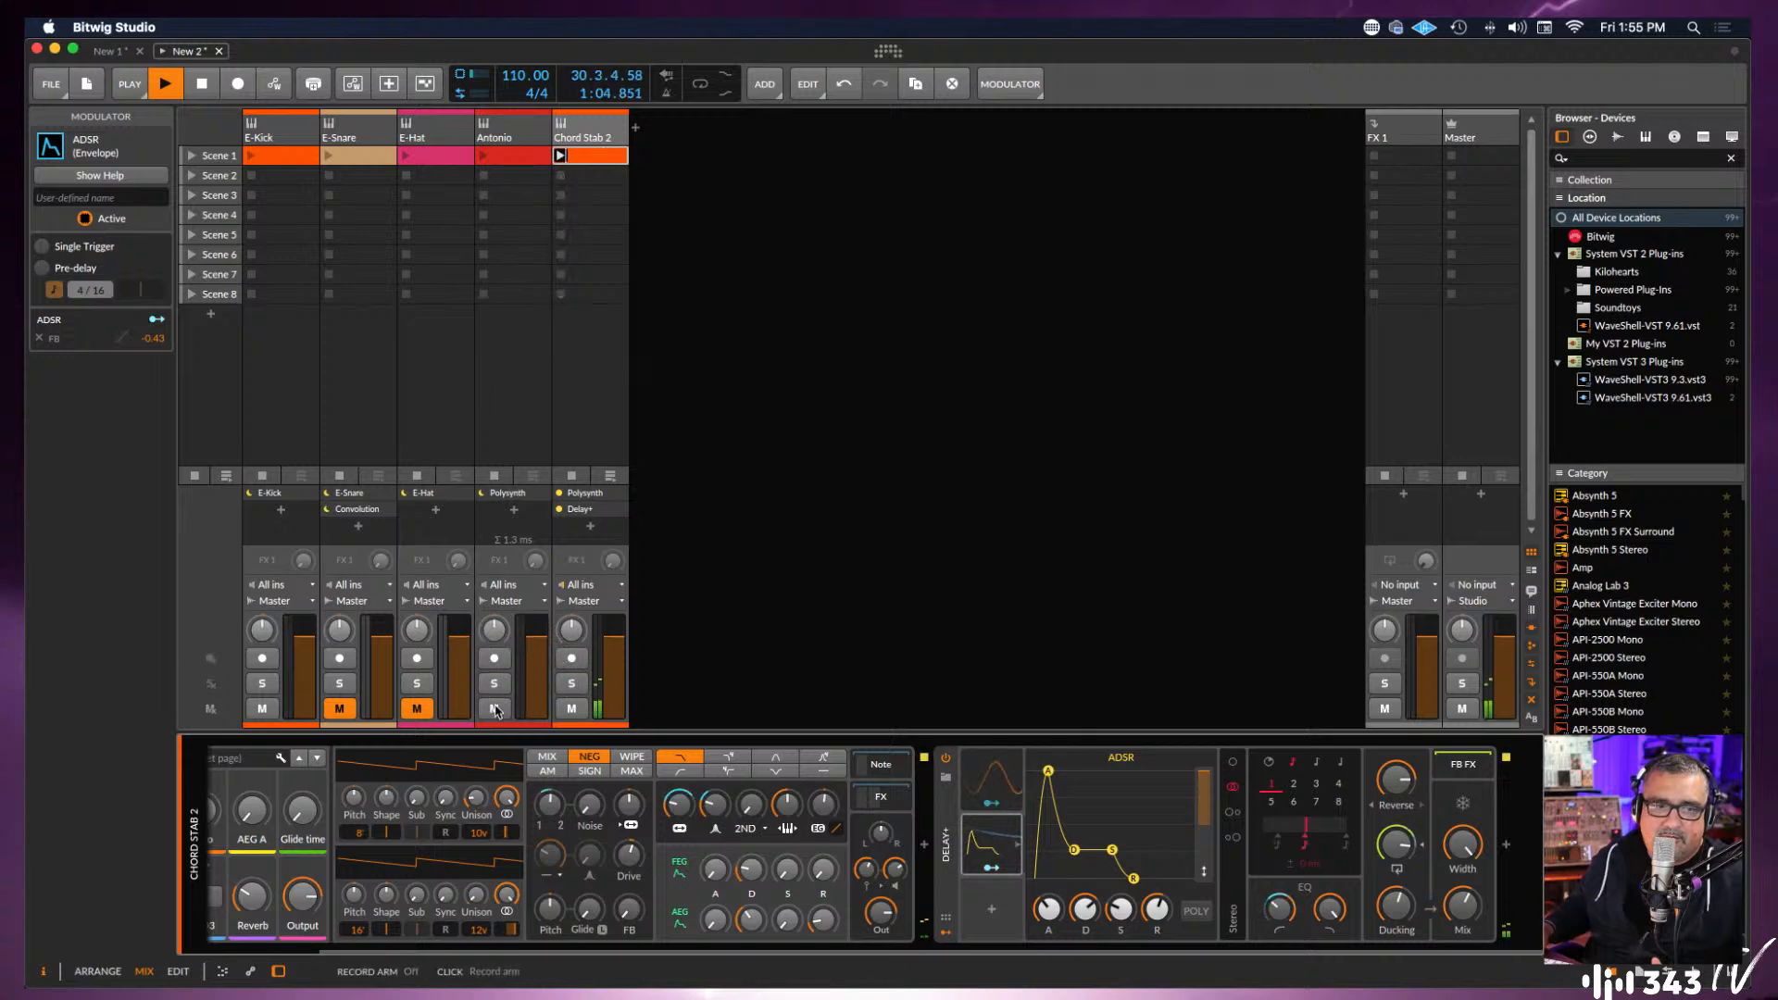
Unmute the E-Hat and E-Snare tracks, keeping Antonio unmuted.
left_click(494, 709)
left_click(416, 708)
left_click(494, 709)
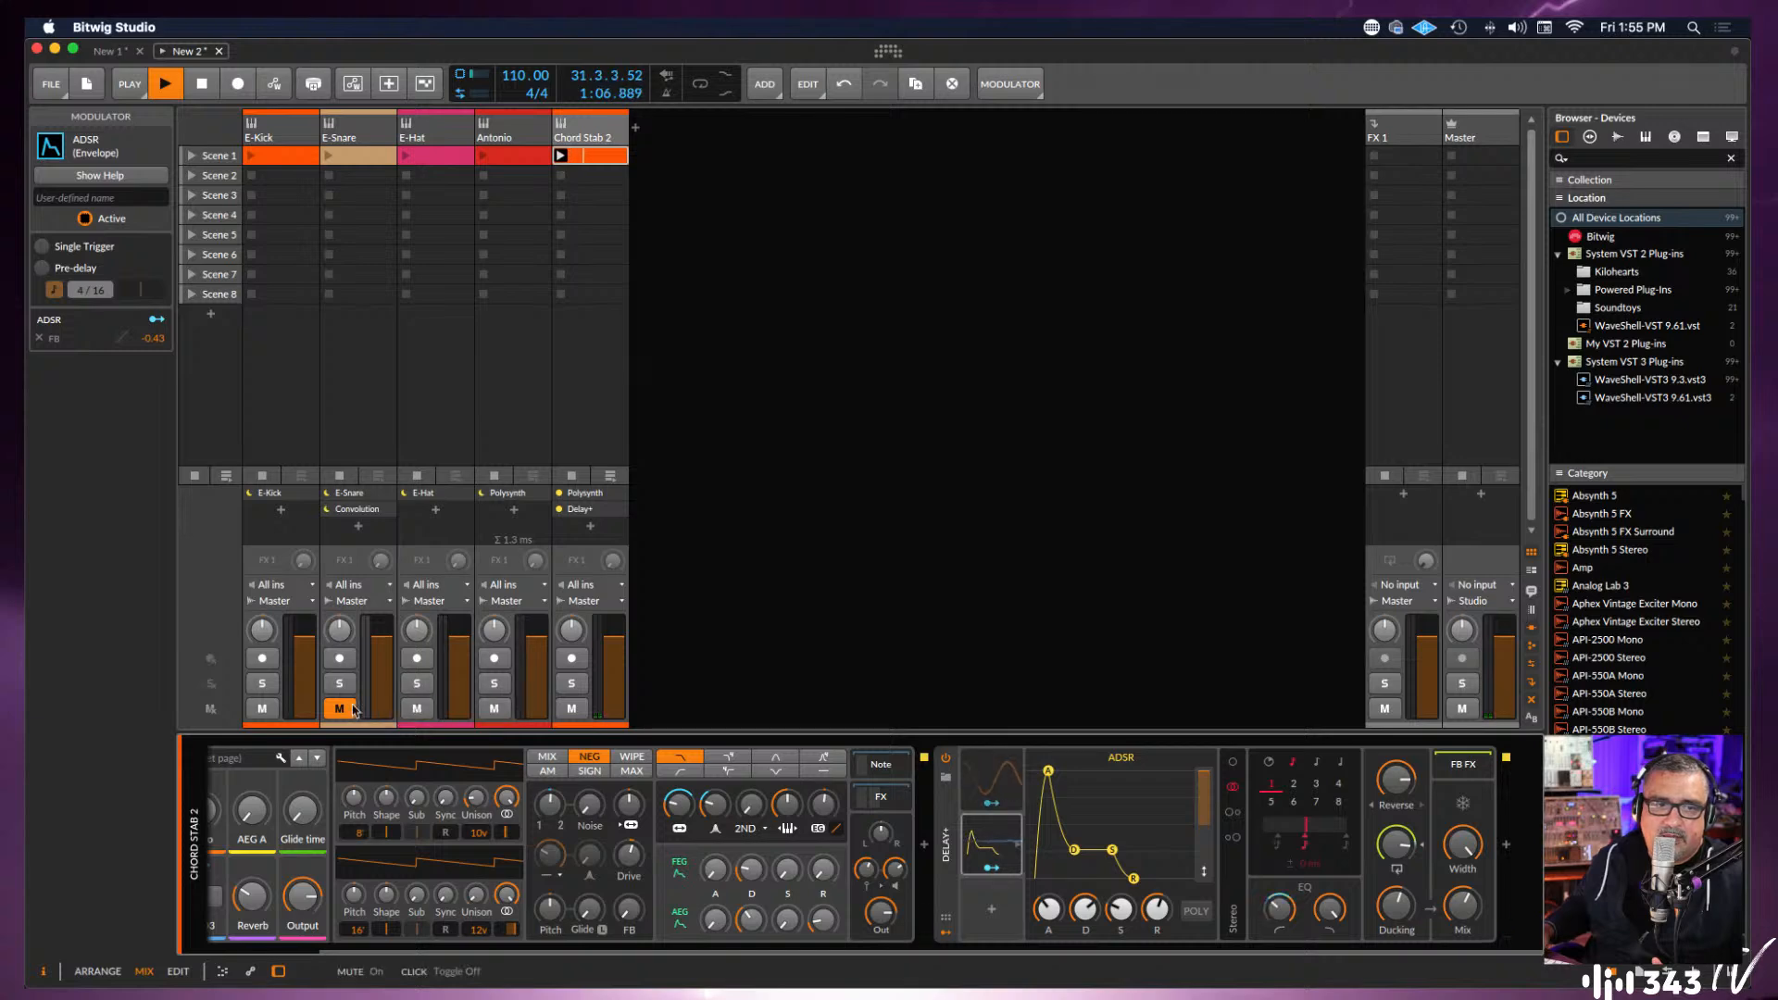
left_click(339, 709)
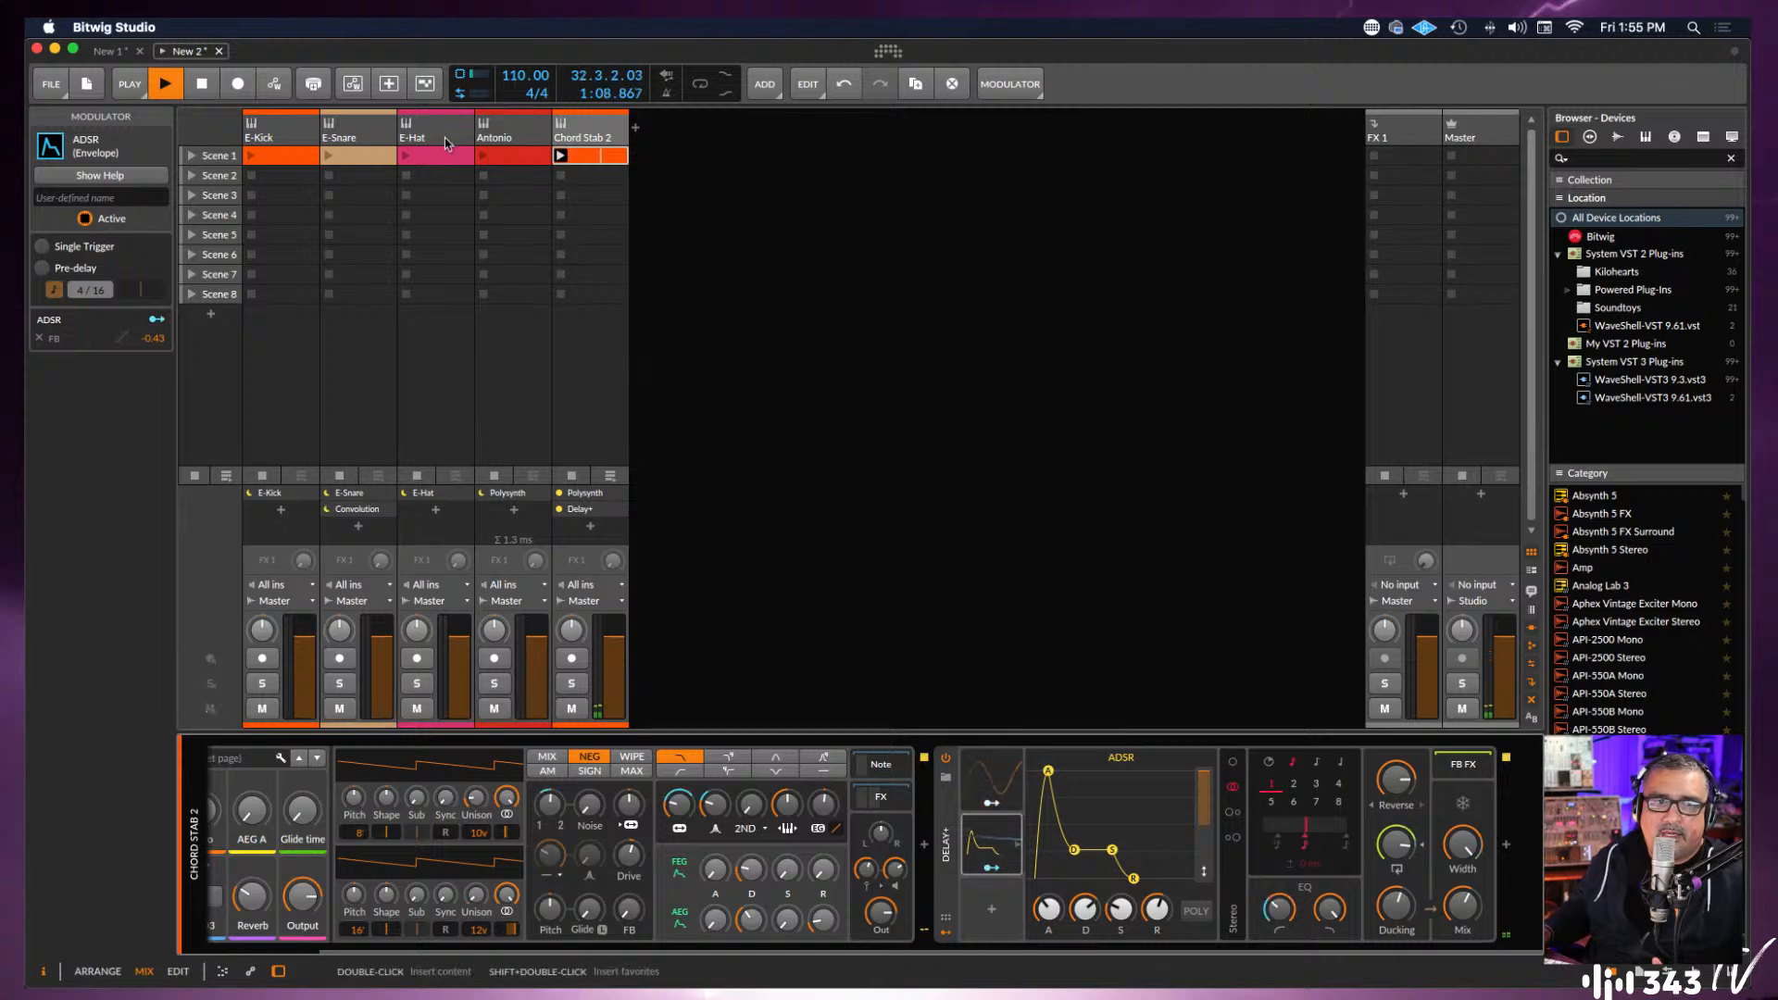
Launch the Scene 1 clips on the Antonio, E-Hat, E-Snare and E-Kick tracks alongside Chord Stab 2.
left_click(483, 155)
left_click(408, 163)
left_click(332, 155)
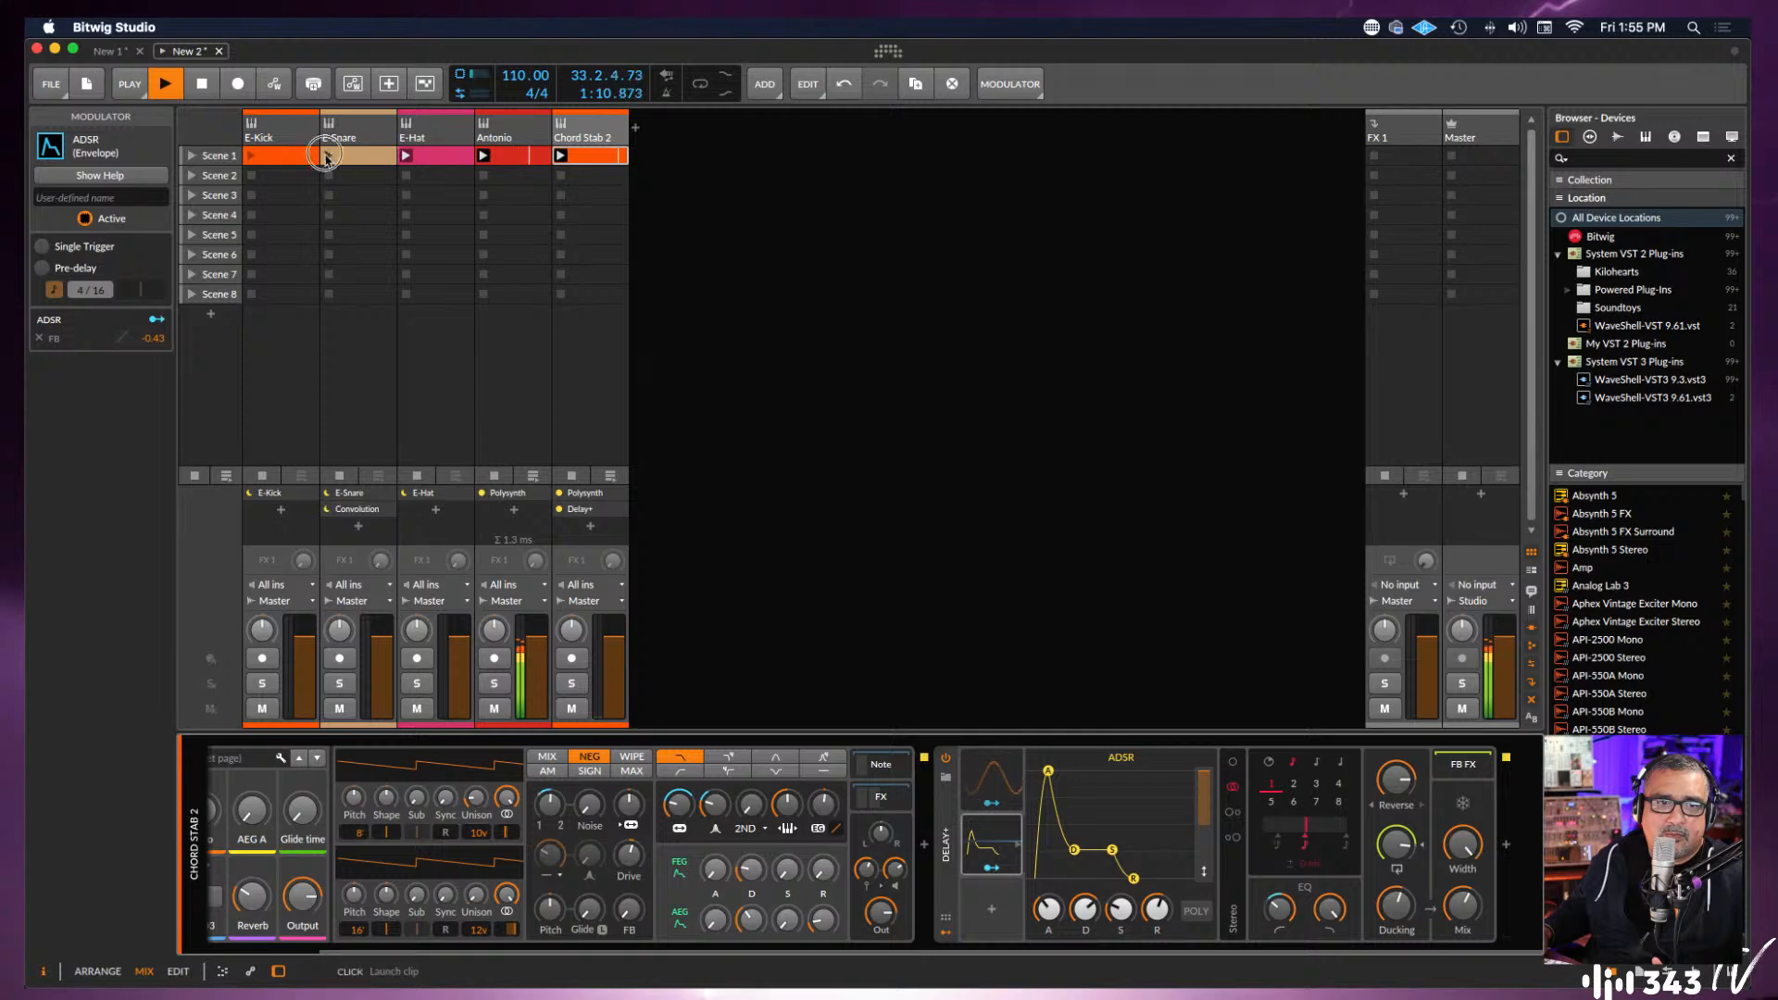
left_click(247, 158)
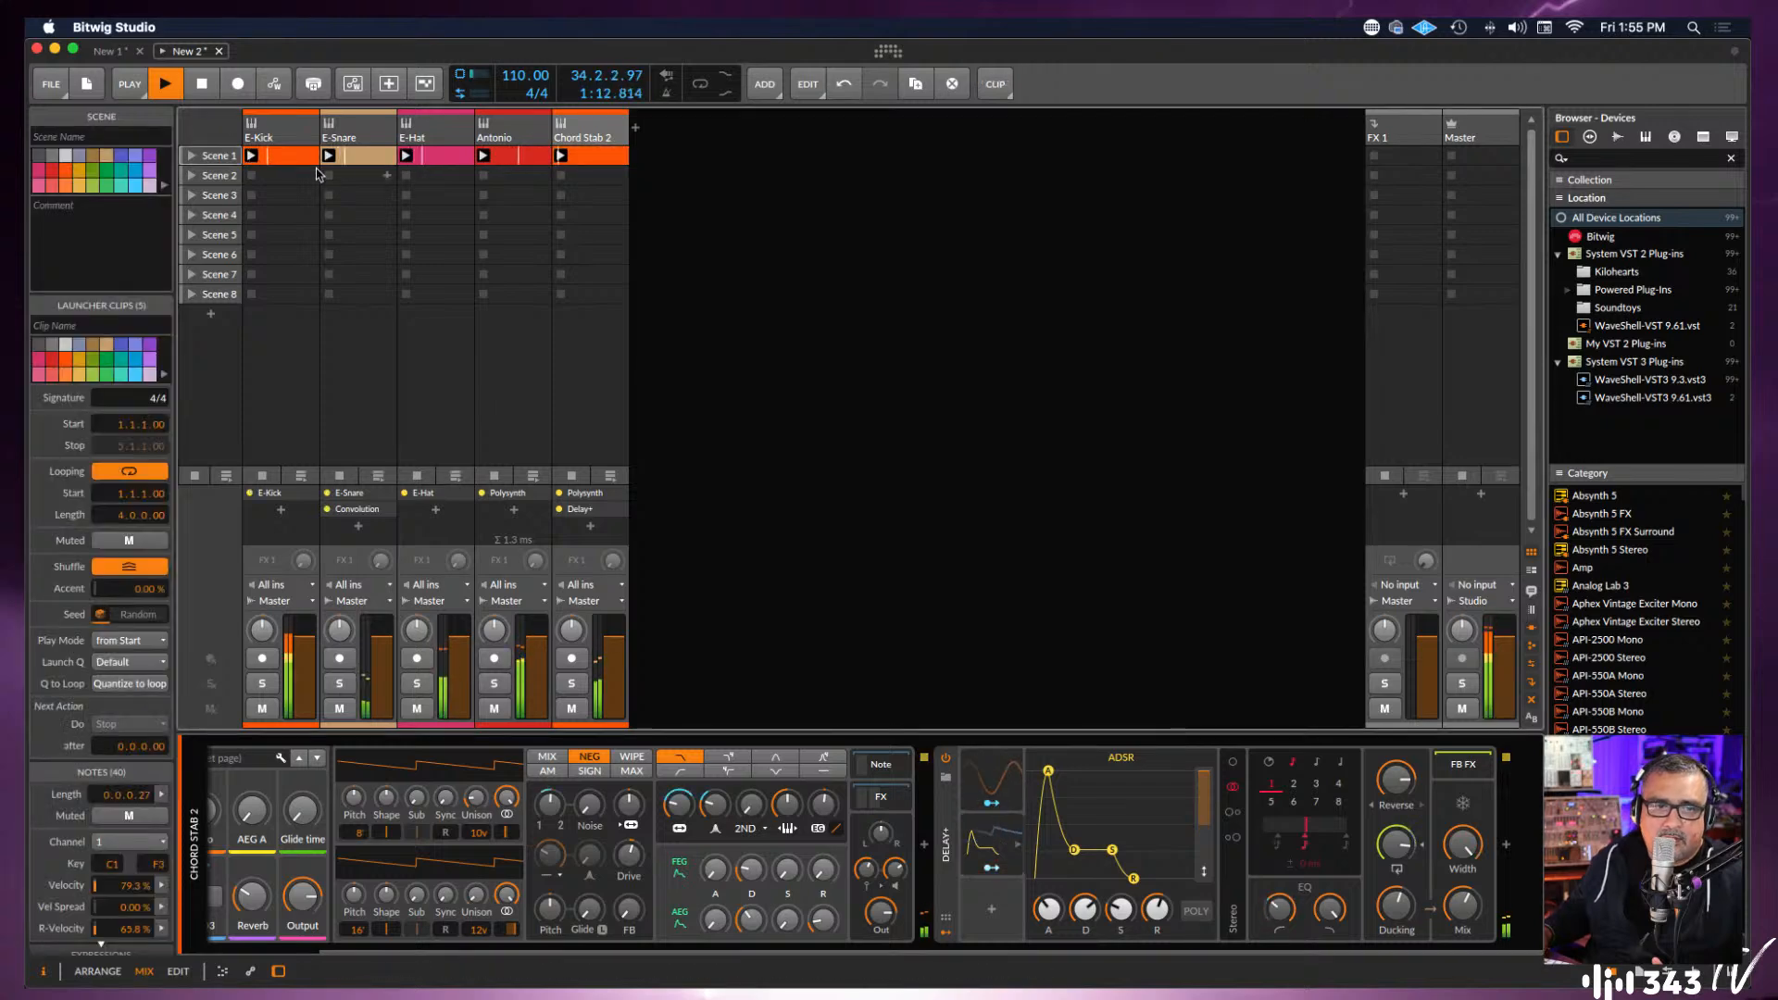
Show the modulator slots of the E-Hat device on the E-Hat track and insert an LFO modulator.
left_click(442, 135)
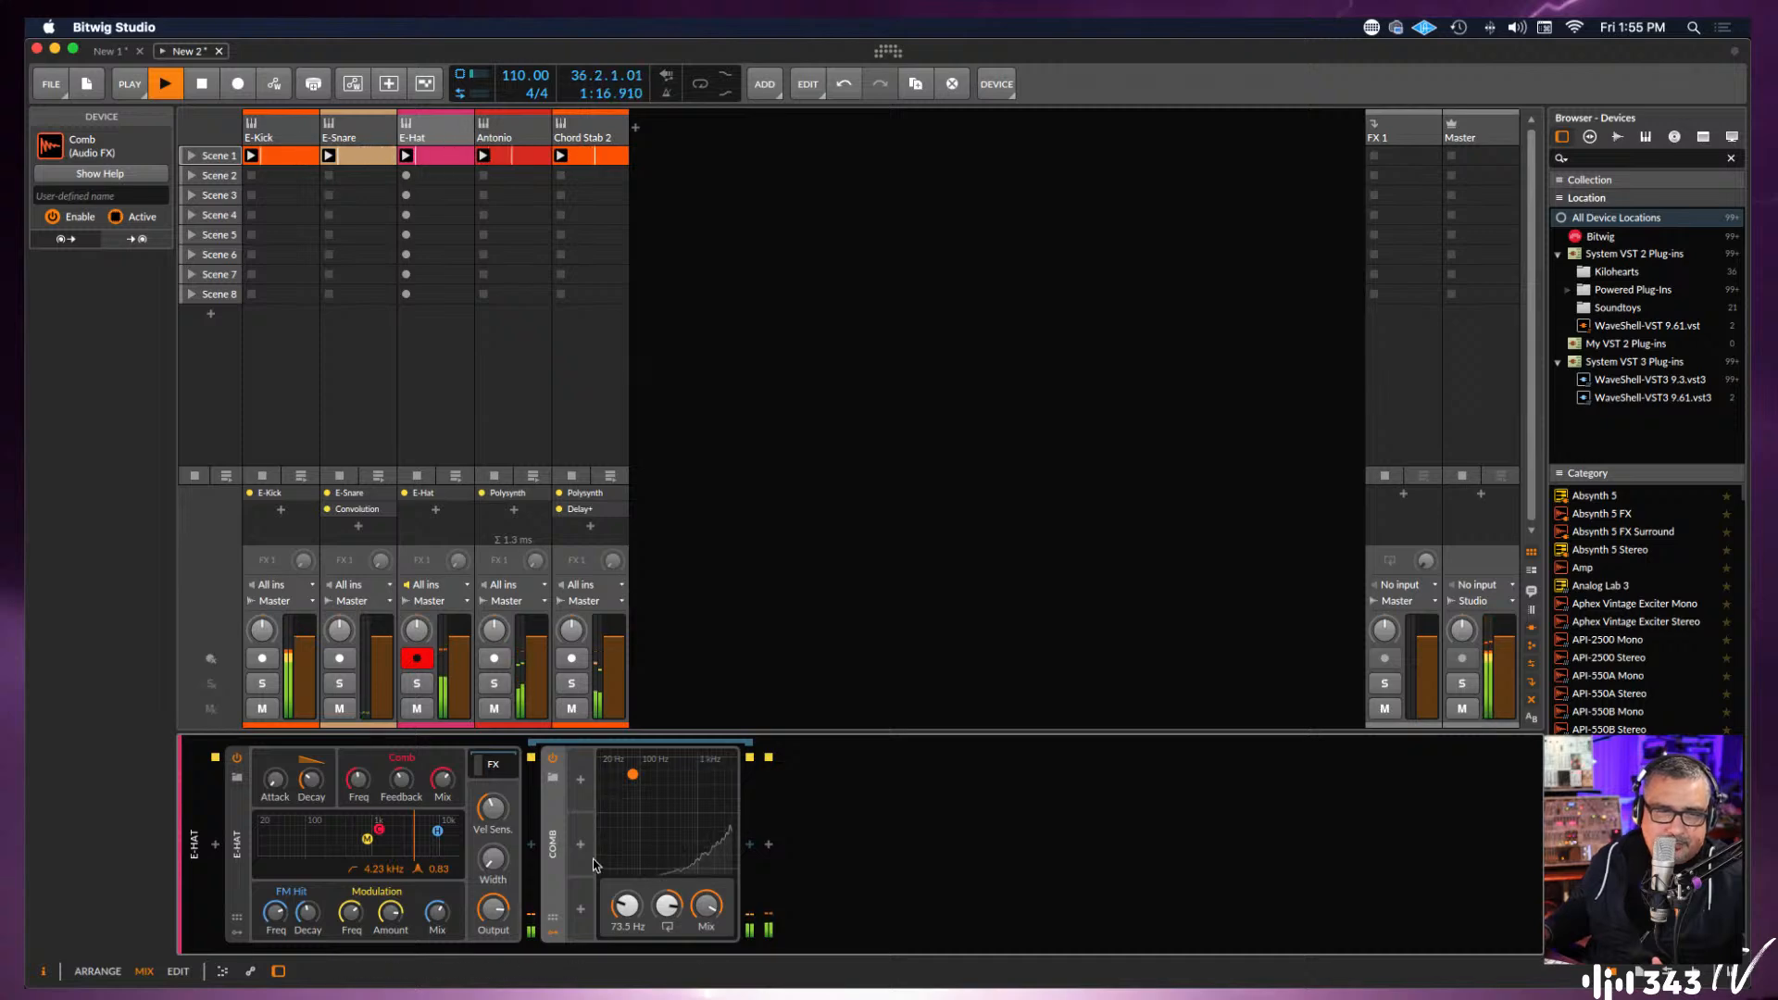
left_click(238, 933)
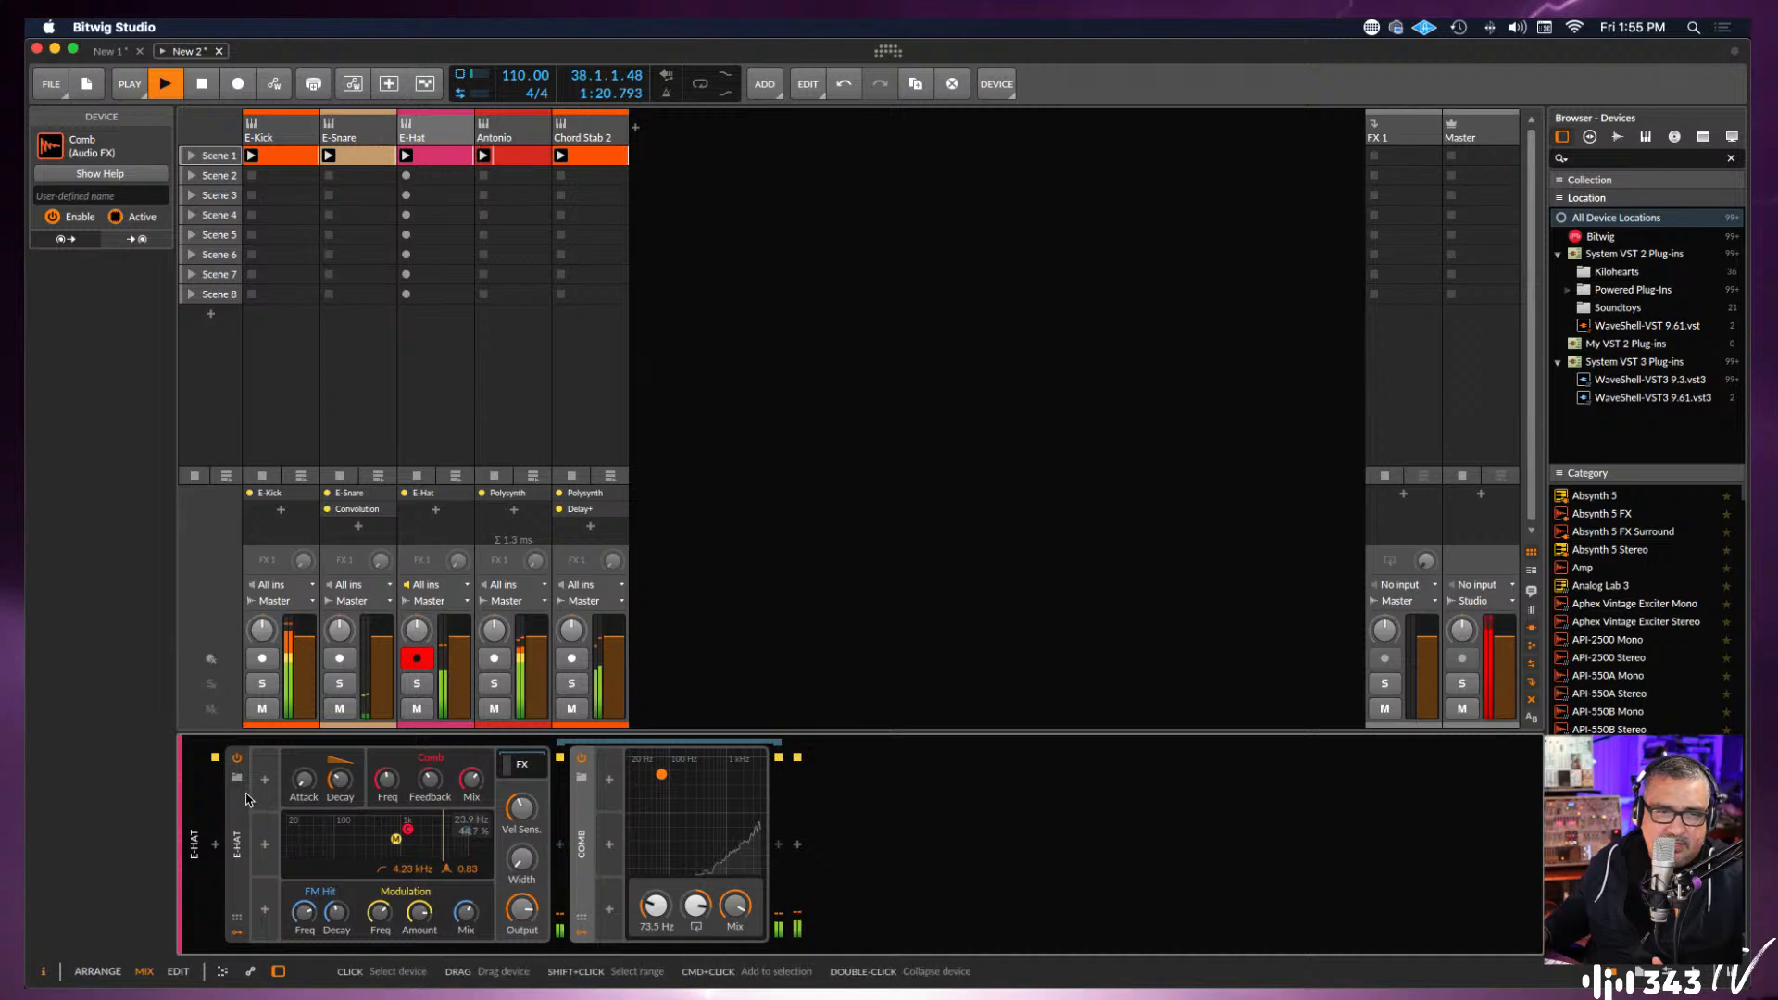
left_click(263, 787)
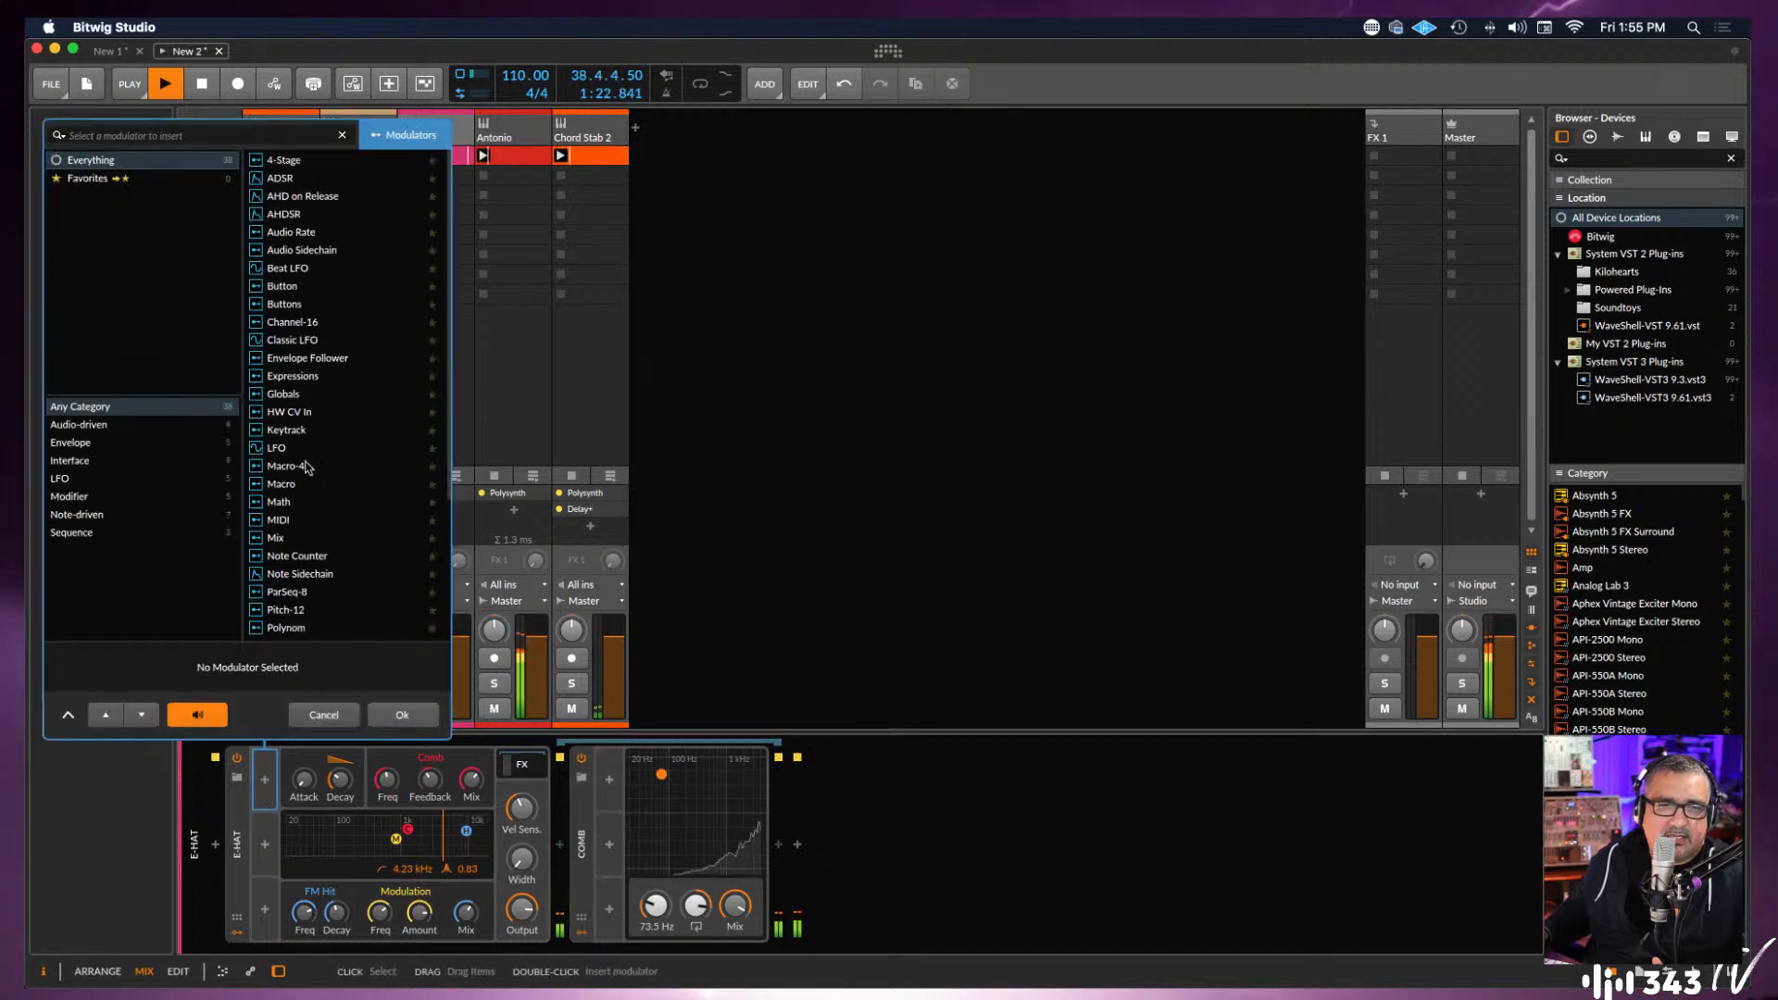
left_click(281, 451)
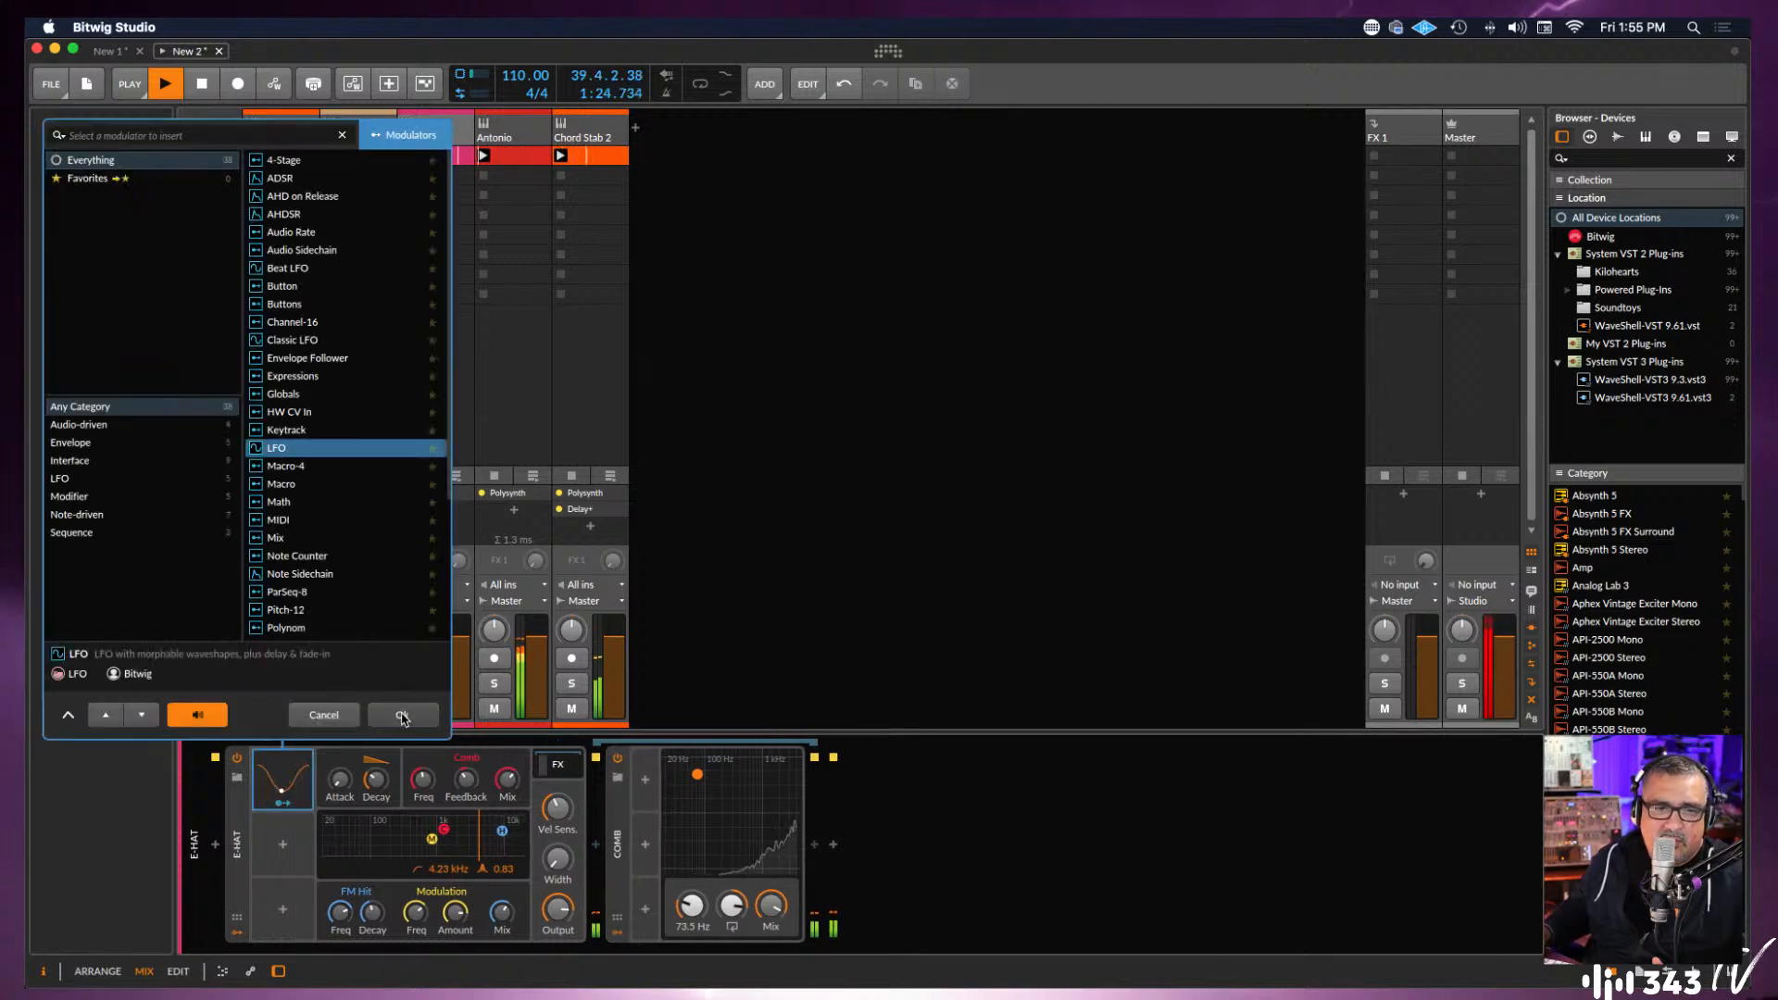
left_click(402, 715)
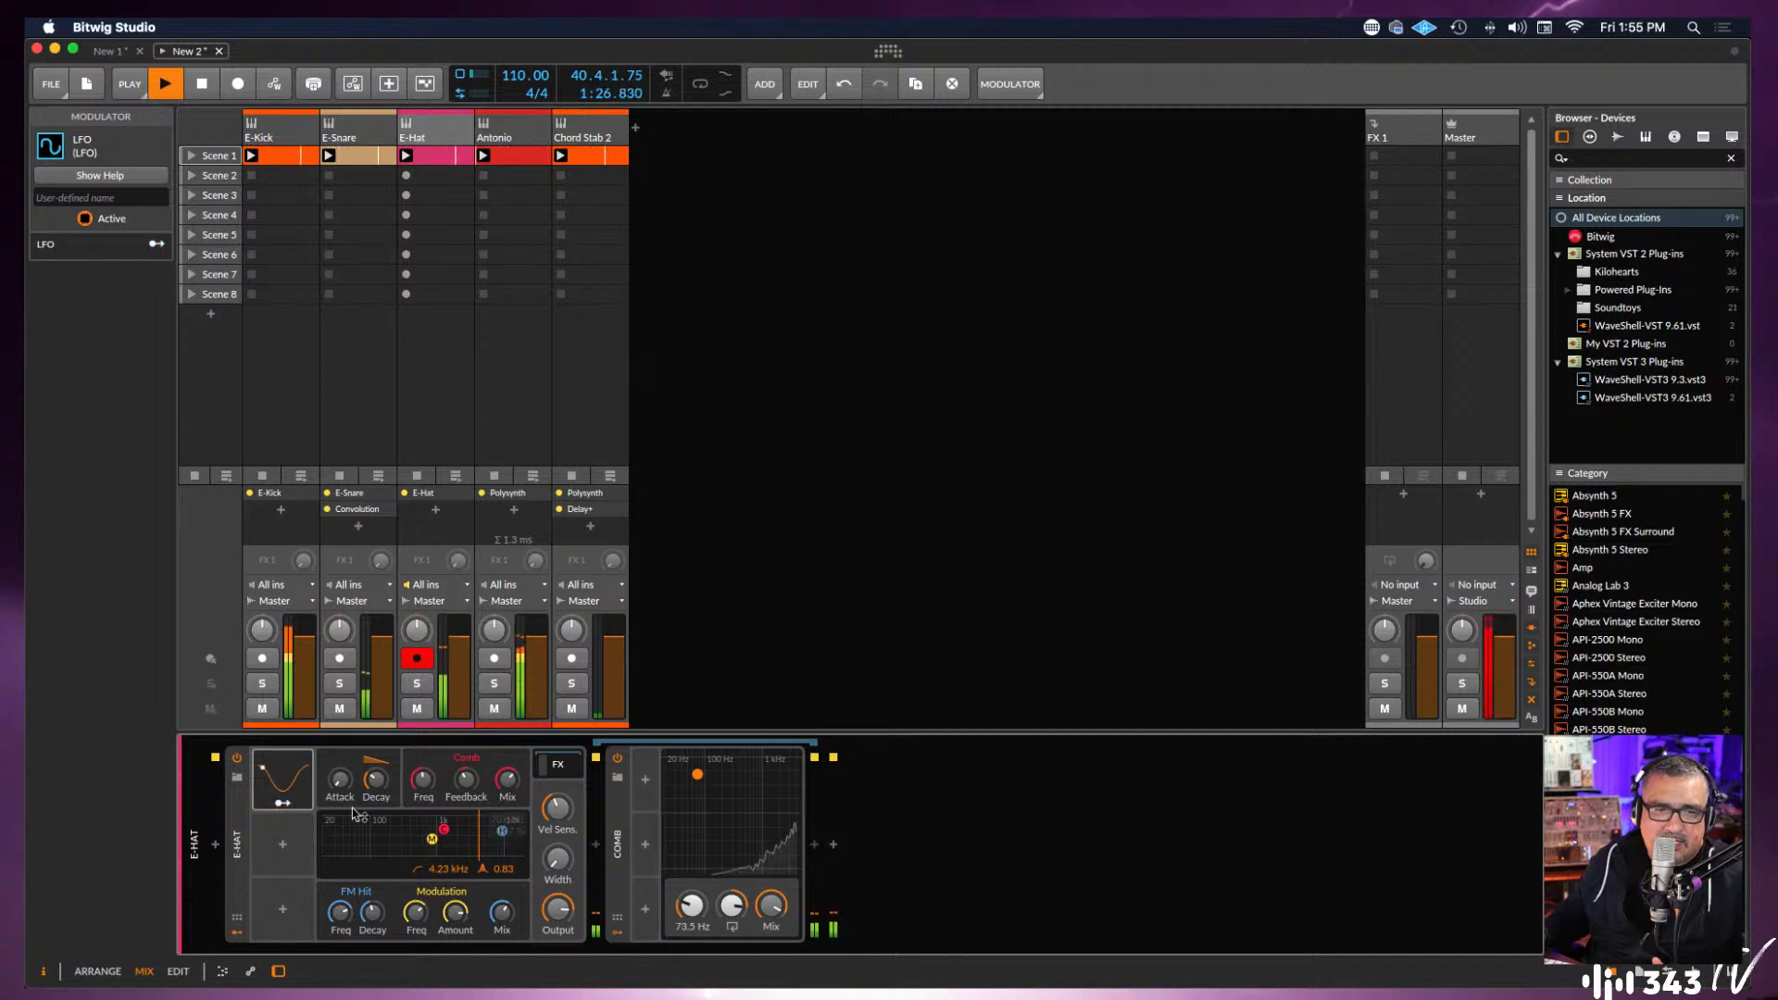
Set the LFO's rate to 3.36 Hz and map it to E-Hat's comb frequency by 22.01 and decay by ×3.487.
left_click(280, 805)
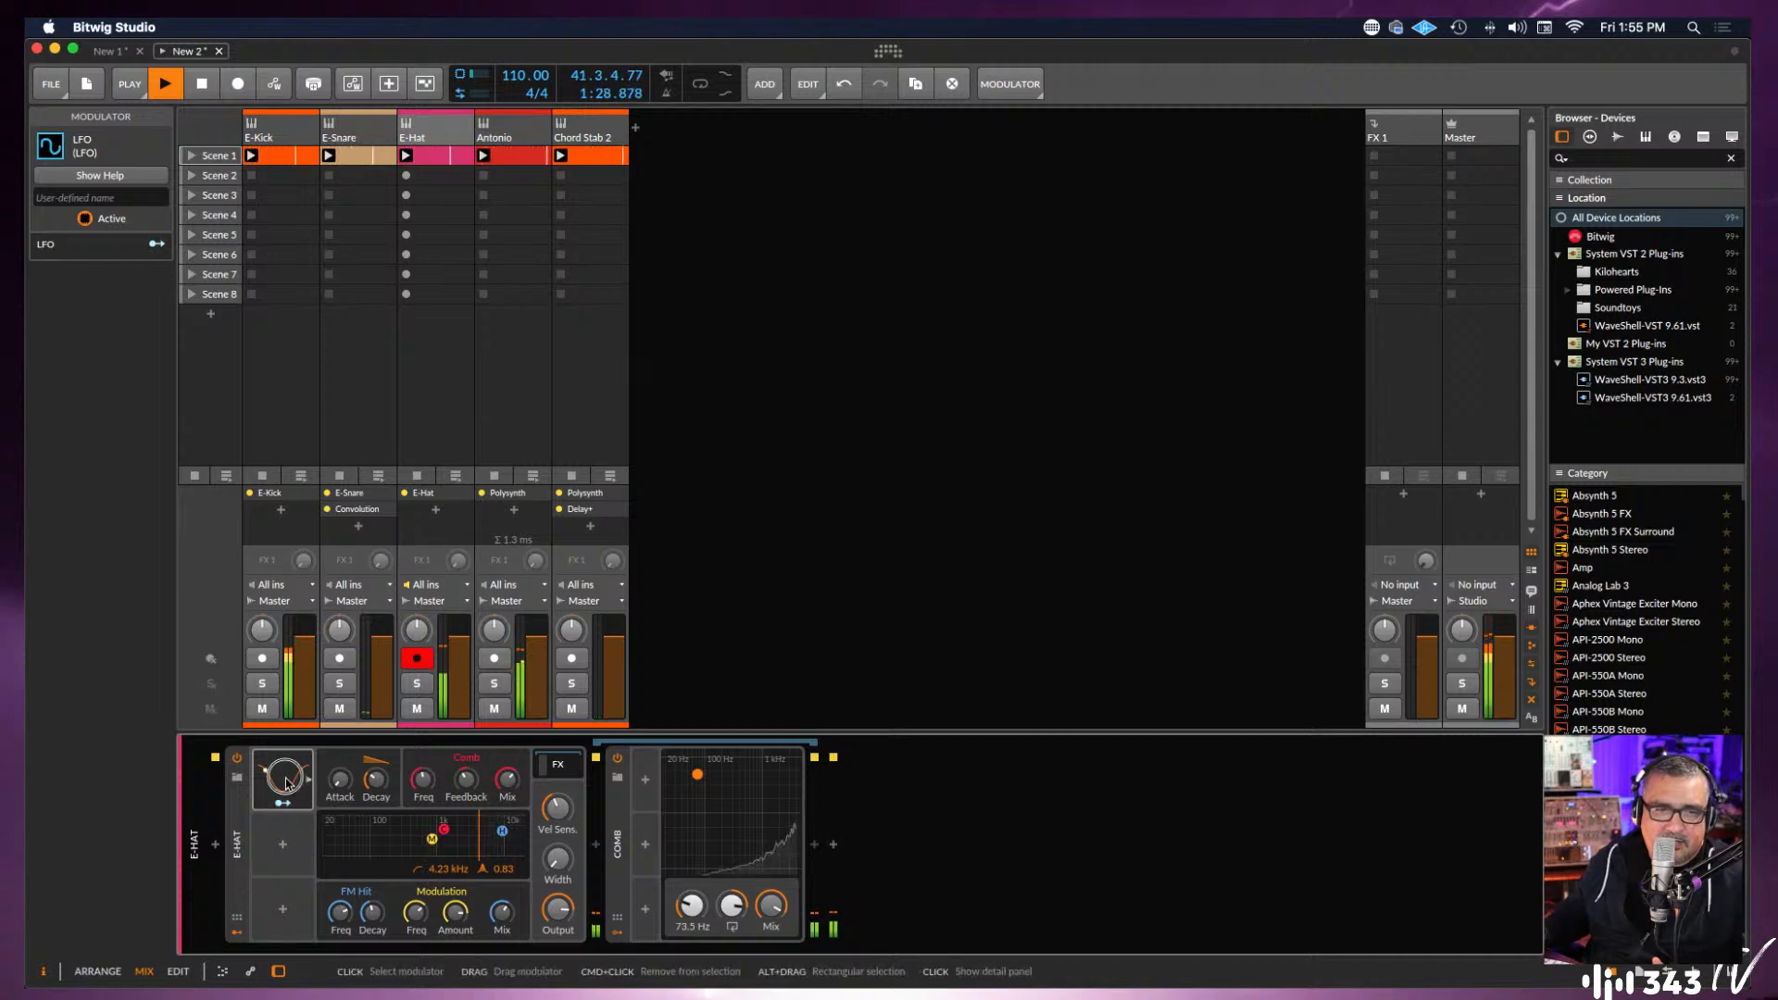
left_click(285, 783)
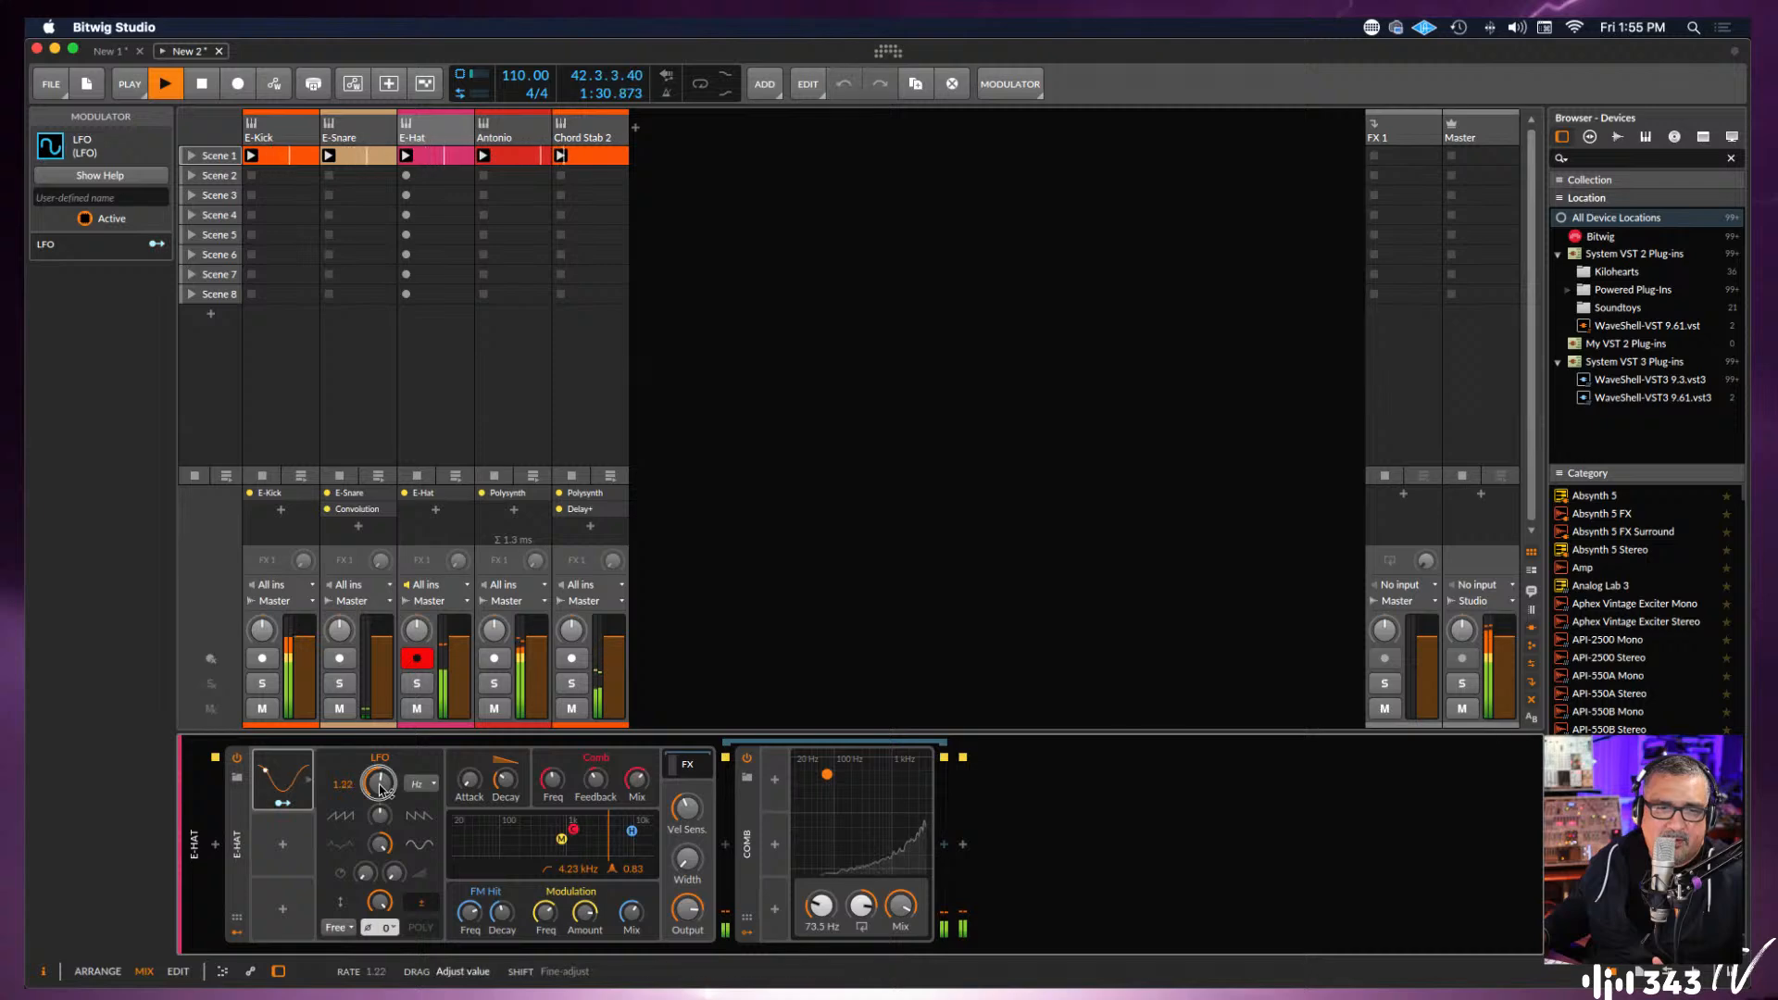
left_click_drag(380, 787, 380, 791)
left_click(284, 802)
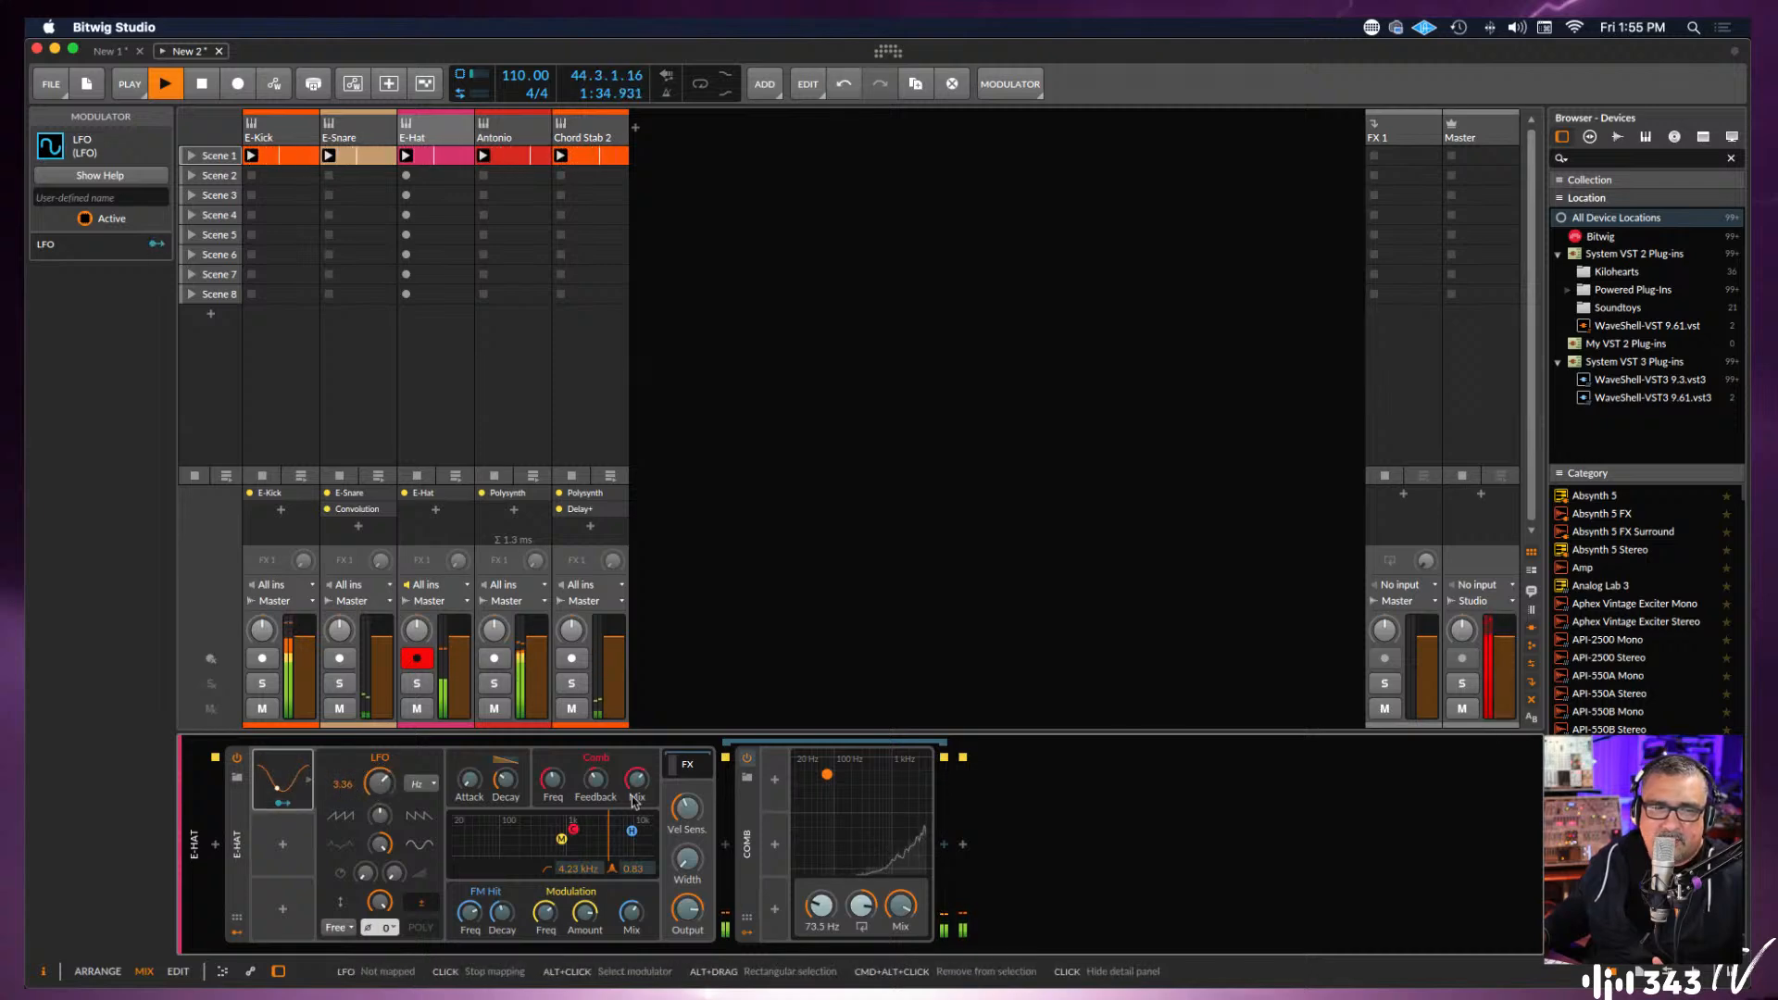
left_click_drag(553, 786, 501, 785)
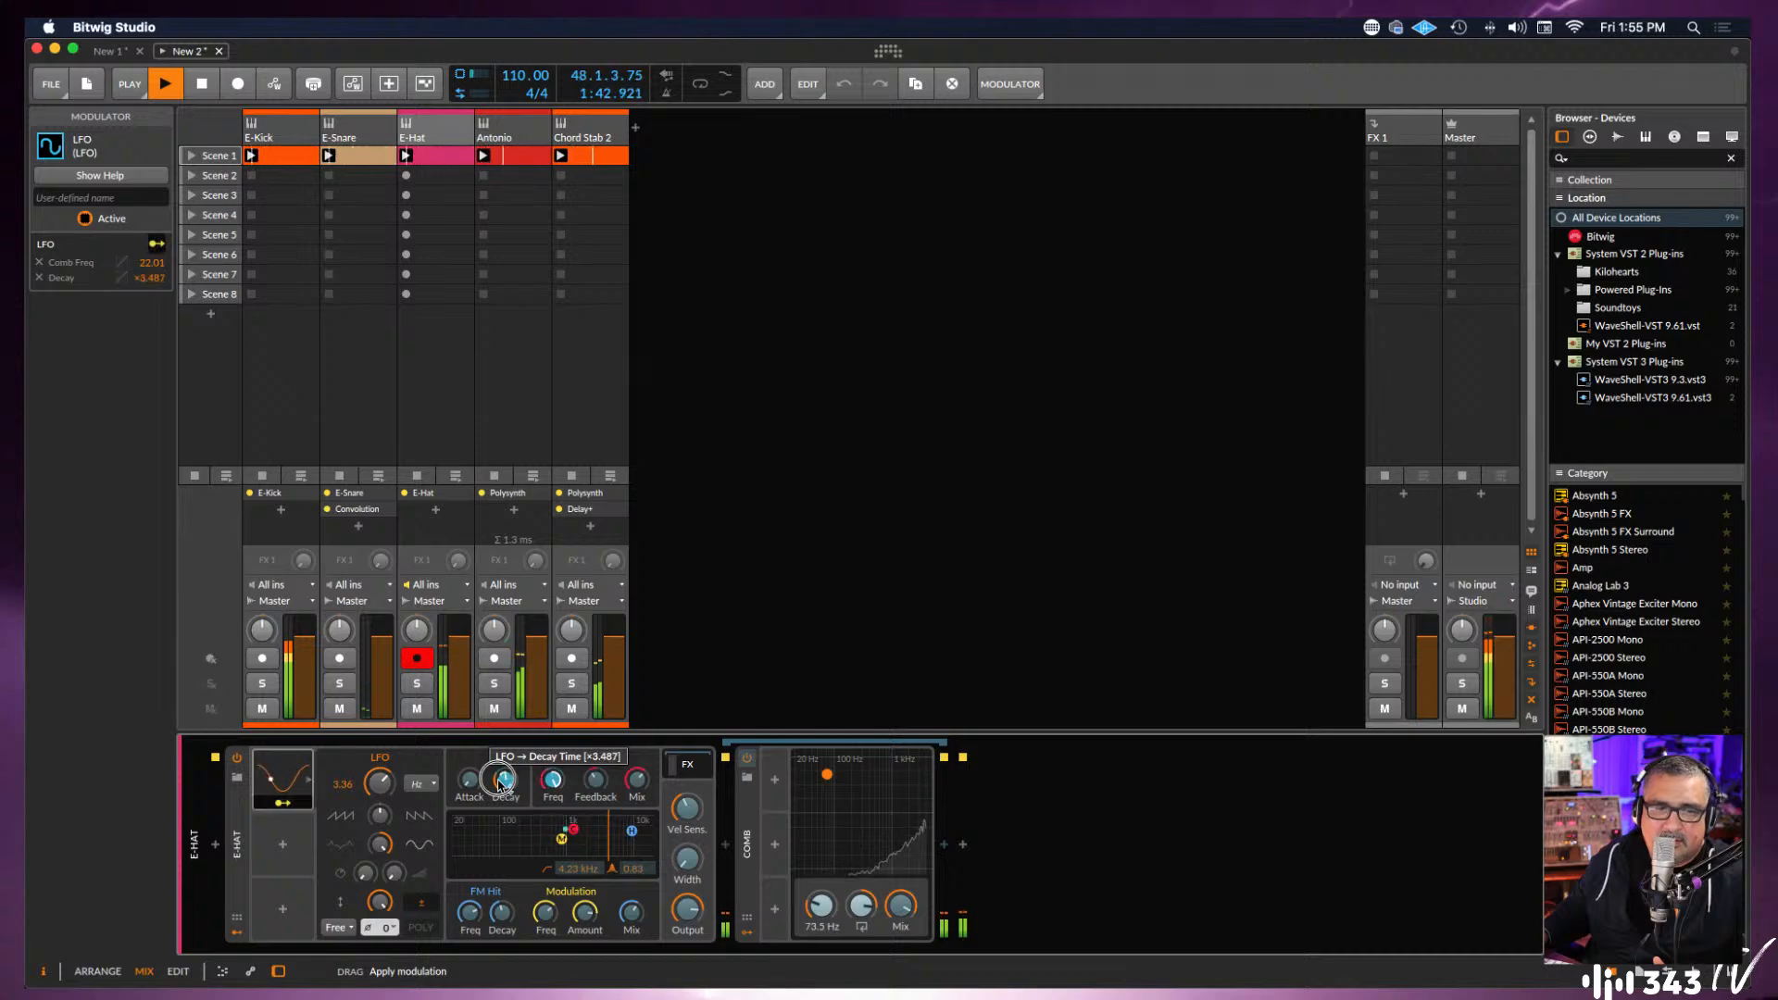
left_click_drag(501, 784, 501, 784)
left_click(283, 802)
Add an ADSR modulator to the E-Hat device and map it to the FM hit decay with an amount of +105.4.
left_click(283, 847)
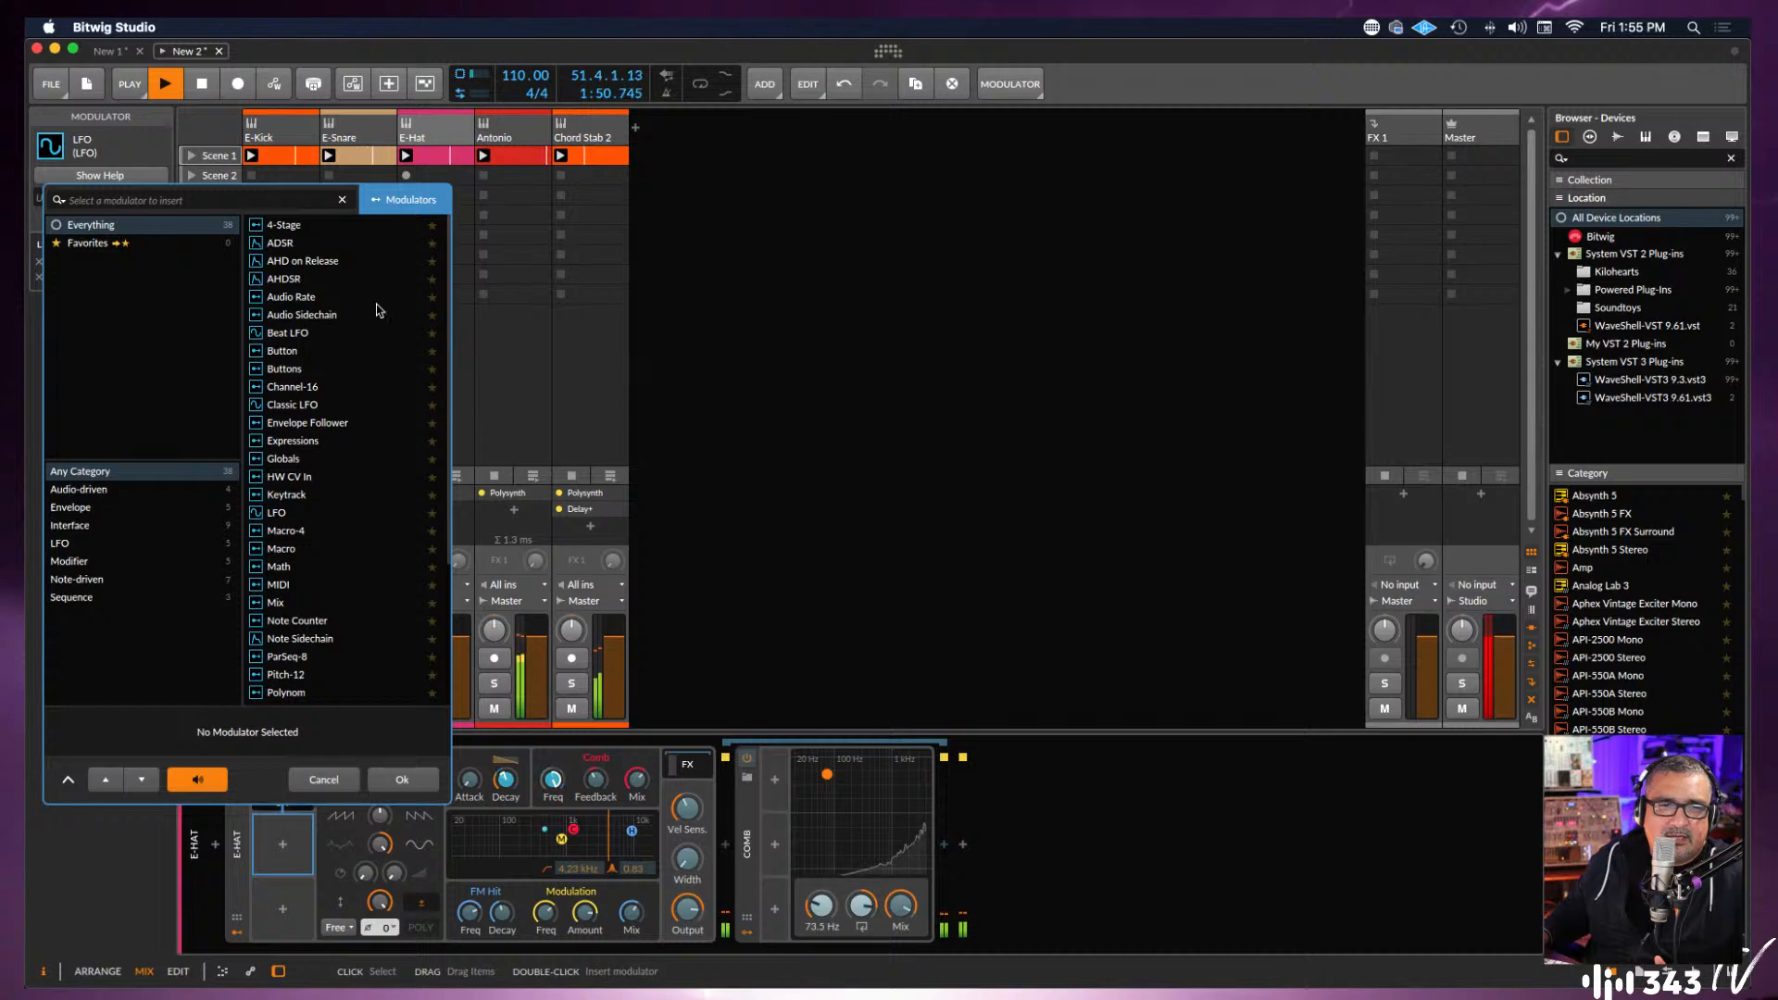
double_click(280, 245)
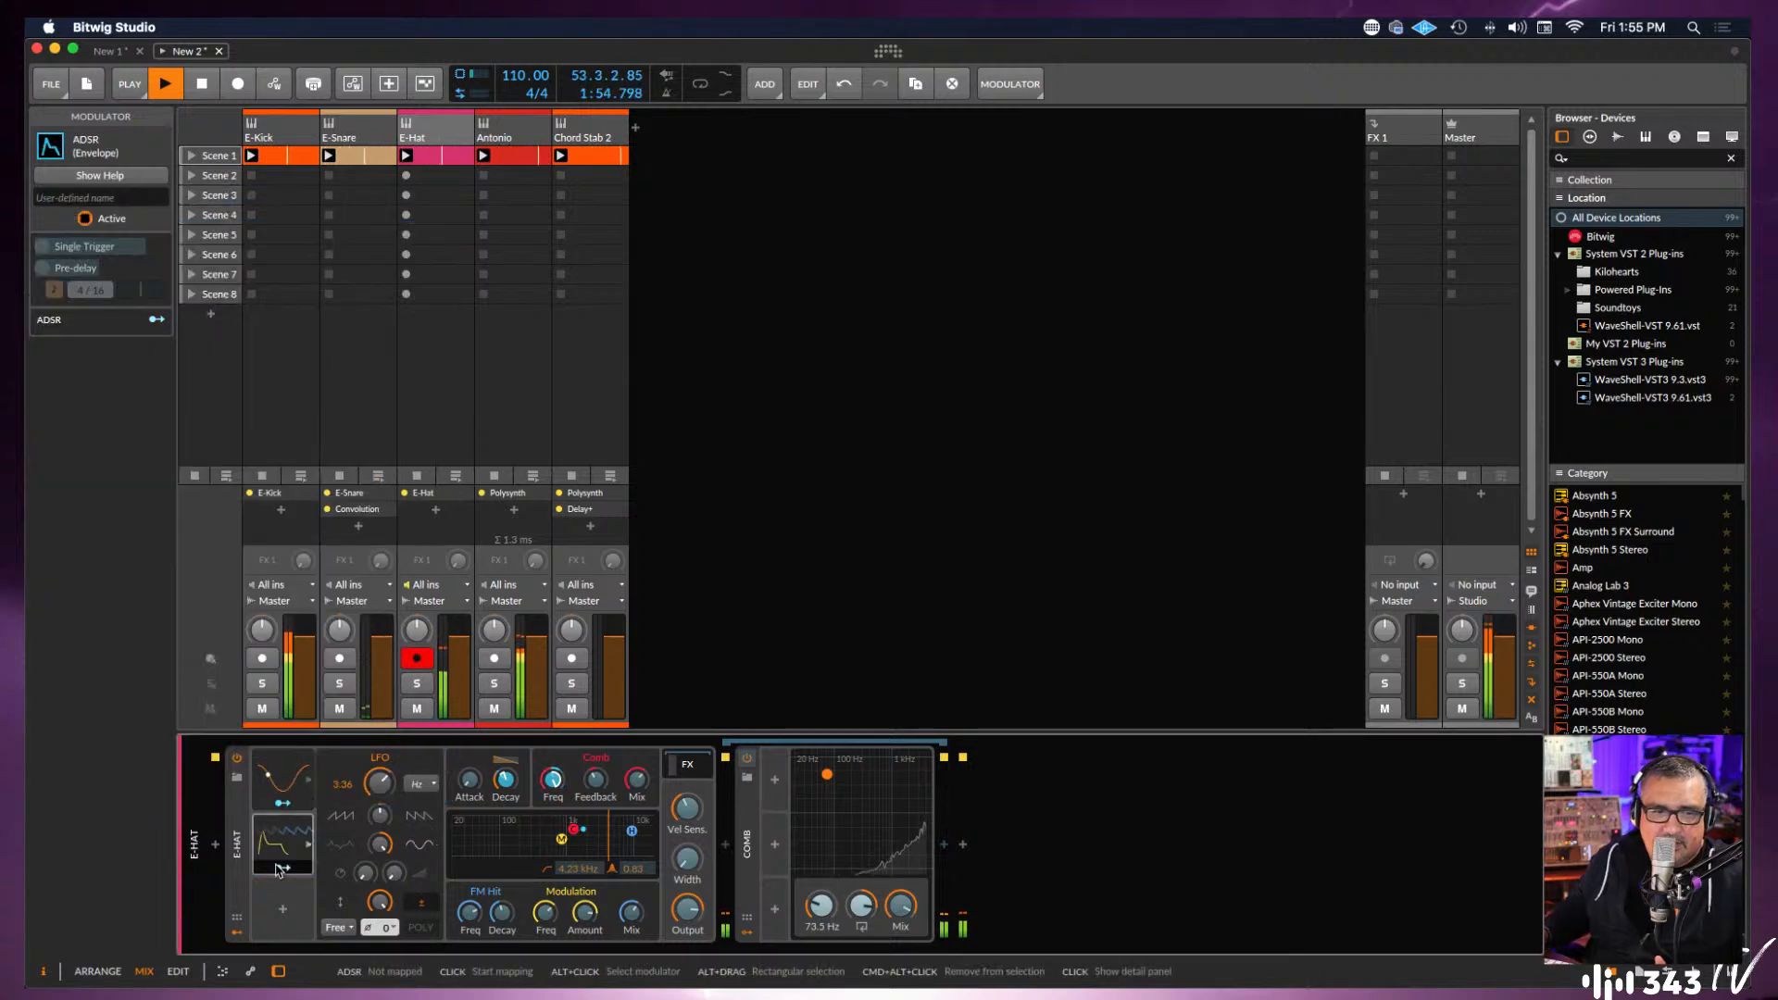
left_click(282, 868)
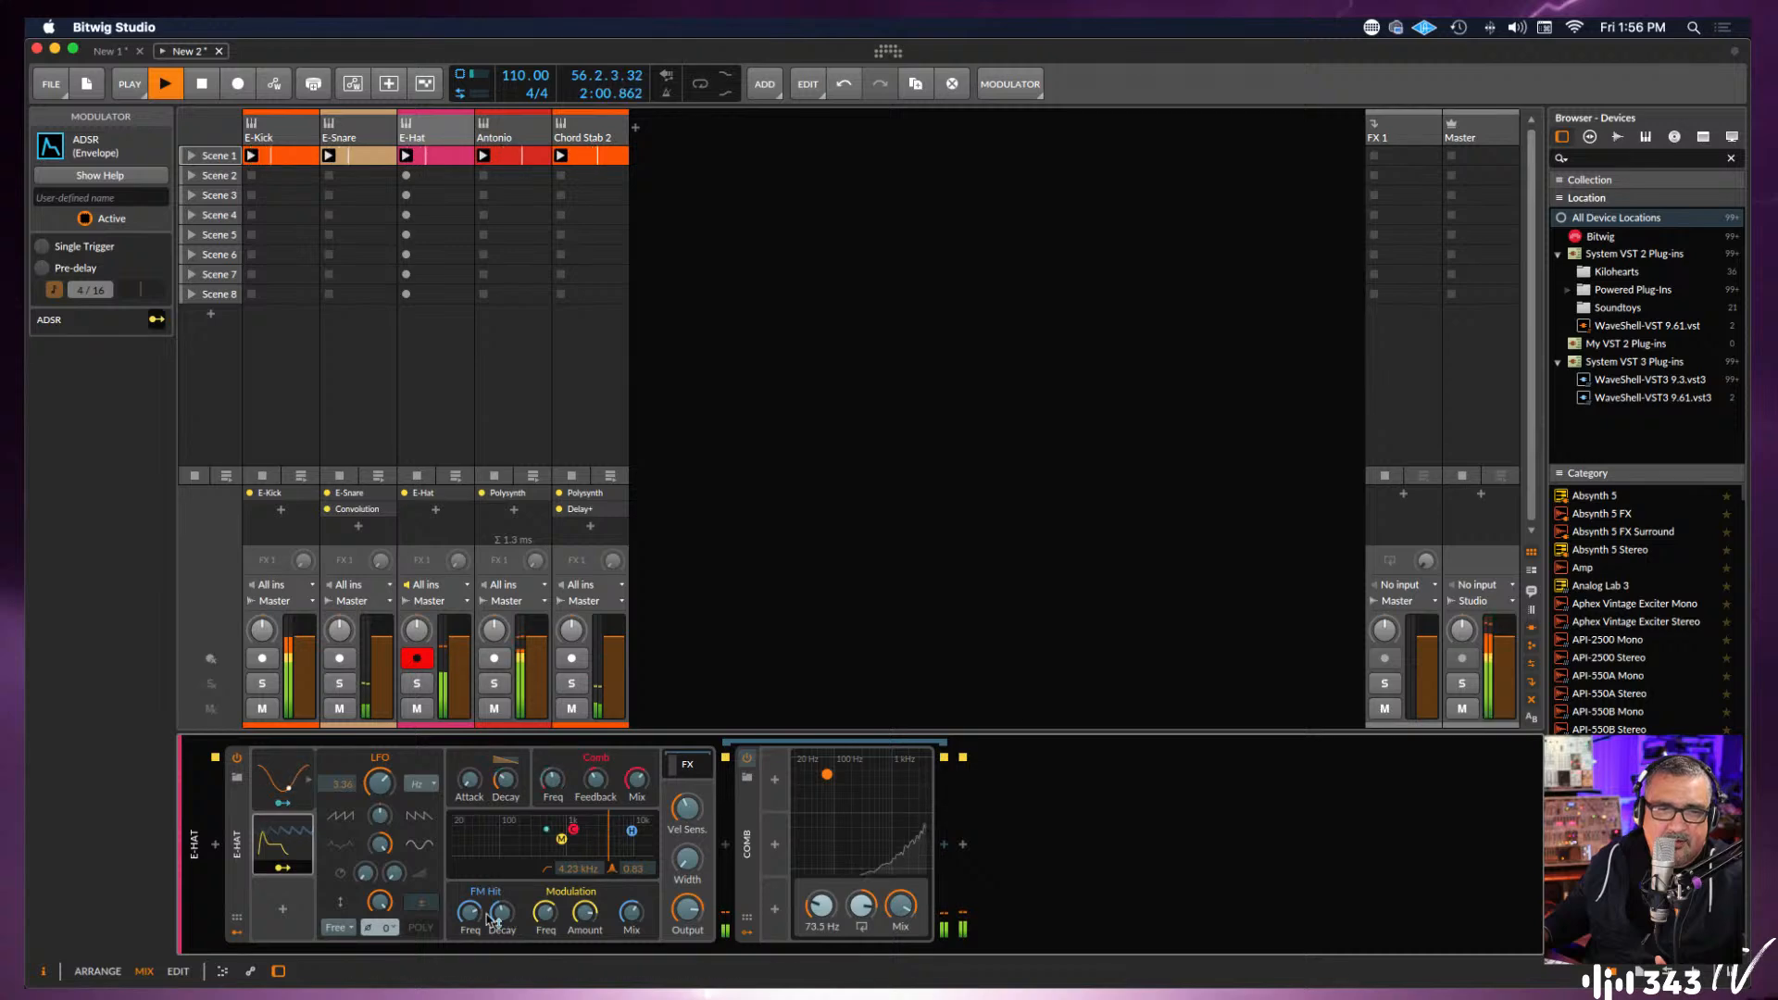
left_click_drag(505, 916, 533, 999)
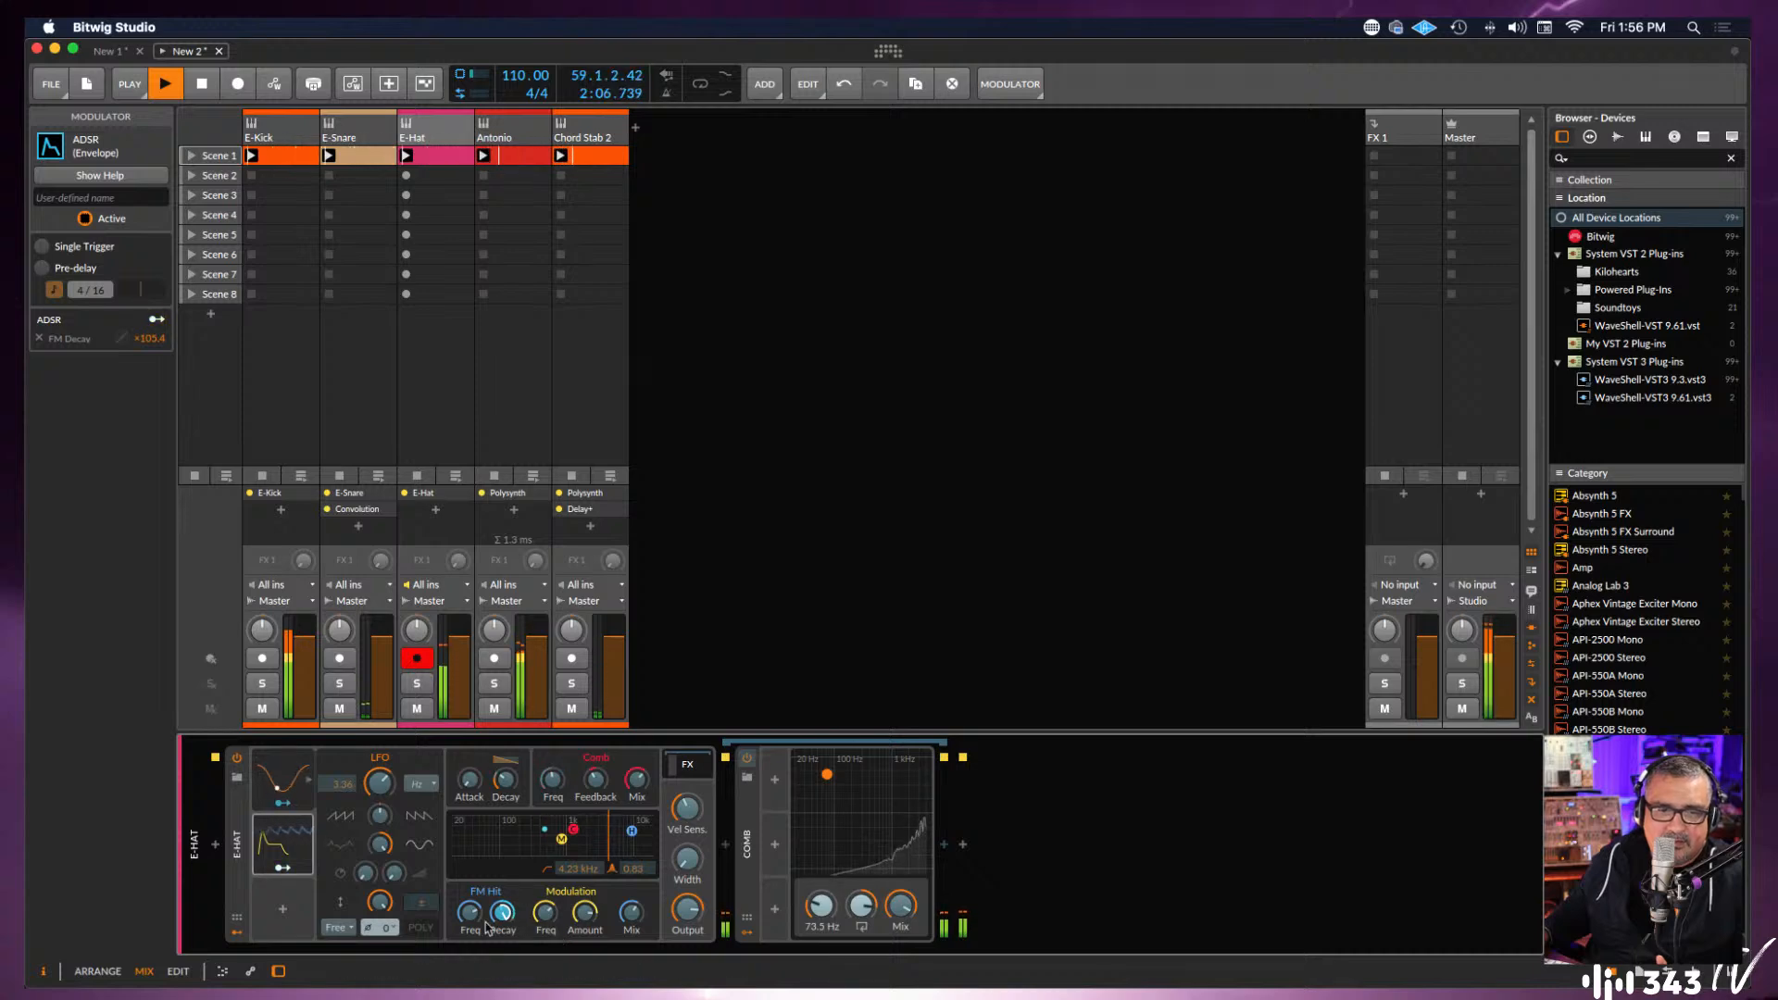
Show the new ADSR's envelope, lower its sustain to the minimum, and stop playback.
left_click(282, 841)
left_click_drag(395, 834, 410, 888)
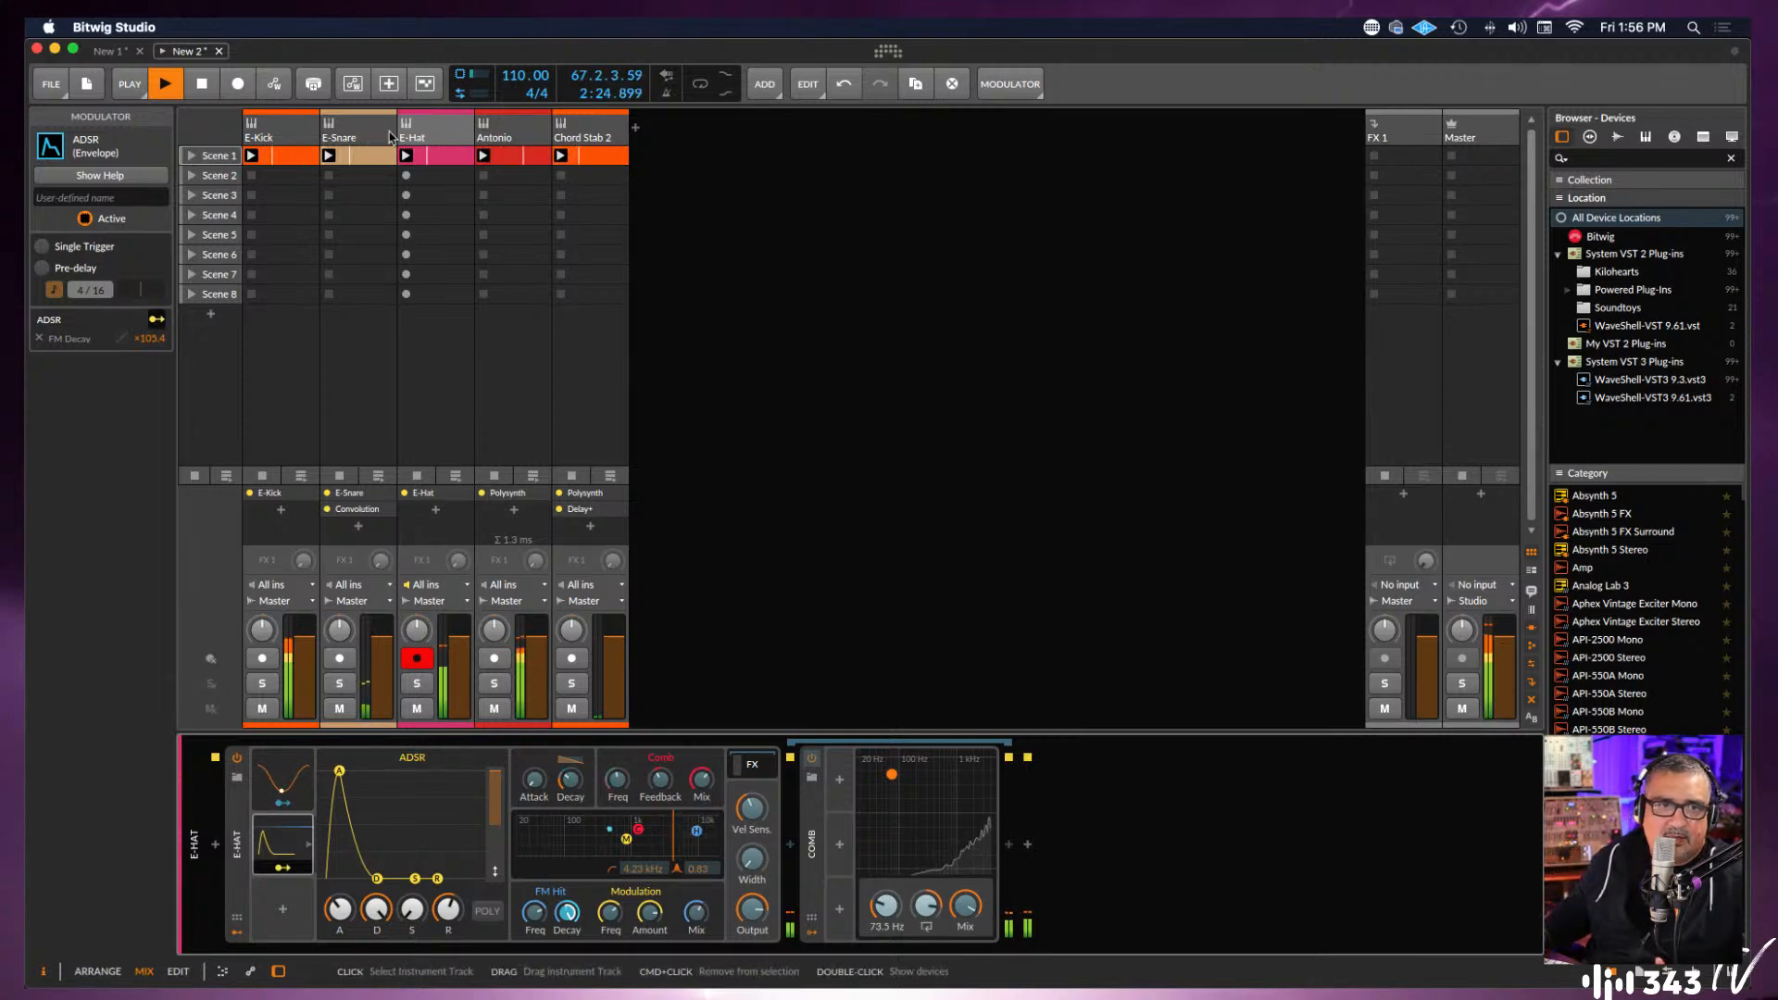
left_click(210, 92)
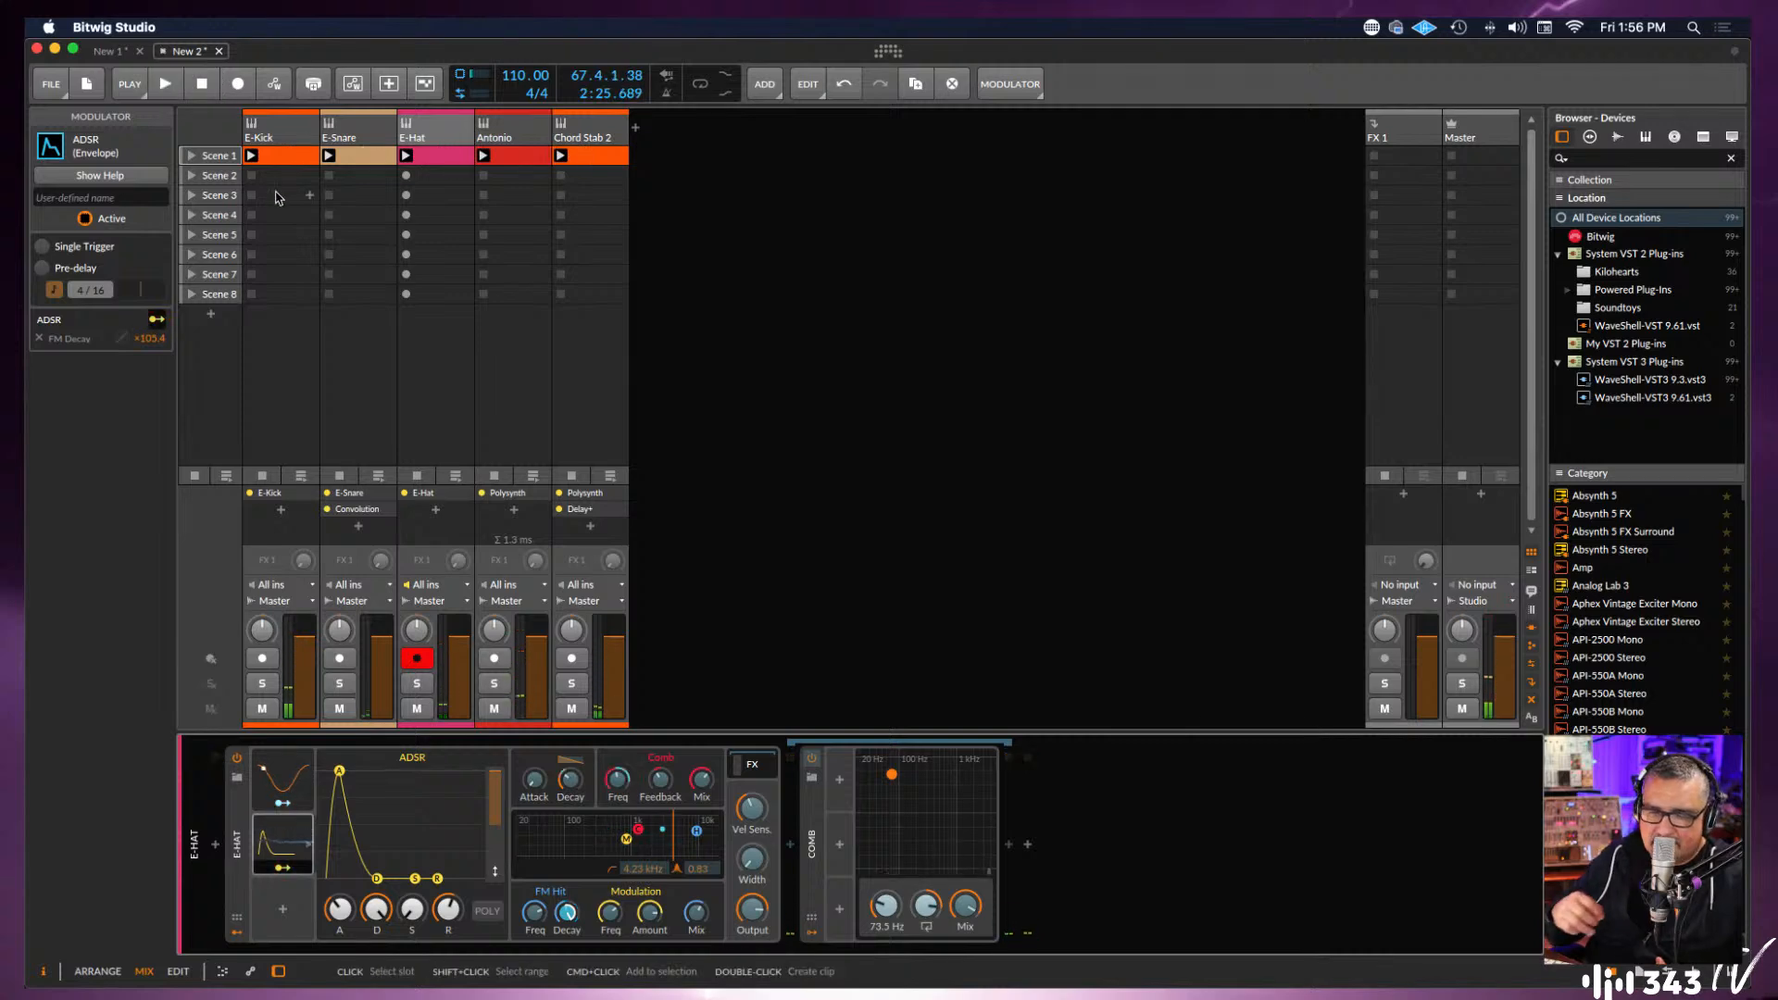
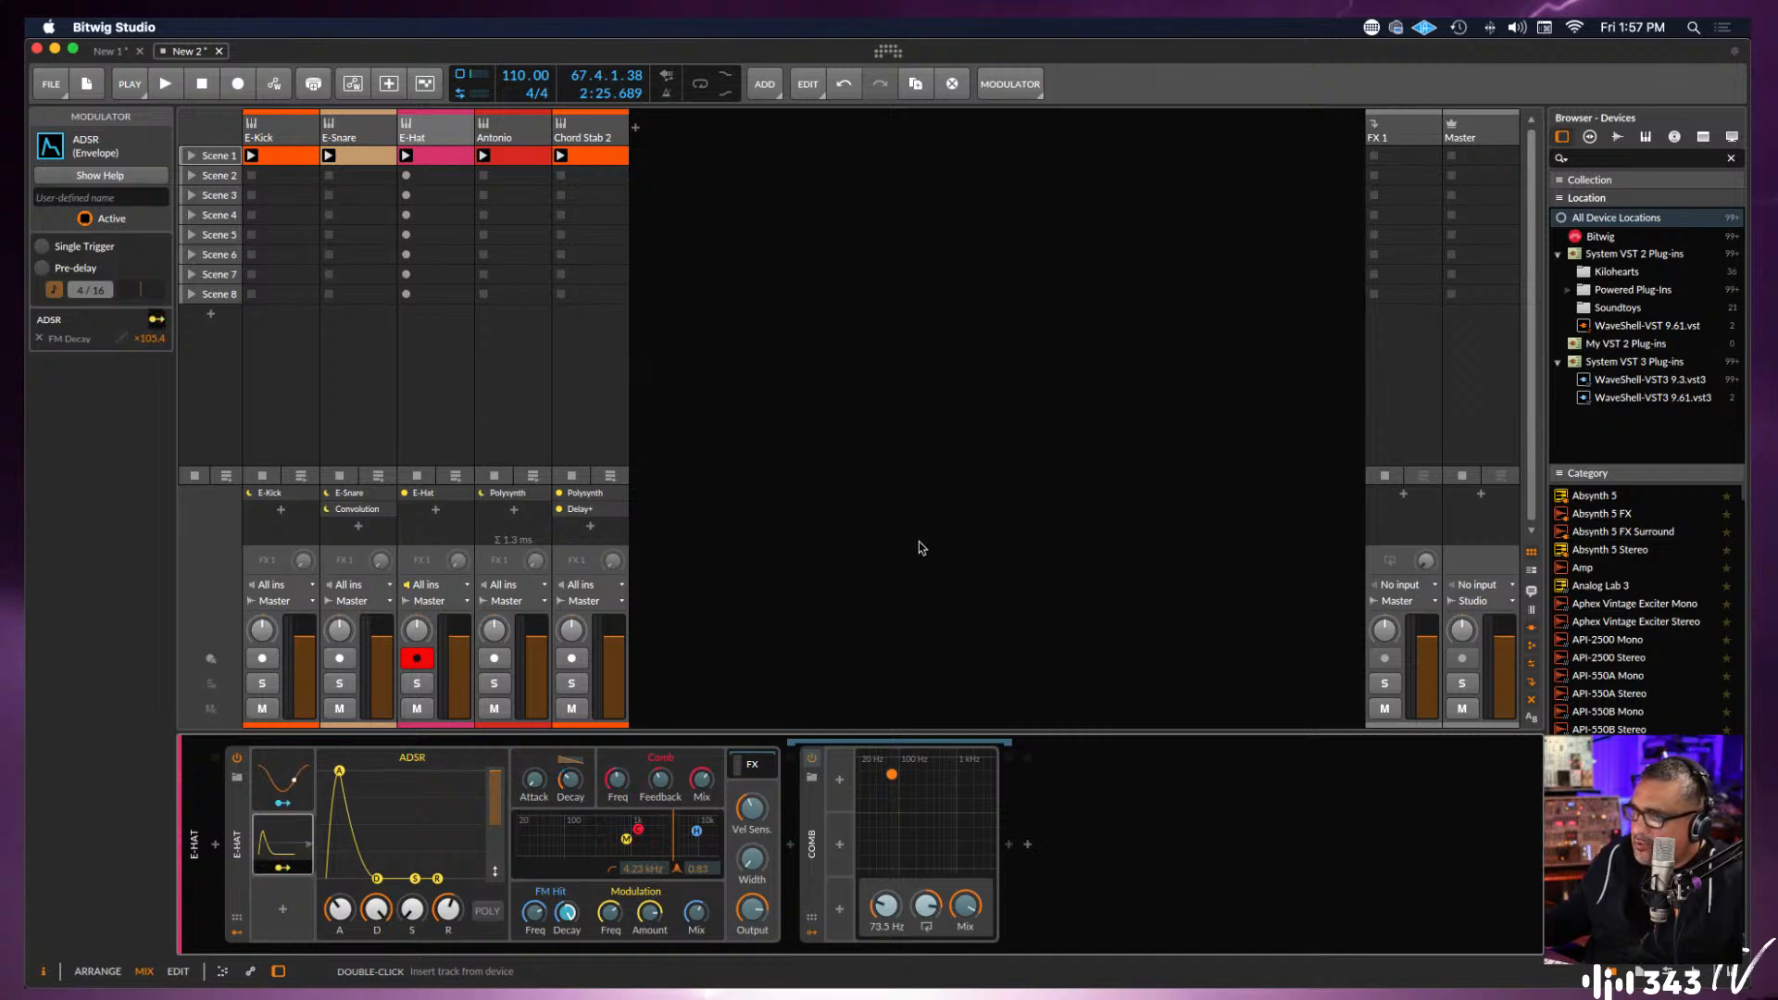
Compare the Polysynth devices on the Chord Stab 2 and Antonio tracks, including their Perform remote controls.
left_click(601, 137)
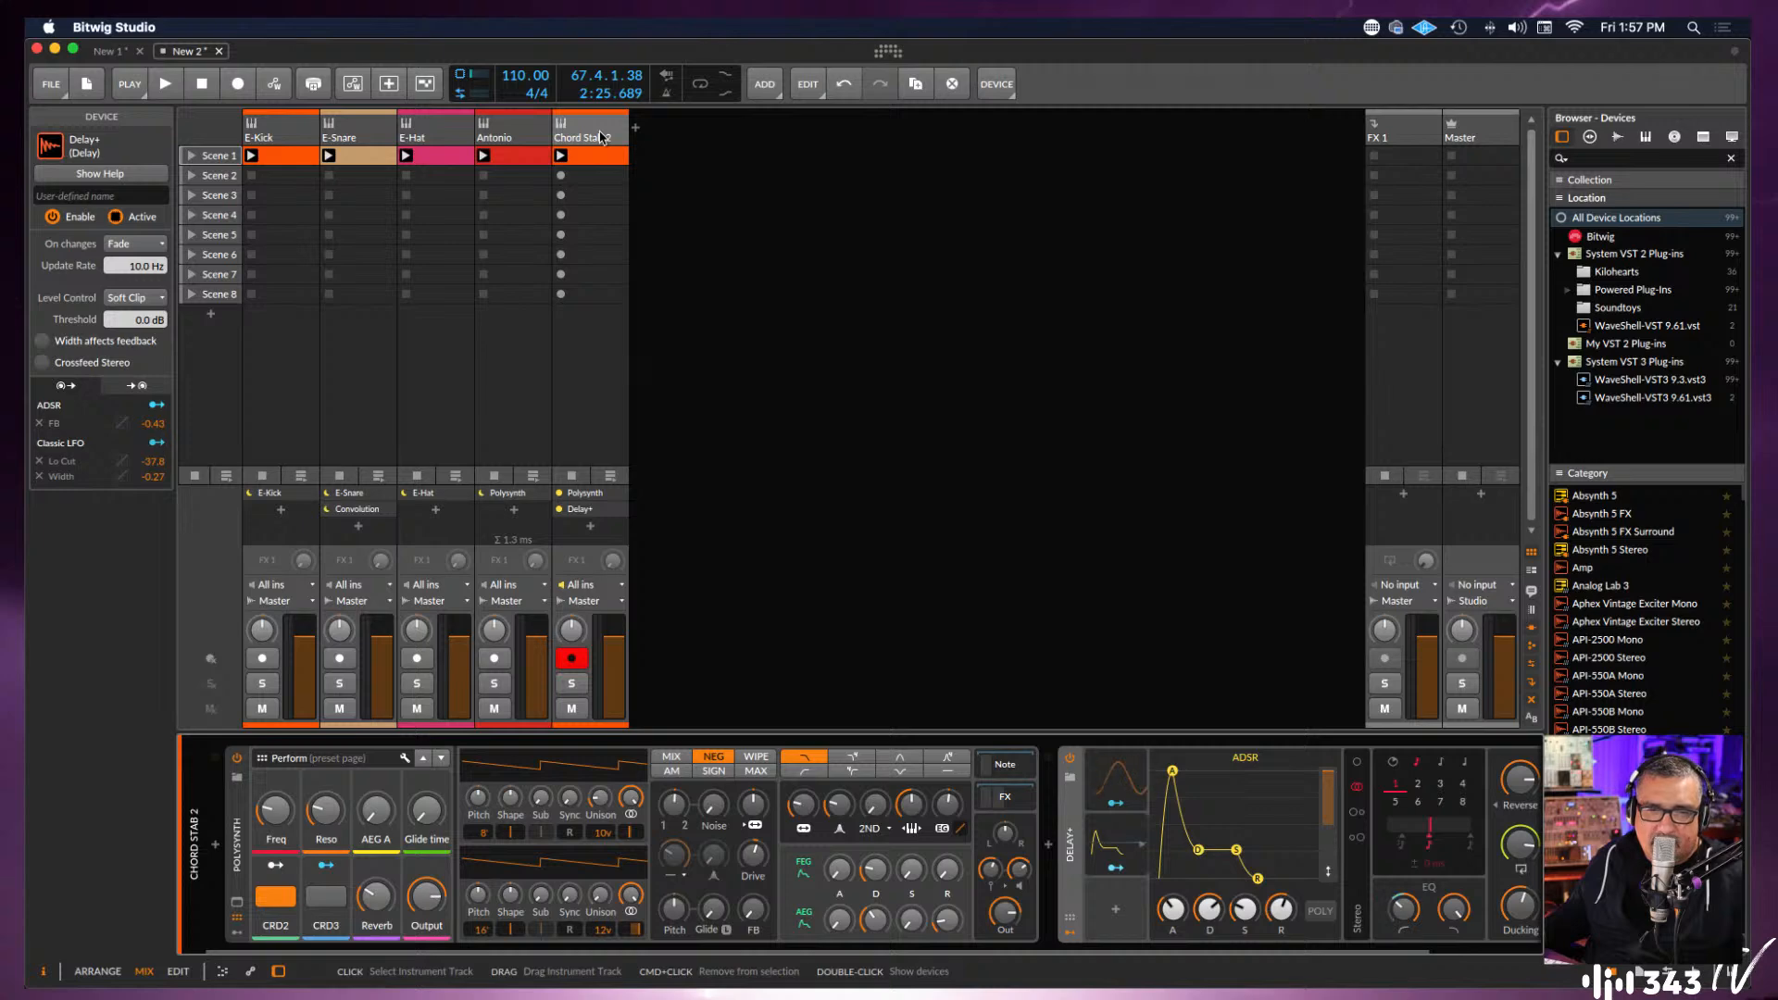
left_click(497, 139)
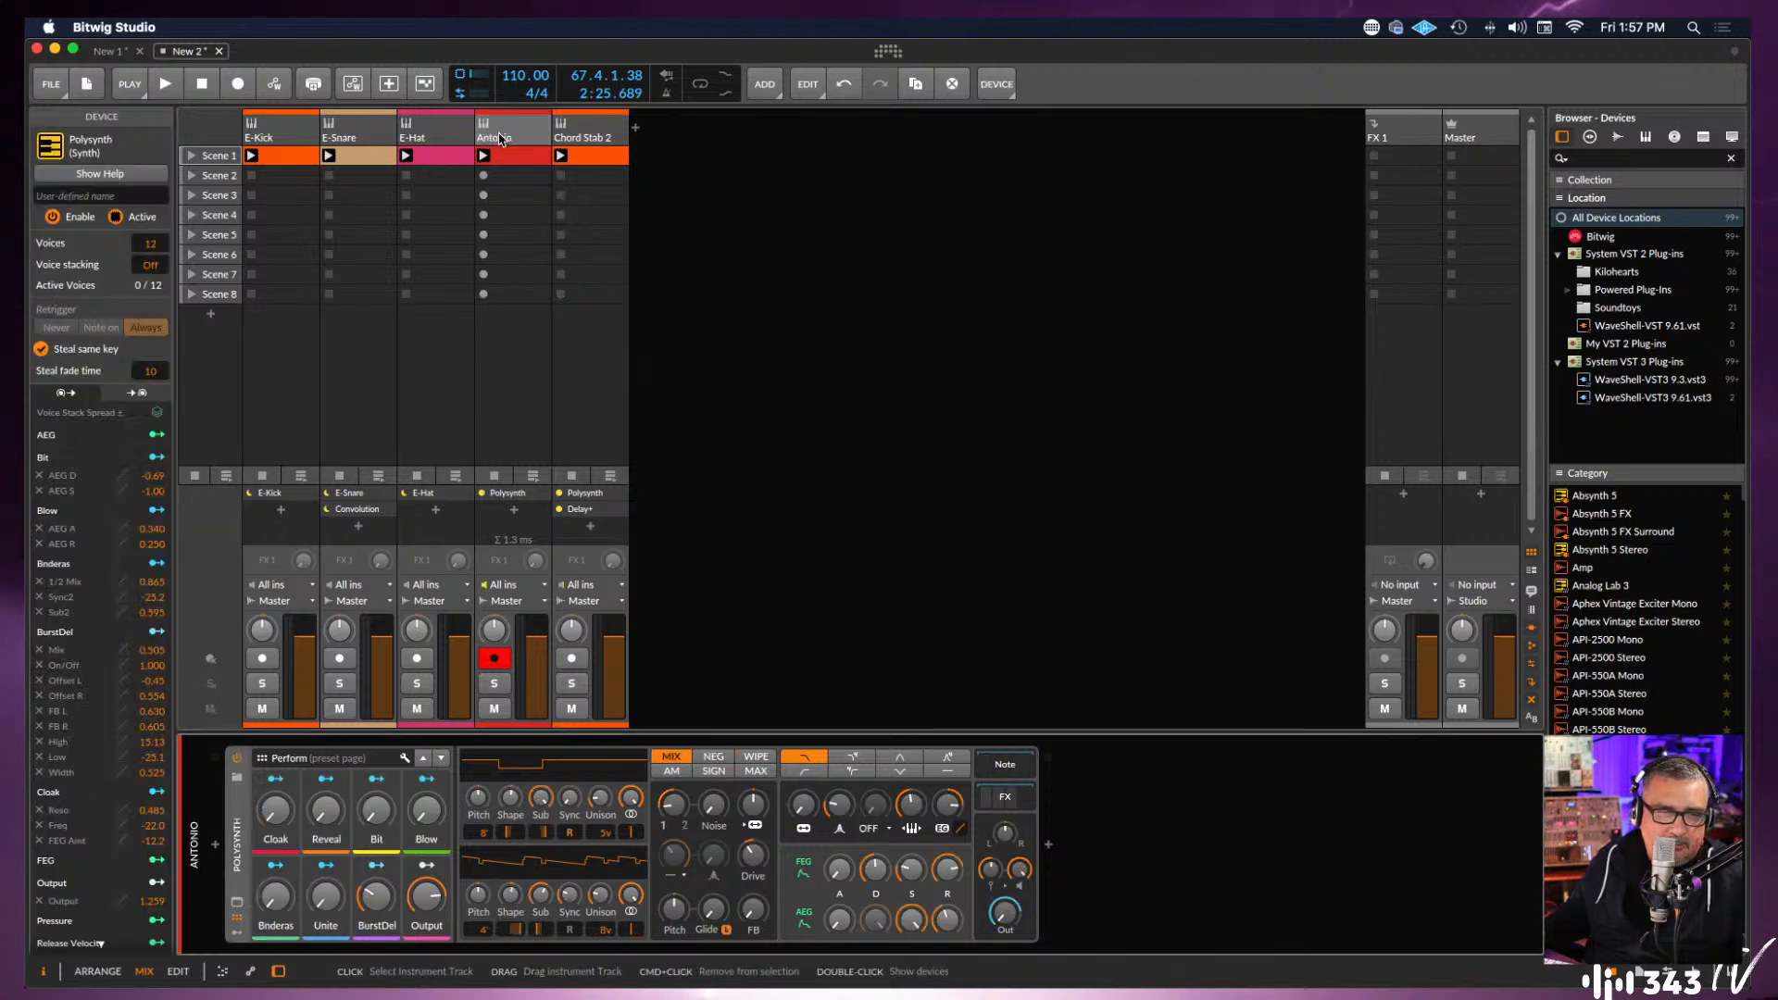
left_click(602, 139)
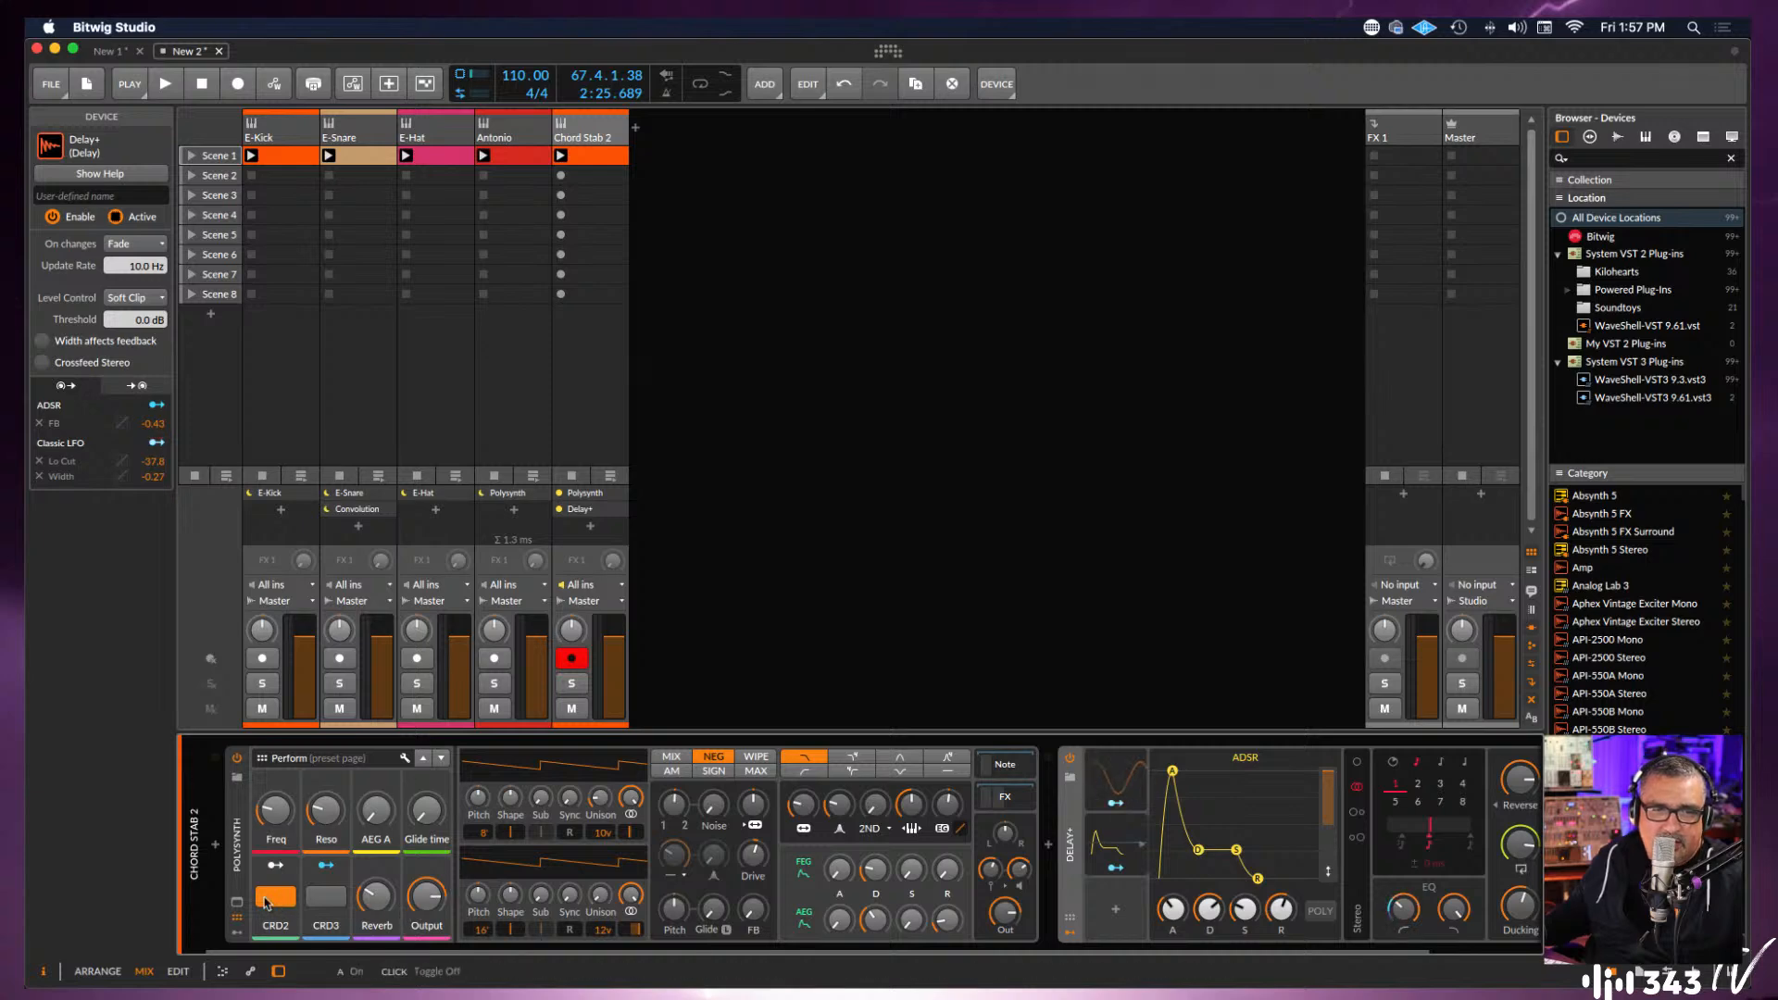
left_click(237, 920)
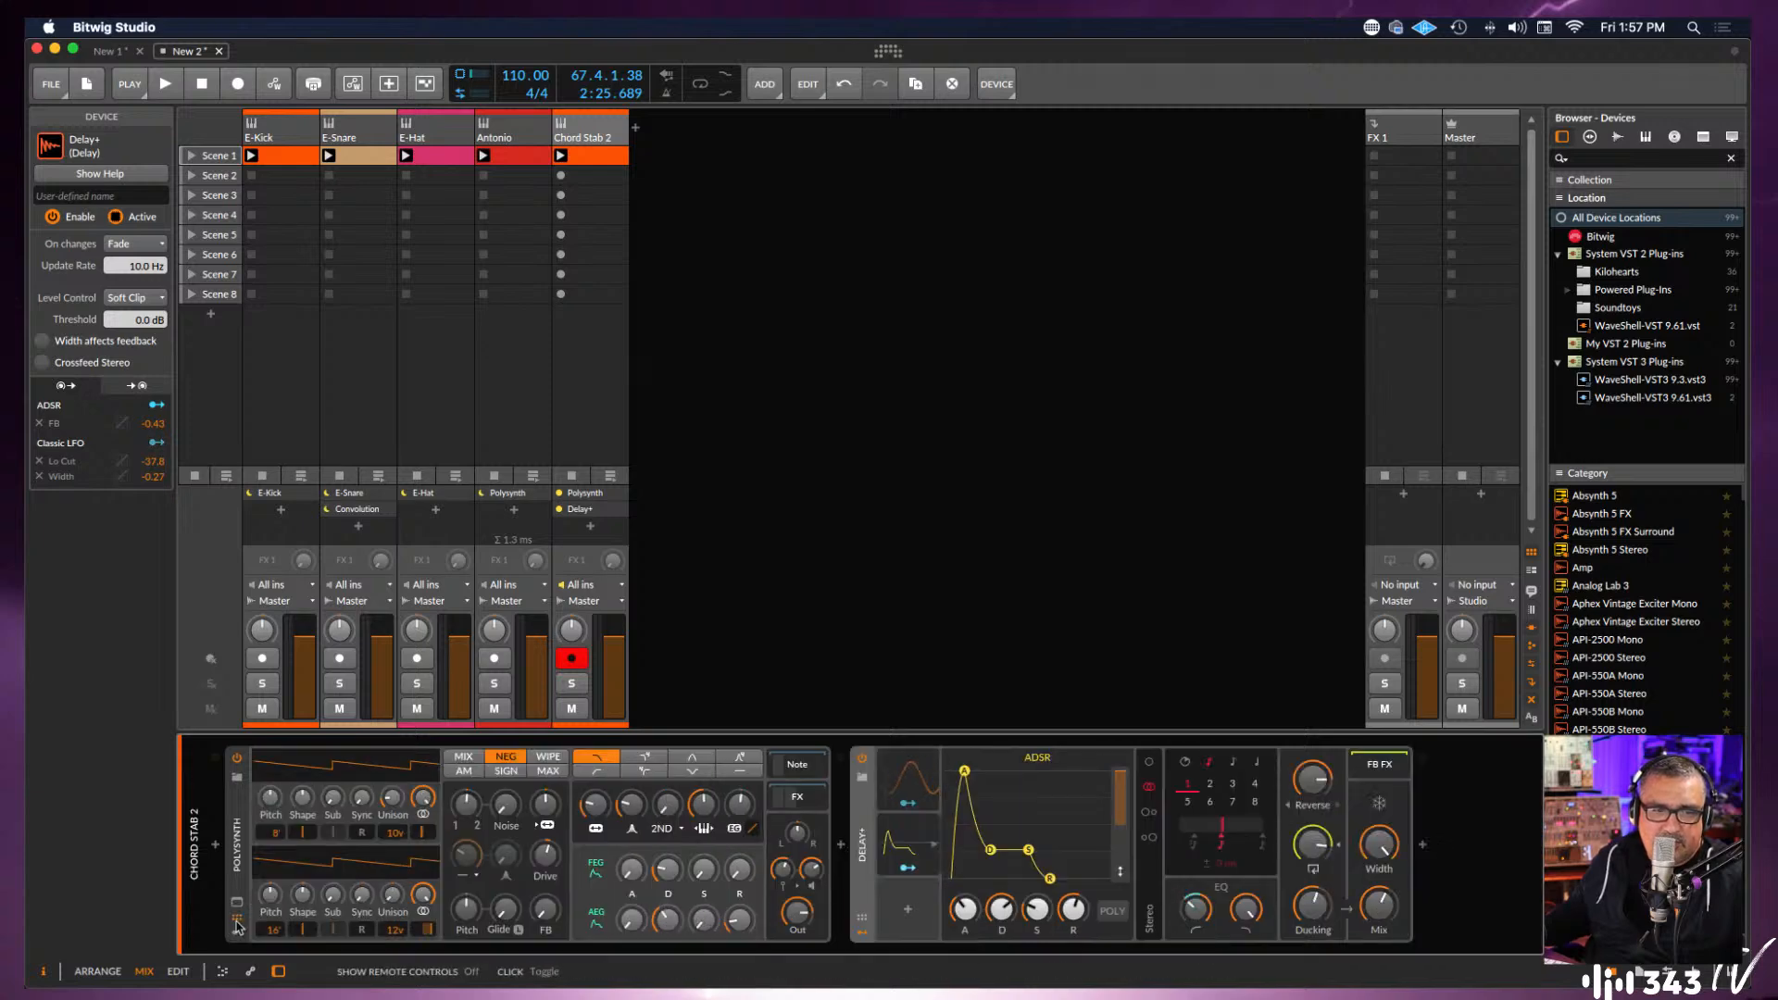
left_click(237, 921)
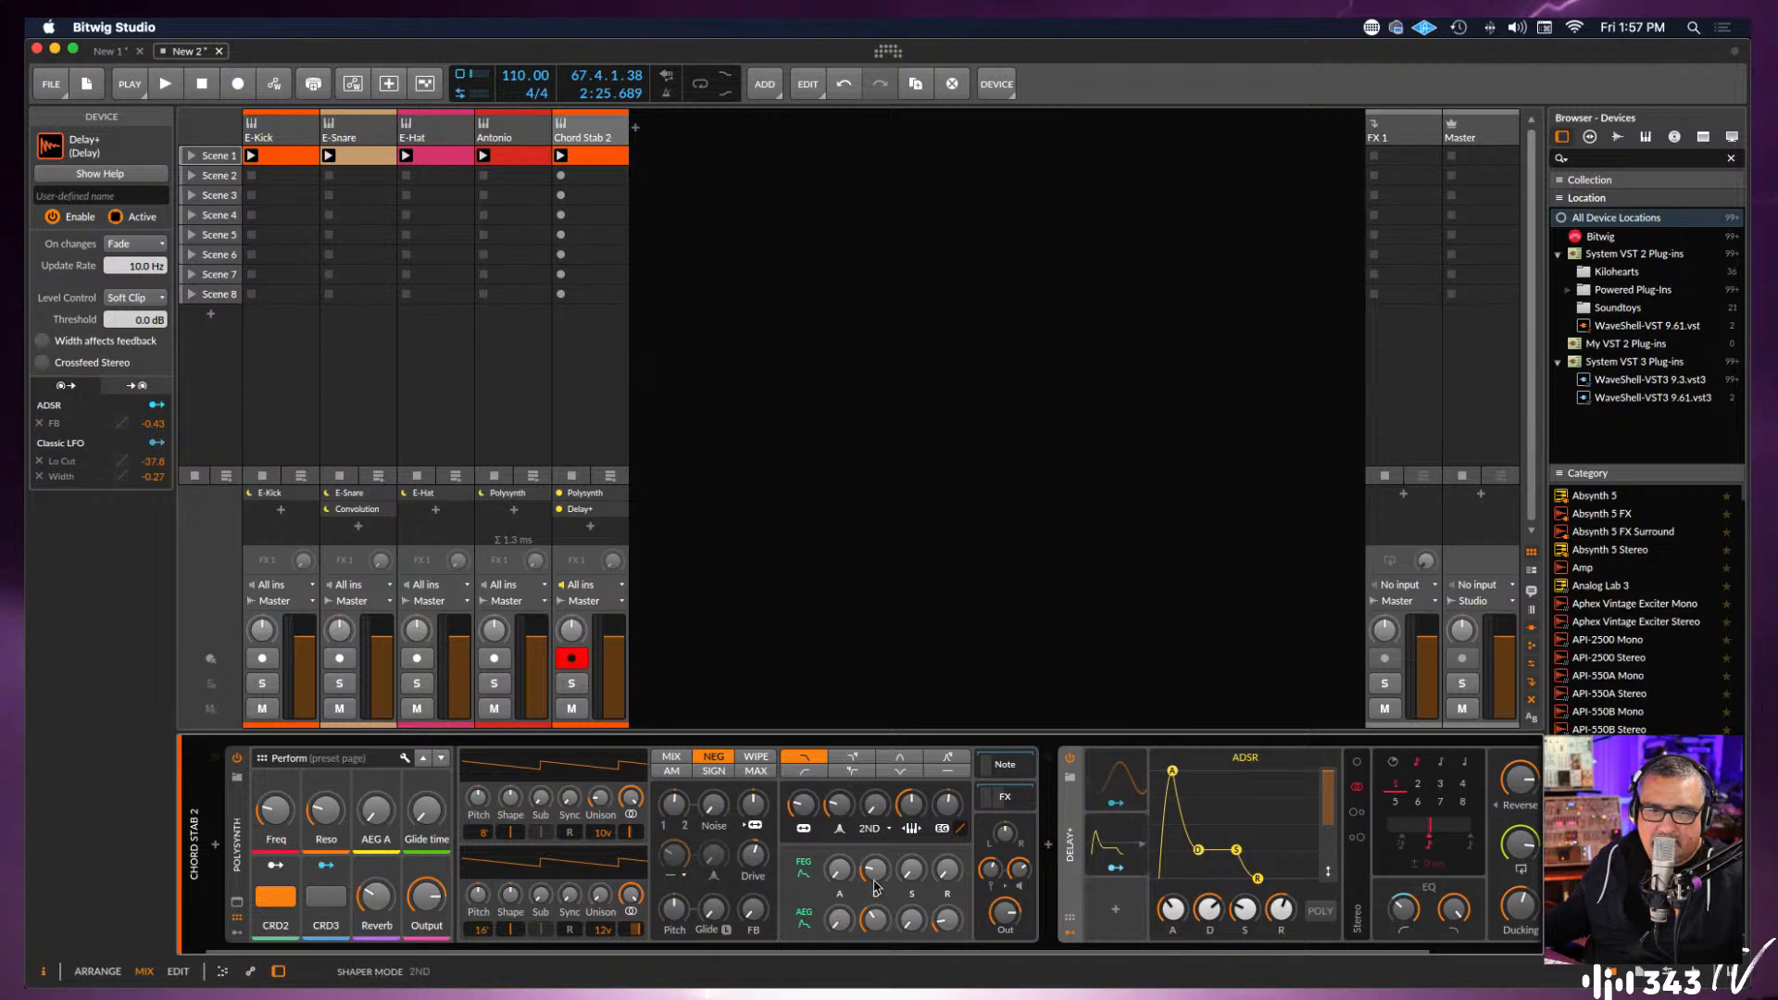
Add a new instrument track after Chord Stab 2 and load Bitwig's Phase-4 synth onto it.
double_click(636, 130)
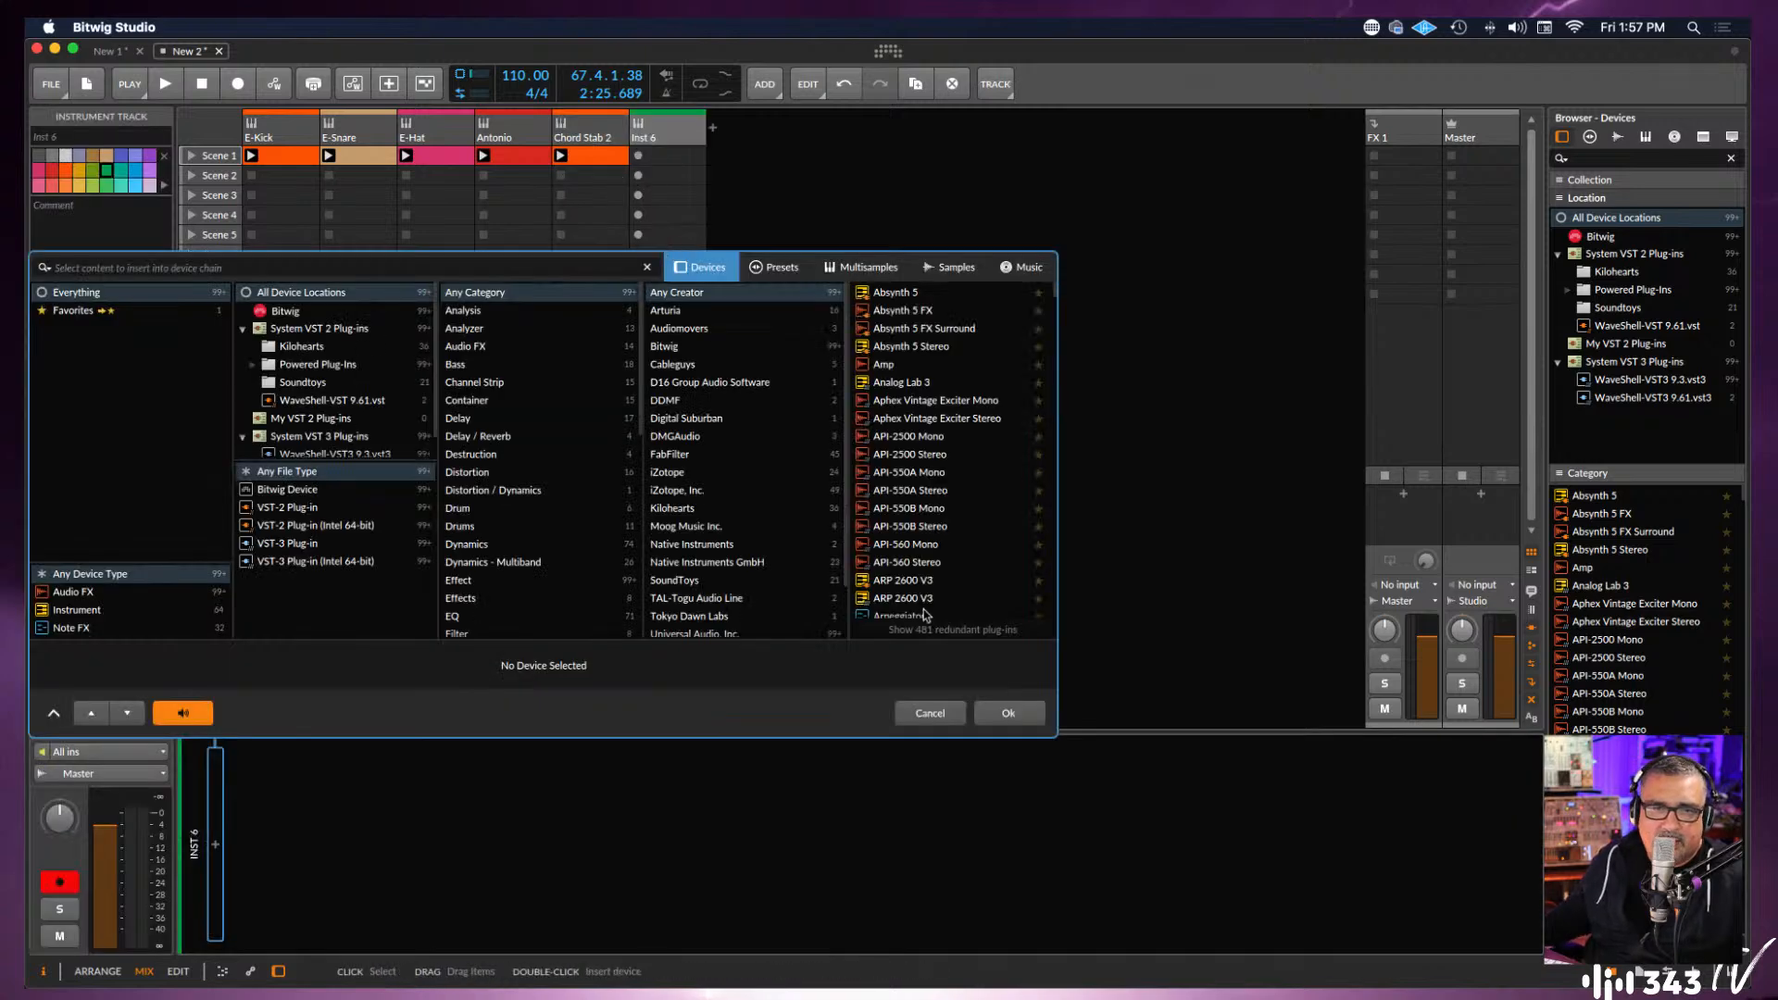
left_click(77, 610)
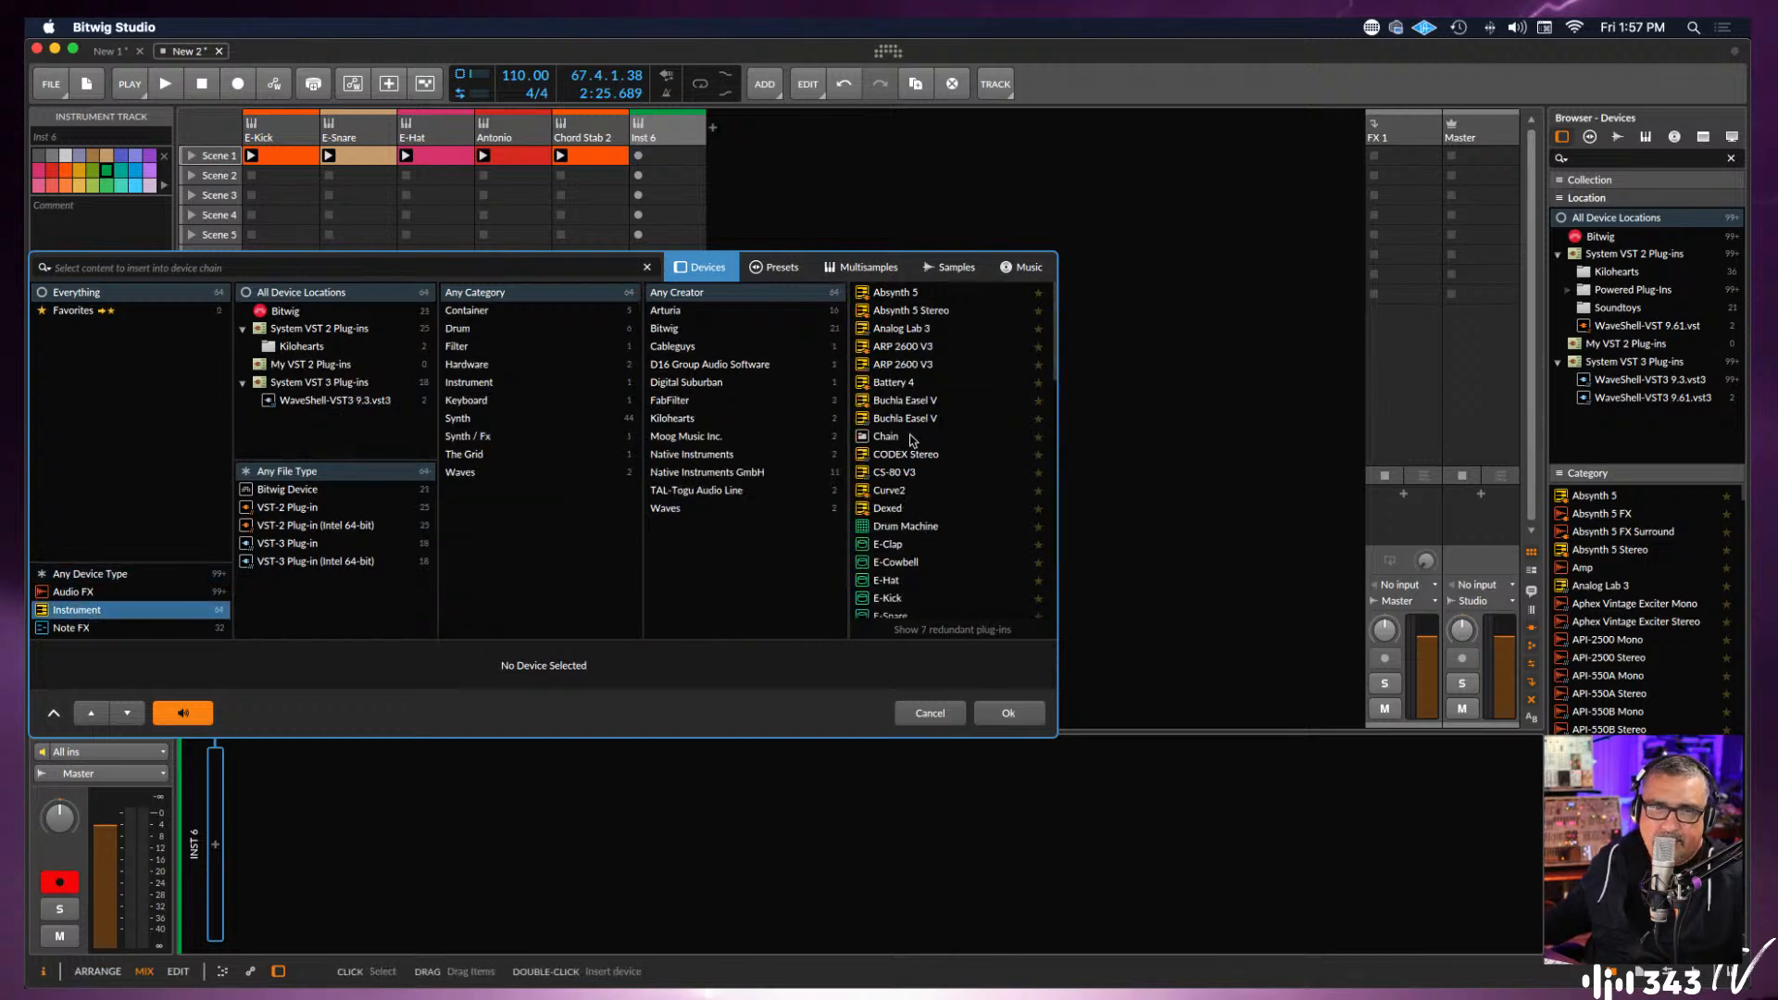
left_click(287, 311)
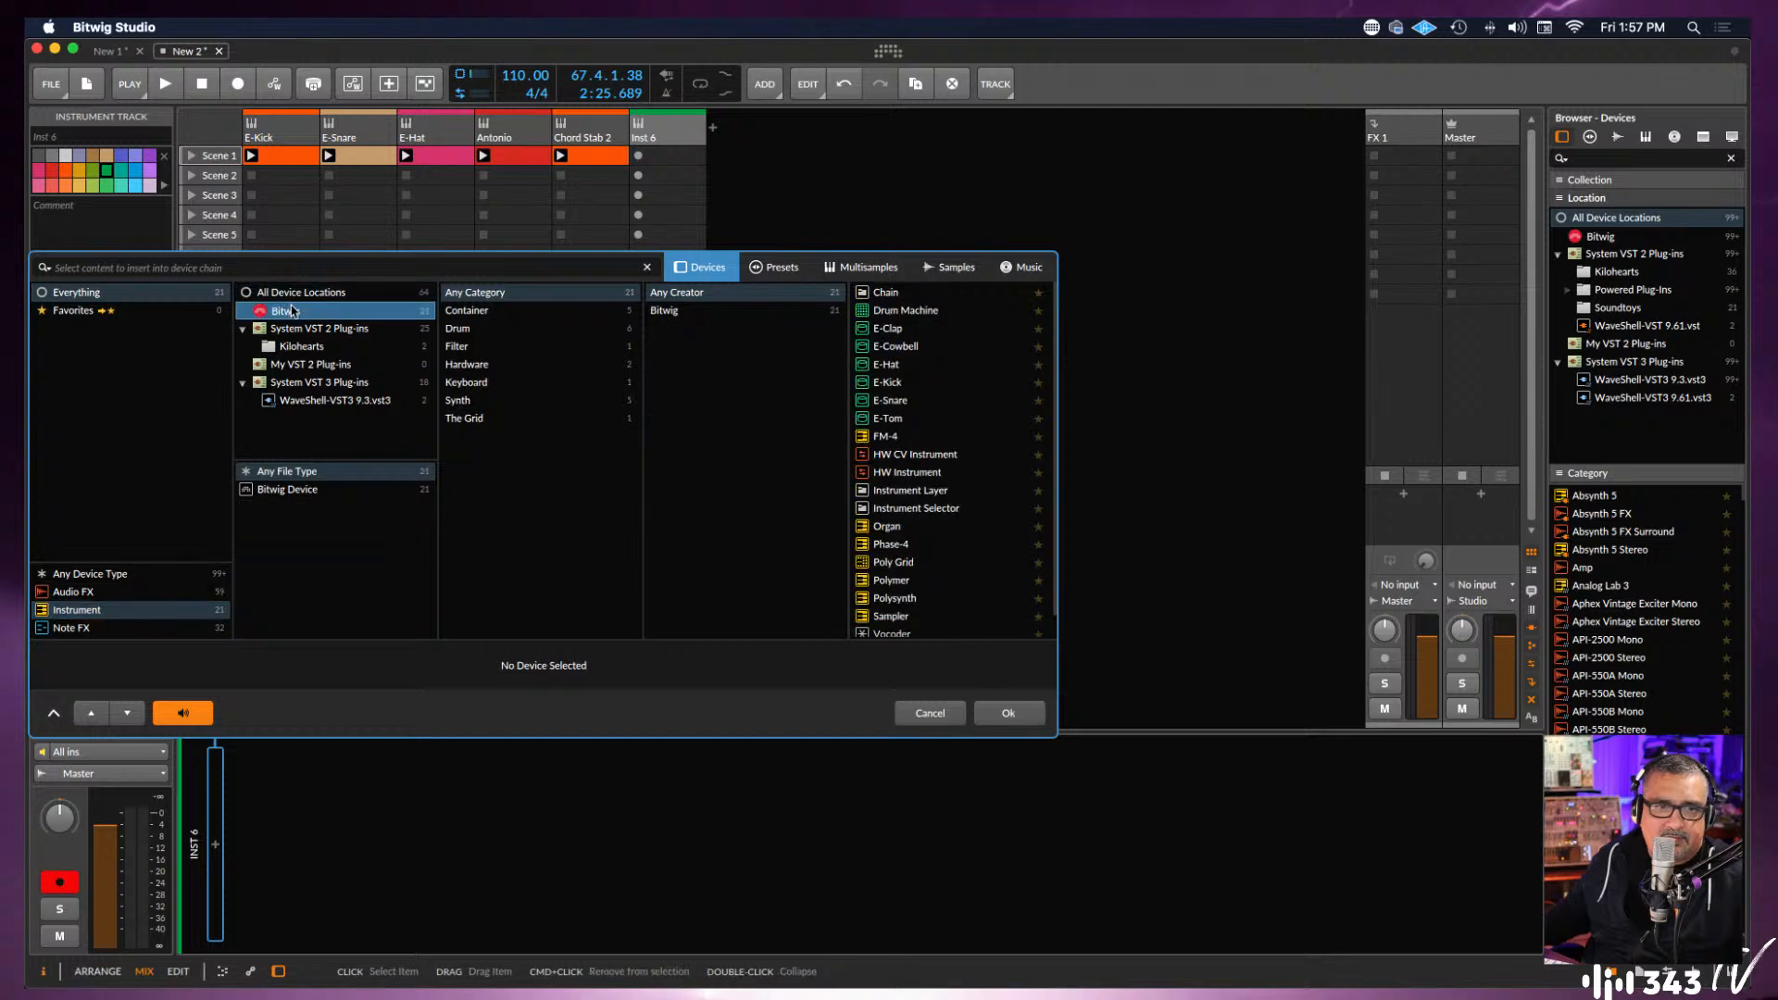
scroll(912, 551, "down", 1)
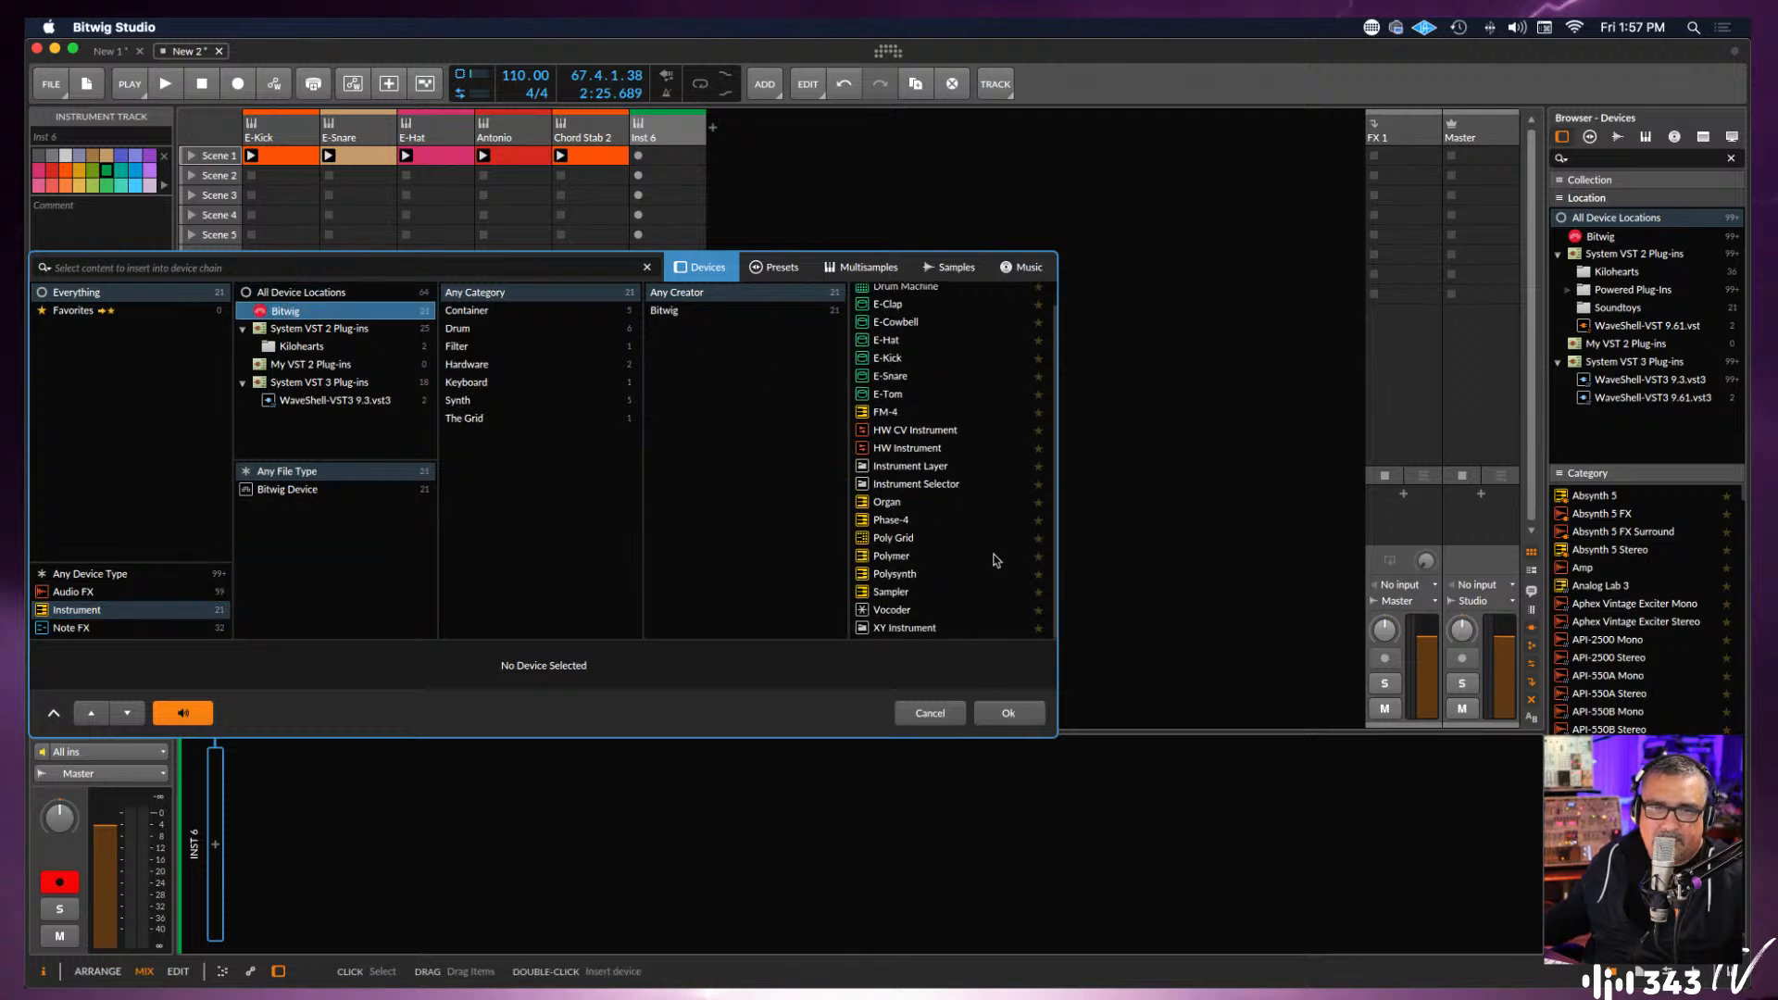
left_click(896, 524)
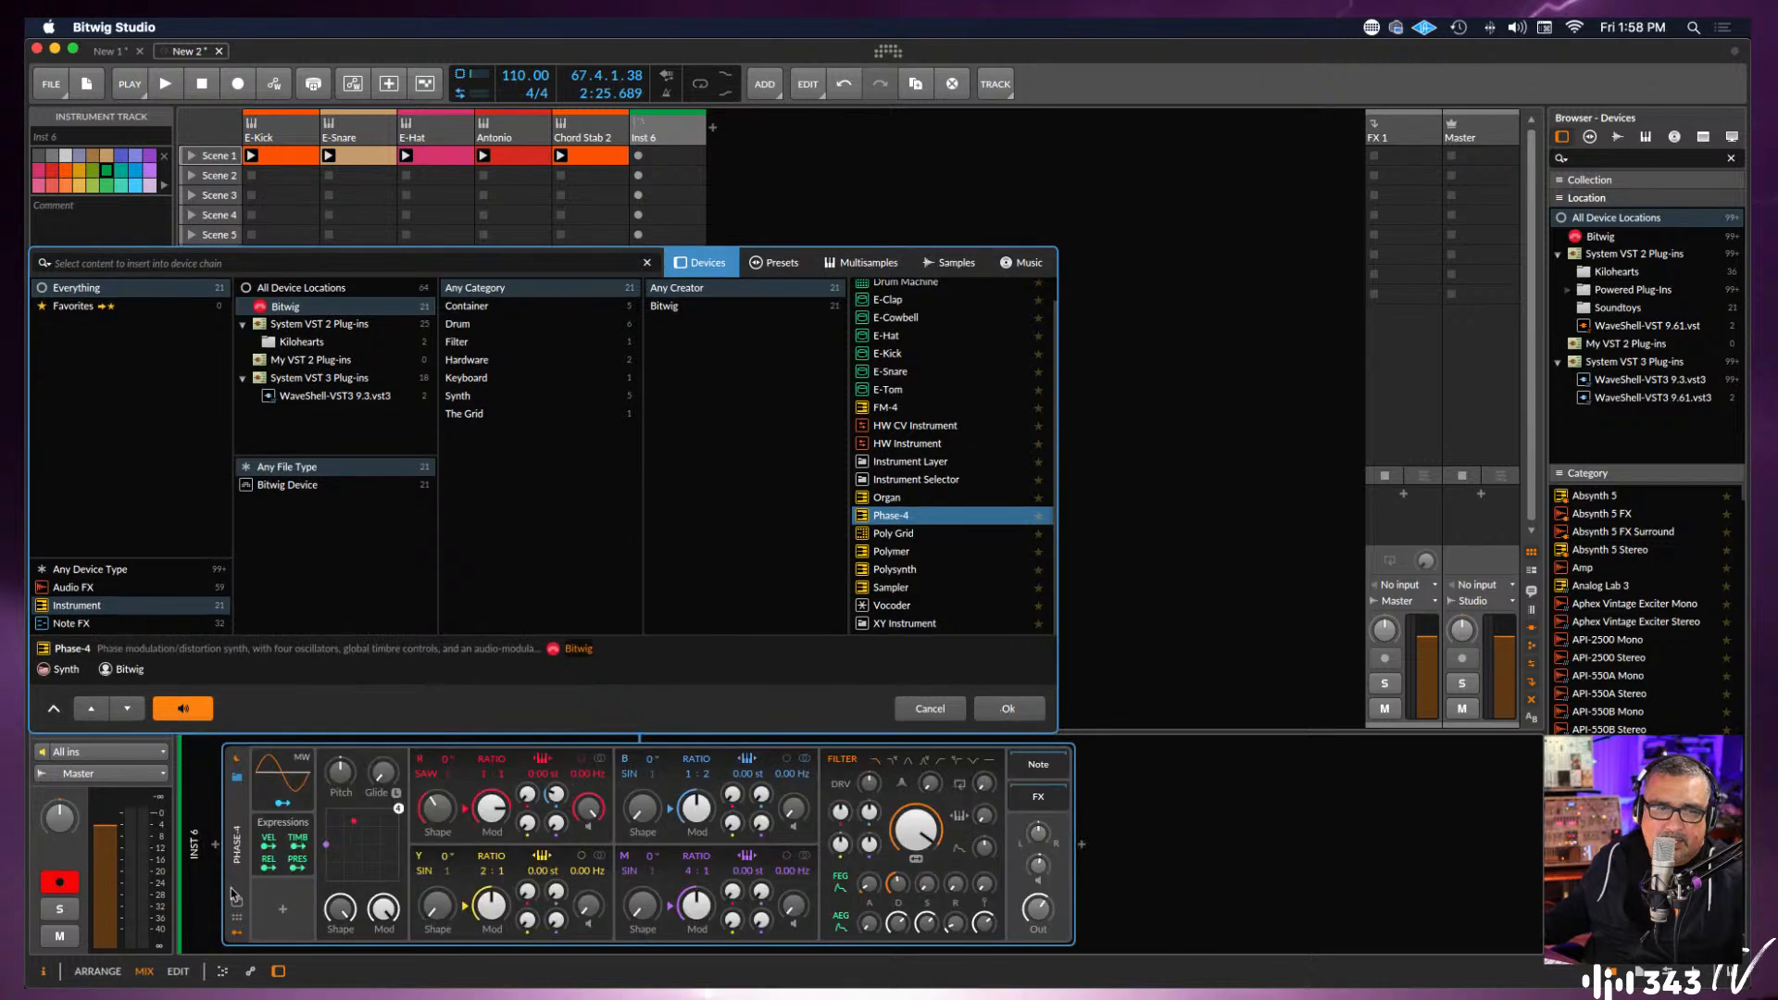
key("Return")
Show Phase-4's remote controls, set Shape to 61.5 %, and lower the modulation amount and filter frequency.
left_click(237, 918)
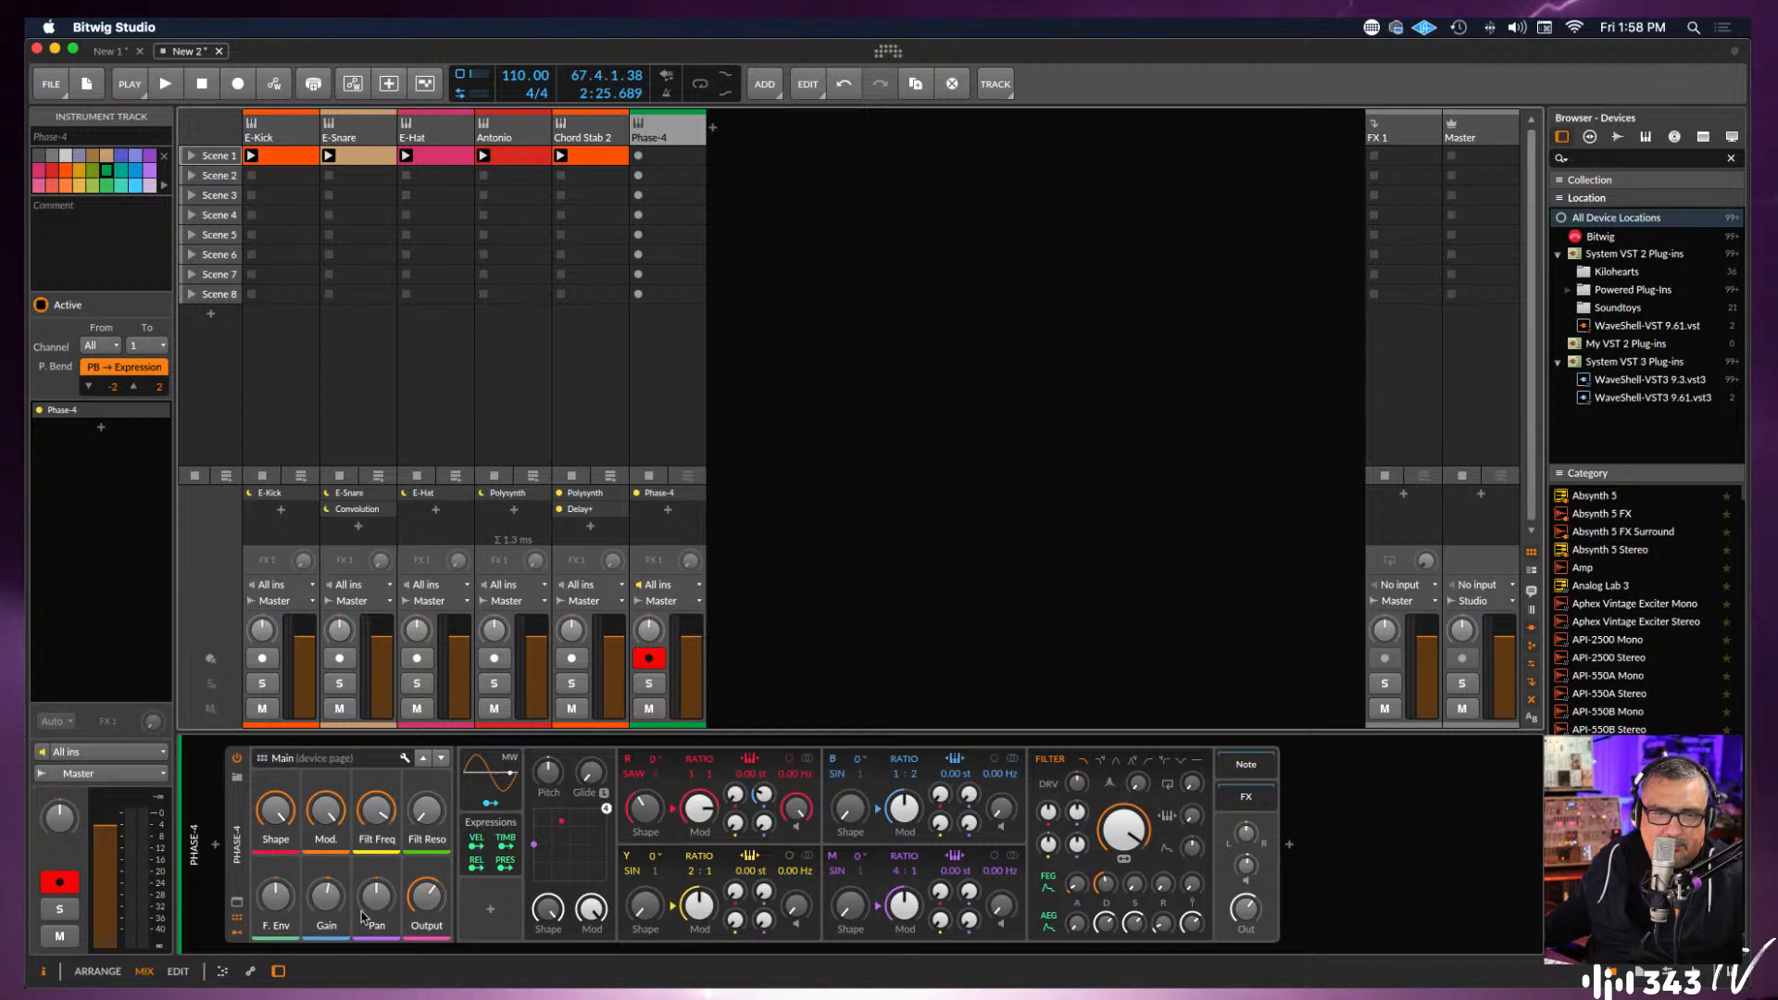
left_click(274, 817)
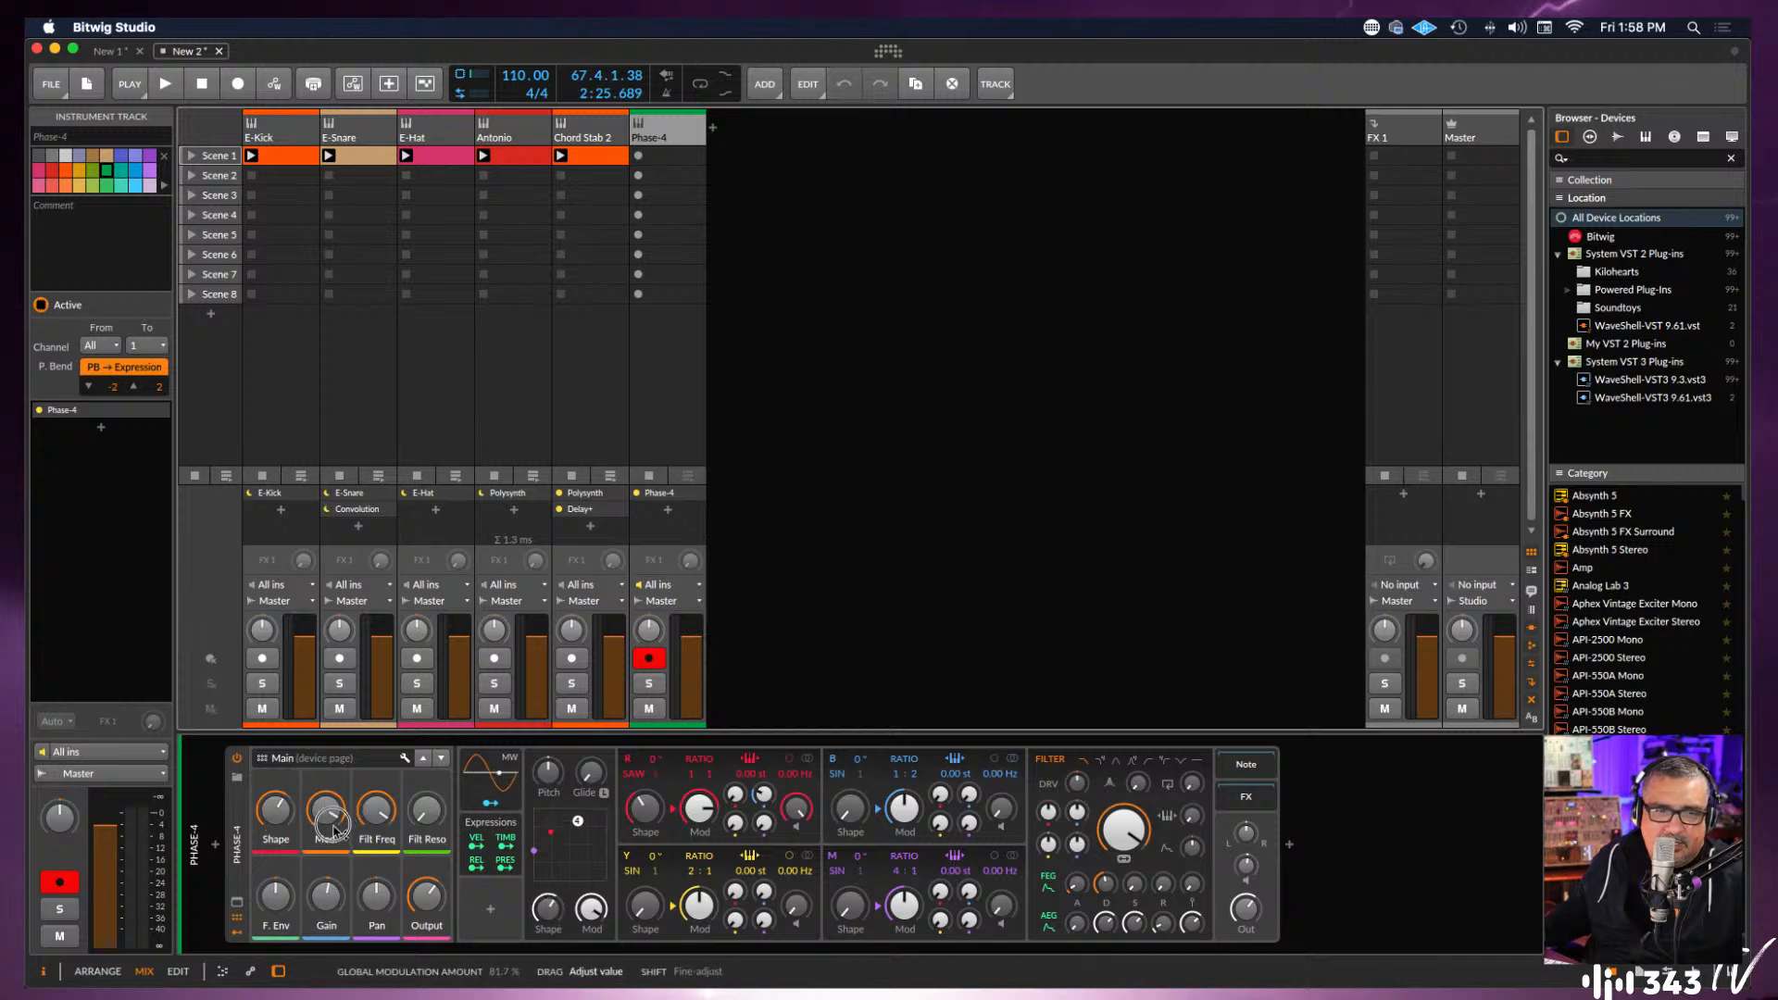
left_click_drag(328, 811, 332, 827)
left_click(382, 812)
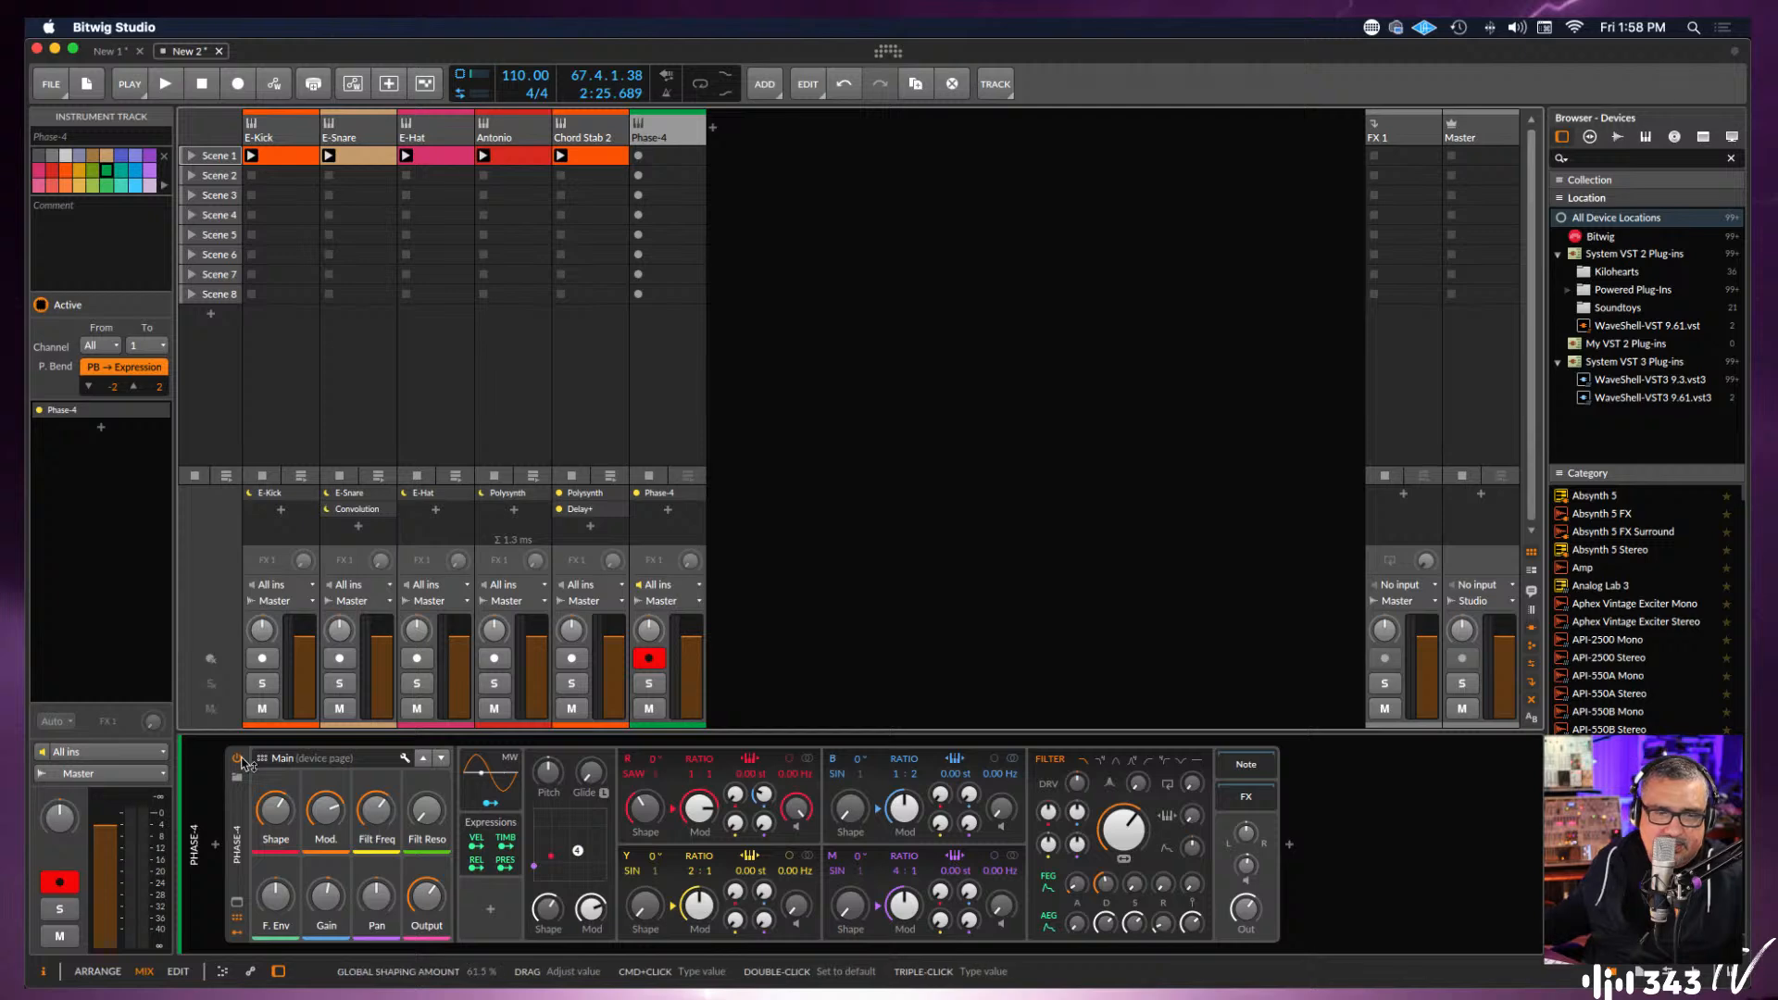
Hide and show Phase-4's modulators again, and add a Note Counter modulator to the synth.
left_click(279, 850)
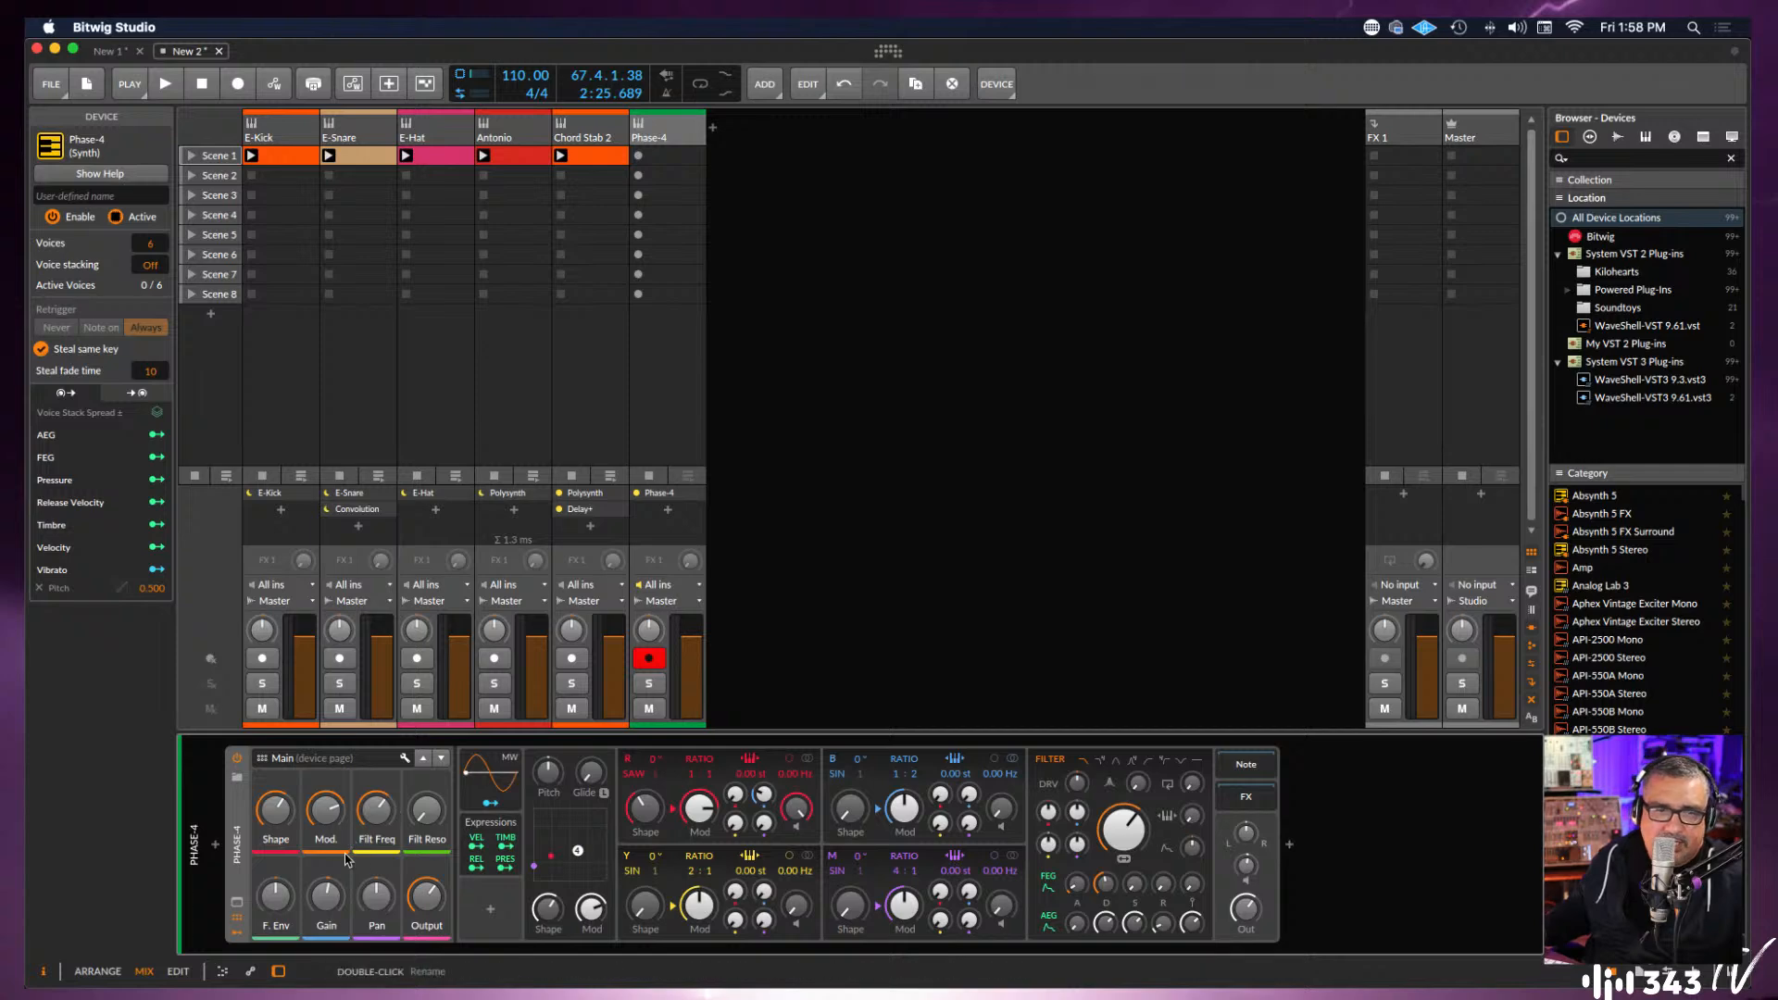
left_click(244, 938)
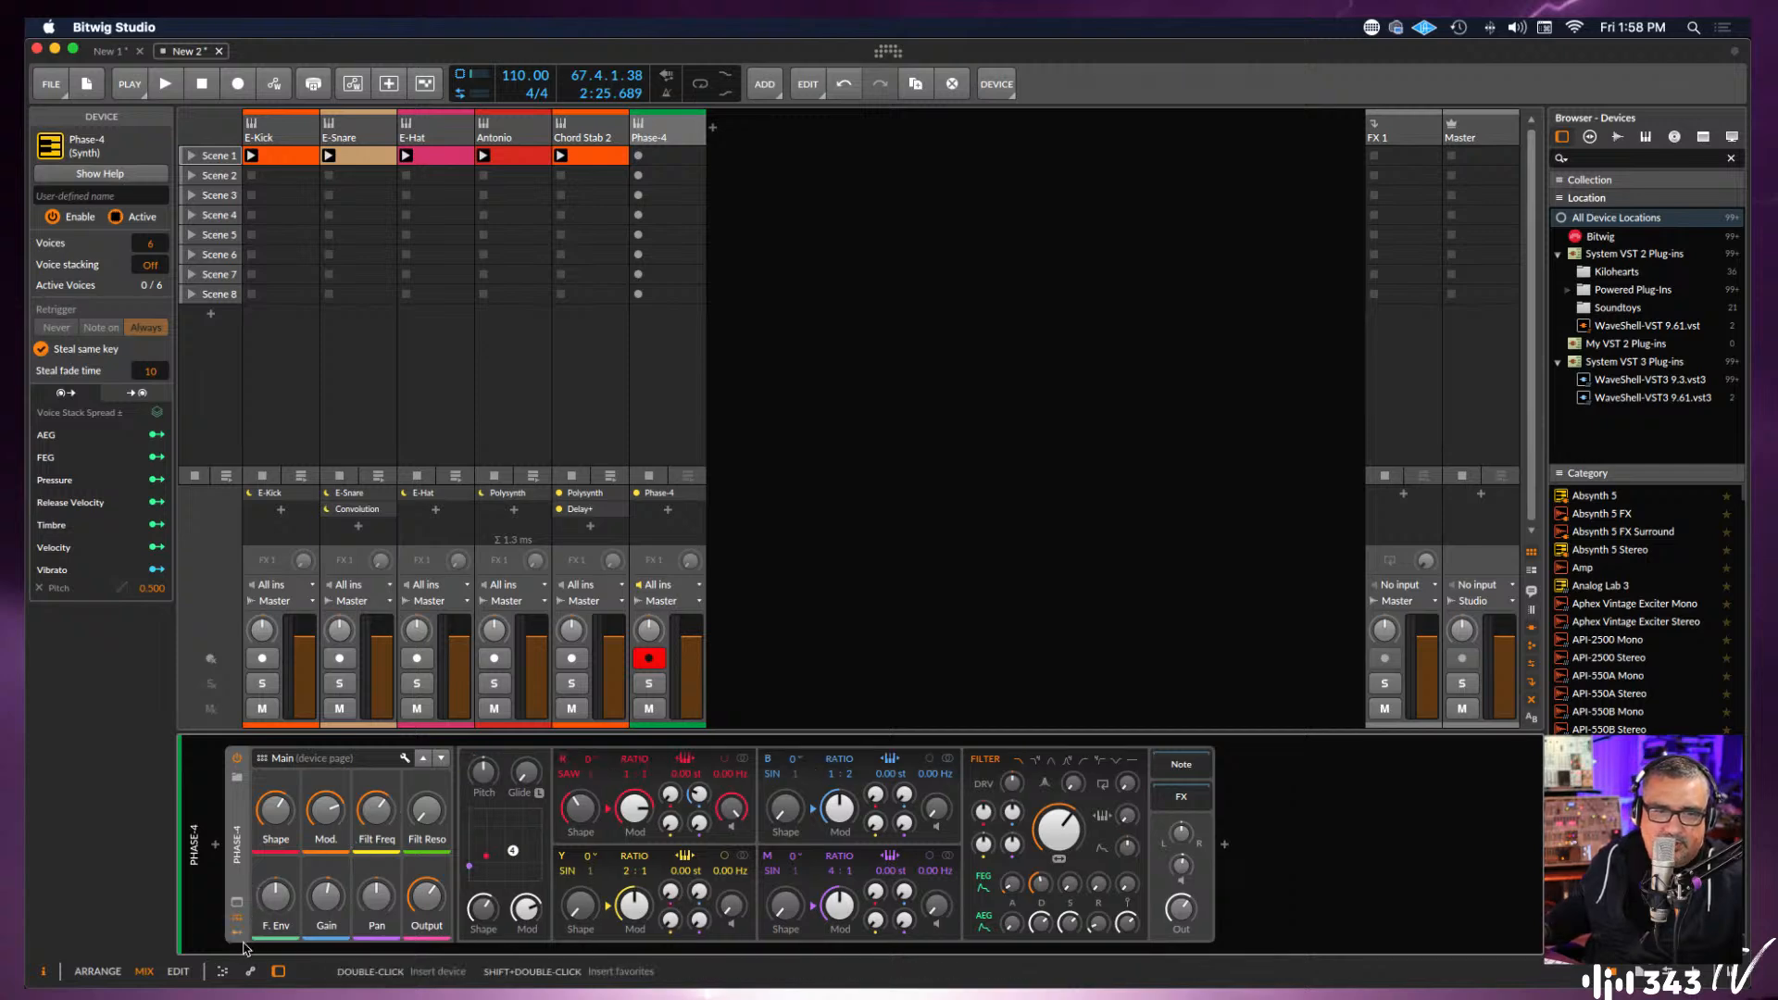
left_click(243, 939)
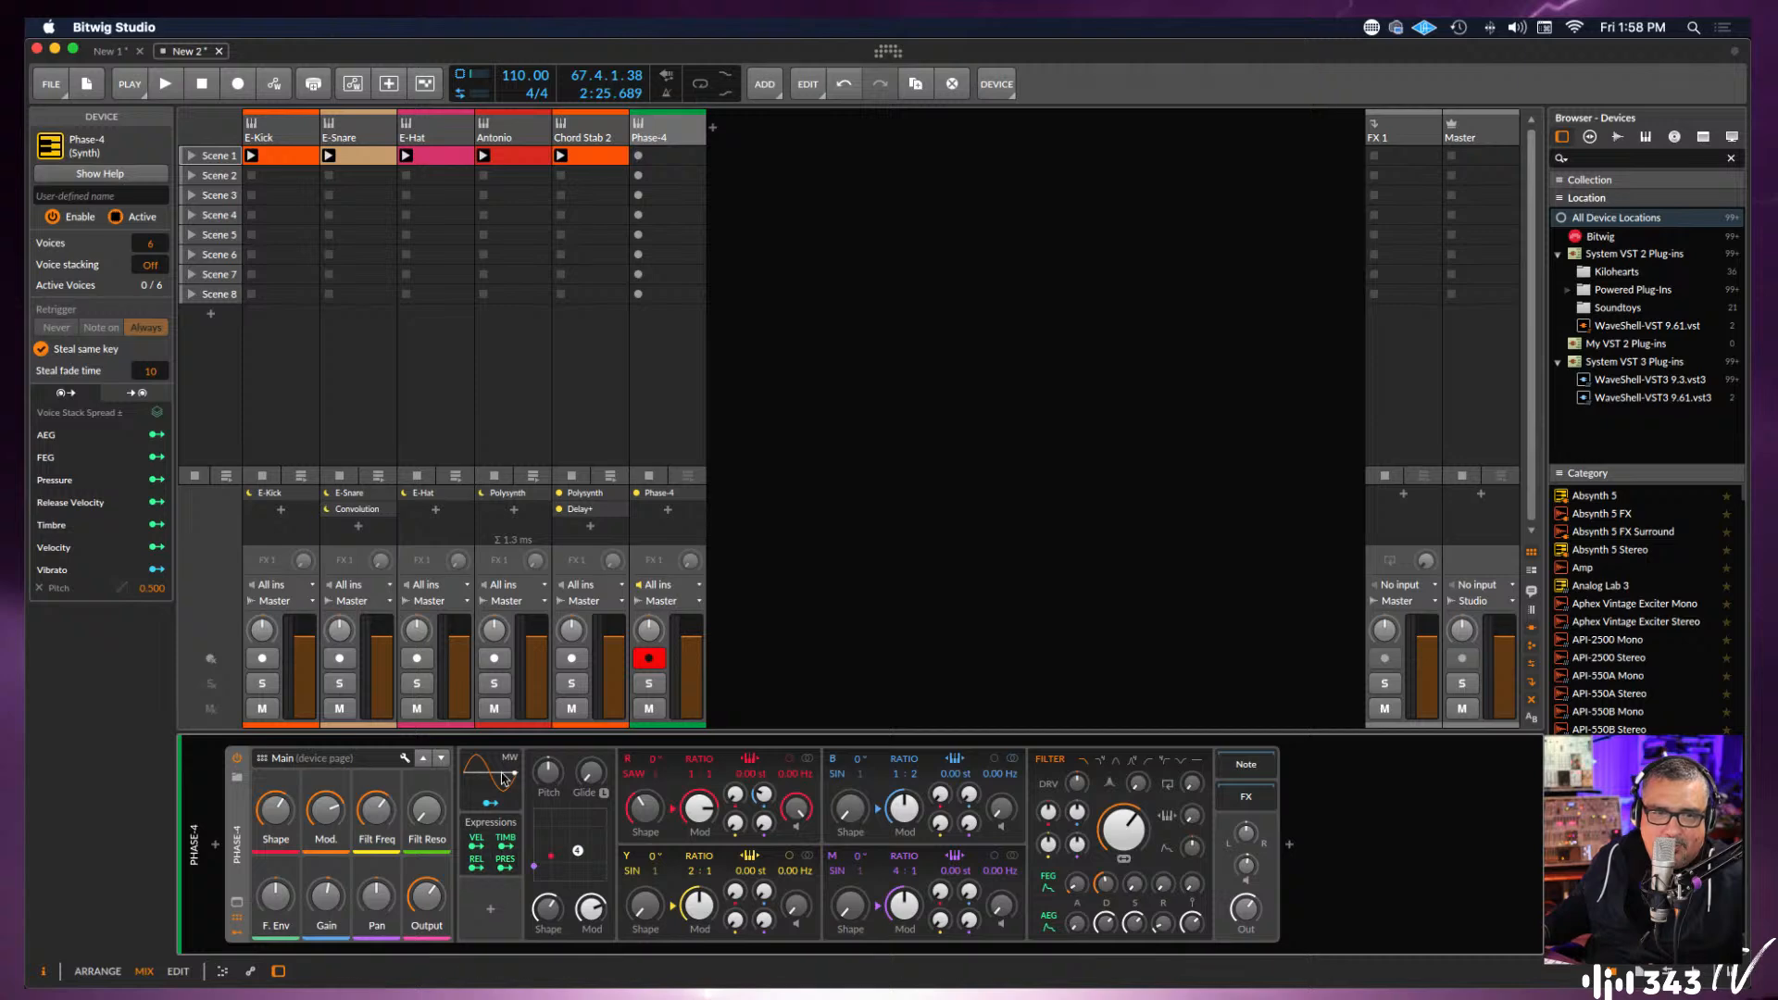
left_click(491, 912)
left_click(504, 685)
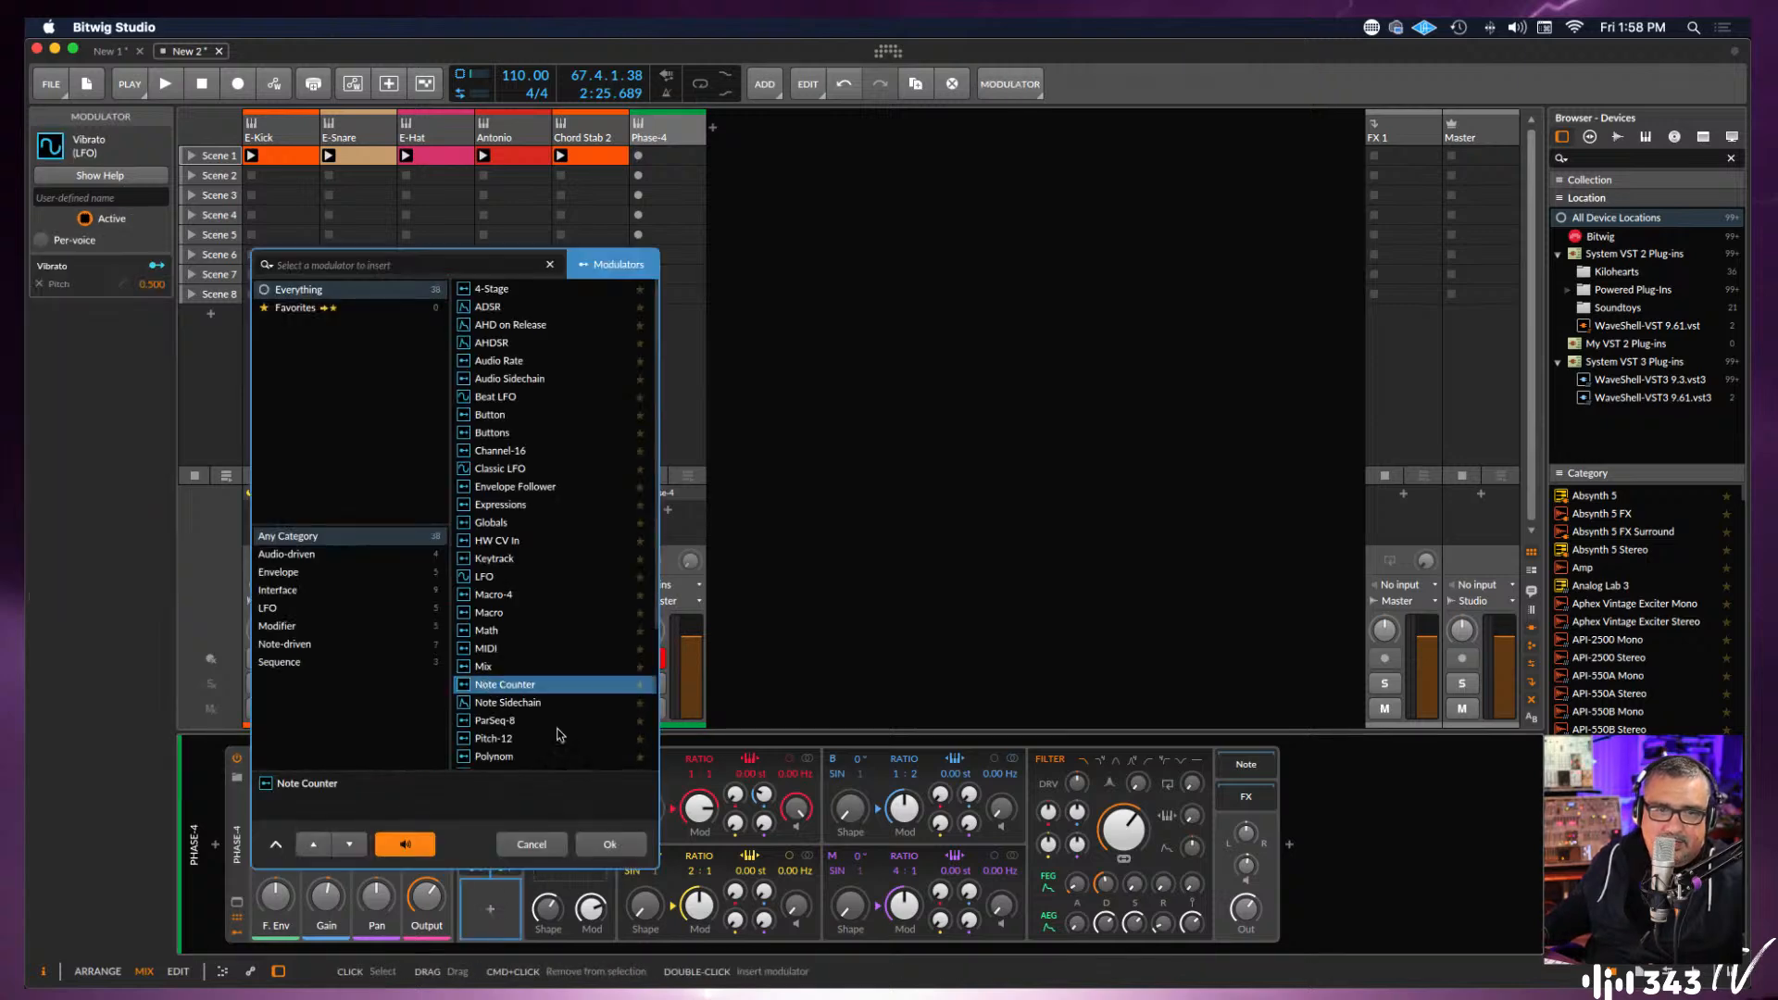
left_click(613, 848)
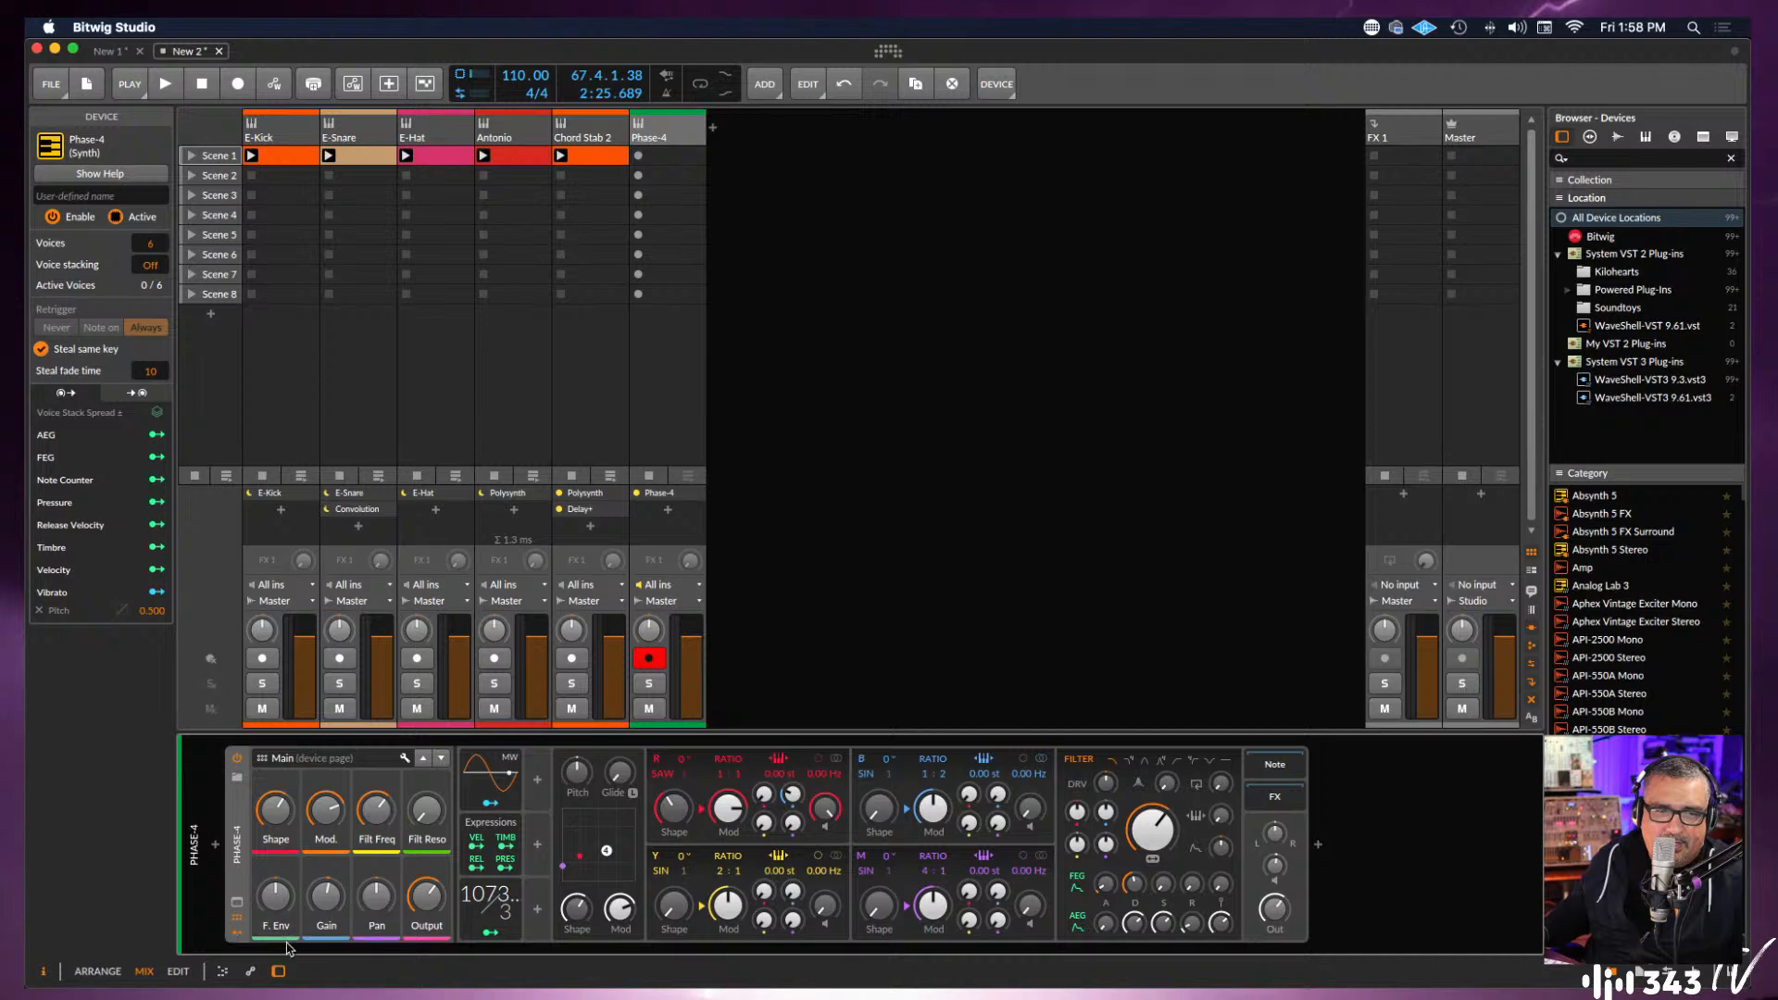
Look at Phase-4's expanded device view and its preset browser, closing both without choosing a preset.
left_click(237, 903)
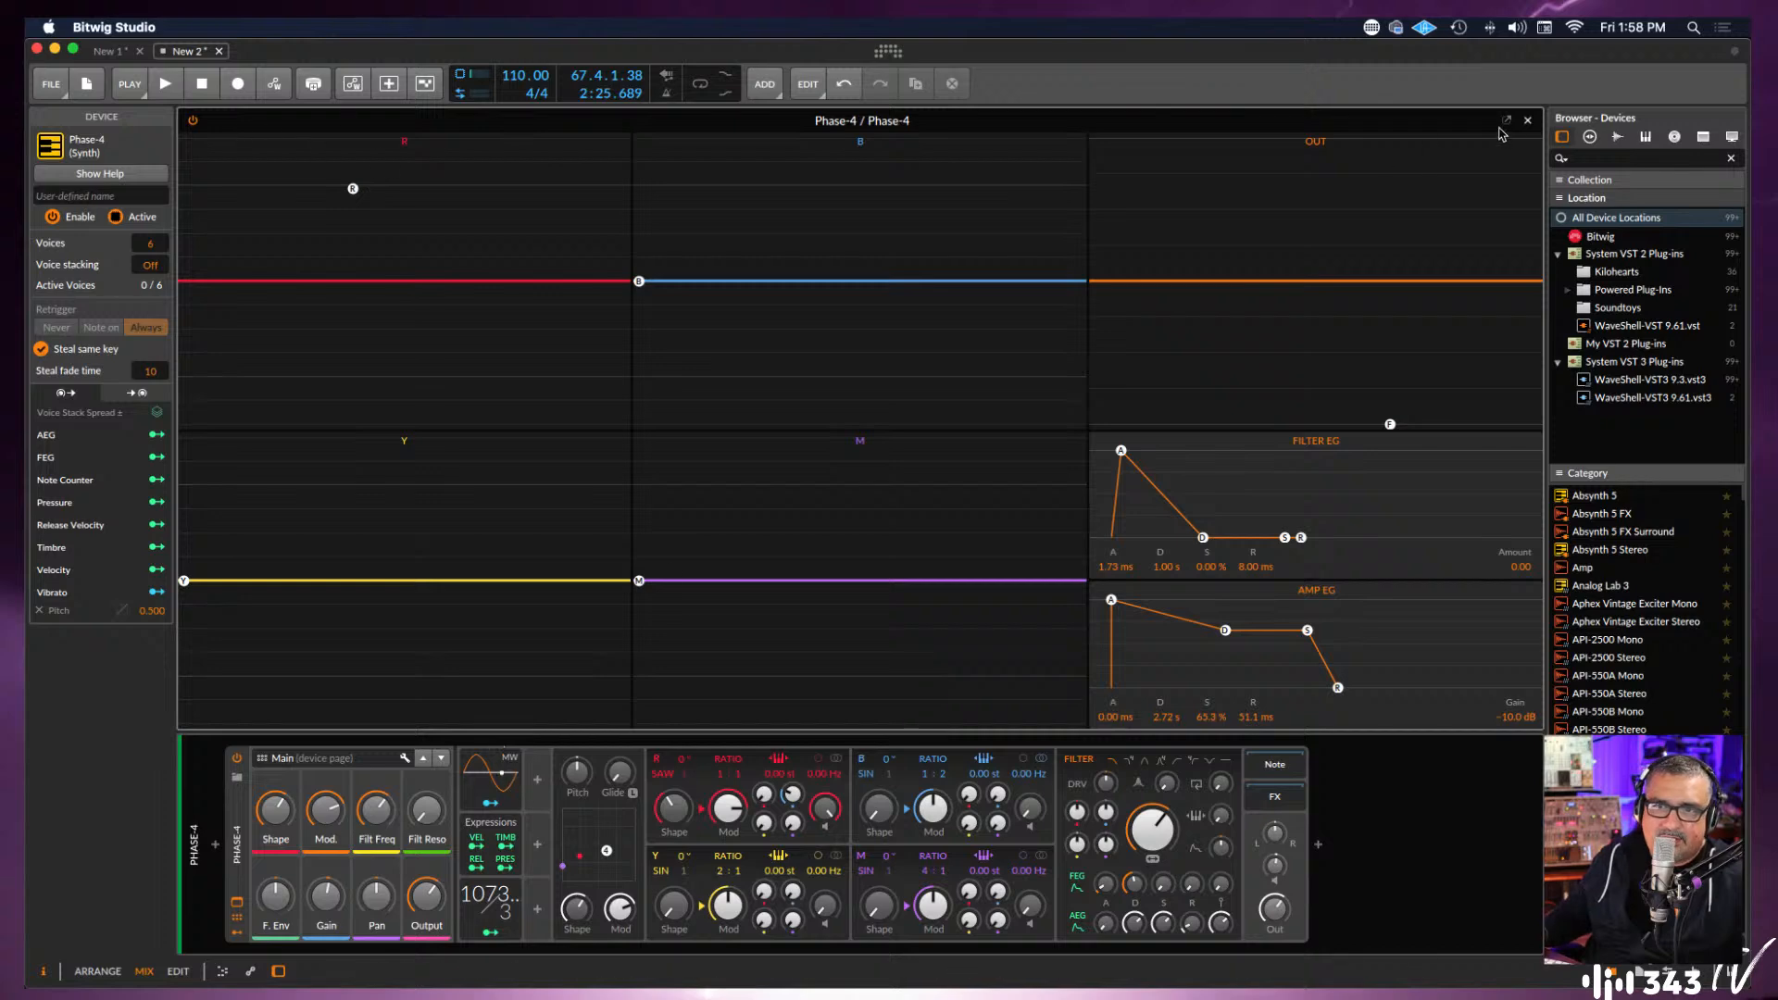
left_click(1528, 121)
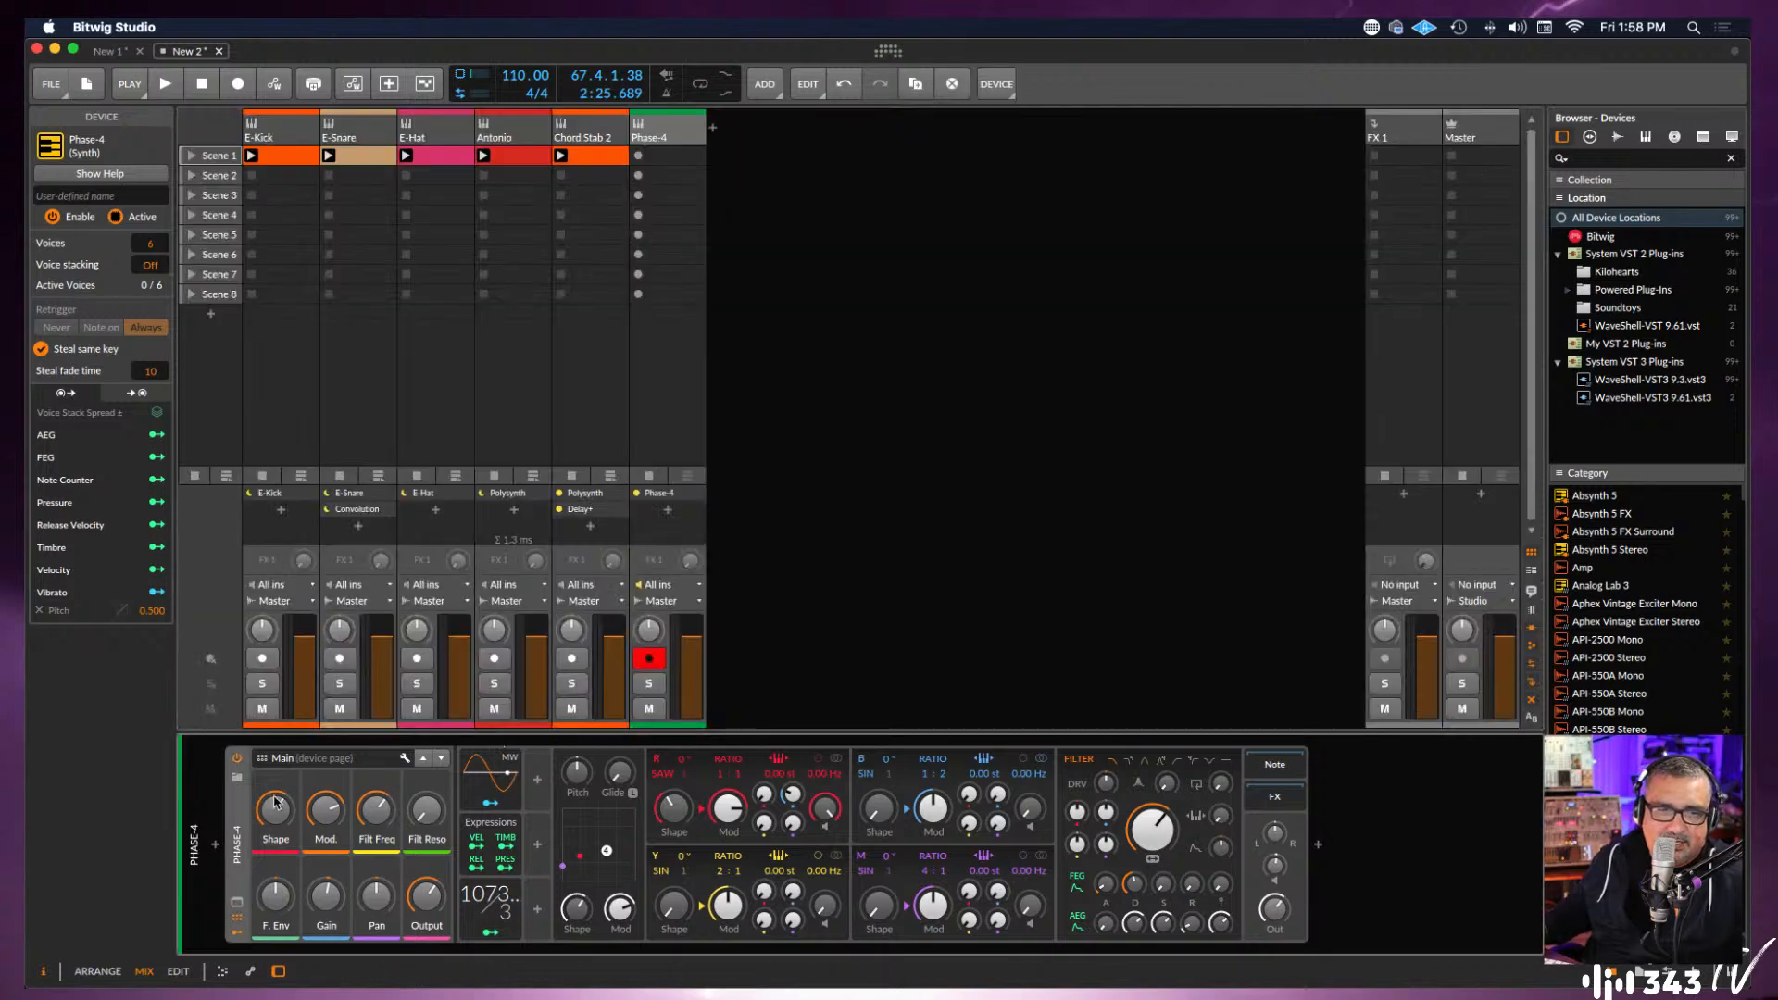
left_click(237, 778)
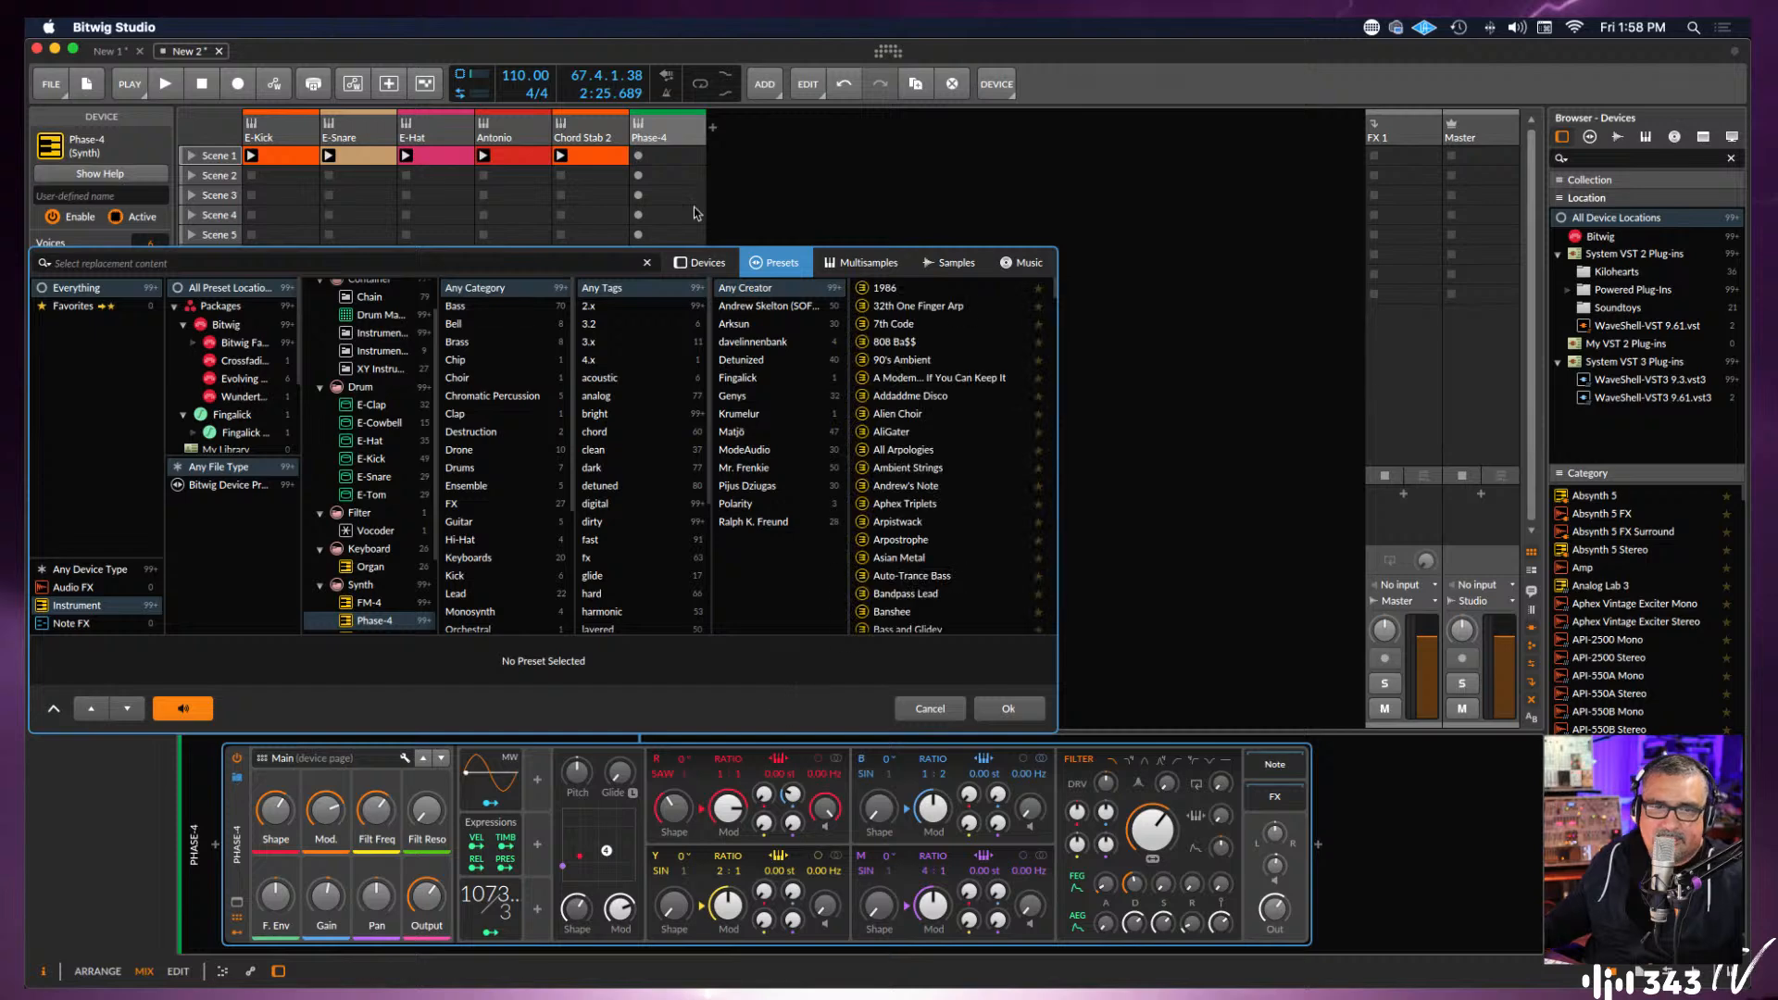
left_click(929, 710)
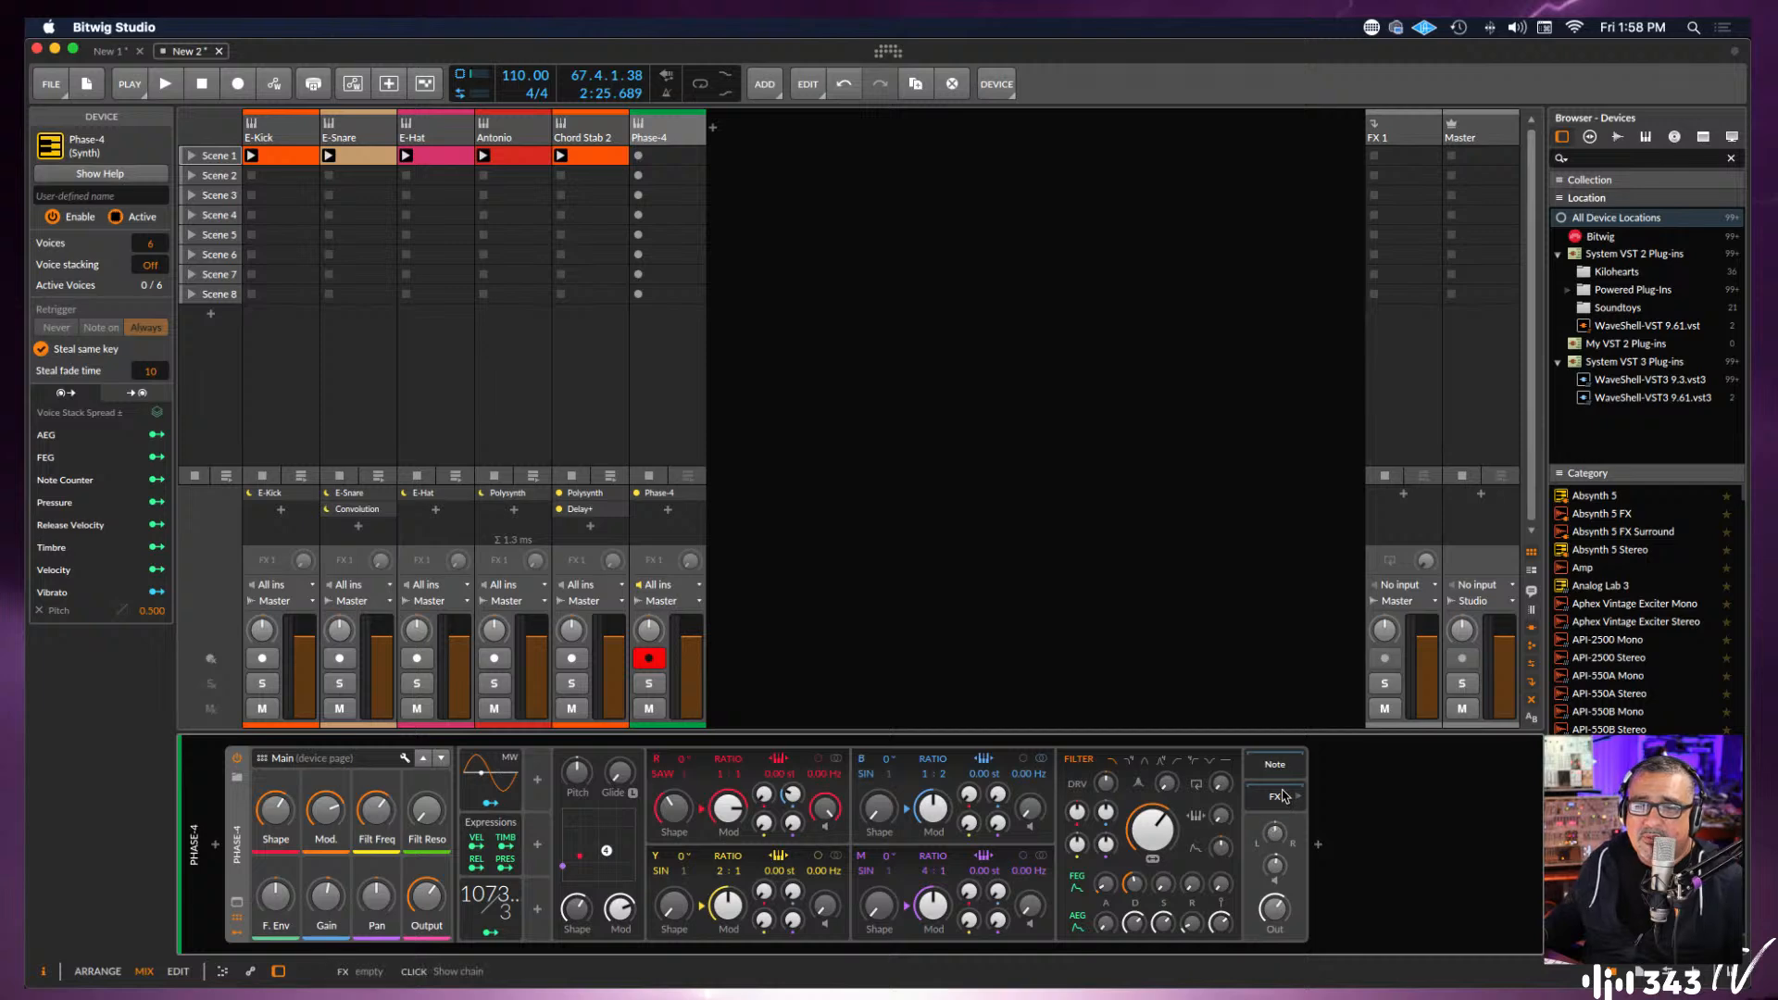
Insert Bitwig's Chorus into Phase-4's FX chain, after comparing the Instrument, Note FX and Audio FX device types.
left_click(1318, 844)
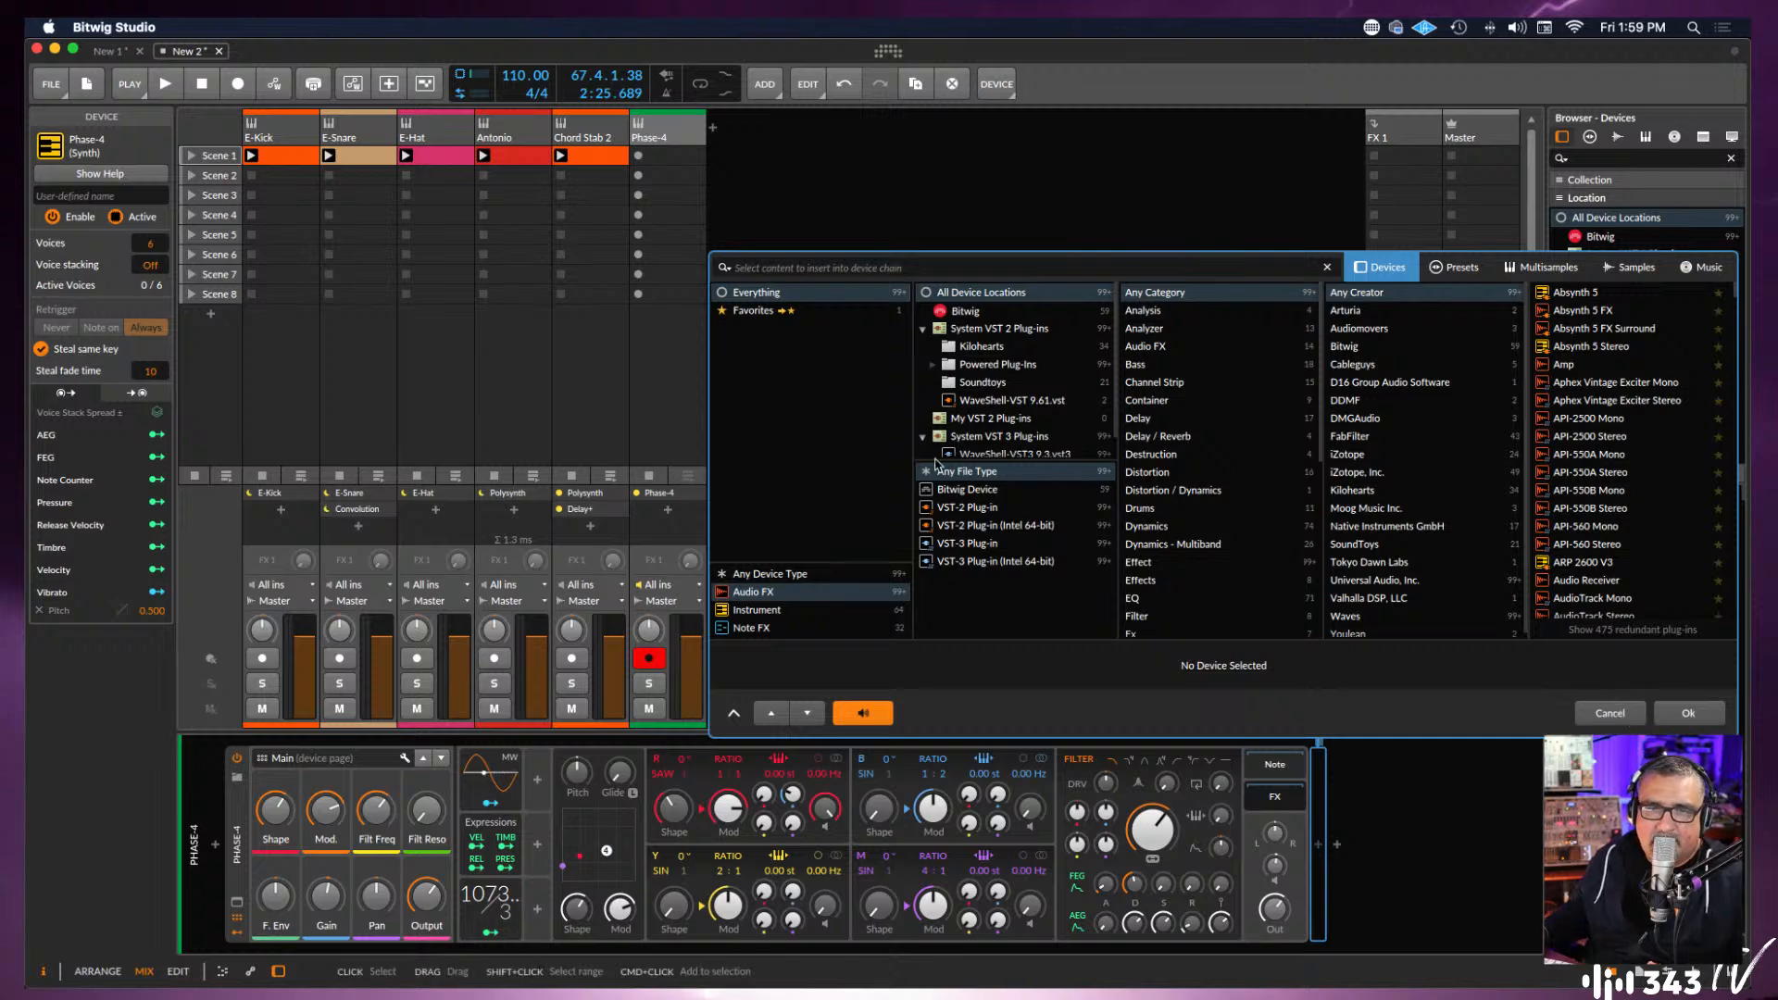
left_click(750, 611)
left_click(751, 628)
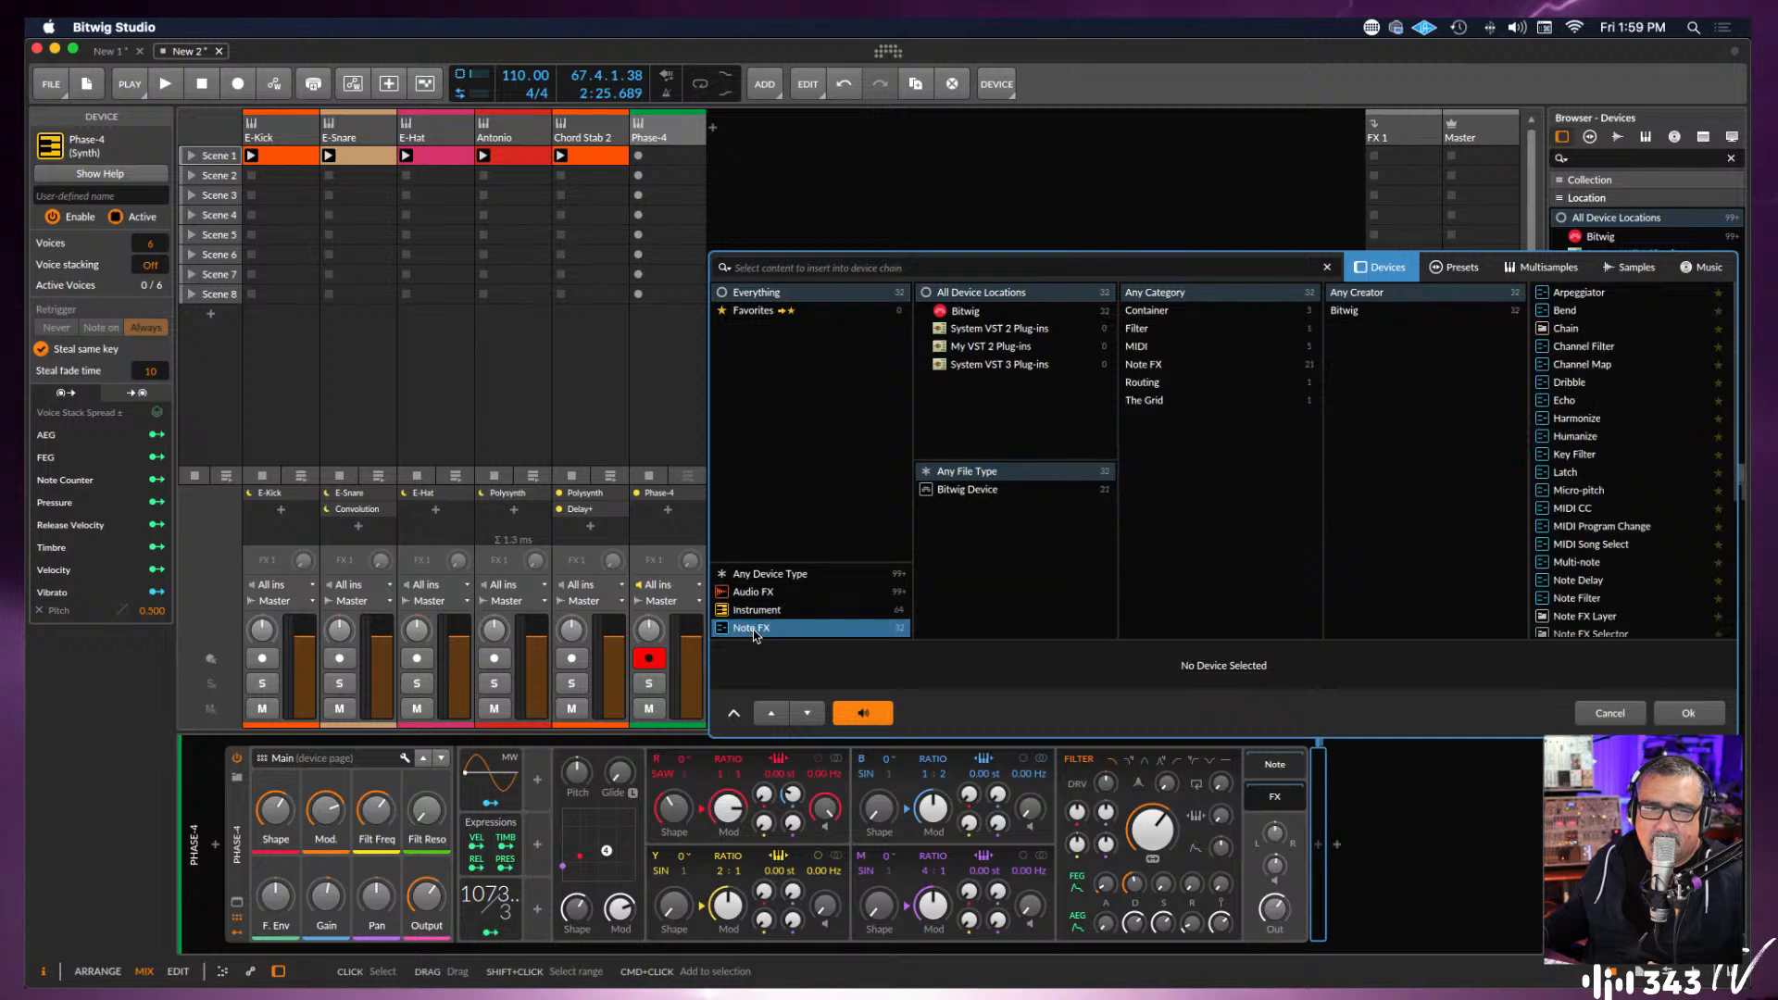
left_click(760, 595)
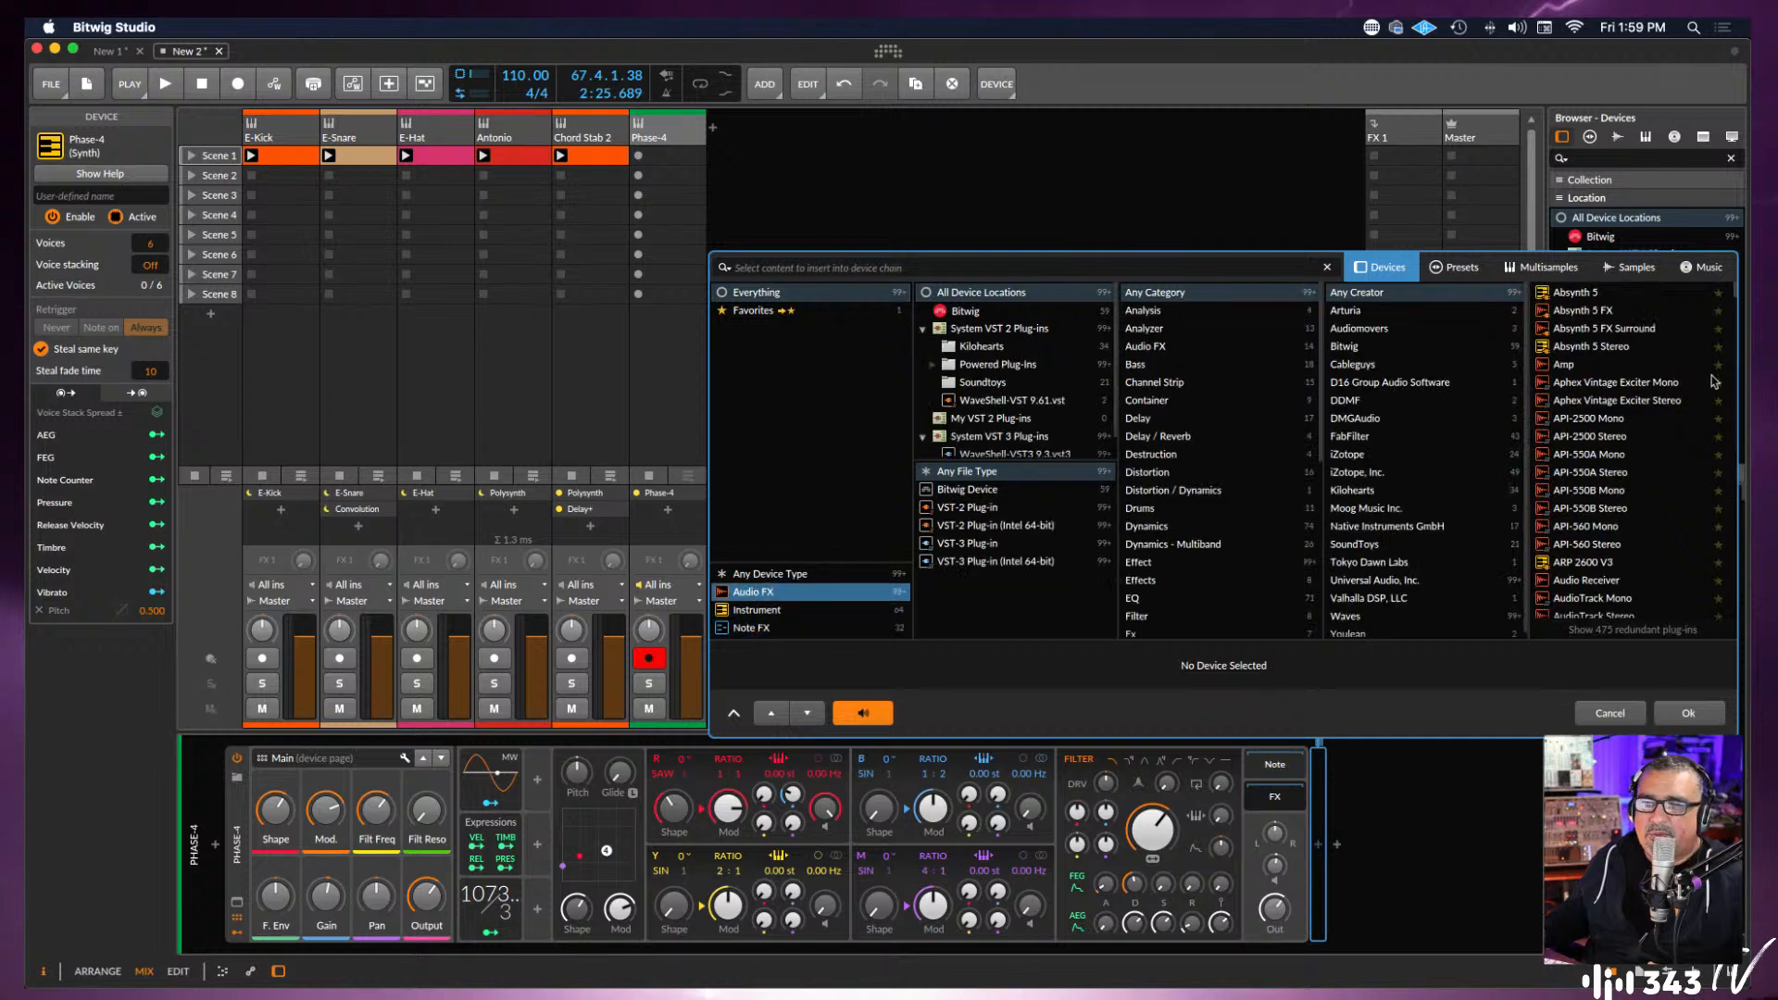
left_click(948, 313)
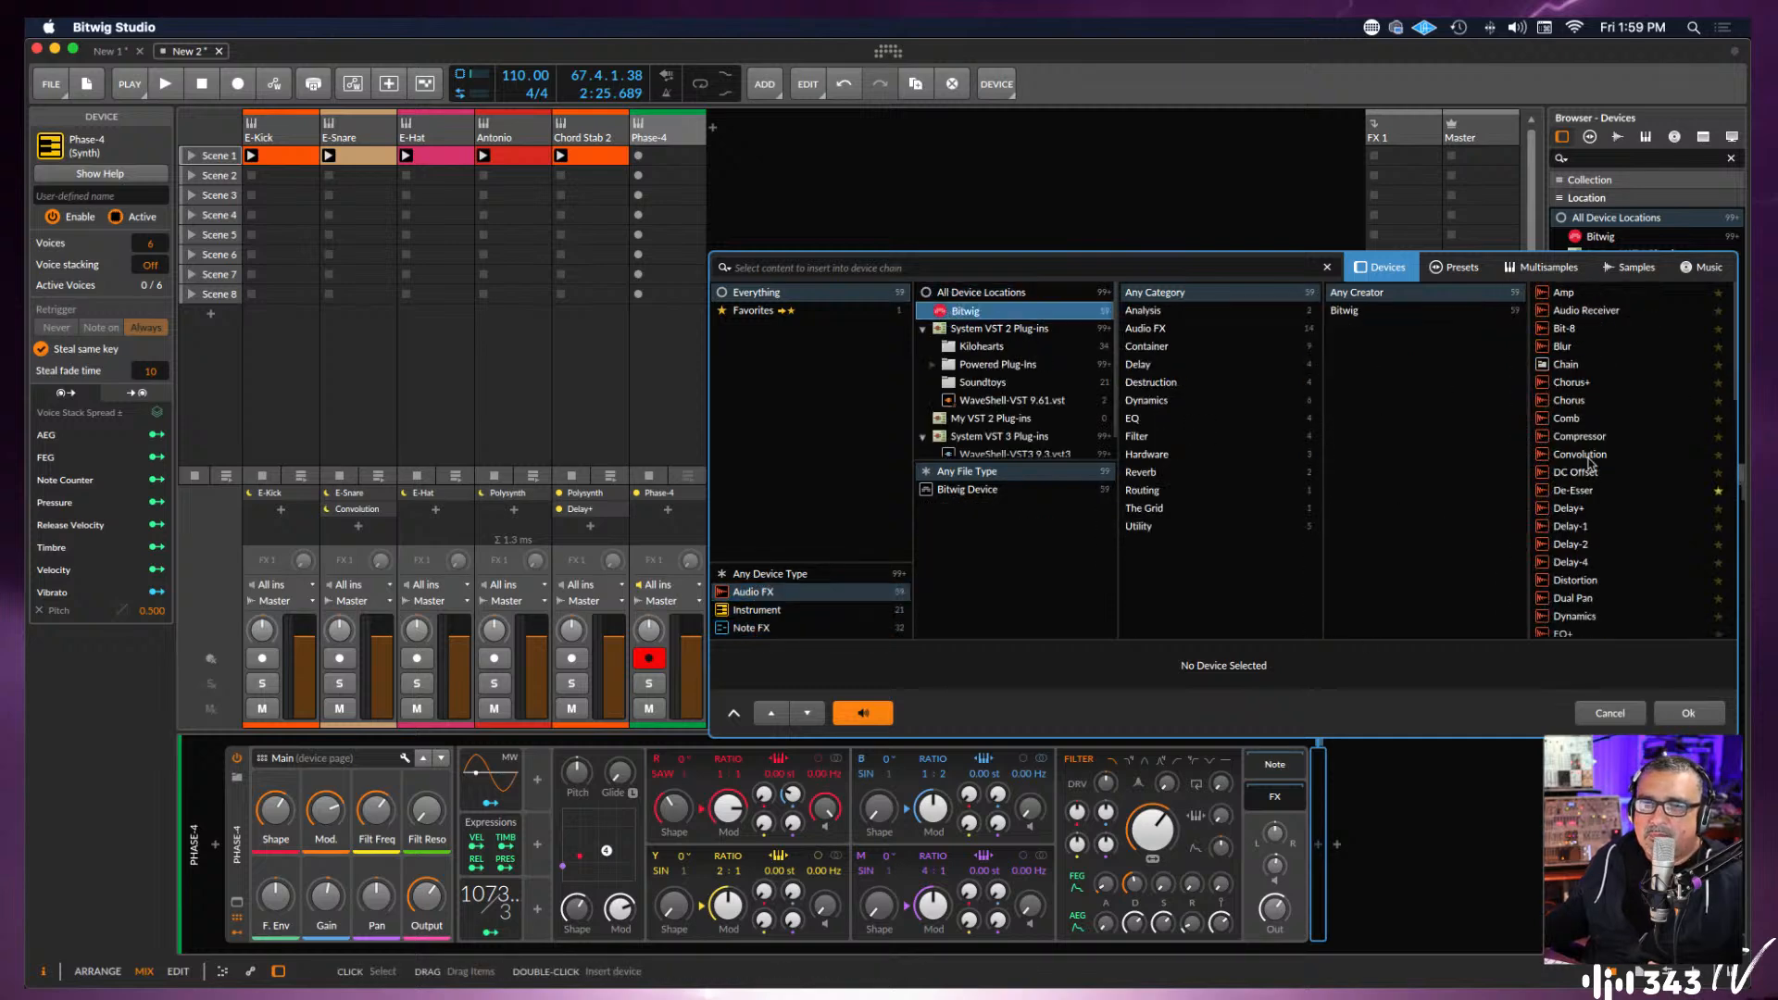
left_click(1578, 400)
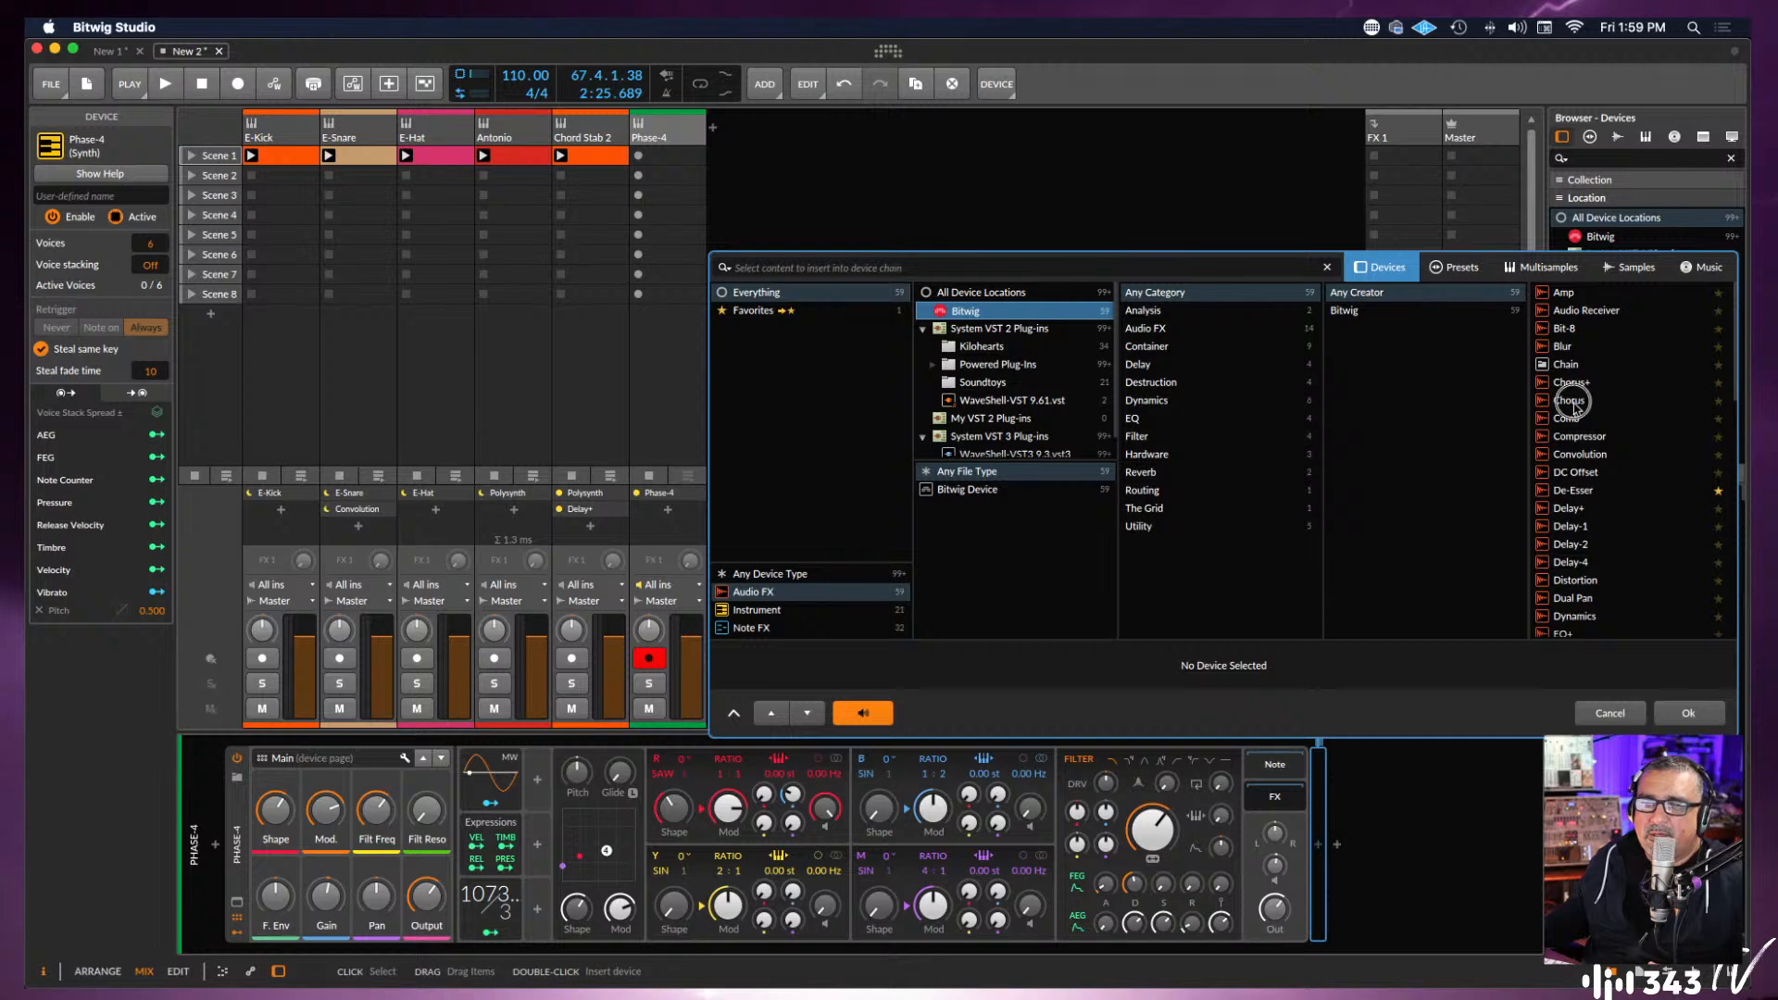
left_click(1687, 709)
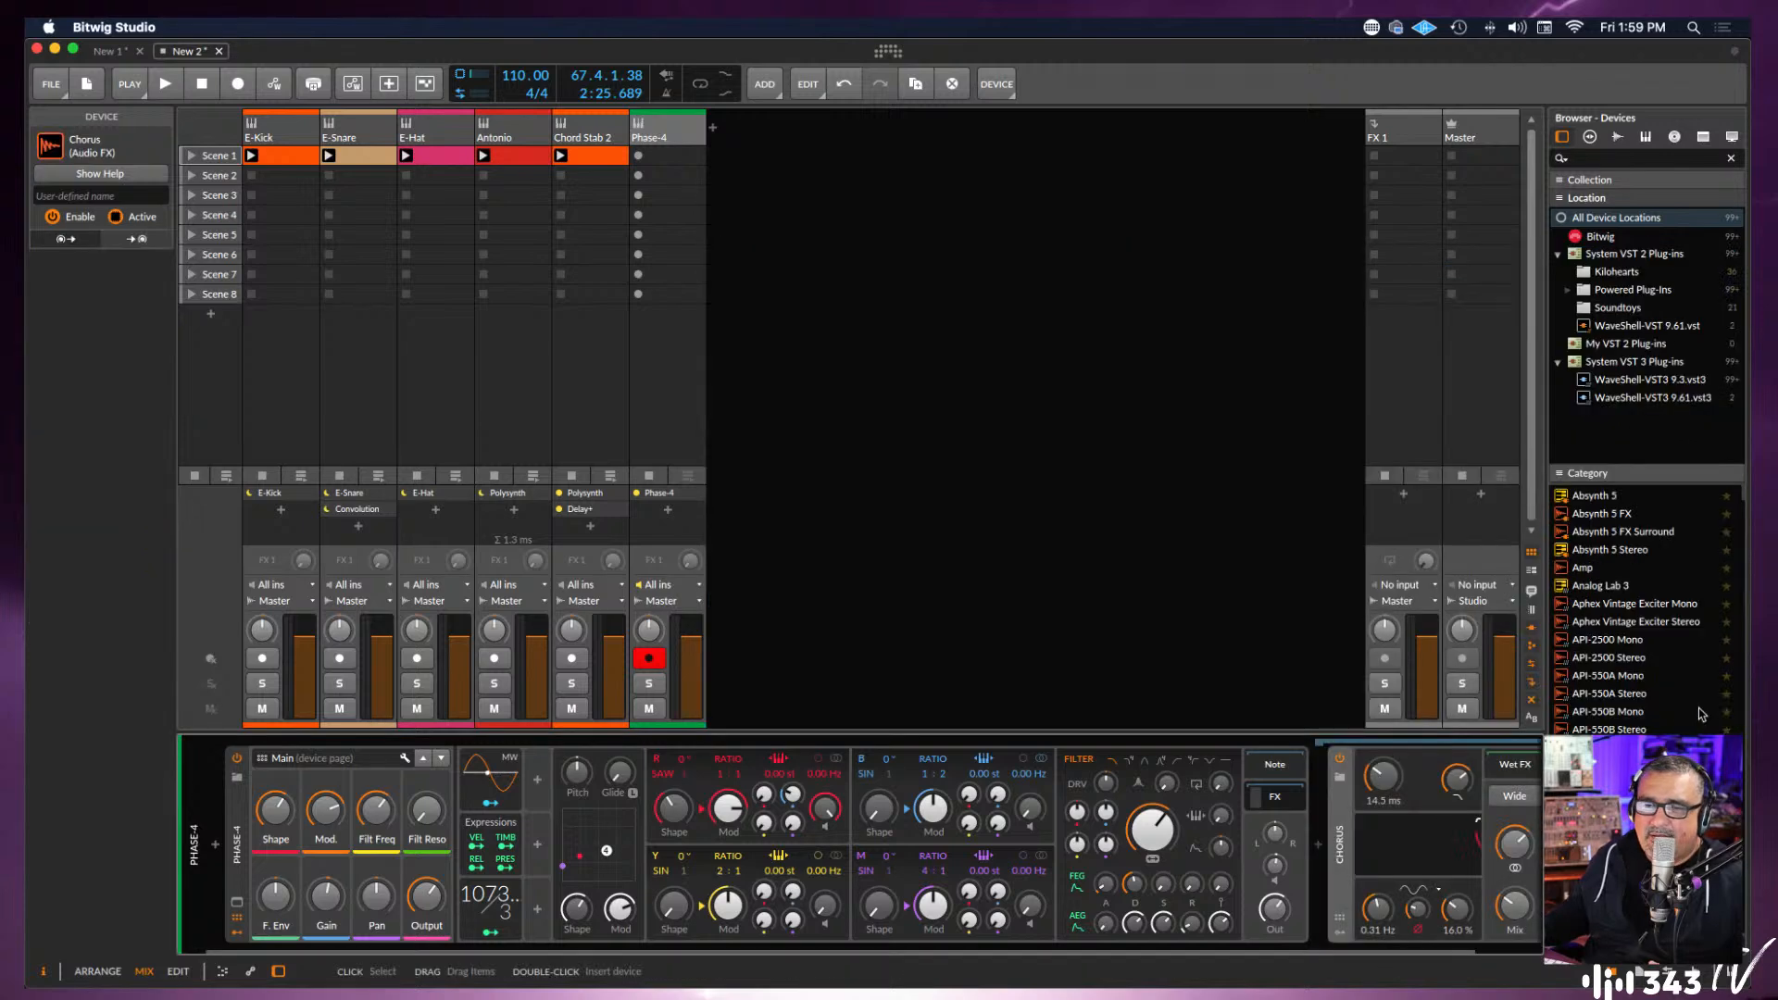
Check the insertion point before Chorus without adding a device, and collapse and reopen Phase-4's FX chain.
left_click_drag(1424, 948, 1504, 945)
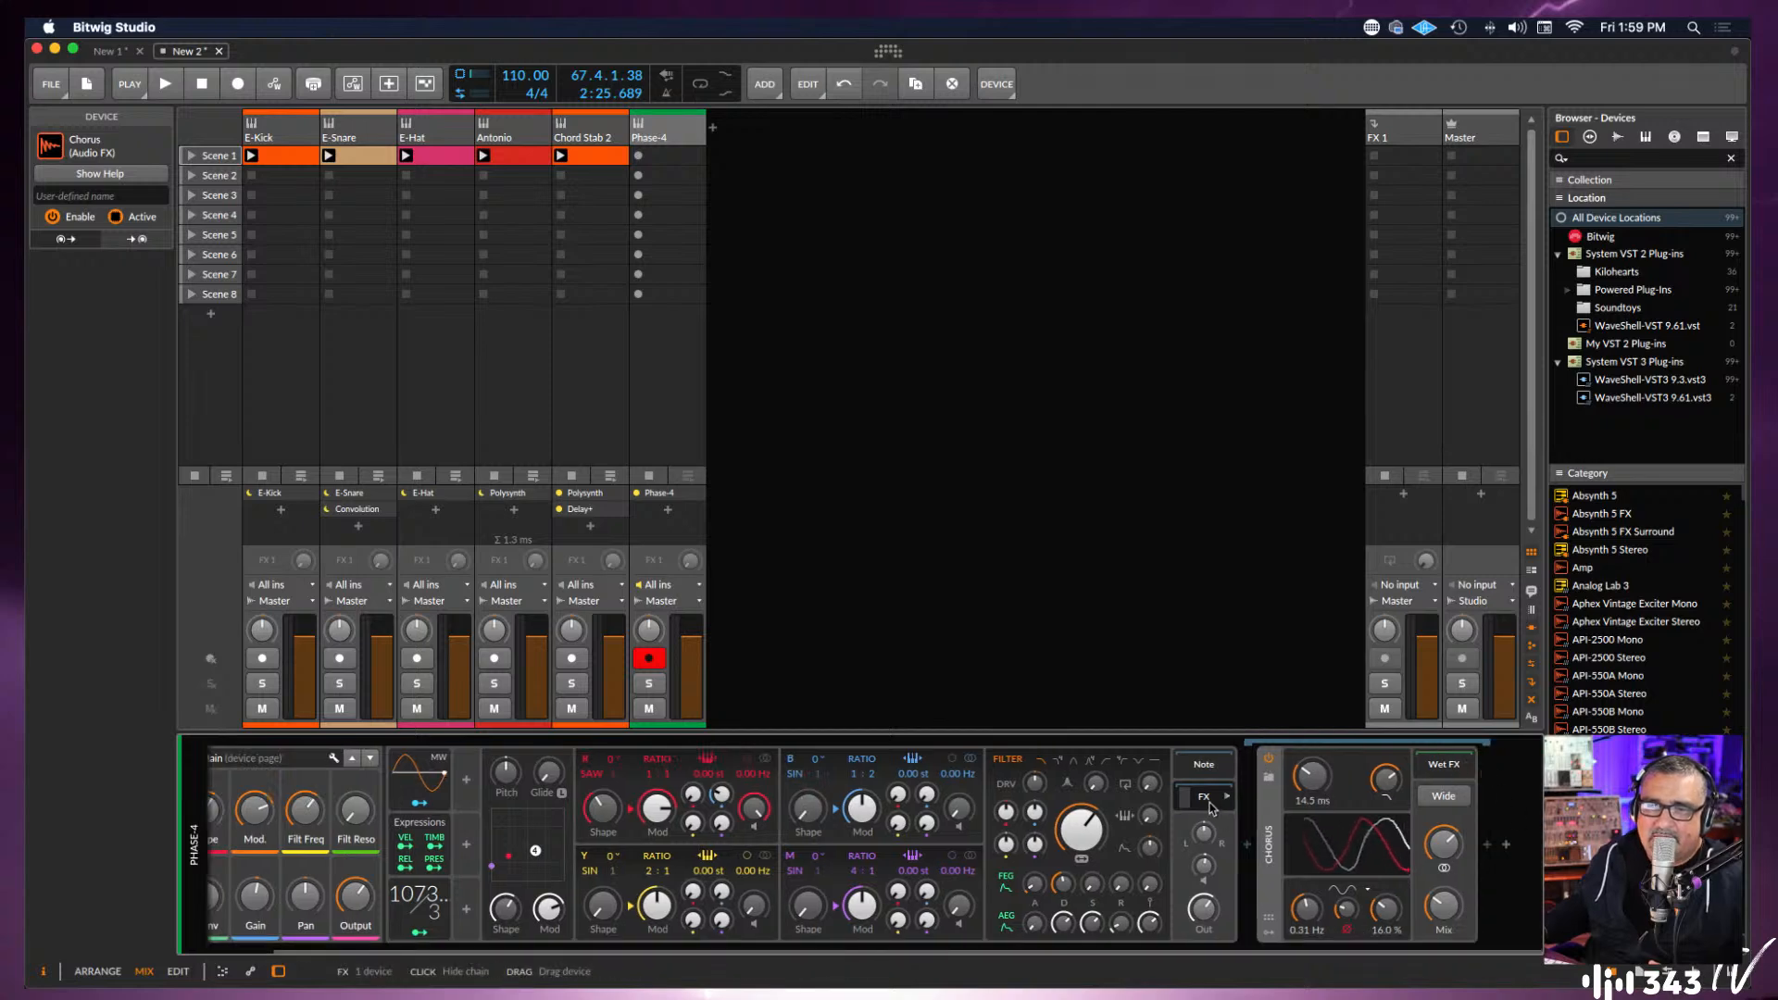
left_click(1251, 849)
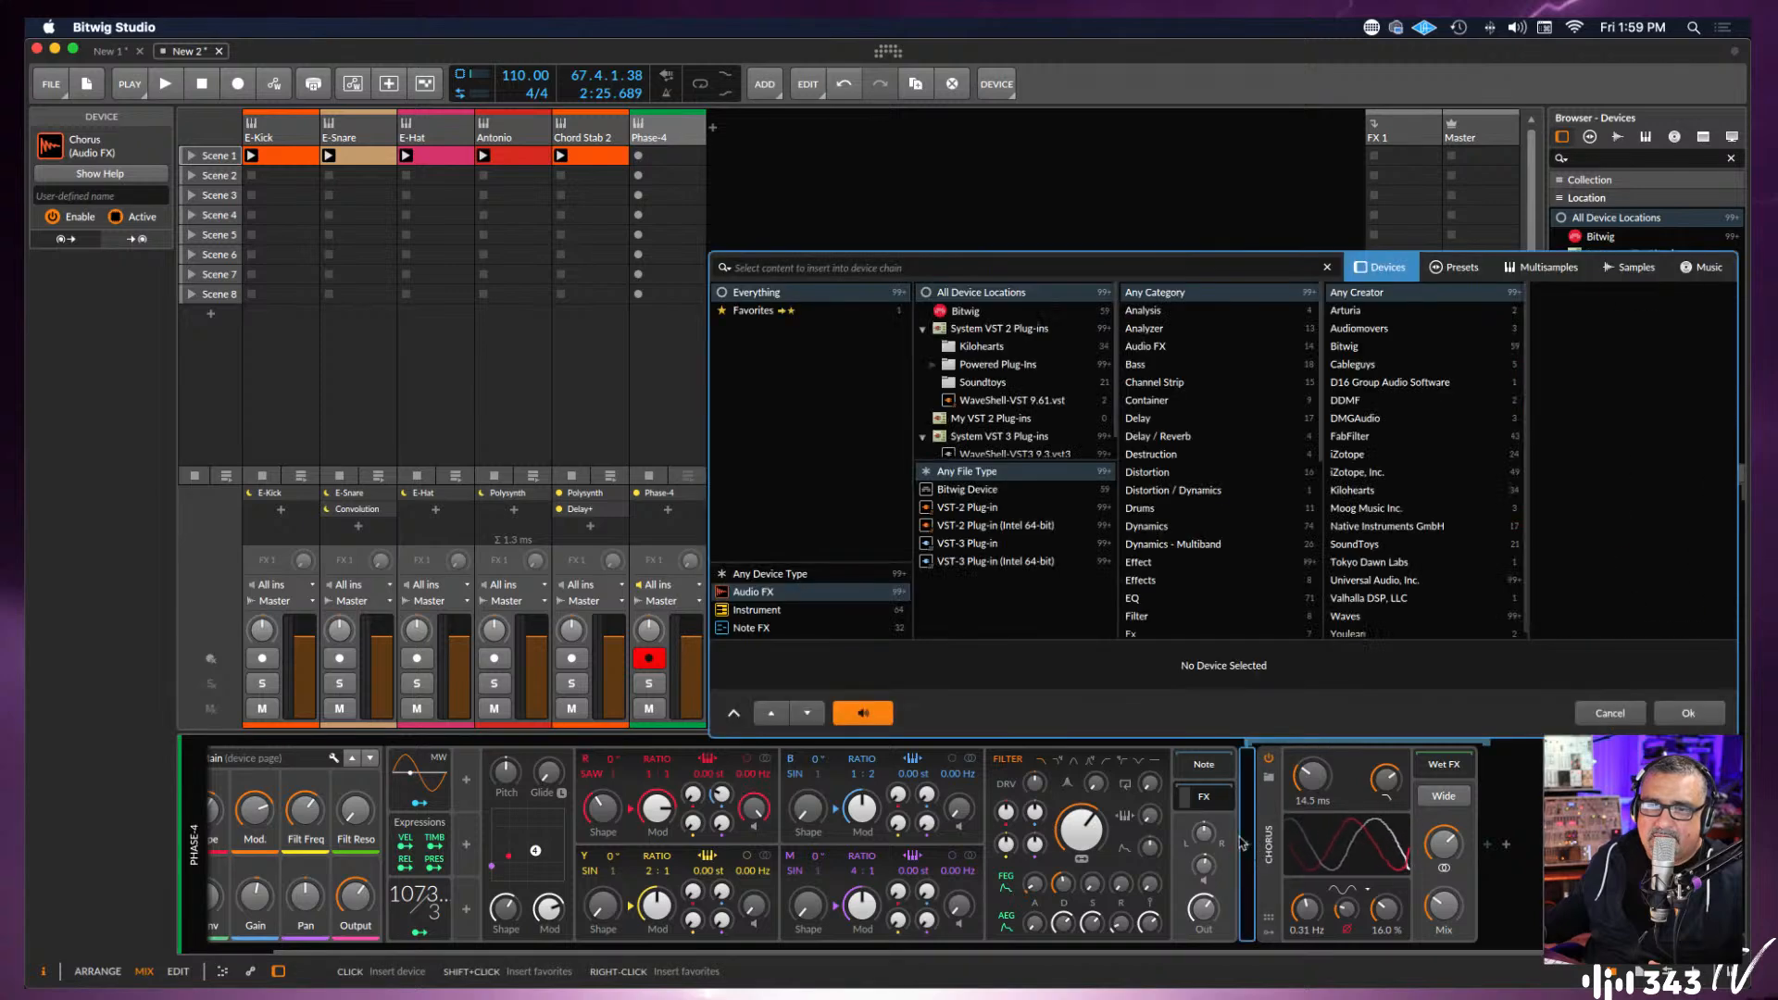
key("Escape")
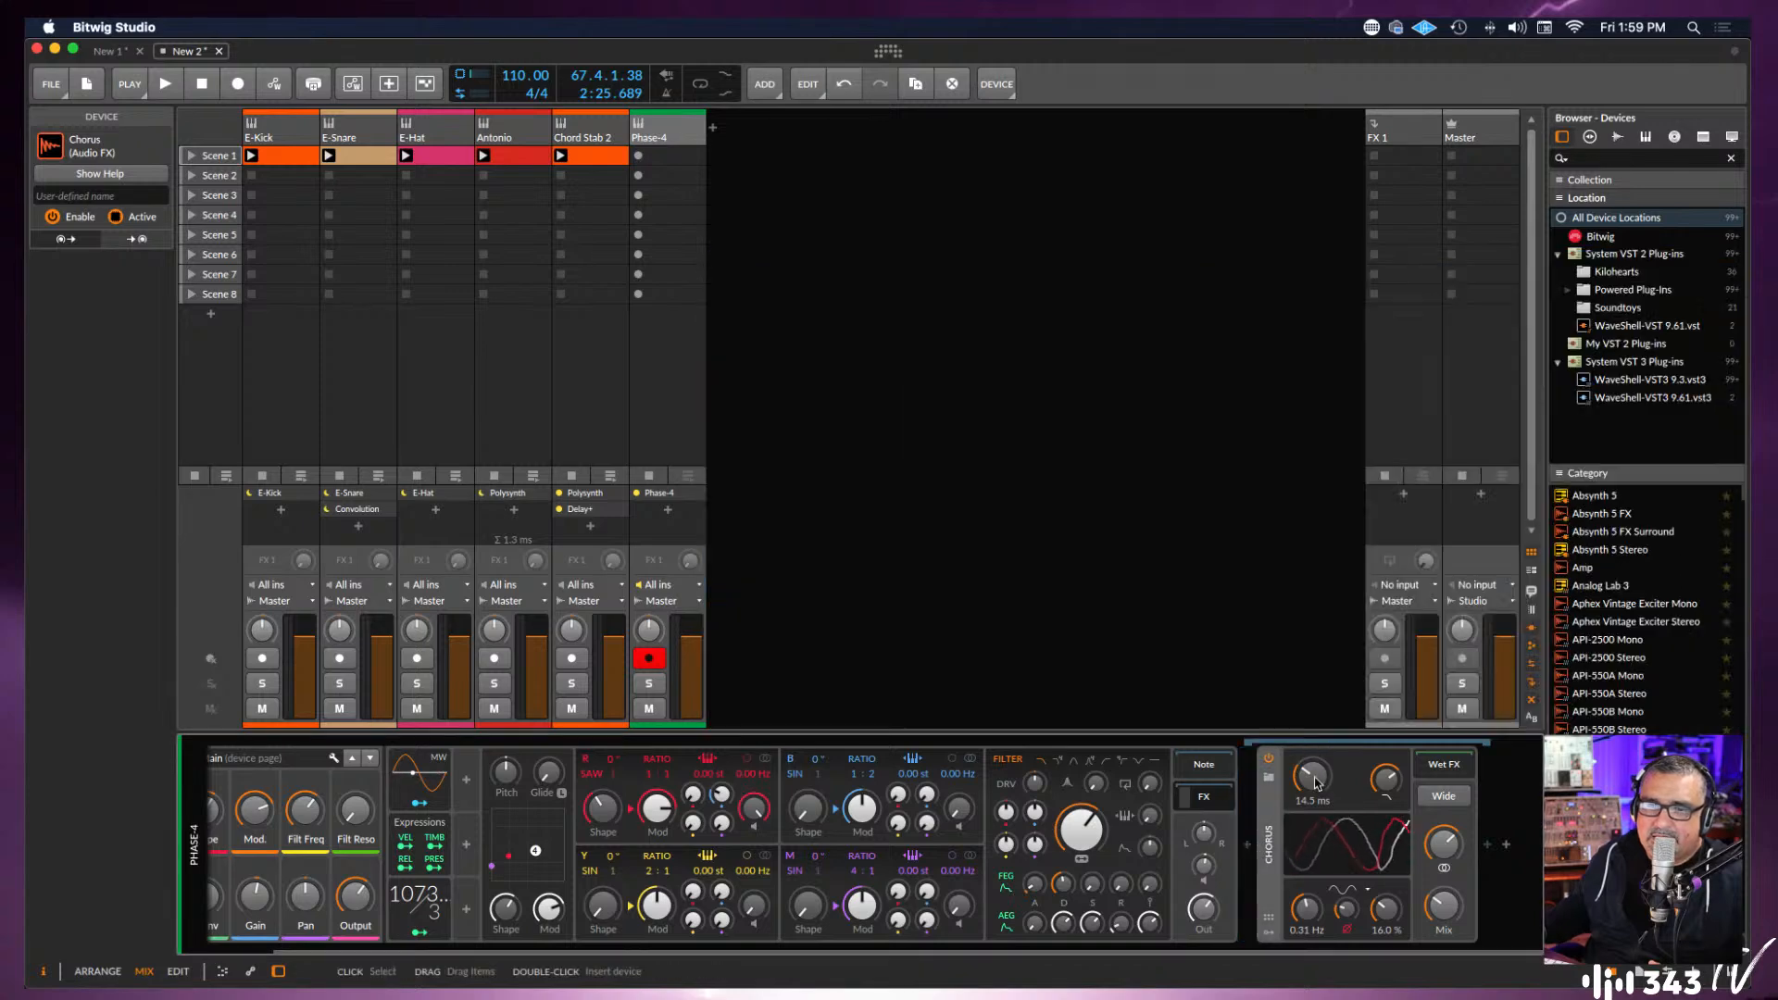
left_click(1222, 797)
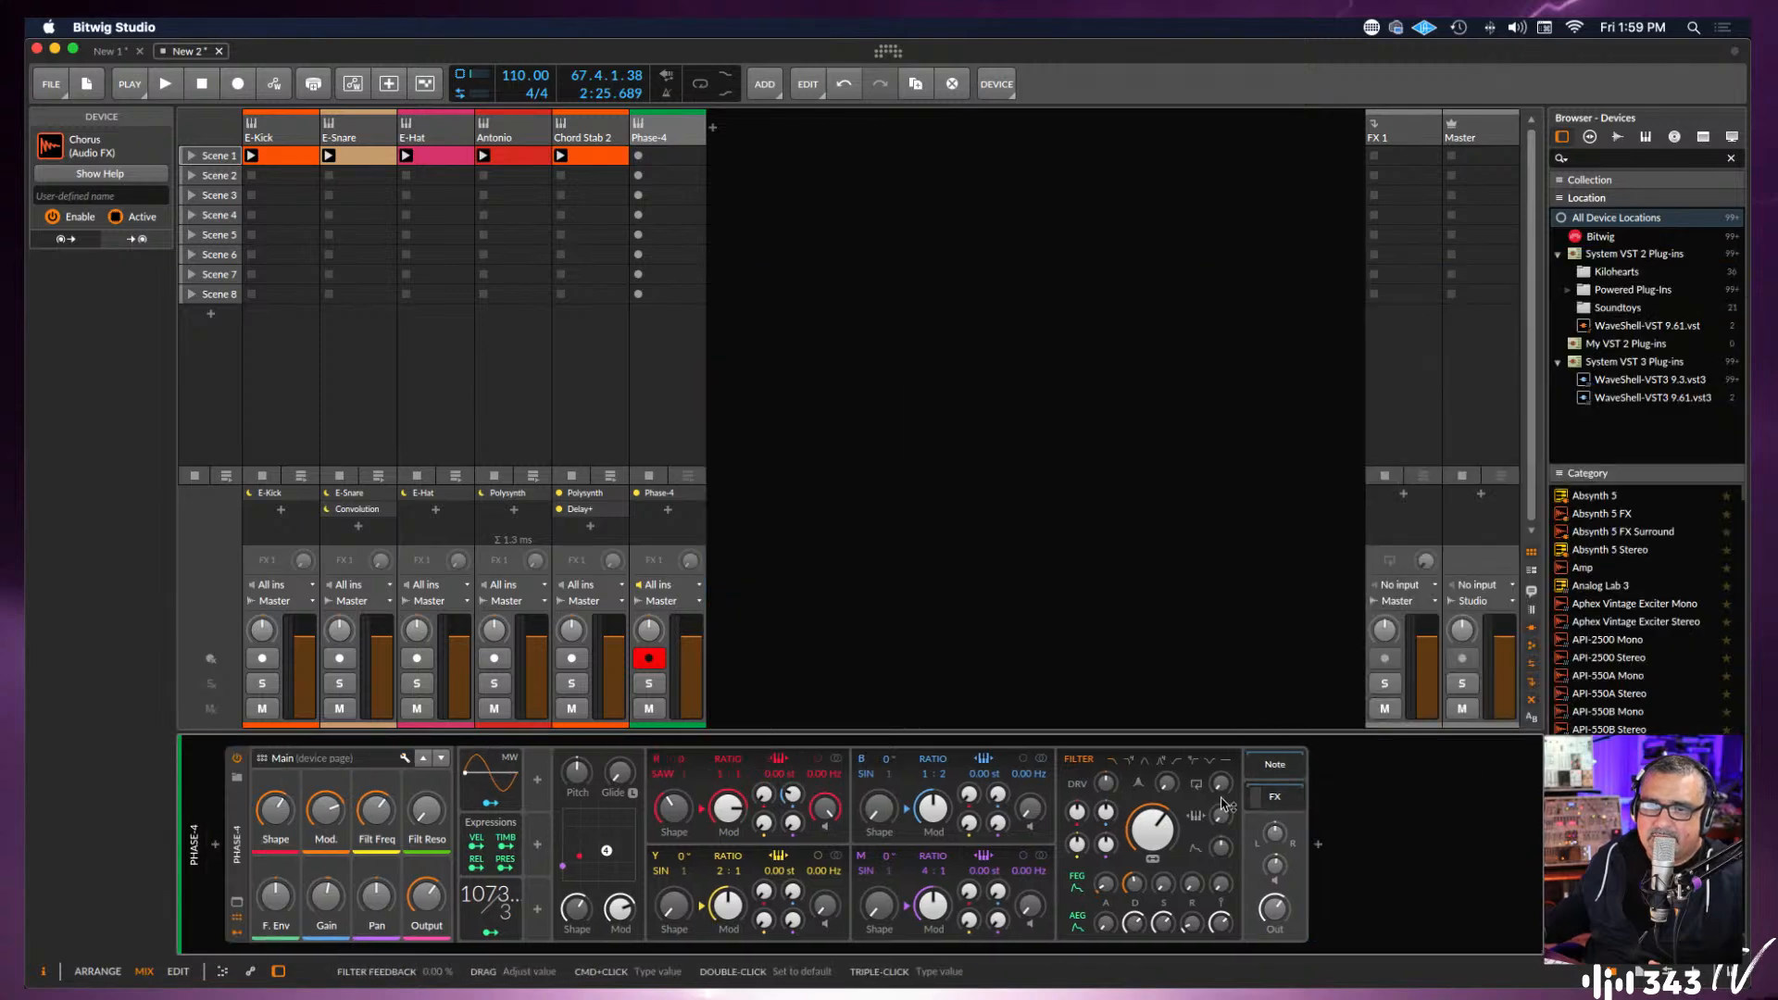
left_click(1277, 800)
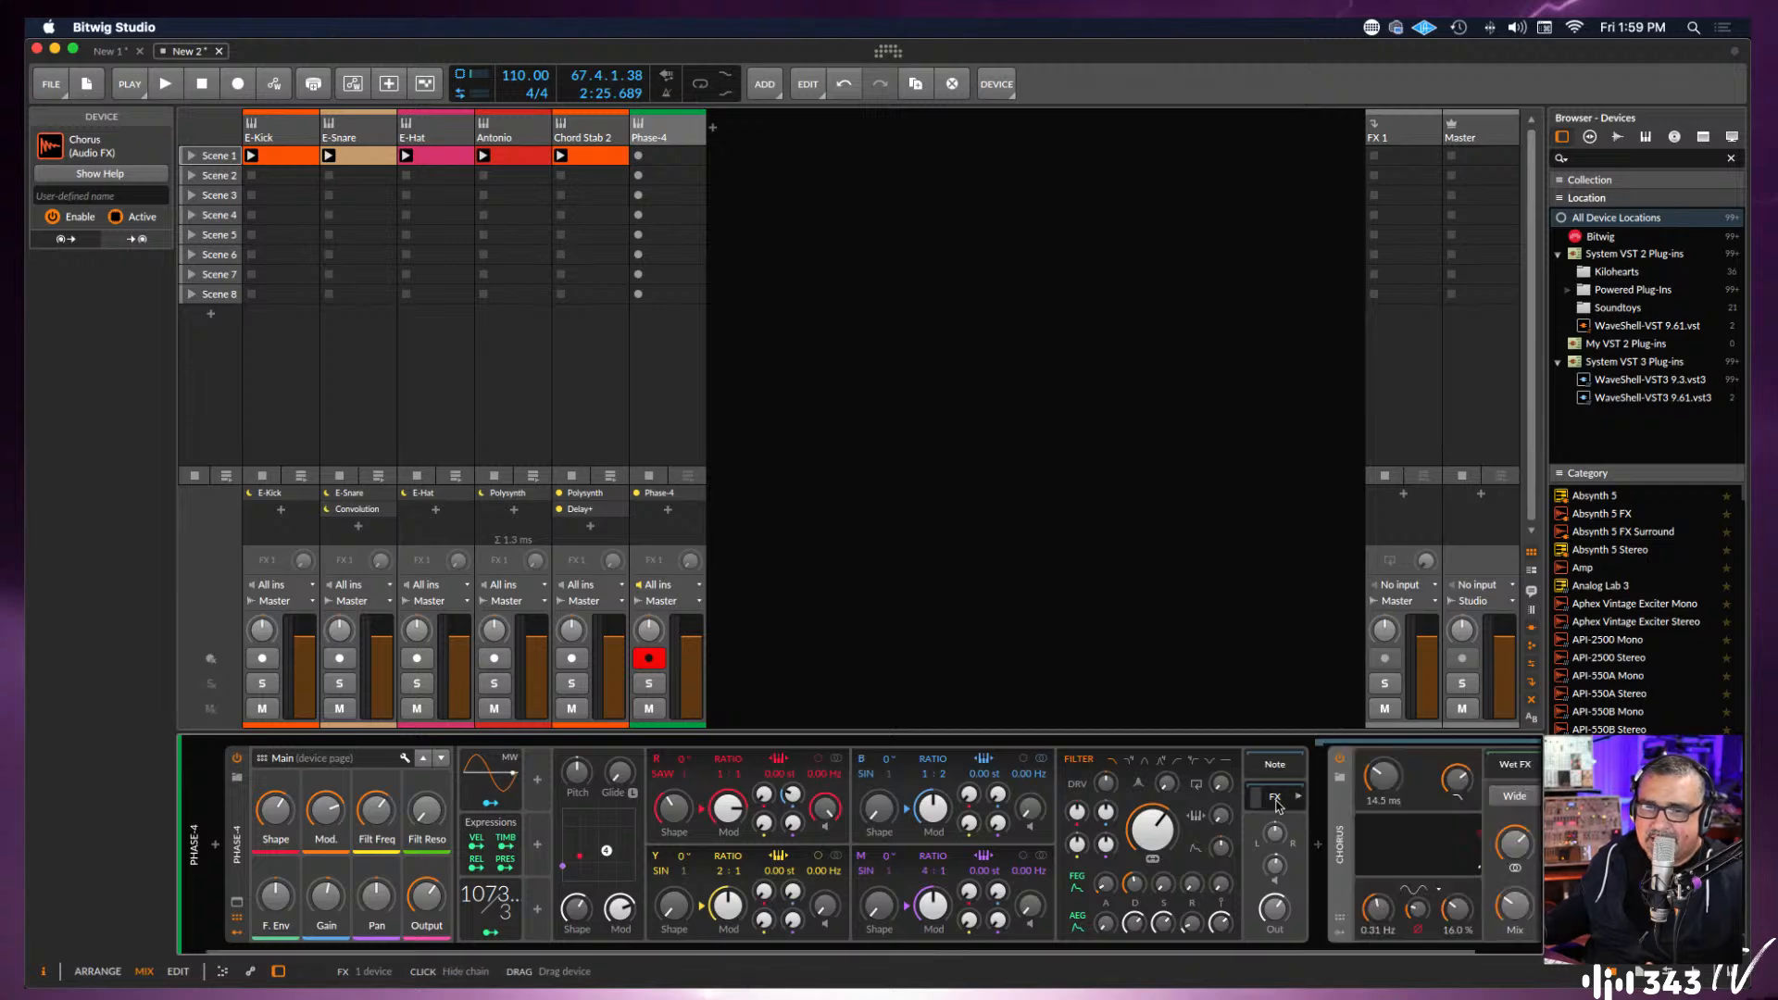
Show the Wet FX chain nested inside Chorus and examine the device chain around it.
left_click_drag(1442, 955, 1514, 954)
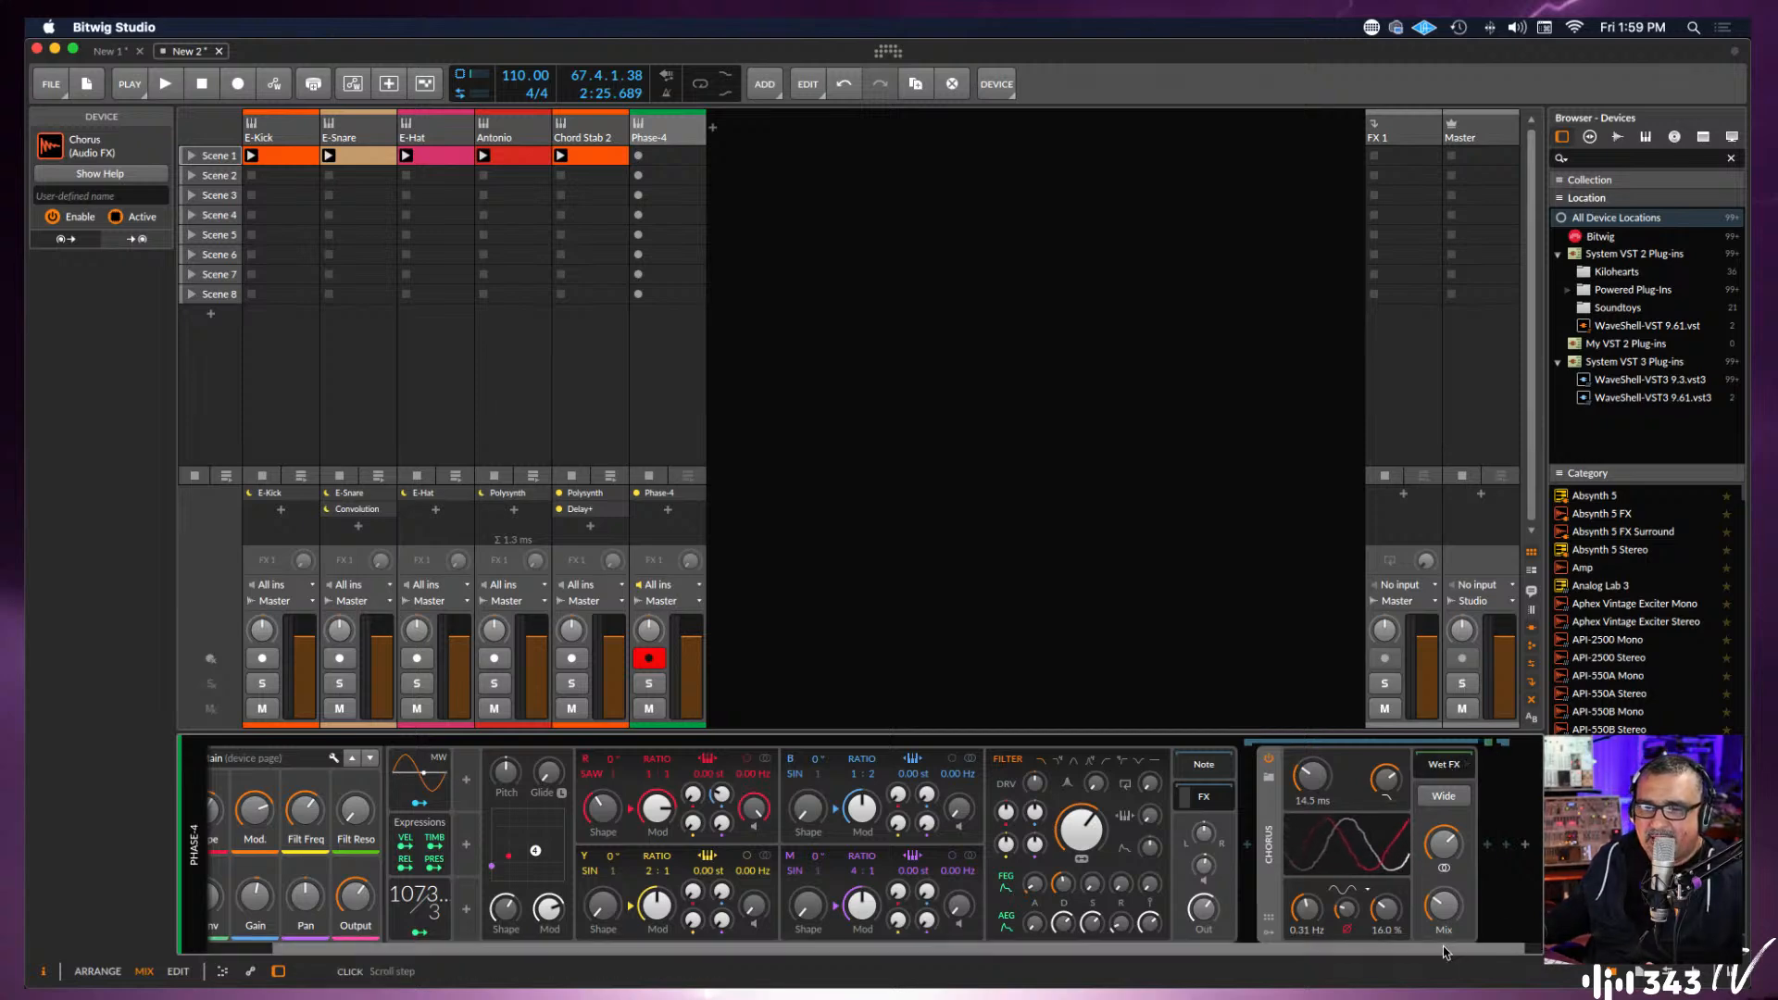
left_click_drag(1445, 952, 1464, 952)
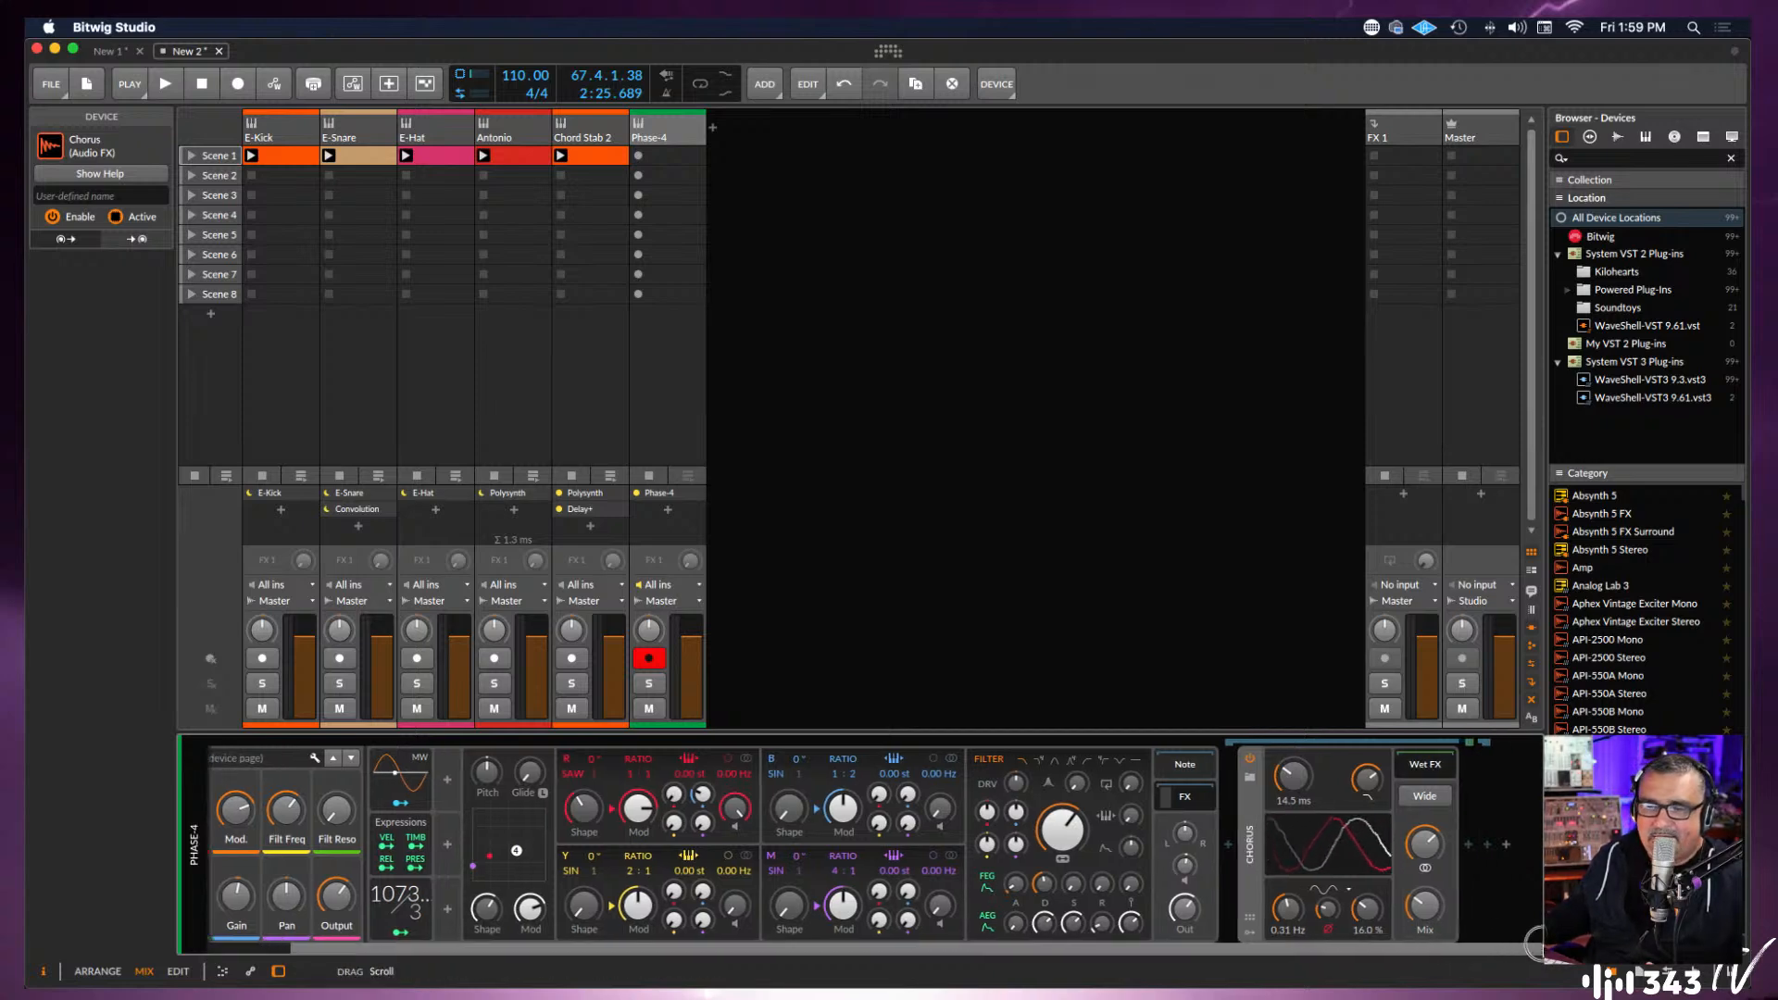
scroll(1418, 773, "left", 1)
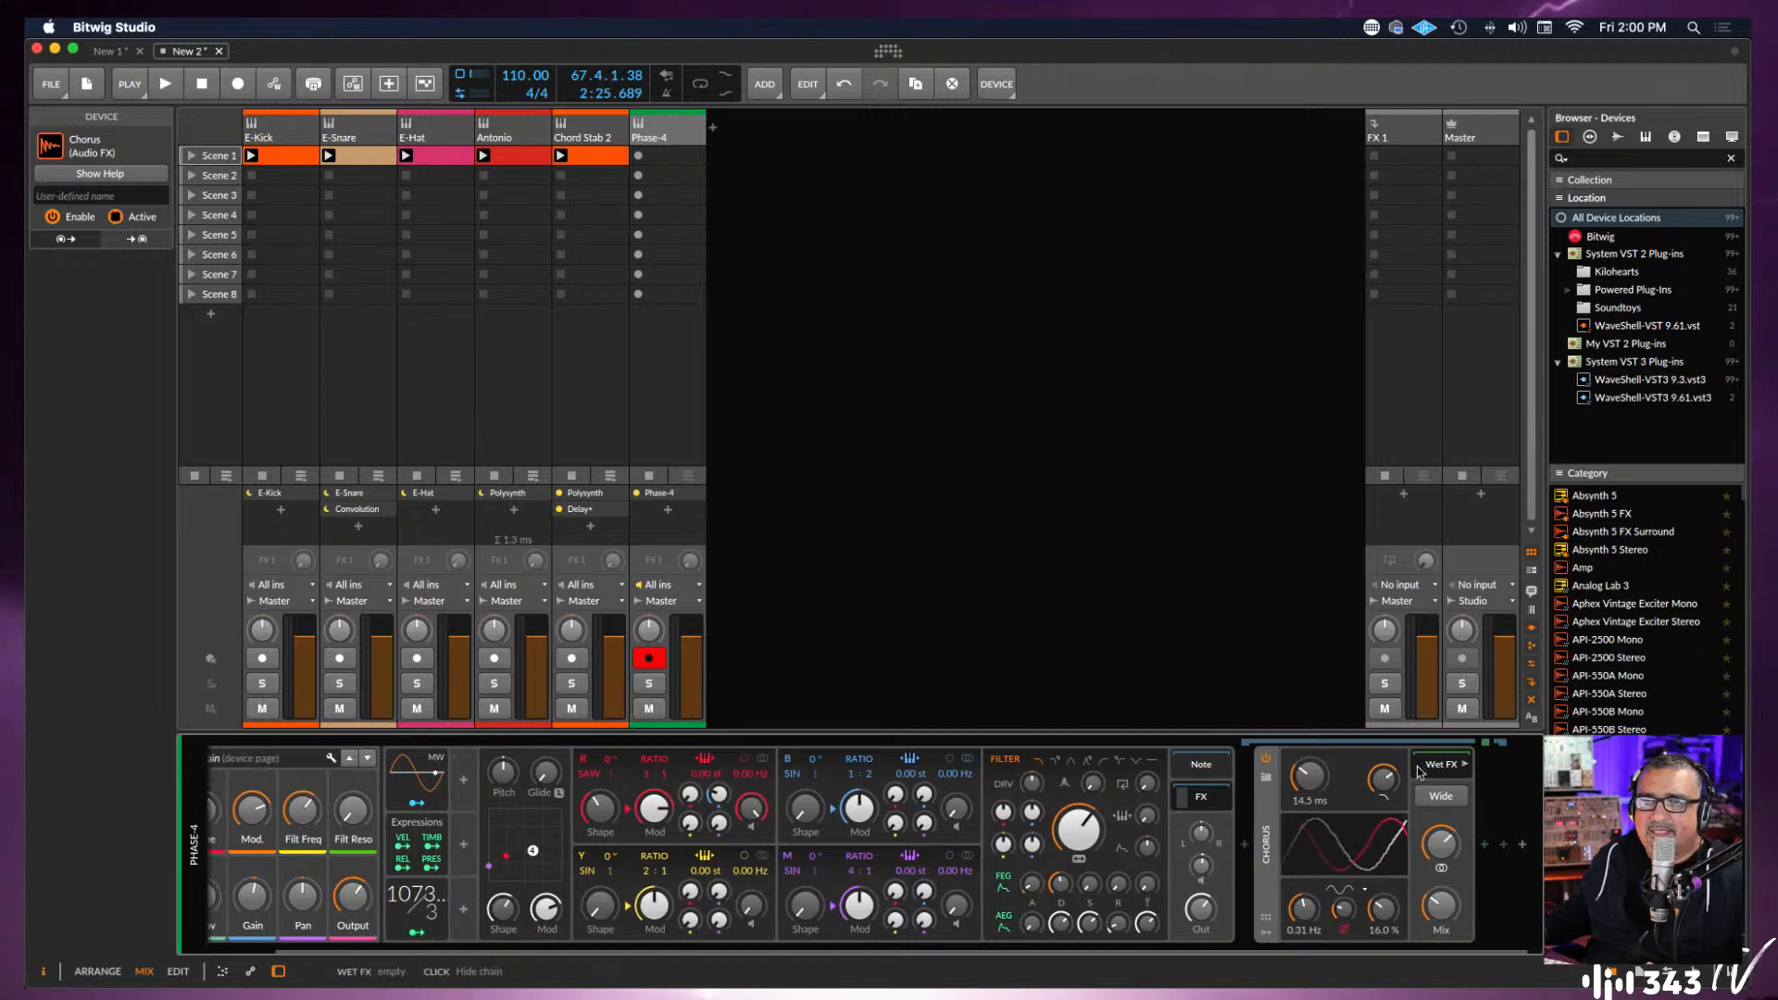
scroll(1418, 772, "right", 1)
scroll(1065, 758, "right", 1)
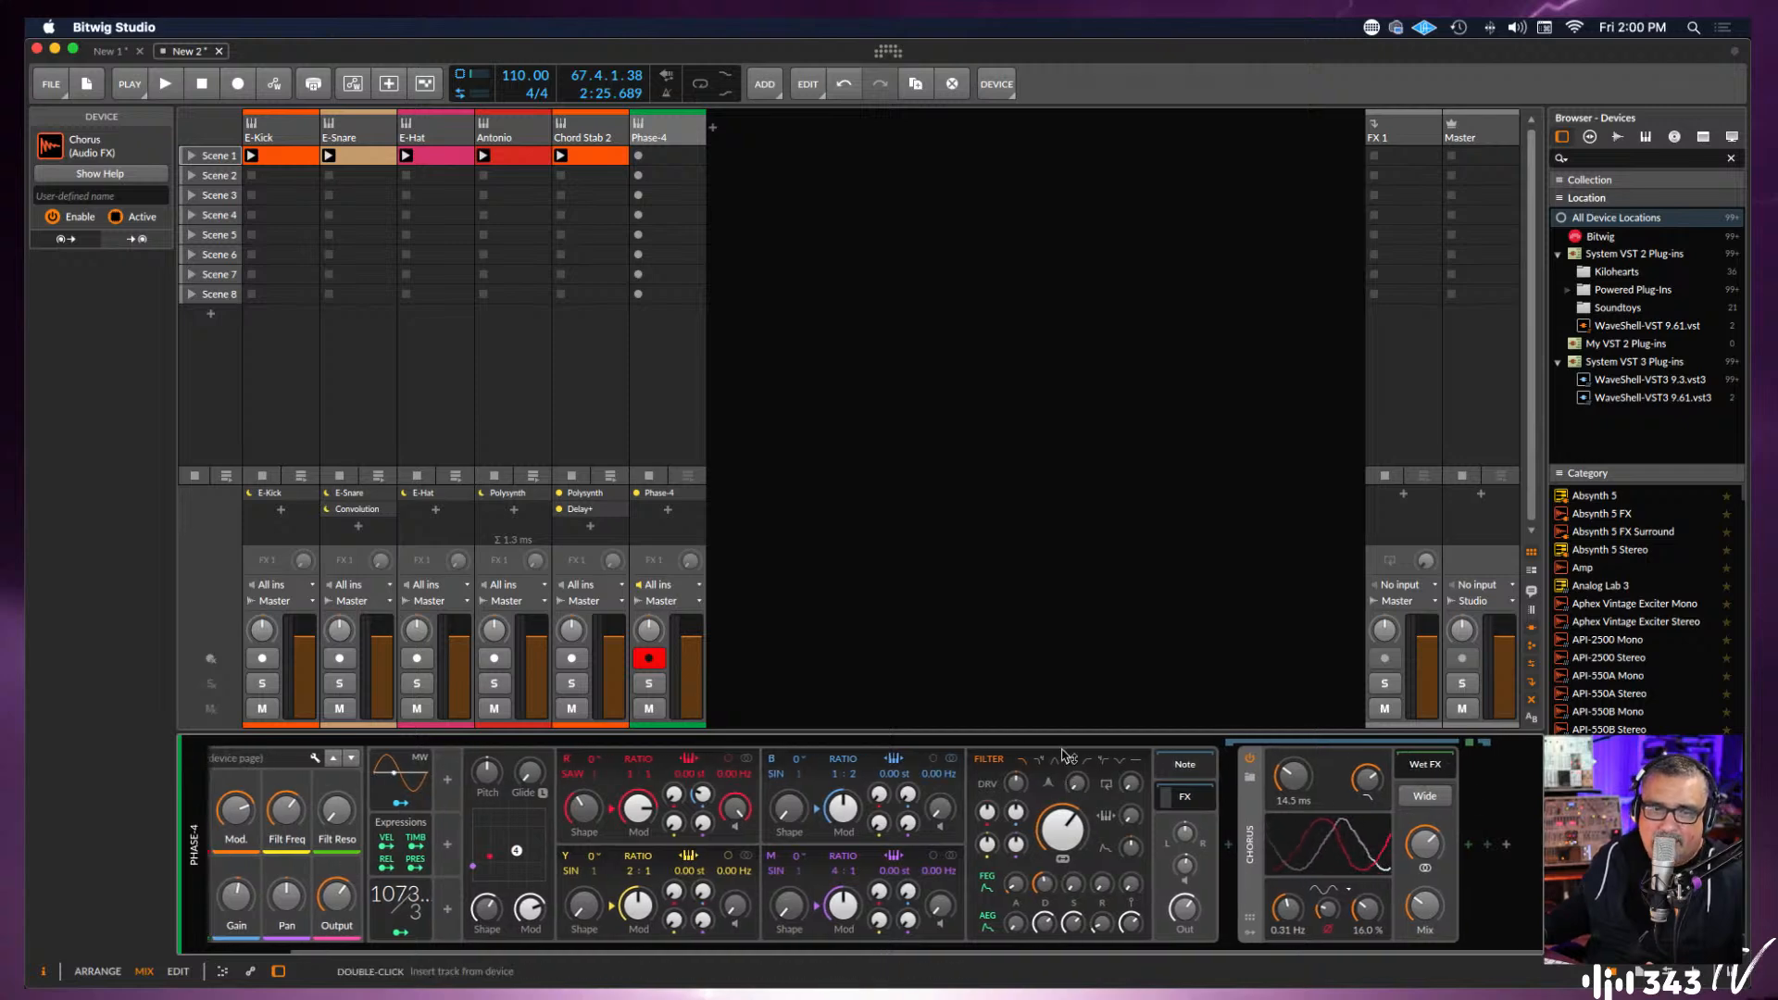